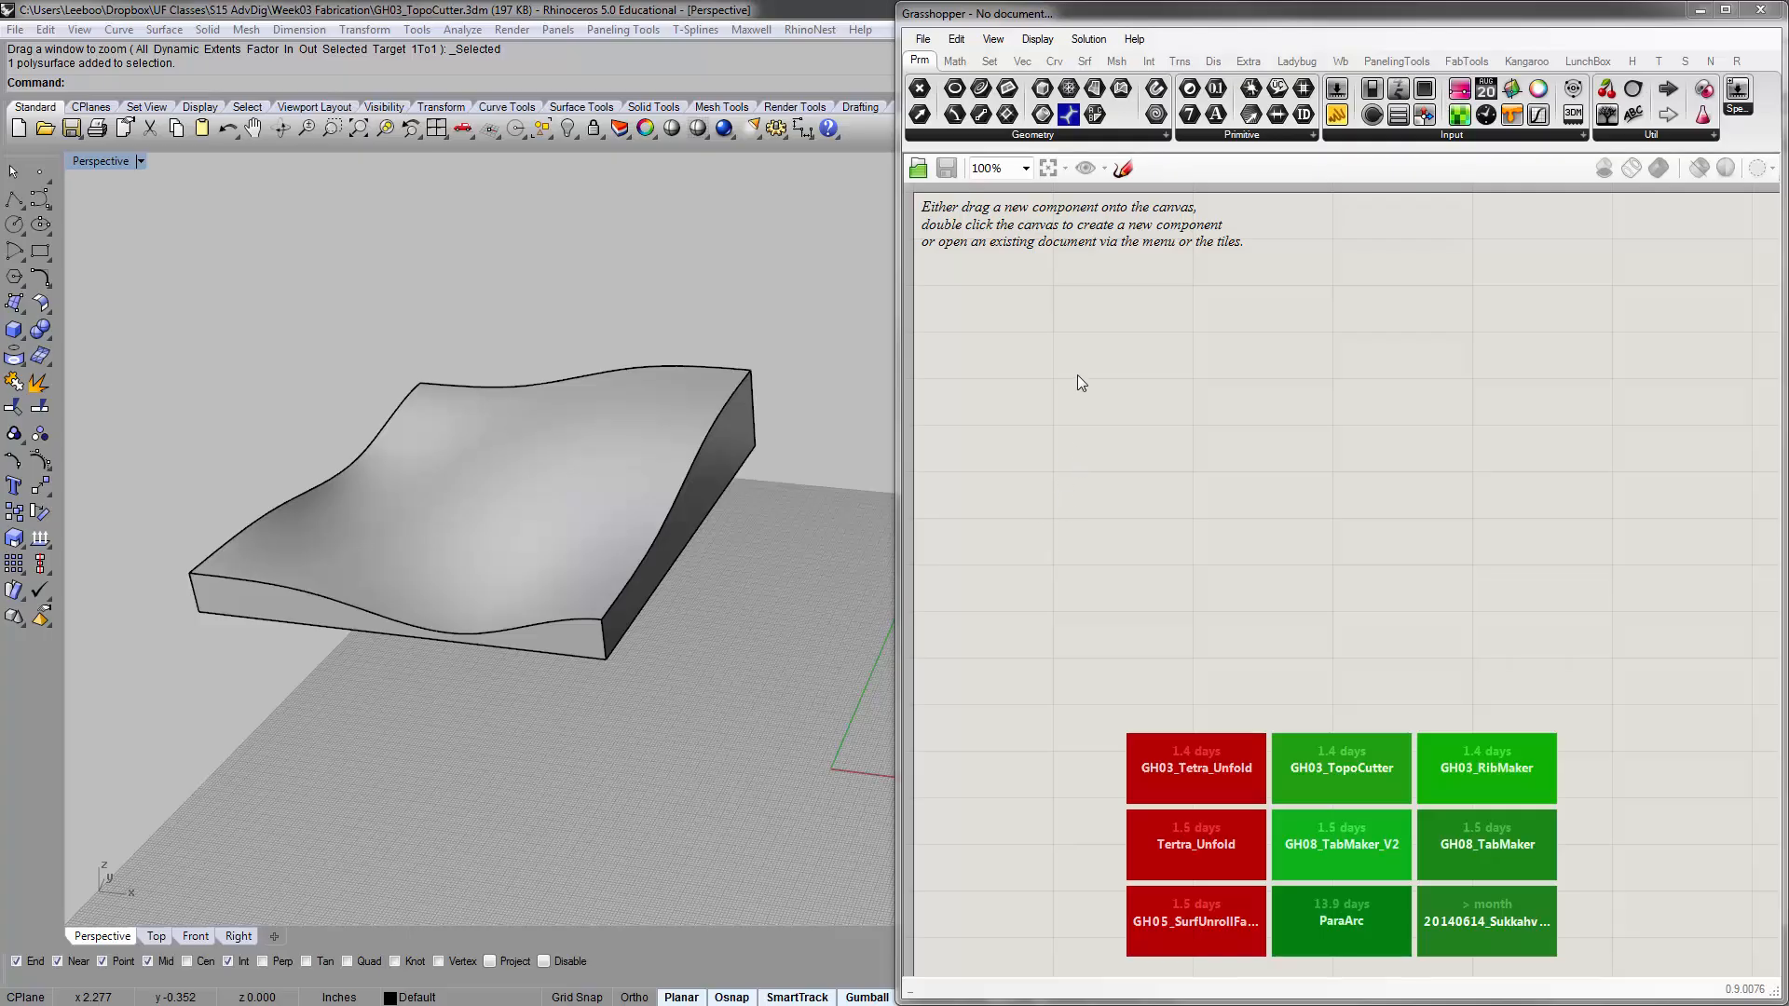
pyautogui.moveTo(1055, 368); pyautogui.dragTo(1106, 439, button='right')
pyautogui.moveTo(1057, 378); pyautogui.dragTo(1124, 457, button='right')
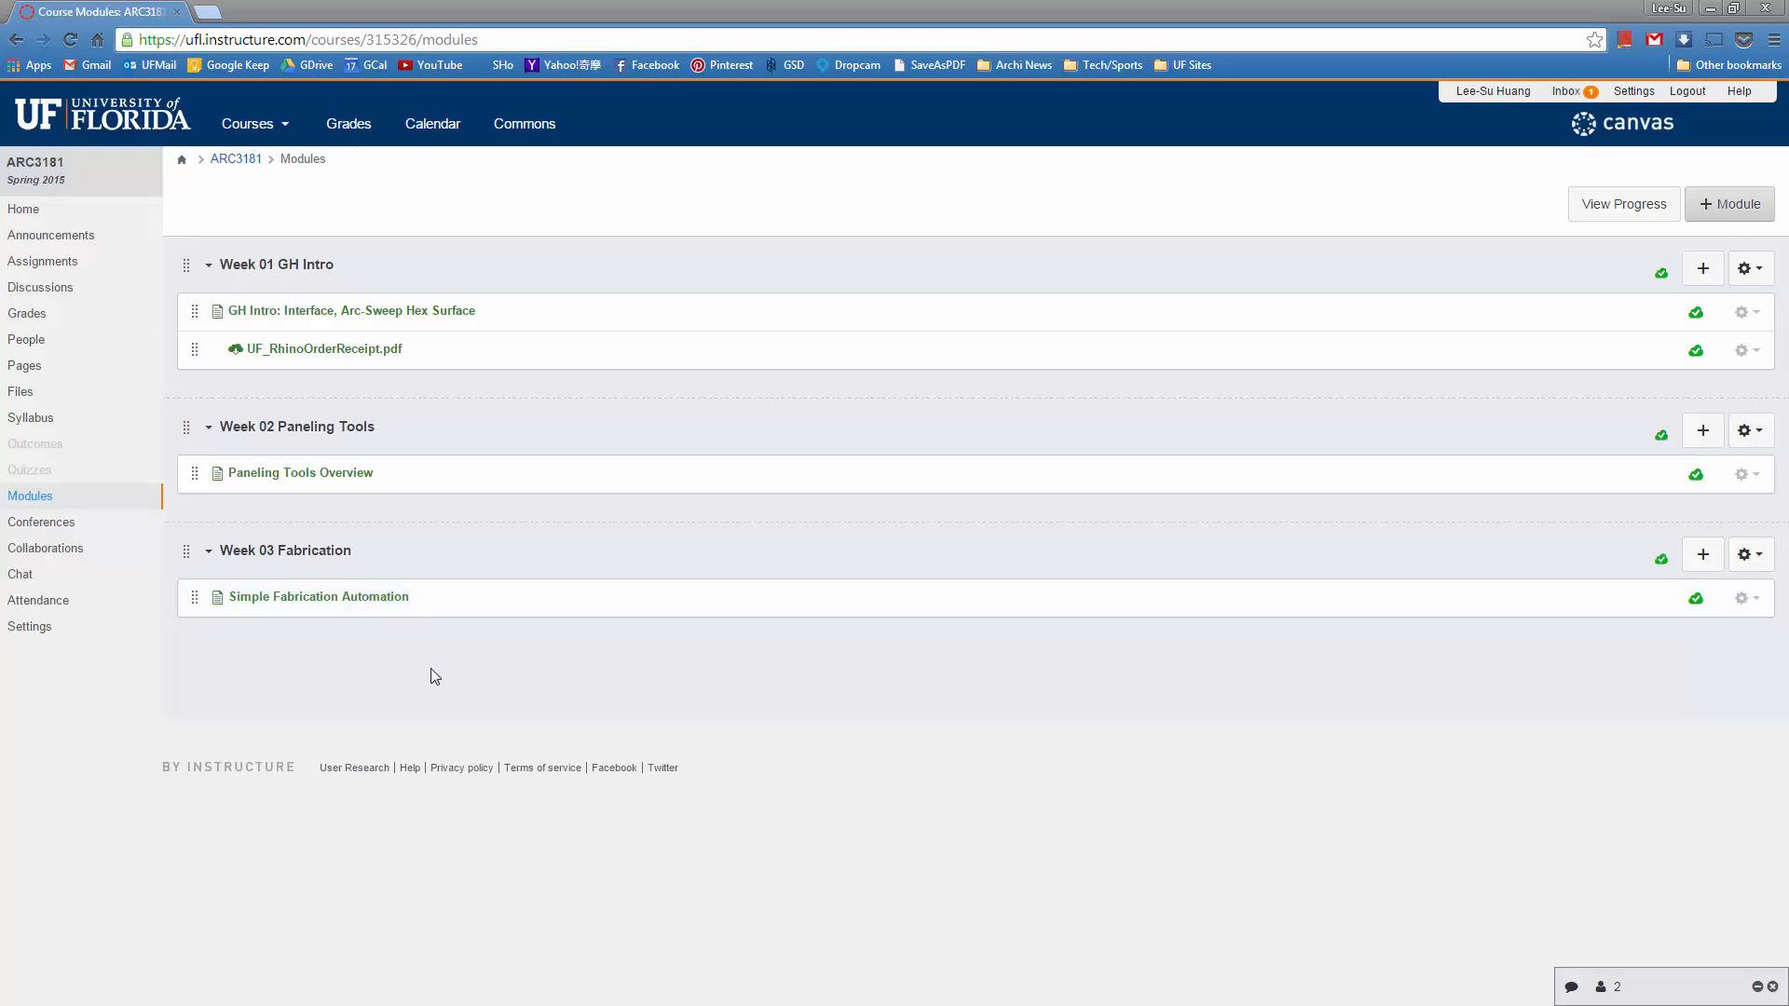
# Open the Week 03 Simple Fabrication Automation page and read the GH Python installation note
pyautogui.click(314, 598)
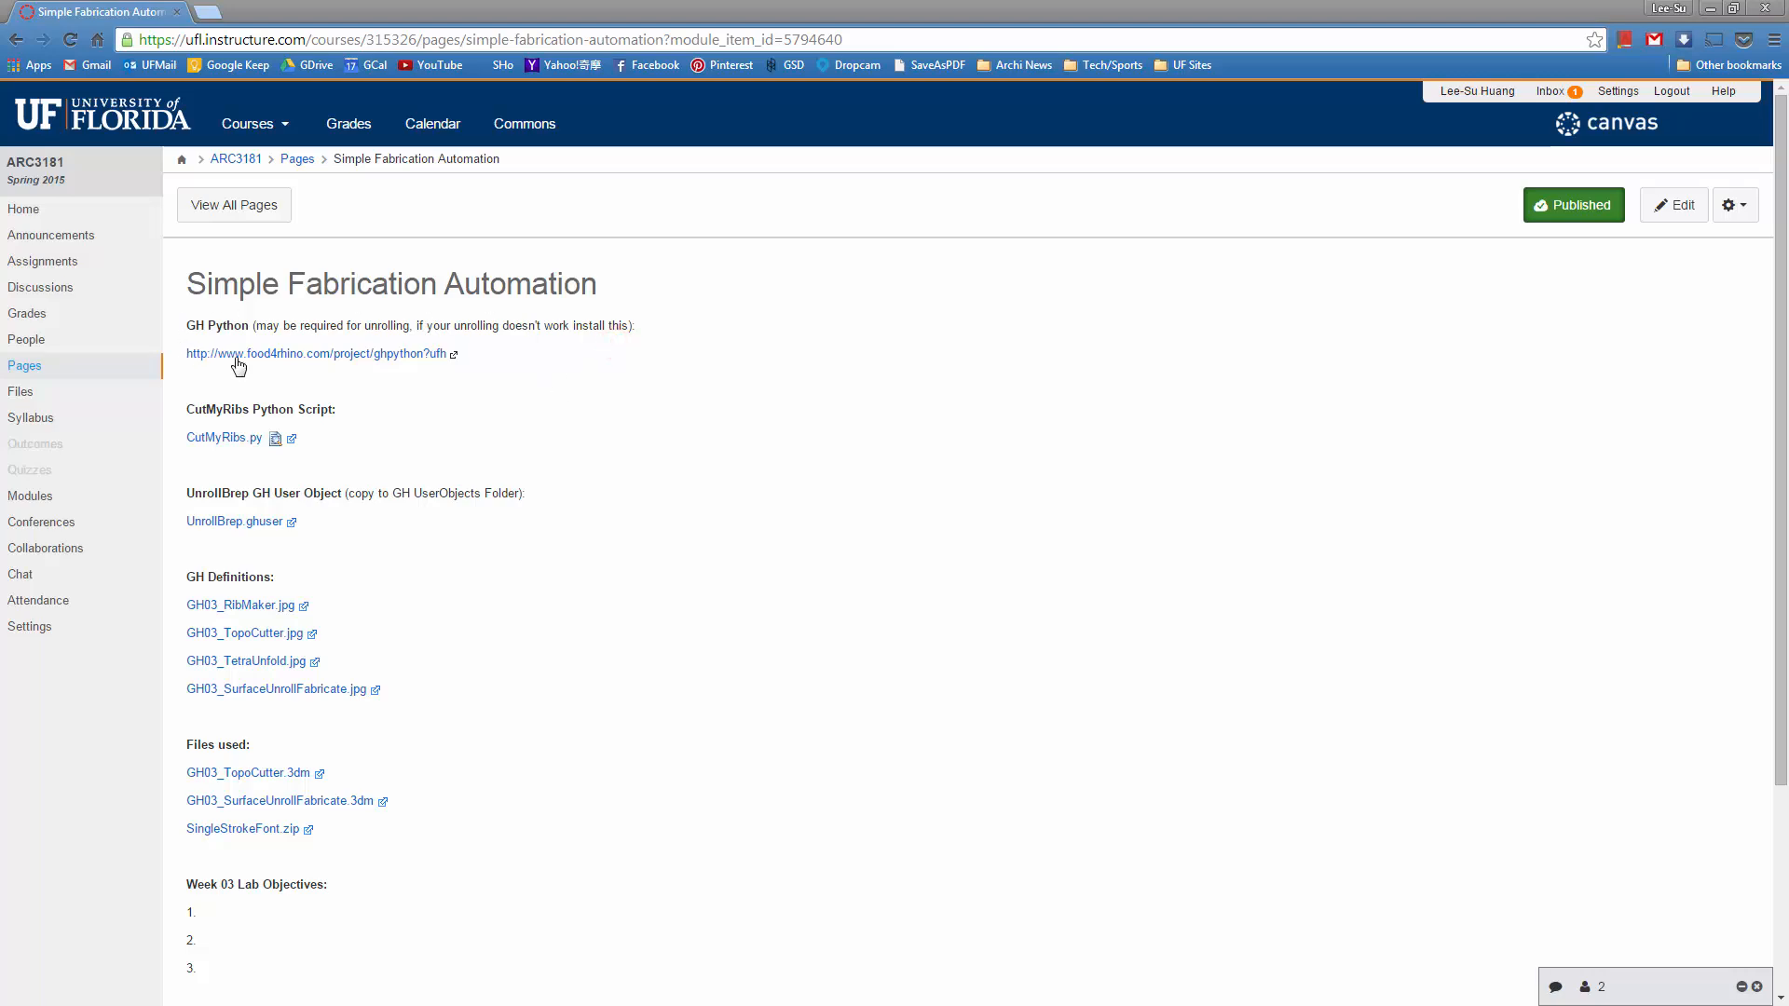
pyautogui.tripleClick(293, 327)
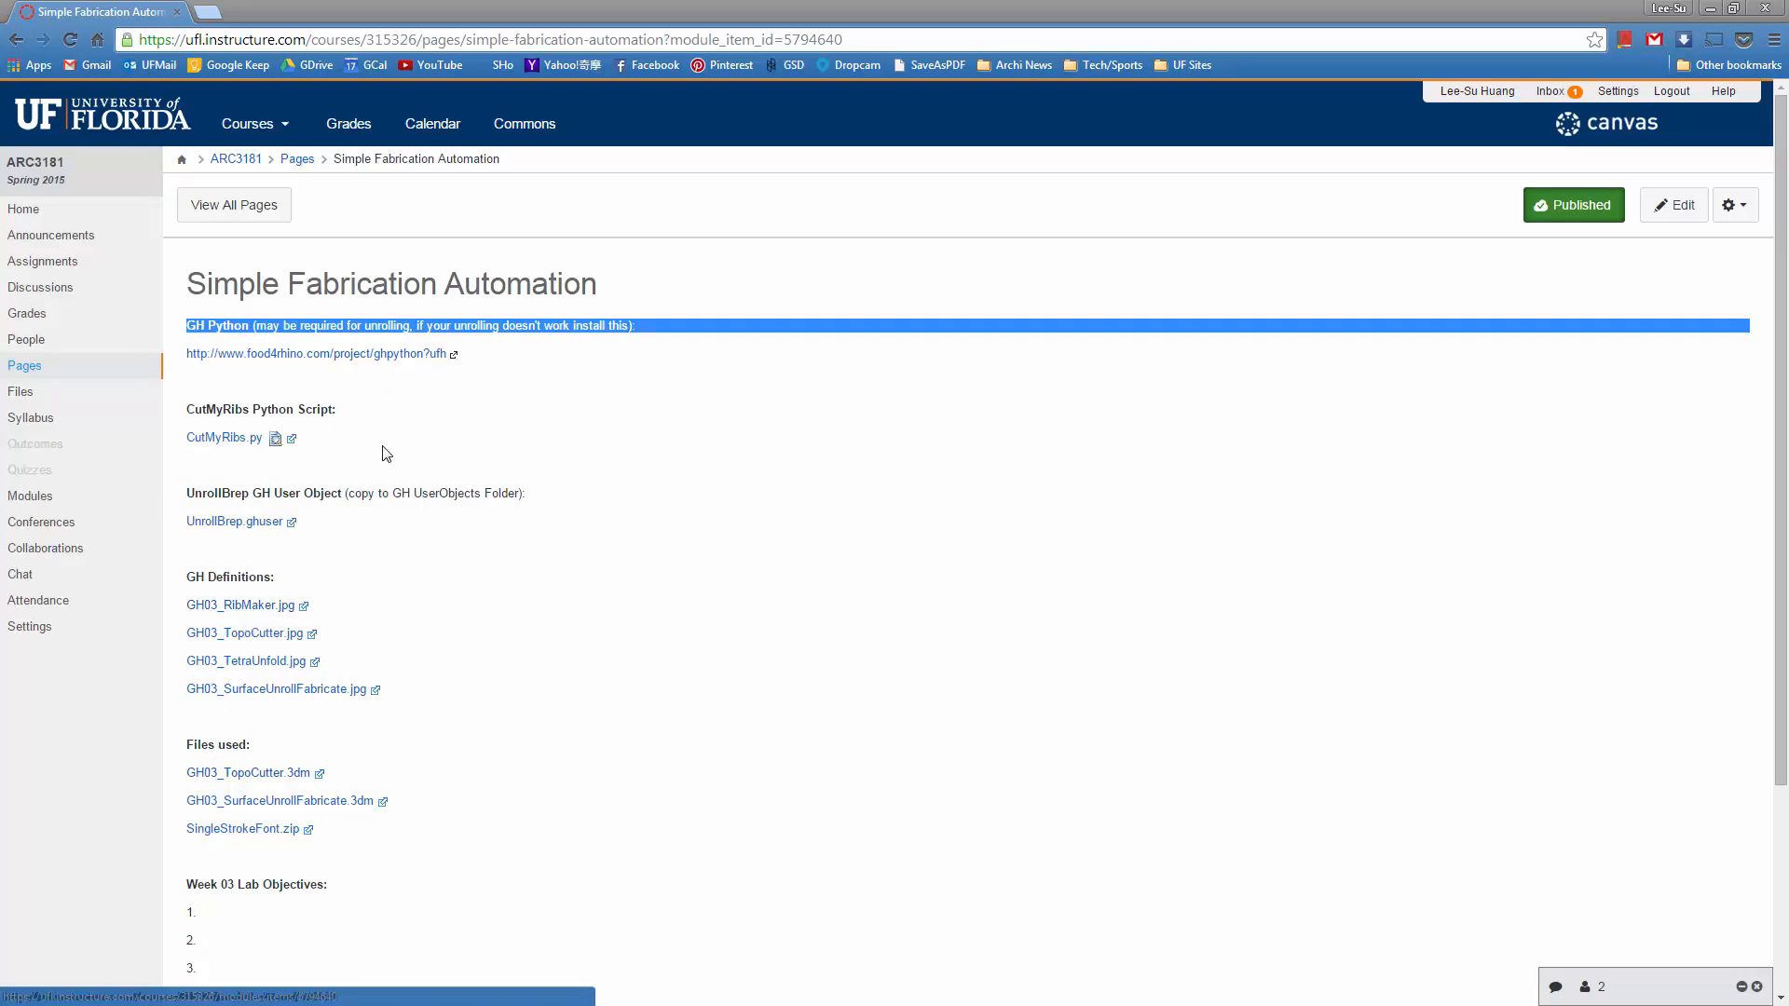
pyautogui.click(385, 326)
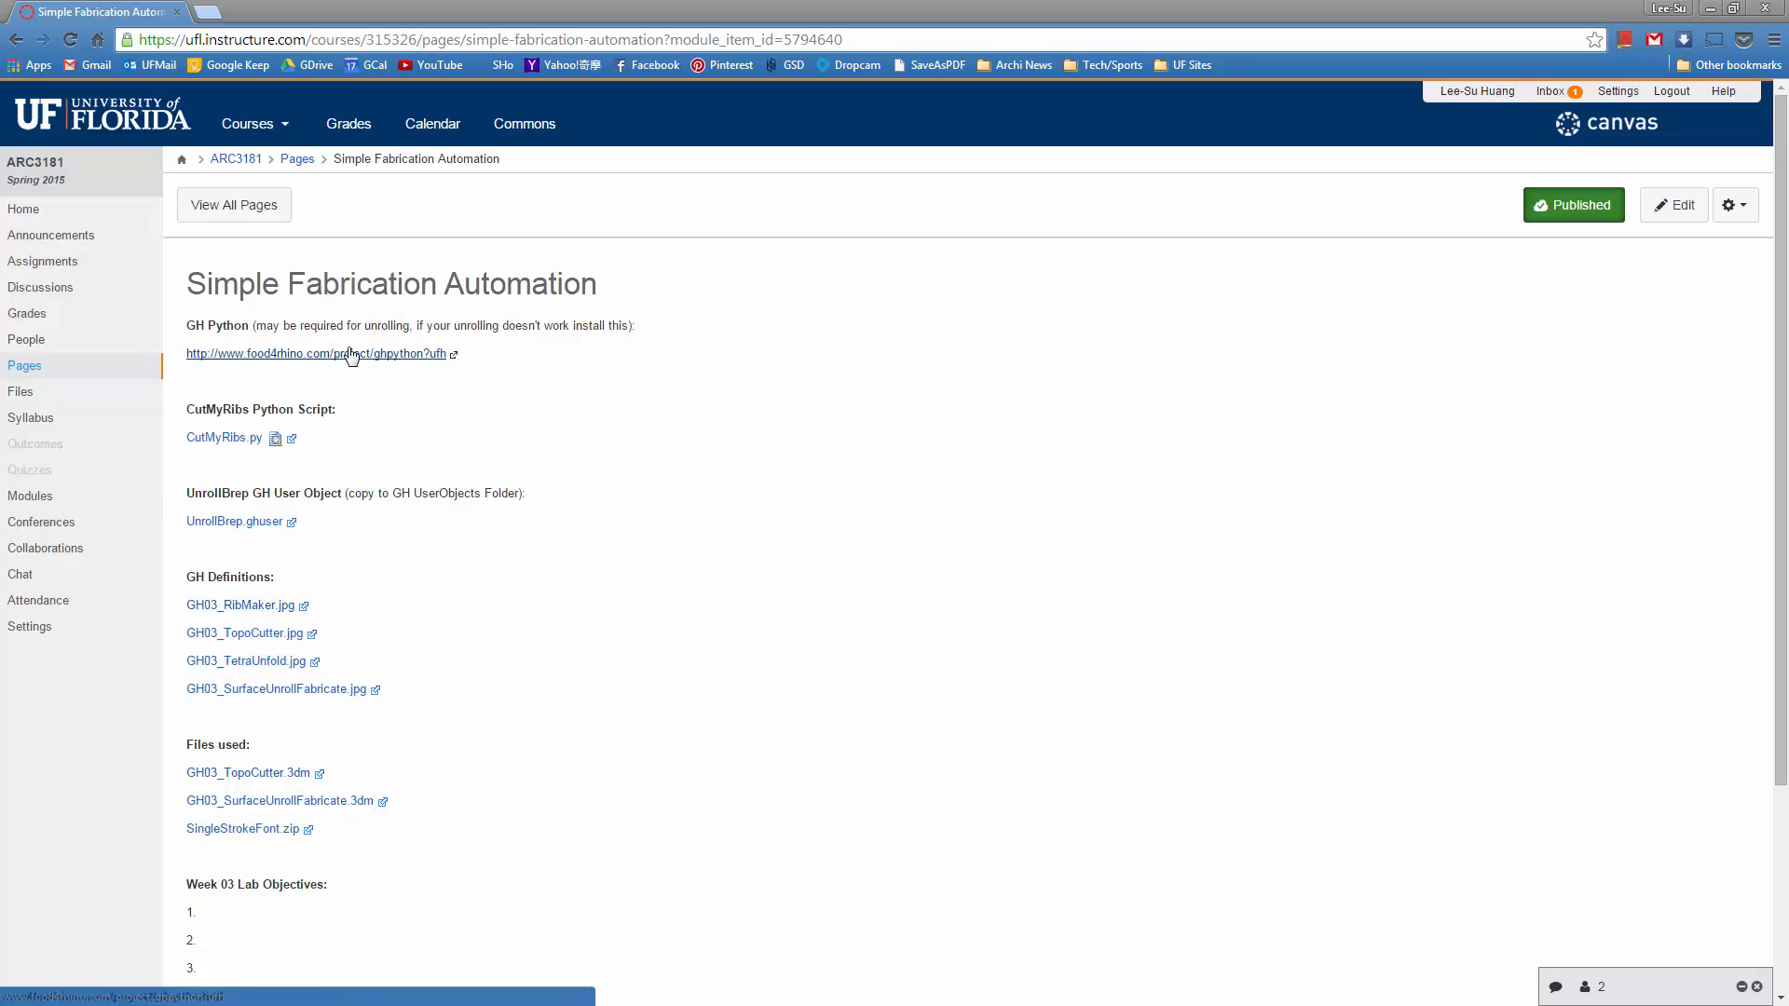
# View the linked GhPython plug-in page, close it, and look through the course page's scripts, definitions and files
pyautogui.click(350, 354)
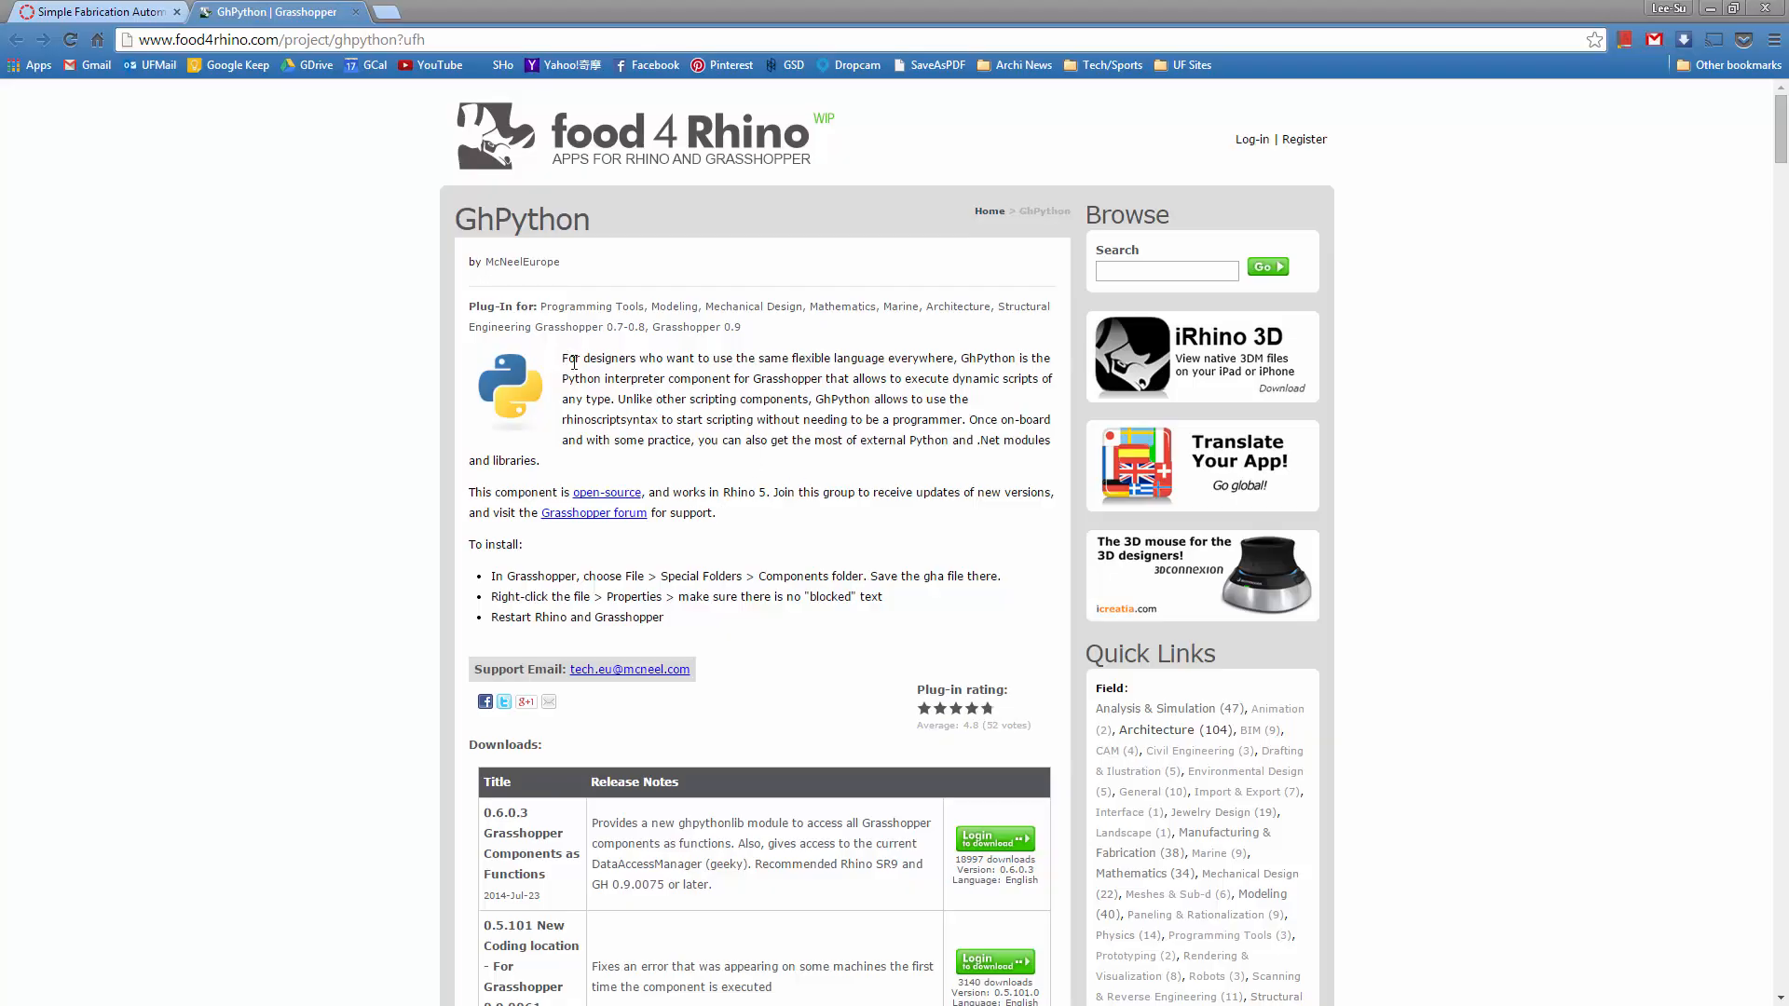
pyautogui.click(358, 13)
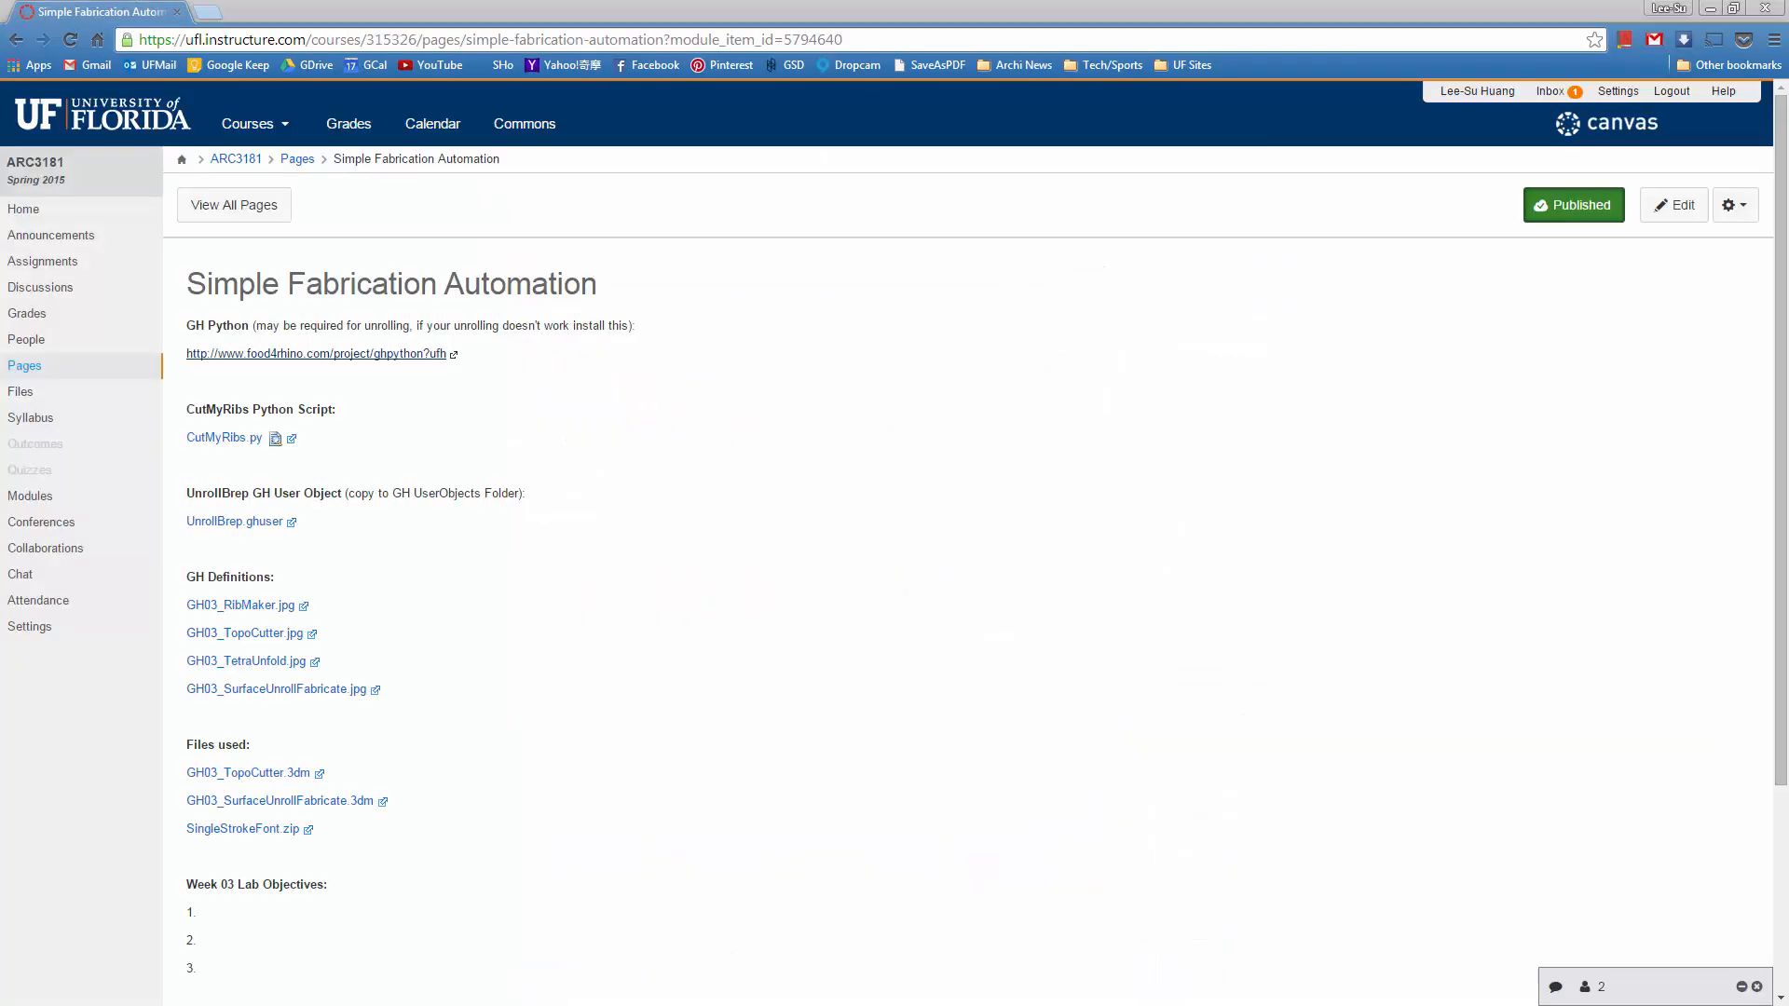
pyautogui.scroll(-2, 652, 382)
pyautogui.scroll(1, 511, 418)
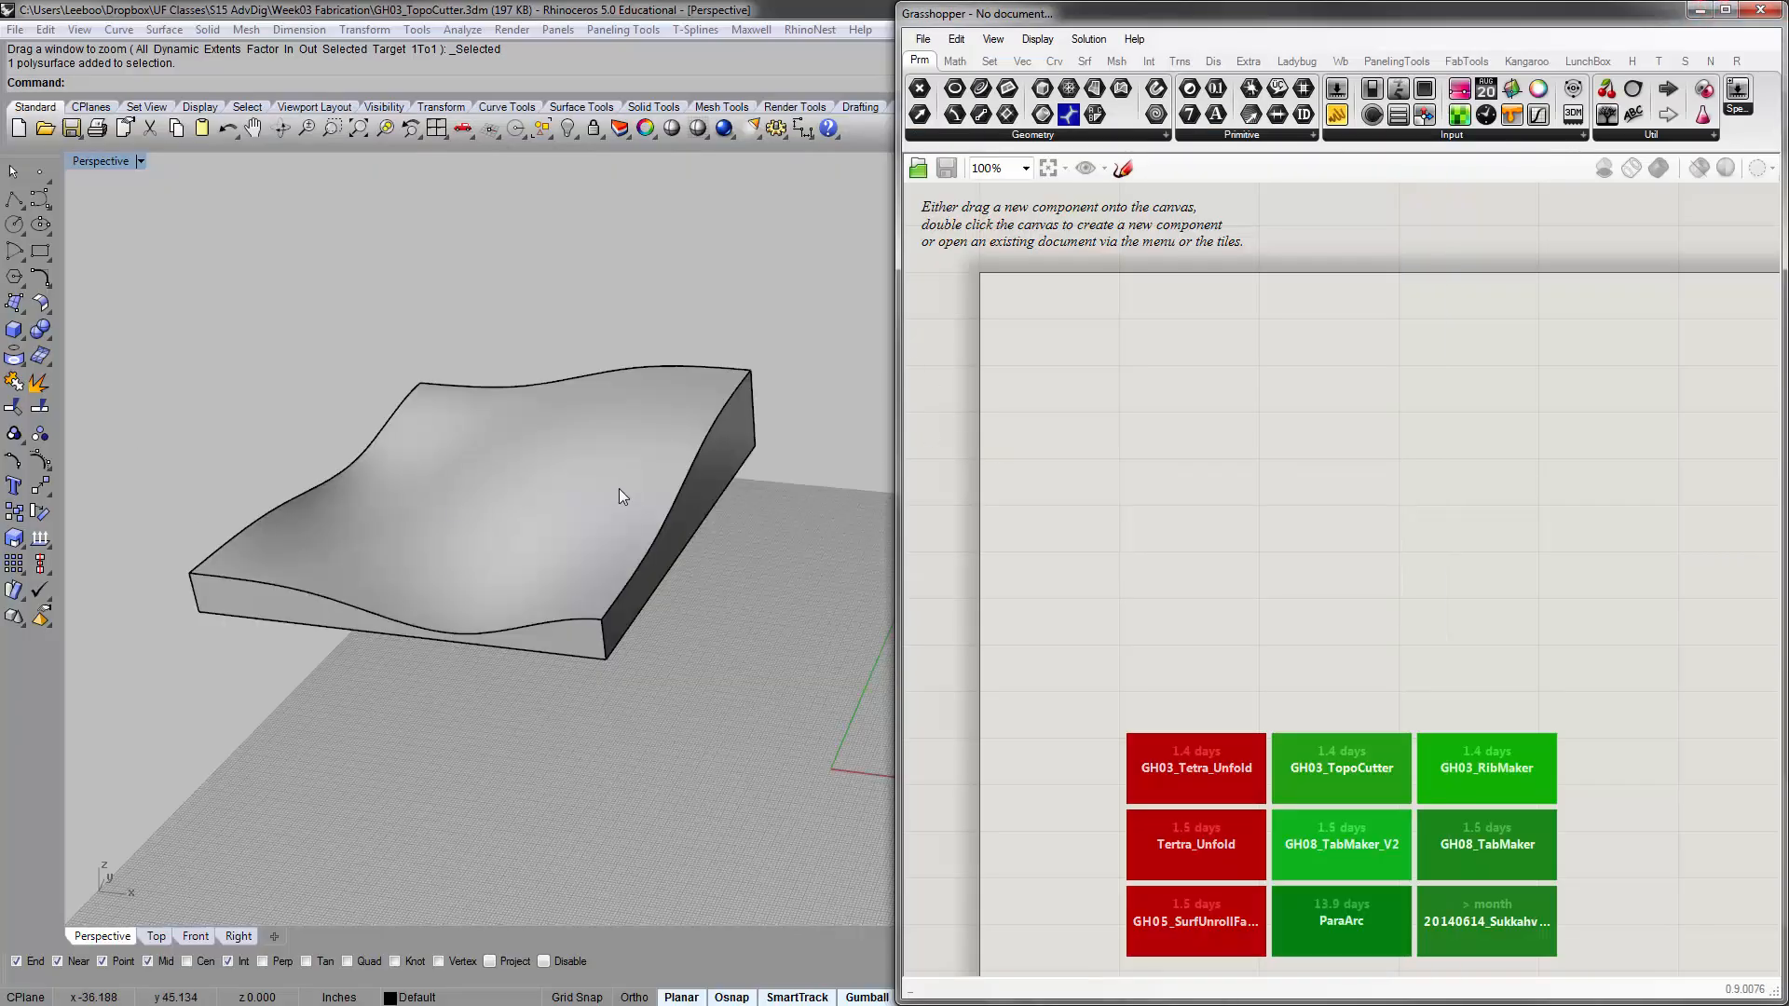
# Look over the topographic solid and the course page's lower file list, and return to Rhino
pyautogui.moveTo(619, 488); pyautogui.dragTo(647, 512, button='right')
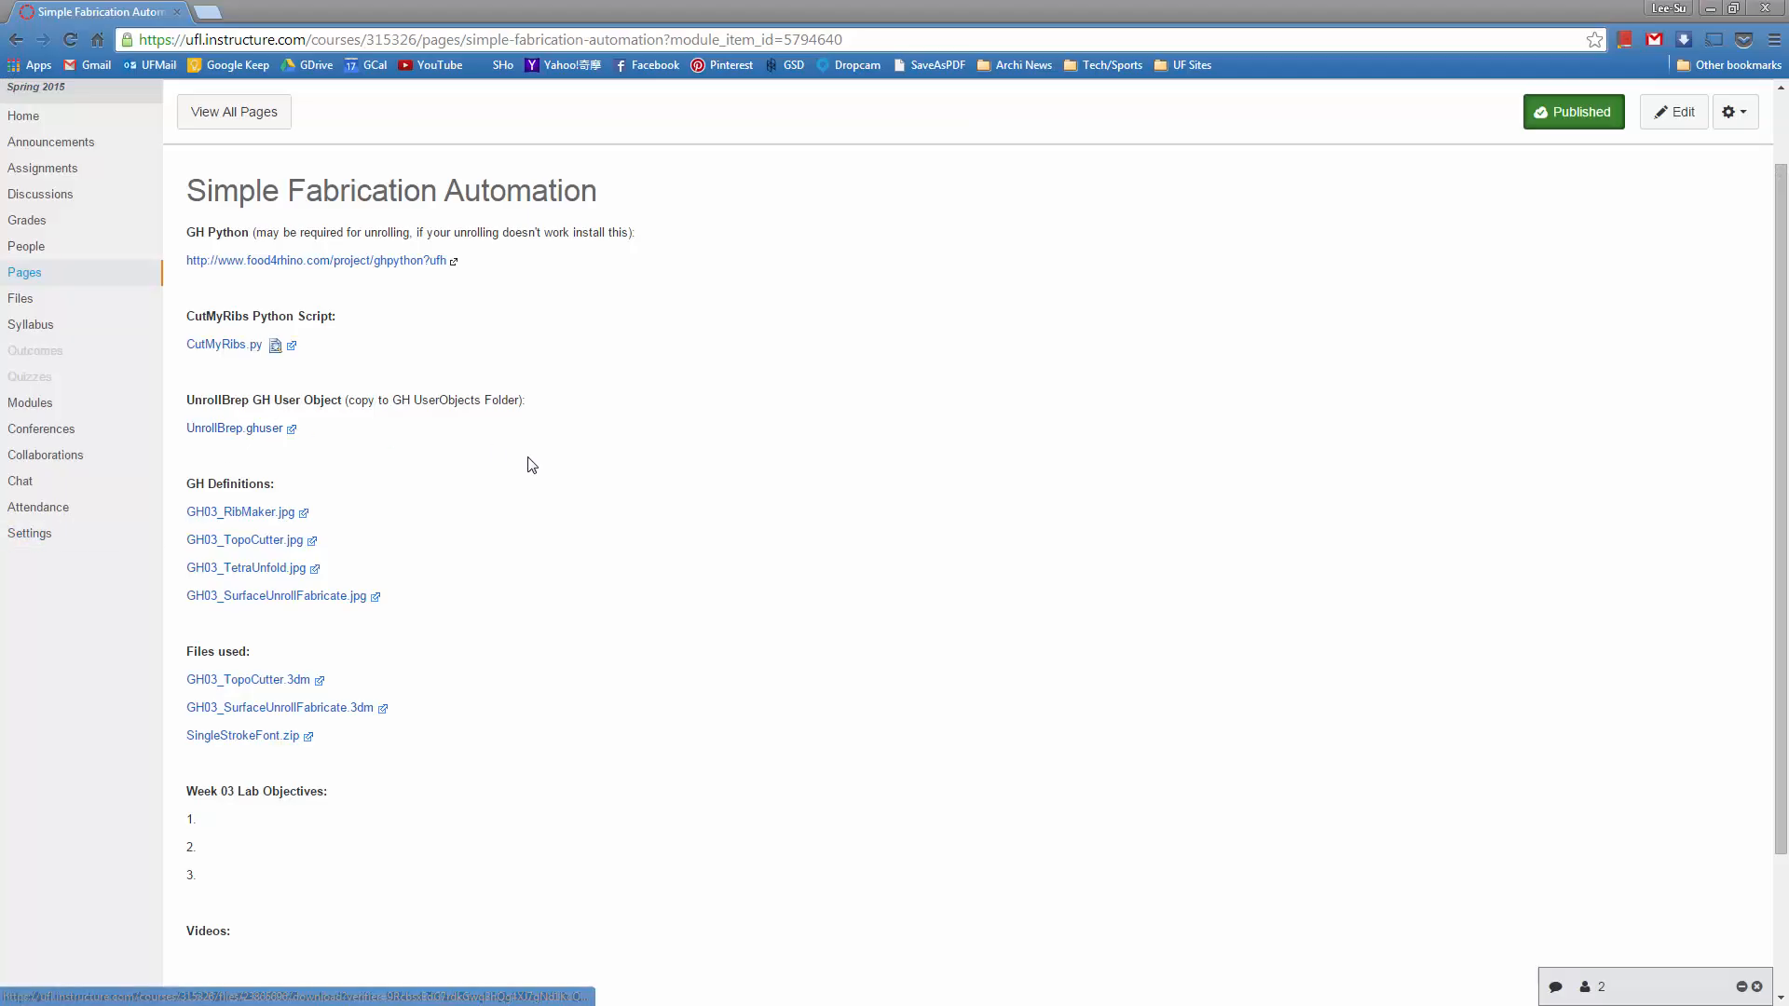
pyautogui.scroll(-3, 529, 464)
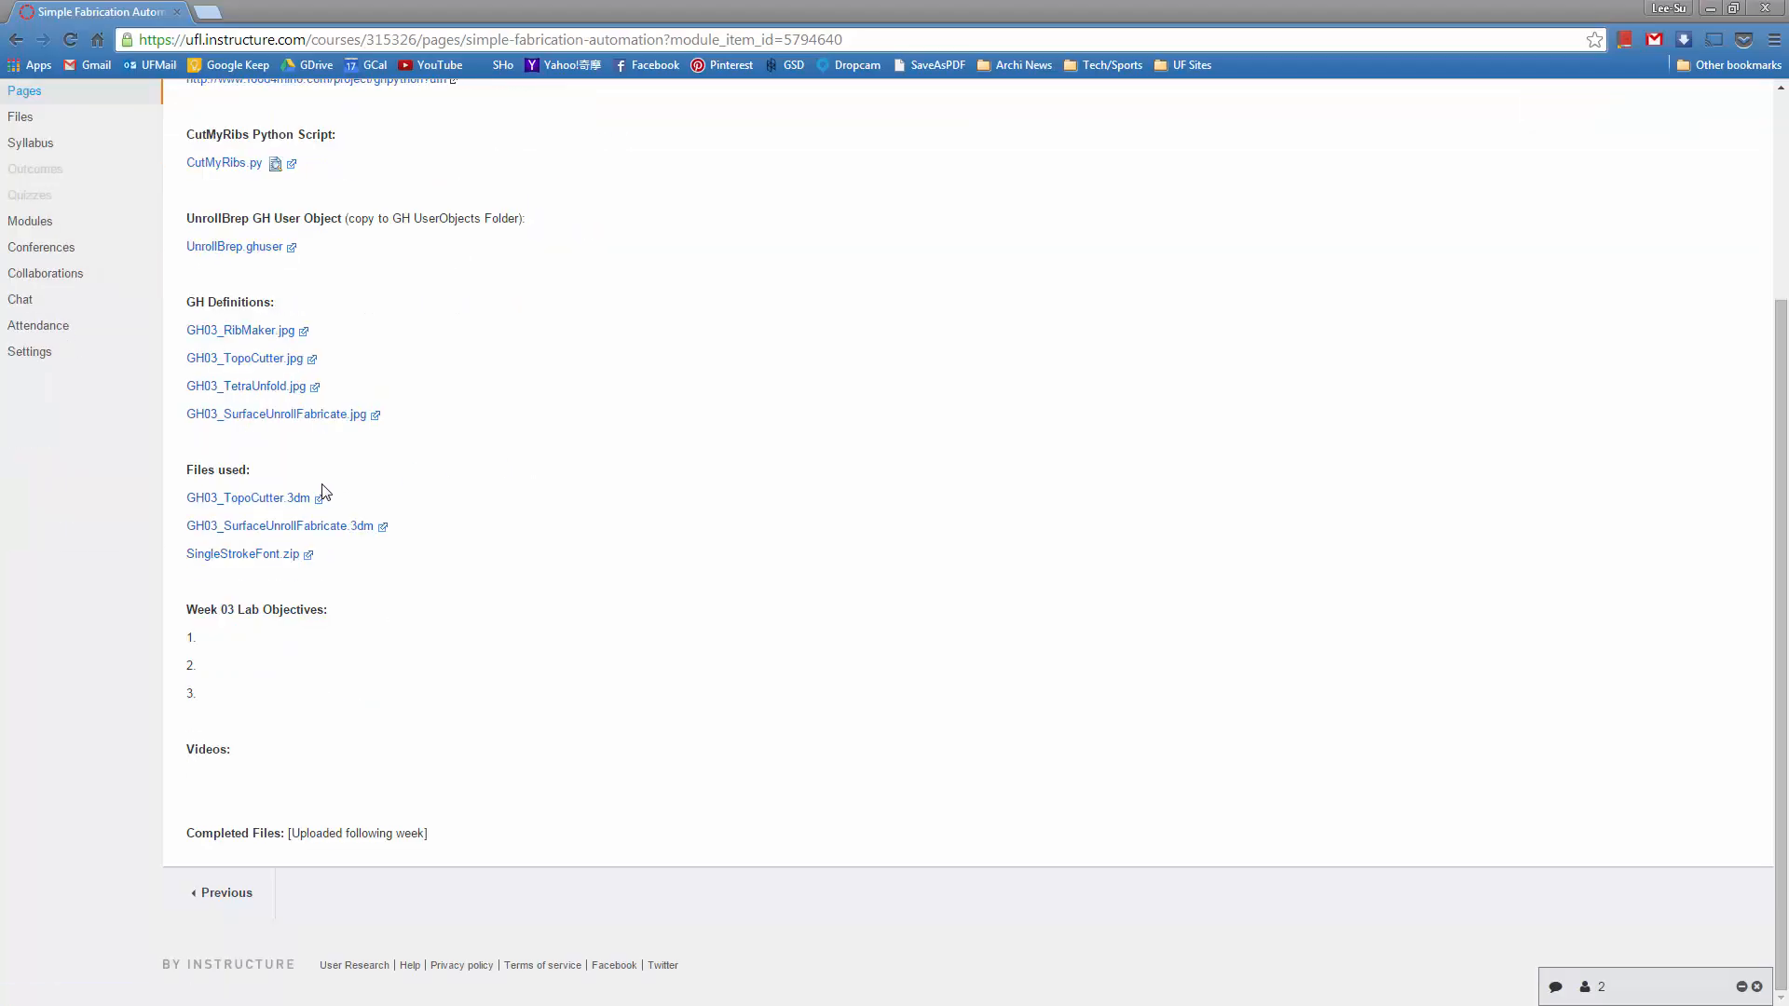
pyautogui.click(1718, 8)
# Try drawing a torus on the ground plane beside the topographic solid
pyautogui.moveTo(567, 707); pyautogui.dragTo(599, 534, button='right')
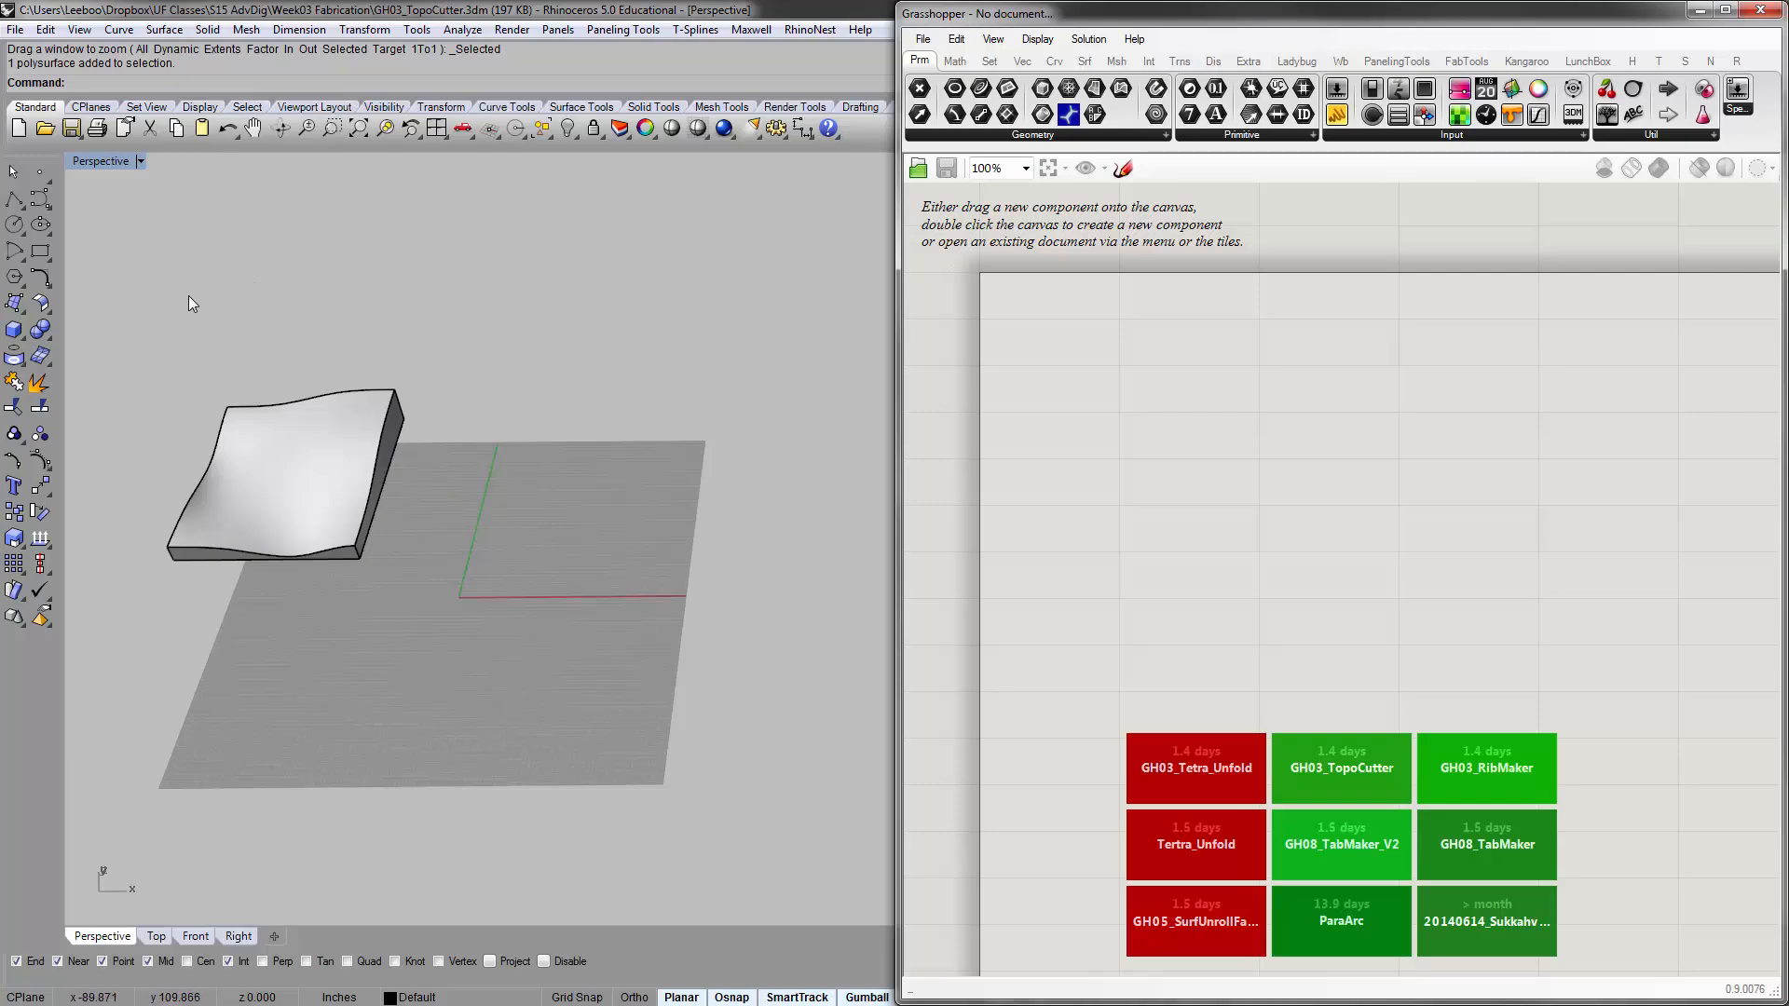
pyautogui.click(43, 334)
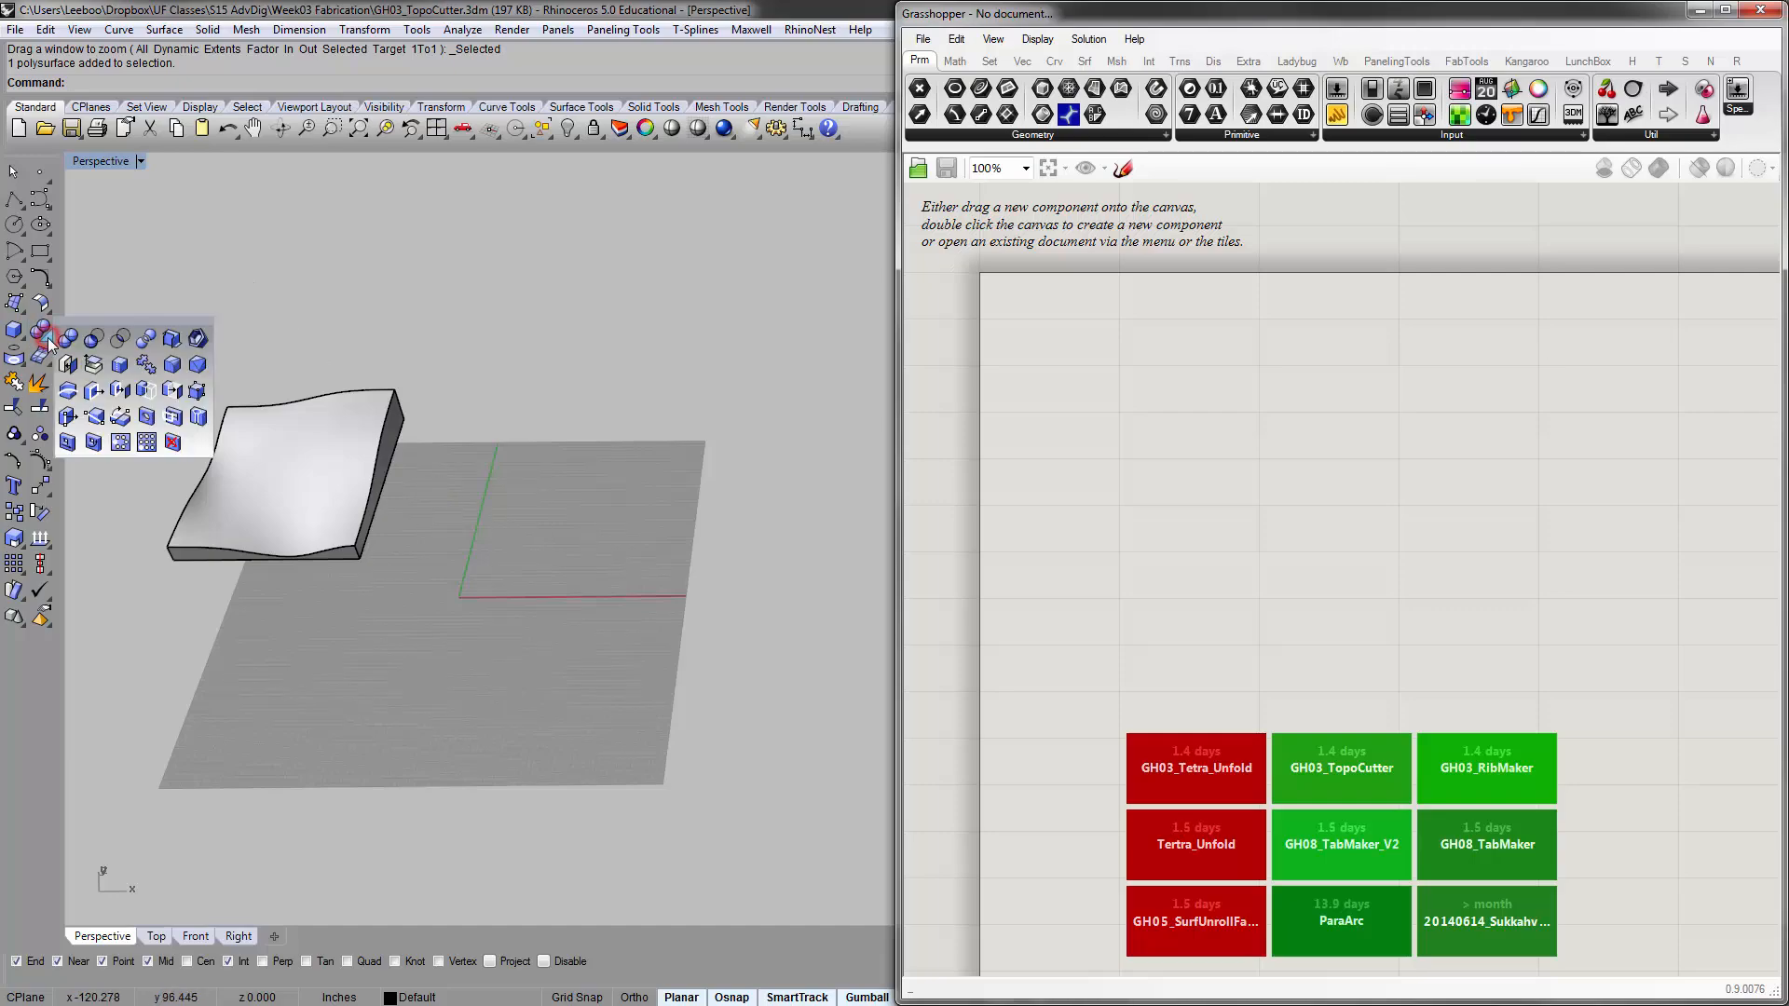
pyautogui.click(14, 330)
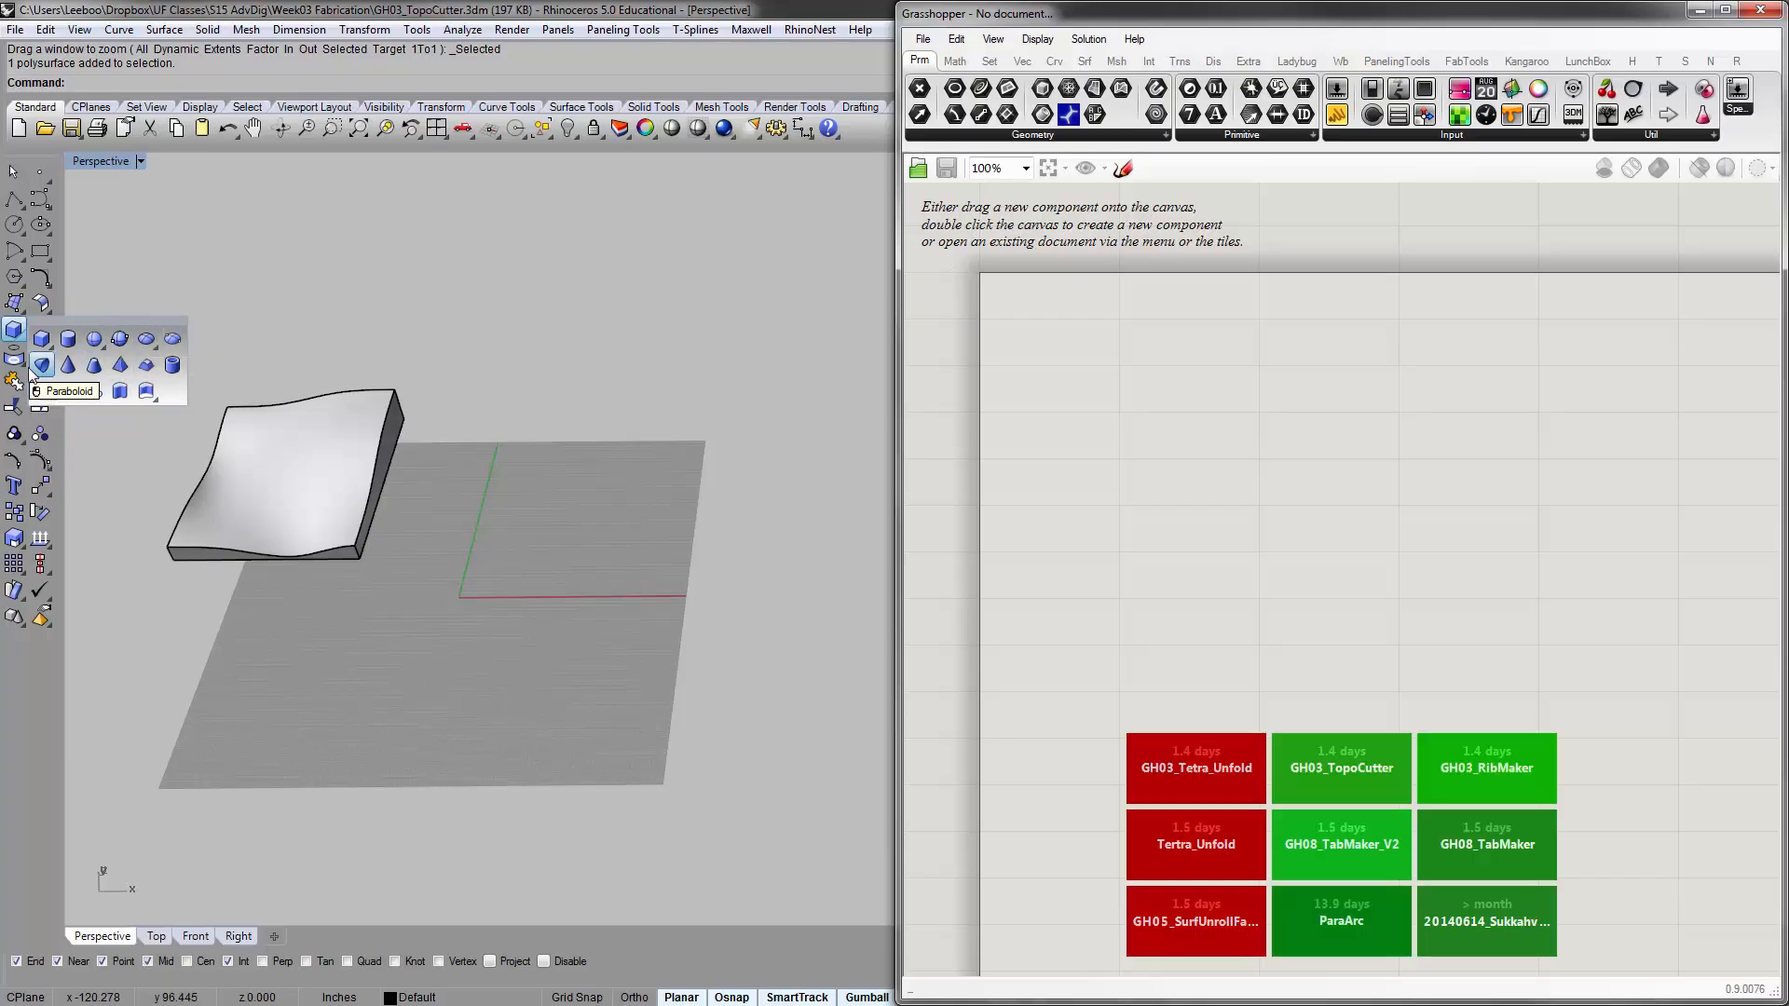
pyautogui.click(41, 392)
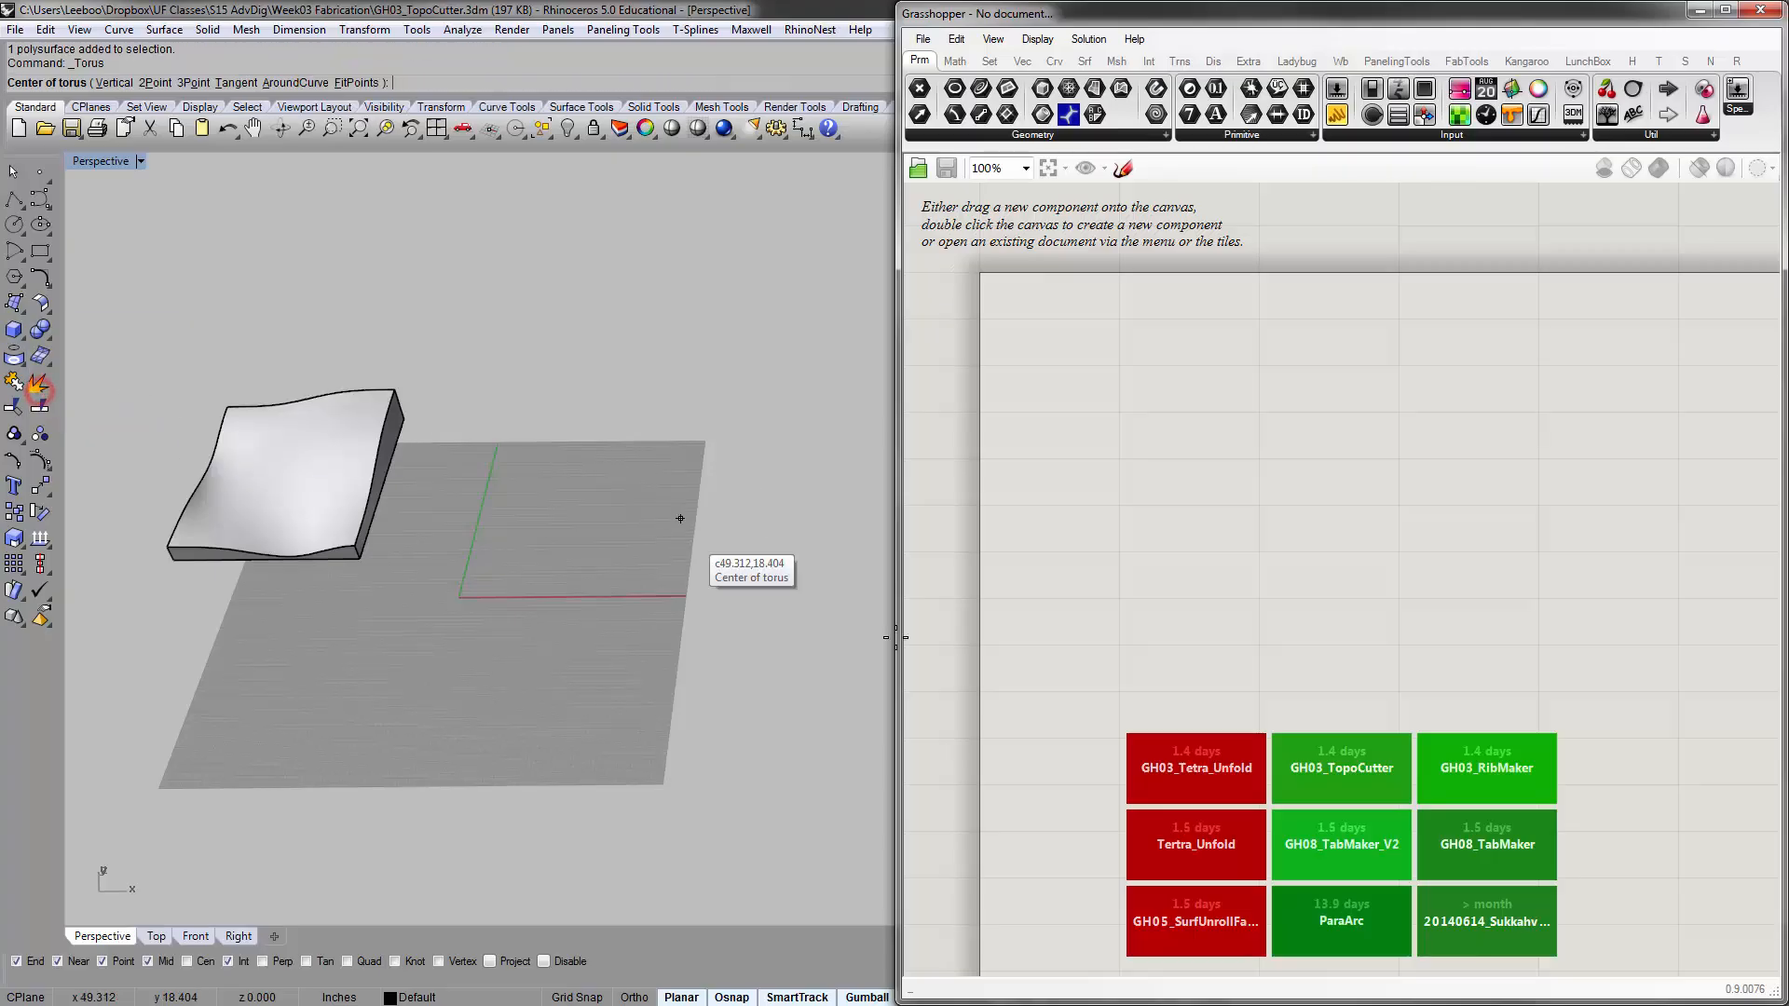
pyautogui.scroll(2, 620, 531)
pyautogui.click(584, 497)
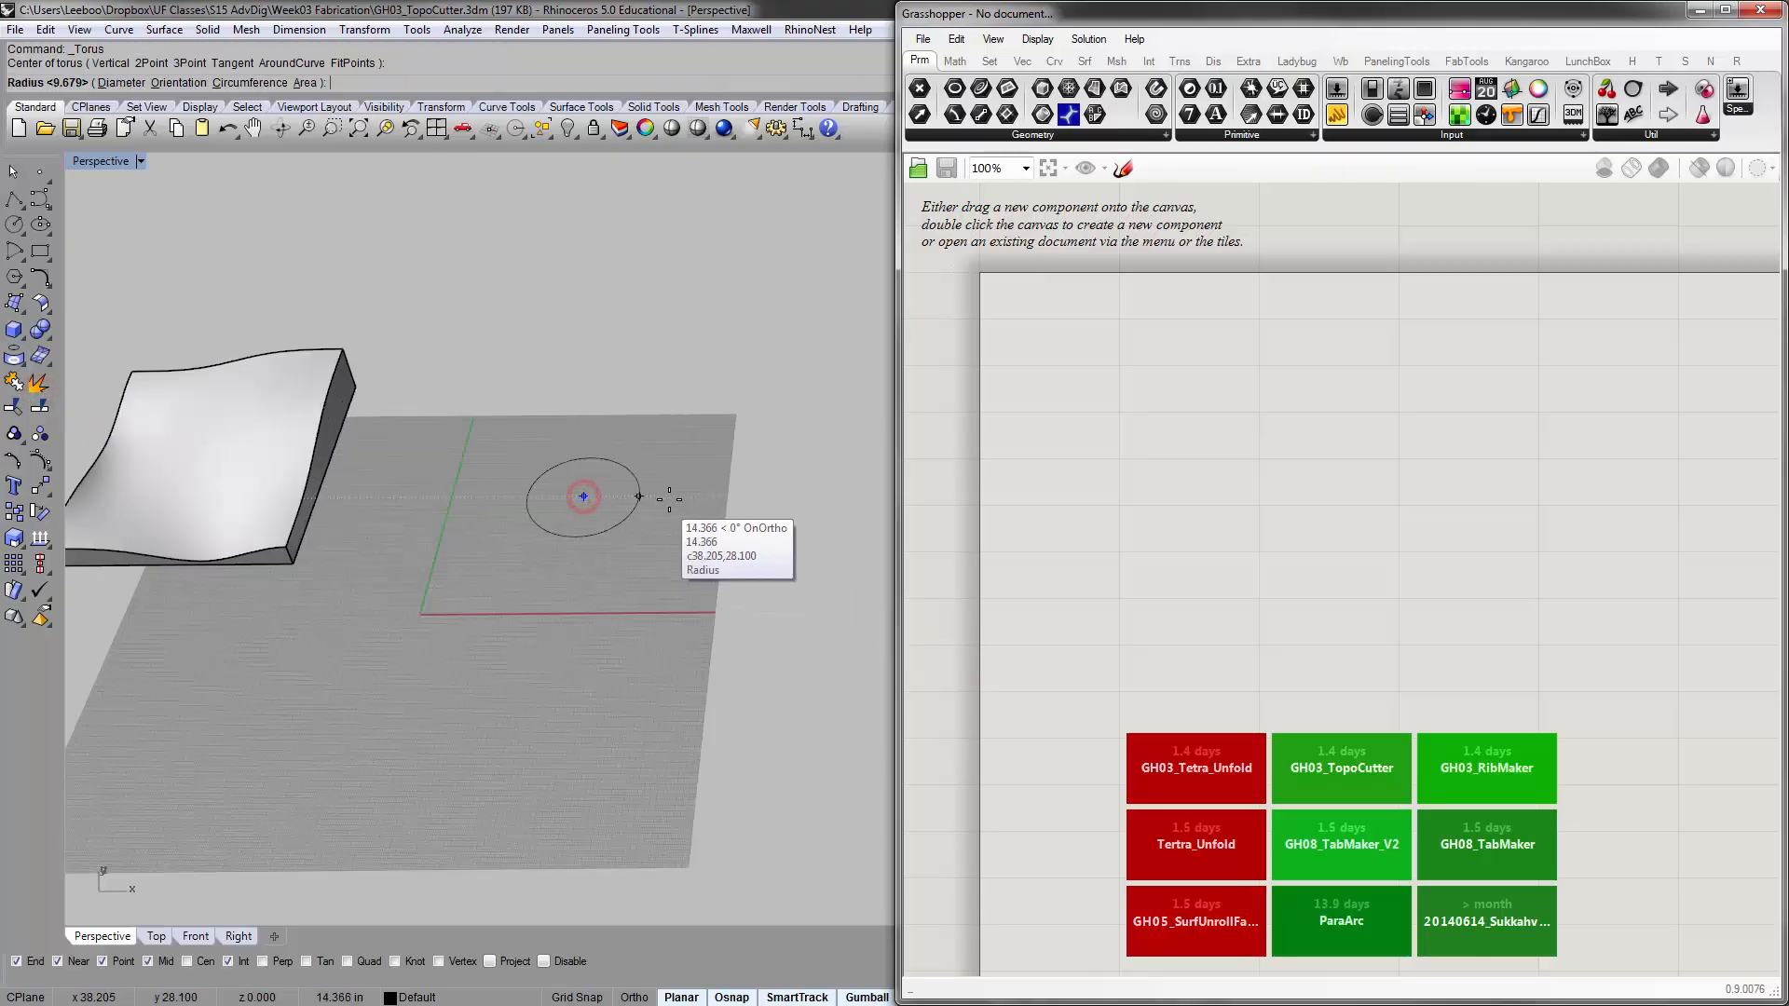
pyautogui.click(669, 496)
pyautogui.click(694, 494)
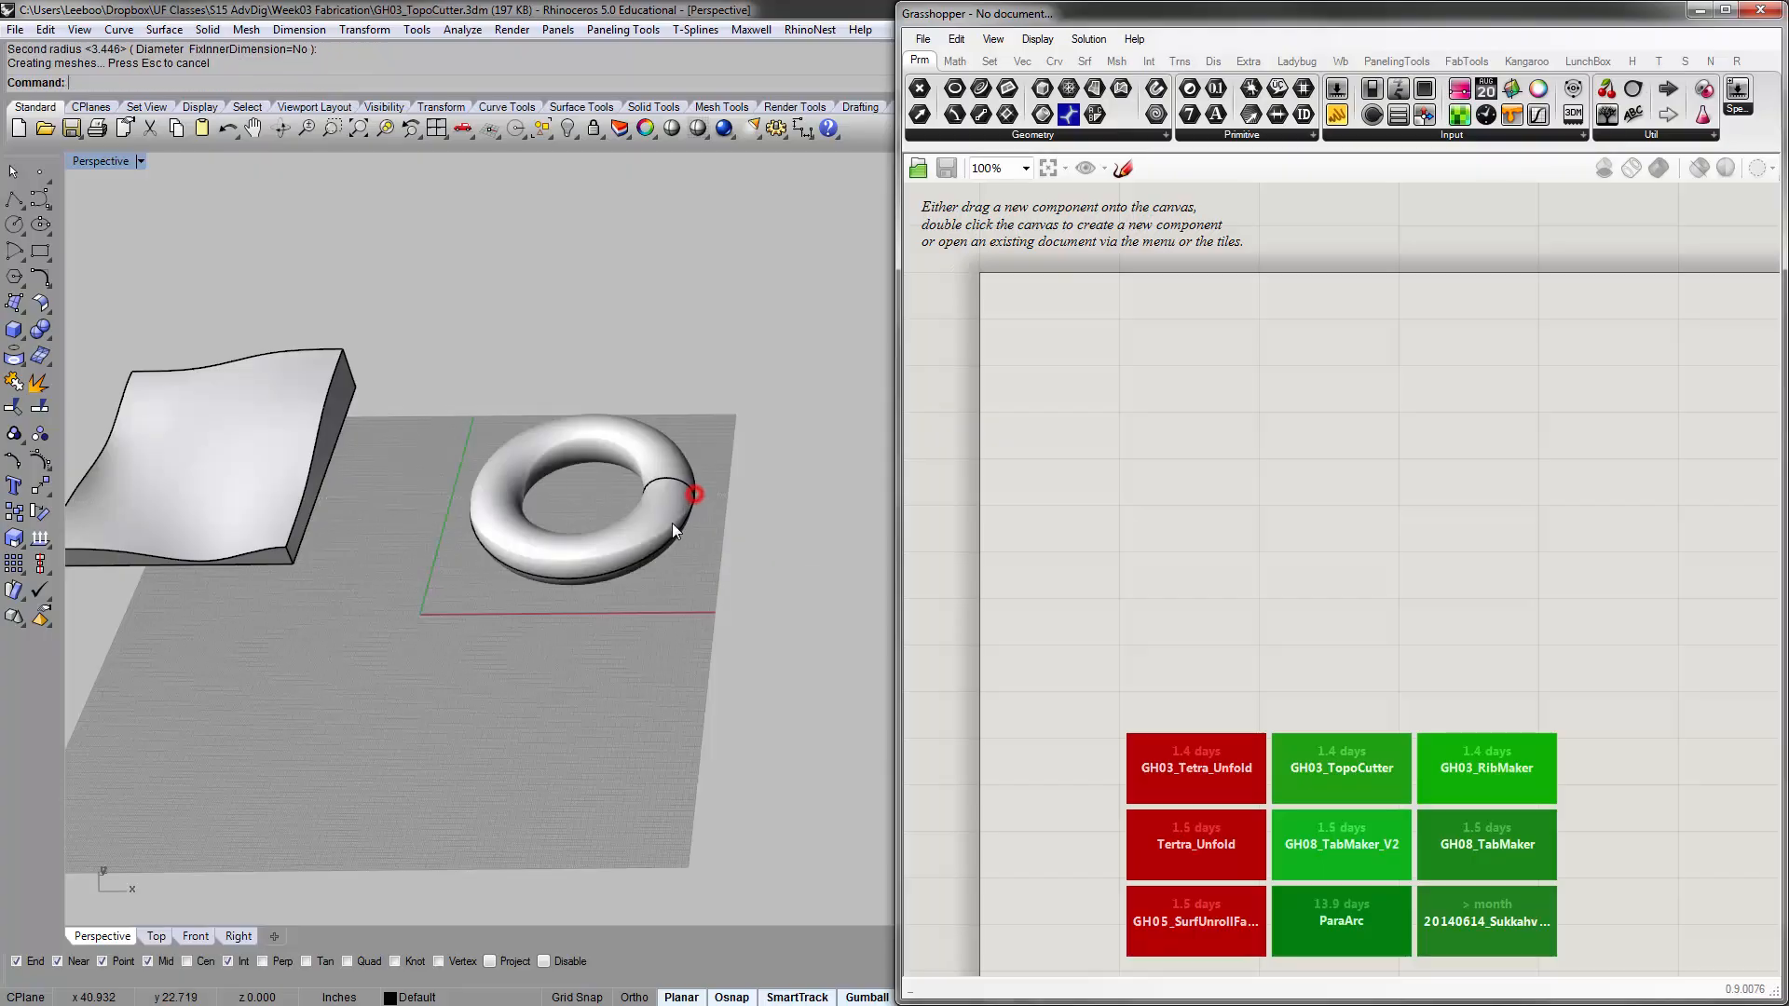
# Undo the newly drawn torus
pyautogui.click(673, 522)
pyautogui.write('zs')
pyautogui.press('Return')
pyautogui.scroll(-5, 305, 486)
pyautogui.click(305, 485)
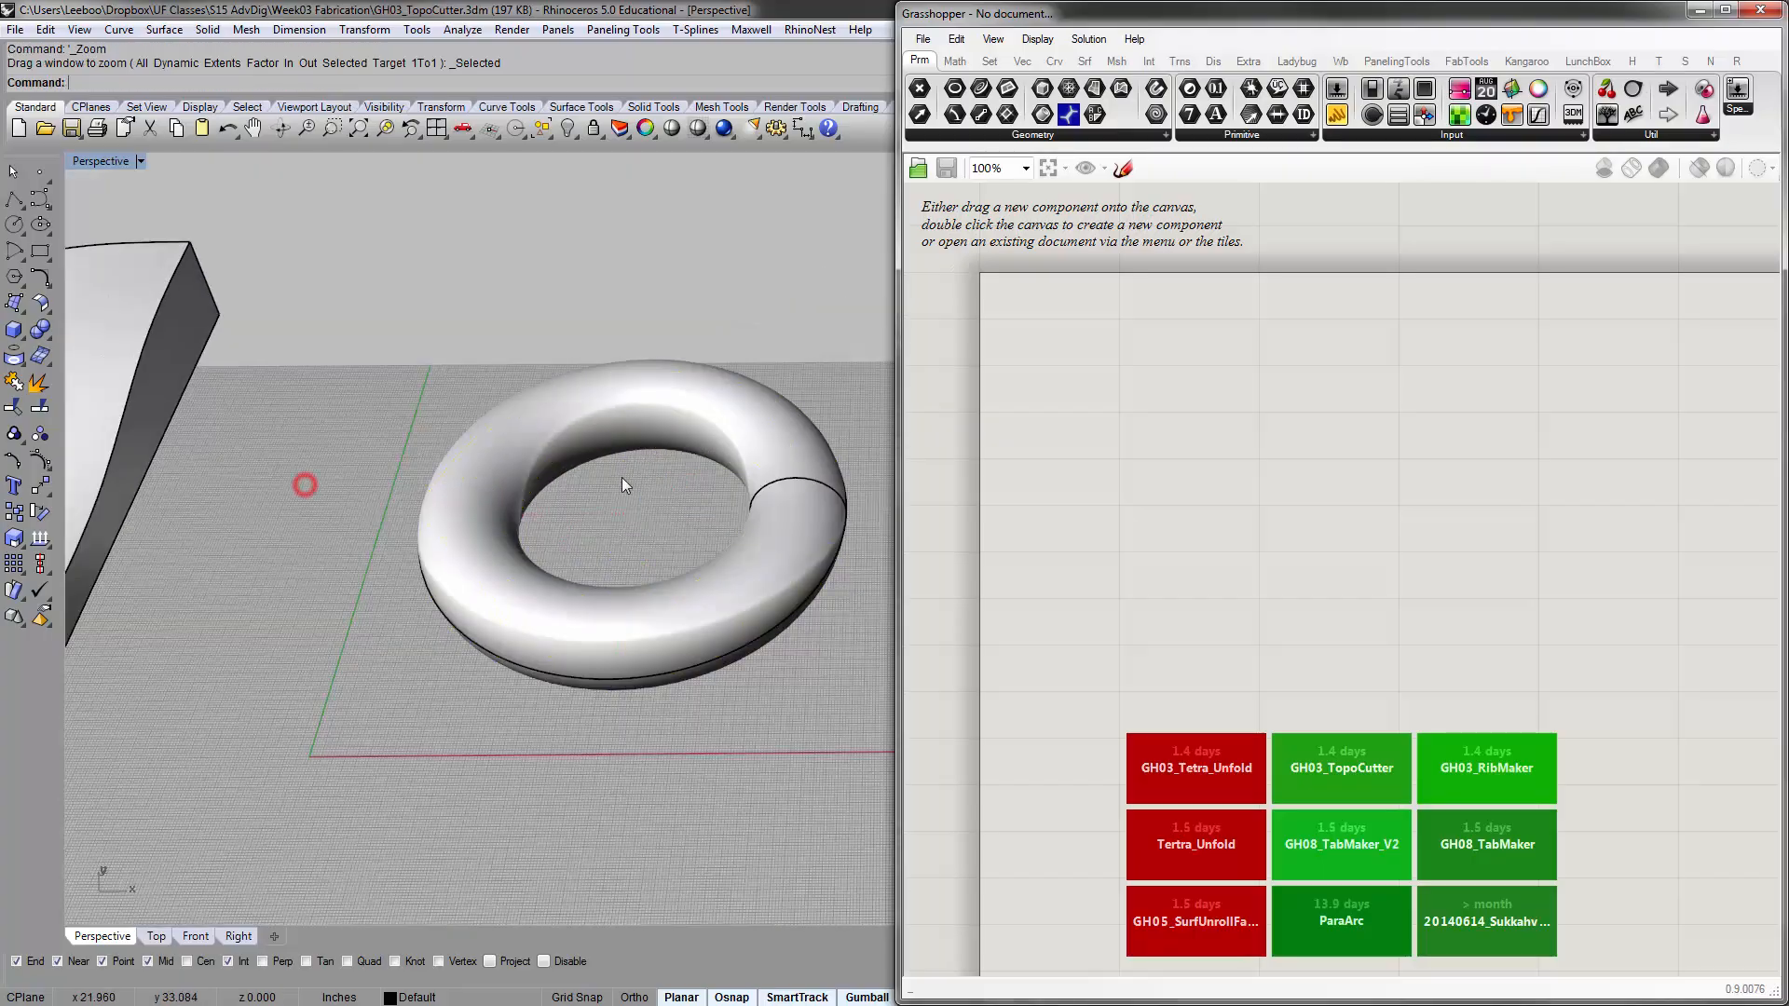
pyautogui.moveTo(606, 489); pyautogui.dragTo(418, 499, button='right')
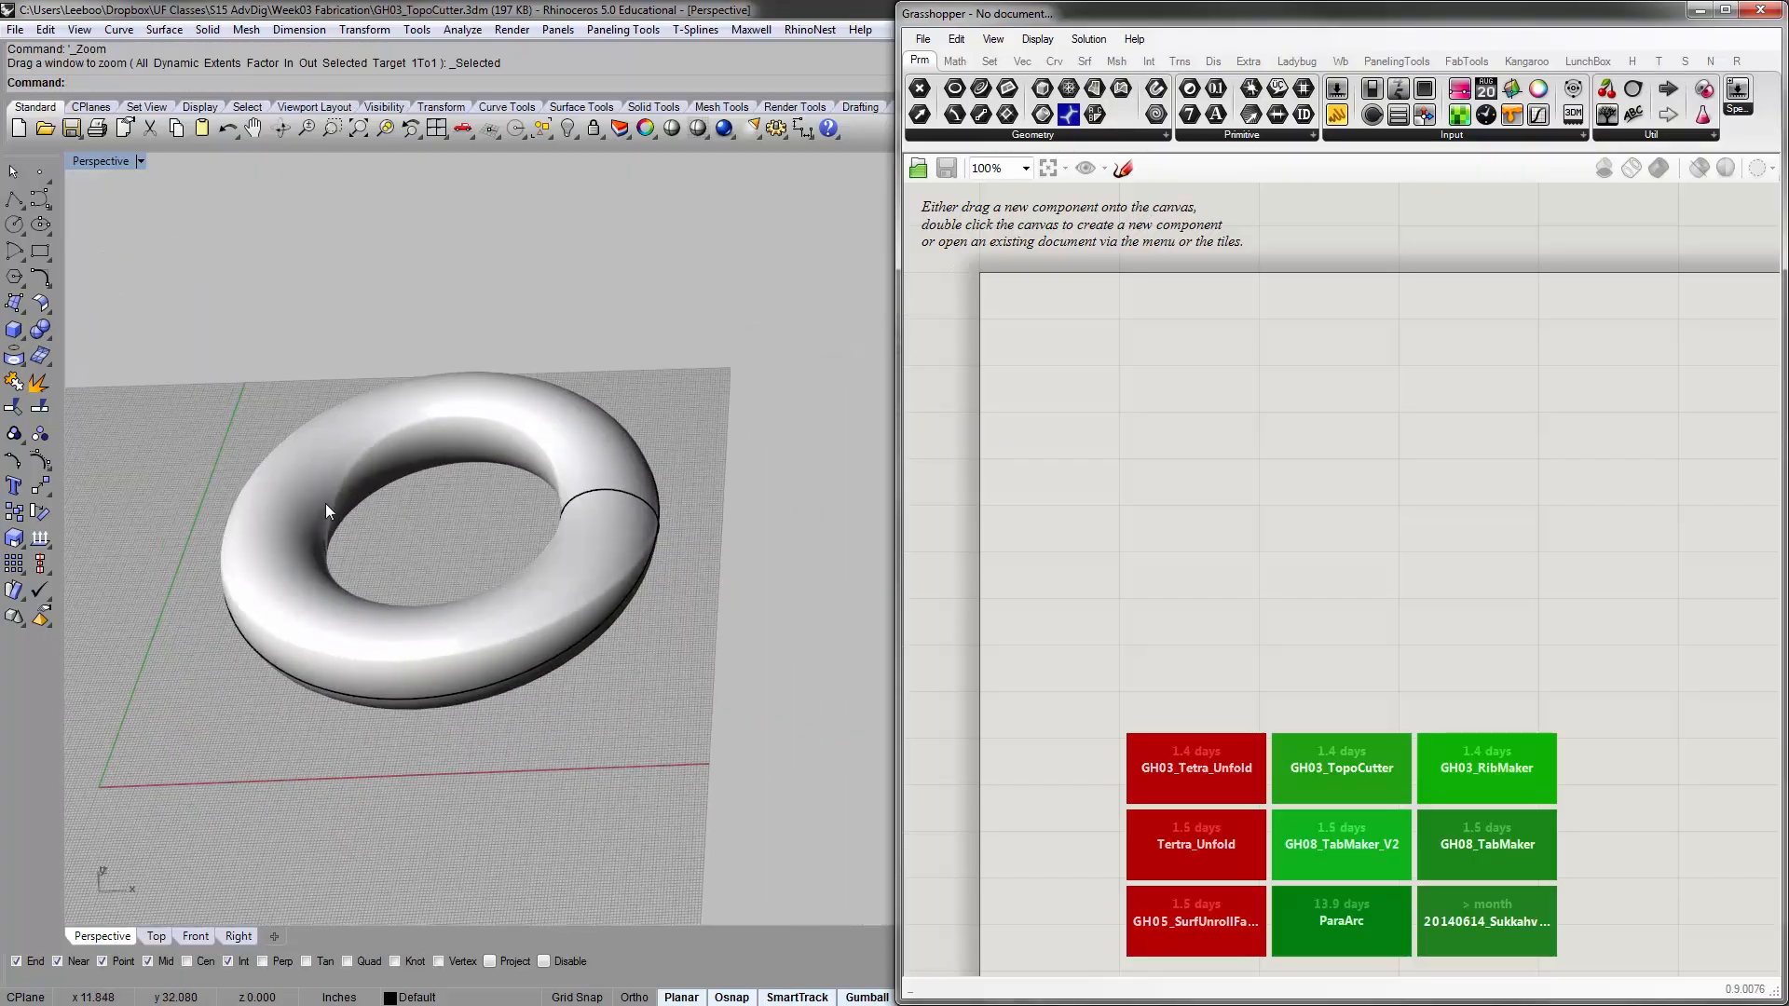
pyautogui.hotkey('ctrl', 'z')
pyautogui.write('zs')
pyautogui.press('Return')
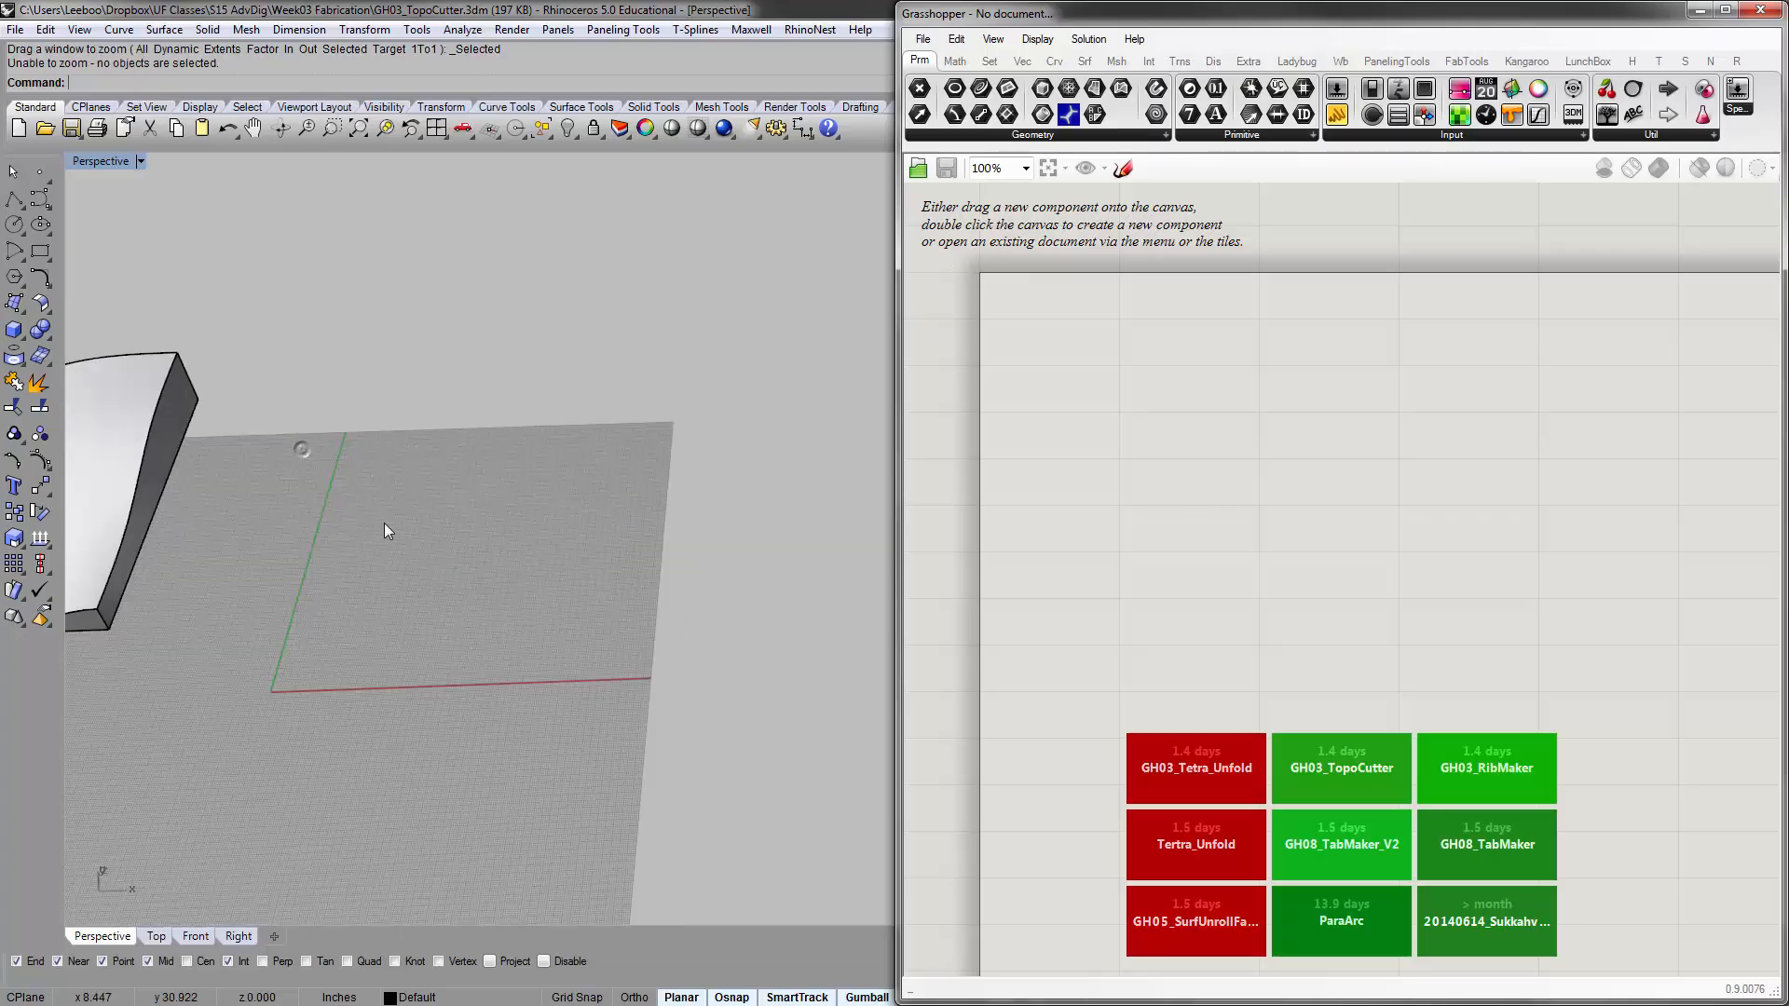
# Create a thick torus on the grid beside the topographic solid, about 53 inches across and 17.7 inches high
pyautogui.click(25, 339)
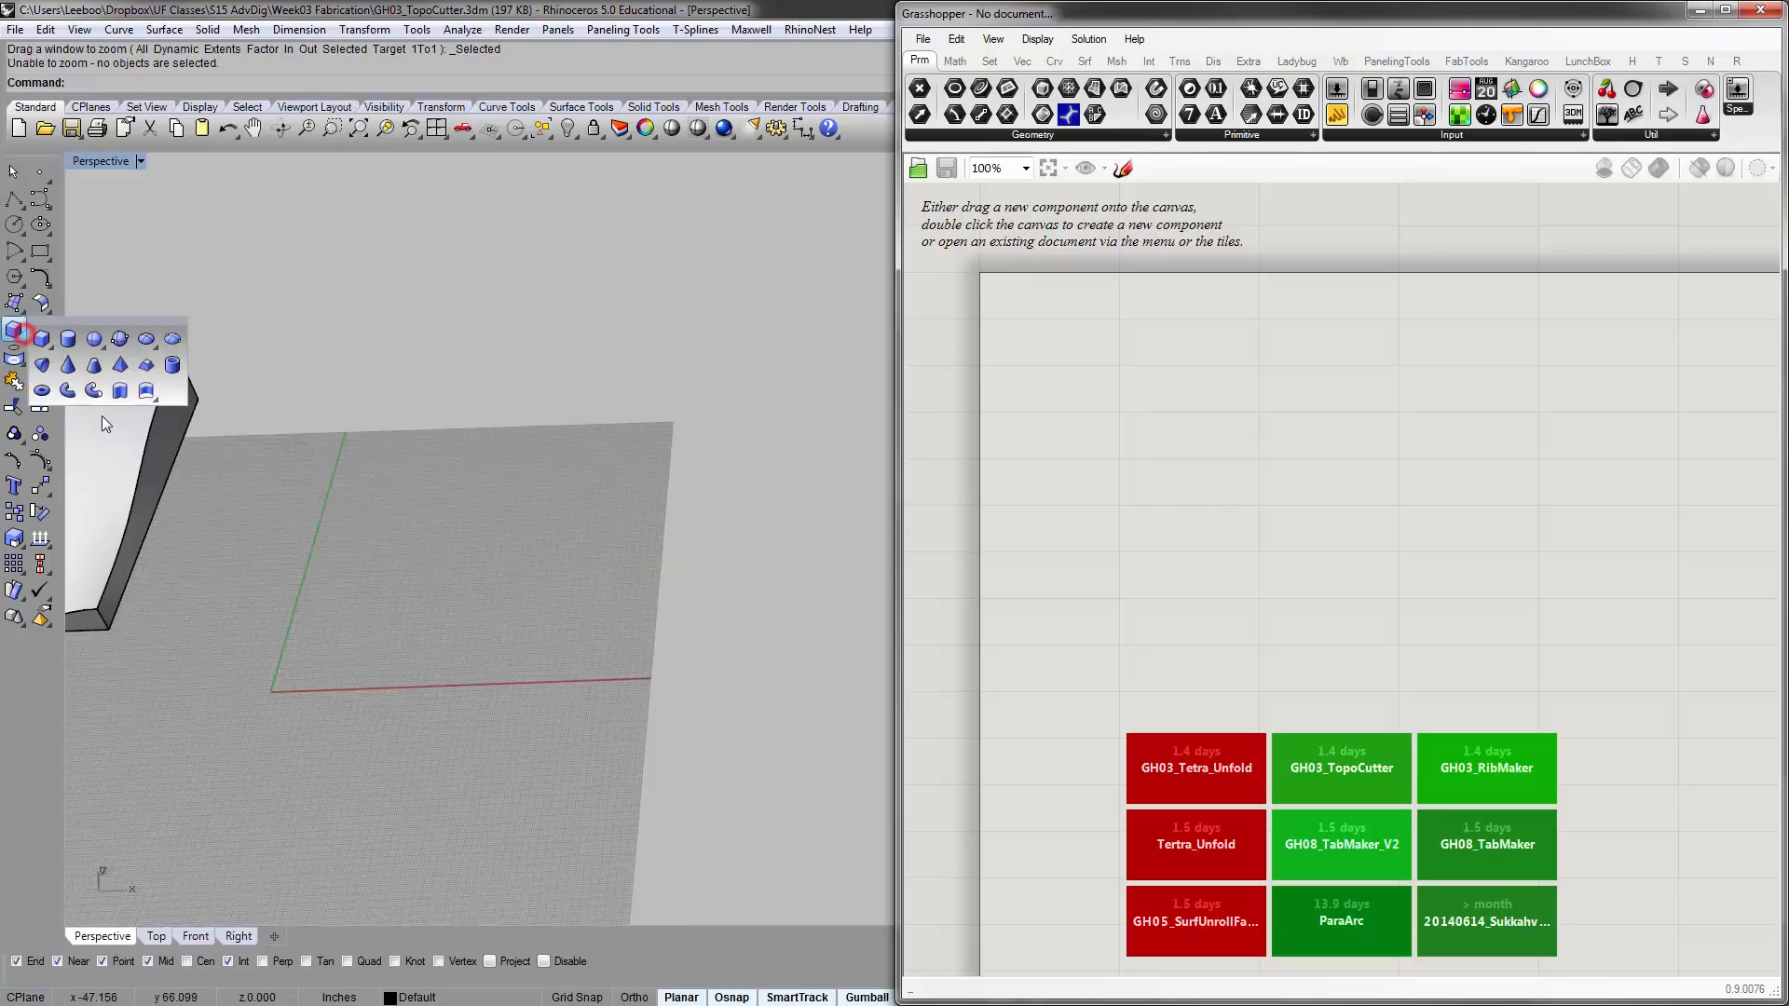
pyautogui.click(42, 391)
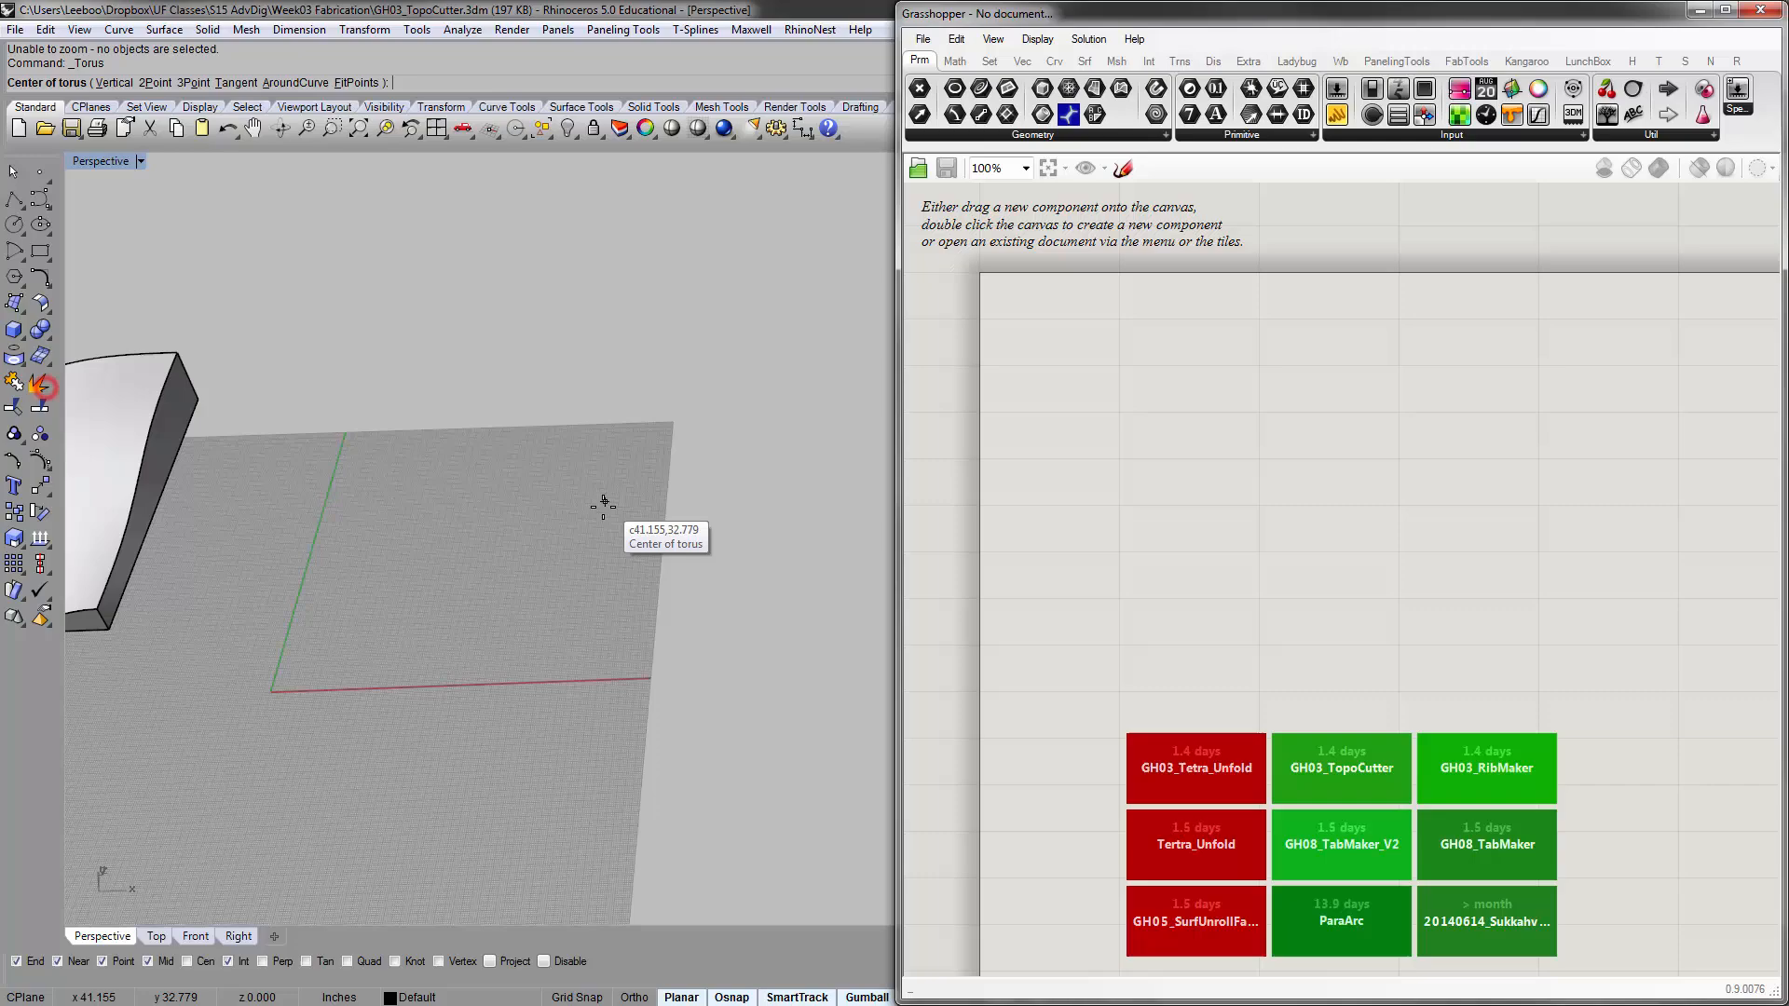
pyautogui.click(522, 522)
pyautogui.click(644, 518)
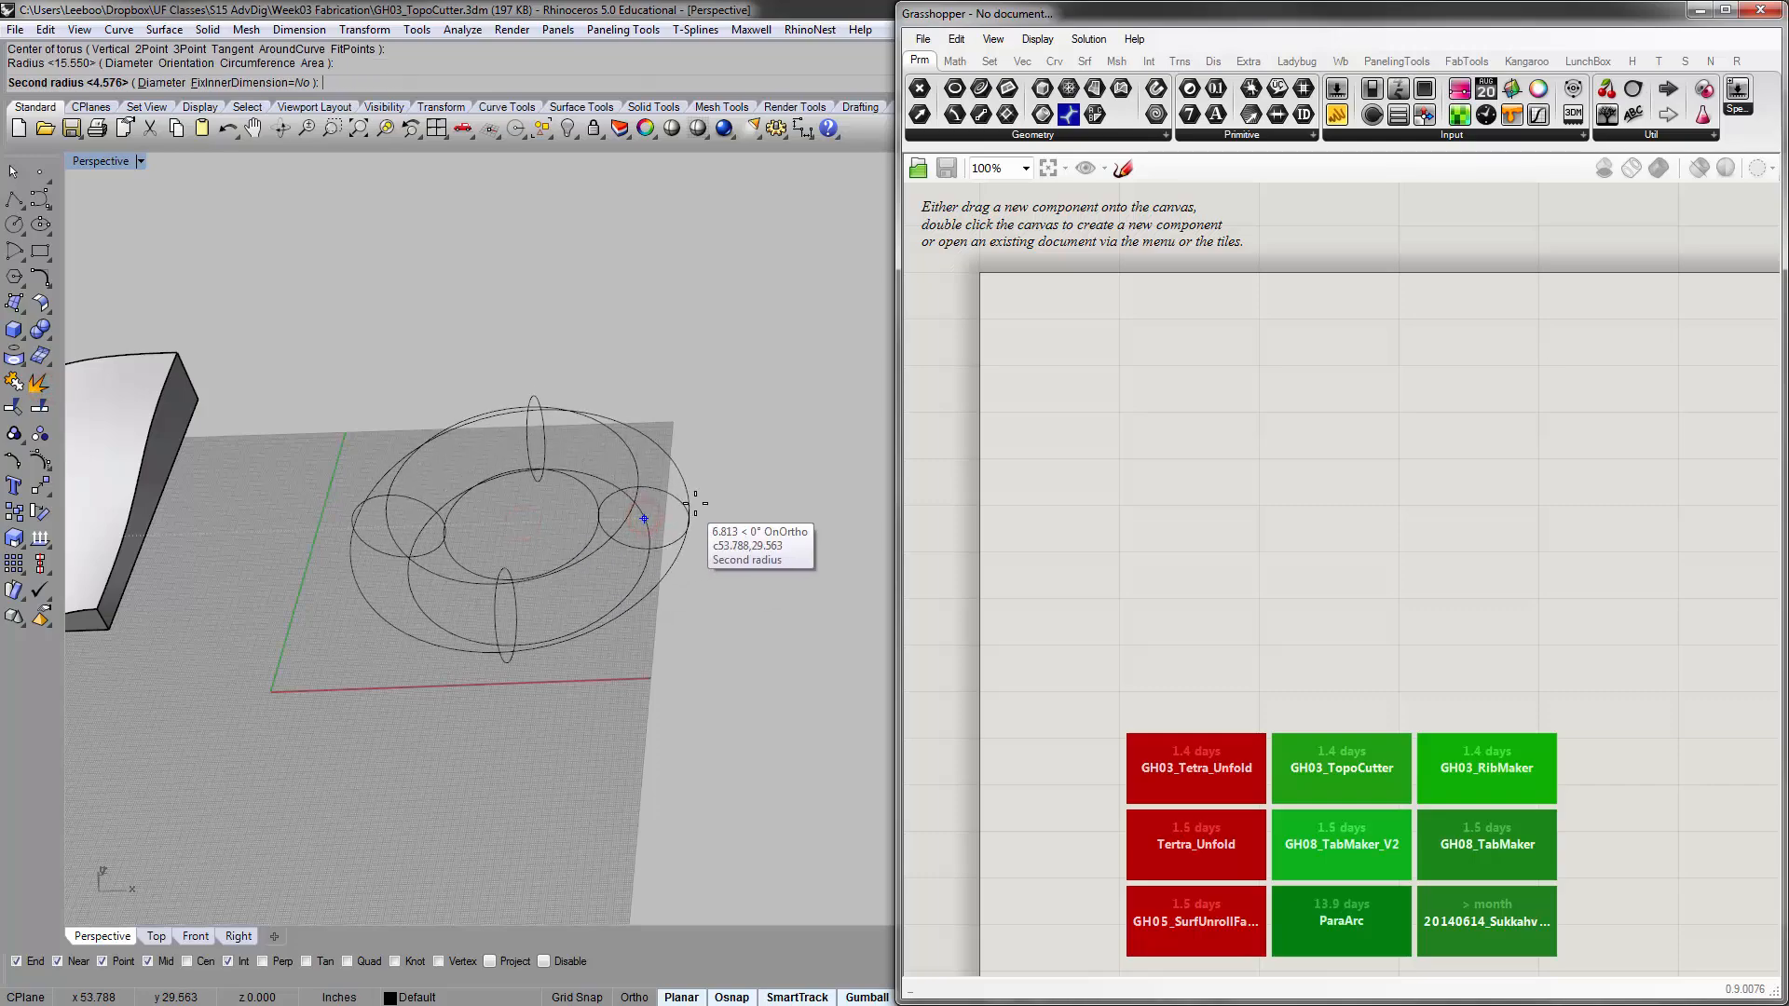
pyautogui.click(706, 505)
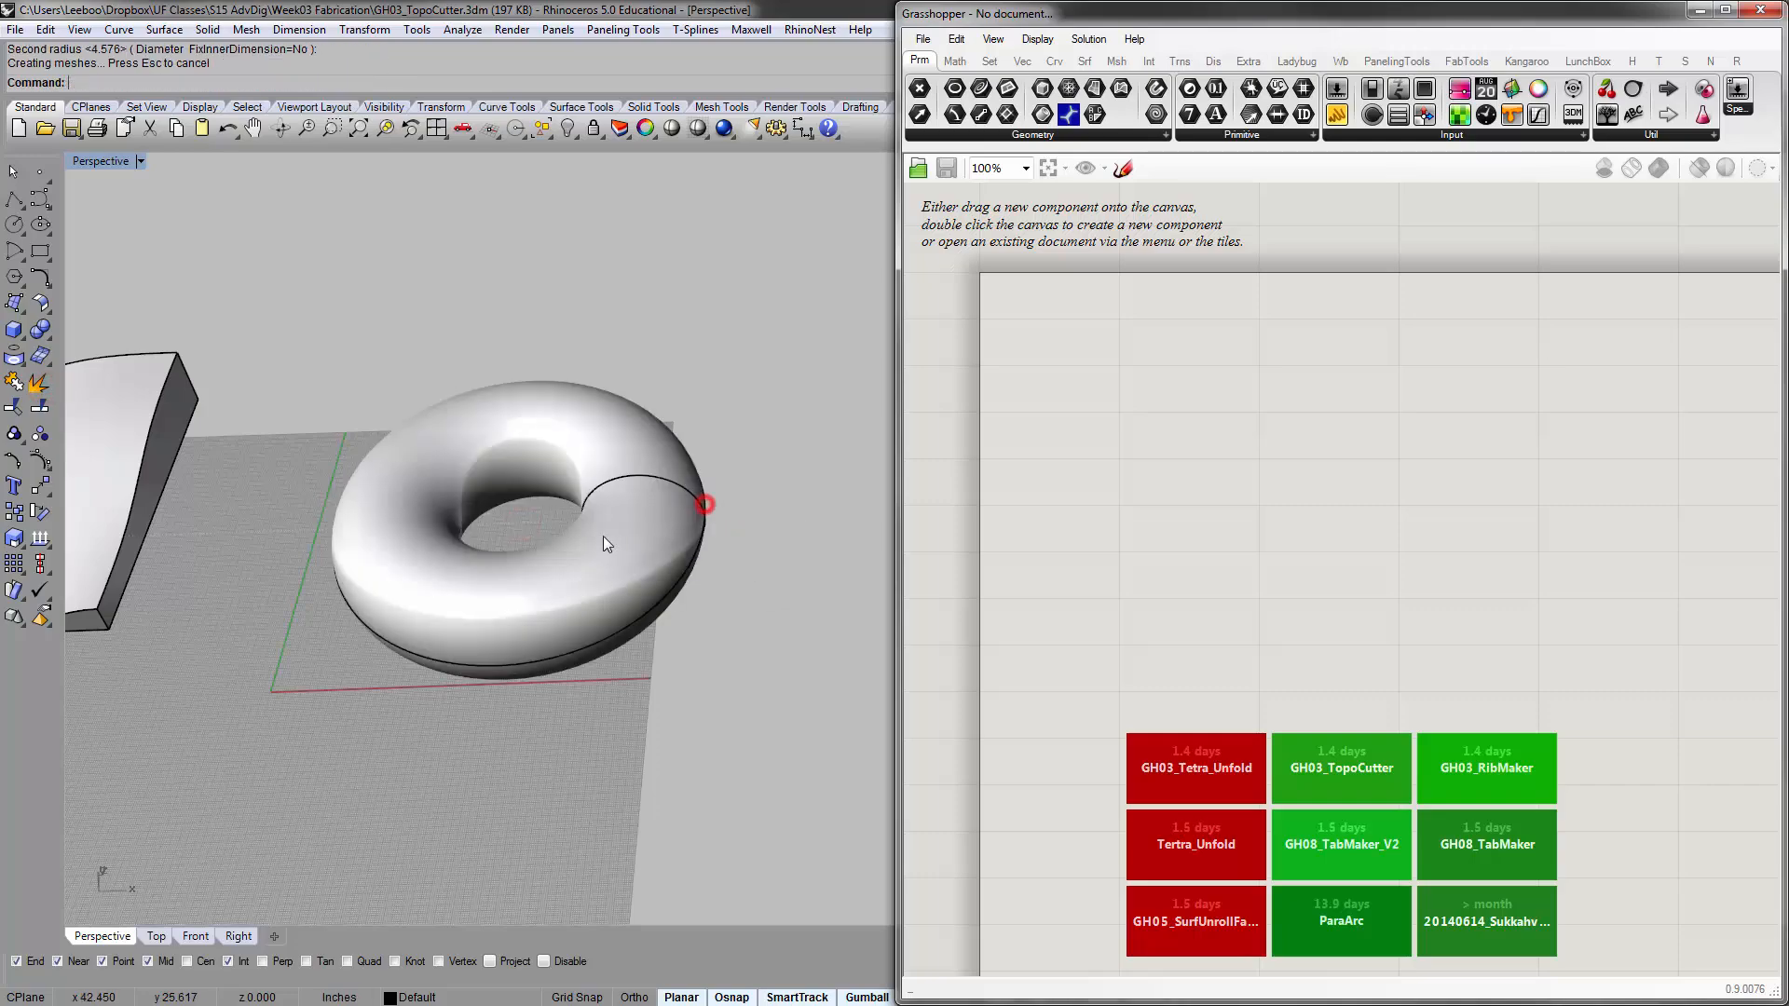
pyautogui.keyDown('shift'); pyautogui.moveTo(602, 535); pyautogui.dragTo(531, 539, button='right'); pyautogui.keyUp('shift')
pyautogui.click(531, 538)
pyautogui.write('zs')
pyautogui.press('Return')
pyautogui.click(399, 374)
pyautogui.moveTo(599, 415); pyautogui.dragTo(494, 439, button='right')
pyautogui.scroll(-5, 765, 601)
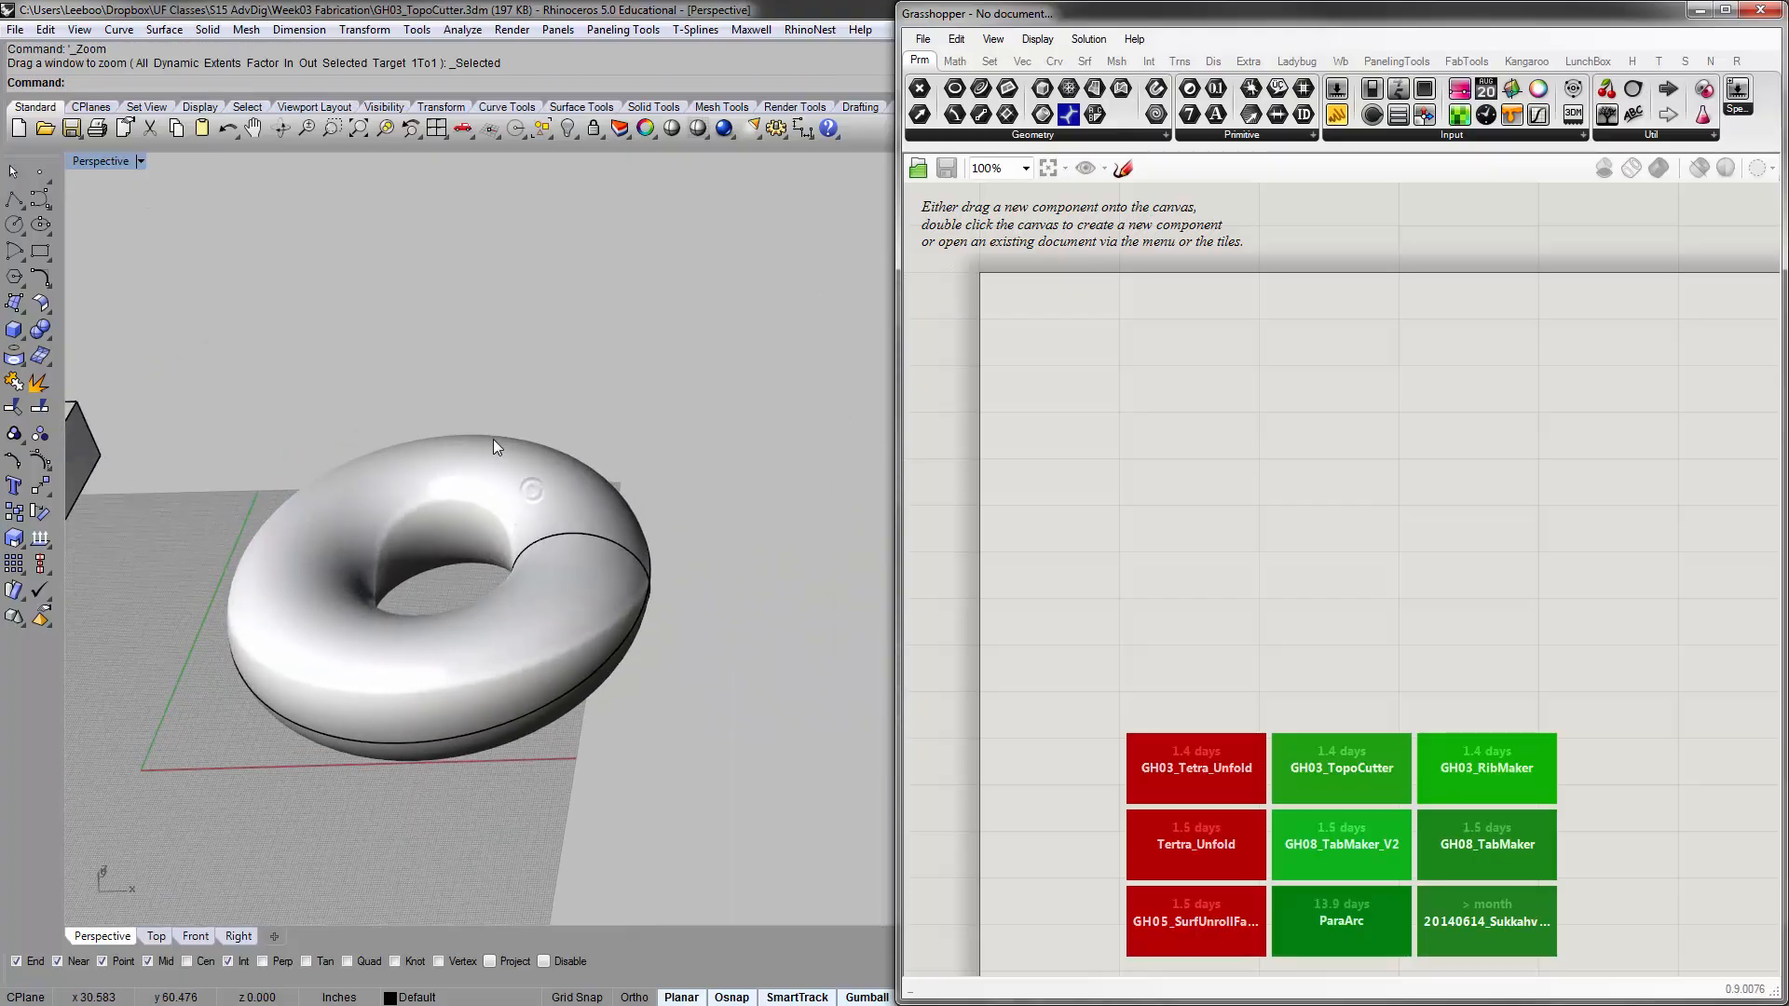
# Create a bounding box around the torus with the BoundingBox command
pyautogui.click(404, 541)
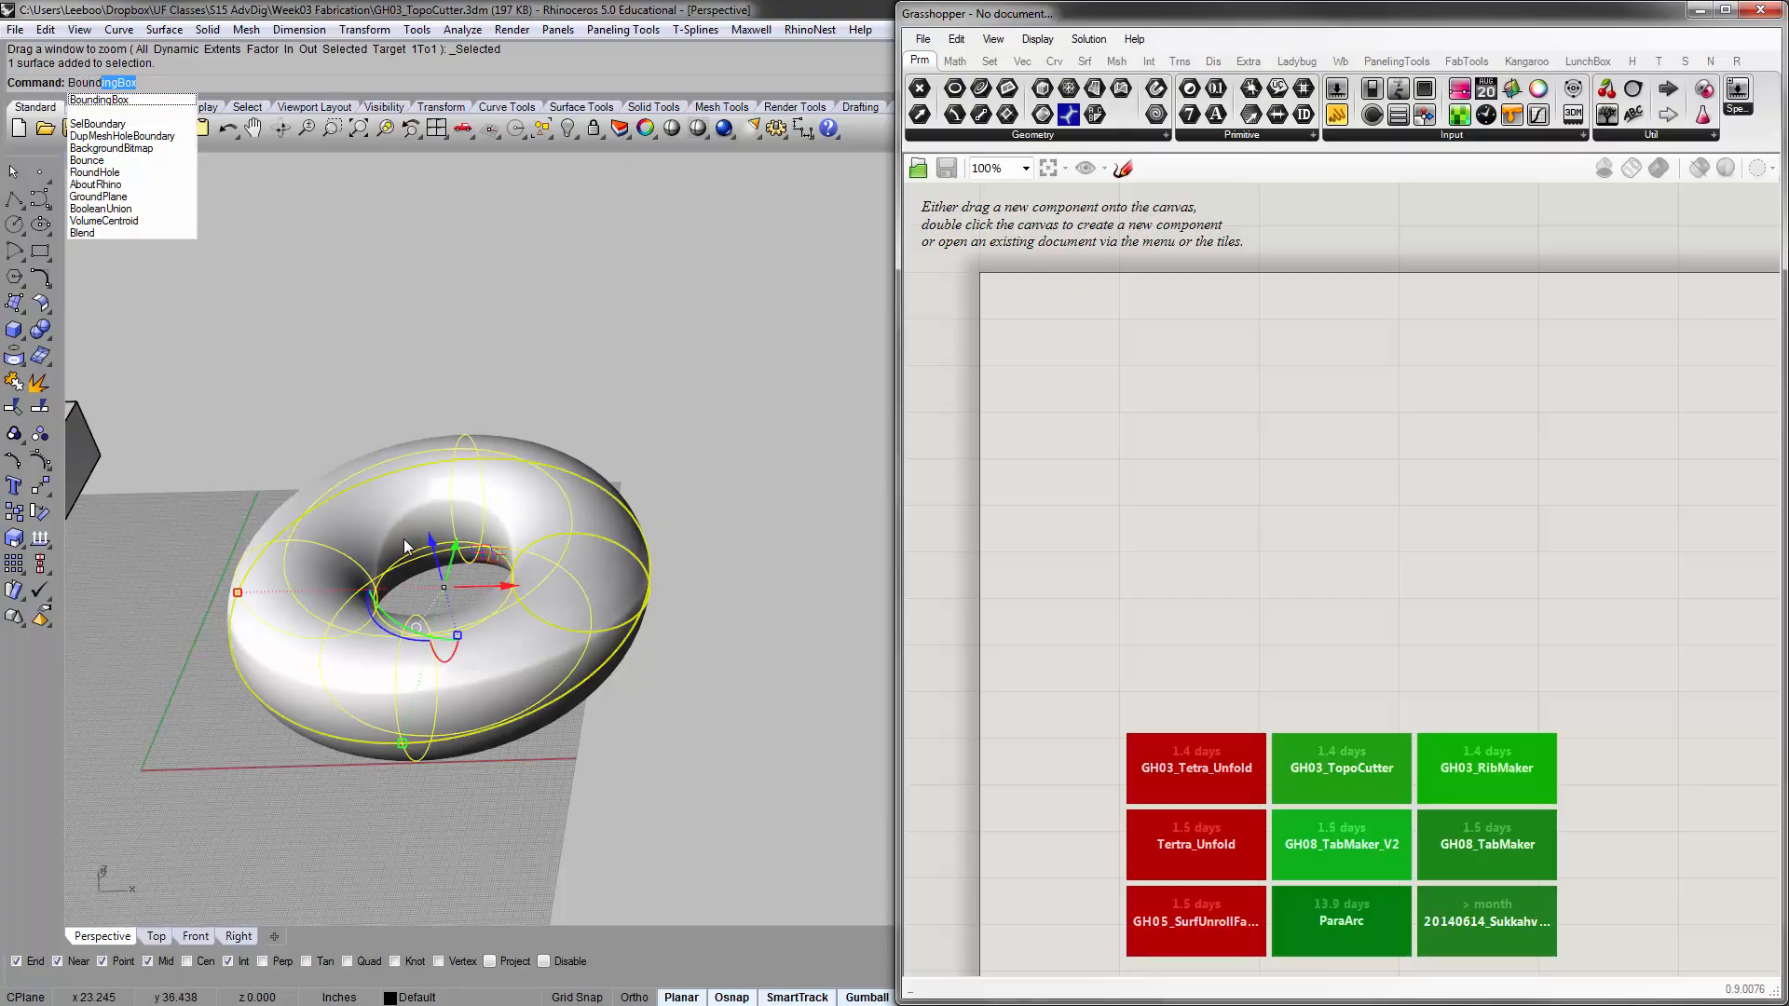
pyautogui.write('Bound')
pyautogui.press('Return')
pyautogui.press('Return')
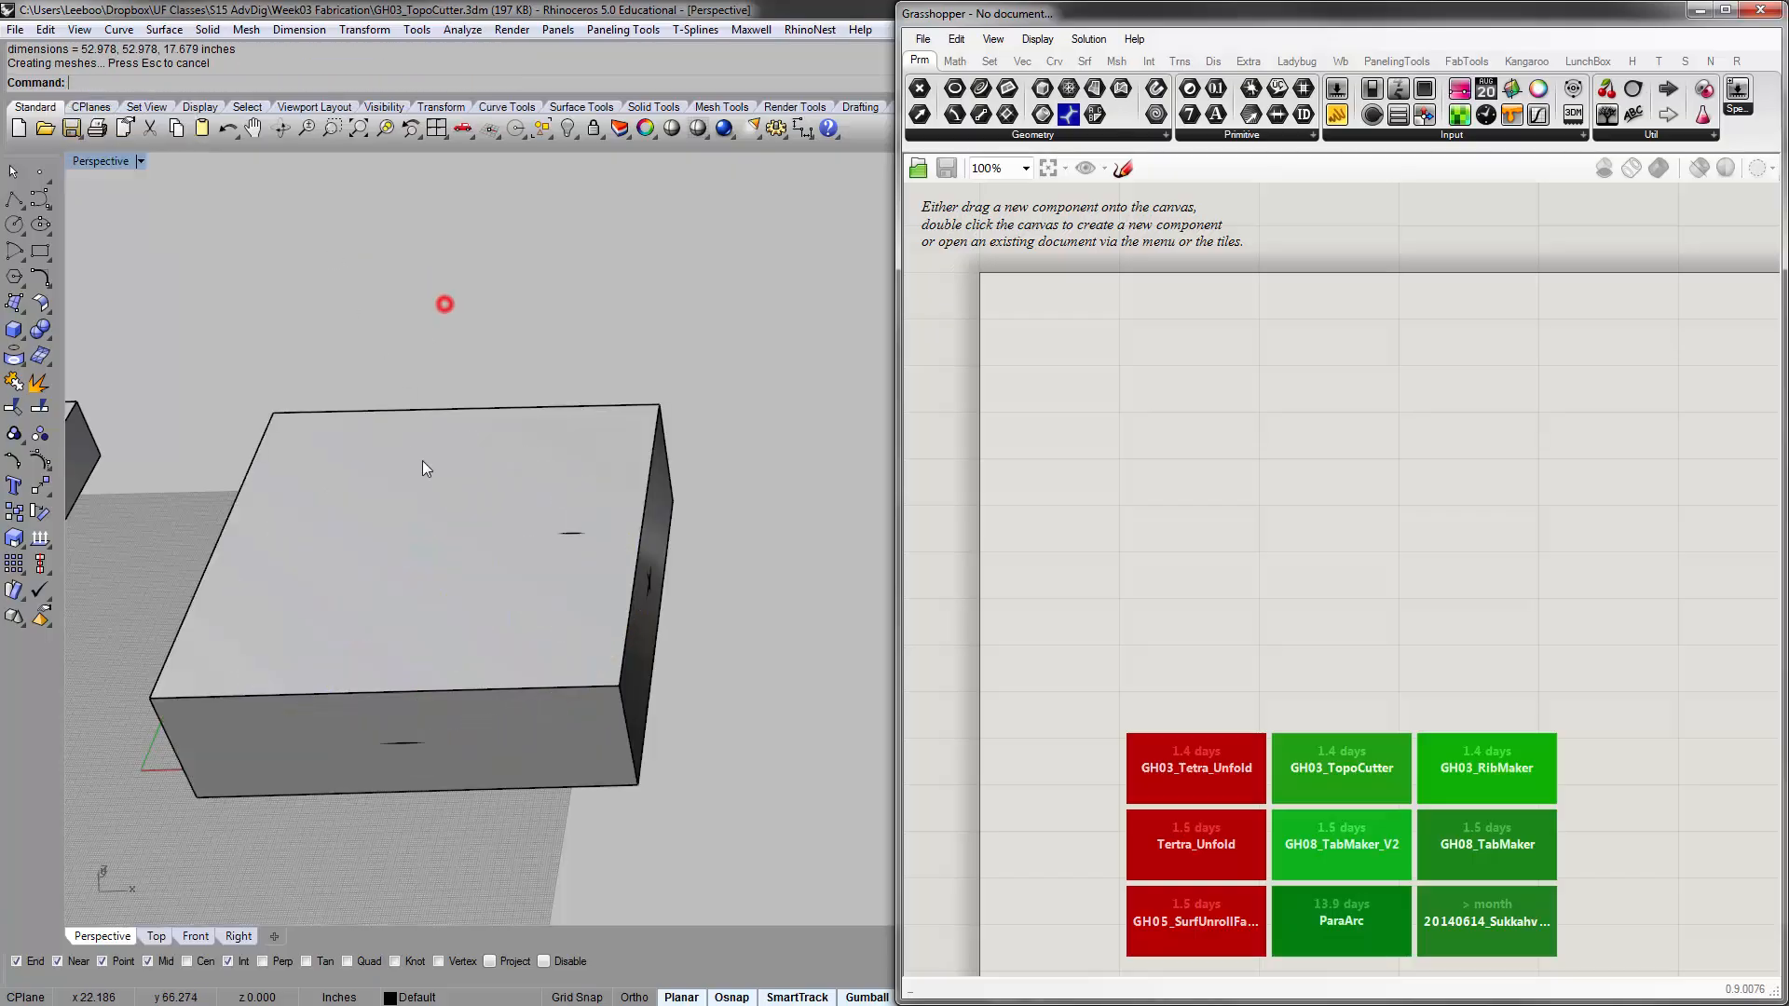
pyautogui.moveTo(422, 460)
pyautogui.mouseDown(button='right')
pyautogui.moveTo(423, 401)
pyautogui.moveTo(429, 456)
pyautogui.mouseUp(button='right')
# Set the Perspective viewport's display mode to Ghosted
pyautogui.rightClick(93, 155)
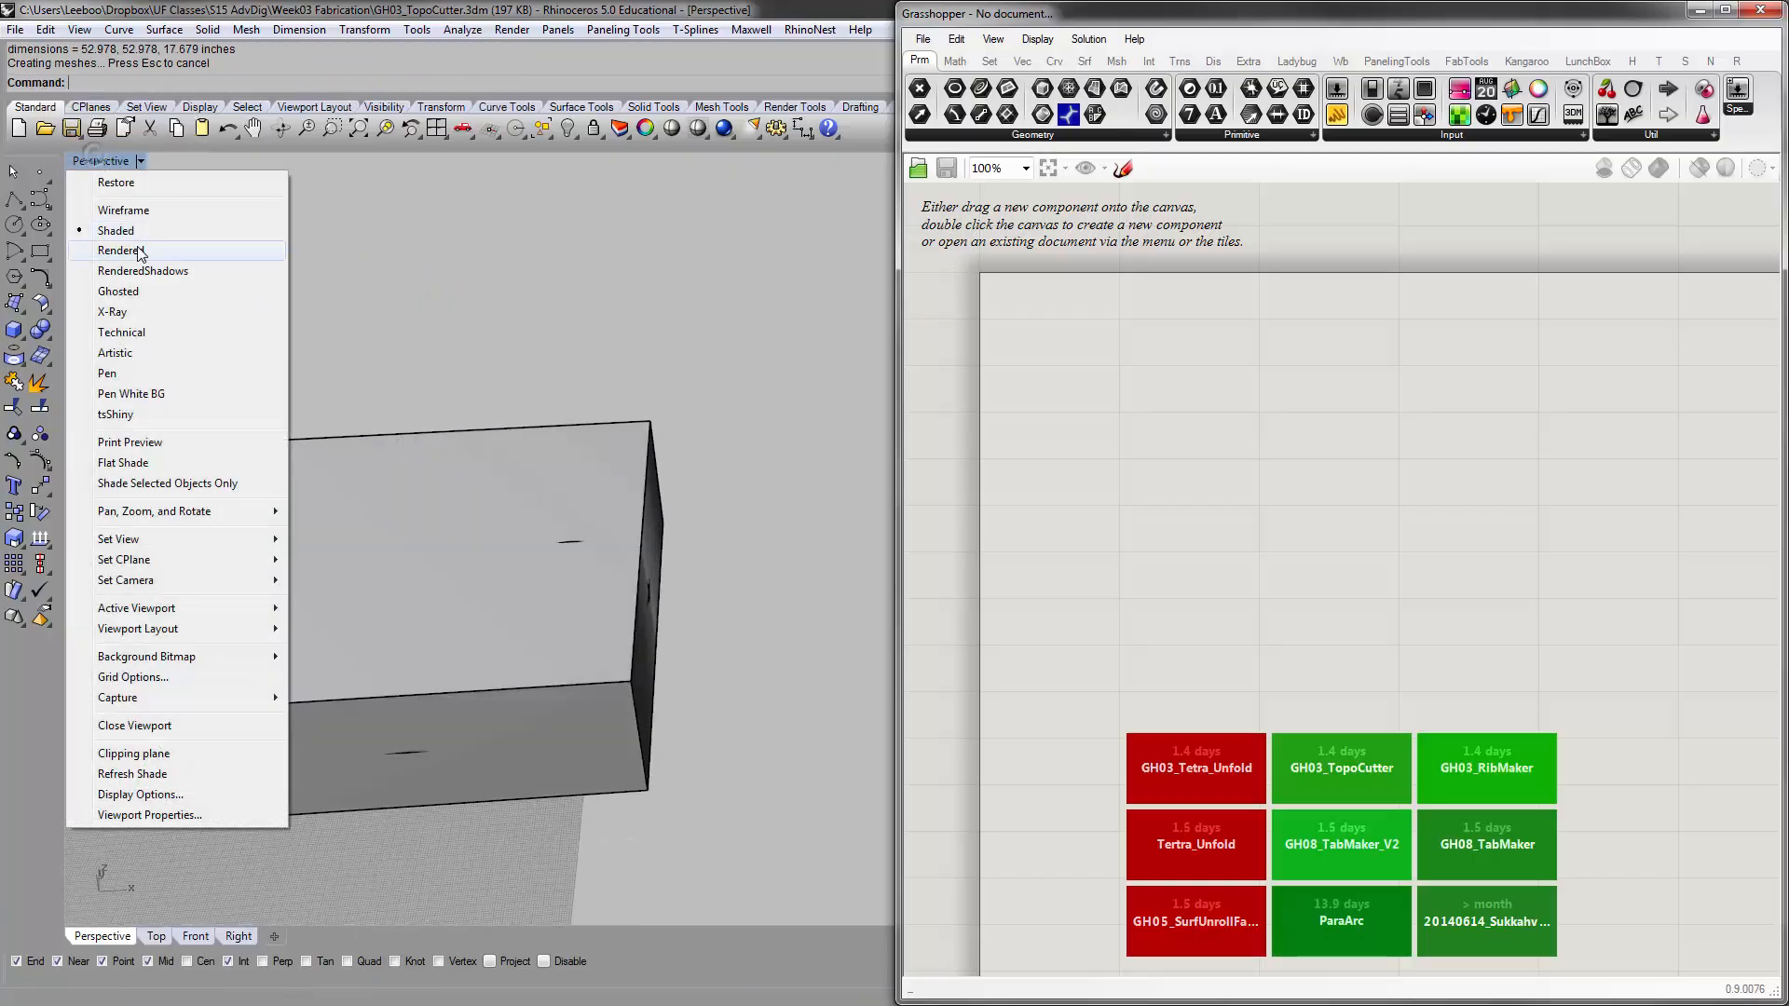
pyautogui.click(118, 291)
pyautogui.moveTo(359, 360); pyautogui.dragTo(503, 411, button='right')
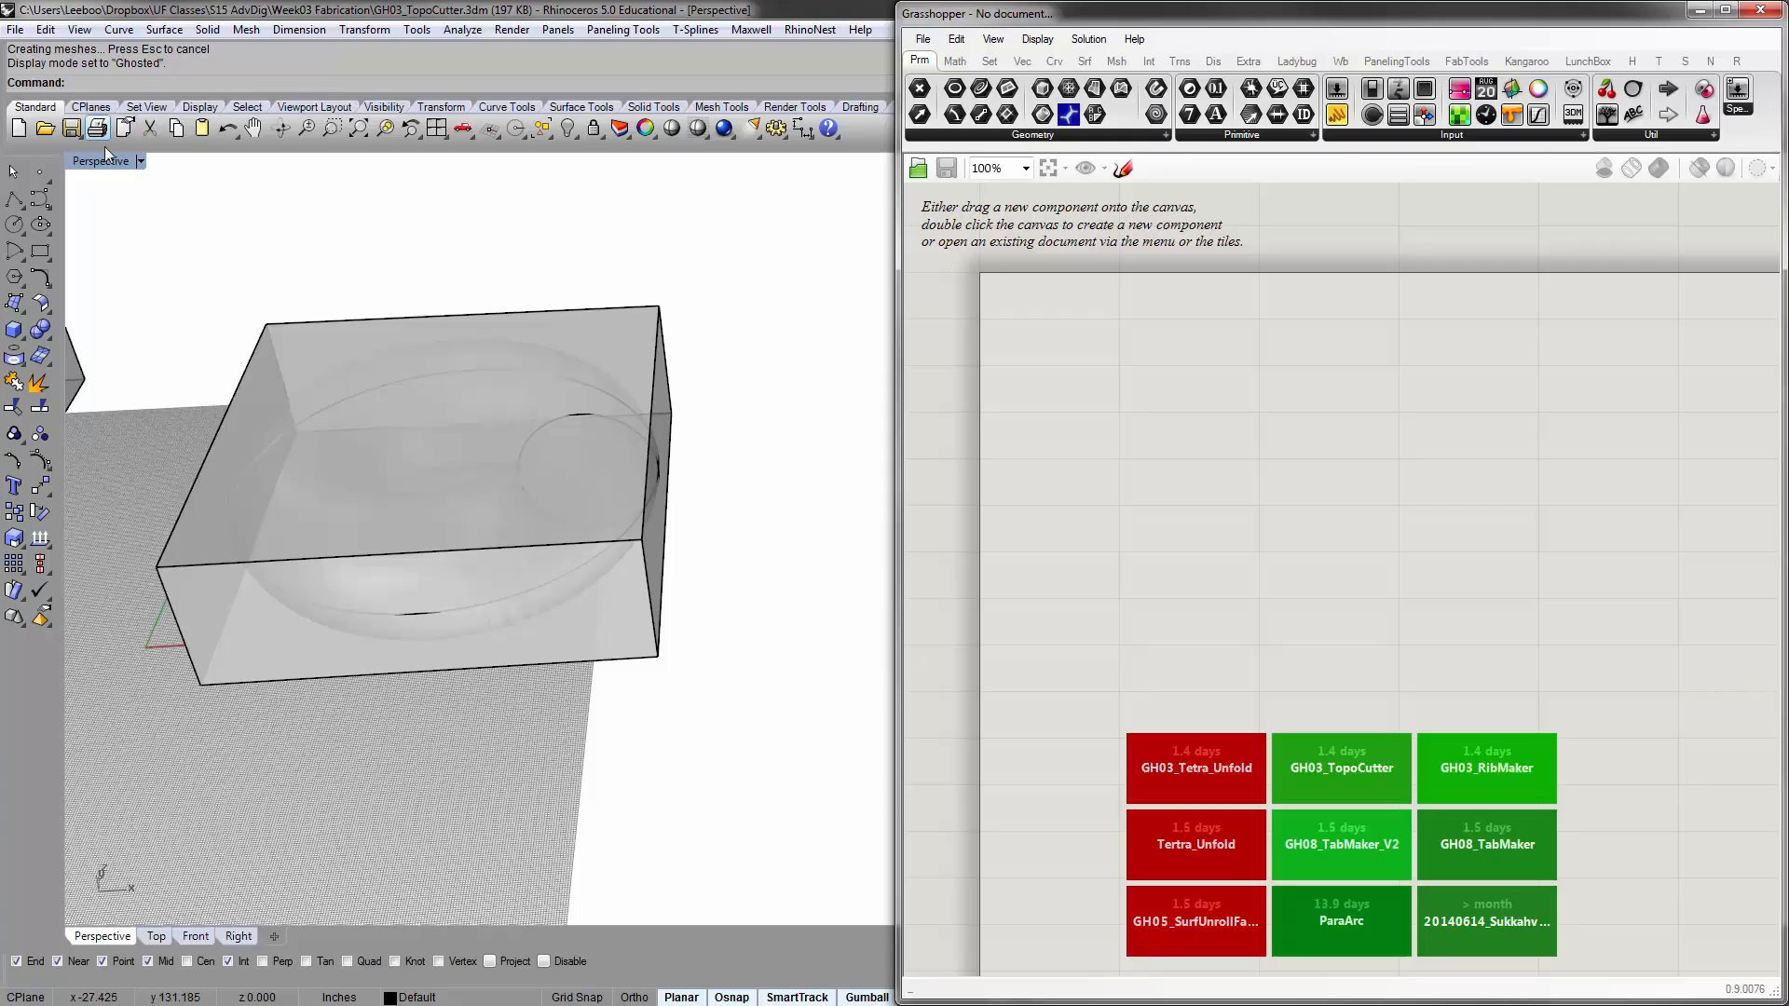
# Contour the torus at 10-inch spacing, using the bounding box's front lower edge as base point and direction
pyautogui.write('Contour')
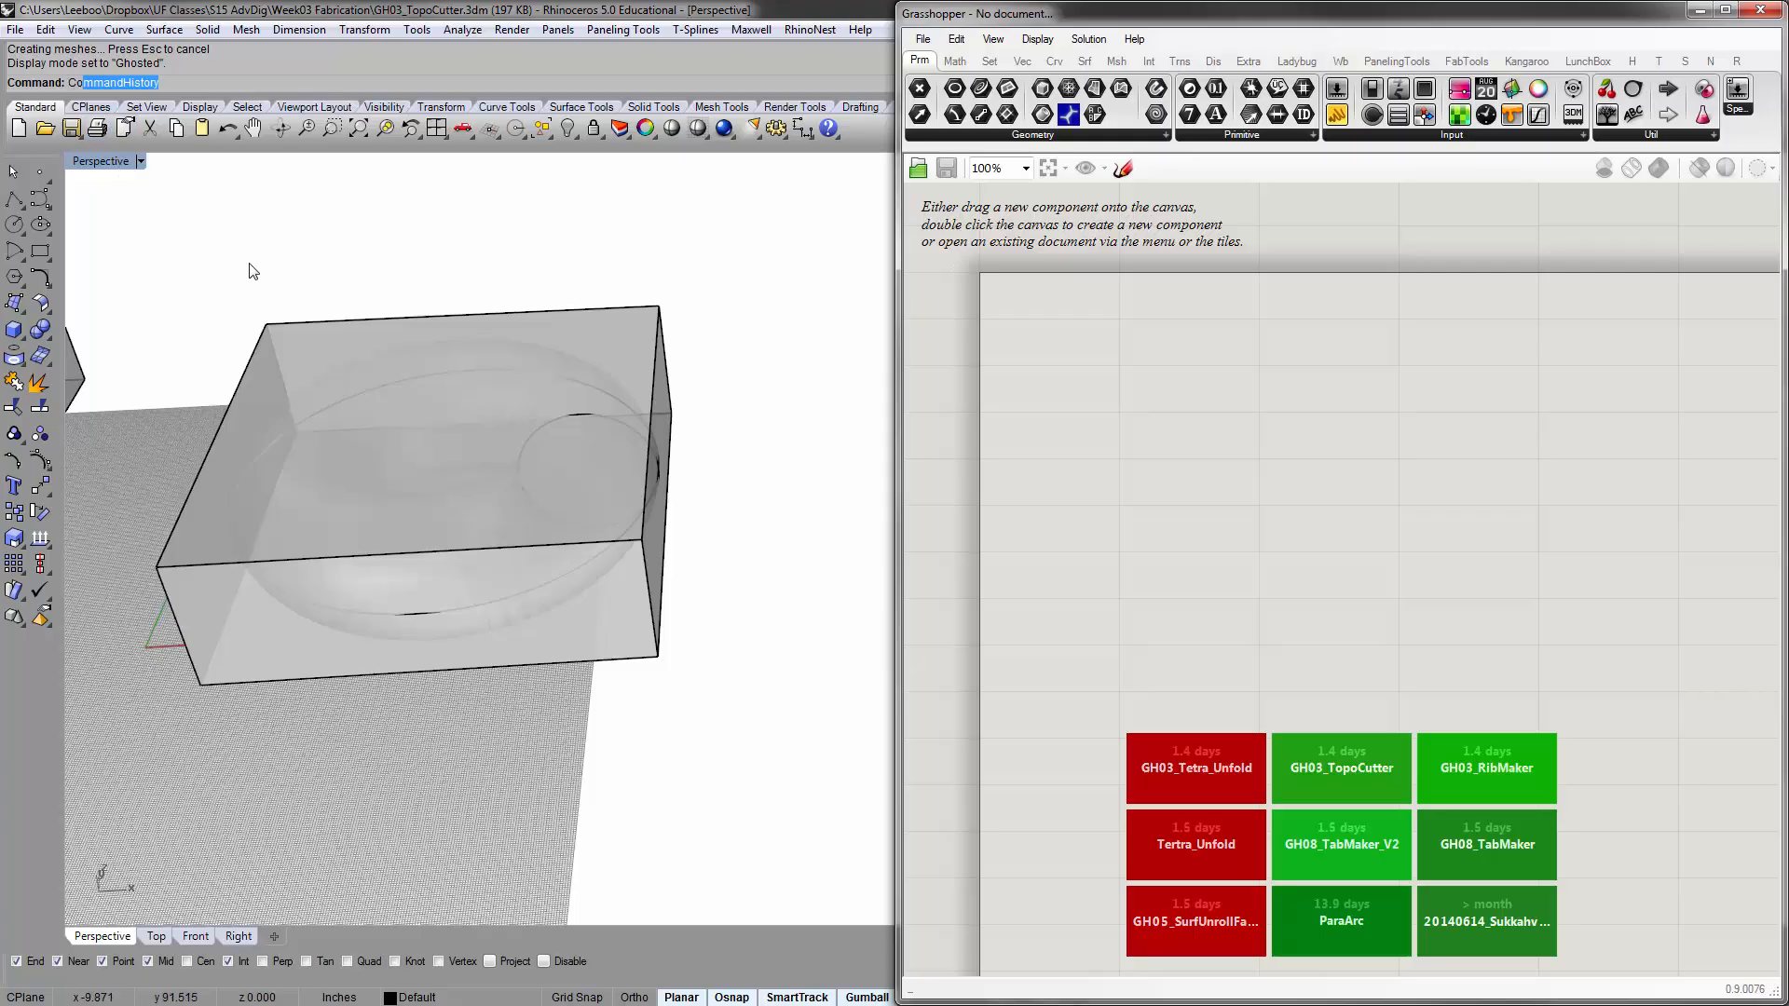
pyautogui.press('Return')
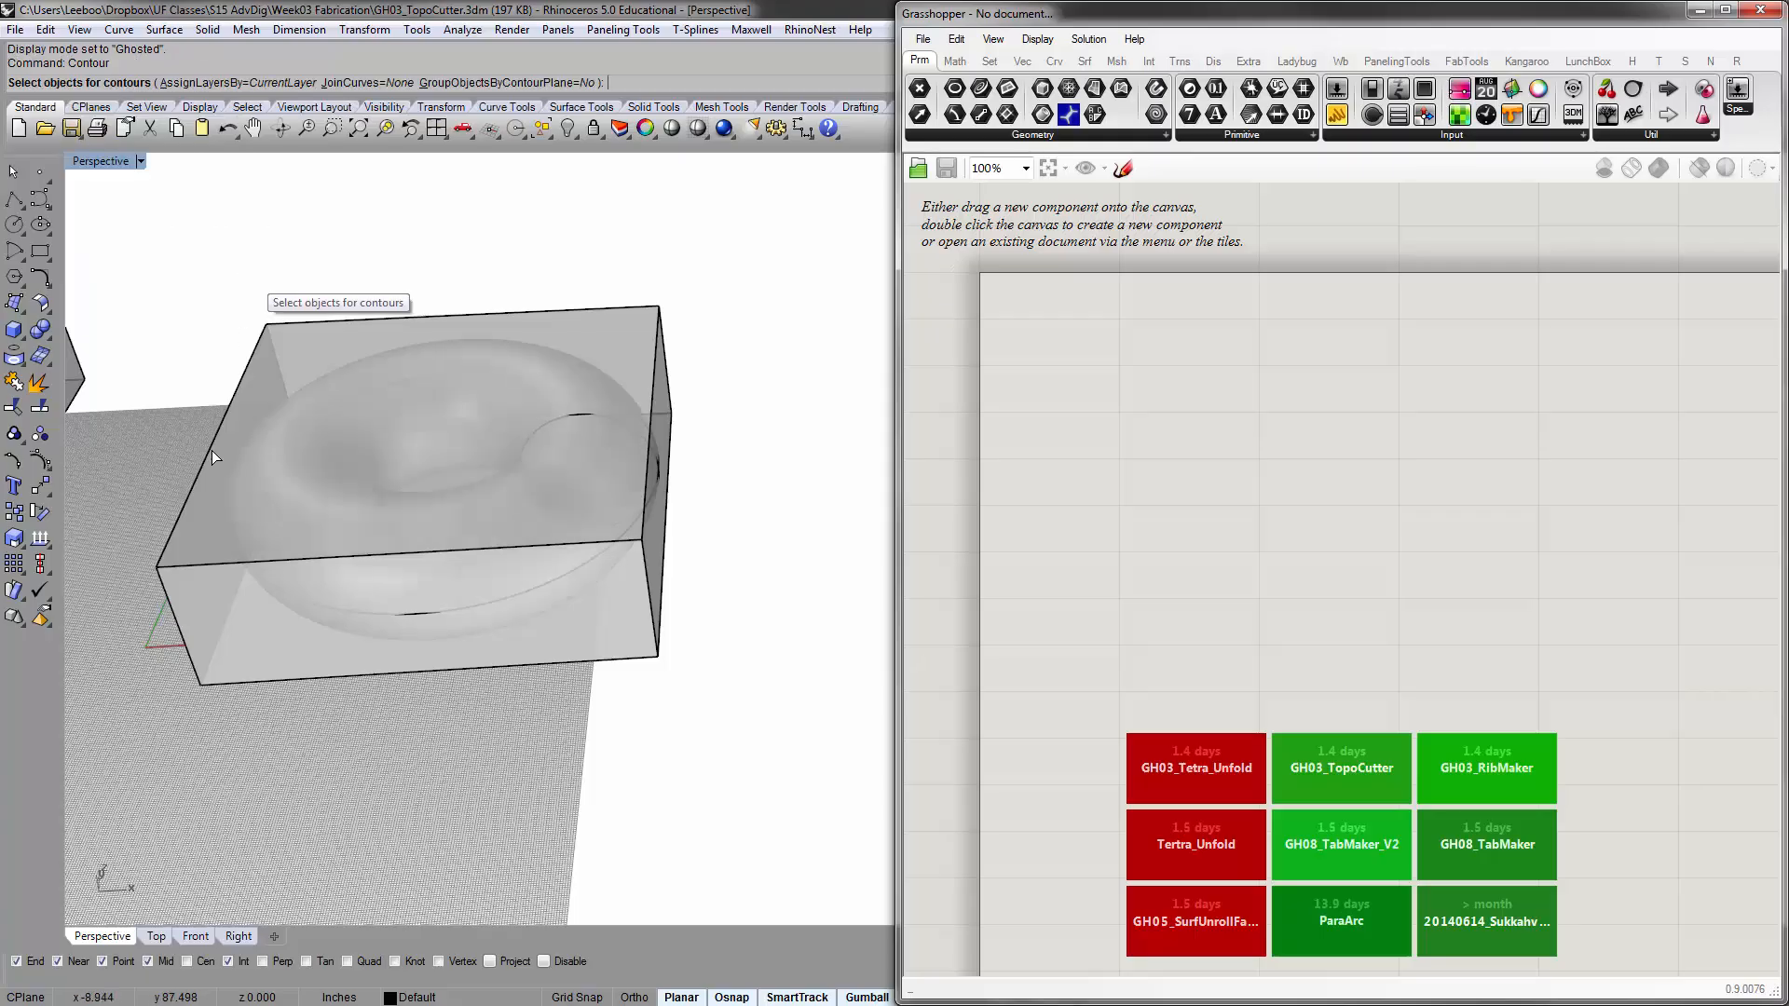
pyautogui.click(321, 529)
pyautogui.press('Escape')
pyautogui.moveTo(179, 221)
pyautogui.mouseDown()
pyautogui.moveTo(779, 731)
pyautogui.moveTo(787, 662)
pyautogui.mouseUp()
pyautogui.press('Return')
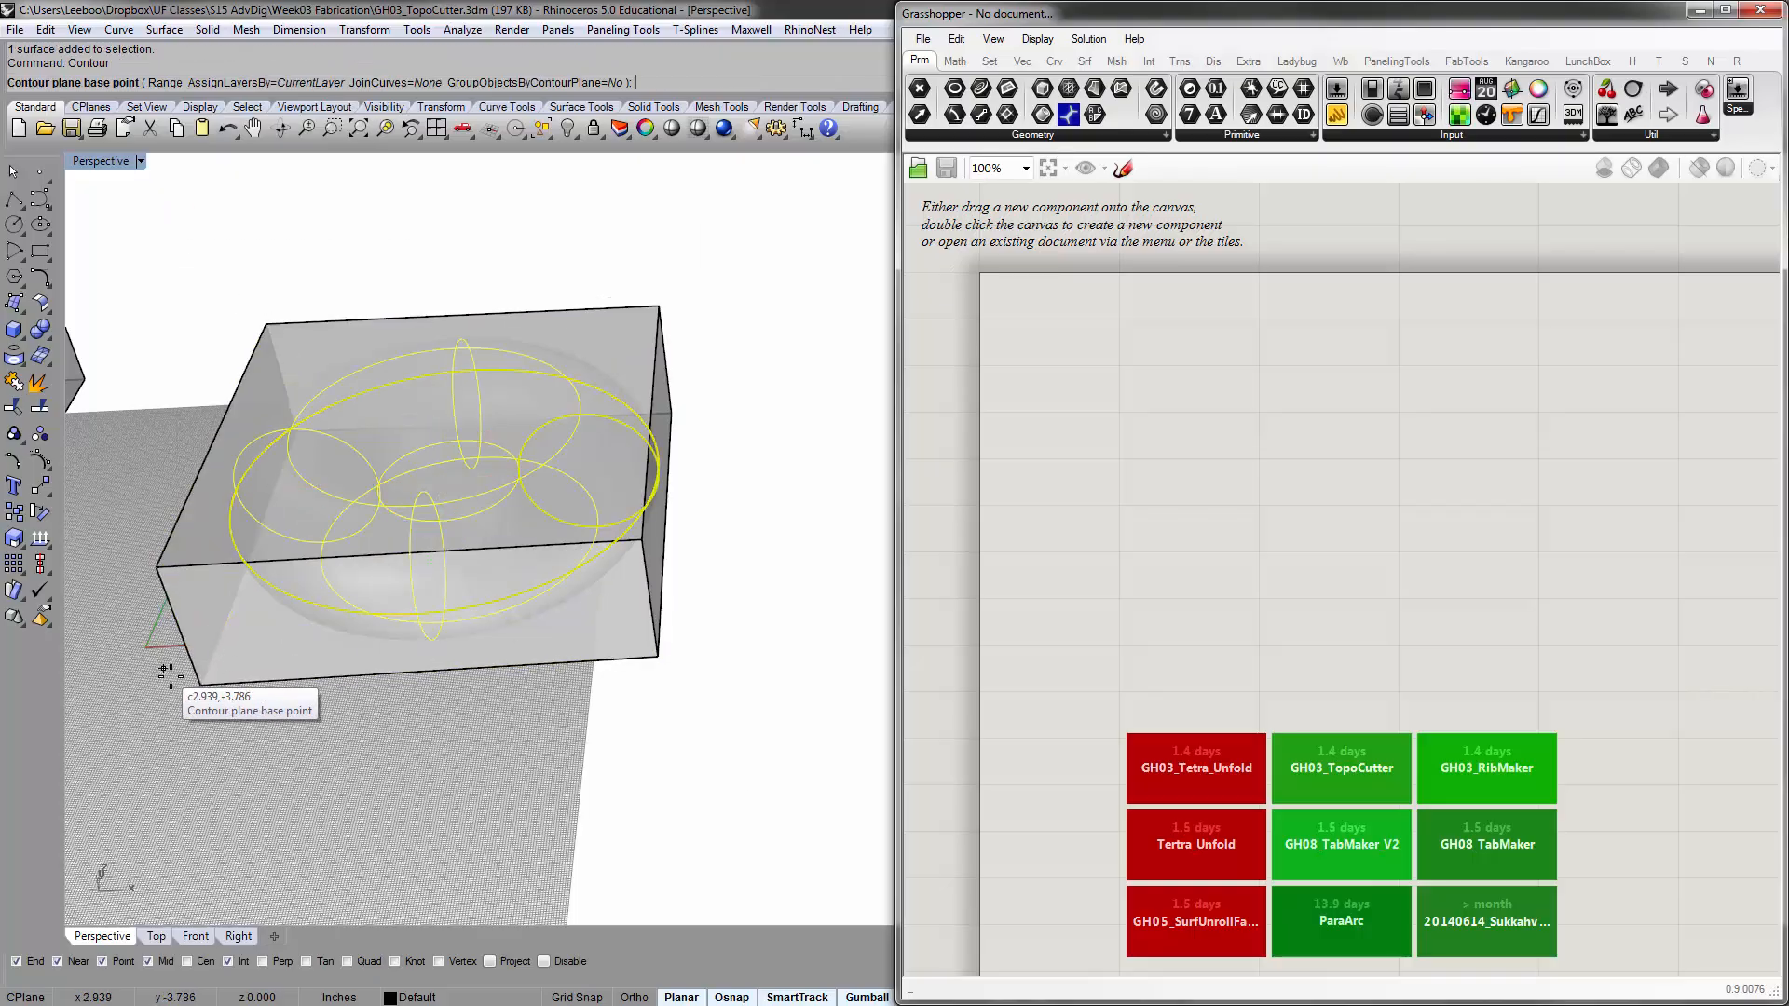
pyautogui.click(204, 690)
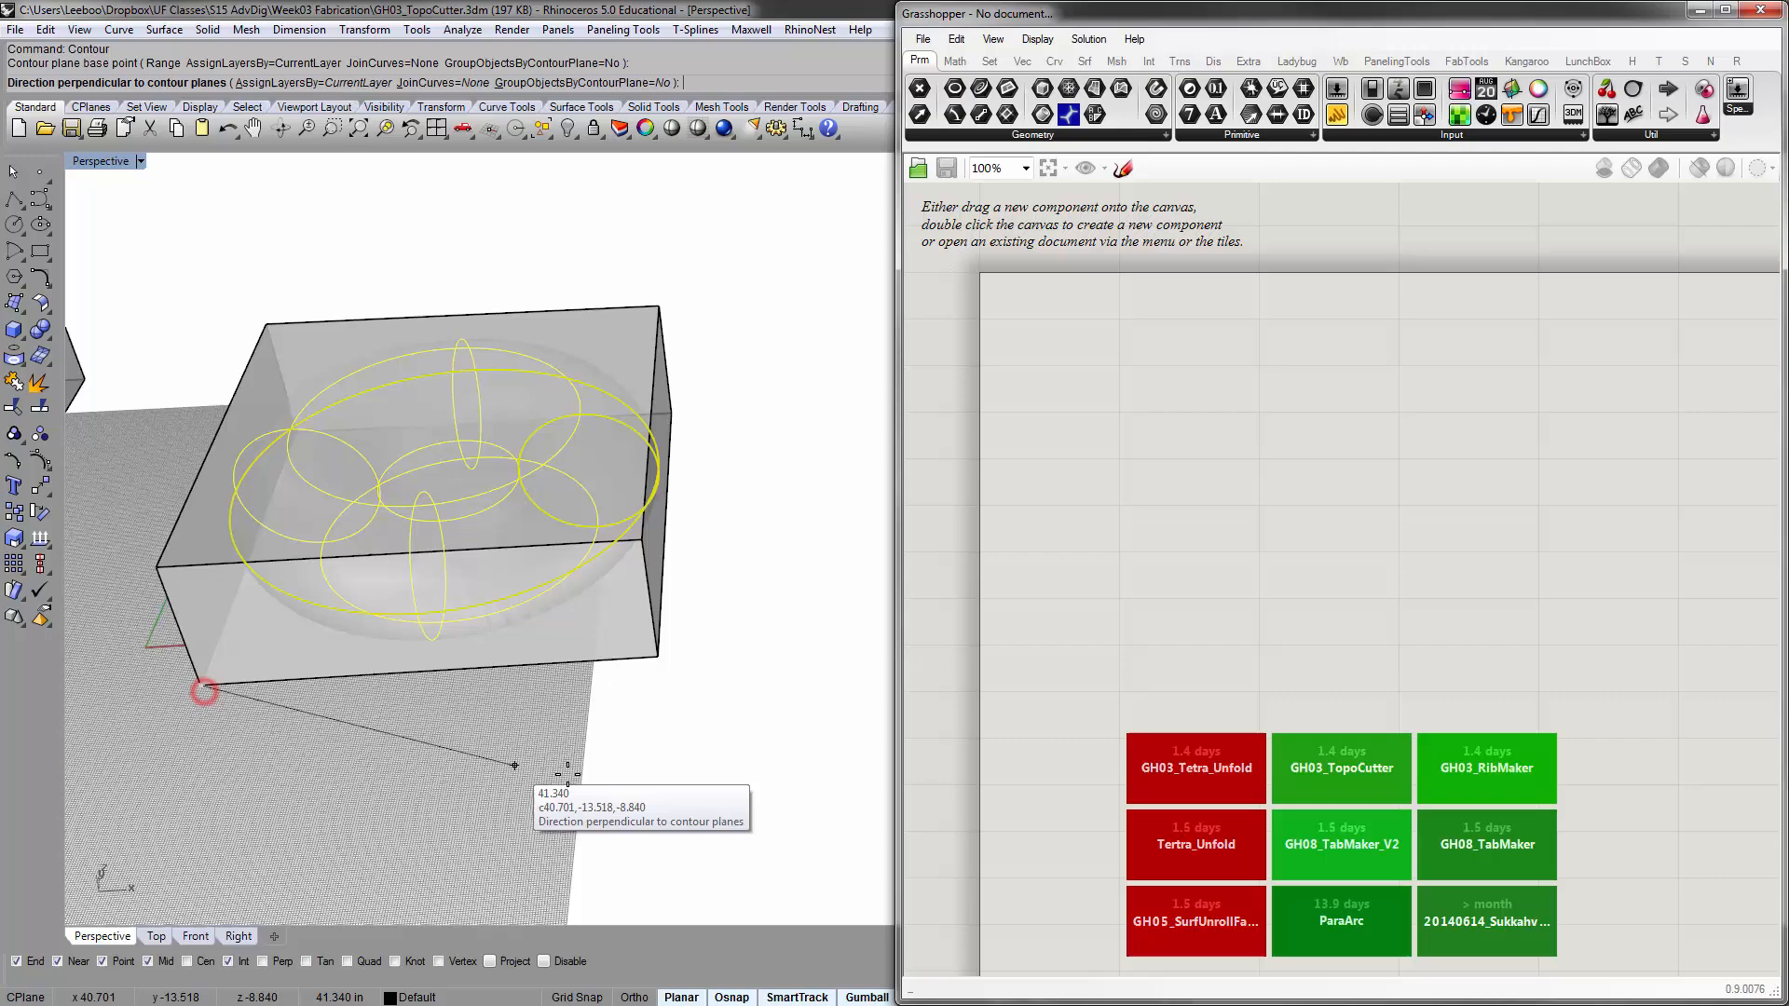
pyautogui.click(656, 659)
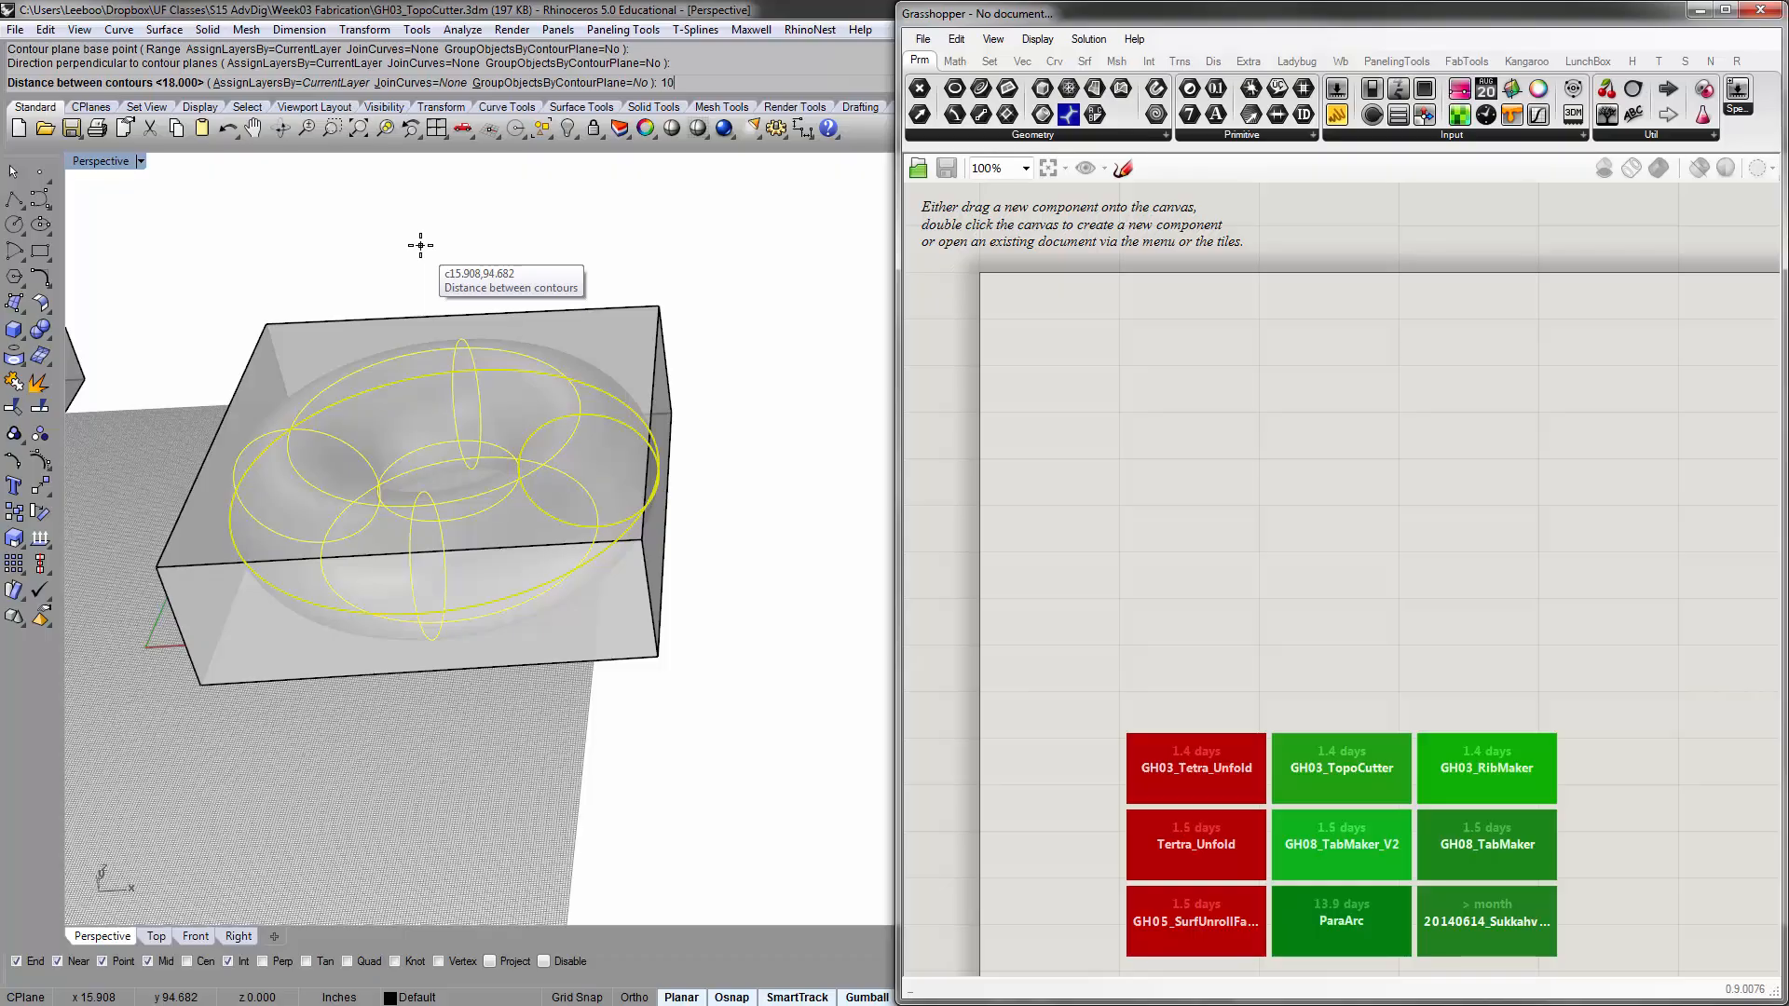
pyautogui.write('10')
pyautogui.press('Return')
pyautogui.moveTo(680, 501); pyautogui.dragTo(510, 604, button='right')
pyautogui.click(690, 650)
# Set the Perspective viewport to X-Ray display and examine the contour curves through the box
pyautogui.moveTo(645, 618); pyautogui.dragTo(582, 550, button='right')
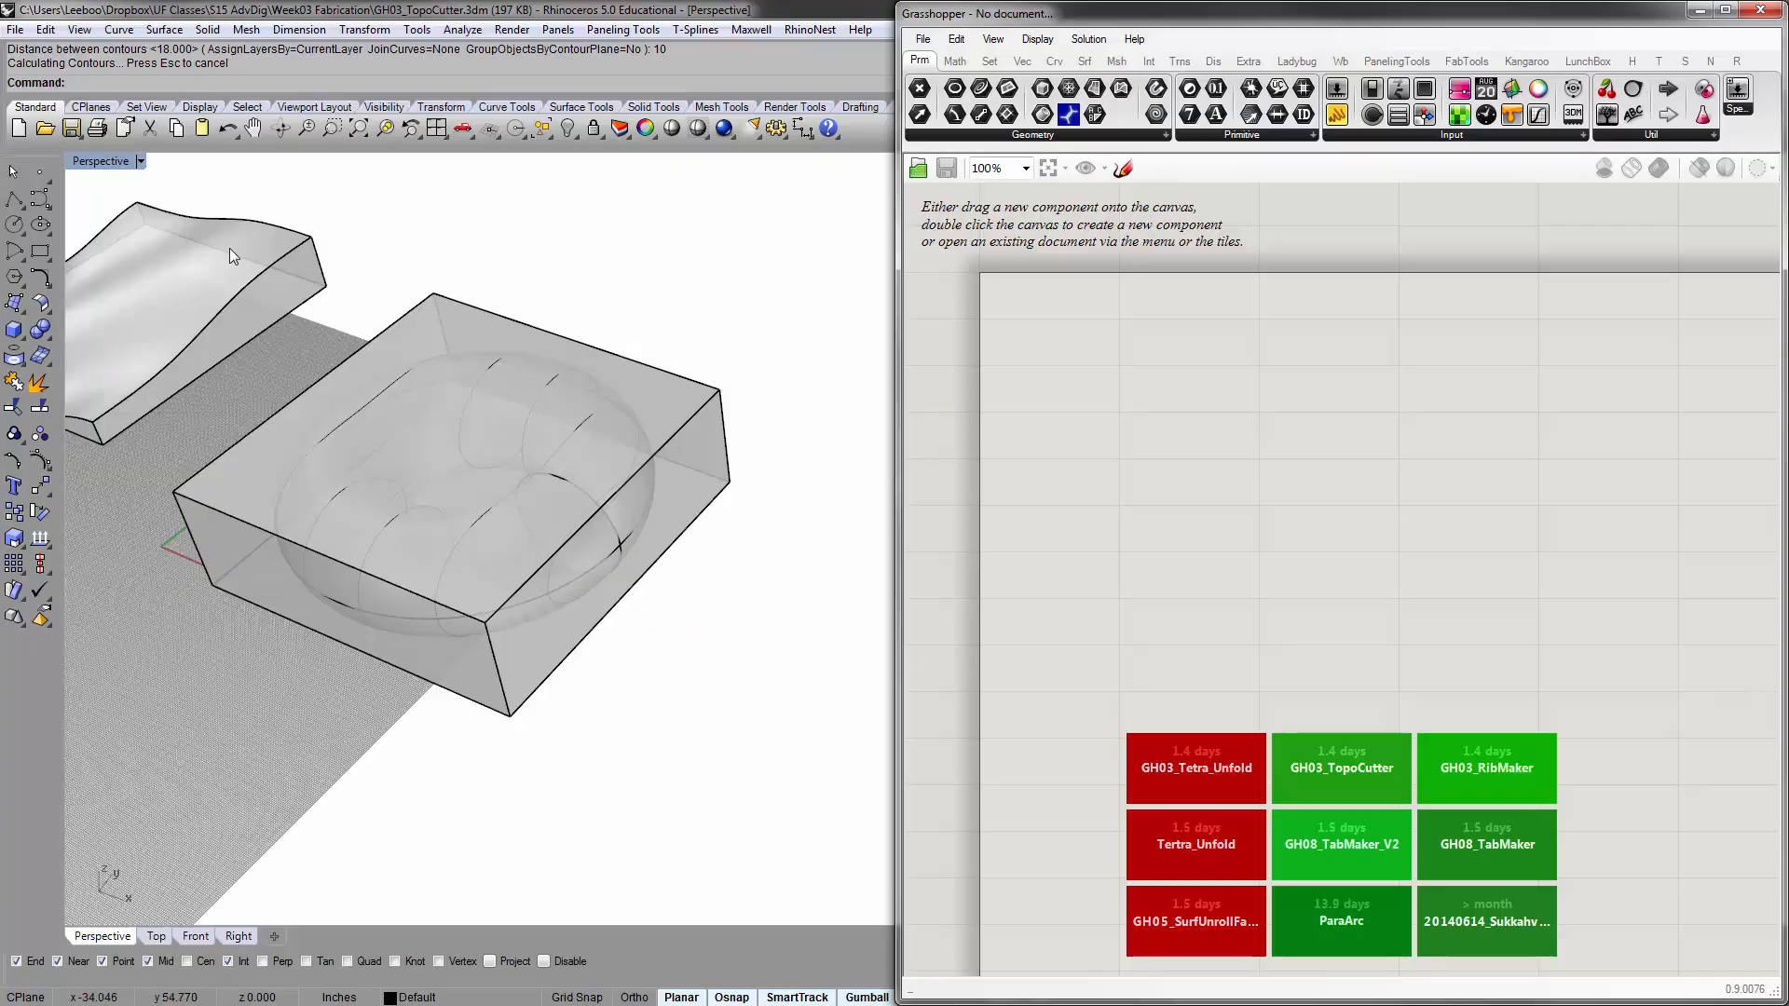
pyautogui.scroll(2, 377, 503)
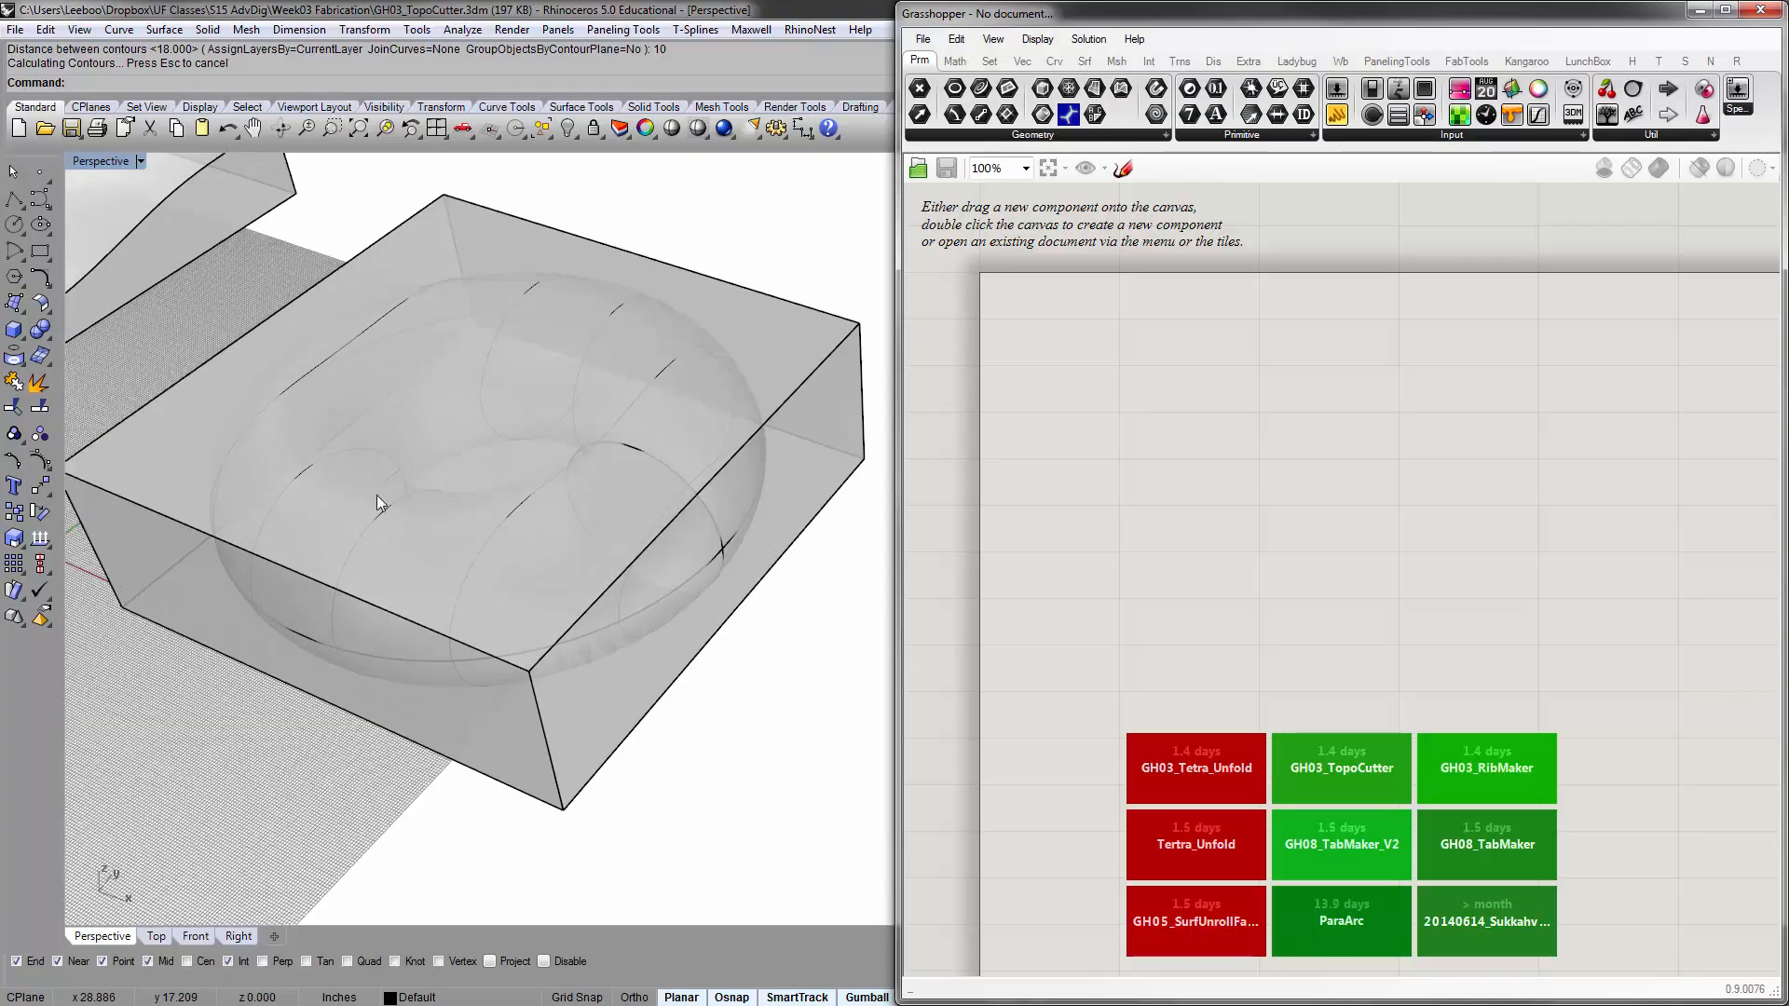
pyautogui.click(99, 161)
pyautogui.click(110, 307)
pyautogui.moveTo(458, 599)
pyautogui.mouseDown(button='right')
pyautogui.moveTo(439, 607)
pyautogui.moveTo(519, 591)
pyautogui.moveTo(471, 607)
pyautogui.mouseUp(button='right')
# Set the Perspective viewport's display mode to Shaded
pyautogui.click(105, 162)
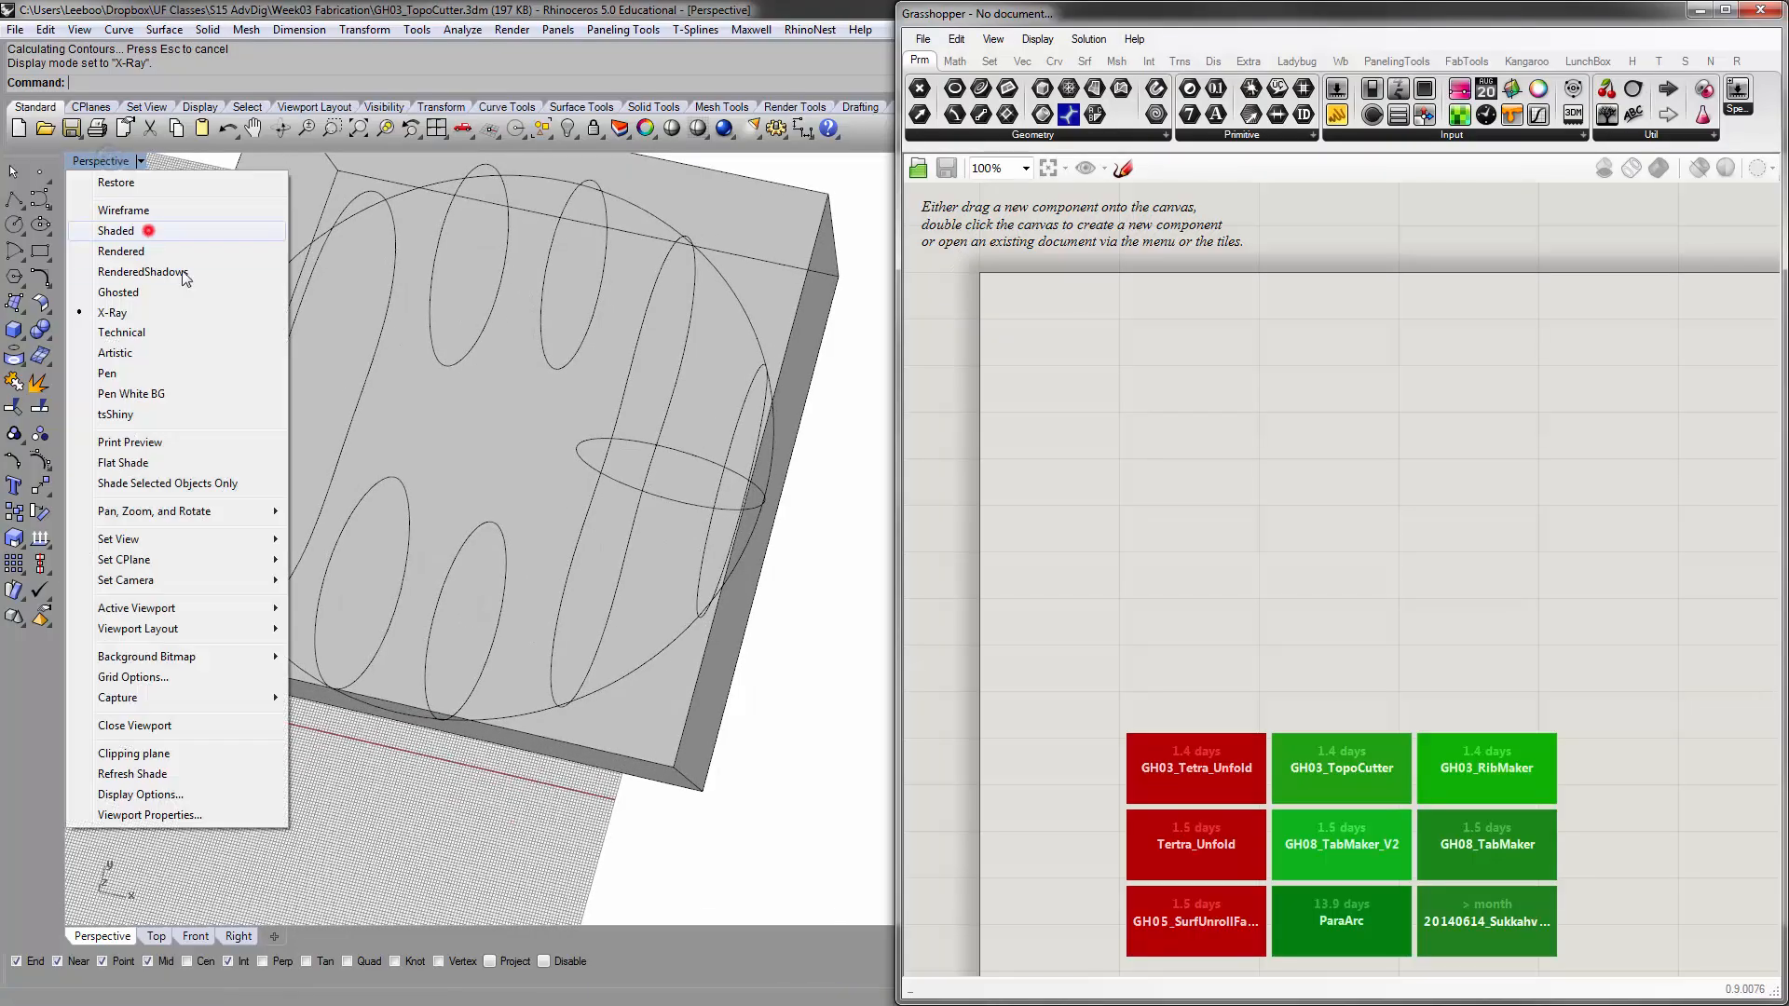
pyautogui.click(148, 231)
pyautogui.moveTo(518, 378)
pyautogui.mouseDown(button='right')
pyautogui.moveTo(639, 507)
pyautogui.moveTo(562, 509)
pyautogui.moveTo(510, 549)
pyautogui.mouseUp(button='right')
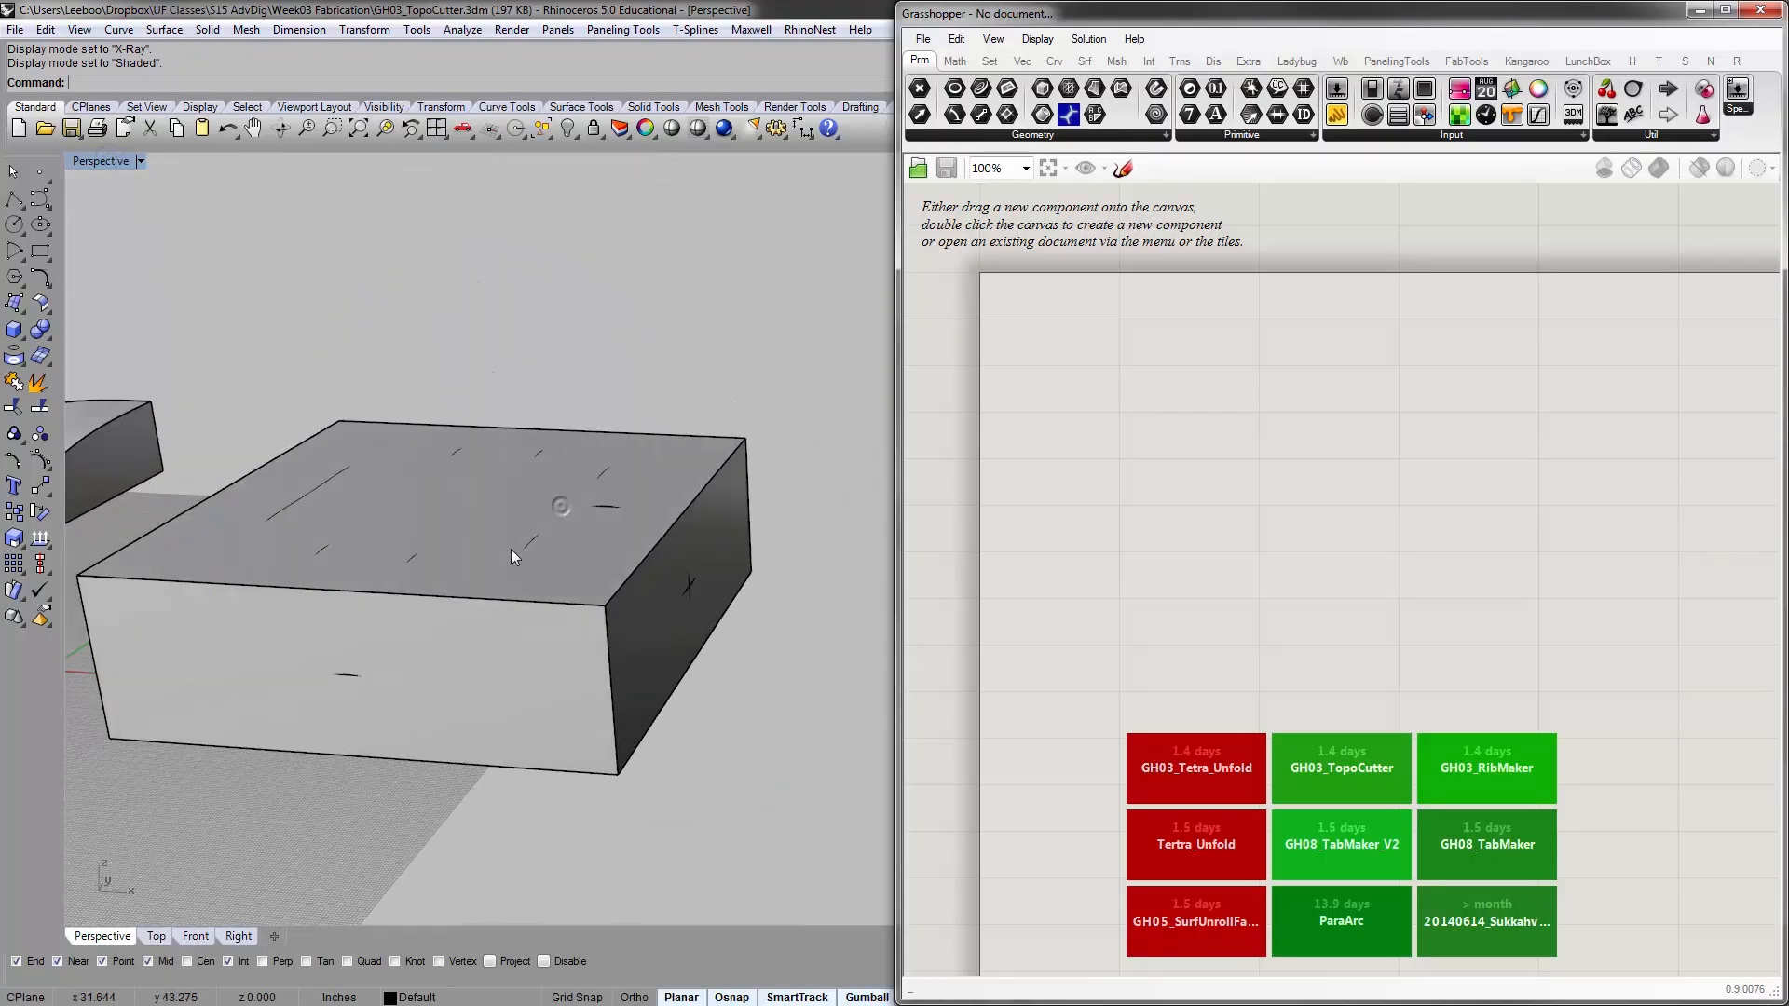
# Hide the bounding box around the torus with the Hide command
pyautogui.click(495, 552)
pyautogui.click(488, 577)
pyautogui.click(720, 686)
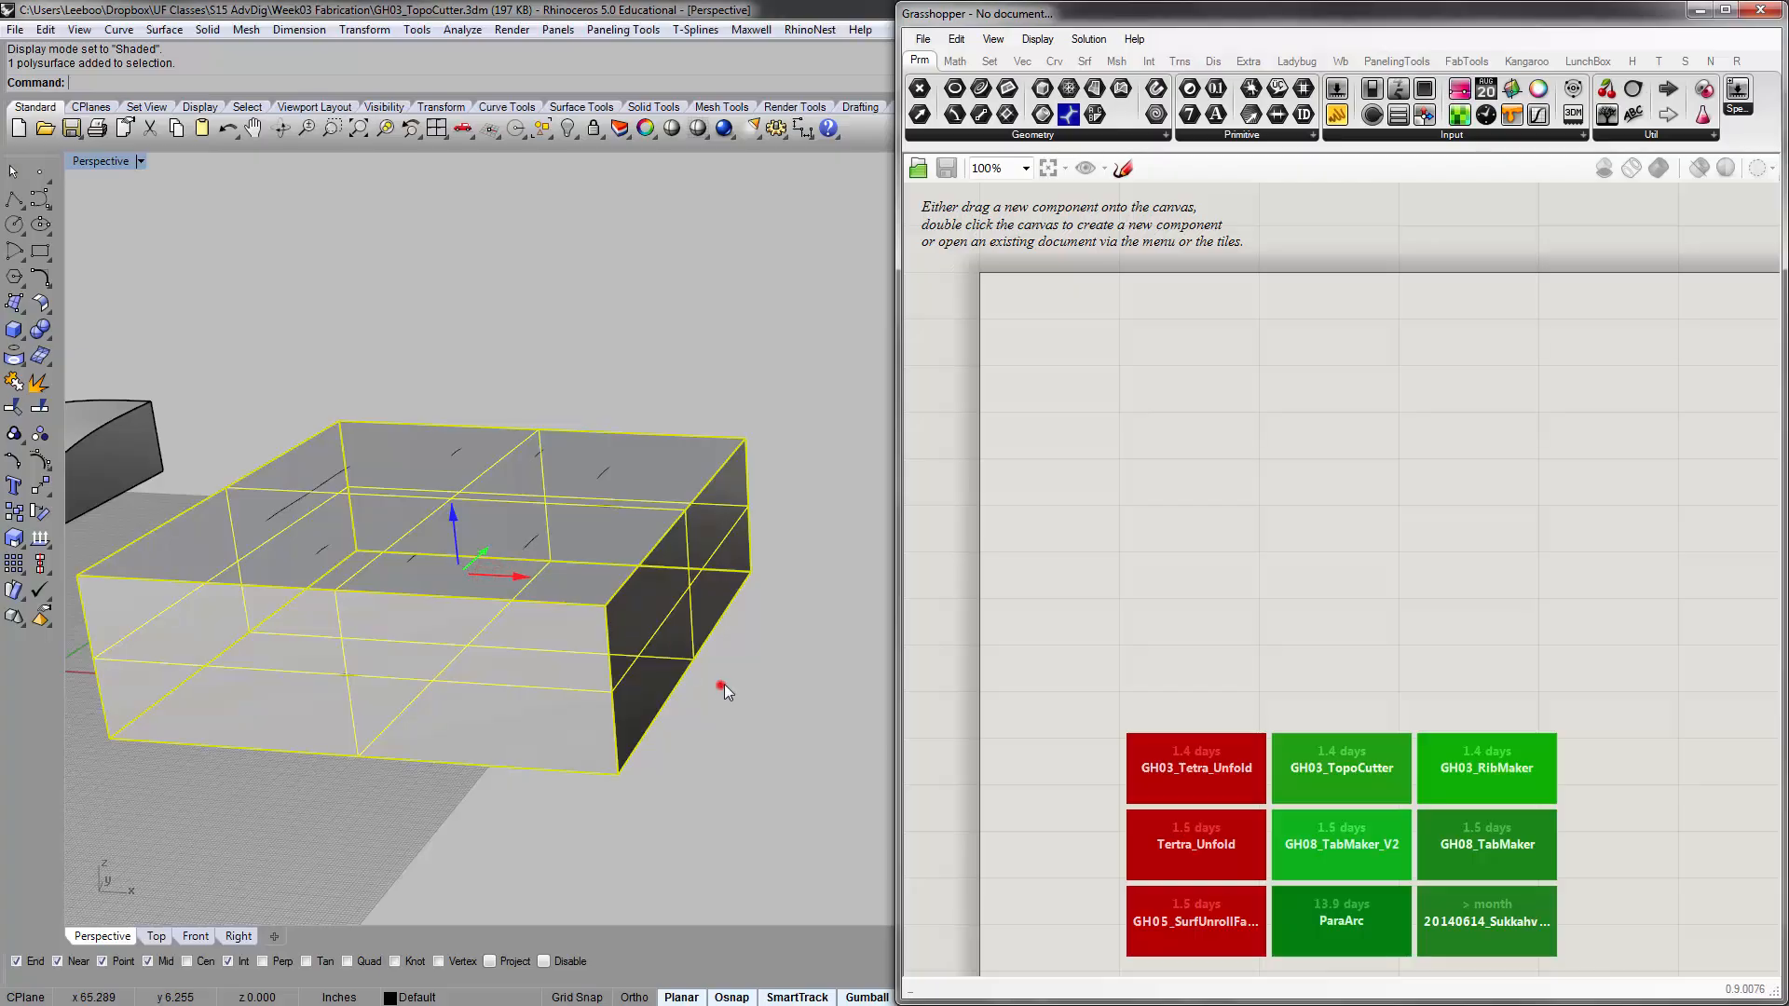
pyautogui.click(643, 632)
pyautogui.write('hide')
pyautogui.press('Return')
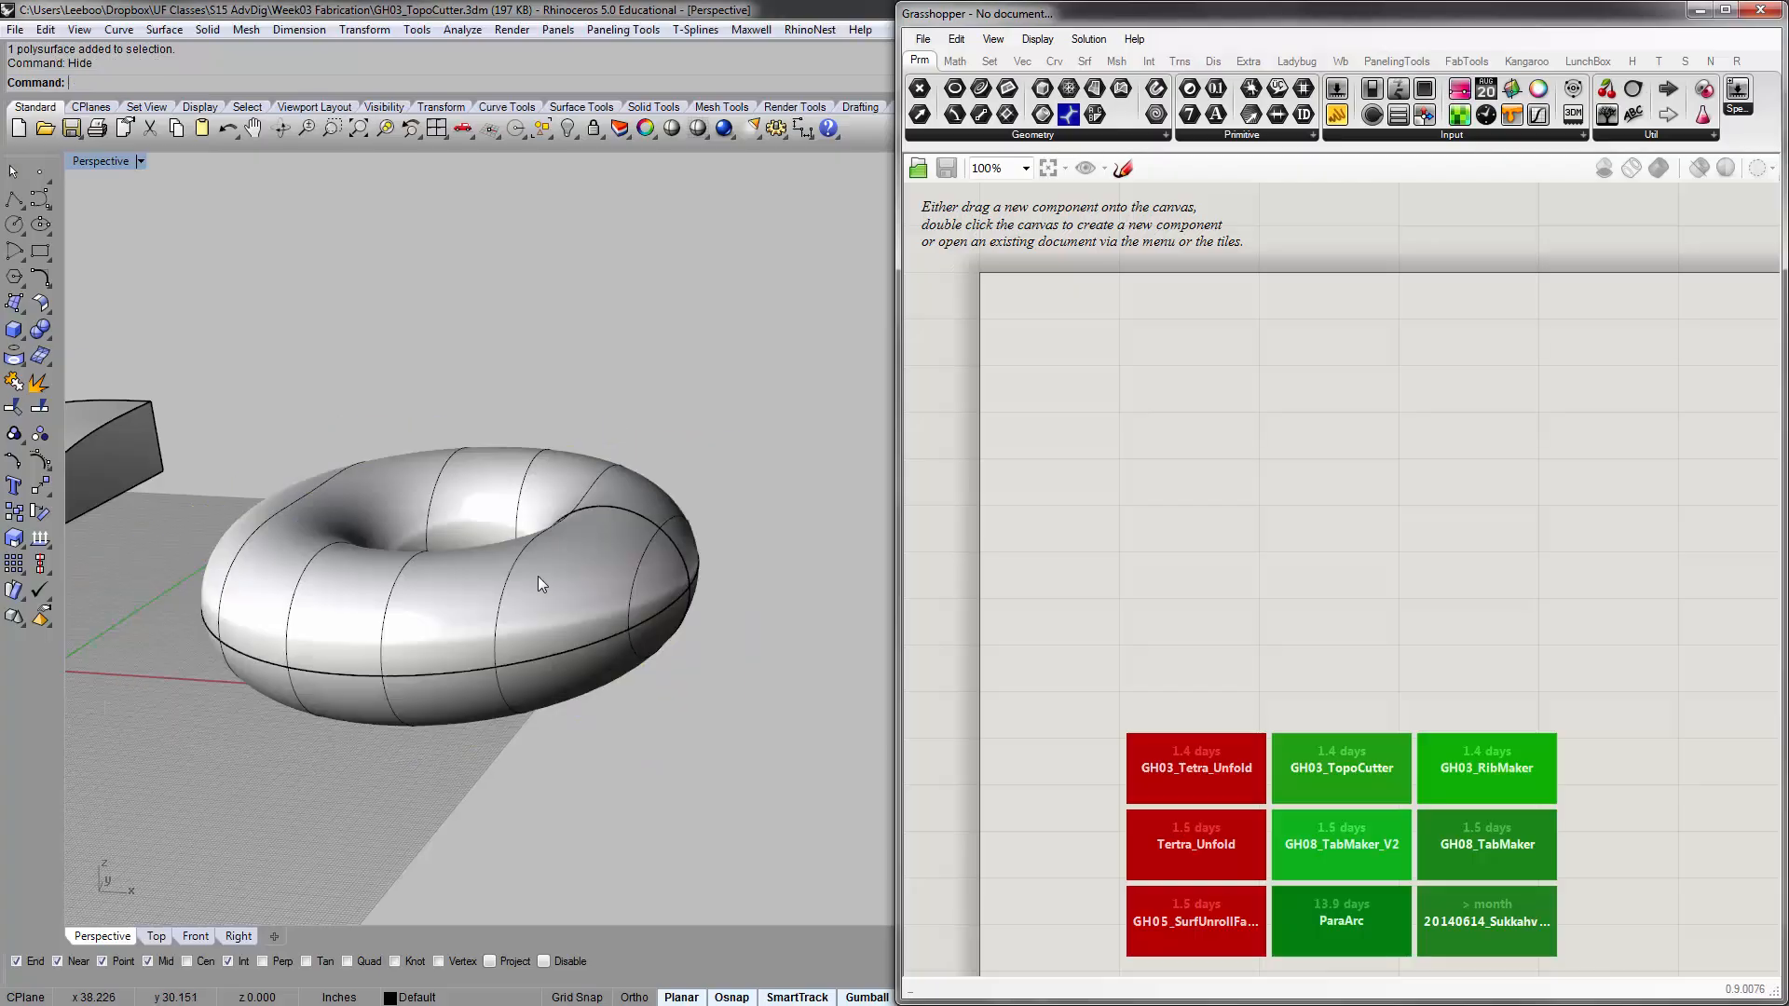
# Contour the torus at 10-inch spacing along the Y direction, with the base point picked in front of the torus
pyautogui.click(539, 577)
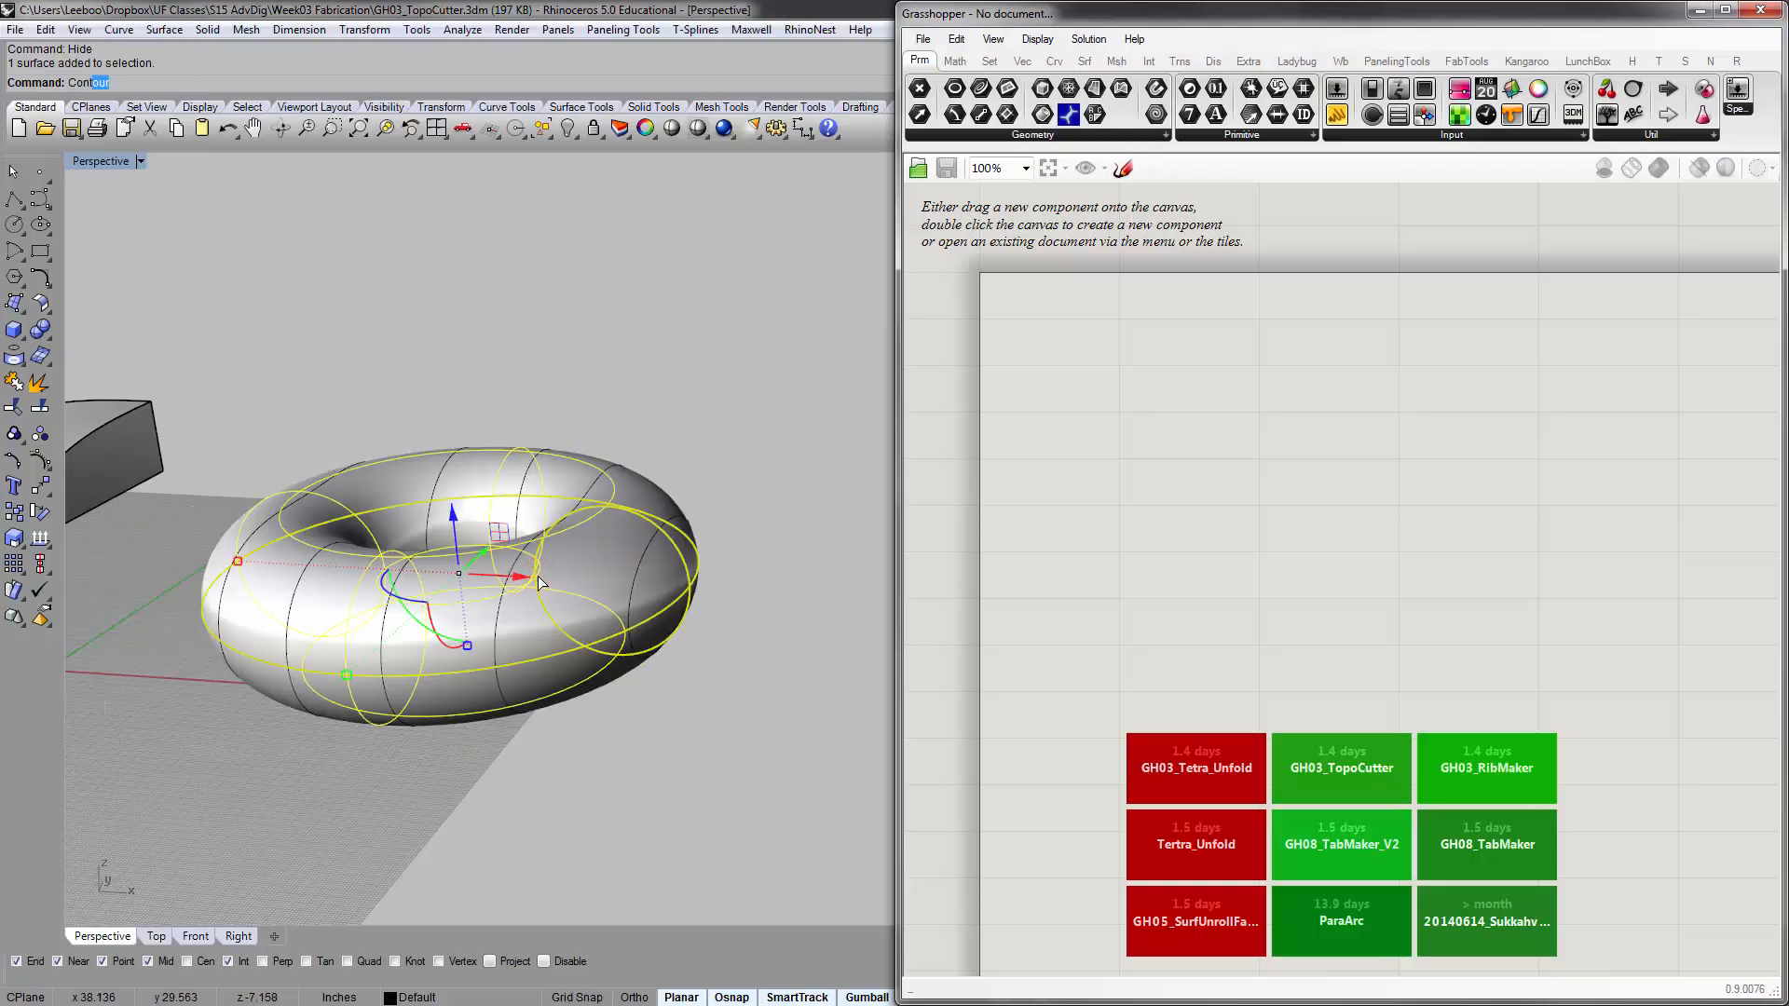
pyautogui.write('Cont')
pyautogui.press('Return')
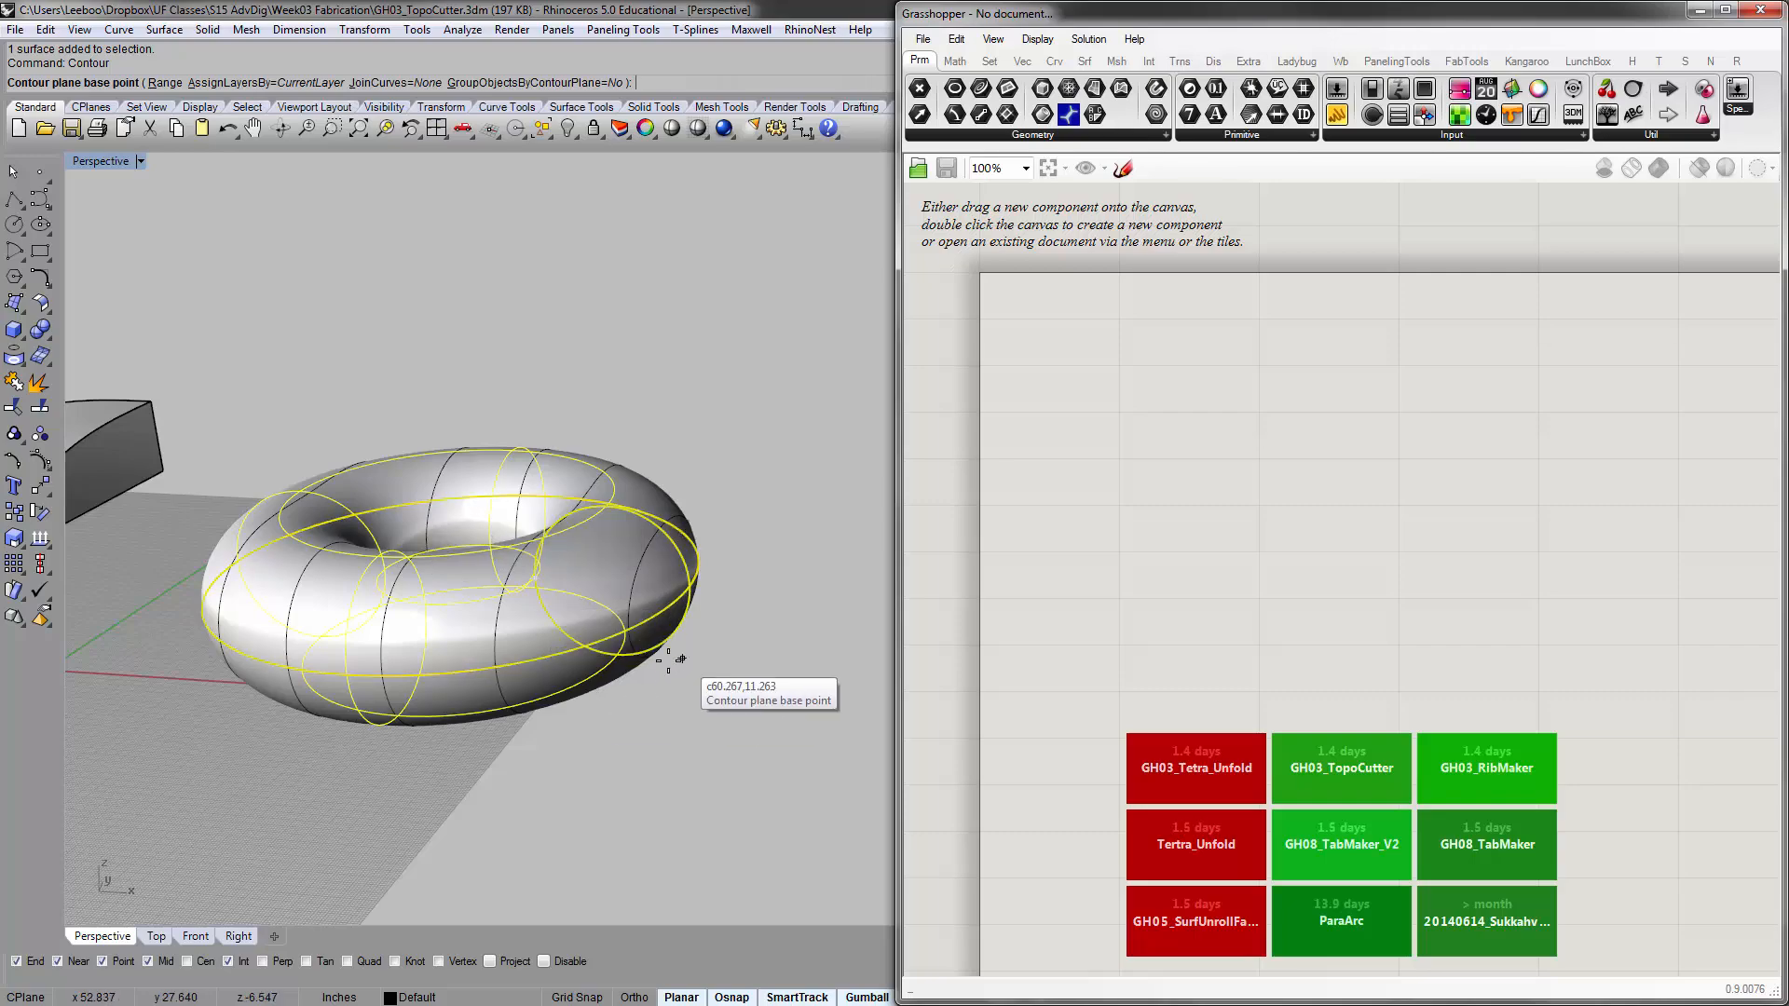
pyautogui.moveTo(669, 662); pyautogui.dragTo(628, 734, button='right')
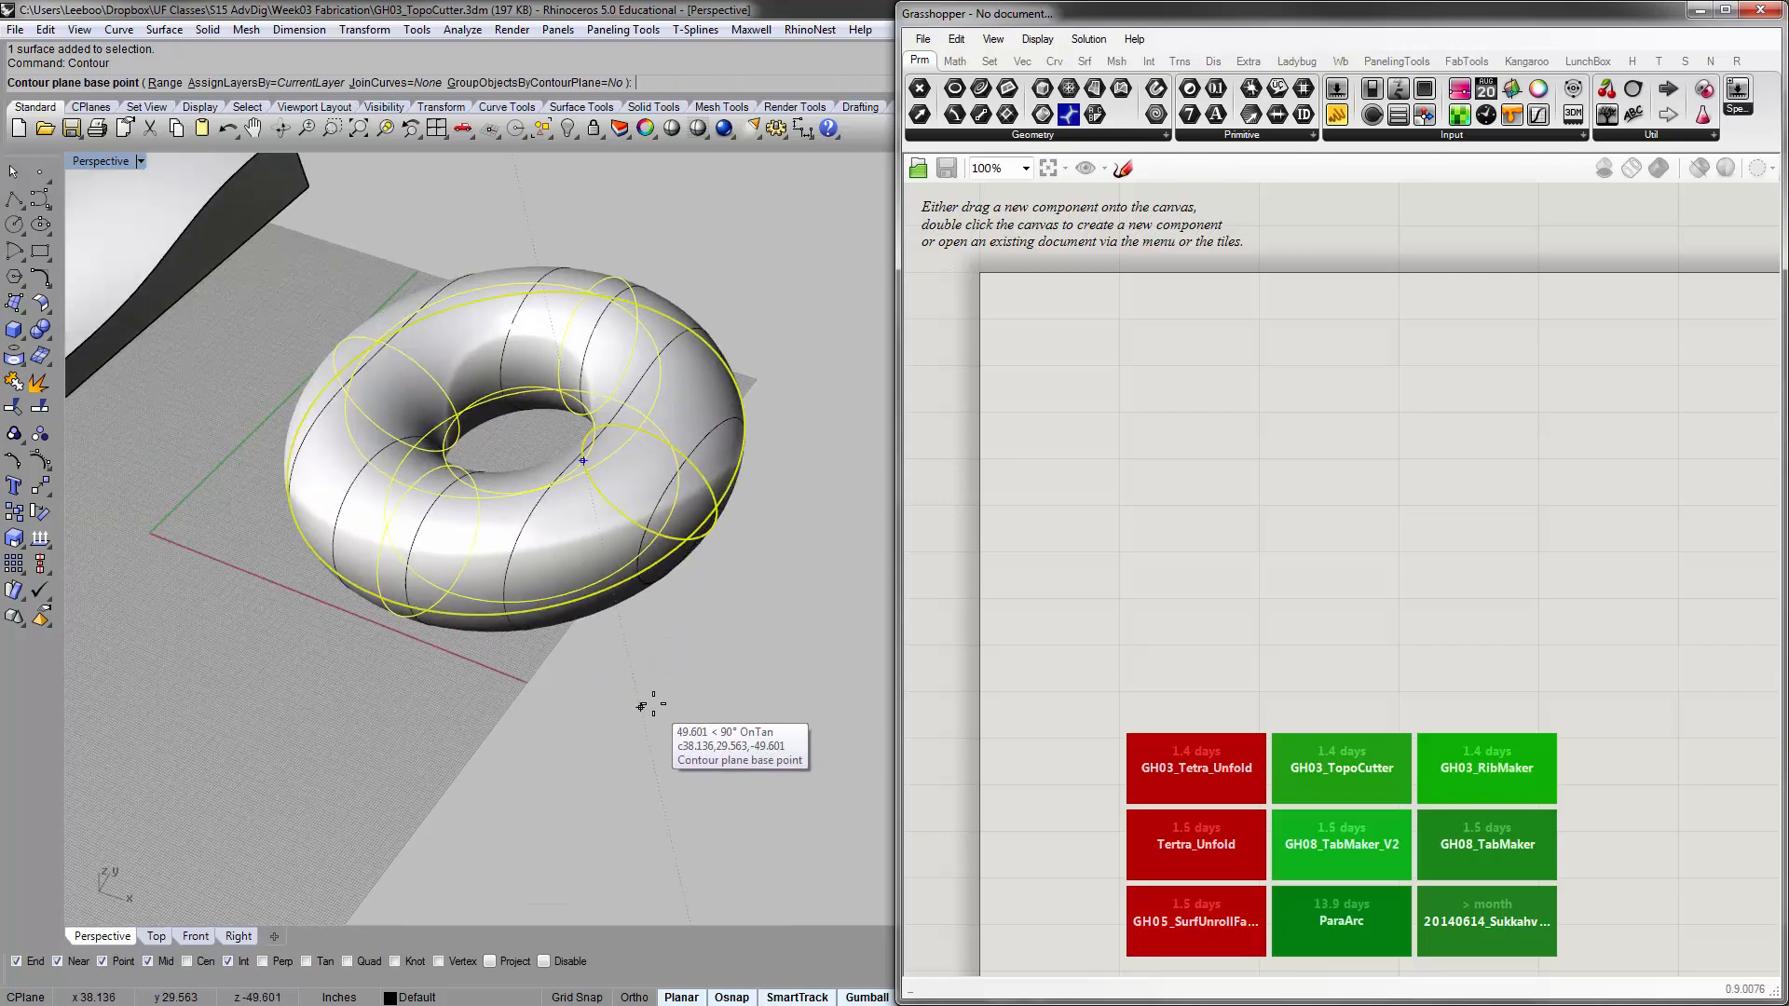
pyautogui.click(642, 713)
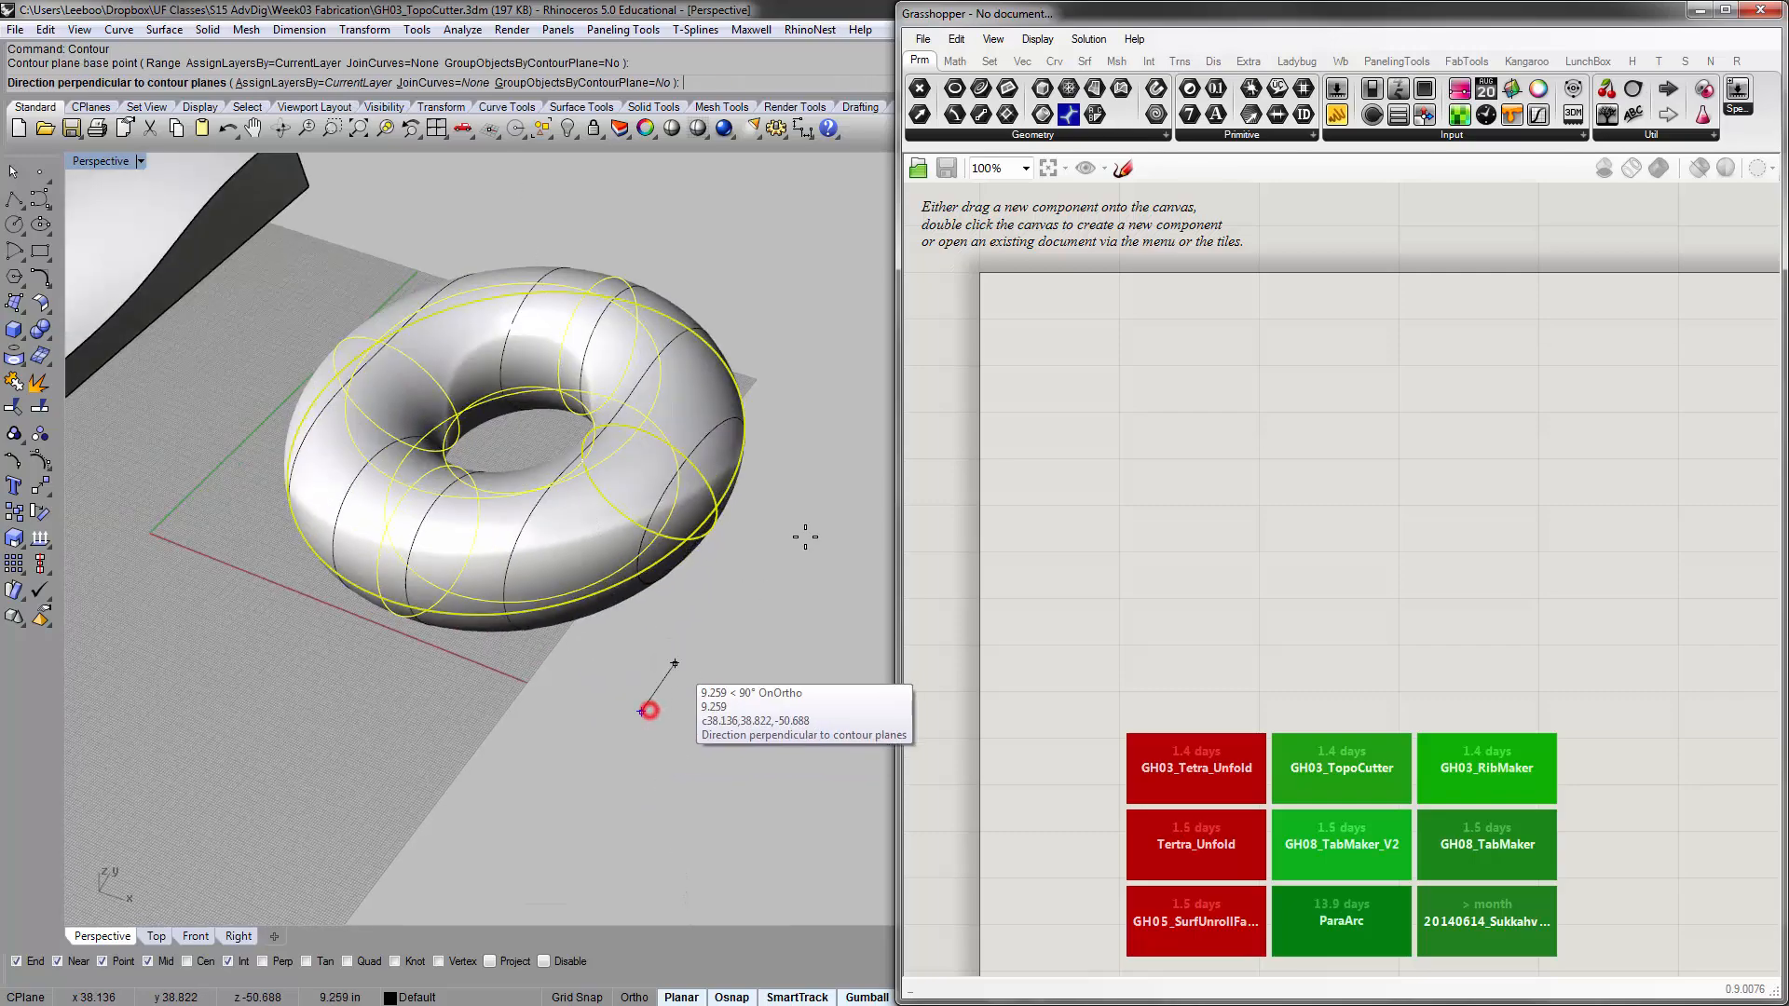
pyautogui.click(863, 387)
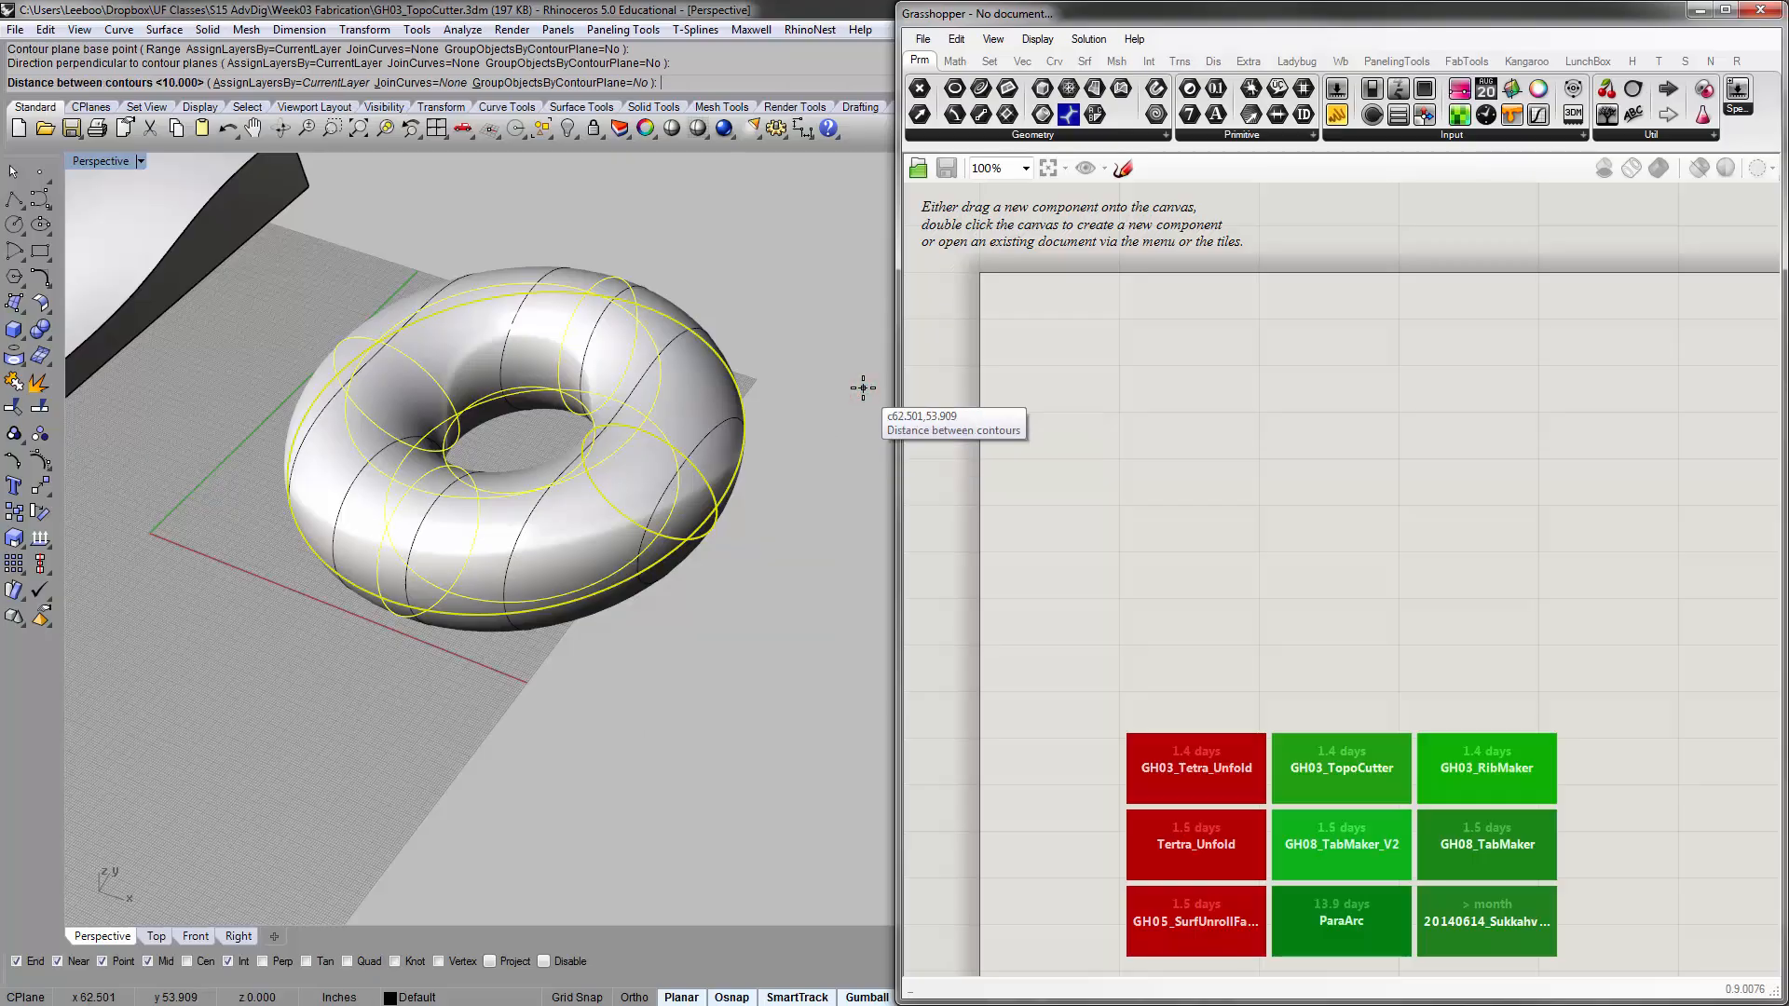
pyautogui.press('Return')
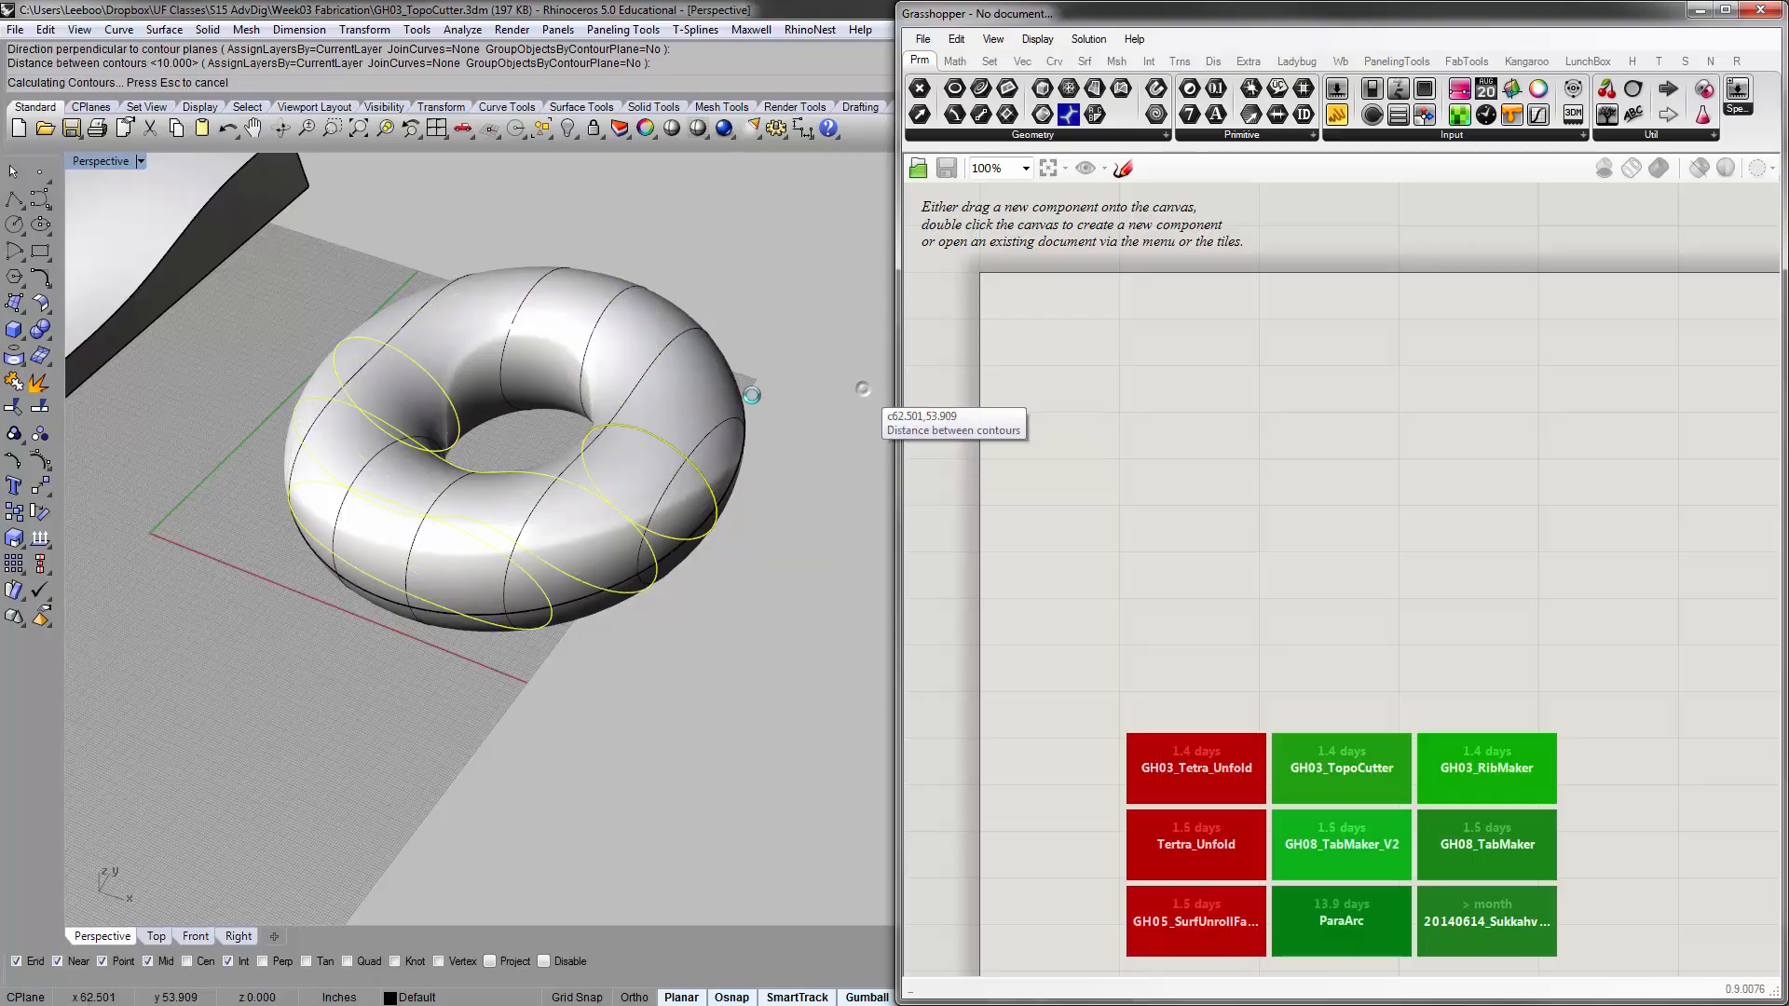
# Move the torus off the grid, away from its contour curves
pyautogui.moveTo(747, 330); pyautogui.dragTo(685, 579, button='right')
pyautogui.click(726, 490)
pyautogui.scroll(-6, 725, 490)
pyautogui.click(621, 506)
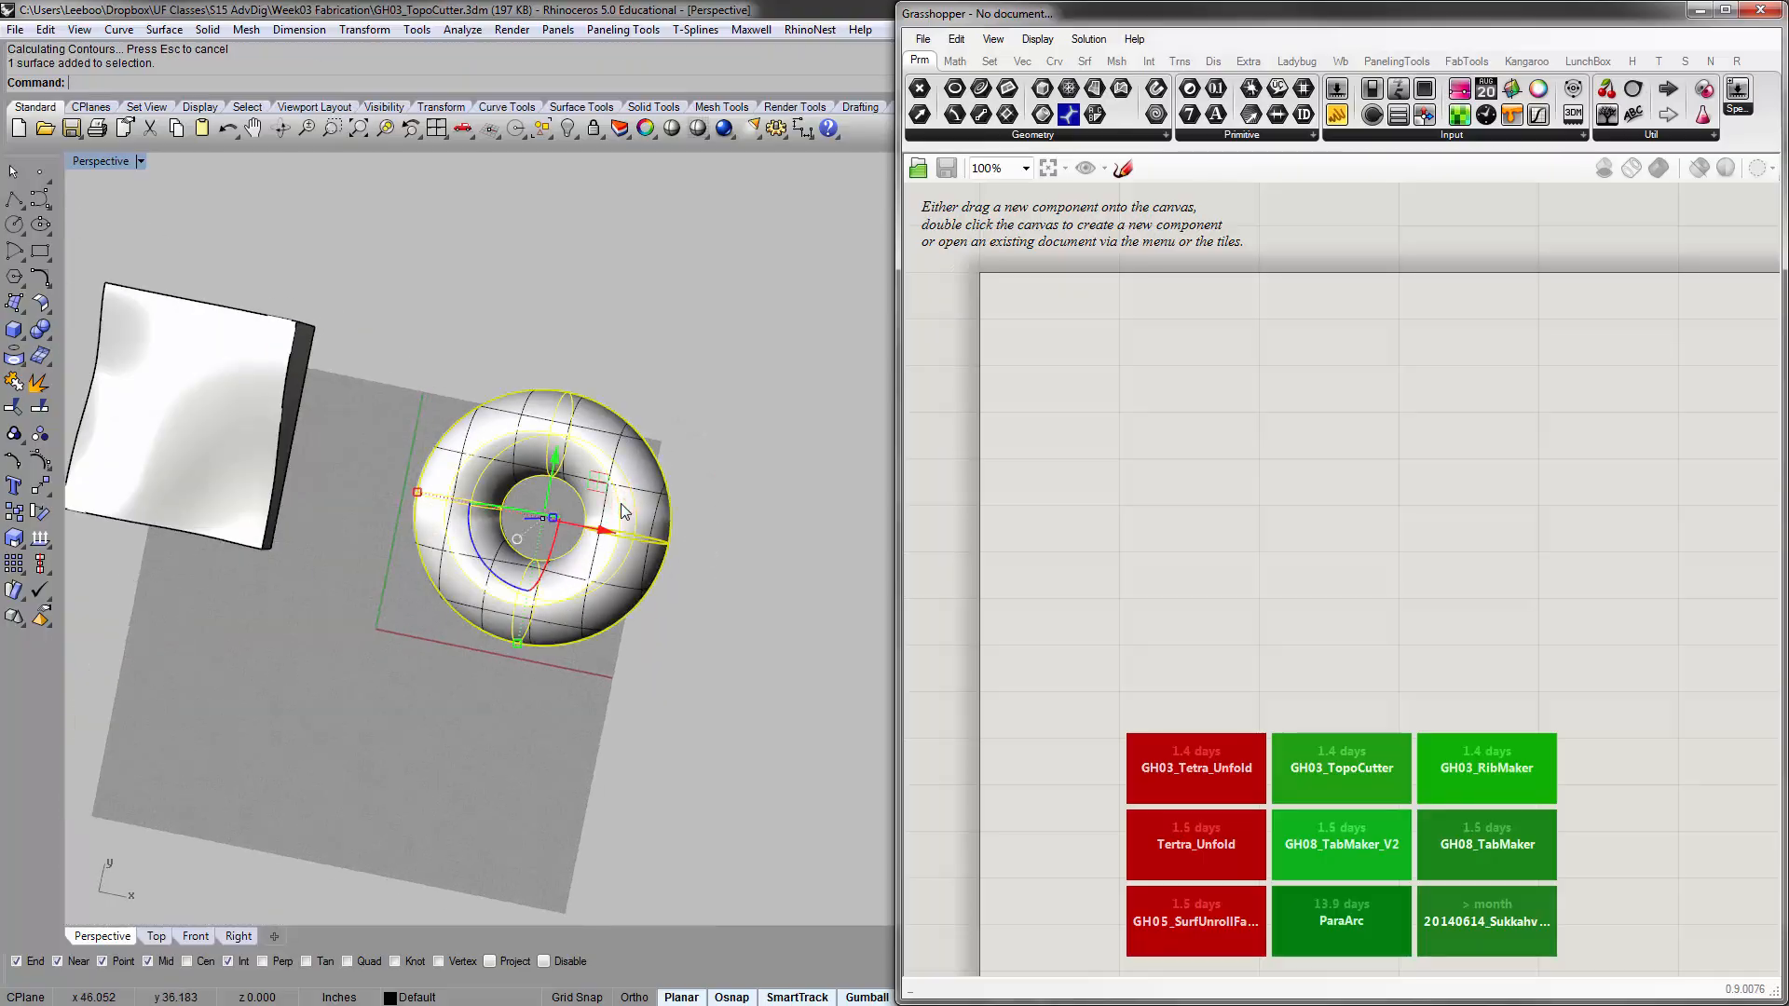
pyautogui.scroll(-4, 623, 511)
pyautogui.moveTo(644, 541); pyautogui.dragTo(721, 457)
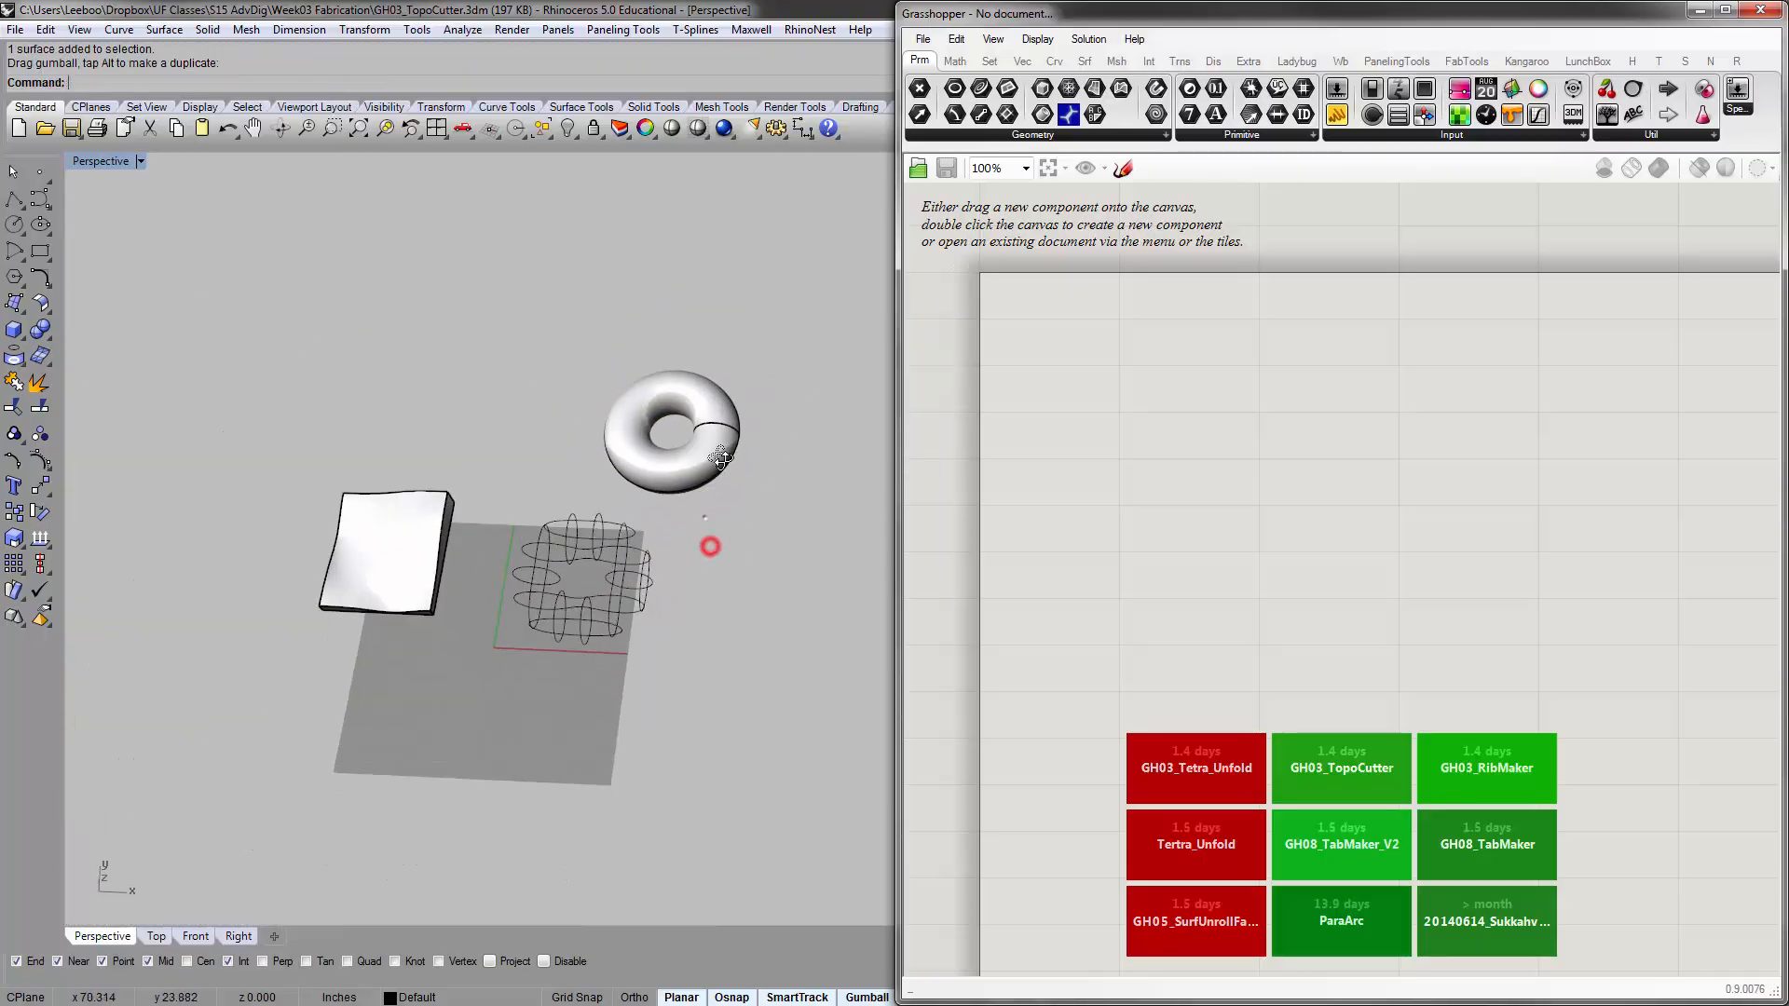
pyautogui.moveTo(721, 456); pyautogui.dragTo(719, 444, button='right')
# Zoom to the selected contour curves and examine the crossing sections in both directions
pyautogui.moveTo(509, 509); pyautogui.dragTo(678, 712)
pyautogui.write('zs')
pyautogui.press('Return')
pyautogui.moveTo(663, 699); pyautogui.dragTo(431, 515, button='right')
pyautogui.moveTo(599, 514); pyautogui.dragTo(479, 531, button='right')
pyautogui.click(619, 758)
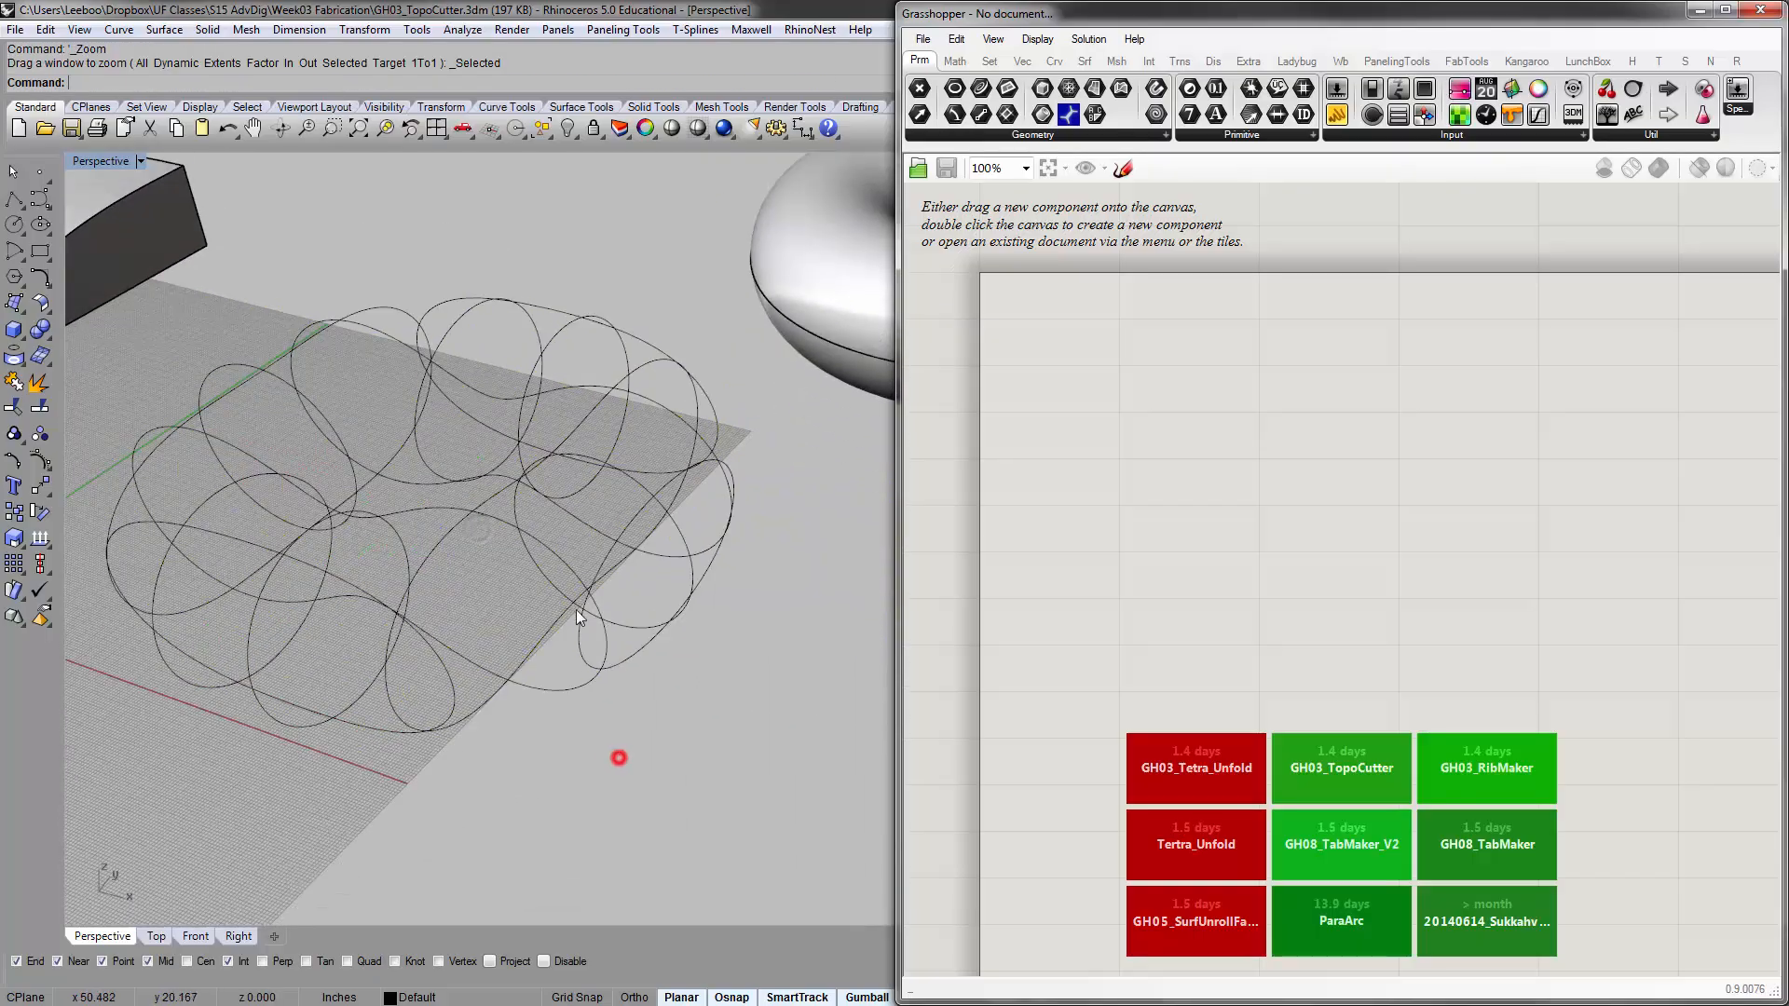
pyautogui.click(569, 564)
pyautogui.click(678, 726)
pyautogui.moveTo(622, 570); pyautogui.dragTo(726, 568, button='right')
pyautogui.scroll(-4, 753, 559)
# Create planar surfaces from all the contour curves and delete the source curves
pyautogui.moveTo(386, 457); pyautogui.dragTo(431, 506, button='right')
pyautogui.moveTo(410, 473); pyautogui.dragTo(844, 857)
pyautogui.moveTo(845, 857); pyautogui.dragTo(776, 735, button='right')
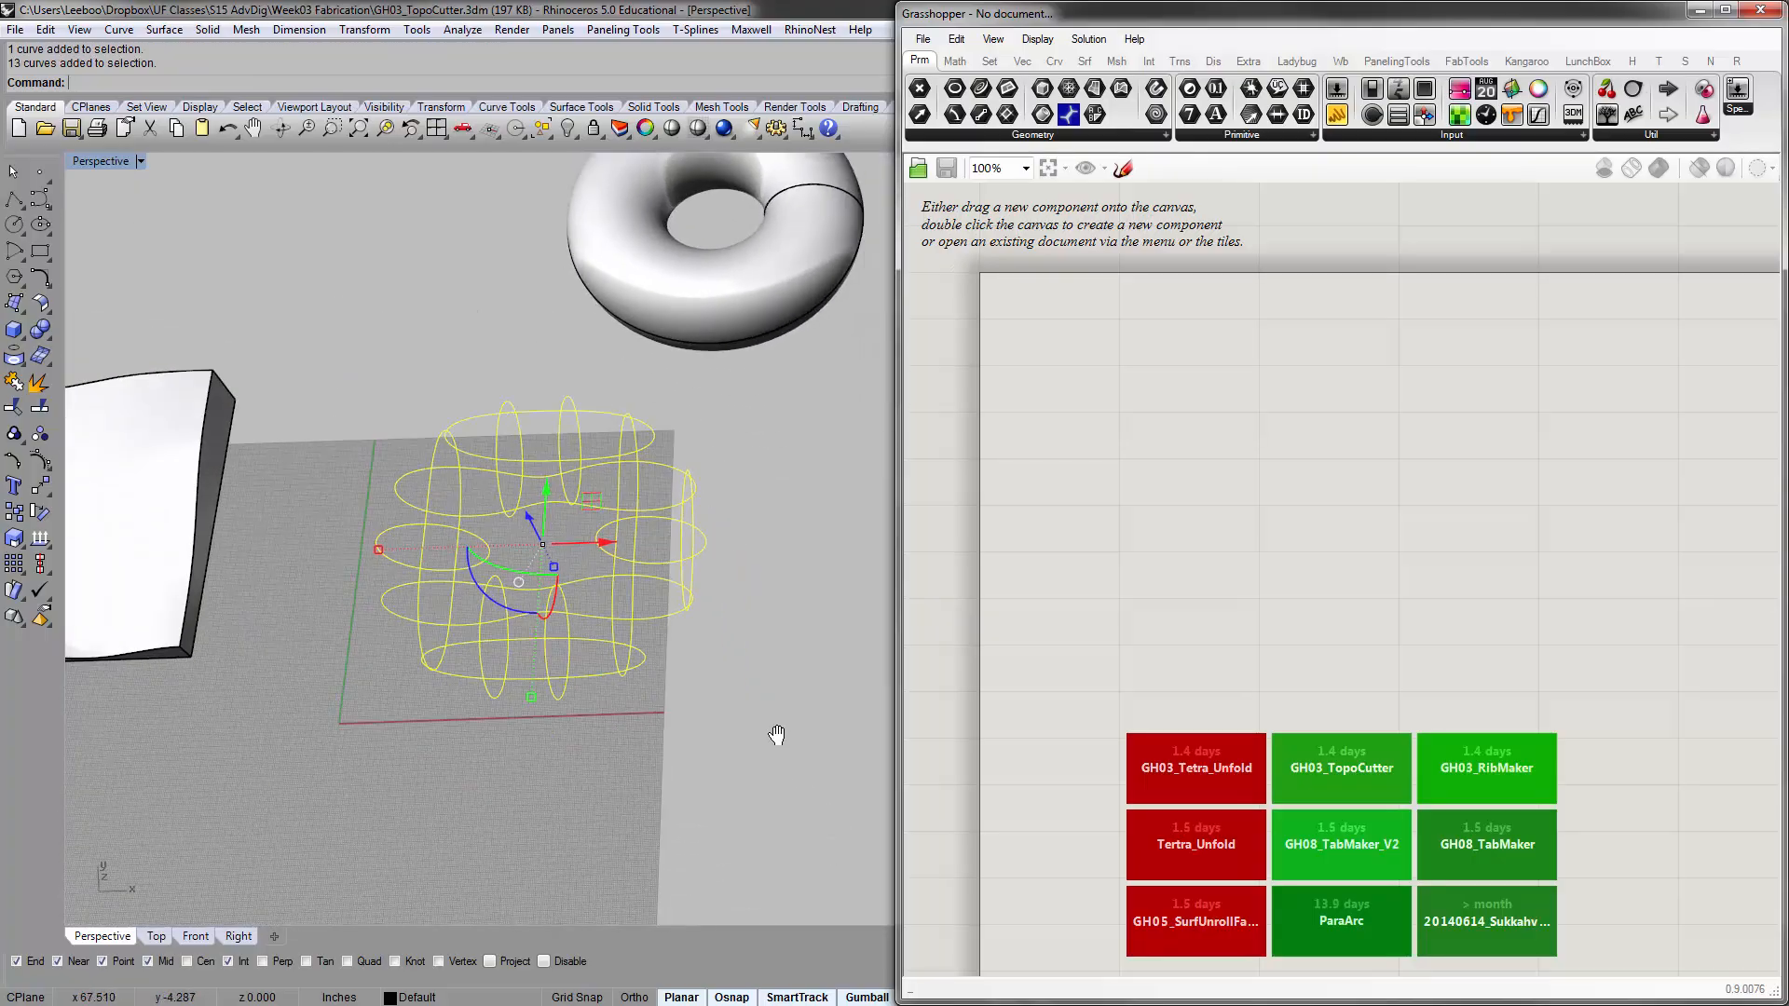
pyautogui.click(20, 308)
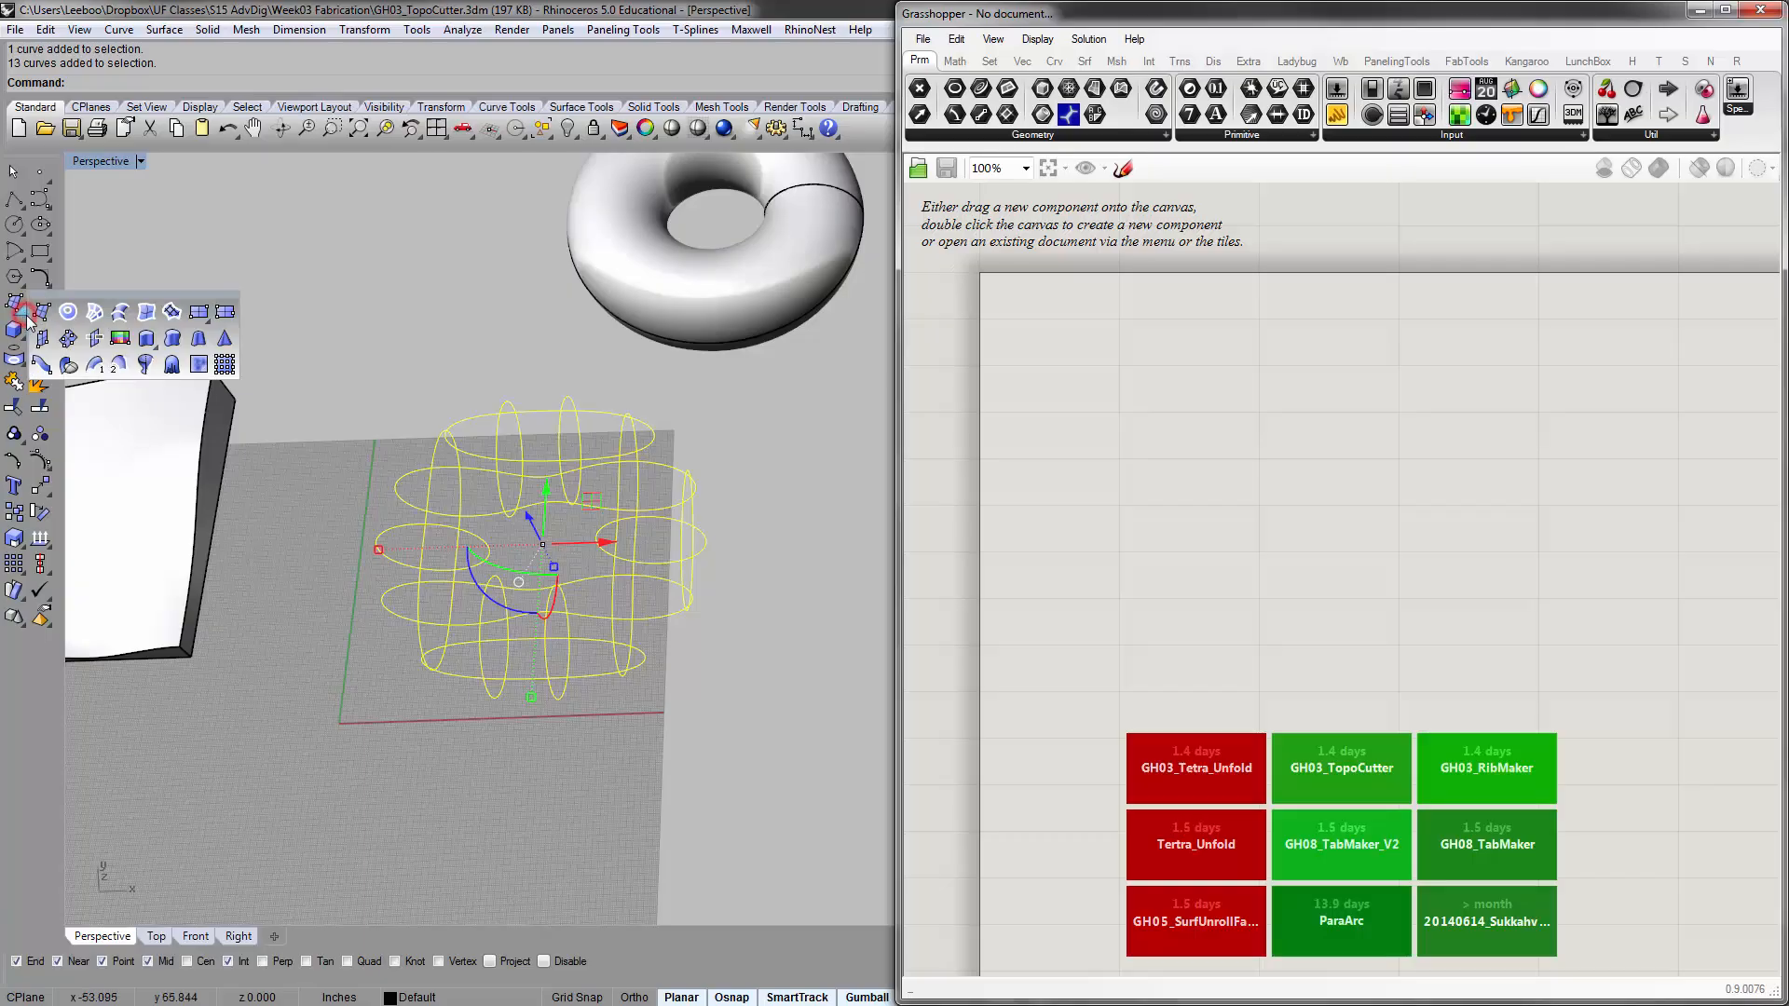
pyautogui.click(73, 313)
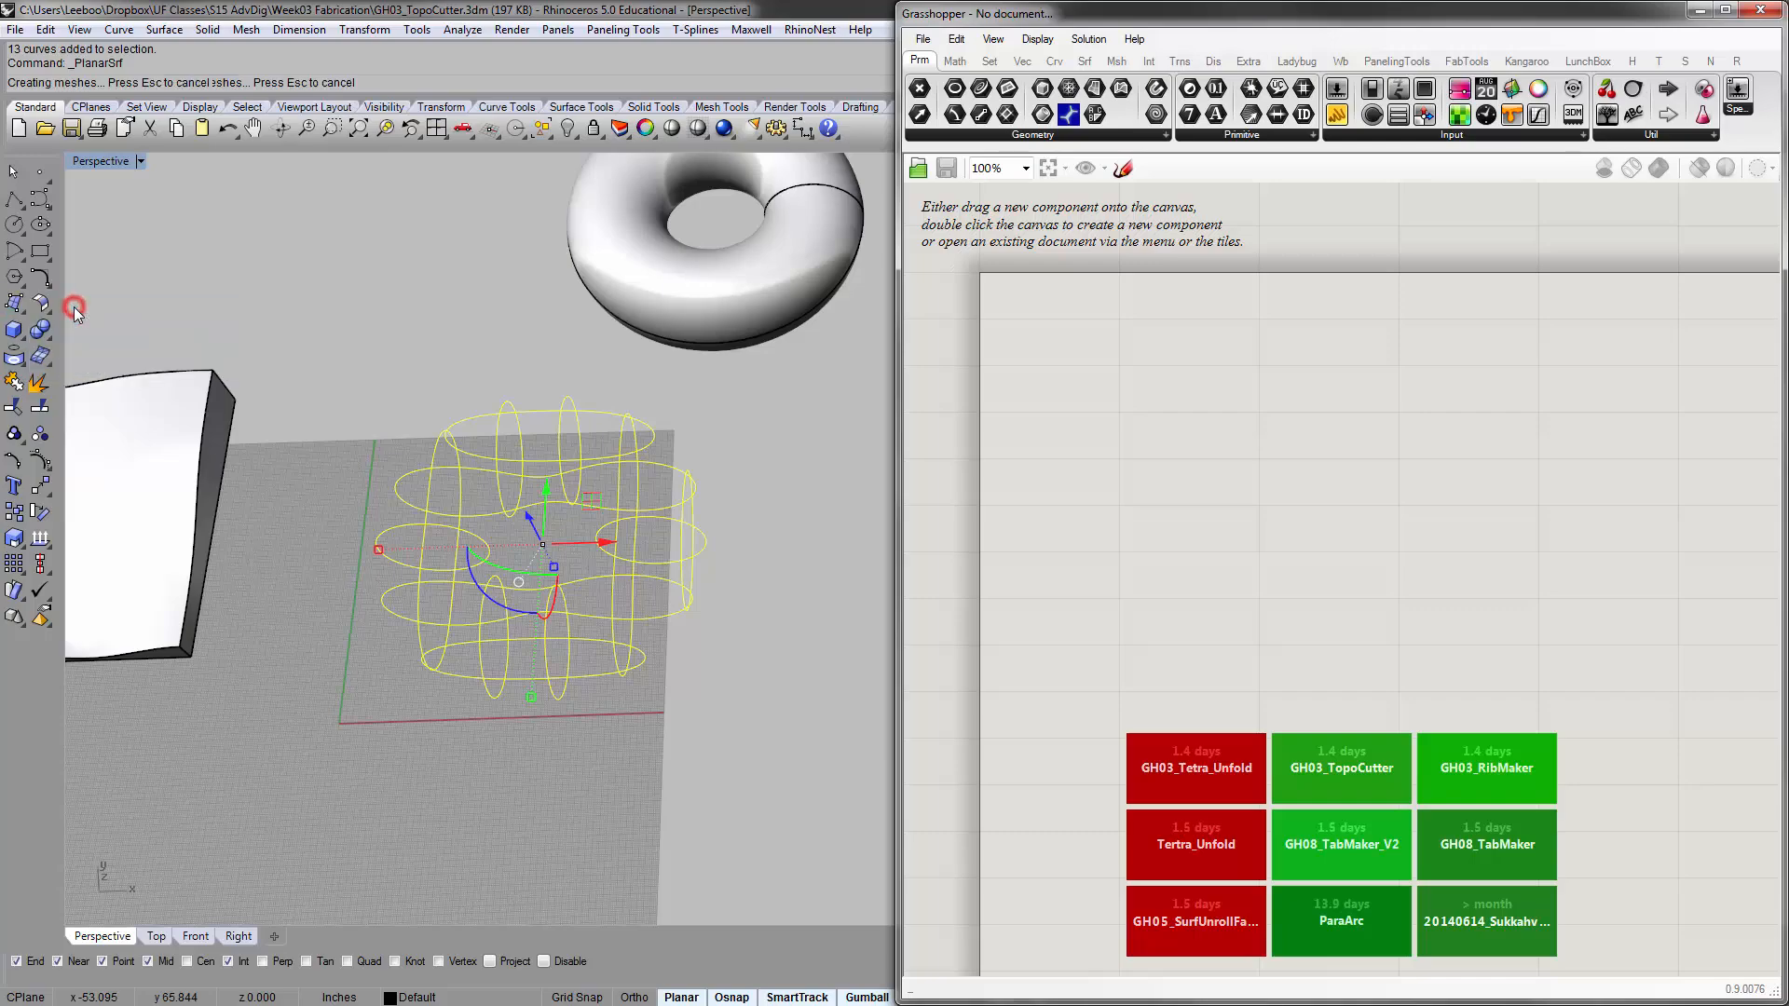
pyautogui.scroll(-2, 350, 382)
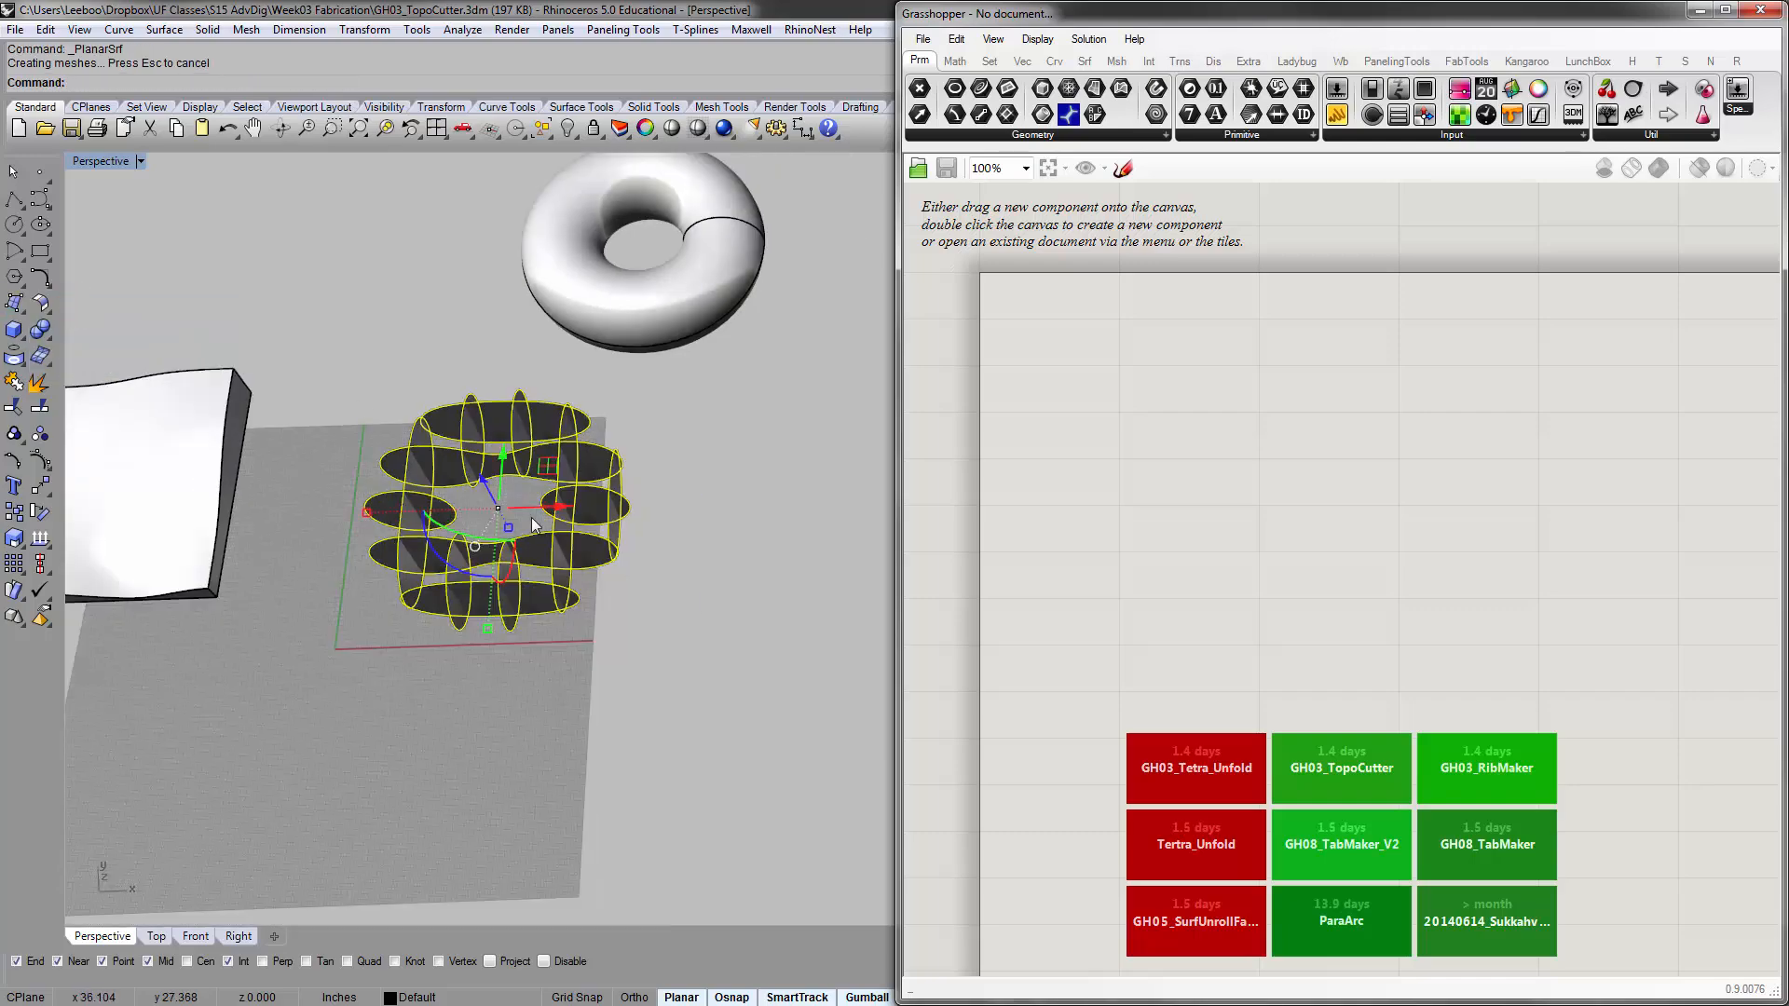
pyautogui.press('Delete')
# Zoom to the planar section surfaces and examine where the ribs of both directions intersect
pyautogui.moveTo(579, 545); pyautogui.dragTo(583, 567, button='right')
pyautogui.moveTo(585, 565); pyautogui.dragTo(405, 313)
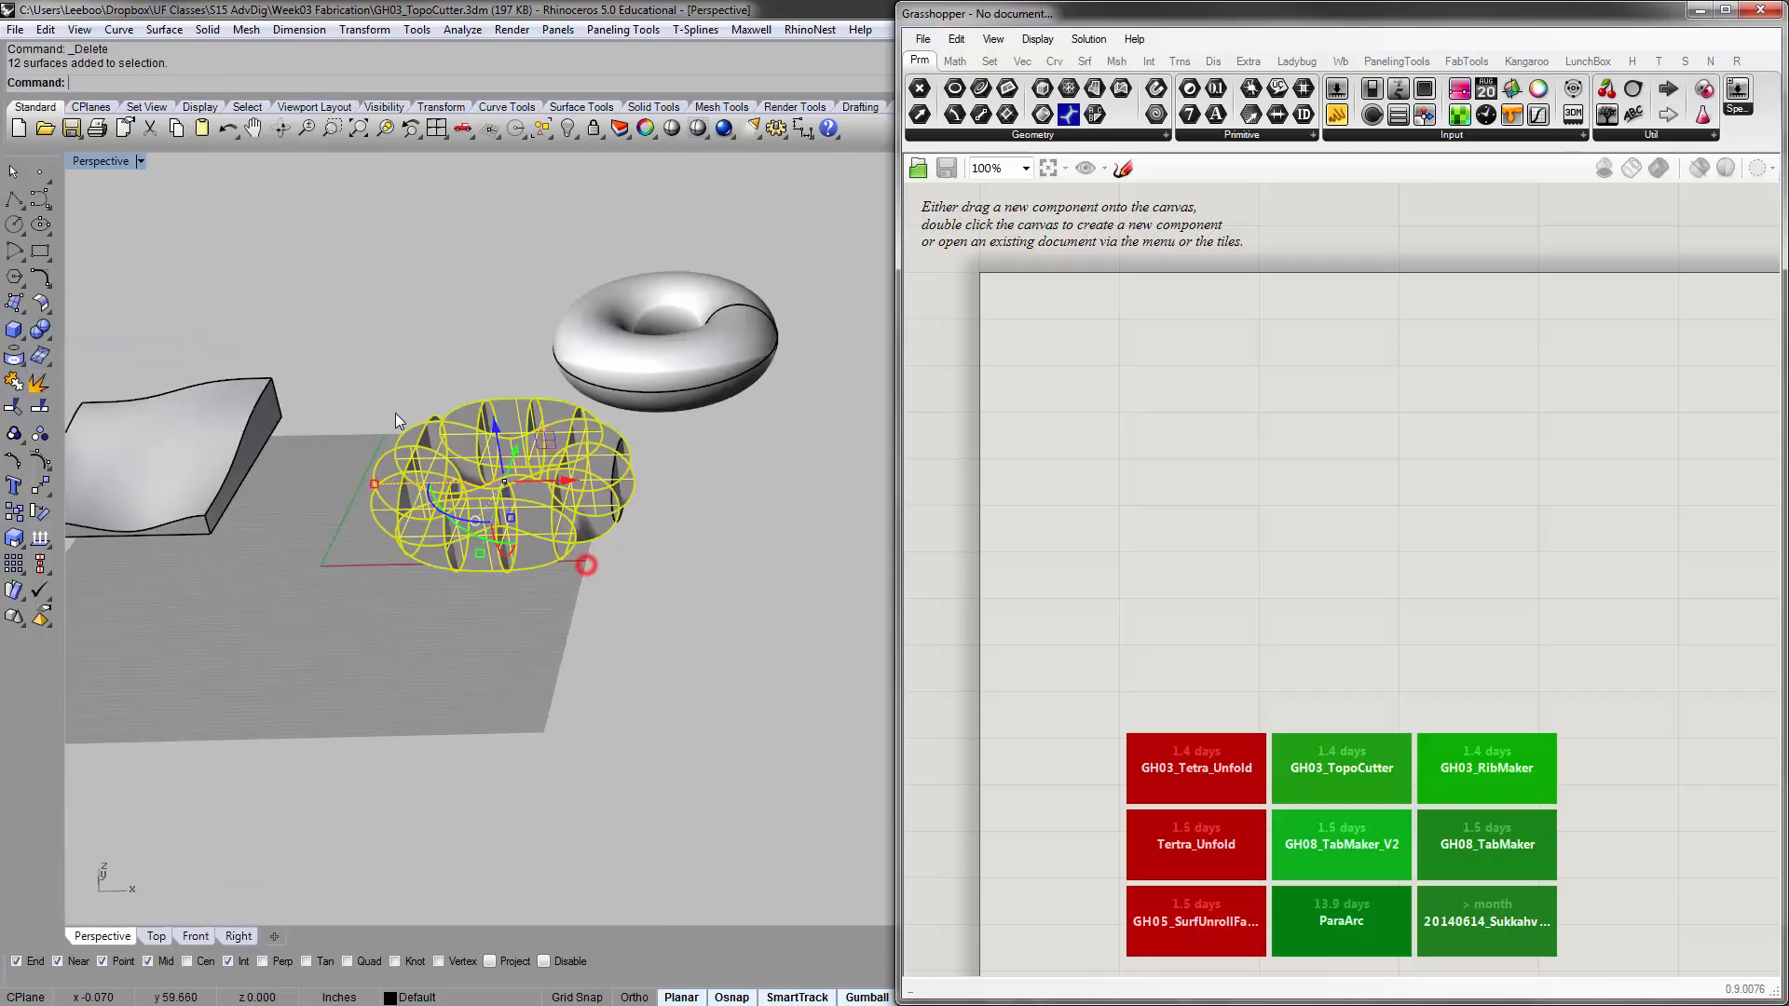
pyautogui.write('zs')
pyautogui.press('Return')
pyautogui.click(405, 313)
pyautogui.moveTo(510, 419); pyautogui.dragTo(466, 578, button='right')
pyautogui.scroll(-2, 418, 511)
pyautogui.keyDown('shift'); pyautogui.moveTo(694, 567); pyautogui.dragTo(427, 446, button='right'); pyautogui.keyUp('shift')
pyautogui.scroll(4, 533, 503)
pyautogui.scroll(4, 532, 506)
pyautogui.scroll(-6, 550, 477)
pyautogui.scroll(6, 456, 483)
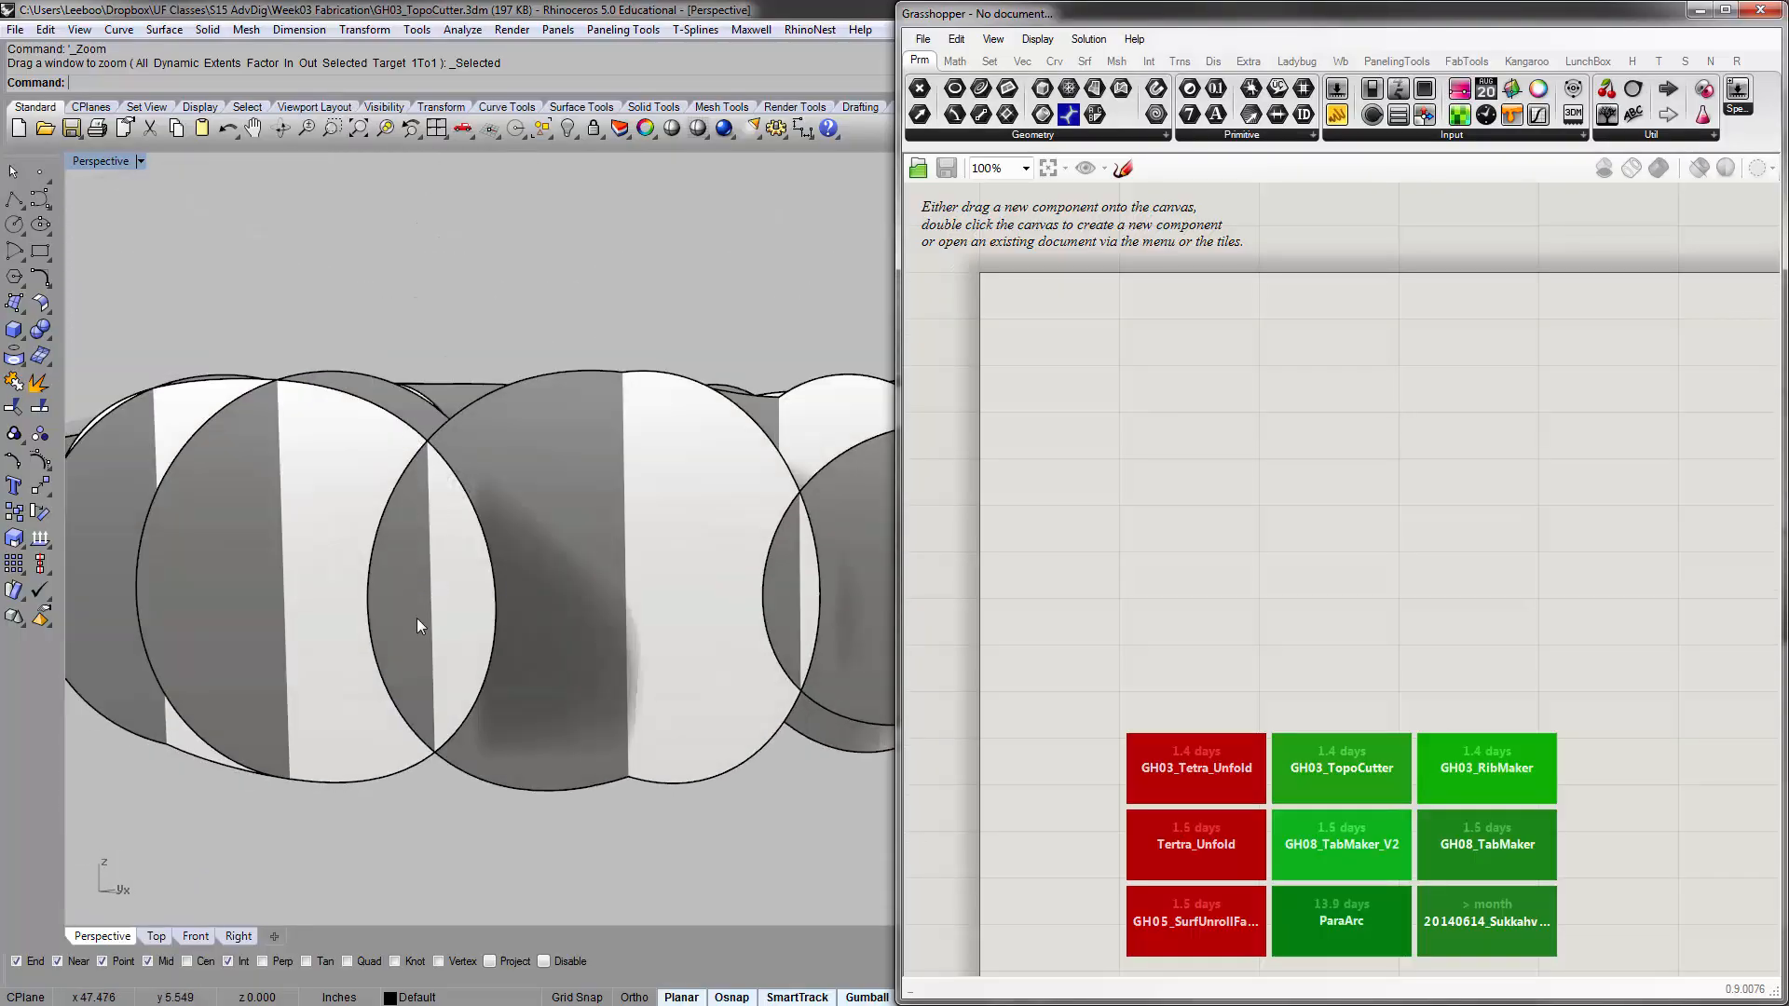
pyautogui.moveTo(416, 618); pyautogui.dragTo(652, 682, button='right')
pyautogui.scroll(-8, 612, 563)
pyautogui.moveTo(612, 563); pyautogui.dragTo(604, 509, button='right')
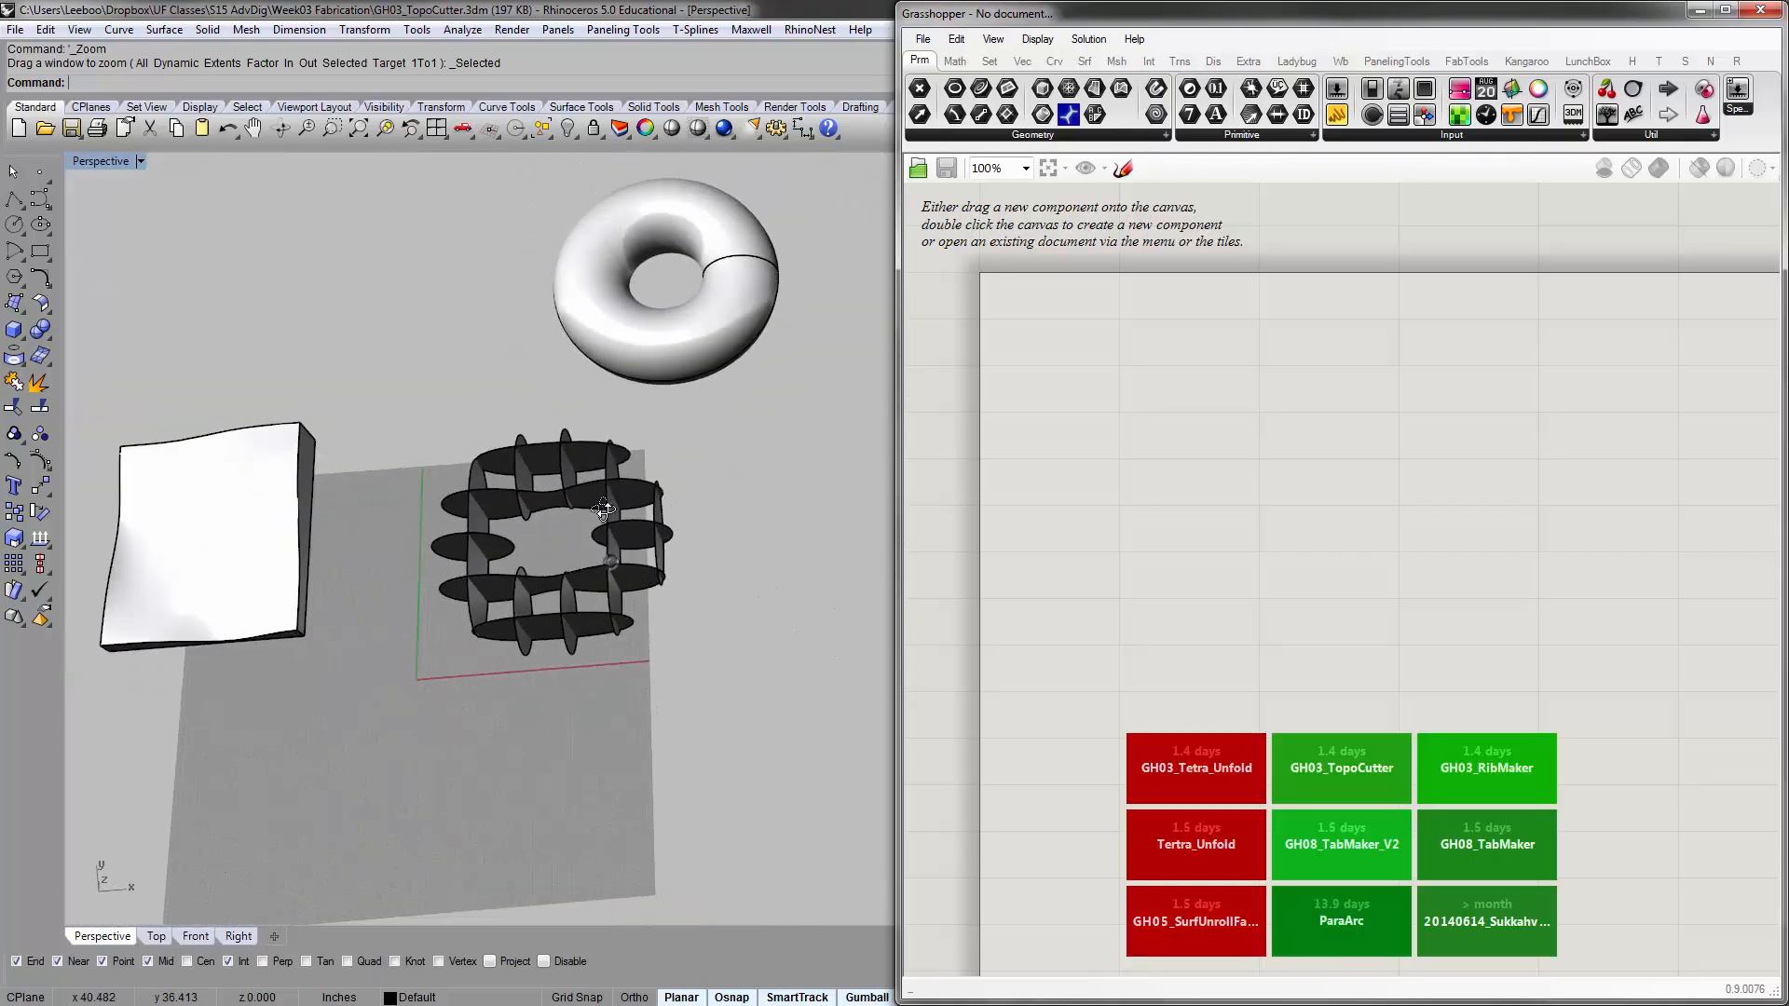
# Delete all the planar section surfaces
pyautogui.moveTo(736, 710); pyautogui.dragTo(449, 443)
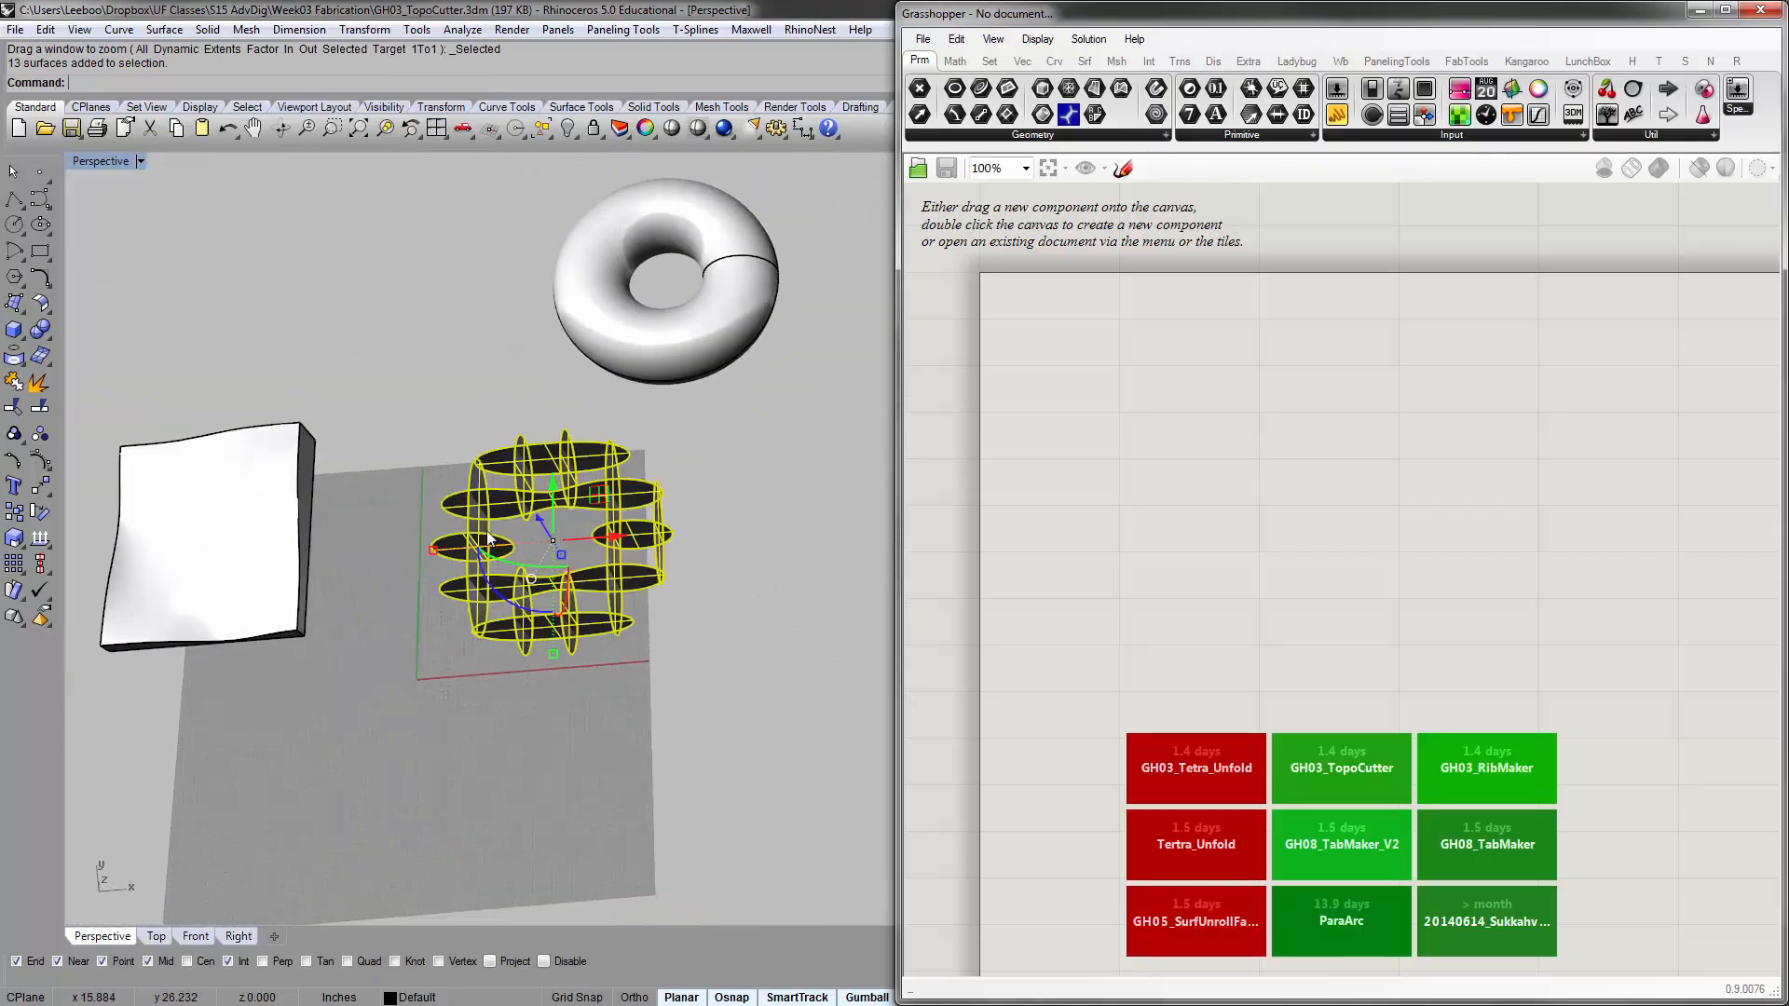
pyautogui.moveTo(558, 562); pyautogui.dragTo(587, 511, button='right')
pyautogui.scroll(8, 591, 511)
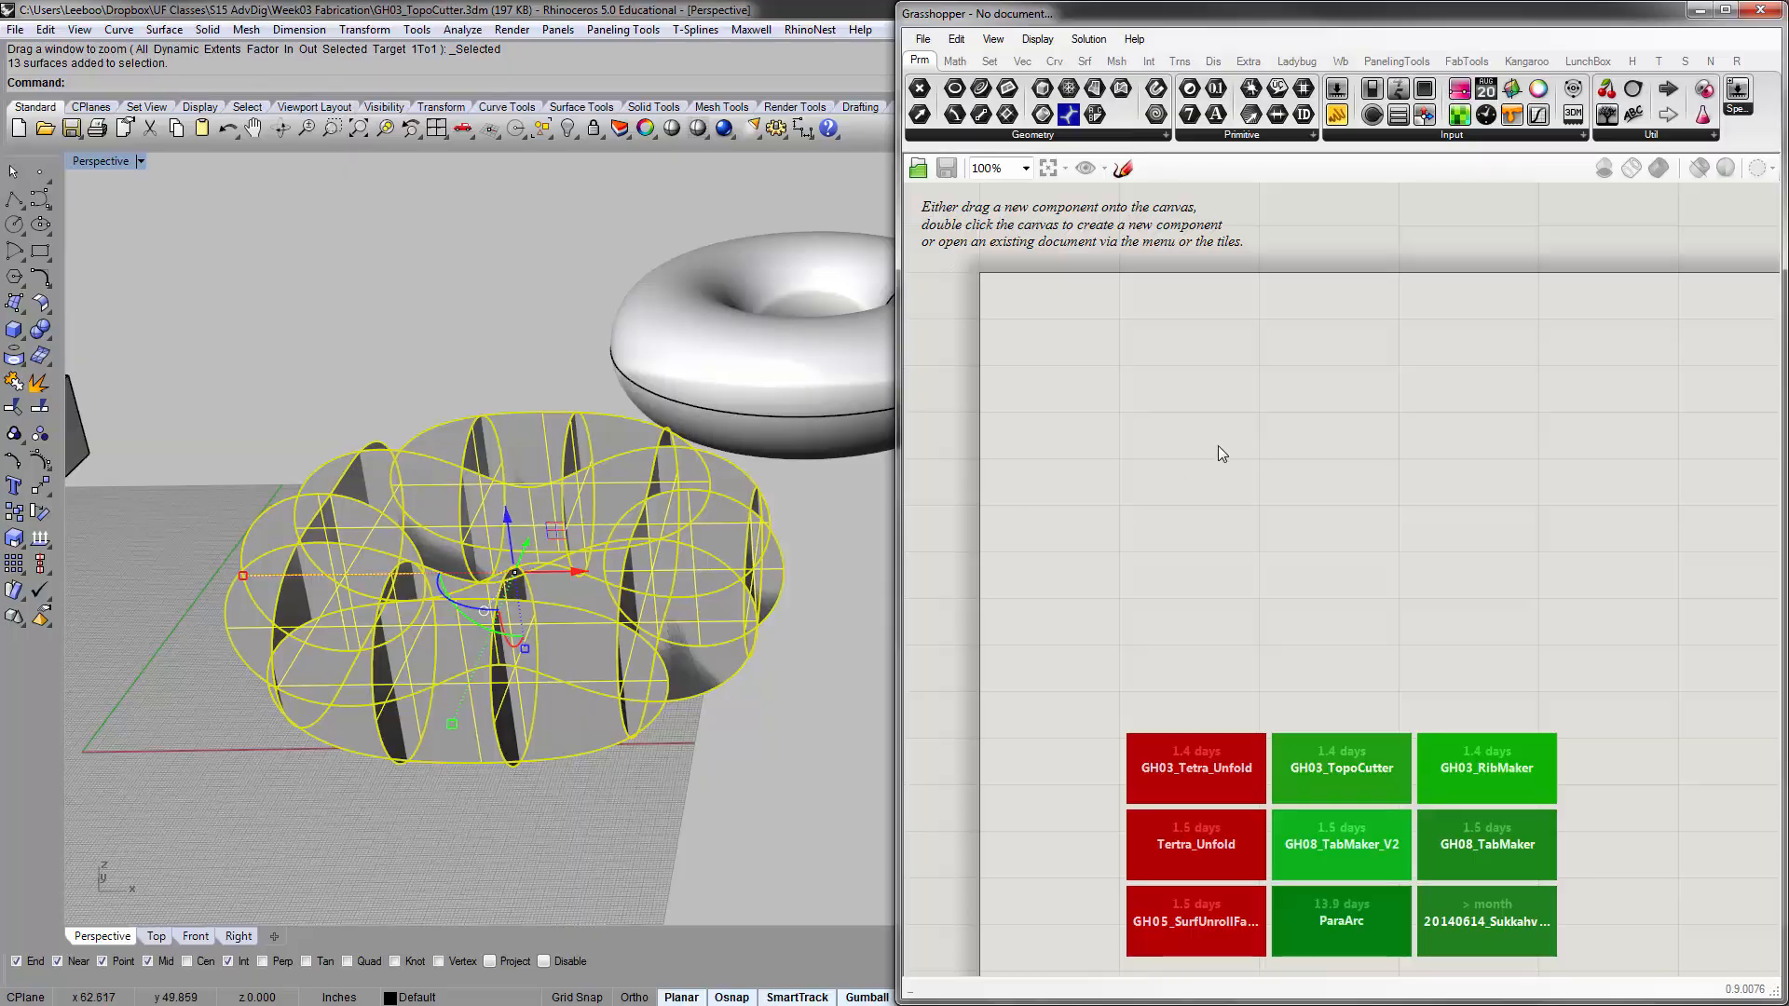
pyautogui.press('Delete')
# Move the torus back onto the grid and zoom the view to it
pyautogui.click(617, 368)
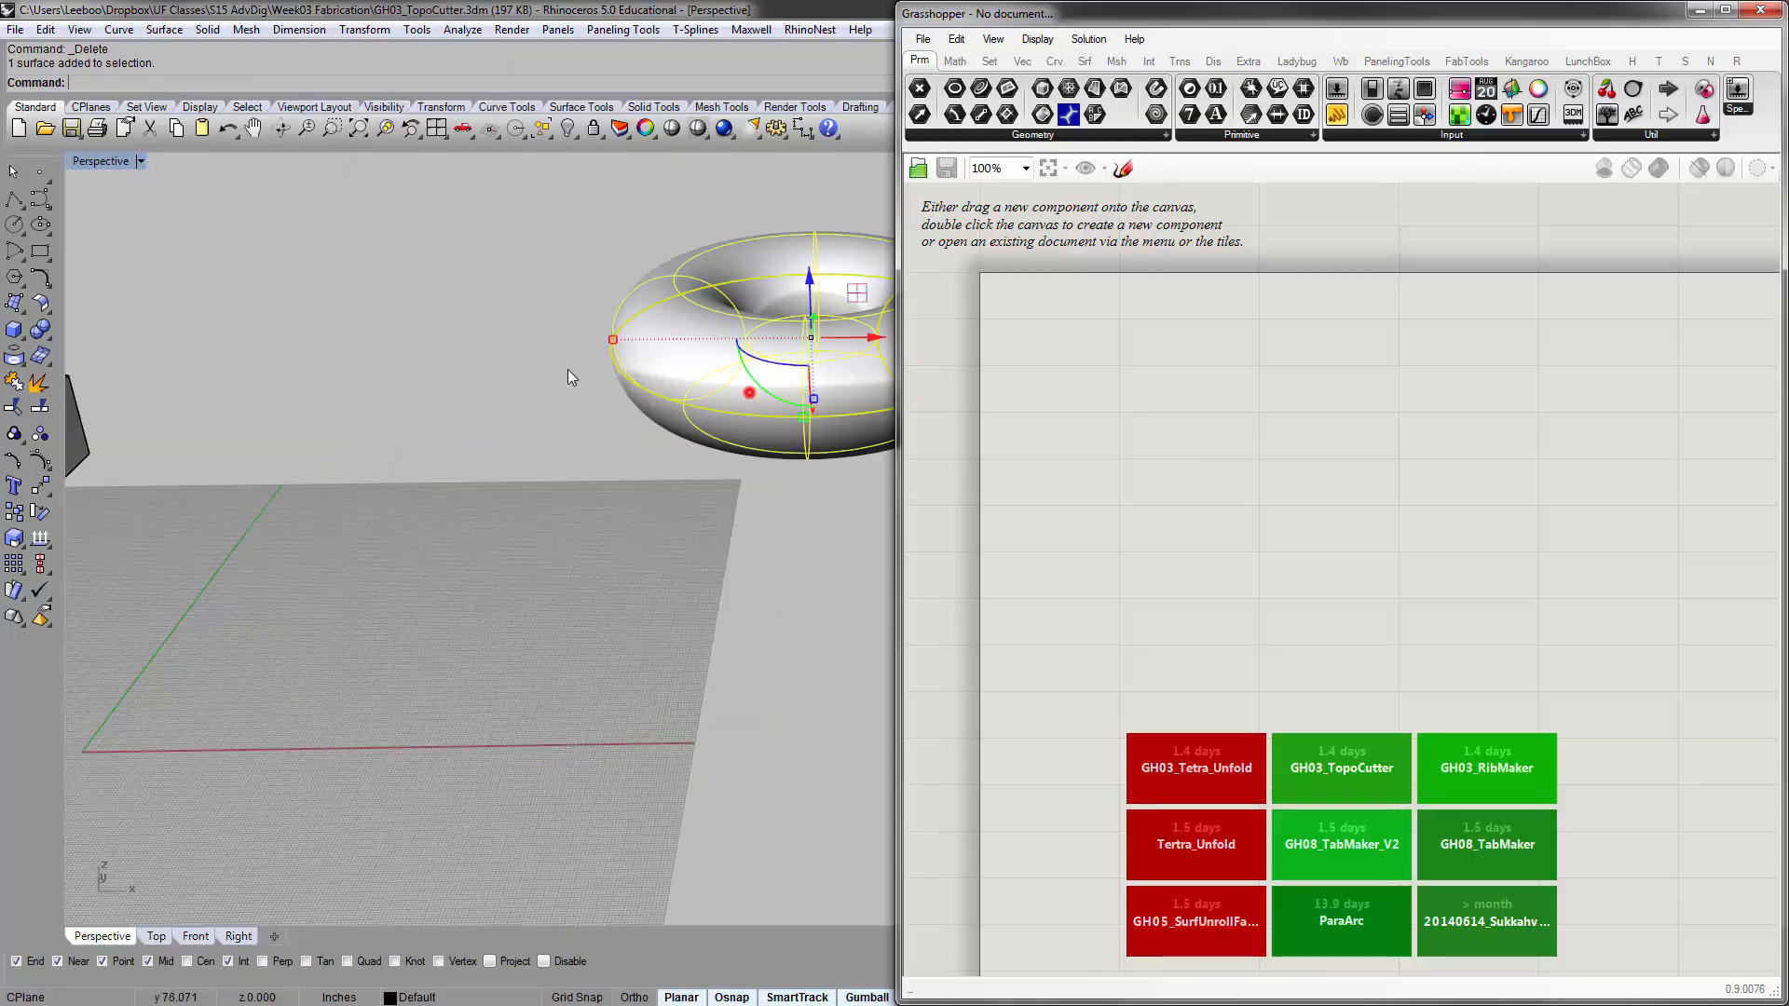
pyautogui.moveTo(567, 369); pyautogui.dragTo(716, 405, button='right')
pyautogui.moveTo(715, 301); pyautogui.dragTo(508, 571)
pyautogui.write('zs')
pyautogui.press('Return')
pyautogui.scroll(-6, 418, 543)
pyautogui.scroll(4, 592, 548)
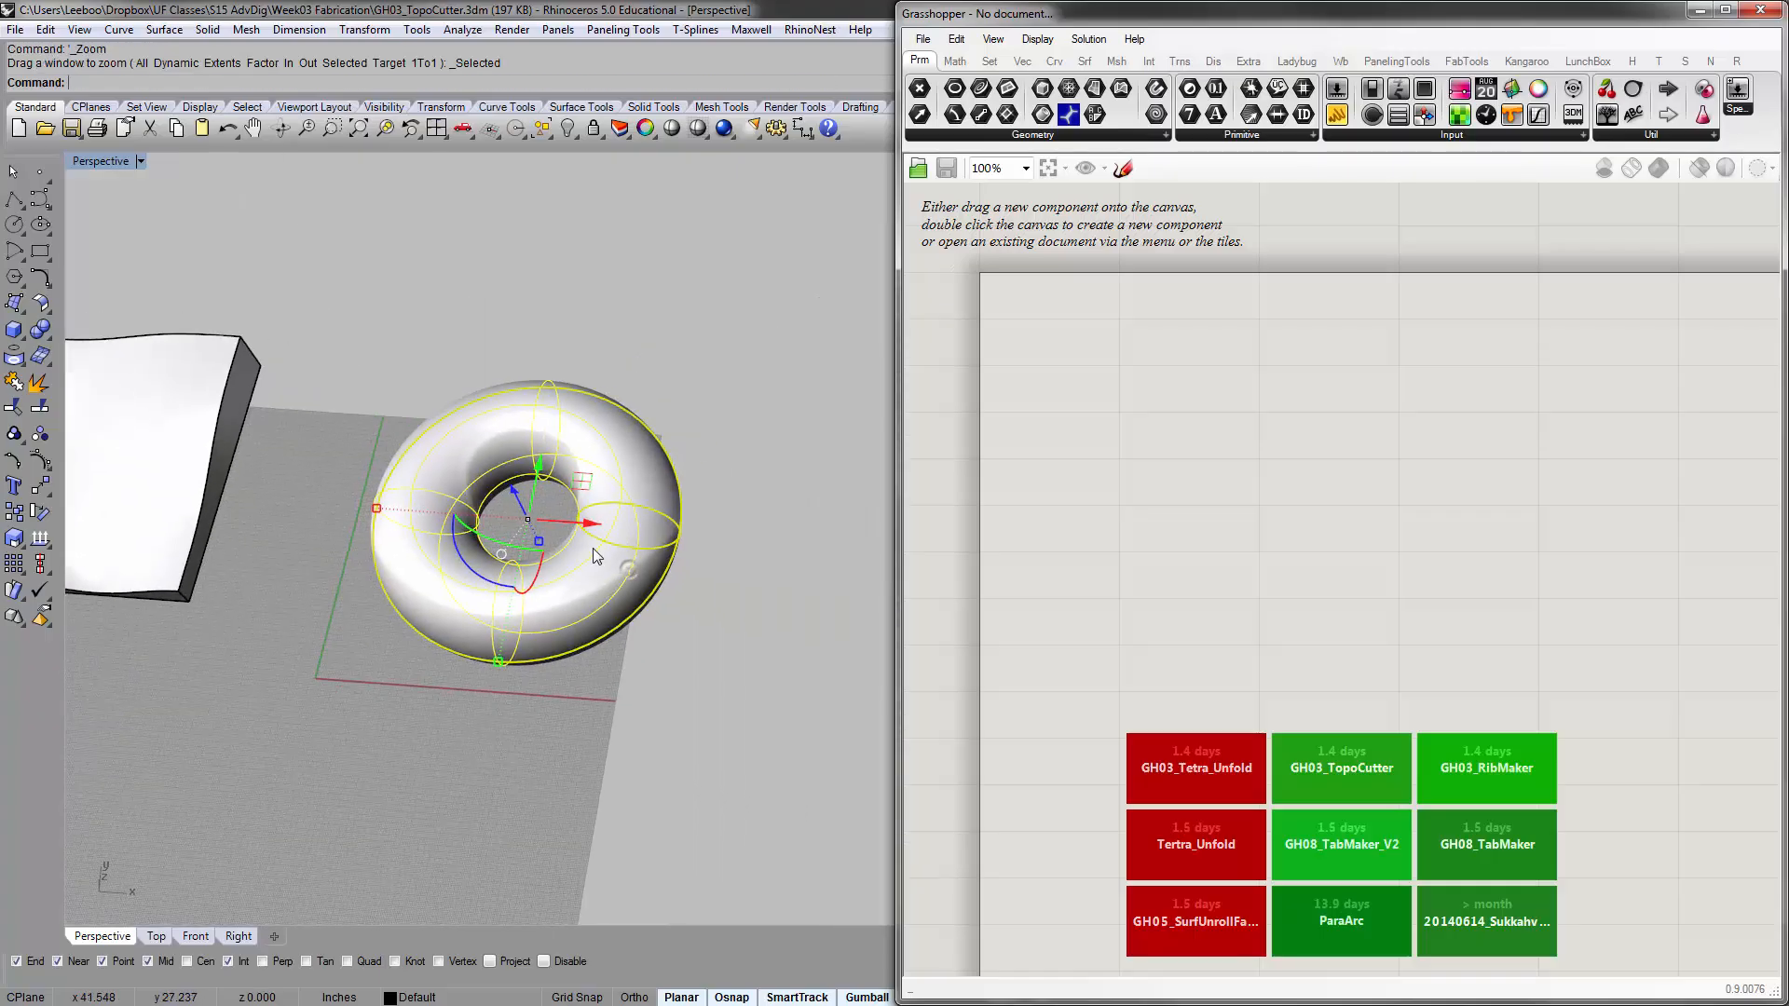
# Stretch the torus along X with the gumball, shift it back along X over the grid, and scale it slightly along Y
pyautogui.keyDown('shift'); pyautogui.moveTo(535, 527); pyautogui.dragTo(615, 545, button='right'); pyautogui.keyUp('shift')
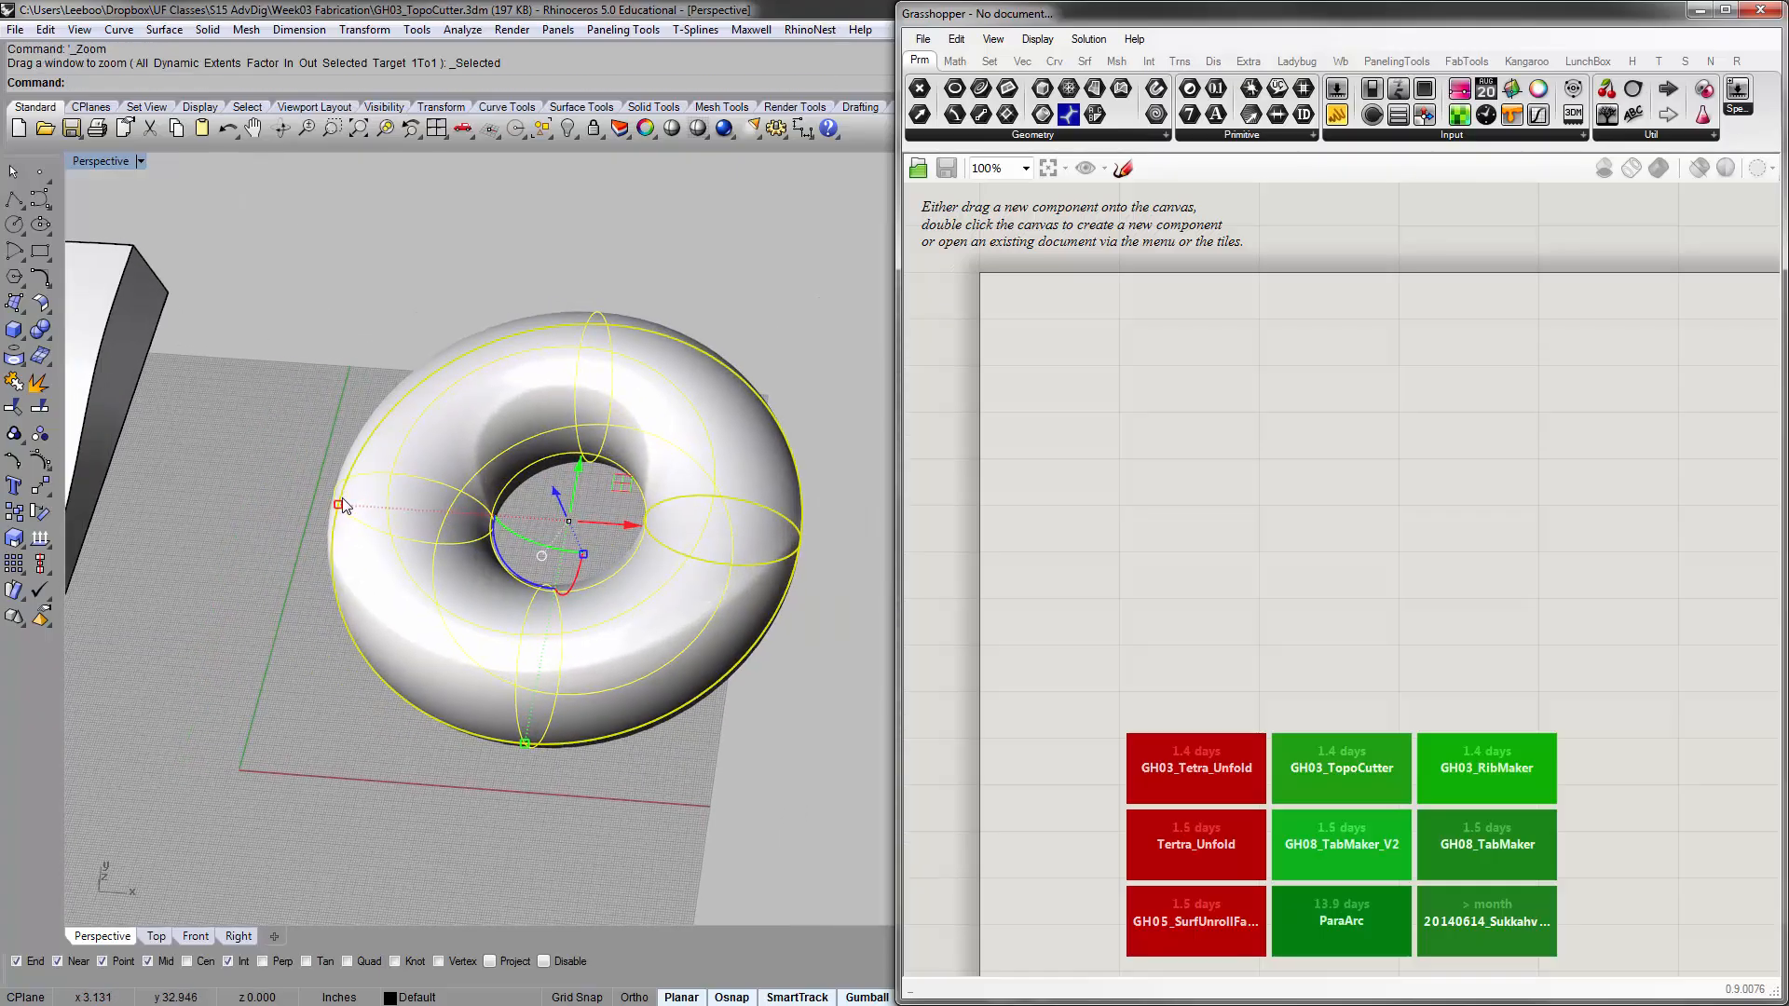
pyautogui.moveTo(337, 503); pyautogui.dragTo(269, 491)
pyautogui.click(655, 278)
pyautogui.scroll(-4, 727, 367)
pyautogui.keyDown('shift'); pyautogui.moveTo(719, 376); pyautogui.dragTo(601, 408, button='right'); pyautogui.keyUp('shift')
pyautogui.click(562, 429)
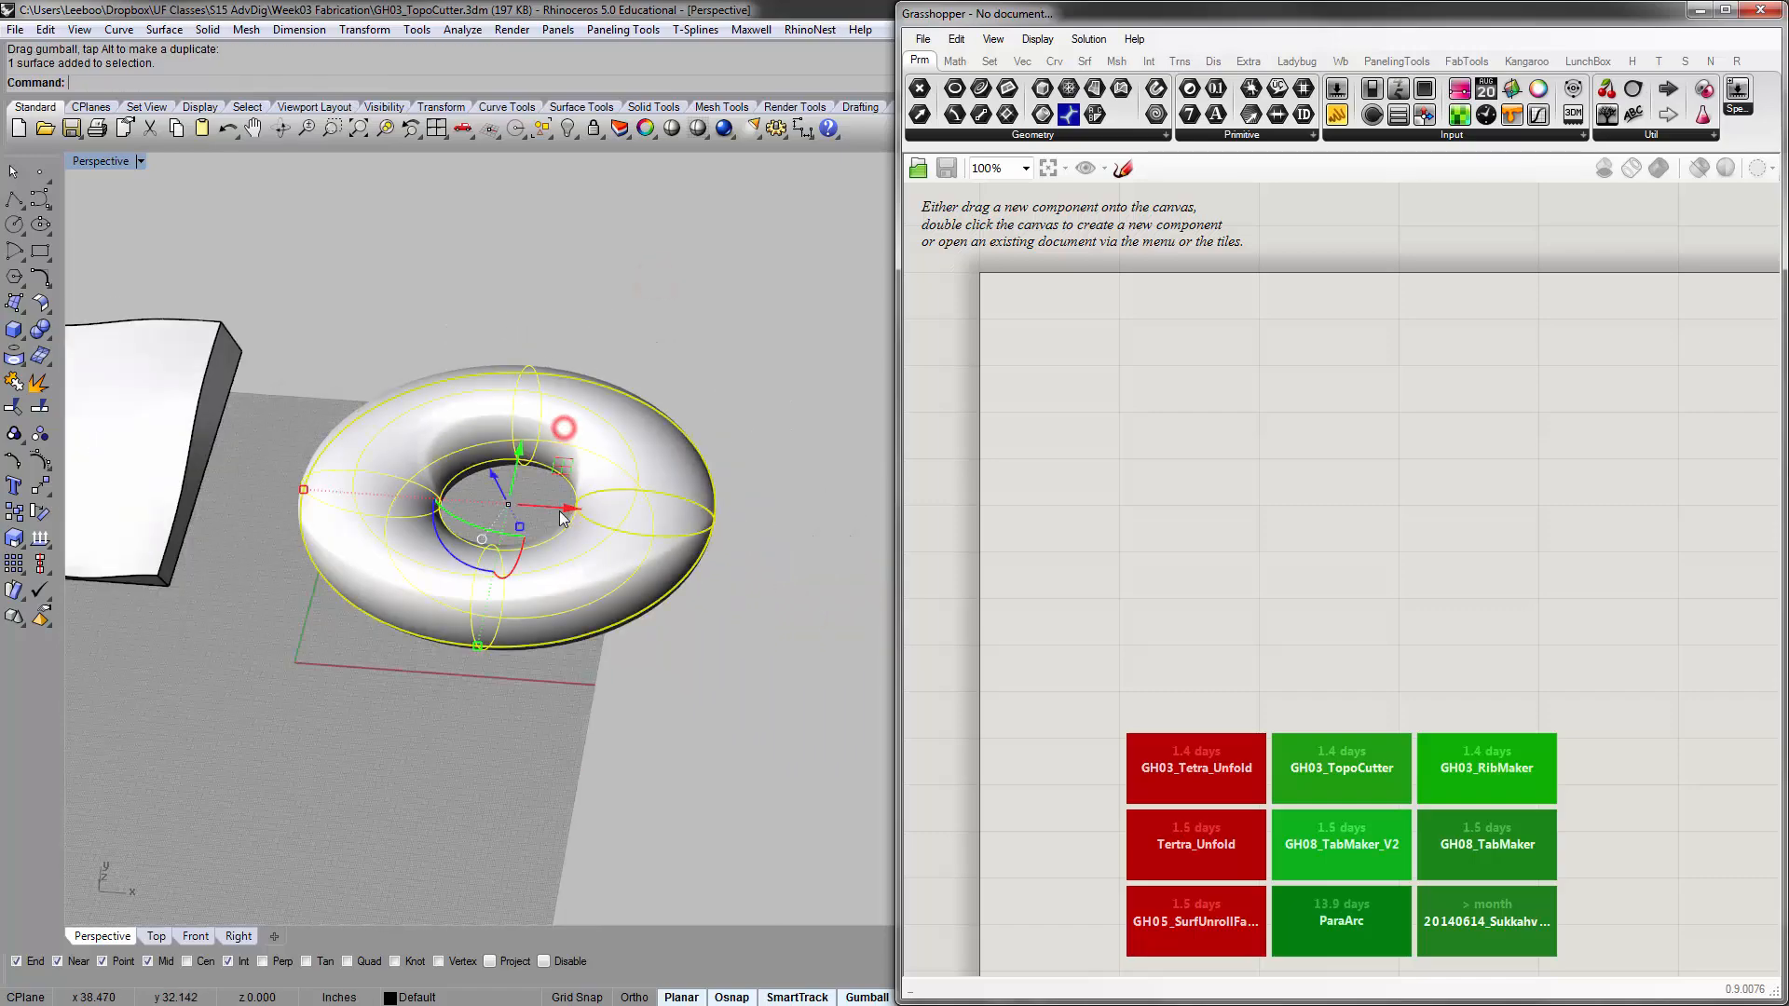
pyautogui.moveTo(560, 508); pyautogui.dragTo(627, 534)
pyautogui.moveTo(549, 650); pyautogui.dragTo(548, 666)
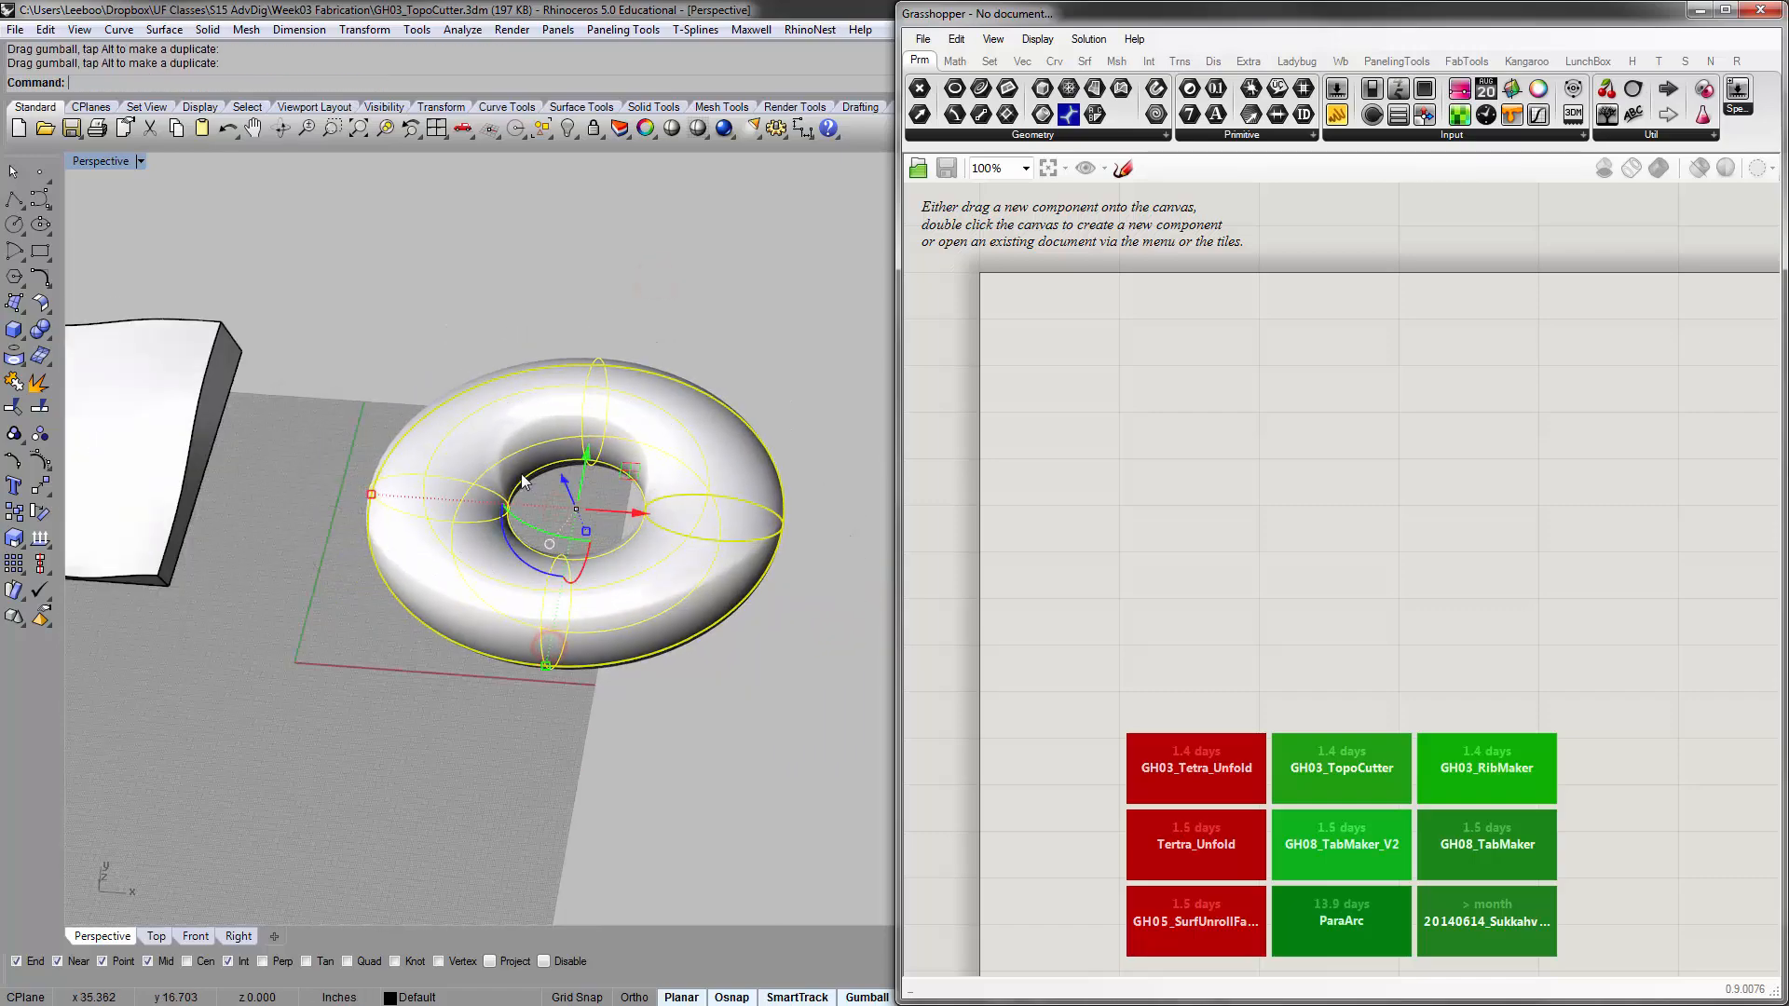
pyautogui.click(505, 305)
pyautogui.moveTo(583, 438); pyautogui.dragTo(517, 483, button='right')
pyautogui.scroll(6, 618, 521)
pyautogui.scroll(-6, 634, 498)
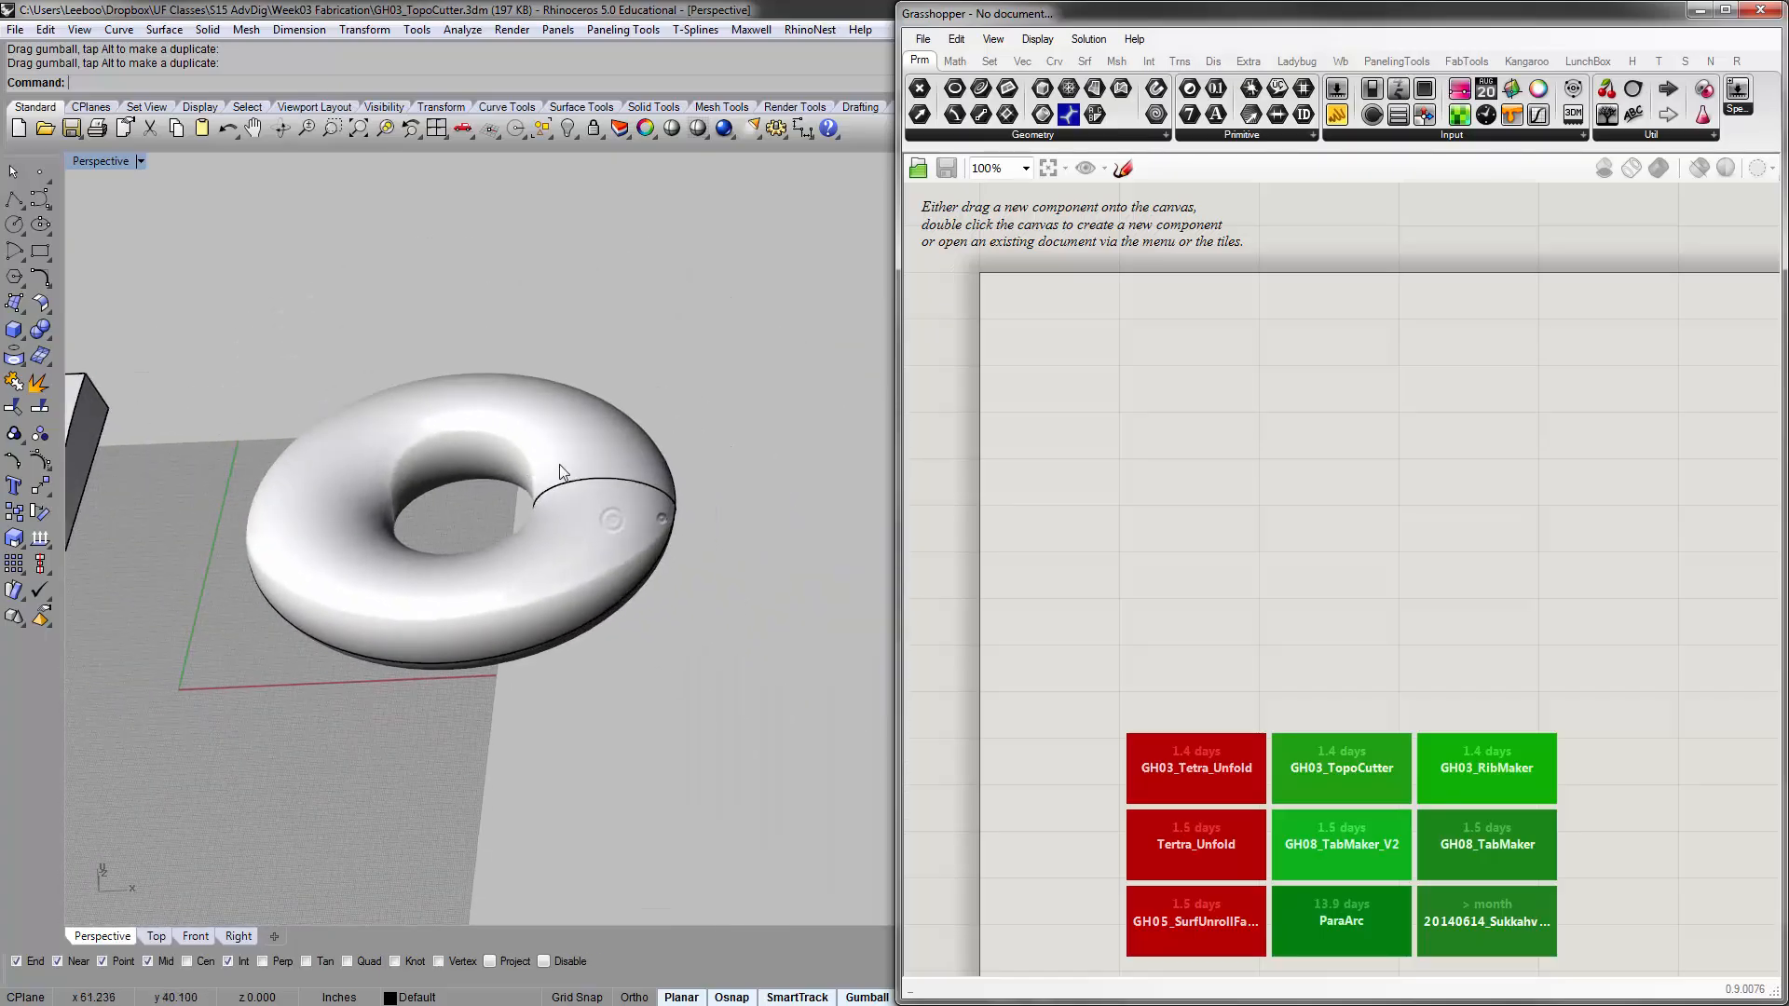
pyautogui.click(646, 512)
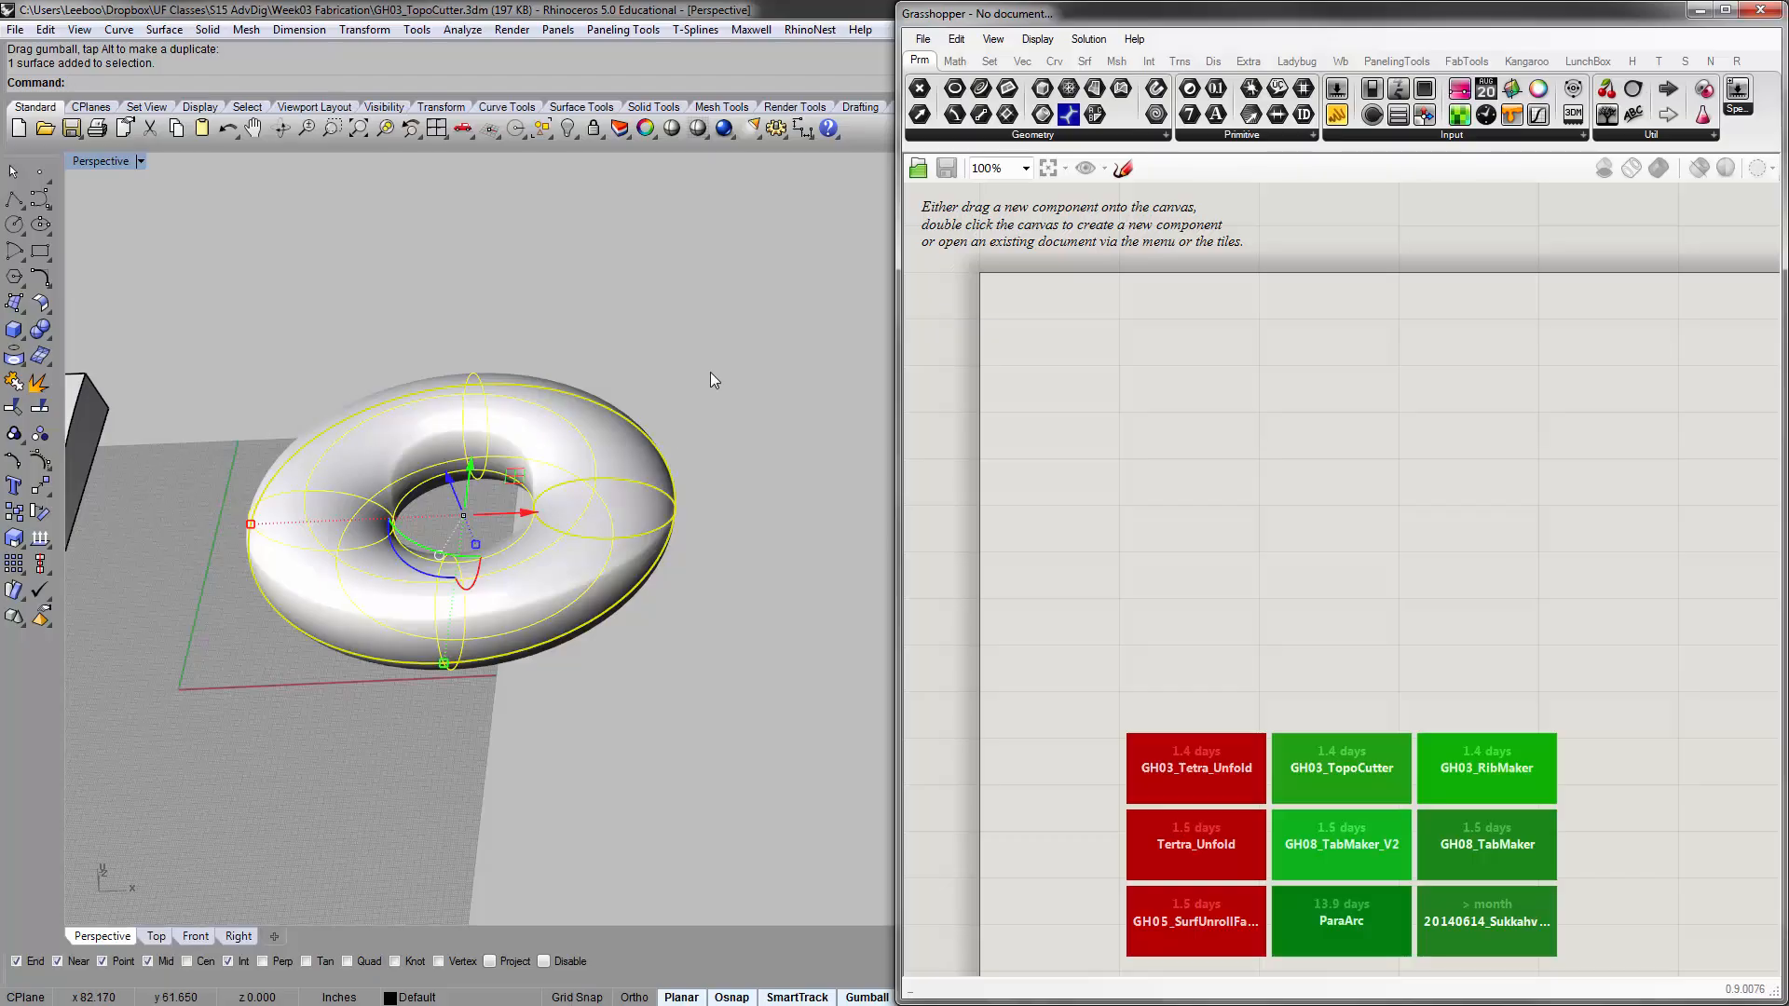
pyautogui.click(1068, 337)
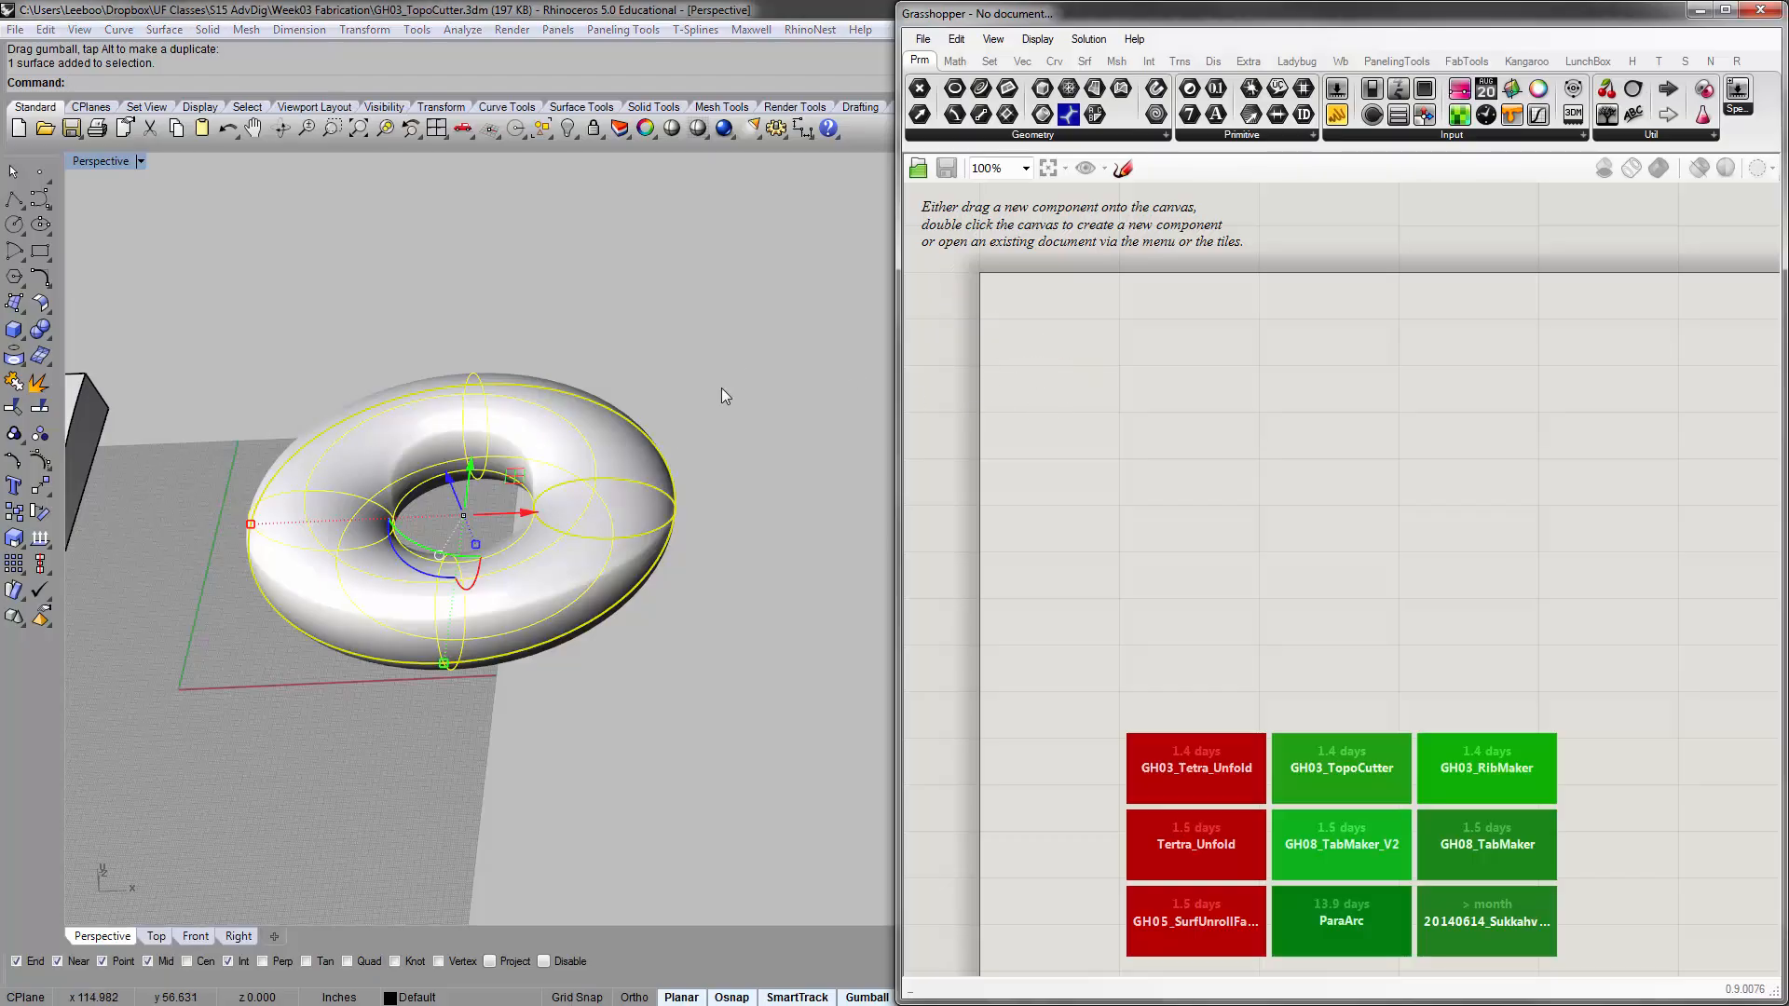
pyautogui.click(652, 391)
pyautogui.click(1154, 421)
pyautogui.moveTo(1064, 333); pyautogui.dragTo(1060, 343, button='right')
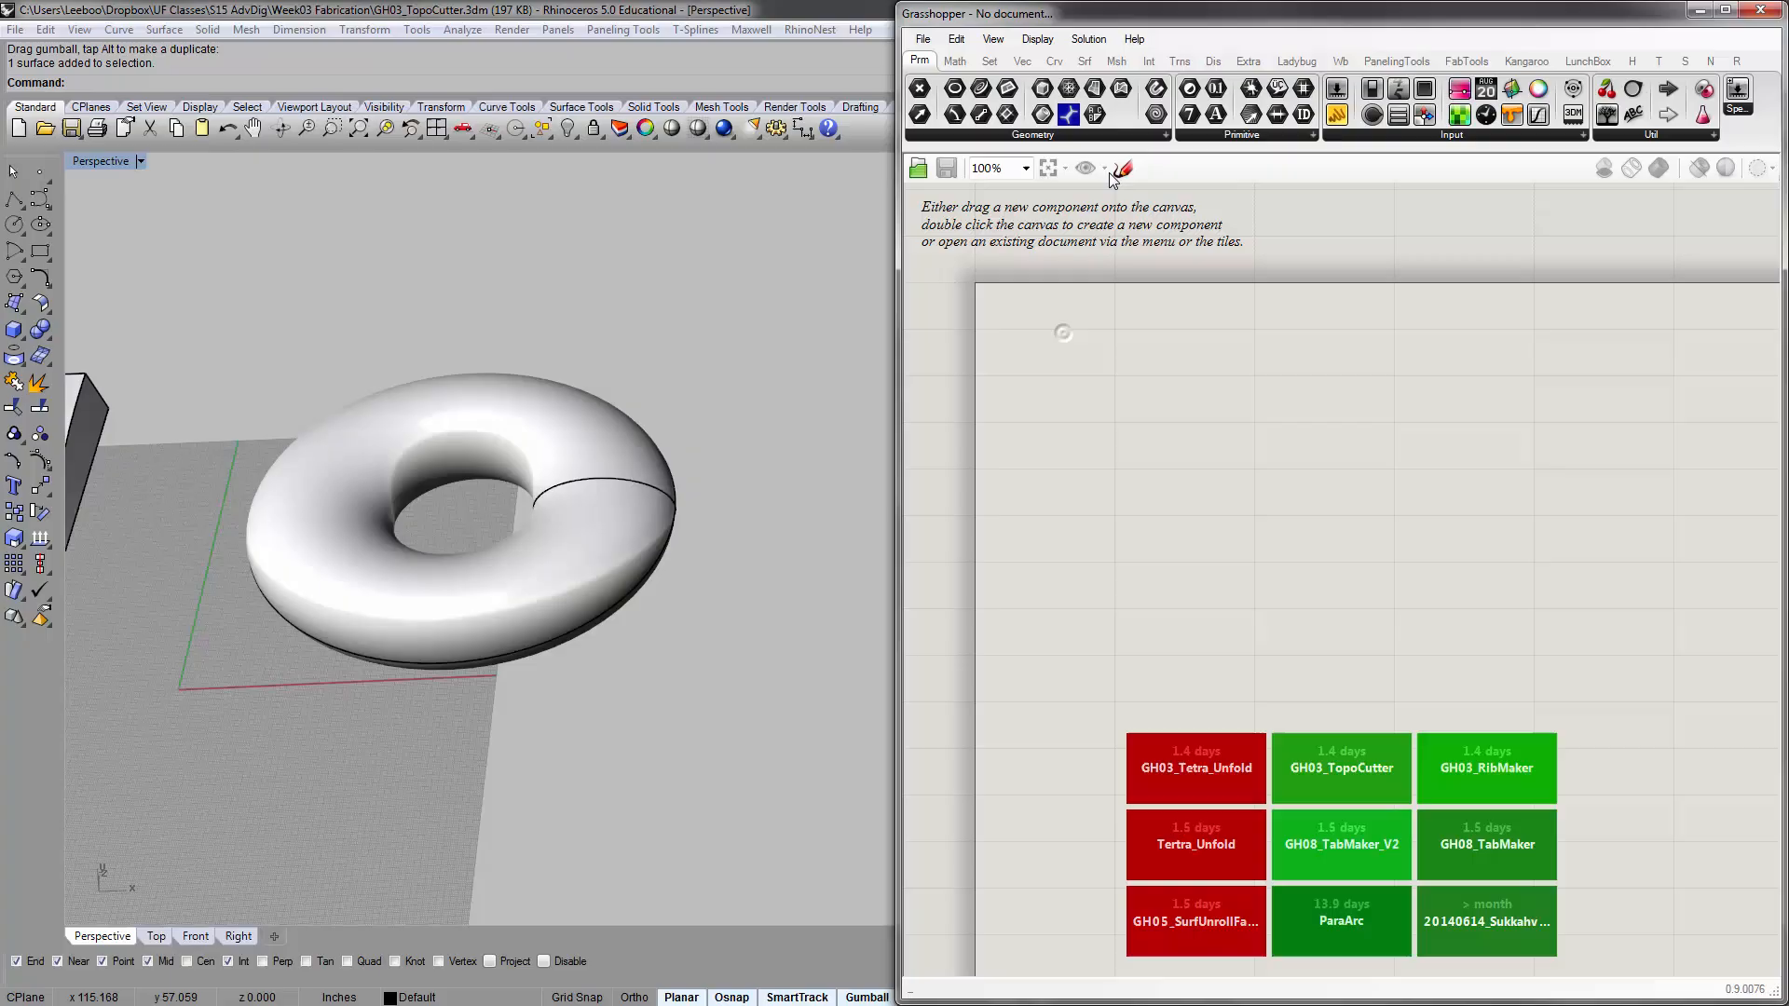
# Add a Brep parameter near the upper corner of the empty Grasshopper canvas
pyautogui.click(1142, 135)
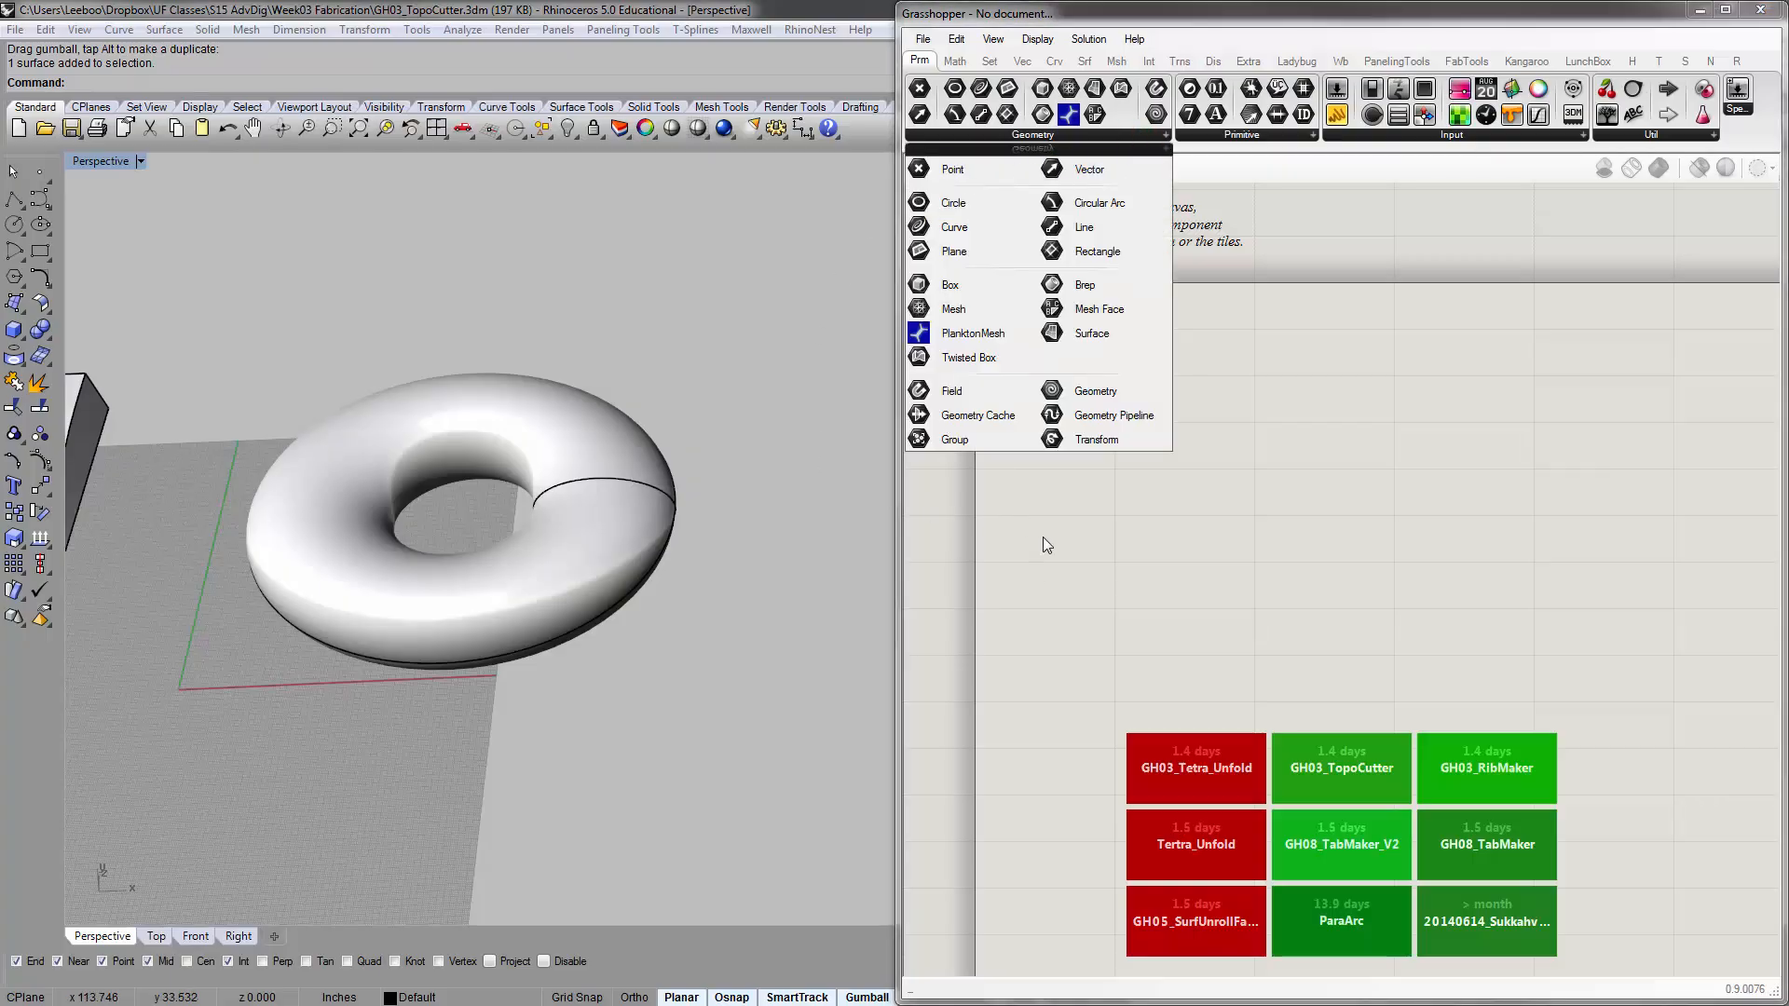
pyautogui.click(1097, 285)
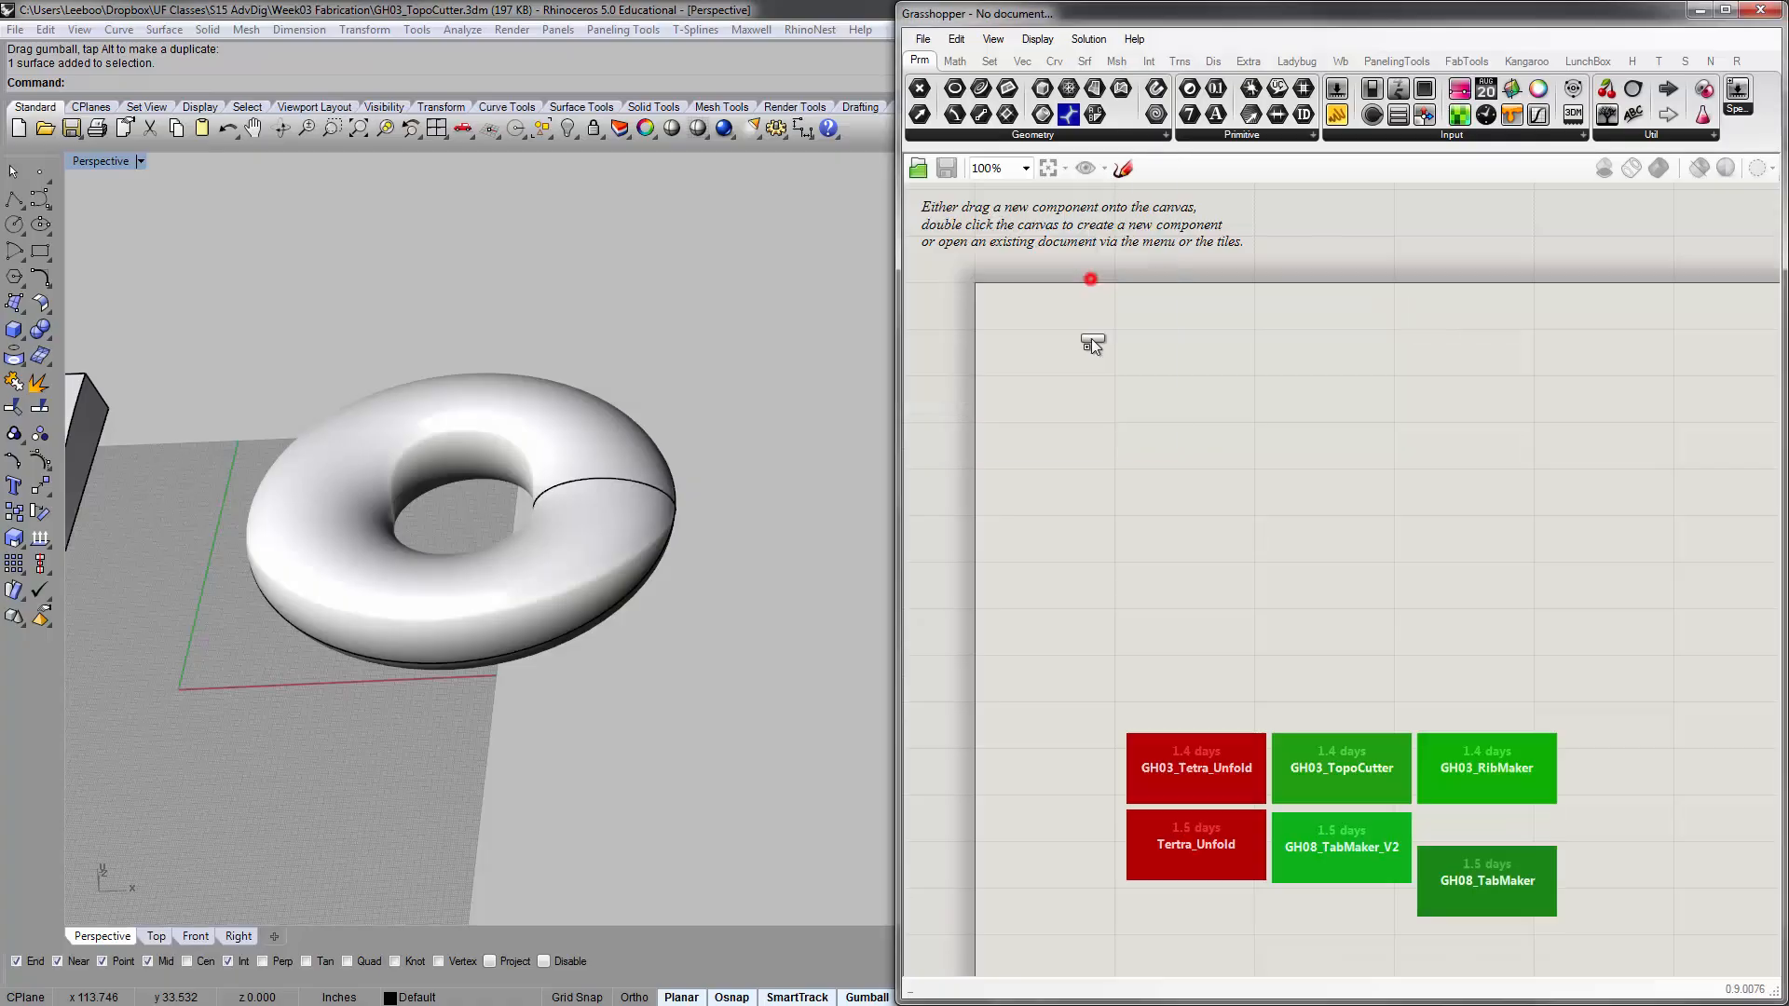
pyautogui.click(1016, 331)
pyautogui.moveTo(1134, 370)
pyautogui.mouseDown(button='right')
pyautogui.moveTo(1055, 386)
pyautogui.moveTo(1127, 343)
pyautogui.mouseUp(button='right')
pyautogui.scroll(2, 1109, 327)
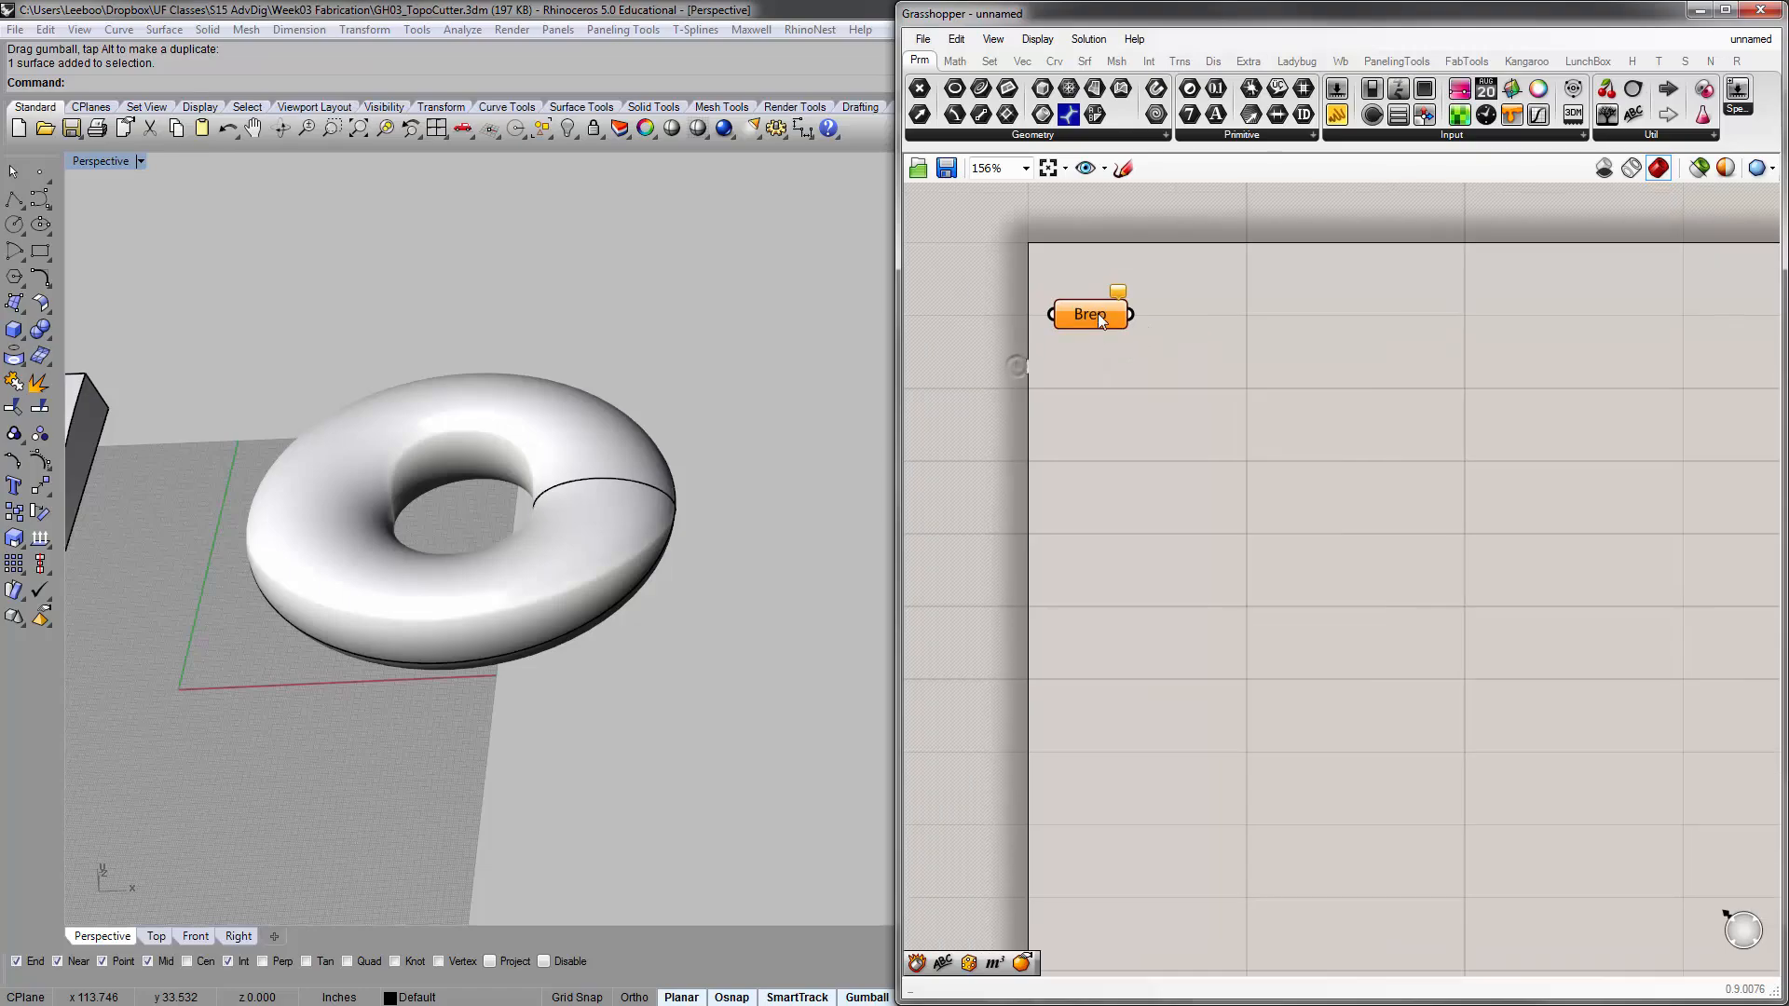
# Set the torus in the Rhino viewport as the single Brep referenced by the Brep parameter
pyautogui.click(1133, 305)
pyautogui.rightClick(1135, 307)
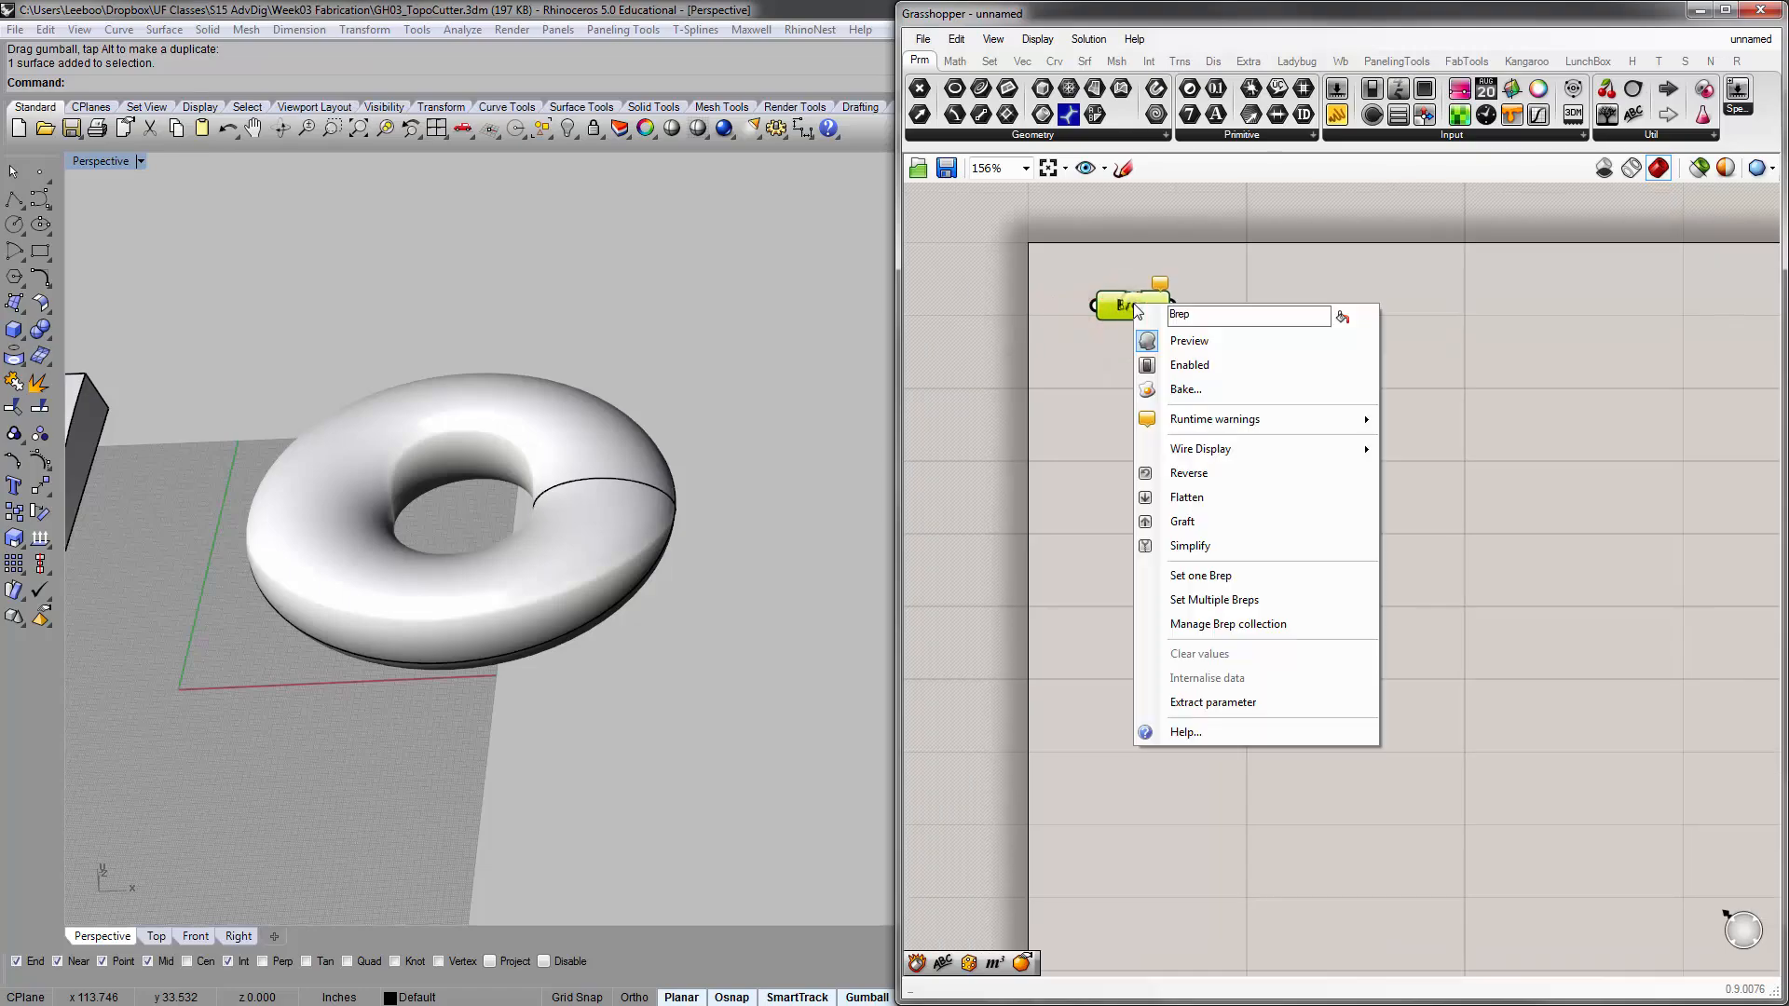
pyautogui.click(1173, 578)
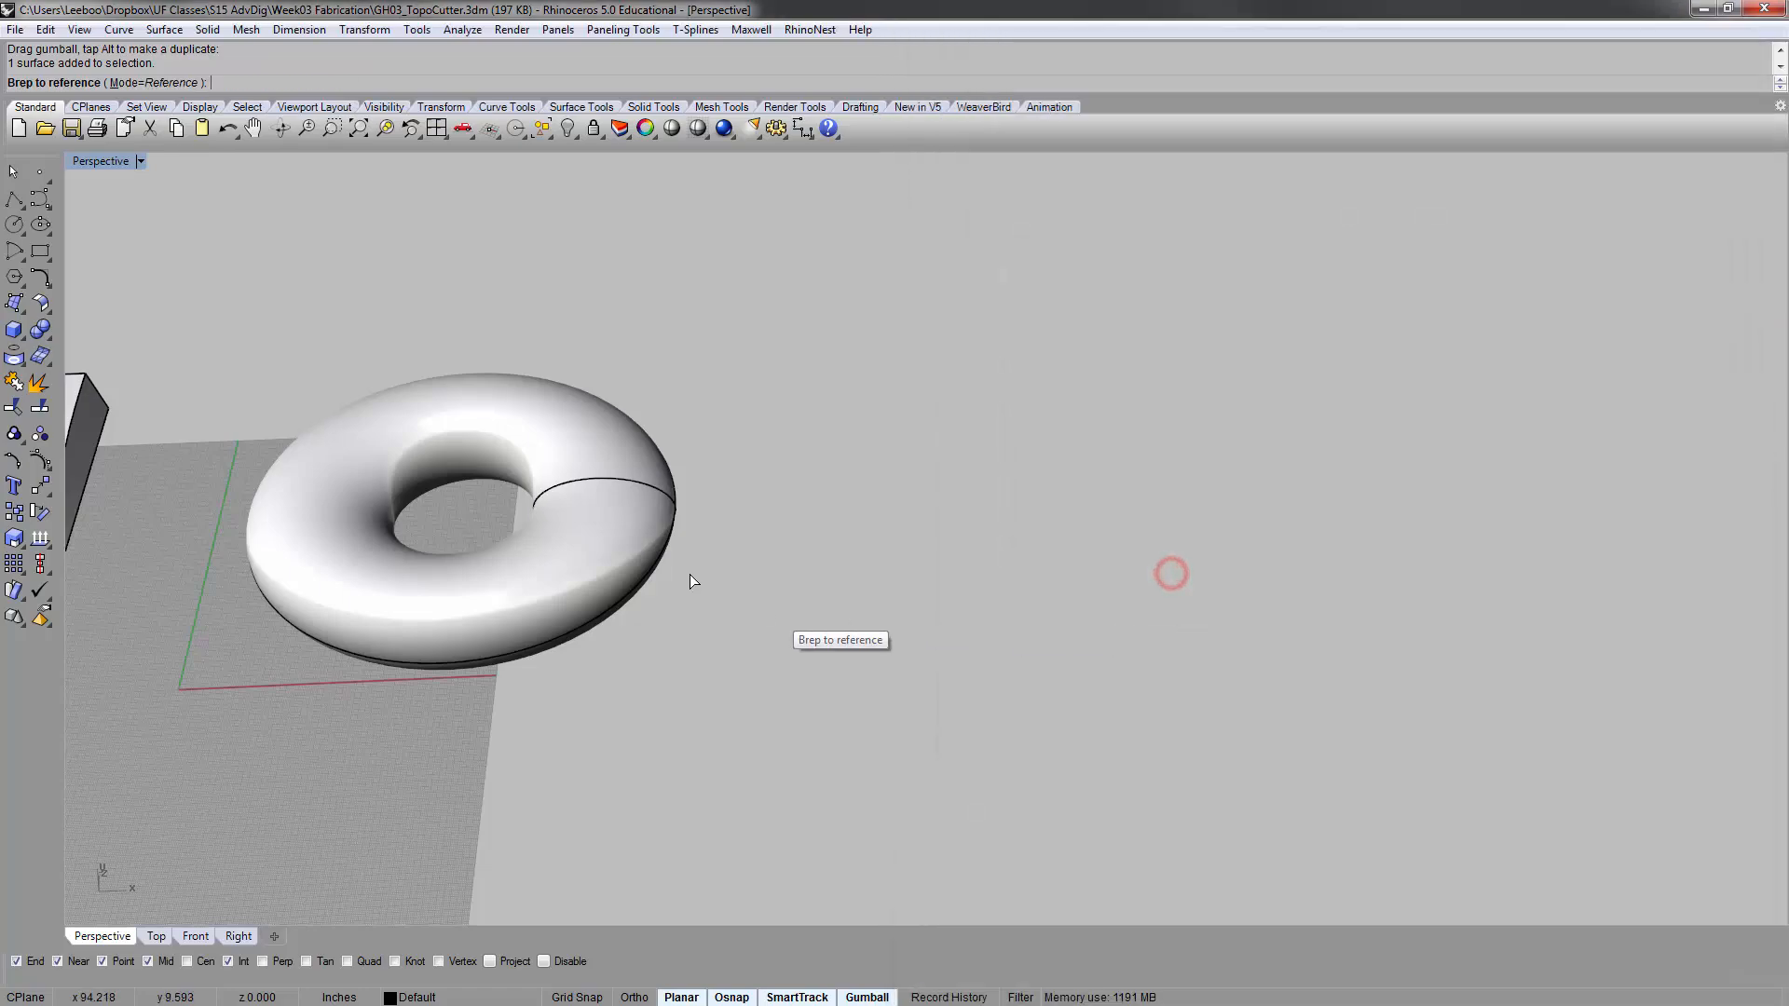
pyautogui.click(483, 421)
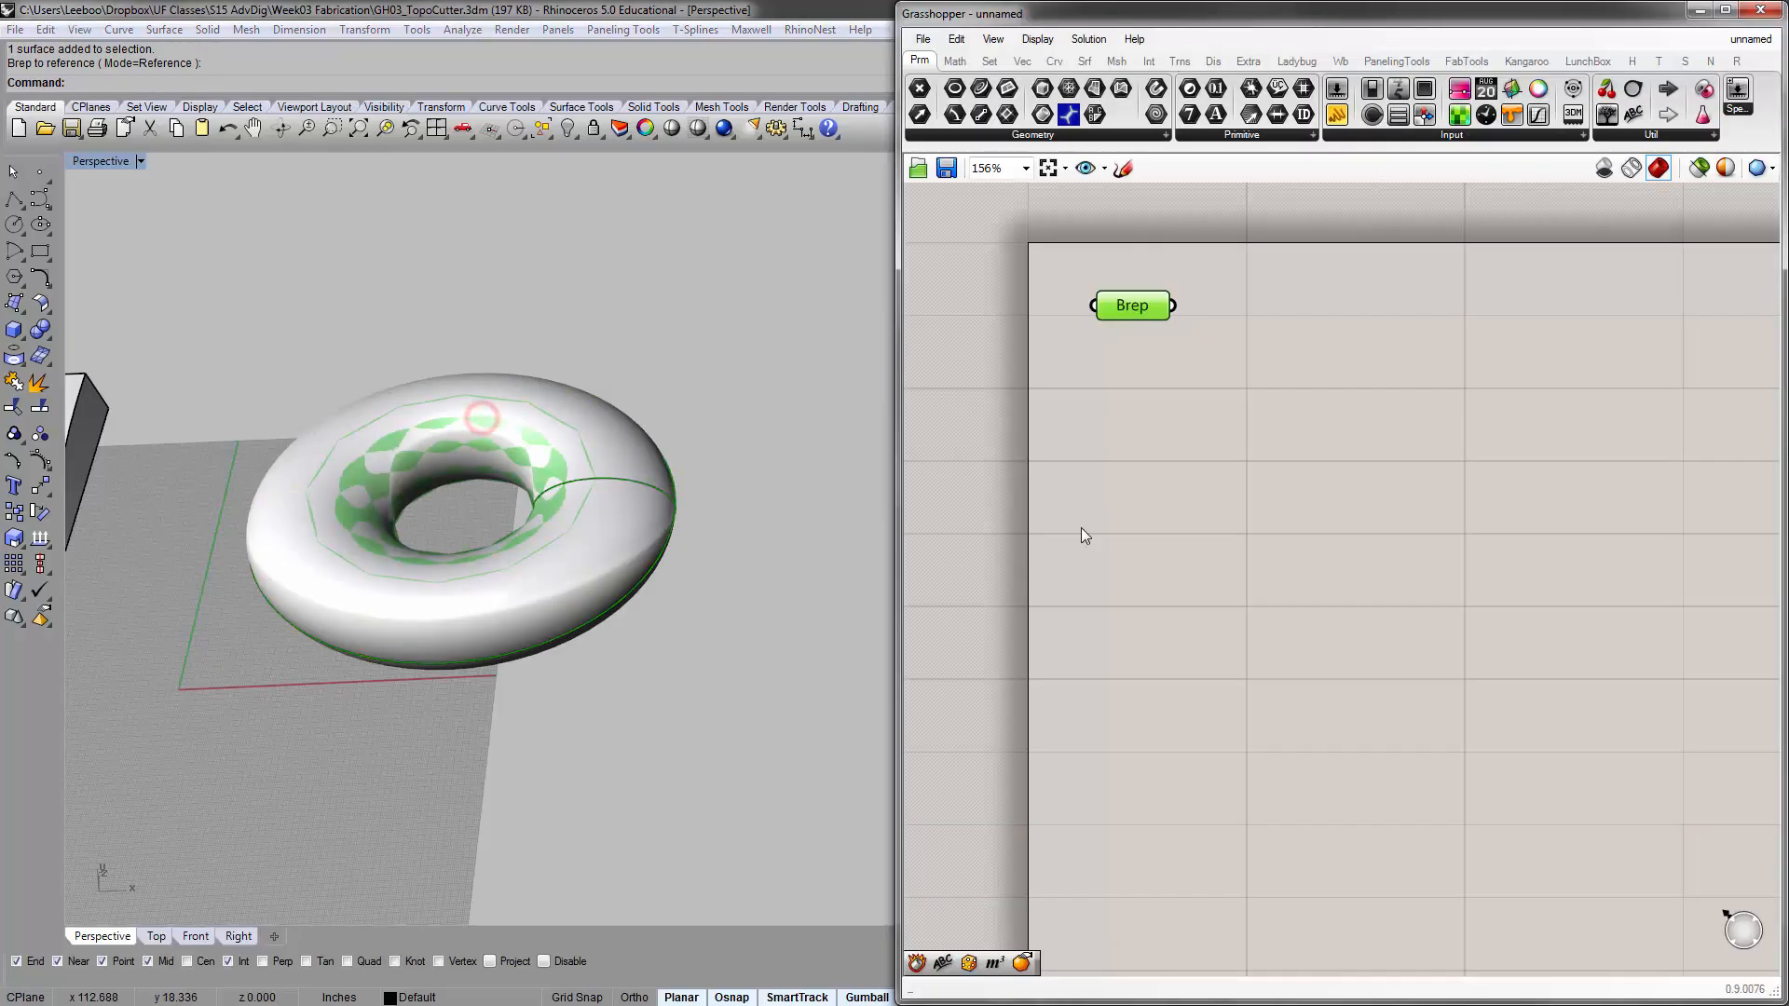
pyautogui.click(1100, 523)
# Hide the original torus in Rhino, leaving only its Grasshopper preview
pyautogui.moveTo(622, 453)
pyautogui.mouseDown(button='right')
pyautogui.moveTo(589, 473)
pyautogui.moveTo(609, 428)
pyautogui.mouseUp(button='right')
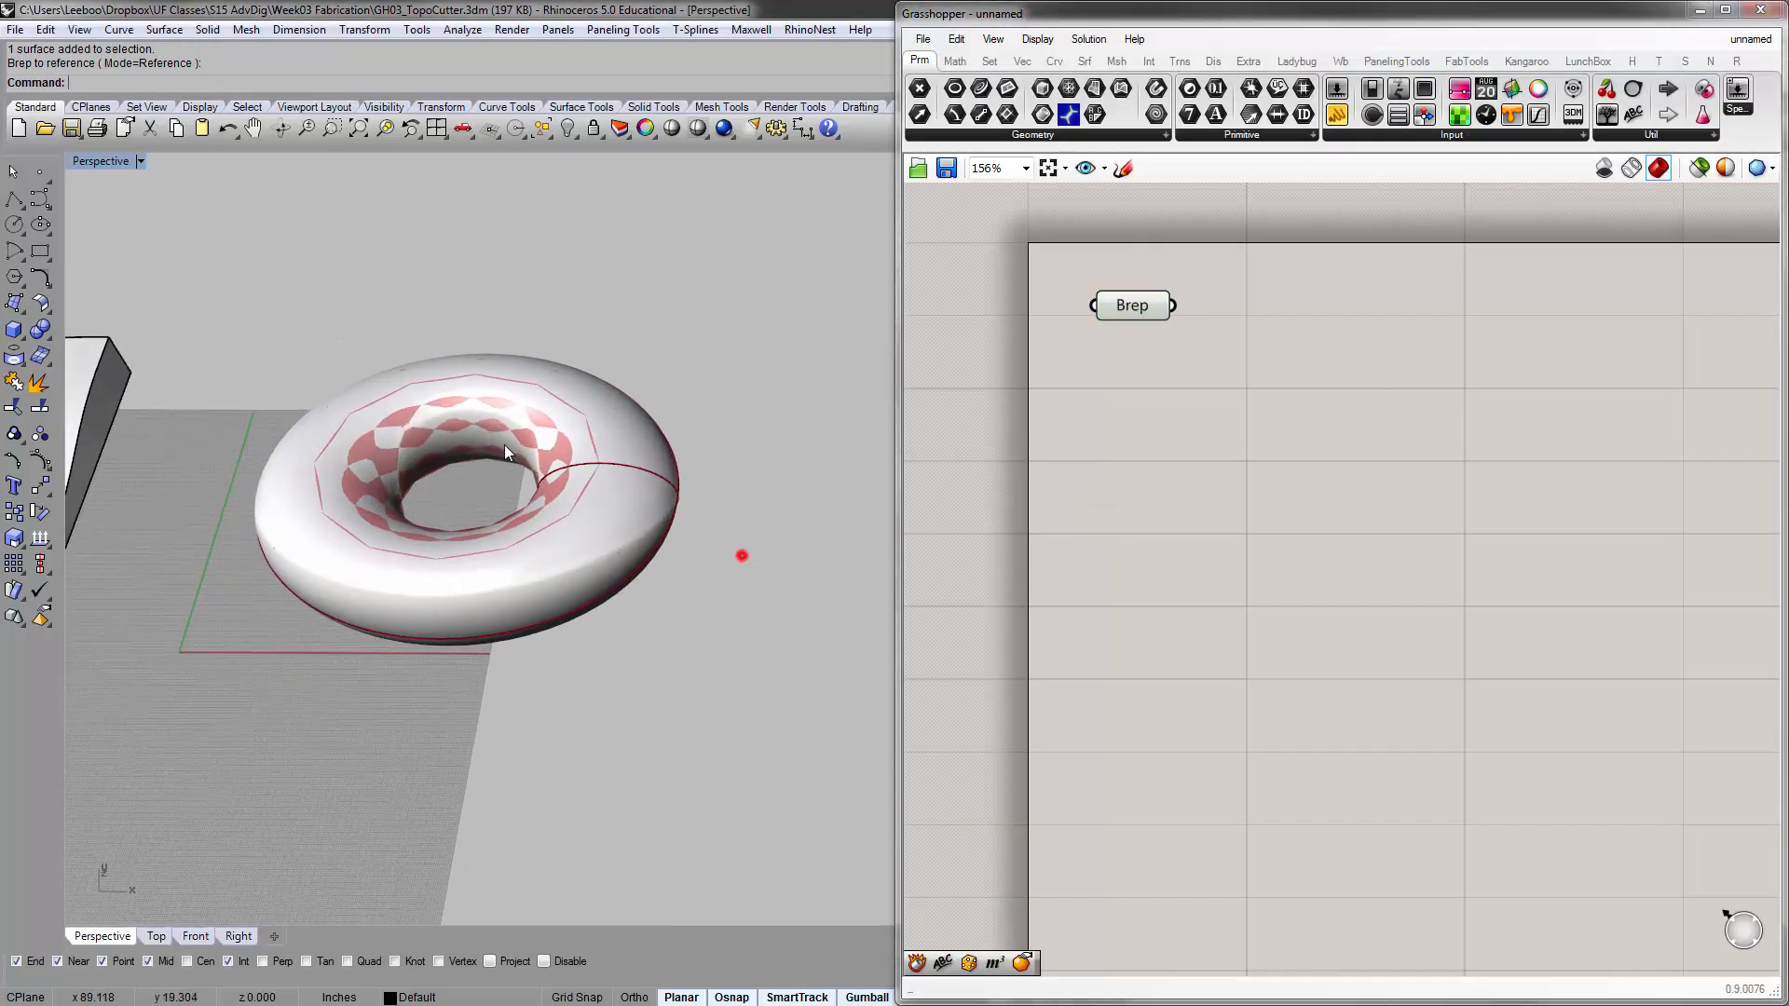
pyautogui.moveTo(743, 555); pyautogui.dragTo(592, 468)
pyautogui.click(771, 292)
pyautogui.moveTo(719, 291); pyautogui.dragTo(657, 421)
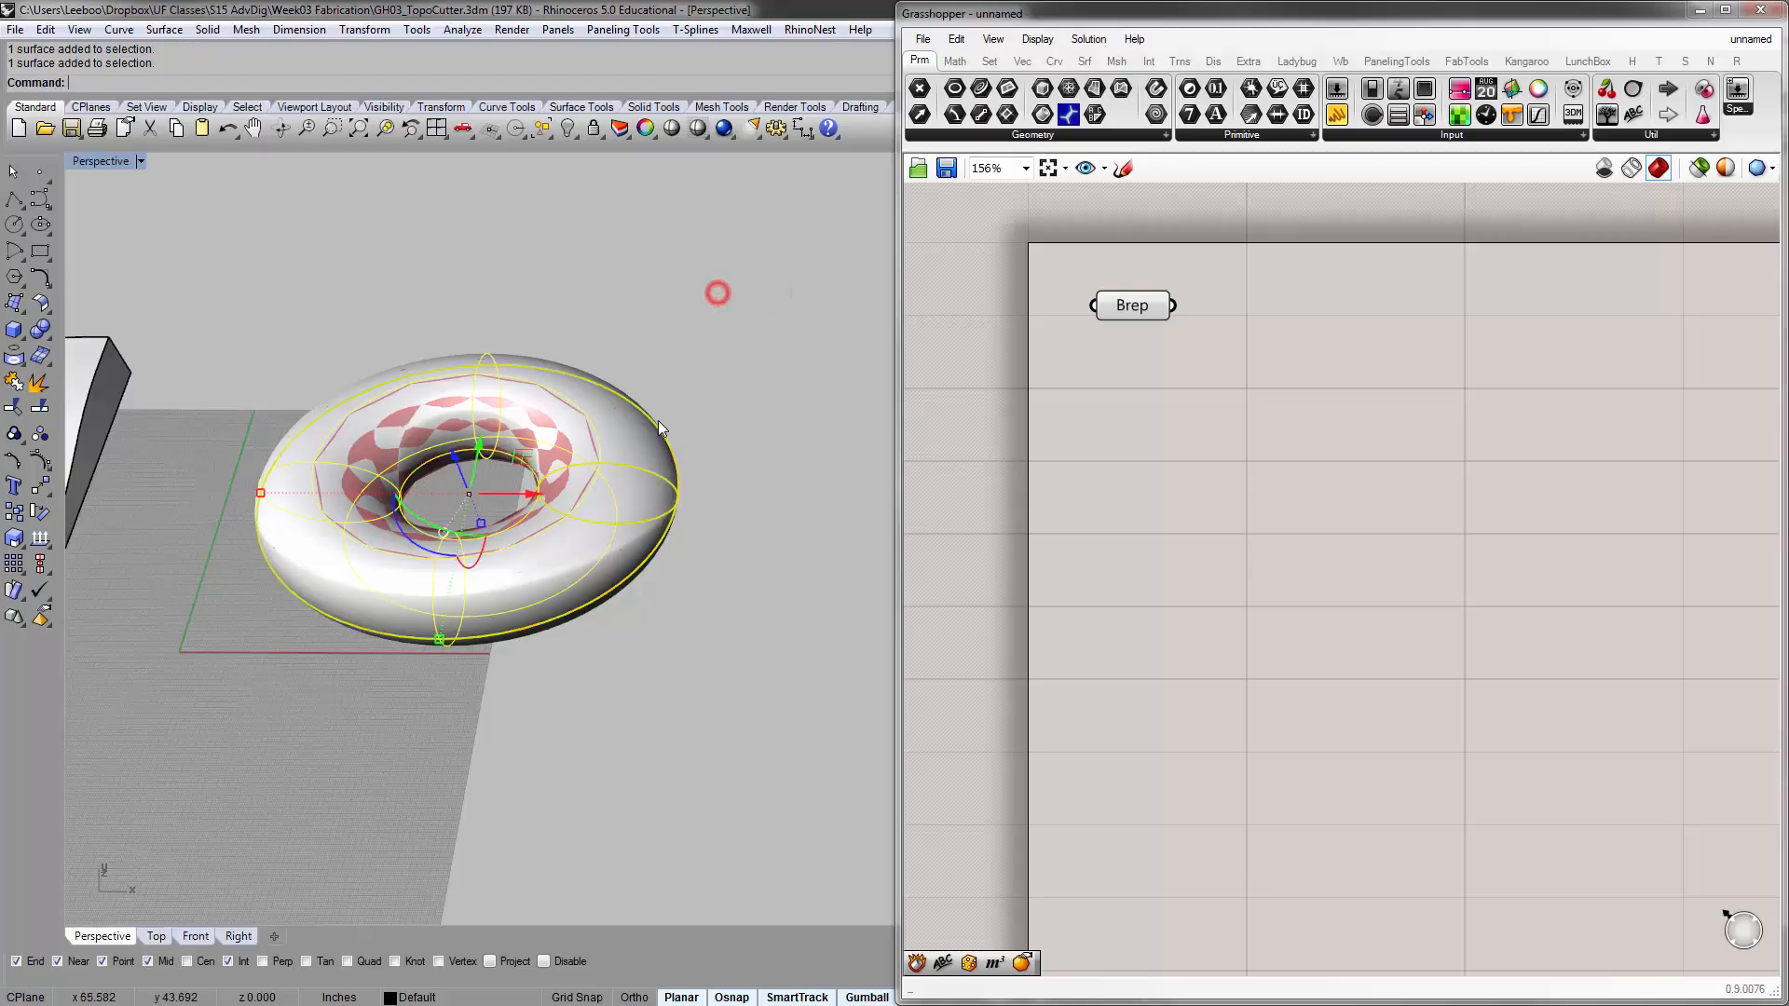
pyautogui.write('Hide')
pyautogui.press('Return')
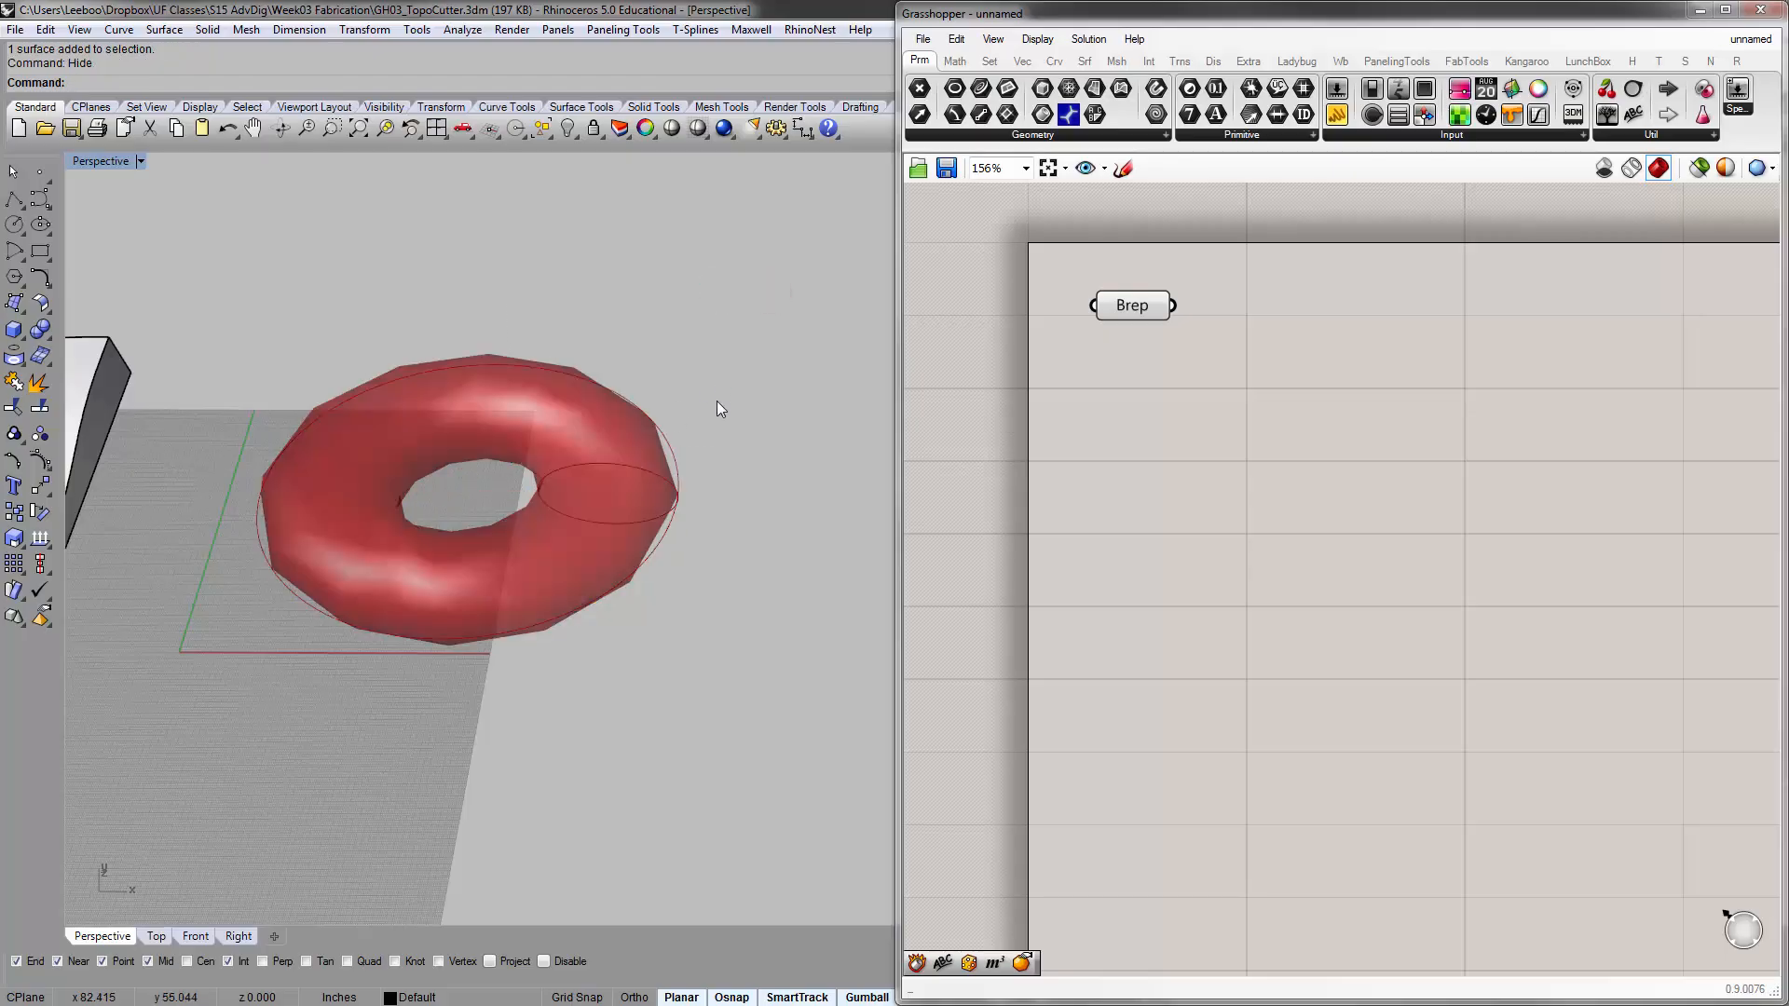
# Examine the torus preview from several angles with the Brep parameter selected and deselected
pyautogui.moveTo(685, 470); pyautogui.dragTo(669, 433, button='right')
pyautogui.moveTo(1132, 309); pyautogui.dragTo(1102, 302)
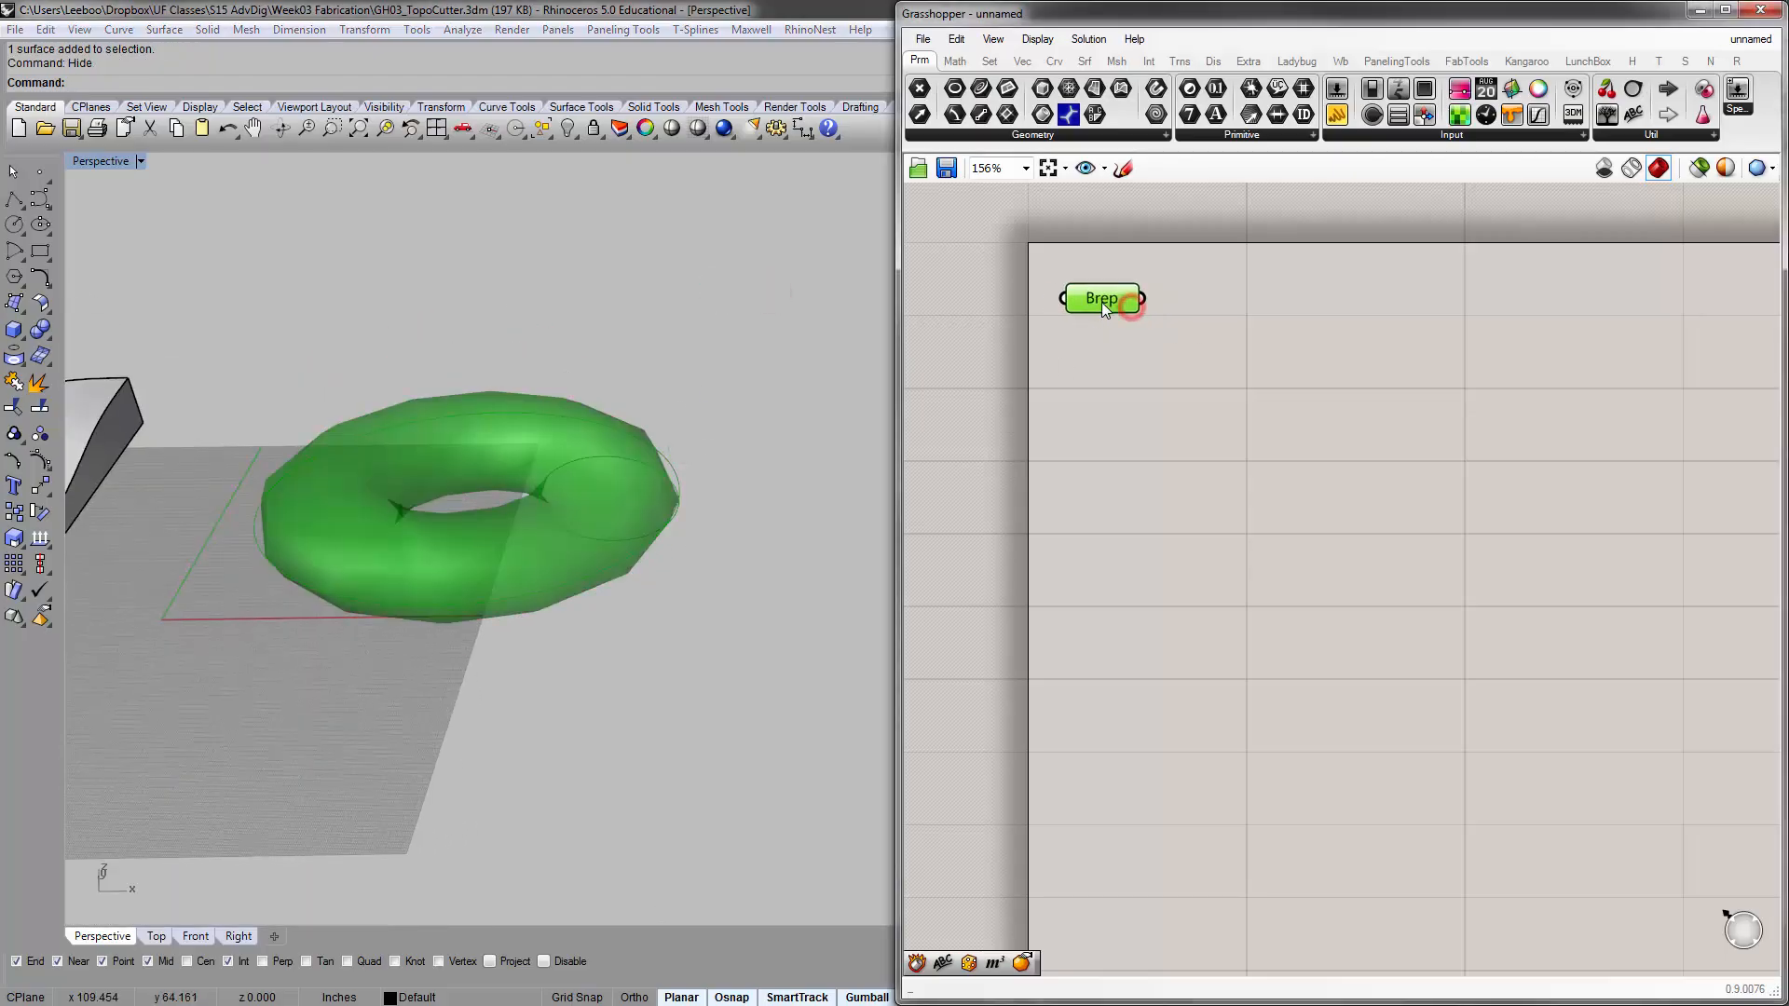
pyautogui.moveTo(592, 413); pyautogui.dragTo(613, 474, button='right')
pyautogui.scroll(4, 533, 453)
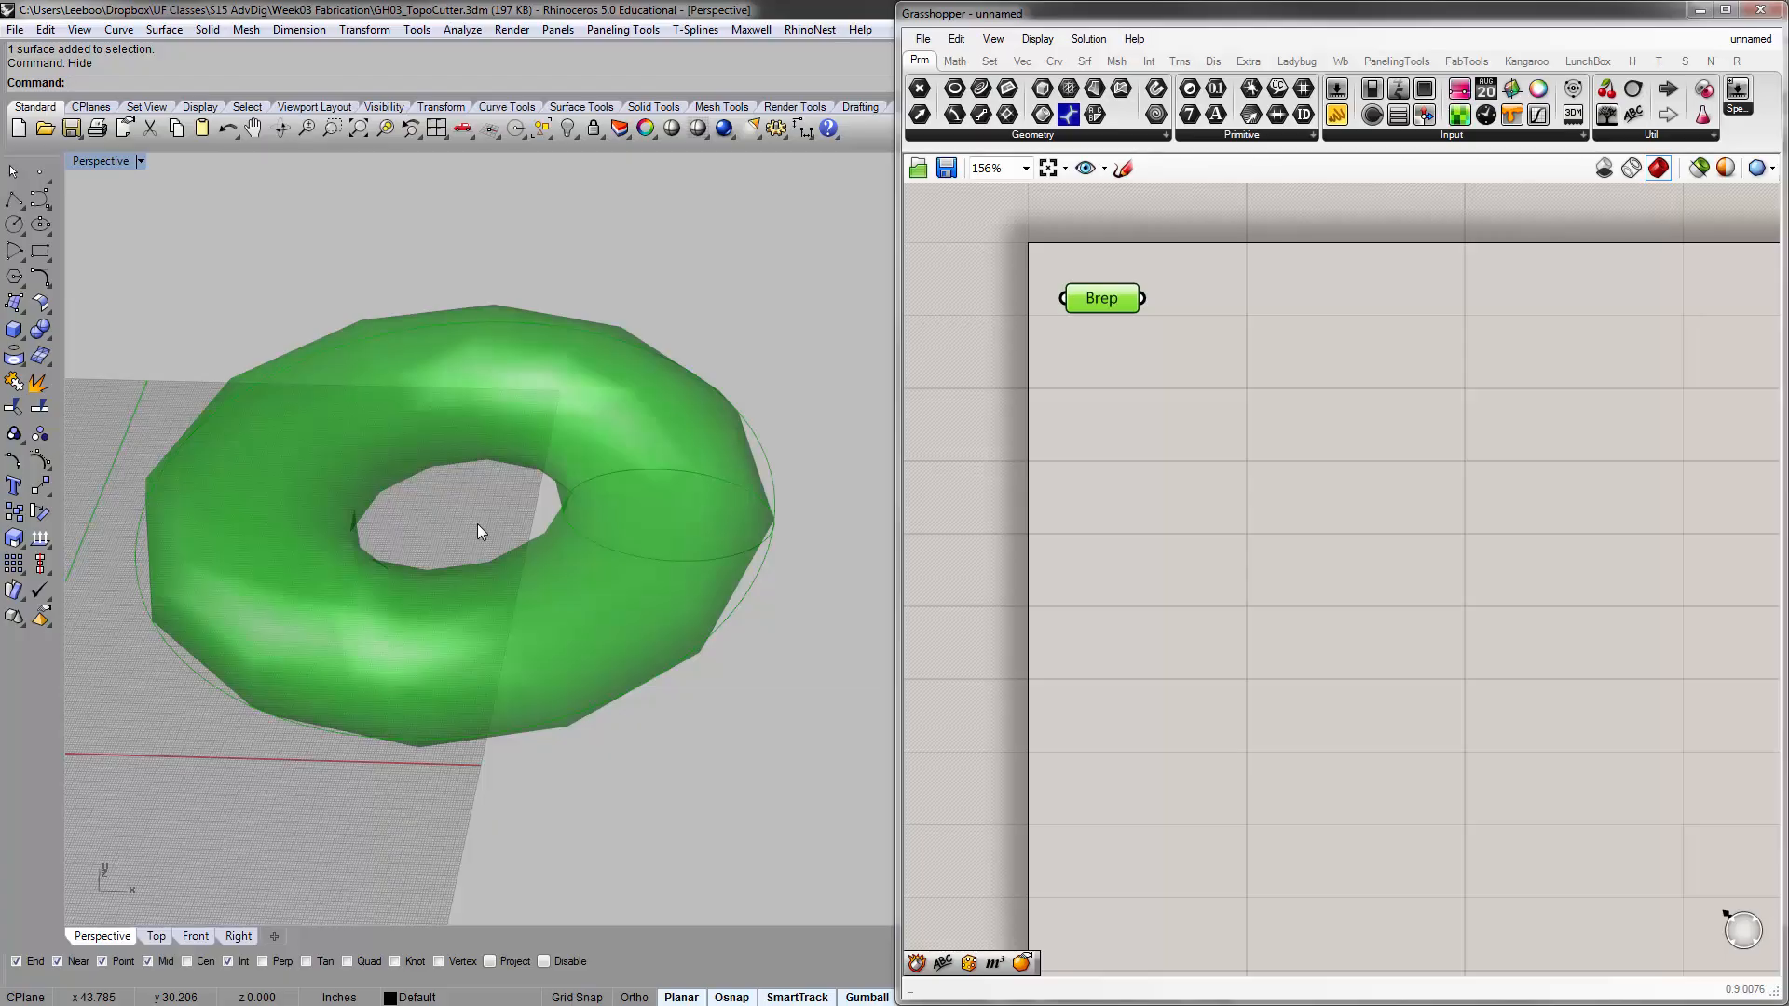
pyautogui.moveTo(252, 515)
pyautogui.mouseDown(button='right')
pyautogui.moveTo(264, 429)
pyautogui.moveTo(283, 518)
pyautogui.mouseUp(button='right')
pyautogui.keyDown('shift'); pyautogui.moveTo(444, 461); pyautogui.dragTo(496, 413, button='right'); pyautogui.keyUp('shift')
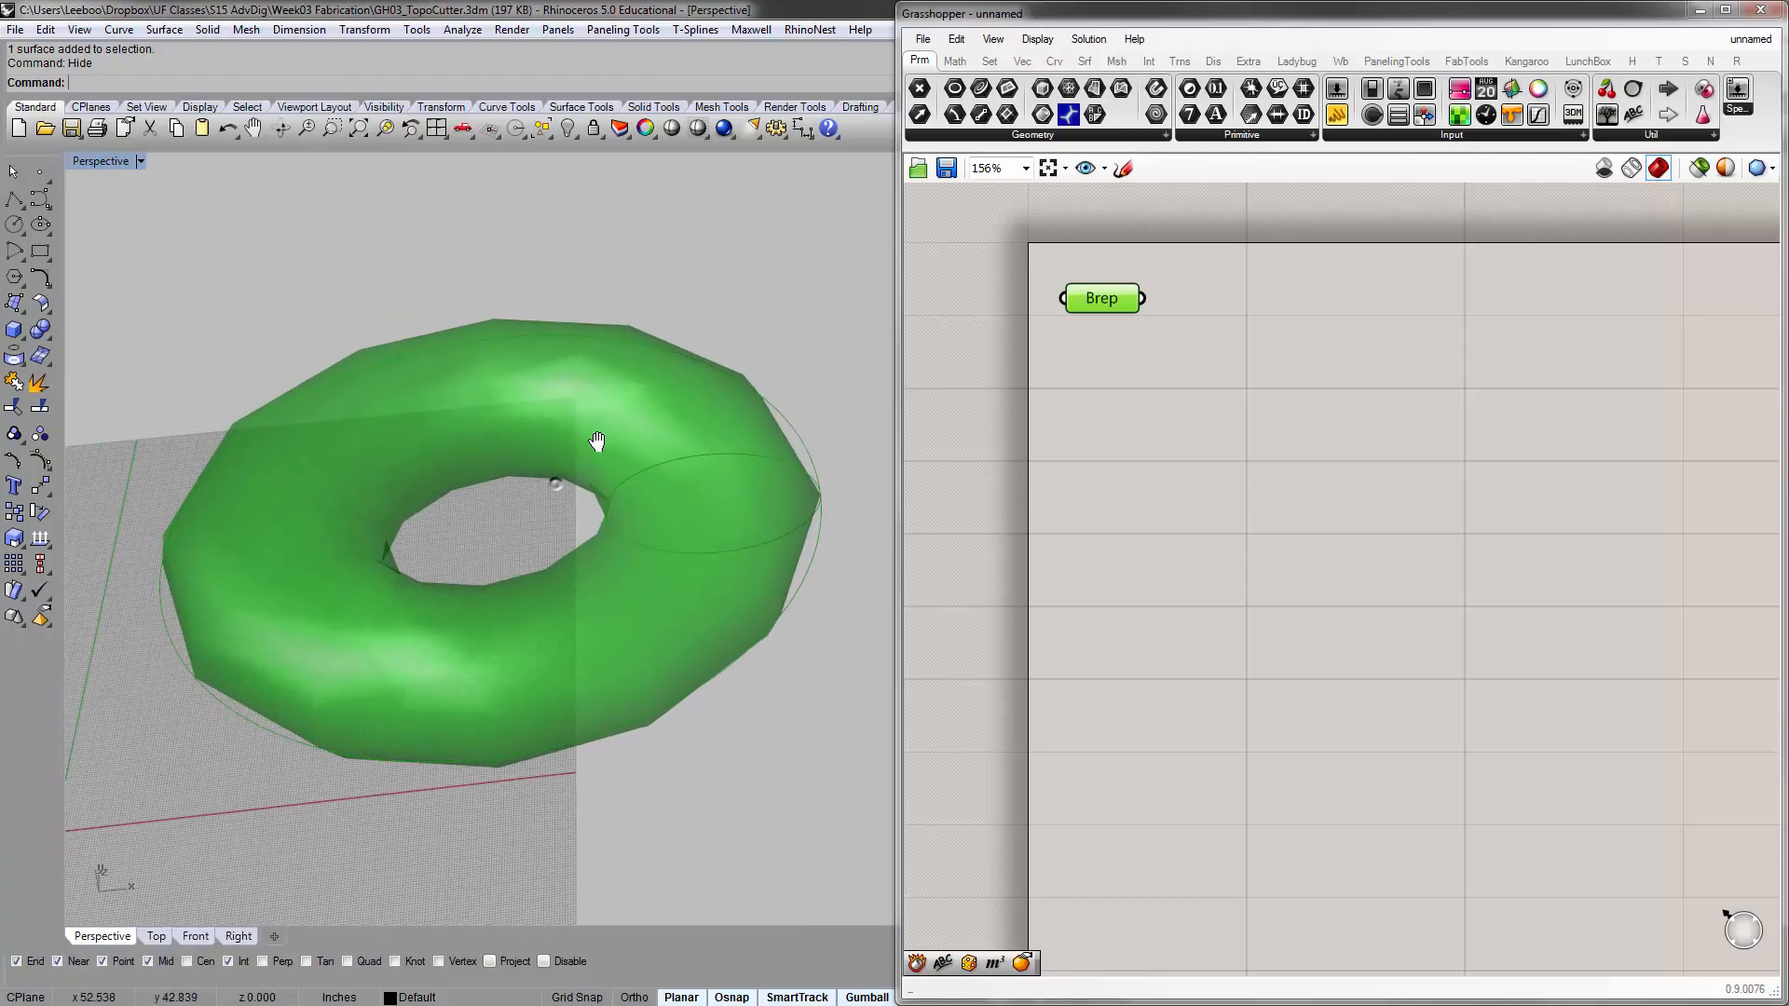
pyautogui.moveTo(1426, 377); pyautogui.dragTo(1427, 398, button='right')
pyautogui.click(1428, 399)
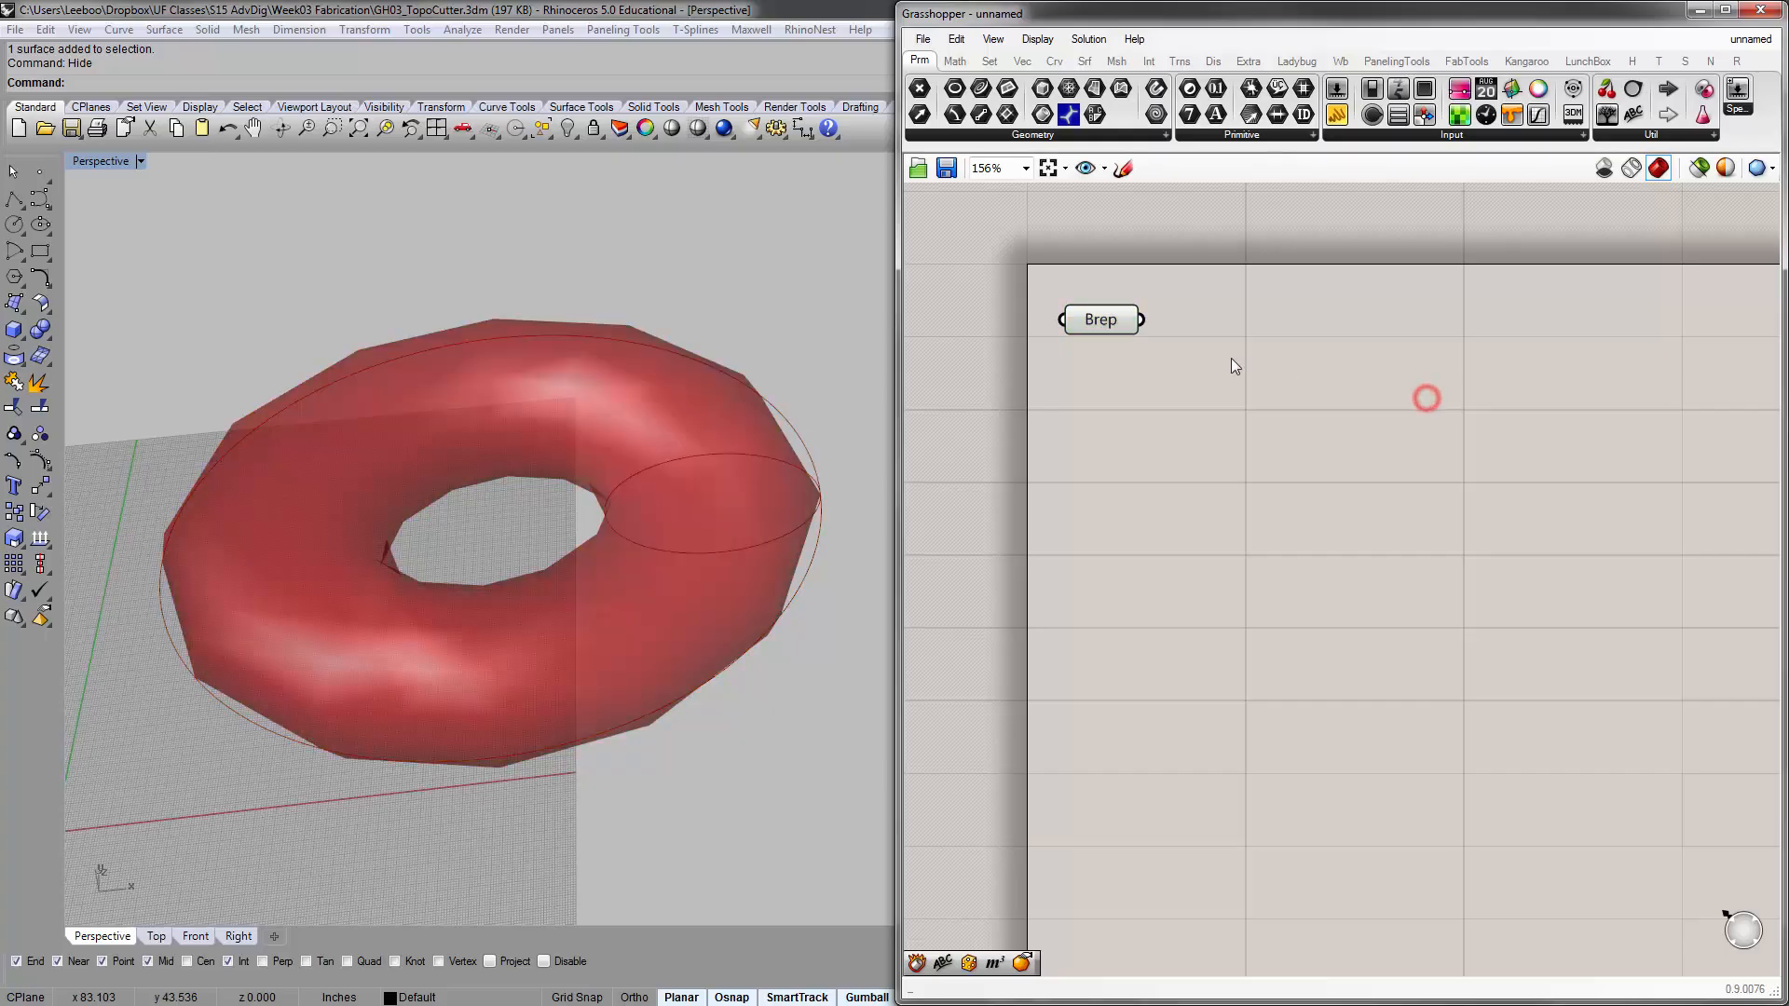
pyautogui.moveTo(1115, 321); pyautogui.dragTo(1115, 331)
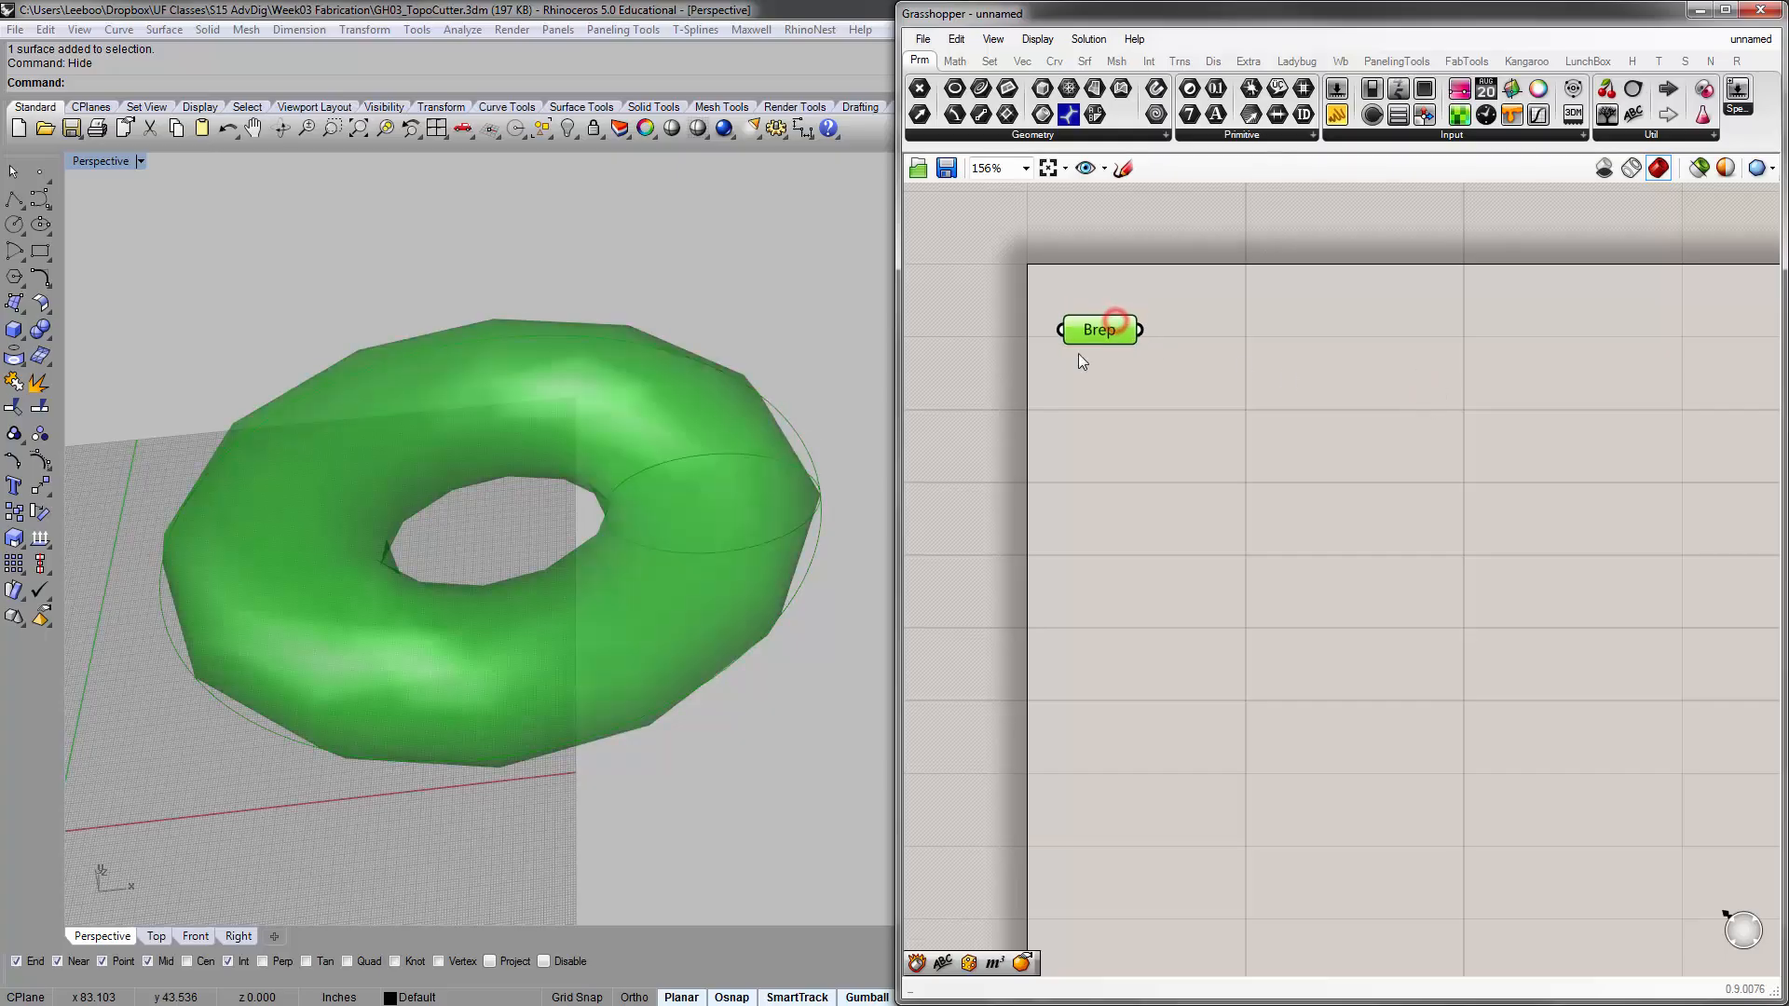
pyautogui.click(1463, 589)
pyautogui.click(626, 274)
pyautogui.moveTo(662, 490)
pyautogui.mouseDown(button='right')
pyautogui.moveTo(695, 496)
pyautogui.moveTo(652, 508)
pyautogui.mouseUp(button='right')
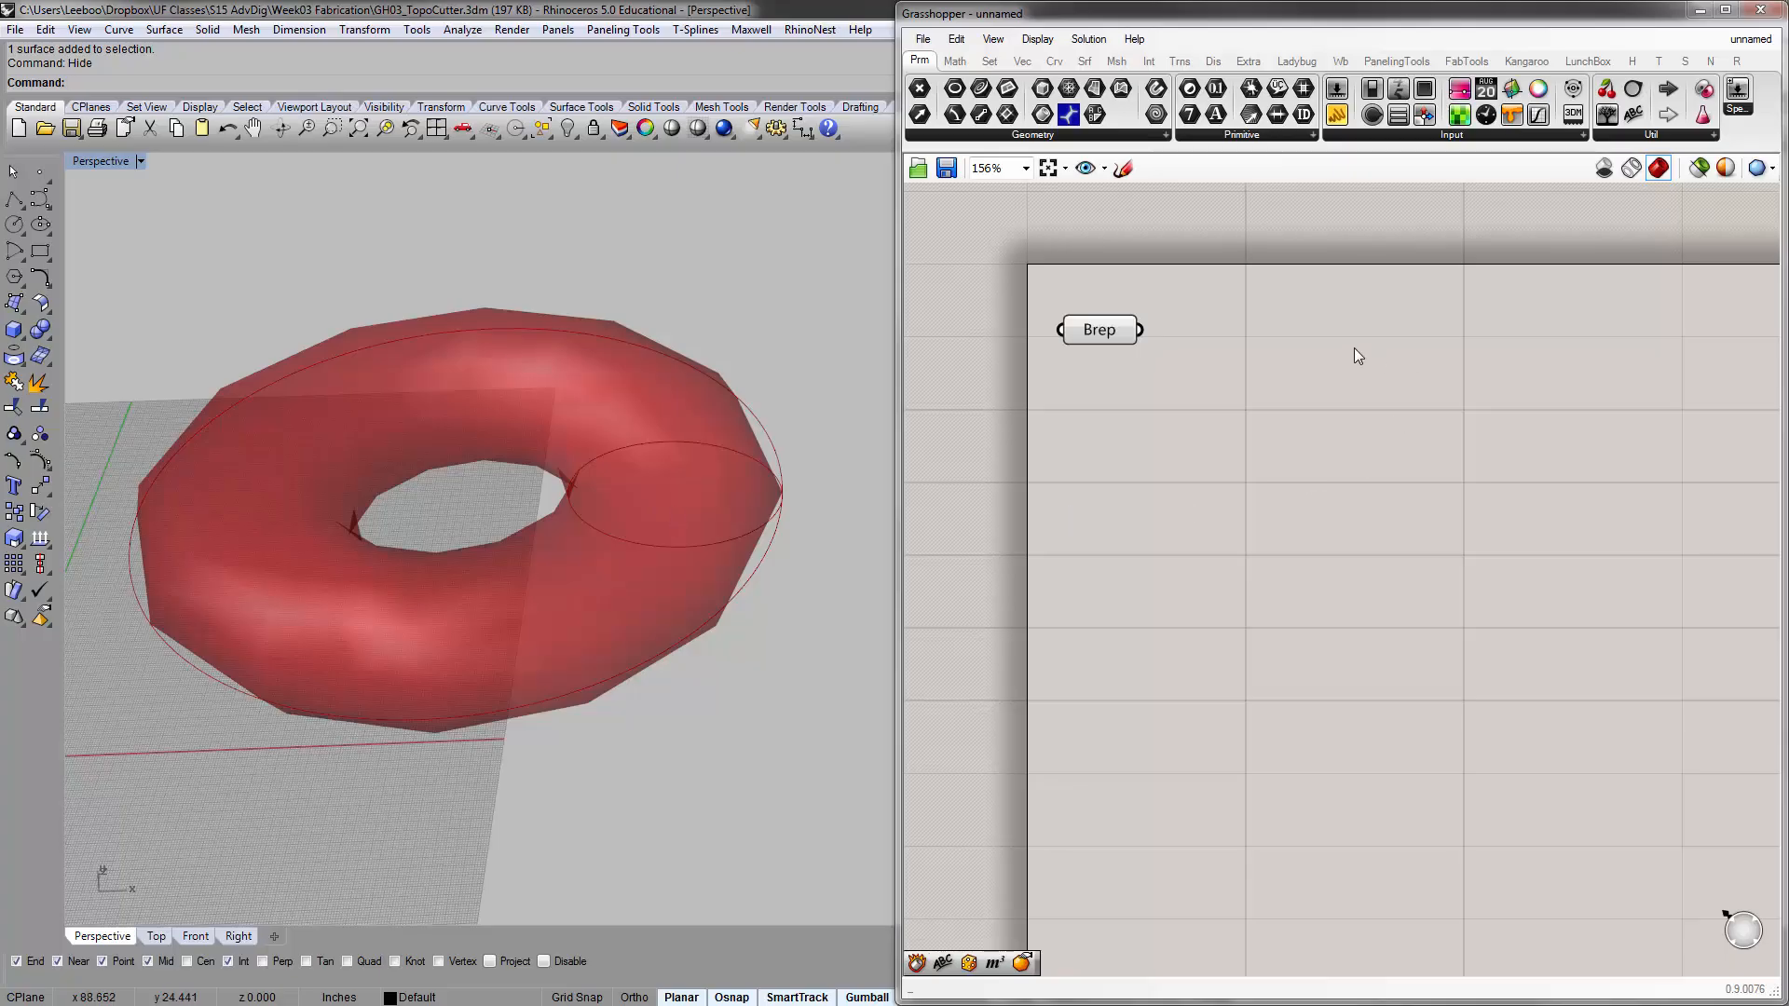
# Add a Bounding Box component to the canvas and place it beside the Brep parameter
pyautogui.doubleClick(1258, 390)
pyautogui.click(1235, 421)
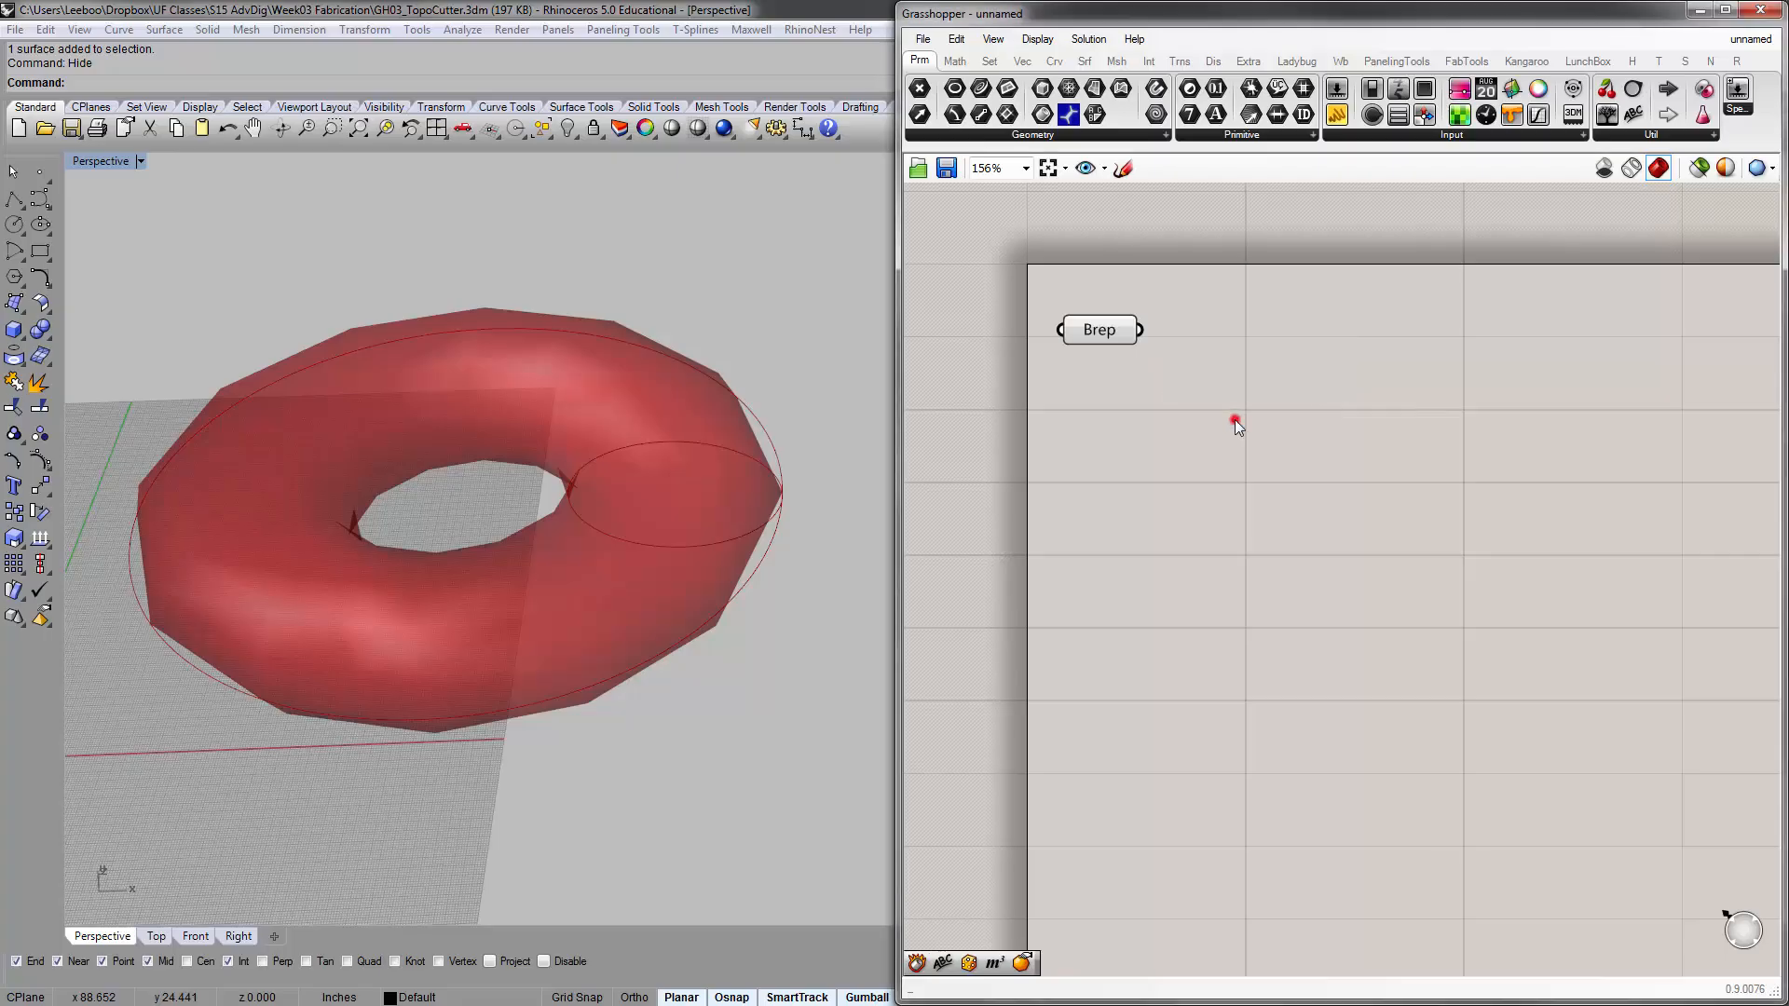
pyautogui.doubleClick(1258, 386)
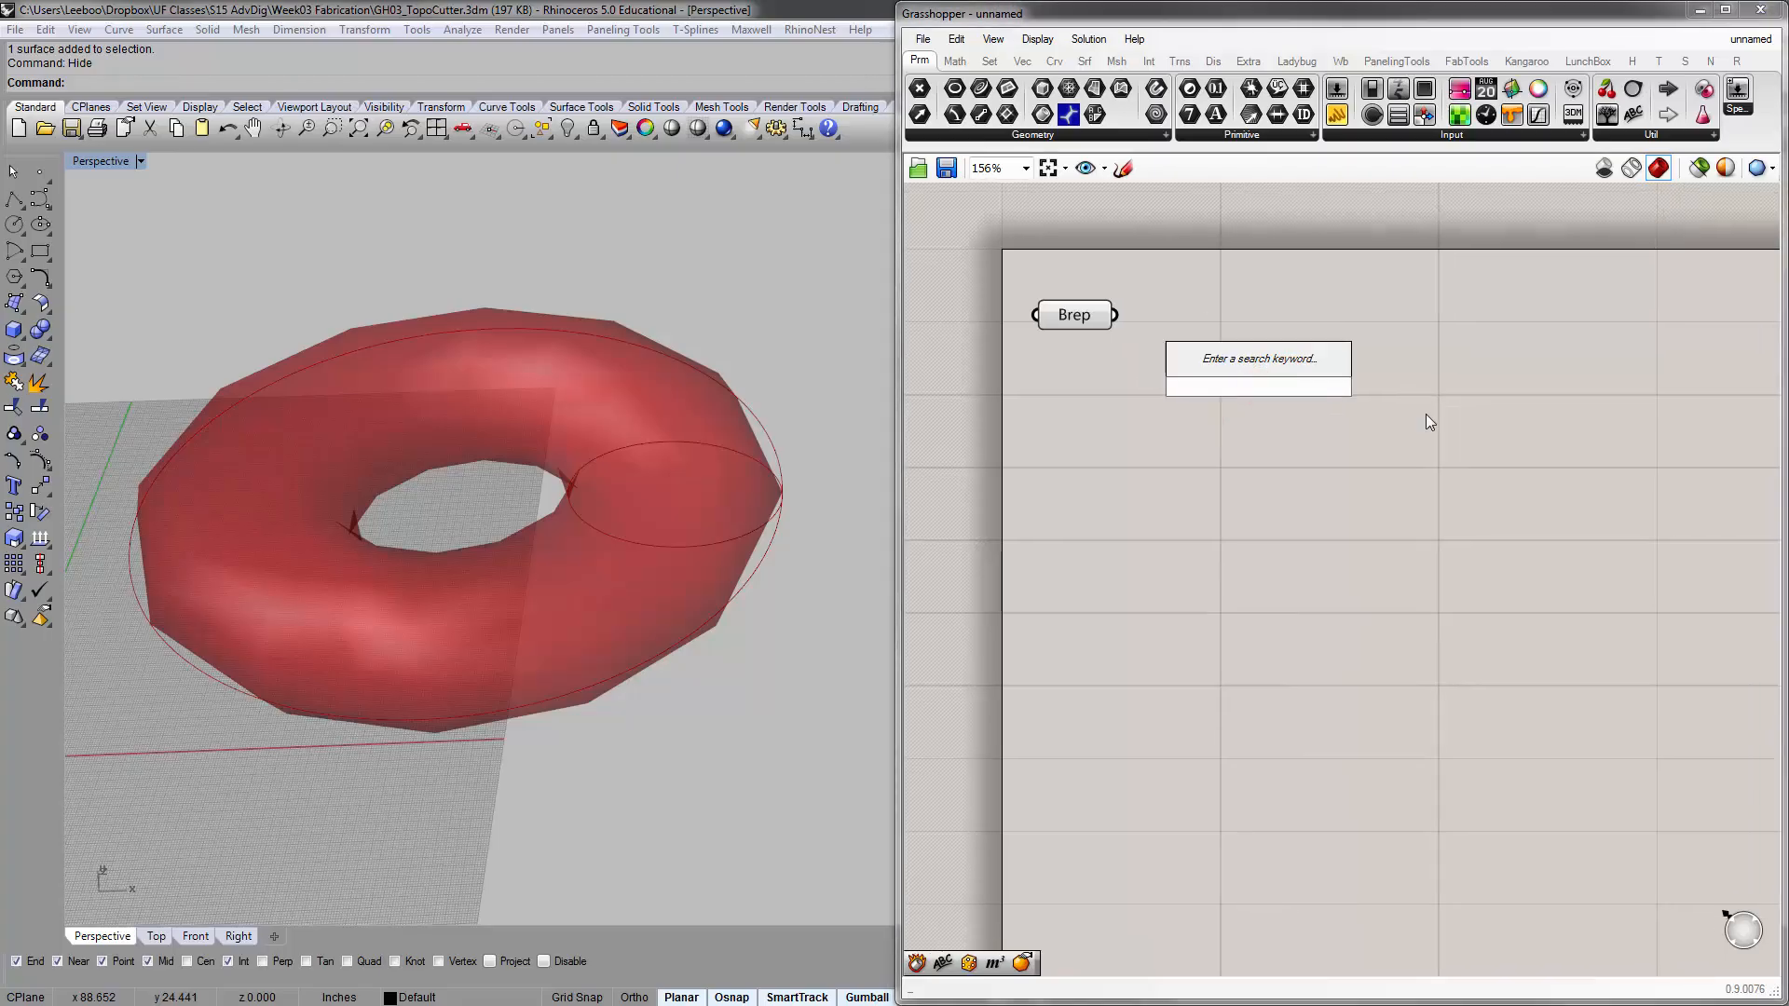
pyautogui.write('bounf')
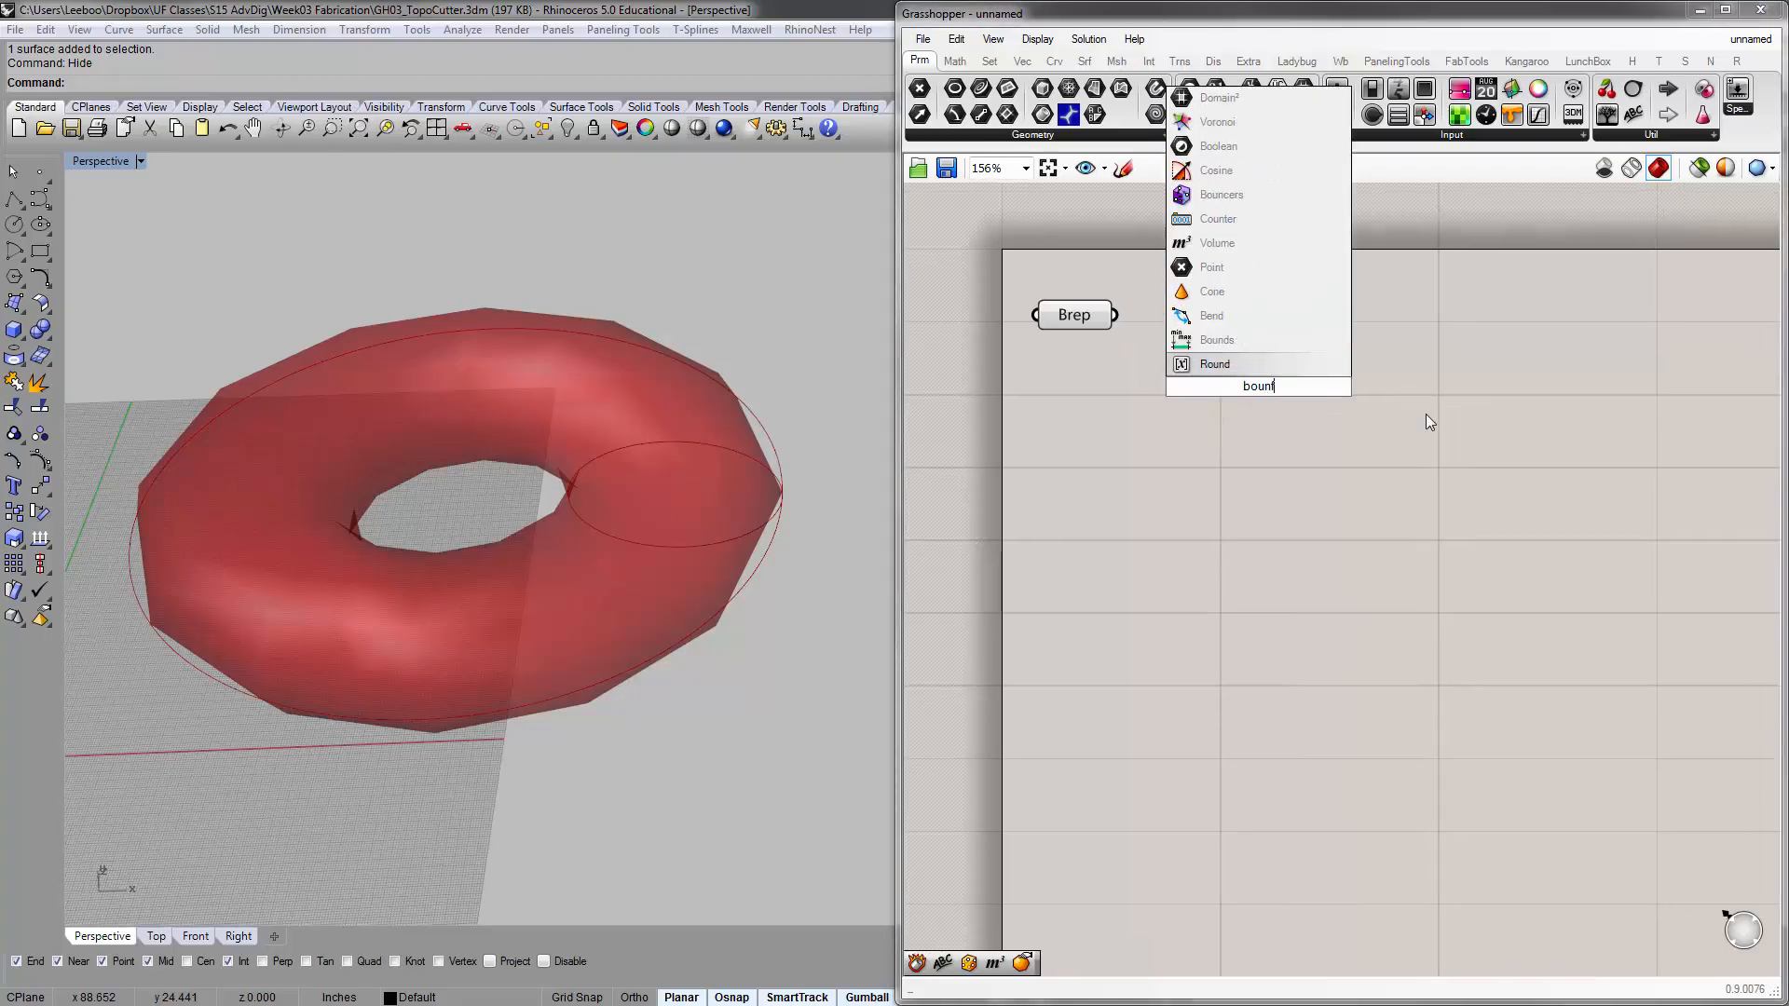
pyautogui.press('BackSpace')
pyautogui.write('d')
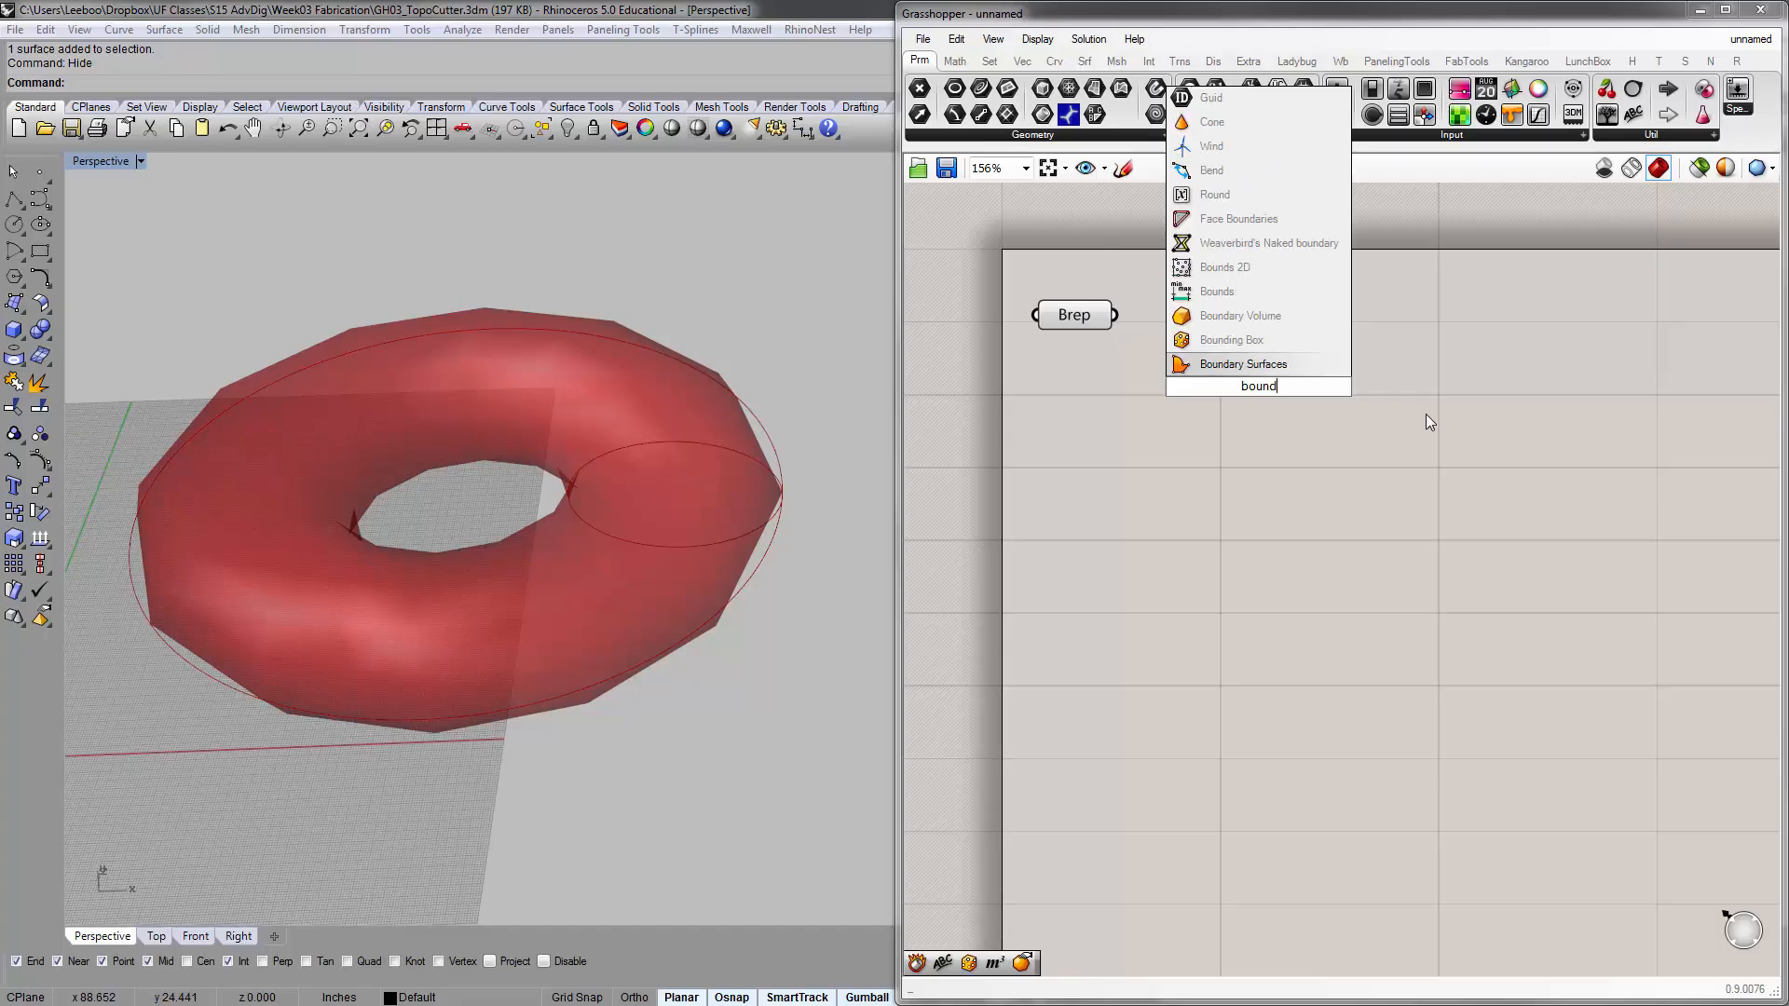
pyautogui.click(1268, 340)
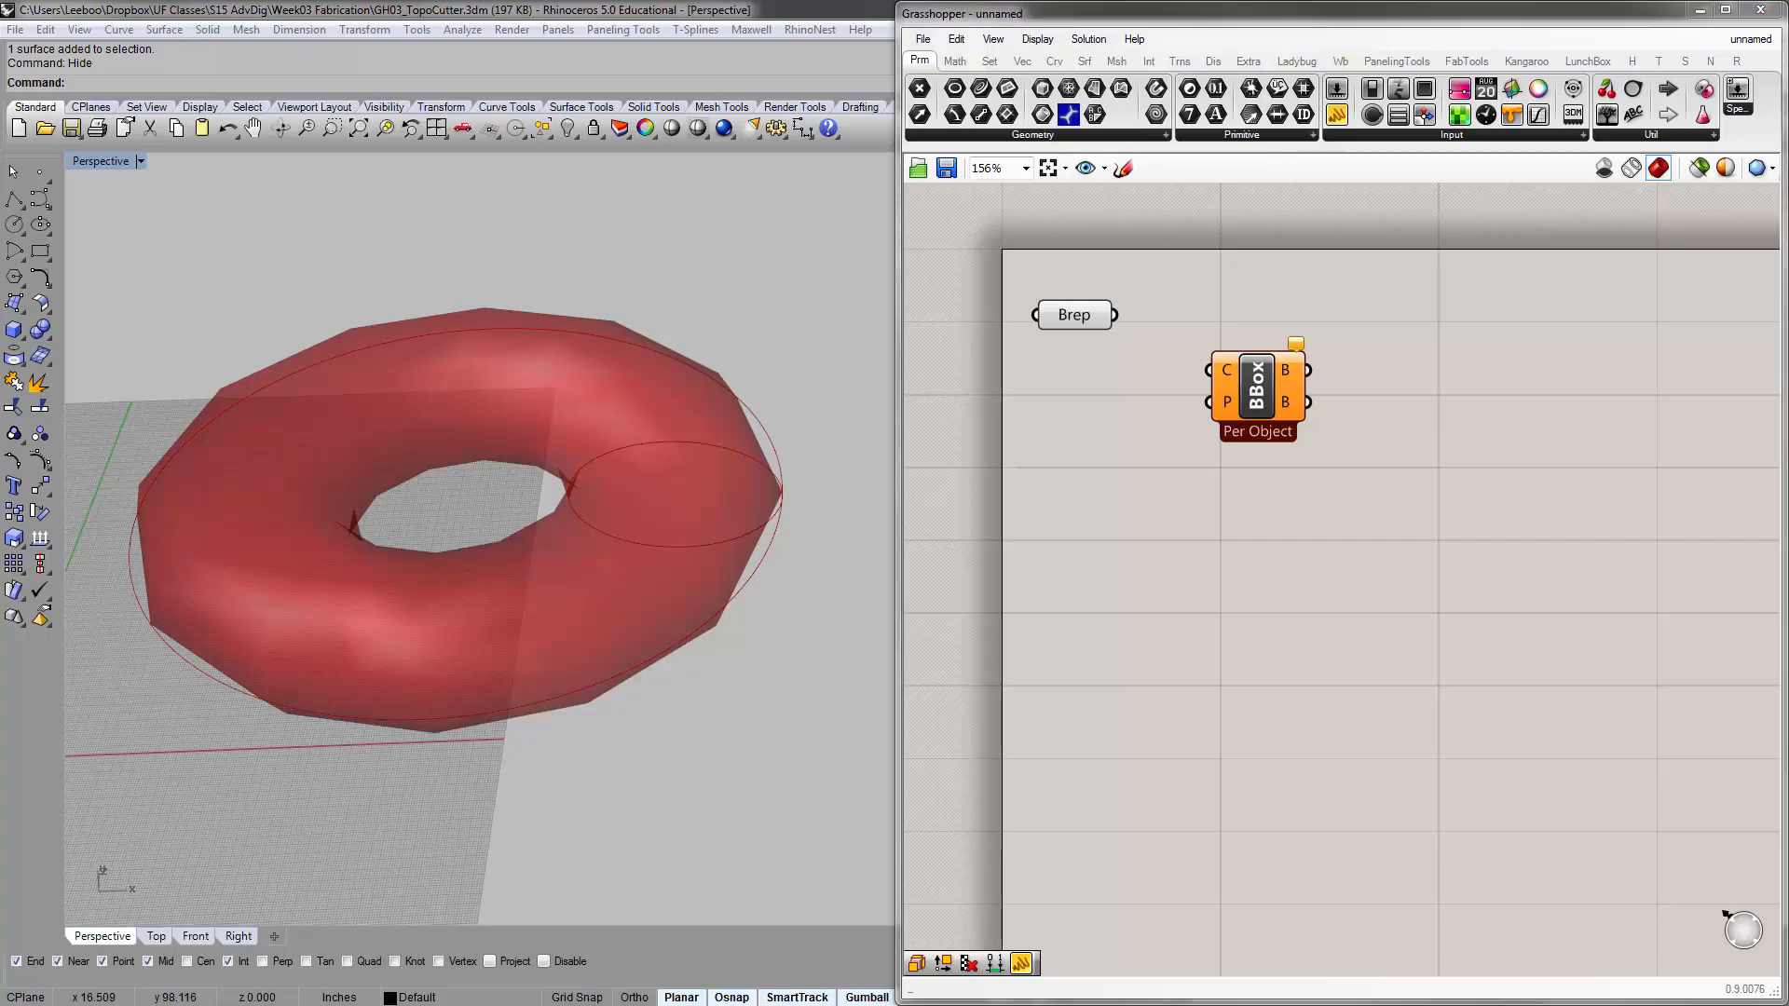
pyautogui.moveTo(1232, 370); pyautogui.dragTo(1233, 299)
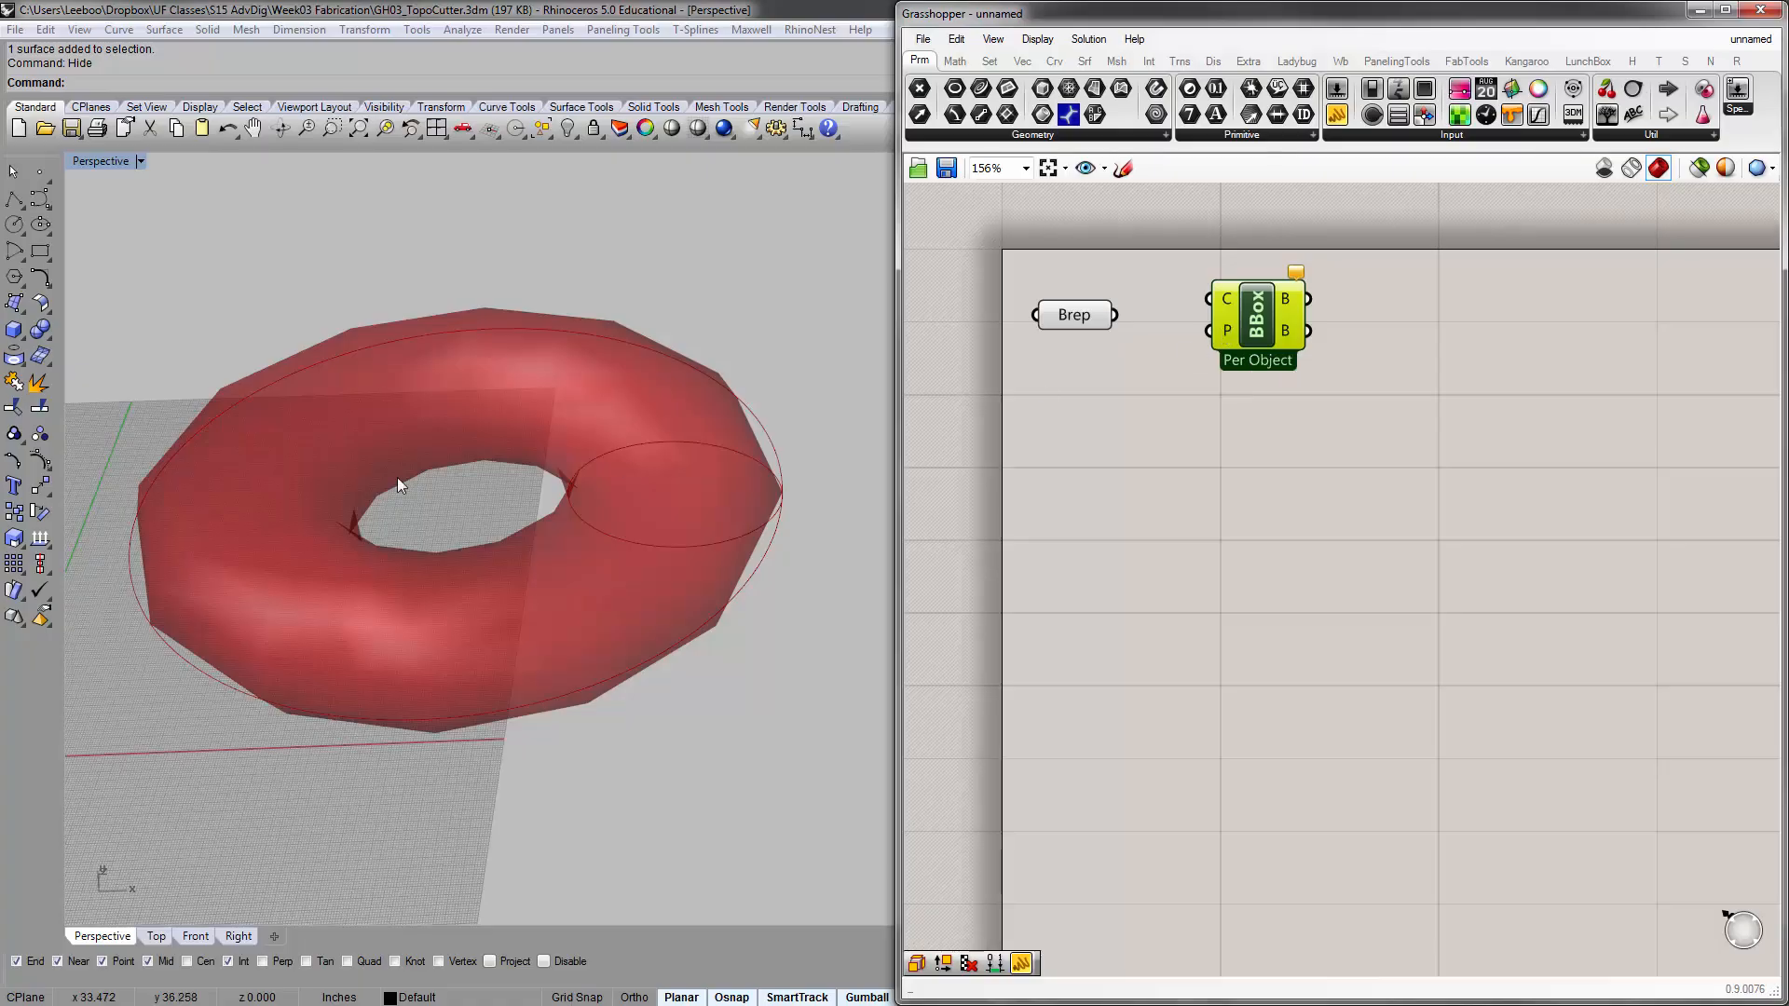
# Align the Bounding Box component with the Brep parameter and connect the Brep output to its Content (C) input
pyautogui.moveTo(397, 477); pyautogui.dragTo(227, 544, button='right')
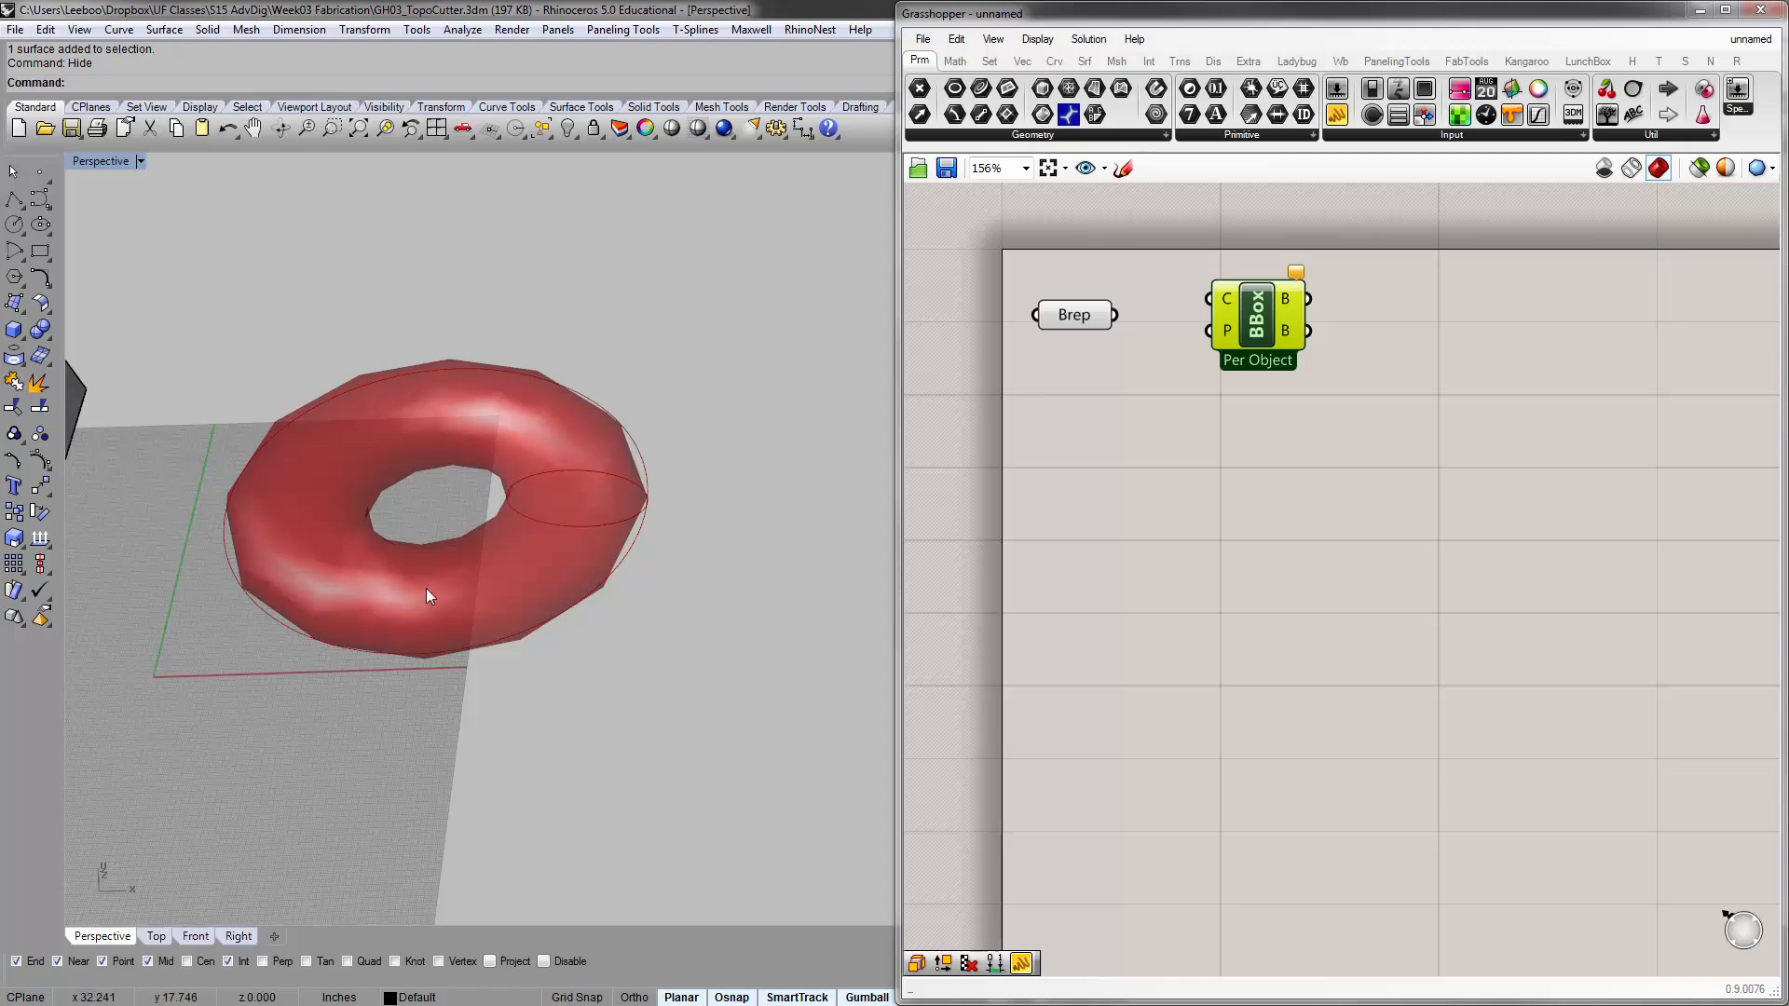
pyautogui.moveTo(427, 589); pyautogui.dragTo(435, 488, button='right')
pyautogui.moveTo(1265, 332); pyautogui.dragTo(1253, 352)
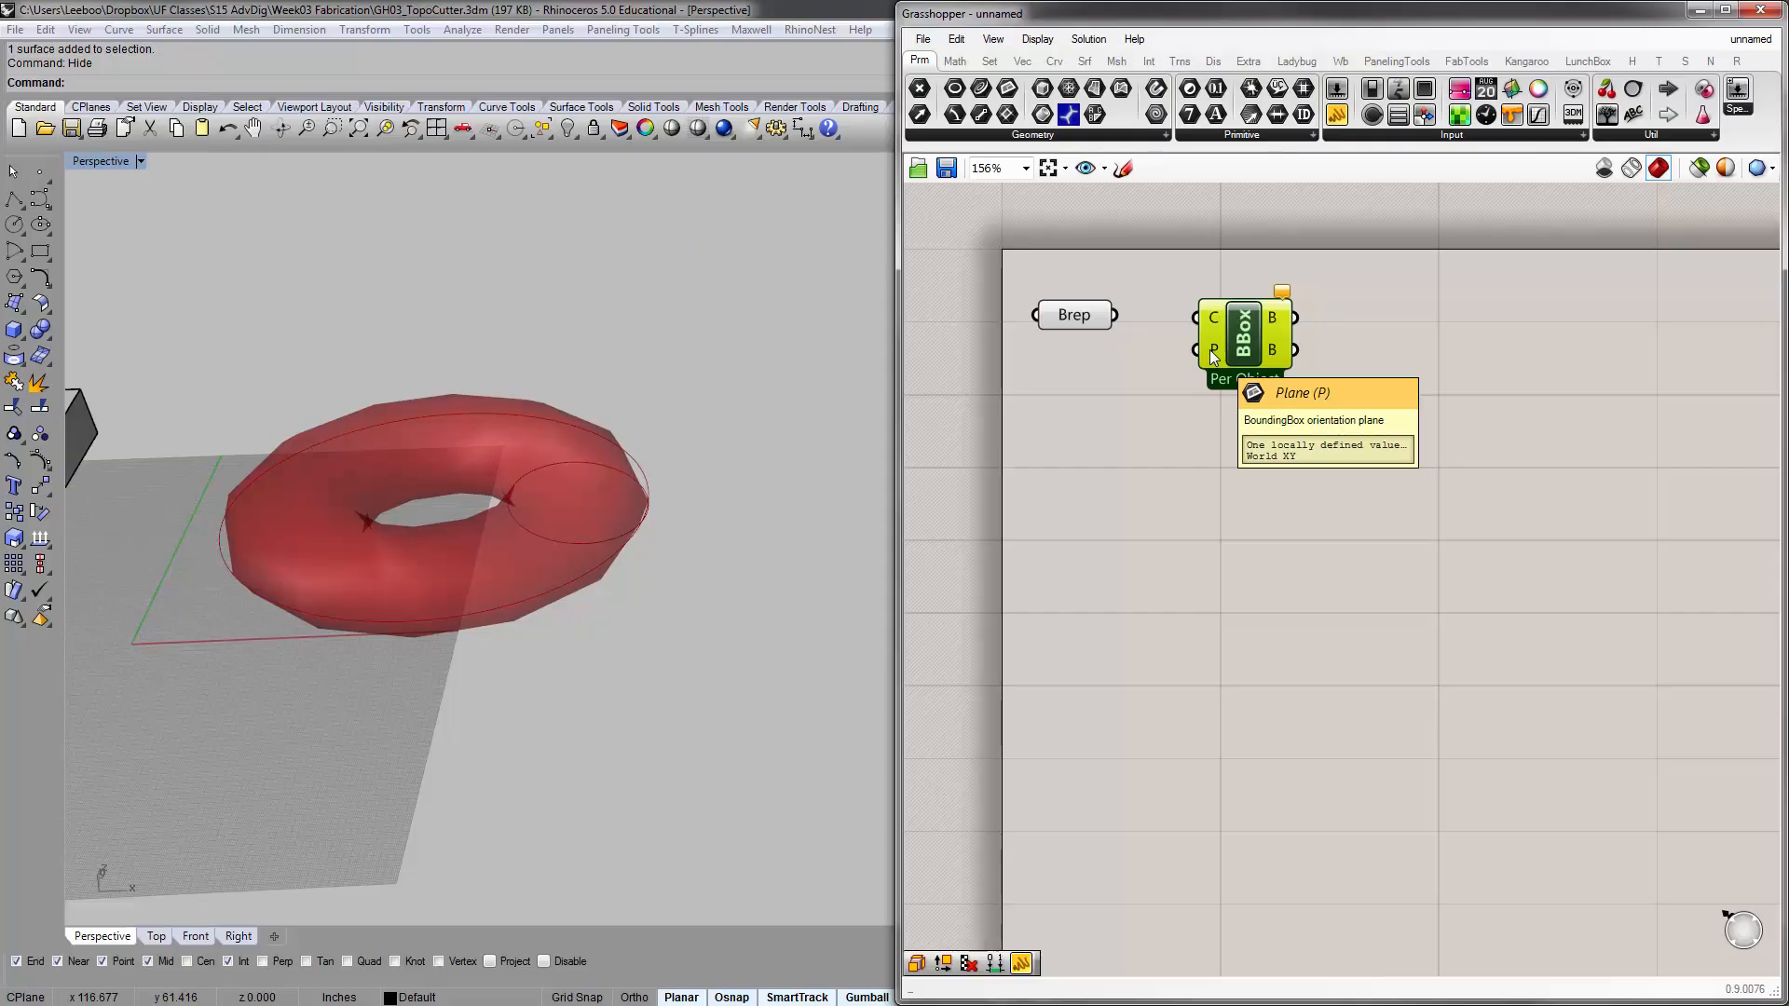
pyautogui.moveTo(1115, 315); pyautogui.dragTo(1197, 318)
pyautogui.click(1142, 443)
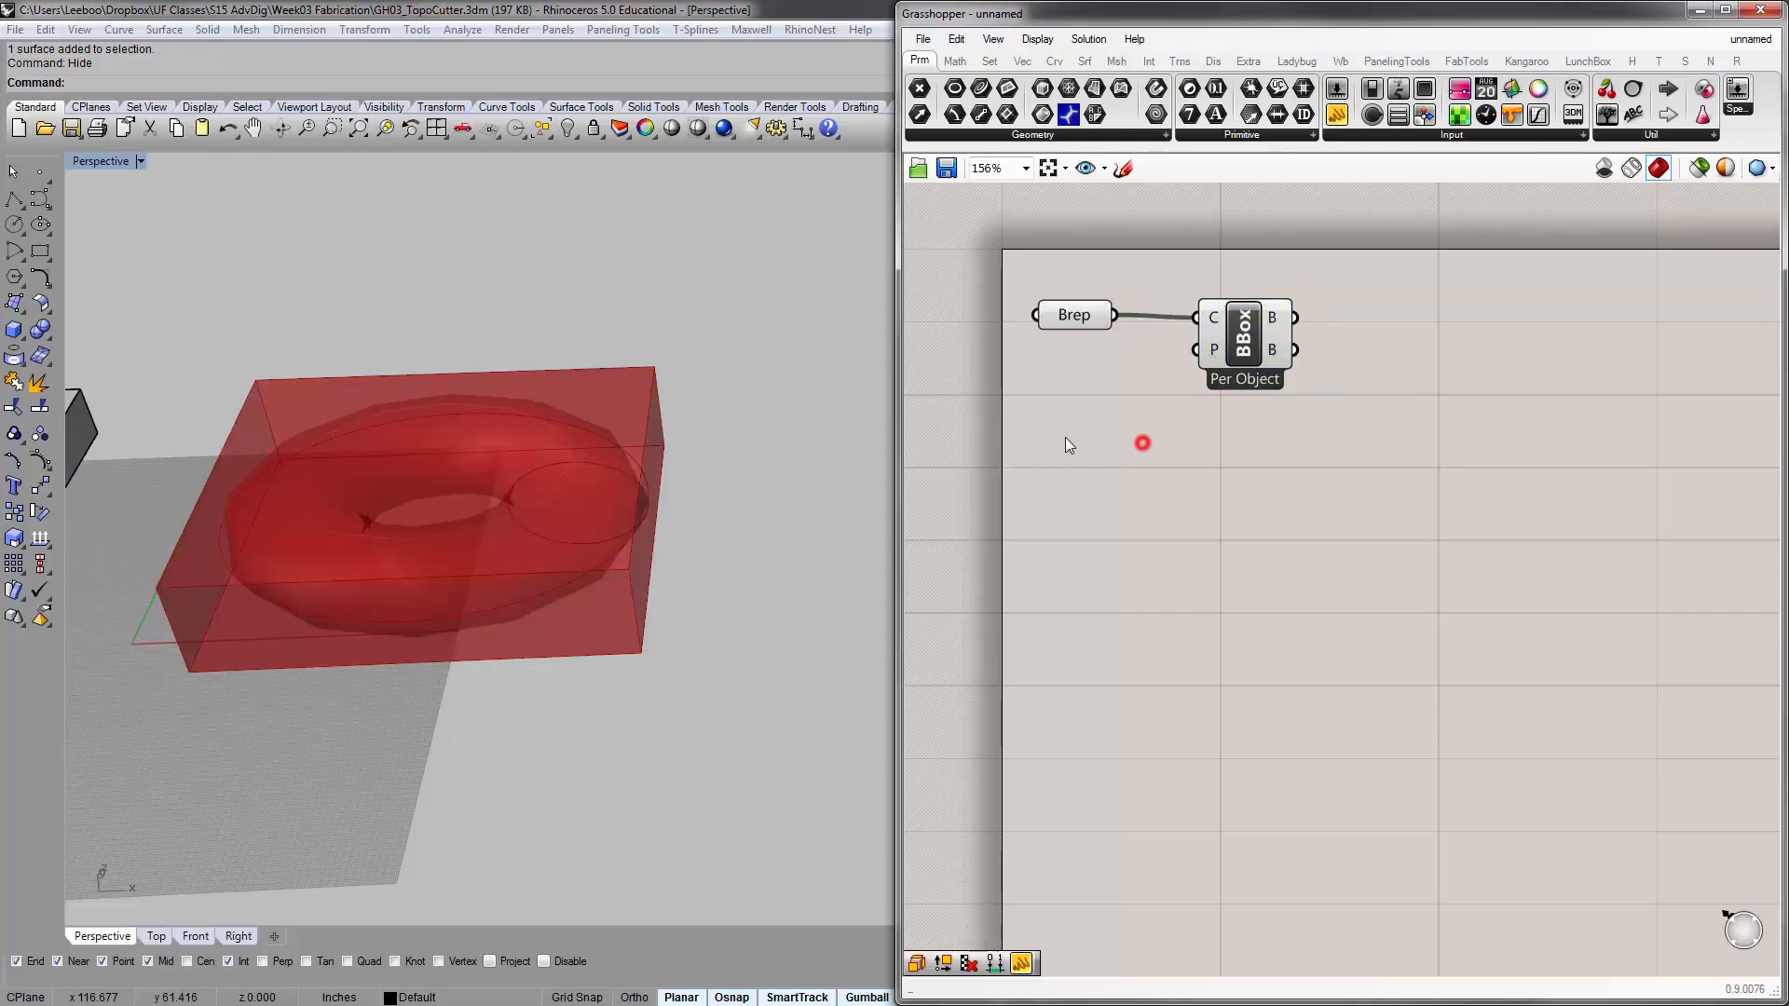
# Inspect the bounding box around the torus and move the Bounding Box component closer to the Brep parameter
pyautogui.scroll(8, 570, 507)
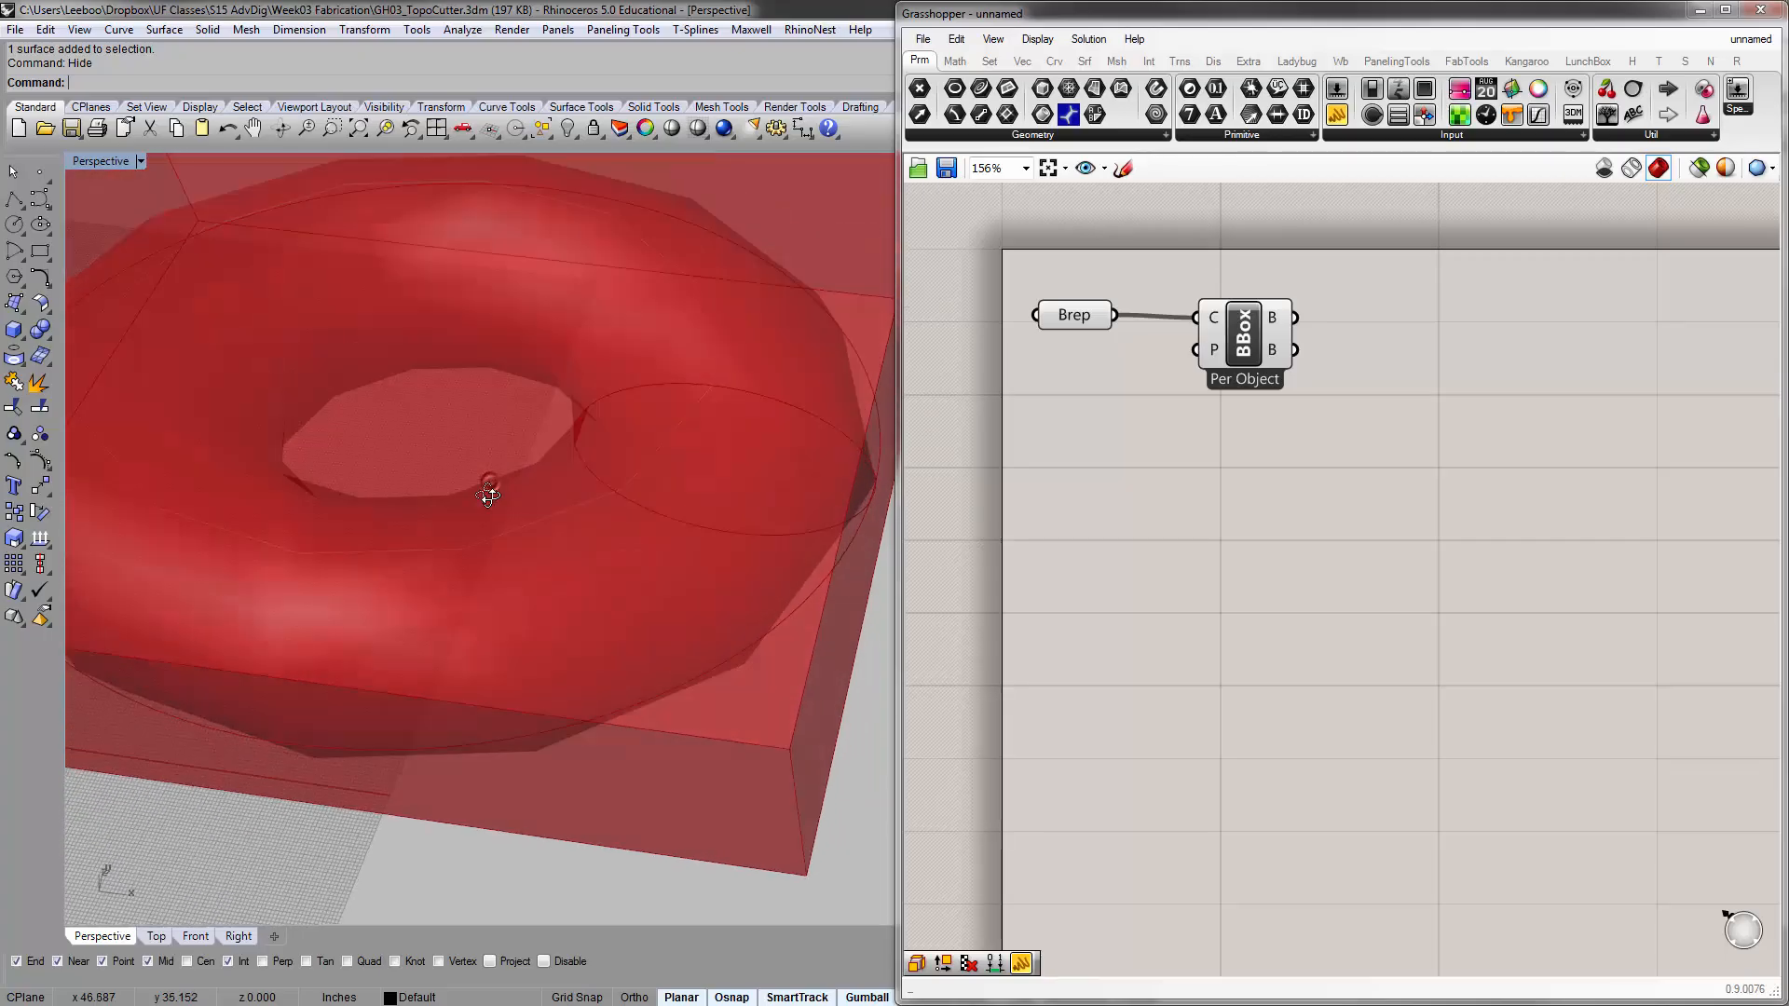
pyautogui.scroll(-8, 522, 494)
pyautogui.moveTo(639, 551); pyautogui.dragTo(657, 536, button='right')
pyautogui.moveTo(1253, 328); pyautogui.dragTo(1207, 327)
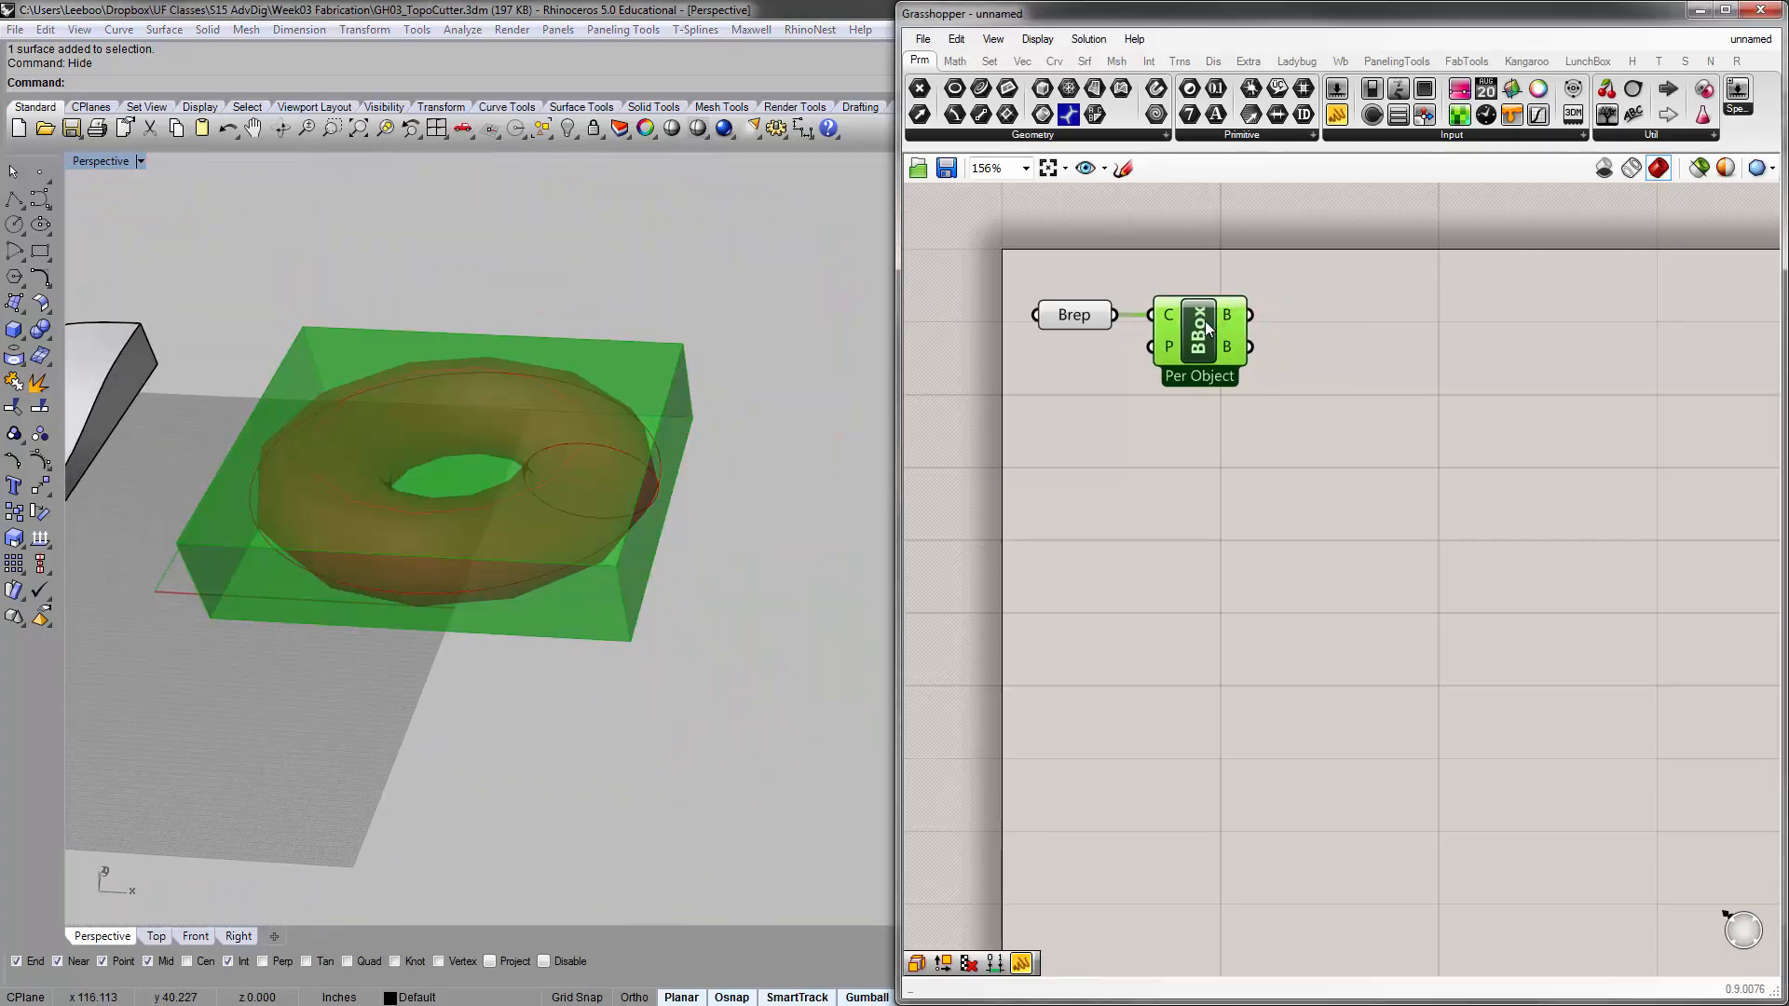
pyautogui.click(1139, 412)
pyautogui.moveTo(1219, 434); pyautogui.dragTo(1159, 420, button='right')
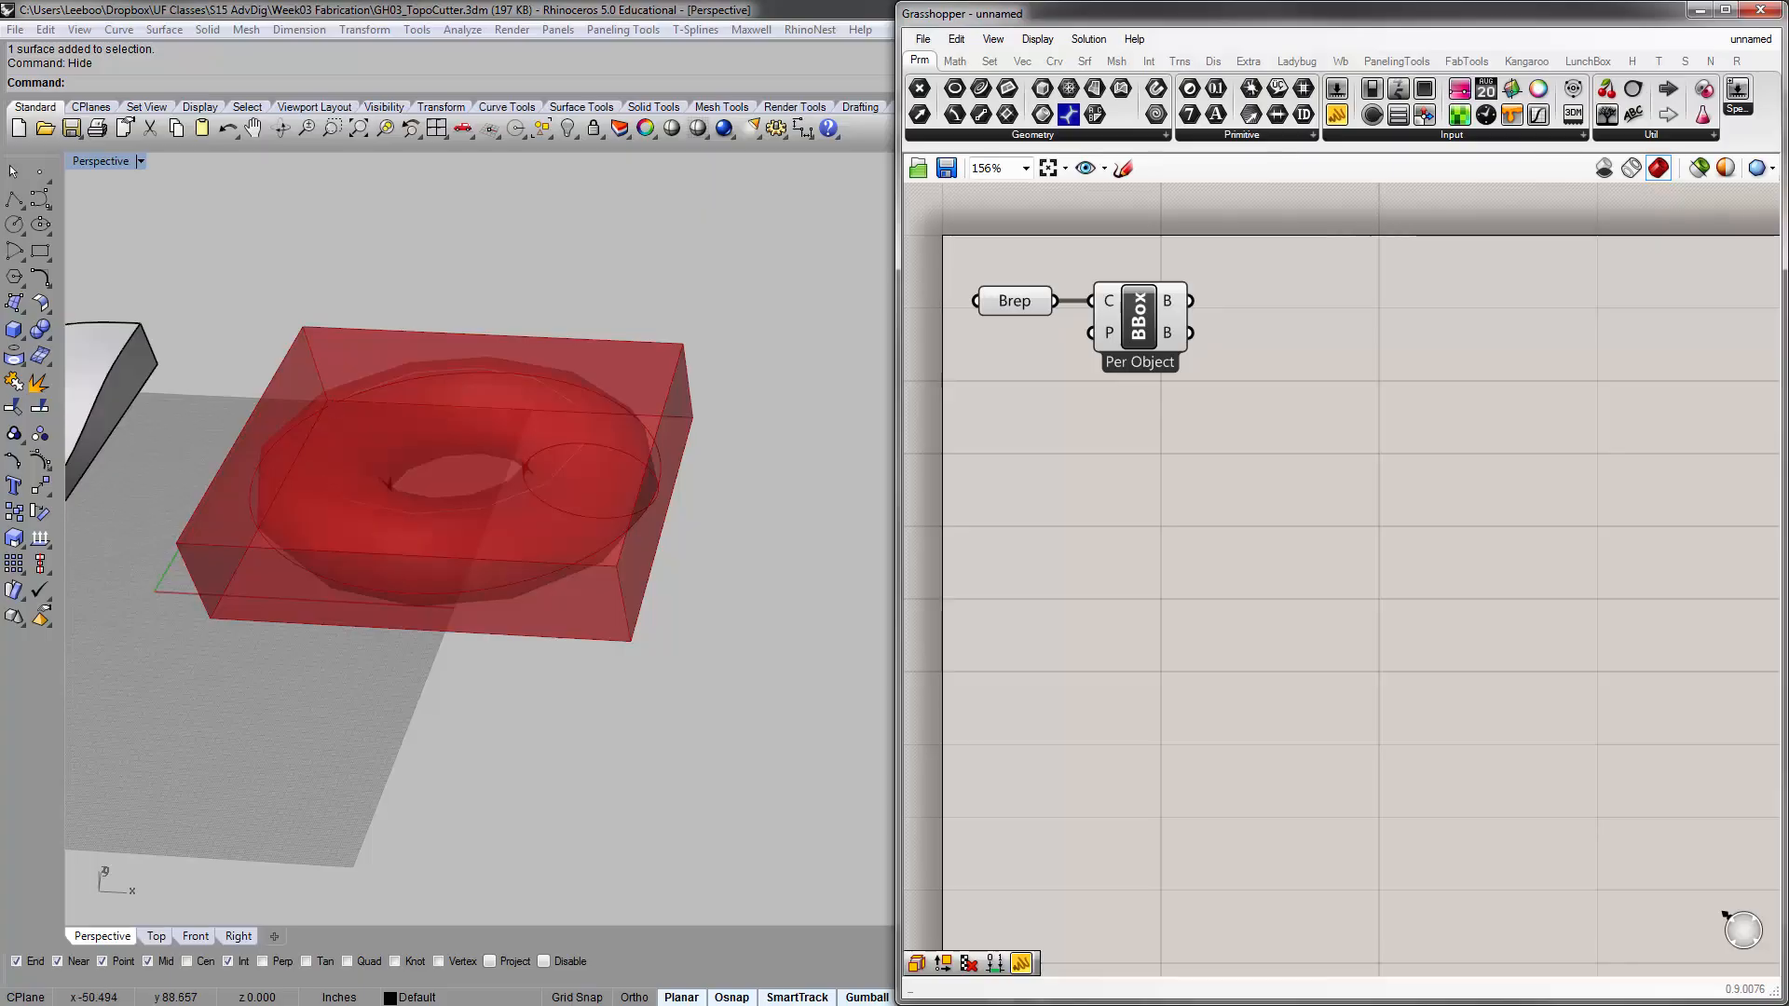
# Search the component library for "box" and leave the search without adding a component
pyautogui.click(1184, 244)
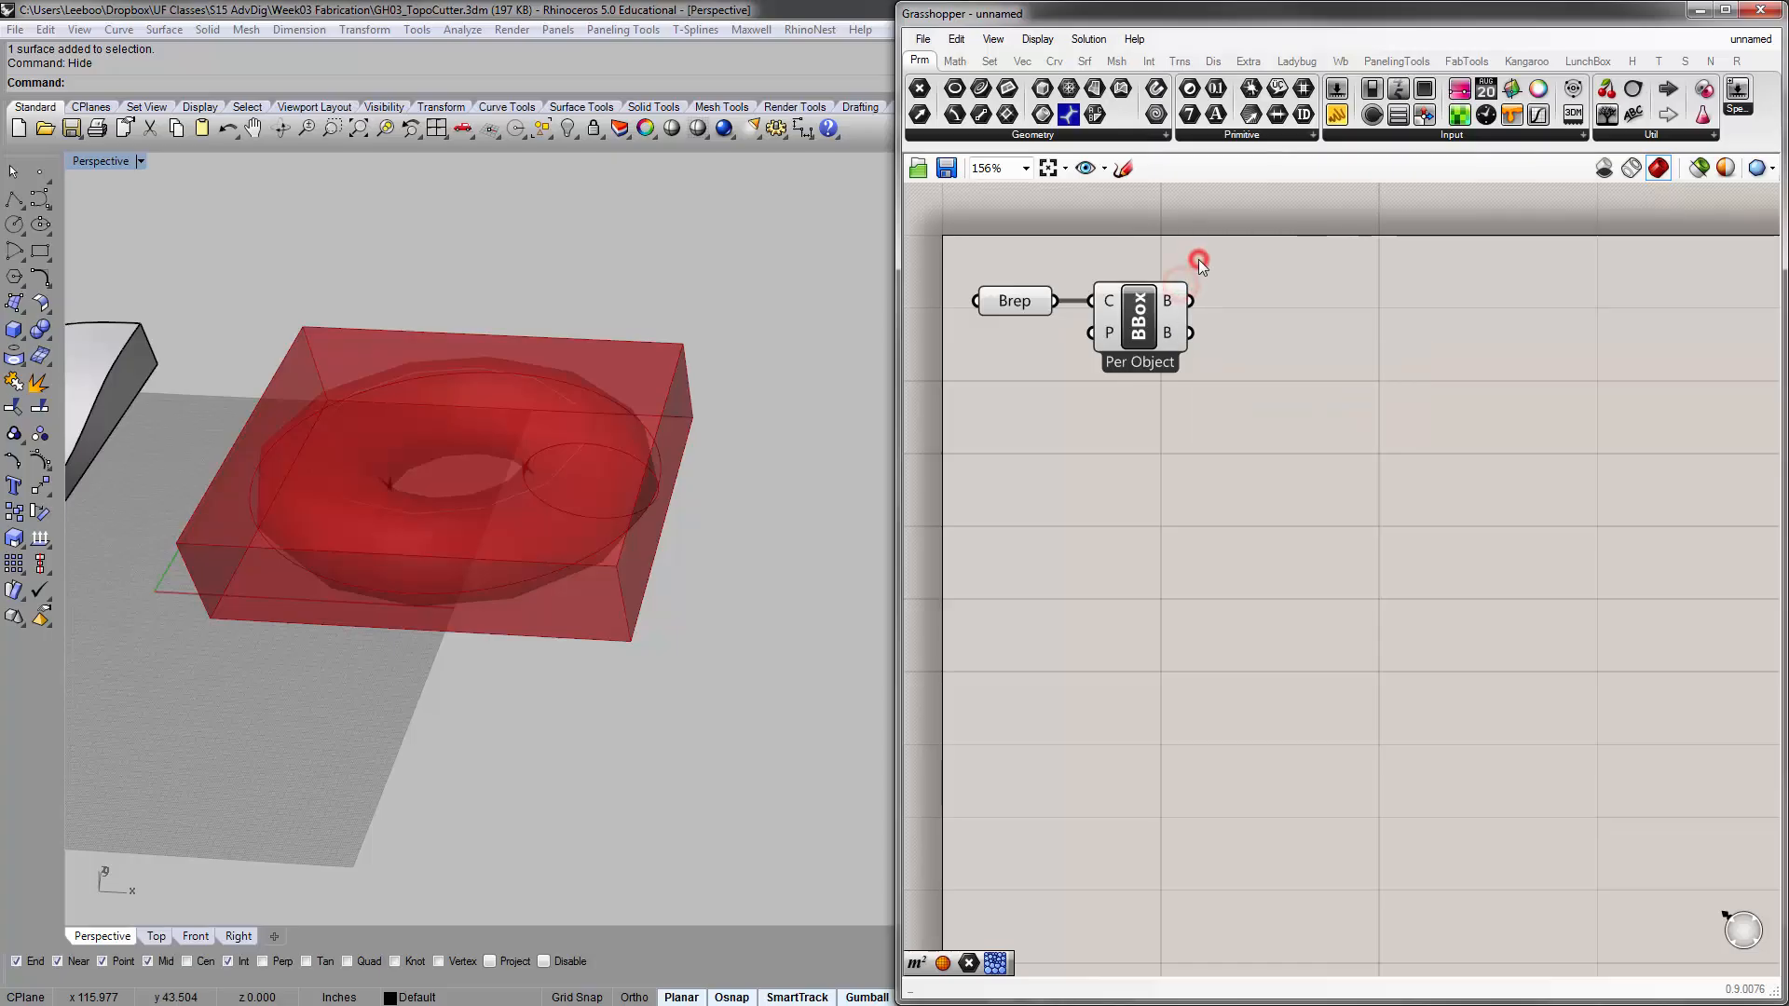
pyautogui.doubleClick(1302, 313)
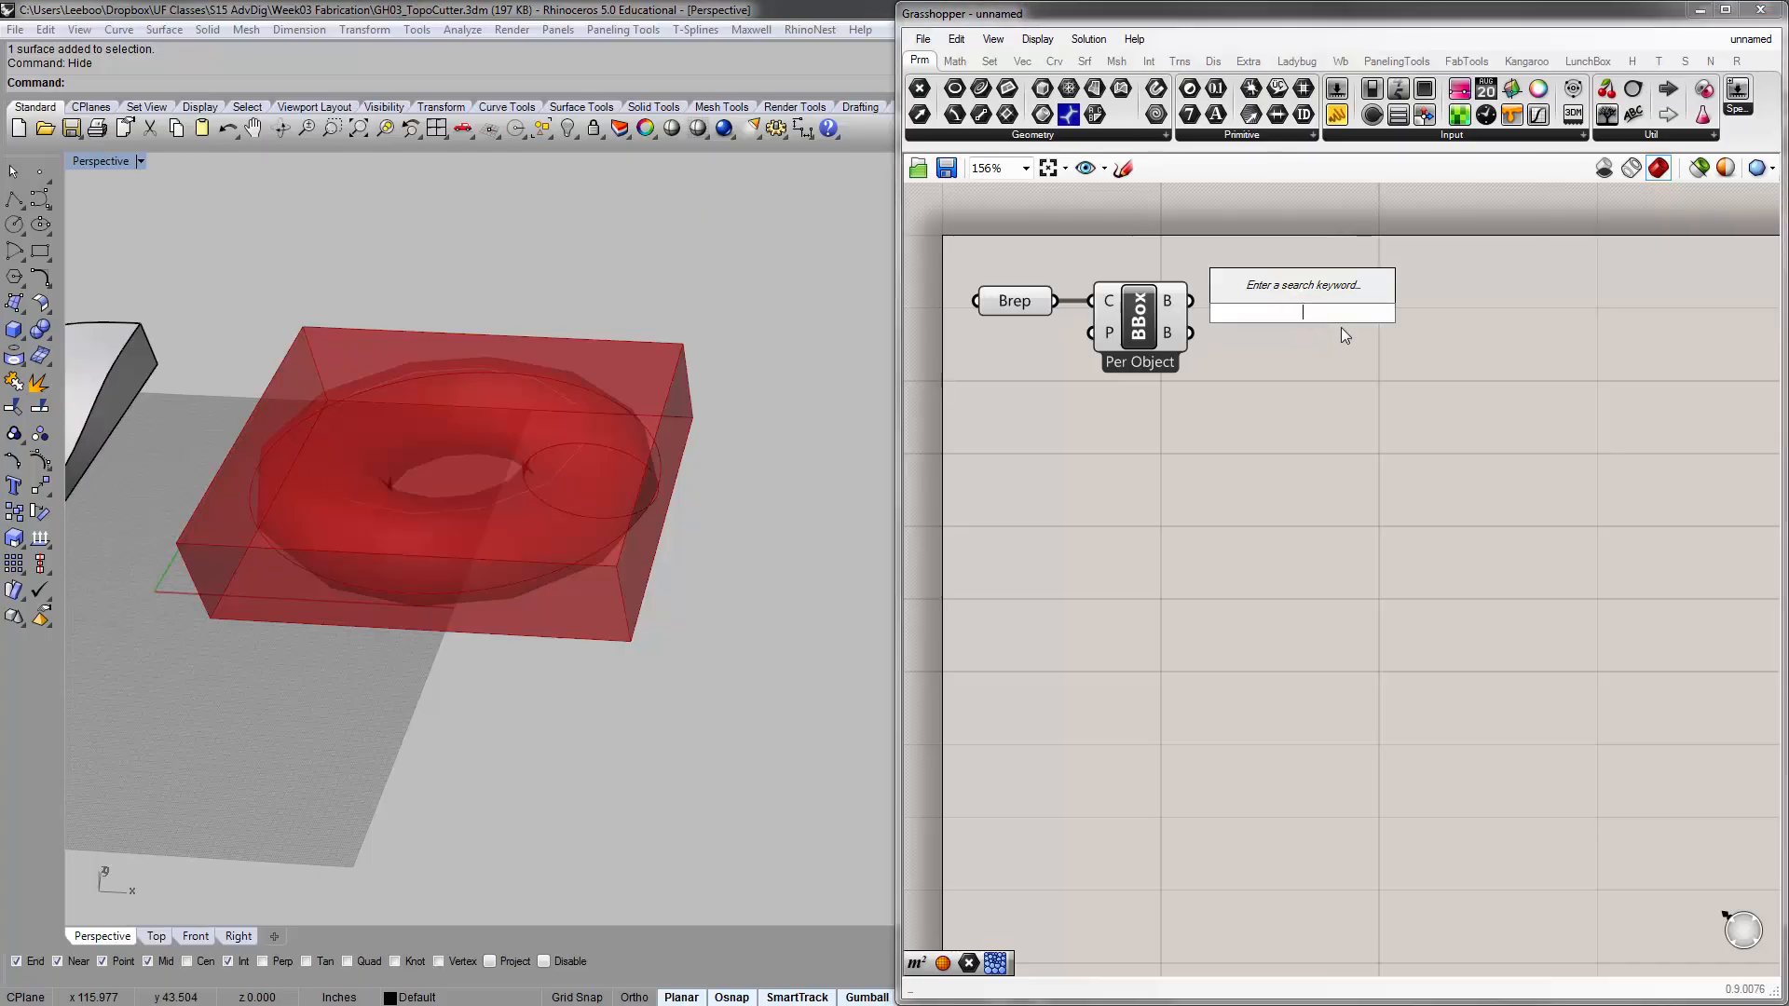
pyautogui.write('box')
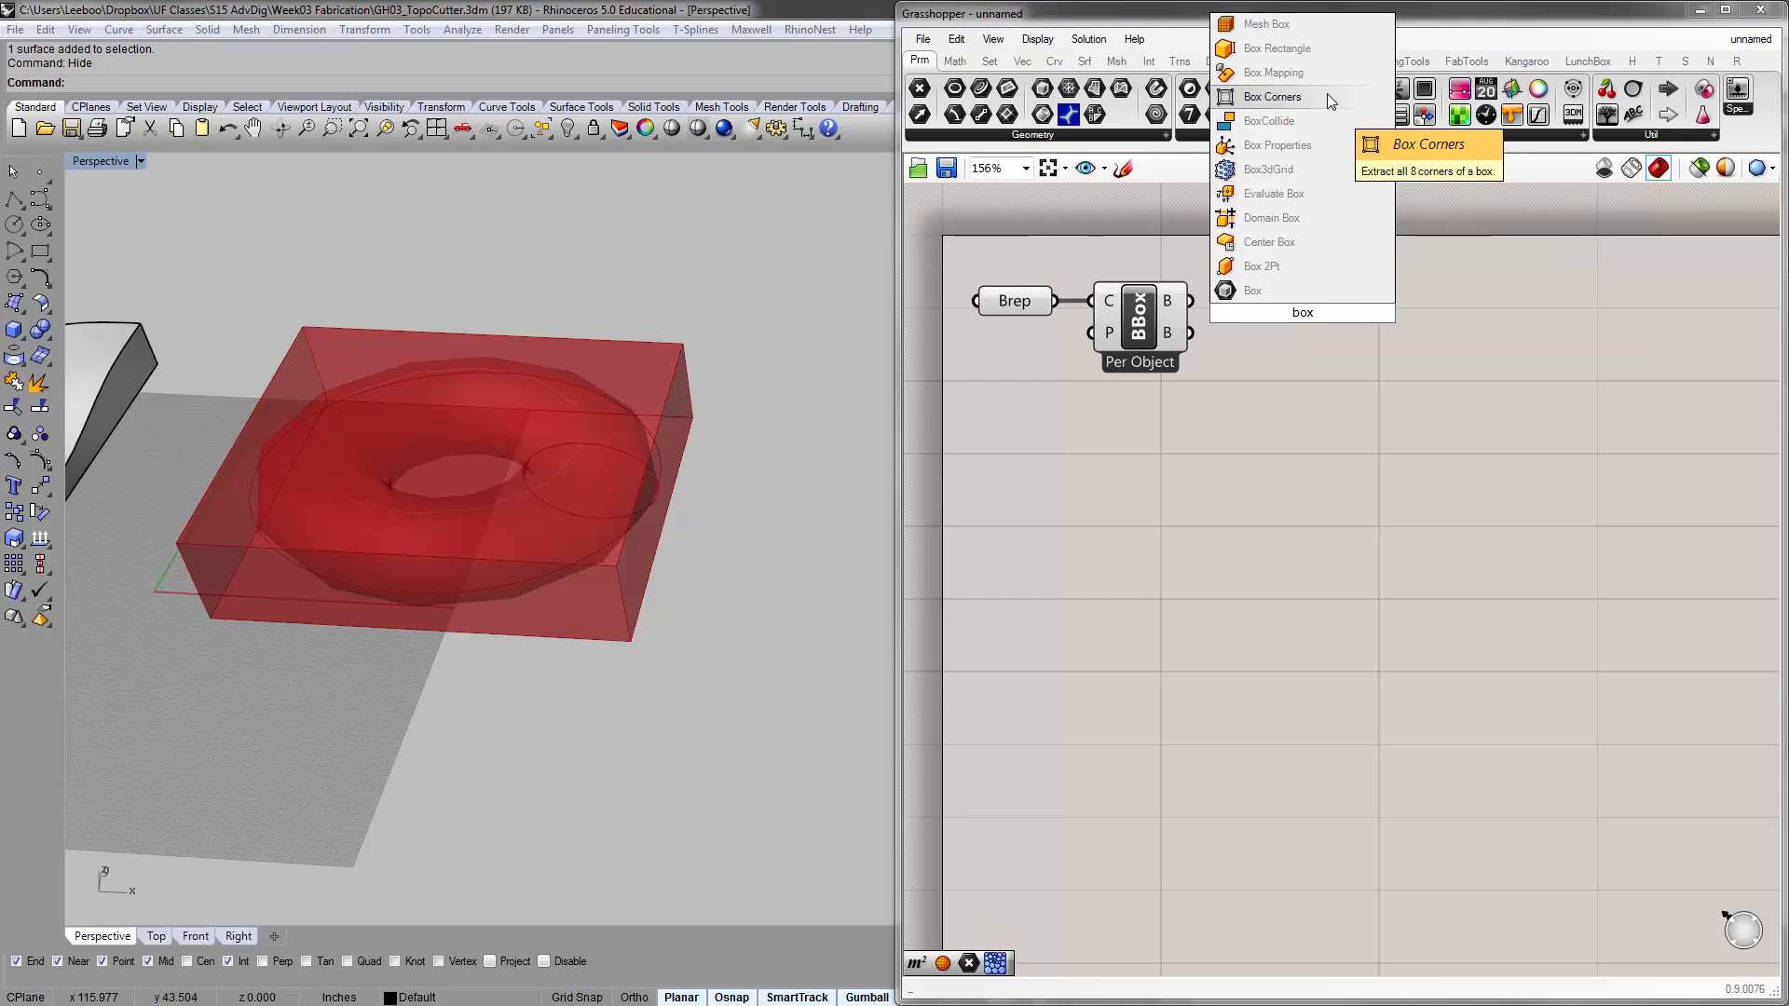
pyautogui.click(1491, 247)
# Look through the curve, surface, vector and mesh components for one that extracts the corners of a box
pyautogui.click(1054, 61)
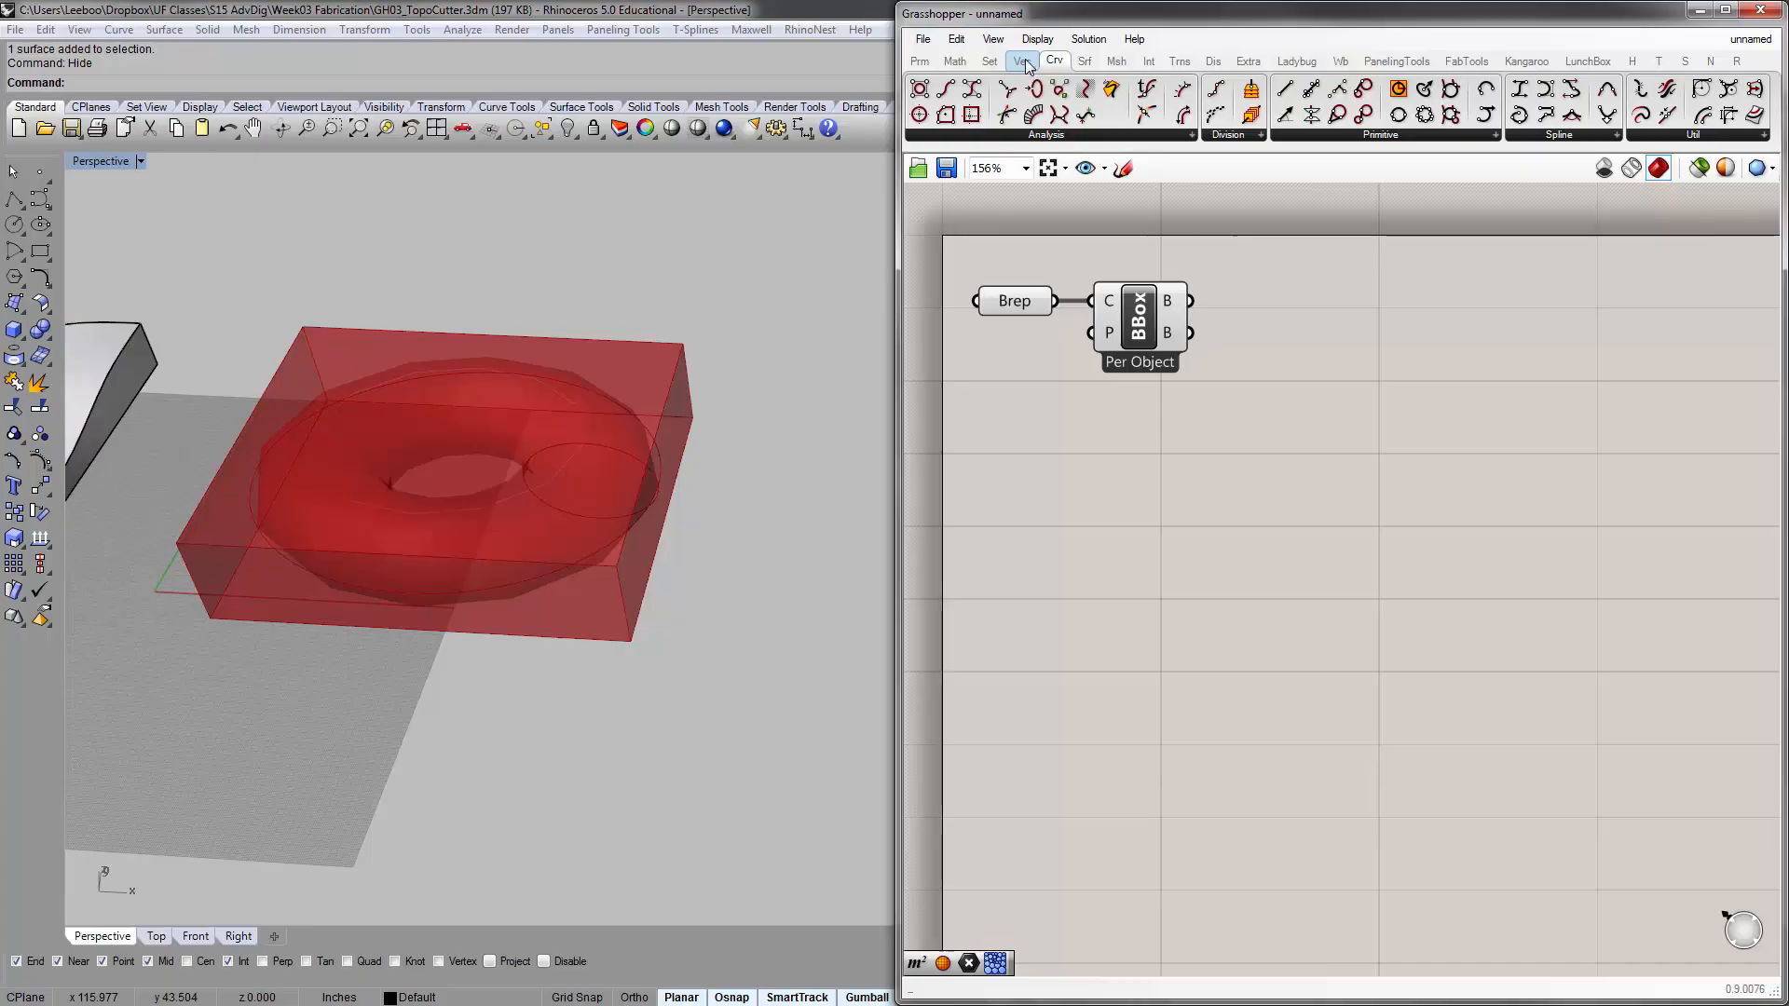
pyautogui.click(1085, 60)
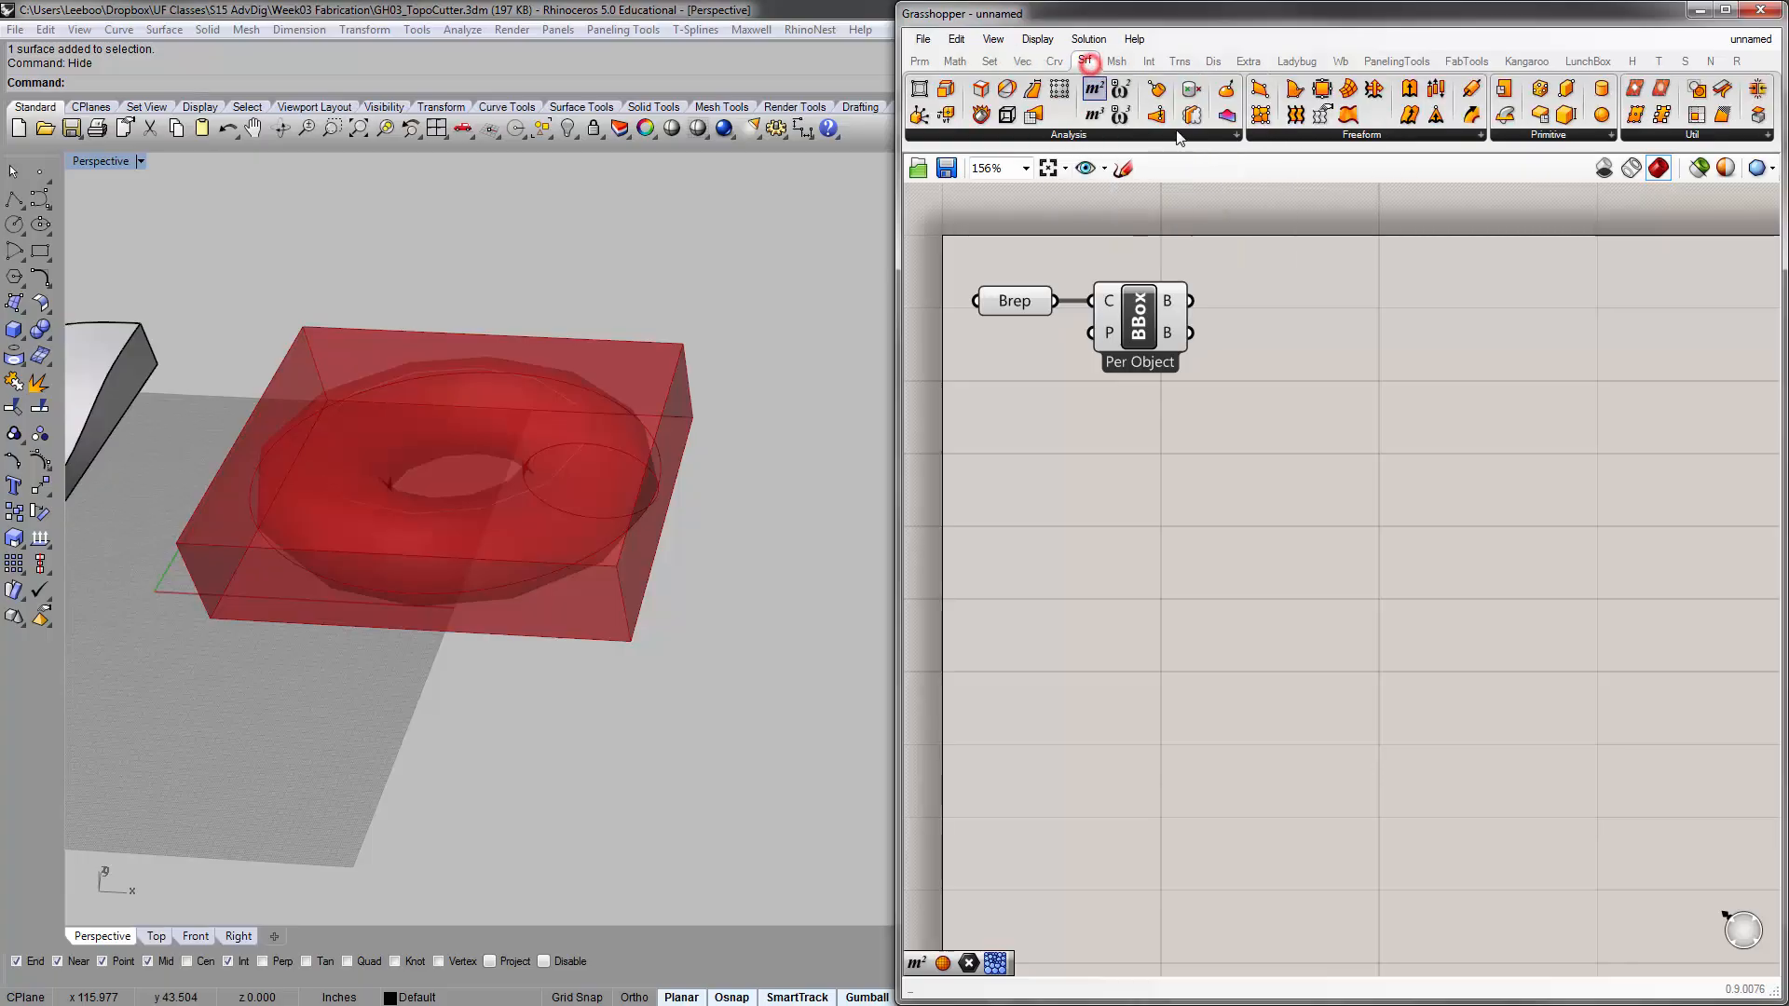
pyautogui.click(1554, 133)
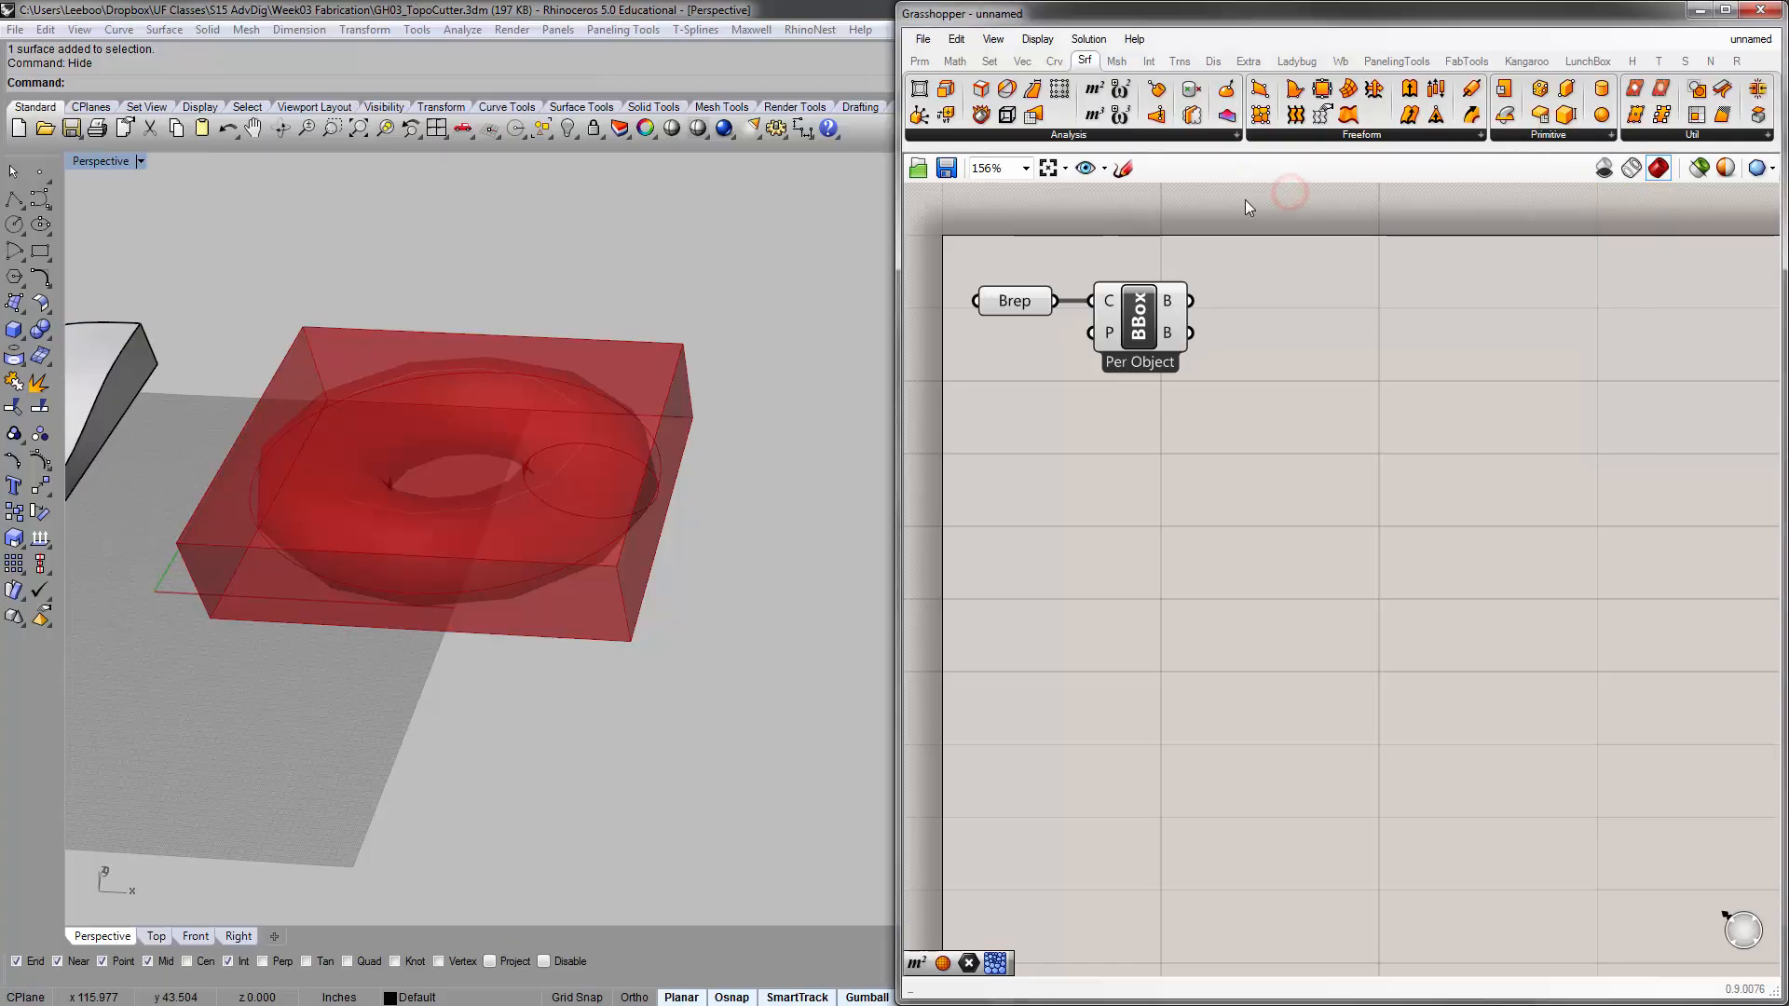
pyautogui.click(1533, 136)
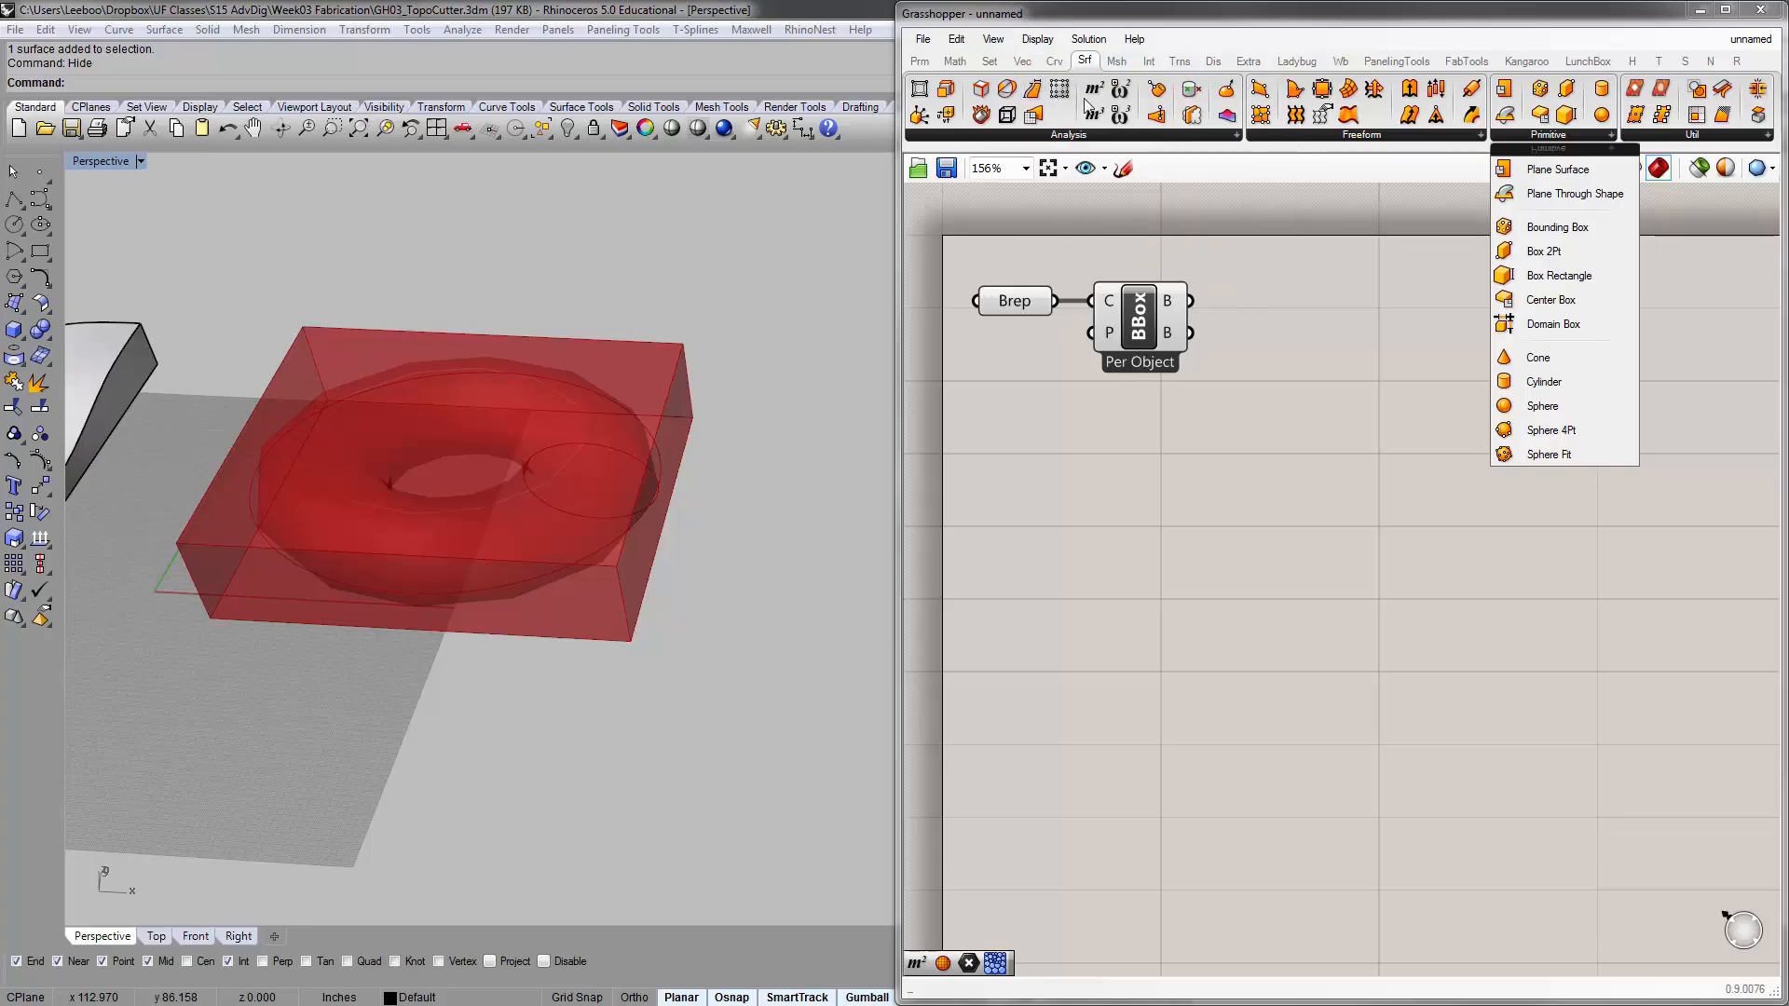
pyautogui.click(1070, 136)
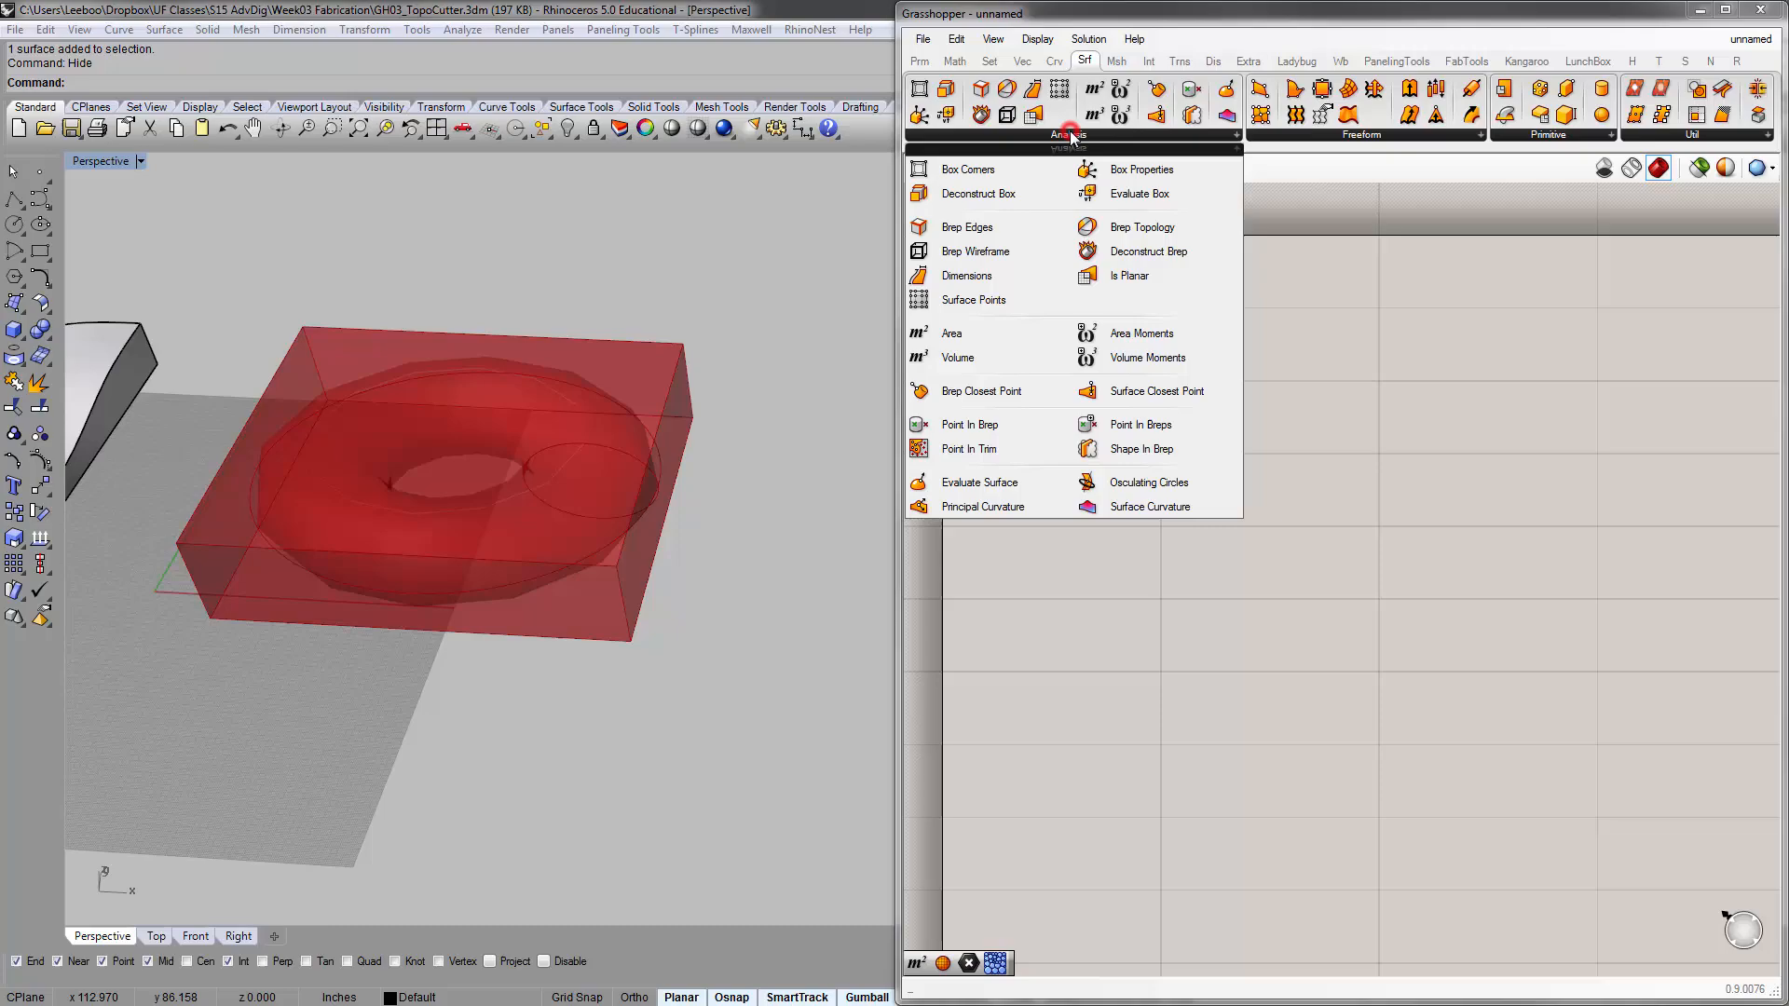
pyautogui.click(1080, 62)
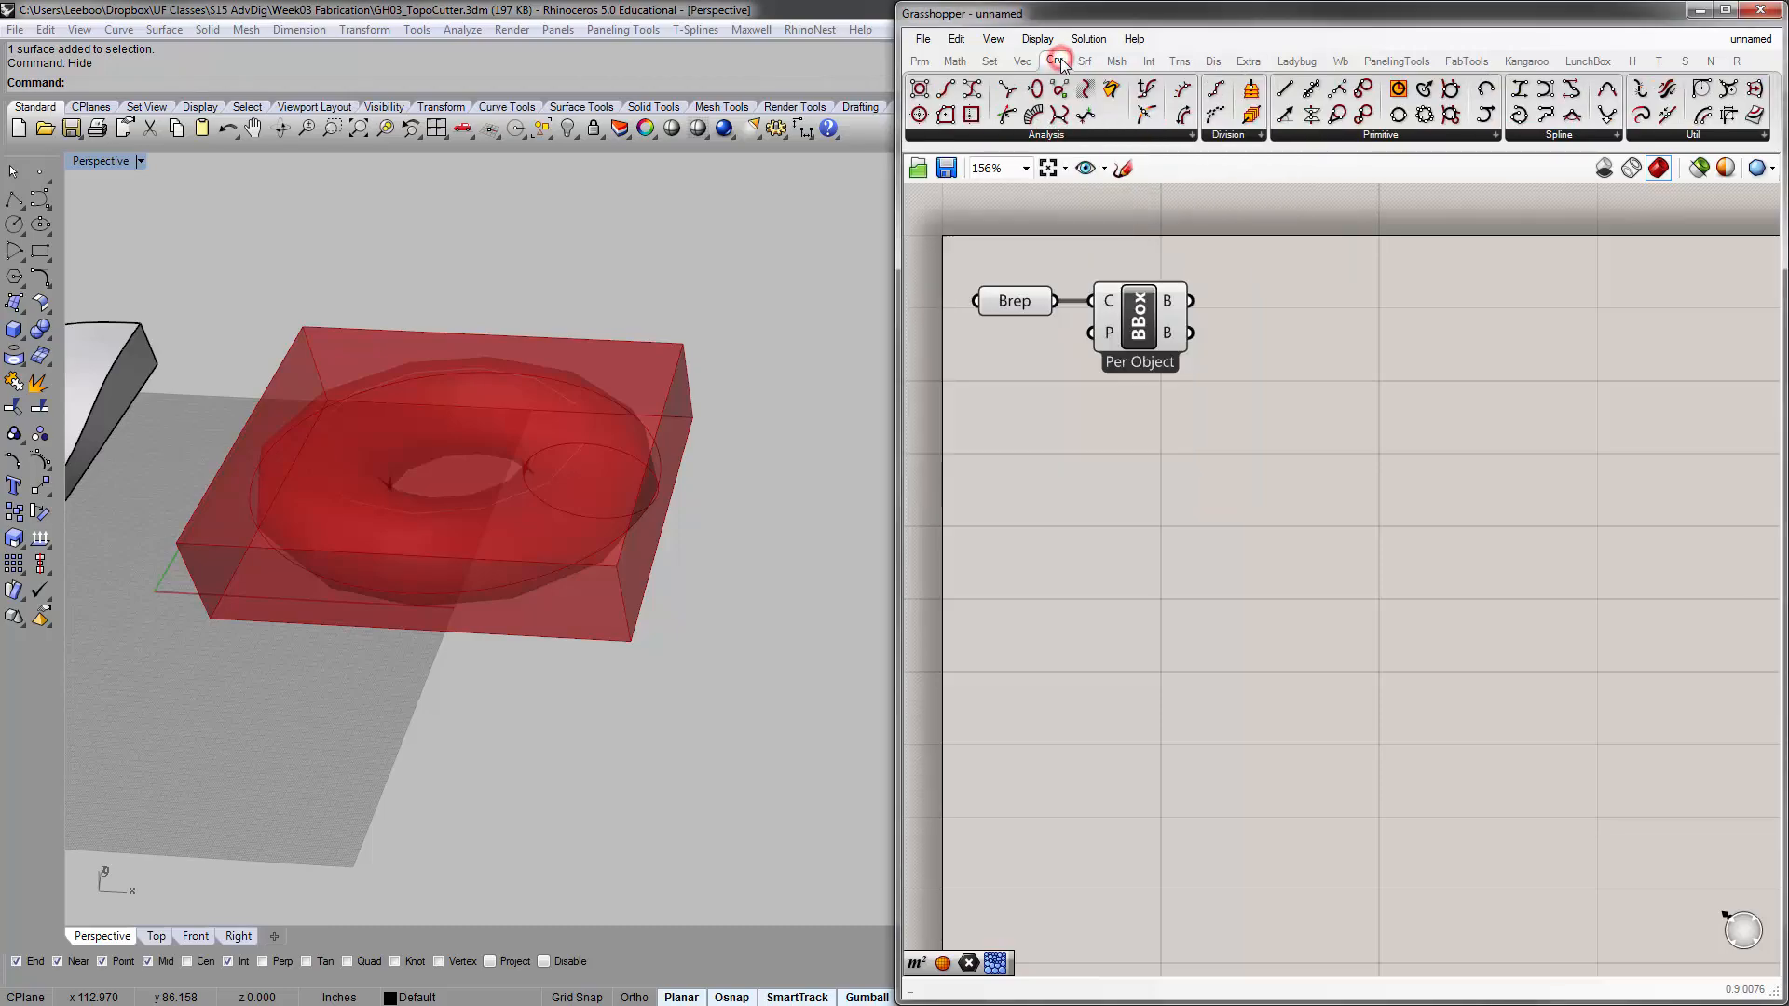
pyautogui.click(1031, 62)
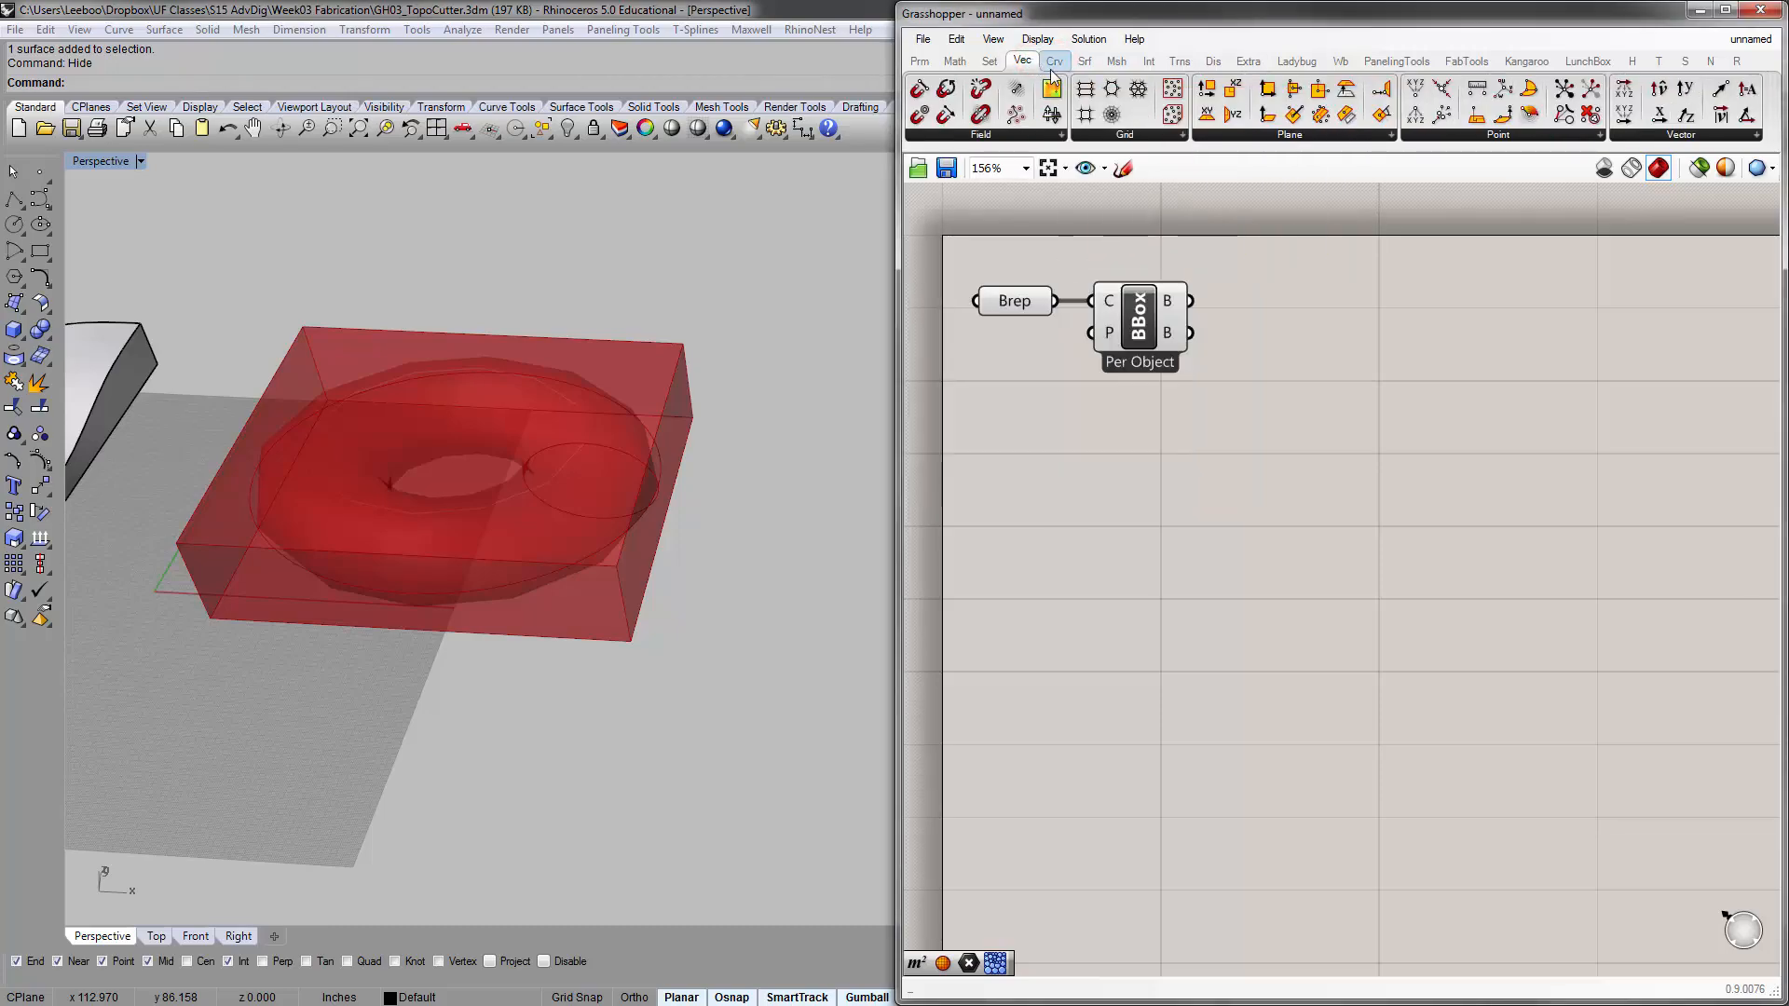
pyautogui.click(1118, 64)
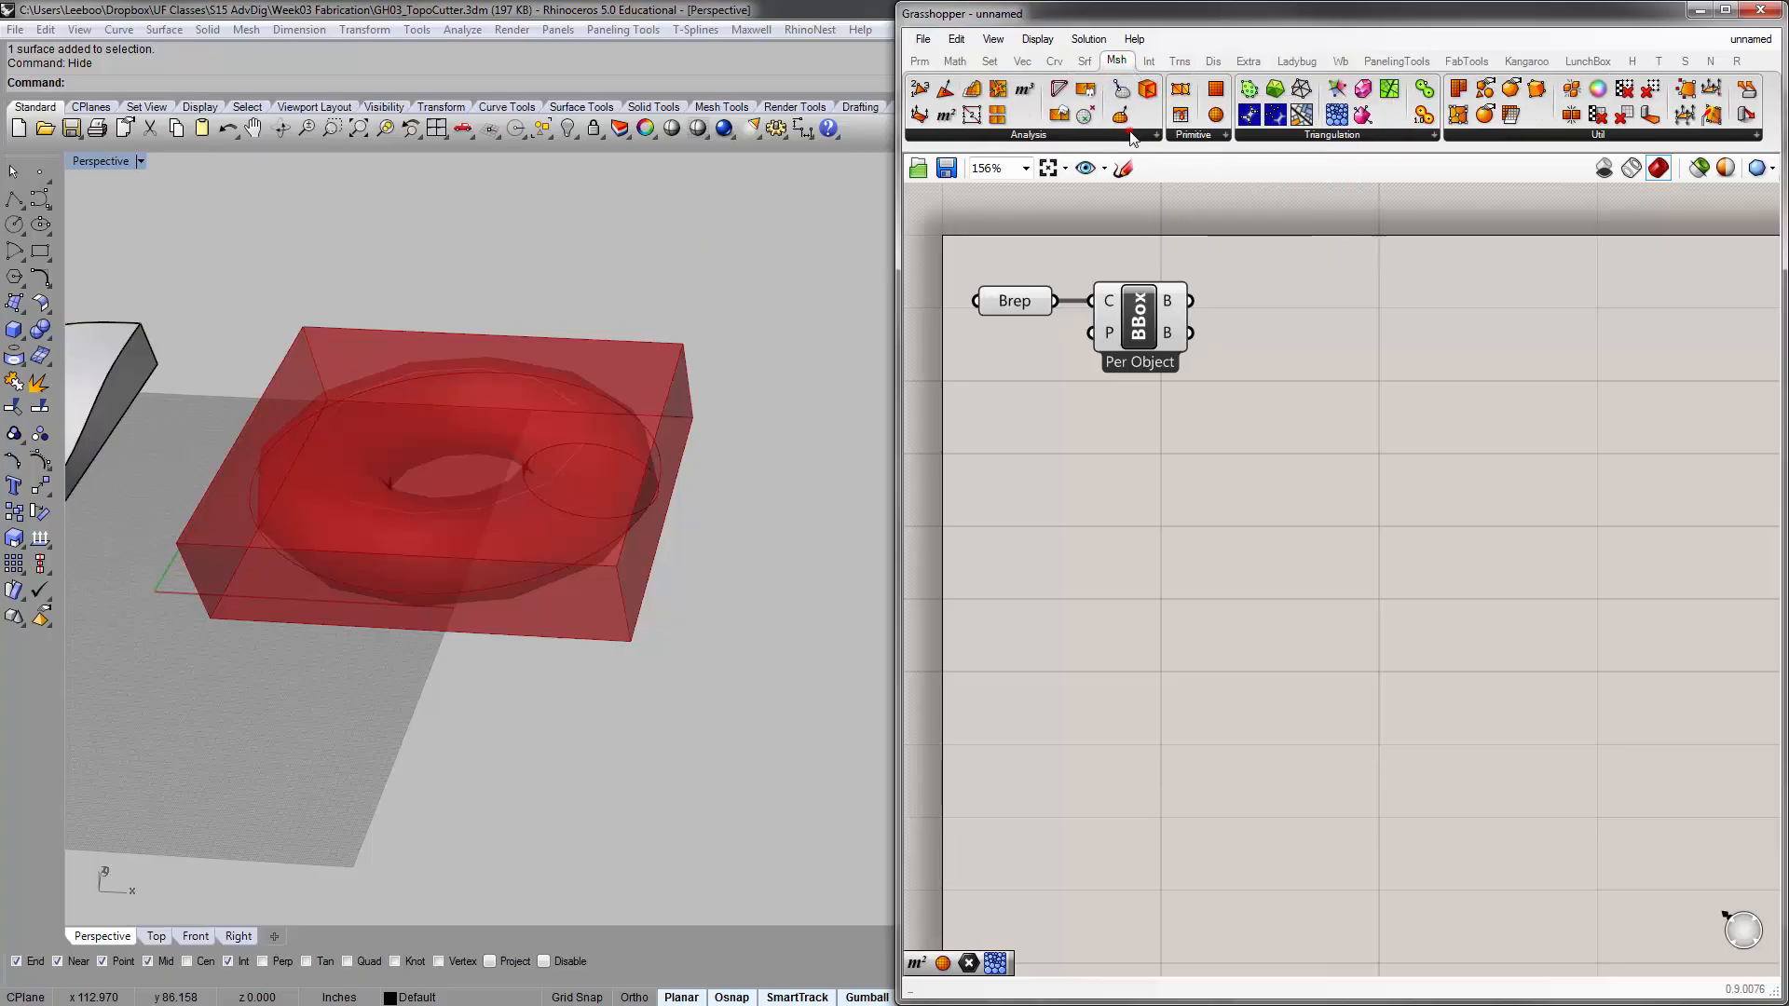
pyautogui.click(1074, 135)
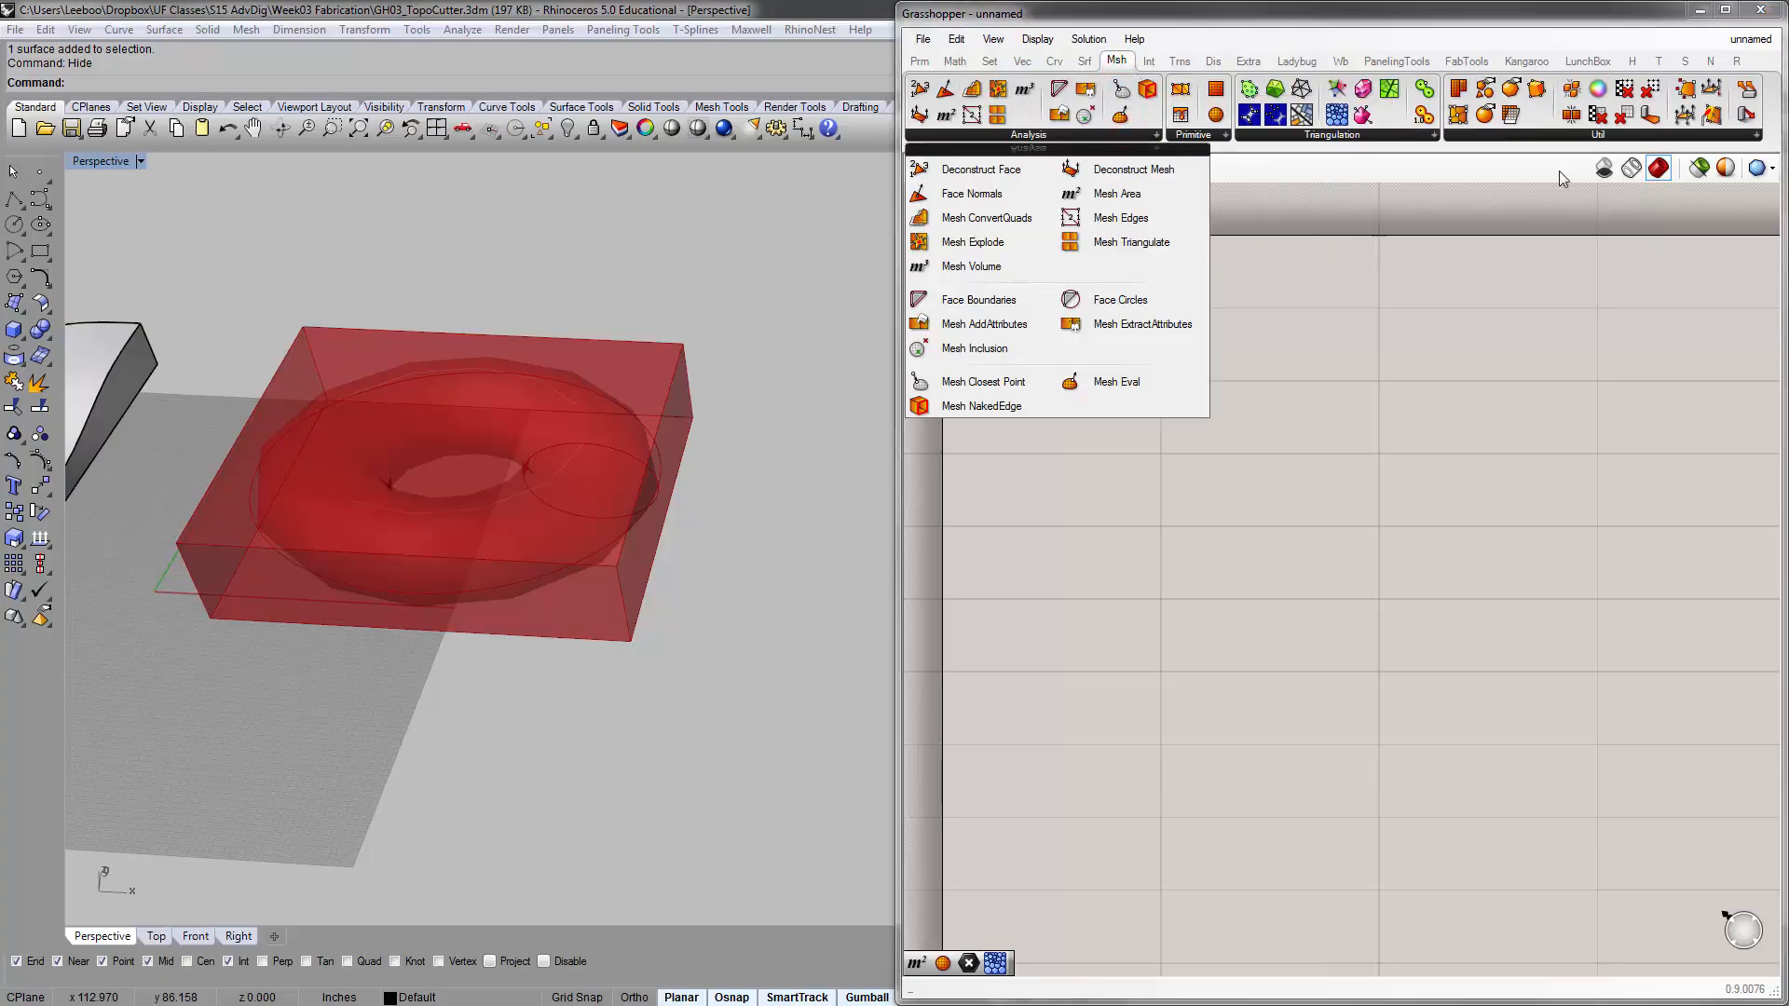
pyautogui.click(1560, 140)
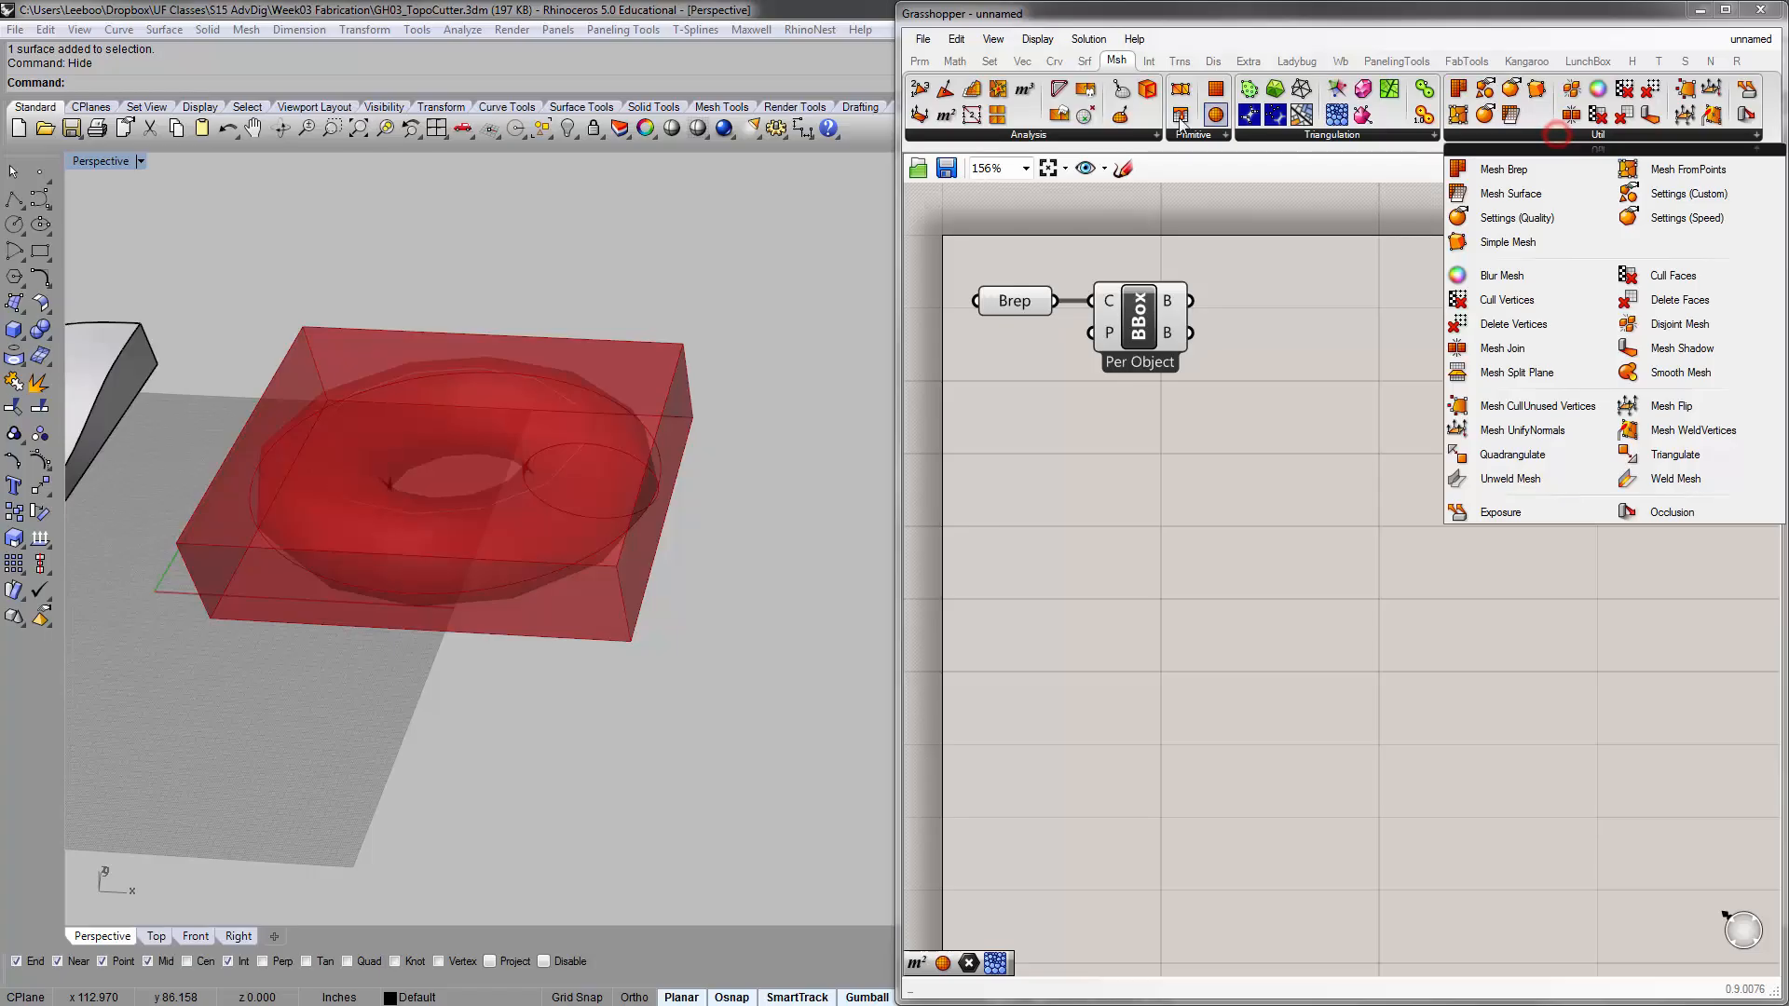
pyautogui.click(1128, 140)
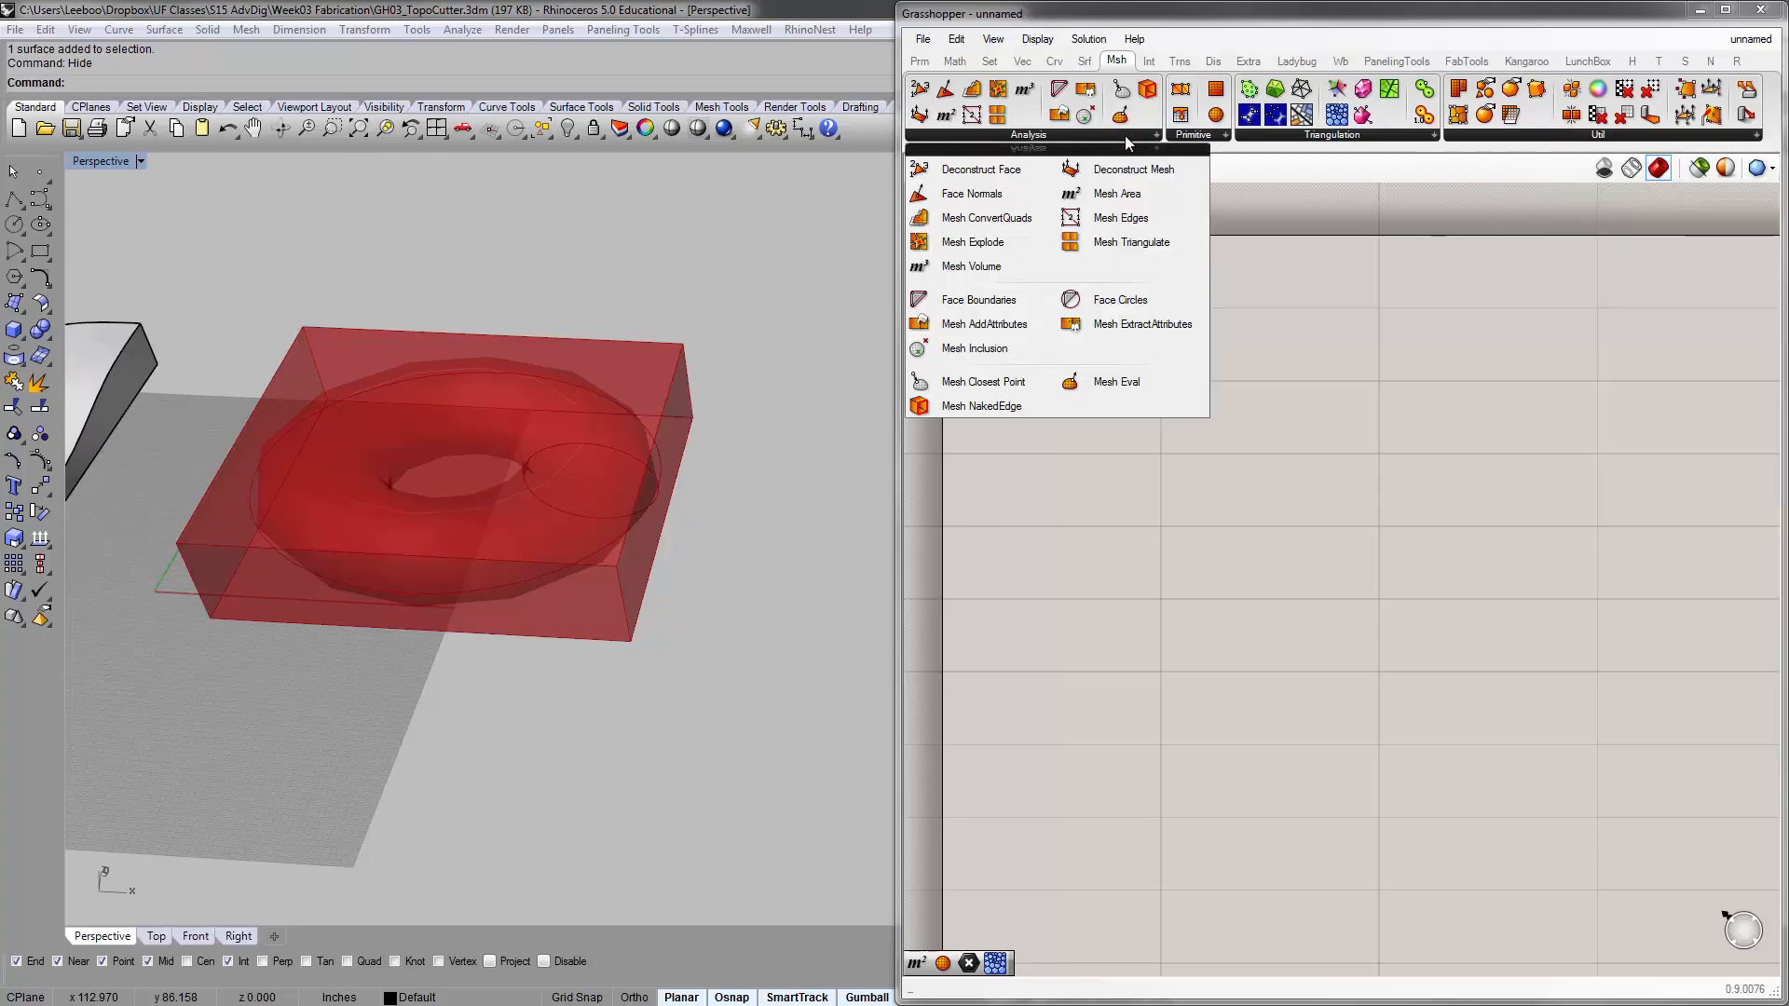
pyautogui.click(1495, 140)
pyautogui.click(1494, 136)
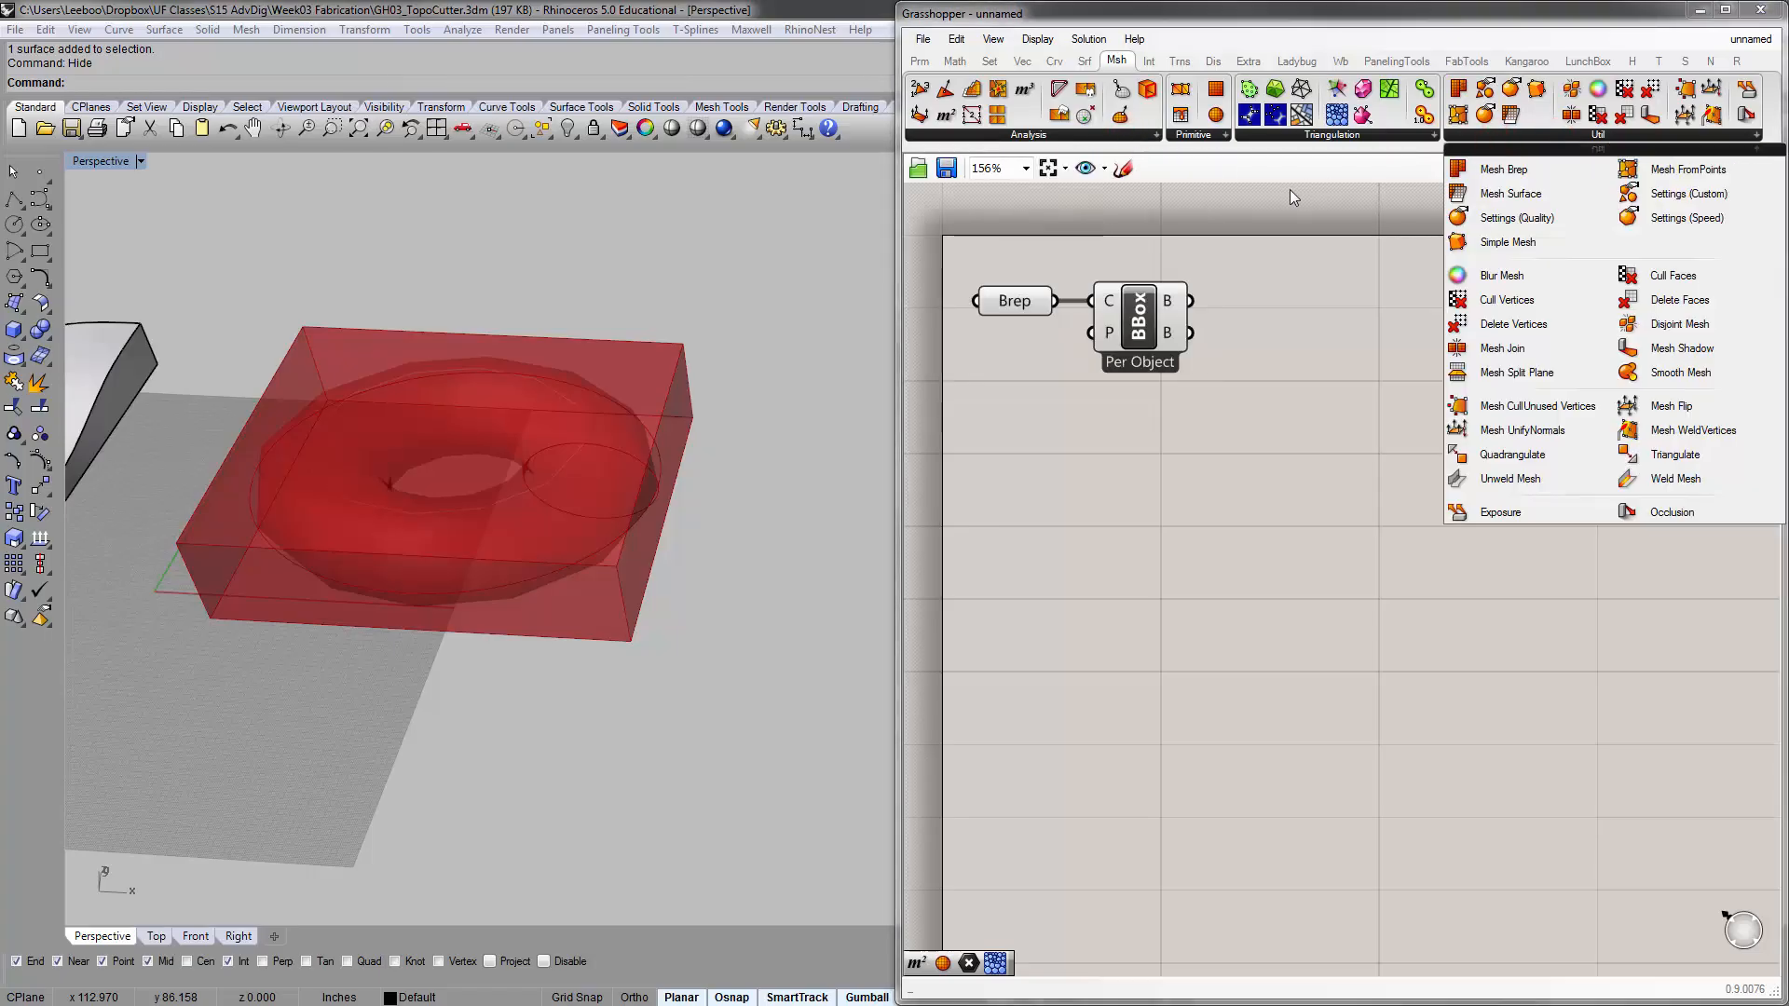
# Add a Box Corners component beside the Bounding Box component
pyautogui.click(1084, 61)
pyautogui.click(1132, 137)
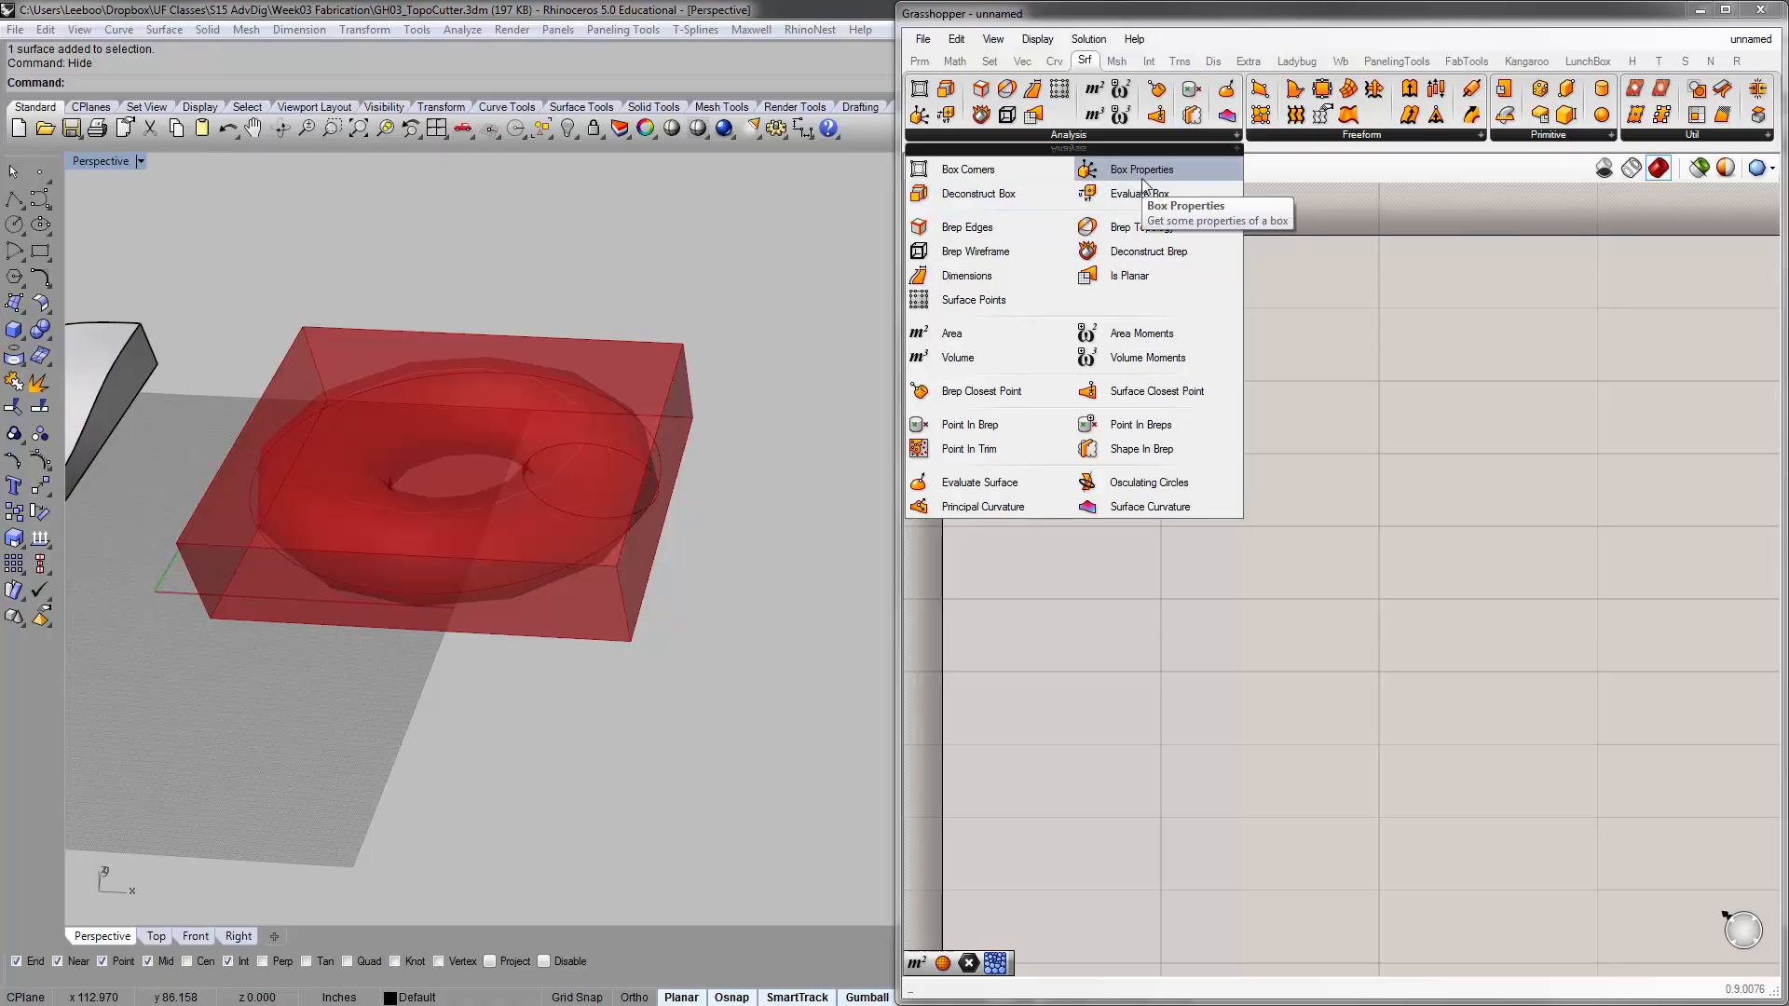
pyautogui.click(985, 166)
pyautogui.click(1299, 300)
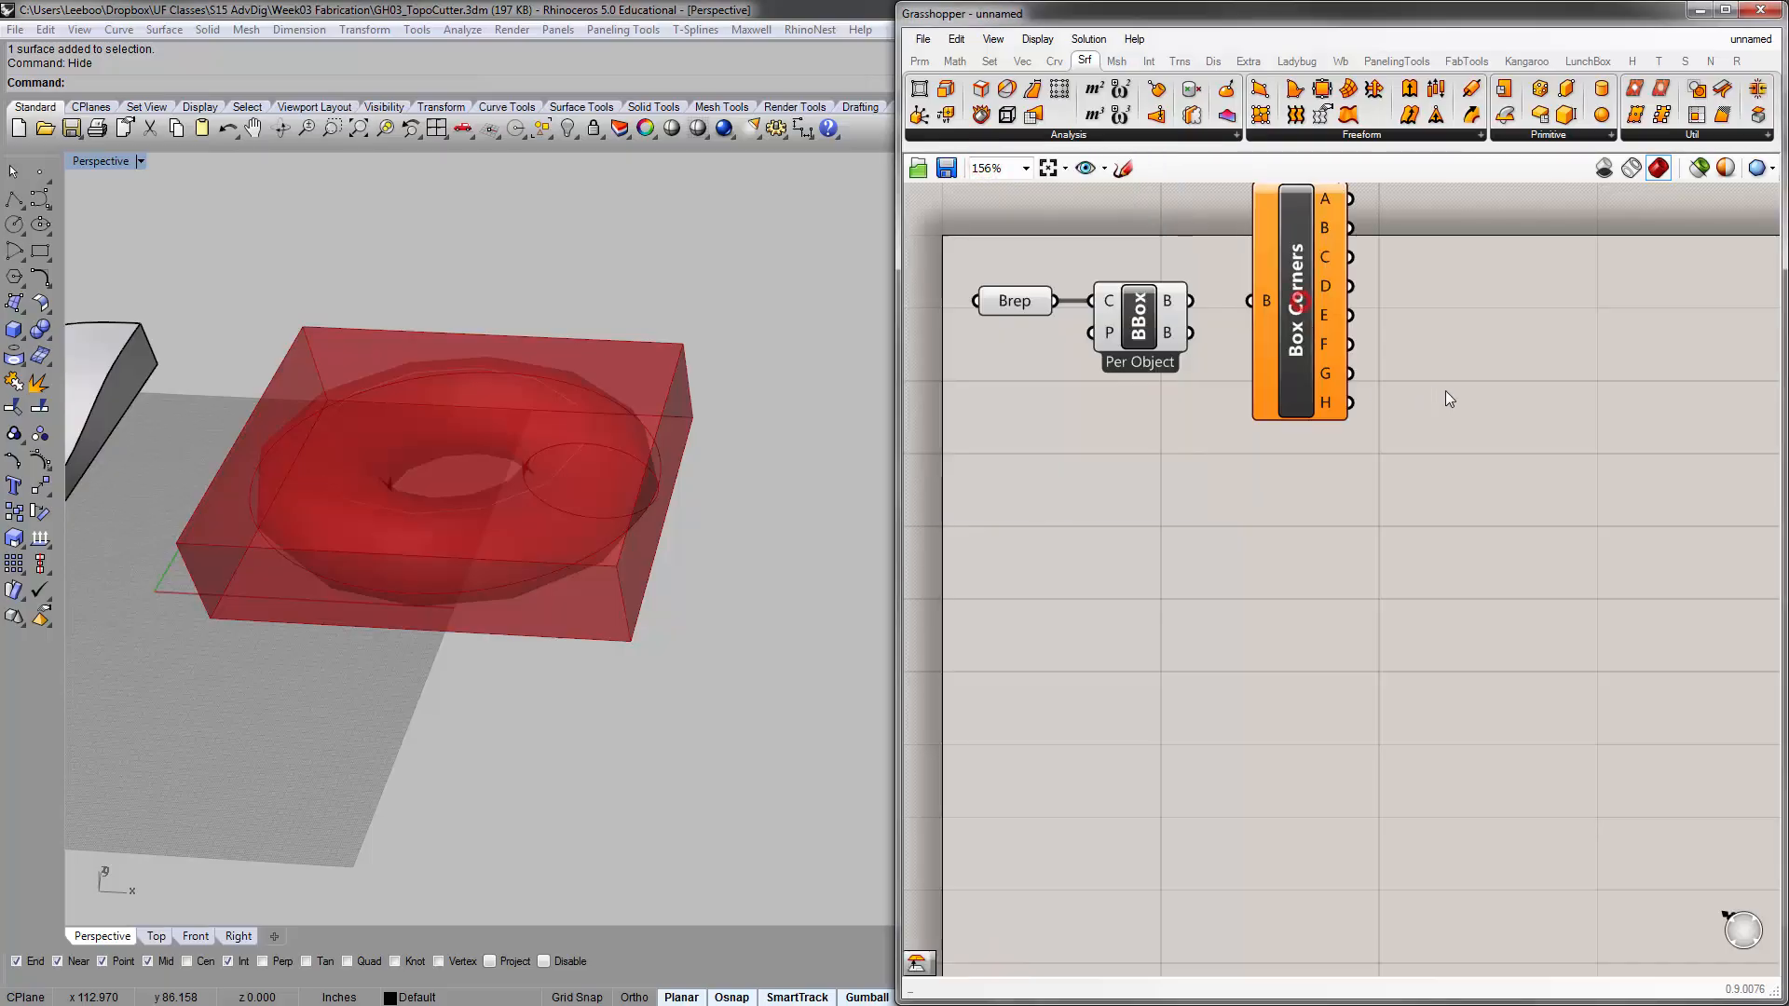
pyautogui.moveTo(1463, 354); pyautogui.dragTo(1349, 437, button='right')
# Connect the Bounding Box's upper B output to the Box Corners input and move Box Corners closer to it
pyautogui.moveTo(1213, 297); pyautogui.dragTo(1225, 296)
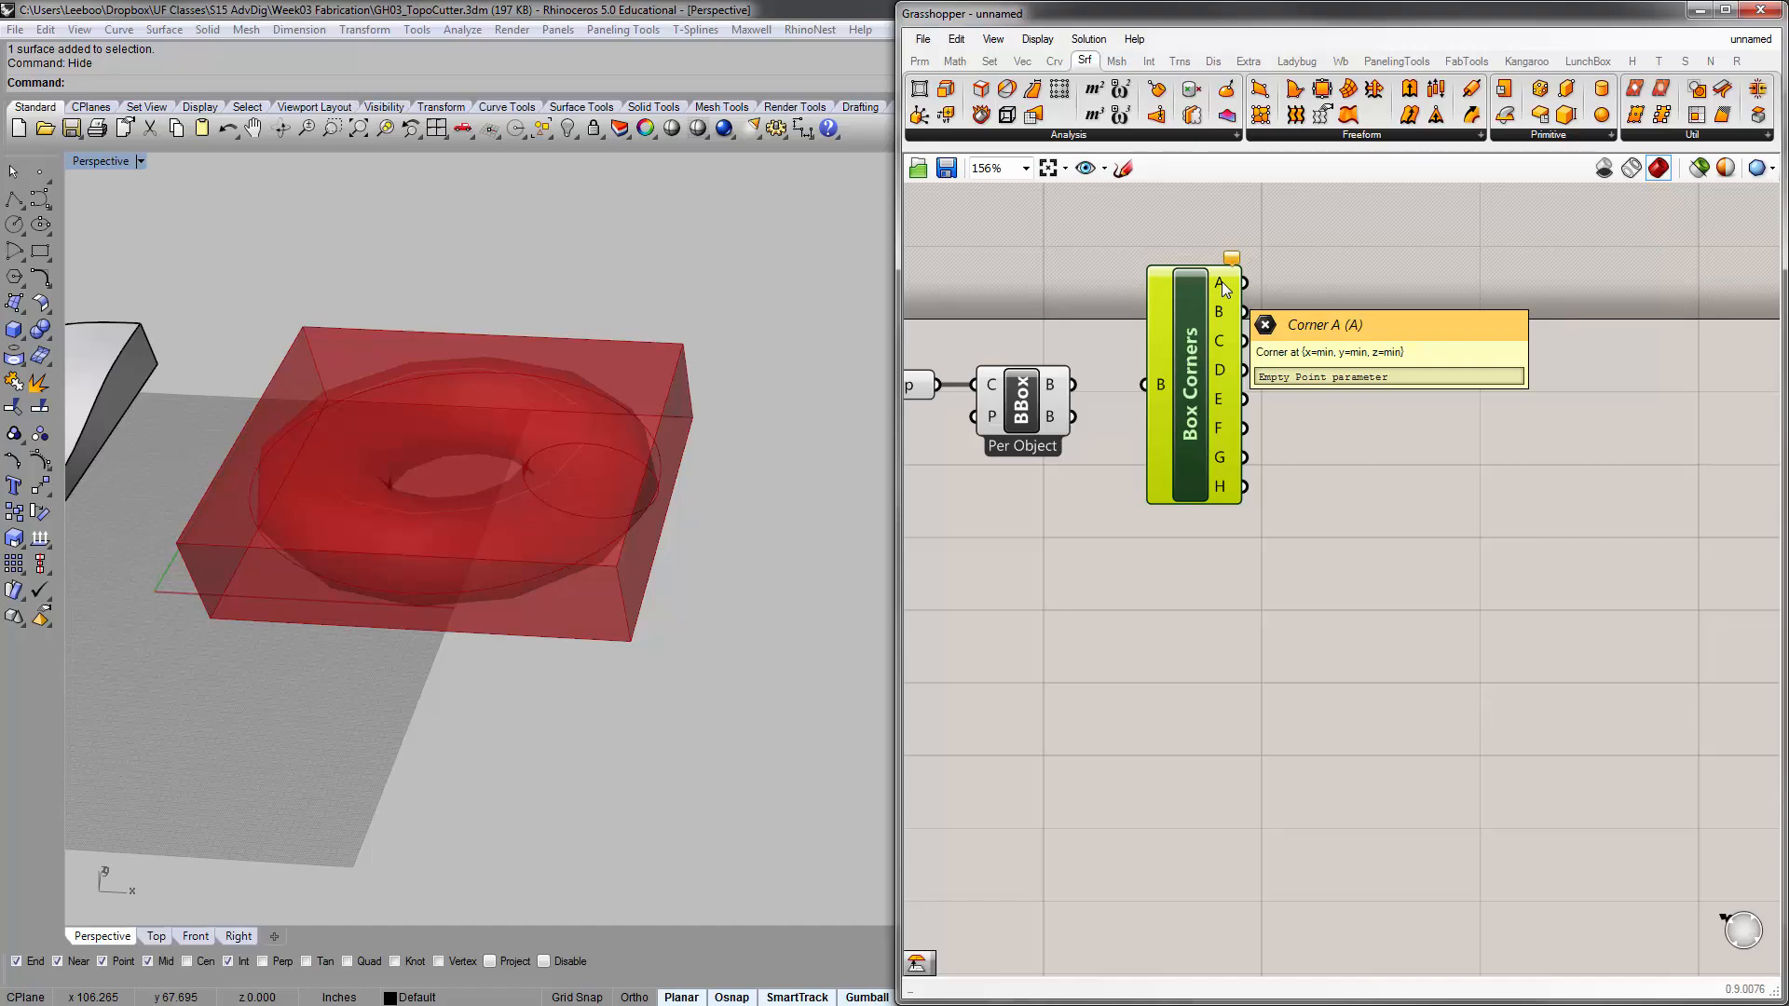
pyautogui.click(209, 617)
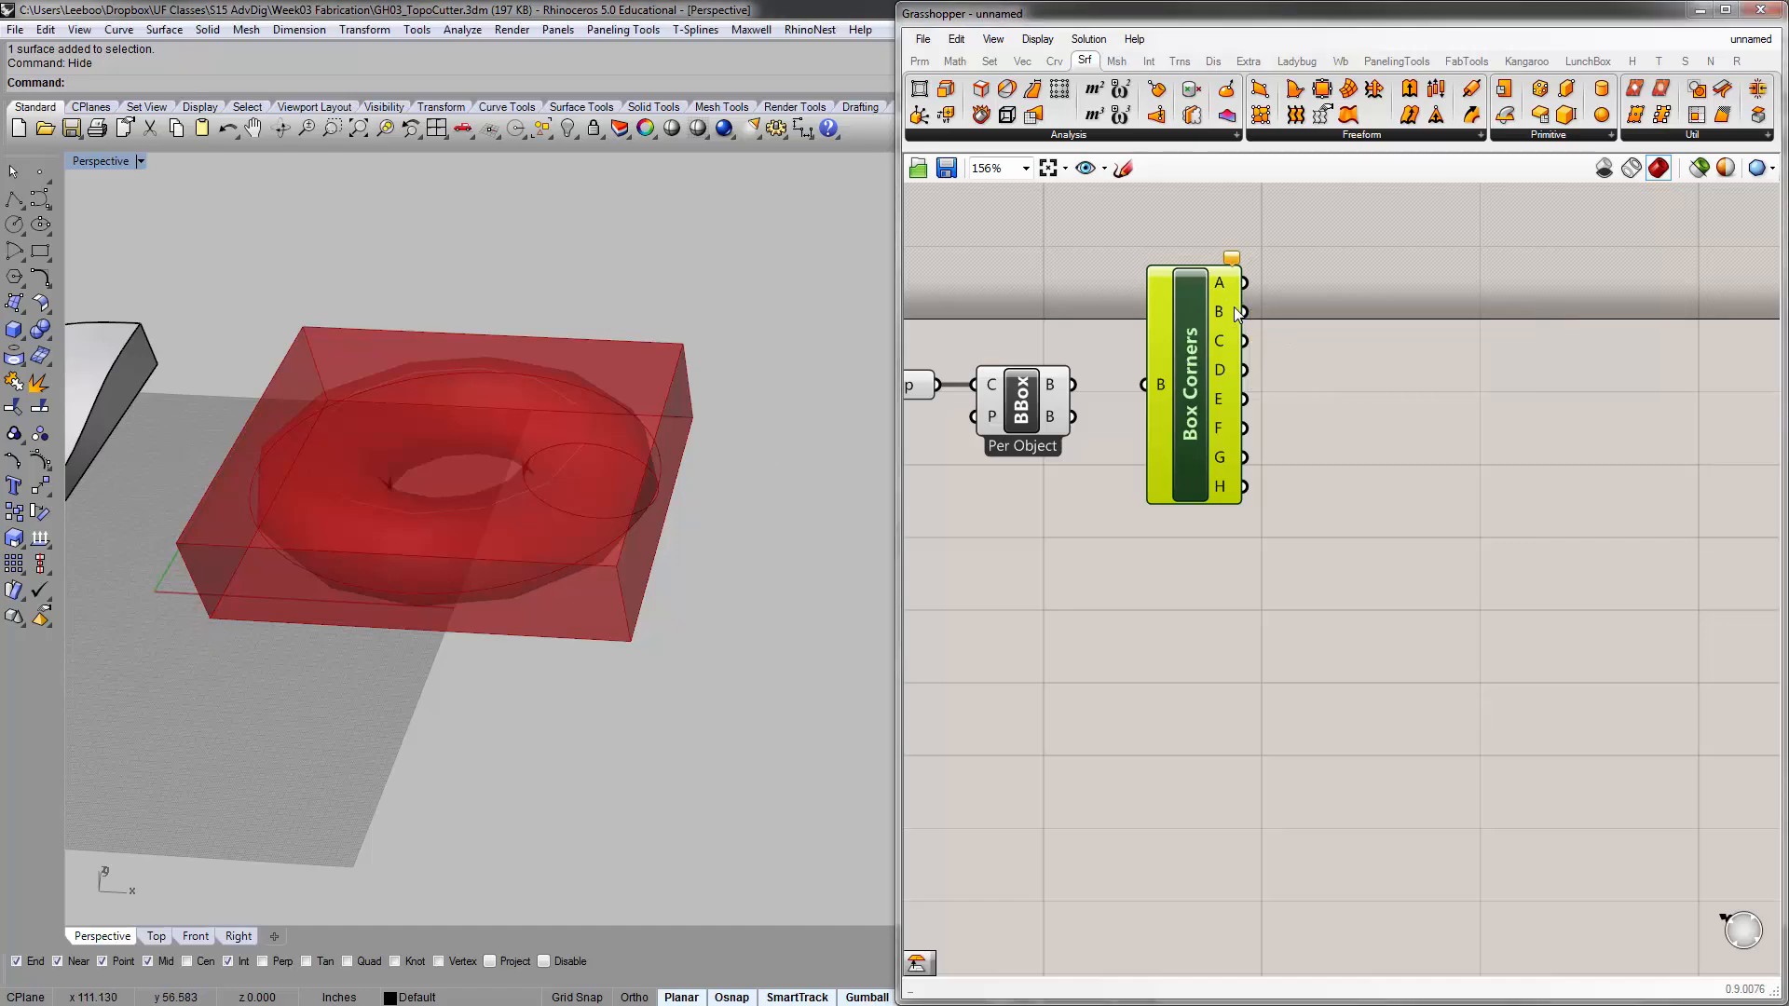
pyautogui.moveTo(1072, 384); pyautogui.dragTo(1156, 372)
pyautogui.click(1272, 236)
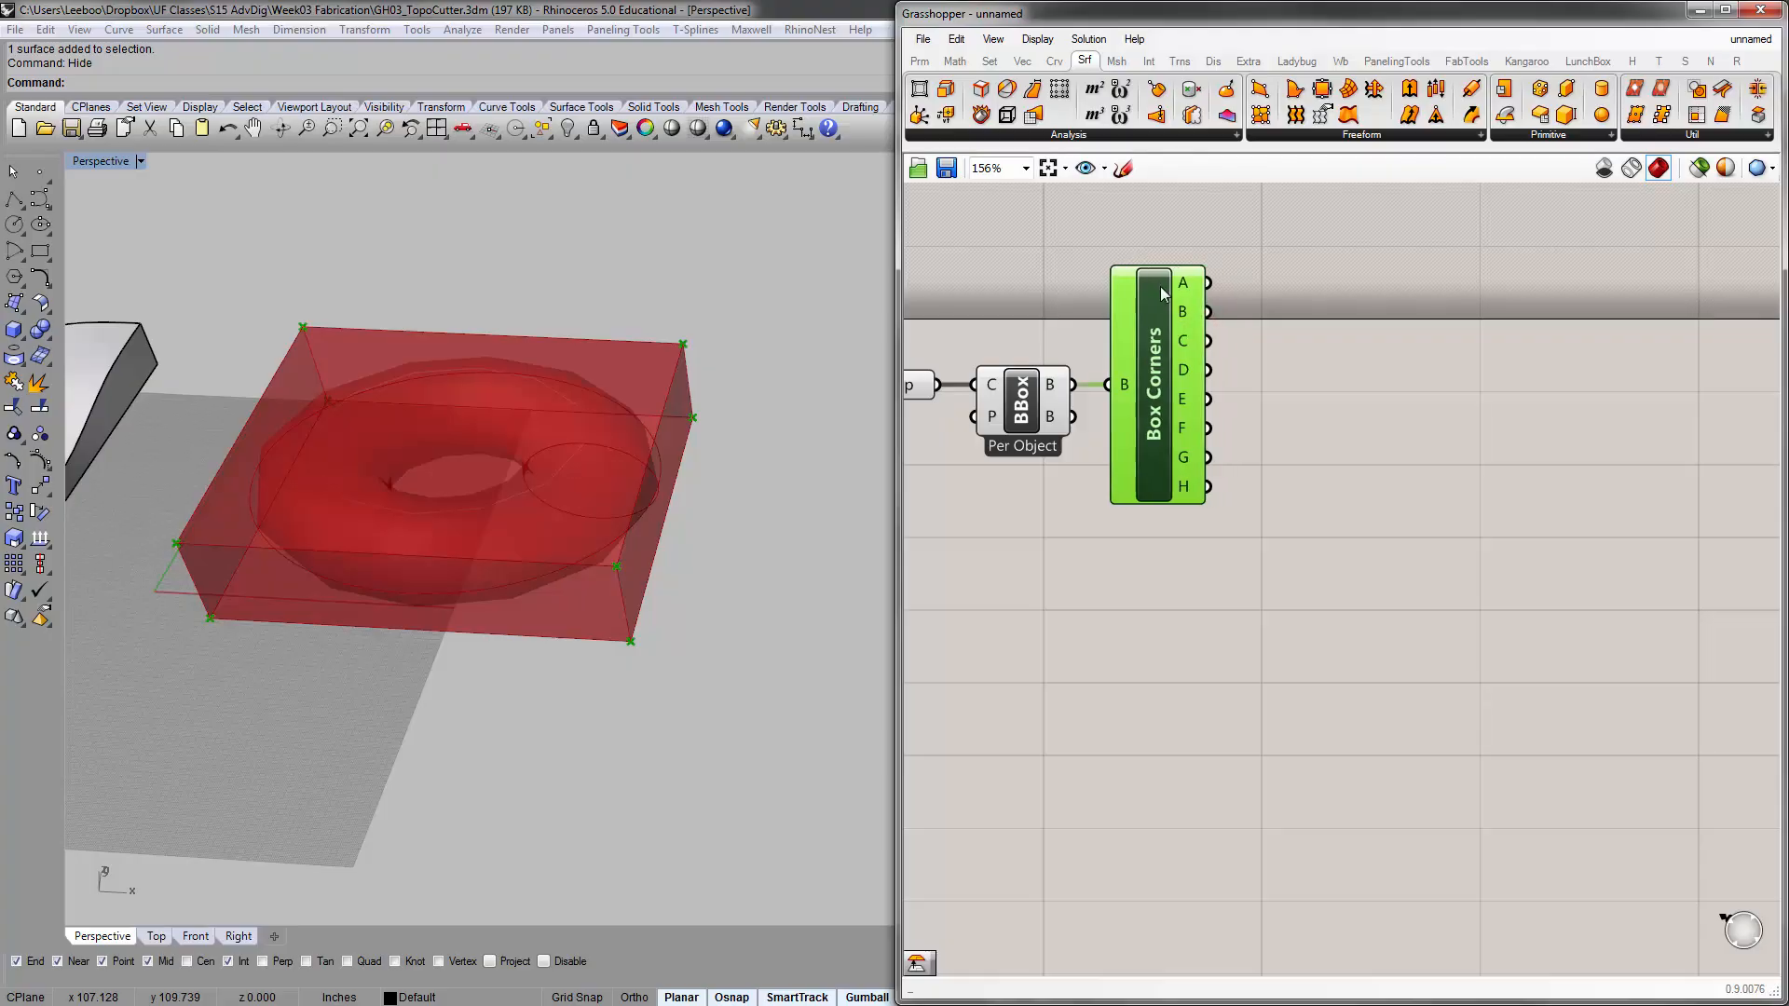
pyautogui.click(1058, 193)
# Add a Point parameter beside Box Corners, connect corner A to it and inspect that corner on the torus's bounding box
pyautogui.click(919, 61)
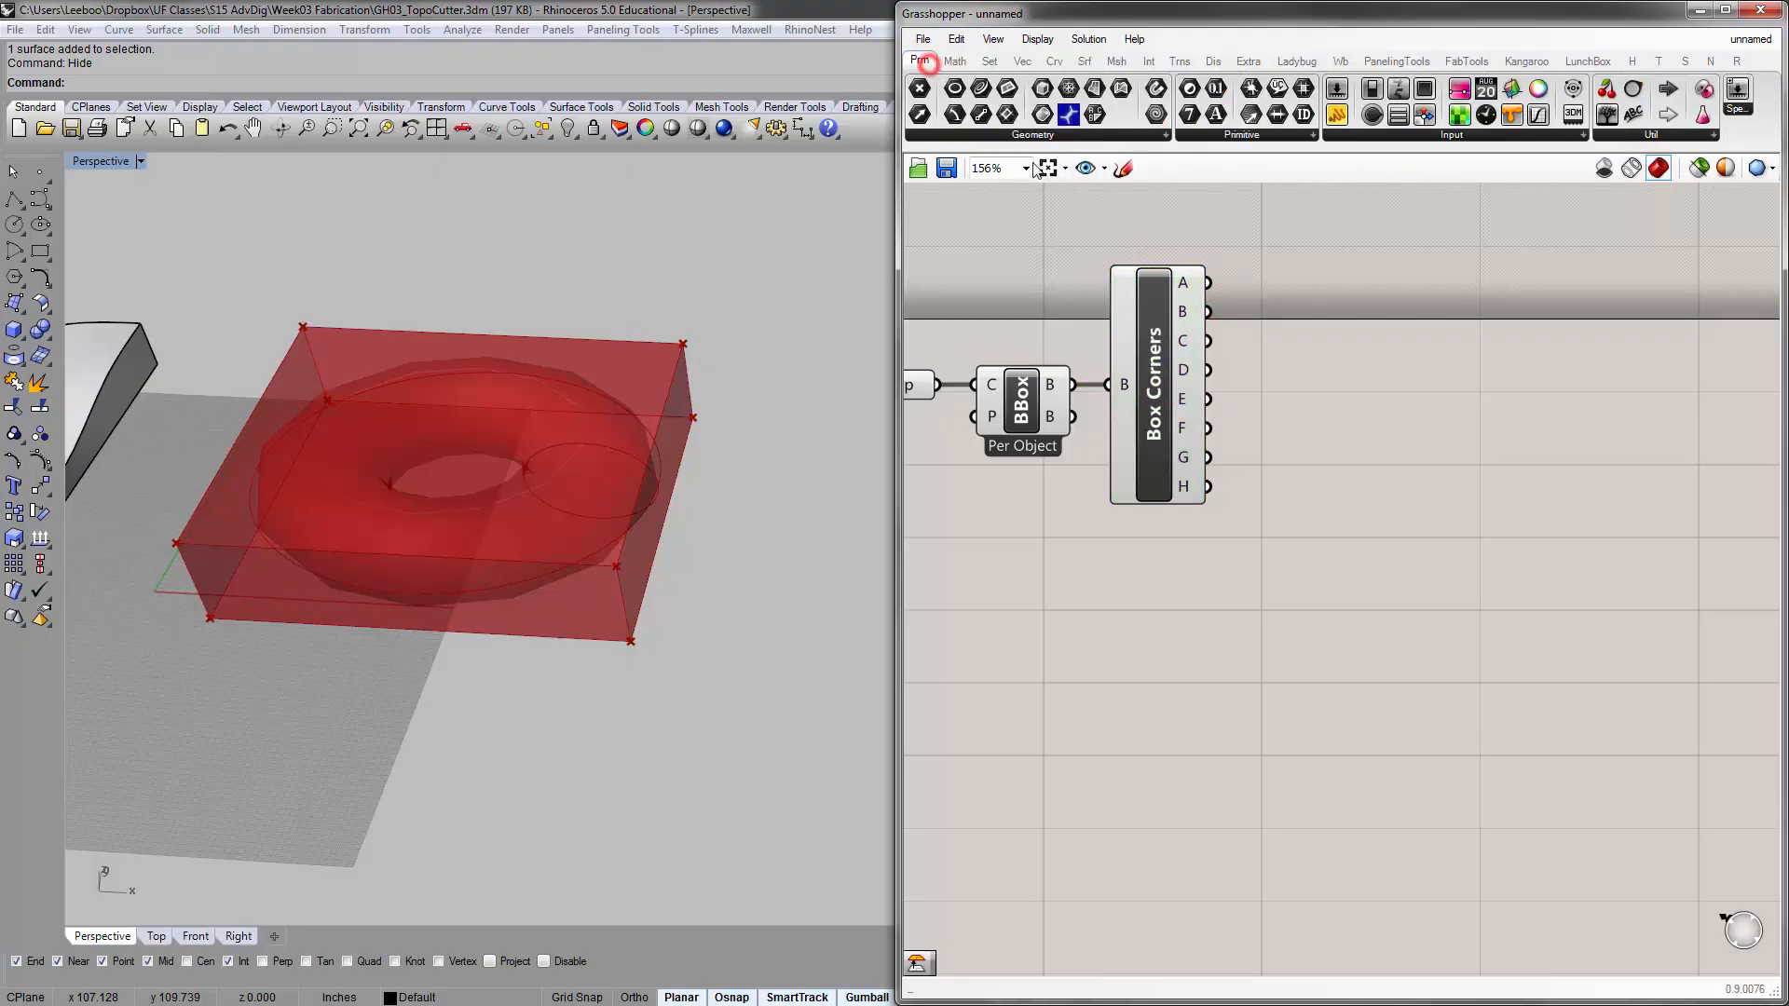
pyautogui.click(946, 135)
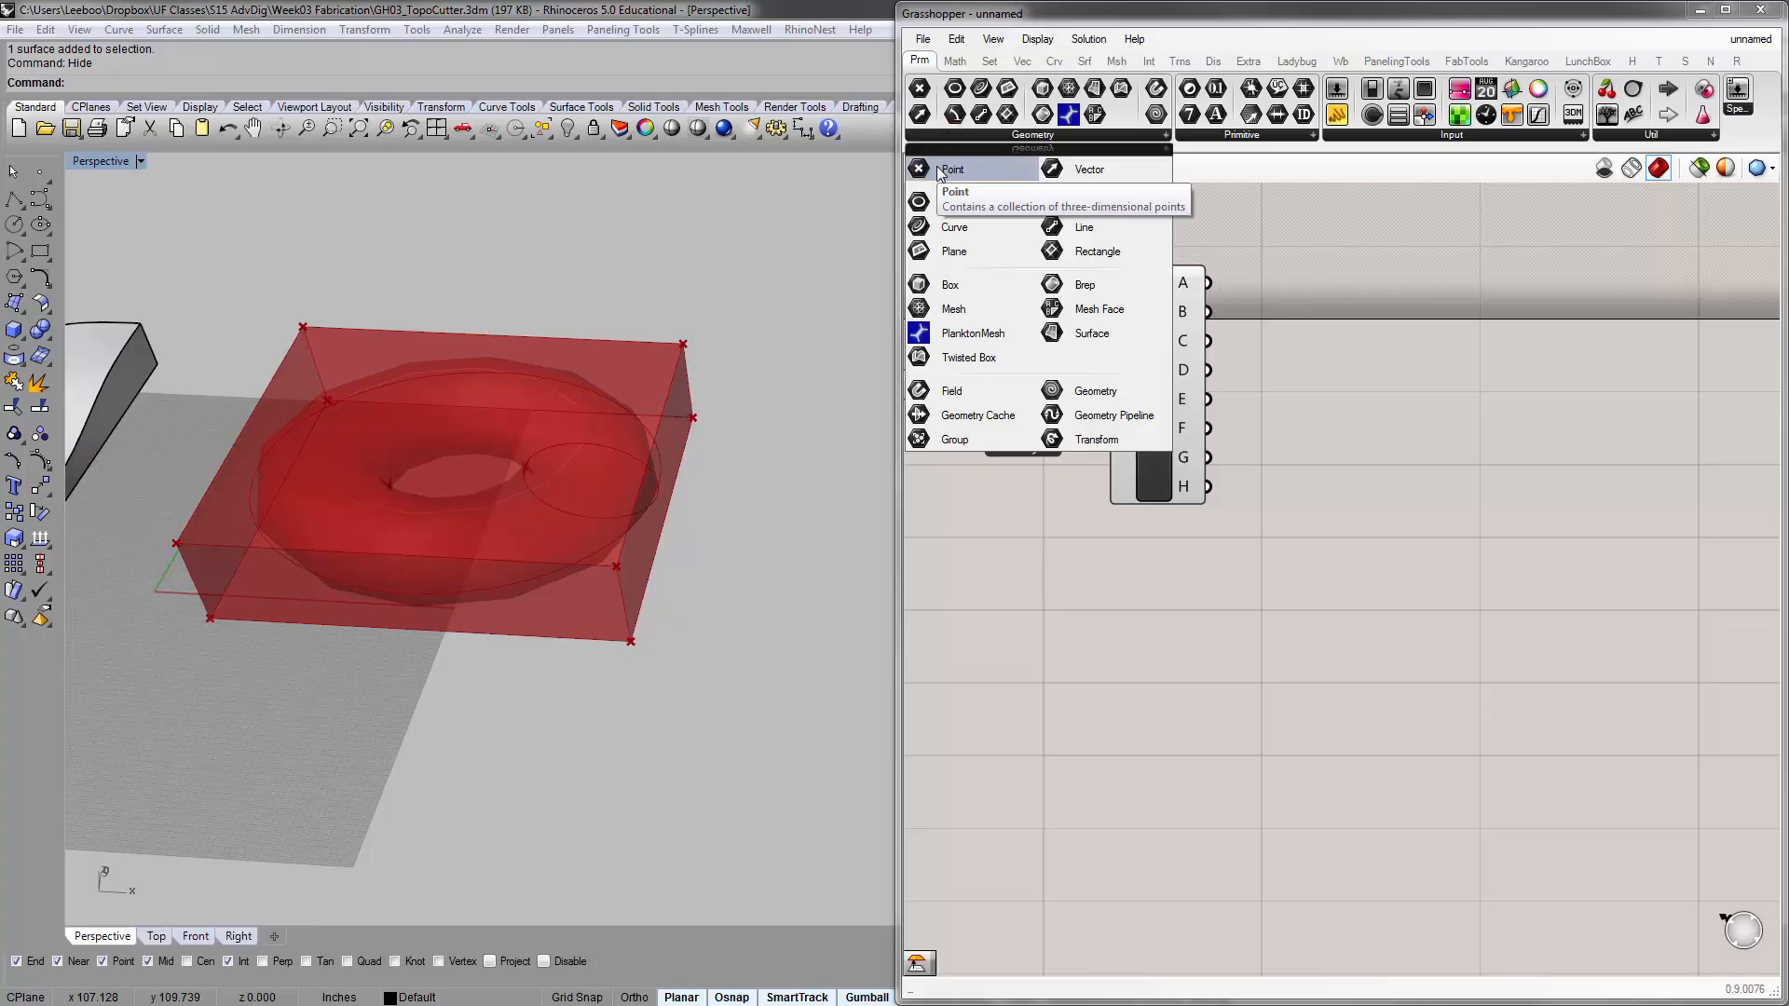
pyautogui.moveTo(939, 173); pyautogui.dragTo(1323, 278)
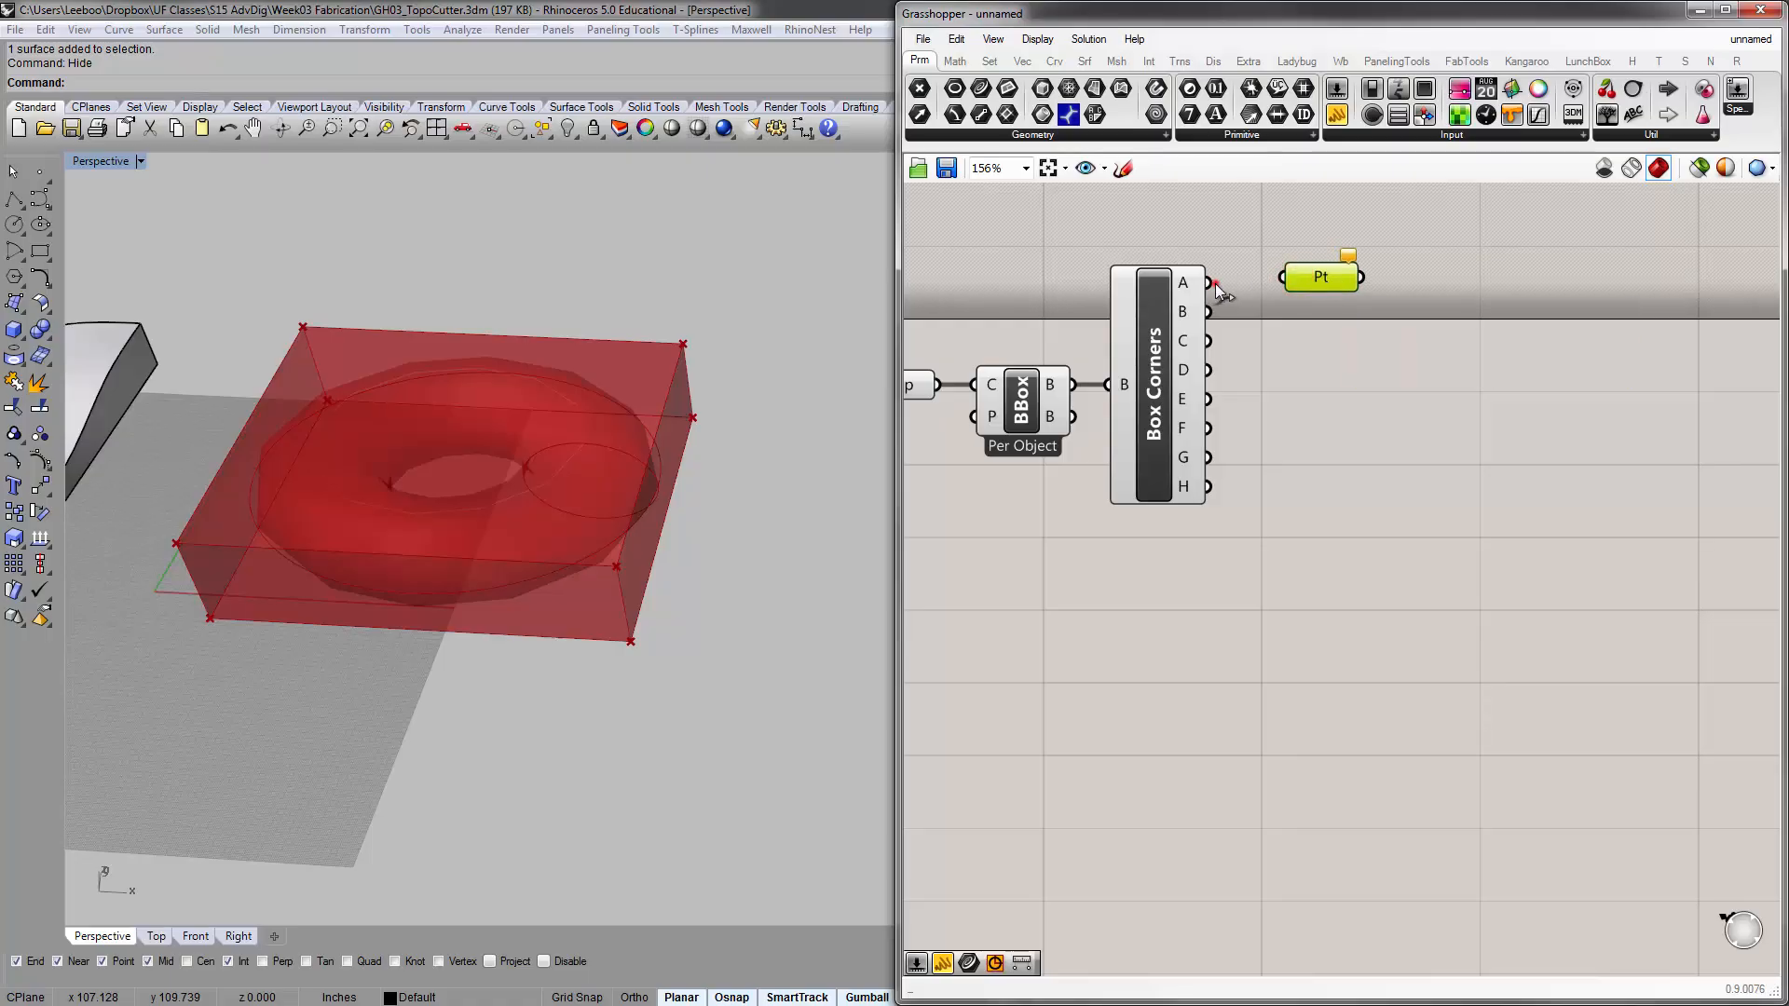
pyautogui.moveTo(1208, 282); pyautogui.dragTo(1286, 278)
pyautogui.click(1322, 369)
pyautogui.click(1339, 276)
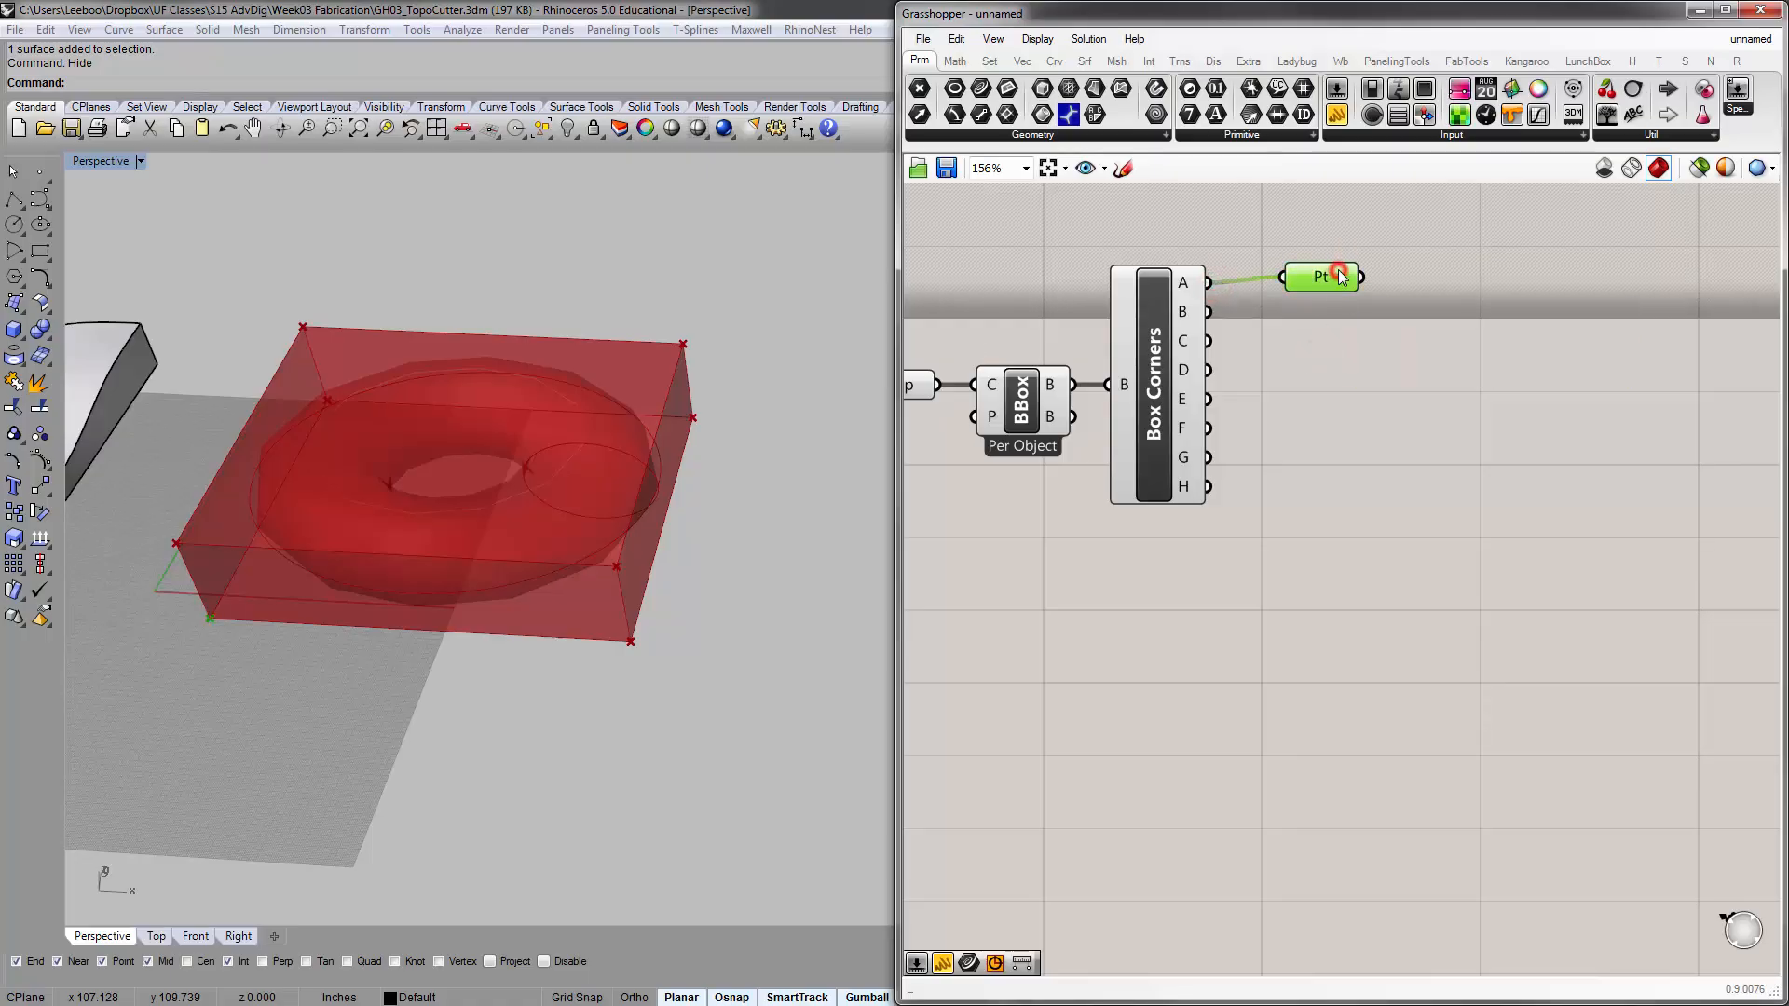
pyautogui.moveTo(133, 691); pyautogui.dragTo(360, 658, button='right')
pyautogui.scroll(3, 238, 688)
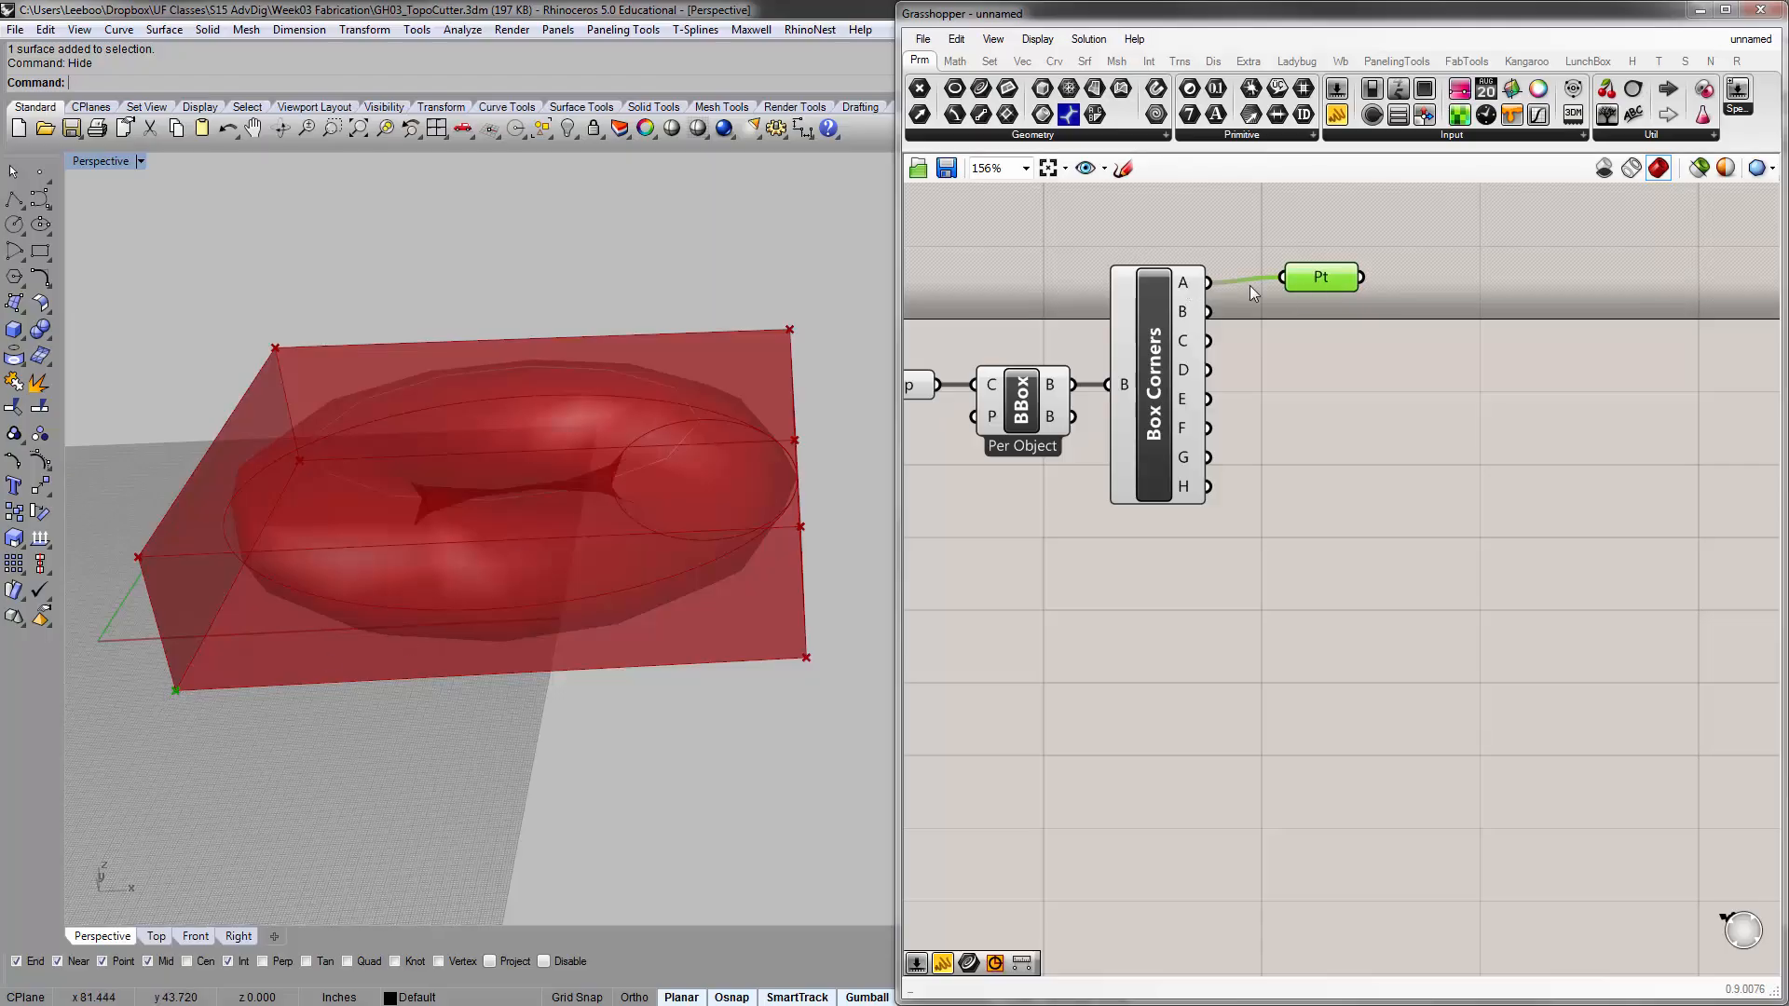
# Connect corner outputs B through H to the Point parameter one after another to check each corner's location on the bounding box
pyautogui.moveTo(1318, 276); pyautogui.dragTo(1315, 302)
pyautogui.moveTo(1208, 310); pyautogui.dragTo(1279, 303)
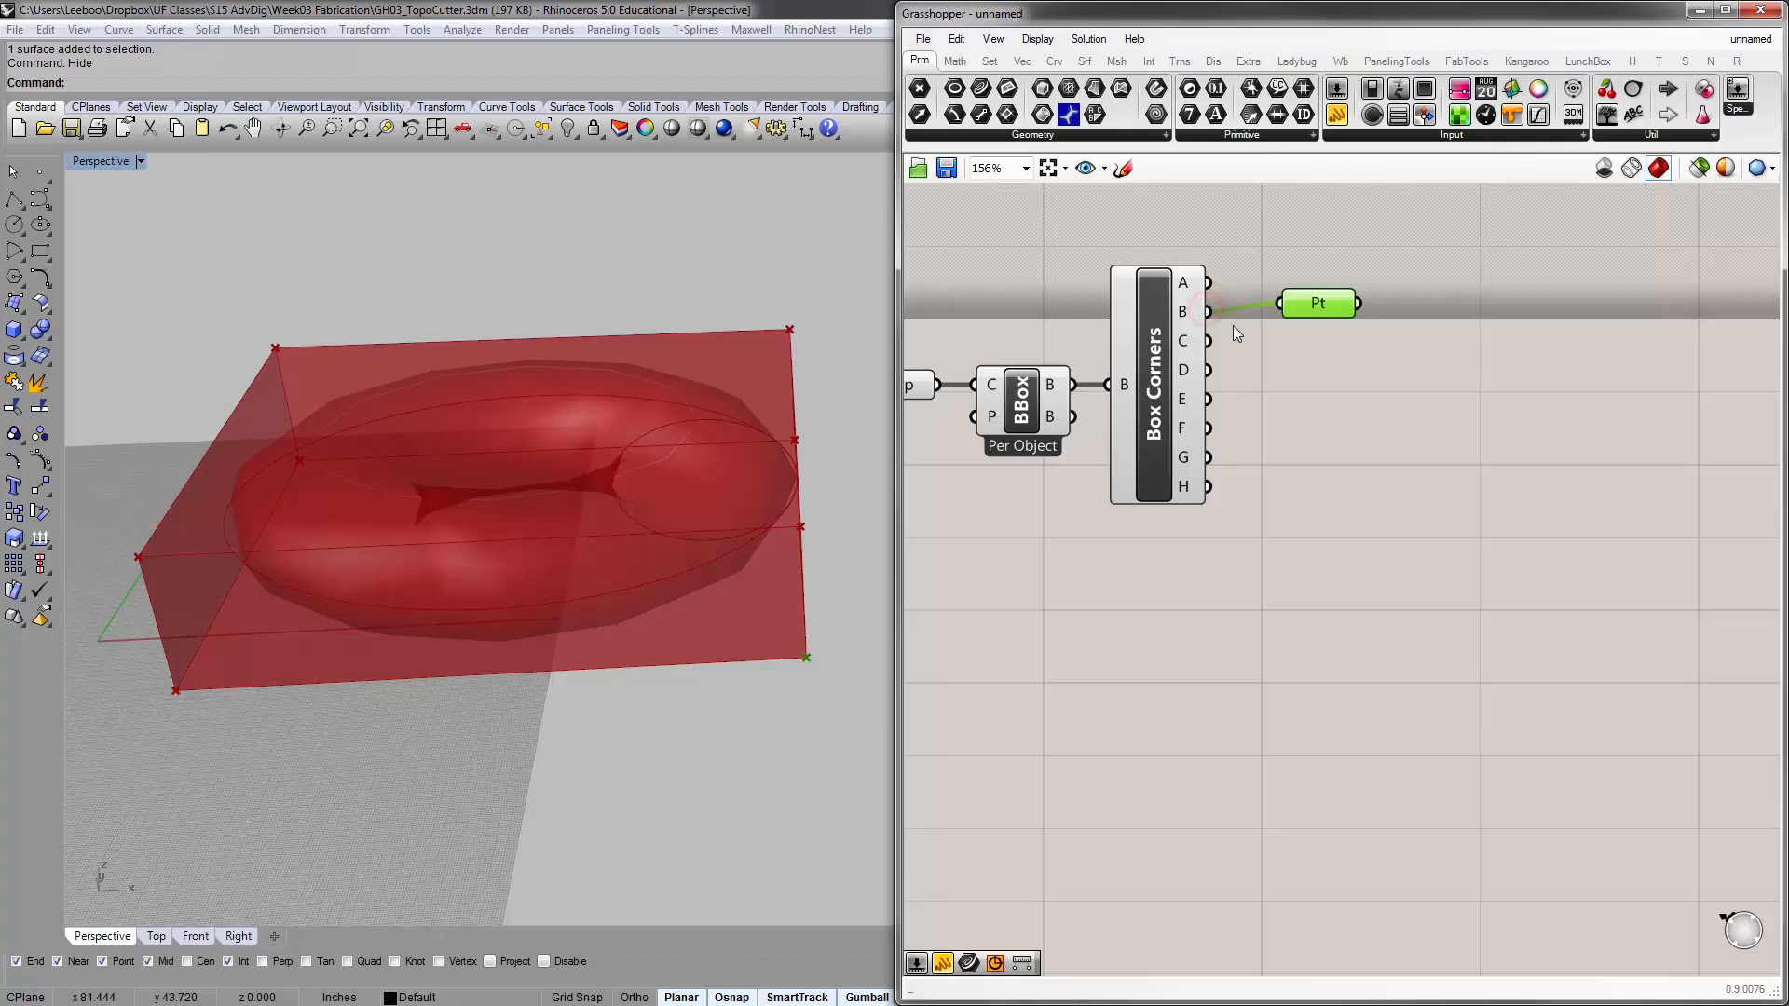
pyautogui.moveTo(839, 656); pyautogui.dragTo(815, 591, button='right')
pyautogui.moveTo(1206, 341); pyautogui.dragTo(1277, 303)
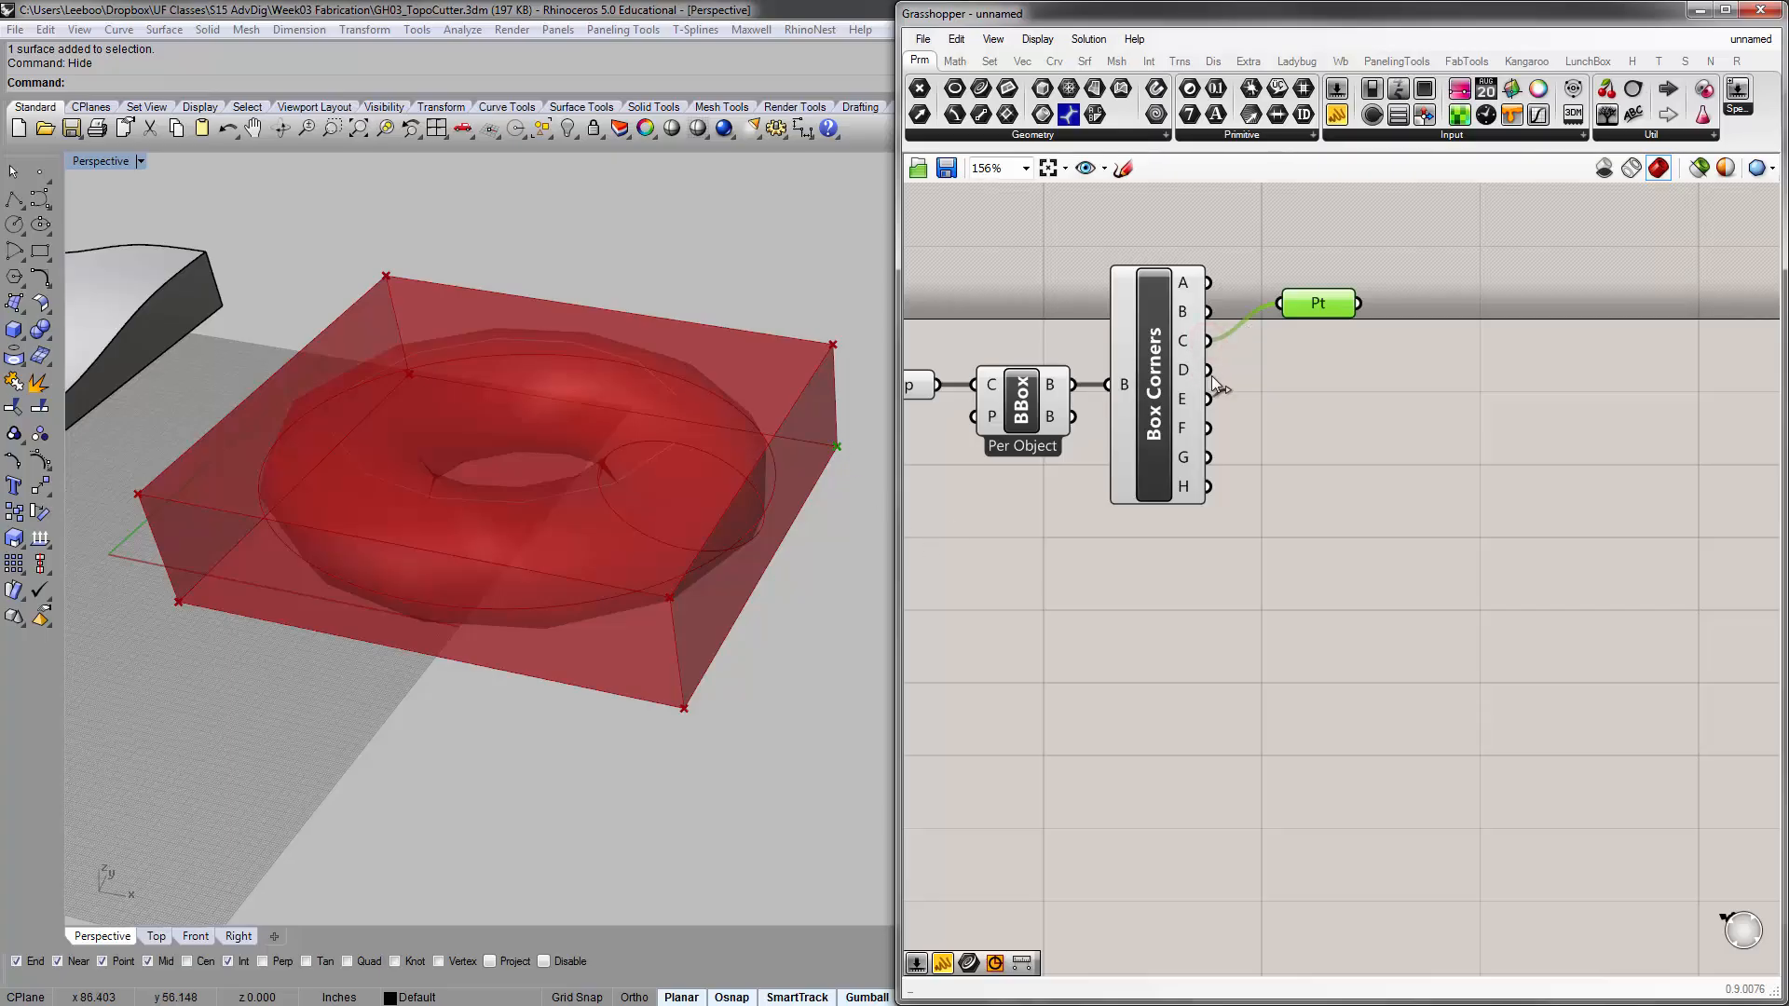
pyautogui.moveTo(1208, 370); pyautogui.dragTo(1278, 303)
pyautogui.moveTo(484, 371); pyautogui.dragTo(252, 593, button='right')
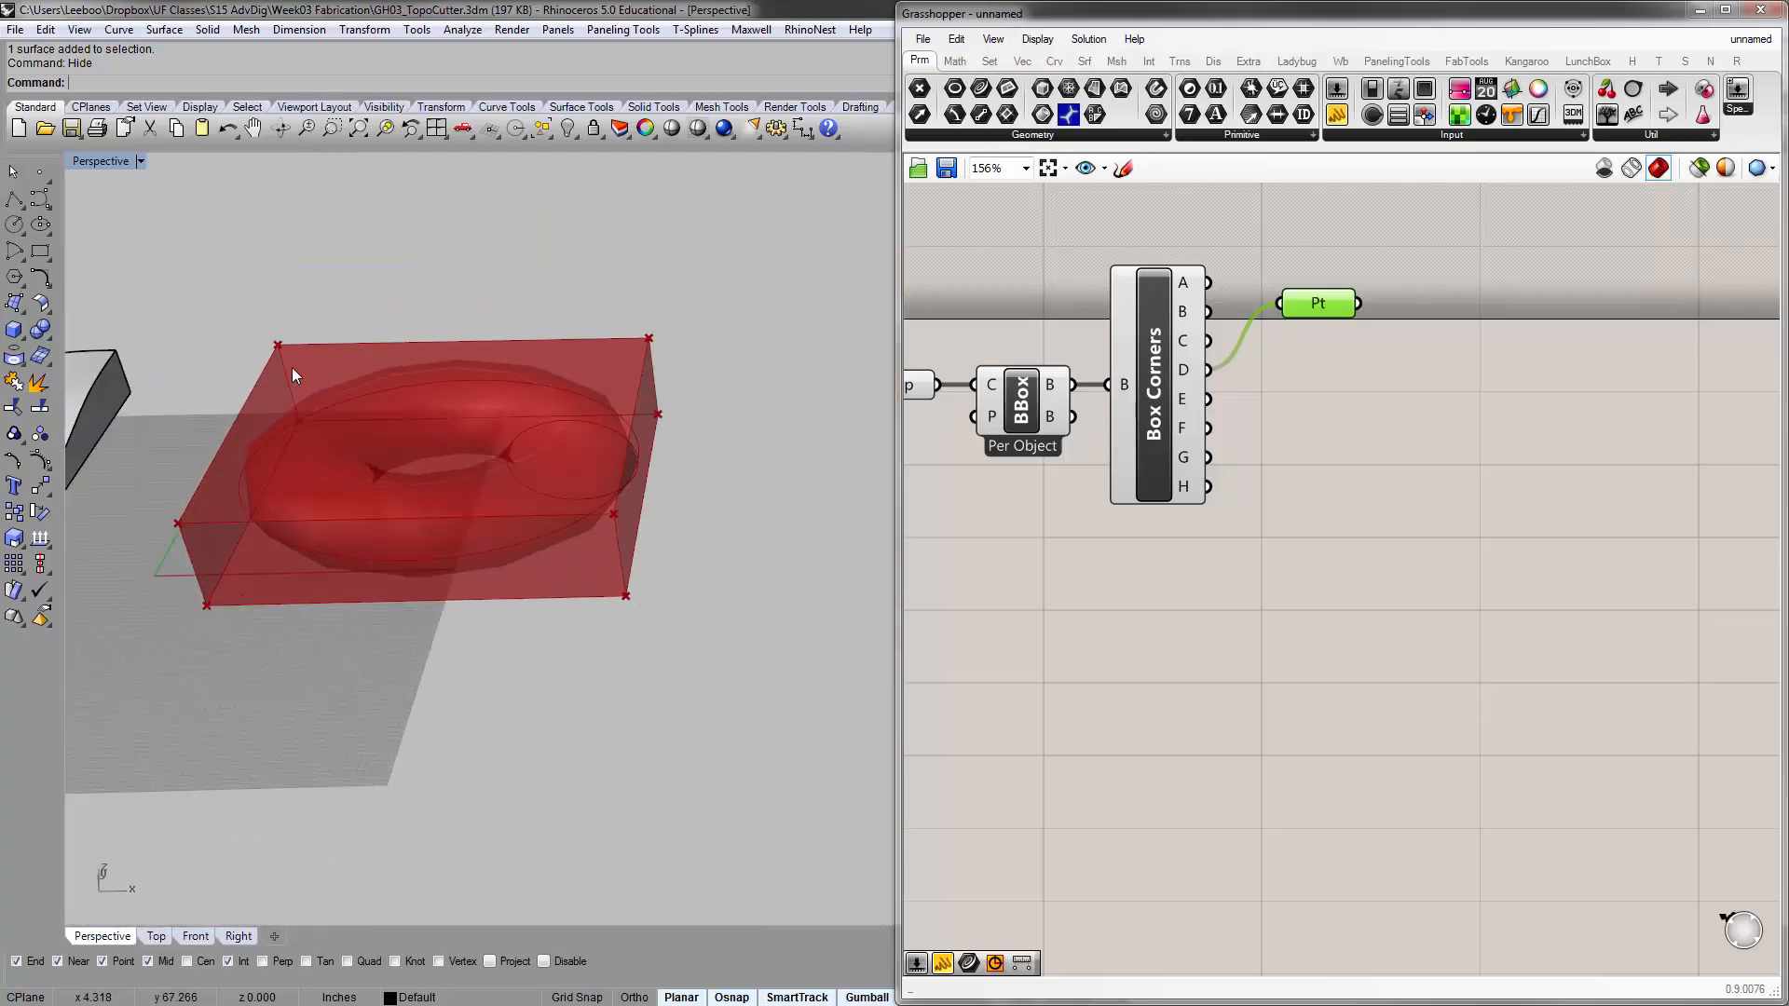
pyautogui.moveTo(292, 367); pyautogui.dragTo(495, 377, button='right')
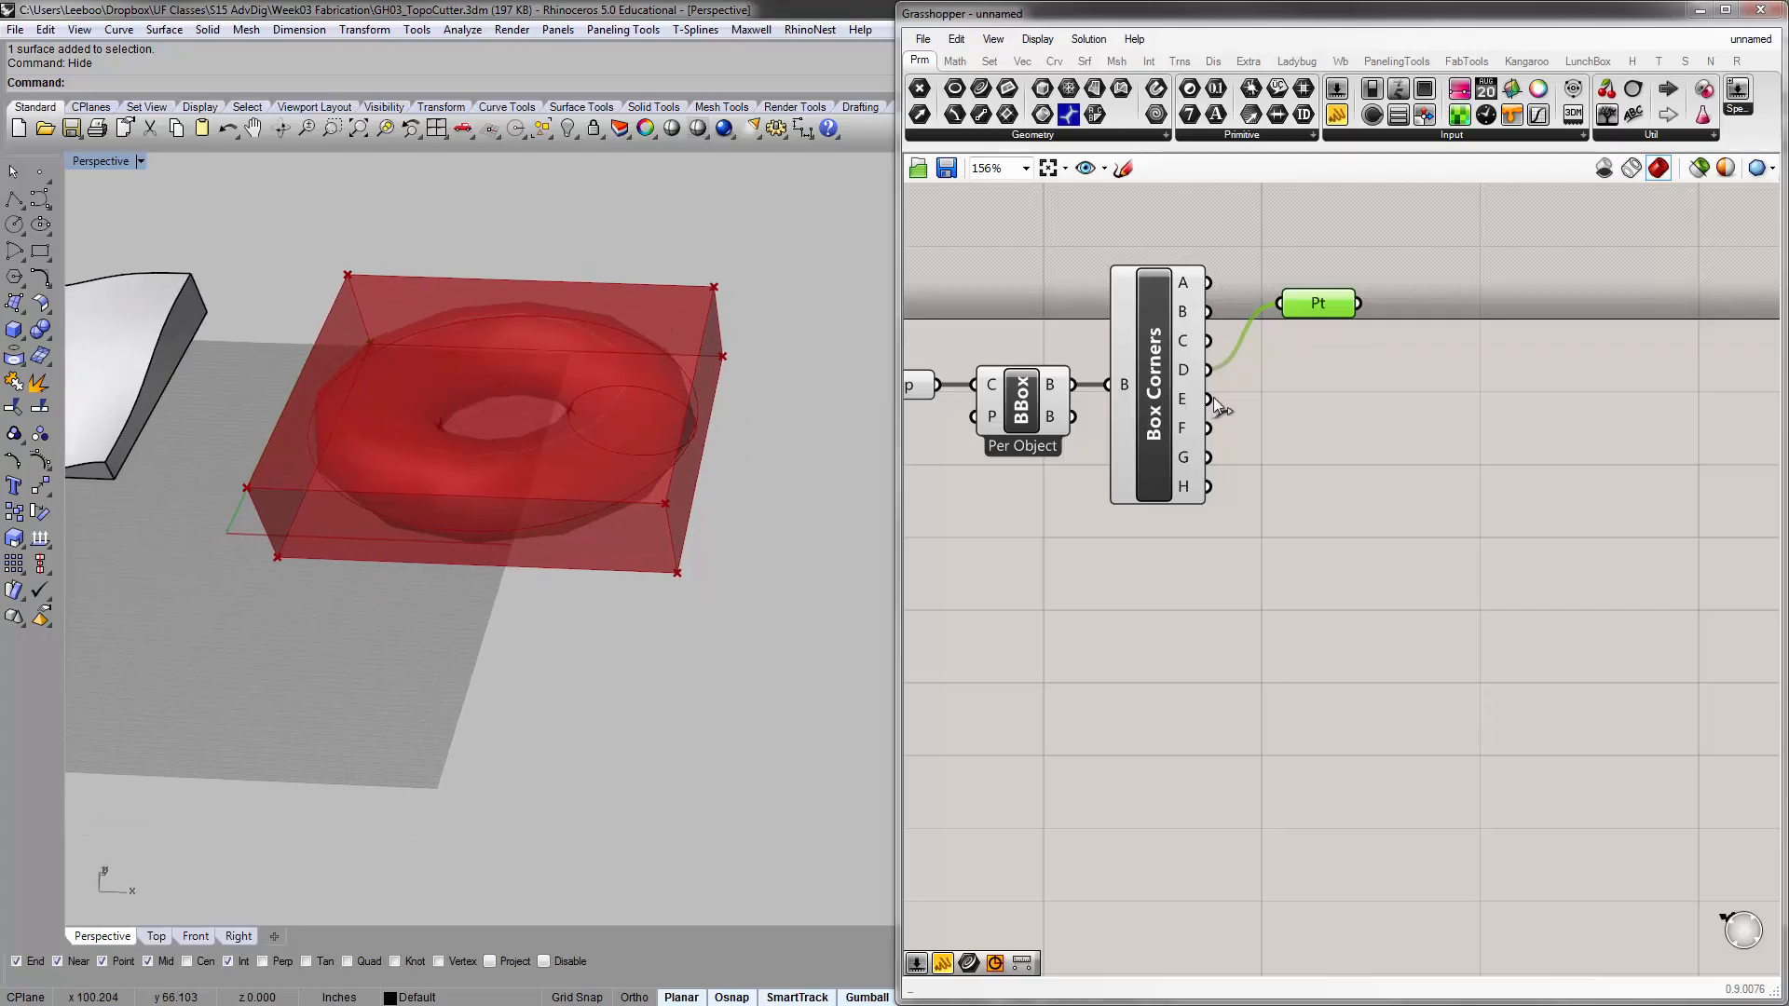
pyautogui.moveTo(1209, 399); pyautogui.dragTo(1282, 308)
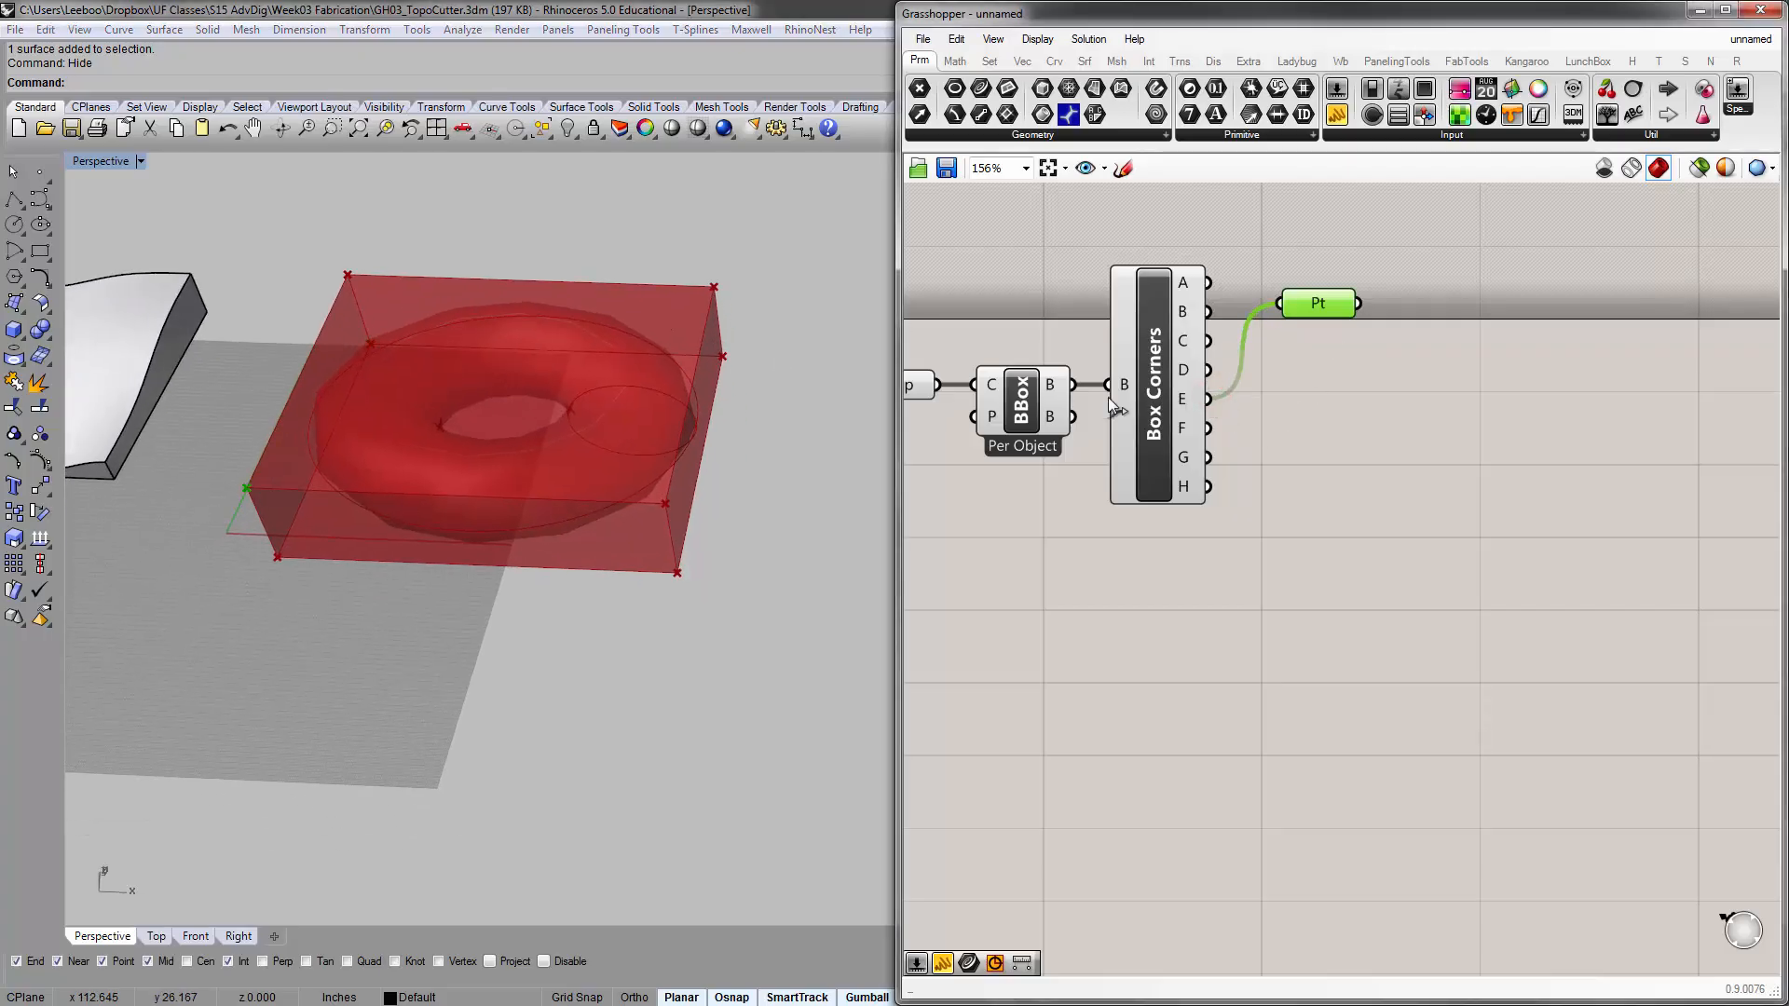
pyautogui.moveTo(1209, 427); pyautogui.dragTo(1281, 303)
pyautogui.moveTo(1210, 456); pyautogui.dragTo(1272, 307)
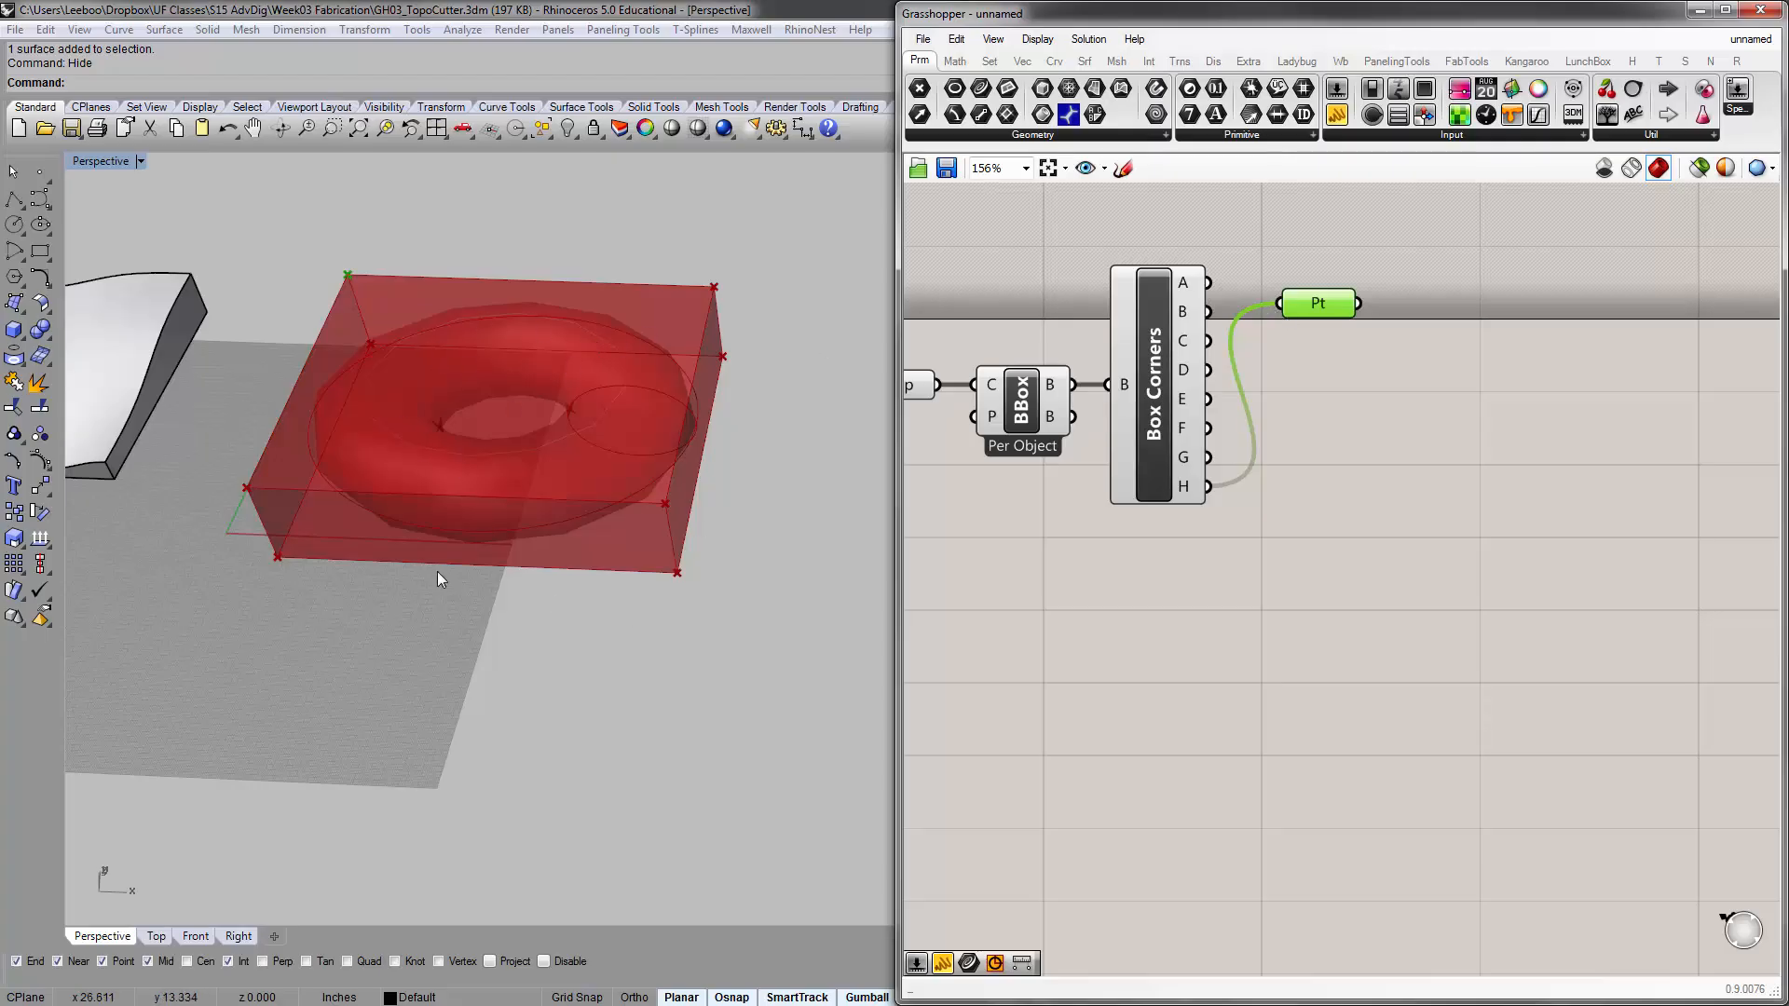
# Reconnect corner A to the Point parameter and place the parameter above and to the right of Box Corners
pyautogui.click(1213, 281)
pyautogui.moveTo(1274, 277); pyautogui.dragTo(1304, 367, button='right')
pyautogui.moveTo(1330, 387); pyautogui.dragTo(1240, 371)
pyautogui.click(1249, 250)
pyautogui.moveTo(1328, 287); pyautogui.dragTo(1358, 276)
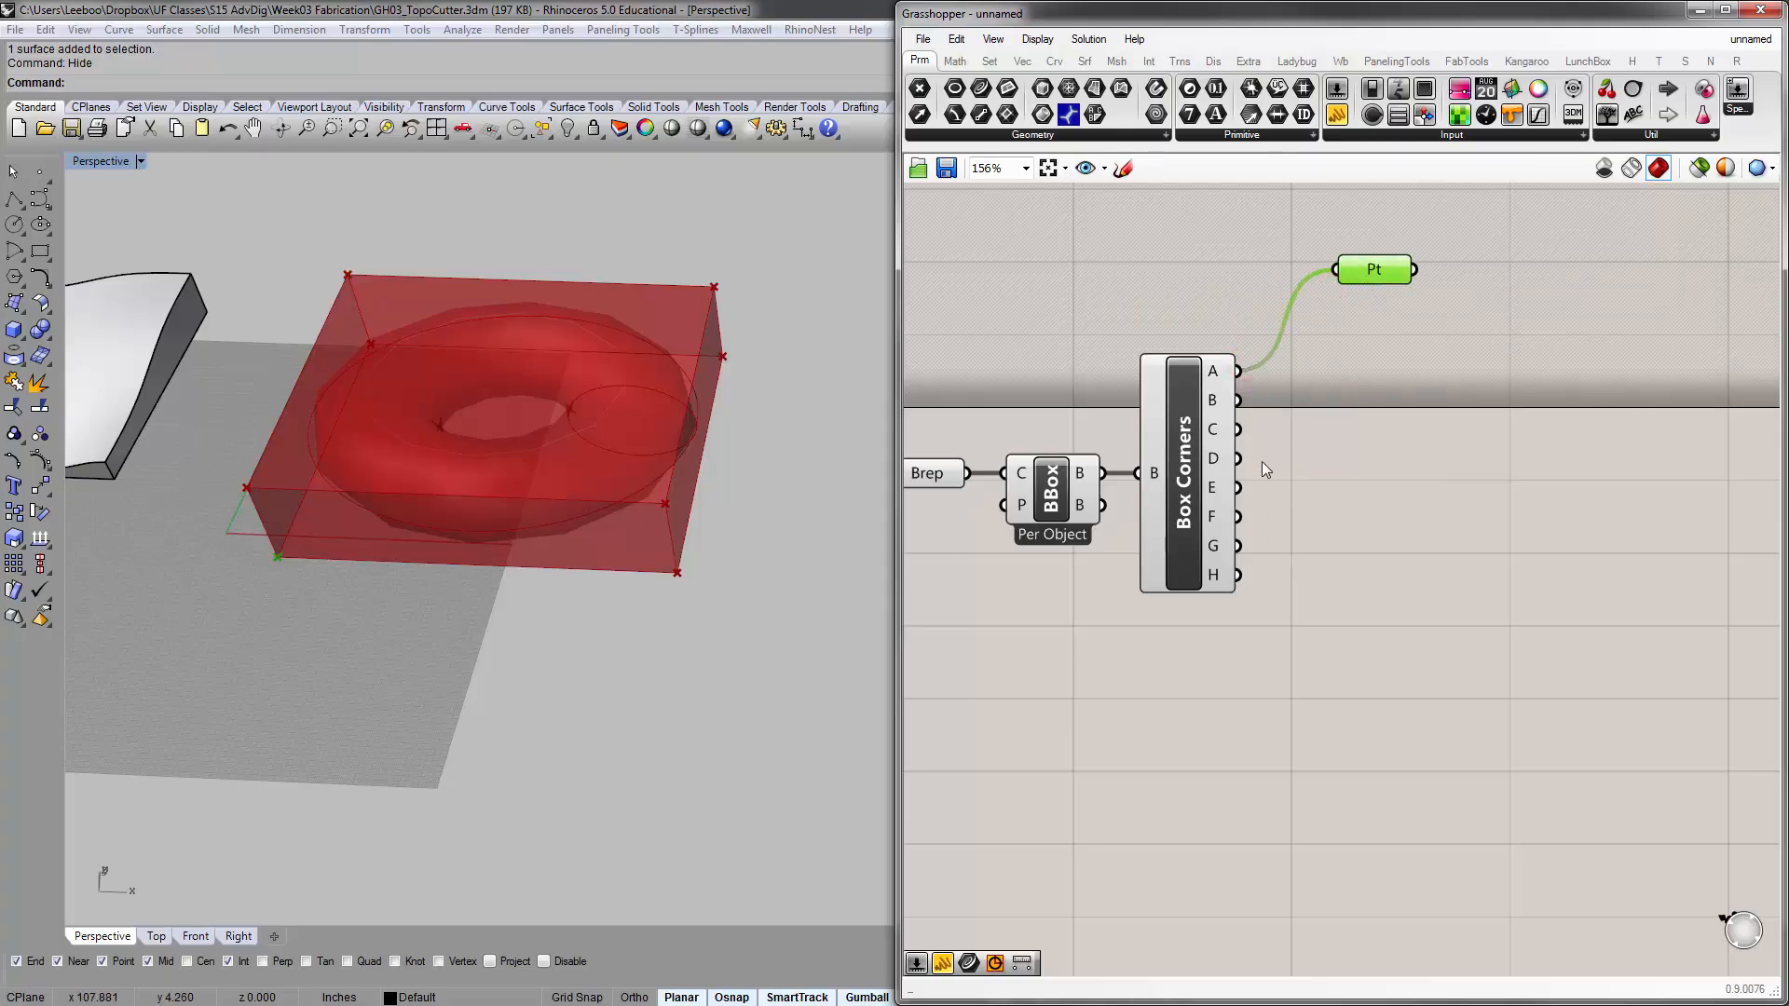
pyautogui.click(1314, 488)
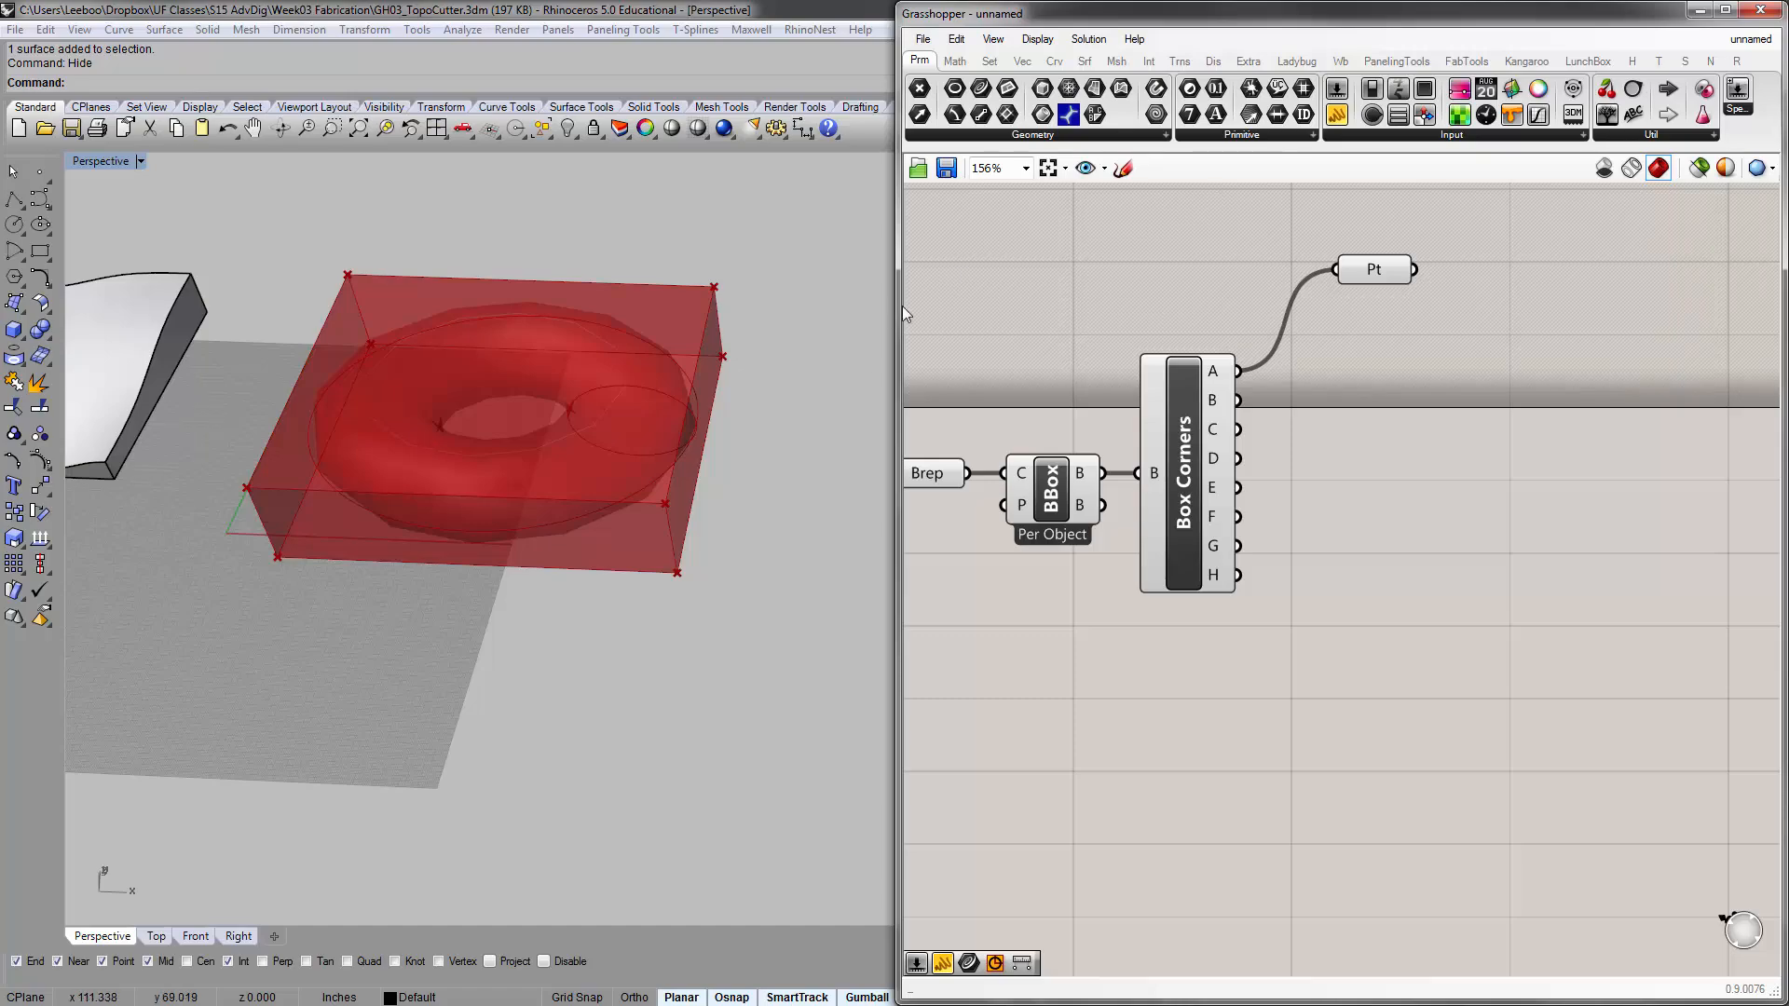
# Widen the Grasshopper window and look through the mathematical and physical Intersect components
pyautogui.moveTo(896, 304); pyautogui.dragTo(375, 308)
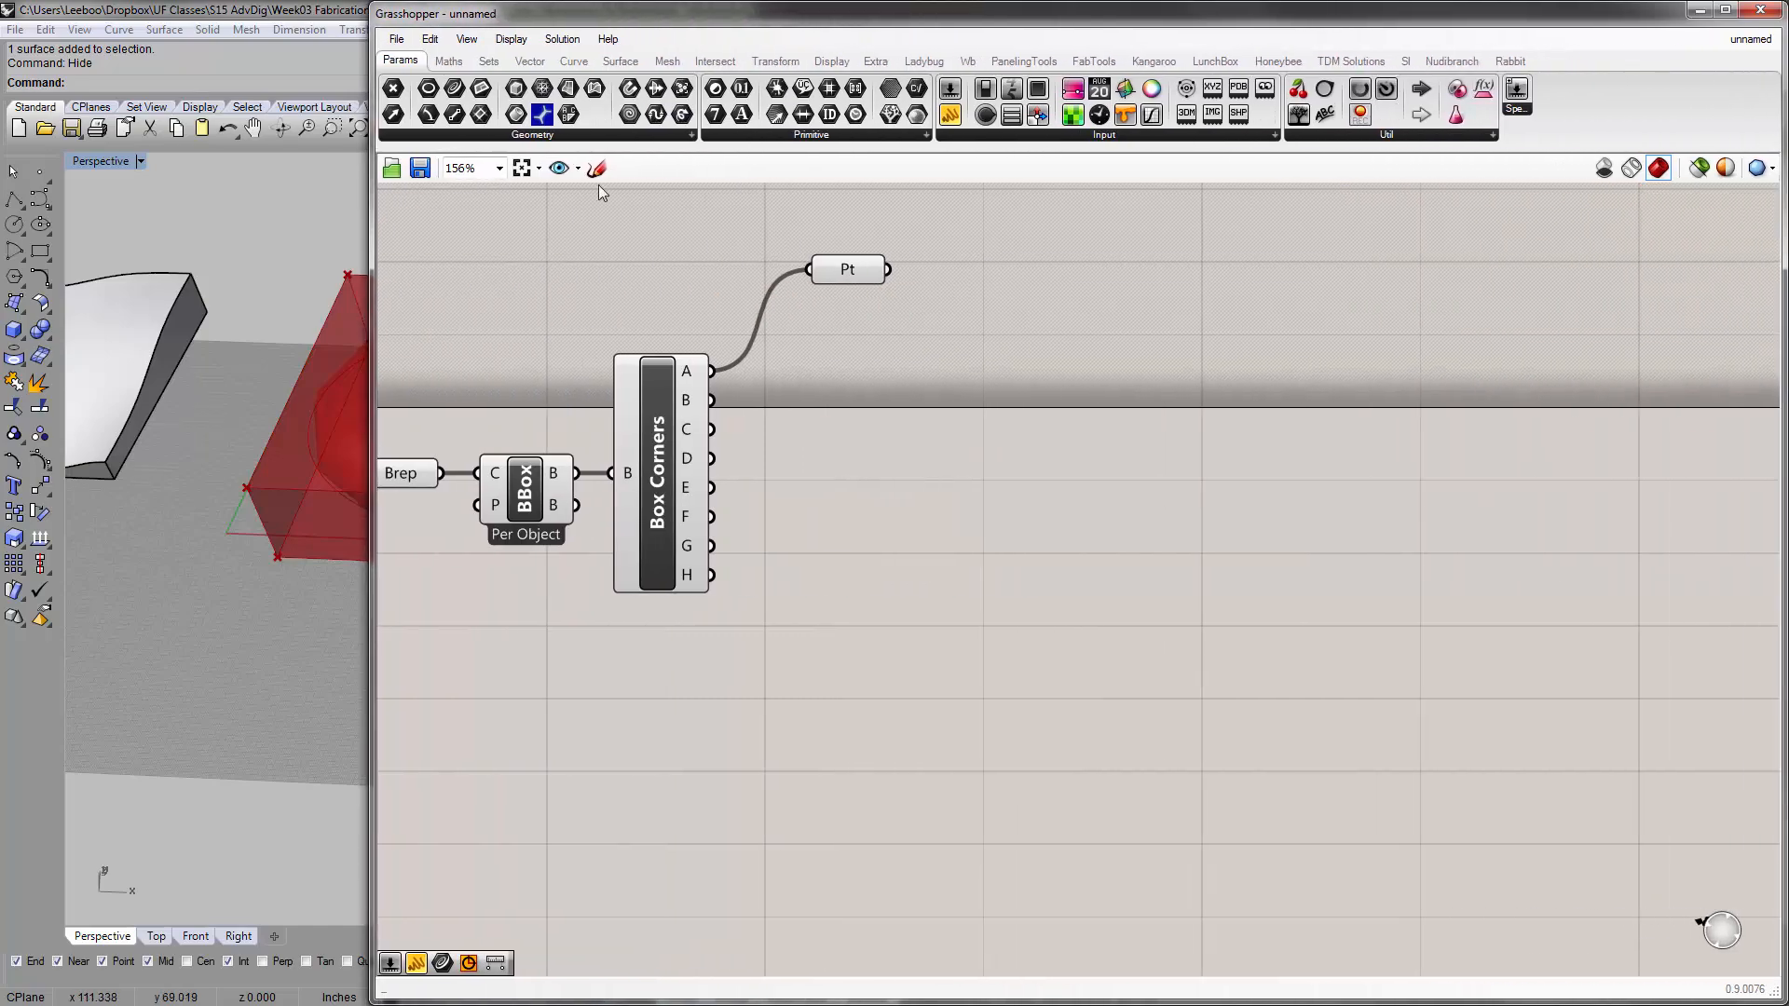
pyautogui.click(716, 61)
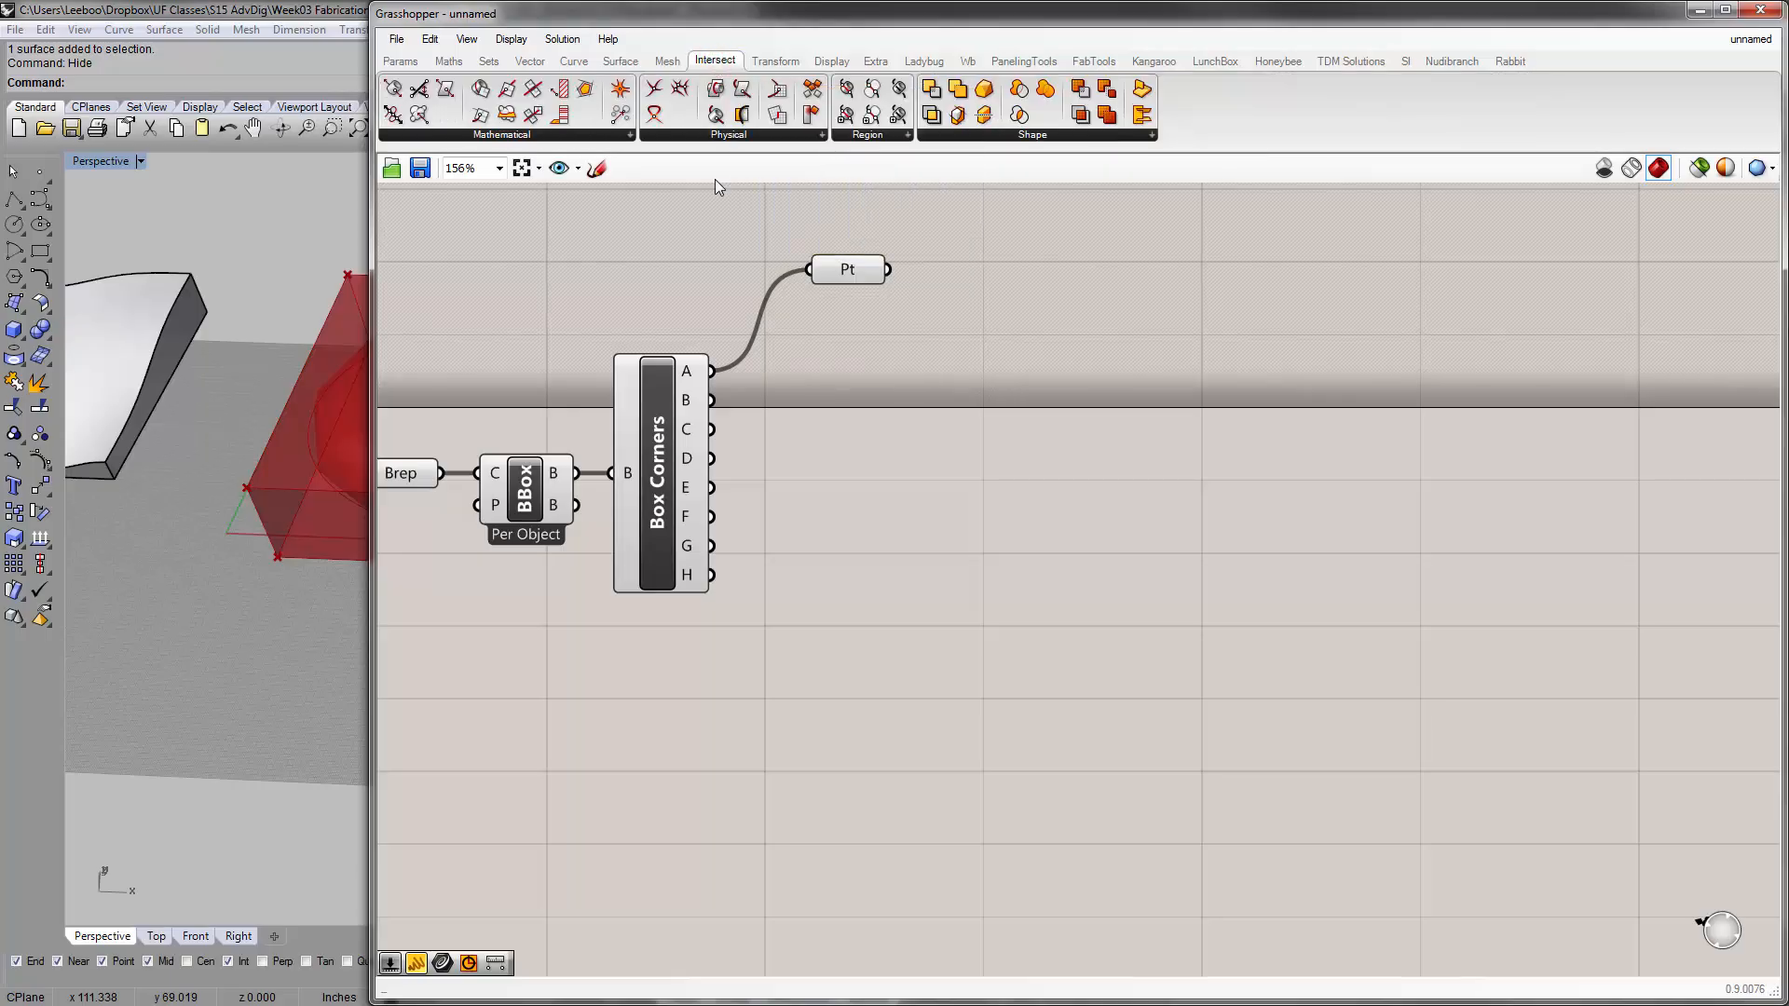
pyautogui.click(605, 136)
pyautogui.click(671, 137)
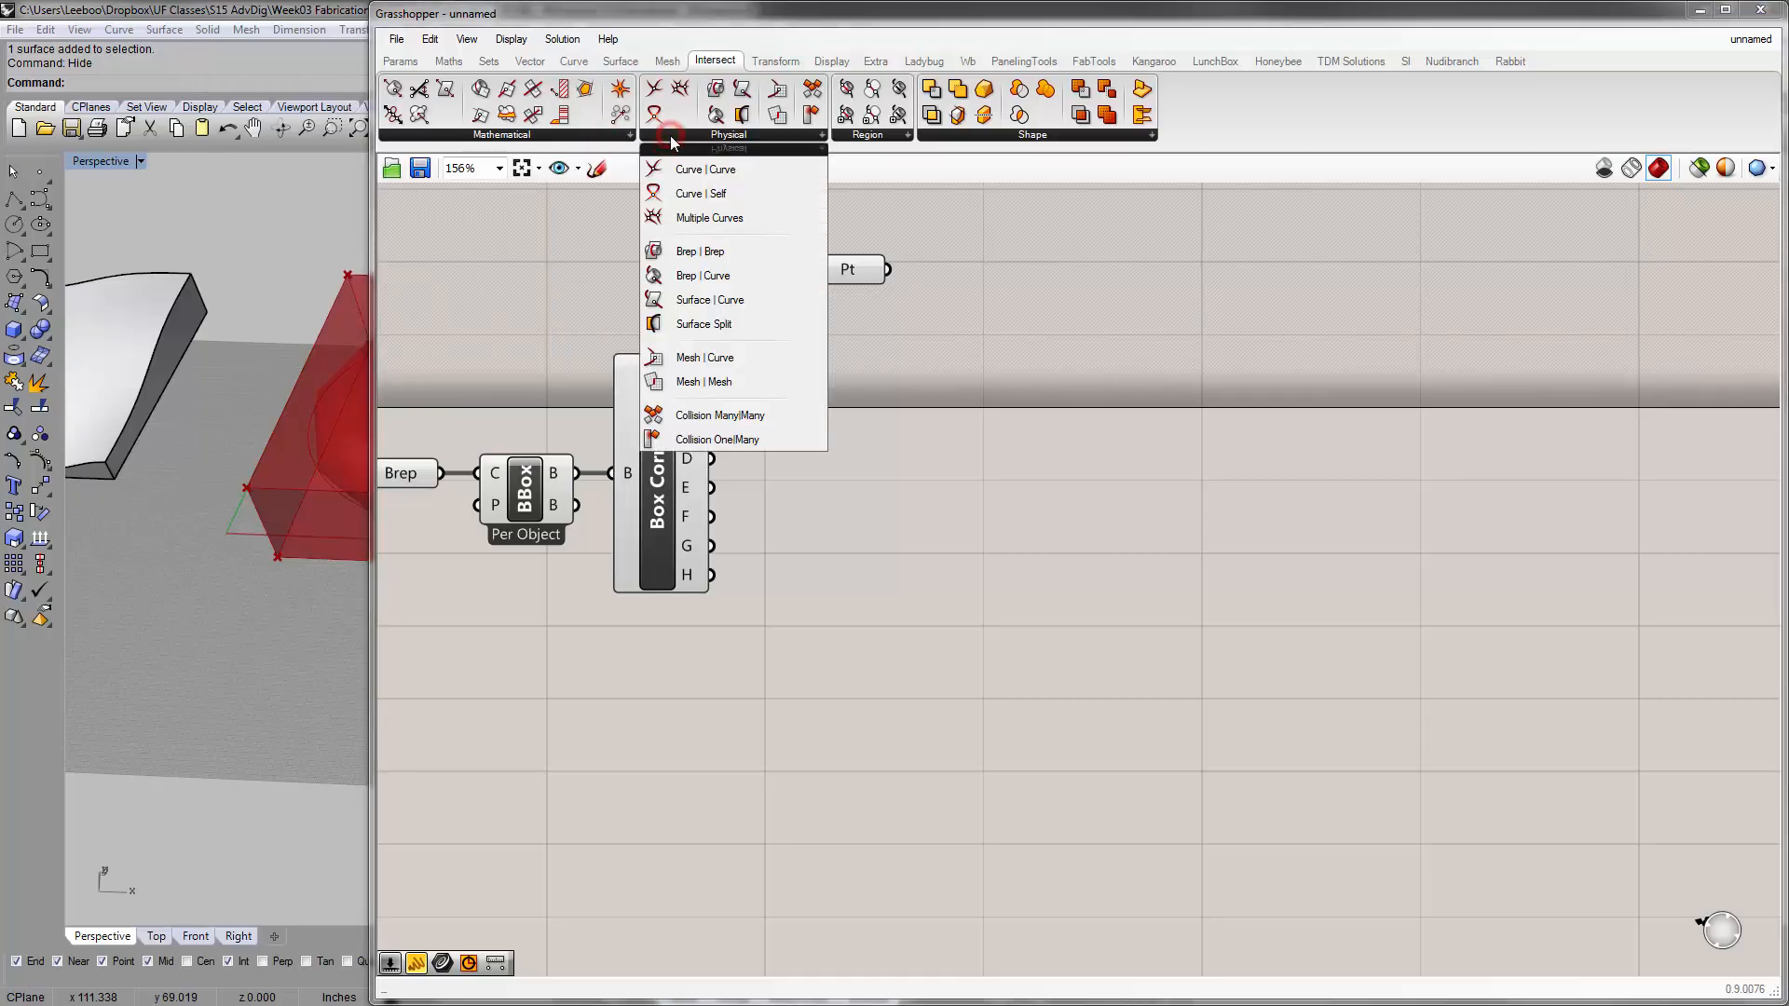
pyautogui.click(603, 137)
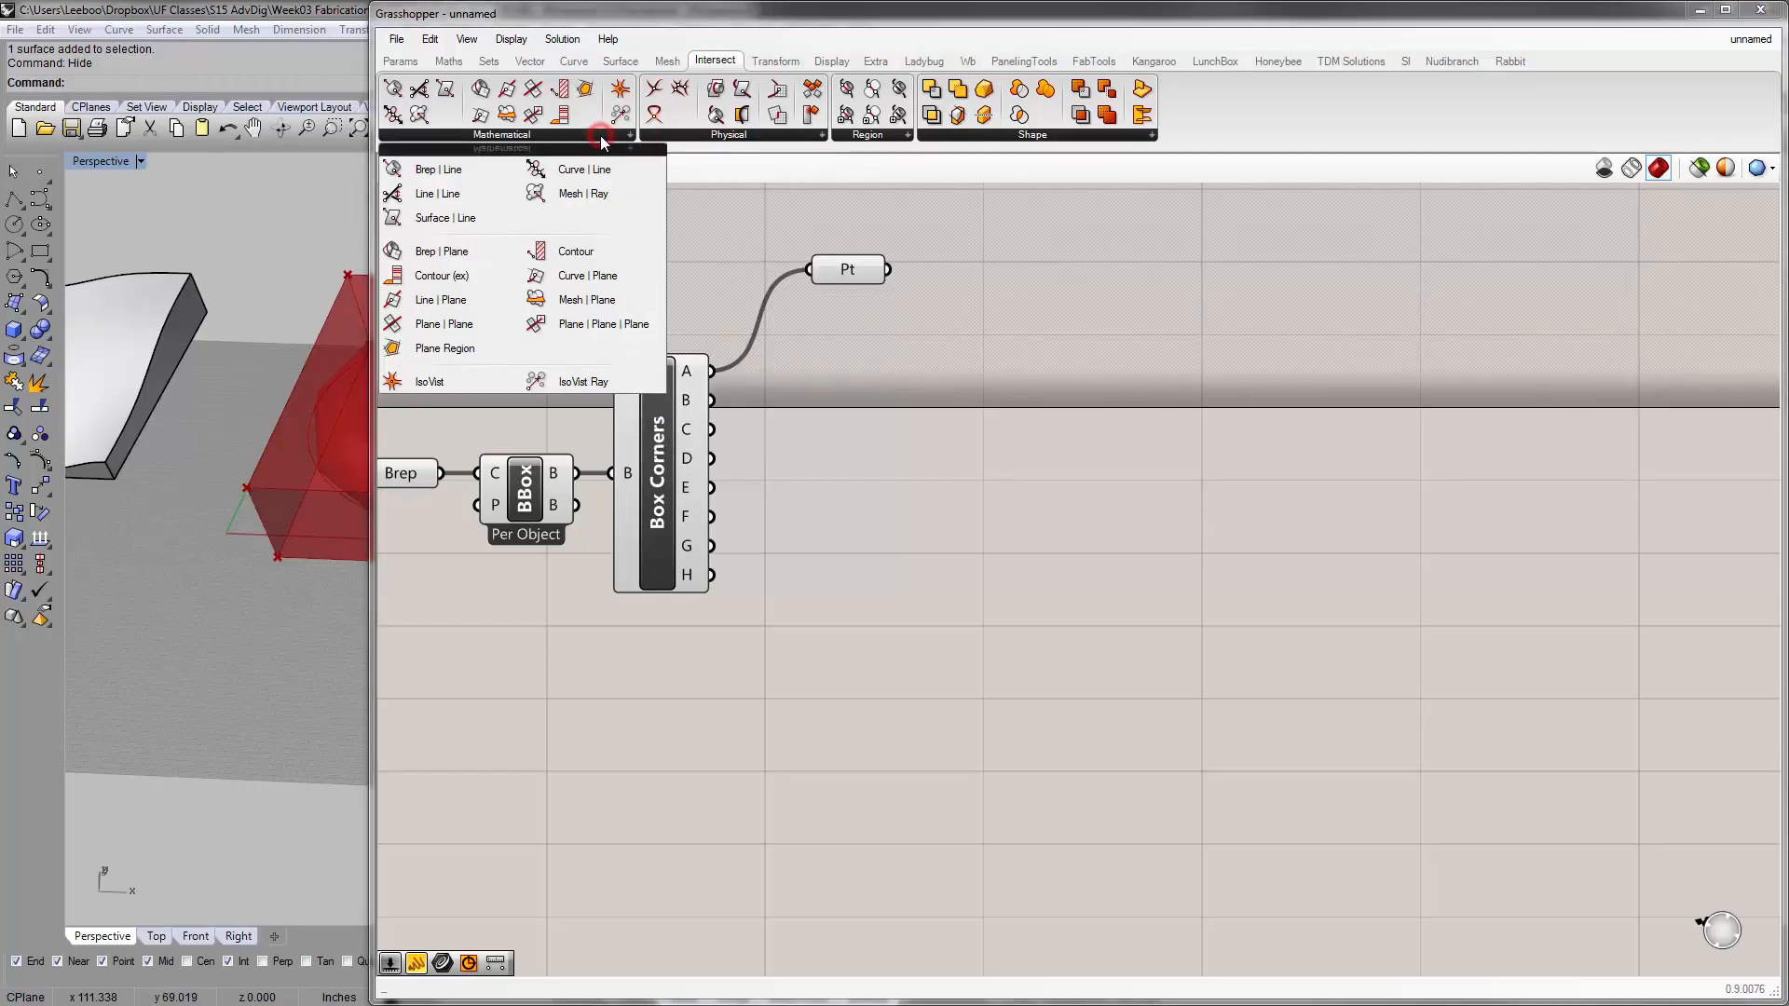
pyautogui.click(717, 137)
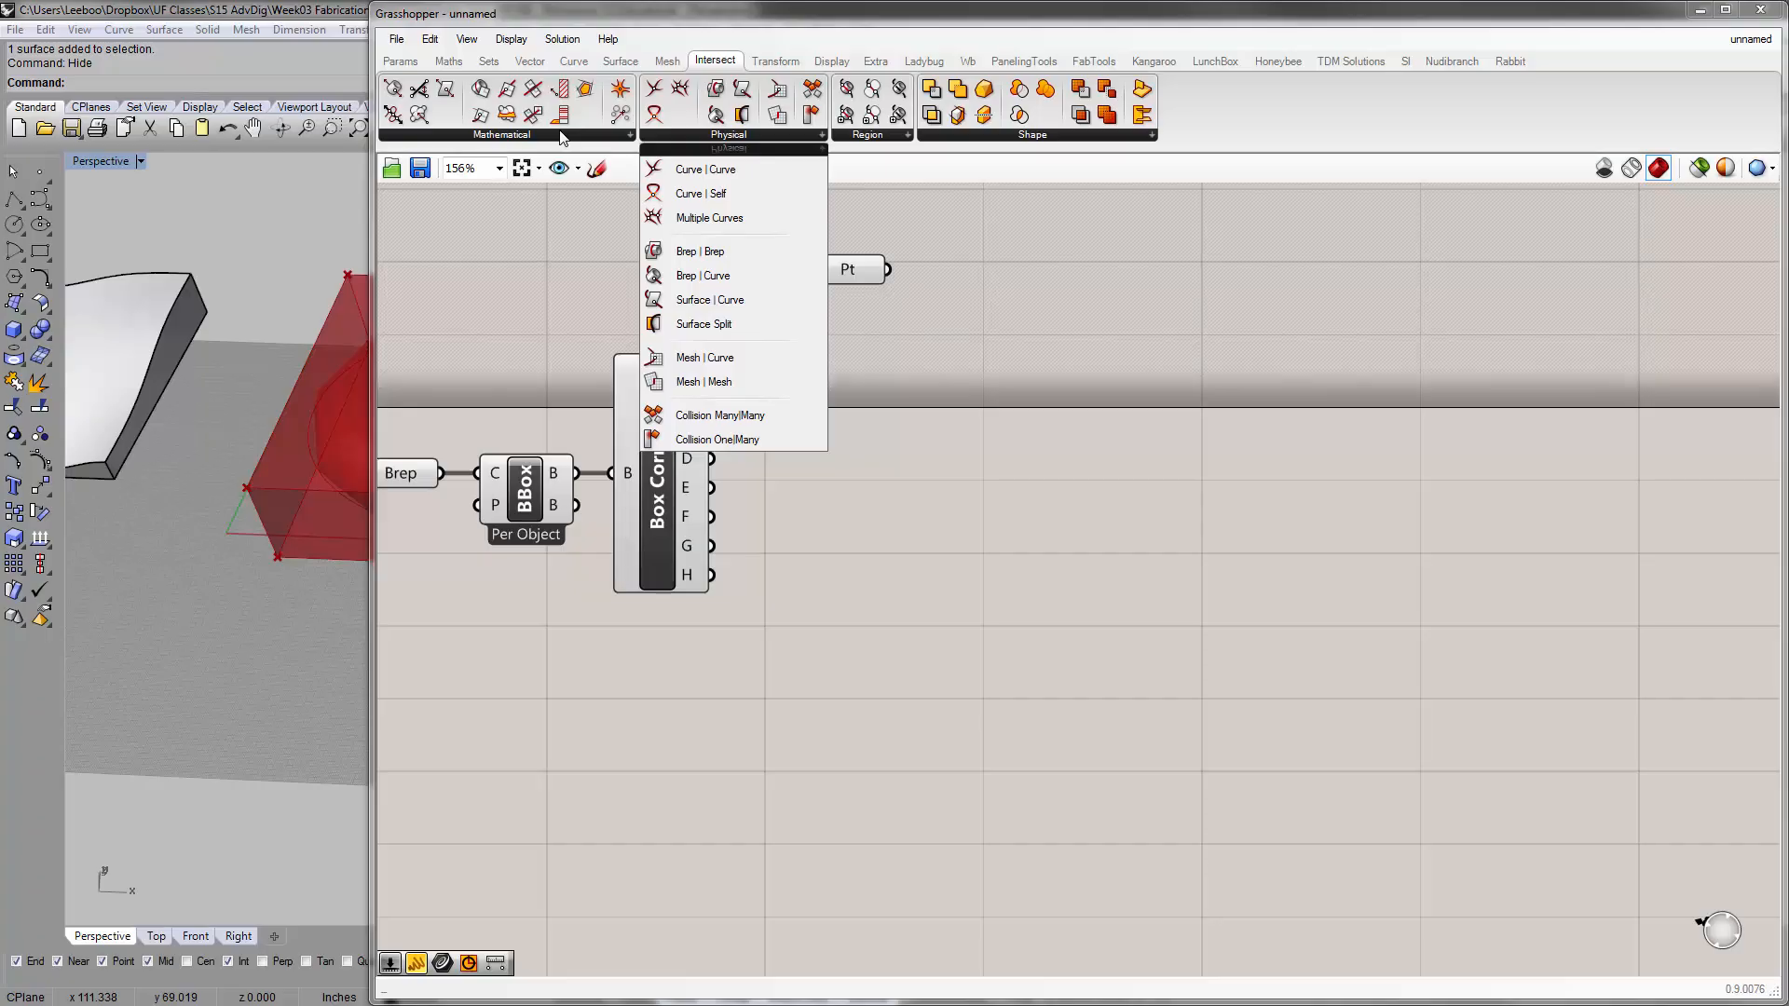
pyautogui.click(559, 257)
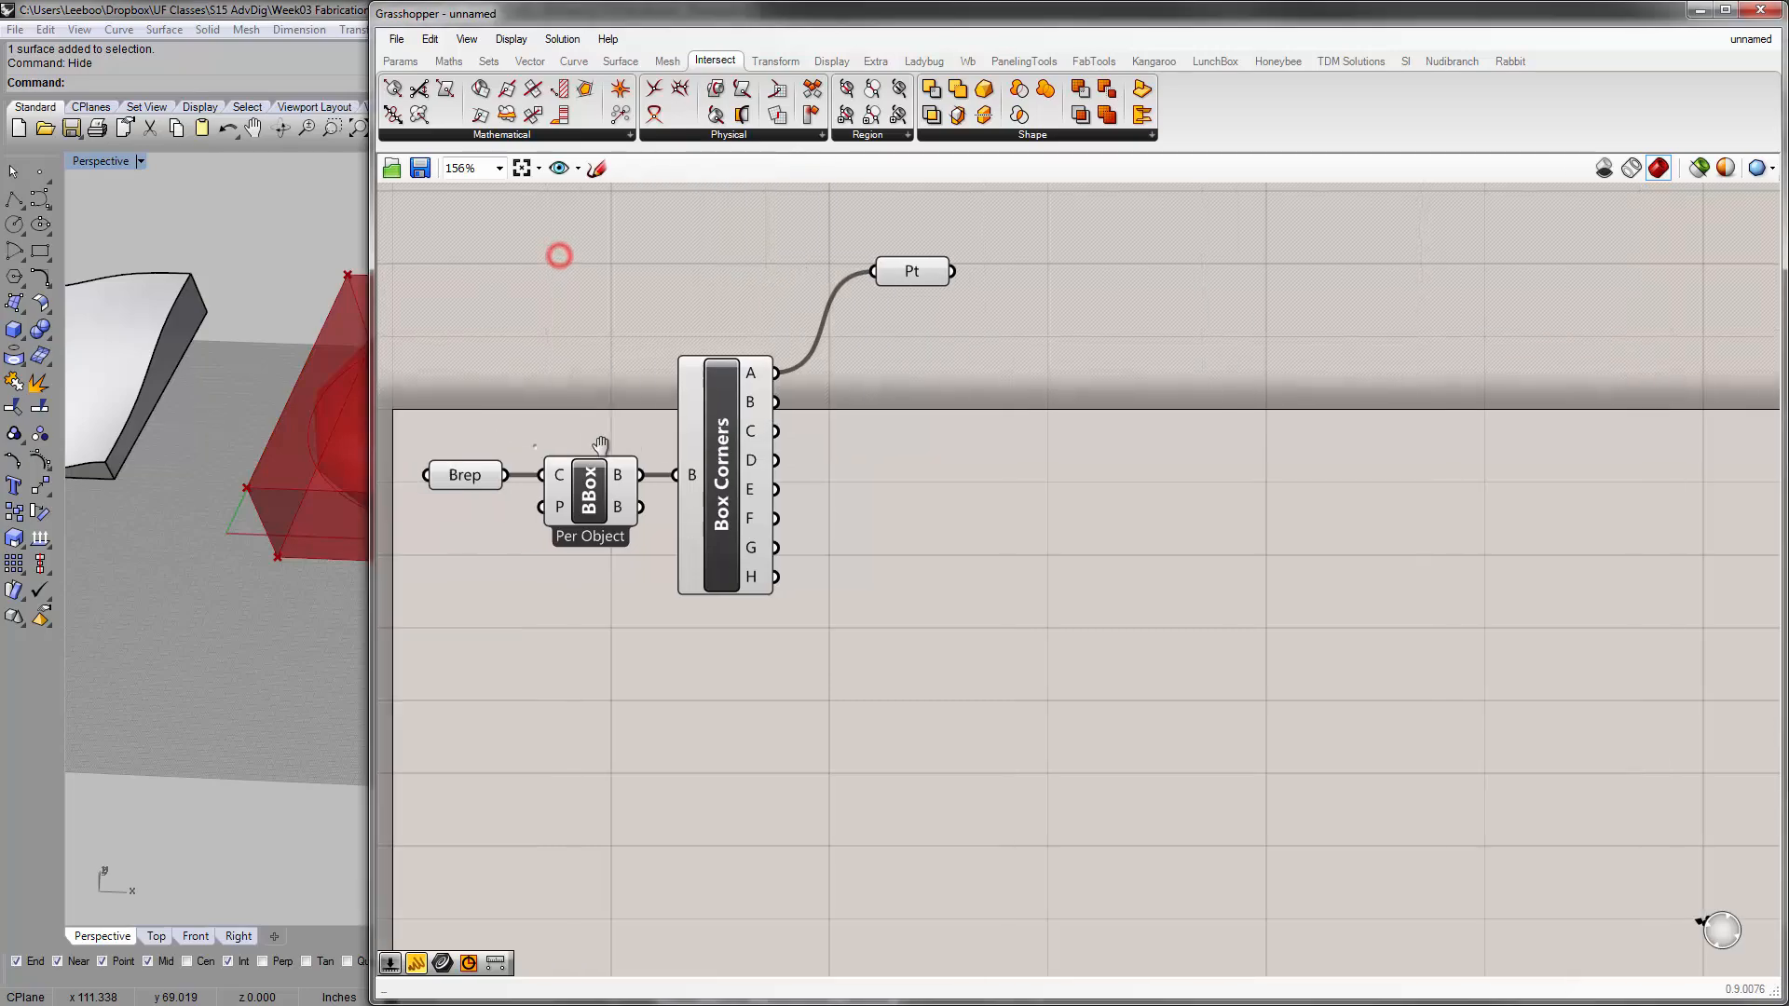
# Add a Brep | Plane intersection component beyond Box Corners and connect the referenced Brep to its B input
pyautogui.click(467, 475)
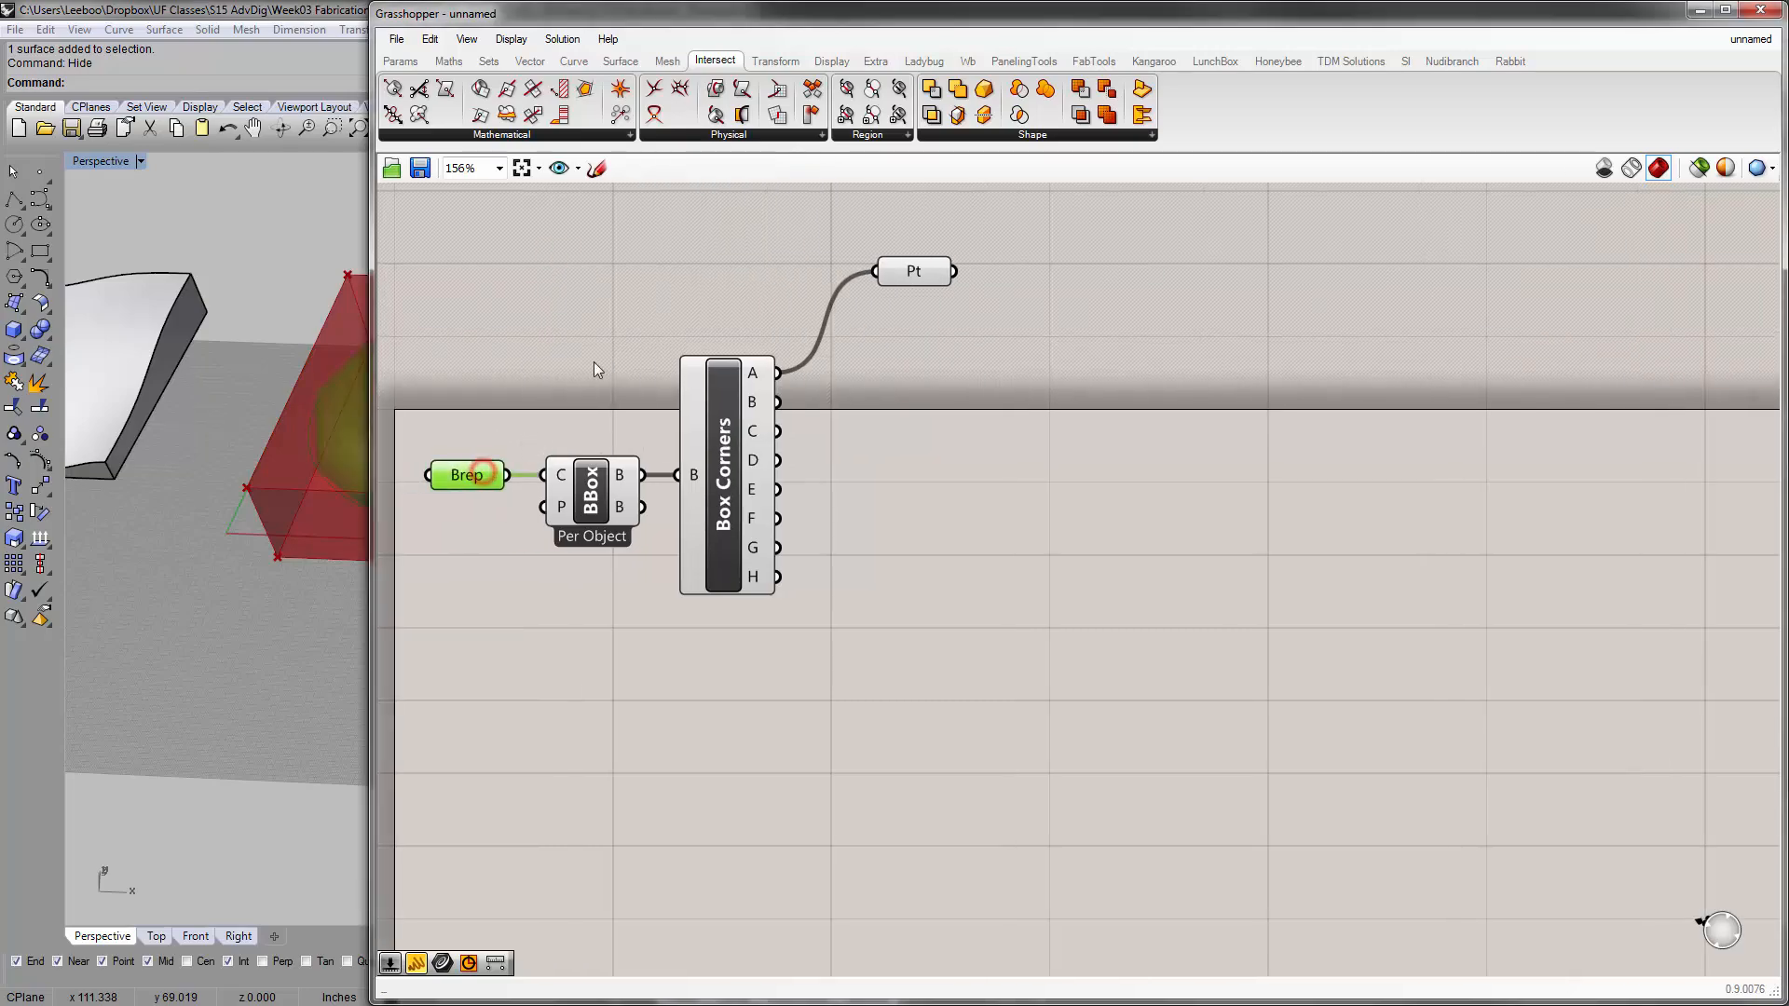
pyautogui.click(592, 134)
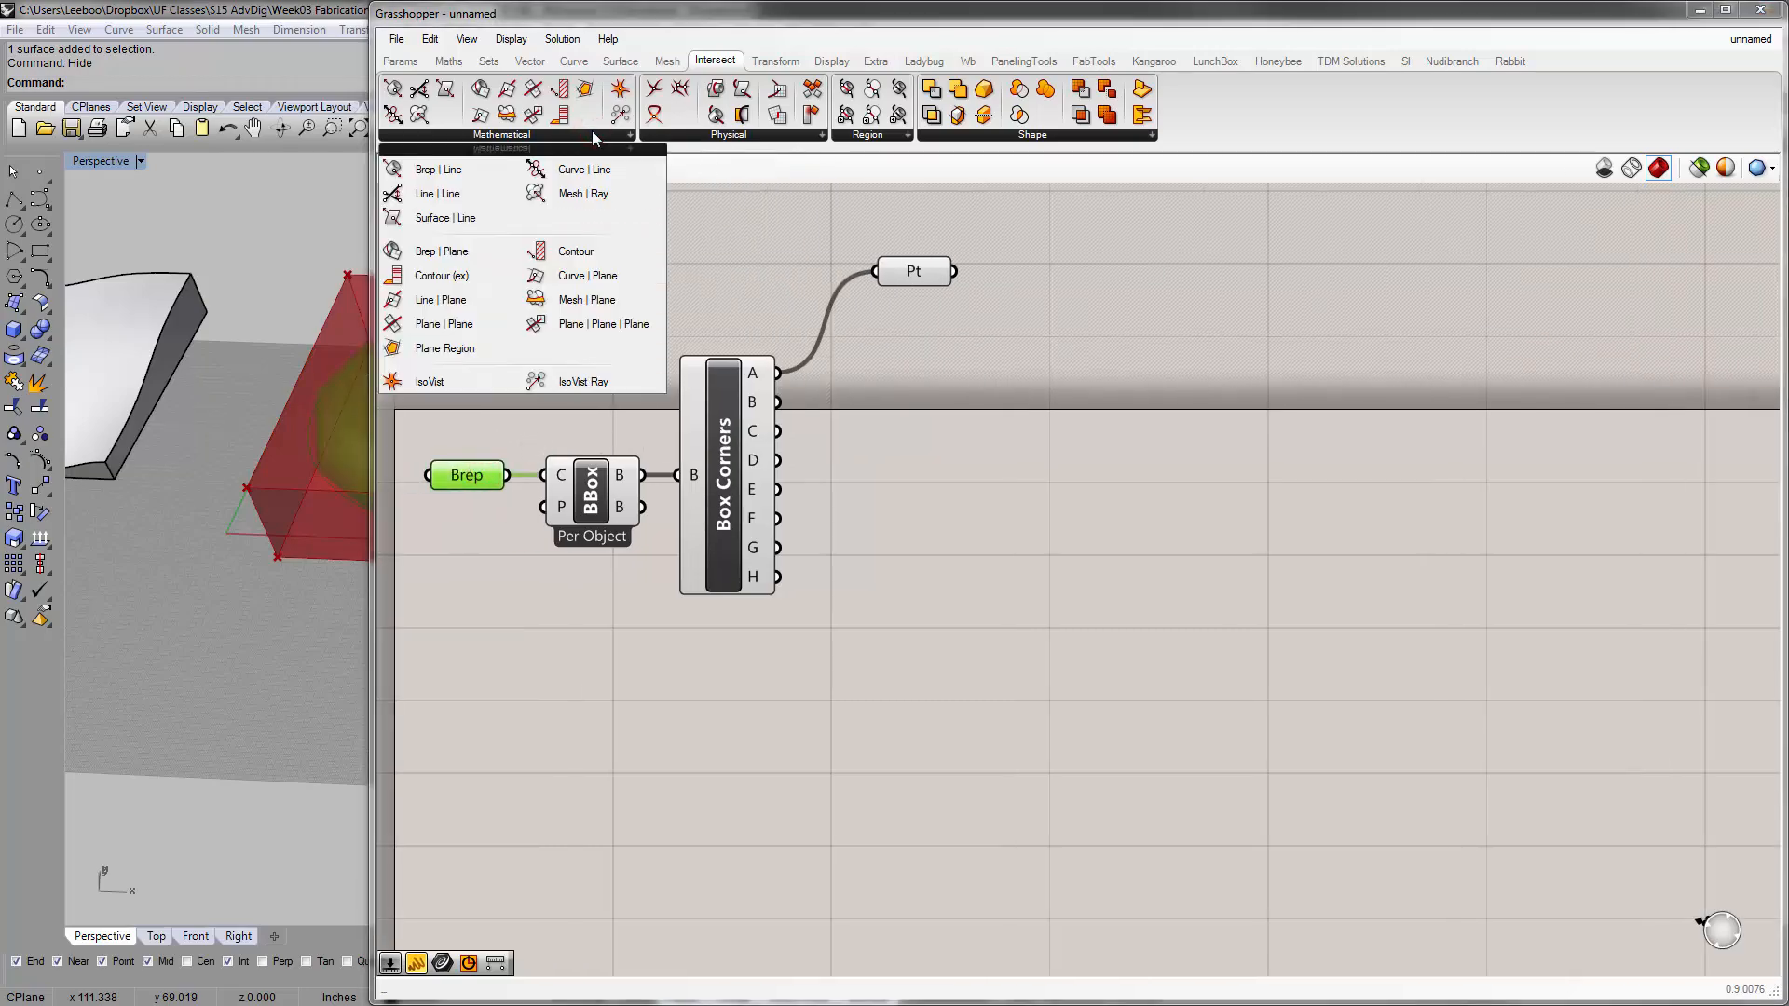
pyautogui.click(474, 252)
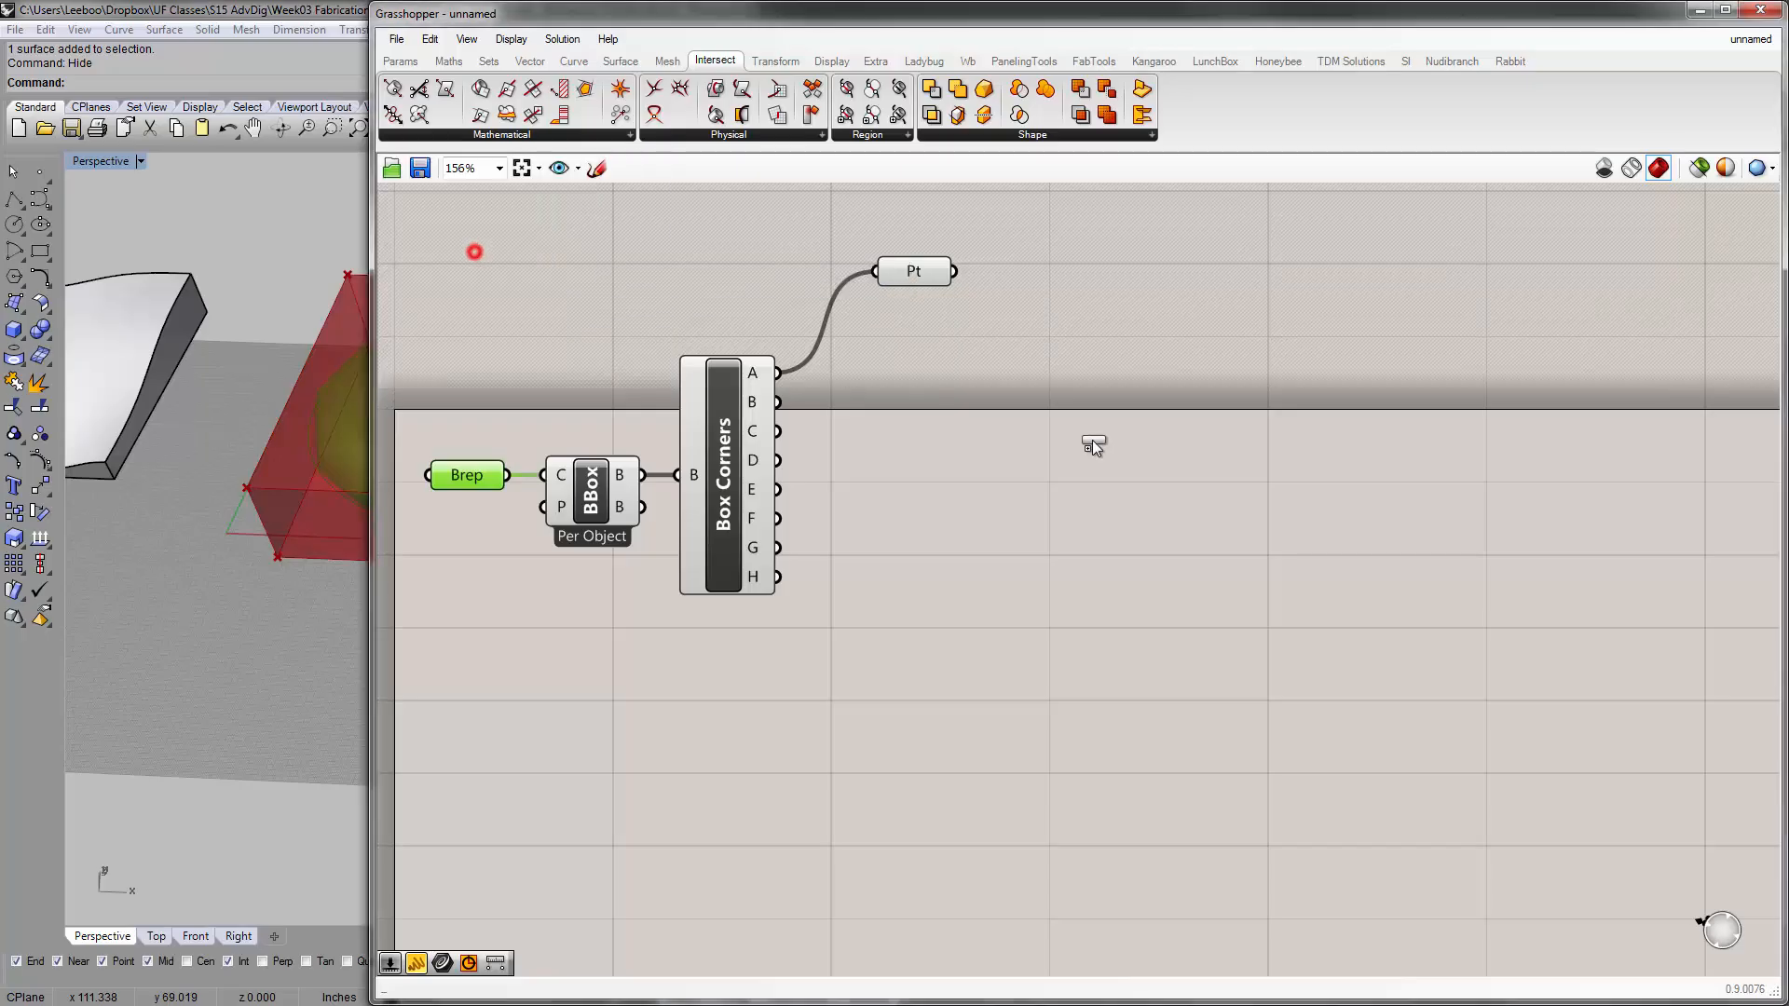
pyautogui.click(1081, 421)
pyautogui.moveTo(1068, 421); pyautogui.dragTo(1040, 420)
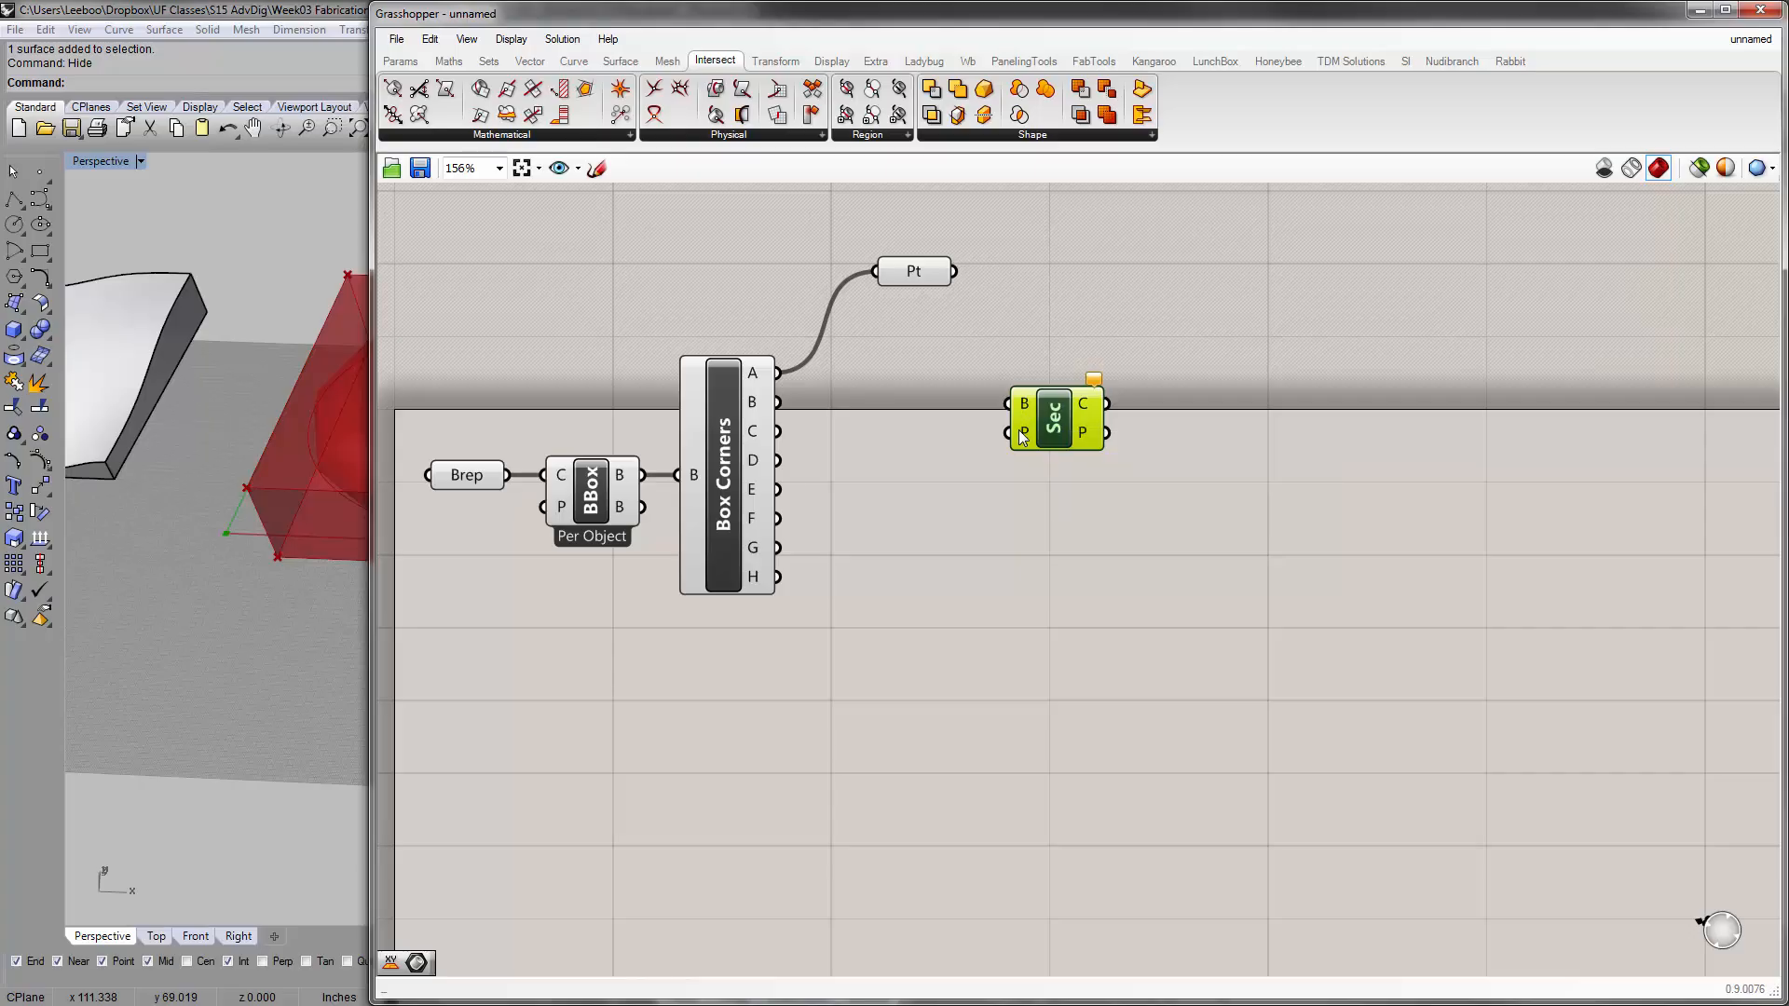
pyautogui.moveTo(1038, 429); pyautogui.dragTo(1062, 427)
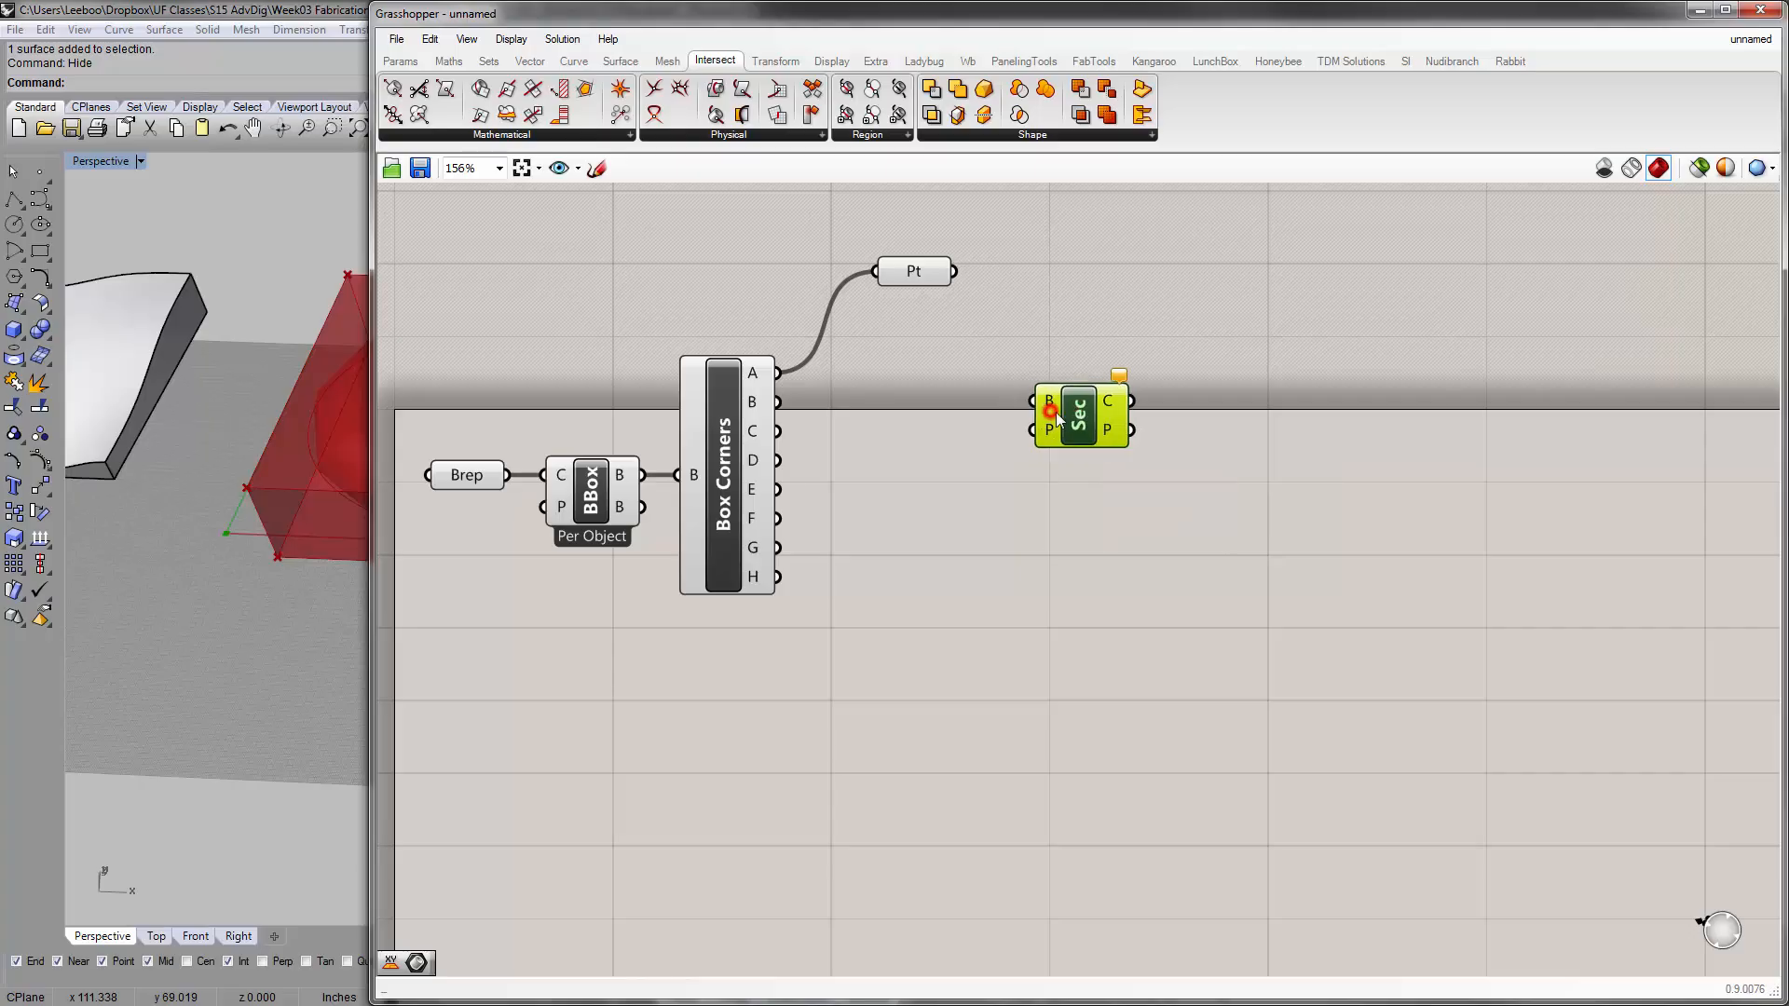
pyautogui.moveTo(507, 475)
pyautogui.mouseDown()
pyautogui.moveTo(1037, 408)
pyautogui.moveTo(1067, 296)
pyautogui.moveTo(1081, 366)
pyautogui.mouseUp()
pyautogui.click(1004, 456)
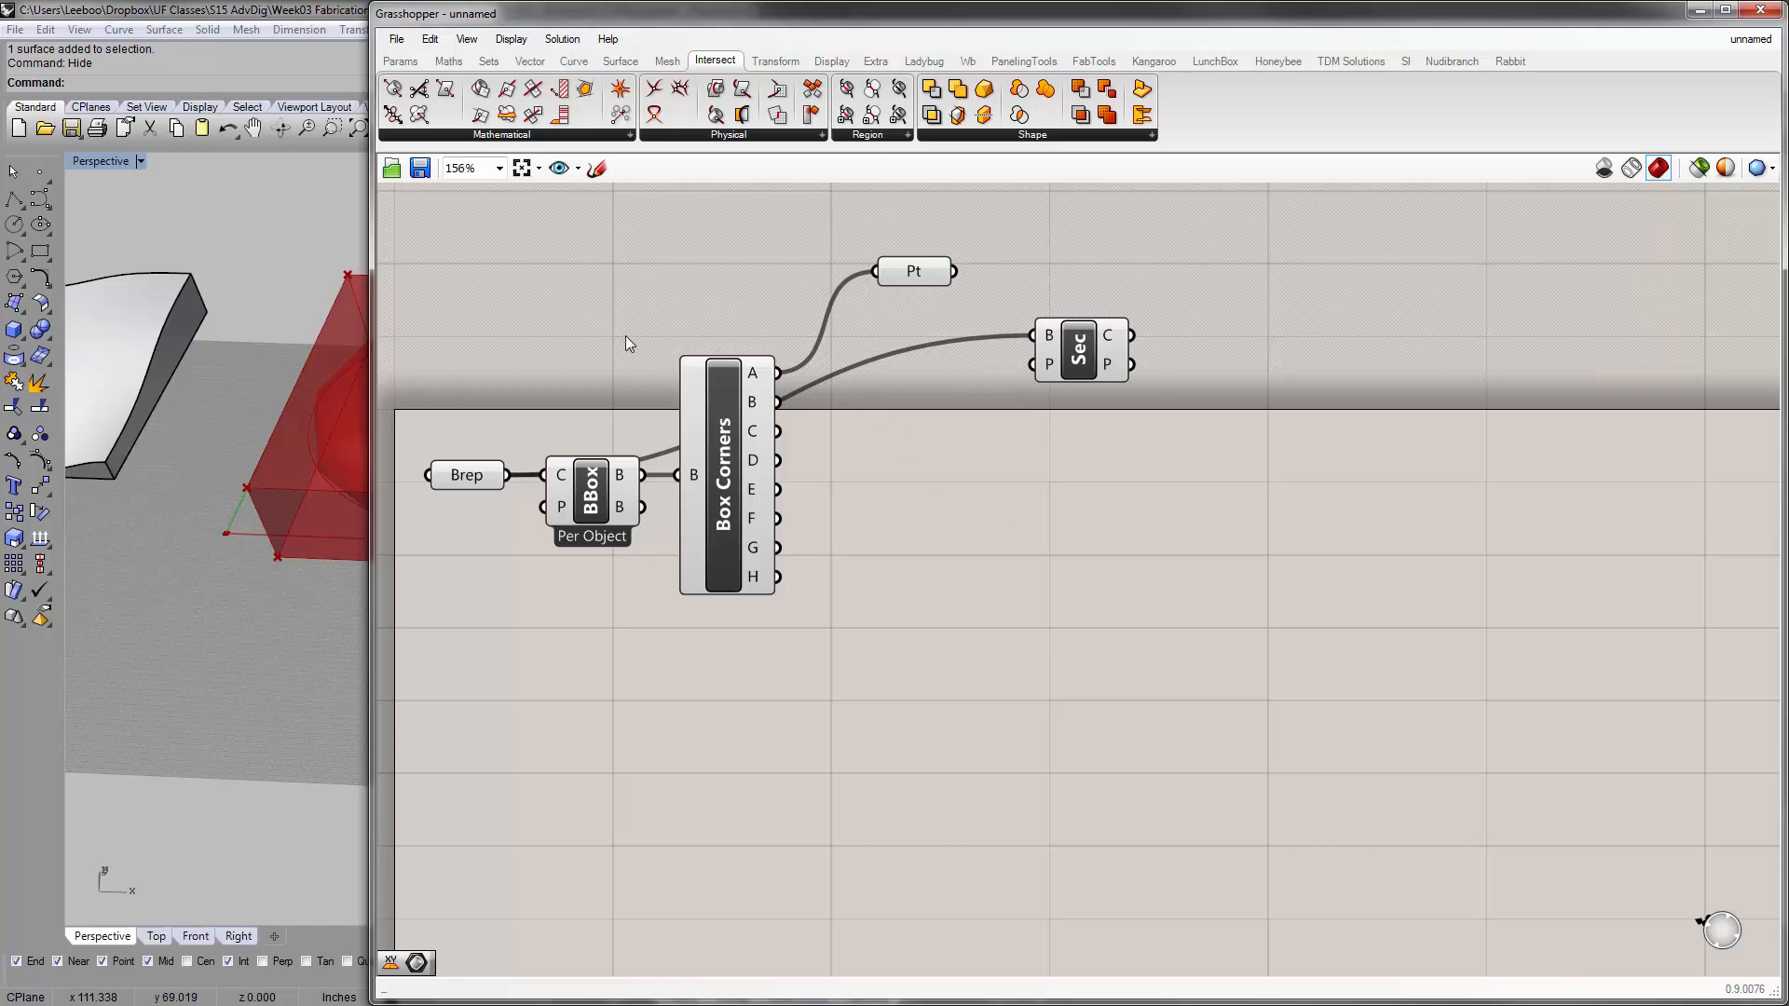
# Look through the available Vector components for constructing planes
pyautogui.click(530, 61)
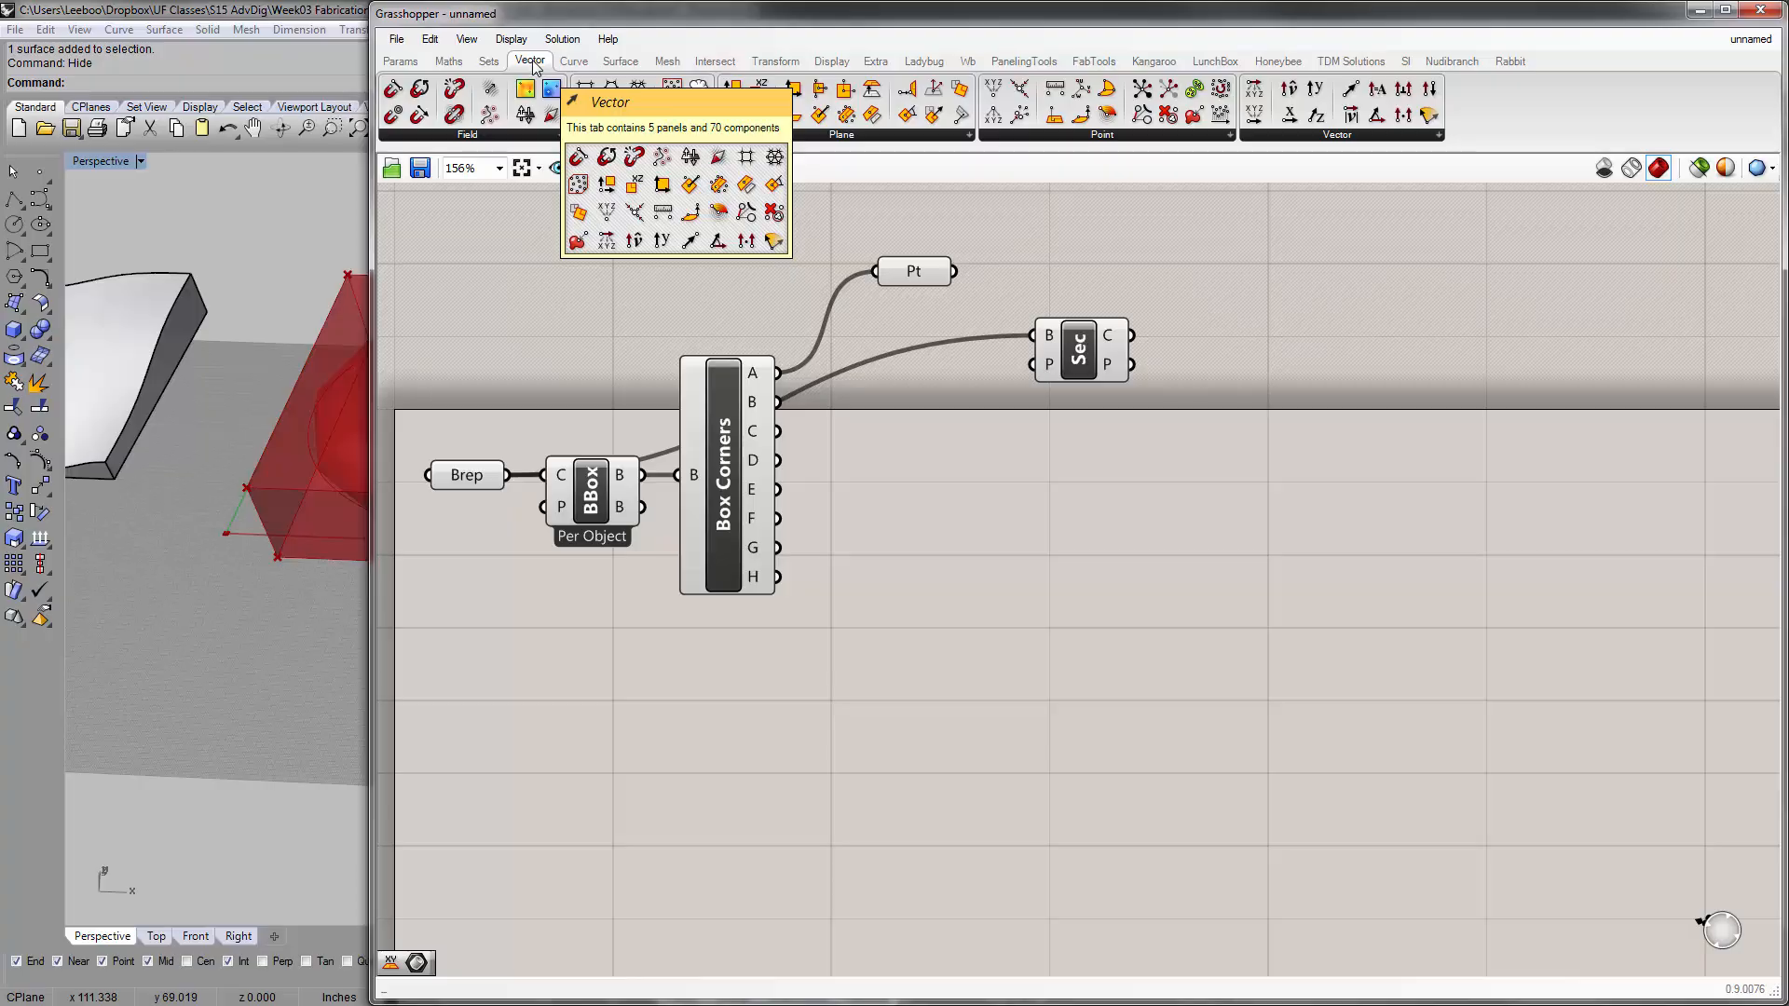
pyautogui.click(821, 136)
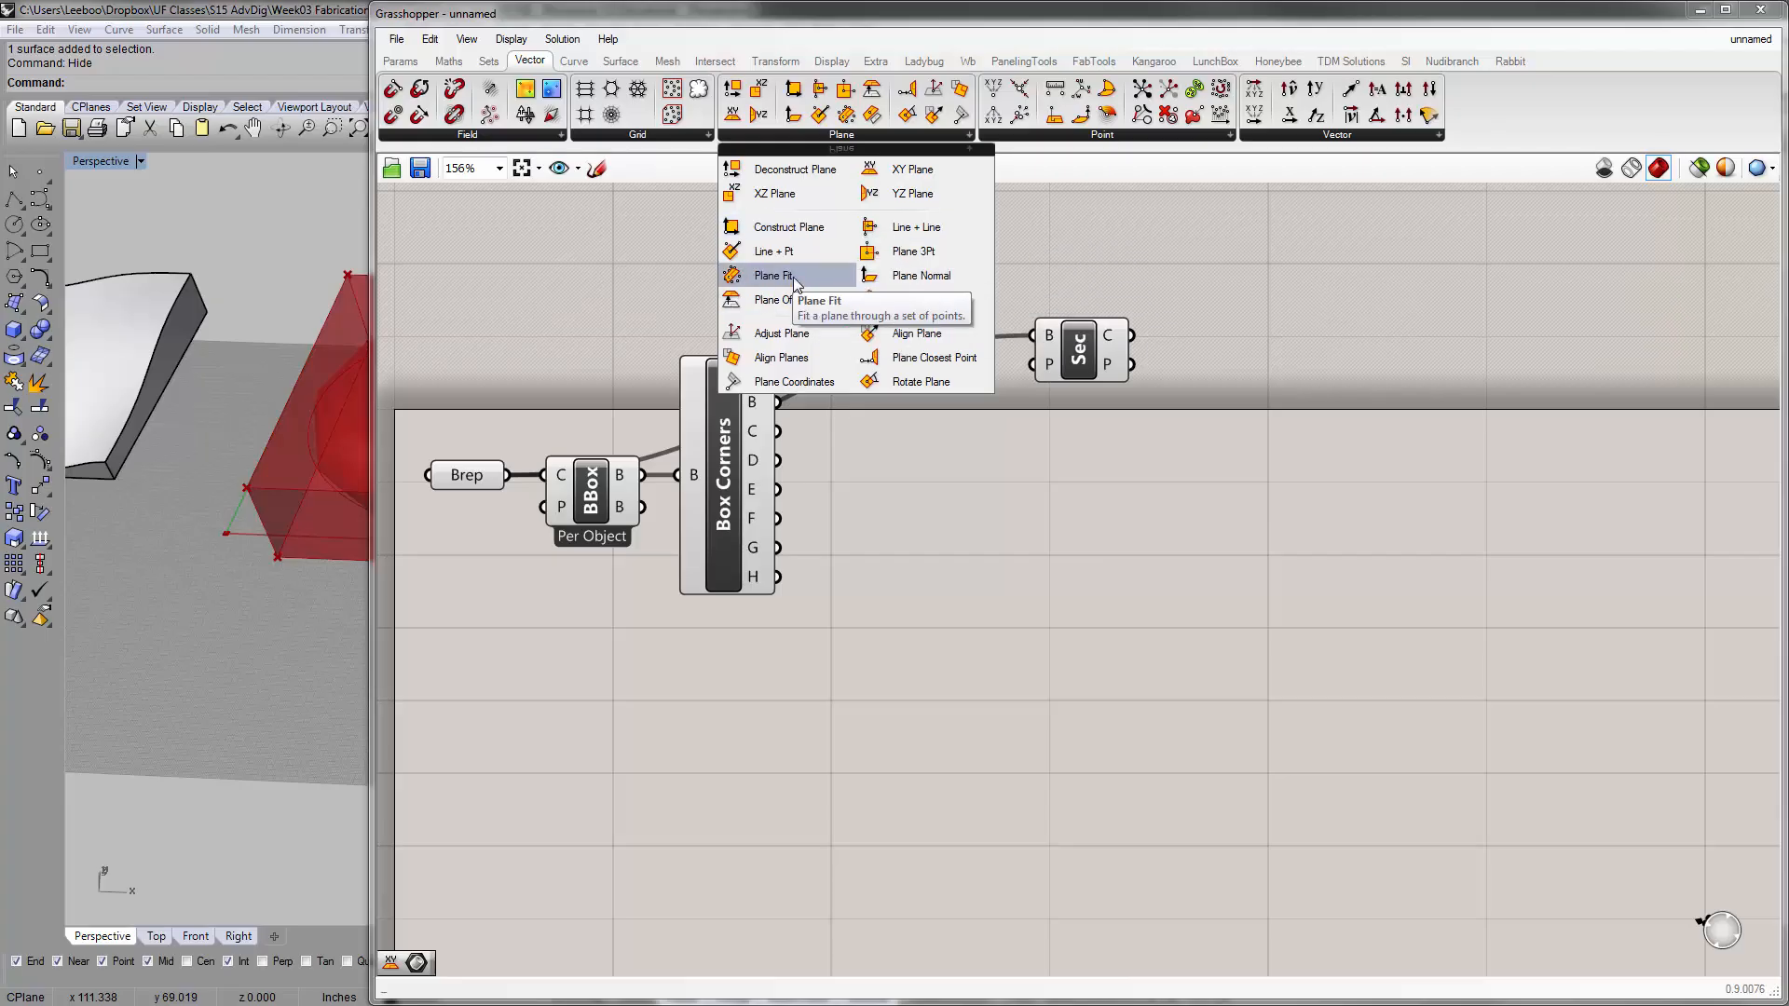
pyautogui.click(599, 289)
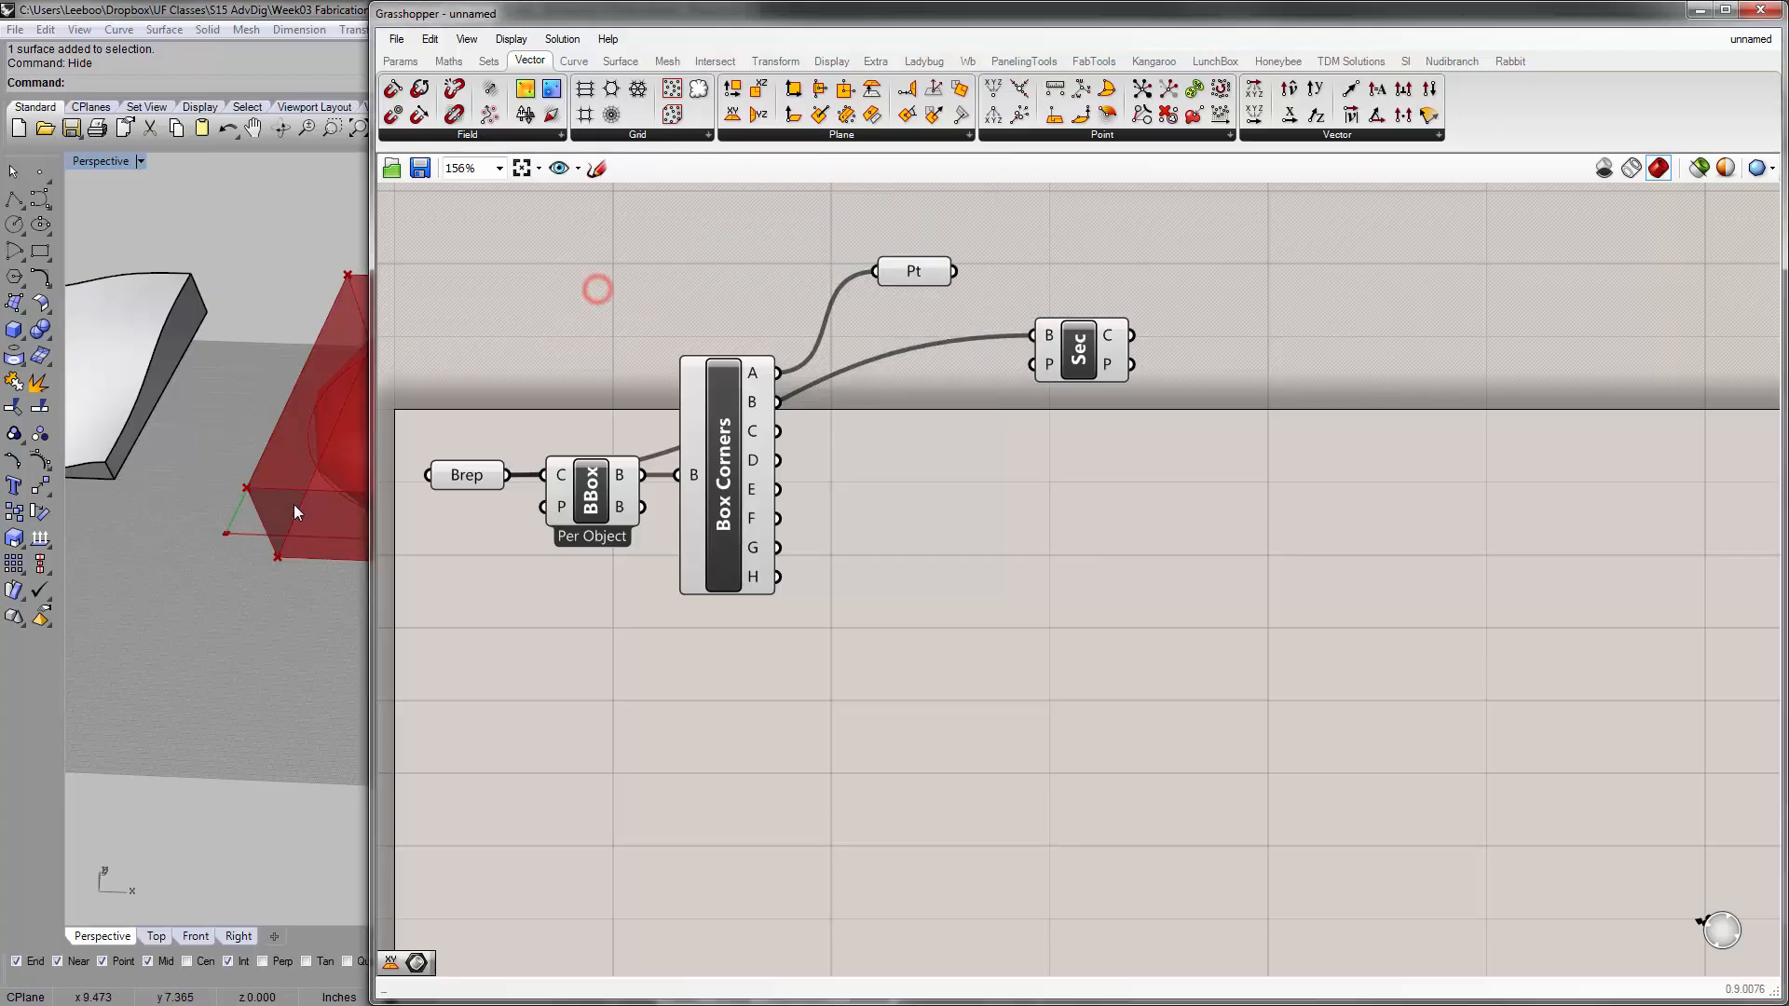
# Make room for the Rhino viewport and examine the torus and its bounding box from the side and from above
pyautogui.moveTo(371, 485); pyautogui.dragTo(909, 508)
pyautogui.moveTo(369, 528); pyautogui.dragTo(225, 475, button='right')
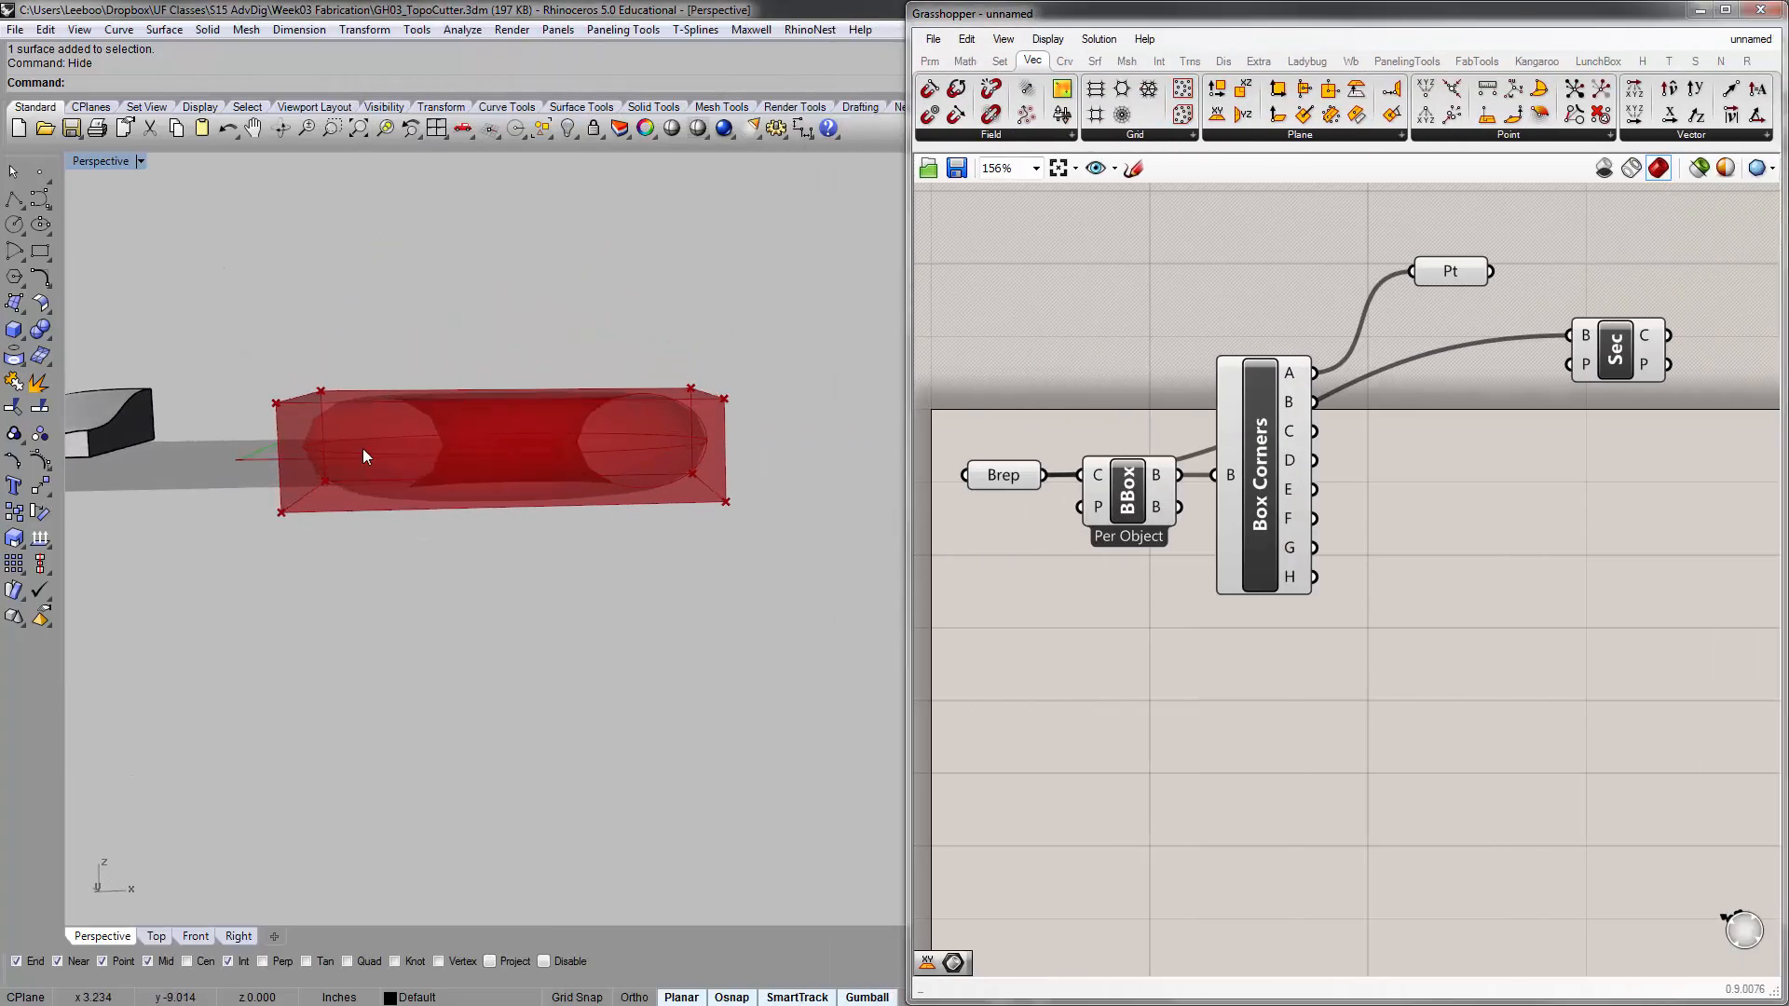
pyautogui.moveTo(364, 457); pyautogui.dragTo(280, 452, button='right')
pyautogui.moveTo(367, 525); pyautogui.dragTo(341, 580, button='right')
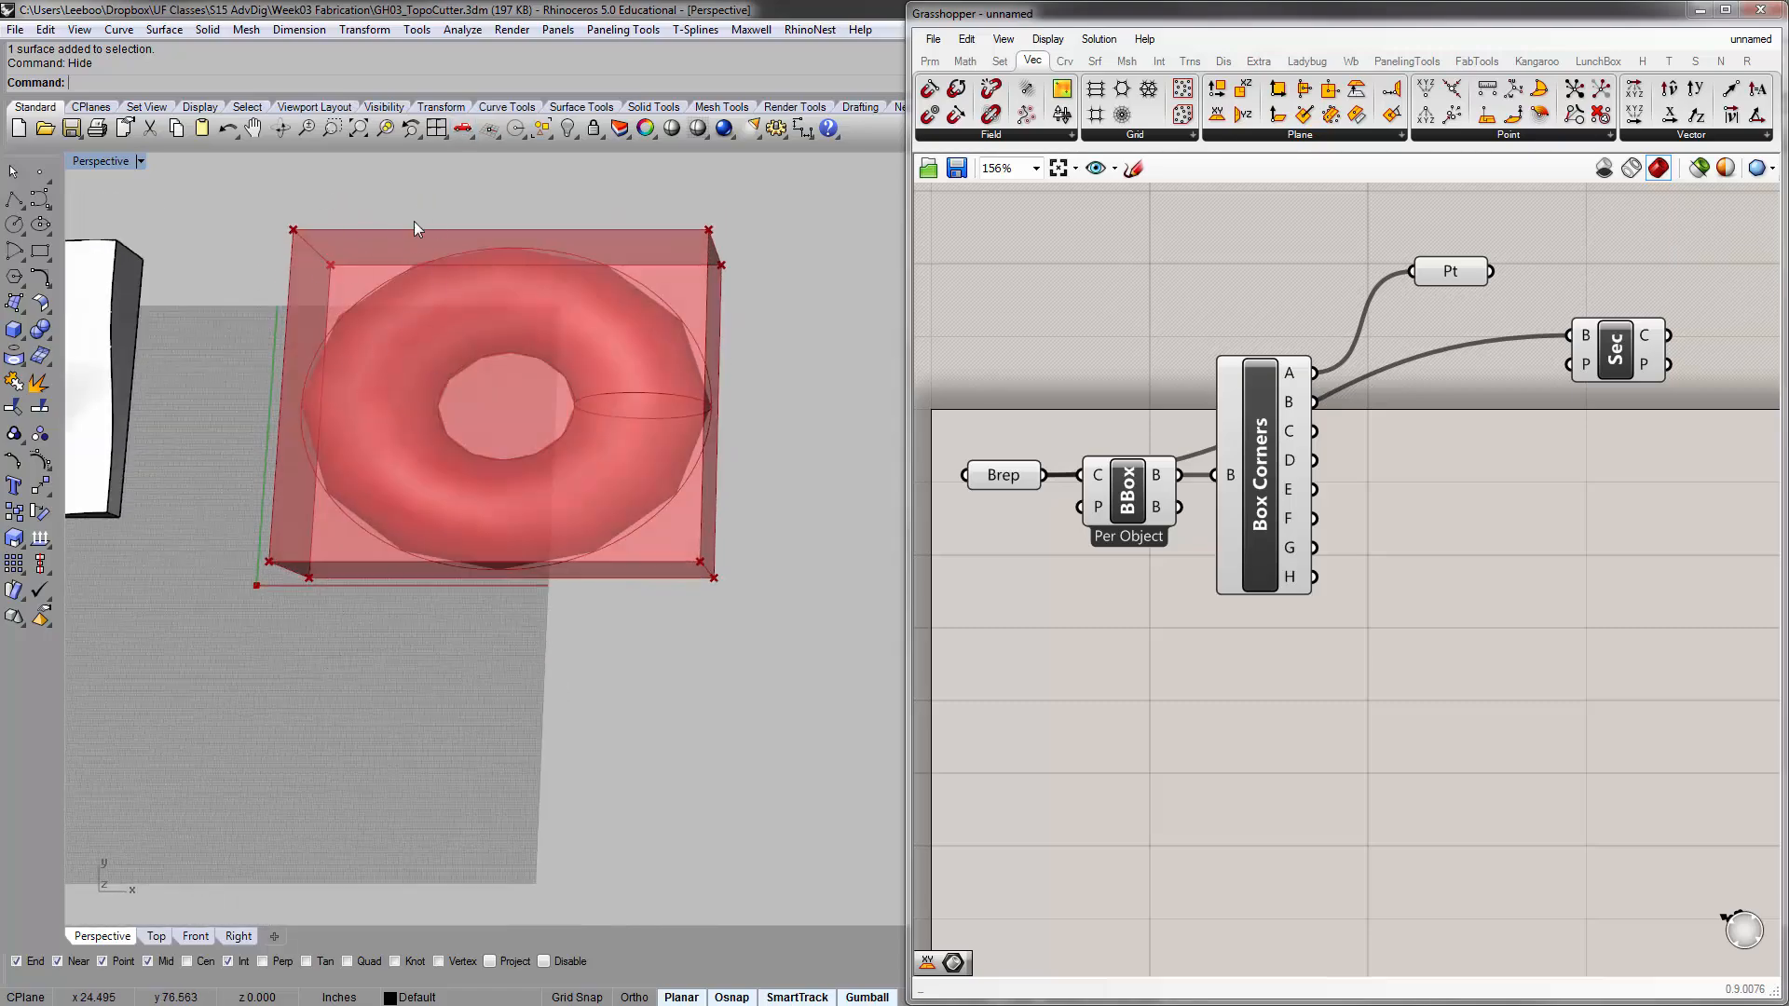
pyautogui.moveTo(540, 372); pyautogui.dragTo(270, 497, button='right')
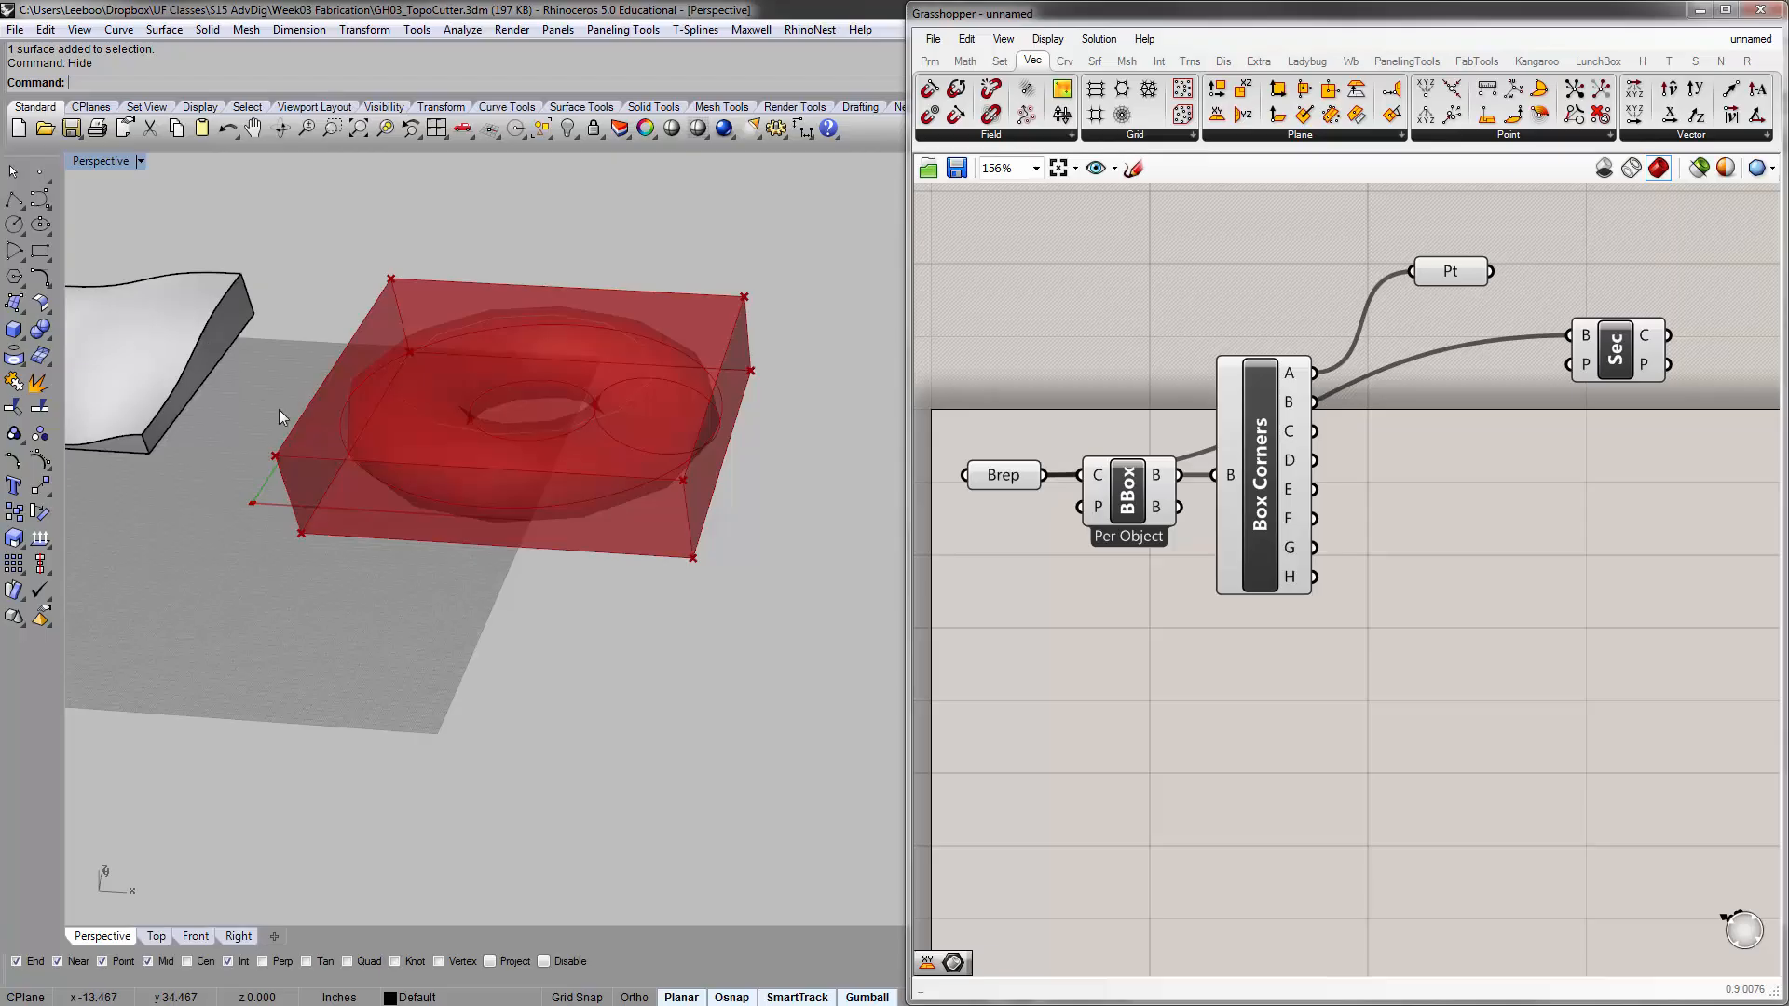
pyautogui.moveTo(256, 371); pyautogui.dragTo(378, 424, button='right')
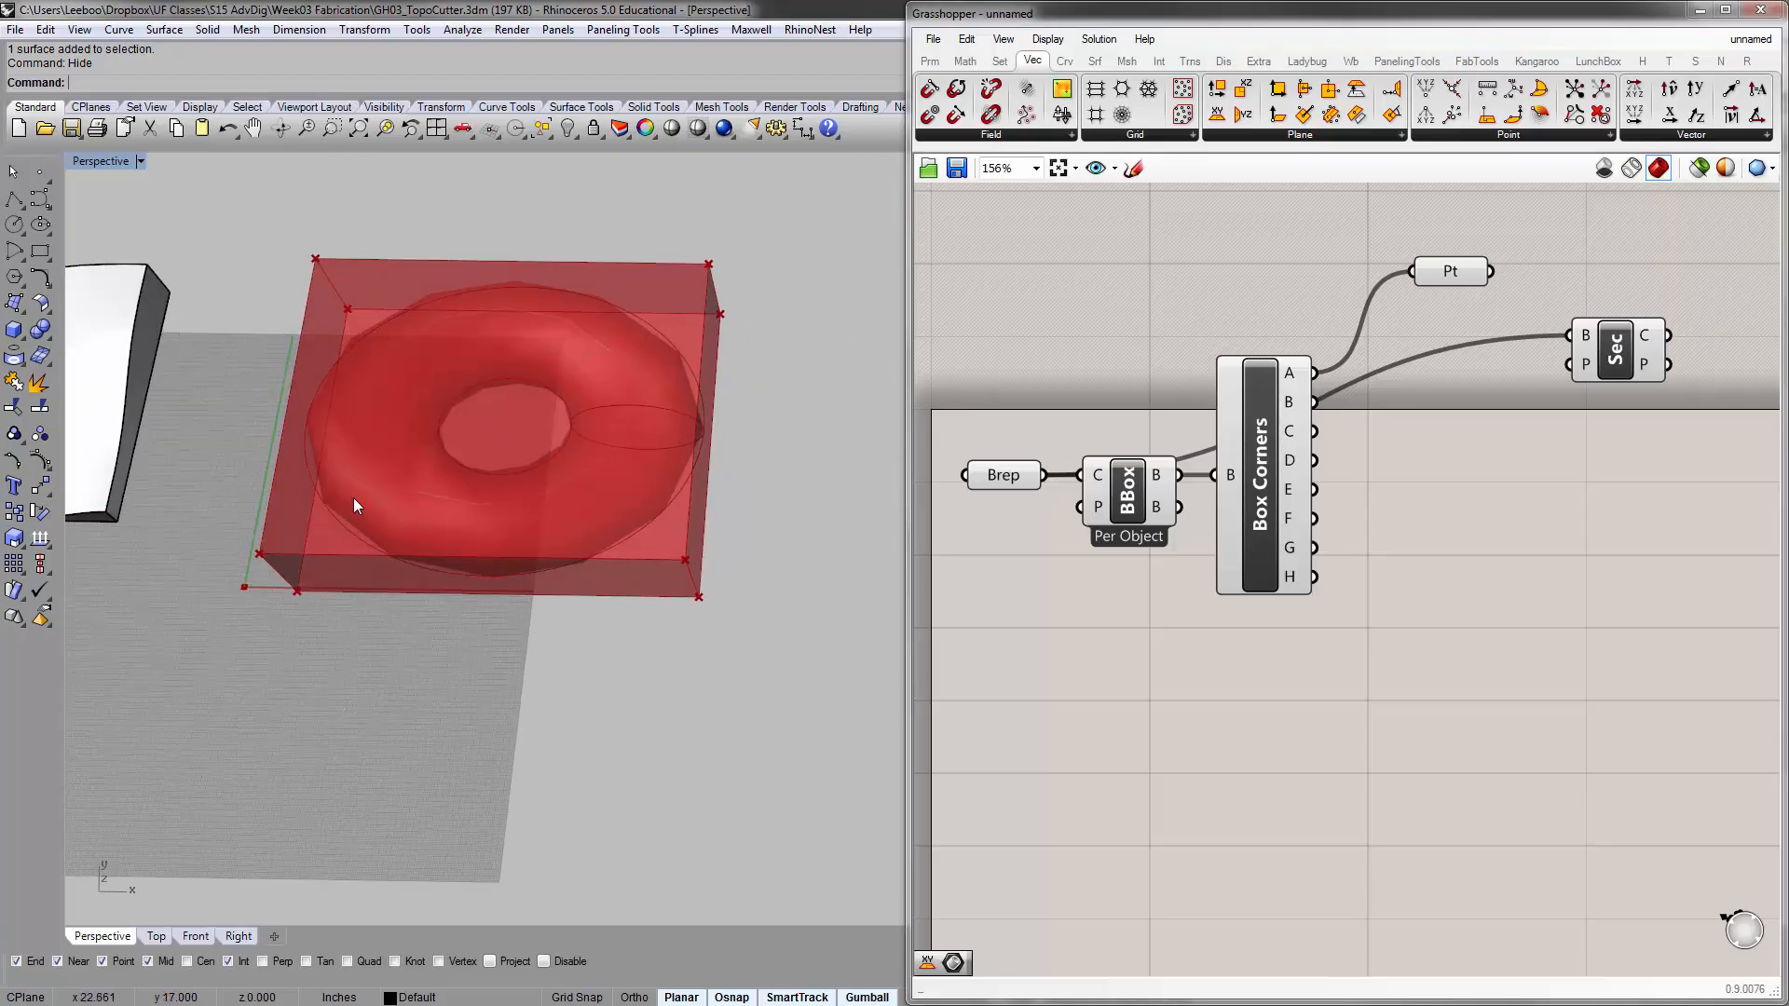
pyautogui.moveTo(354, 499); pyautogui.dragTo(526, 403, button='right')
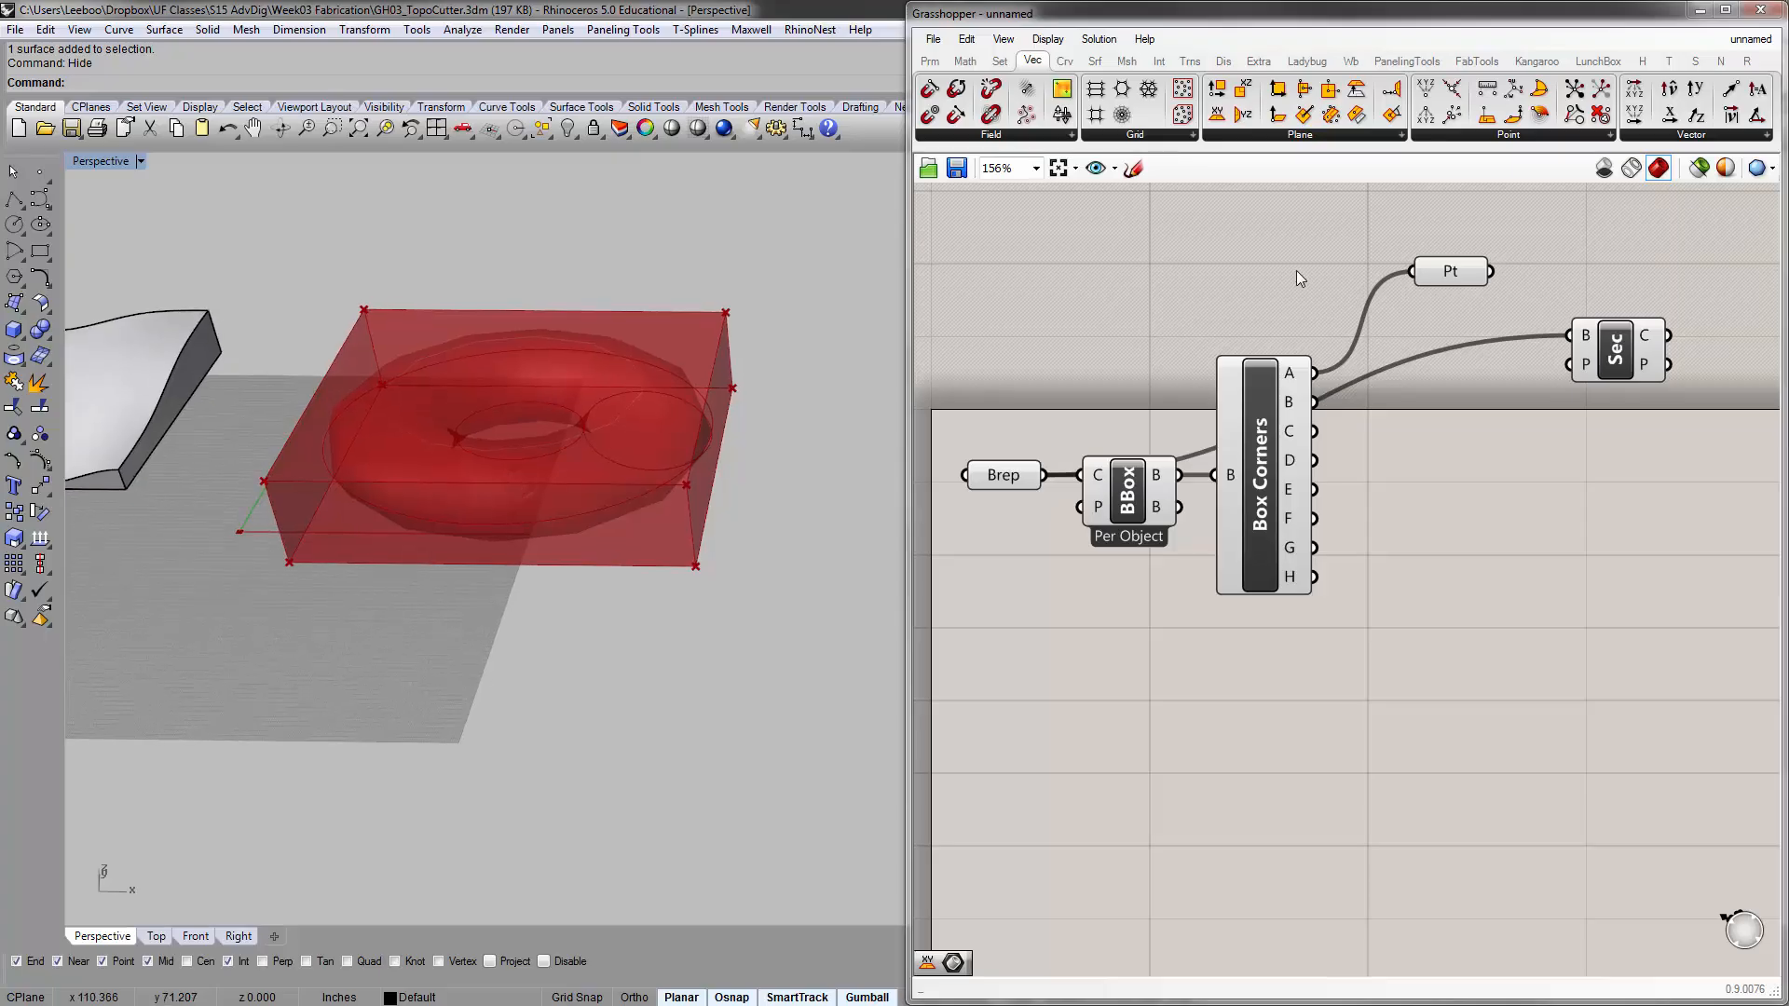
# Add an XZ Plane and a YZ Plane component beside Box Corners
pyautogui.click(1302, 140)
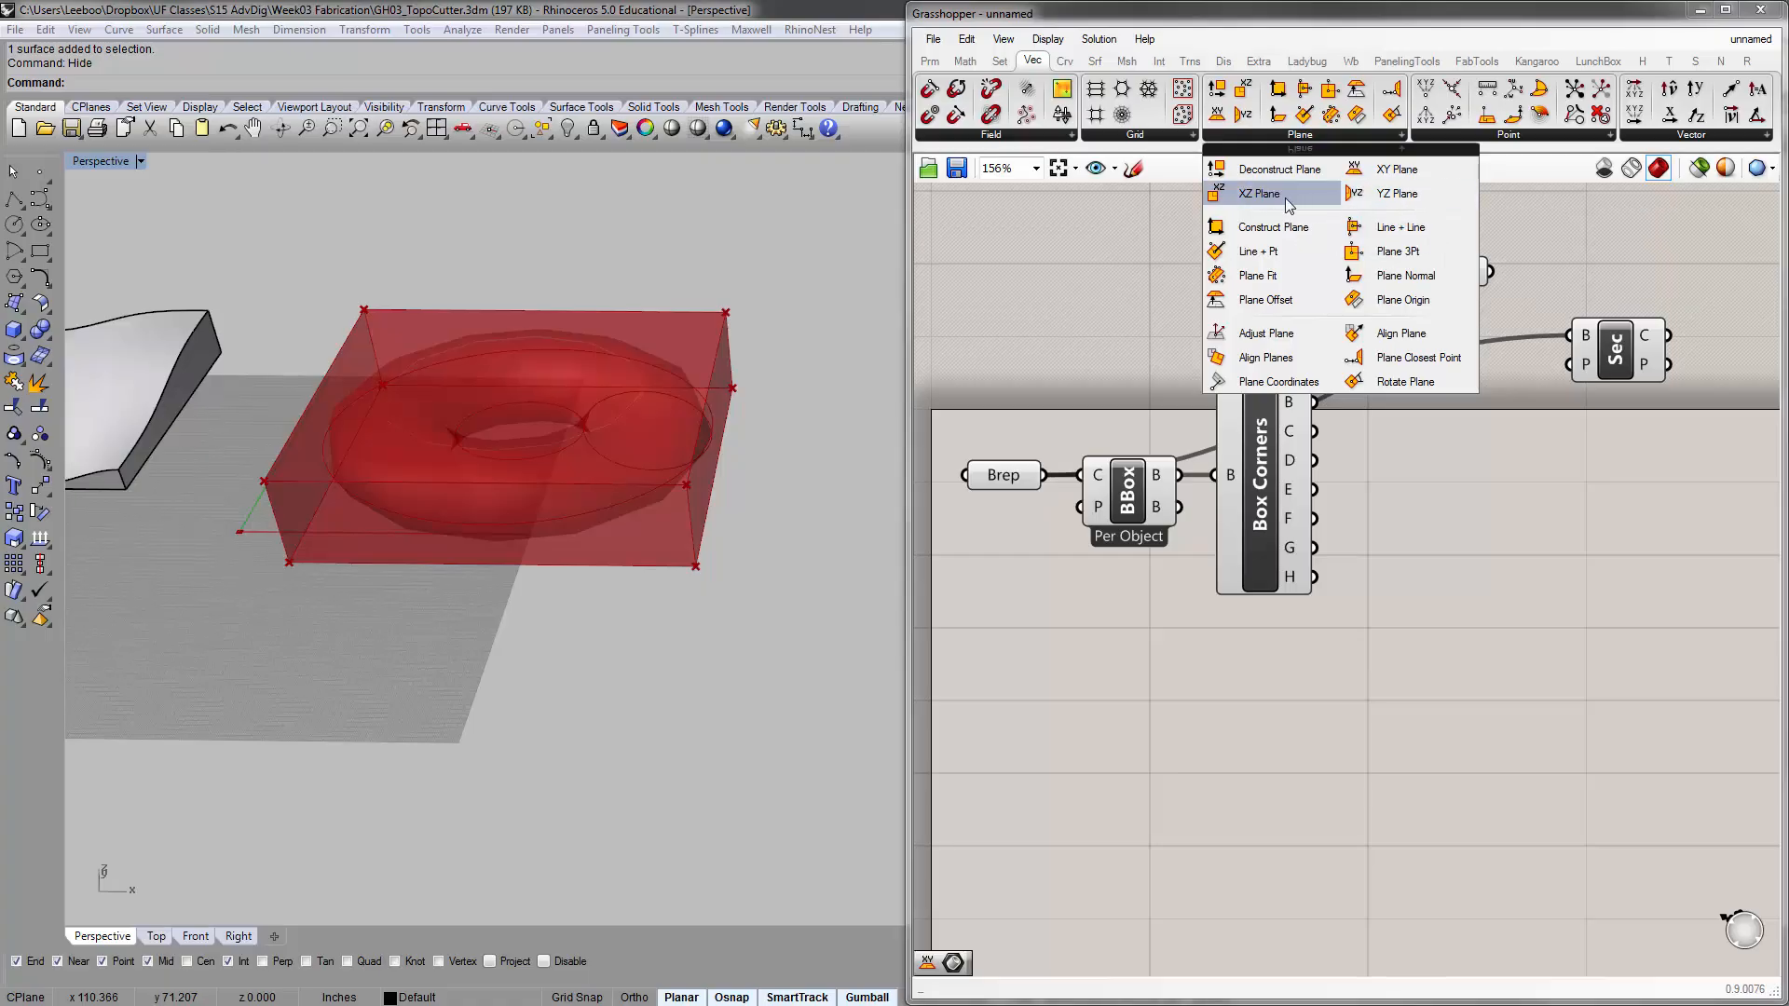
pyautogui.moveTo(1268, 194); pyautogui.dragTo(1396, 494)
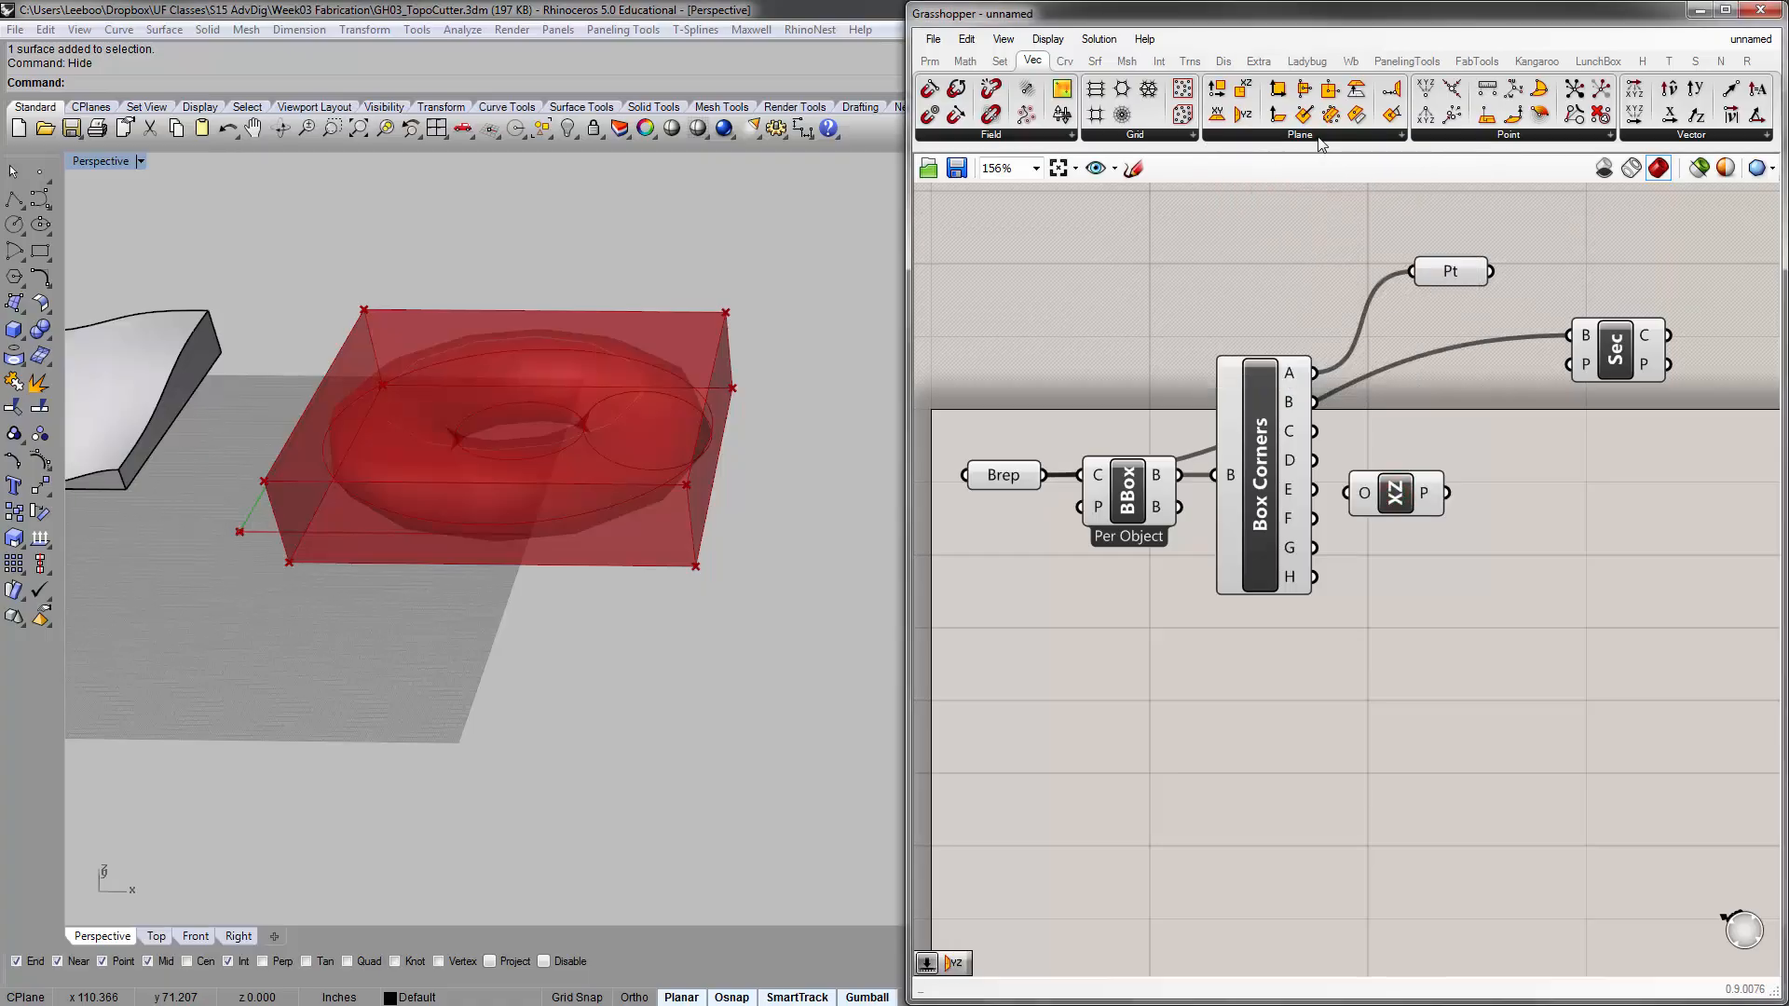
pyautogui.click(1319, 140)
pyautogui.moveTo(1393, 201); pyautogui.dragTo(1463, 570)
pyautogui.doubleClick(1412, 686)
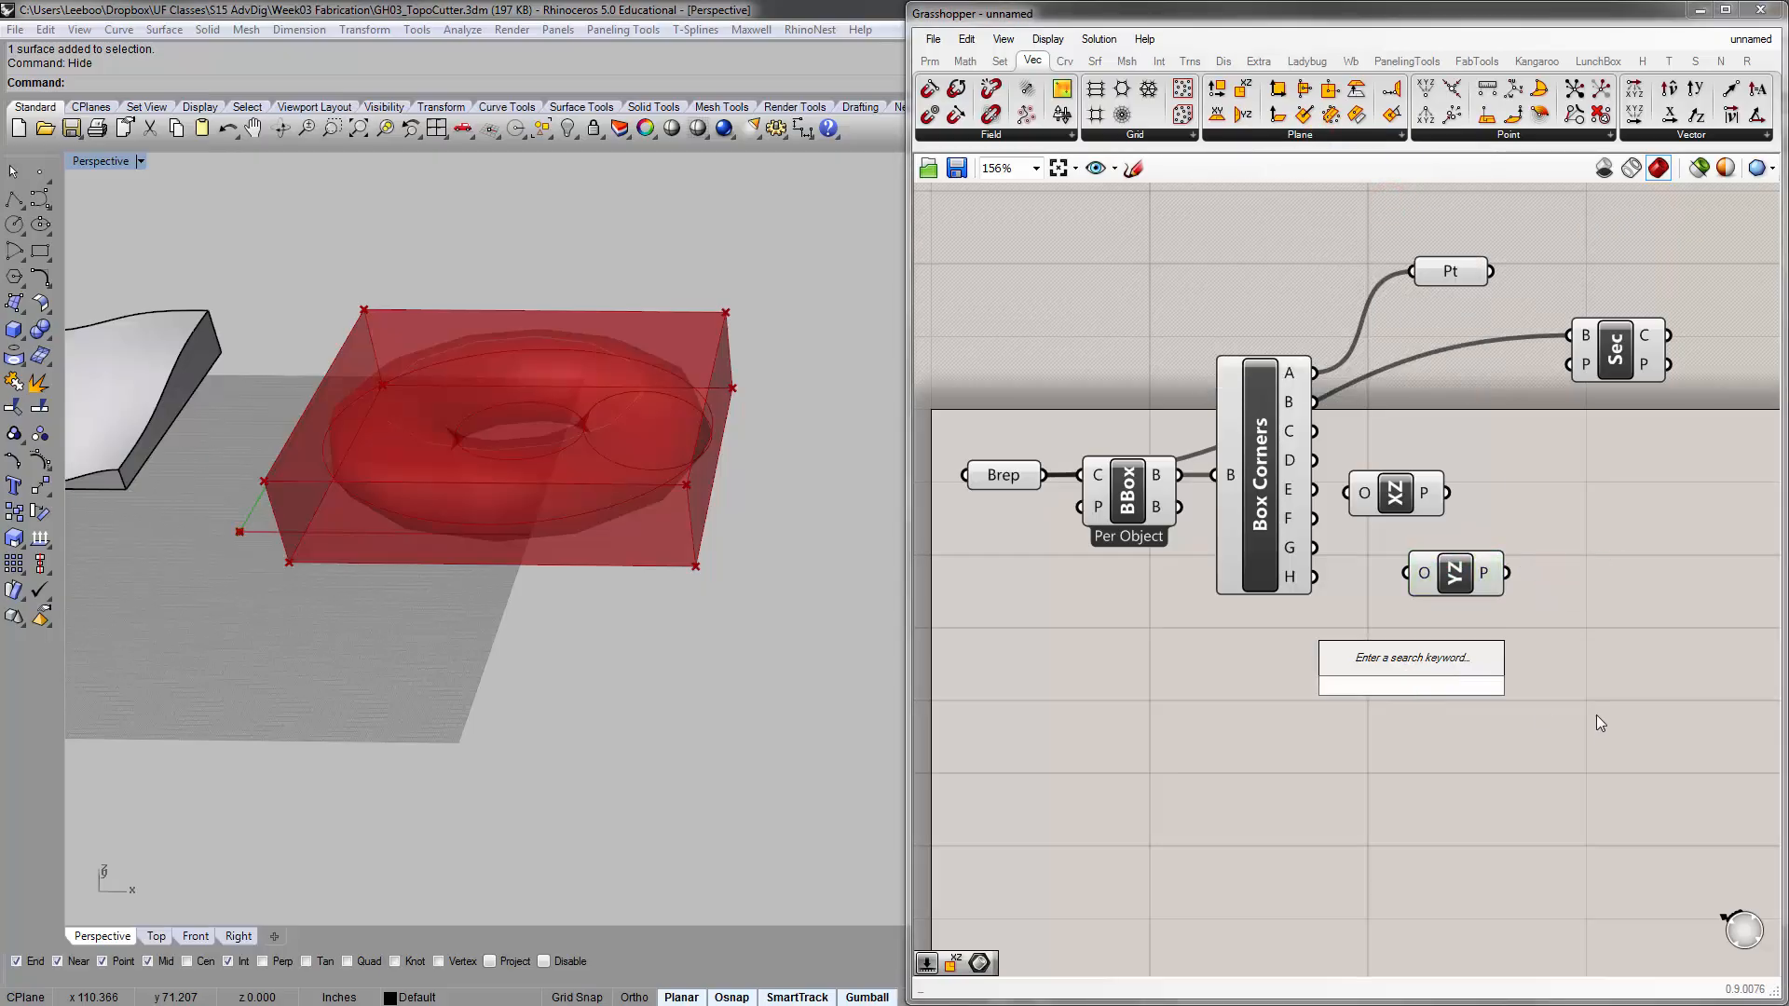
pyautogui.write('xz')
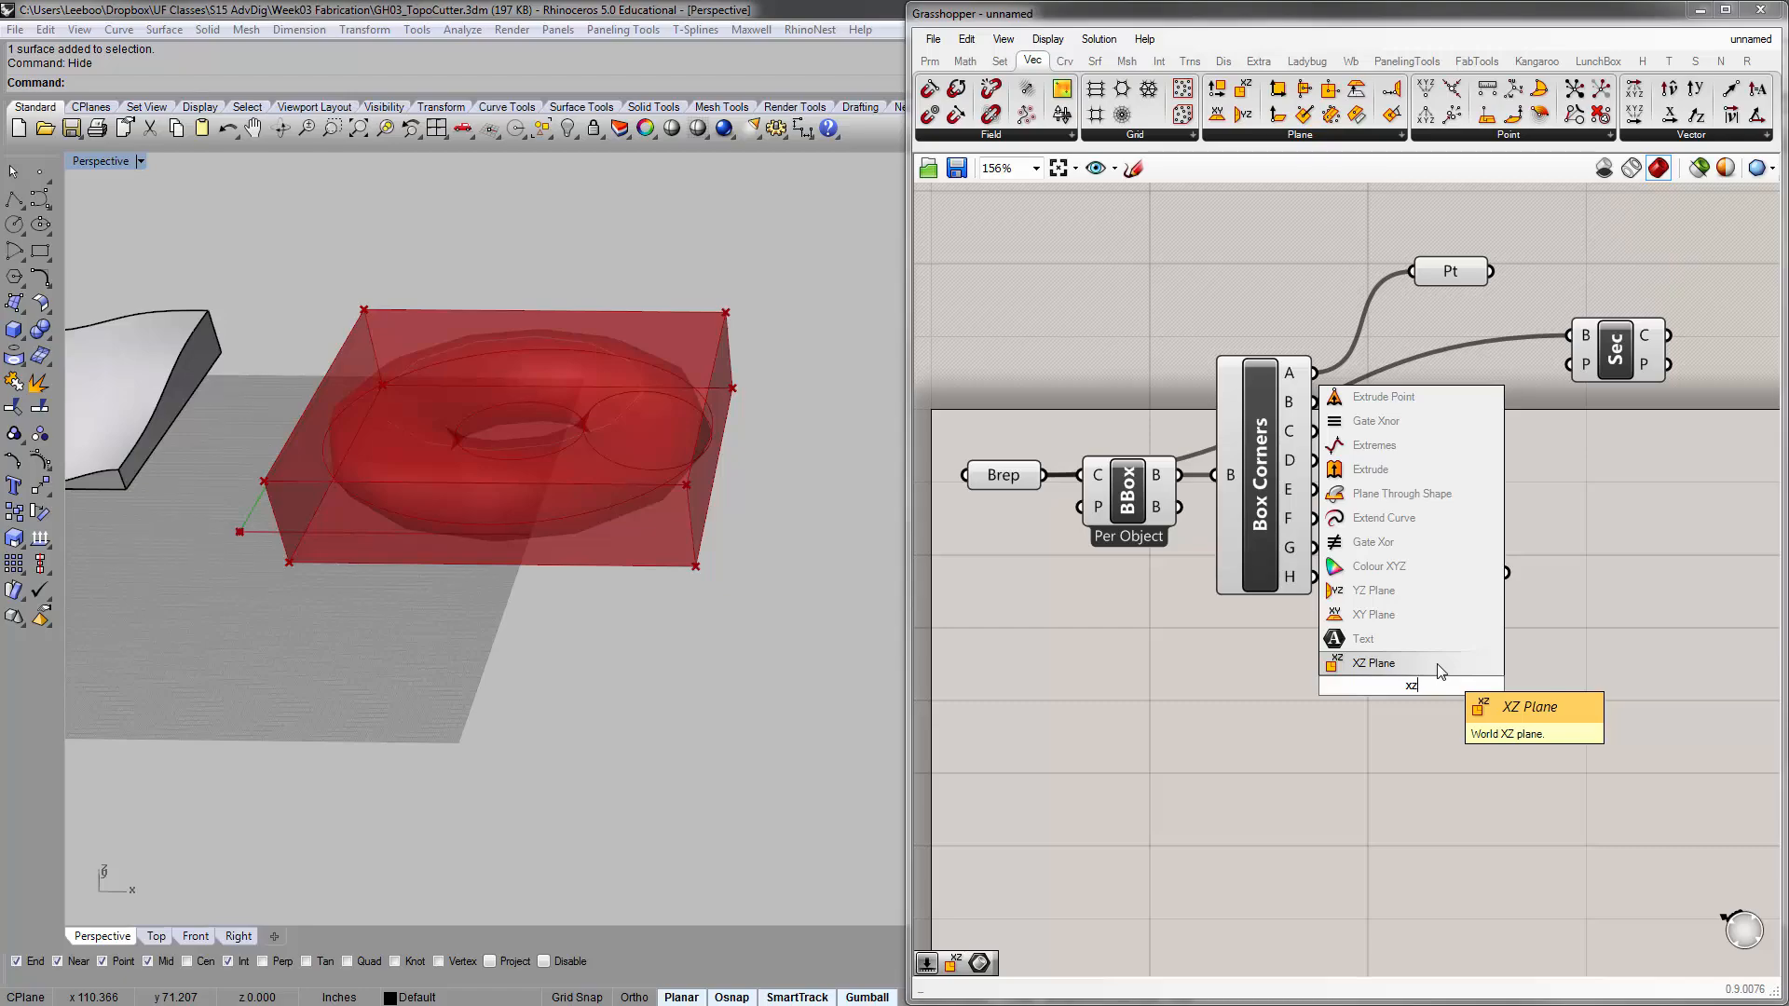
pyautogui.press('Return')
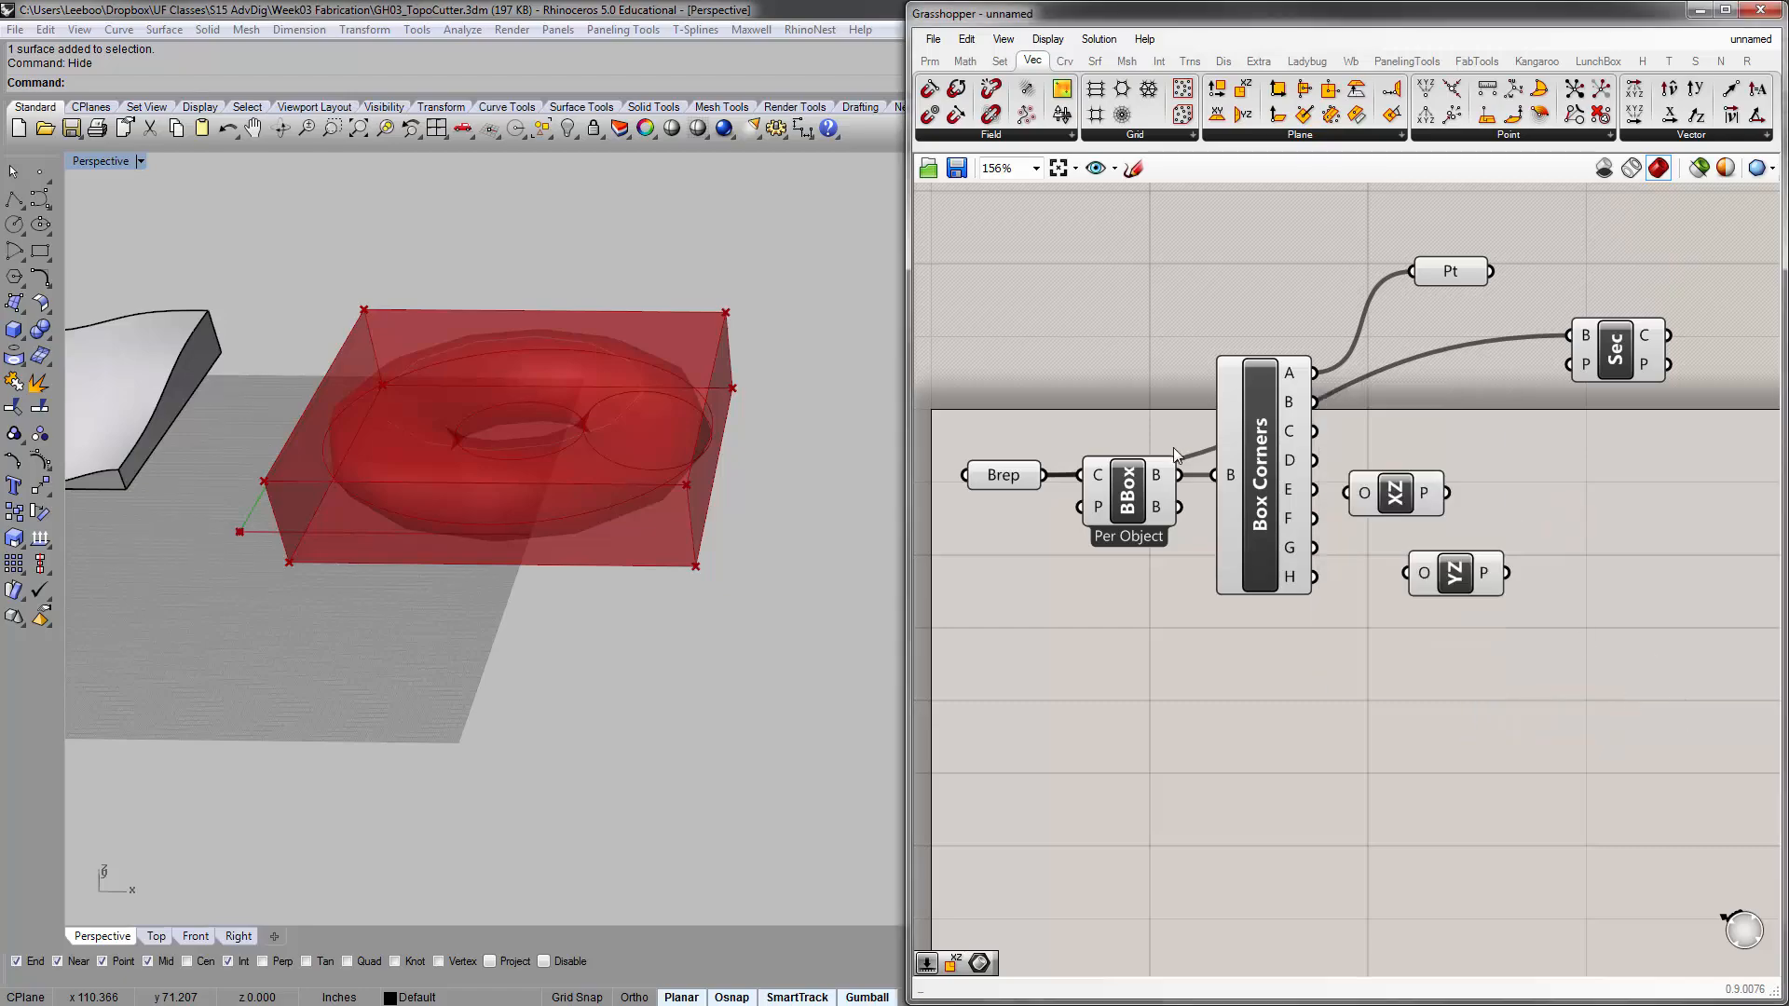
# Arrange the XZ Plane component directly above the YZ Plane component, between Box Corners and the Brep | Plane component
pyautogui.moveTo(1391, 508); pyautogui.dragTo(1482, 463)
pyautogui.moveTo(1483, 463); pyautogui.dragTo(1255, 463, button='right')
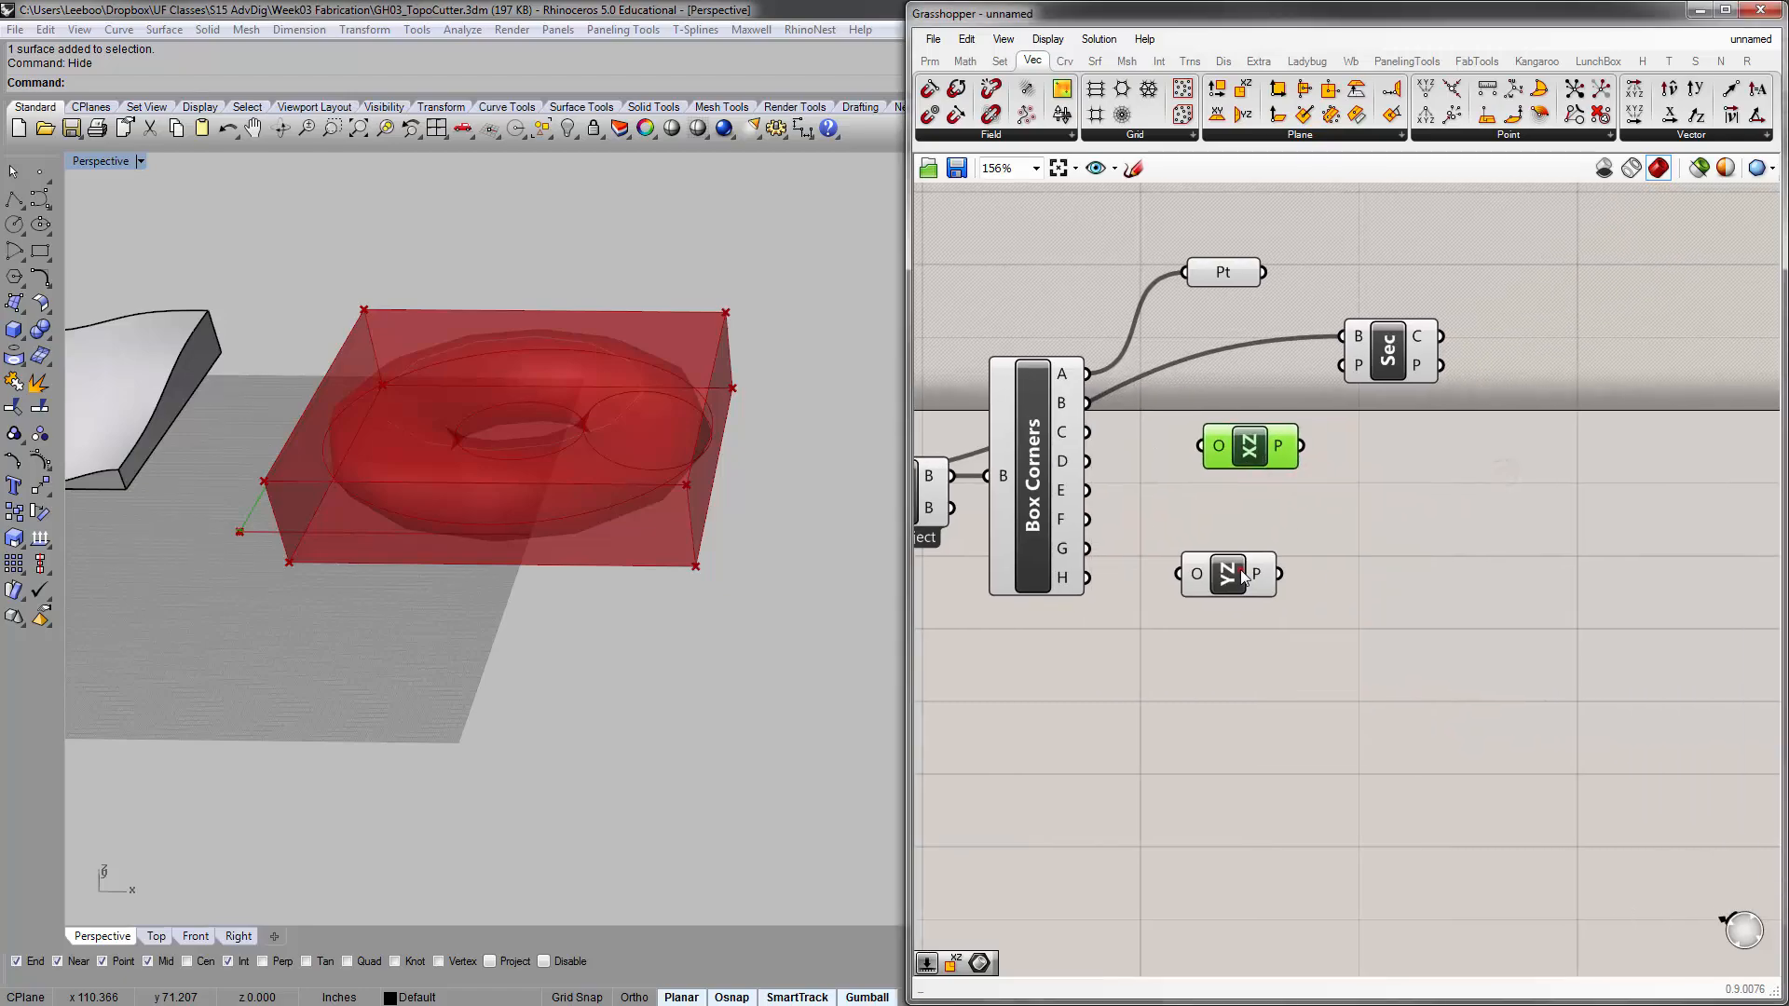
pyautogui.moveTo(1240, 569); pyautogui.dragTo(1262, 462)
pyautogui.click(1186, 601)
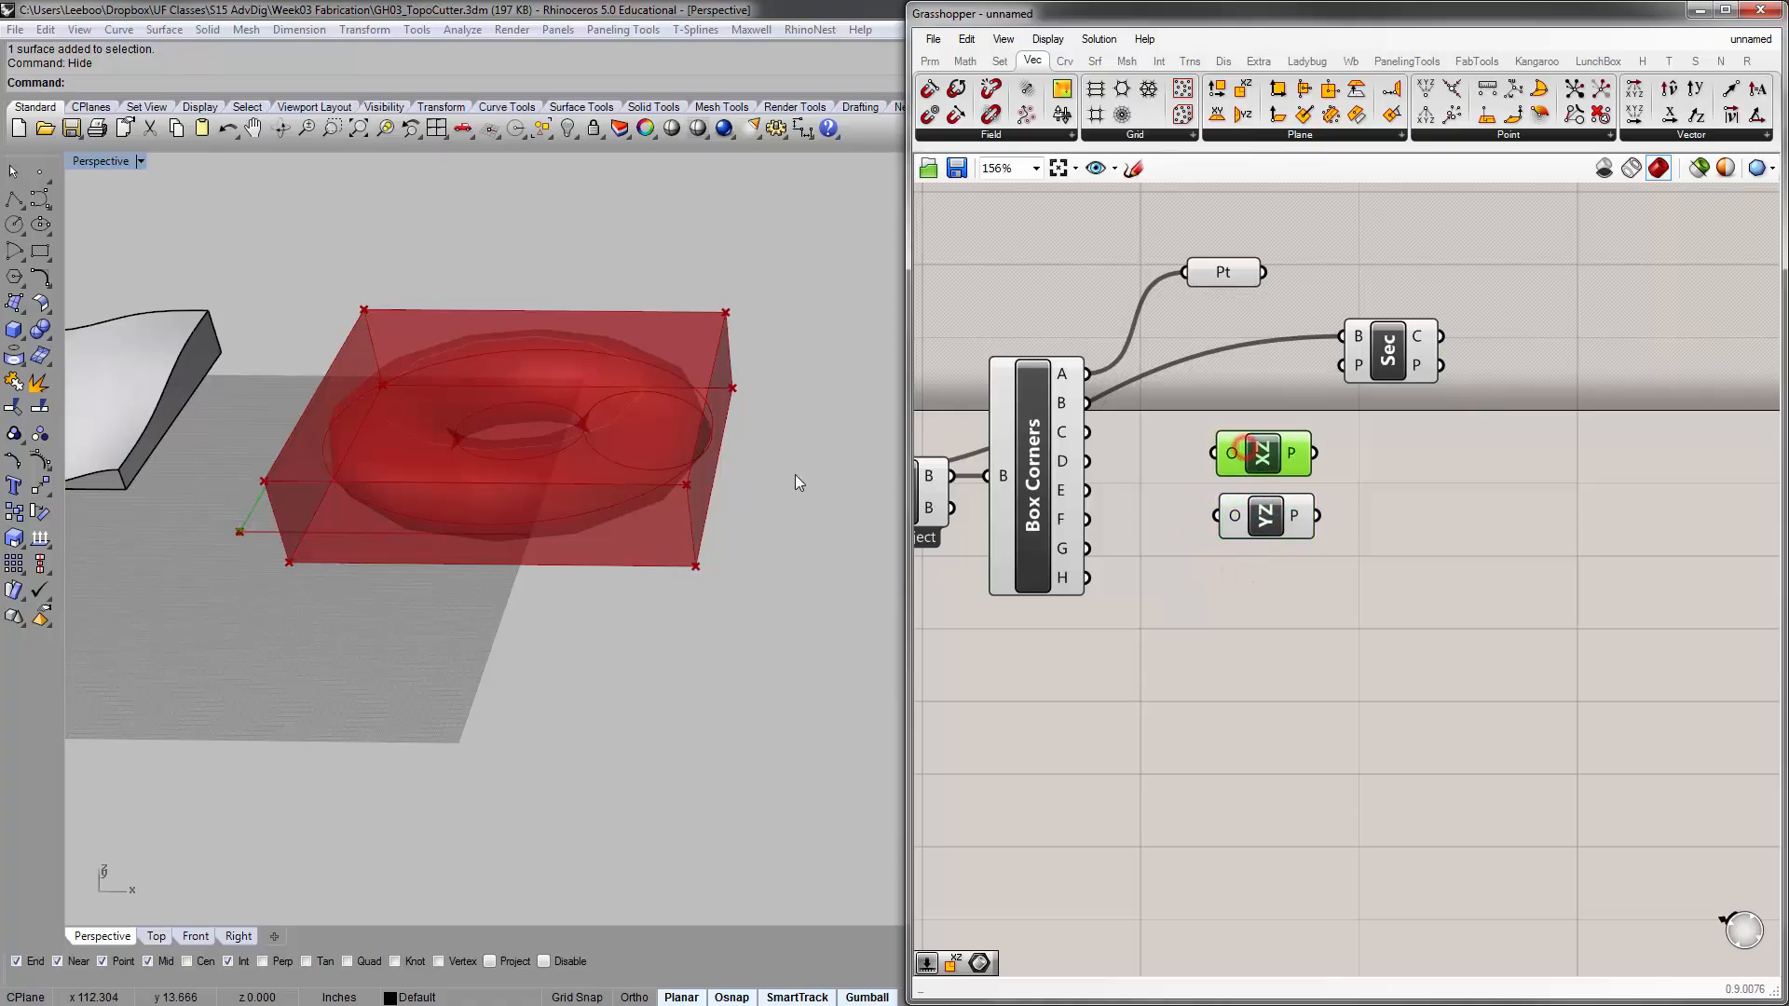
# Examine the XZ and YZ planes at the world origin up close, selecting each component in turn to compare their orientations
pyautogui.scroll(5, 280, 484)
pyautogui.scroll(3, 390, 474)
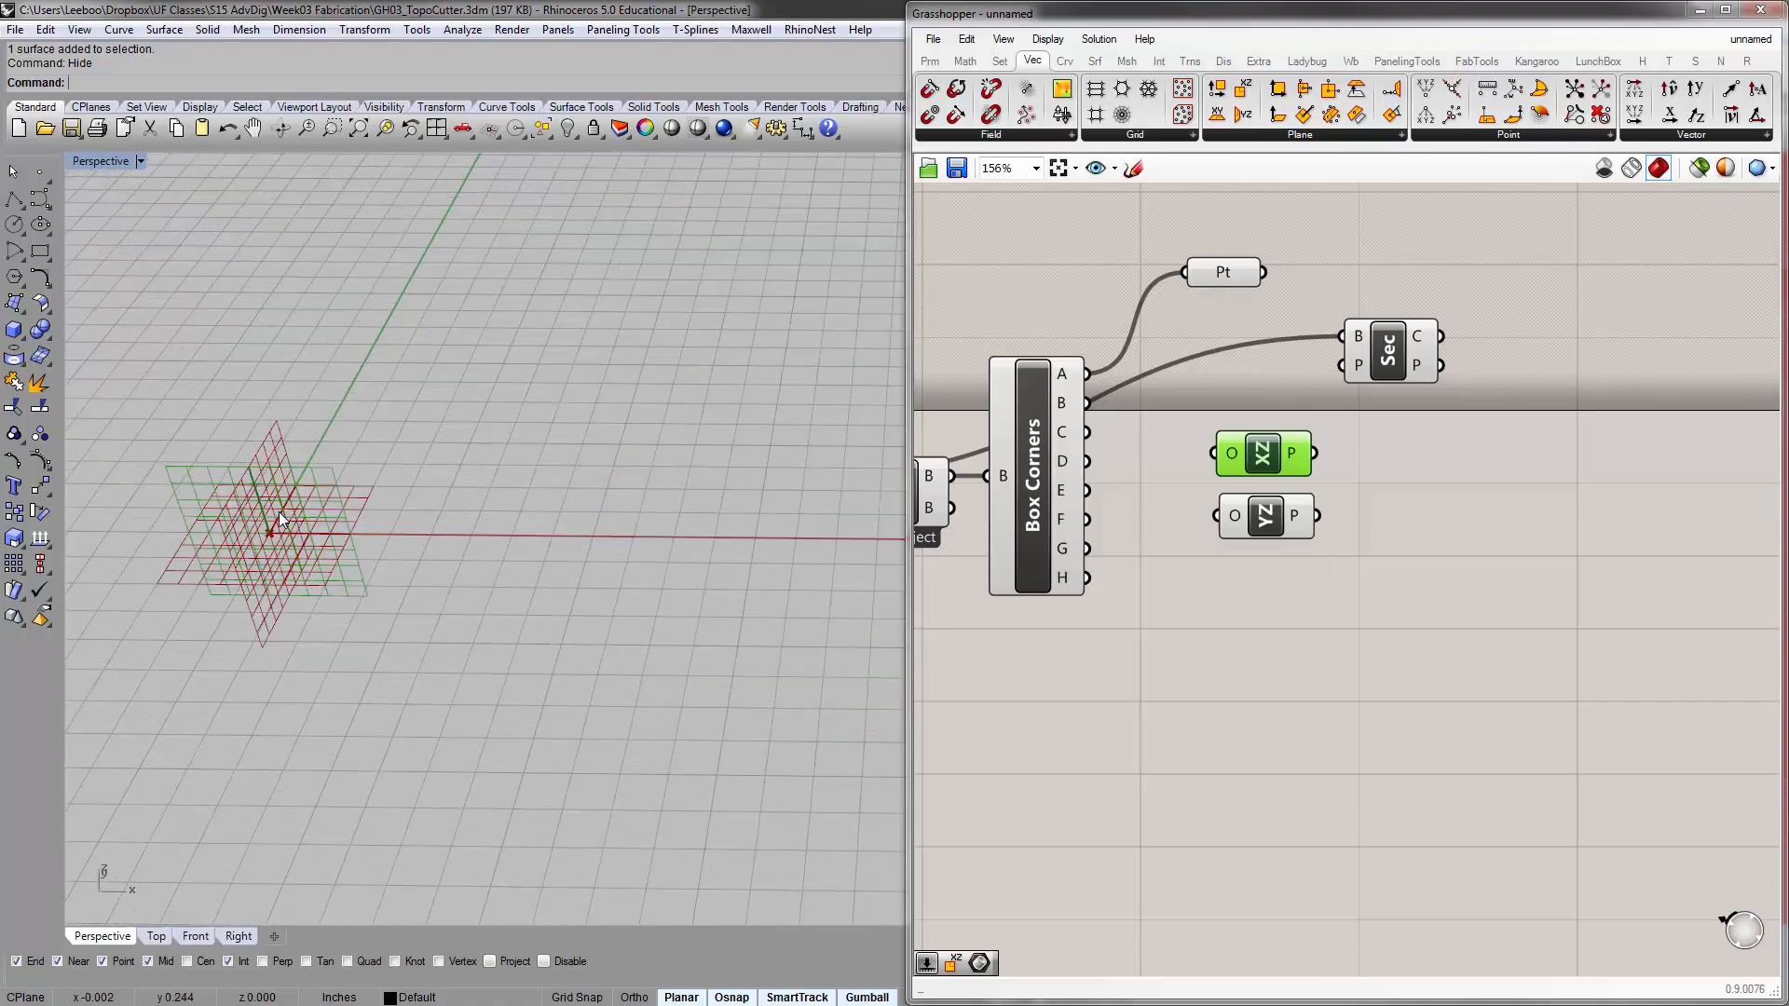
pyautogui.scroll(-6, 292, 428)
pyautogui.scroll(5, 321, 477)
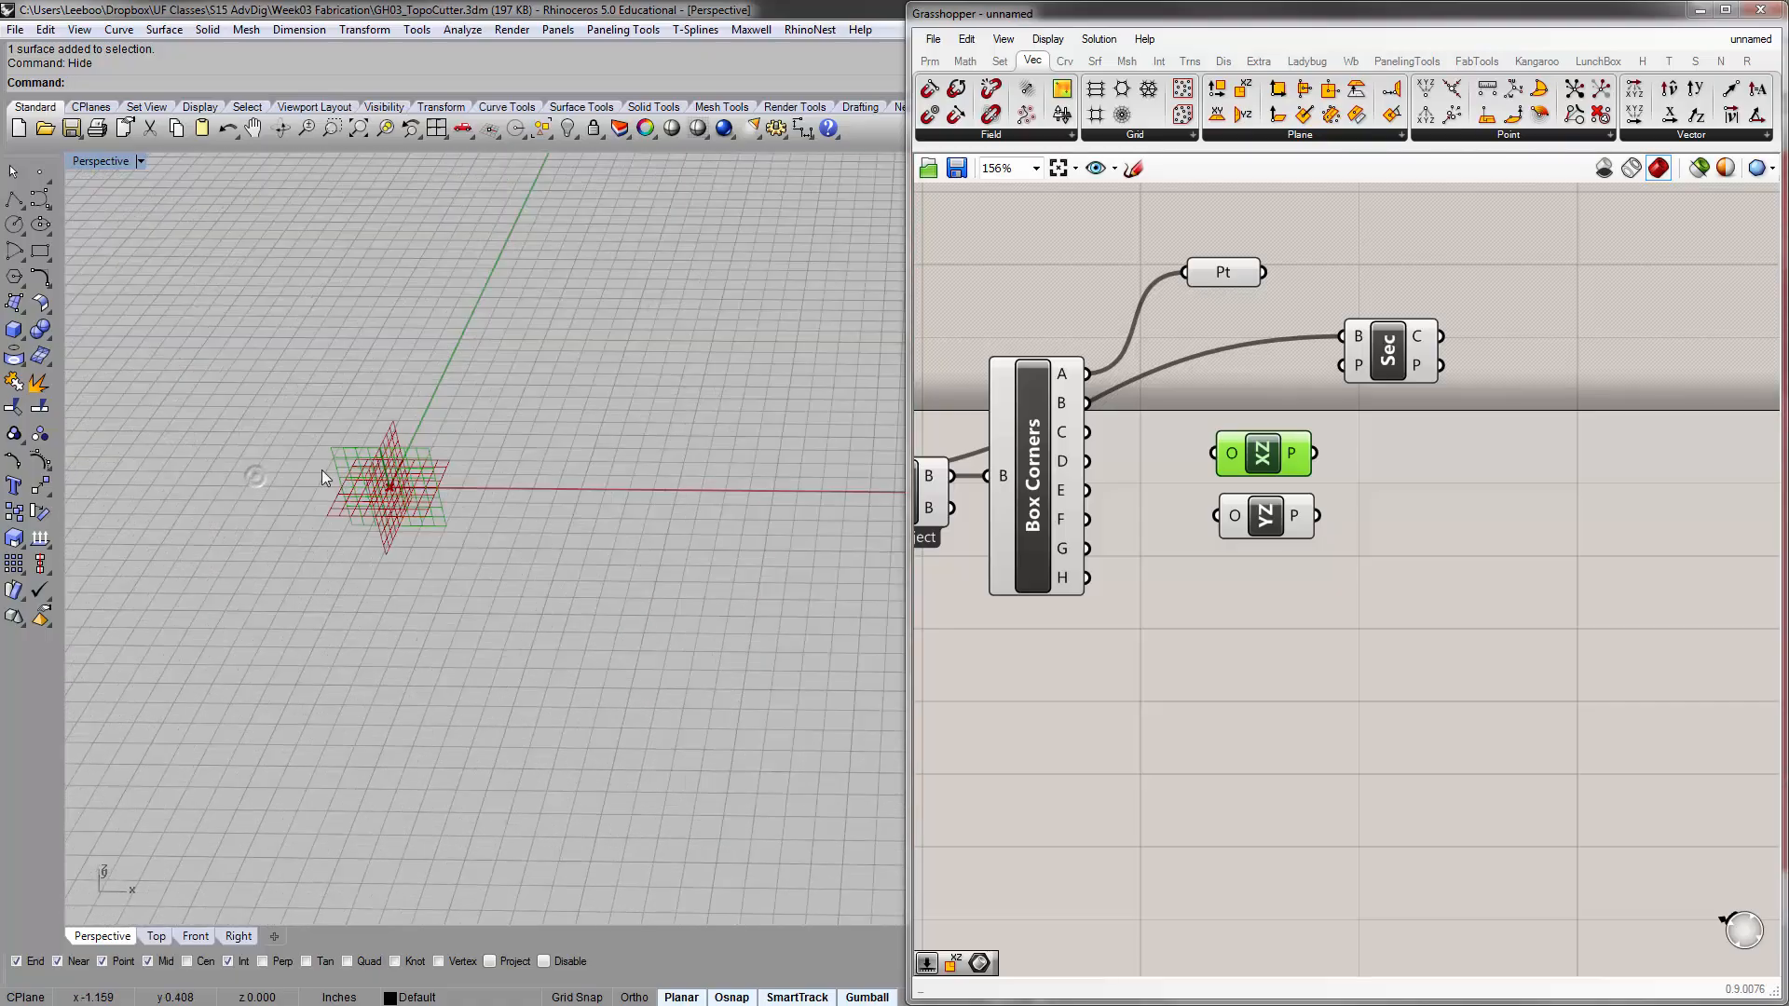
pyautogui.click(580, 500)
pyautogui.click(1266, 516)
pyautogui.click(1262, 467)
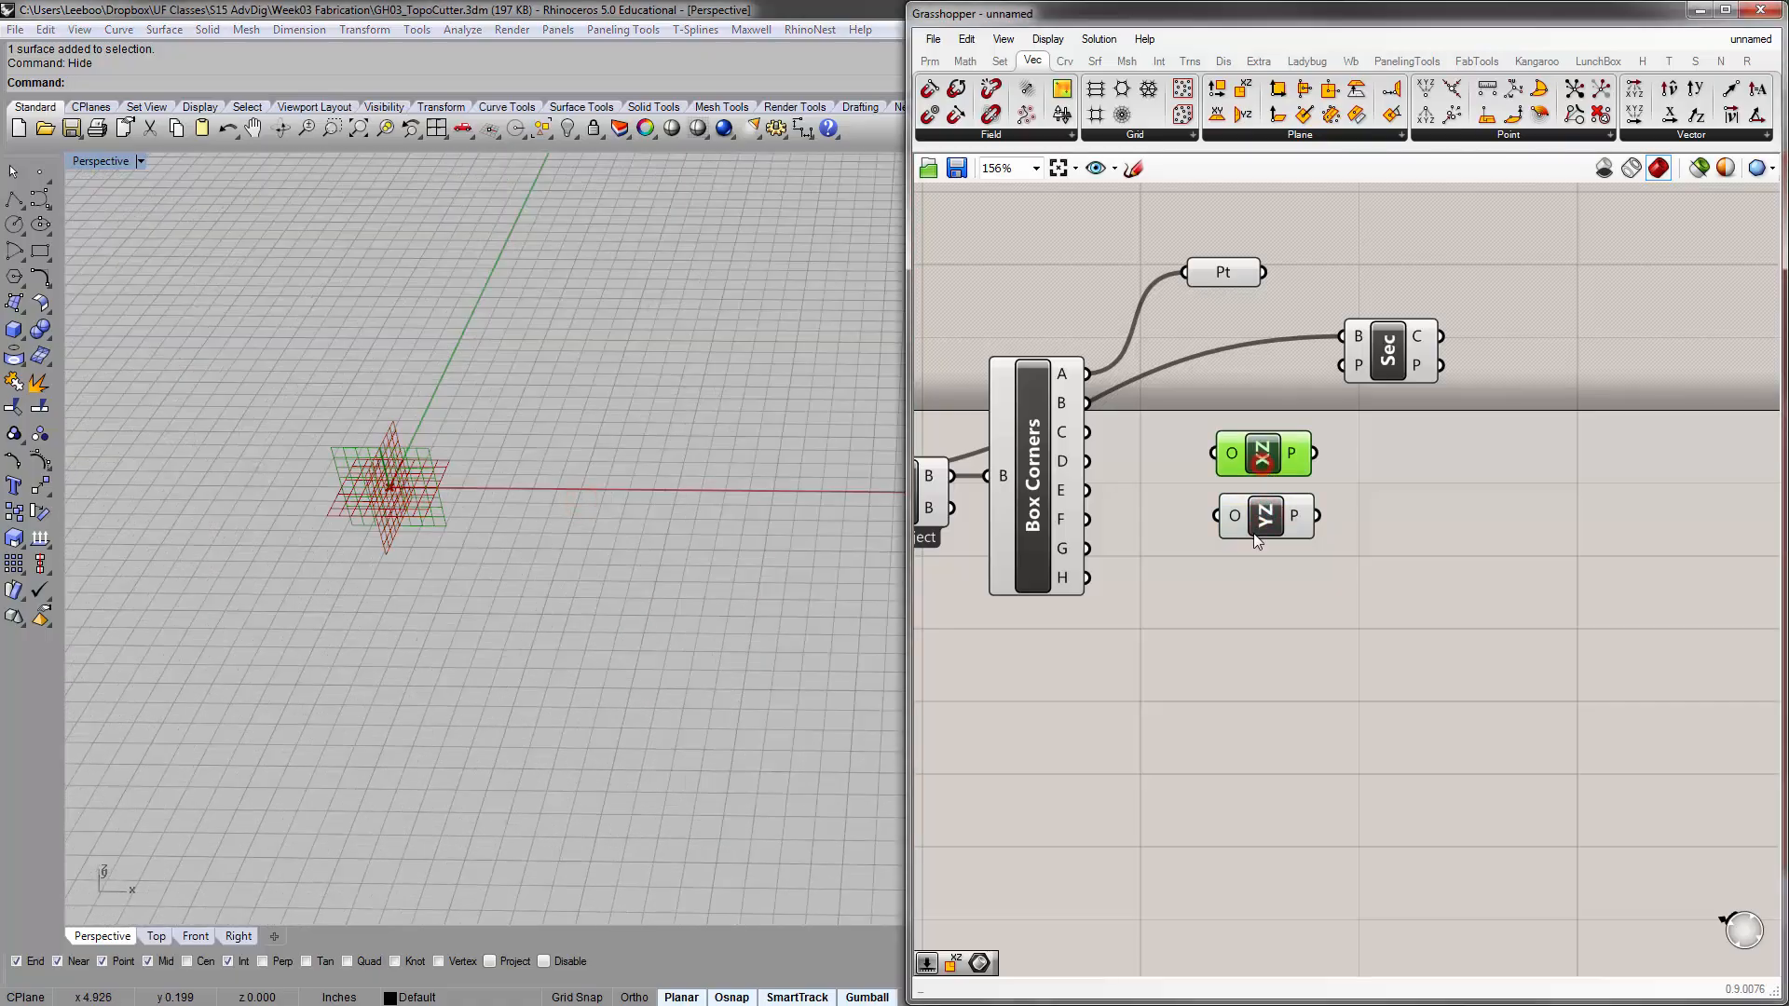
pyautogui.click(1266, 516)
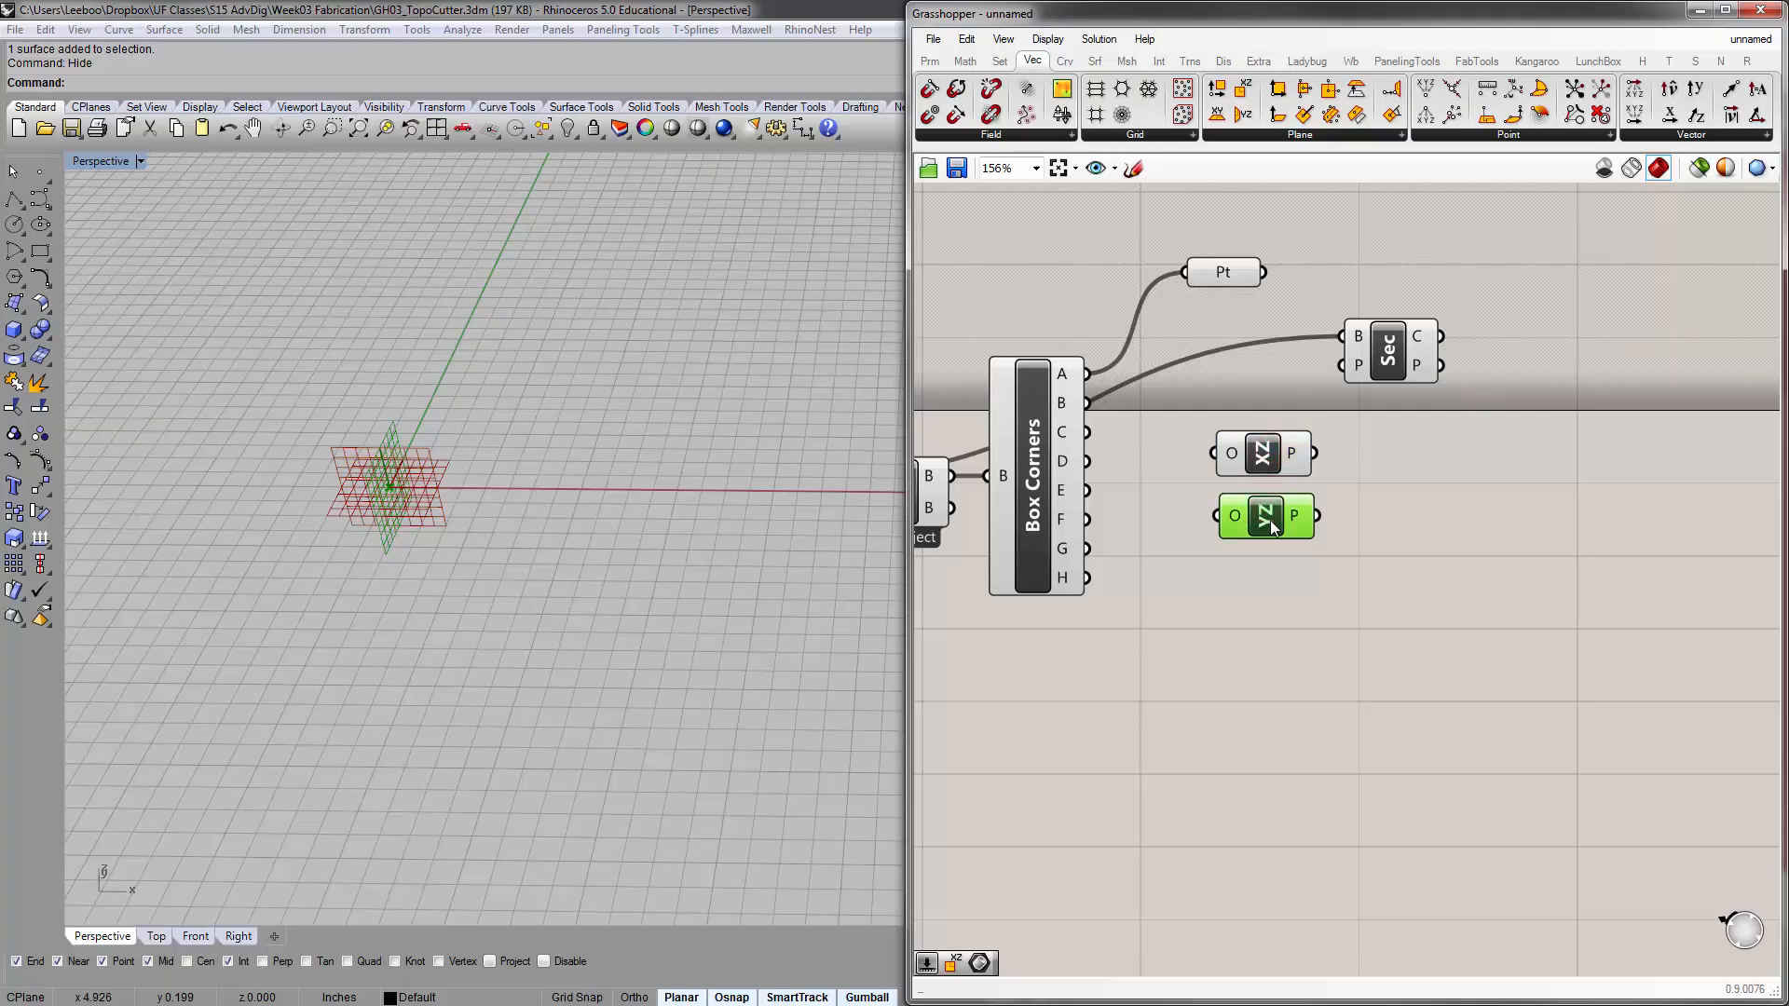
pyautogui.click(1272, 461)
pyautogui.click(1249, 555)
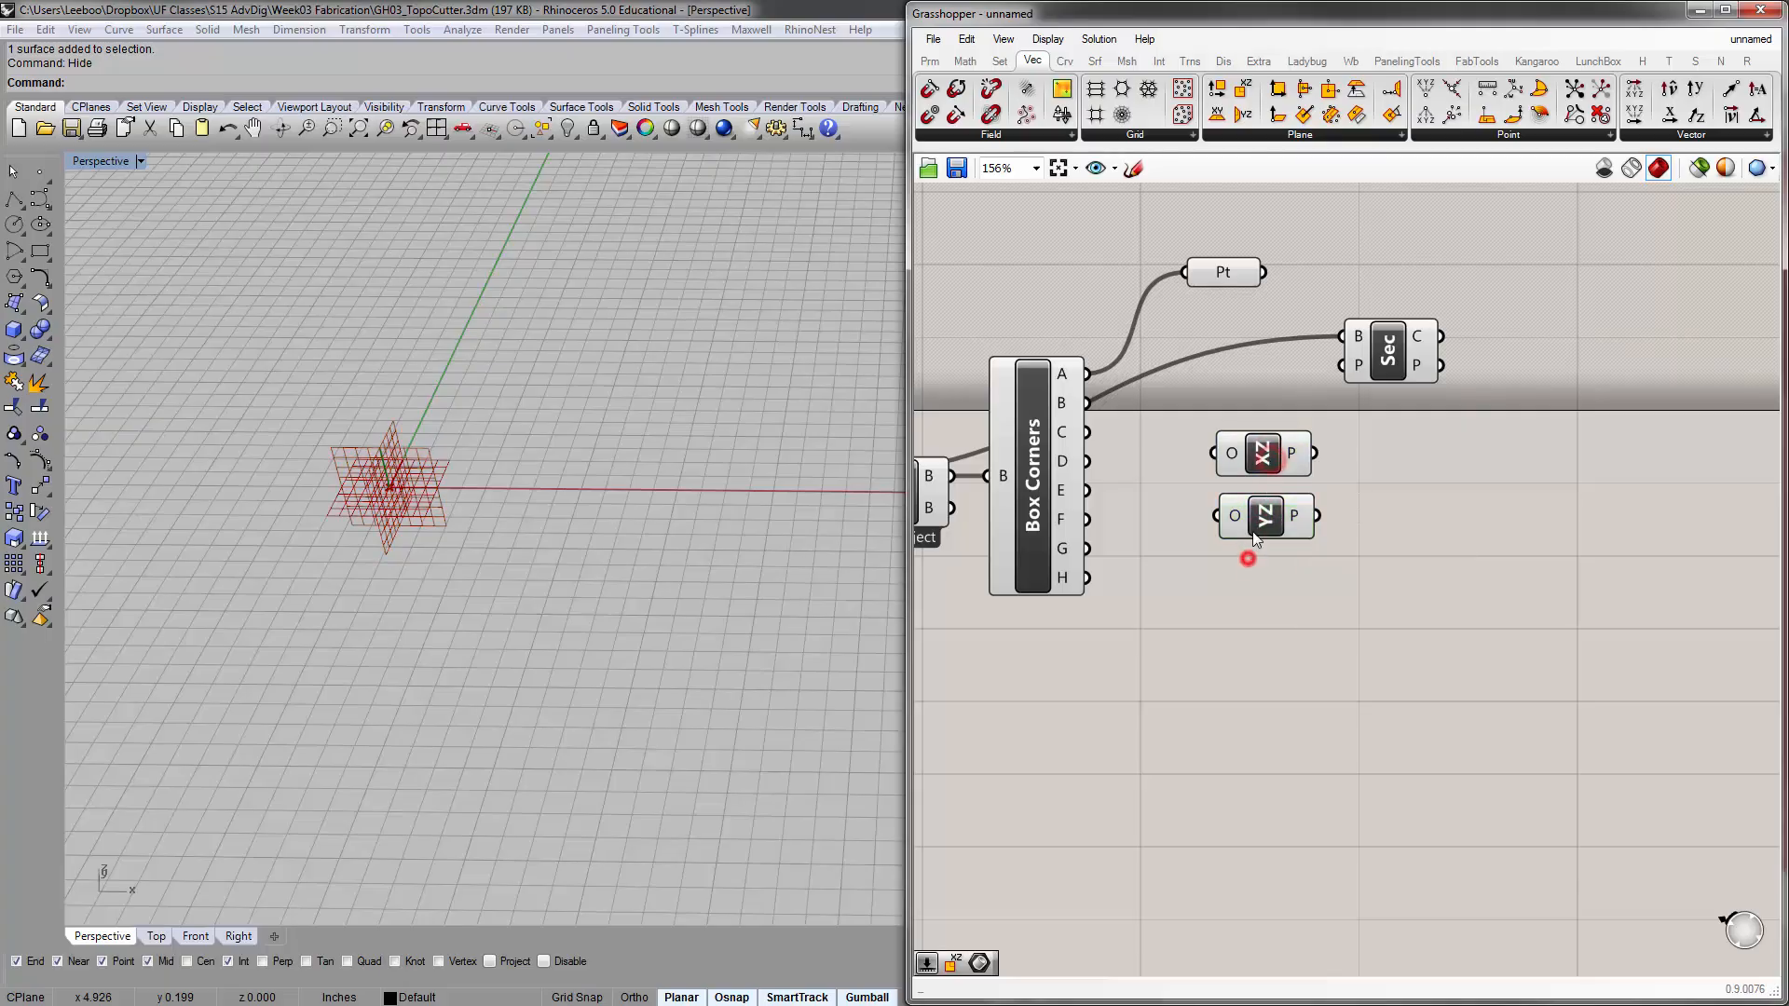
# Check the XZ Plane's origin input and compare both planes' location with the nearest bounding box corner
pyautogui.moveTo(1232, 457)
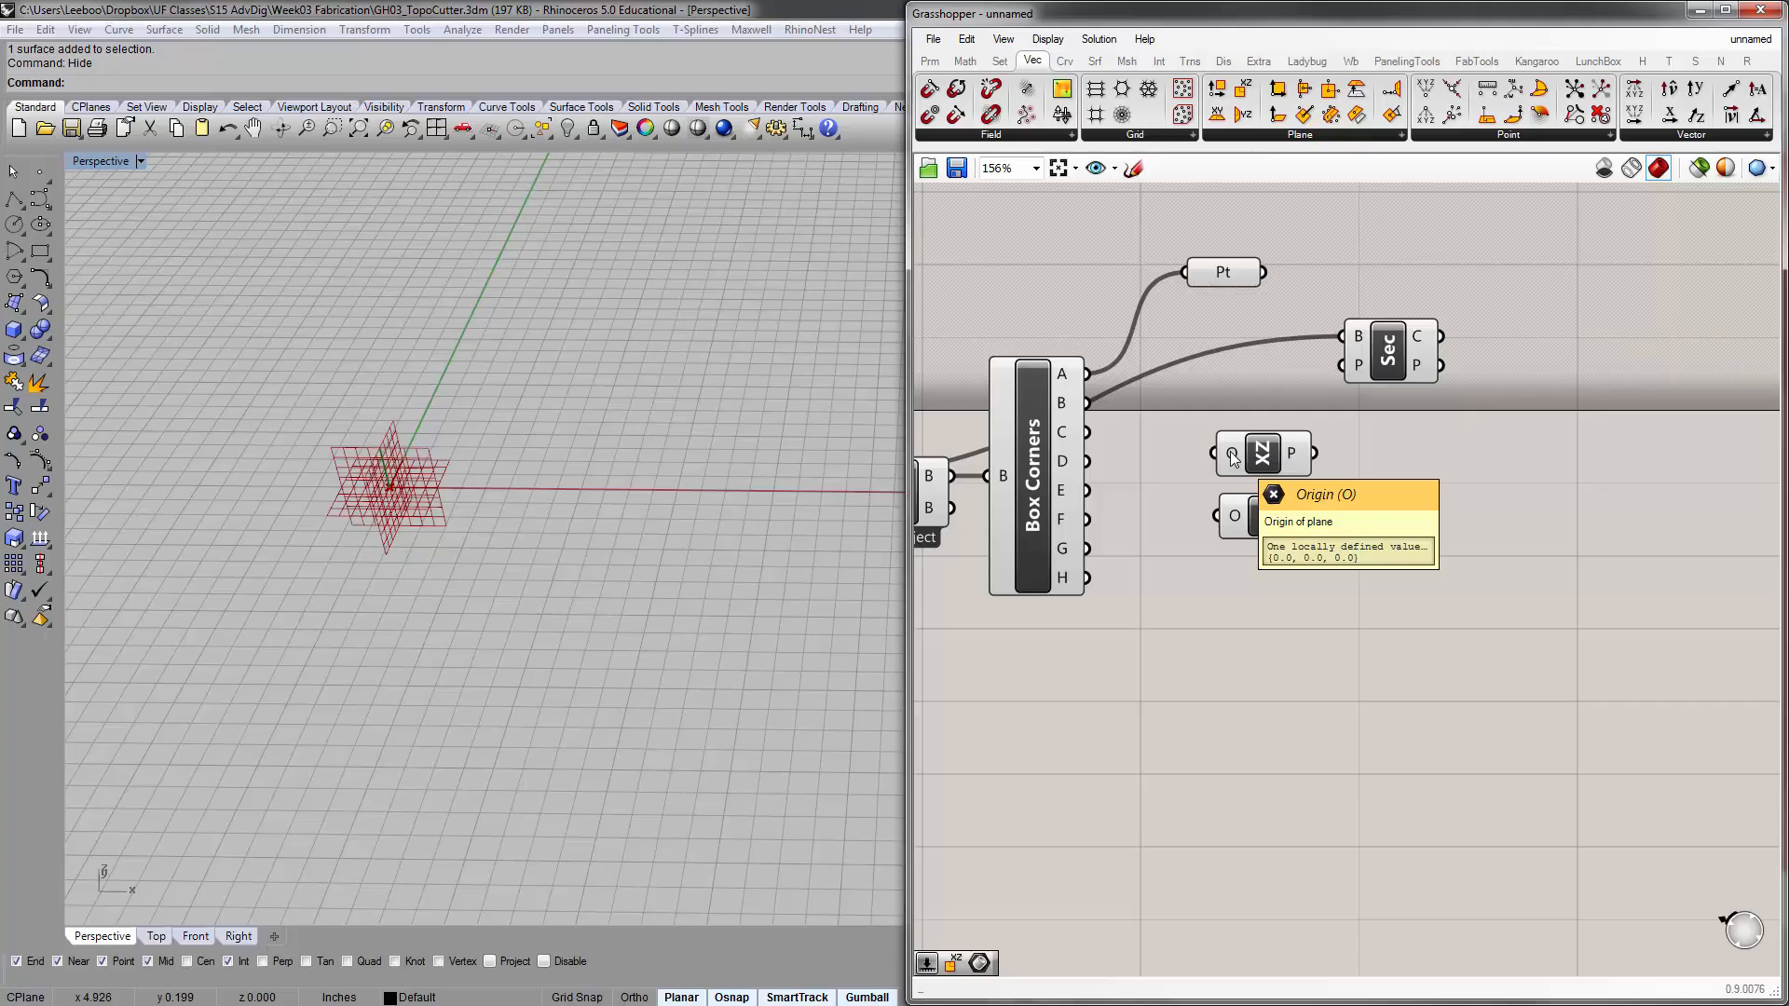
pyautogui.scroll(-8, 485, 508)
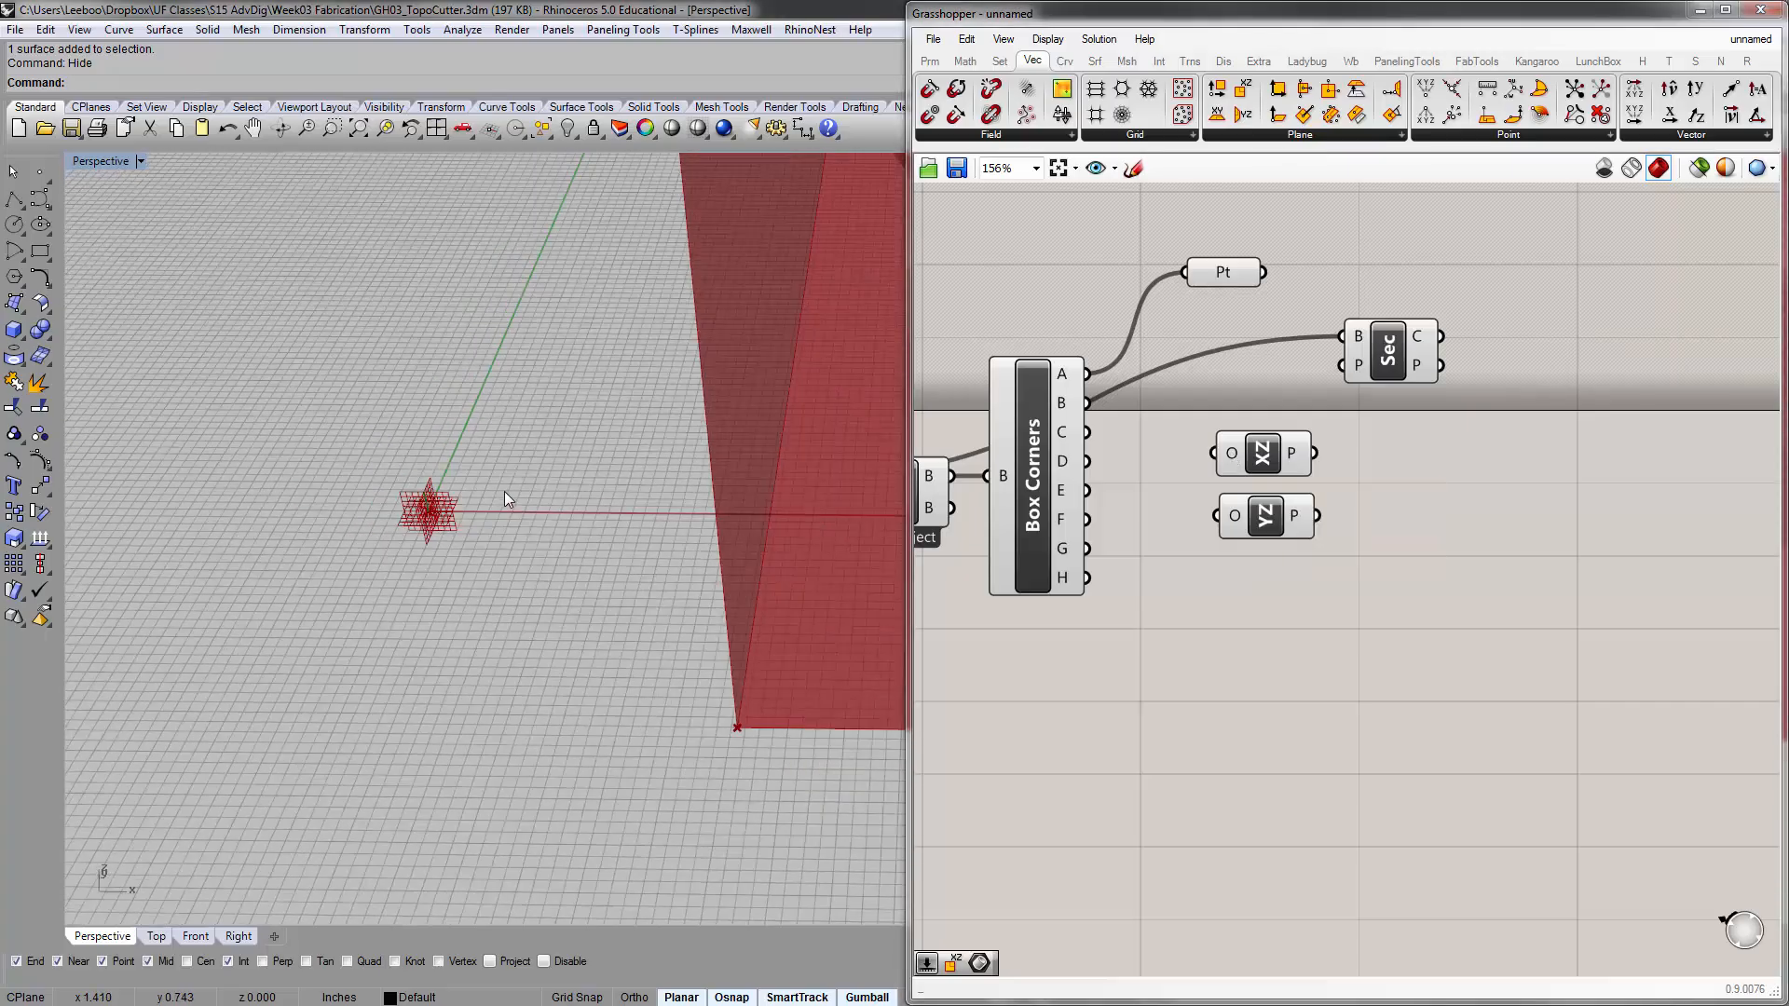
pyautogui.scroll(-3, 628, 449)
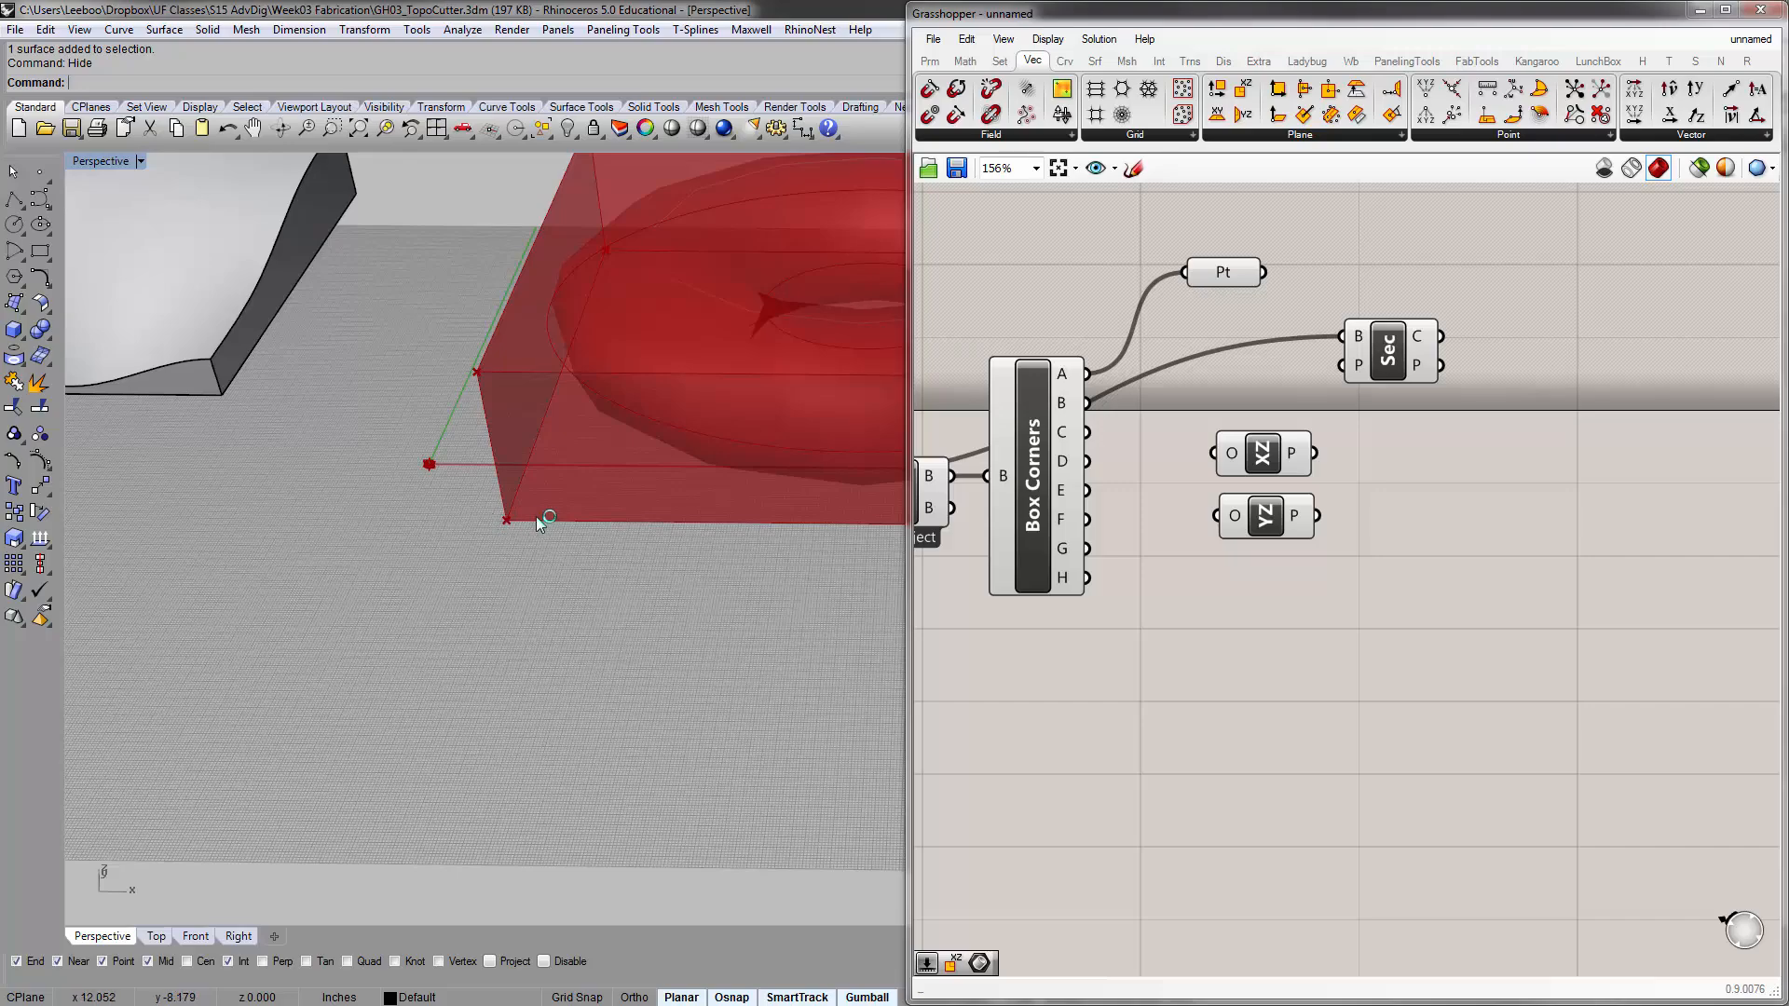
# Move the YZ Plane component clear of the XZ Plane component and connect Box Corners output A to its origin input
pyautogui.scroll(3, 520, 509)
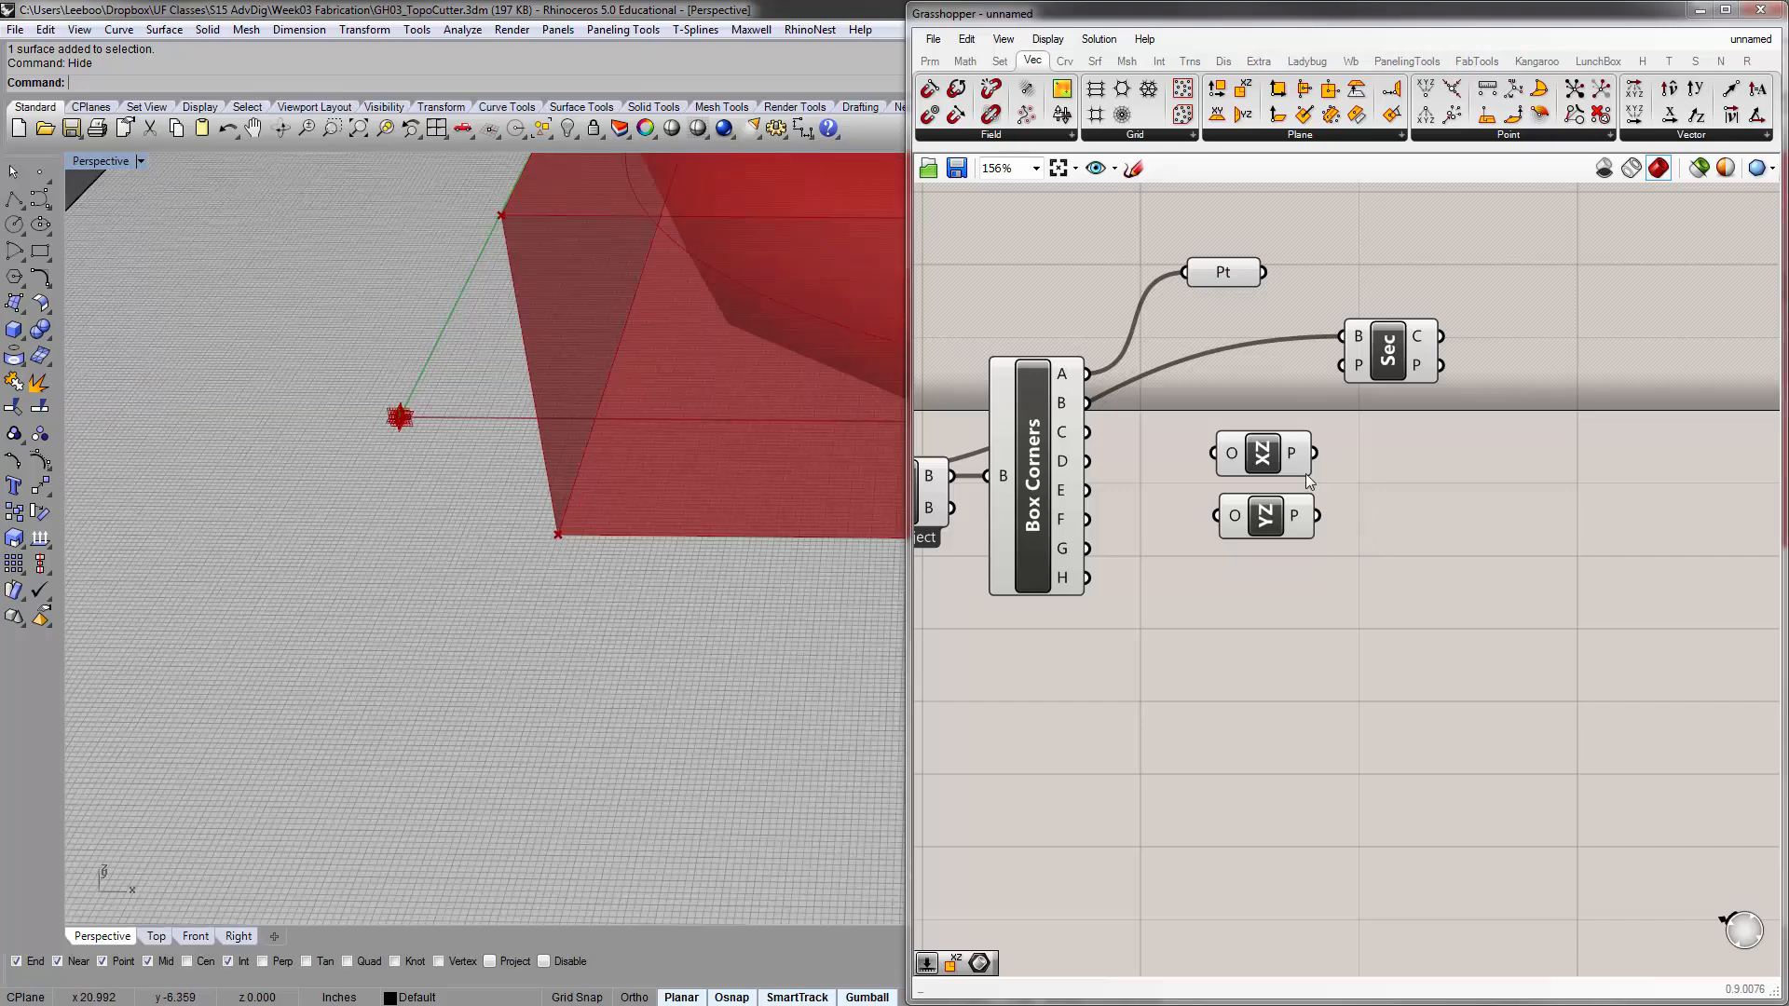
pyautogui.click(1272, 452)
pyautogui.click(1263, 518)
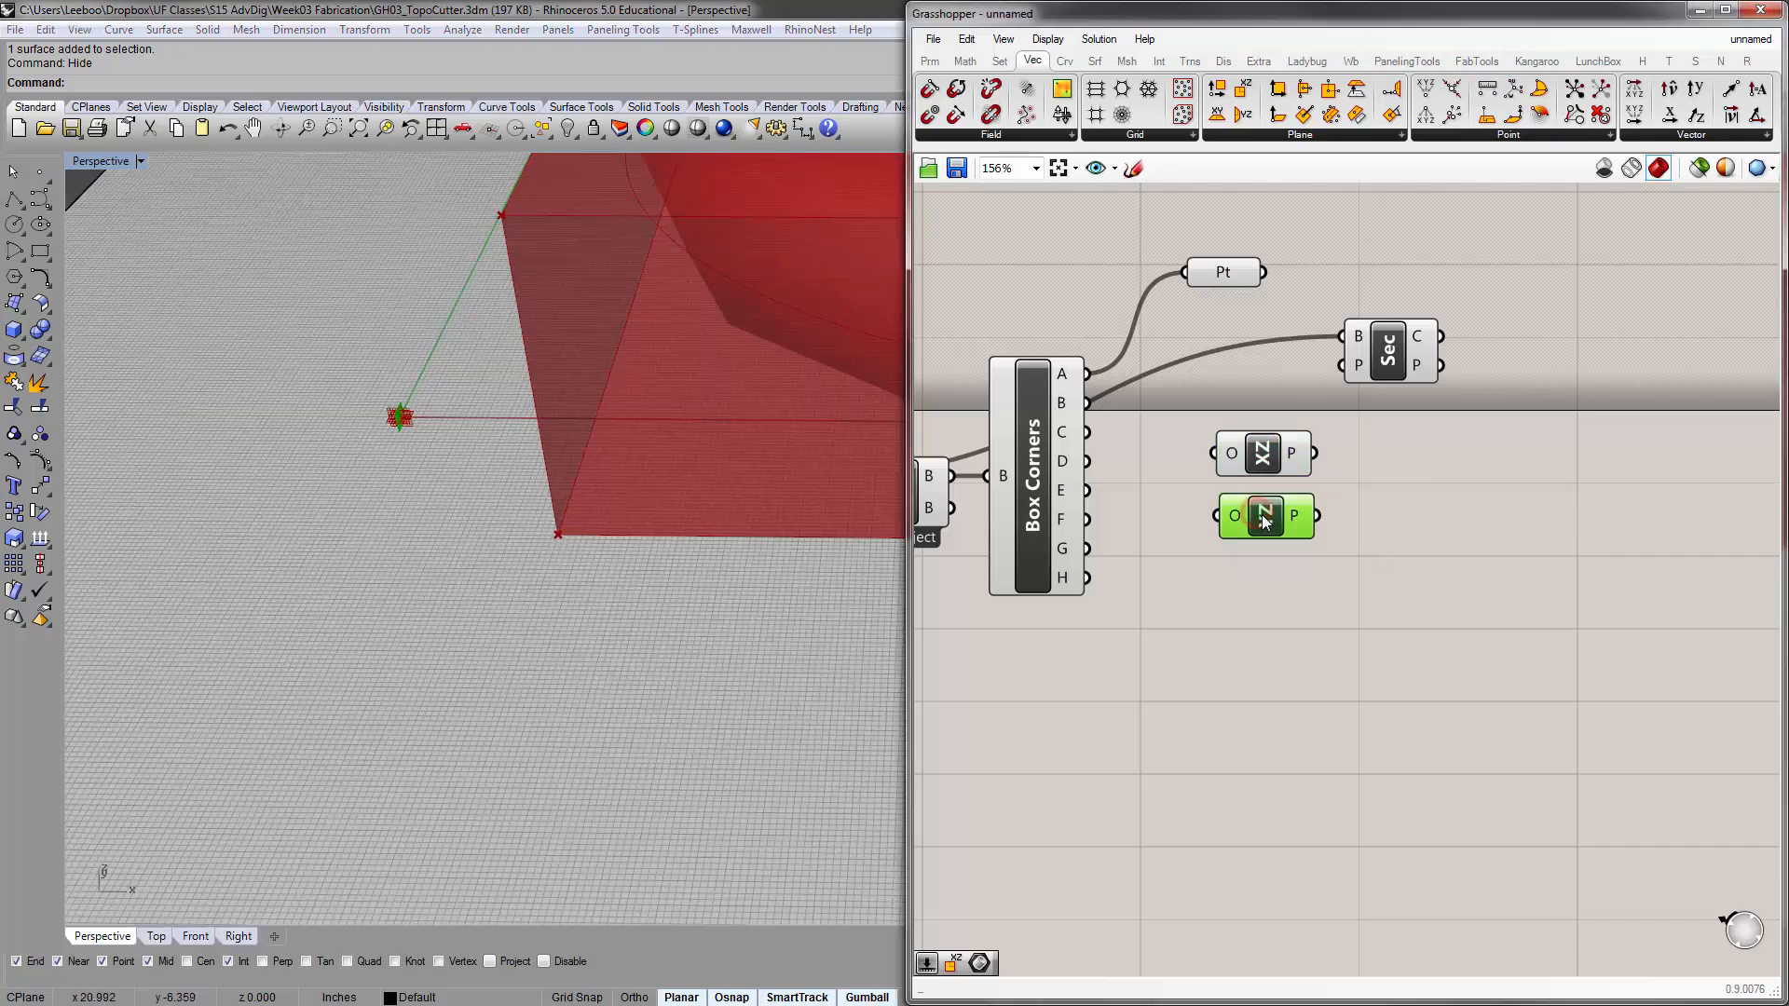
pyautogui.scroll(-5, 418, 574)
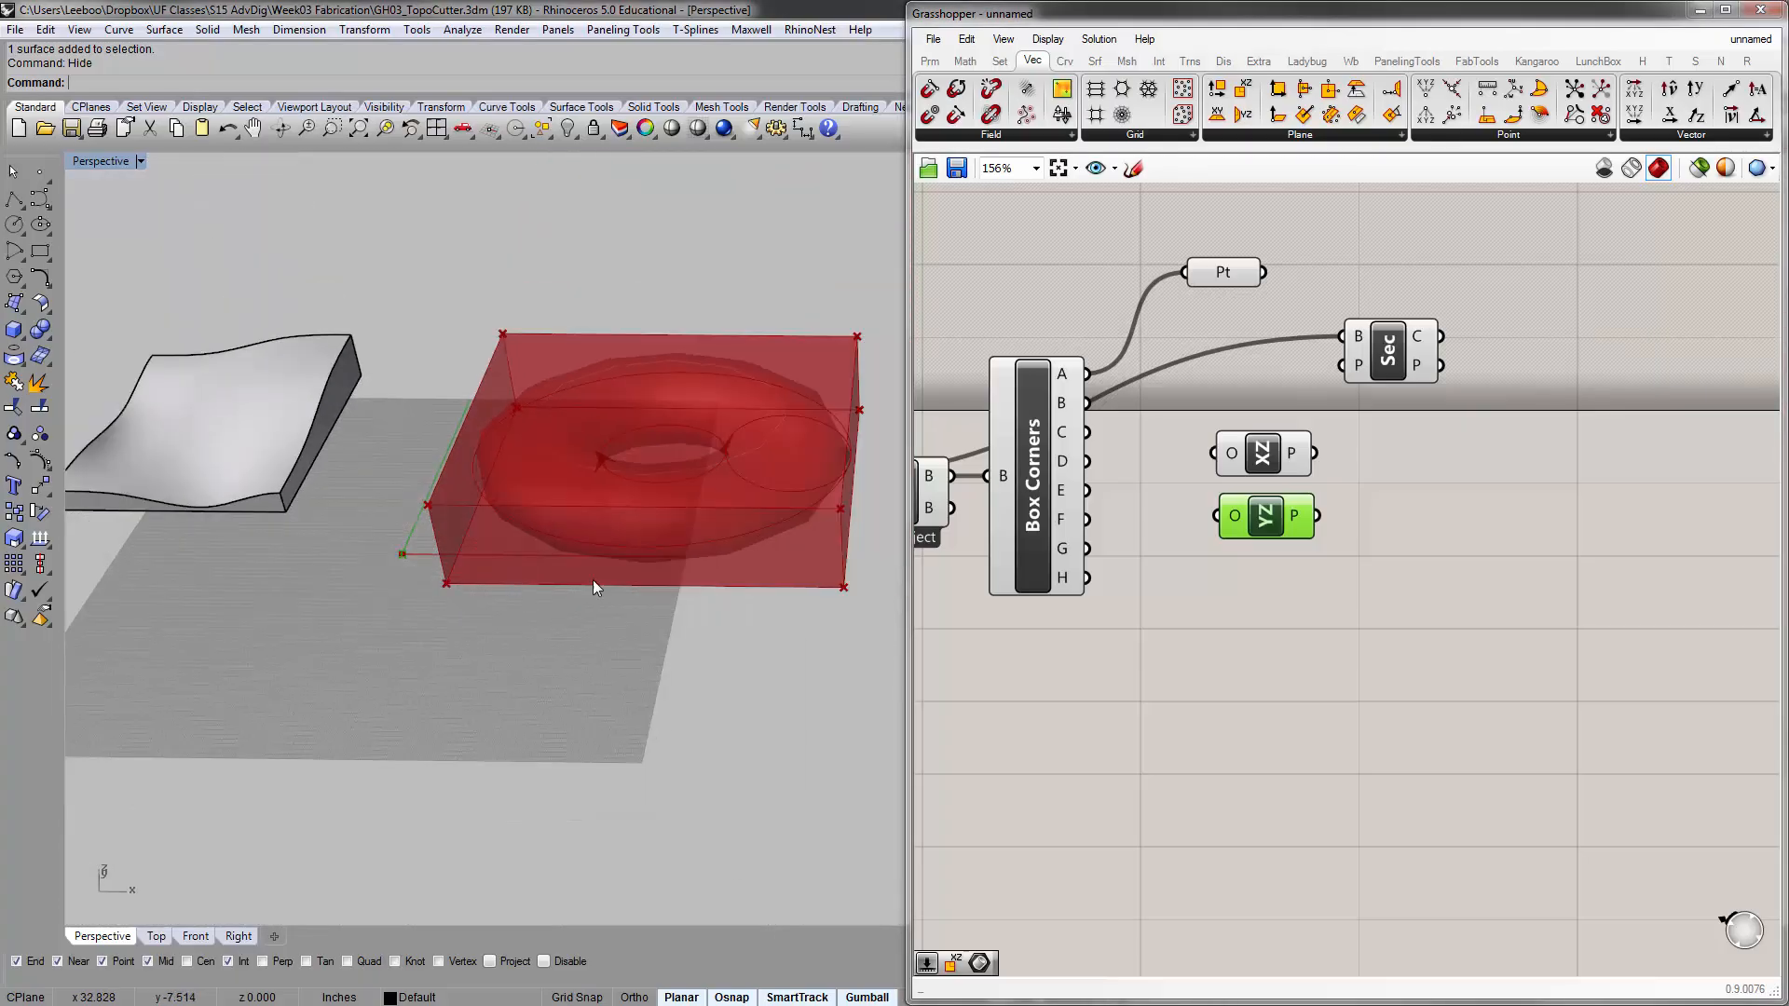
pyautogui.moveTo(1250, 439); pyautogui.dragTo(1391, 540)
pyautogui.moveTo(1261, 512); pyautogui.dragTo(1278, 448)
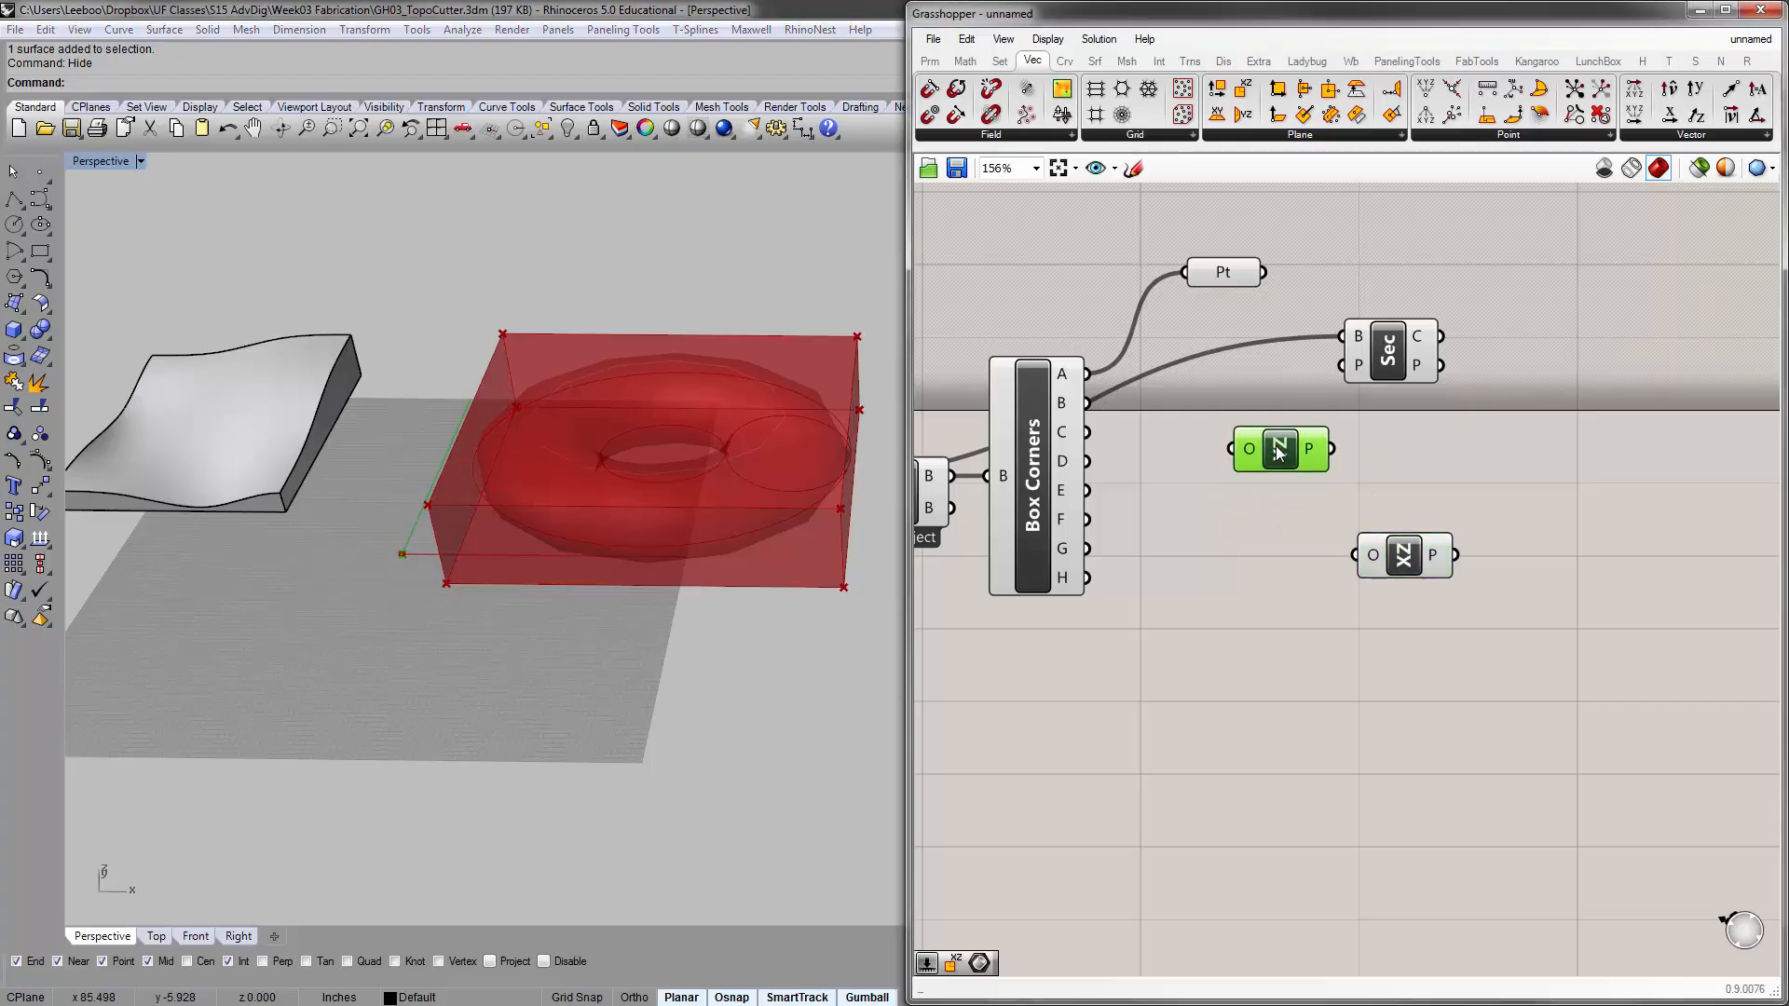
pyautogui.moveTo(1089, 374); pyautogui.dragTo(1232, 449)
pyautogui.scroll(10, 552, 594)
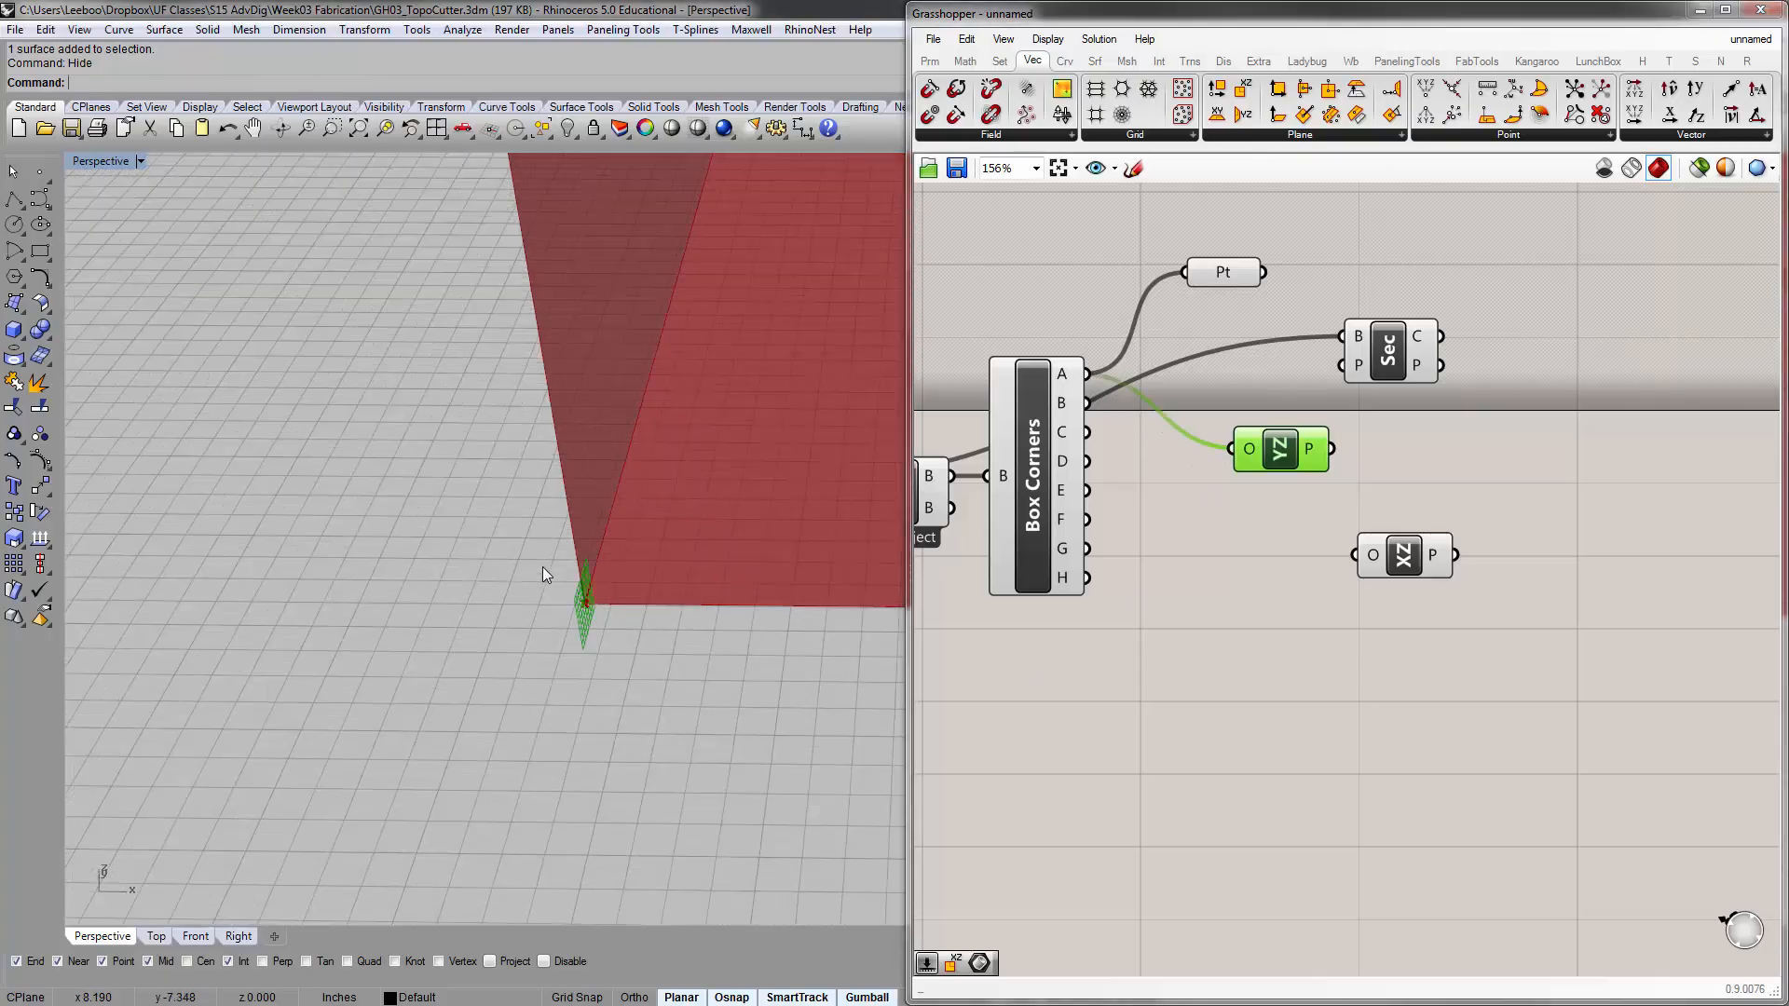
pyautogui.scroll(-4, 544, 575)
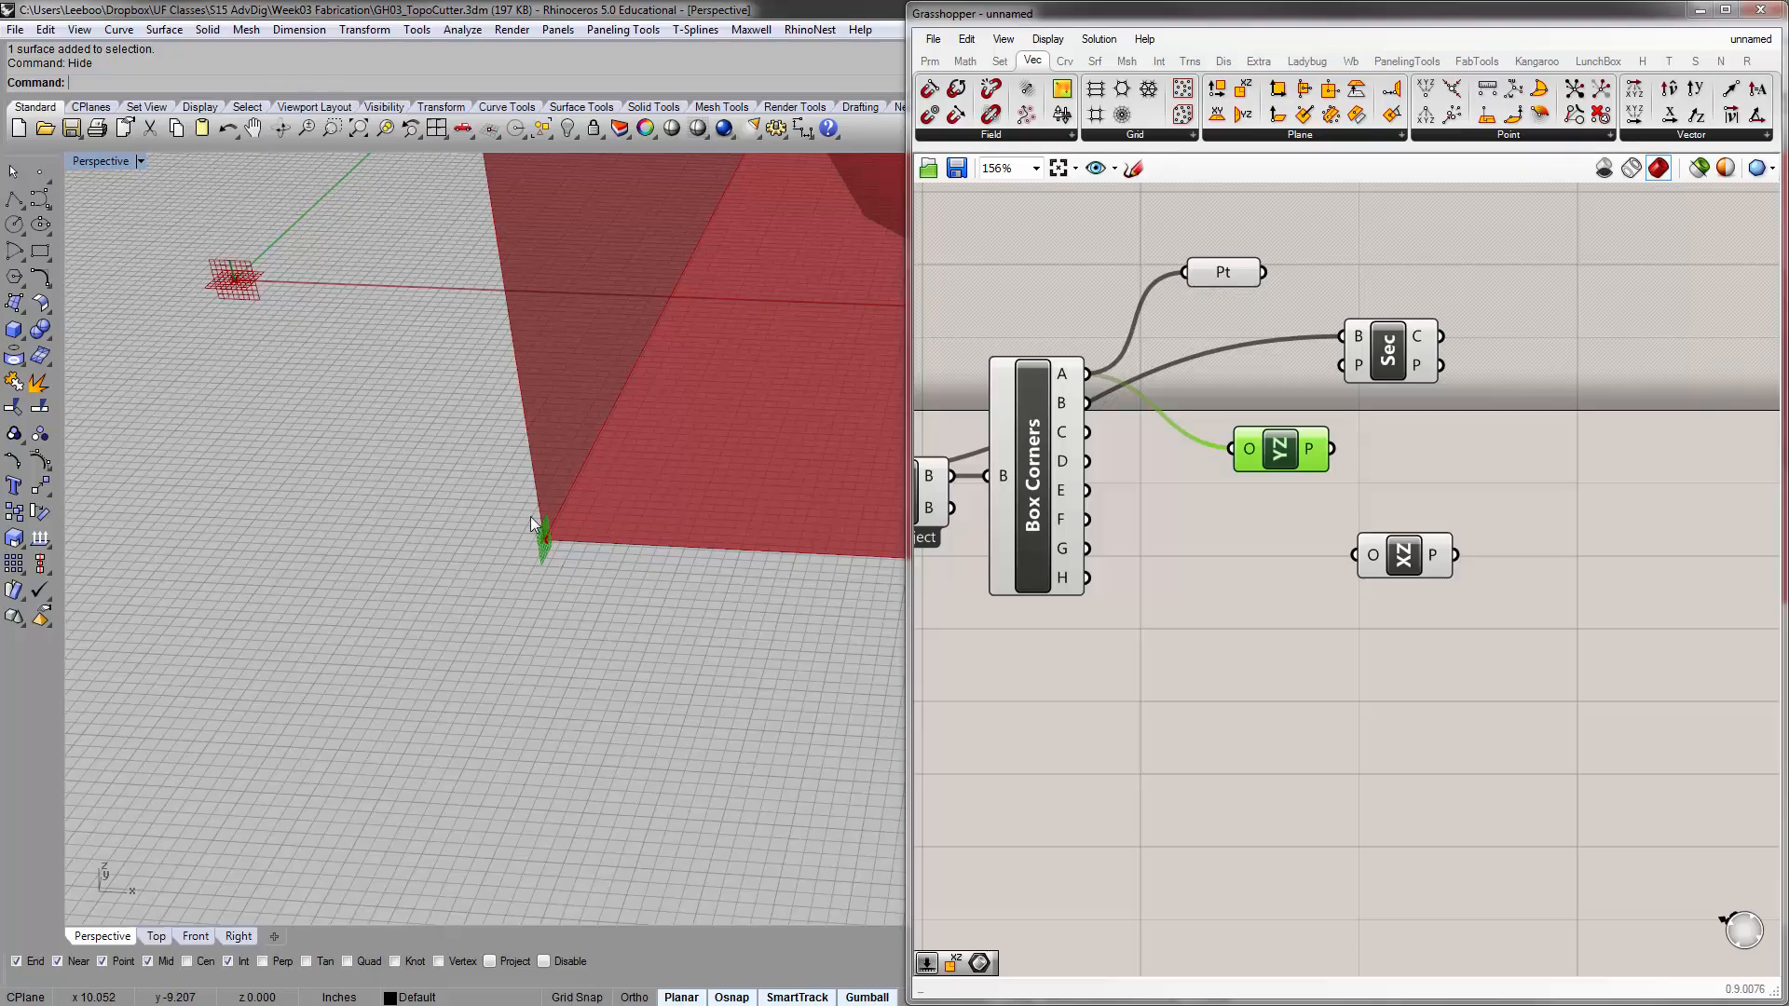
pyautogui.scroll(-3, 527, 559)
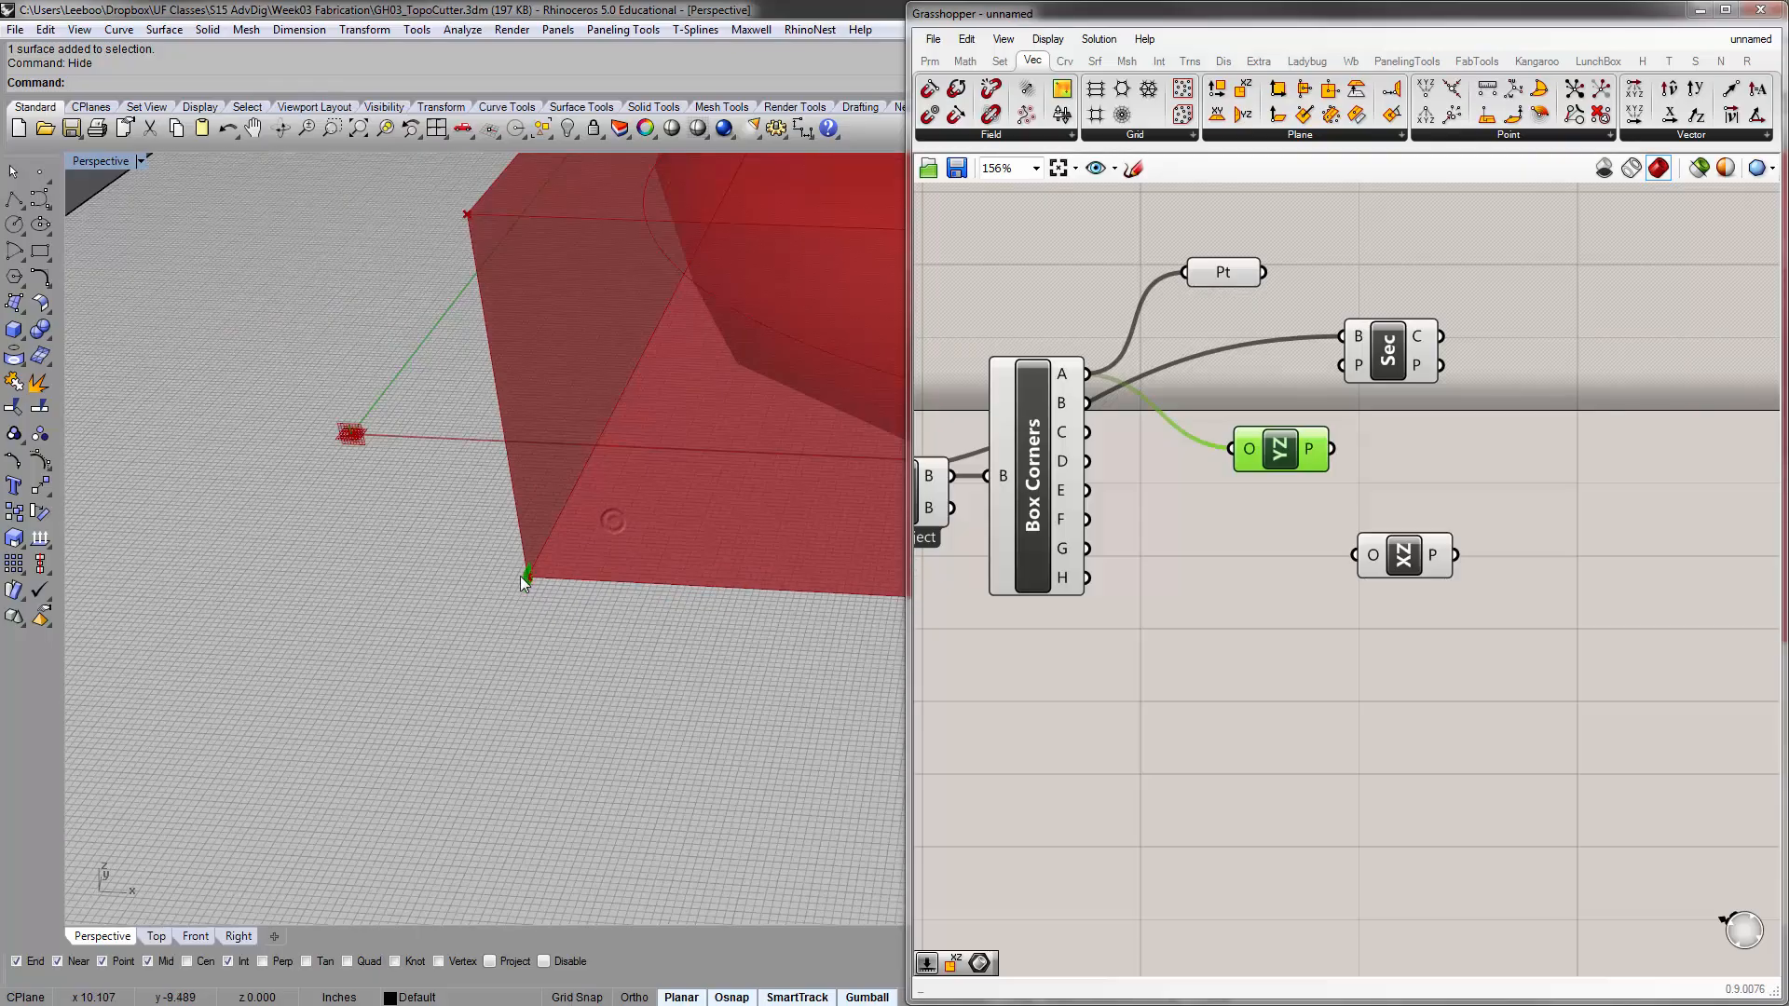
pyautogui.scroll(-2, 522, 576)
pyautogui.scroll(-5, 529, 576)
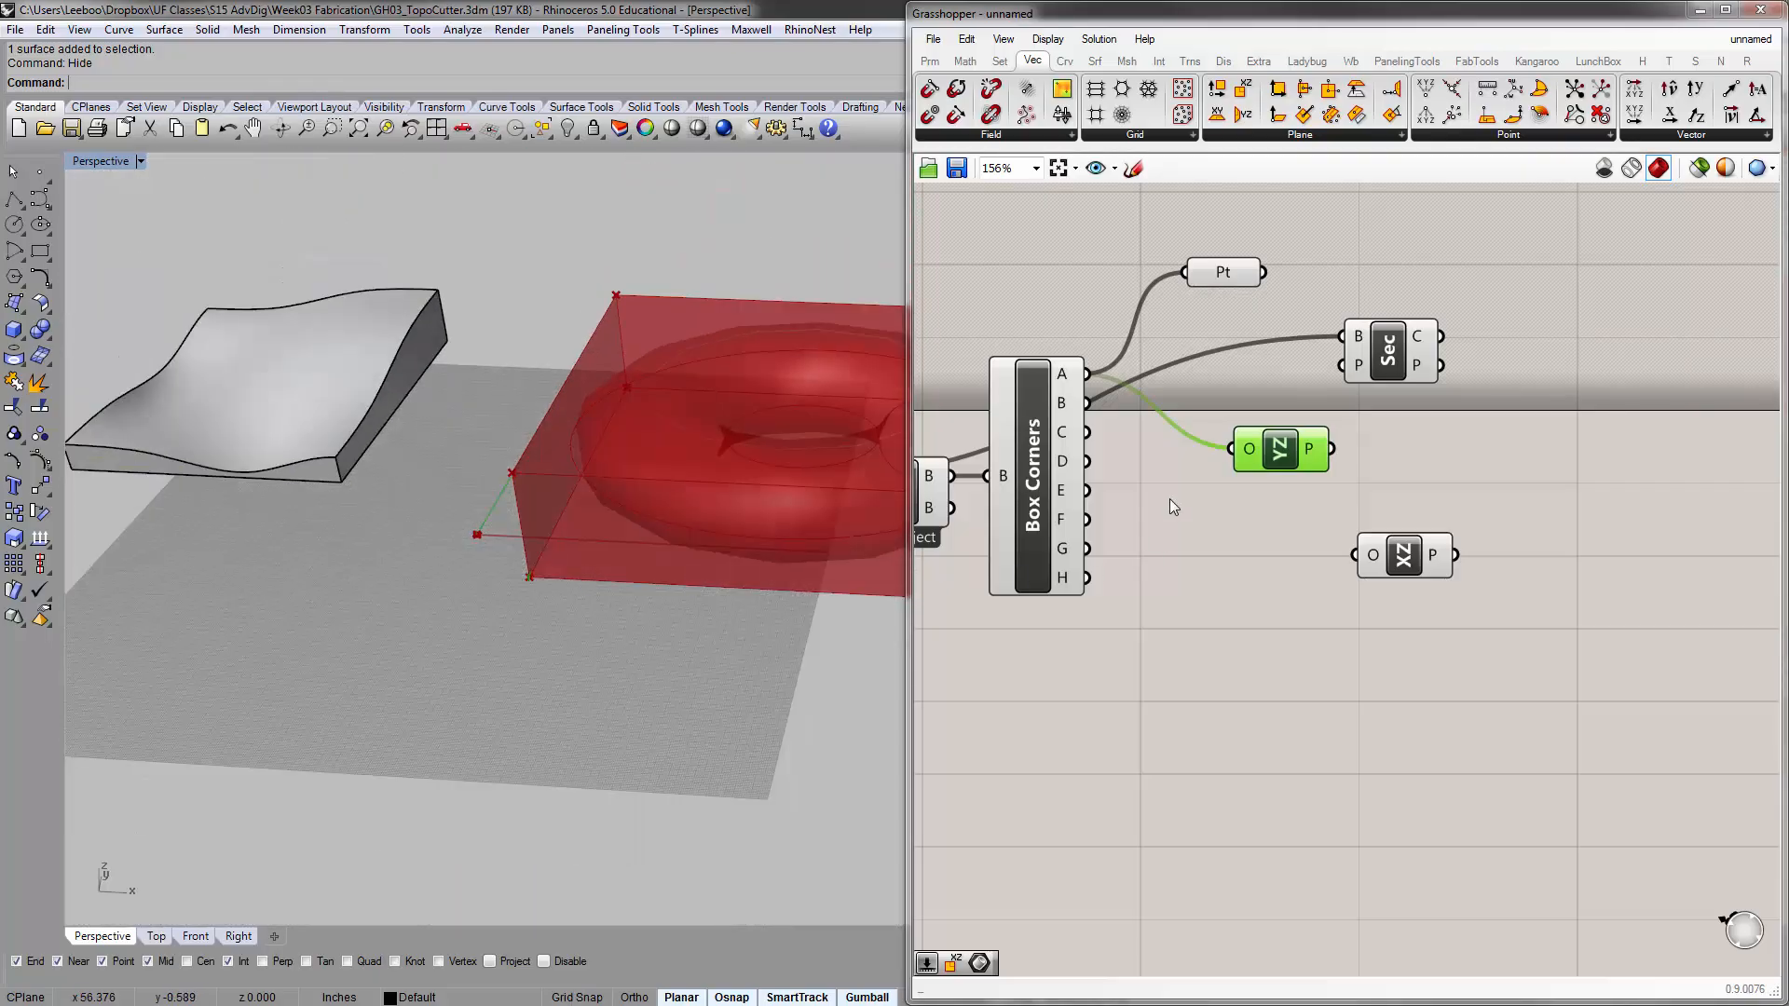
# Place the XZ Plane component below the YZ Plane component and connect Box Corners output A to its origin input
pyautogui.moveTo(1258, 451); pyautogui.dragTo(1273, 416)
pyautogui.scroll(5, 524, 583)
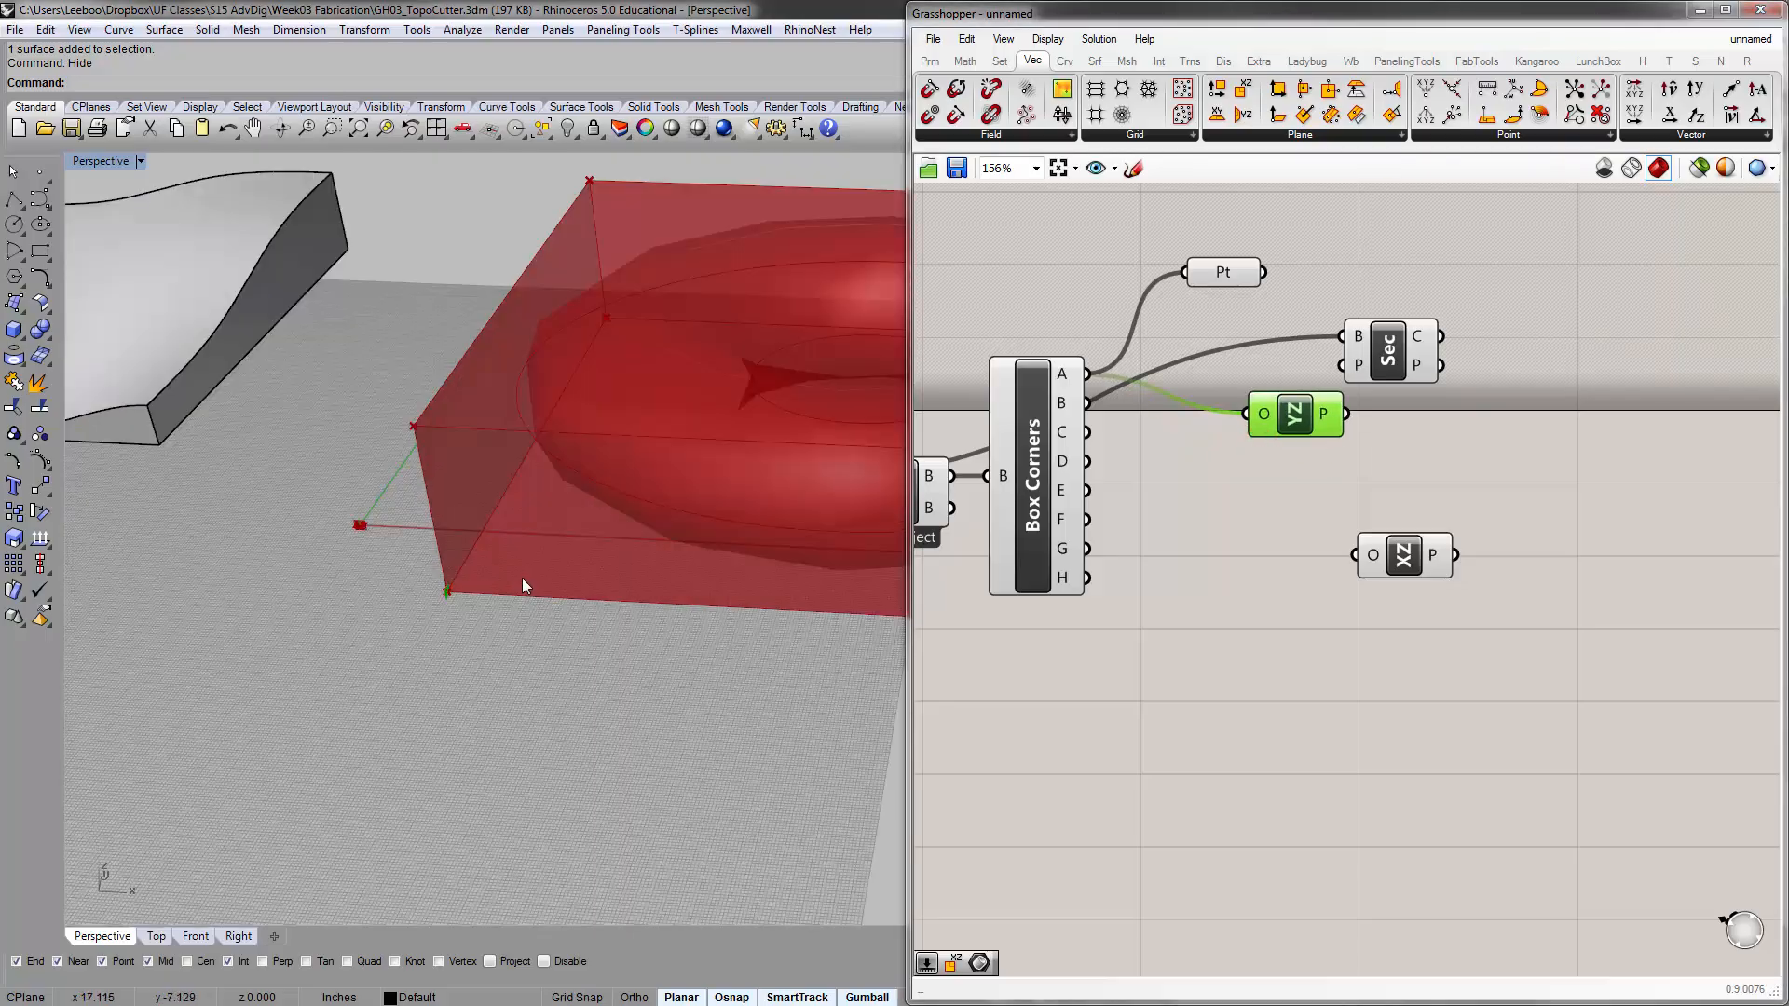
pyautogui.scroll(1, 522, 586)
pyautogui.moveTo(1403, 555); pyautogui.dragTo(1289, 513)
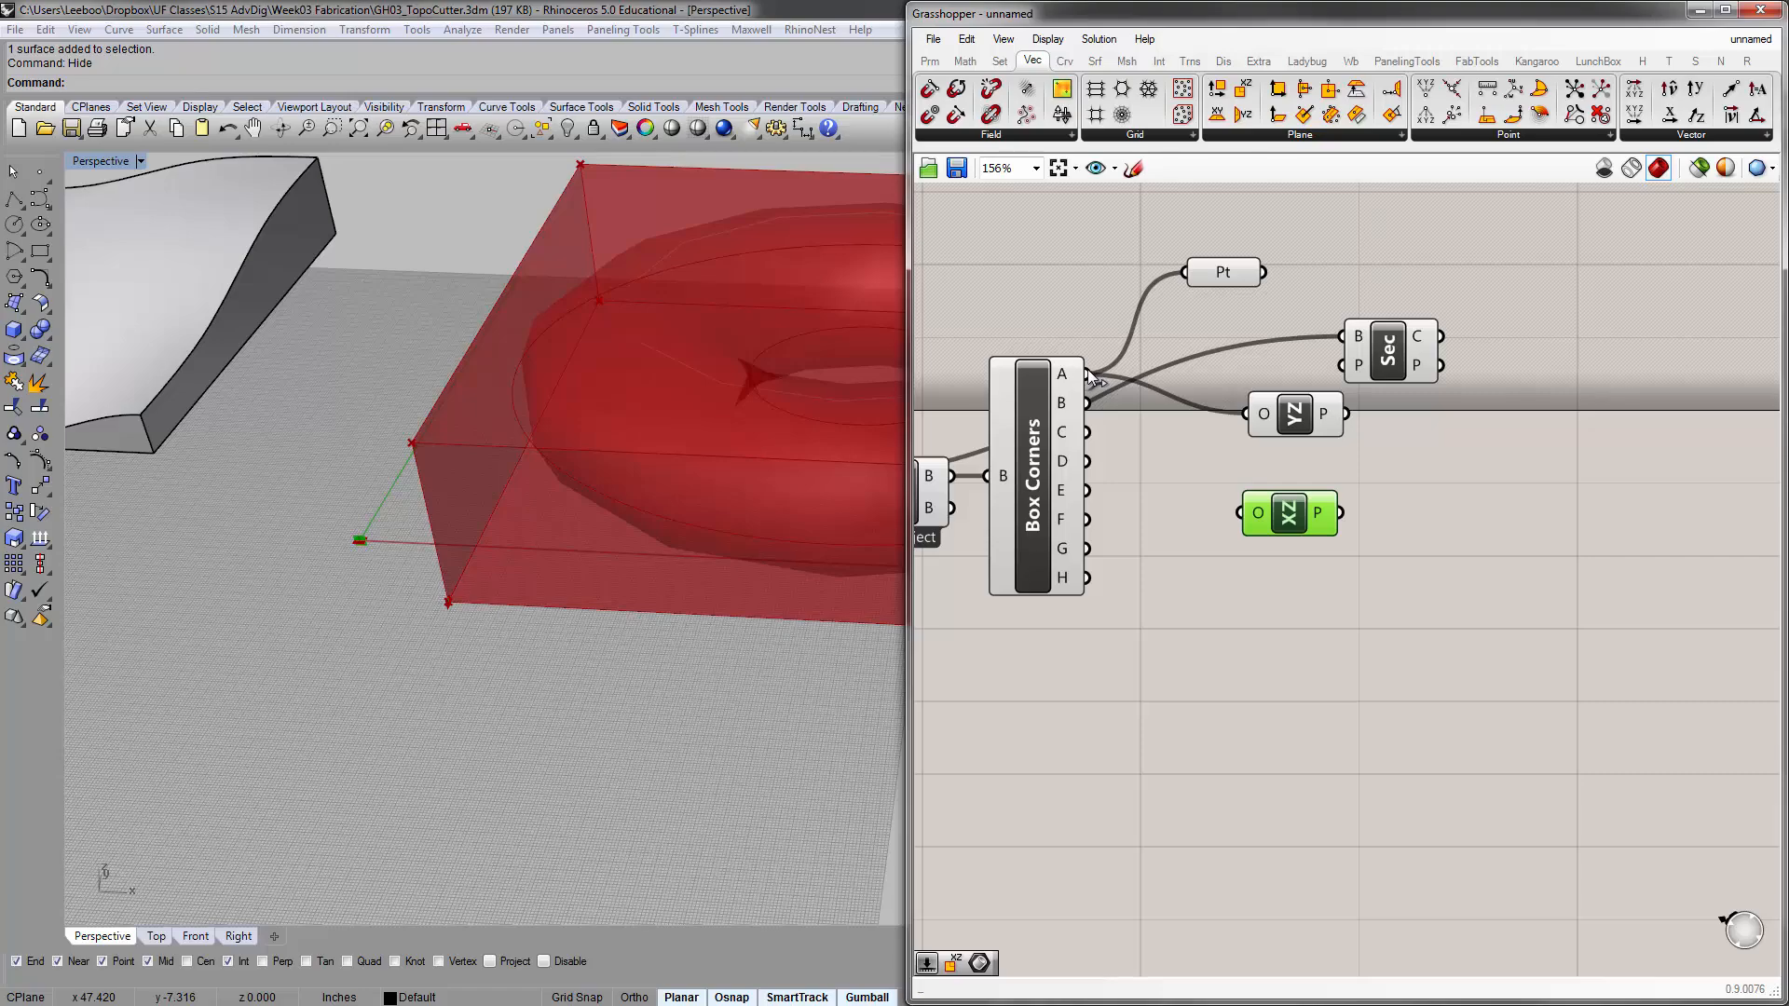
pyautogui.moveTo(1127, 421); pyautogui.dragTo(1248, 515)
pyautogui.scroll(8, 457, 601)
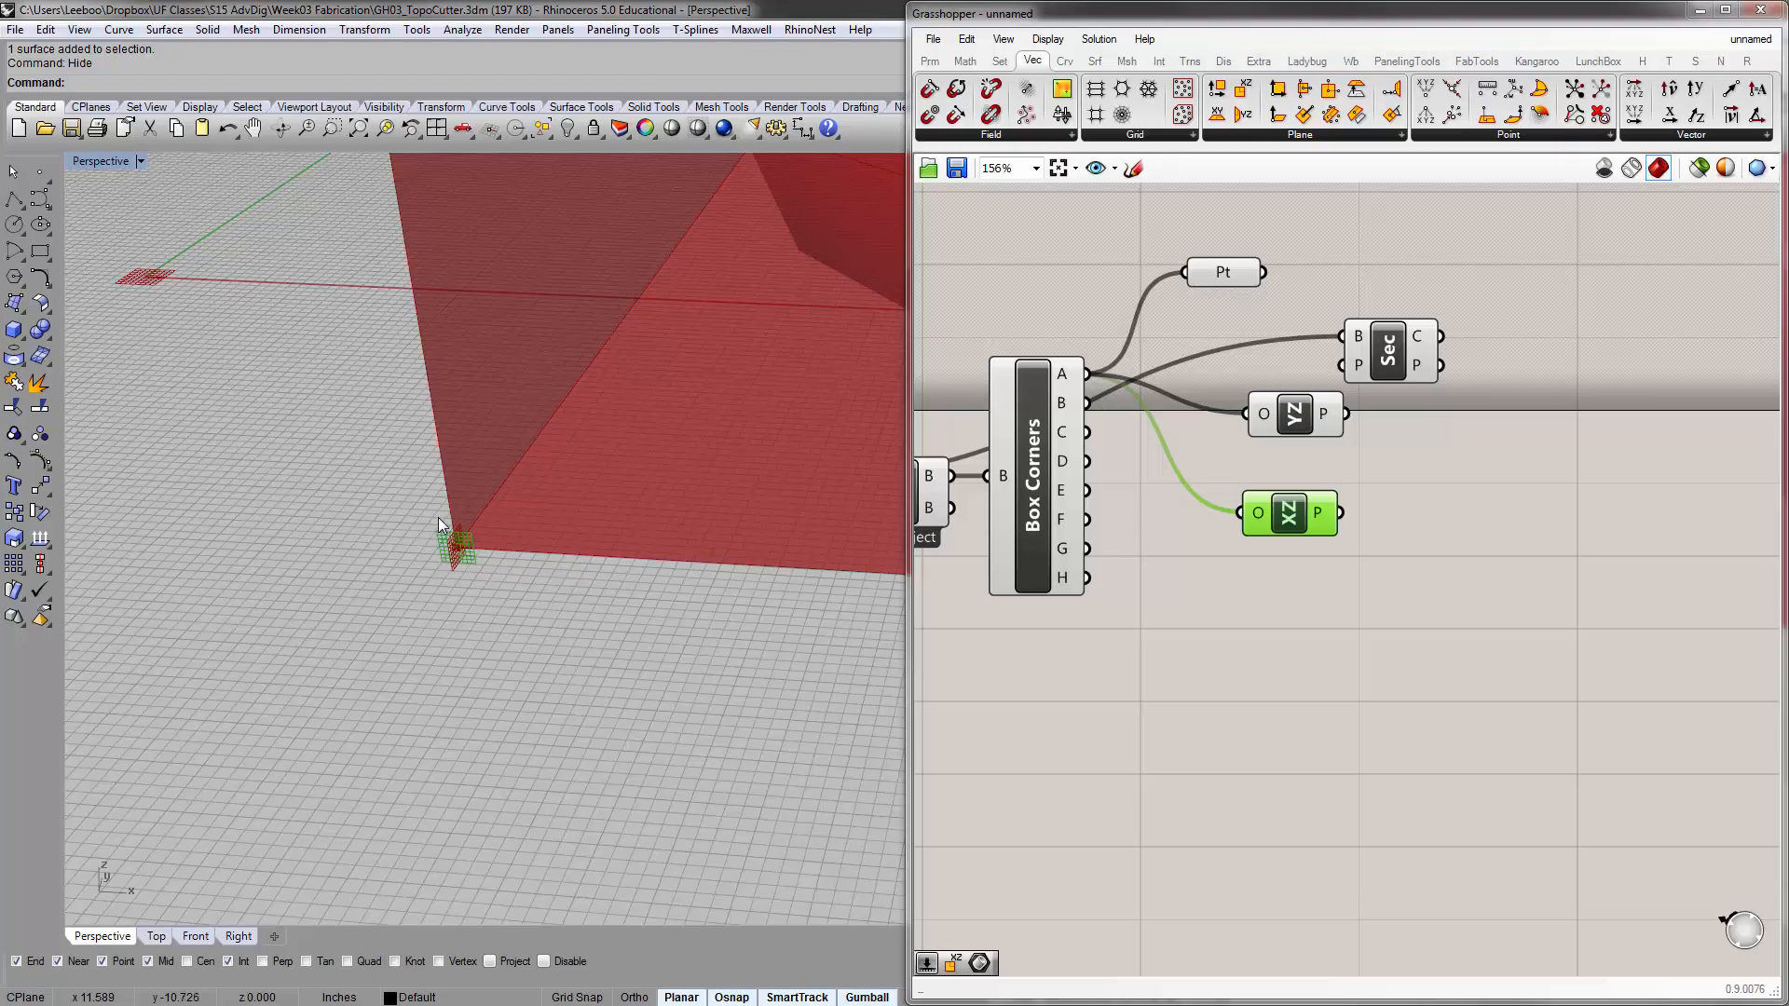
pyautogui.click(1256, 616)
pyautogui.scroll(-2, 1230, 531)
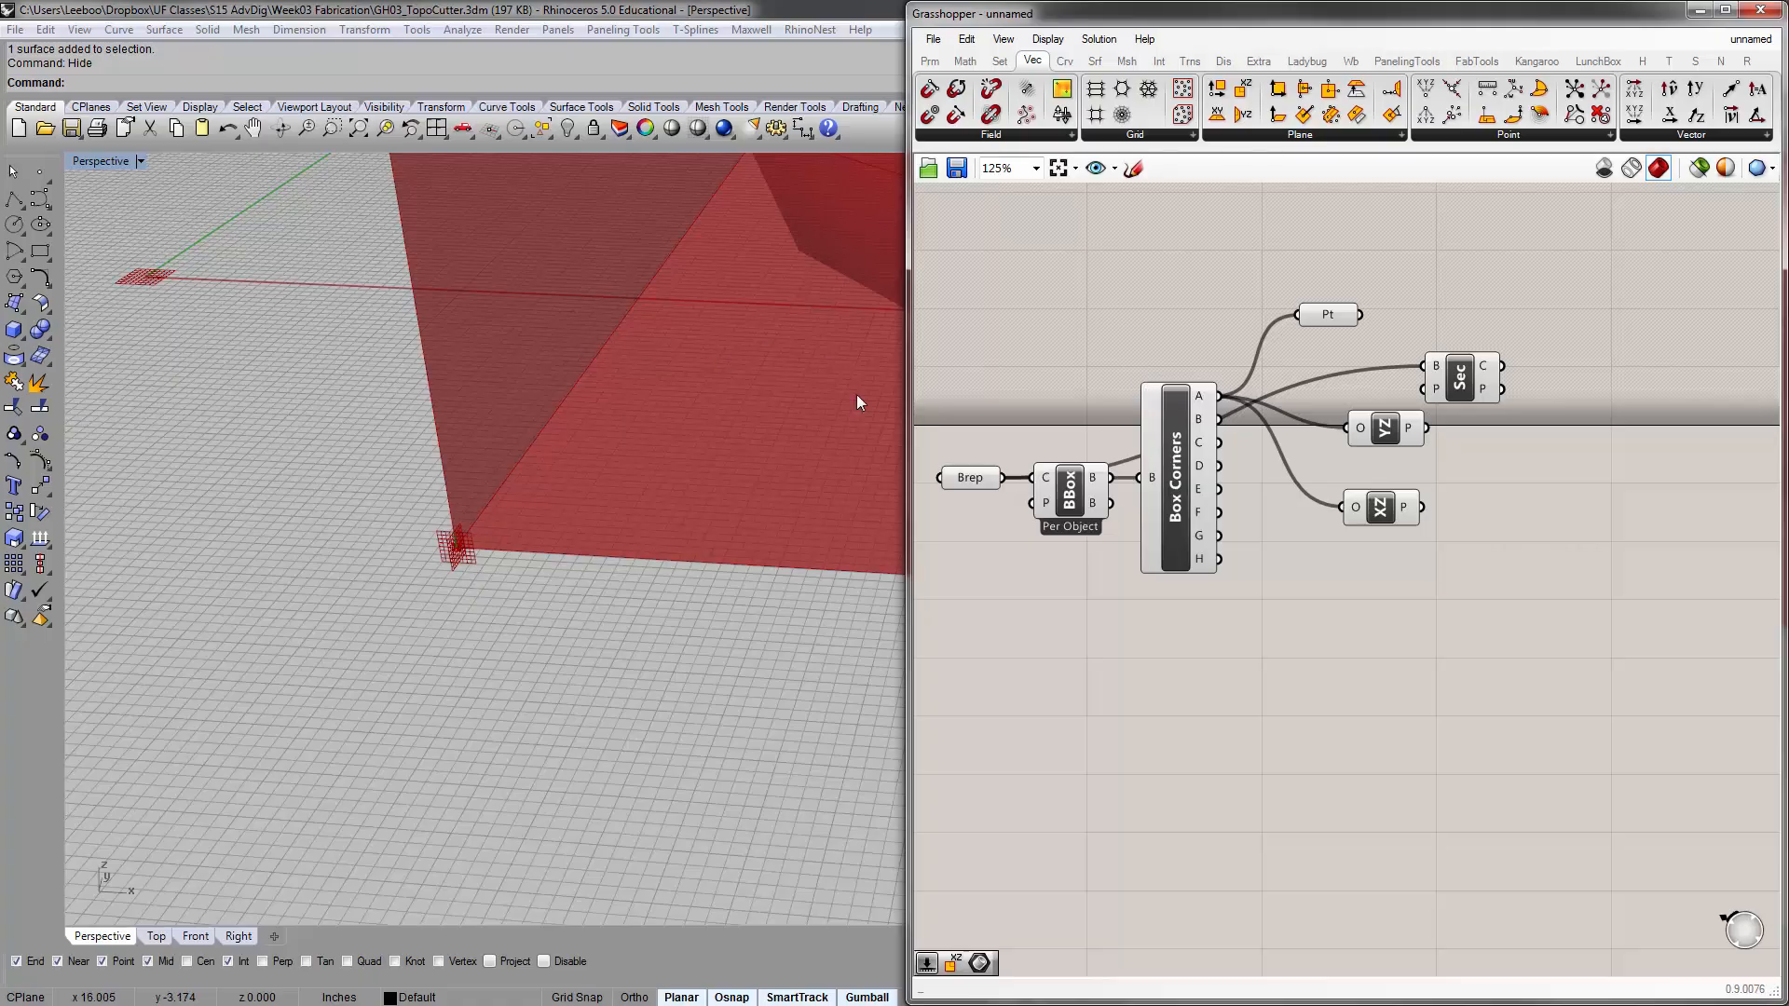
# Examine the Box Corners and Bounding Box components and the planes at the corner of the torus's bounding box
pyautogui.click(1194, 425)
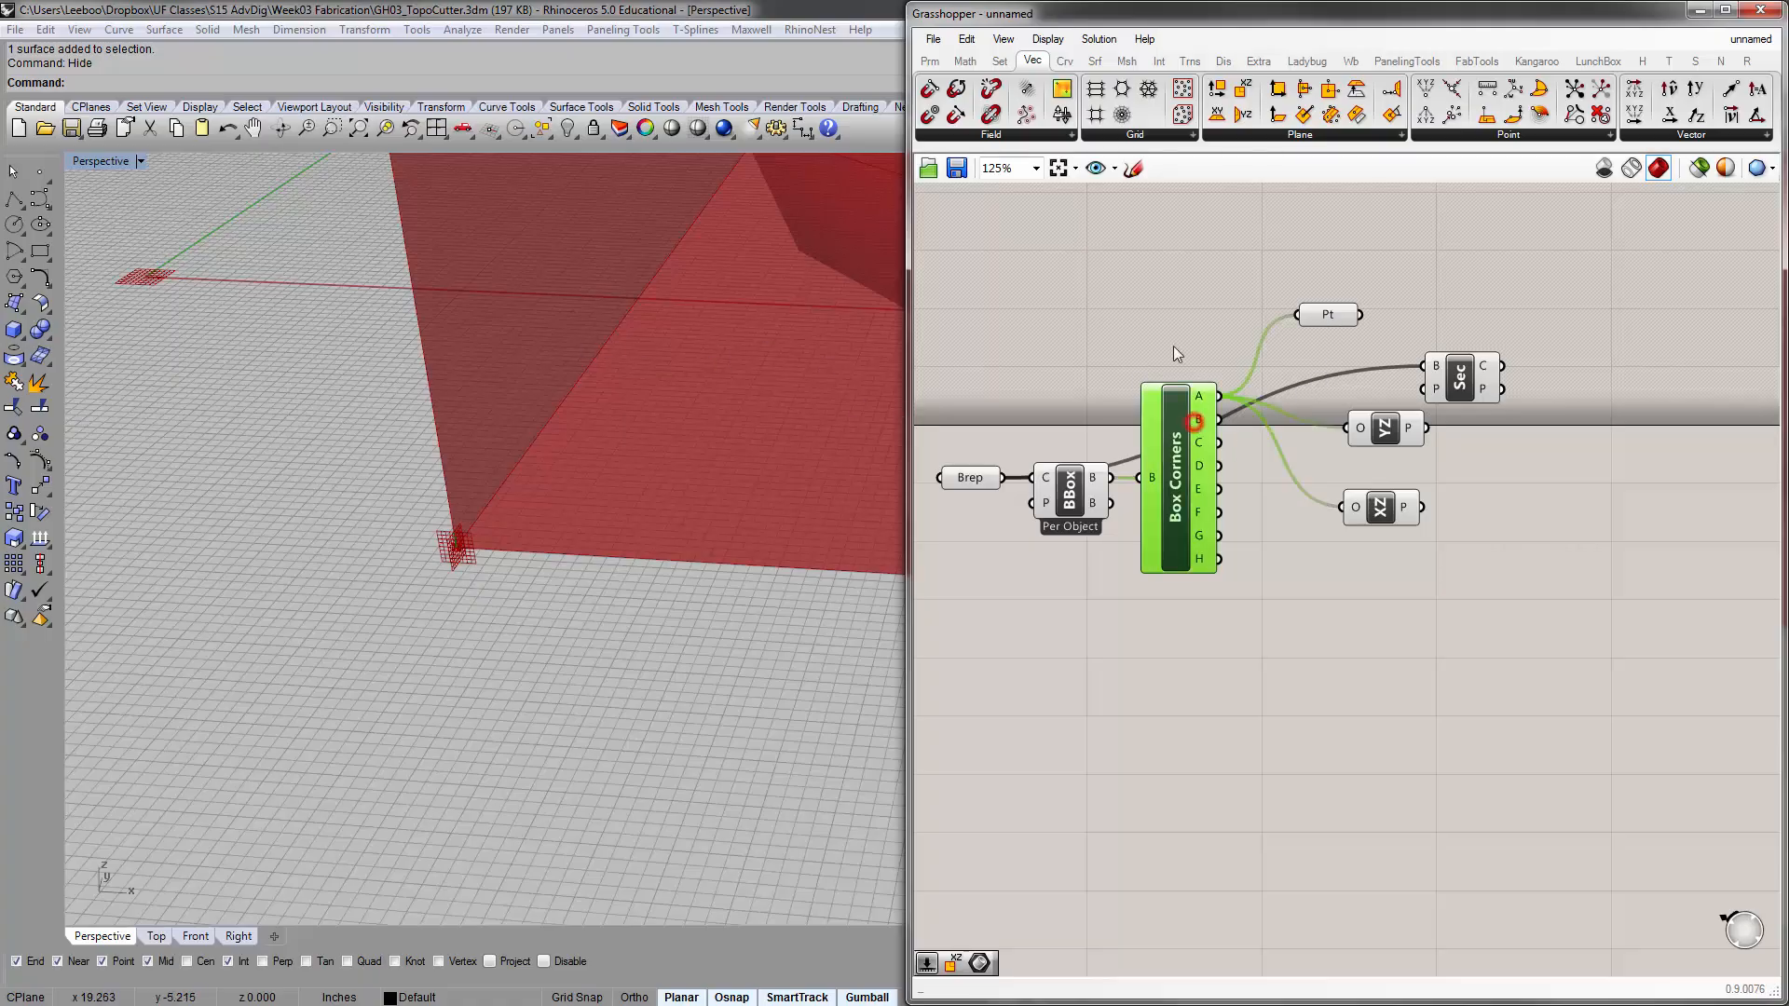
pyautogui.click(1172, 343)
pyautogui.click(1070, 489)
pyautogui.click(1084, 427)
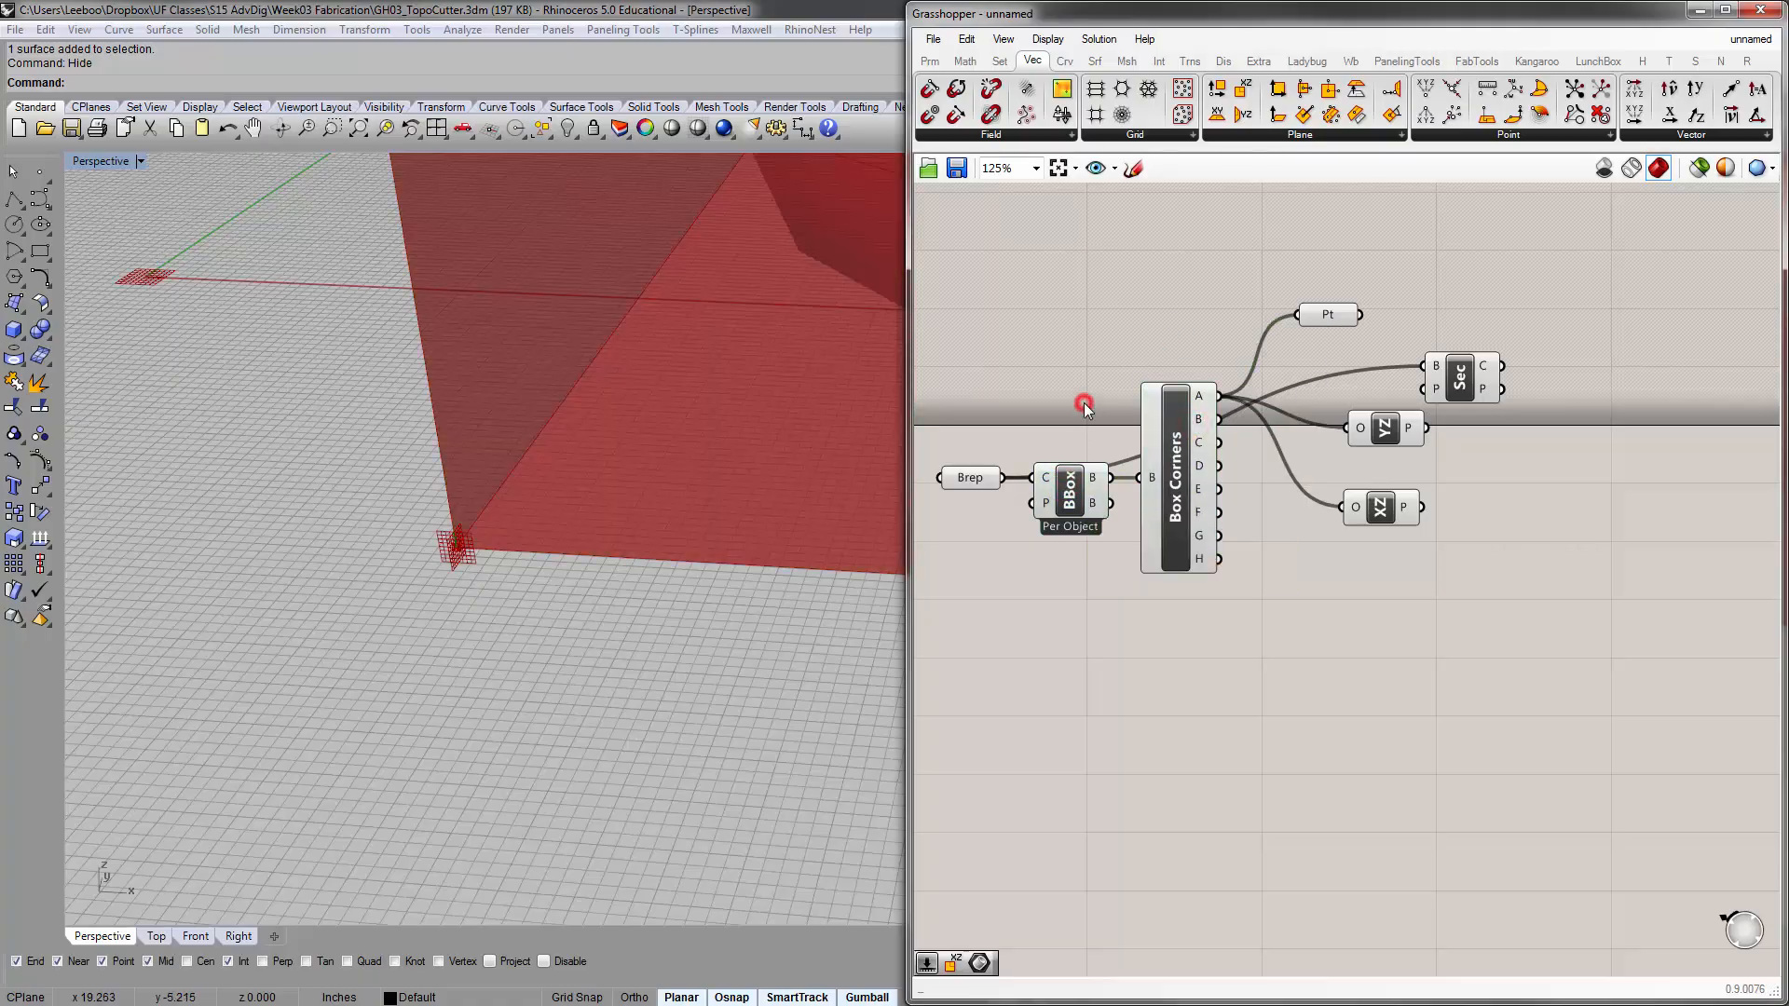
pyautogui.scroll(-8, 1089, 422)
pyautogui.moveTo(602, 405); pyautogui.dragTo(664, 366, button='right')
pyautogui.scroll(6, 1152, 455)
pyautogui.moveTo(1109, 478); pyautogui.dragTo(1147, 543, button='right')
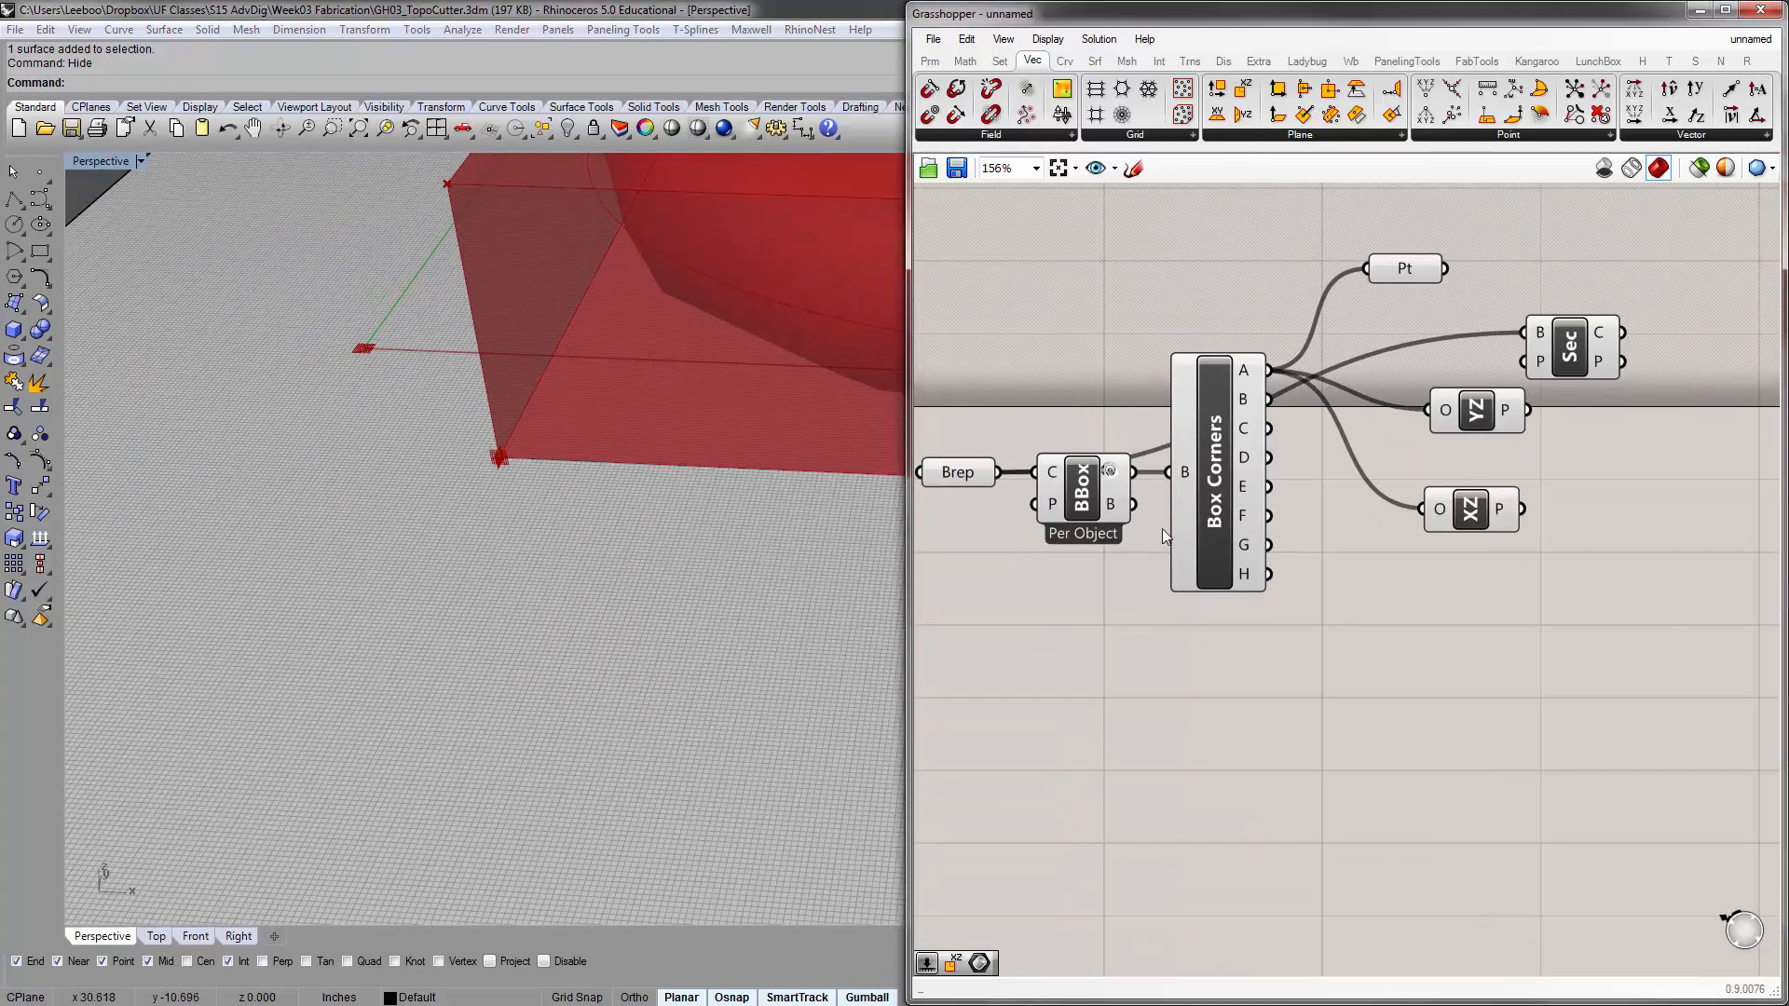
pyautogui.scroll(-6, 608, 524)
pyautogui.scroll(5, 519, 479)
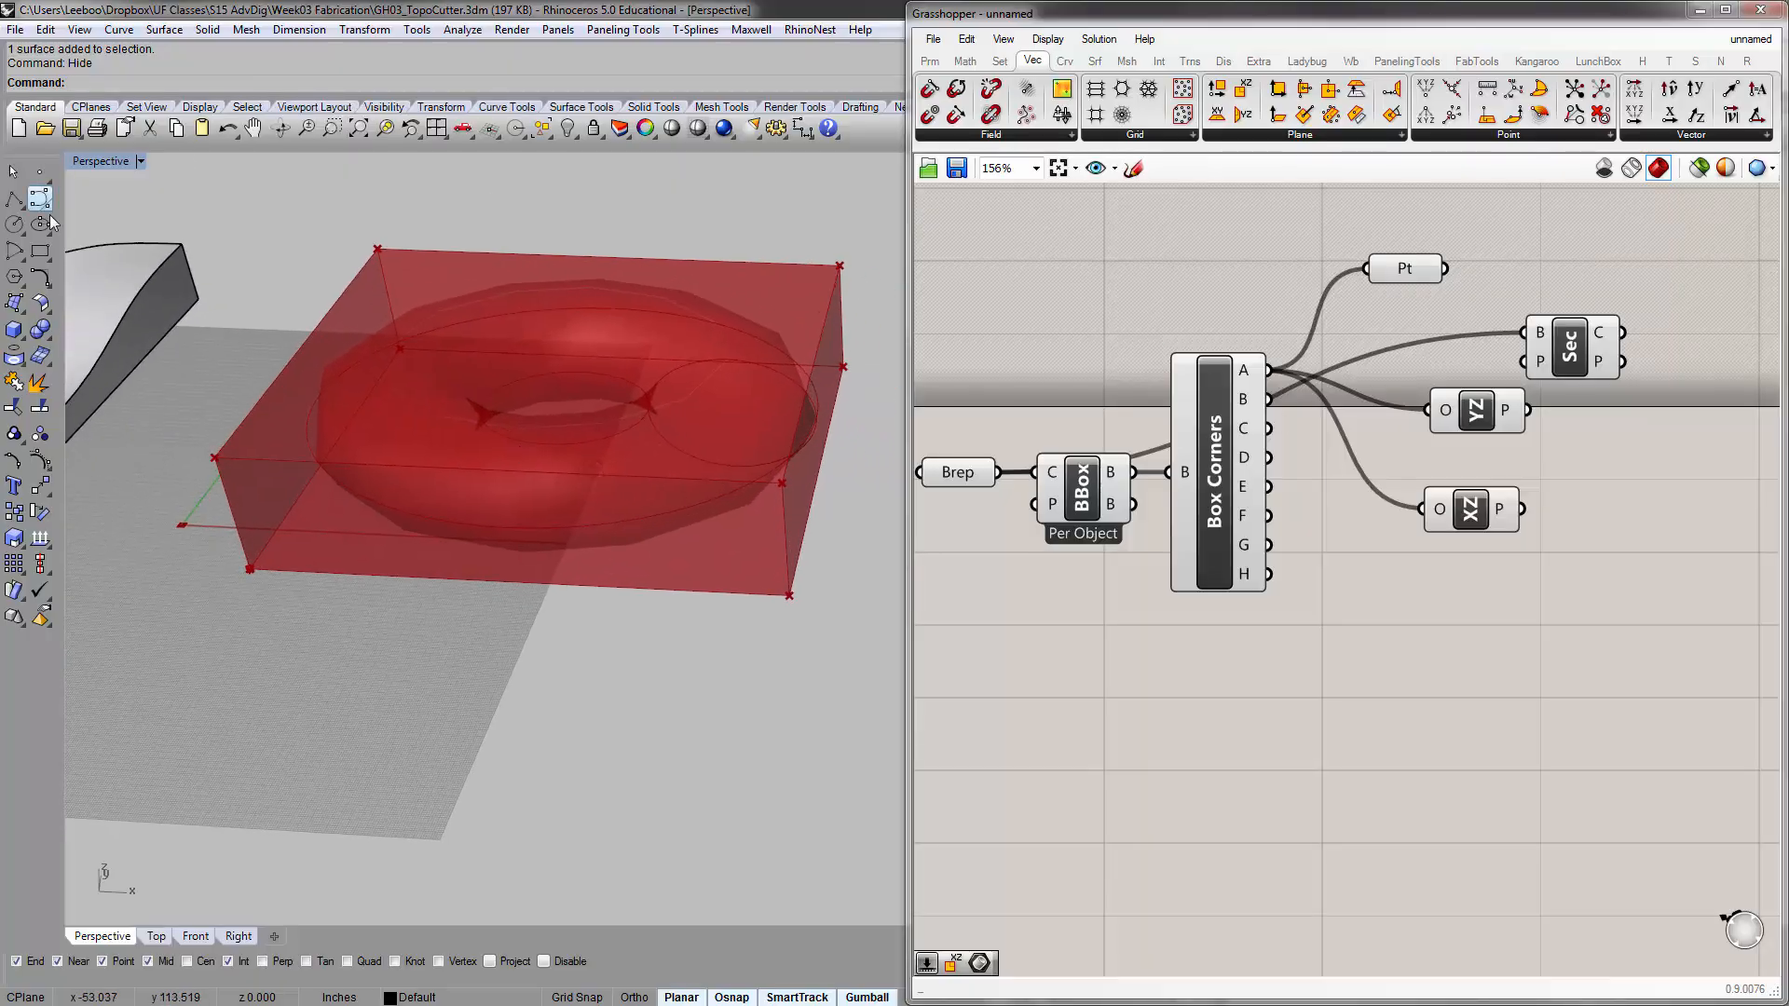
pyautogui.click(1024, 359)
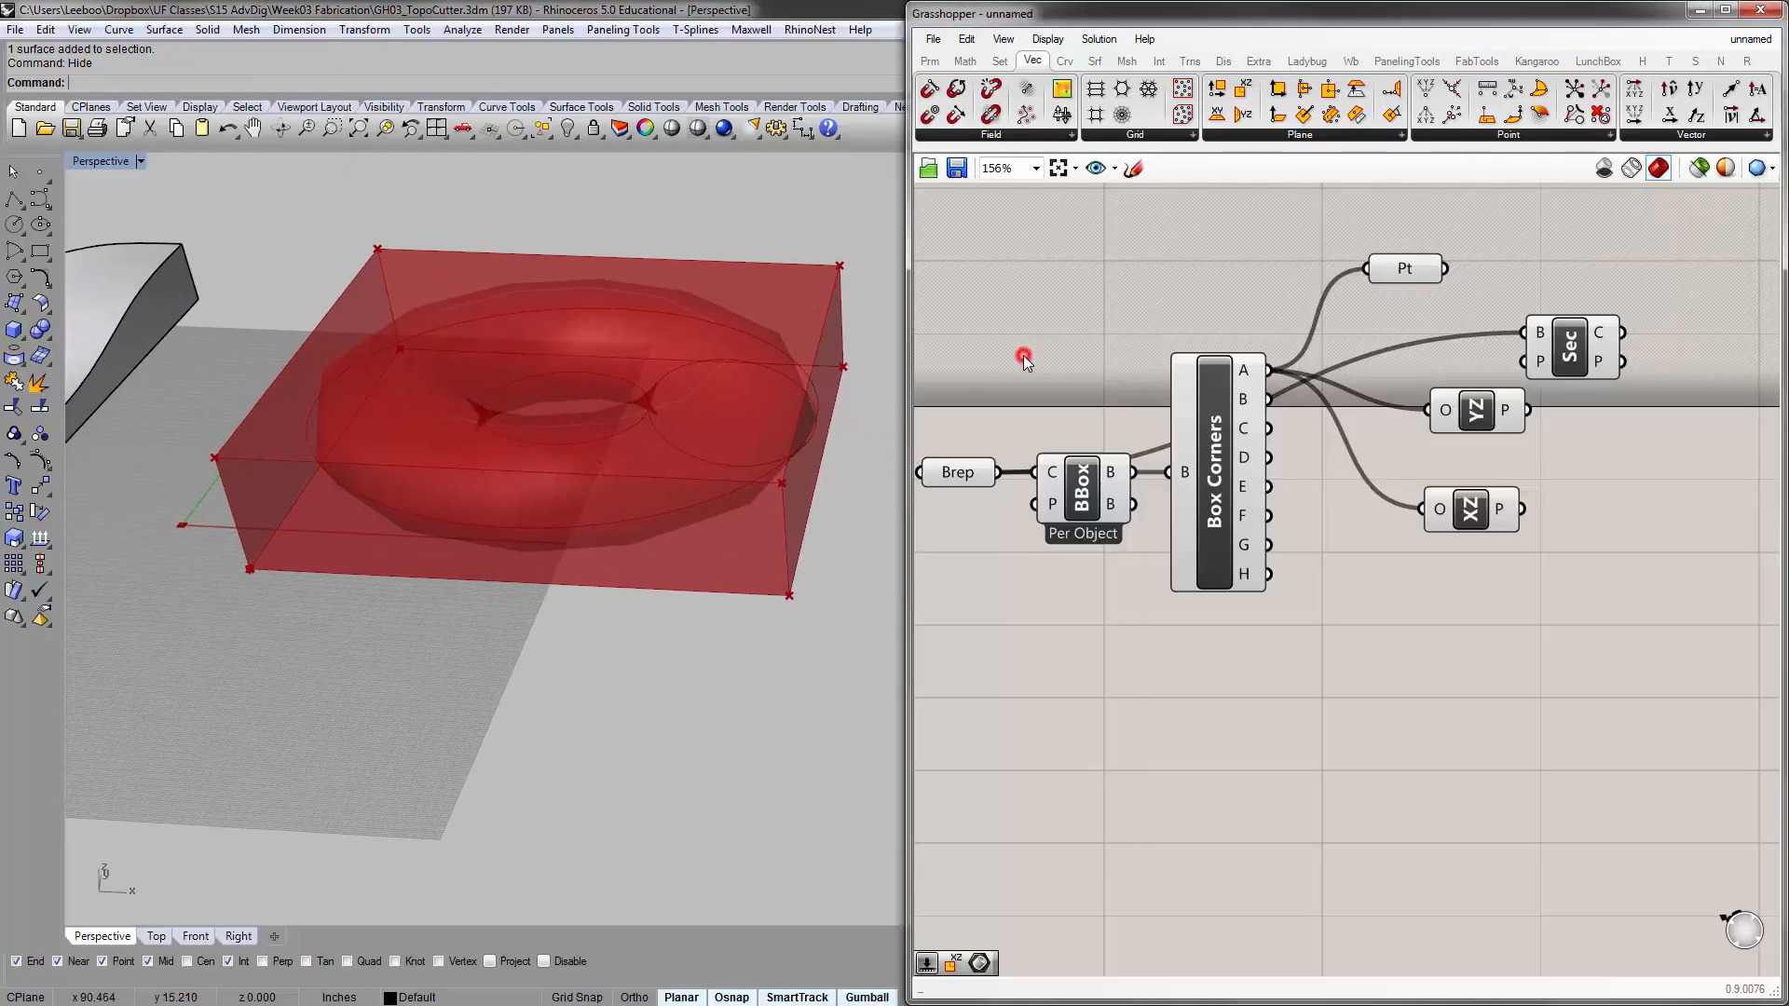
# Move the Brep | Plane component up and away from the plane components, and tighten the spacing between YZ Plane and XZ Plane
pyautogui.moveTo(1392, 435); pyautogui.dragTo(1225, 469, button='right')
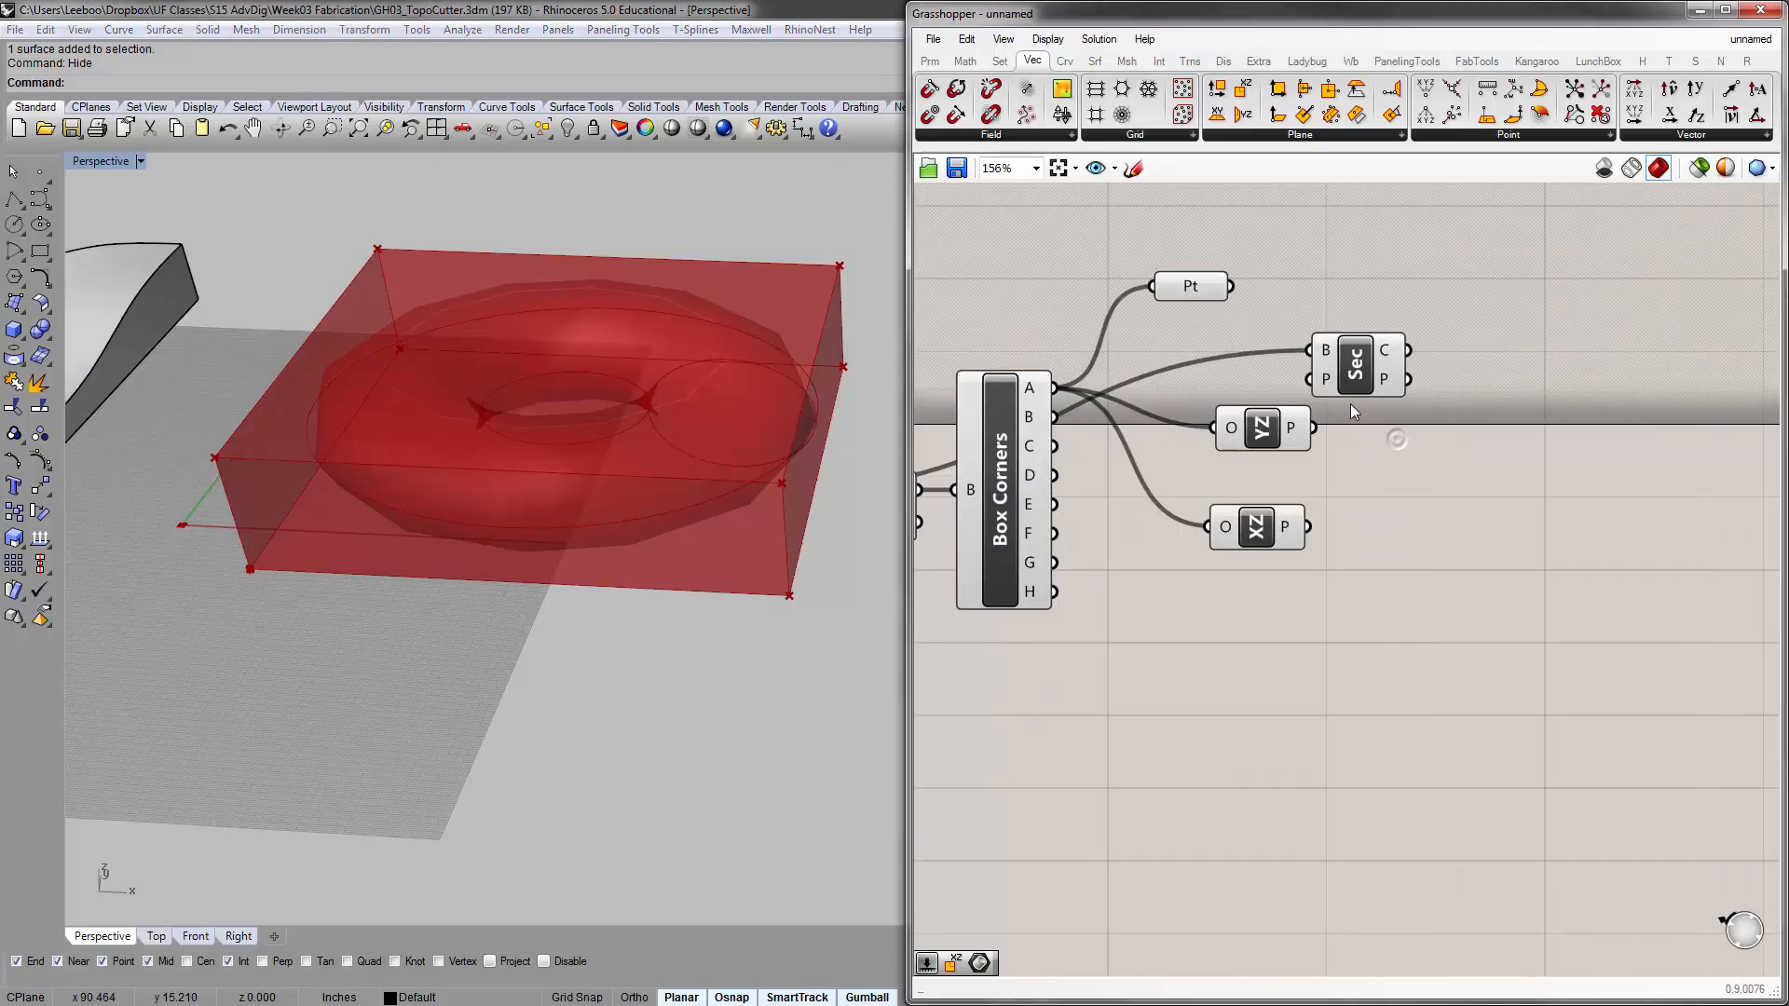
pyautogui.moveTo(1361, 387); pyautogui.dragTo(1407, 351)
pyautogui.moveTo(1276, 433); pyautogui.dragTo(1253, 448)
pyautogui.moveTo(1263, 527); pyautogui.dragTo(1256, 512)
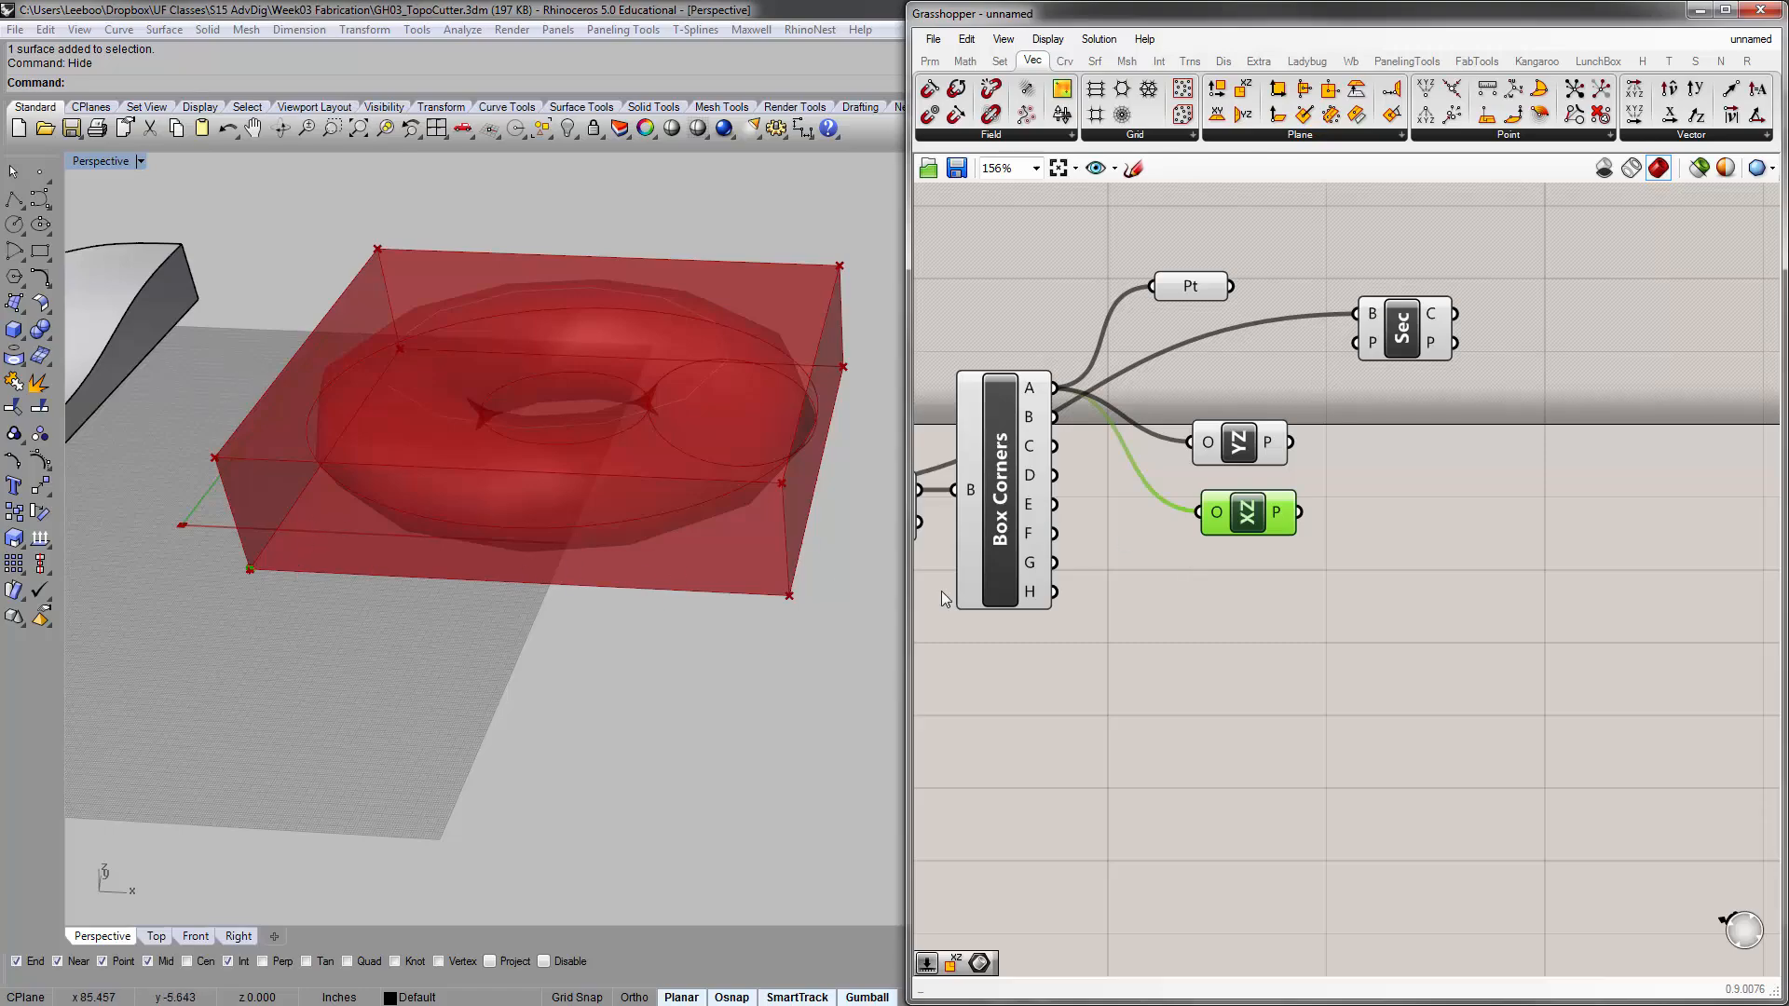
# Add a Plane Offset component beside the YZ Plane and XZ Plane components, leaving room for wires between them
pyautogui.doubleClick(1370, 497)
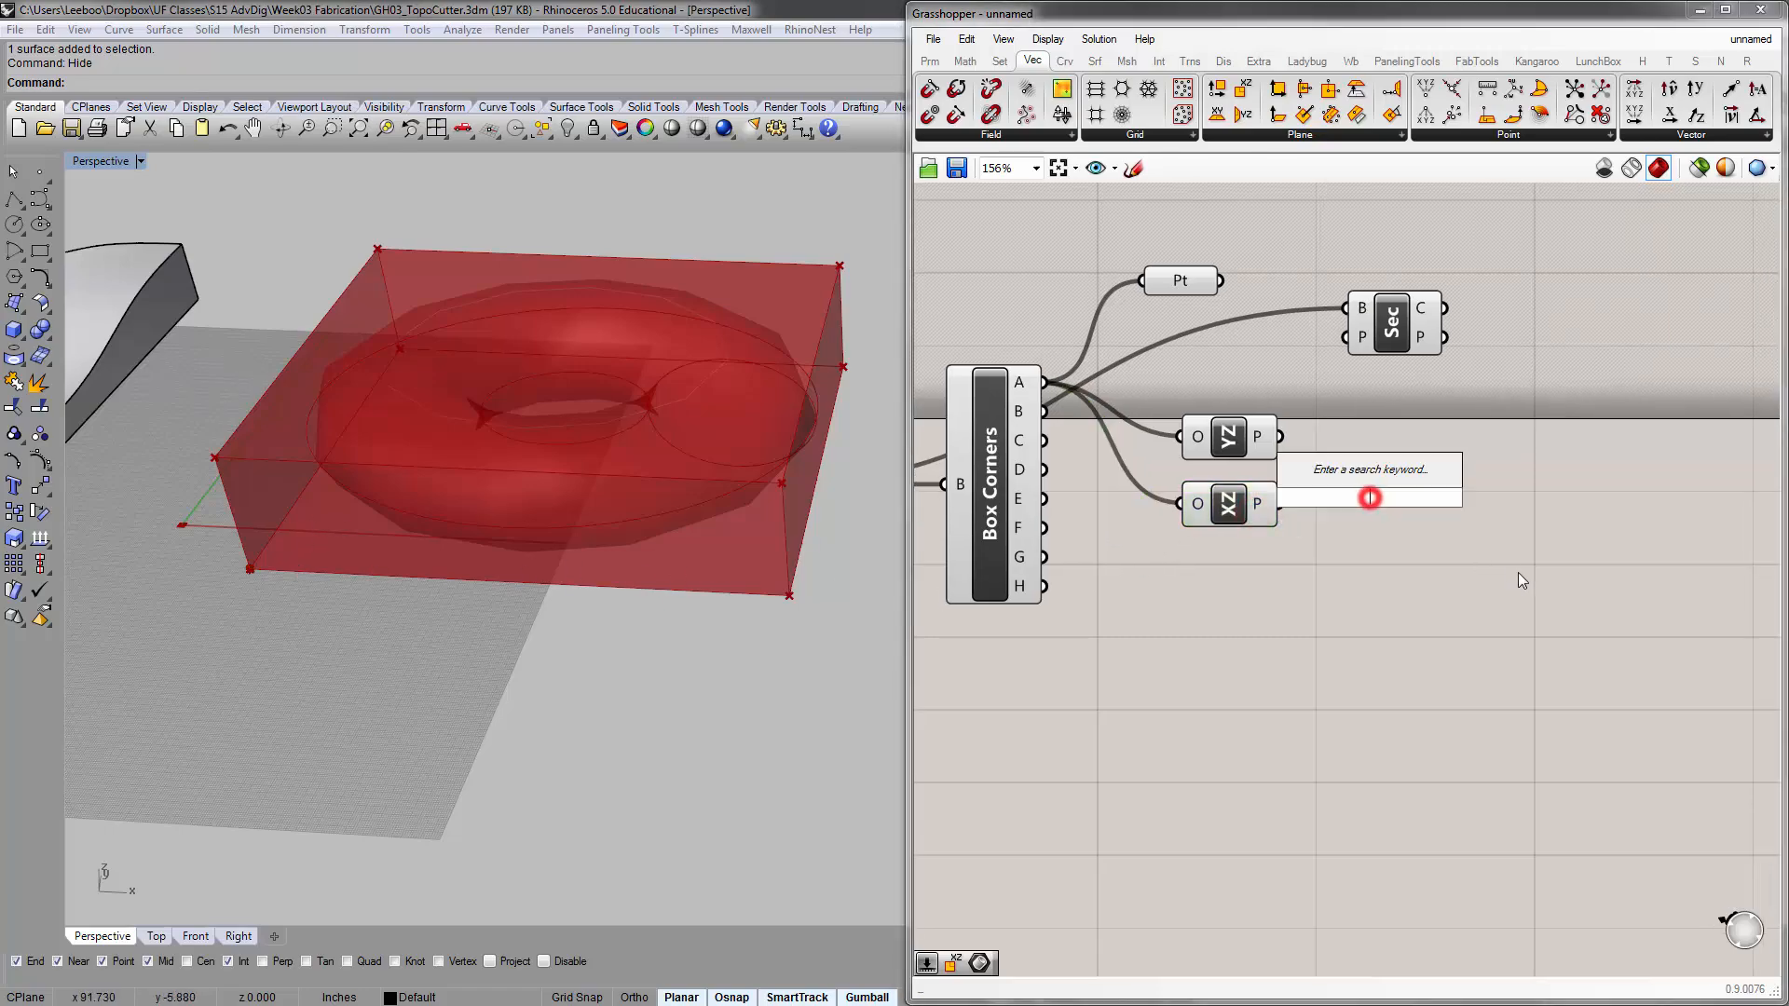
pyautogui.write('offs')
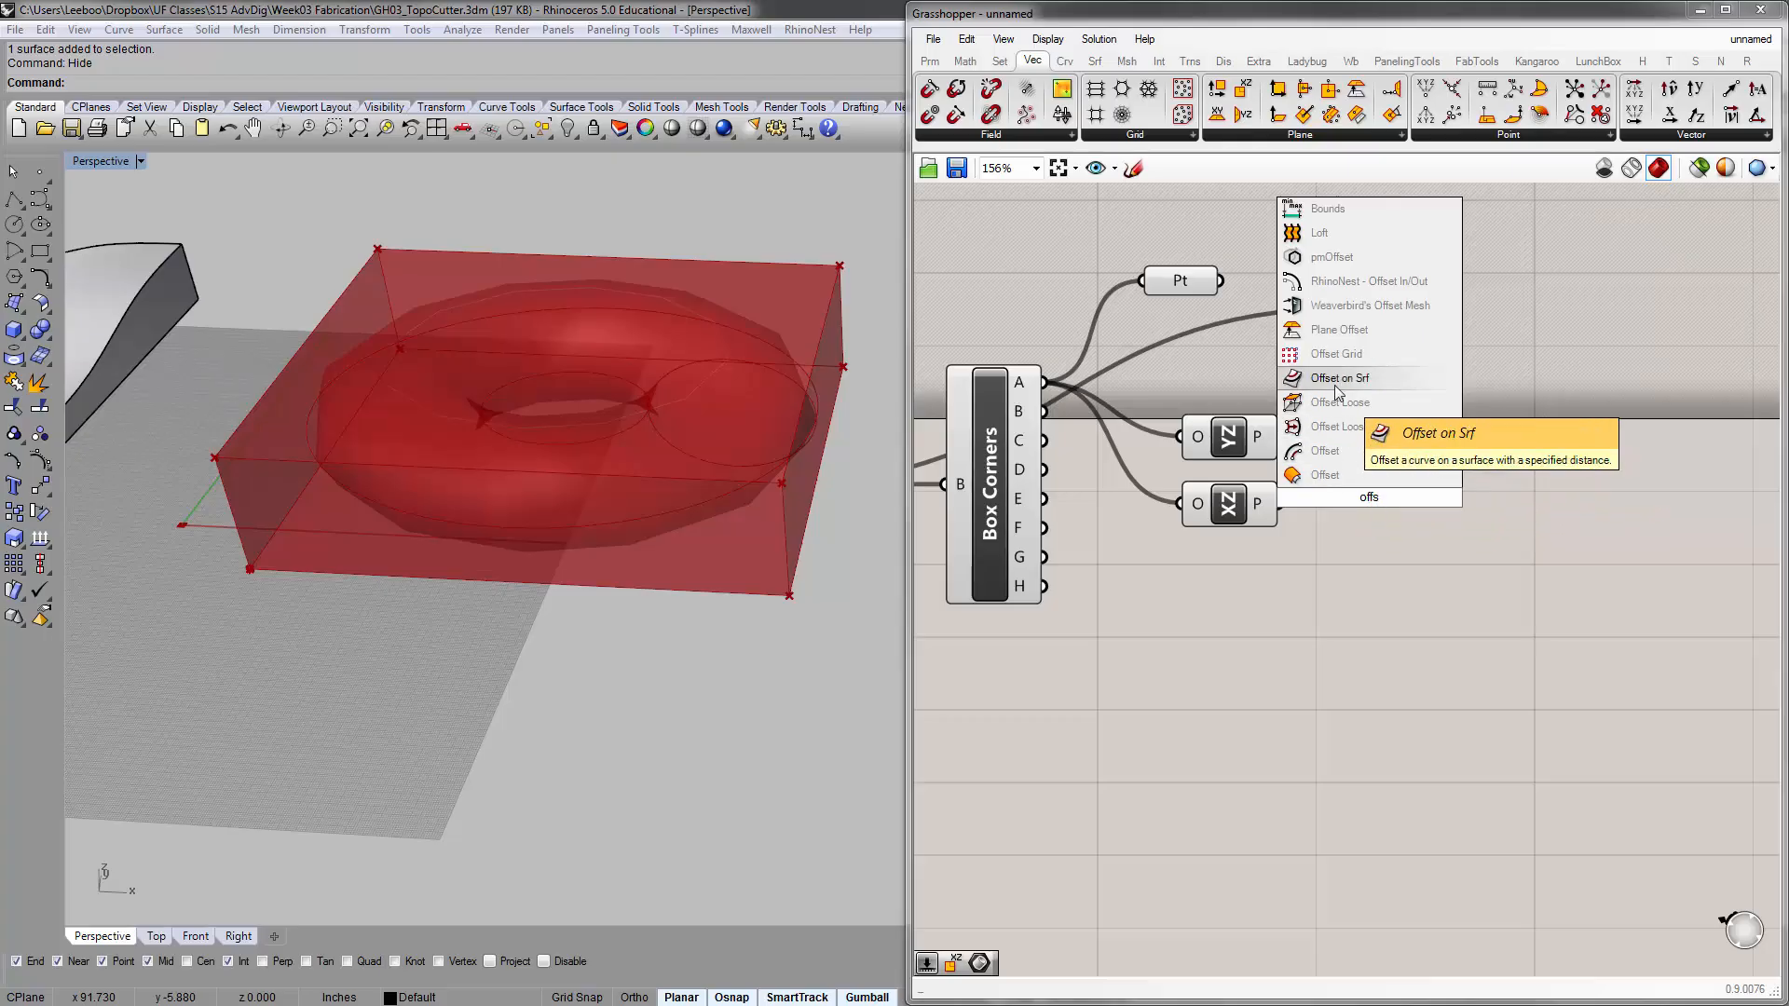
pyautogui.click(1337, 331)
pyautogui.moveTo(1361, 536); pyautogui.dragTo(1396, 505)
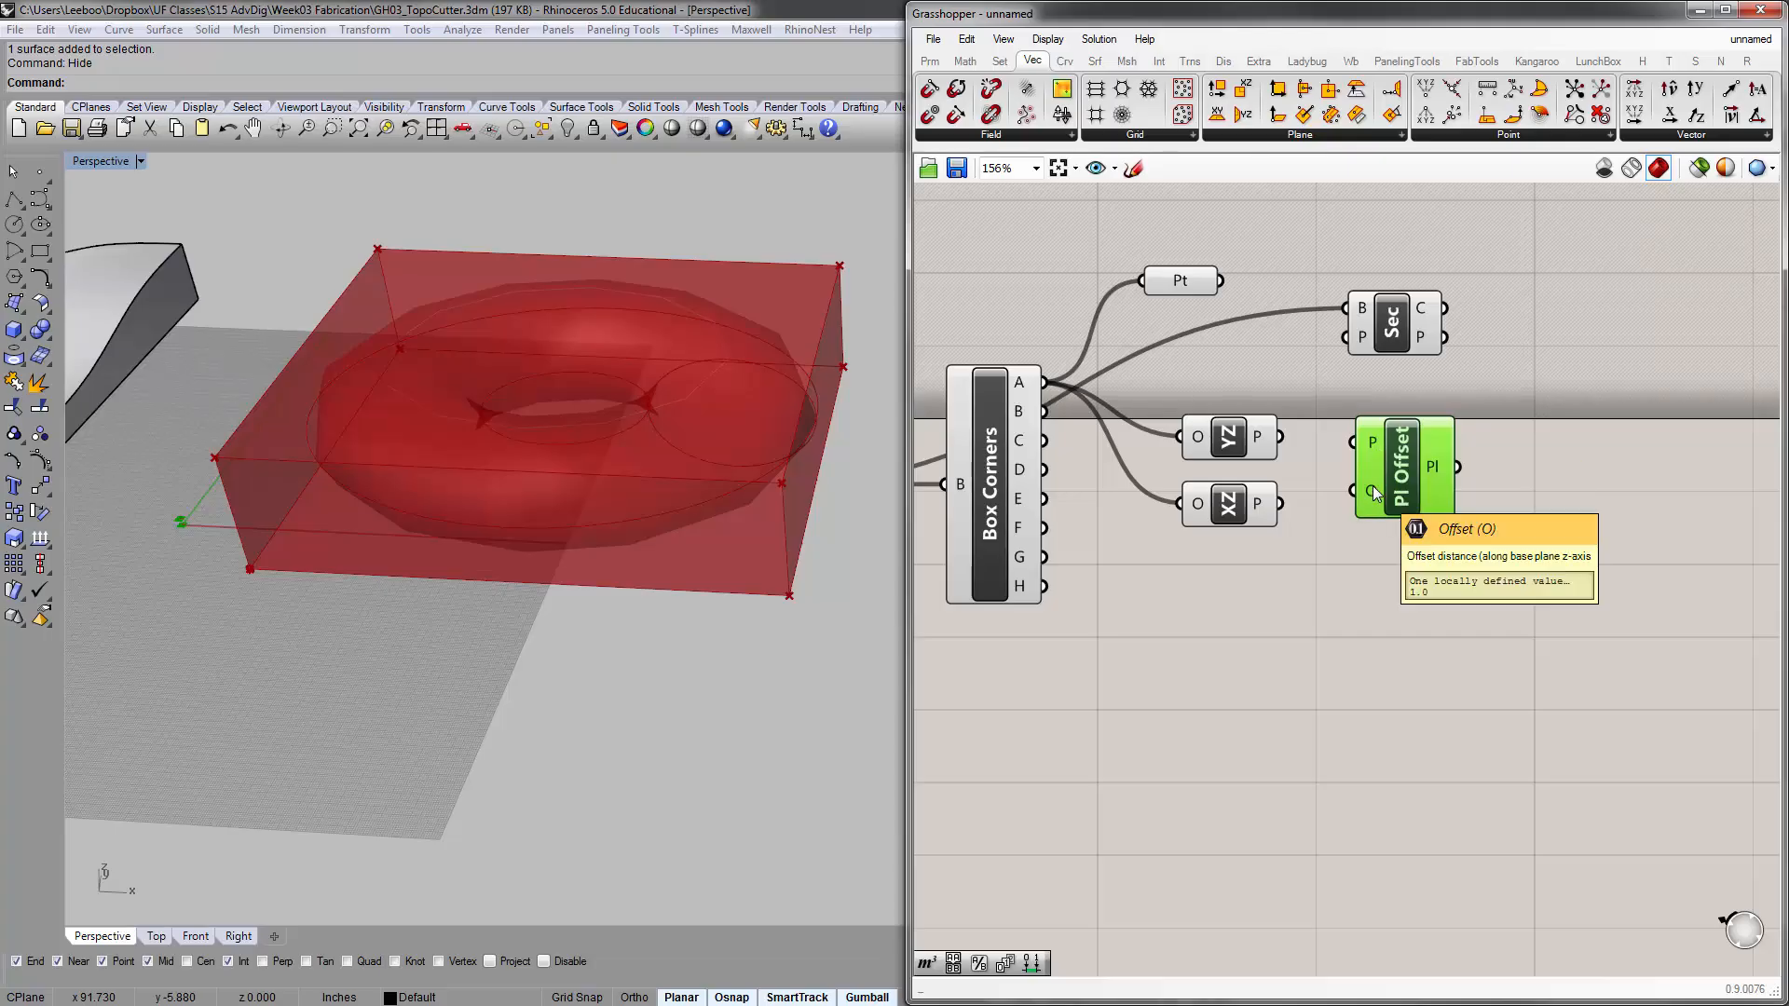
pyautogui.moveTo(1377, 490); pyautogui.dragTo(1432, 490)
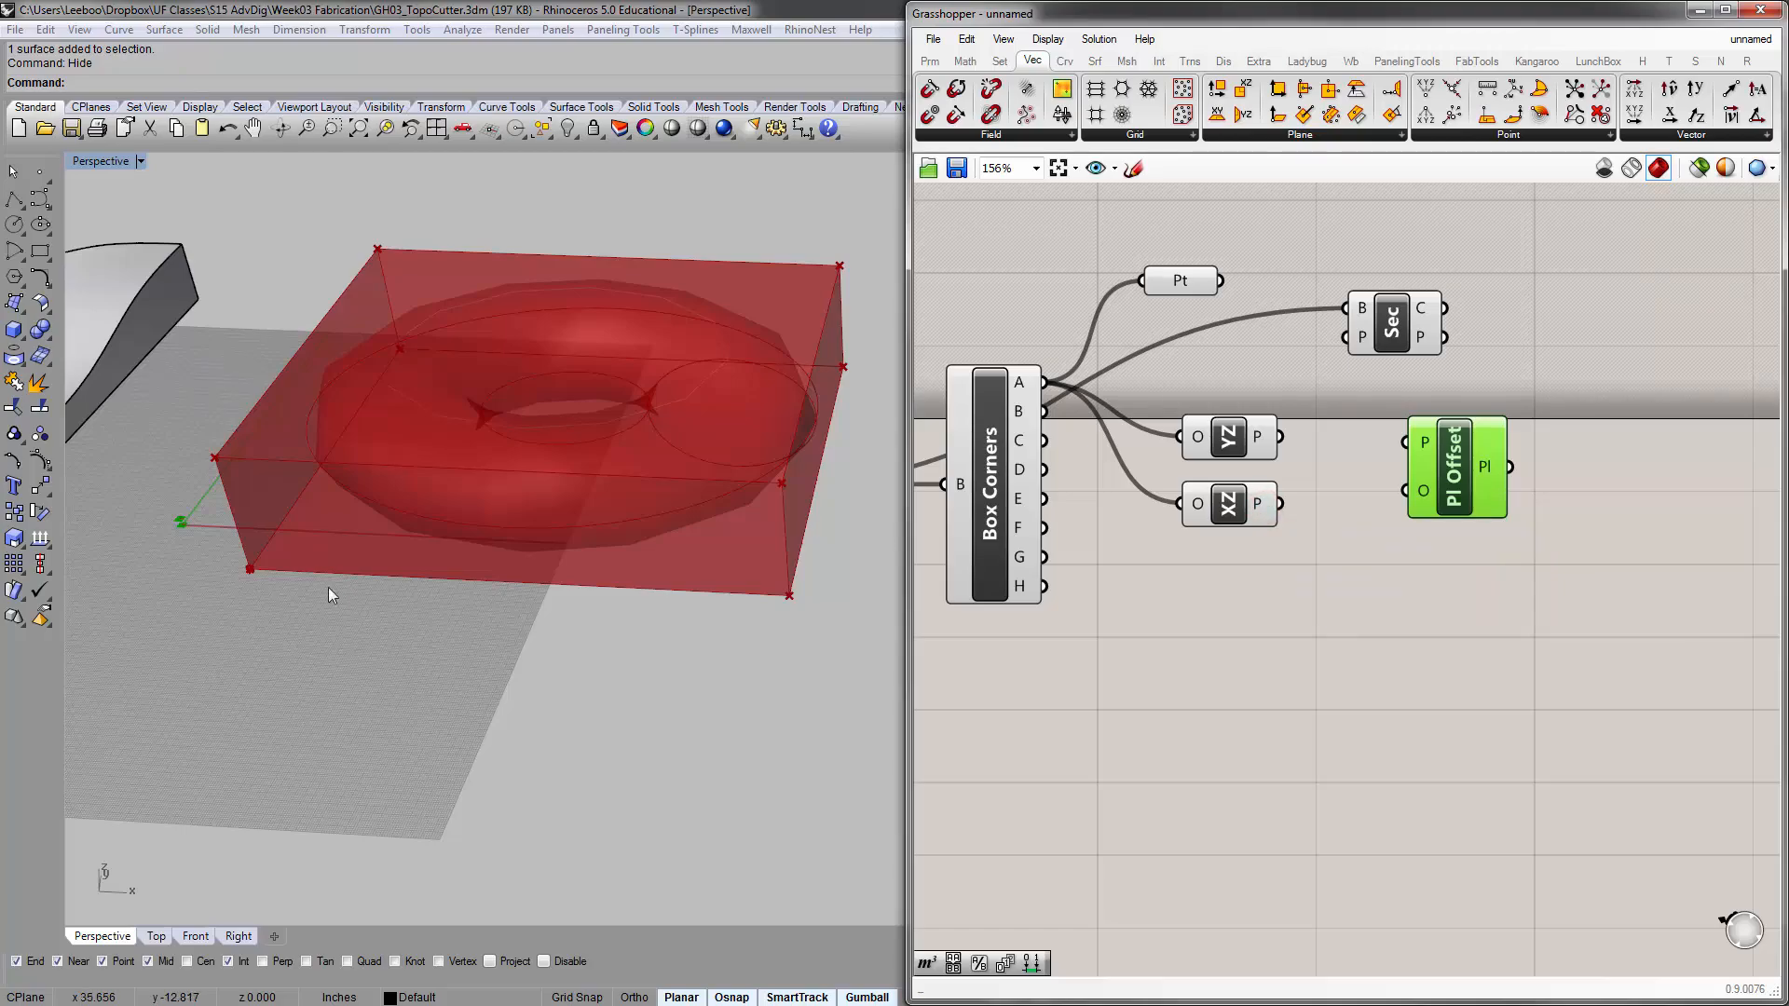
# Connect the YZ Plane output to the Plane Offset component's plane input and move Plane Offset closer to it
pyautogui.scroll(8, 308, 540)
pyautogui.scroll(2, 315, 499)
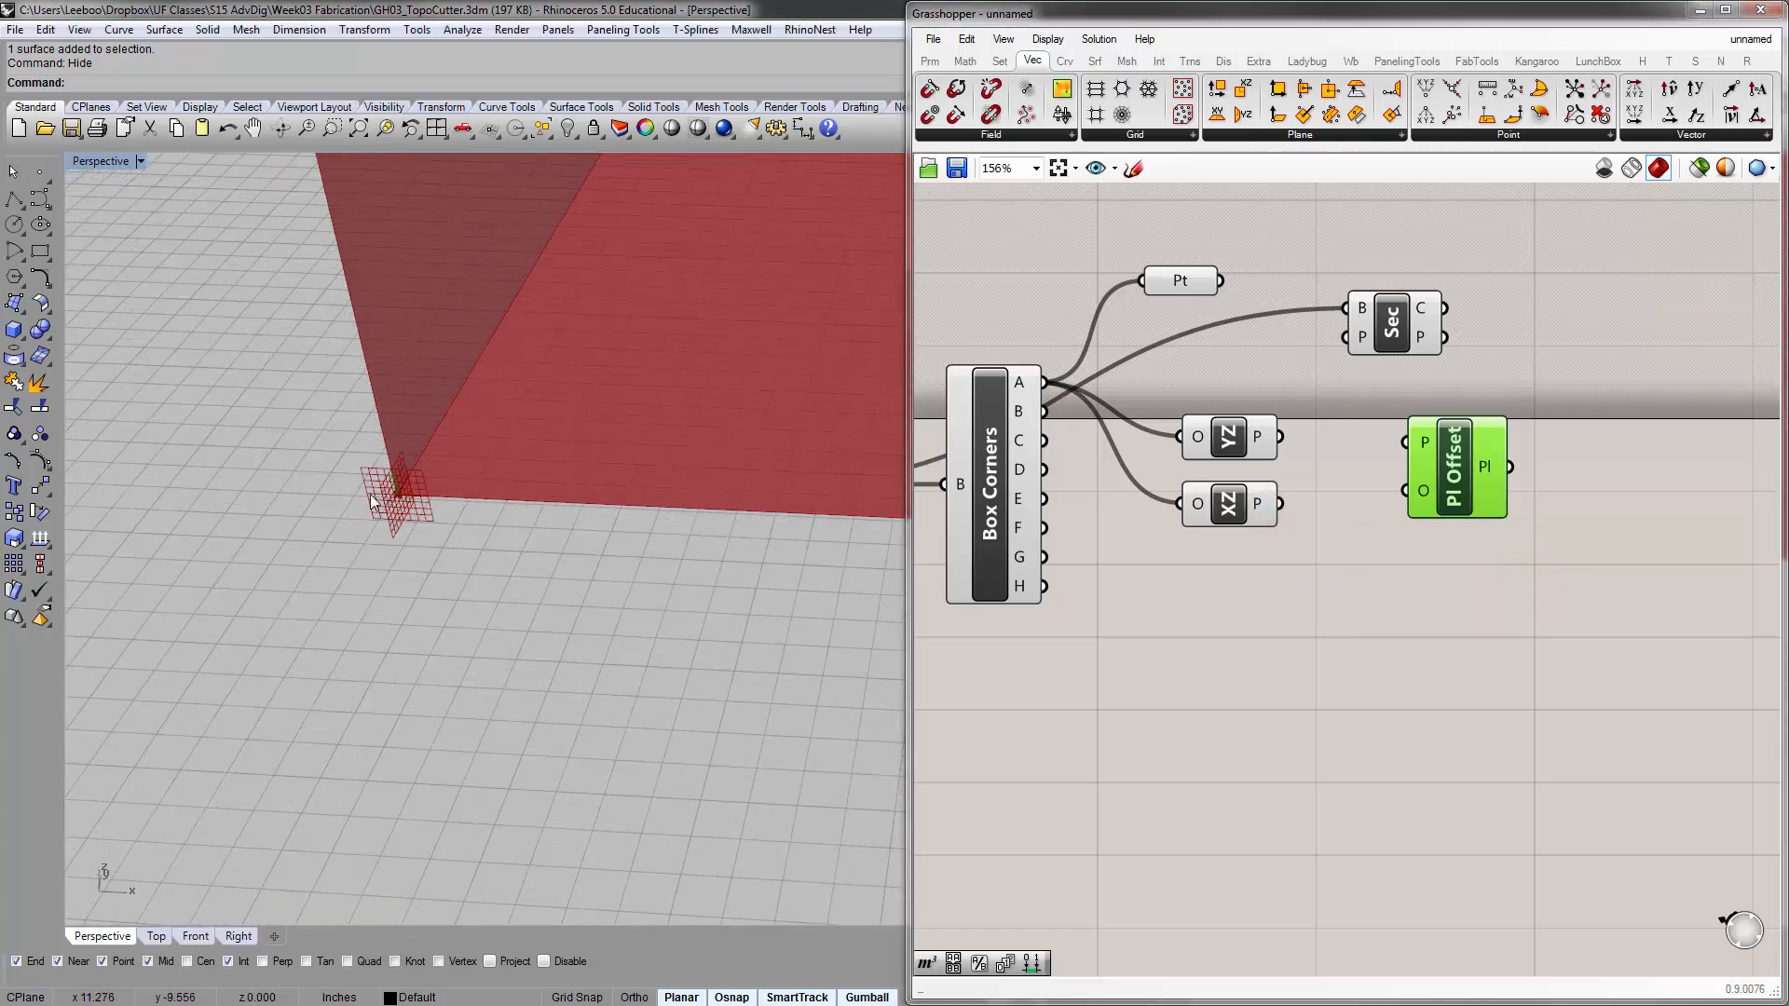
pyautogui.click(1375, 611)
pyautogui.click(1231, 504)
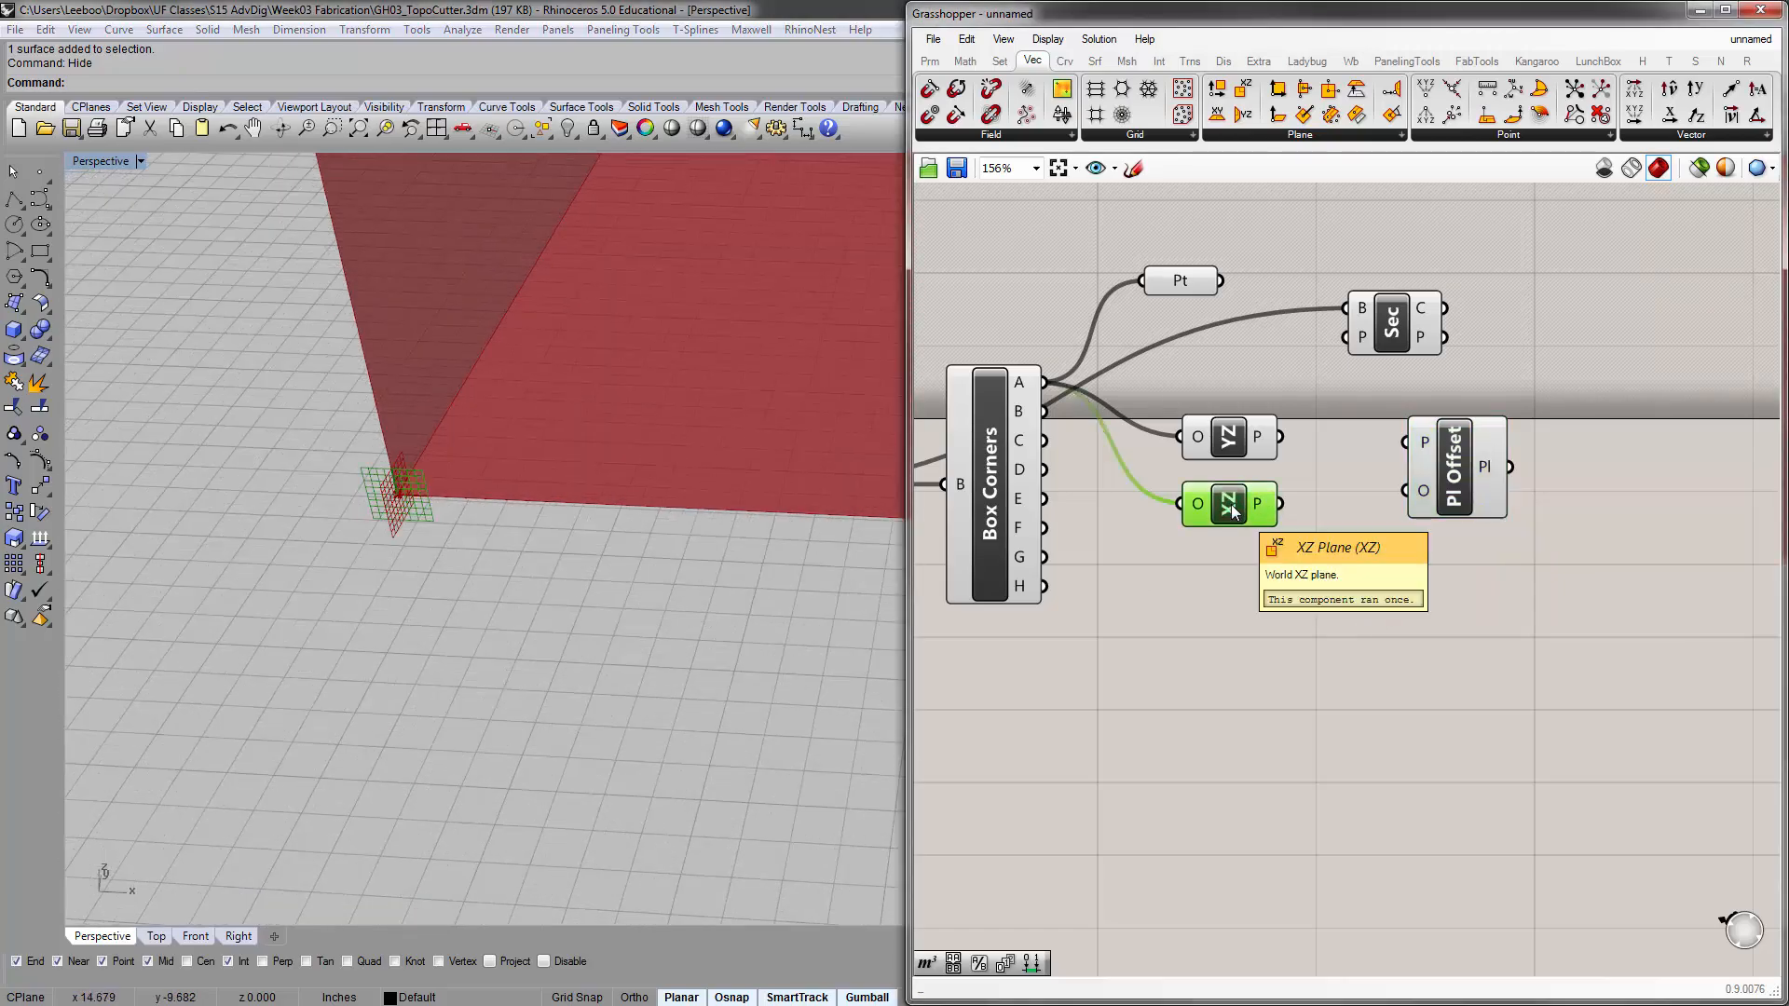
pyautogui.moveTo(1238, 435); pyautogui.dragTo(1239, 413)
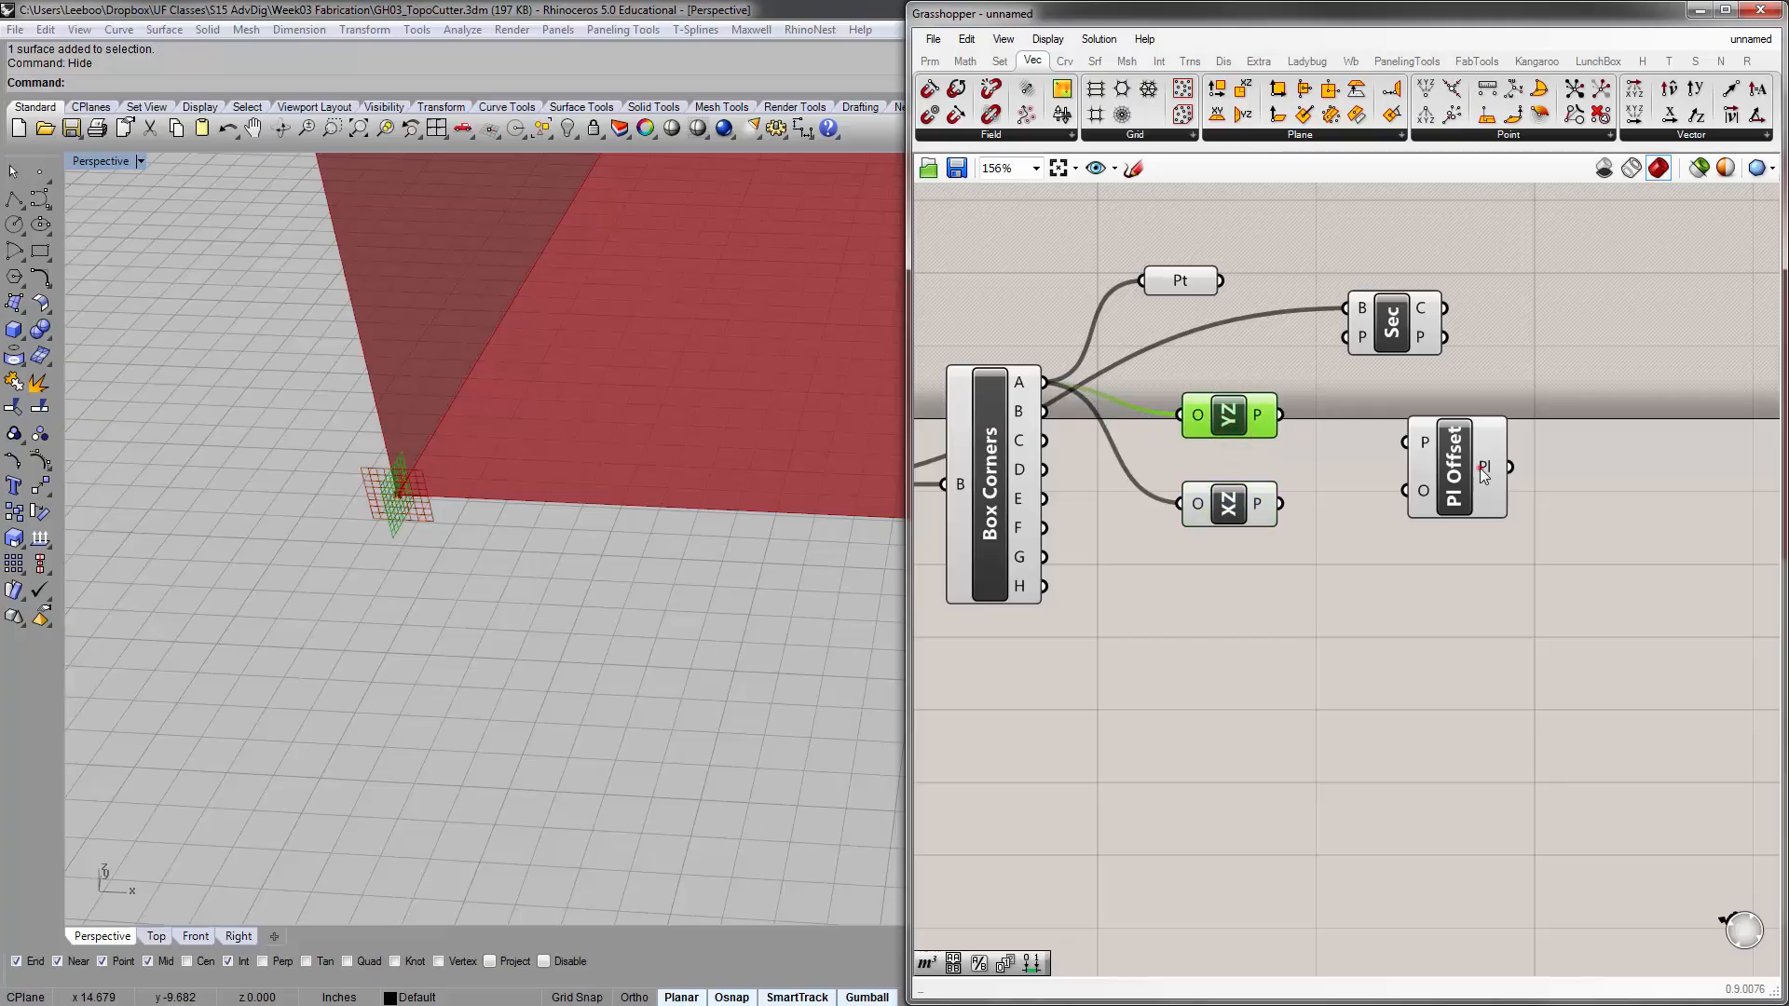
pyautogui.moveTo(1480, 468); pyautogui.dragTo(1460, 453)
pyautogui.moveTo(1281, 414); pyautogui.dragTo(1384, 428)
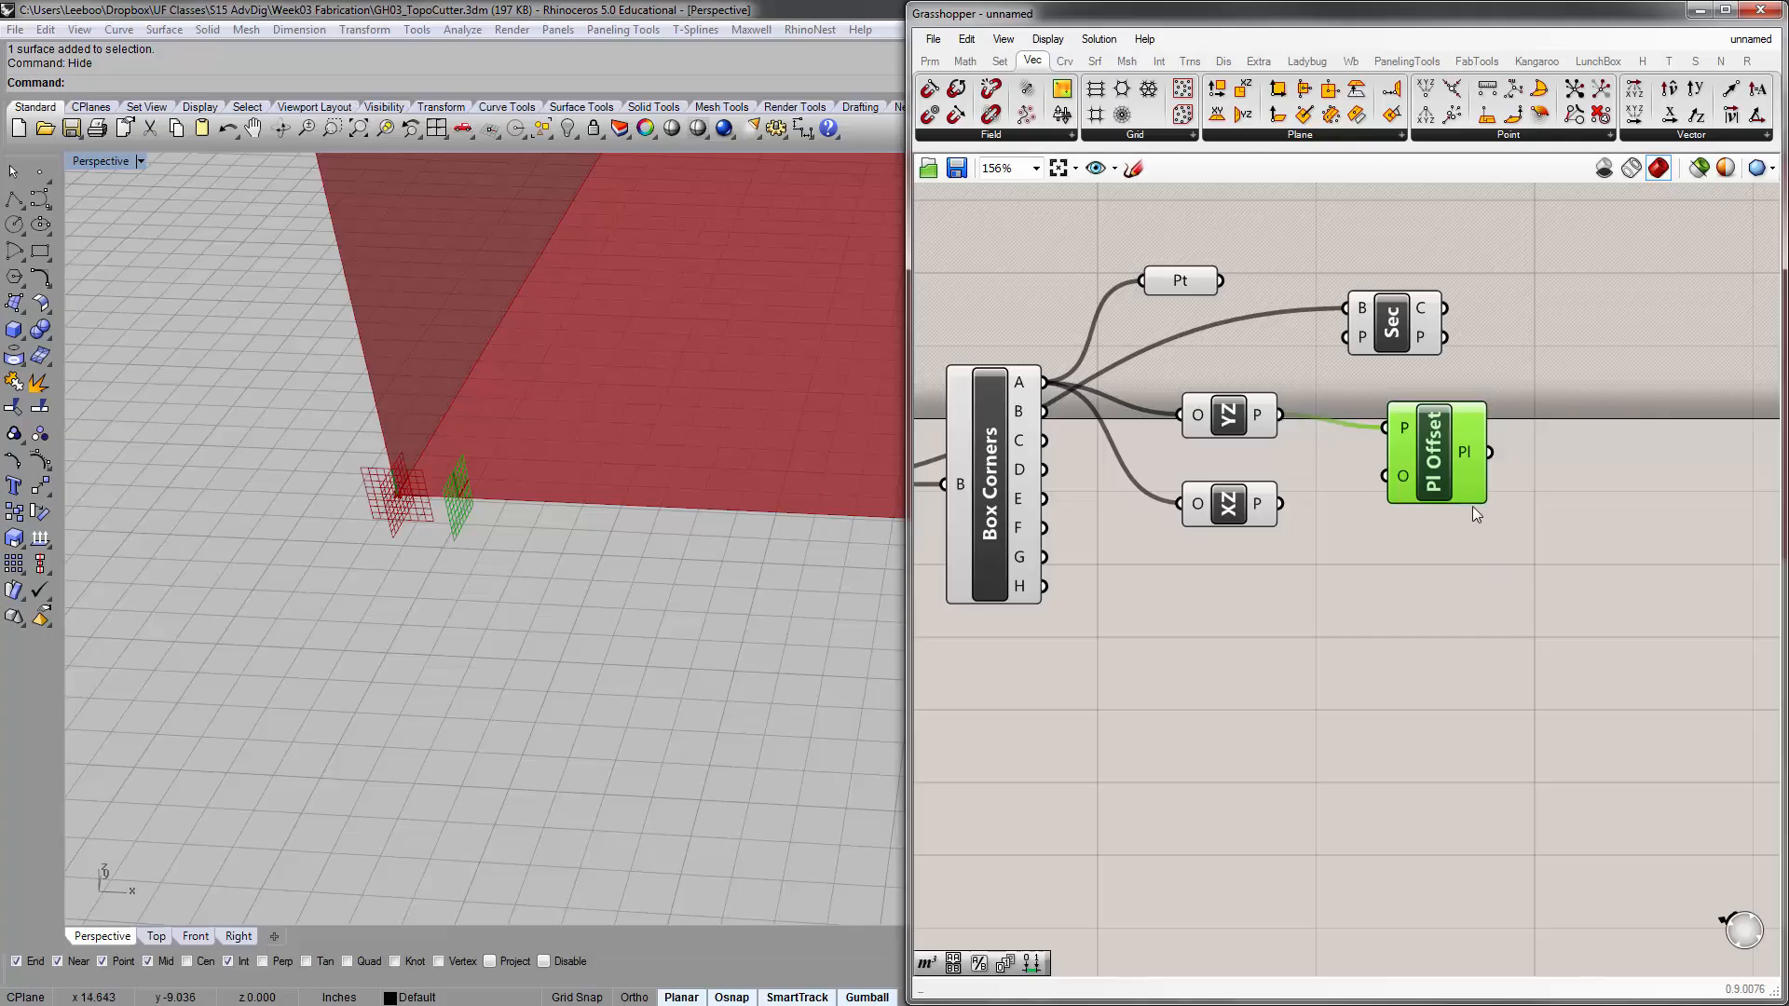
pyautogui.click(1423, 557)
pyautogui.moveTo(1423, 462); pyautogui.dragTo(1390, 460)
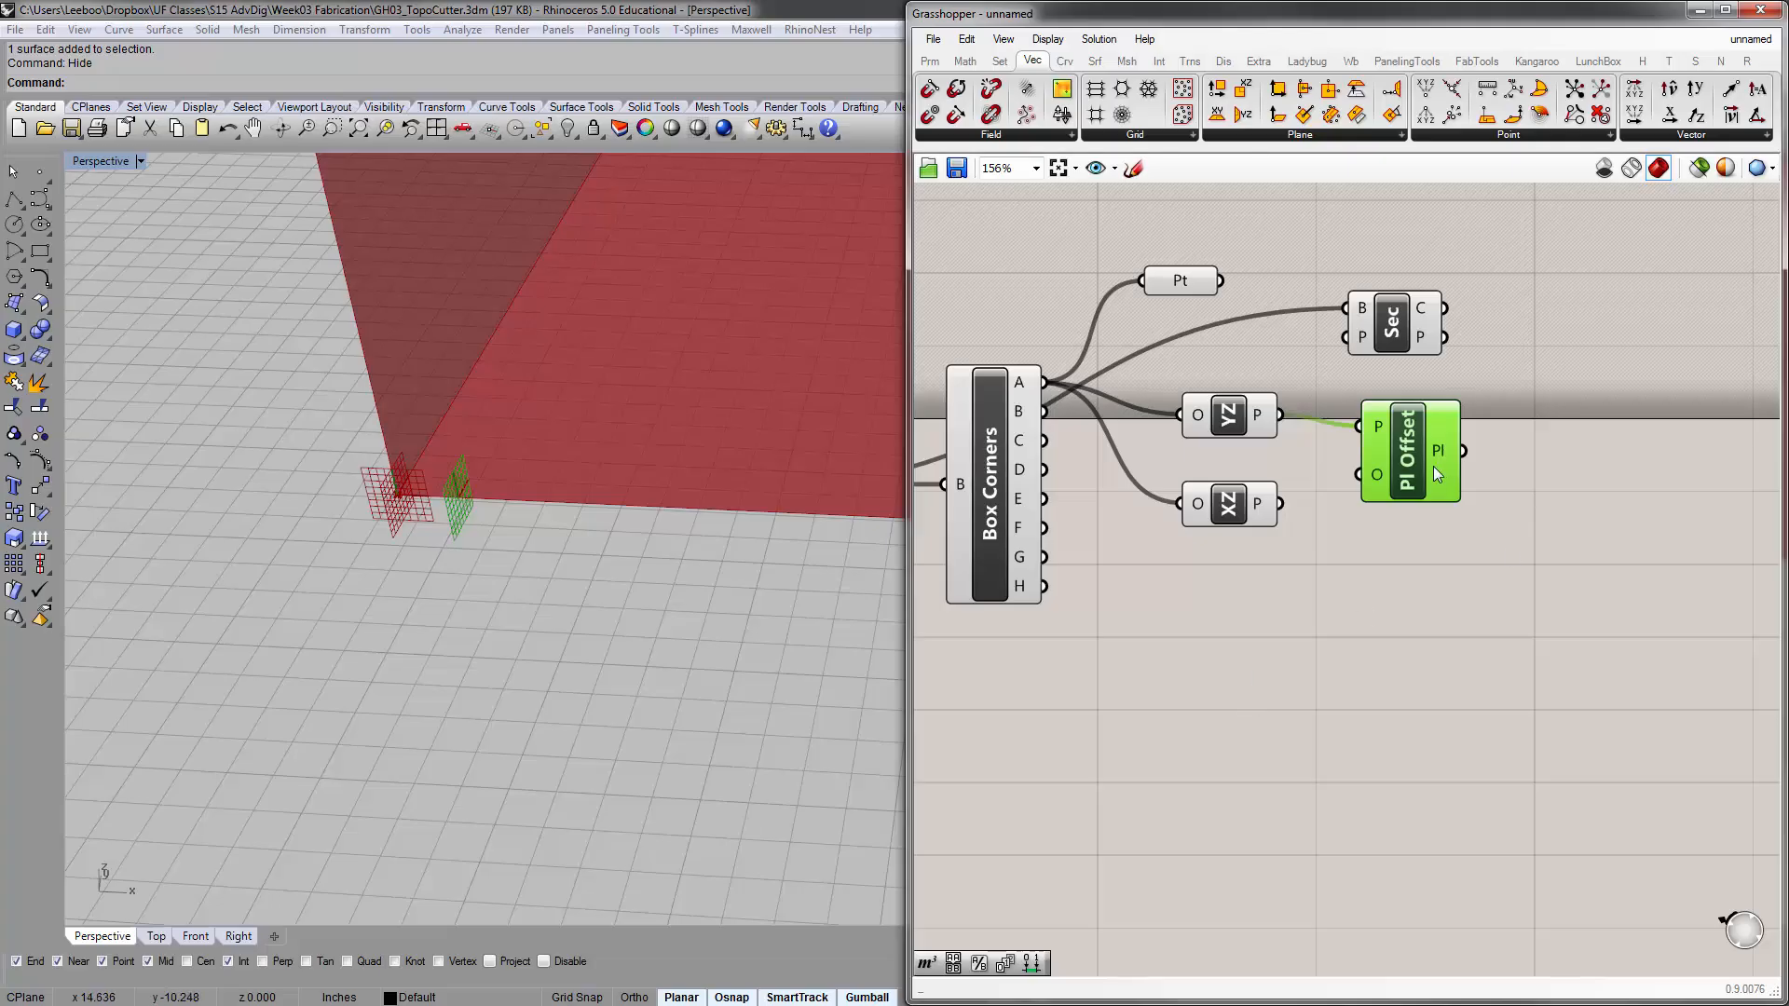
# Add a small panel containing 5 below the XZ Plane component and connect it to the Plane Offset component's offset input
pyautogui.moveTo(1377, 473)
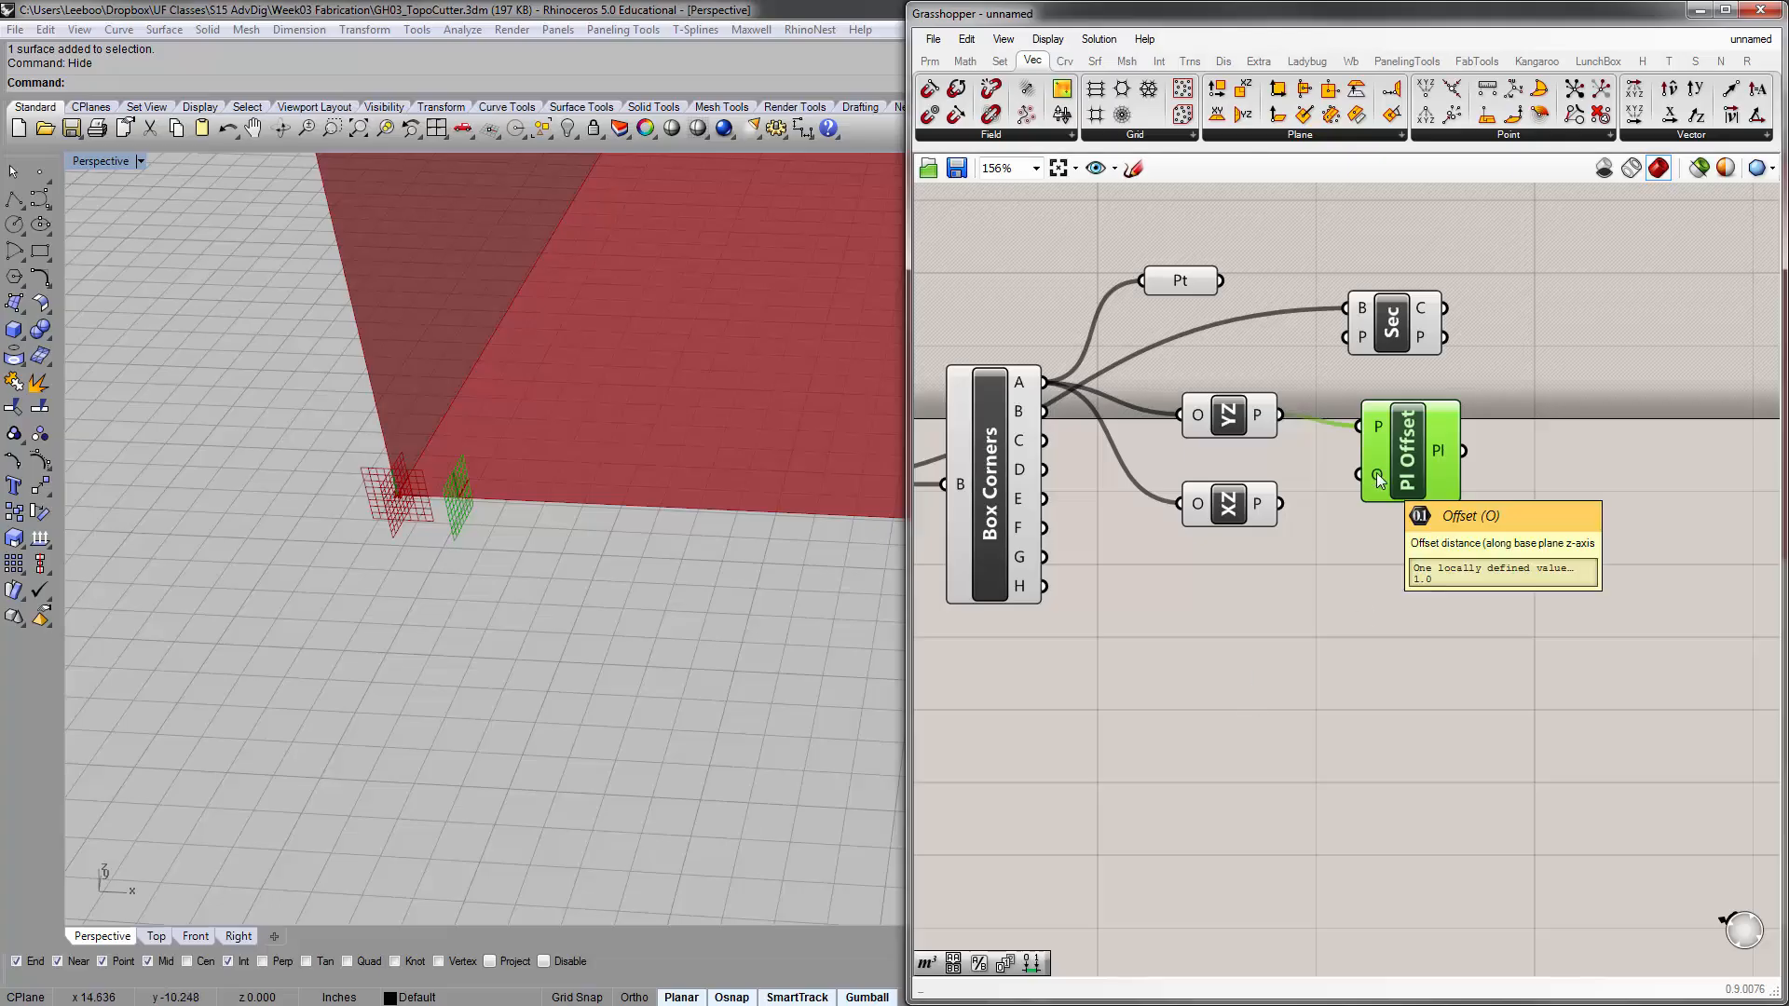
pyautogui.doubleClick(1217, 598)
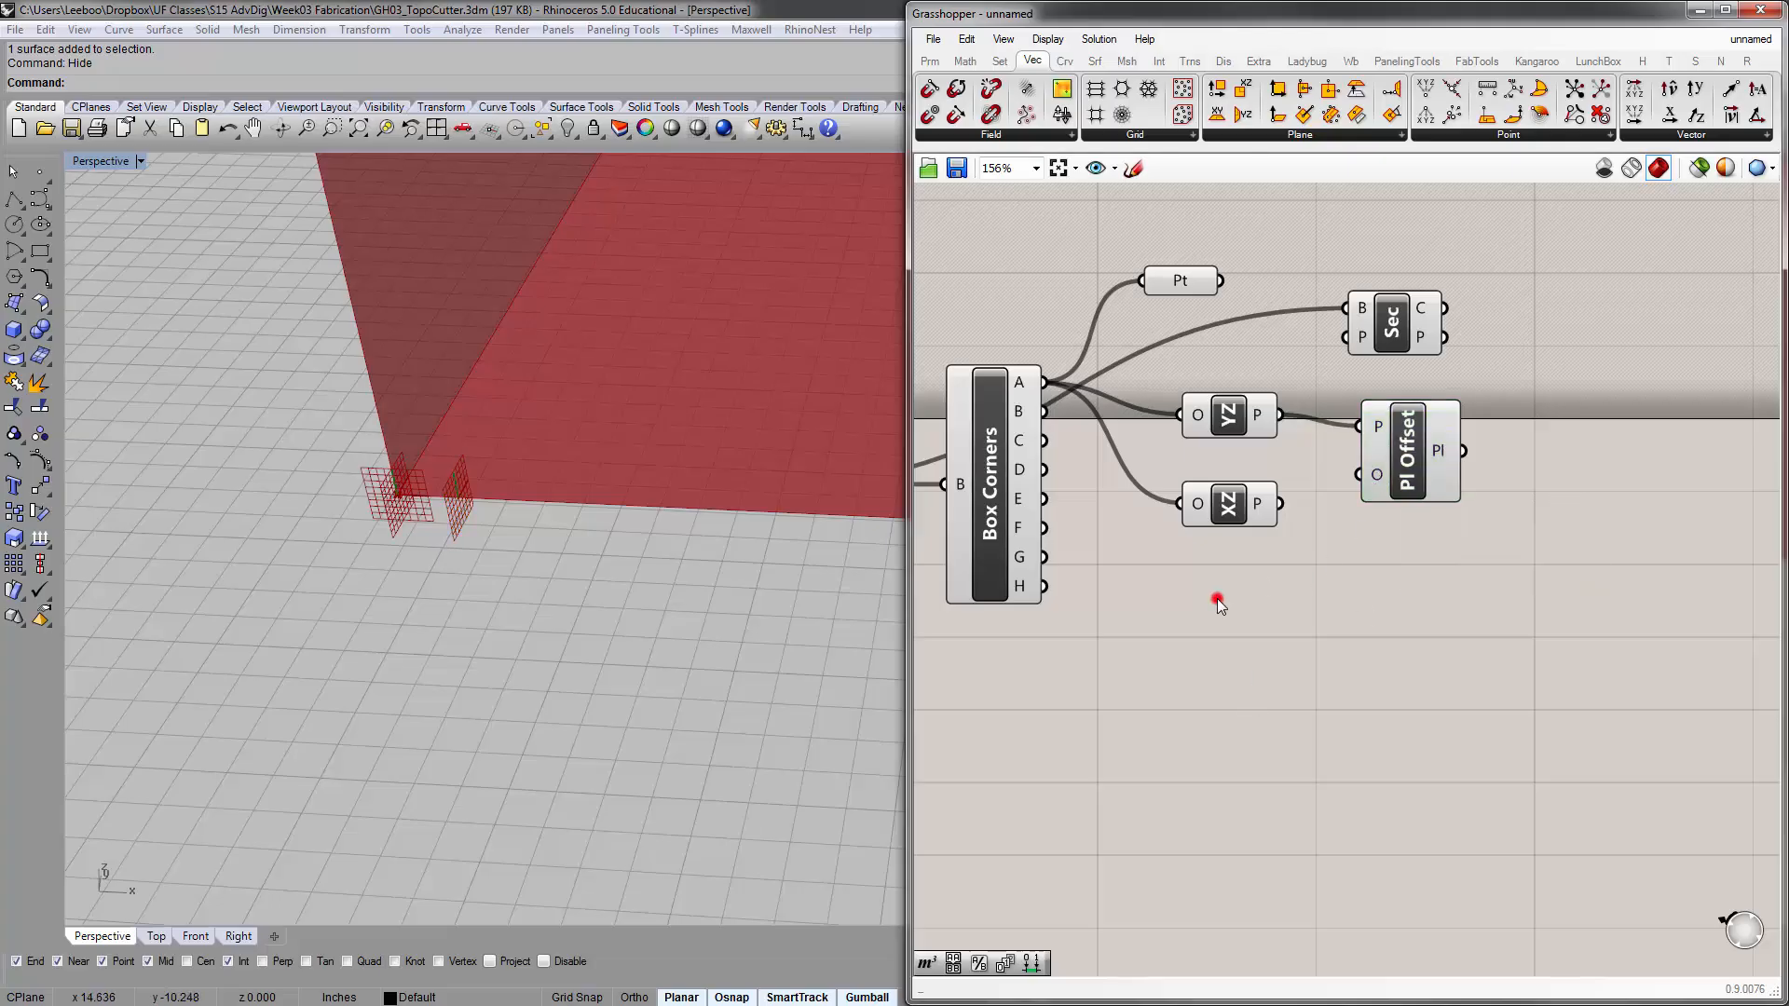
pyautogui.click(1290, 623)
pyautogui.doubleClick(1292, 622)
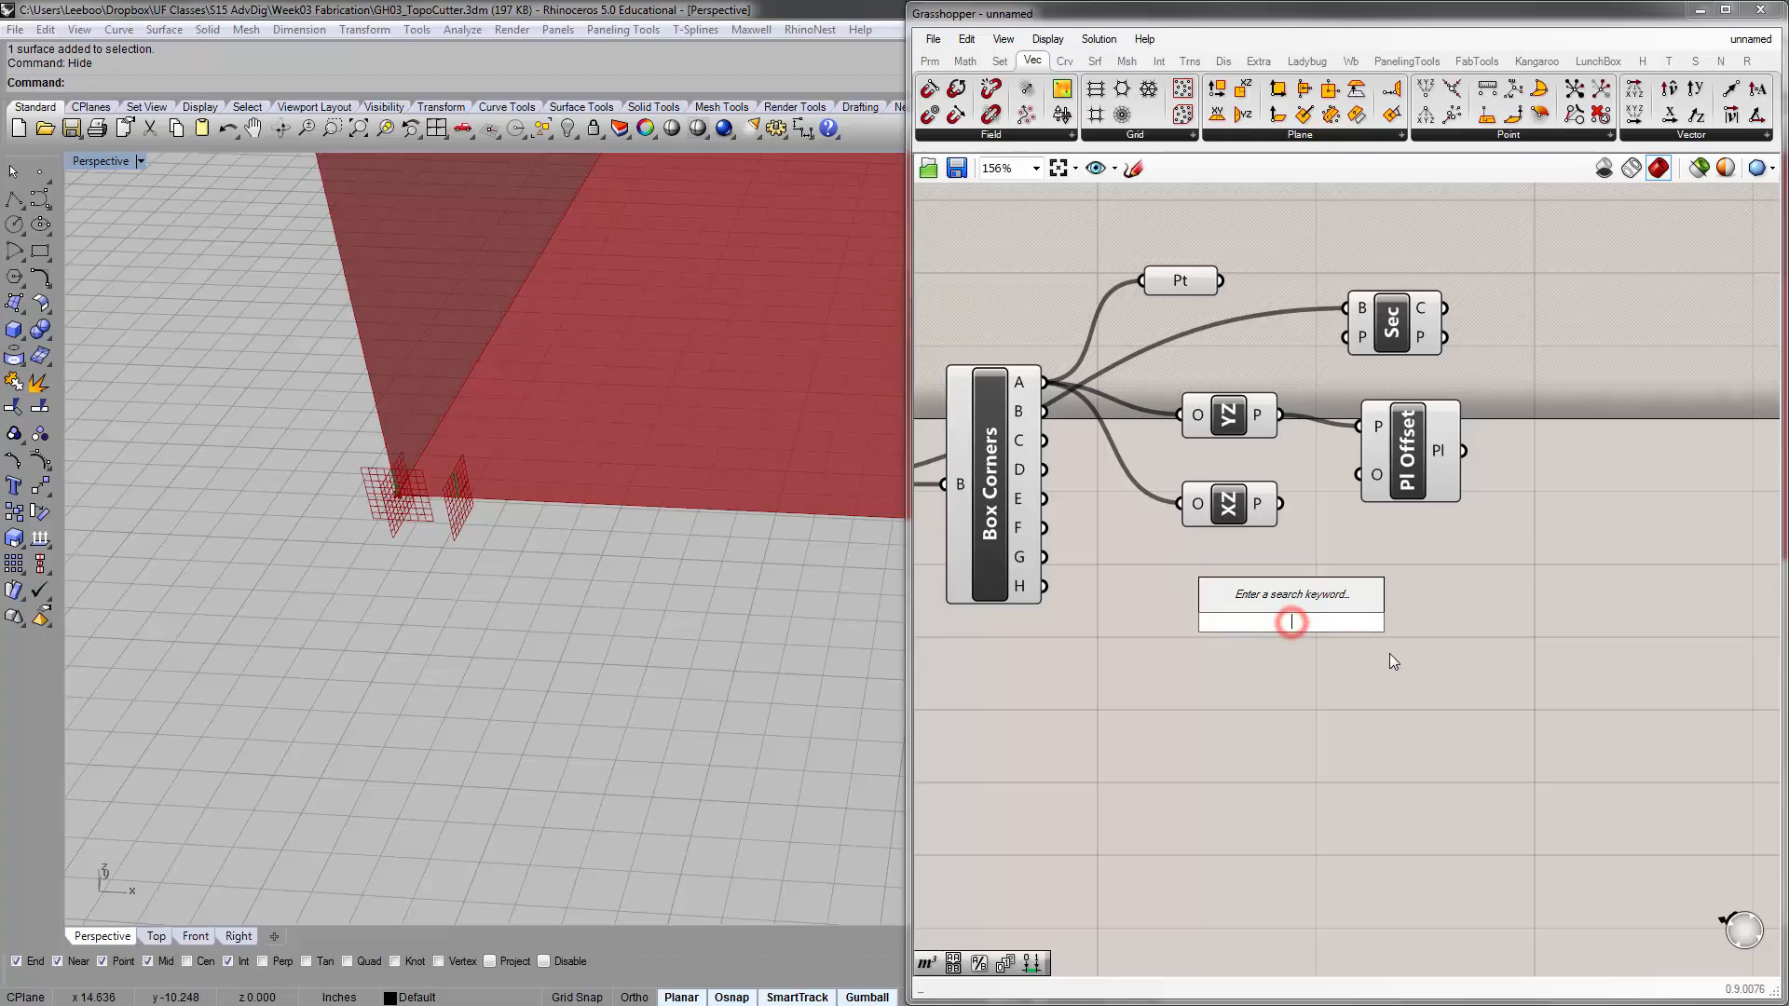
pyautogui.write('//')
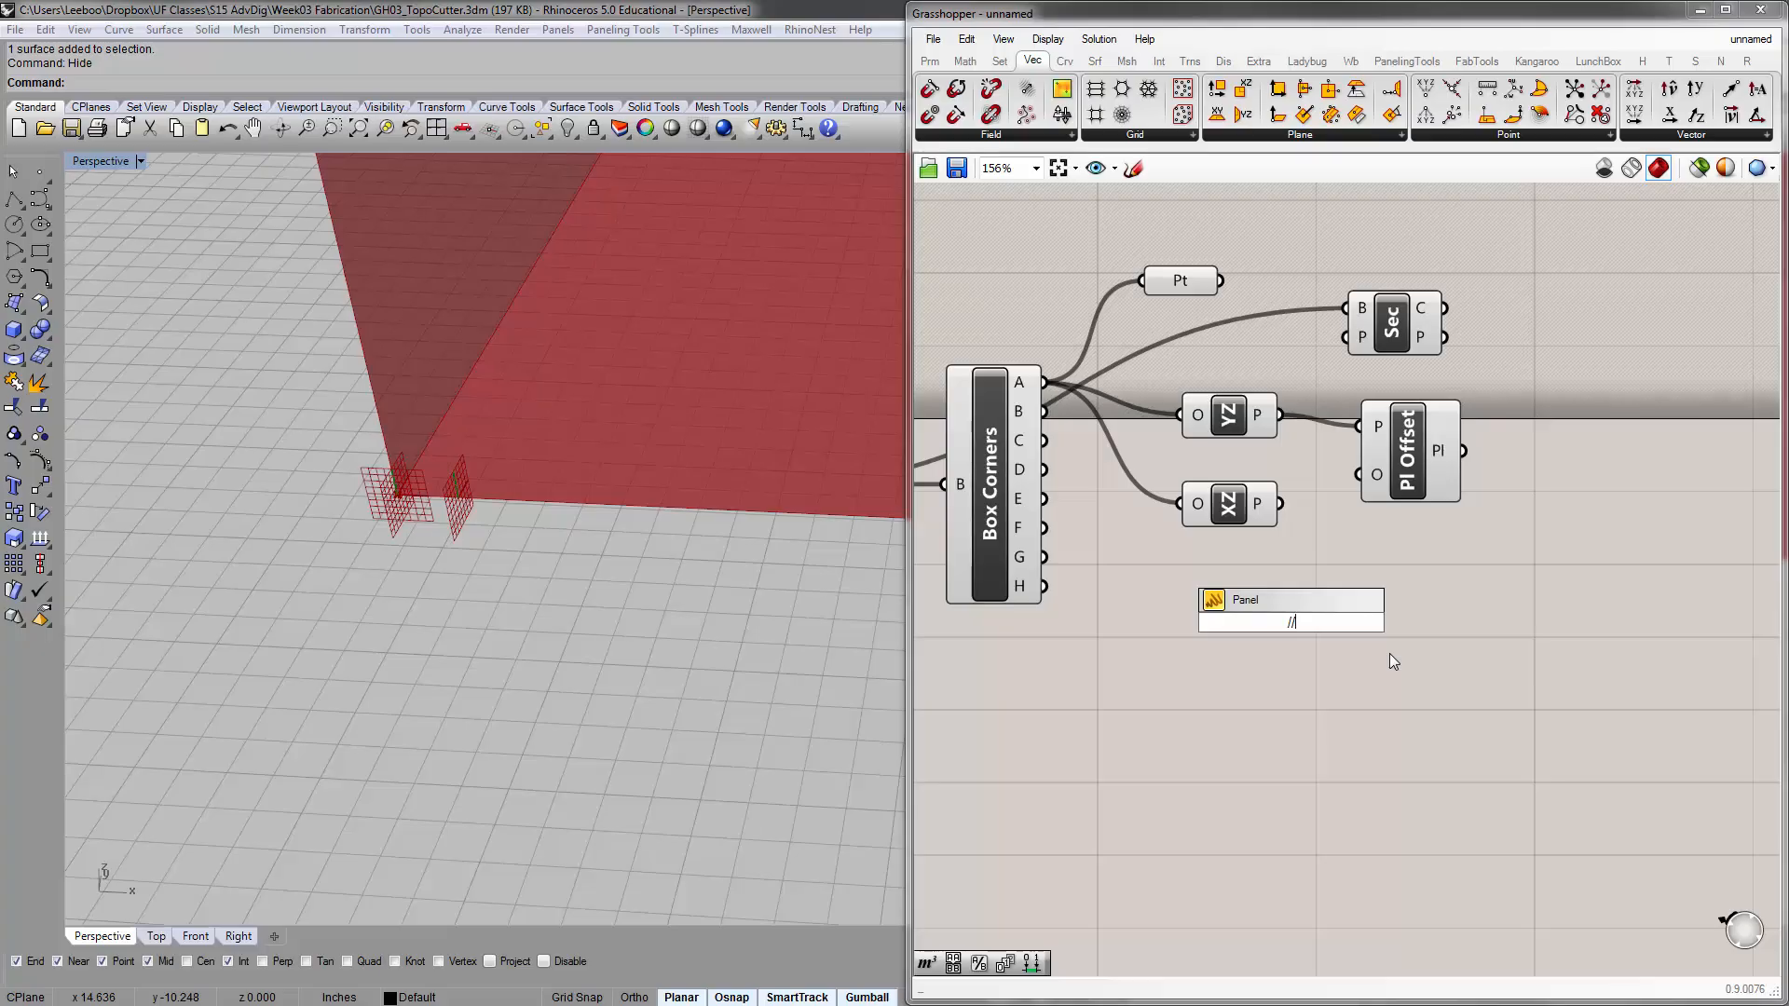
pyautogui.write('5')
pyautogui.press('Return')
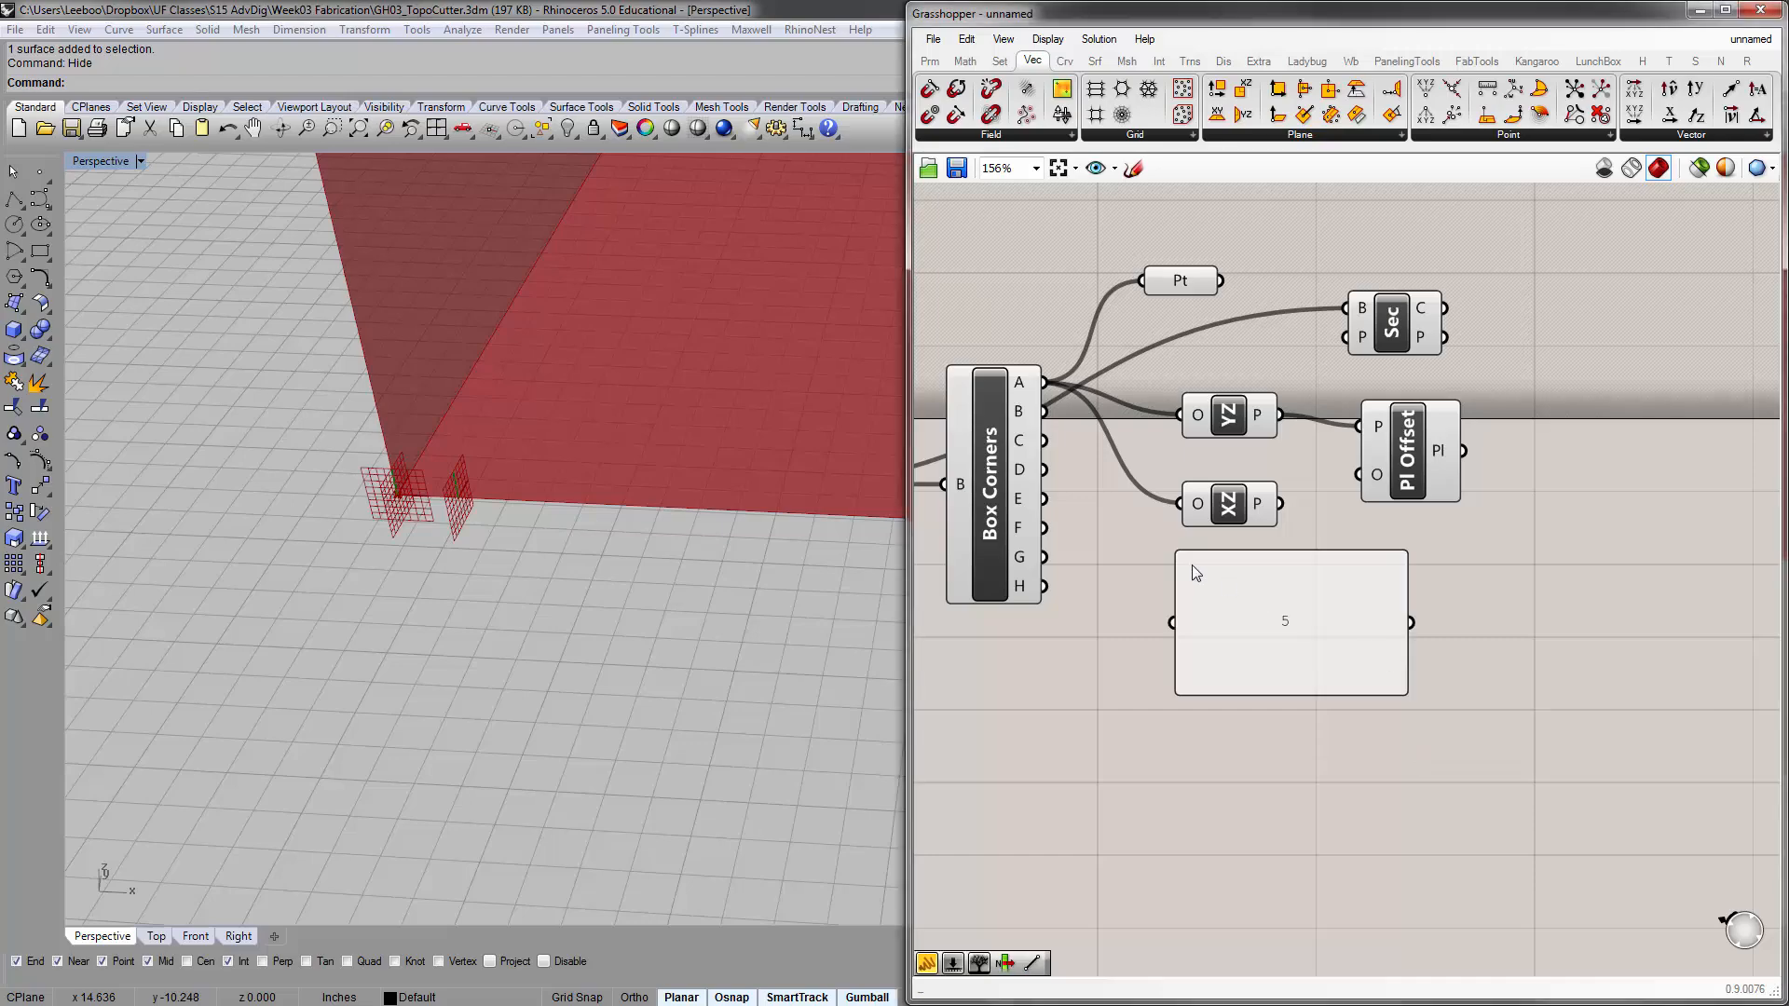
pyautogui.moveTo(1180, 554); pyautogui.dragTo(1361, 477)
pyautogui.moveTo(667, 565); pyautogui.dragTo(496, 570, button='right')
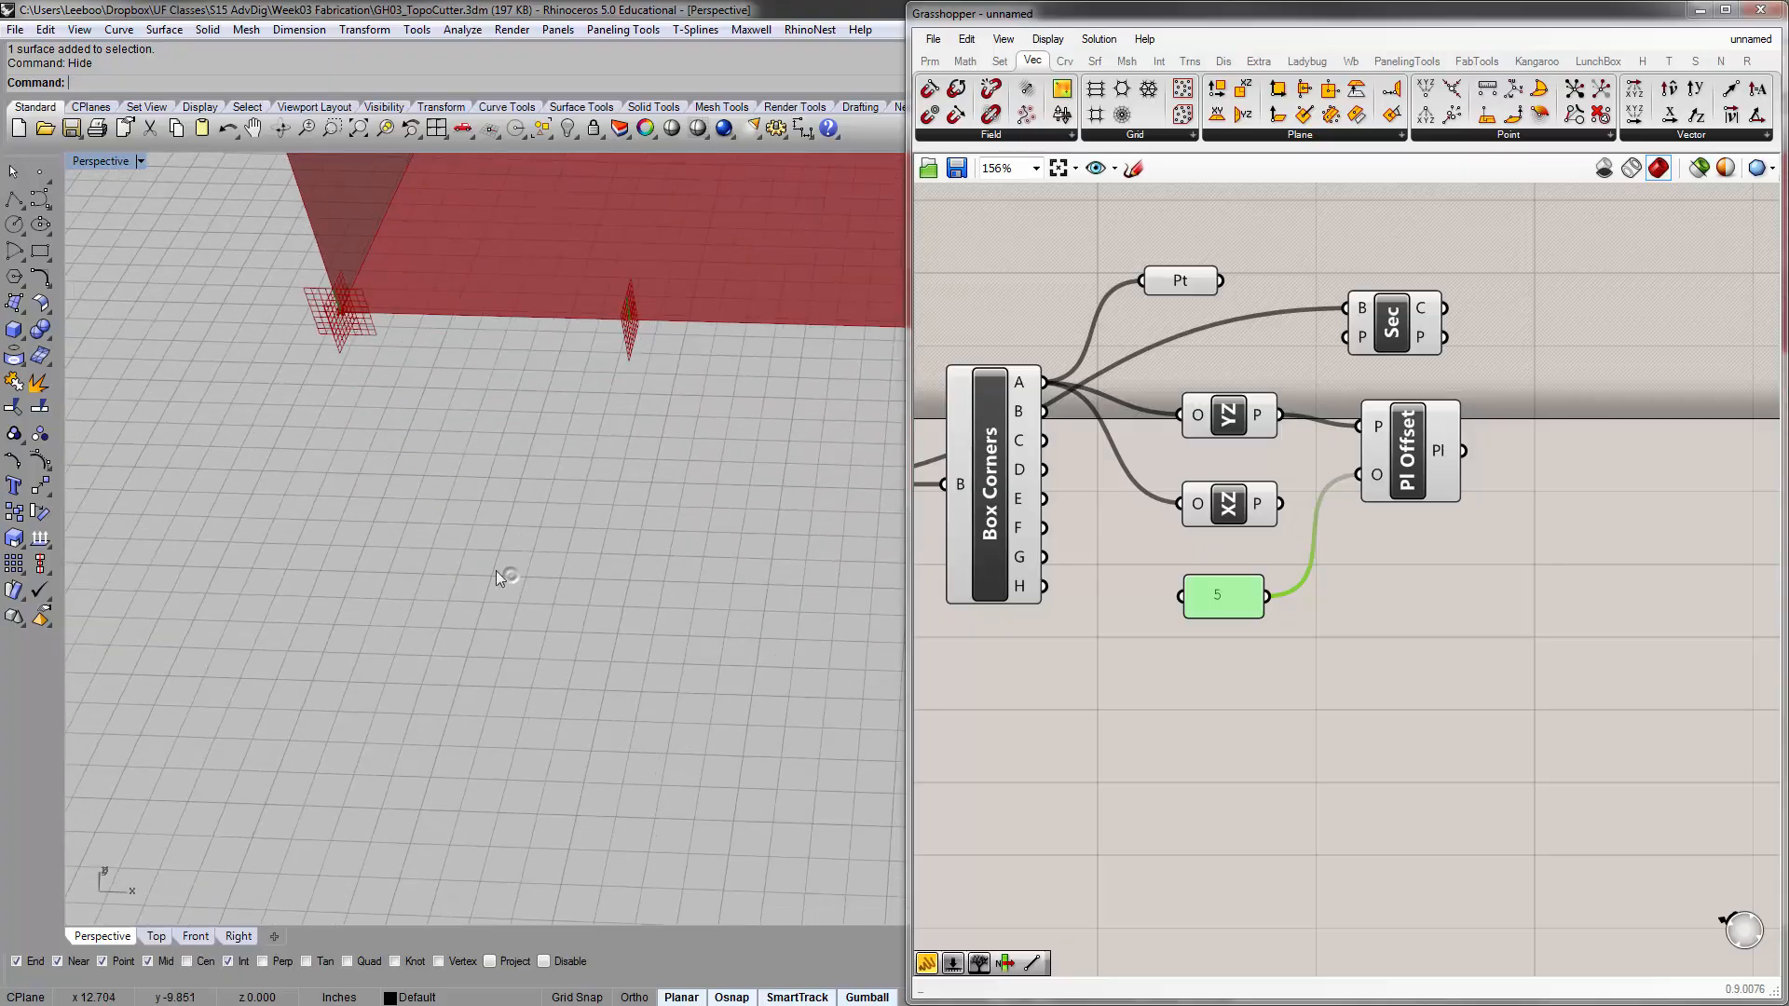
# Change the value in the panel feeding the Plane Offset component's offset input to 10
pyautogui.doubleClick(1229, 615)
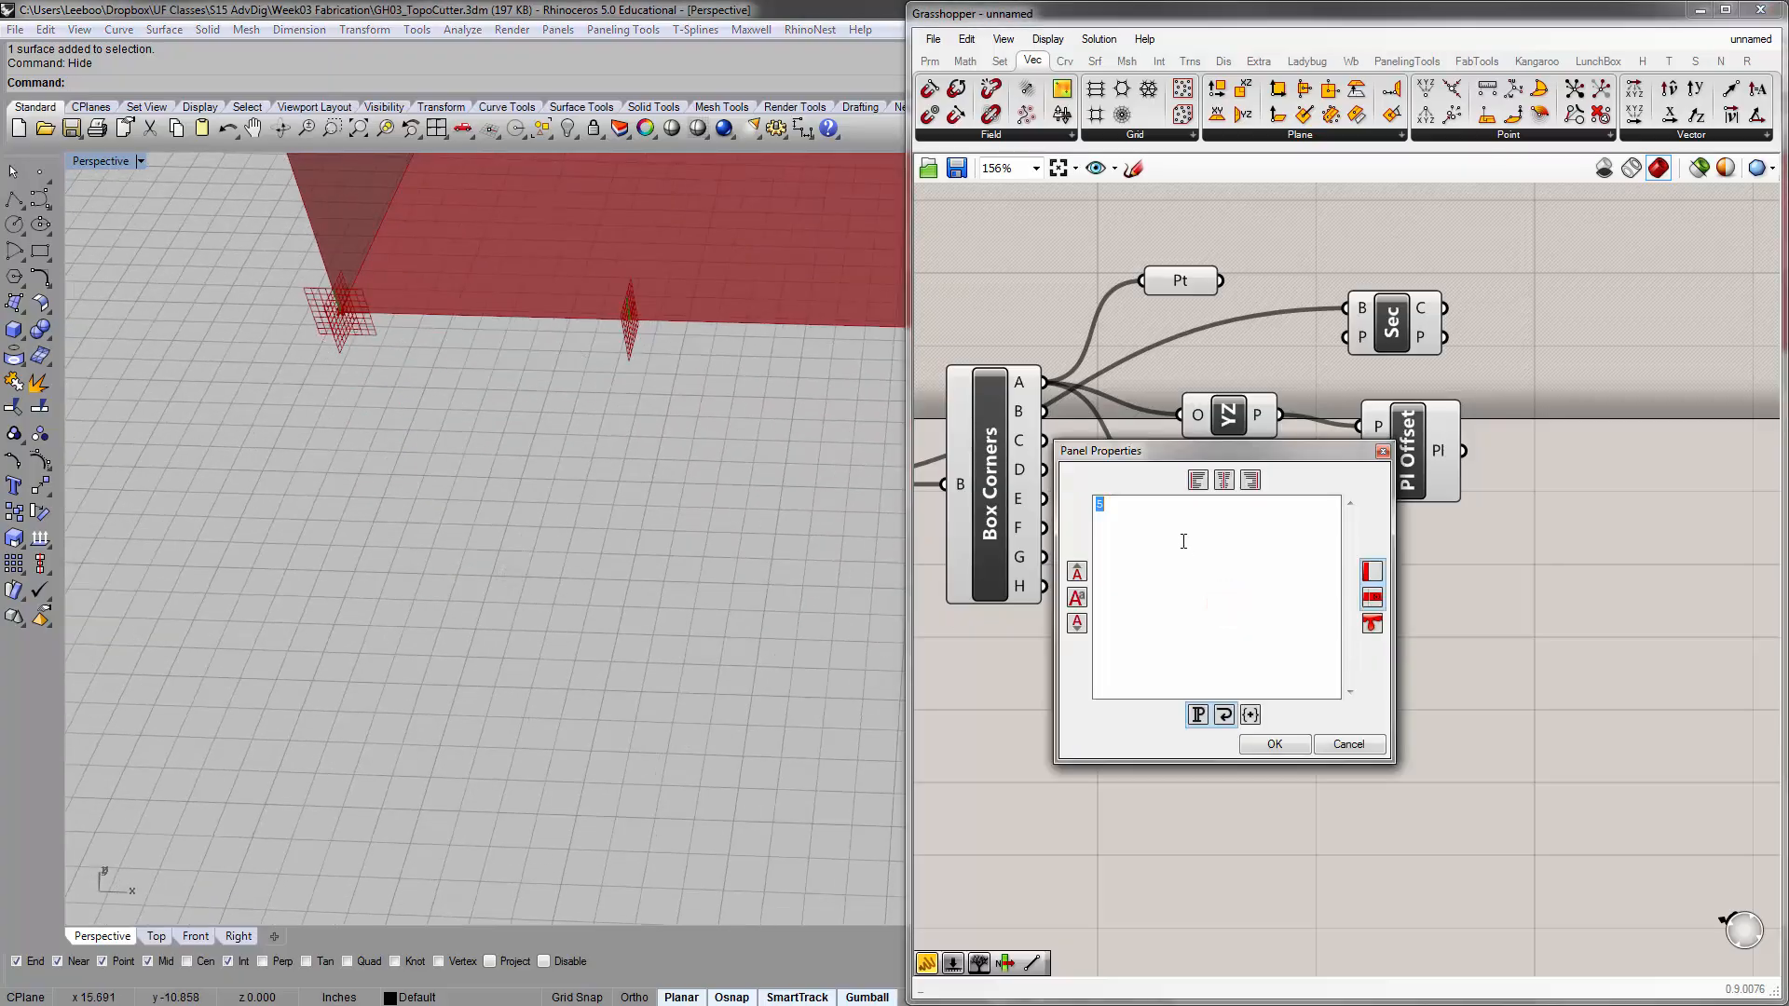
pyautogui.write('10')
pyautogui.click(1258, 737)
pyautogui.keyDown('shift'); pyautogui.moveTo(518, 479); pyautogui.dragTo(350, 507, button='right'); pyautogui.keyUp('shift')
pyautogui.scroll(-3, 349, 508)
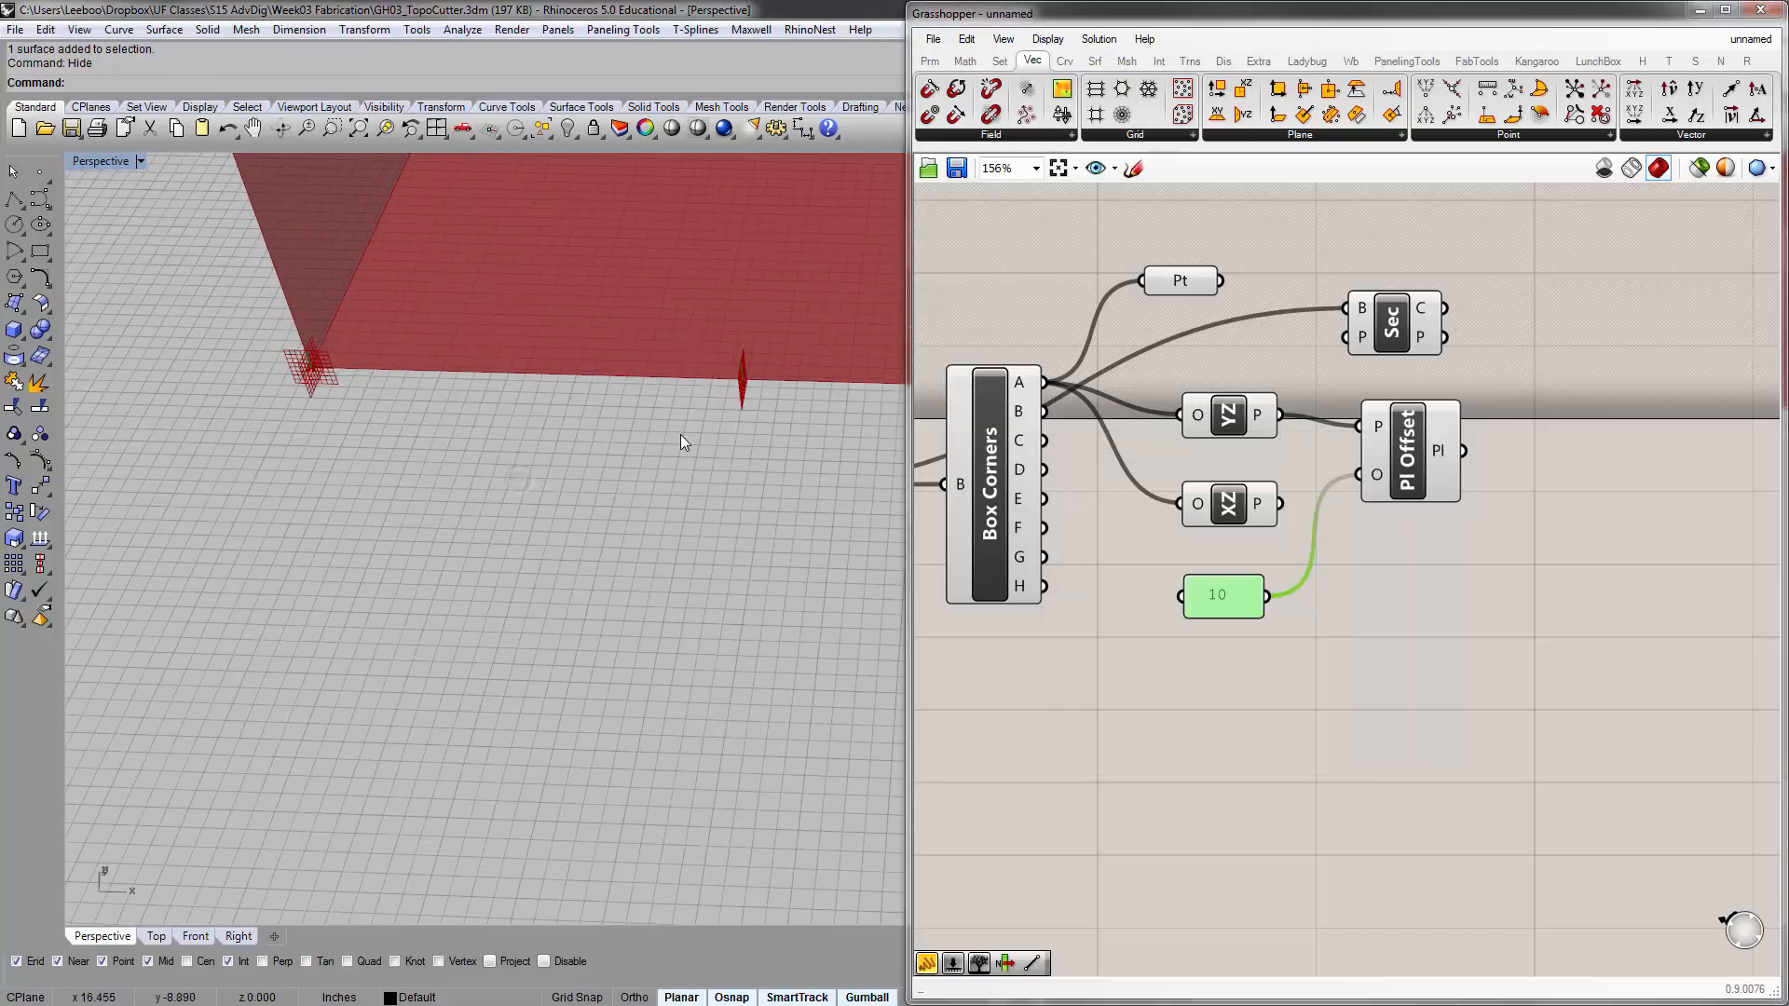
pyautogui.moveTo(753, 409); pyautogui.dragTo(687, 572, button='right')
pyautogui.scroll(-5, 634, 522)
pyautogui.scroll(5, 687, 572)
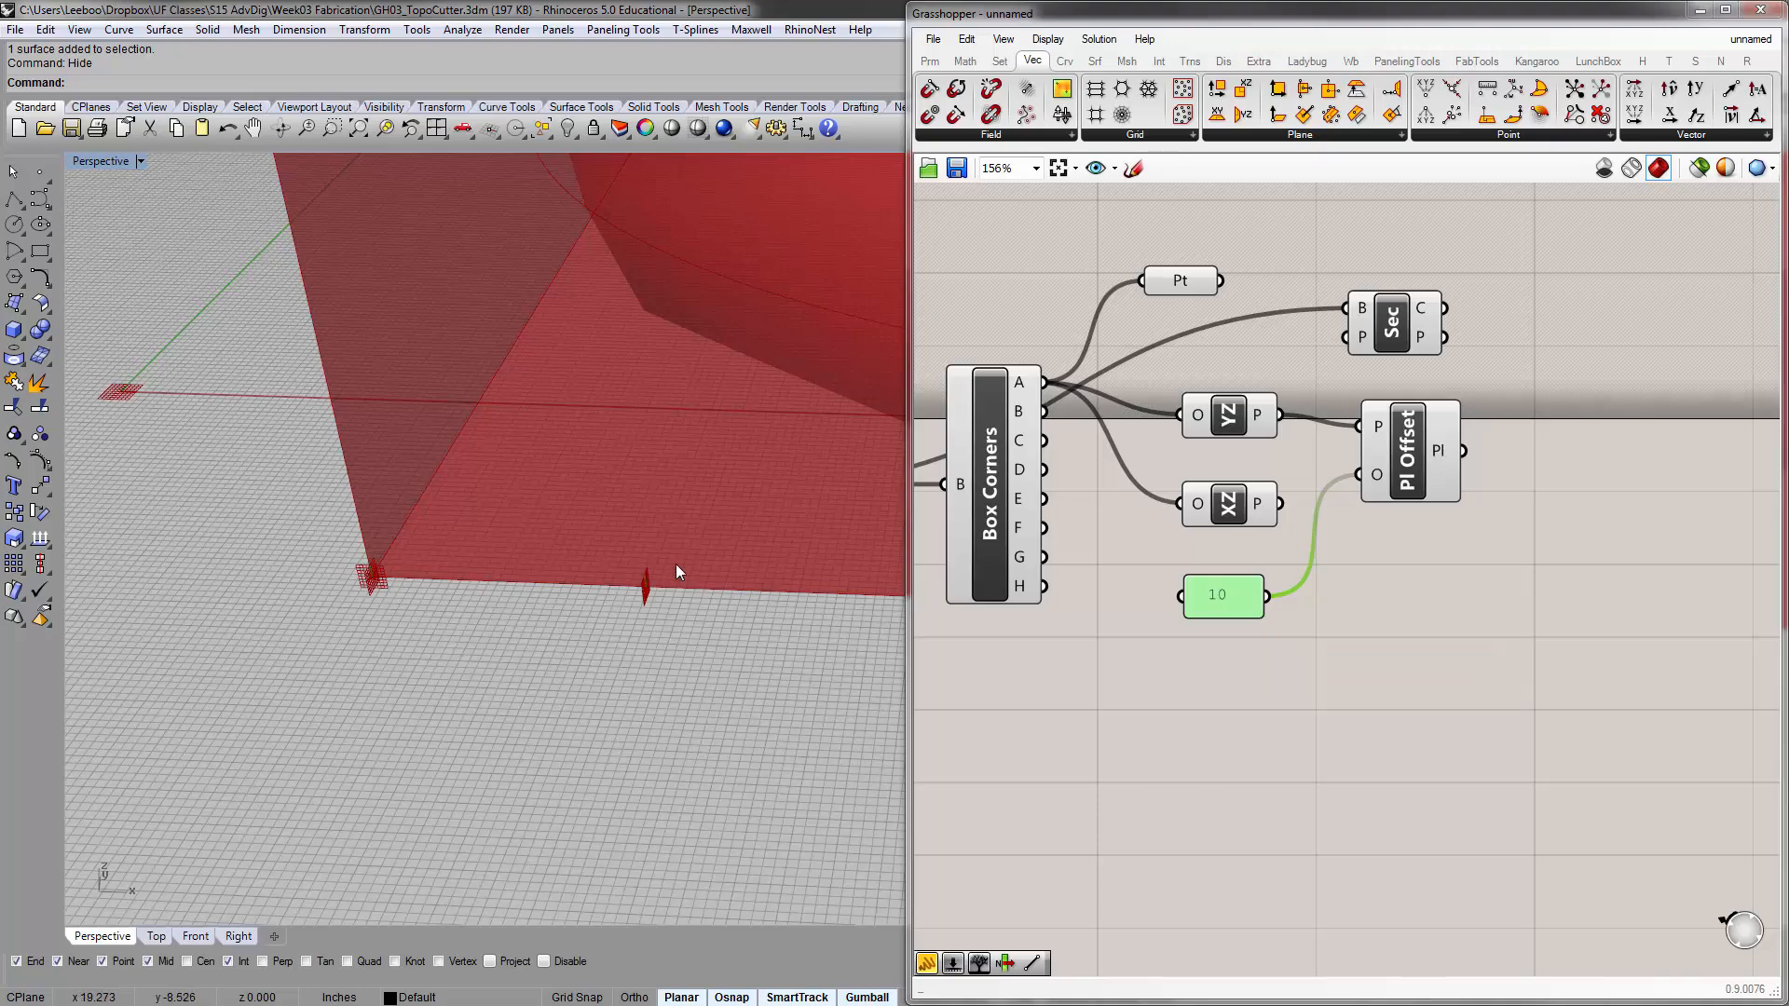
pyautogui.doubleClick(1231, 593)
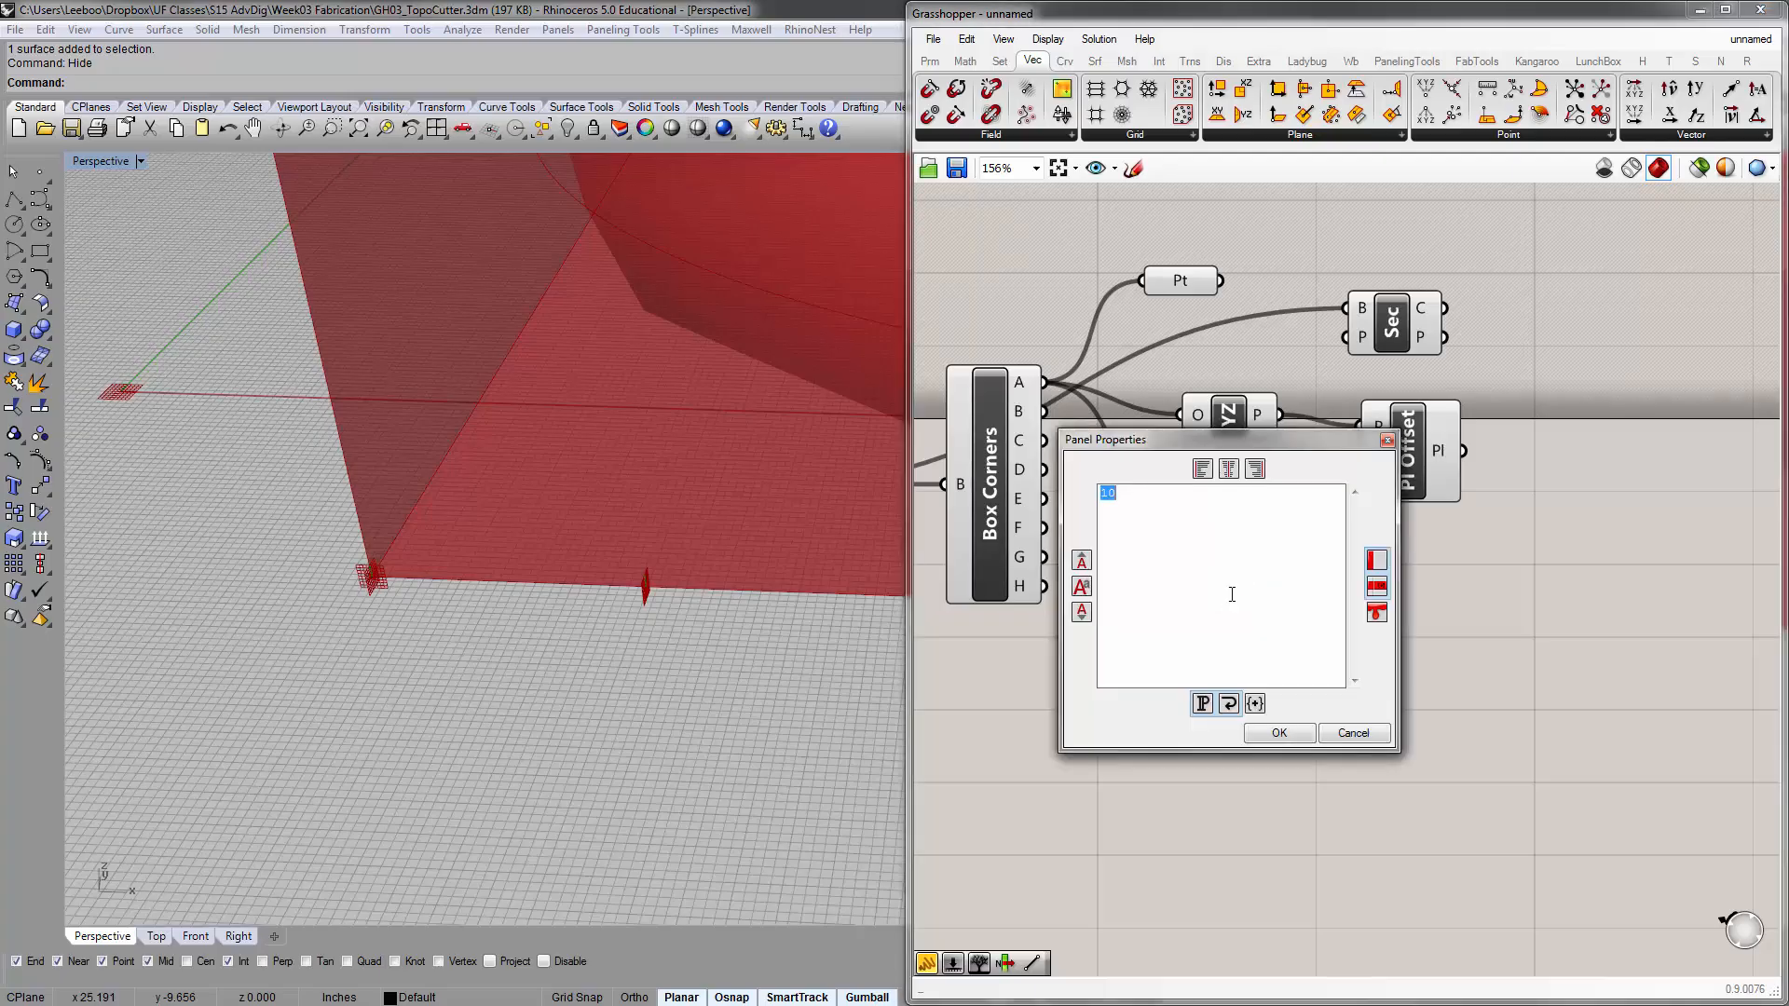
pyautogui.click(1352, 734)
pyautogui.click(1316, 621)
pyautogui.click(1223, 591)
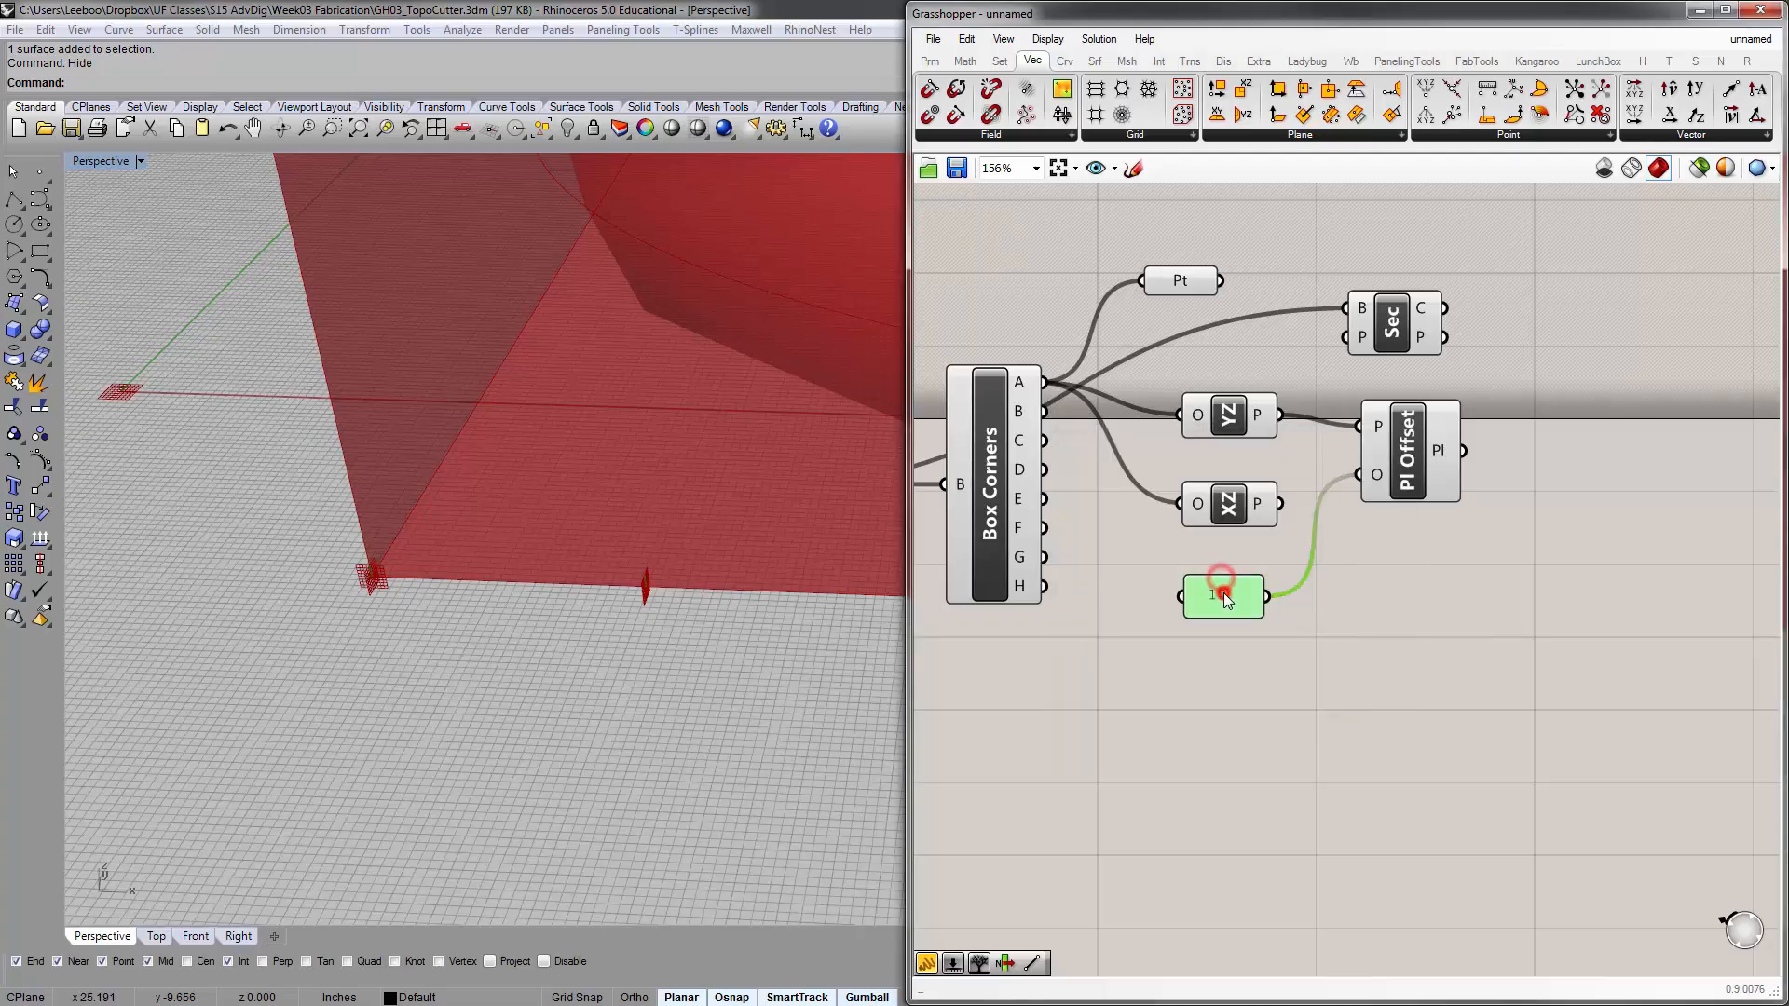
pyautogui.rightClick(1225, 595)
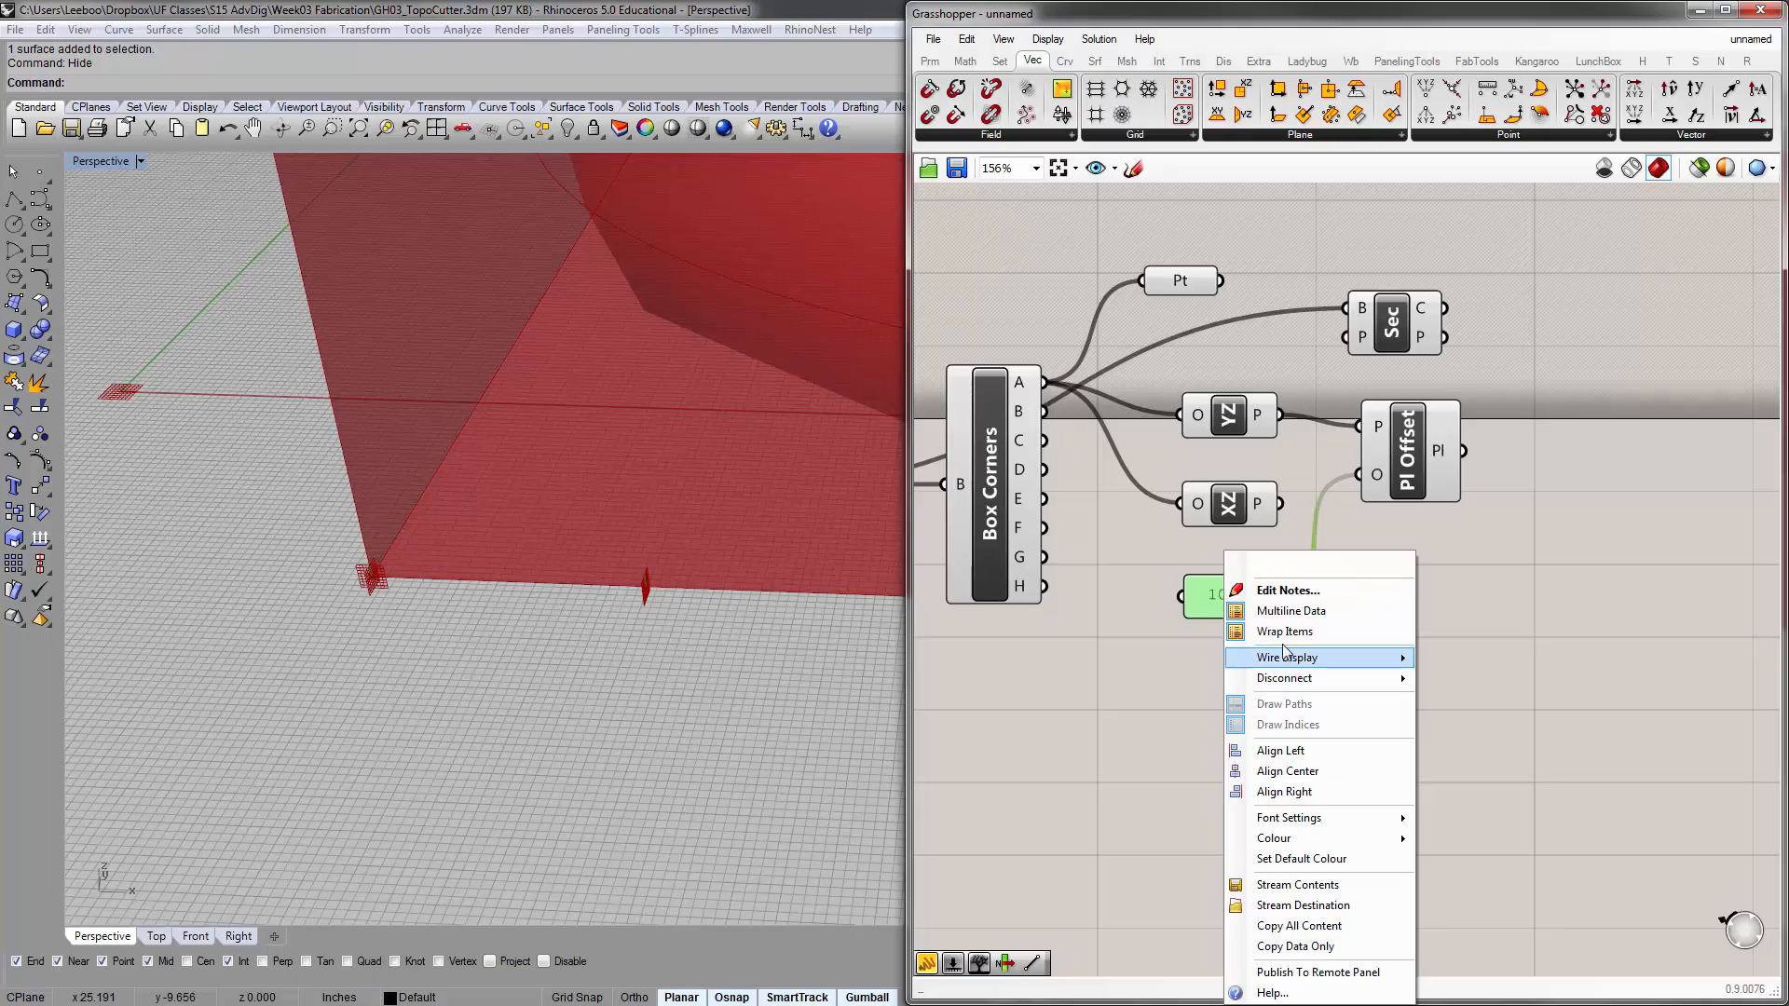
pyautogui.click(1150, 651)
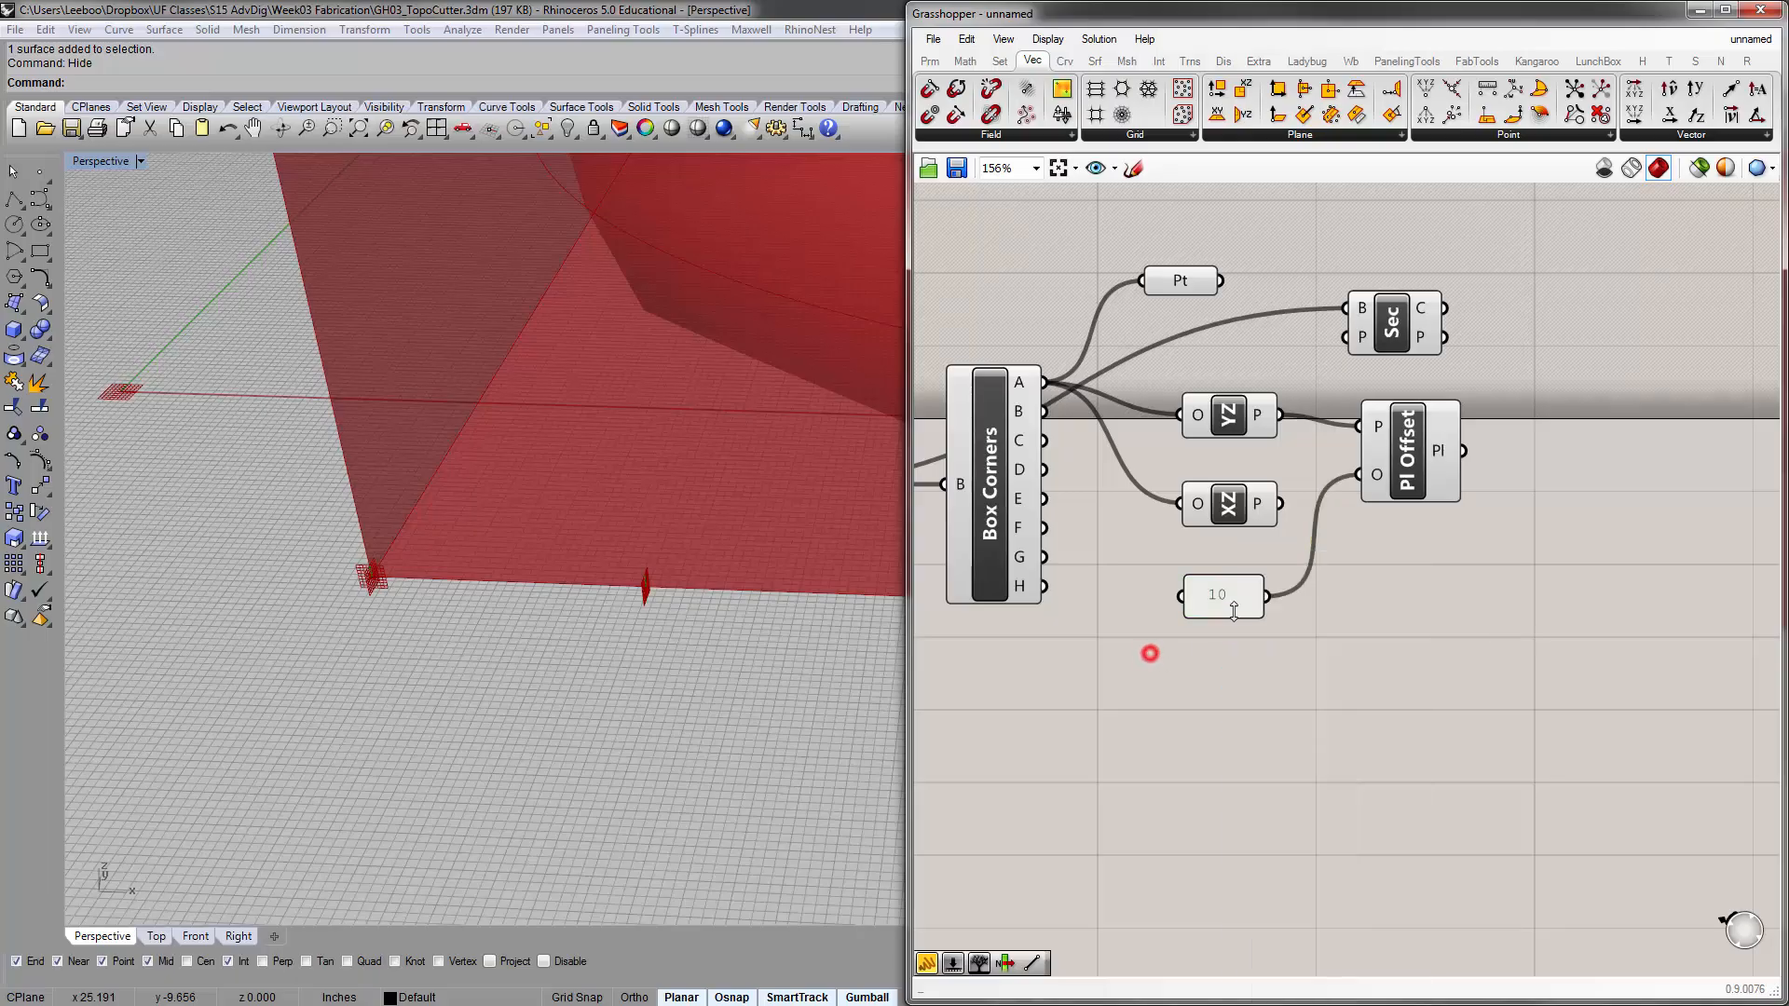
# Turn off Multiline Data for the offset value panel and enlarge the panel to make room for a list
pyautogui.click(1234, 597)
pyautogui.rightClick(1232, 596)
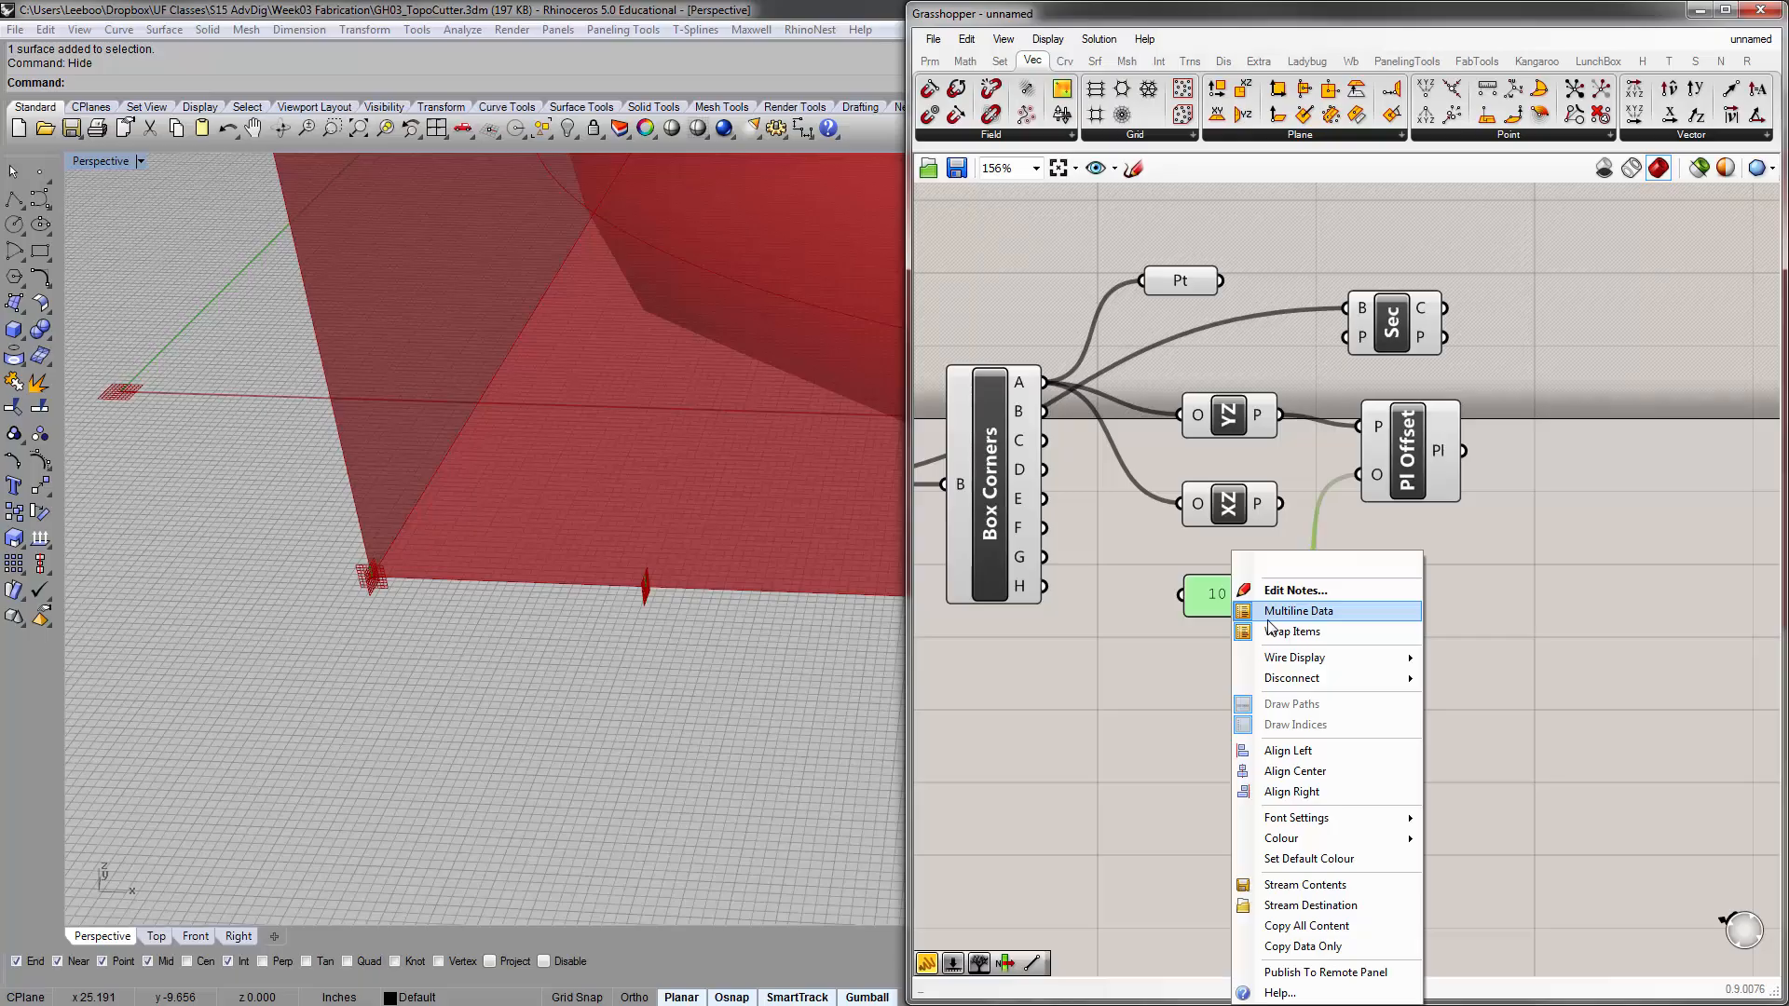
pyautogui.click(1267, 617)
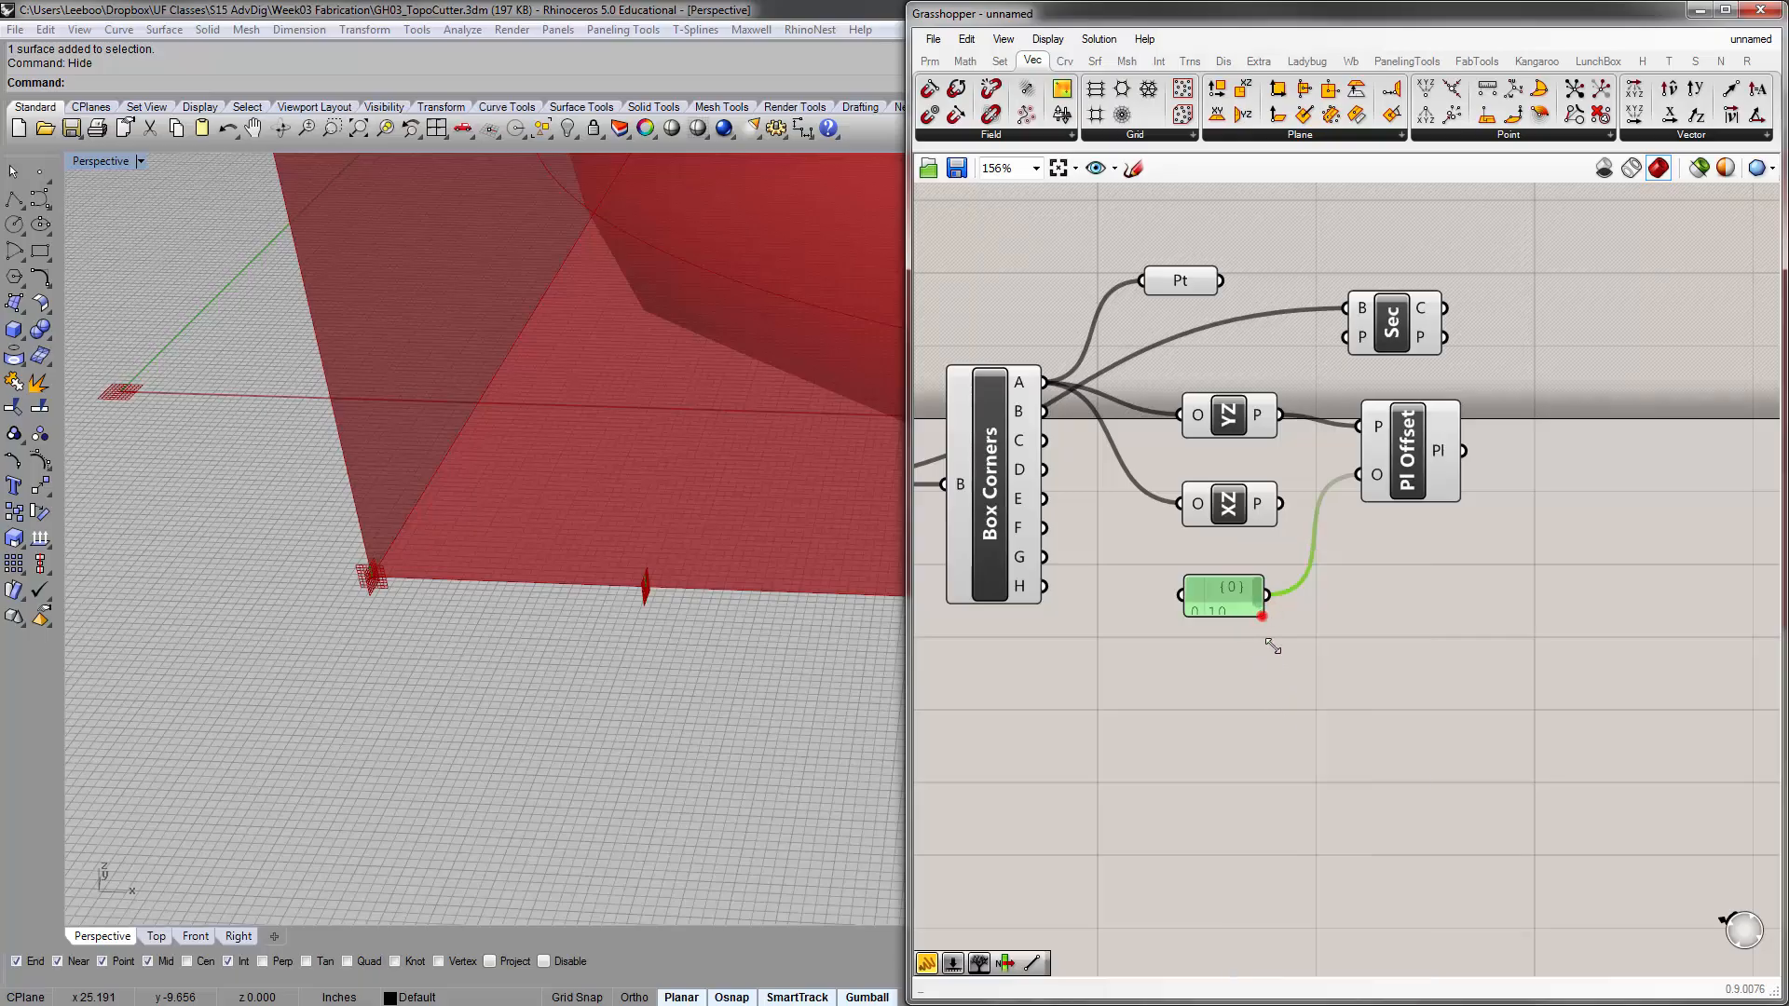
pyautogui.moveTo(1263, 615); pyautogui.dragTo(1344, 794)
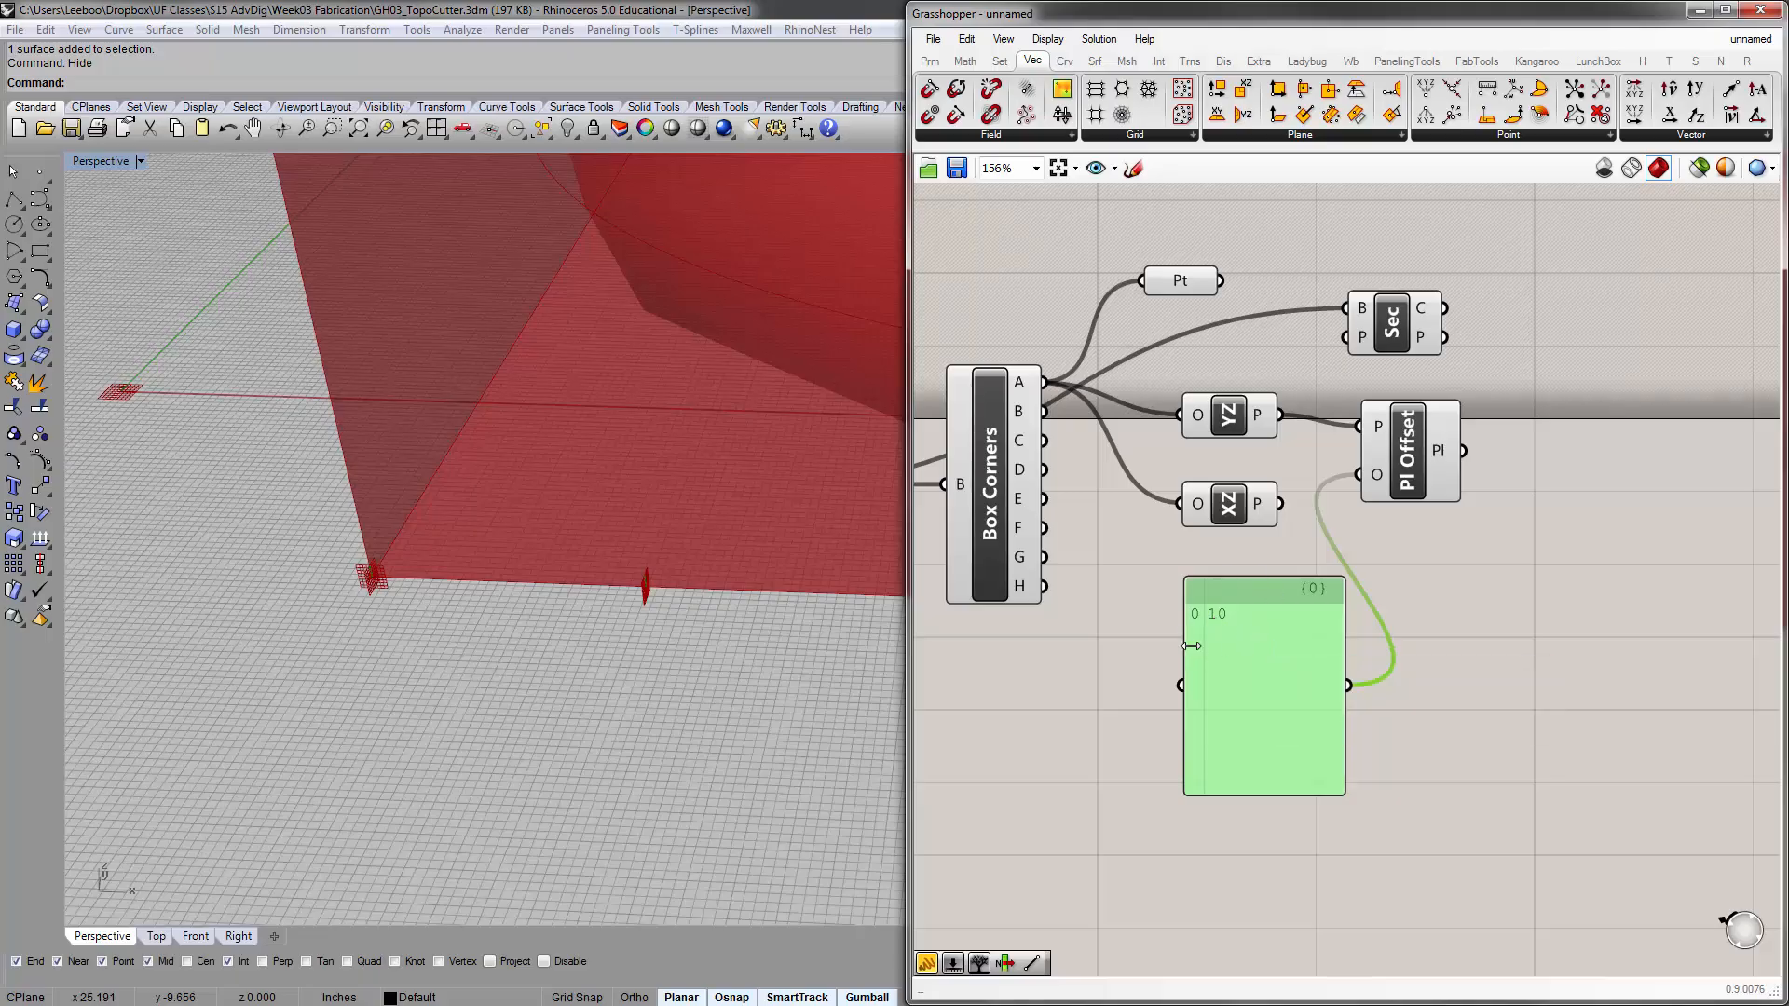
# Fill the offset panel with the values 5, 10, 15, 20 and 25, each on its own line
pyautogui.doubleClick(1267, 638)
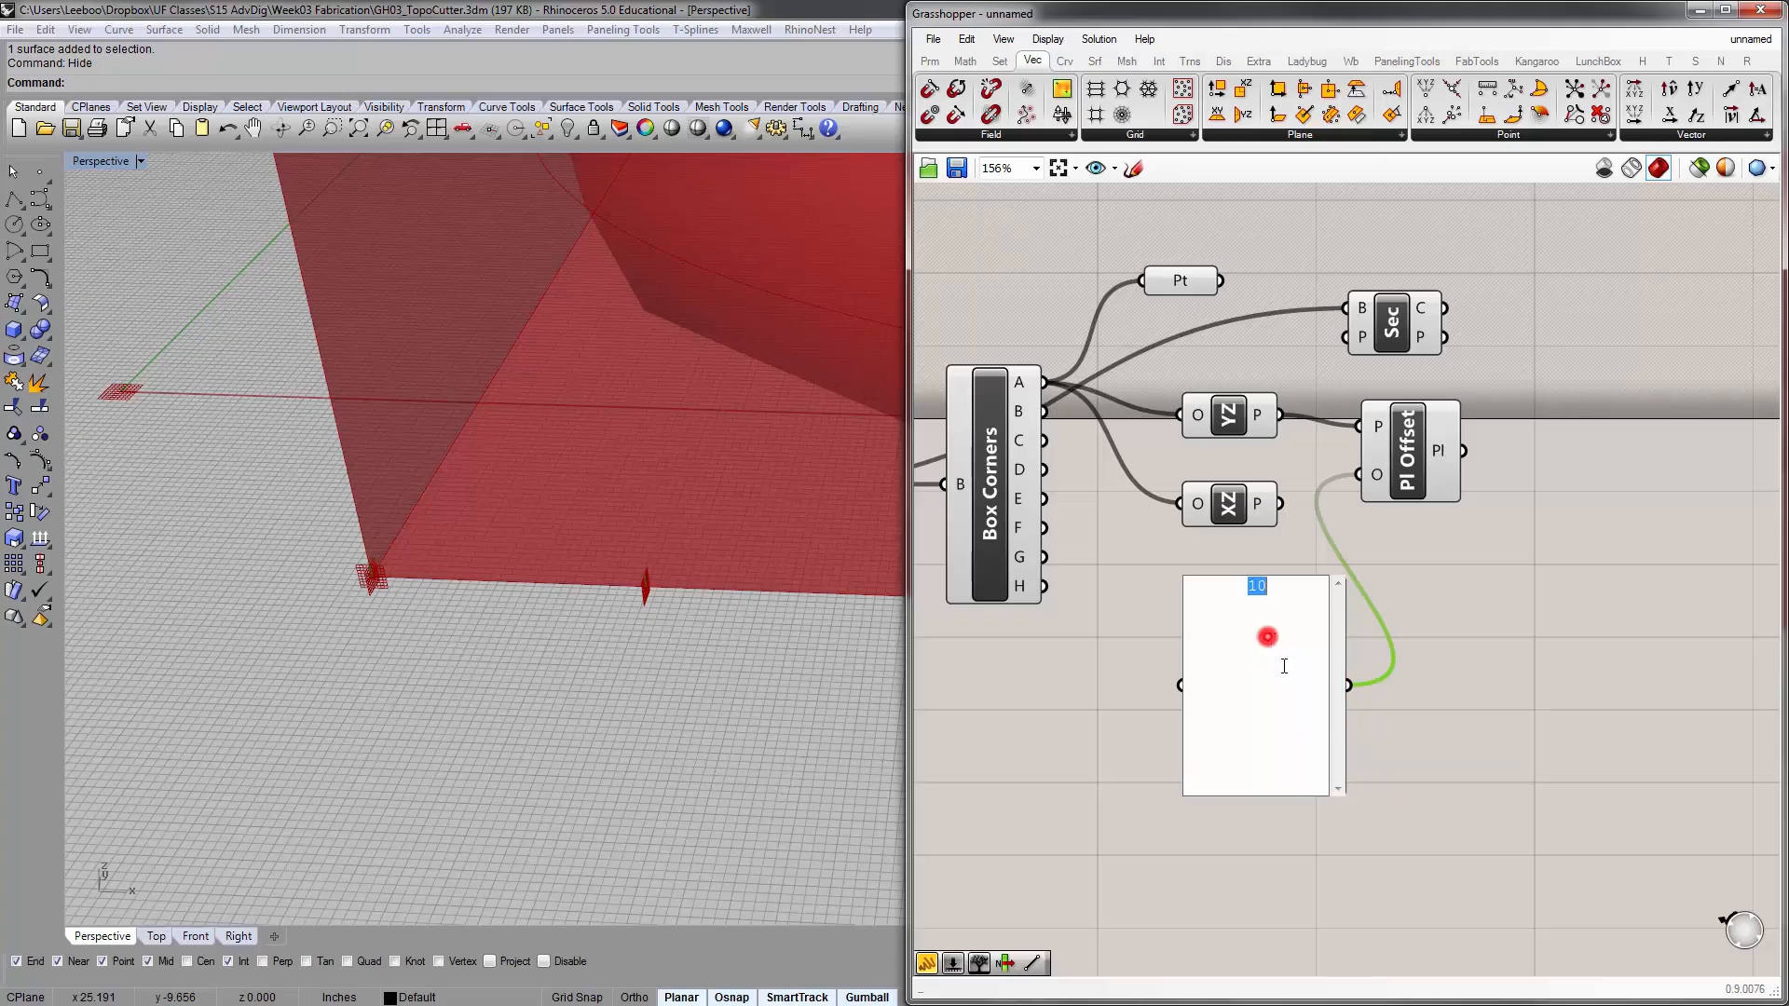
pyautogui.press('Right')
pyautogui.write('5')
pyautogui.press('Return')
pyautogui.write('15 ')
pyautogui.write('20')
pyautogui.press('Return')
pyautogui.write('25')
pyautogui.click(1504, 619)
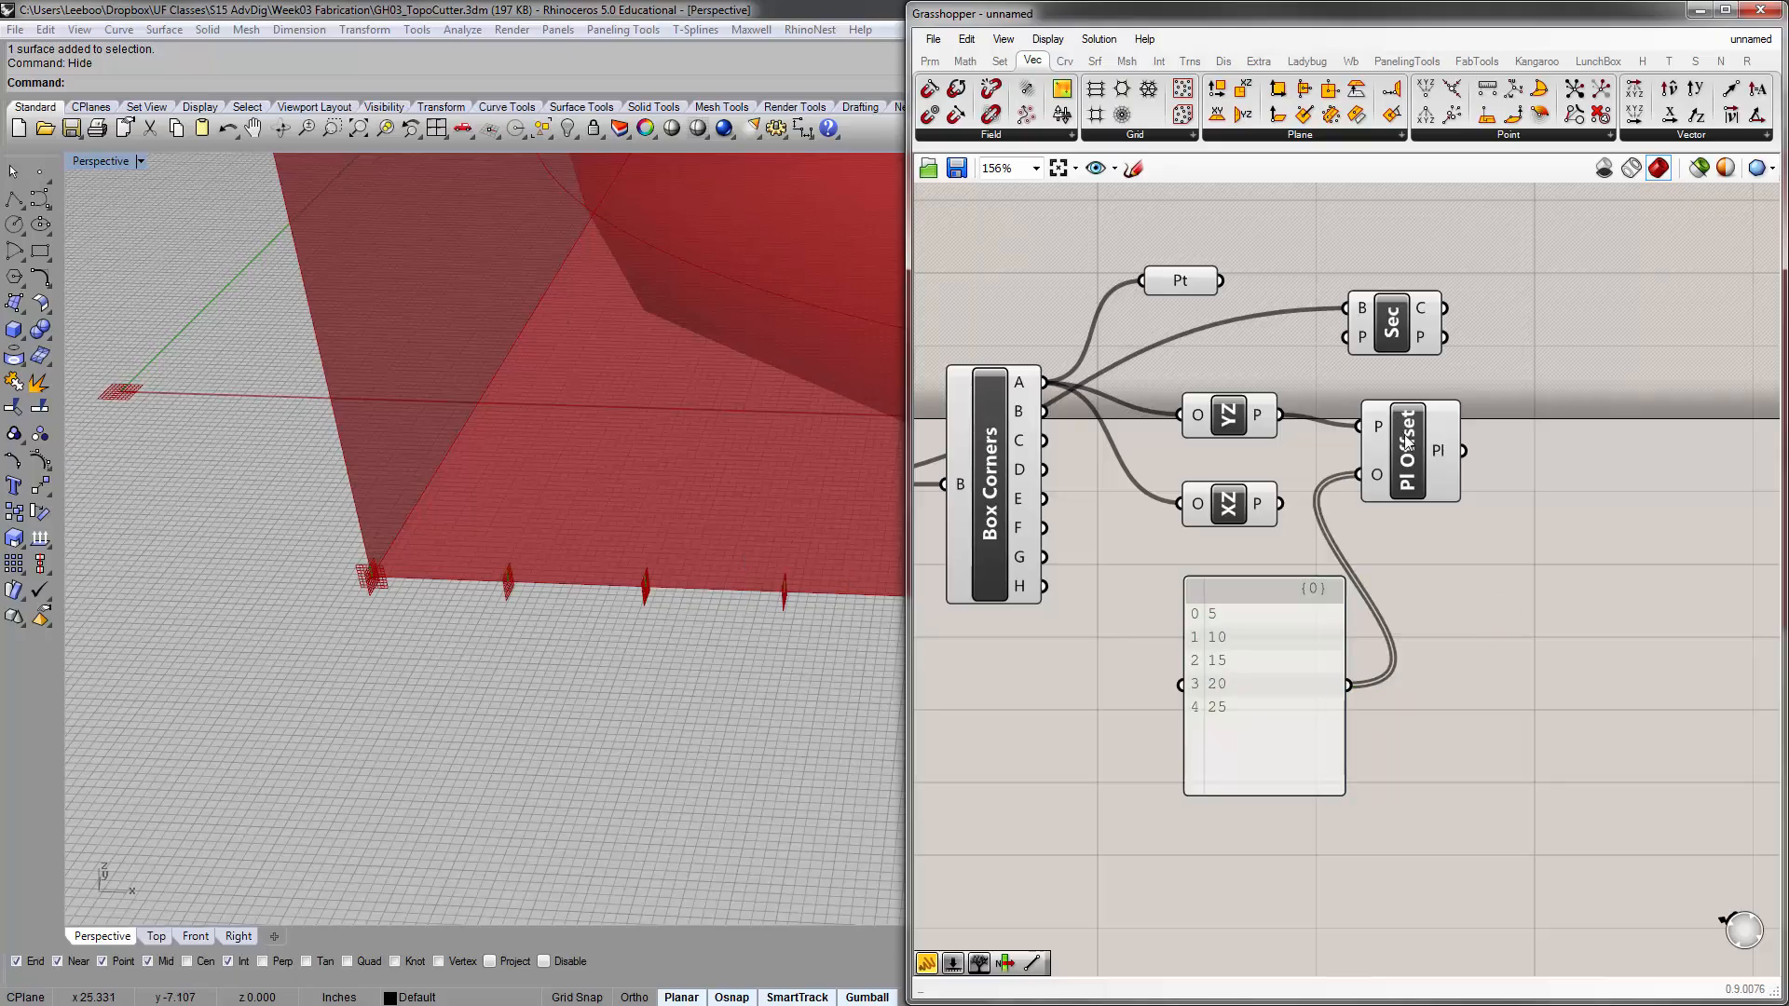
# Nudge the Plane Offset component slightly away from YZ Plane so its plane input lines up with the YZ Plane output
pyautogui.moveTo(1409, 445); pyautogui.dragTo(1427, 434)
pyautogui.moveTo(607, 555); pyautogui.dragTo(460, 551, button='right')
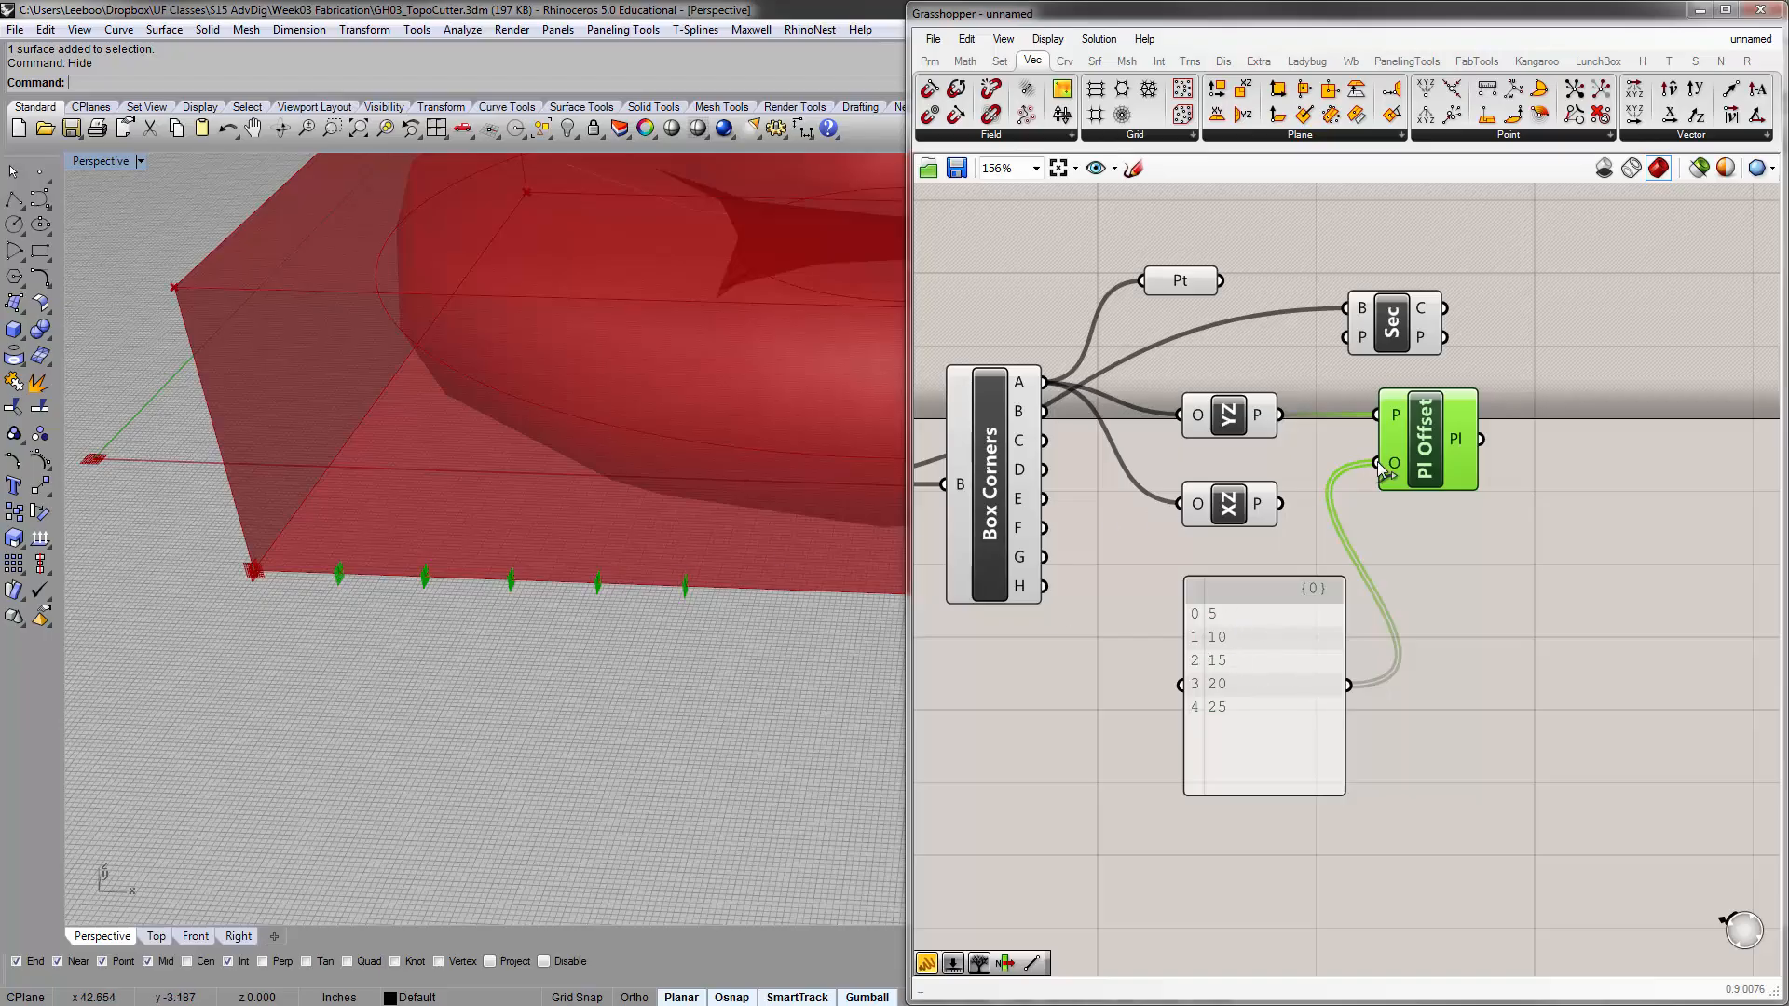
pyautogui.click(1403, 534)
pyautogui.moveTo(1466, 520); pyautogui.dragTo(1399, 529, button='right')
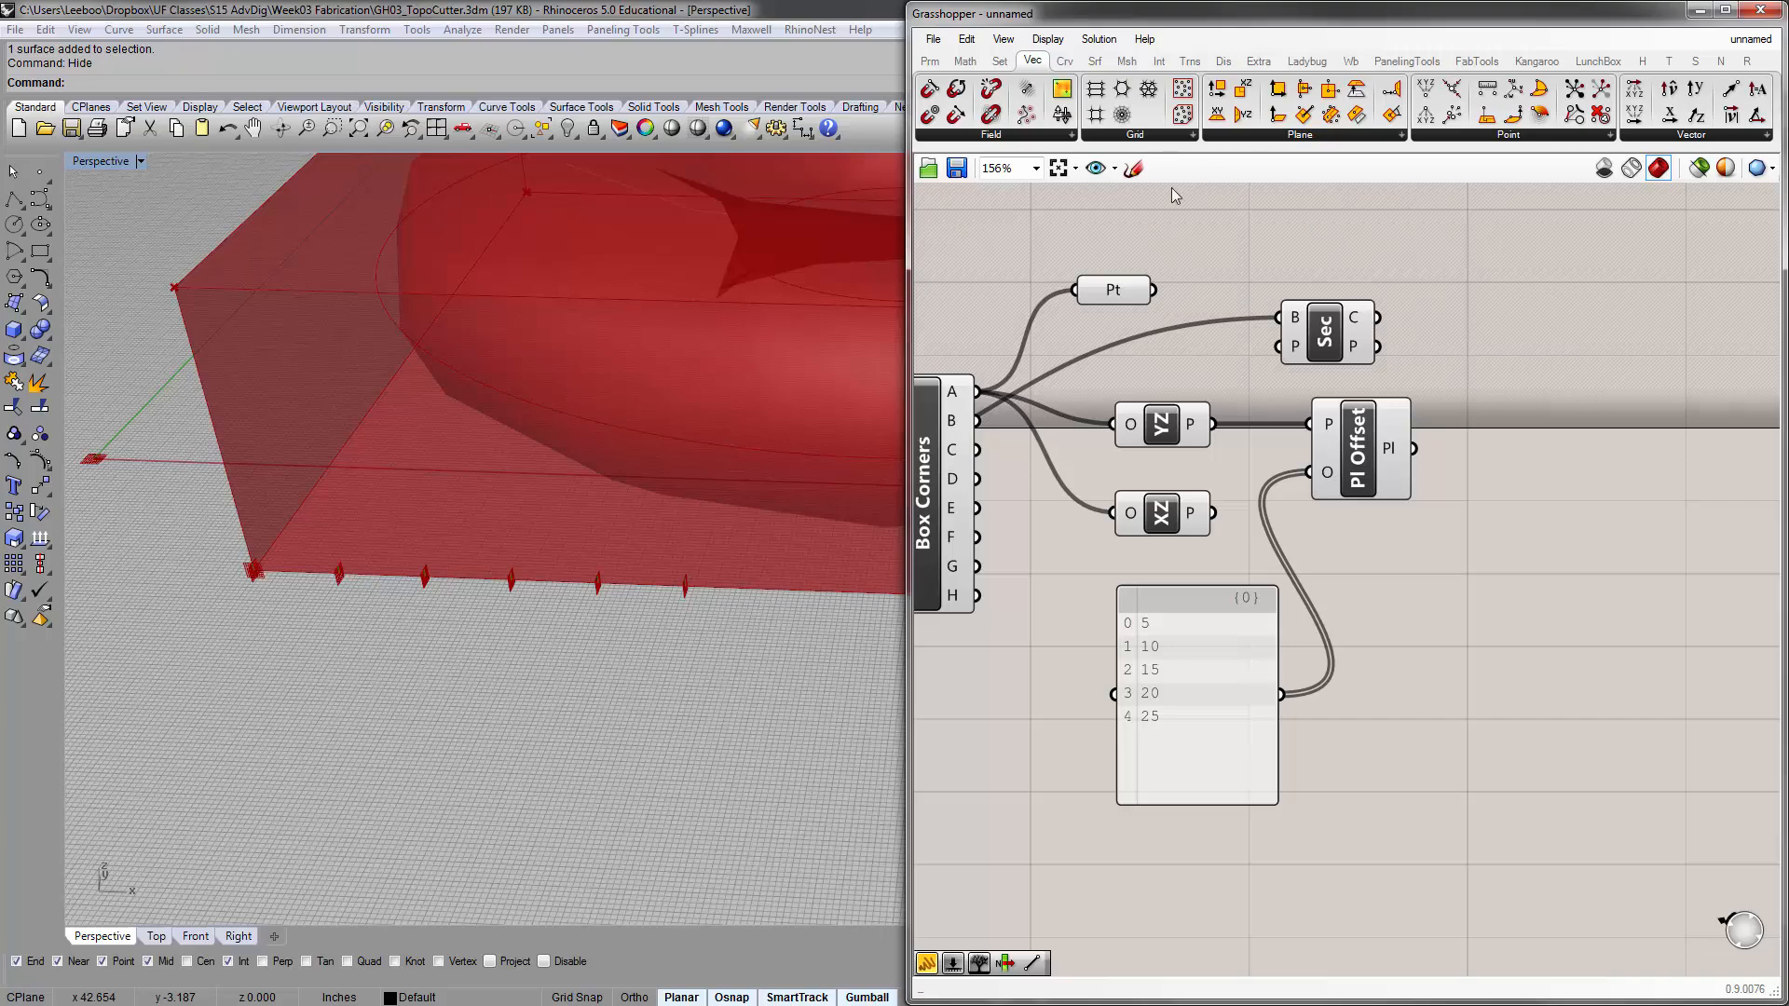
# Add a panel beside the Brep | Plane component, connect the Box Corners A output to it, and widen it to fit the coordinates
pyautogui.doubleClick(1433, 291)
pyautogui.write('/')
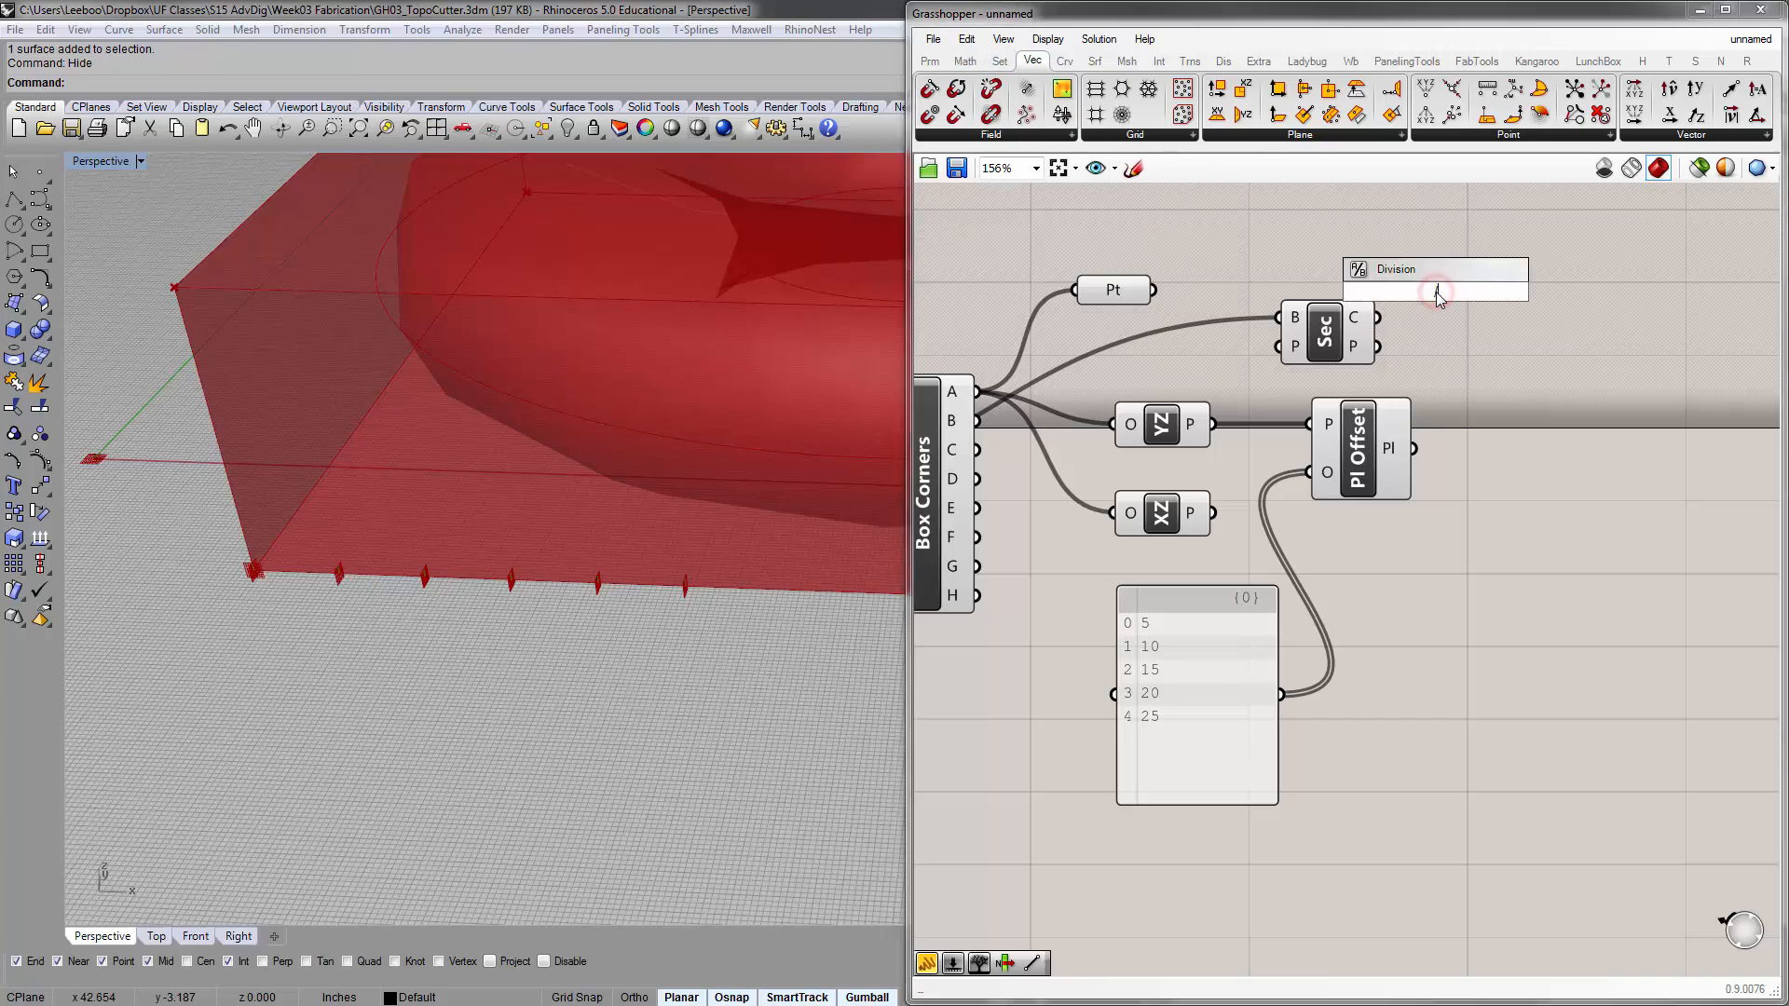
pyautogui.write('/')
pyautogui.press('Return')
pyautogui.moveTo(1395, 276); pyautogui.dragTo(1534, 268)
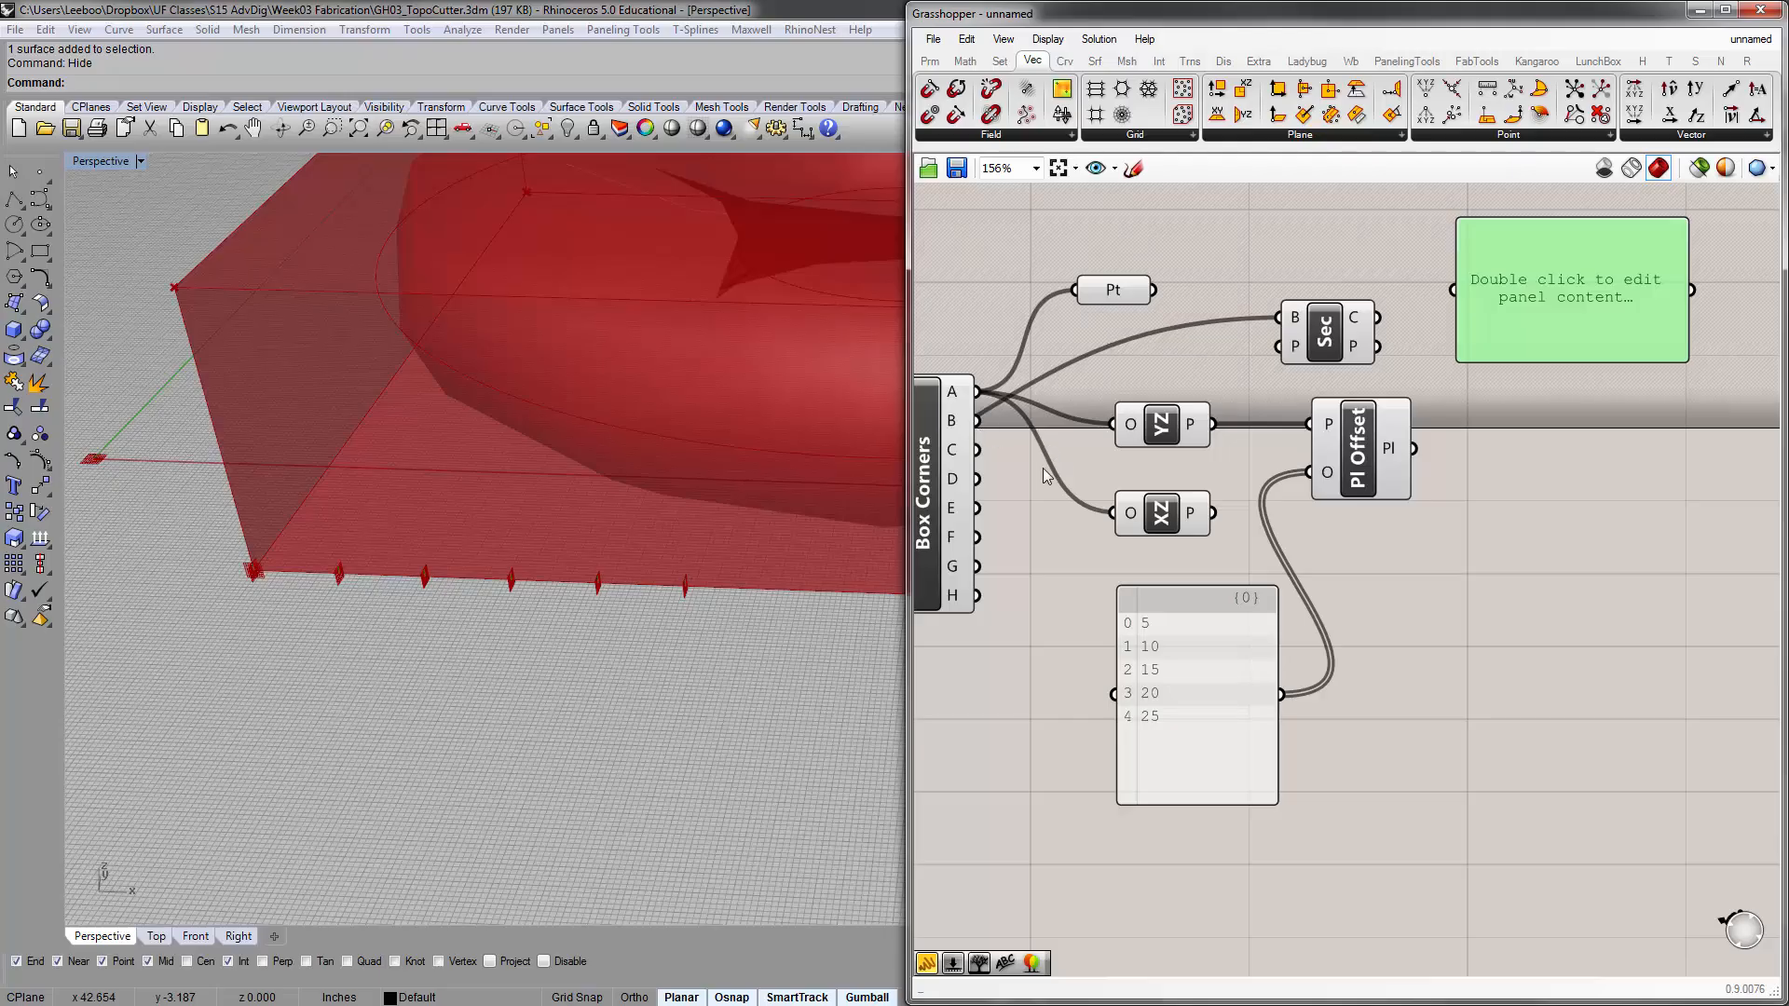
pyautogui.moveTo(977, 391); pyautogui.dragTo(1453, 290)
pyautogui.moveTo(1573, 287); pyautogui.dragTo(1468, 308, button='right')
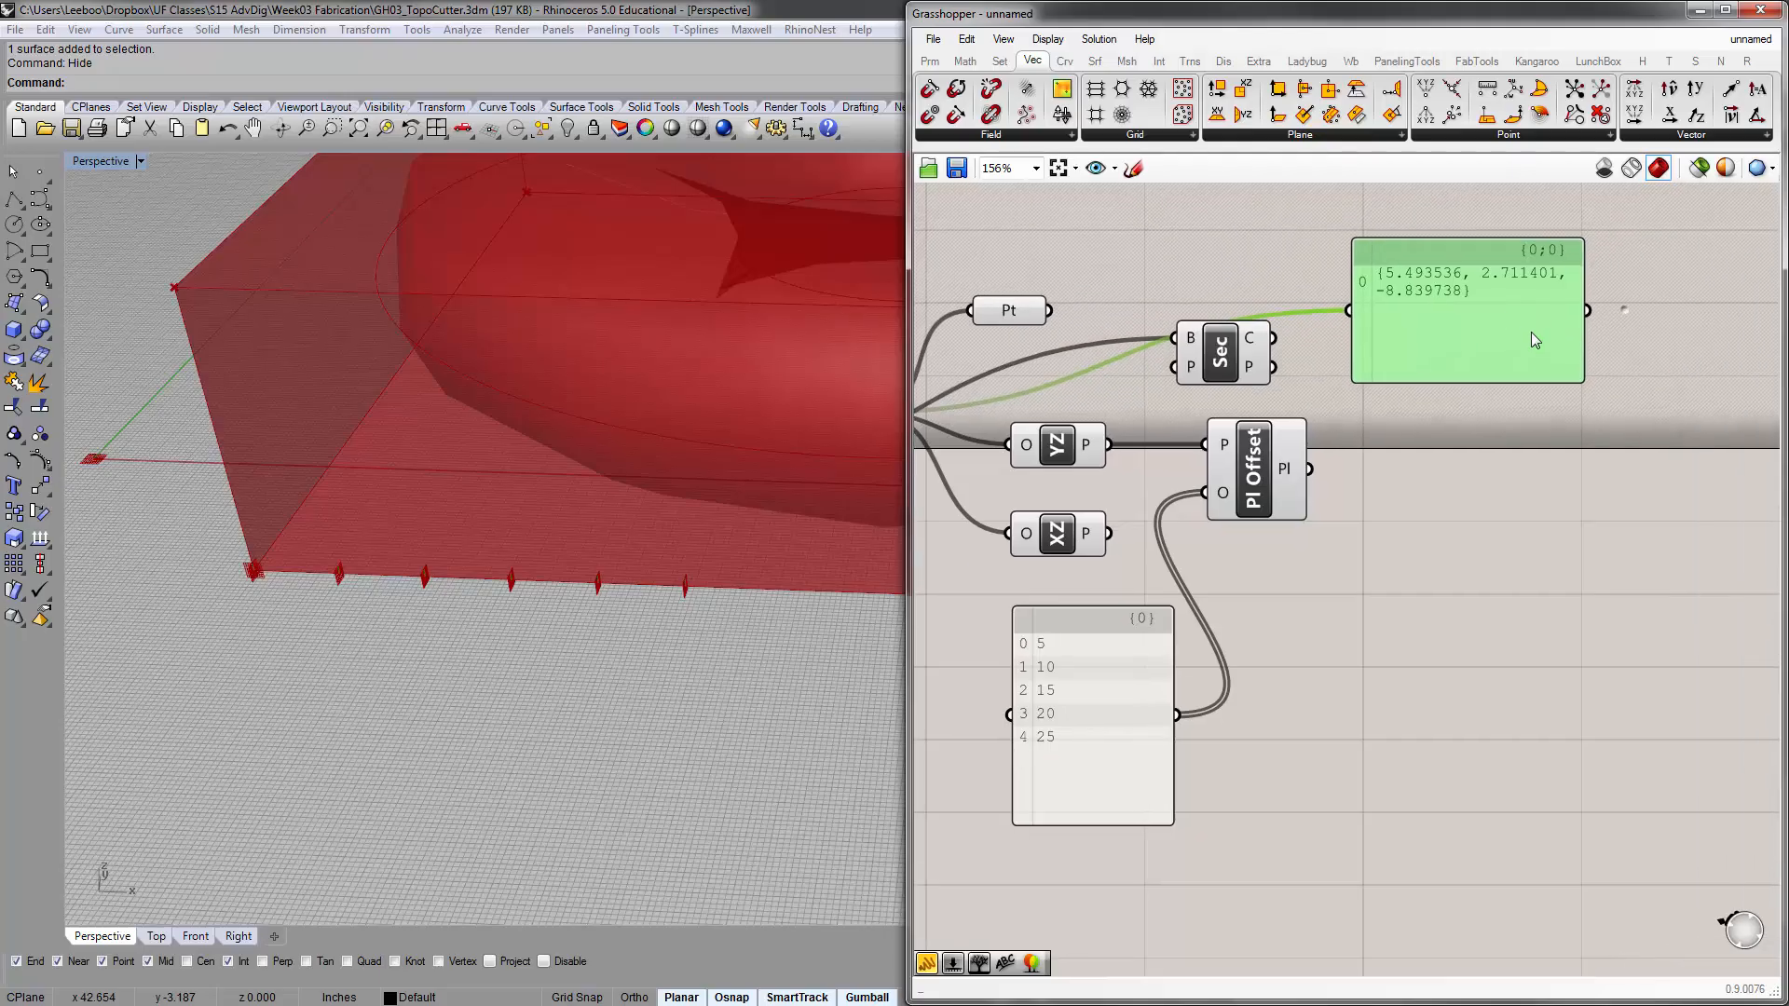
pyautogui.moveTo(1582, 383); pyautogui.dragTo(1708, 378)
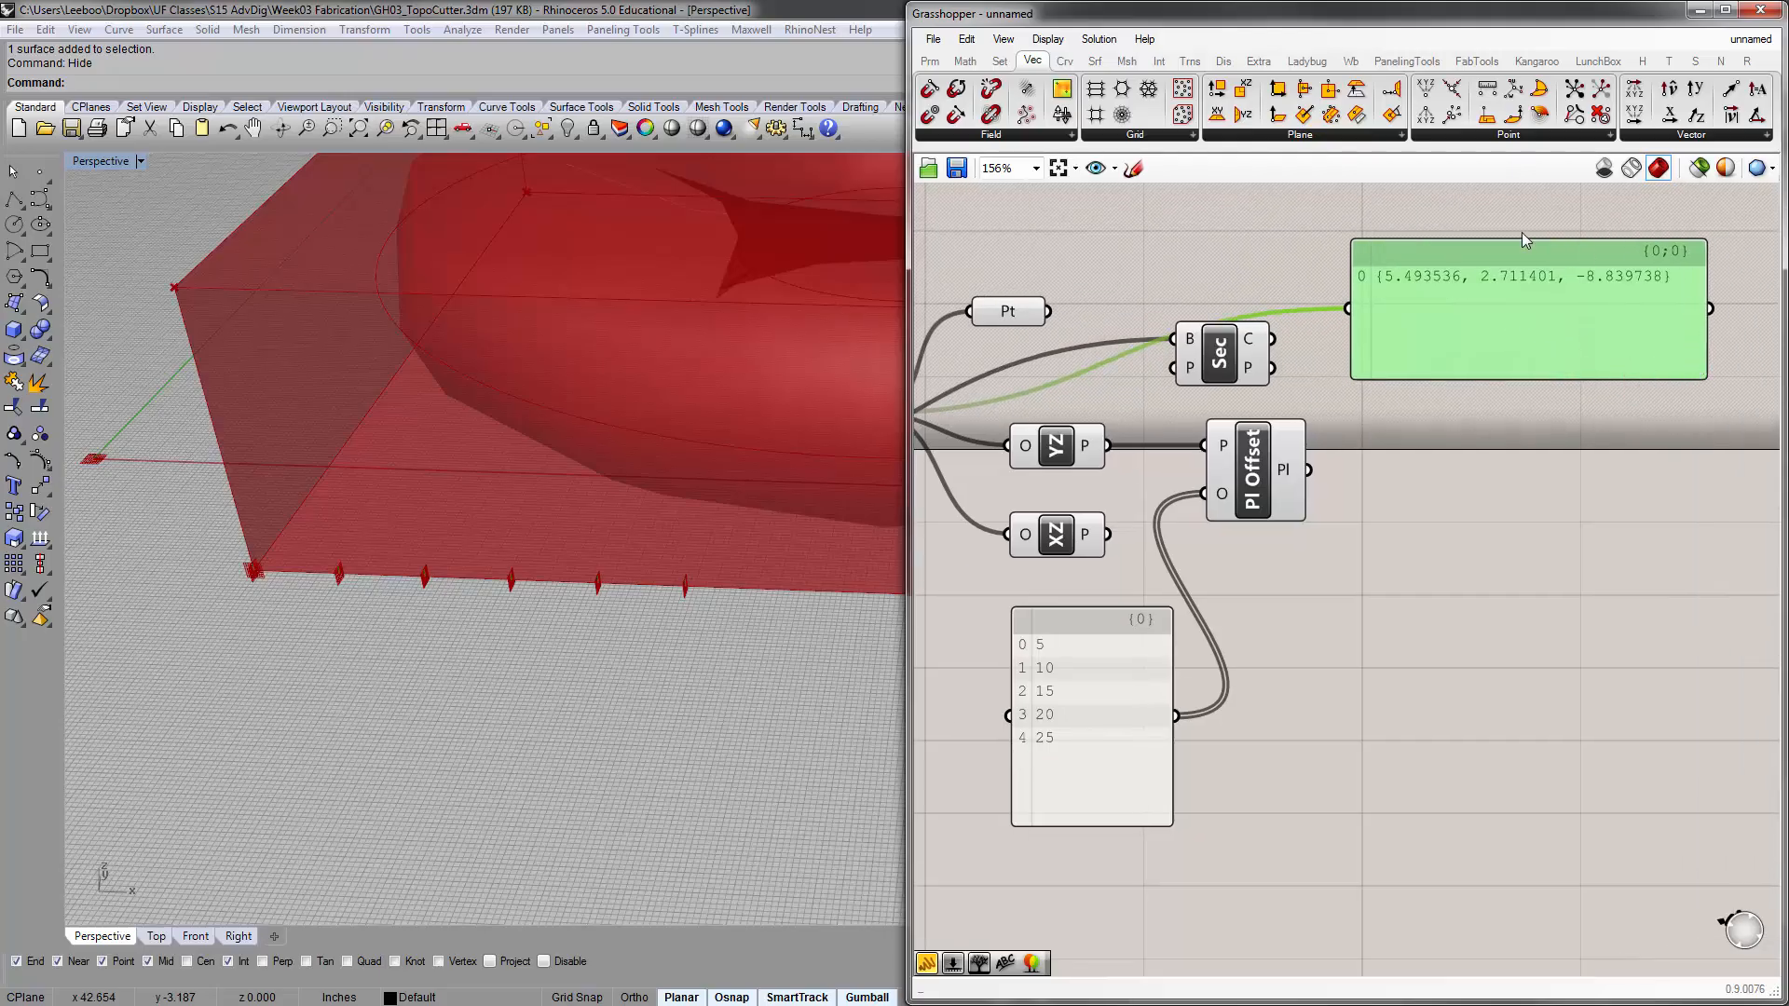
# Move the new panel below Plane Offset, feed it from the offset list panel instead, and make it taller
pyautogui.moveTo(1429, 335); pyautogui.dragTo(1541, 291, button='right')
pyautogui.moveTo(1540, 269); pyautogui.dragTo(1527, 378)
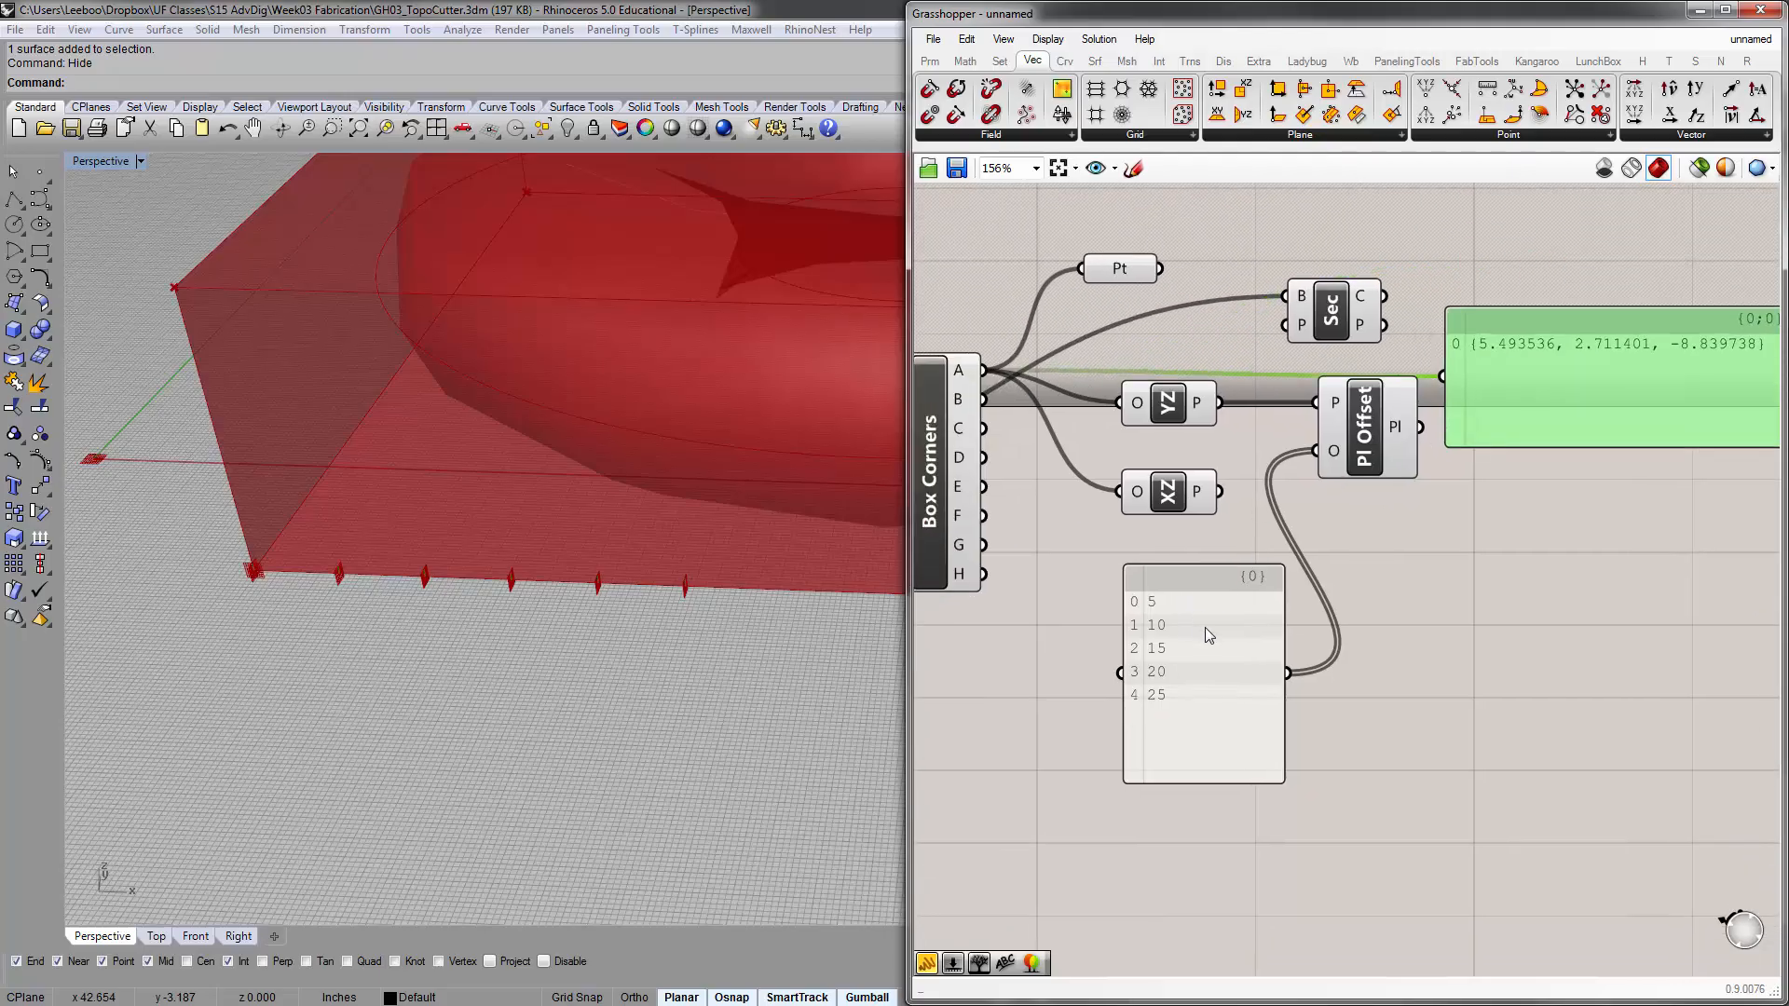
pyautogui.moveTo(1409, 623); pyautogui.dragTo(1284, 606, button='right')
pyautogui.moveTo(1400, 417); pyautogui.dragTo(1429, 581)
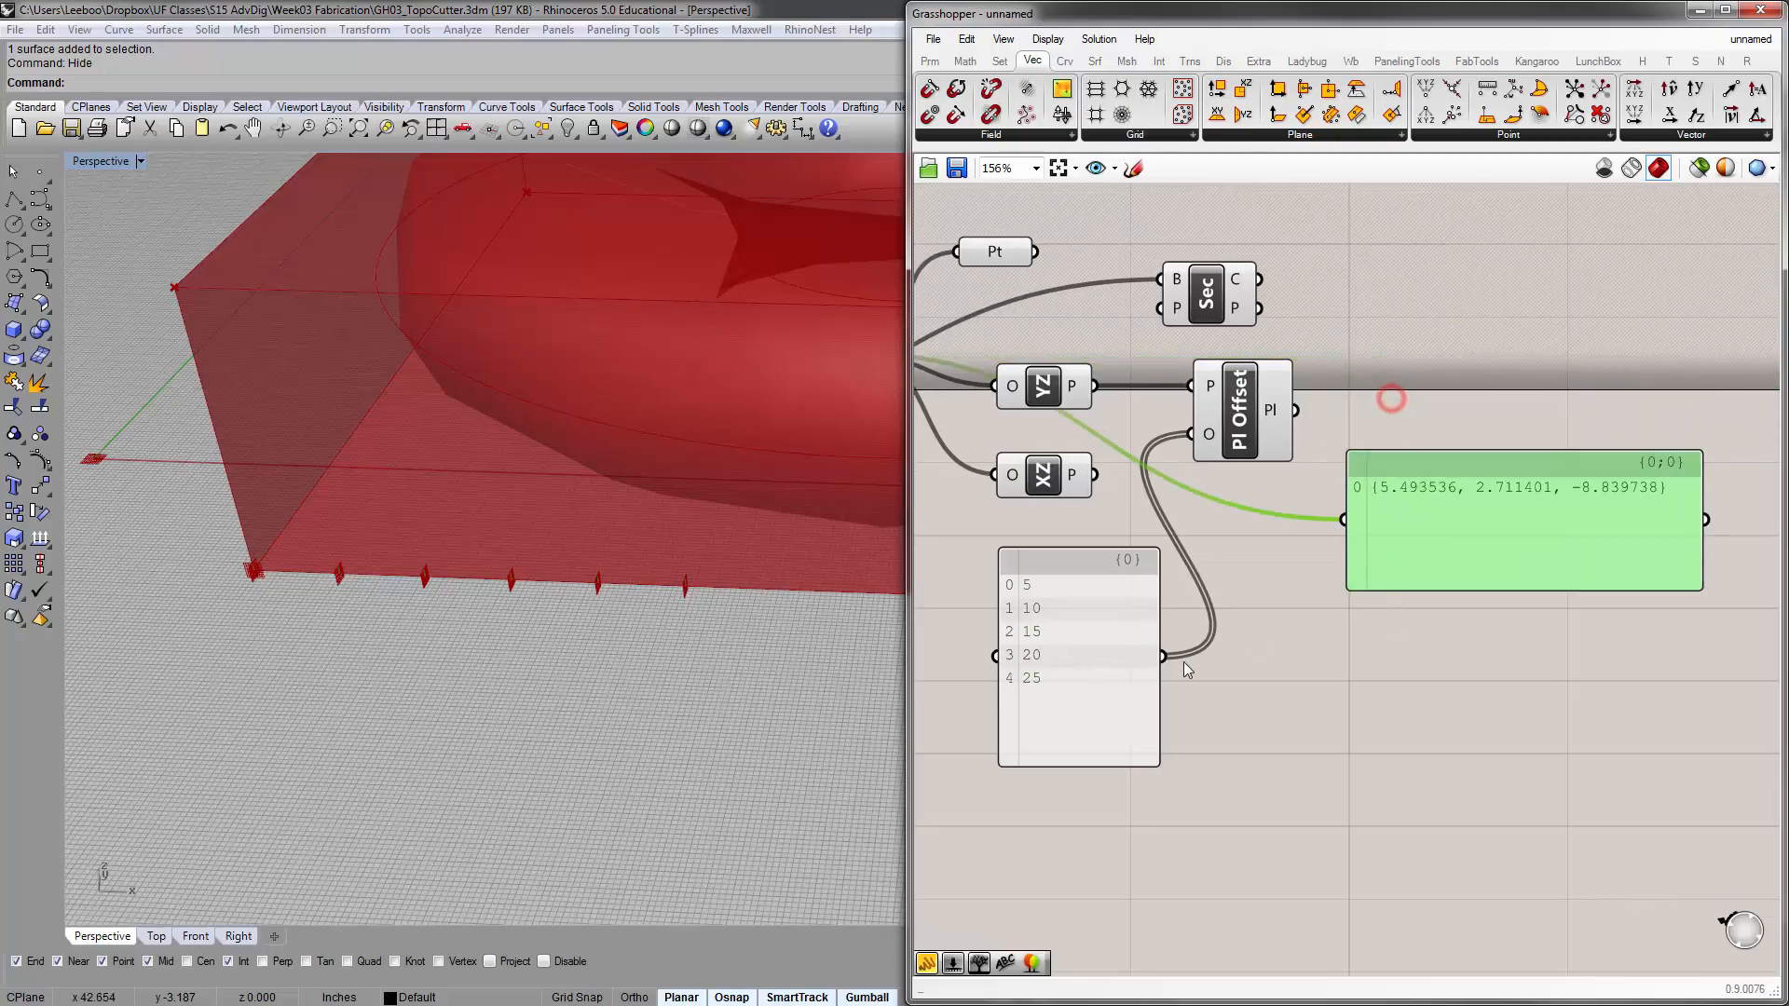
pyautogui.moveTo(1165, 663); pyautogui.dragTo(1344, 522)
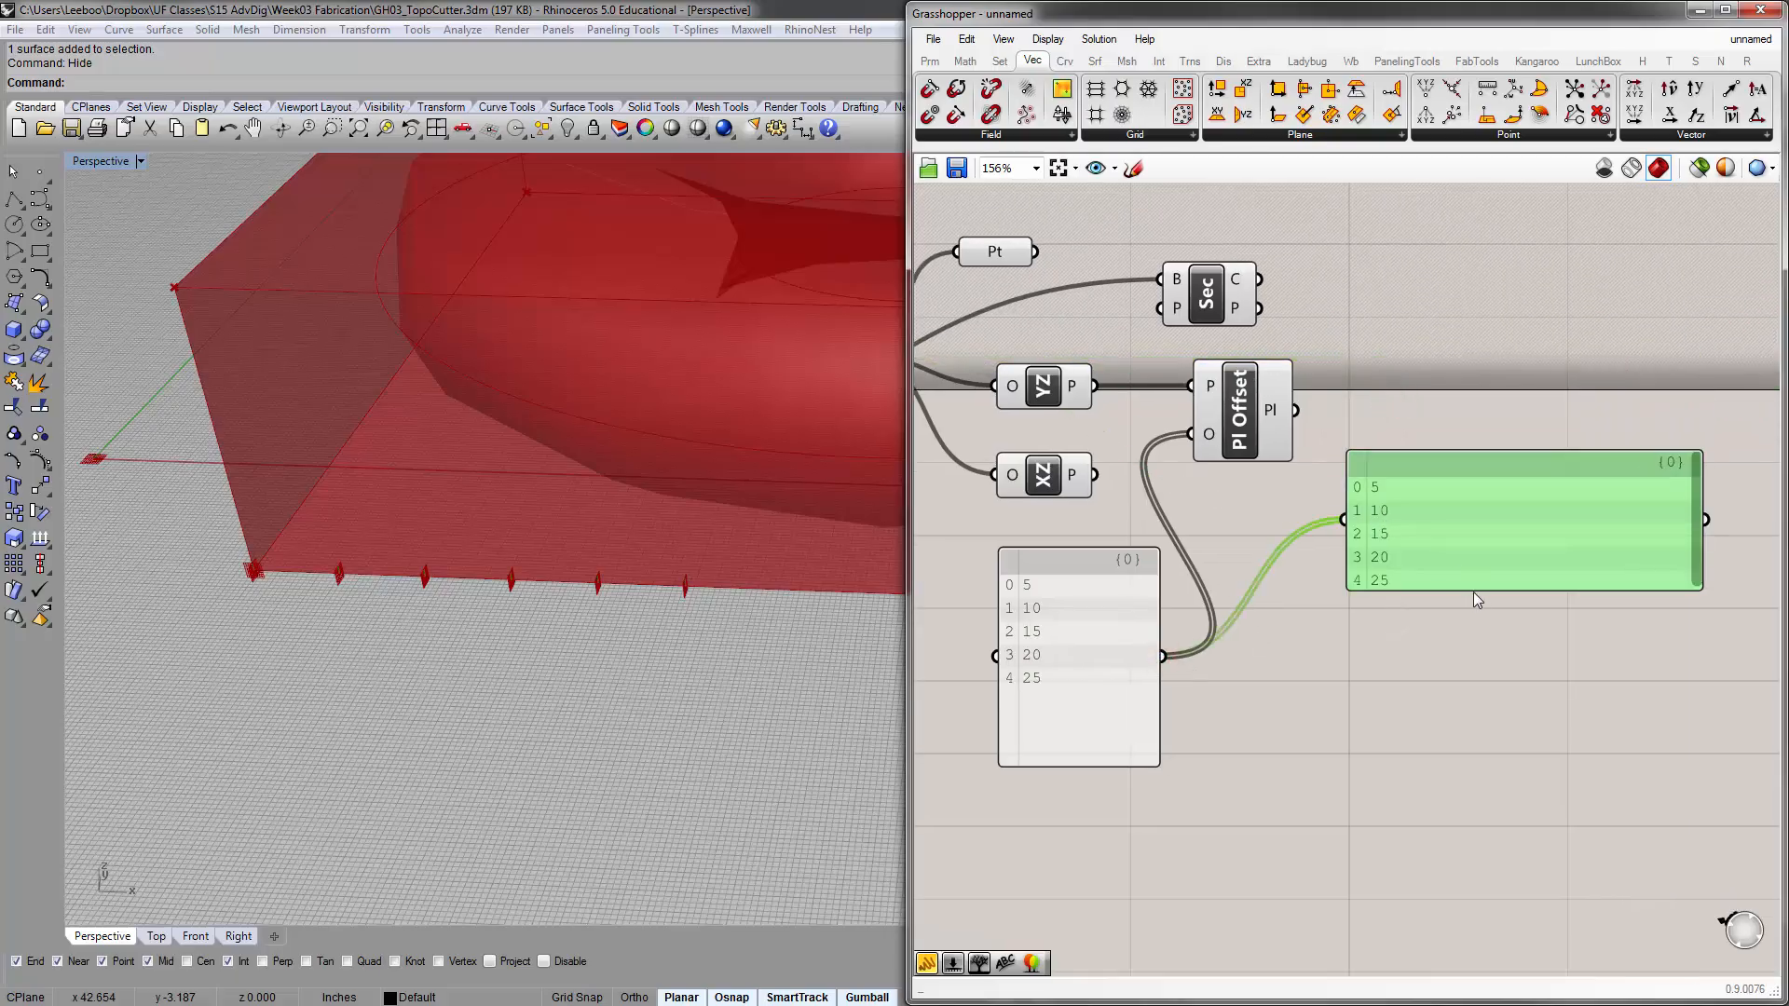
pyautogui.moveTo(1473, 590); pyautogui.dragTo(1476, 699)
# Compare the single wire into Plane Offset's plane input with the double-line wires leaving the list panel
pyautogui.click(1254, 667)
pyautogui.scroll(4, 1072, 503)
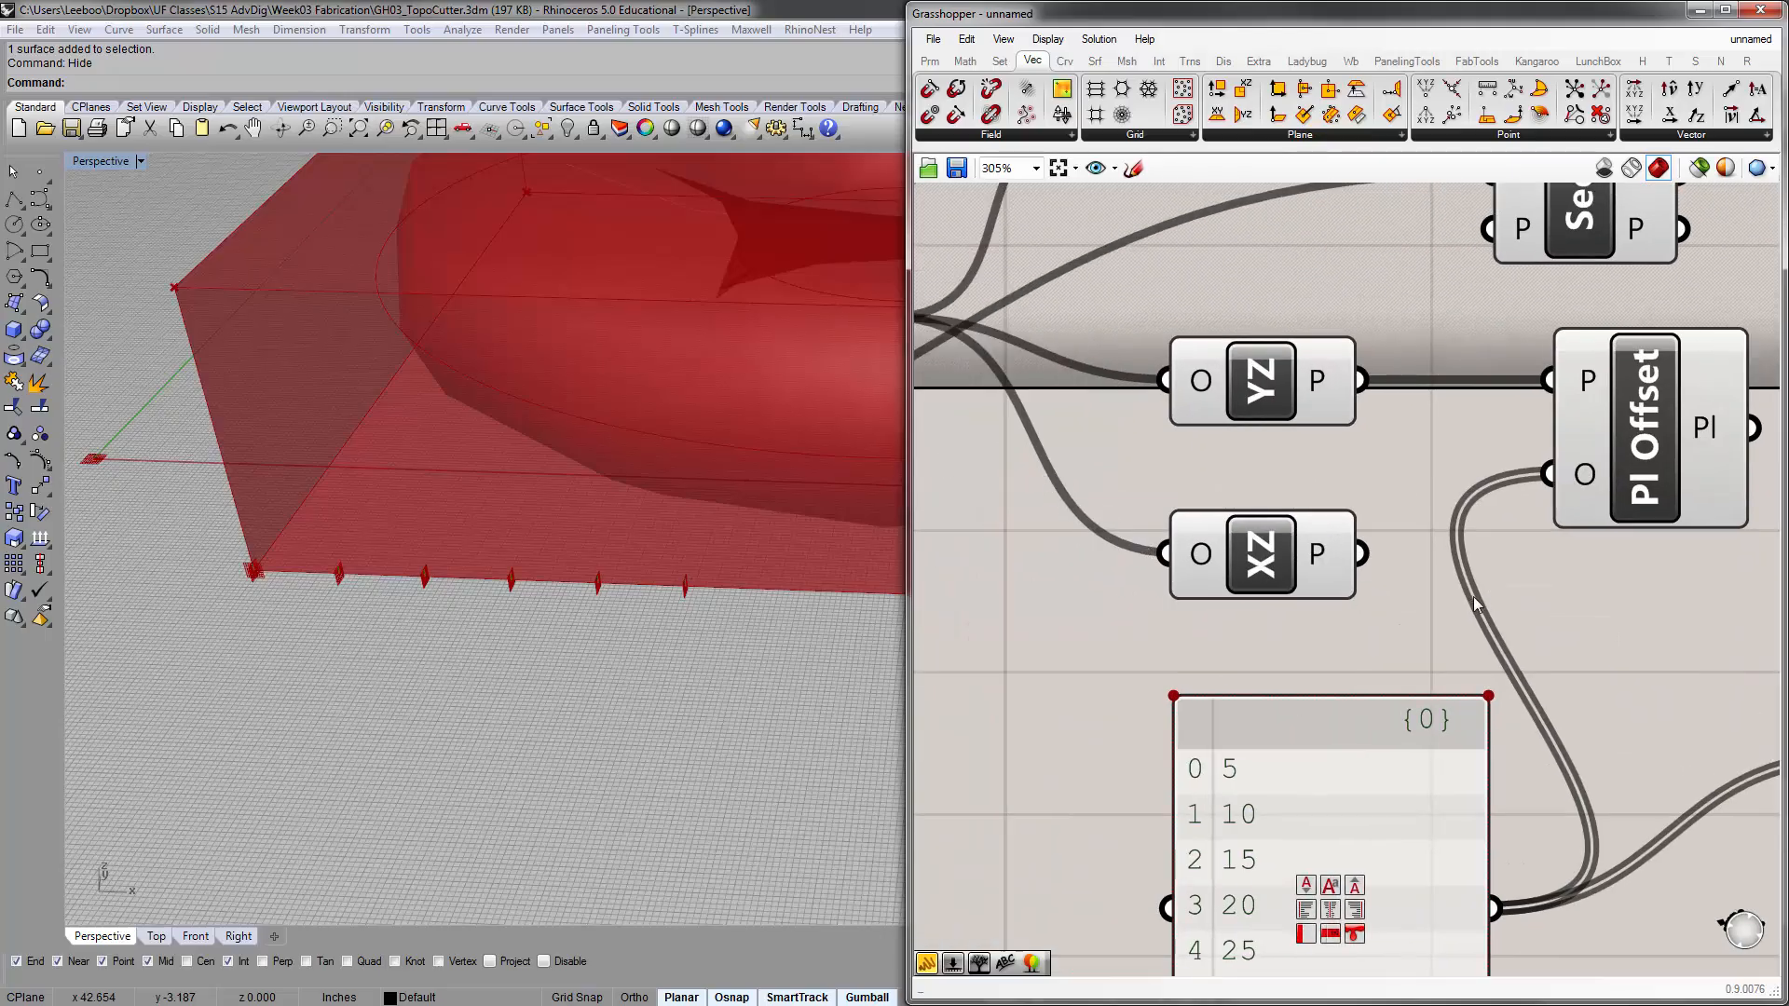
pyautogui.moveTo(1451, 597); pyautogui.dragTo(1166, 494, button='right')
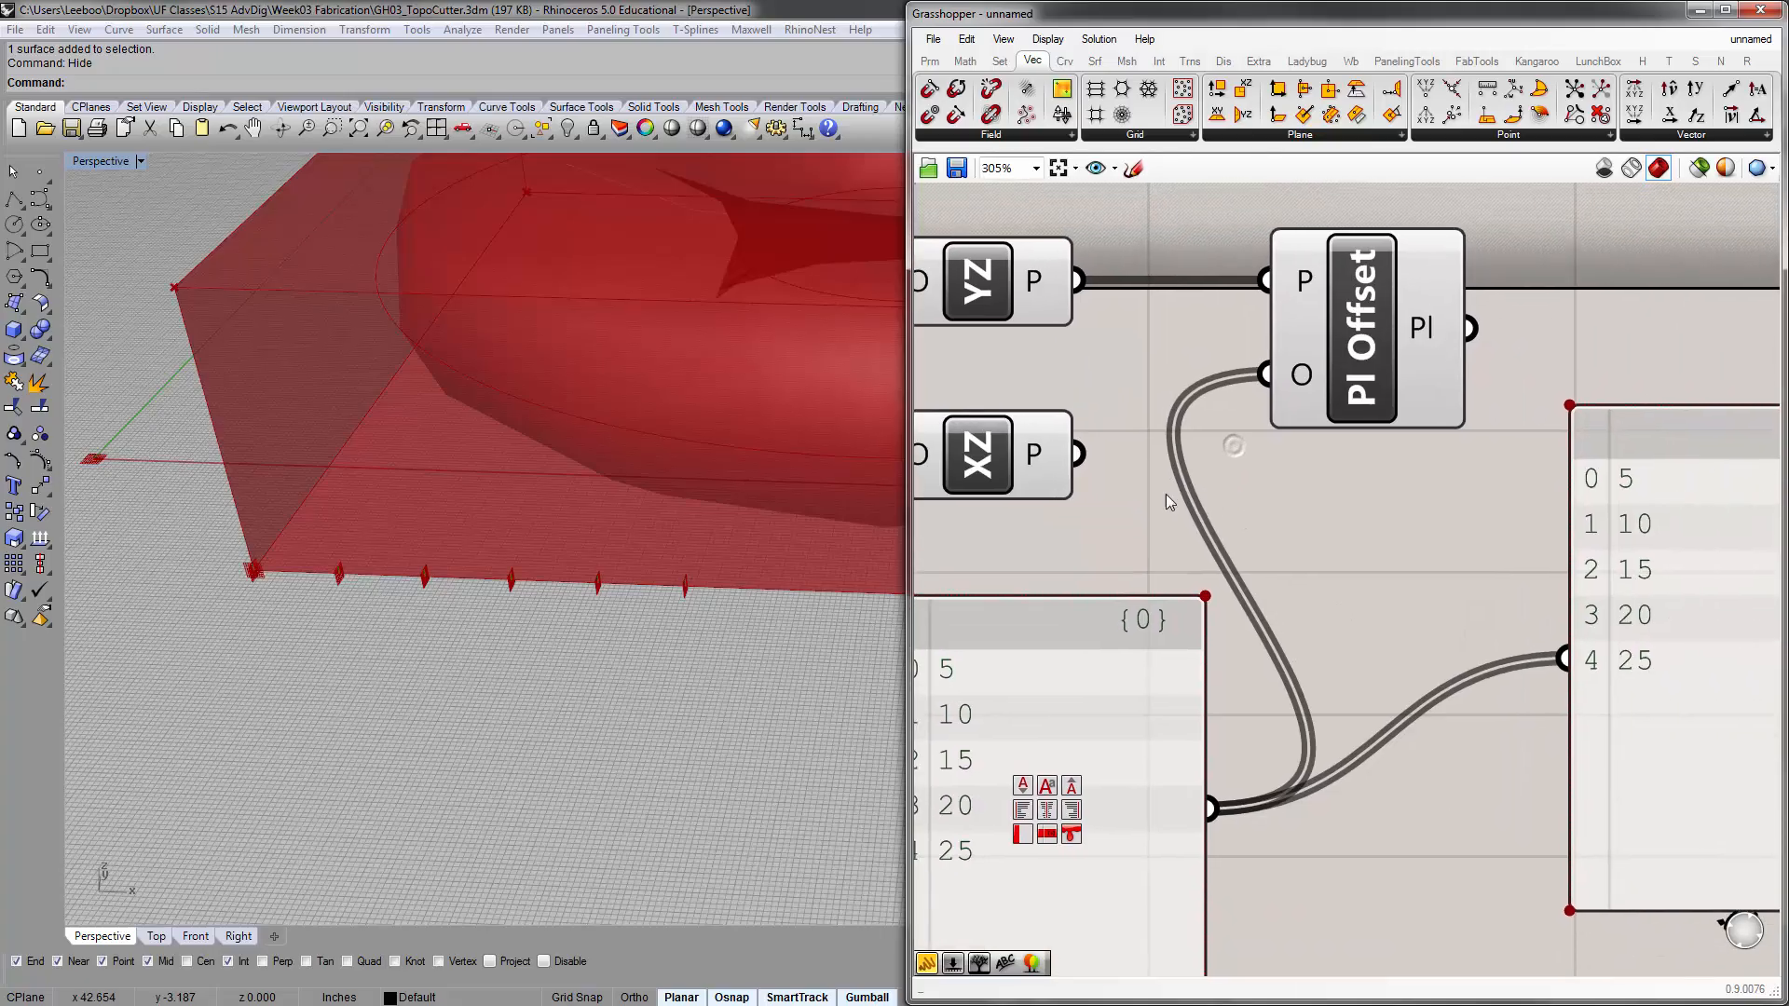
pyautogui.scroll(-4, 1165, 494)
pyautogui.click(1400, 548)
pyautogui.moveTo(1064, 445); pyautogui.dragTo(1137, 463, button='right')
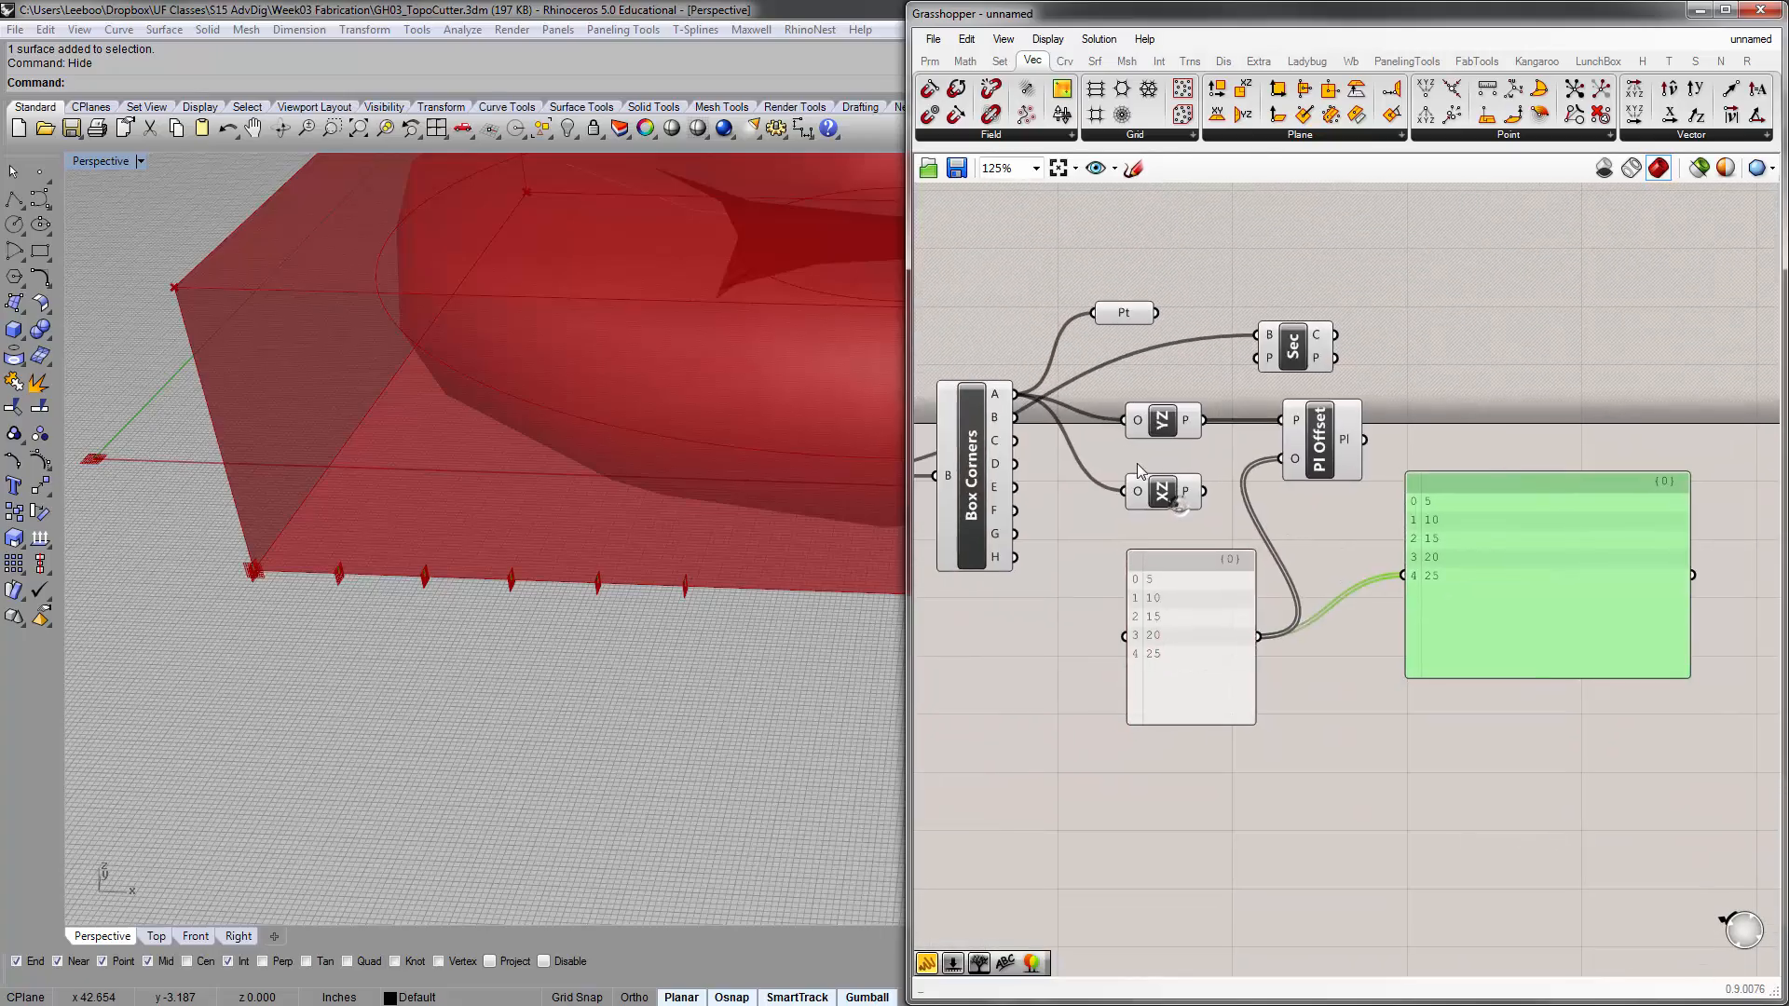
pyautogui.scroll(1, 1137, 463)
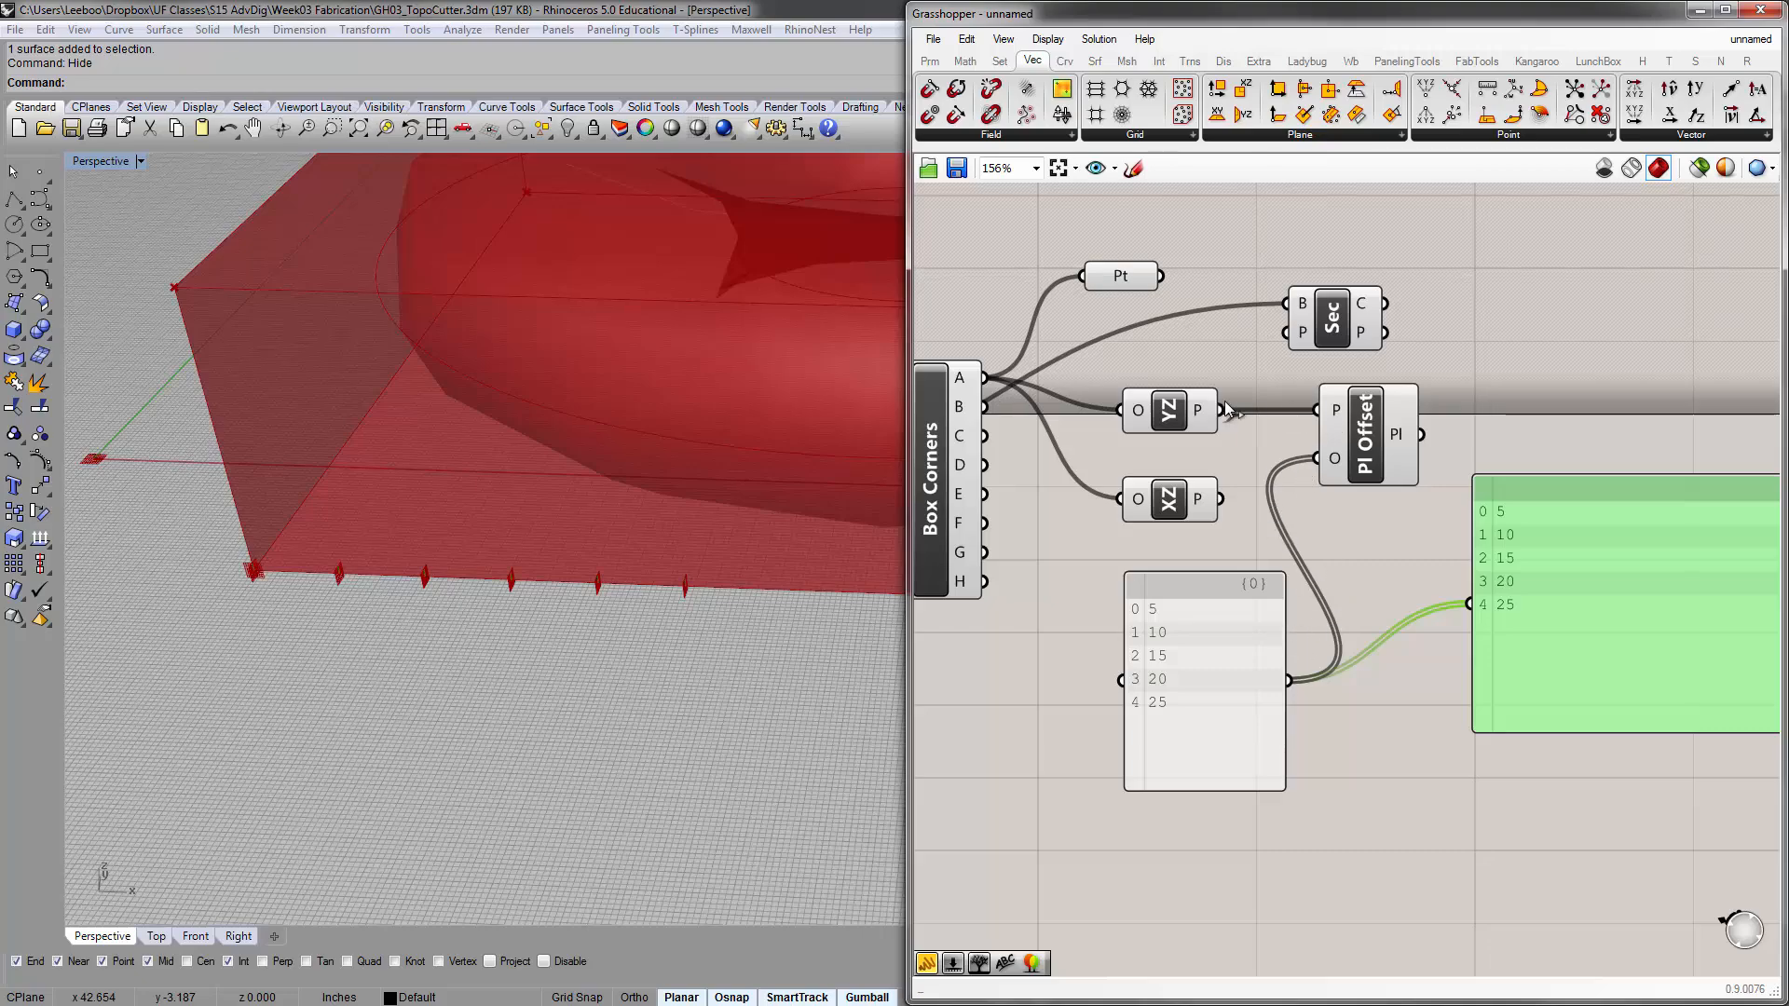
# Delete the temporary inspection panel that repeats the offset list, and select the original list panel
pyautogui.click(1560, 596)
pyautogui.press('Delete')
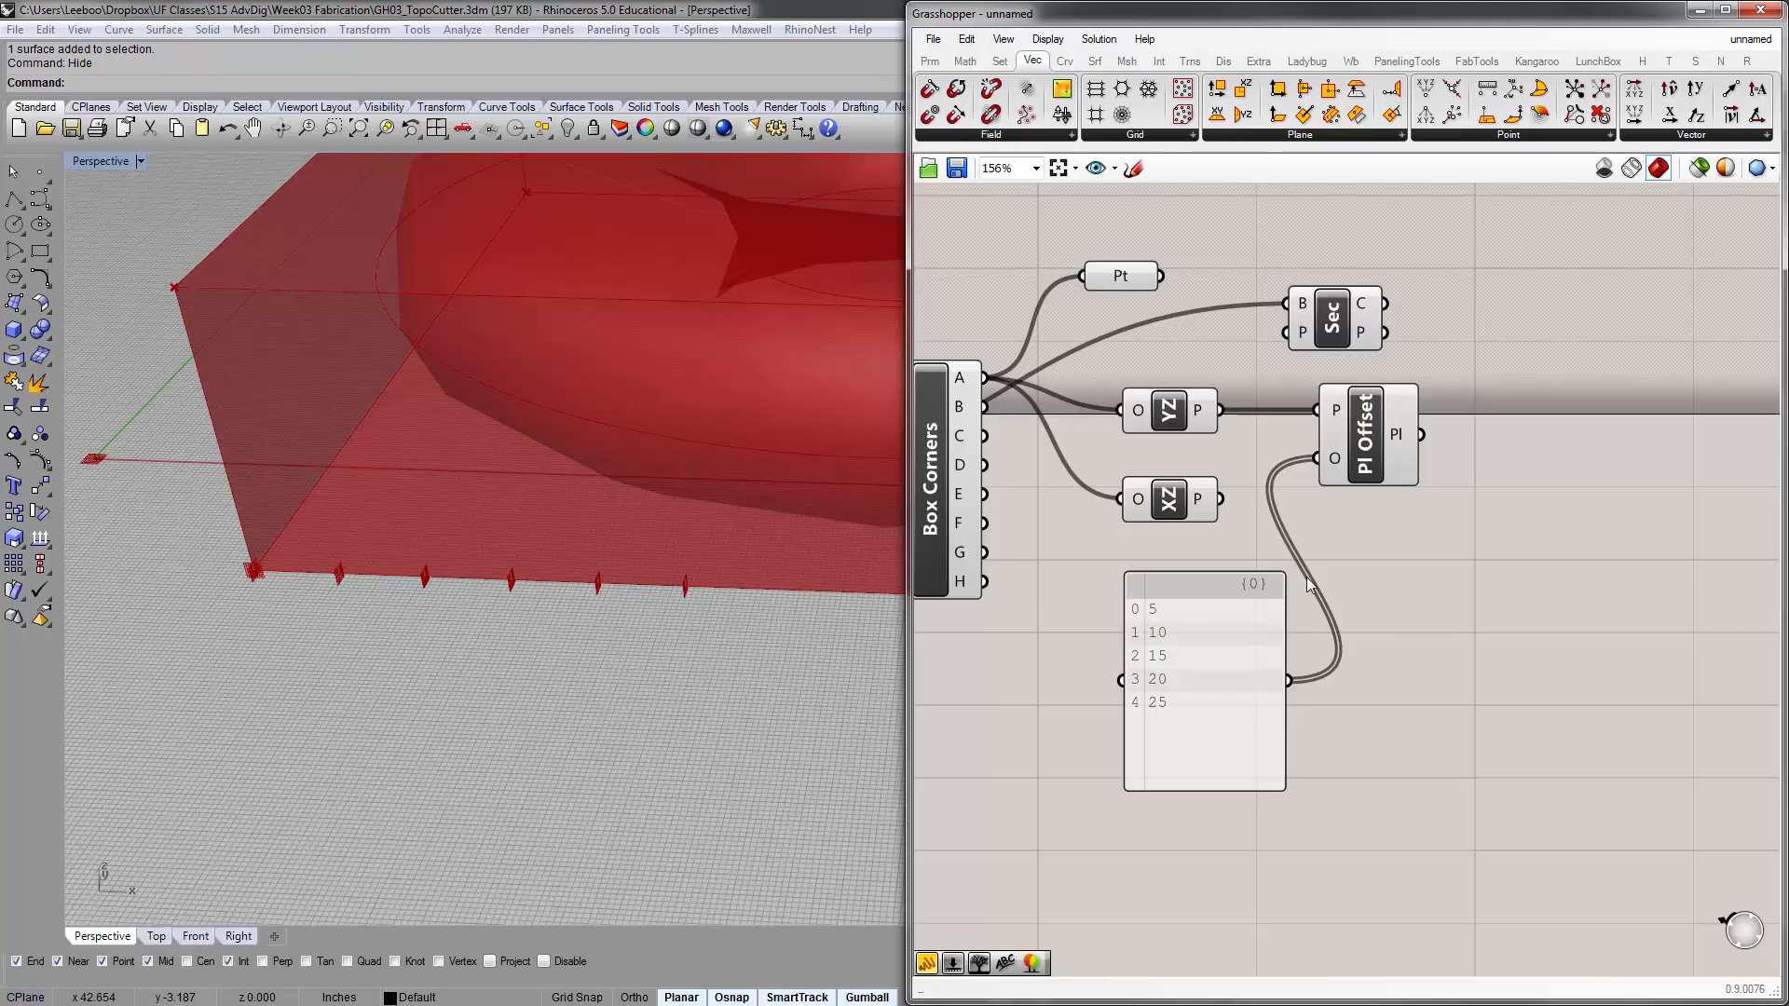
pyautogui.click(1242, 626)
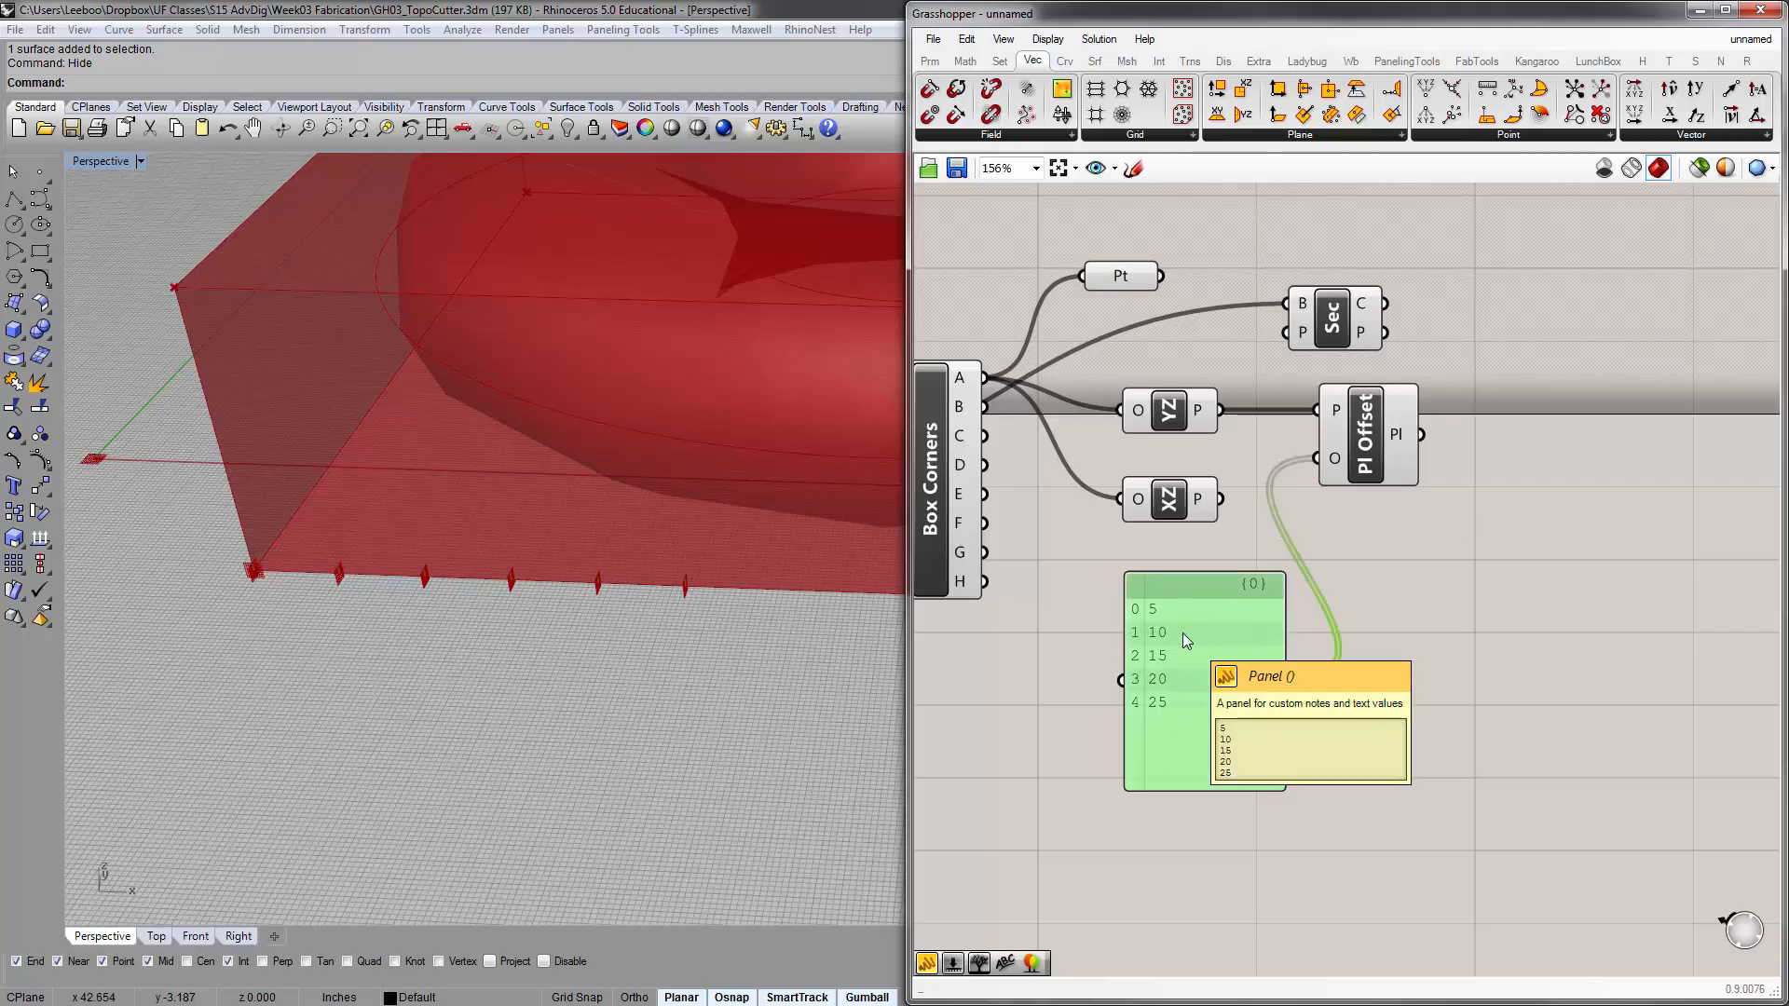
# Examine how far the offset planes reach along the bounding box's lower front edge in the Rhino viewport
pyautogui.keyDown('shift'); pyautogui.moveTo(508, 585); pyautogui.dragTo(375, 591, button='right'); pyautogui.keyUp('shift')
pyautogui.scroll(-5, 476, 596)
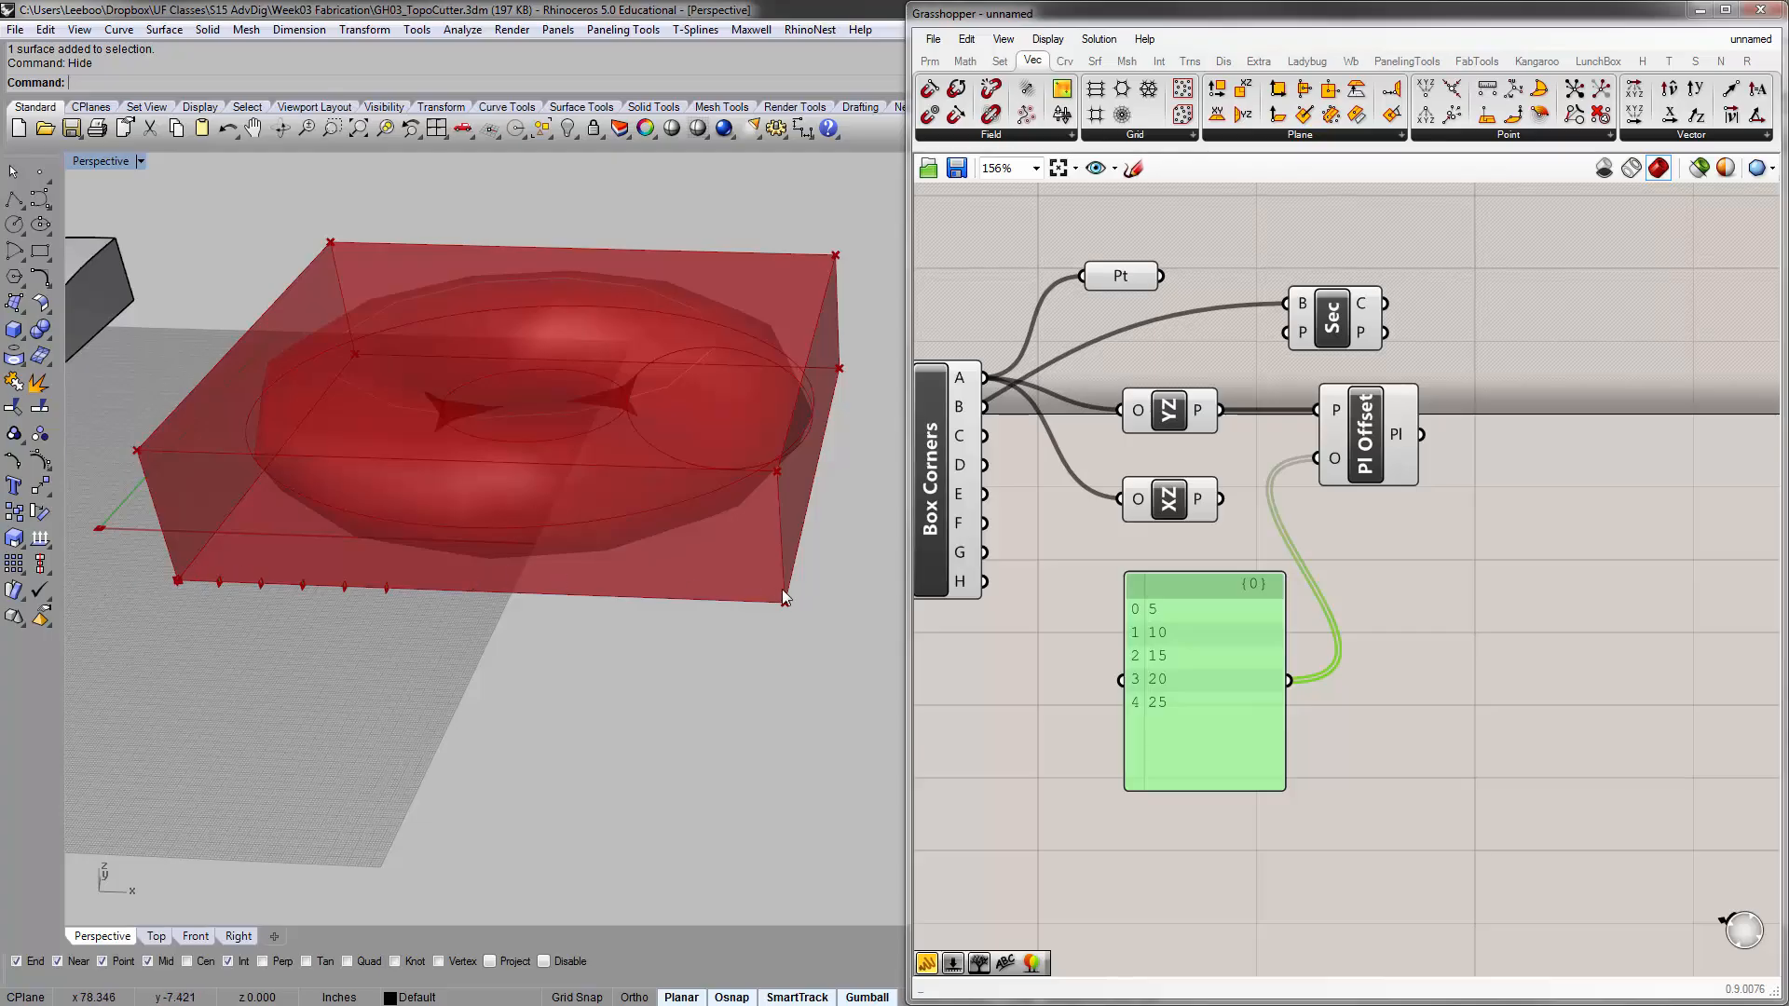
pyautogui.moveTo(680, 546); pyautogui.dragTo(677, 539, button='right')
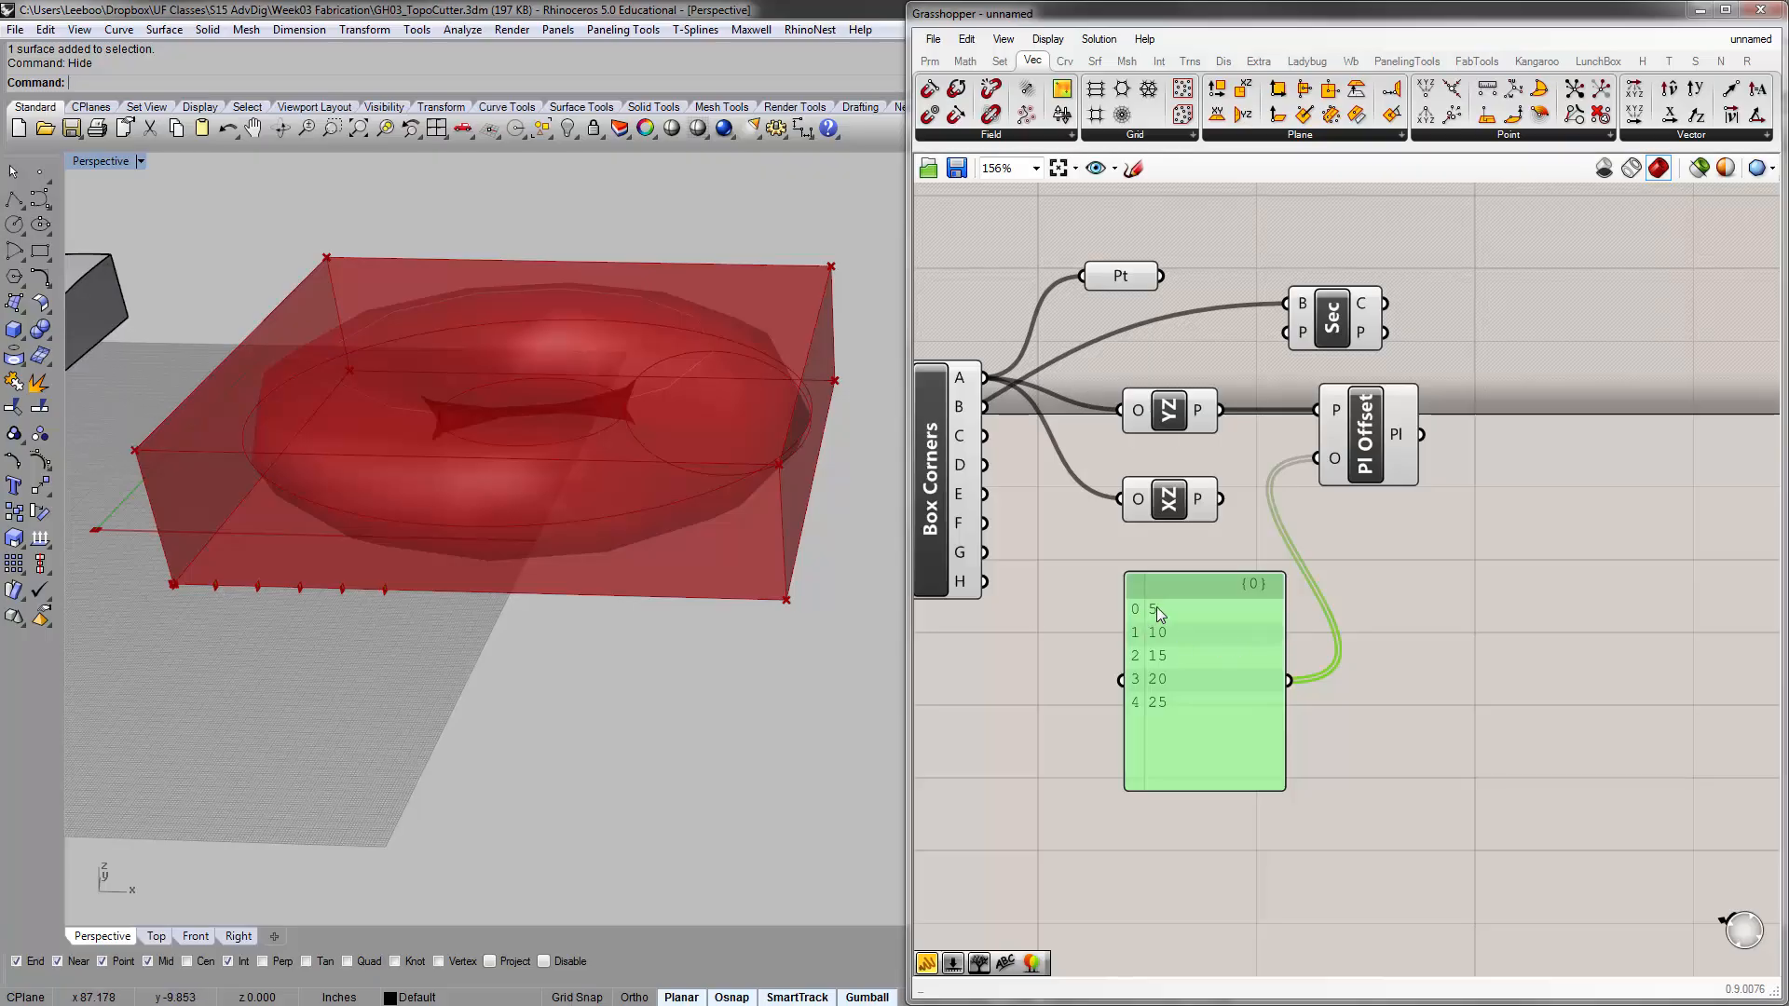
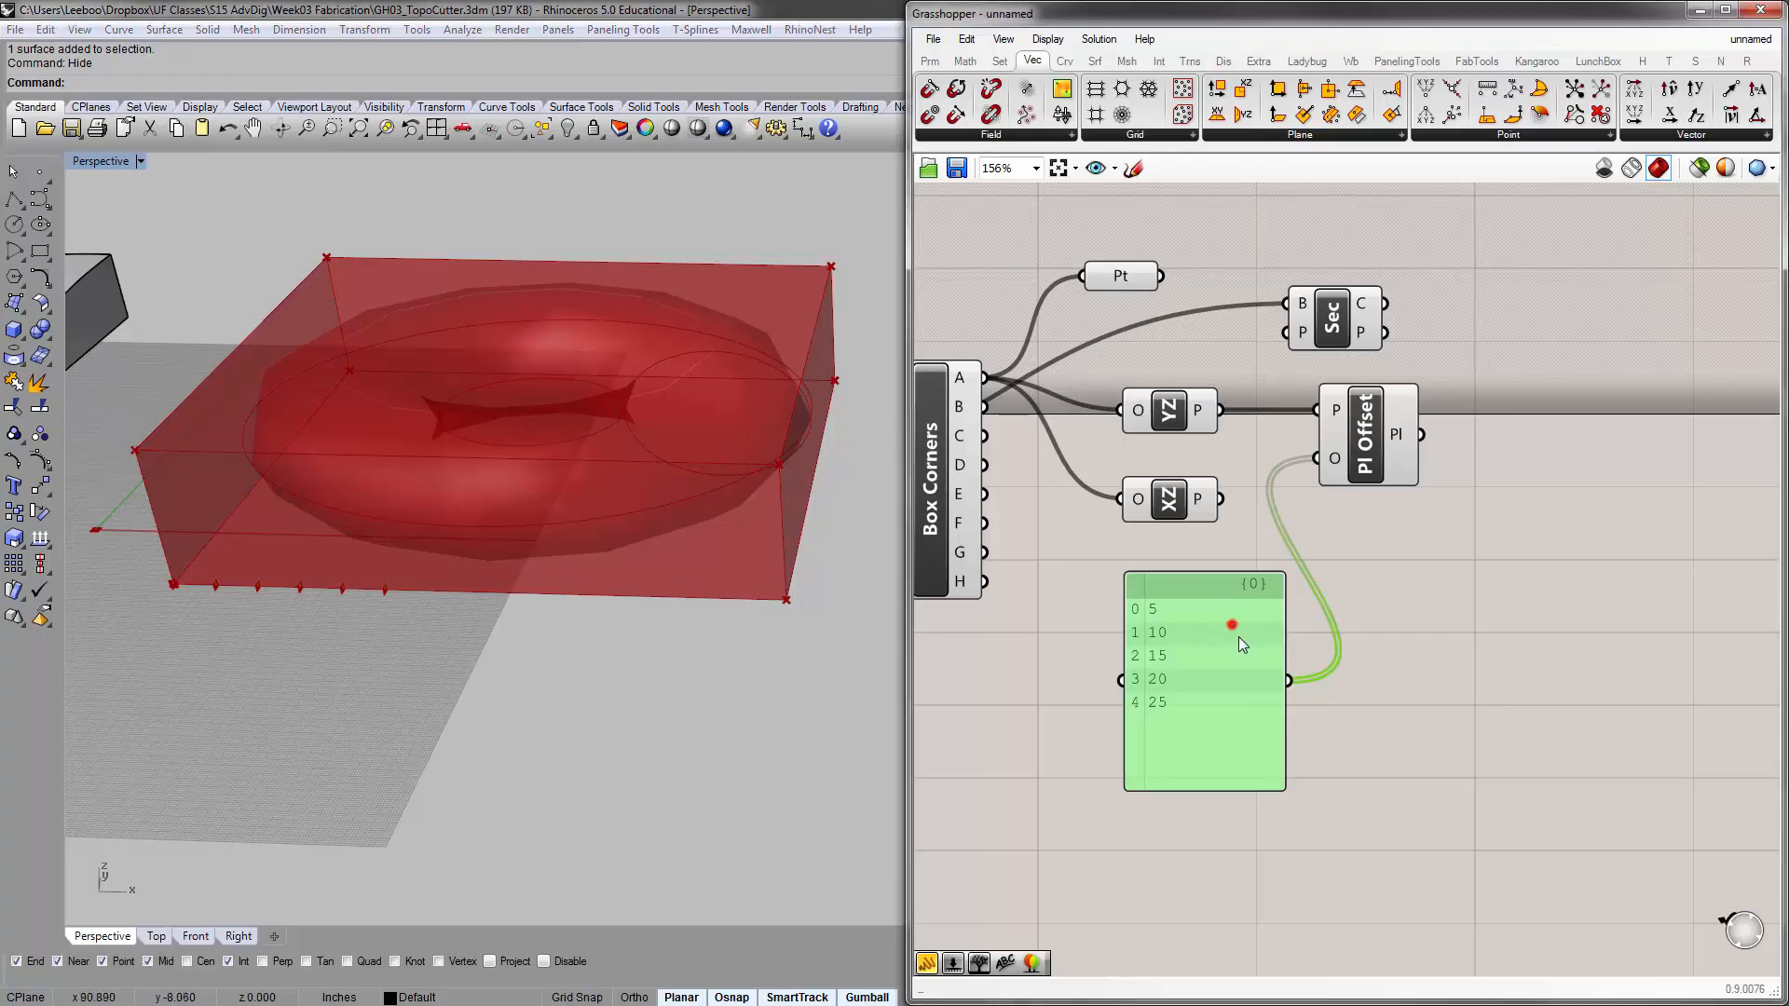
# Move the offset list panel farther from the XZ plane component, clearing canvas space below the plane components
pyautogui.moveTo(1238, 631); pyautogui.dragTo(1472, 685)
pyautogui.scroll(-2, 1224, 578)
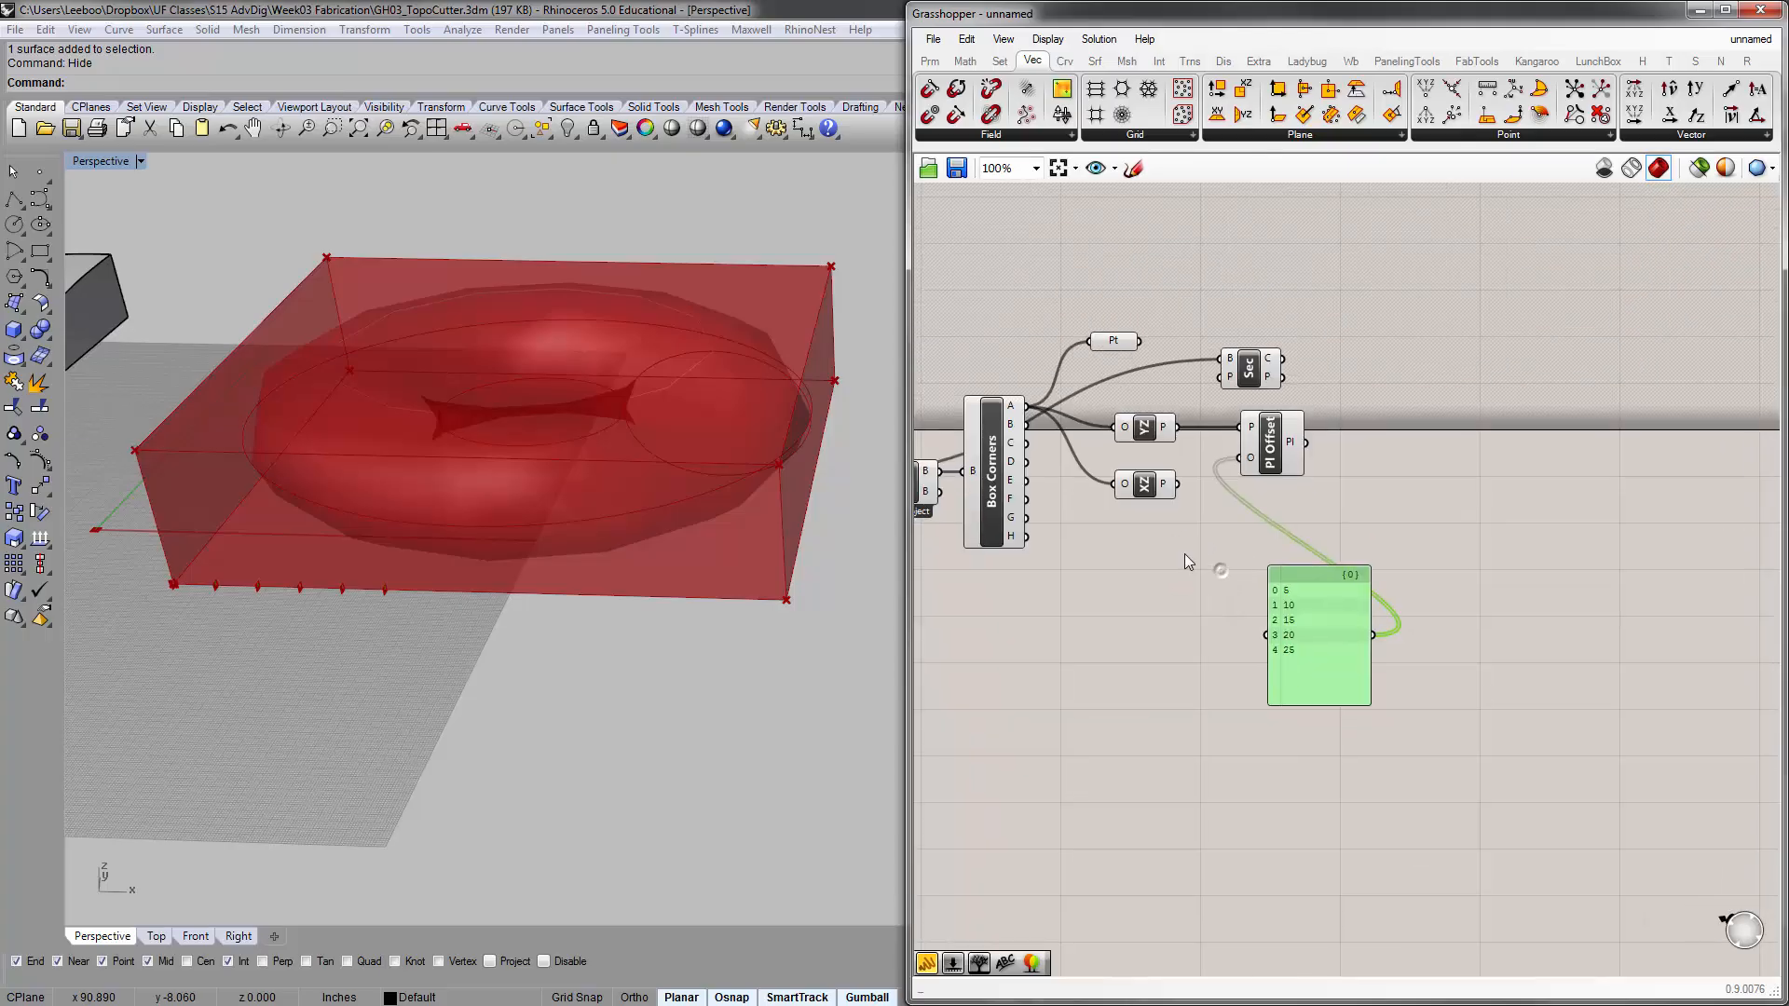
pyautogui.scroll(1, 1181, 552)
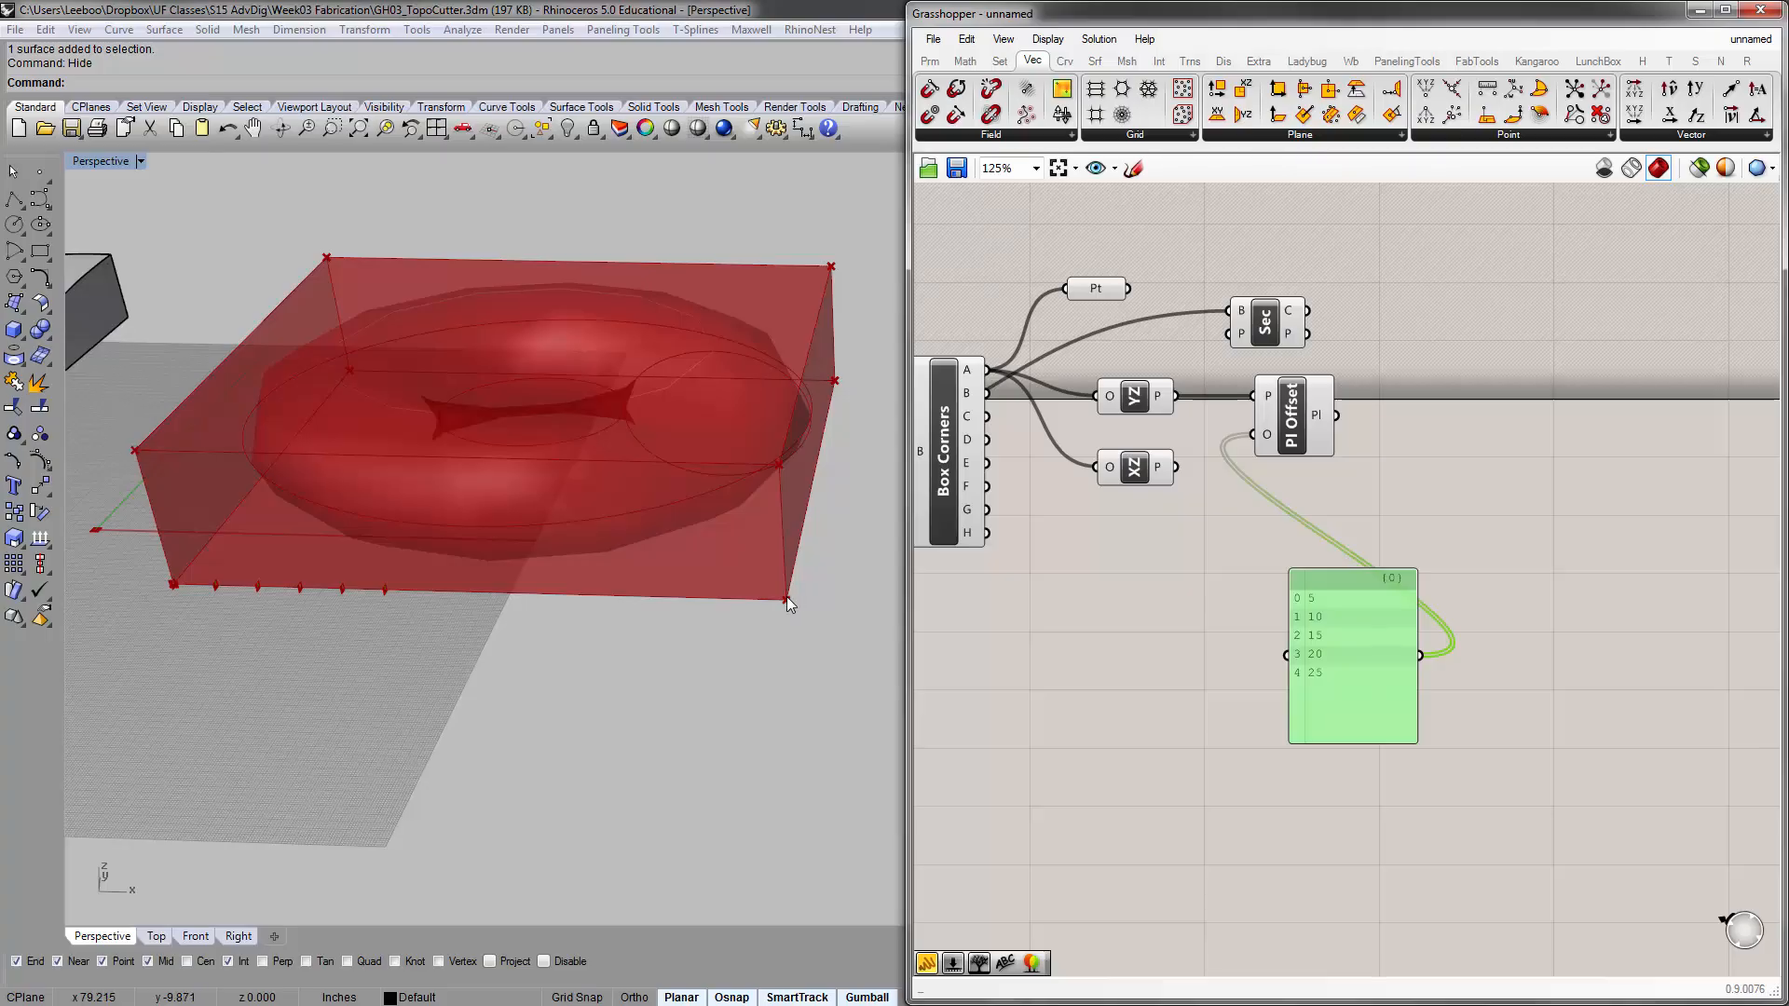
pyautogui.doubleClick(1069, 599)
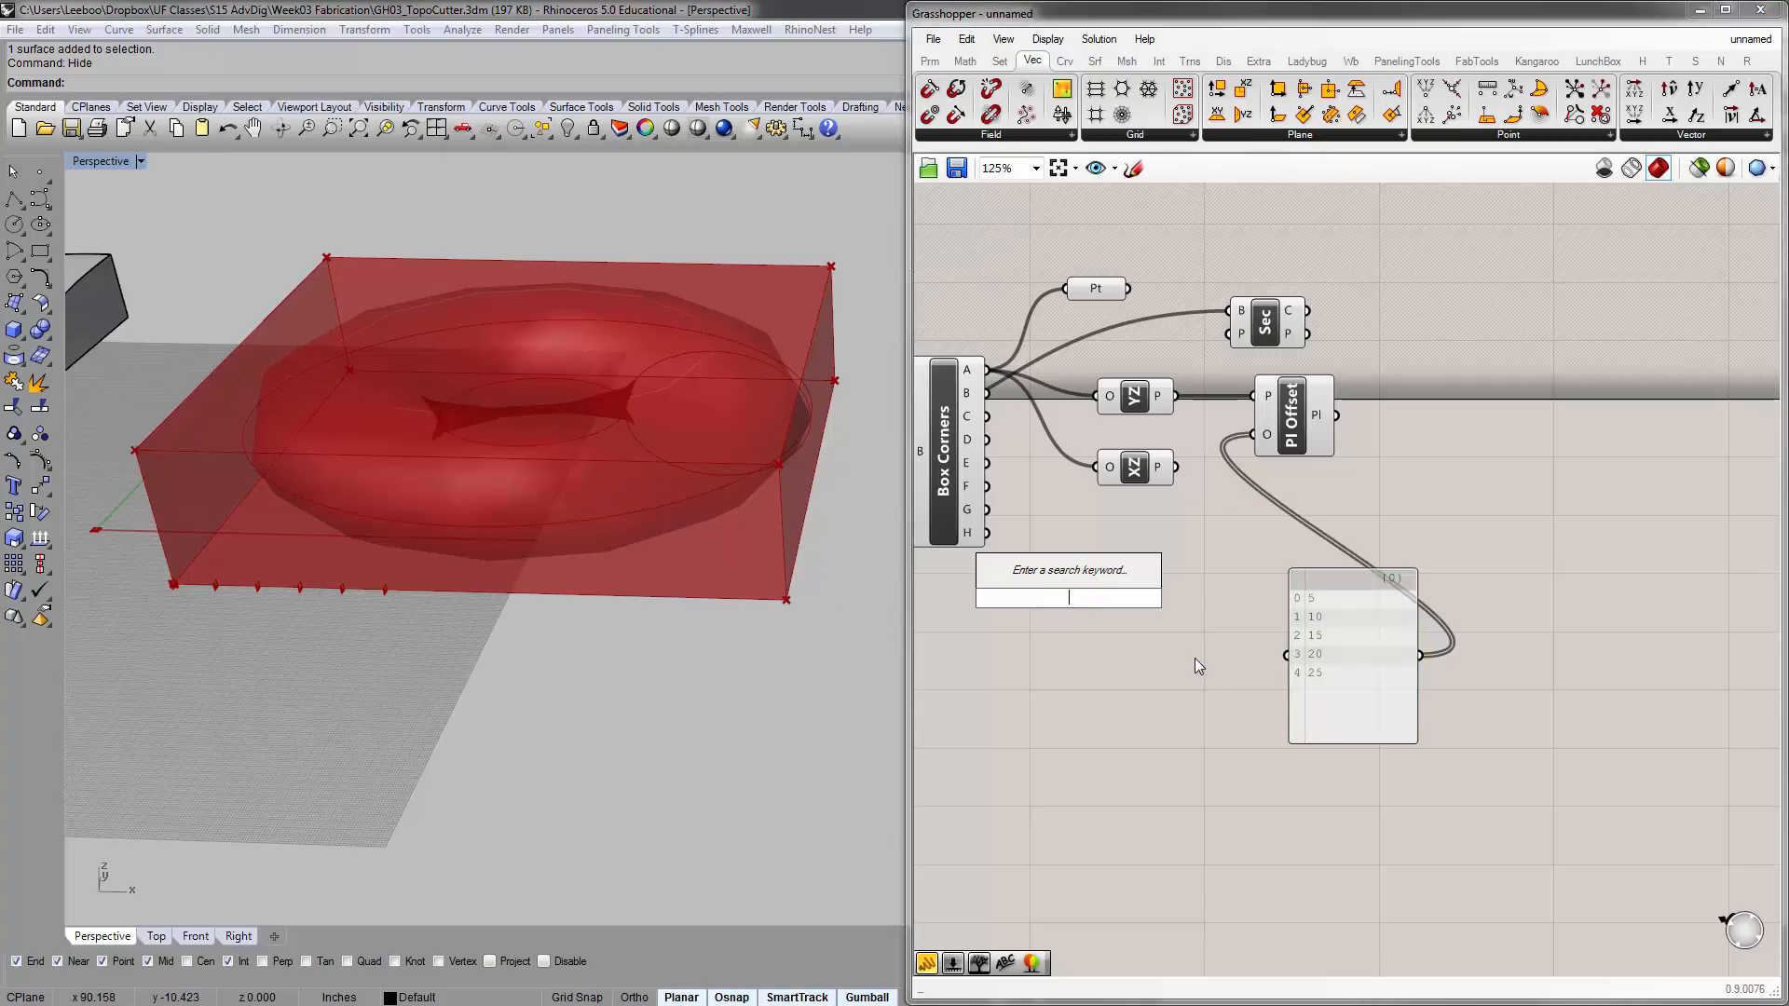
pyautogui.write('leng')
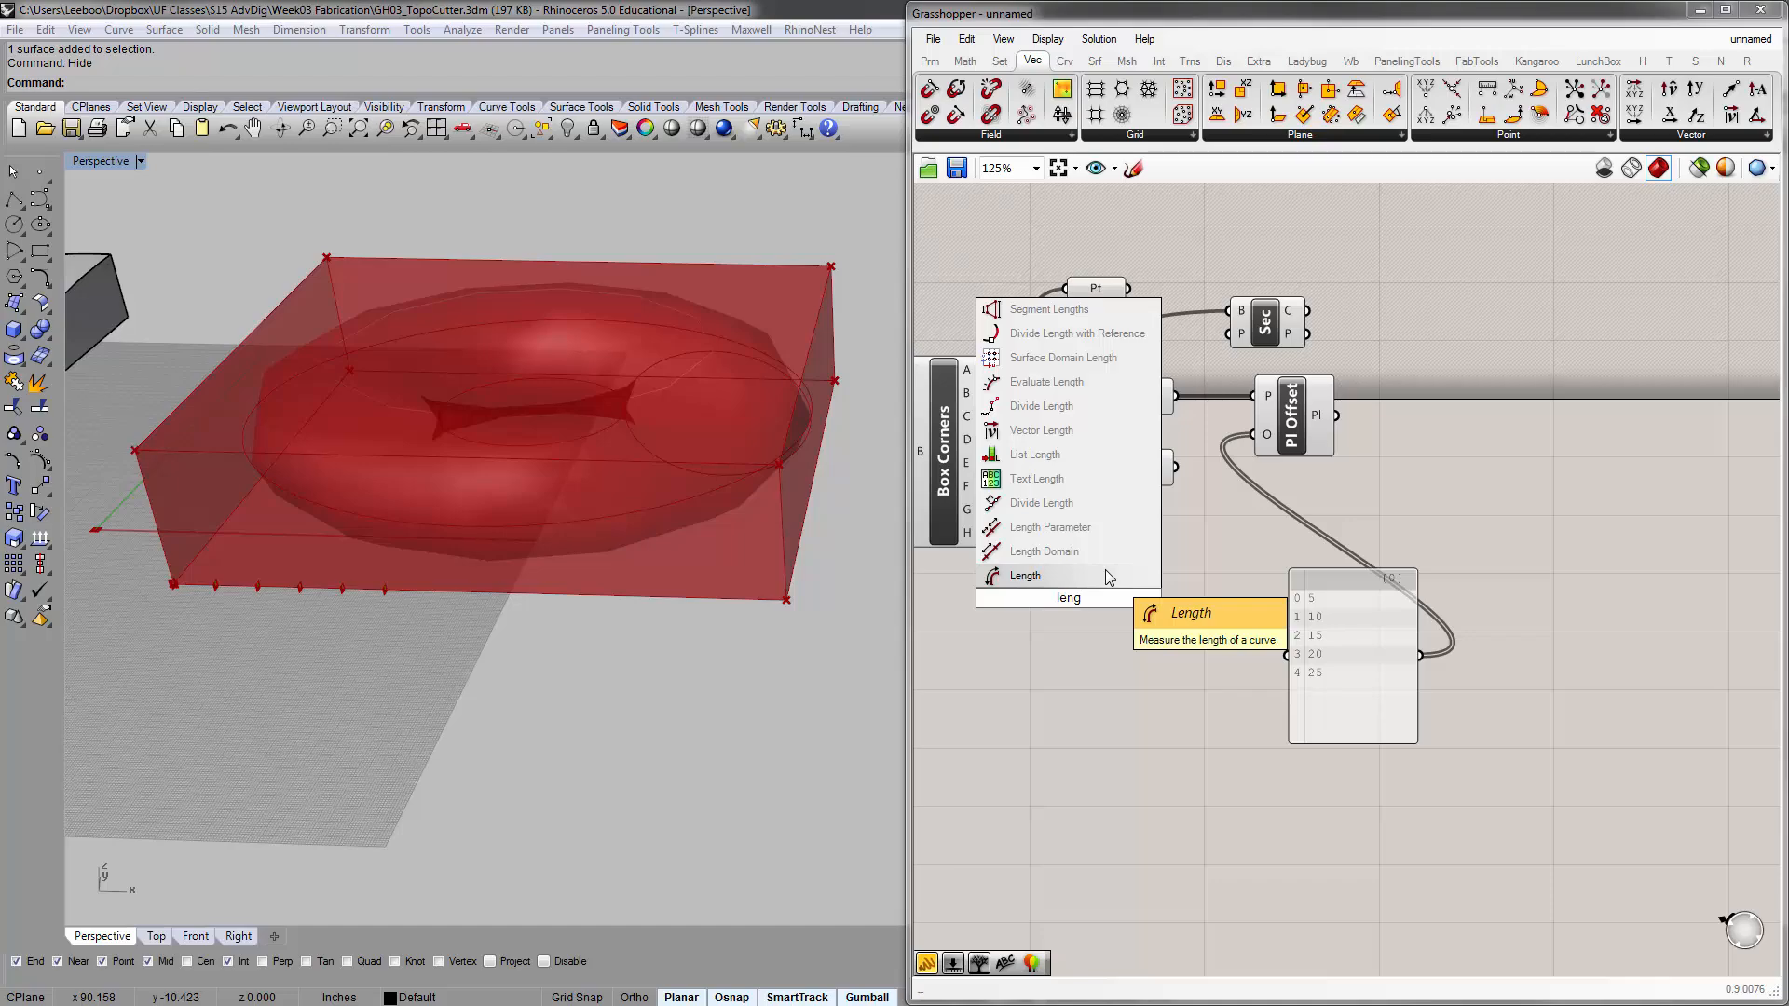
pyautogui.click(1154, 662)
pyautogui.click(1113, 603)
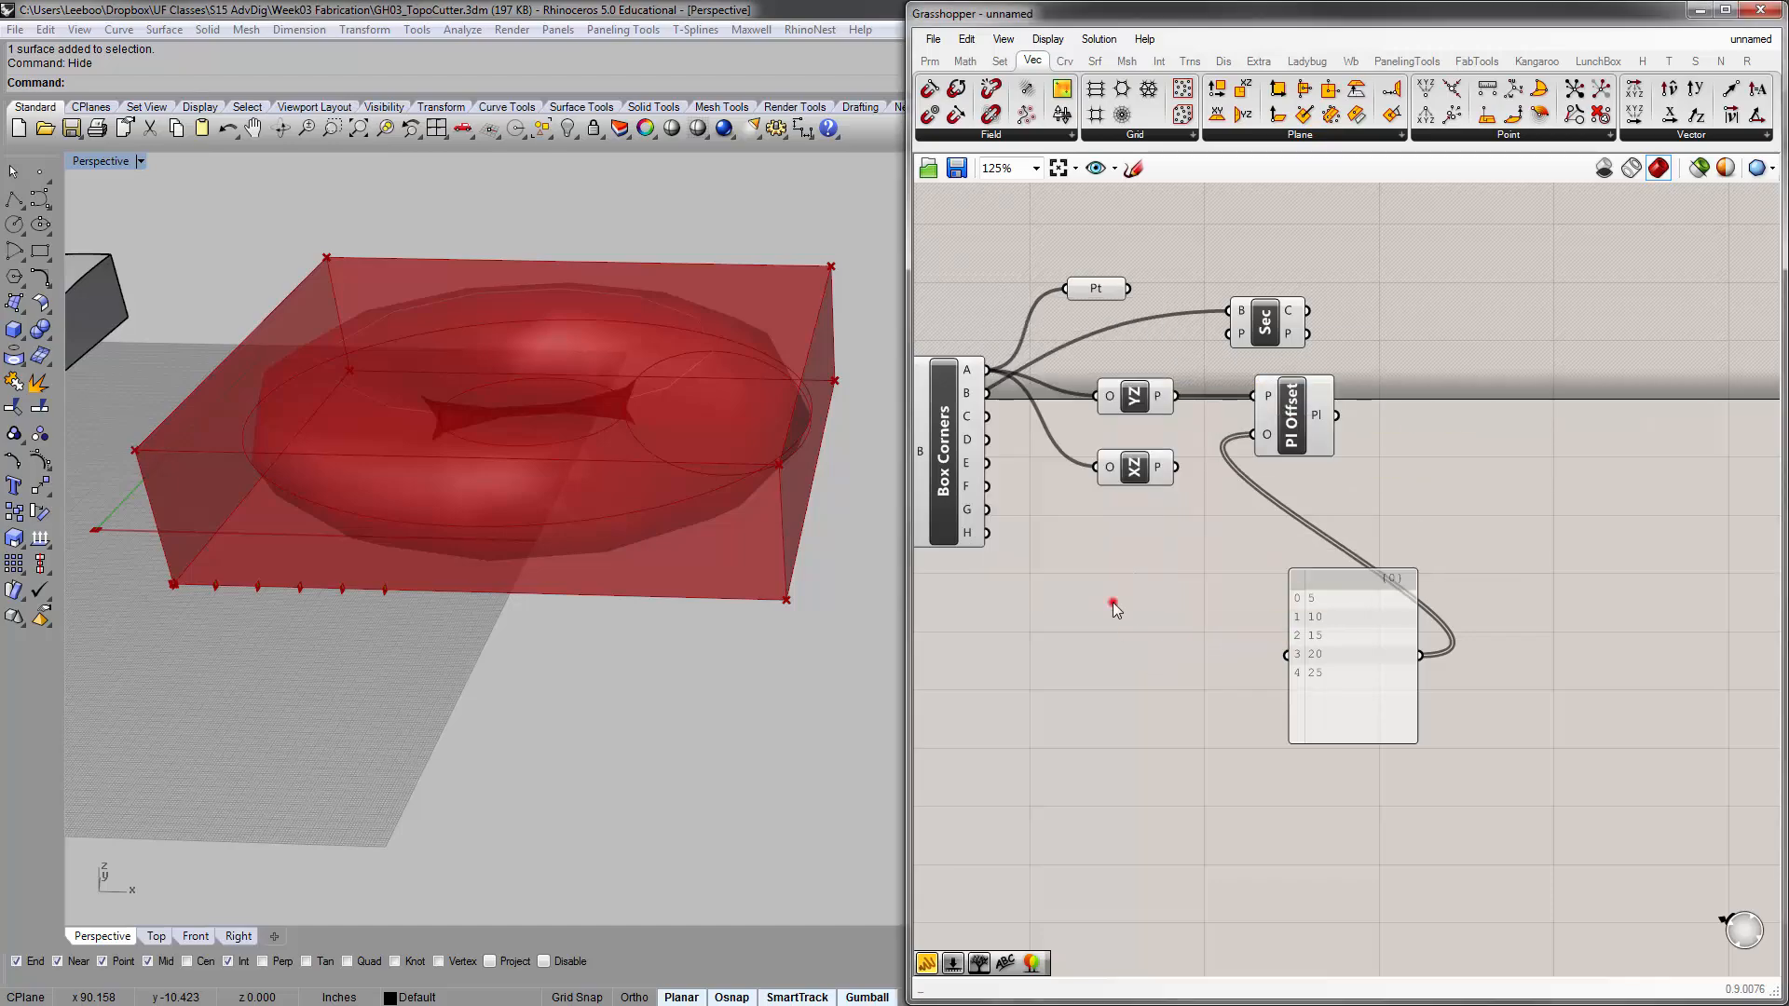
# Add a Distance component that computes between two points, below the XZ plane component
pyautogui.doubleClick(1113, 603)
pyautogui.write('dist')
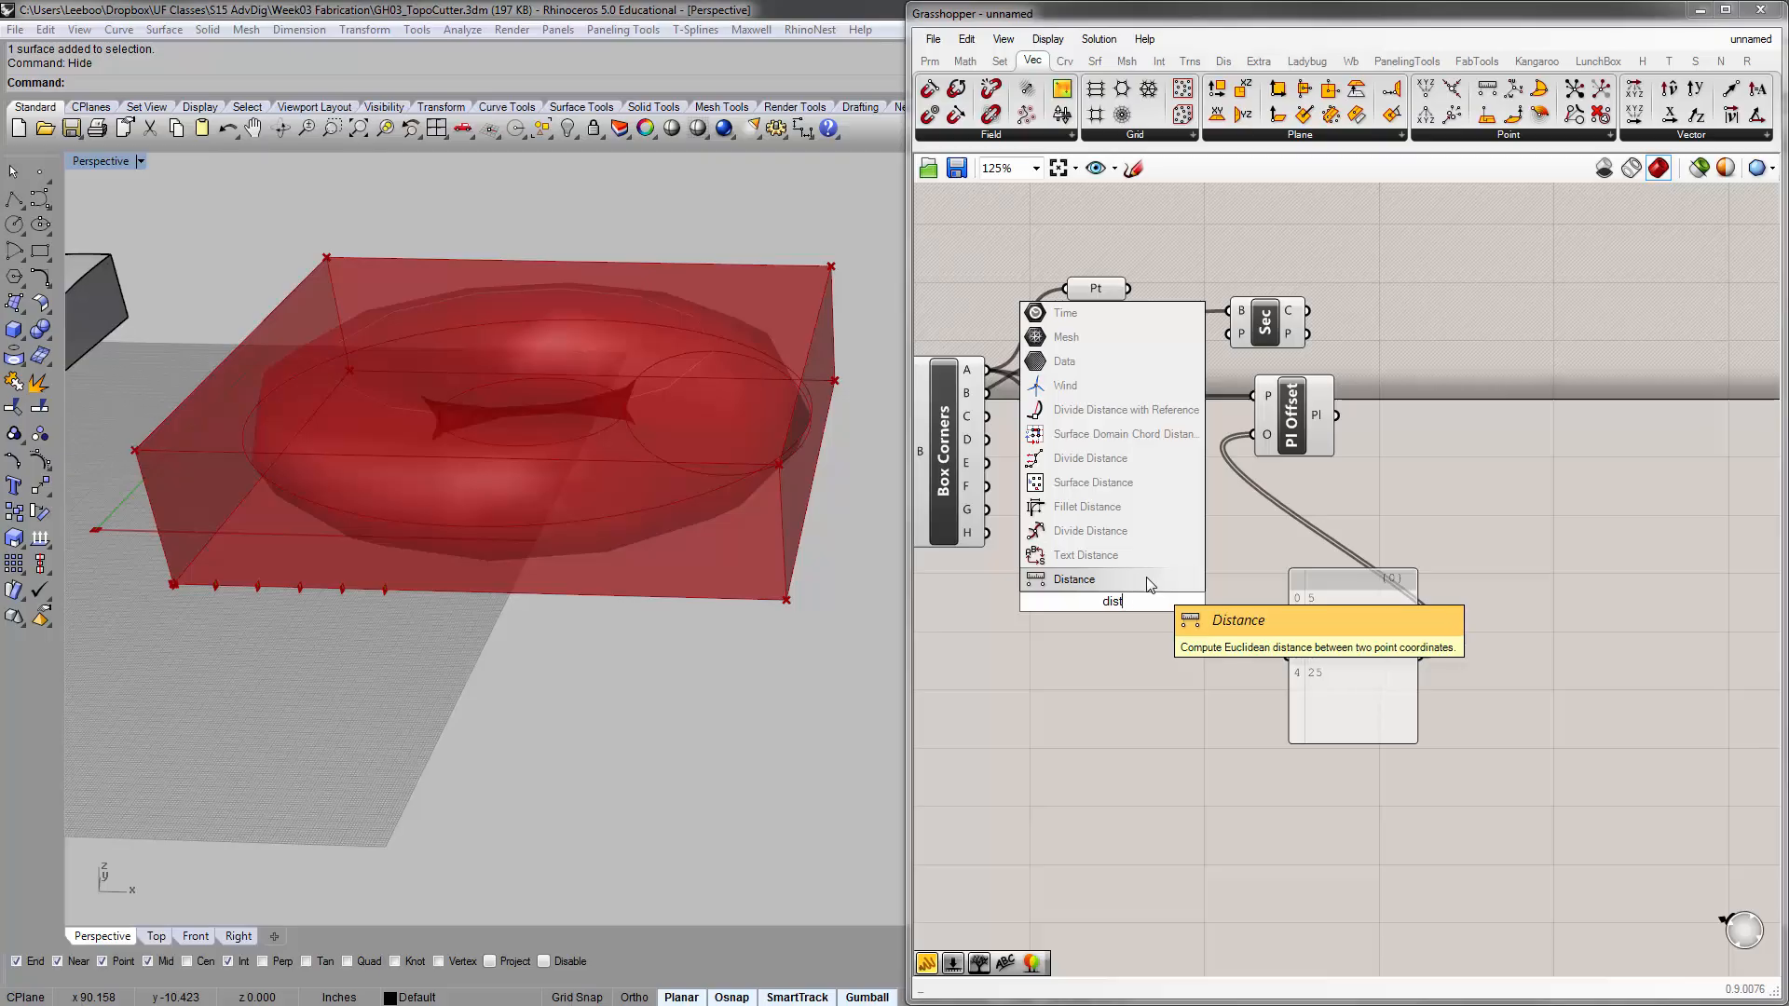
pyautogui.click(1149, 584)
pyautogui.moveTo(1070, 606); pyautogui.dragTo(1131, 599, button='right')
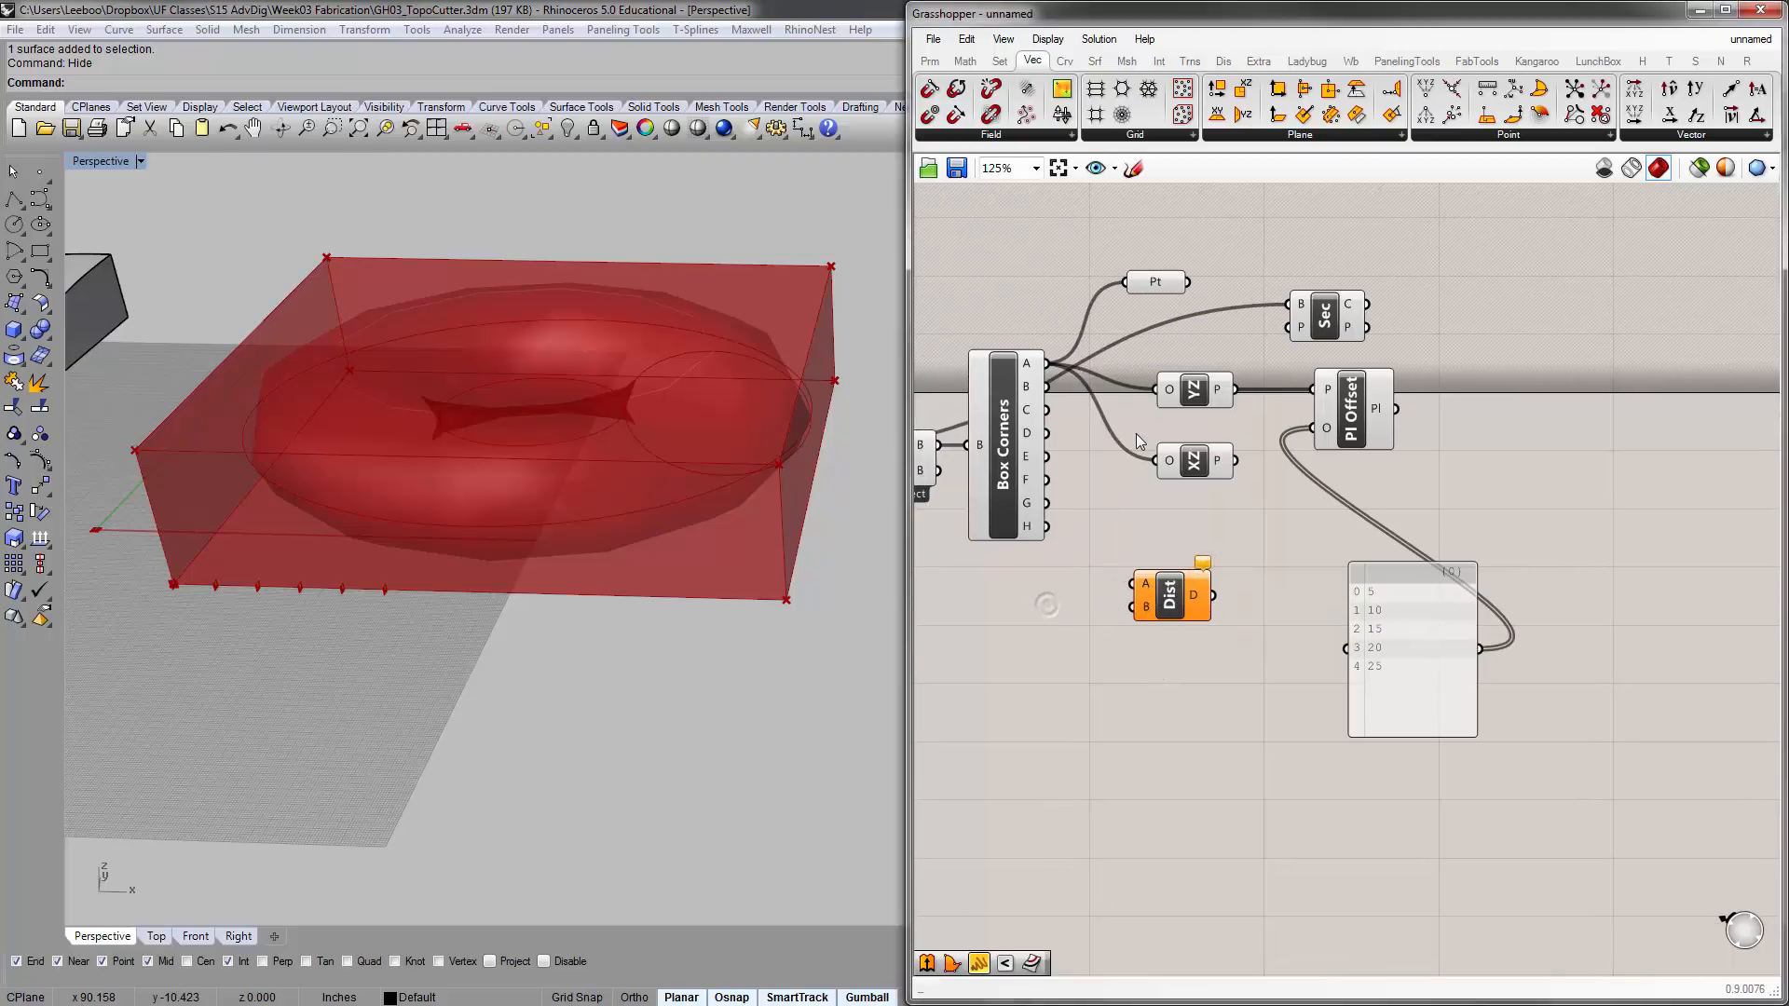
# Feed the Point parameter from Box Corners output B instead of A, and shift it slightly away from Box Corners
pyautogui.click(1159, 291)
pyautogui.moveTo(1159, 290); pyautogui.dragTo(1166, 283)
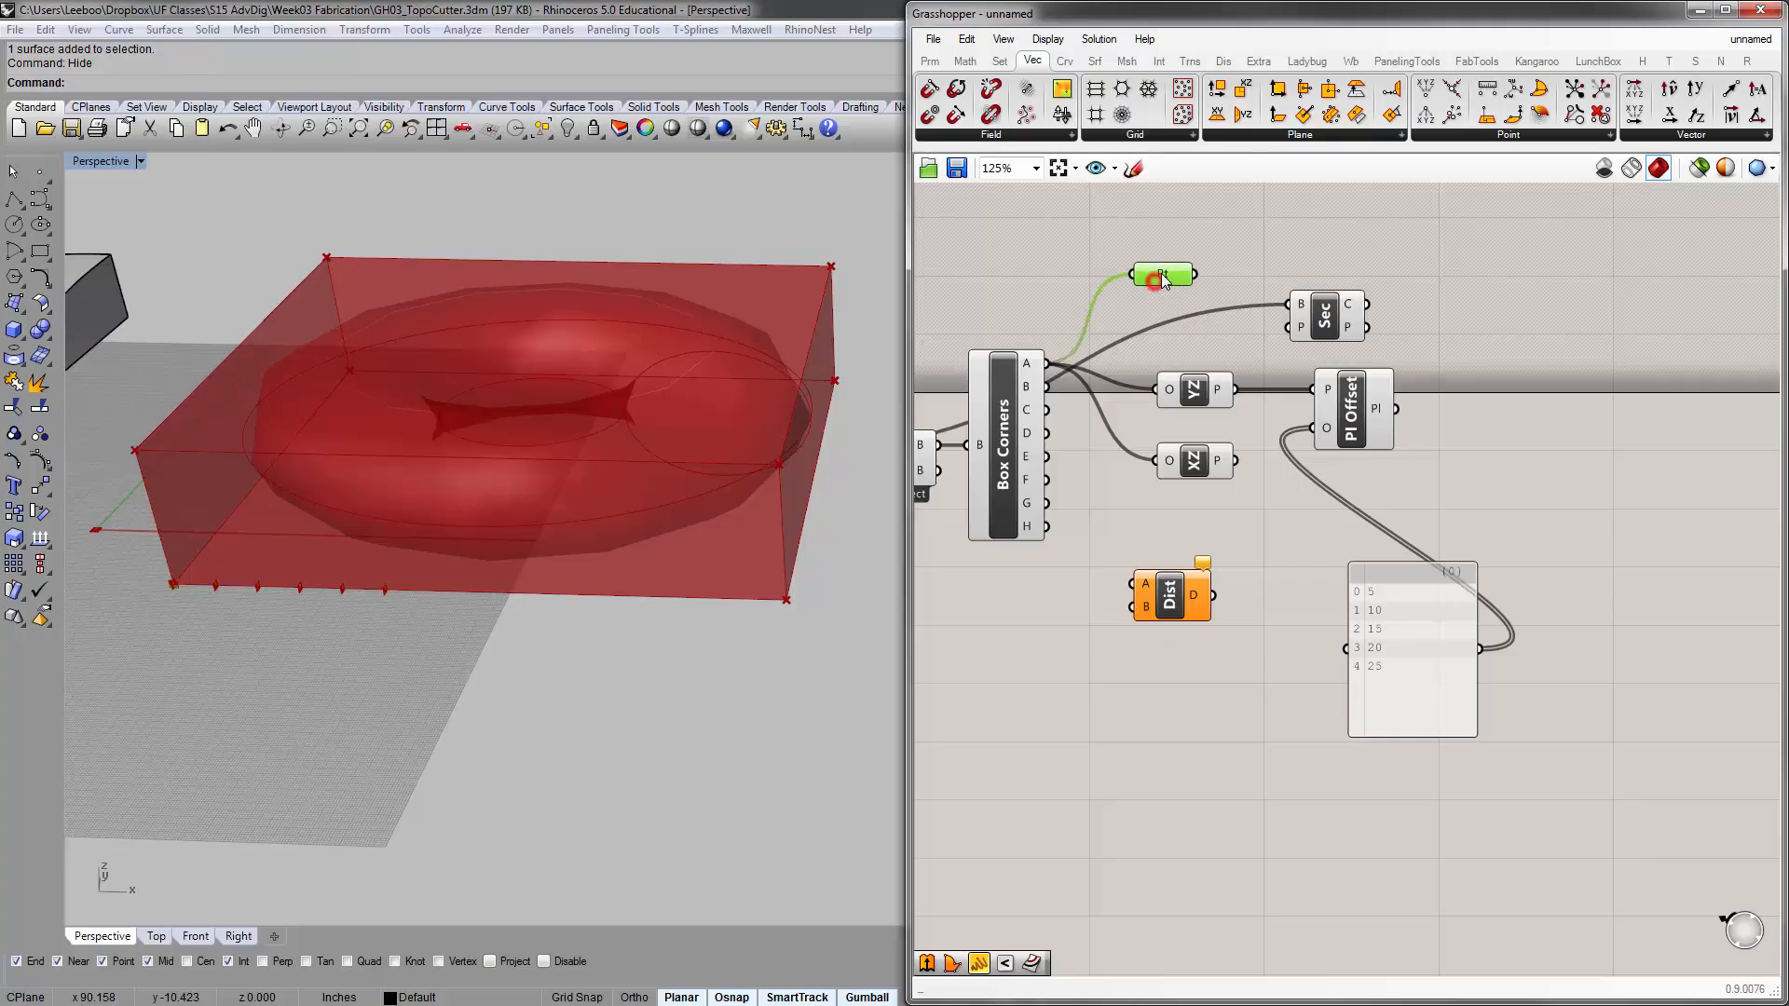
pyautogui.scroll(5, 355, 574)
pyautogui.keyDown('shift'); pyautogui.moveTo(543, 634); pyautogui.dragTo(283, 623, button='right'); pyautogui.keyUp('shift')
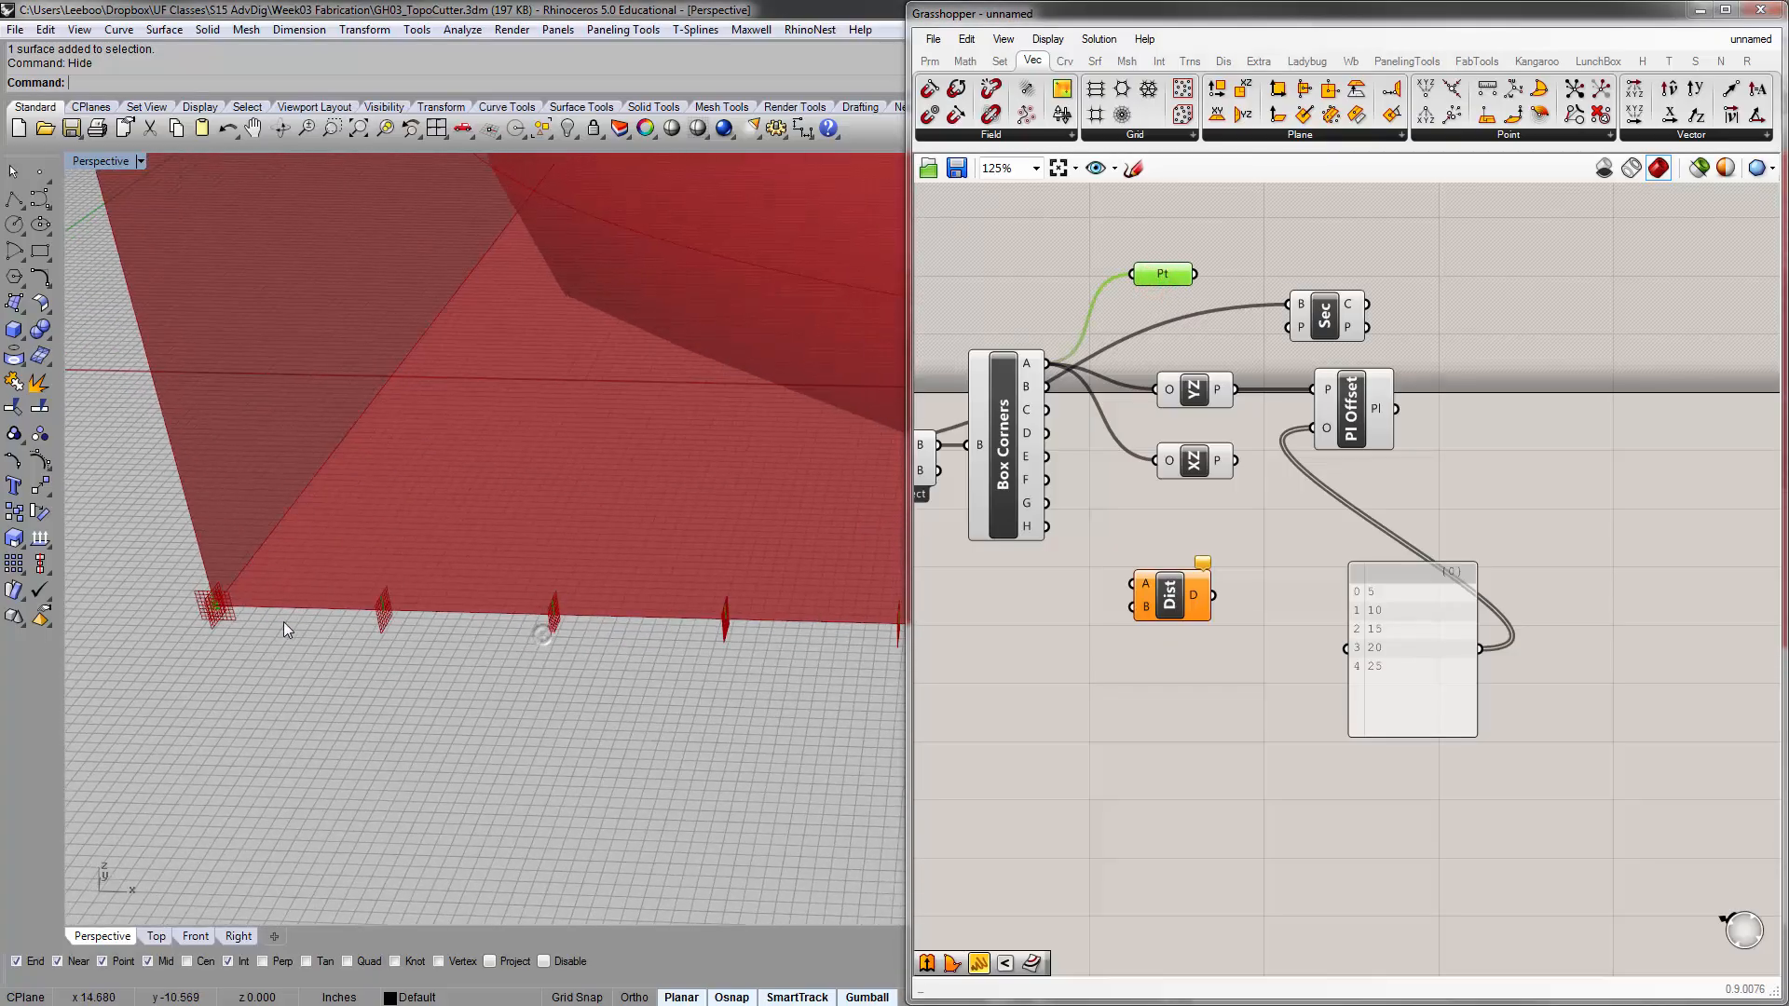
pyautogui.scroll(-4, 220, 601)
pyautogui.scroll(-3, 315, 601)
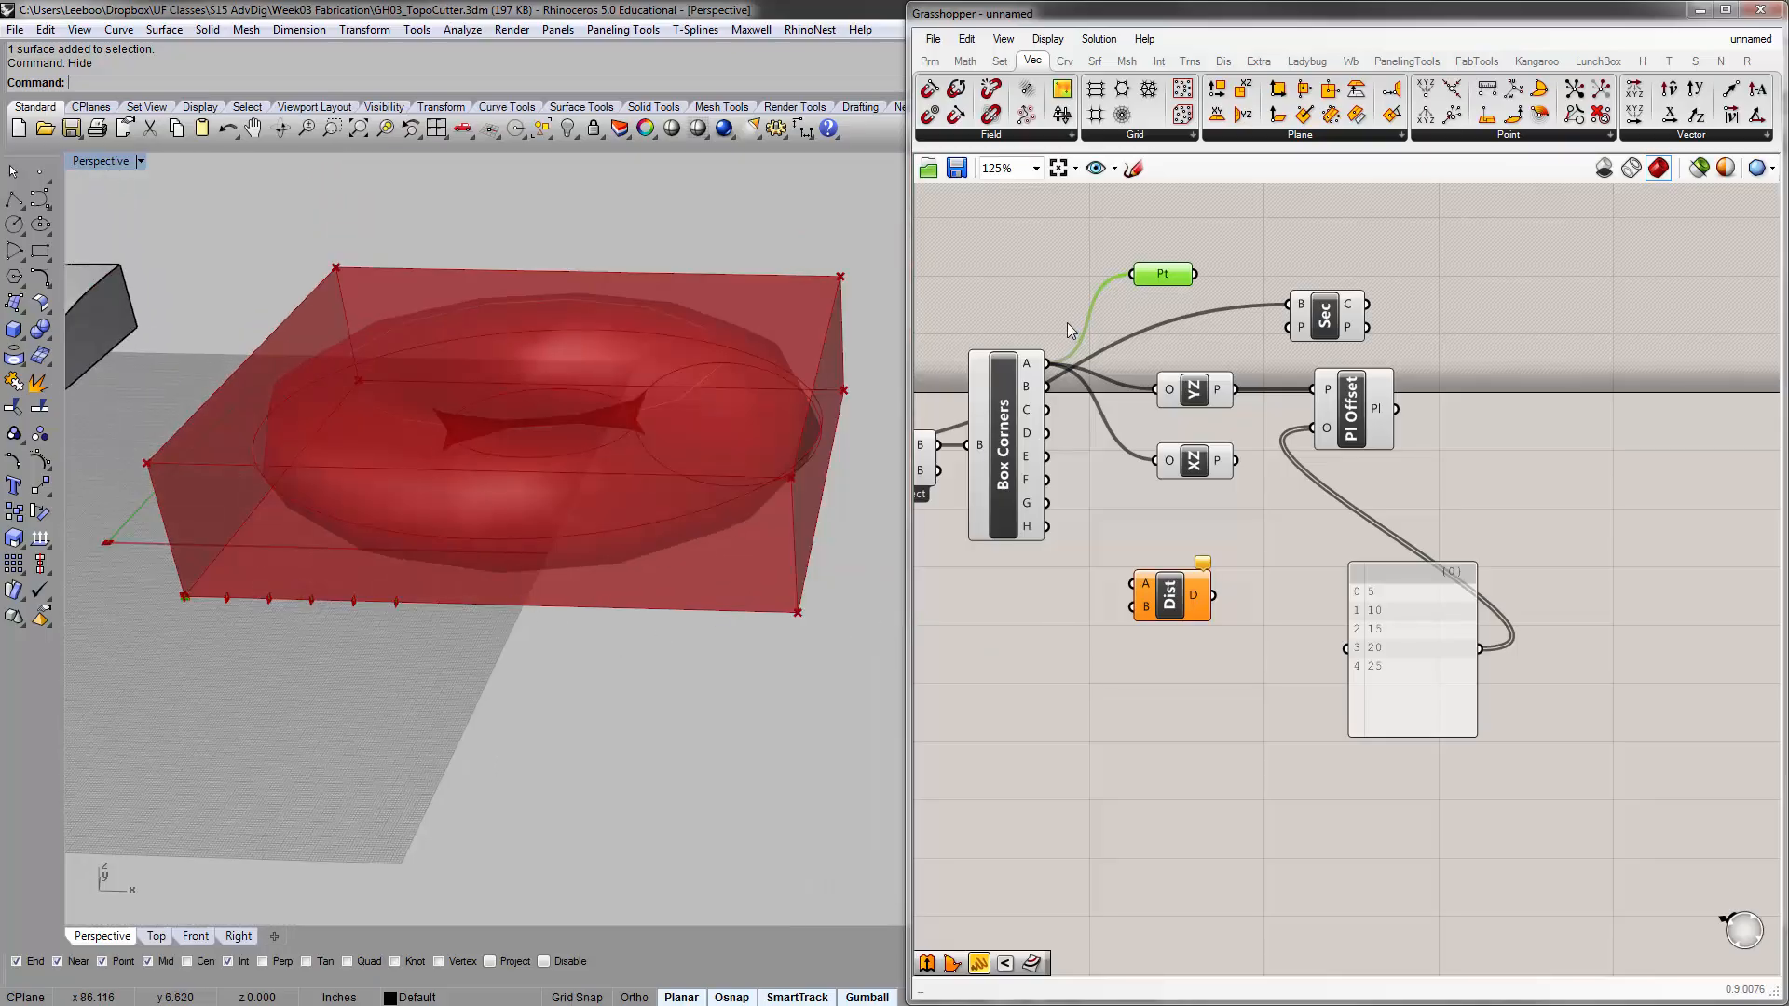
pyautogui.moveTo(1048, 387); pyautogui.dragTo(1131, 274)
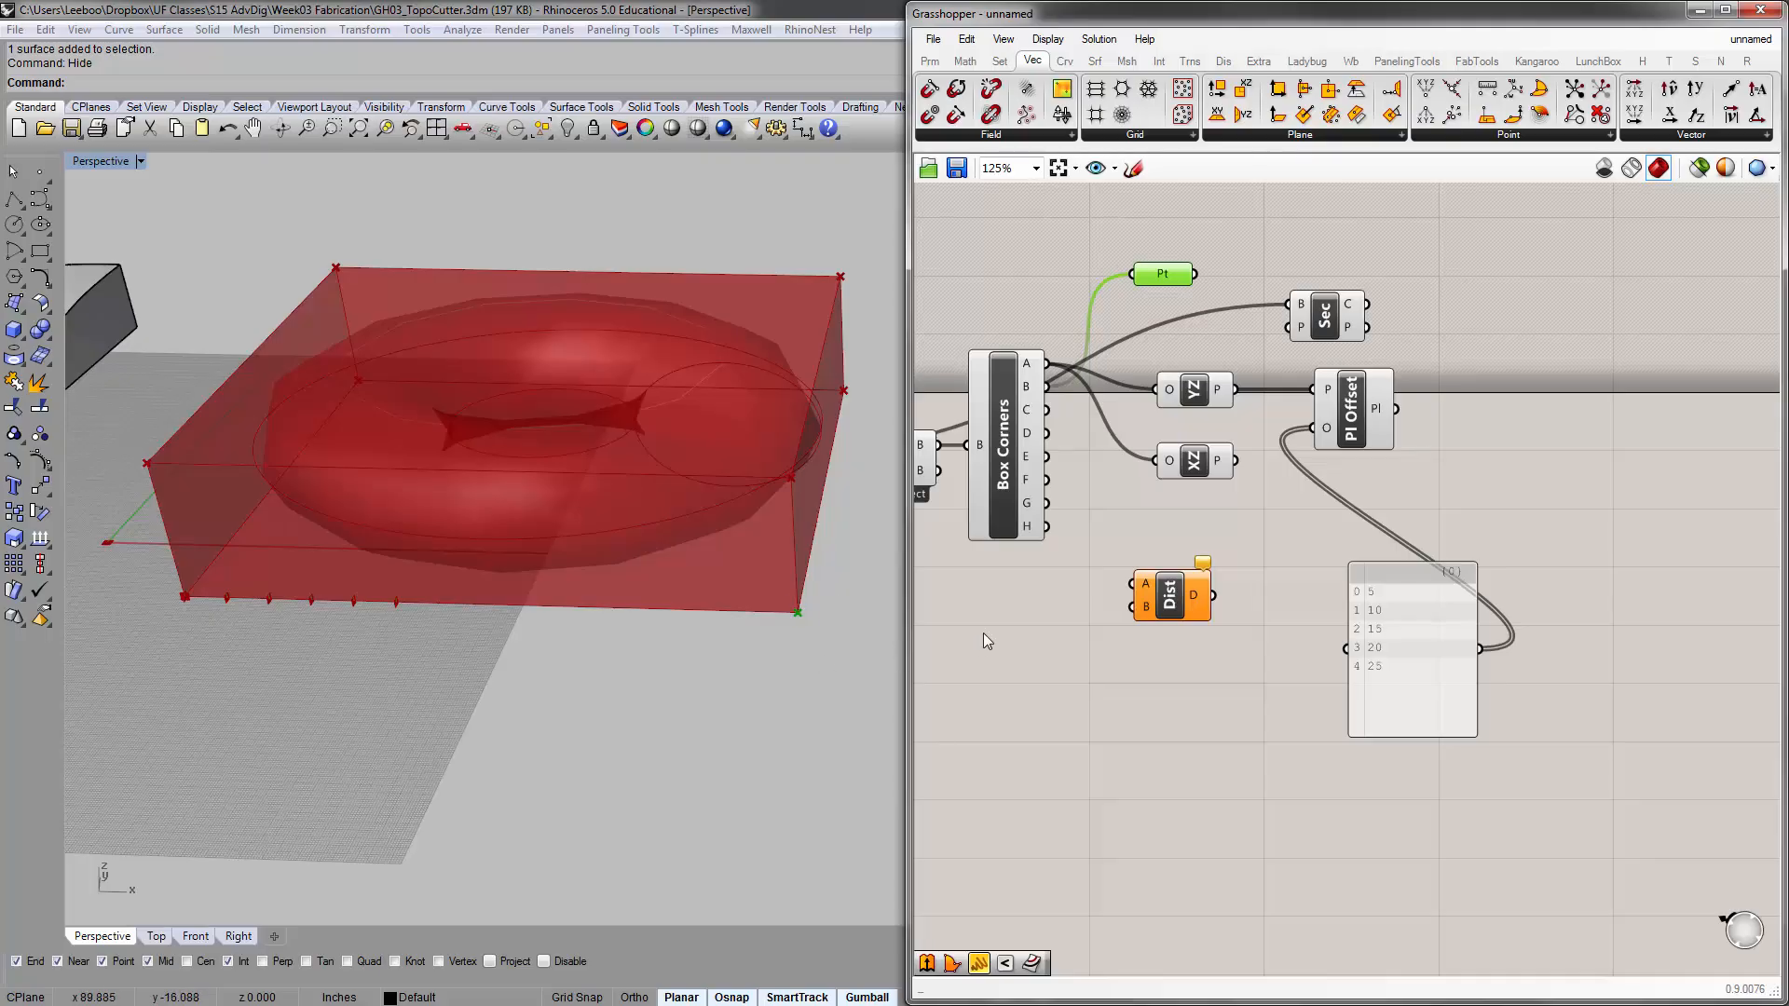
pyautogui.moveTo(1145, 275); pyautogui.dragTo(1183, 271)
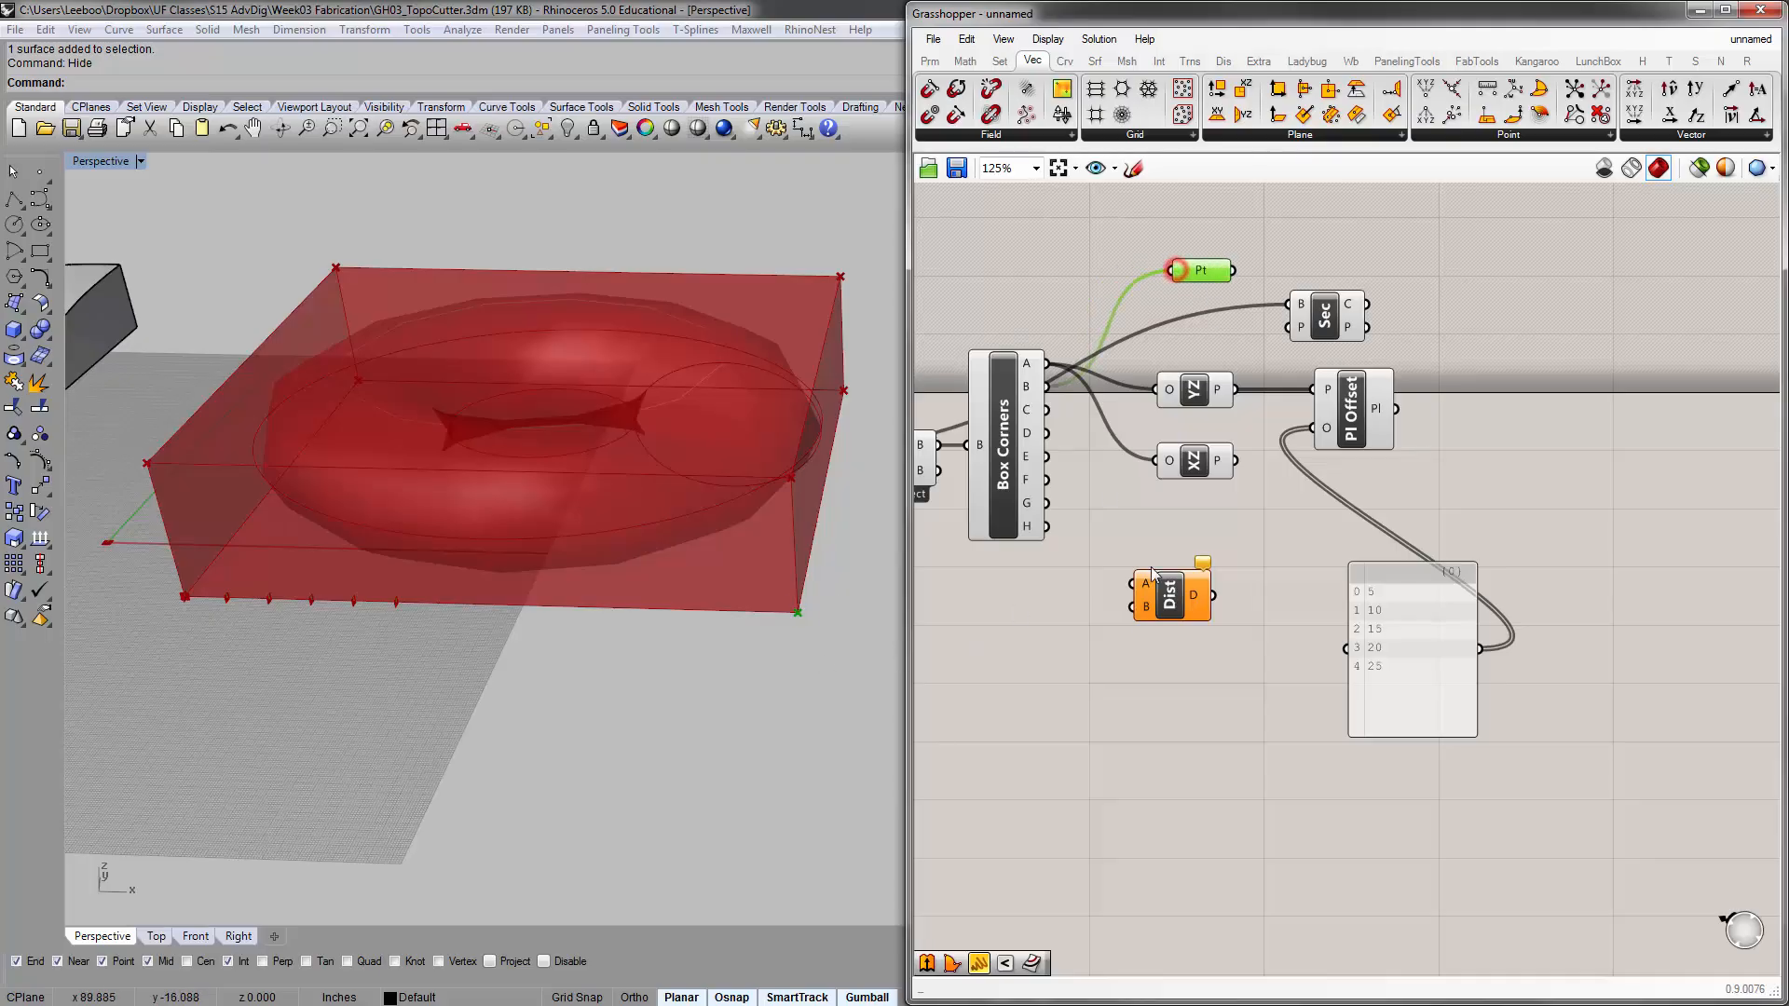
# Wire Box Corners outputs A and B into inputs A and B of Distance, and place it just below XZ
pyautogui.moveTo(1184, 610); pyautogui.dragTo(1214, 599)
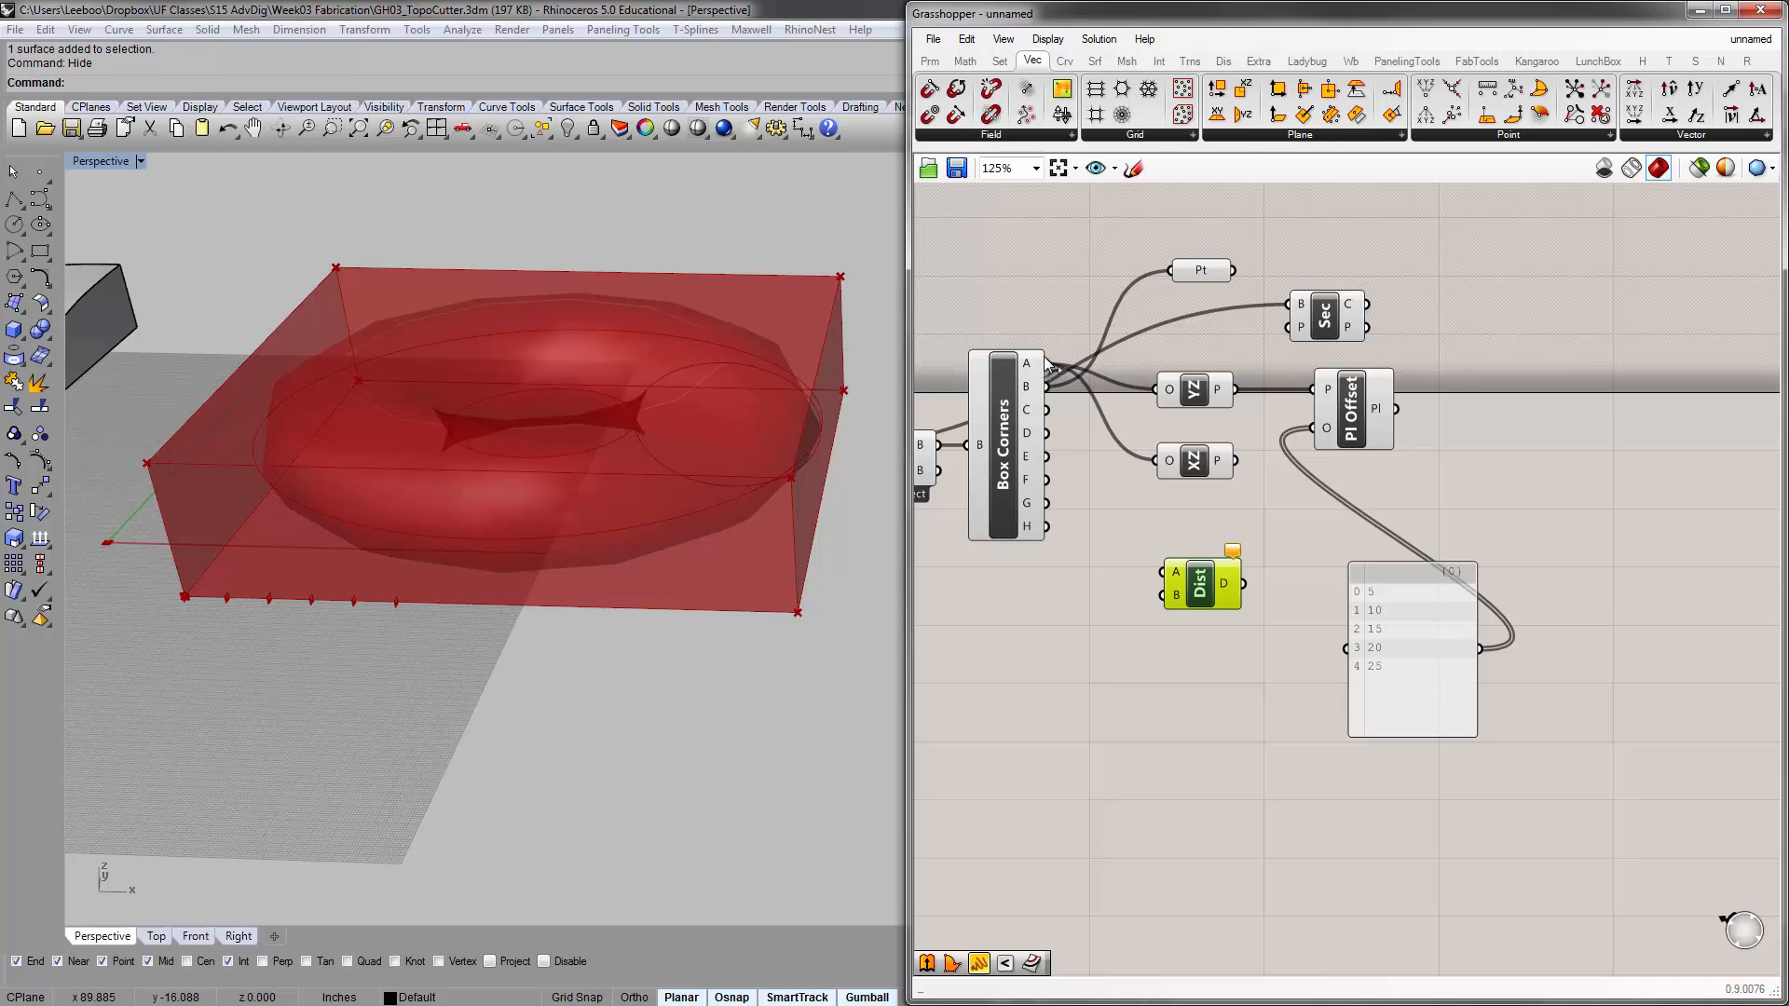
pyautogui.moveTo(1045, 365); pyautogui.dragTo(1213, 545)
pyautogui.moveTo(1047, 386); pyautogui.dragTo(1186, 553)
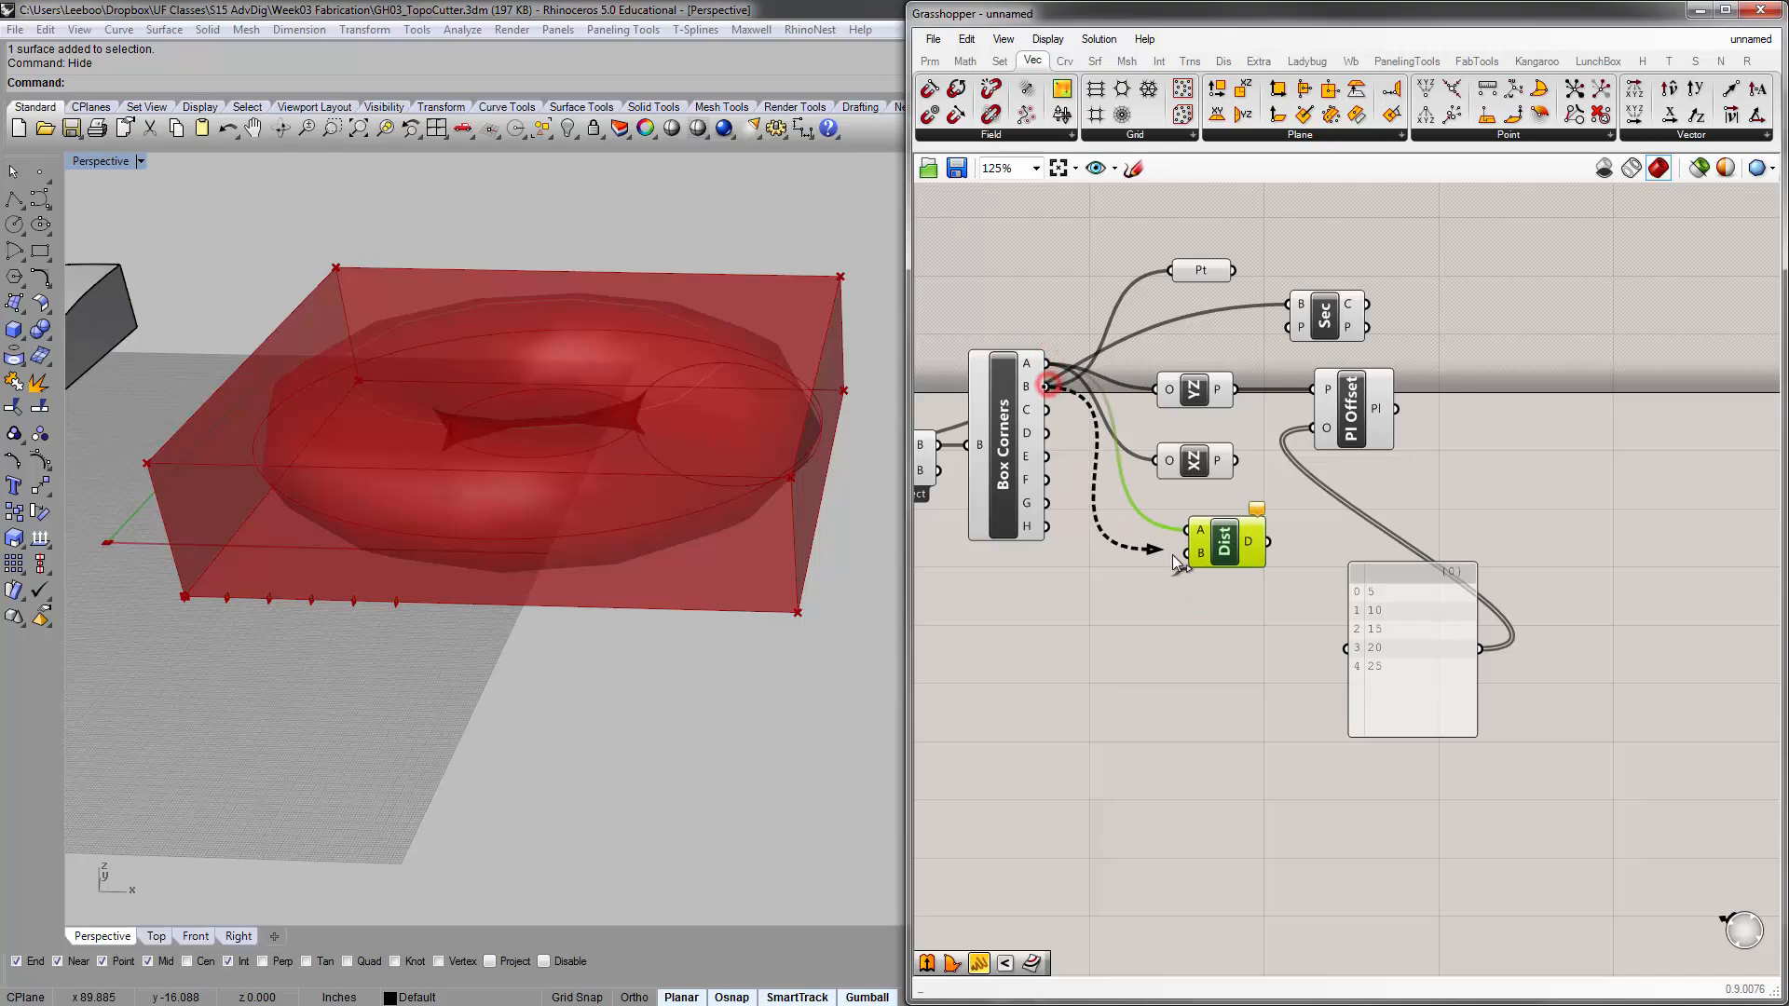
pyautogui.click(1163, 647)
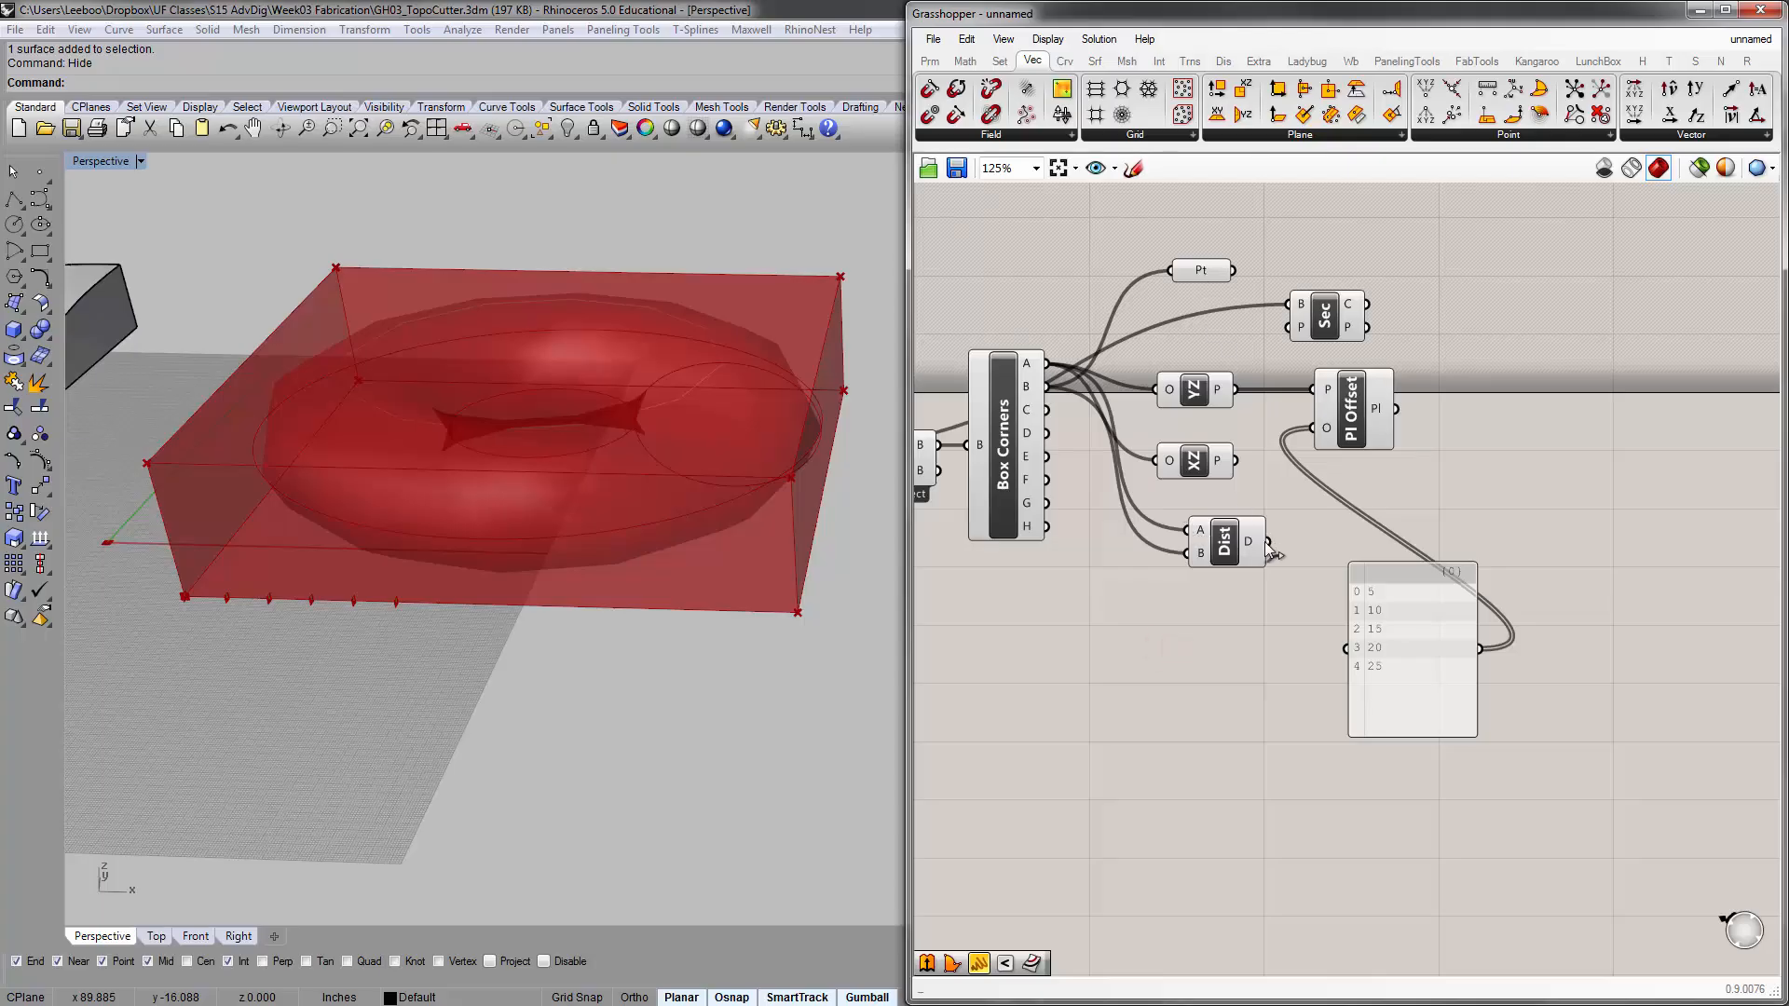
# Add a panel near the Distance component and feed it from the distance output to read the value
pyautogui.doubleClick(1237, 602)
pyautogui.write('panel')
pyautogui.press('Return')
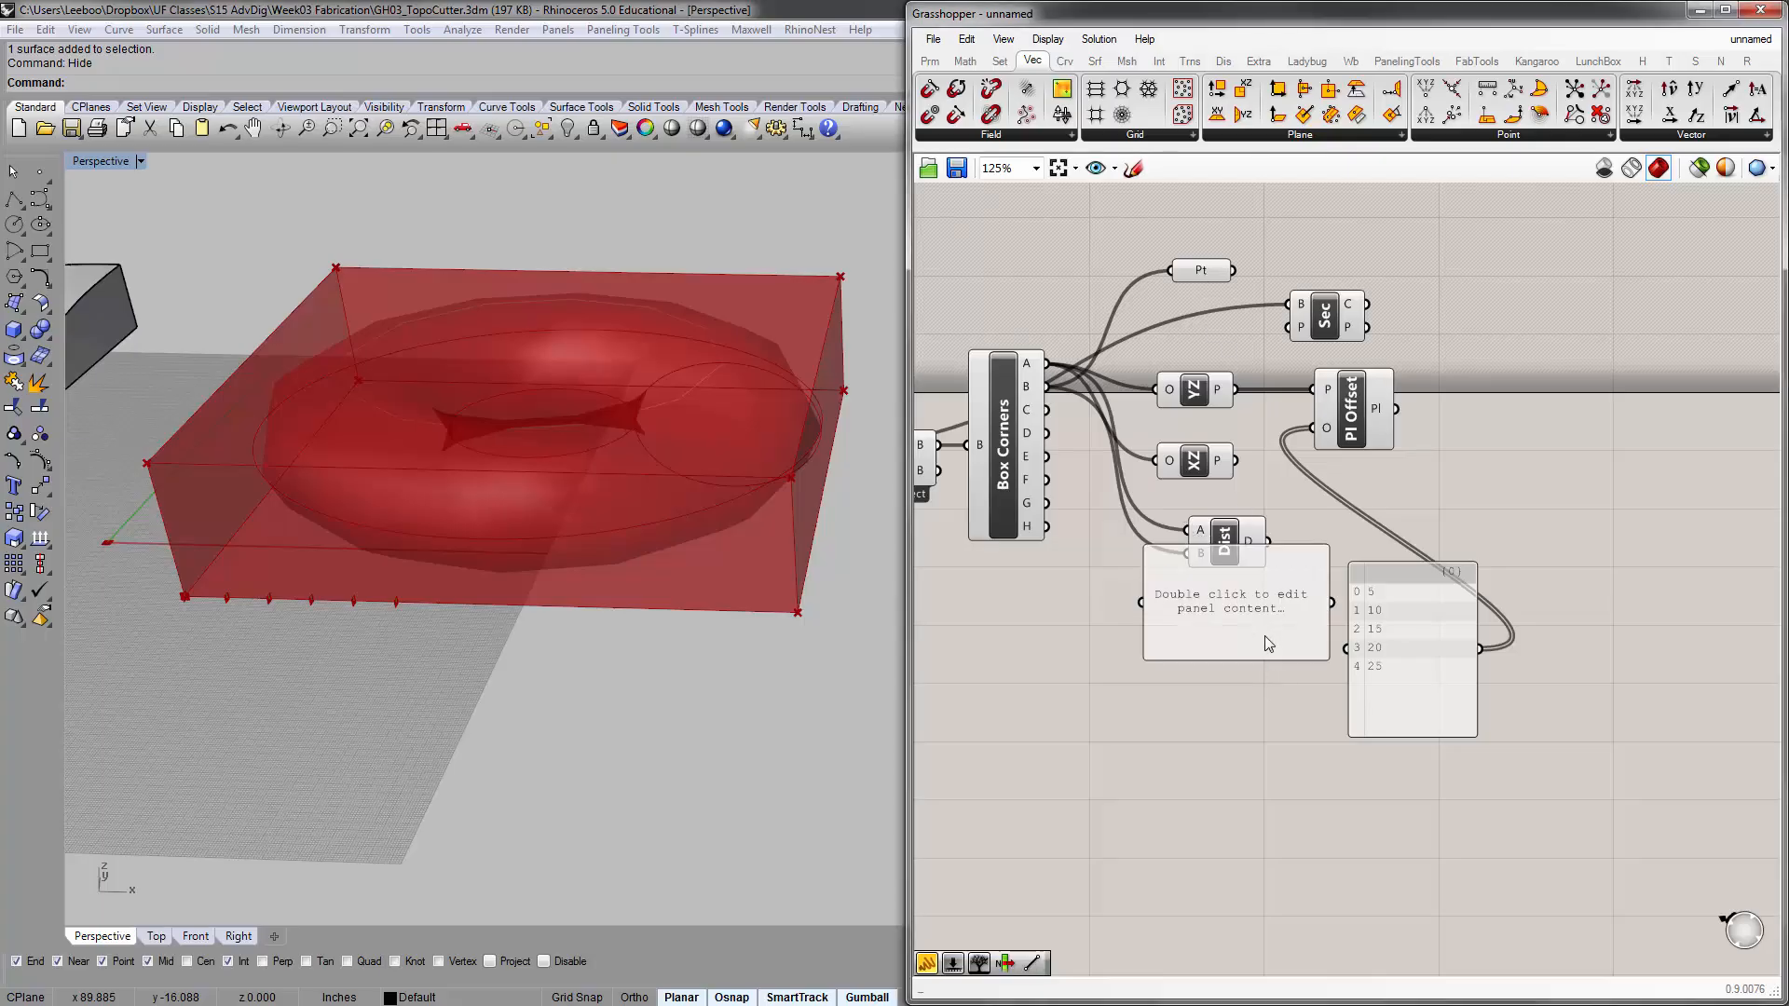
pyautogui.moveTo(1266, 636); pyautogui.dragTo(1334, 684)
pyautogui.moveTo(1272, 552); pyautogui.dragTo(1186, 670)
pyautogui.scroll(4, 1260, 695)
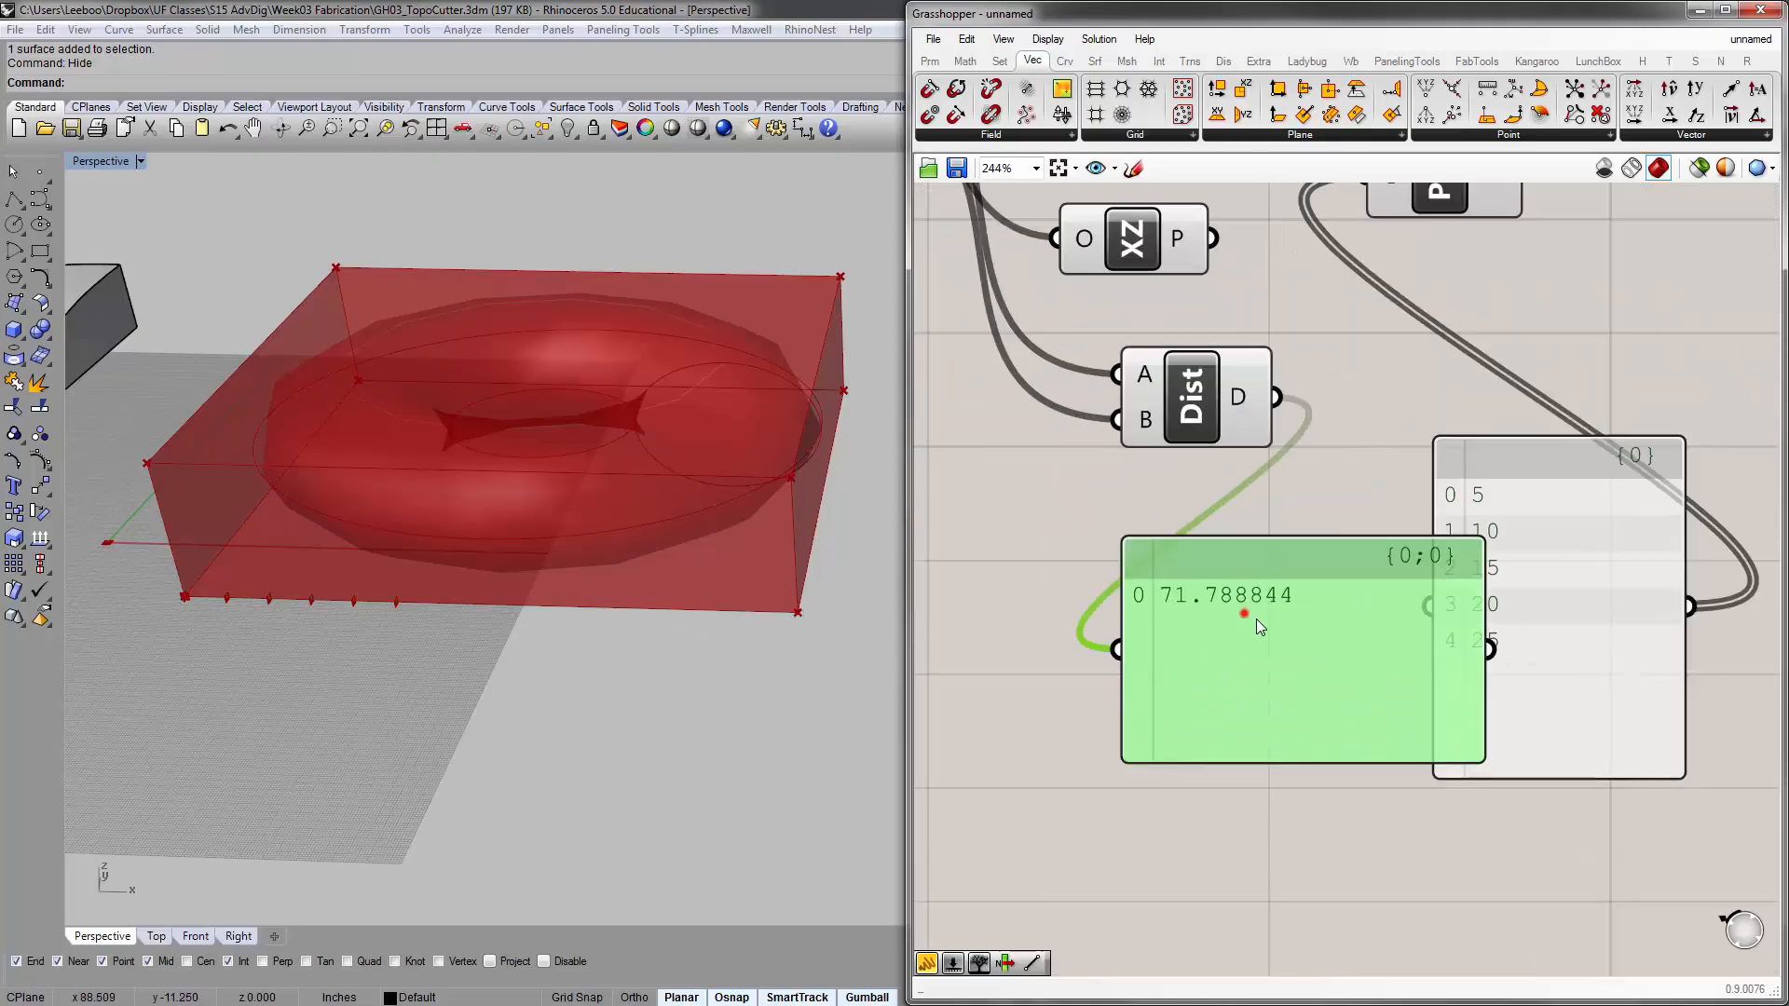
pyautogui.scroll(-3, 1256, 619)
# Lower the Distance component below the XZ plane component and align its output panel beside it
pyautogui.click(1202, 556)
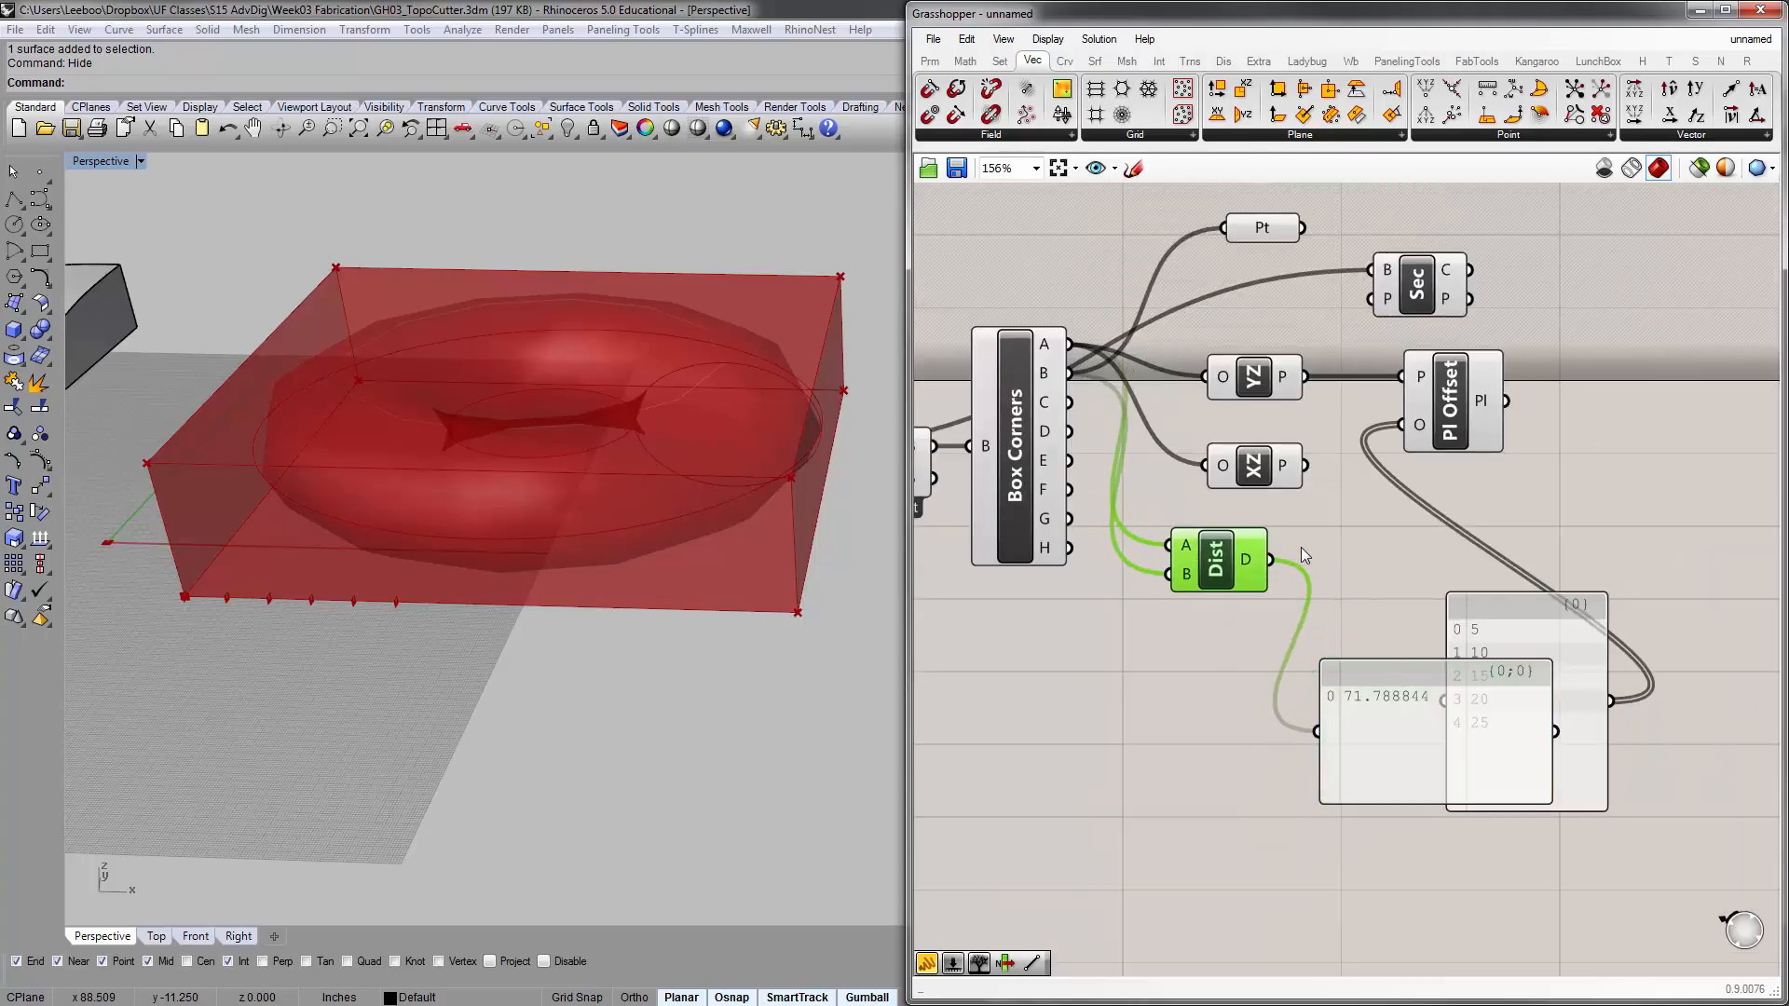
pyautogui.moveTo(1203, 573); pyautogui.dragTo(1205, 647)
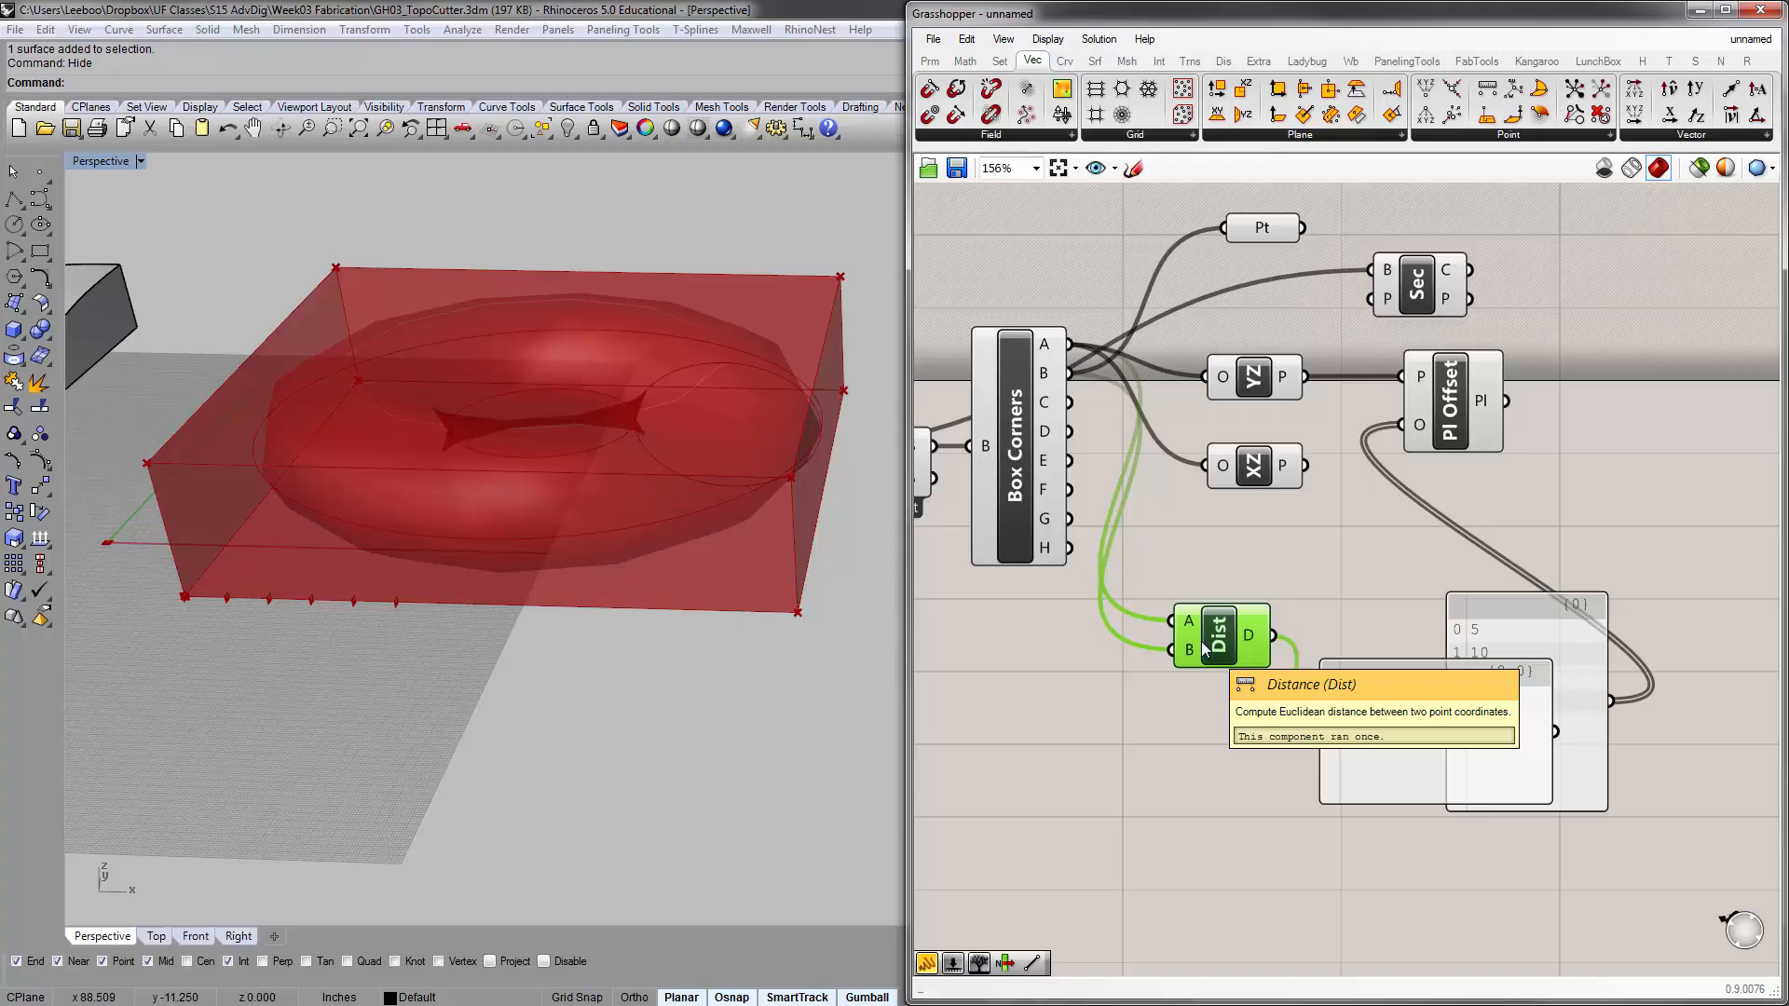
pyautogui.moveTo(1205, 649); pyautogui.dragTo(1194, 639)
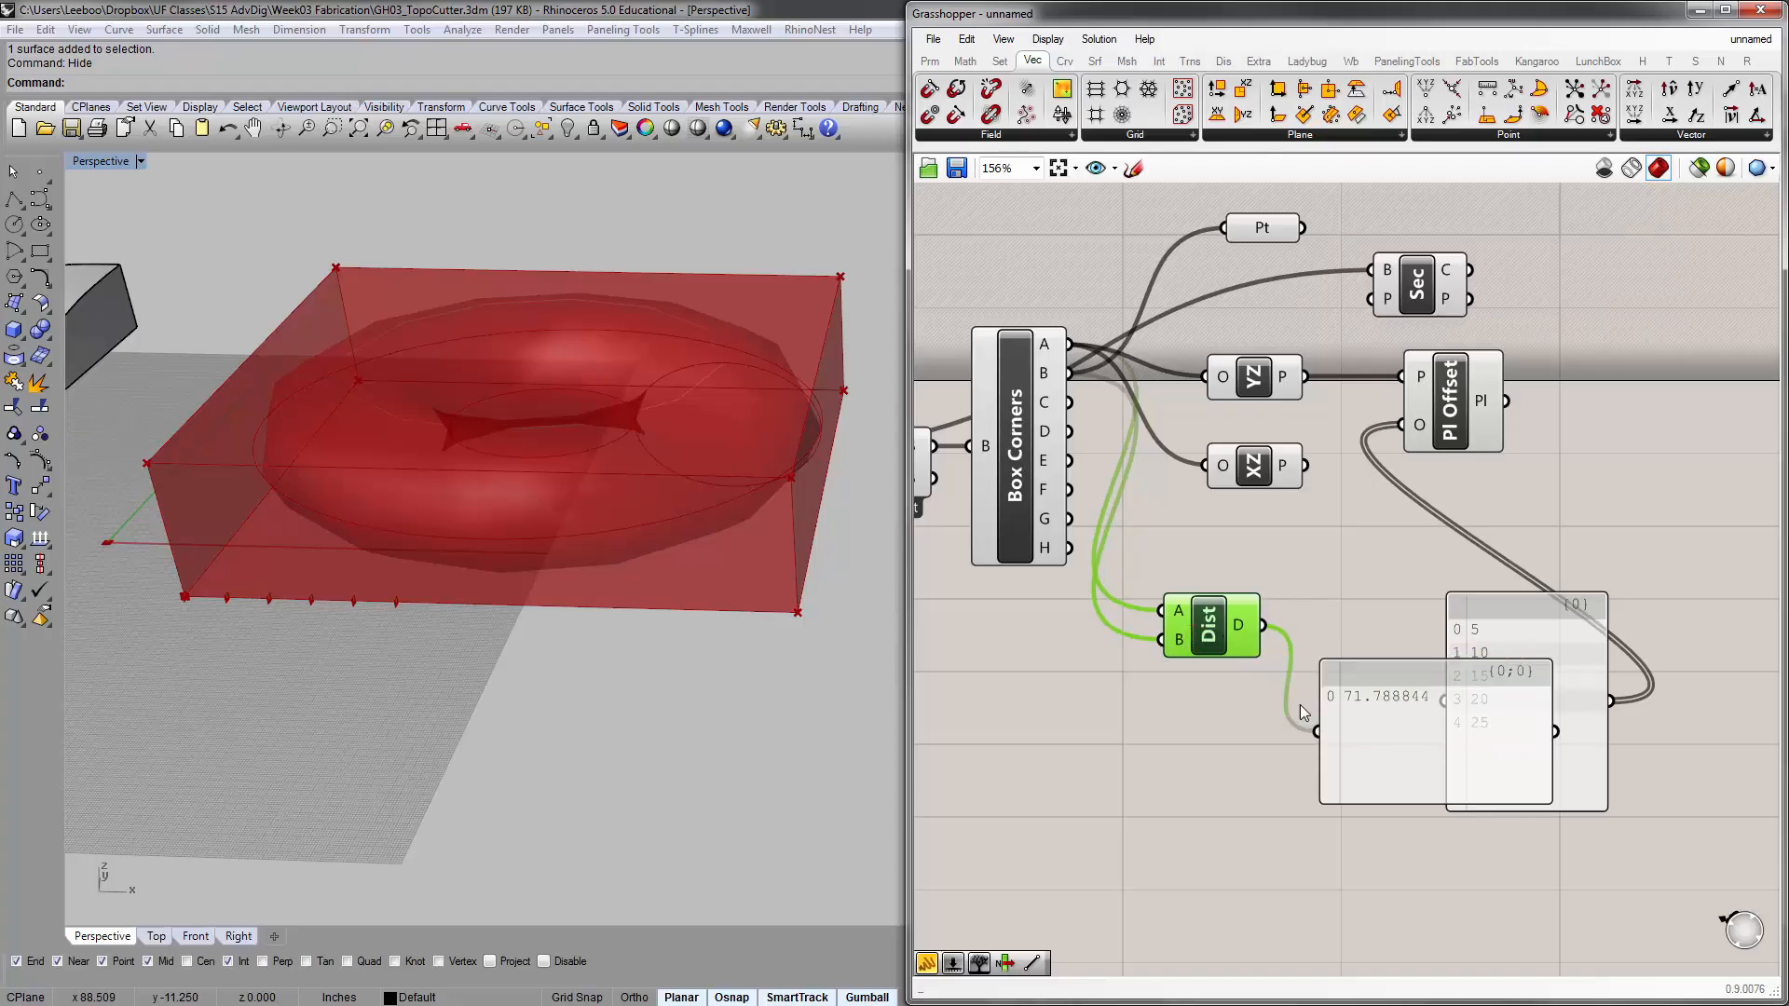
pyautogui.click(1351, 695)
pyautogui.scroll(3, 1409, 680)
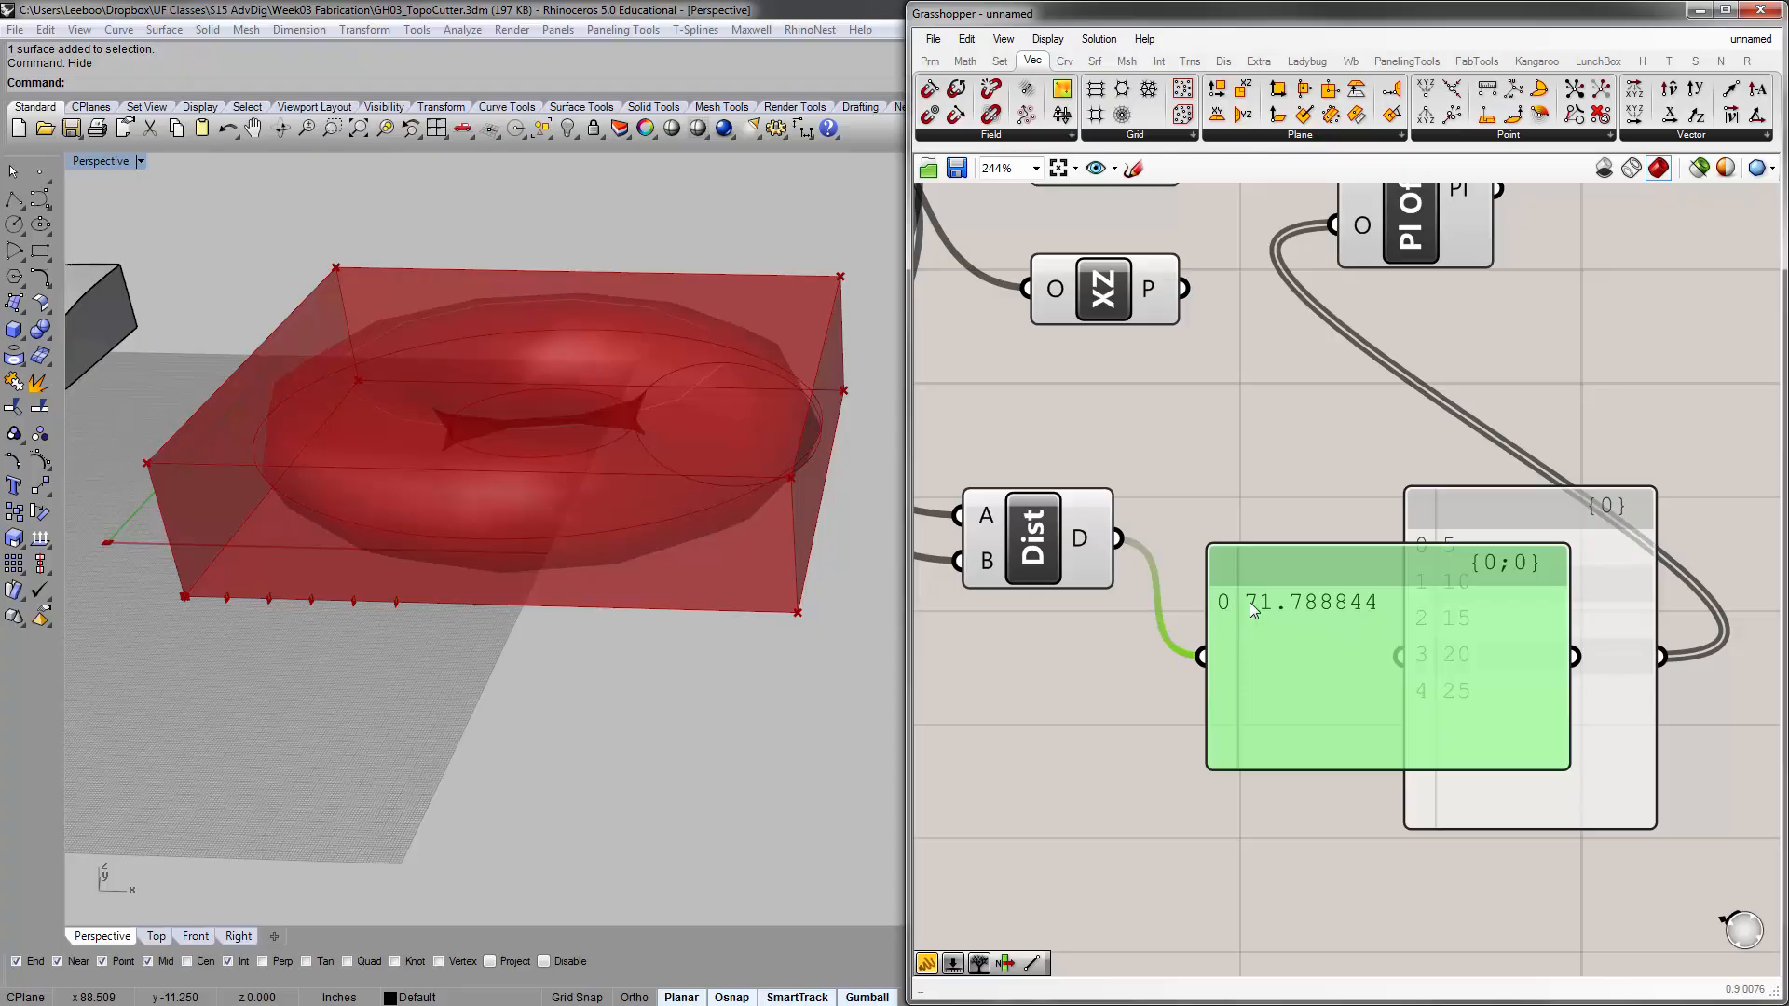
pyautogui.moveTo(1282, 606); pyautogui.dragTo(1390, 493)
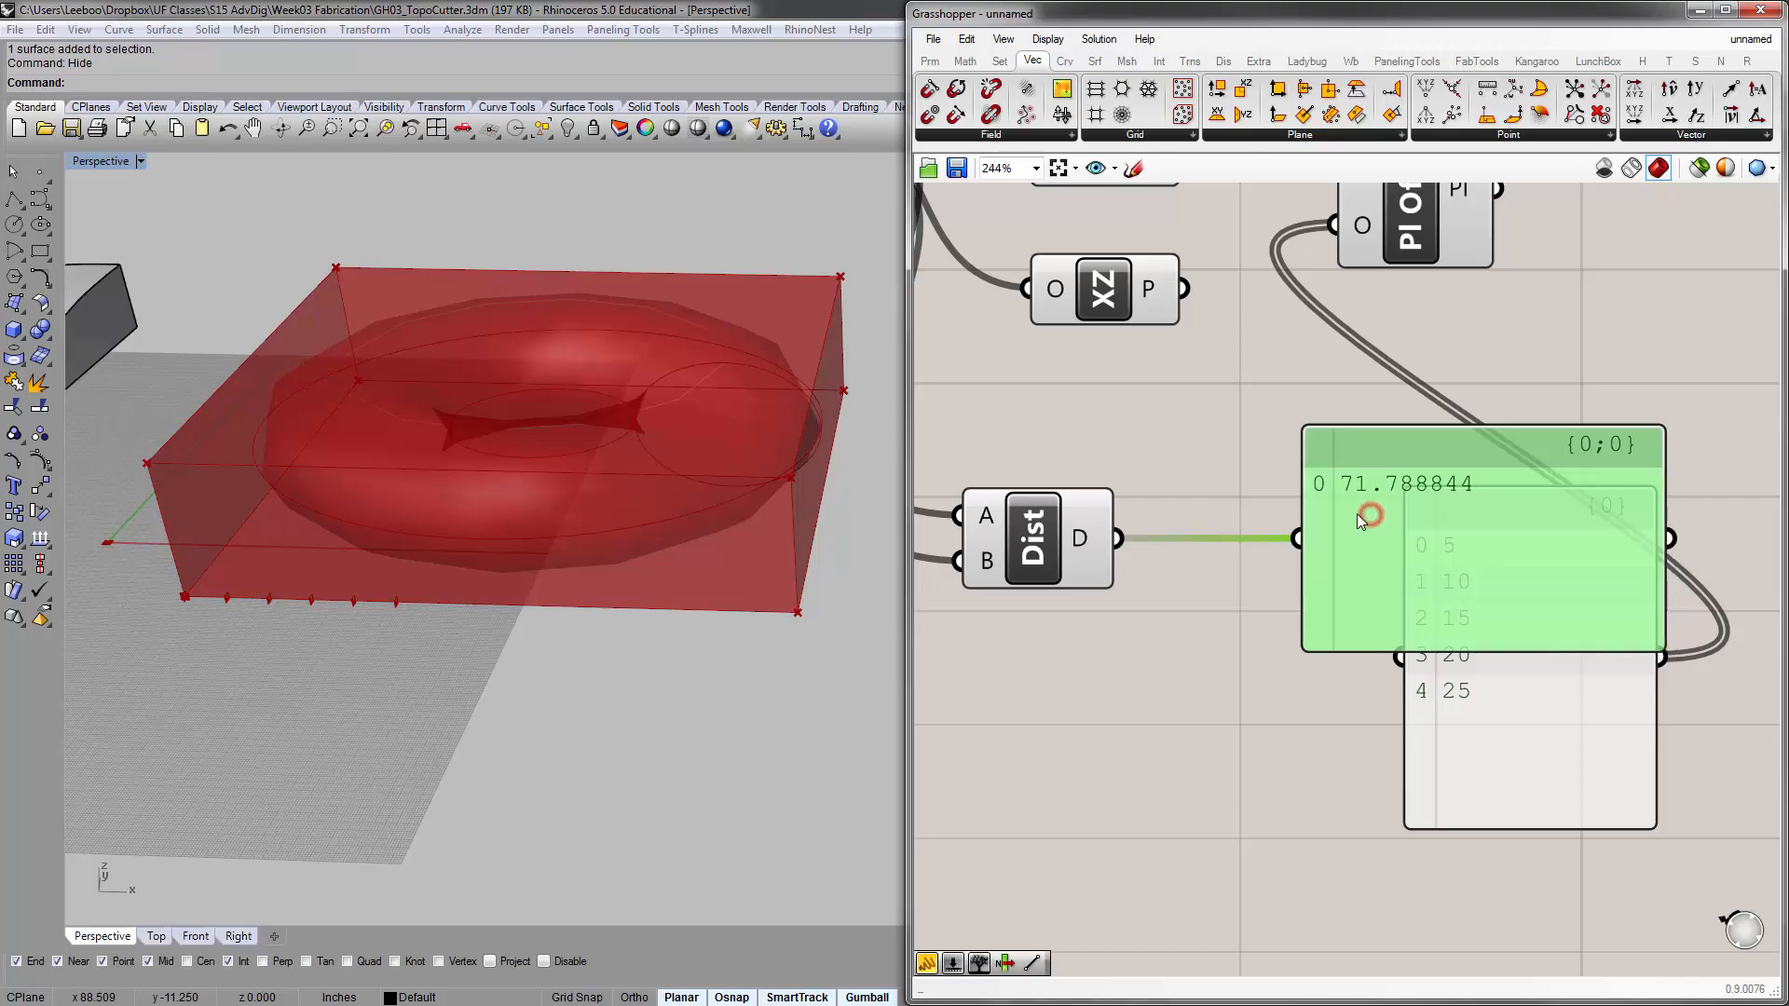
pyautogui.scroll(-2, 1202, 585)
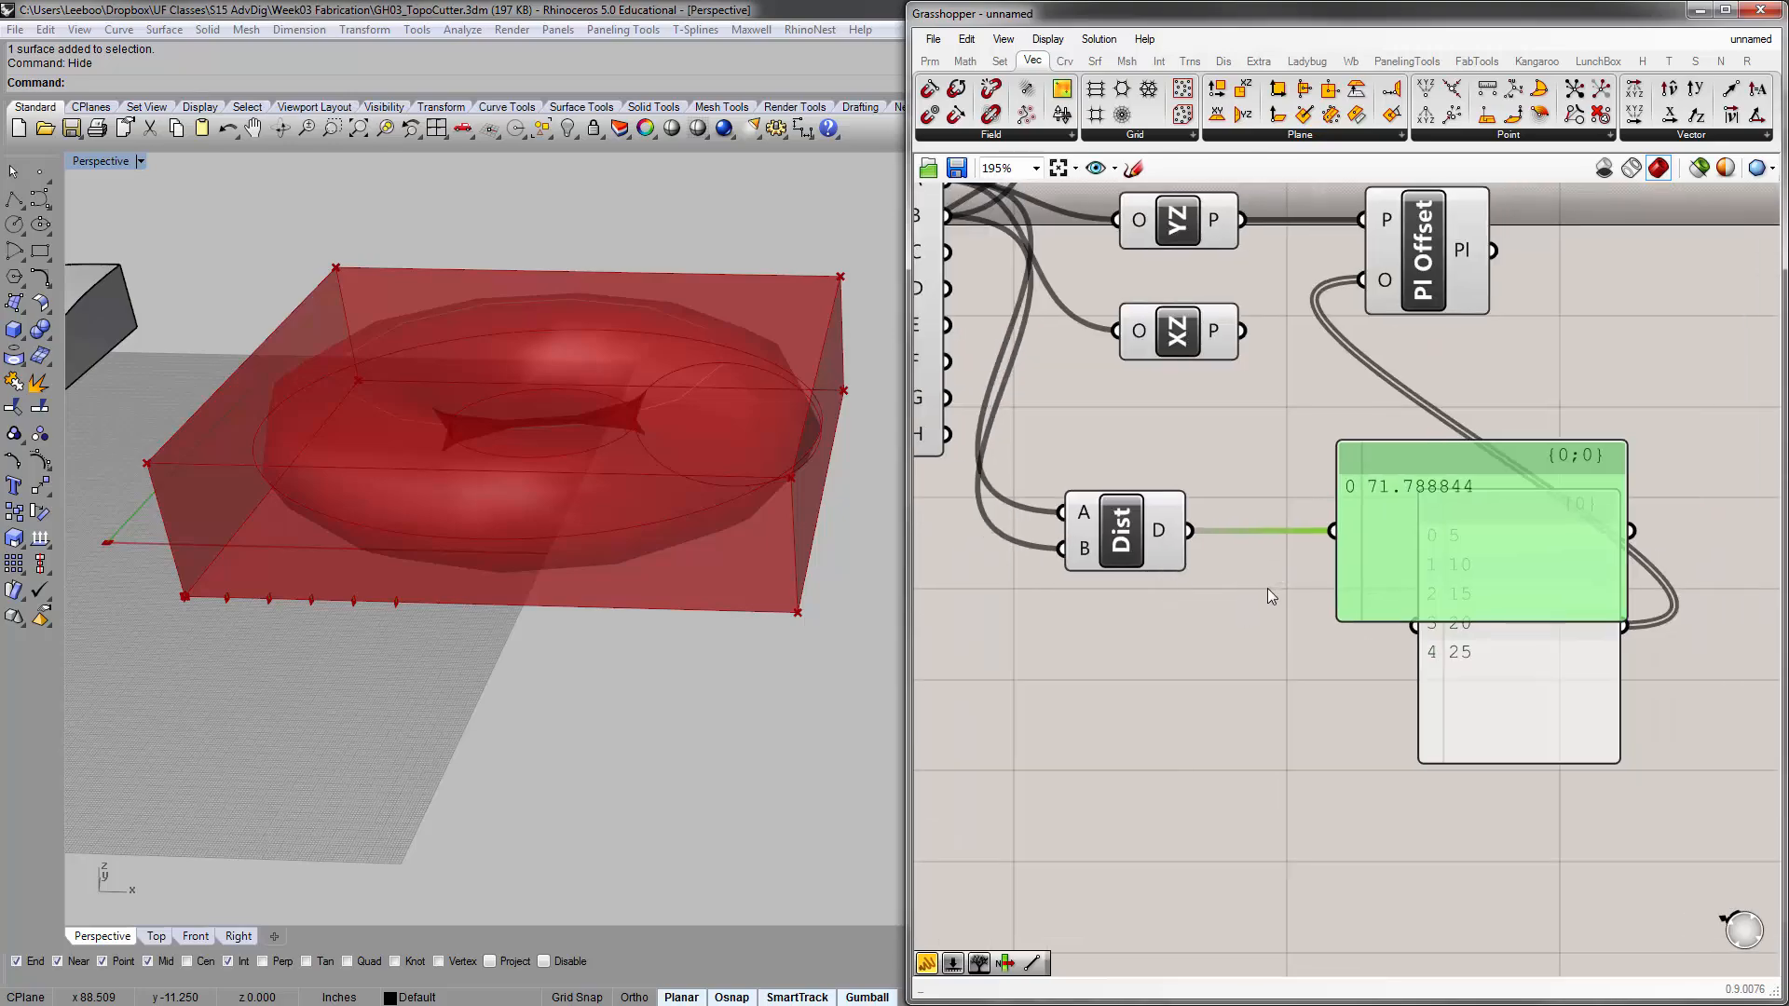
pyautogui.doubleClick(1233, 613)
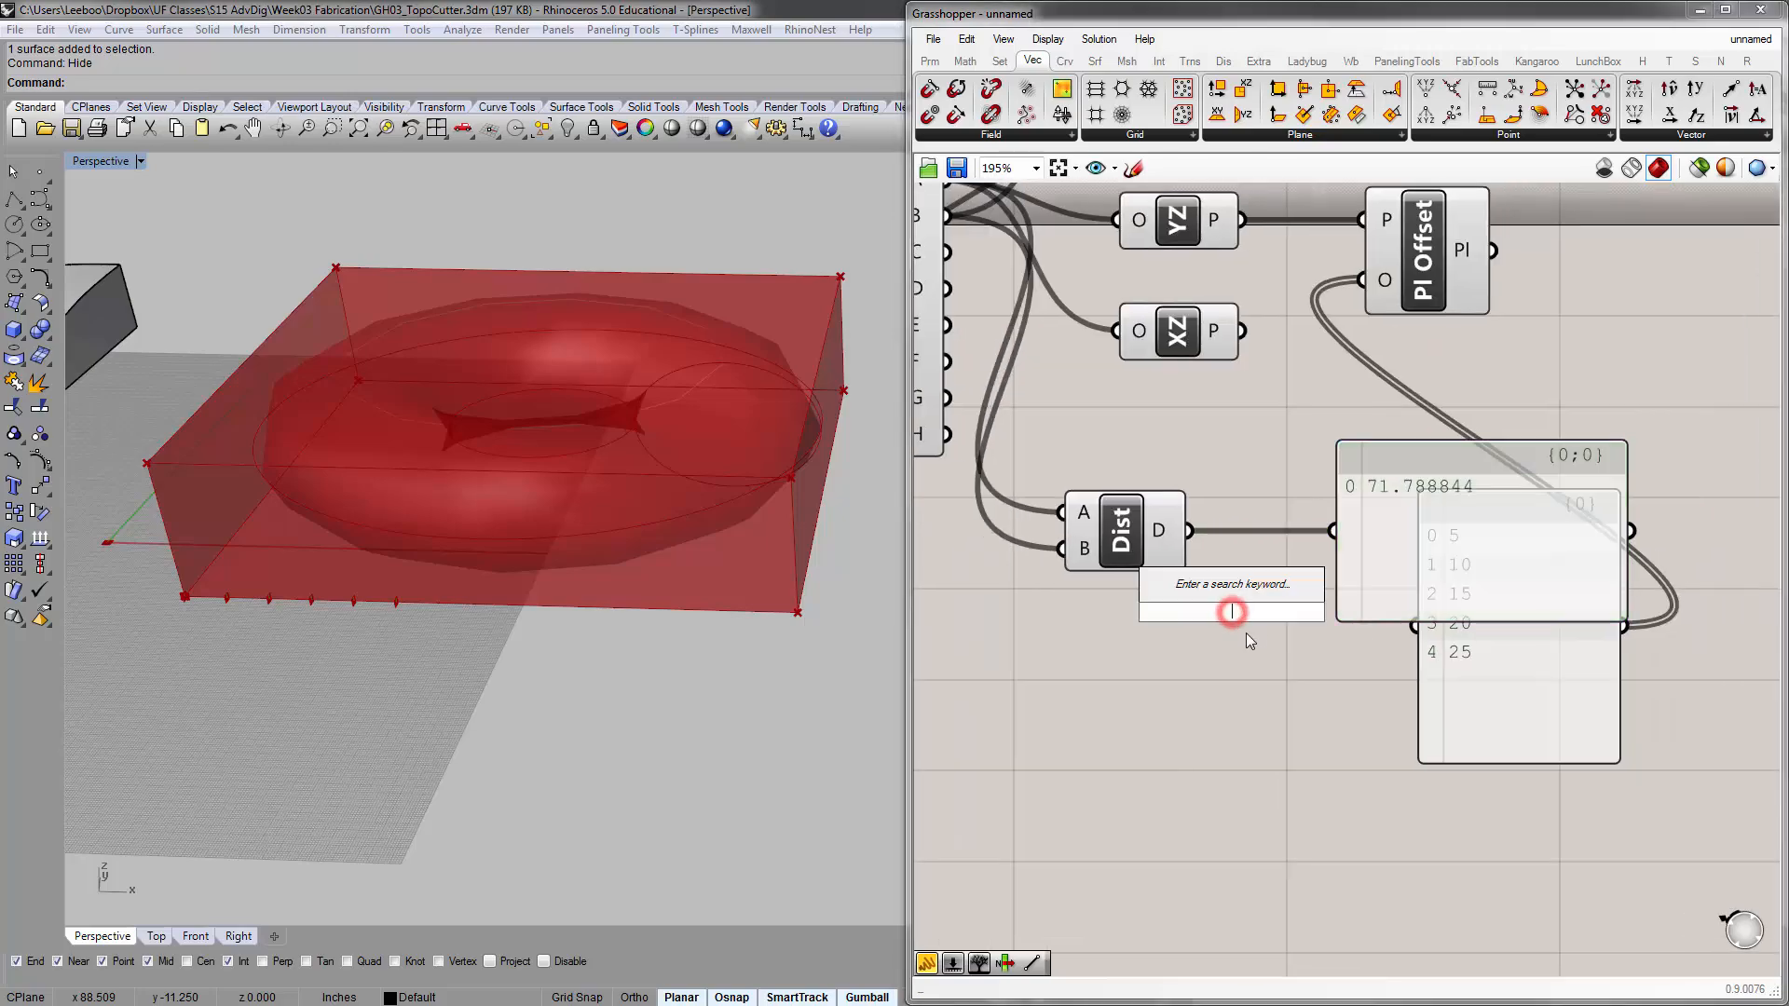
pyautogui.write('div')
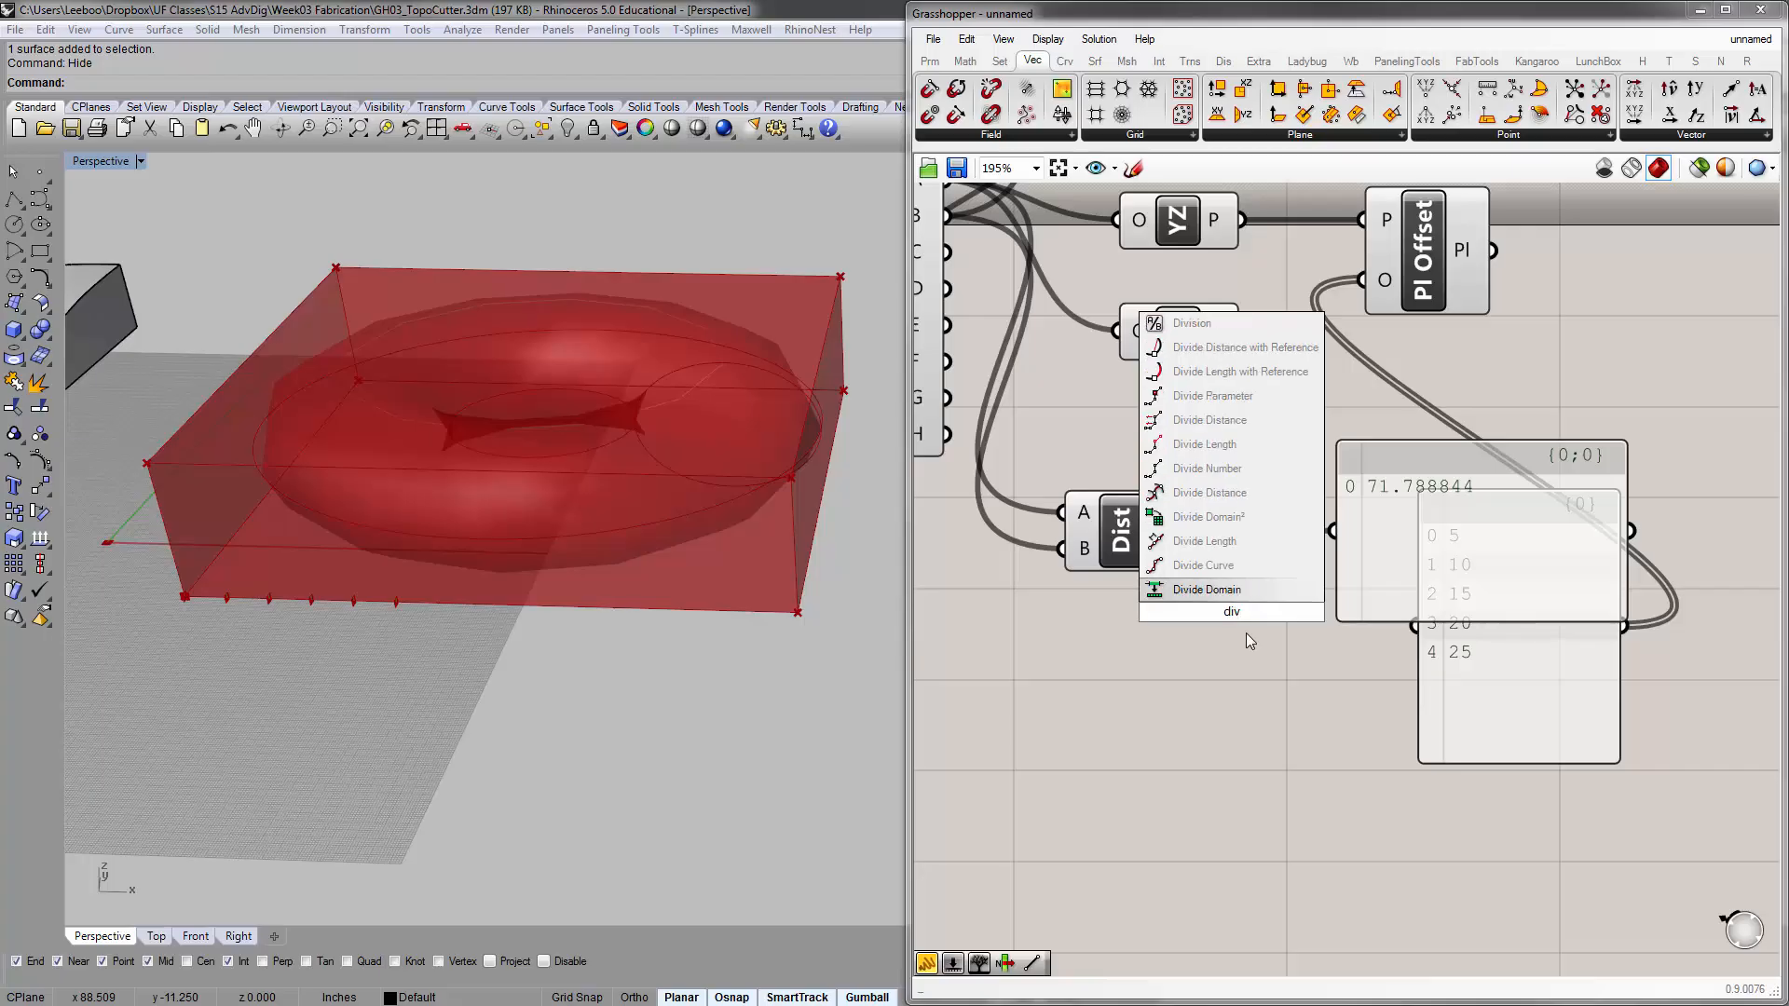
pyautogui.click(1226, 318)
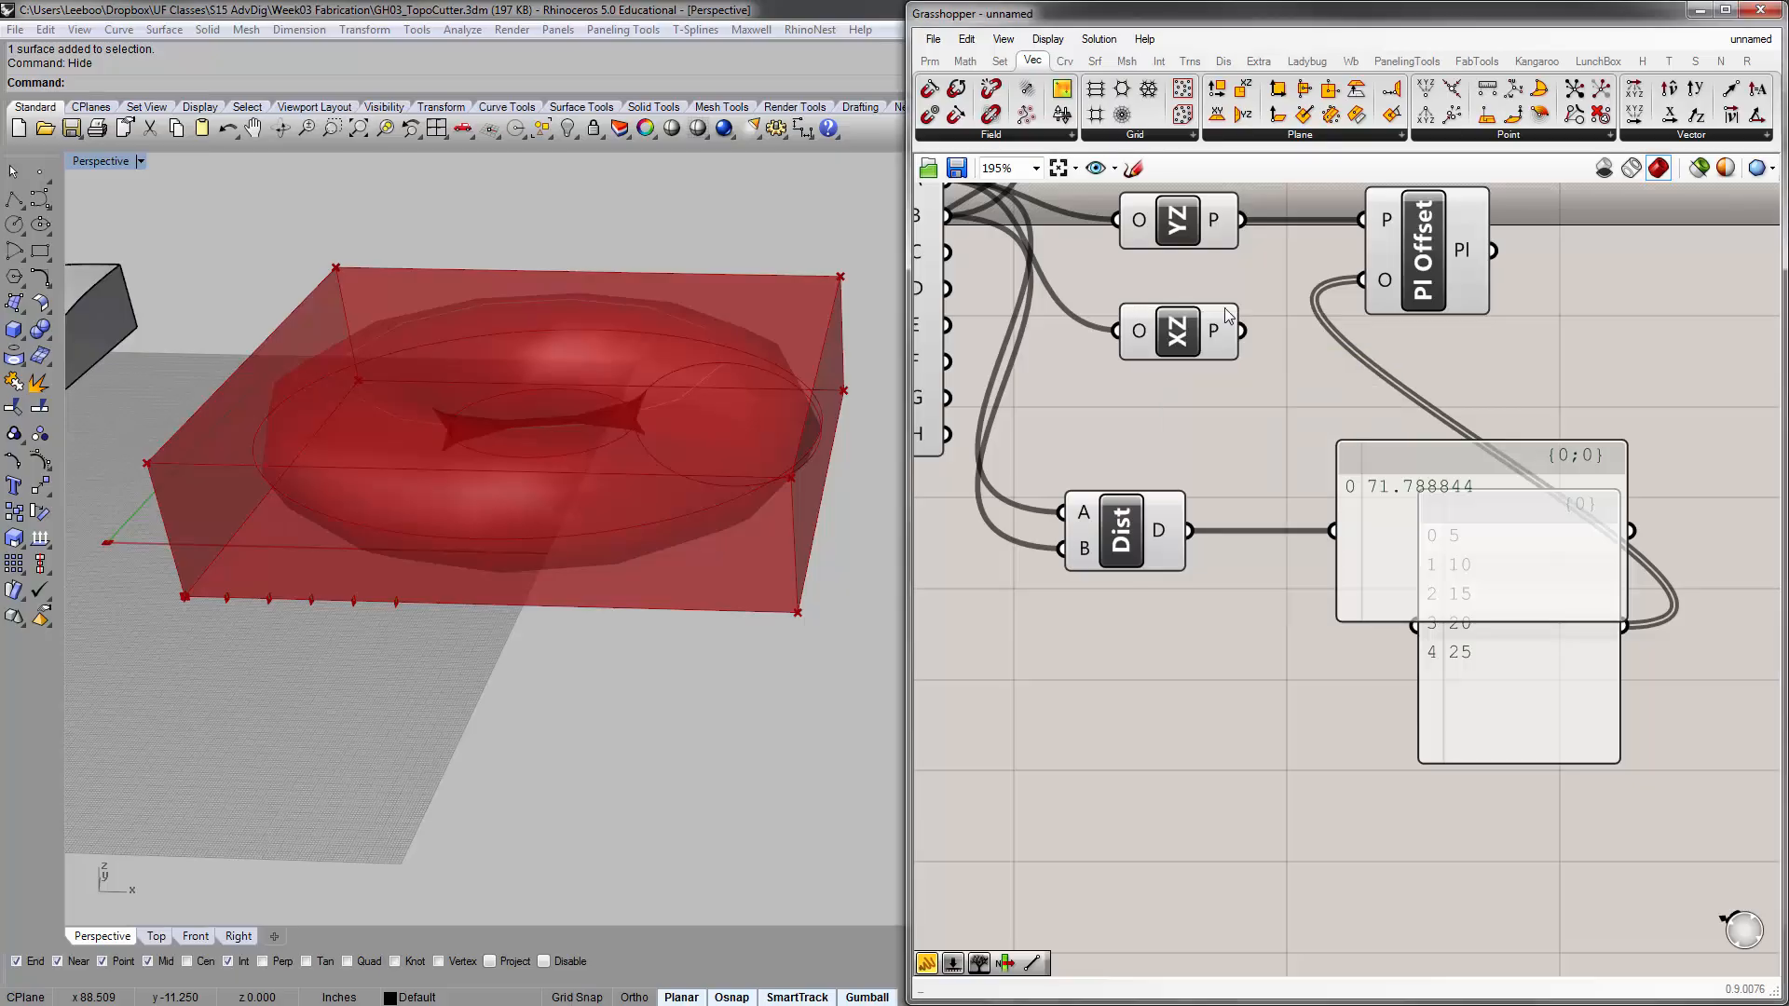
# Add a mathematical Division component just below the Distance component
pyautogui.moveTo(972, 70)
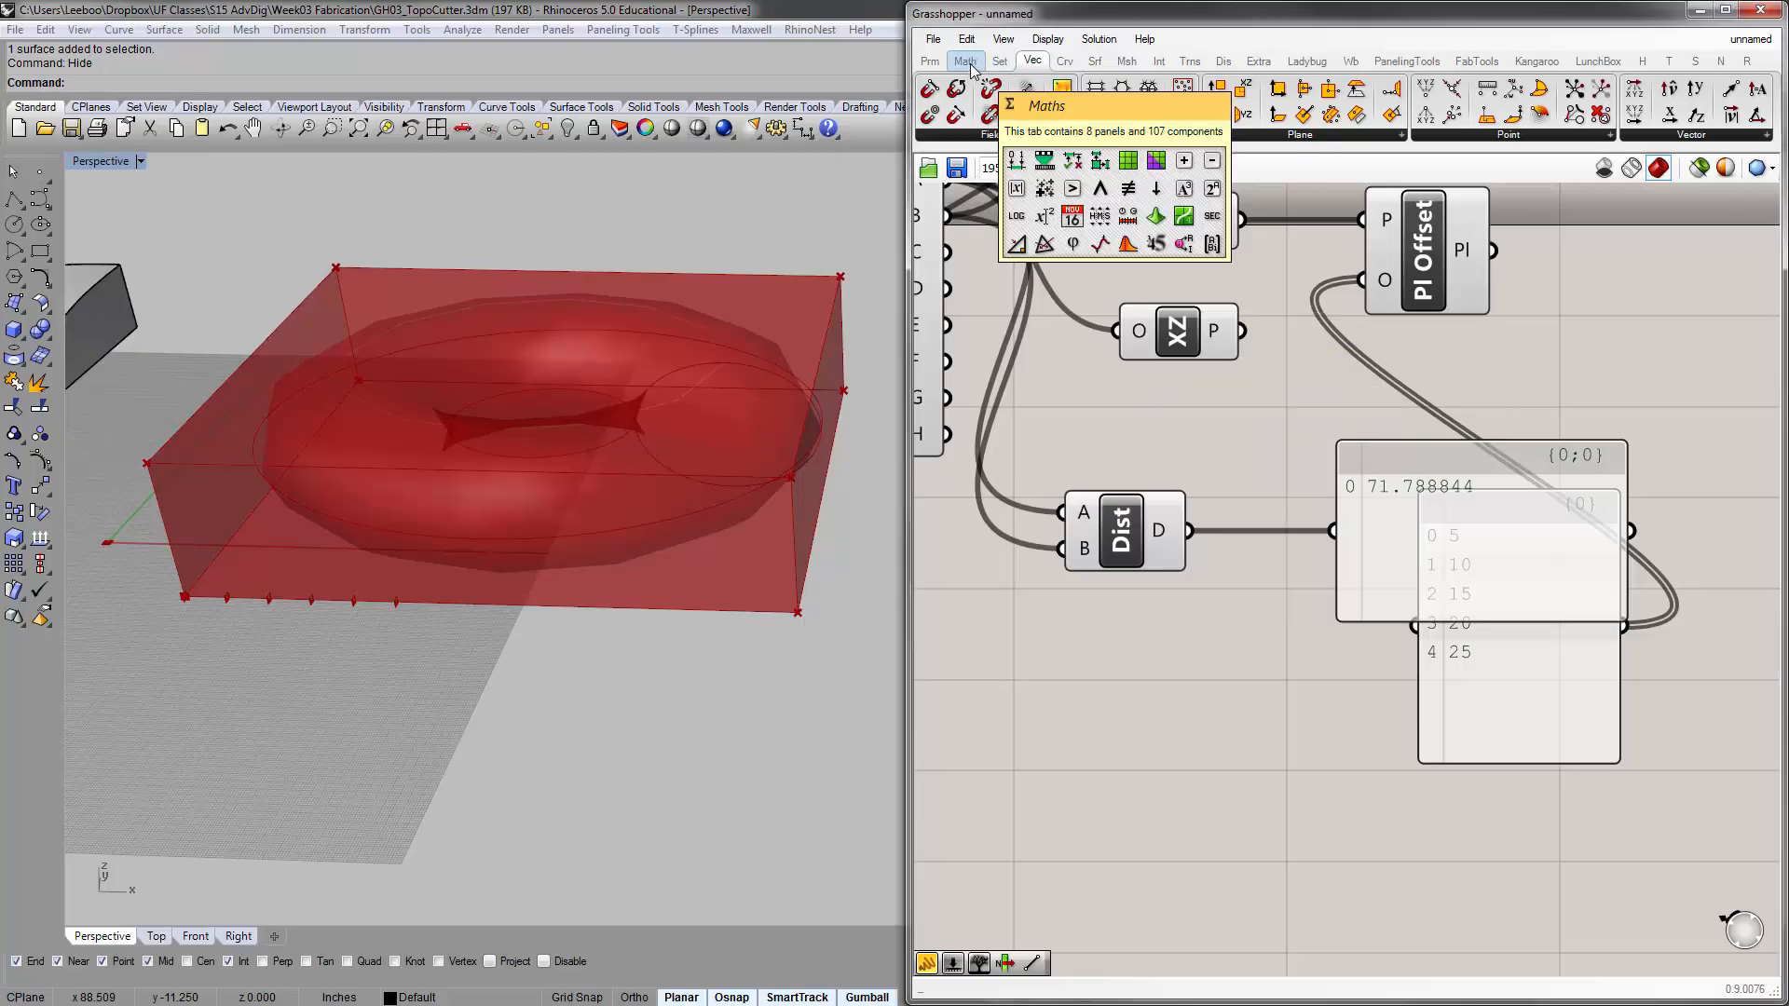
pyautogui.click(969, 64)
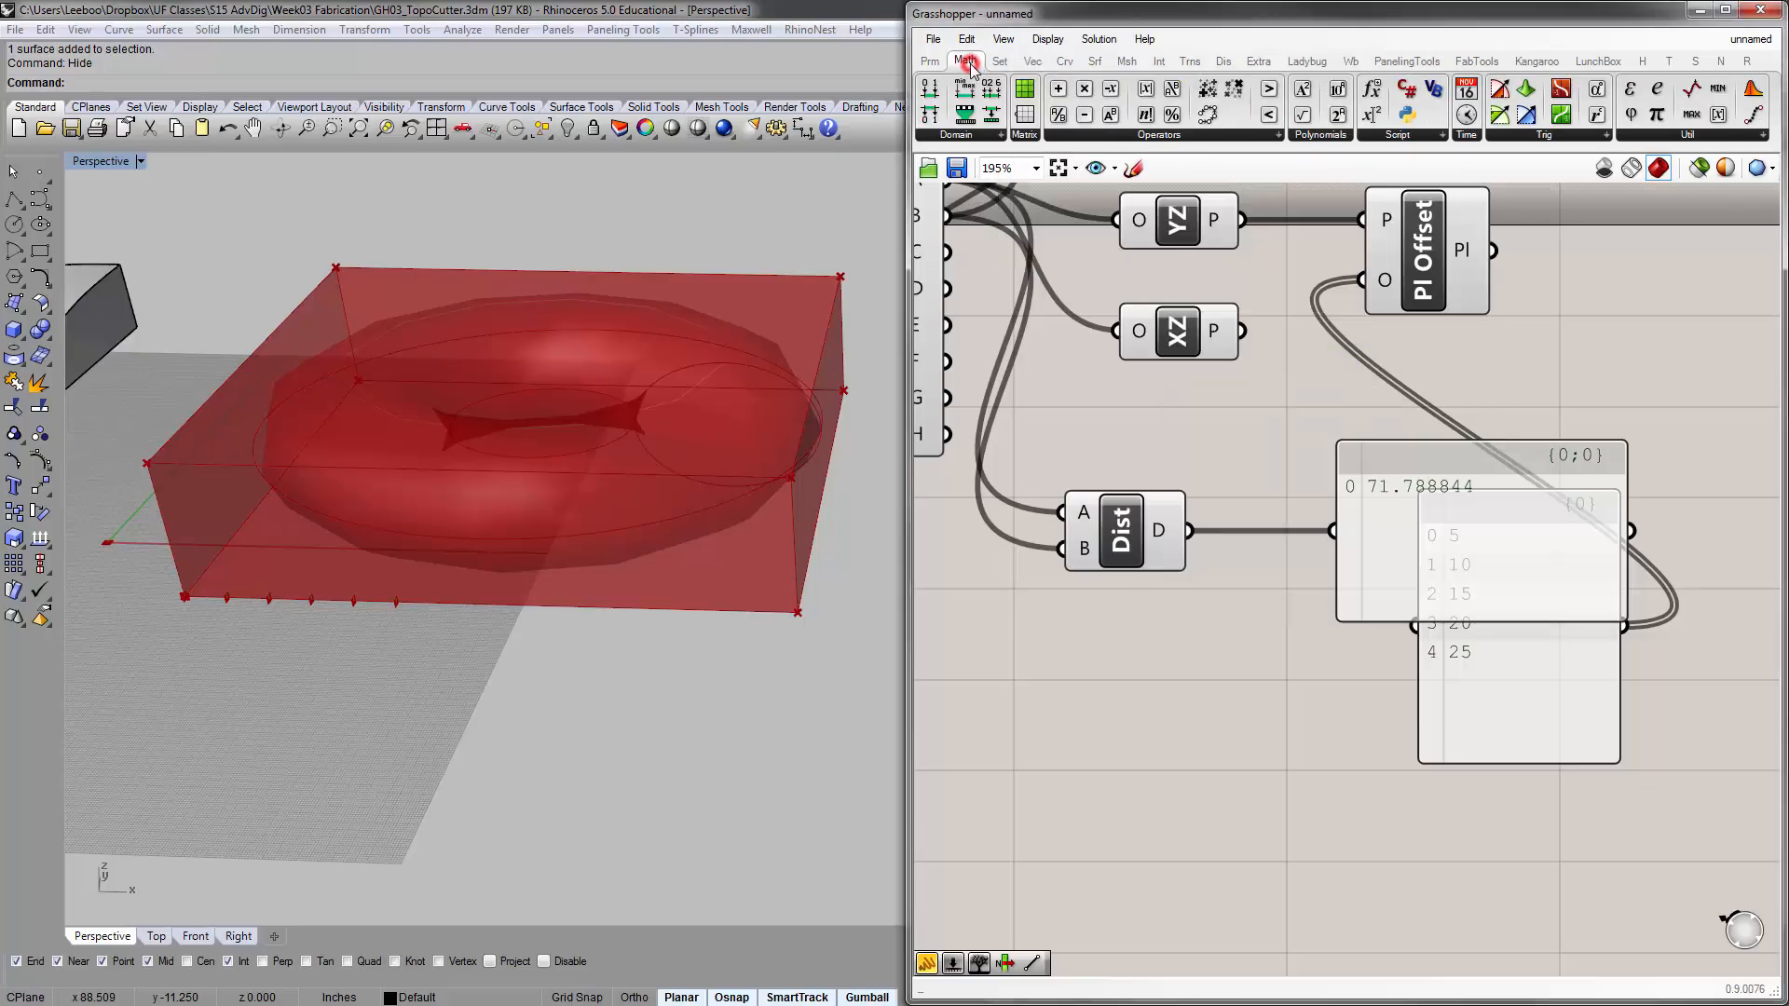
pyautogui.click(1174, 136)
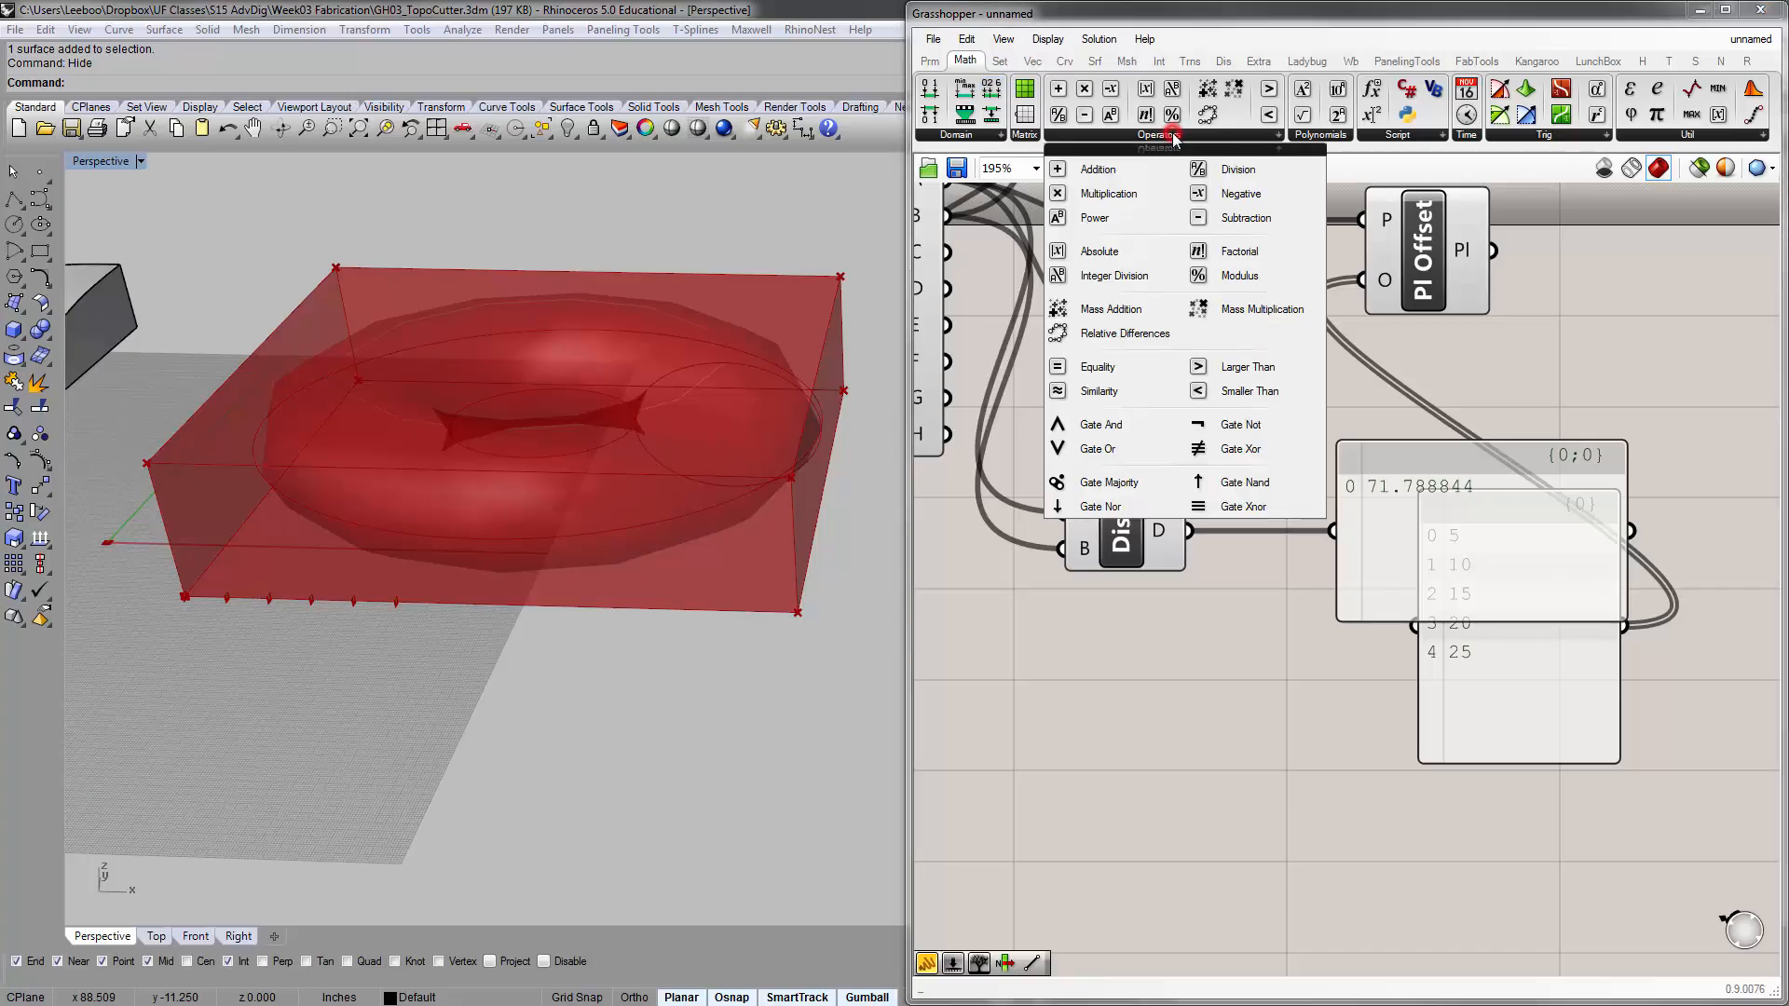
pyautogui.click(1237, 170)
pyautogui.click(1249, 598)
# Spread out the distance panel and the offset list panel so they no longer overlap and leave room around Division
pyautogui.moveTo(1311, 610); pyautogui.dragTo(1295, 495, button='right')
pyautogui.moveTo(1216, 466); pyautogui.dragTo(1275, 486)
pyautogui.moveTo(1223, 492); pyautogui.dragTo(1139, 553, button='right')
pyautogui.moveTo(1256, 465); pyautogui.dragTo(1336, 393)
pyautogui.moveTo(1232, 513); pyautogui.dragTo(1191, 491, button='right')
pyautogui.moveTo(1378, 591); pyautogui.dragTo(1678, 342)
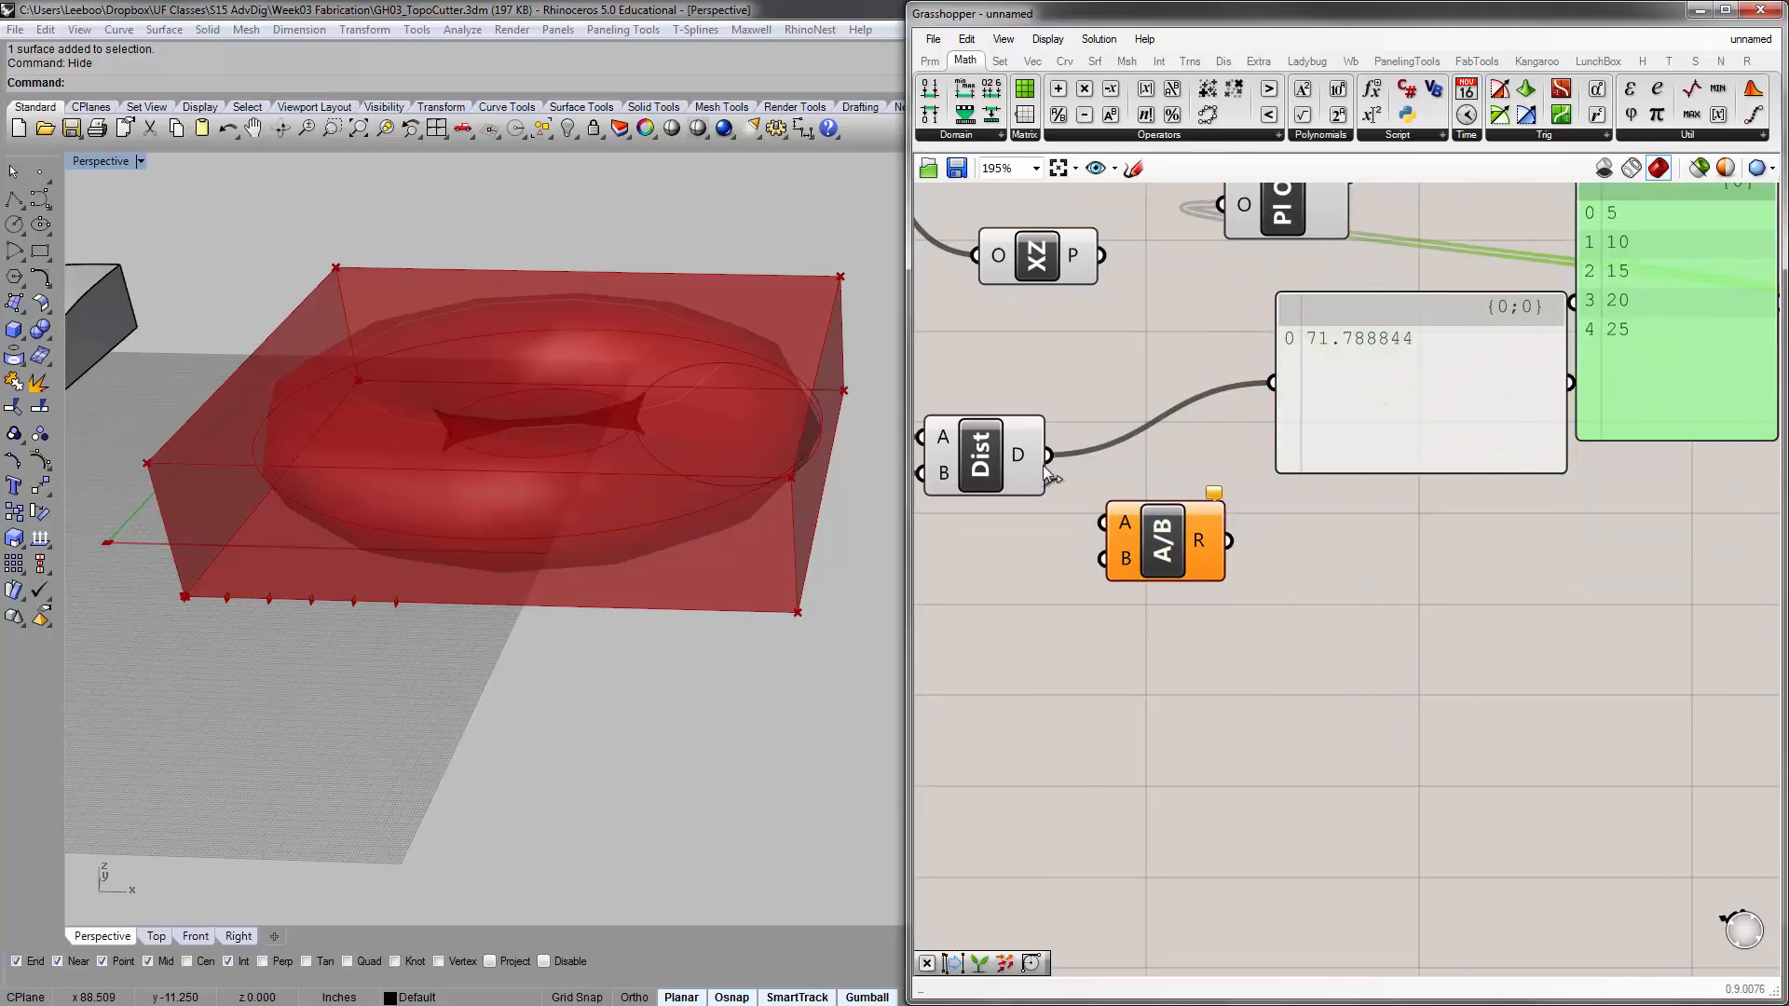
# Connect the distance output to Division's A input and position Division beside the Distance component
pyautogui.moveTo(1048, 466); pyautogui.dragTo(1132, 491, button='right')
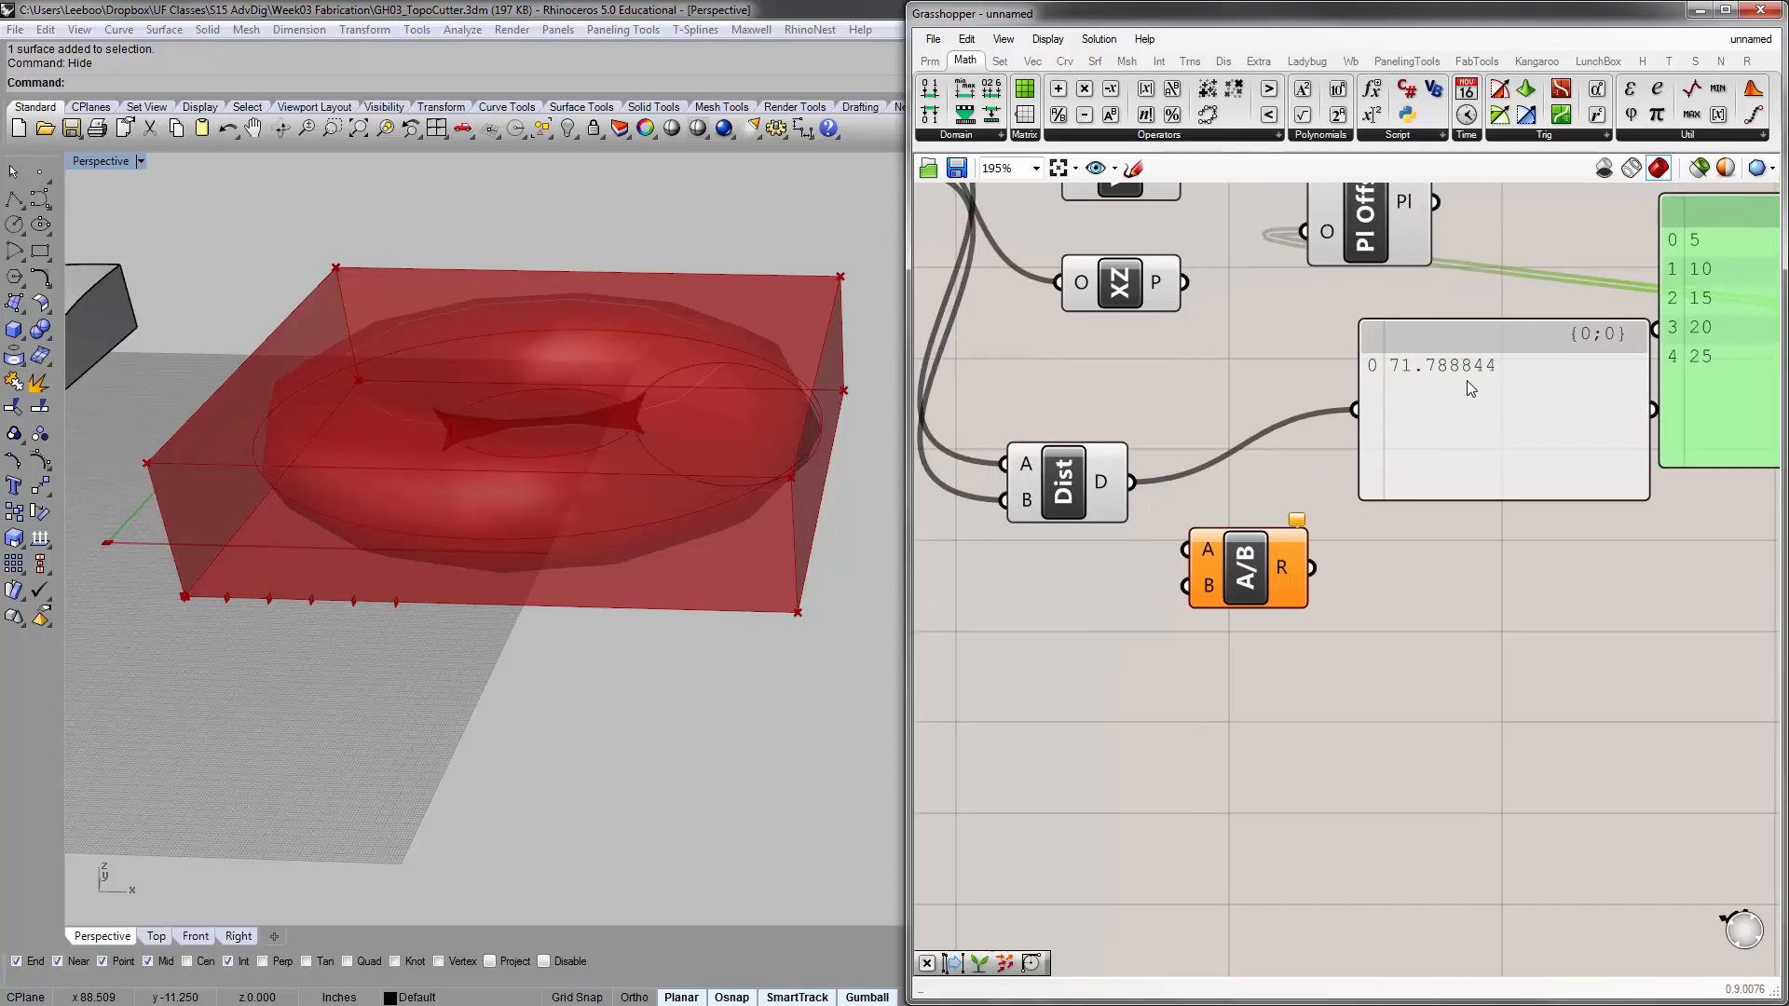
pyautogui.moveTo(1132, 482); pyautogui.dragTo(1245, 526)
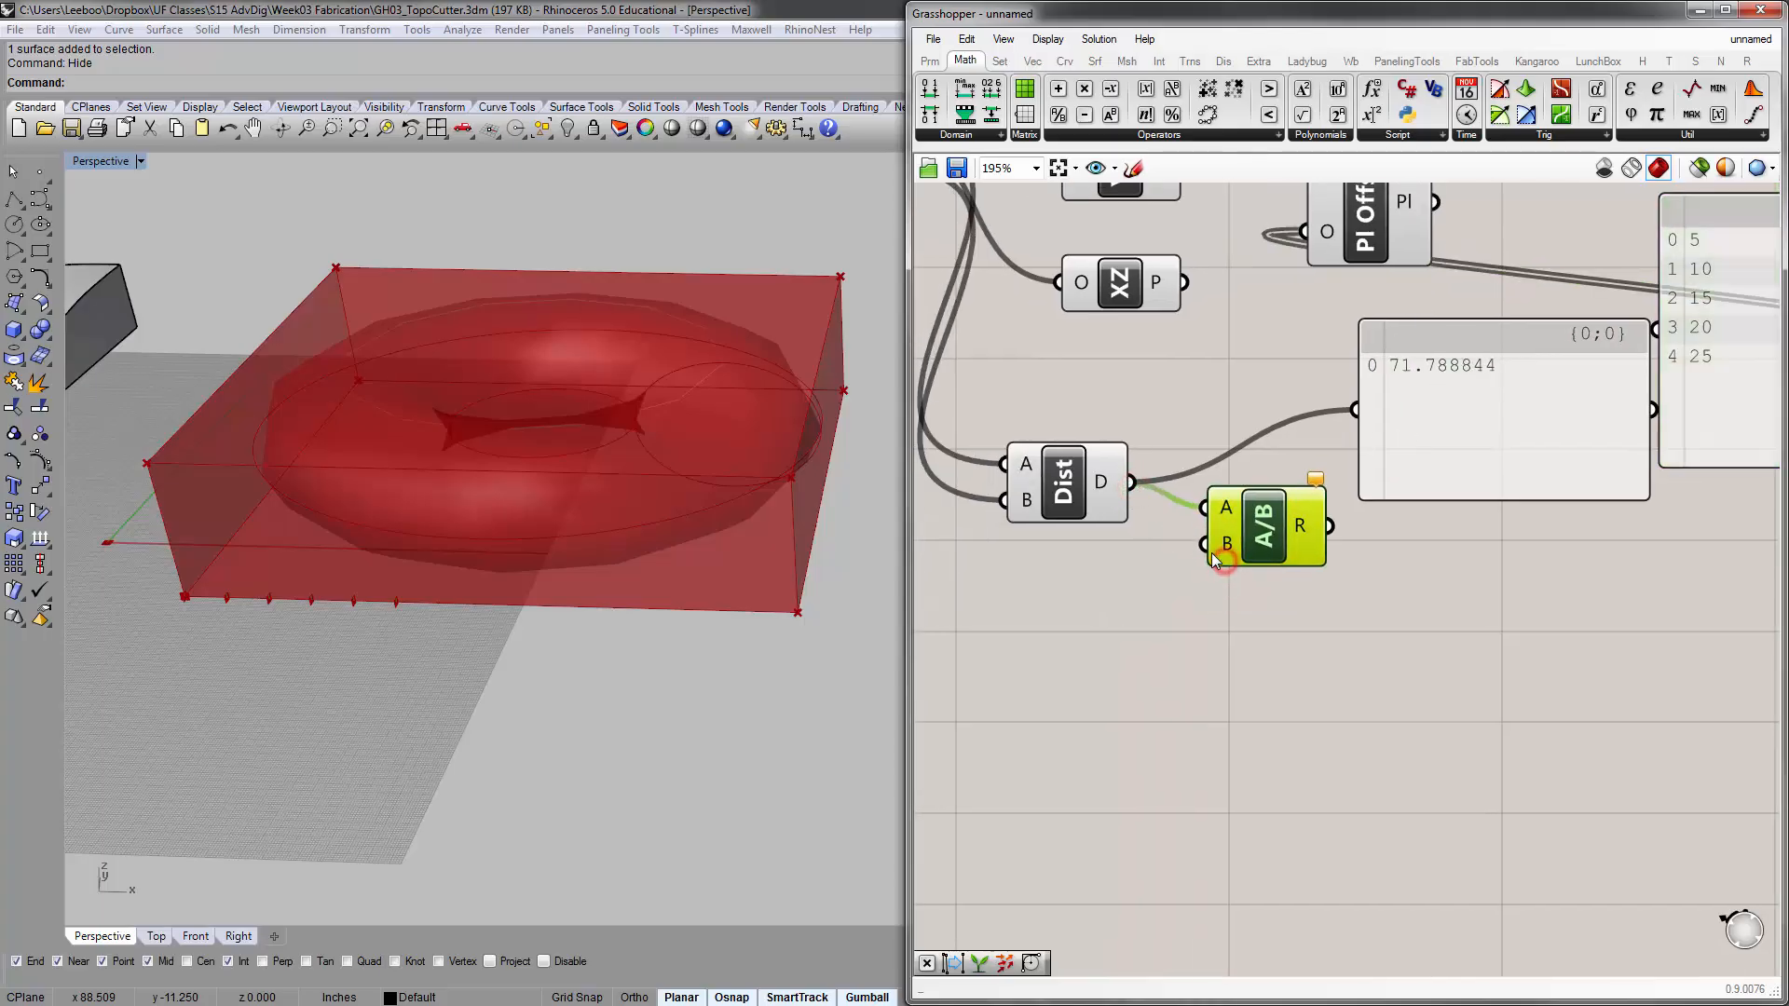
pyautogui.moveTo(1159, 547); pyautogui.dragTo(1315, 546, button='right')
# Add an integer number slider ranging from 1 to 20 just below the Distance component
pyautogui.scroll(-1, 1193, 574)
pyautogui.moveTo(1193, 574); pyautogui.dragTo(1262, 564, button='right')
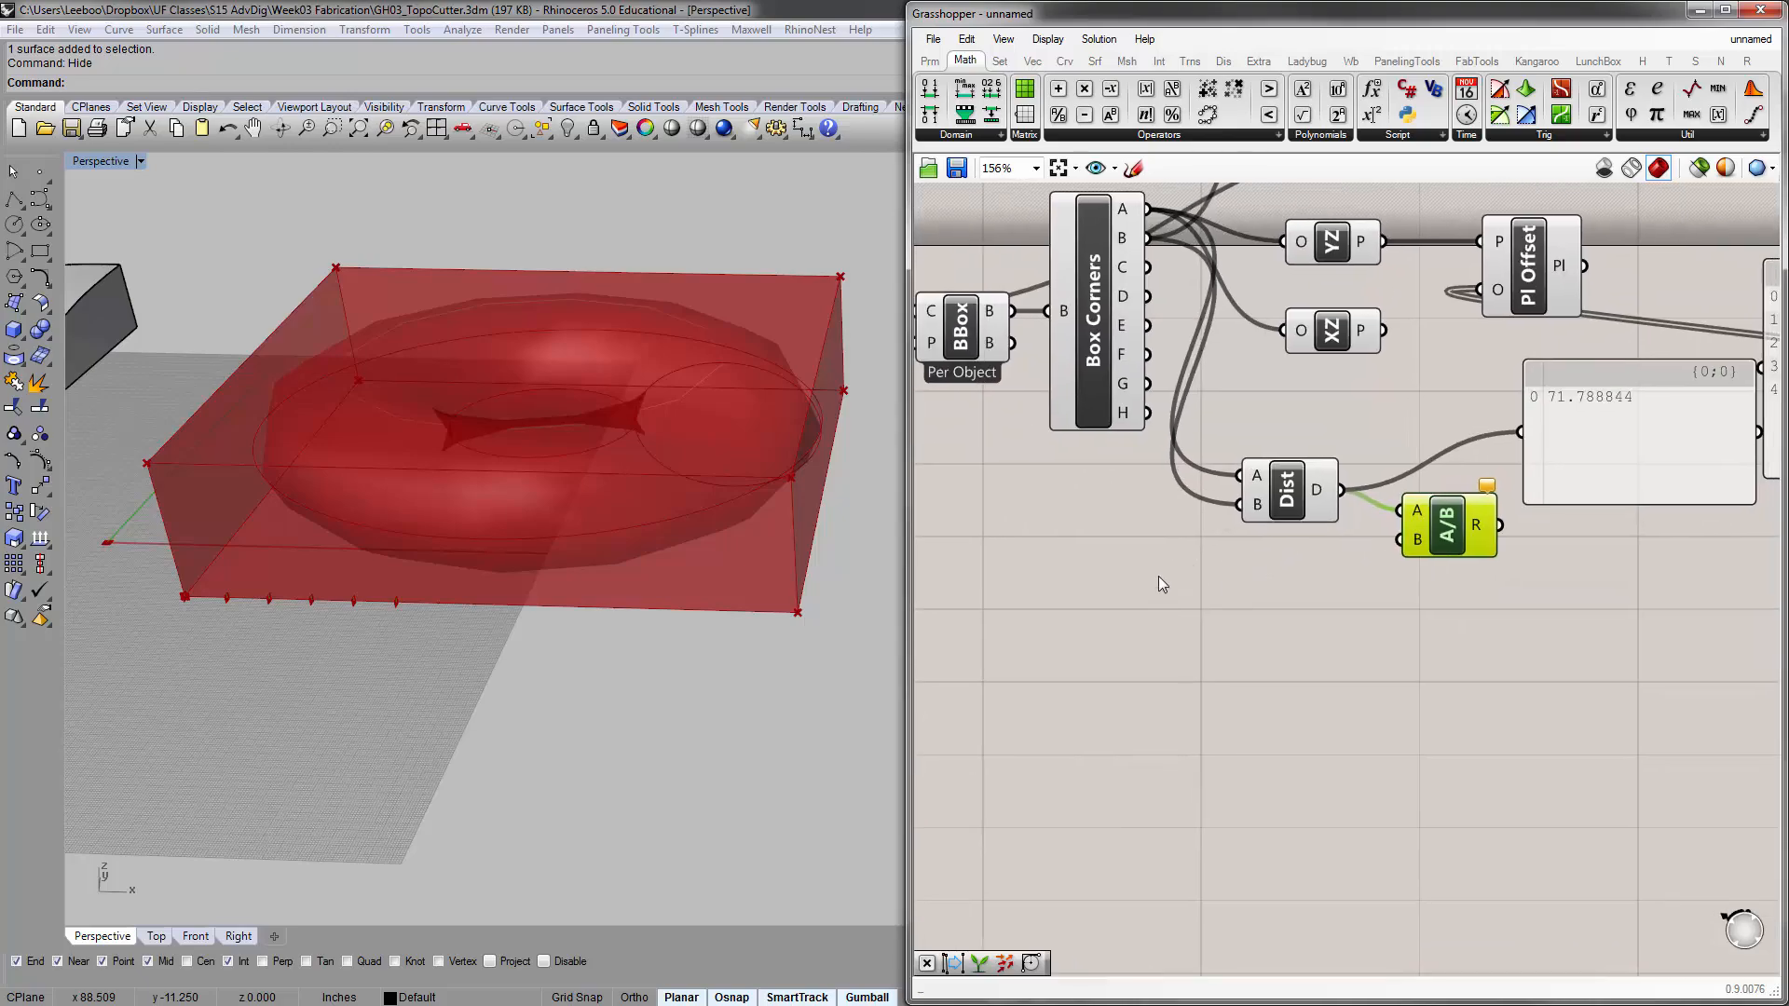
pyautogui.doubleClick(1159, 576)
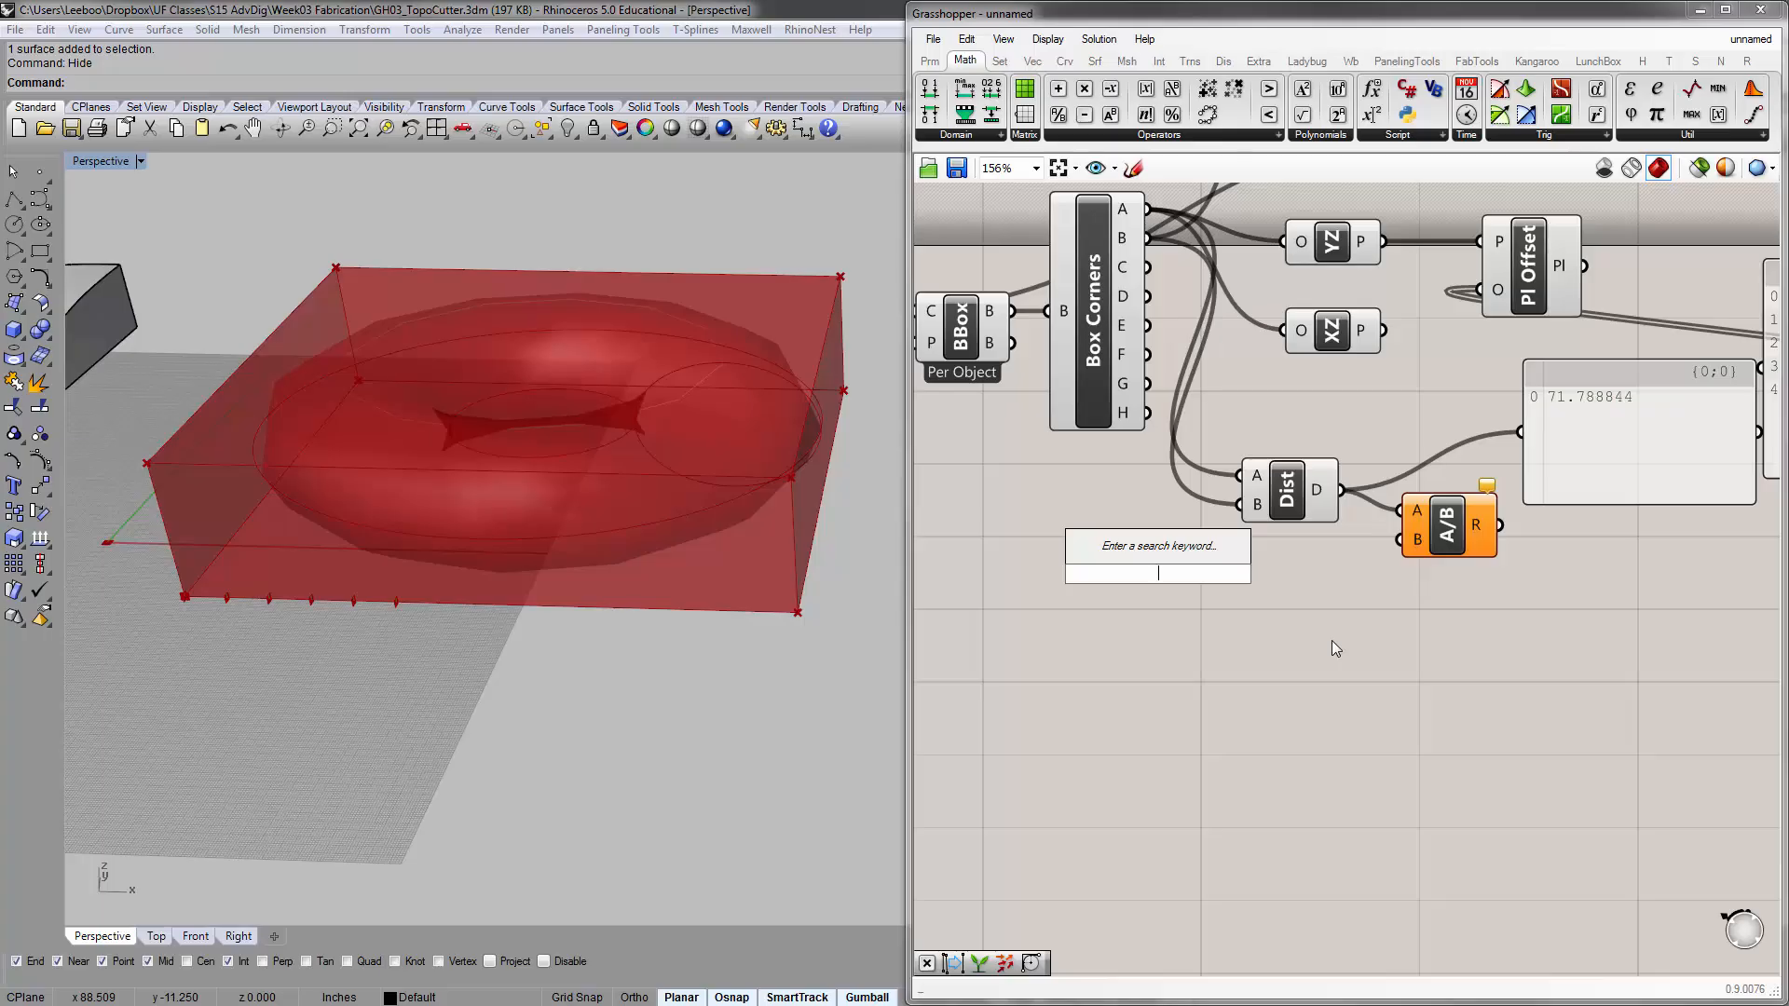
pyautogui.write('1<')
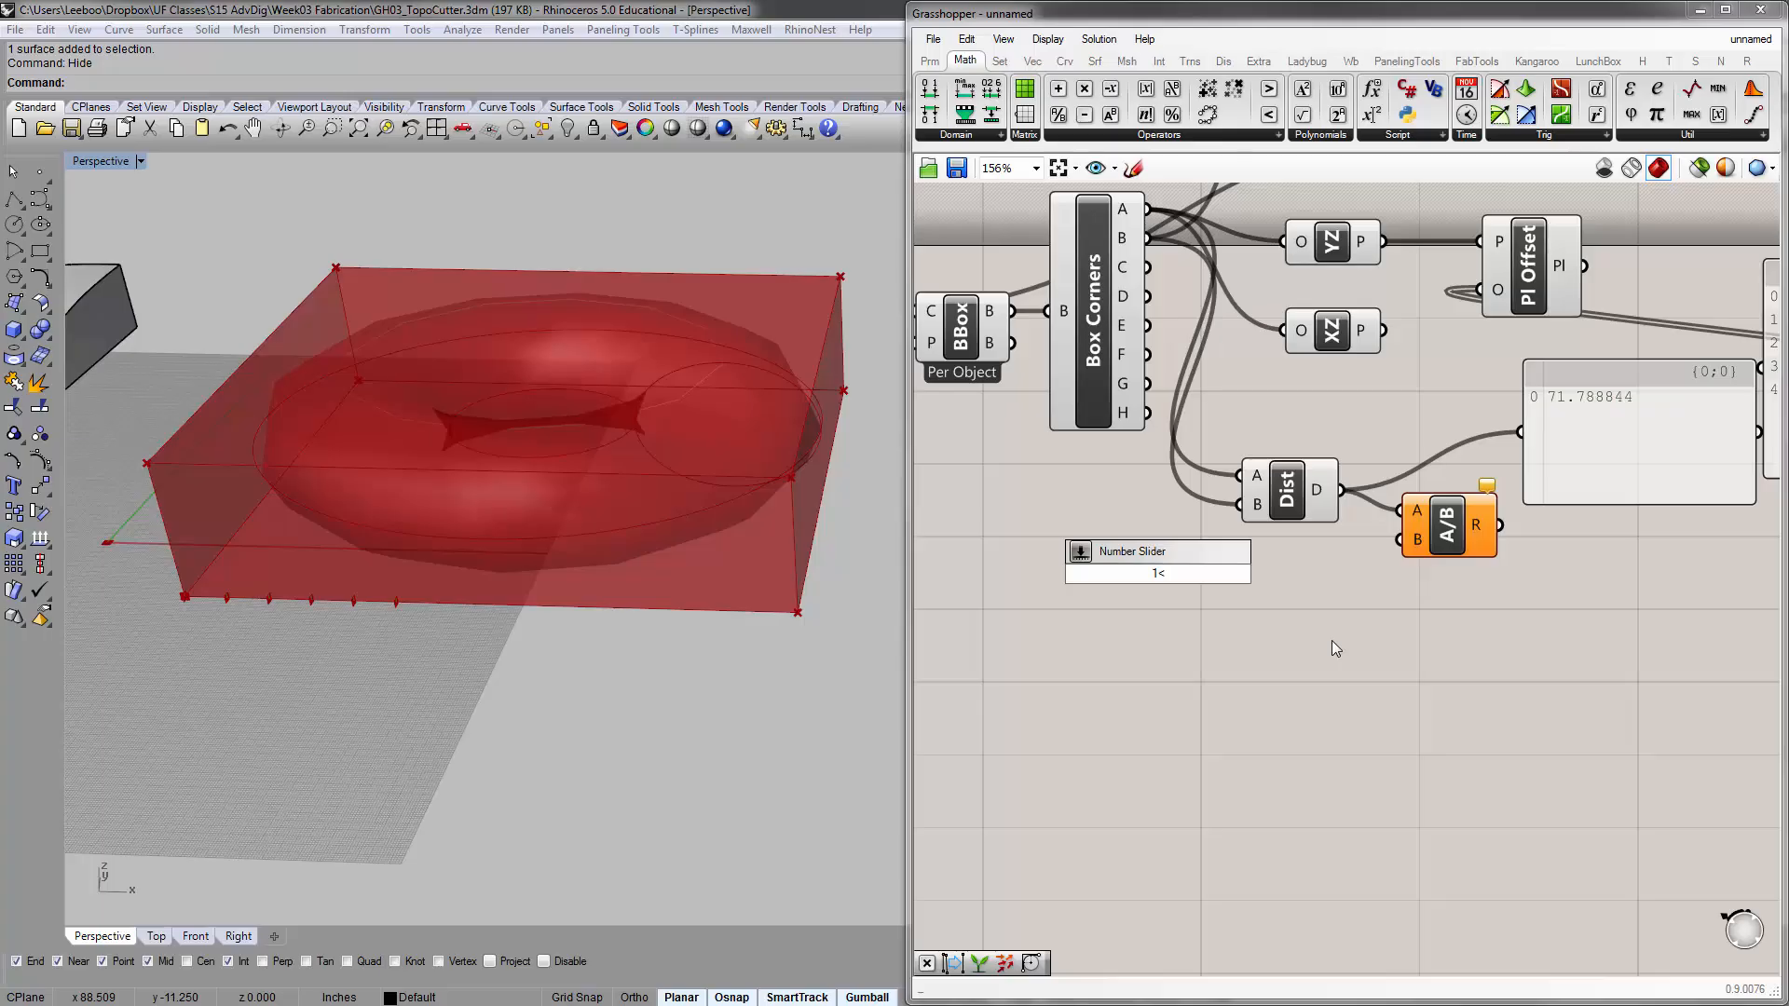
pyautogui.write('20')
pyautogui.press('Return')
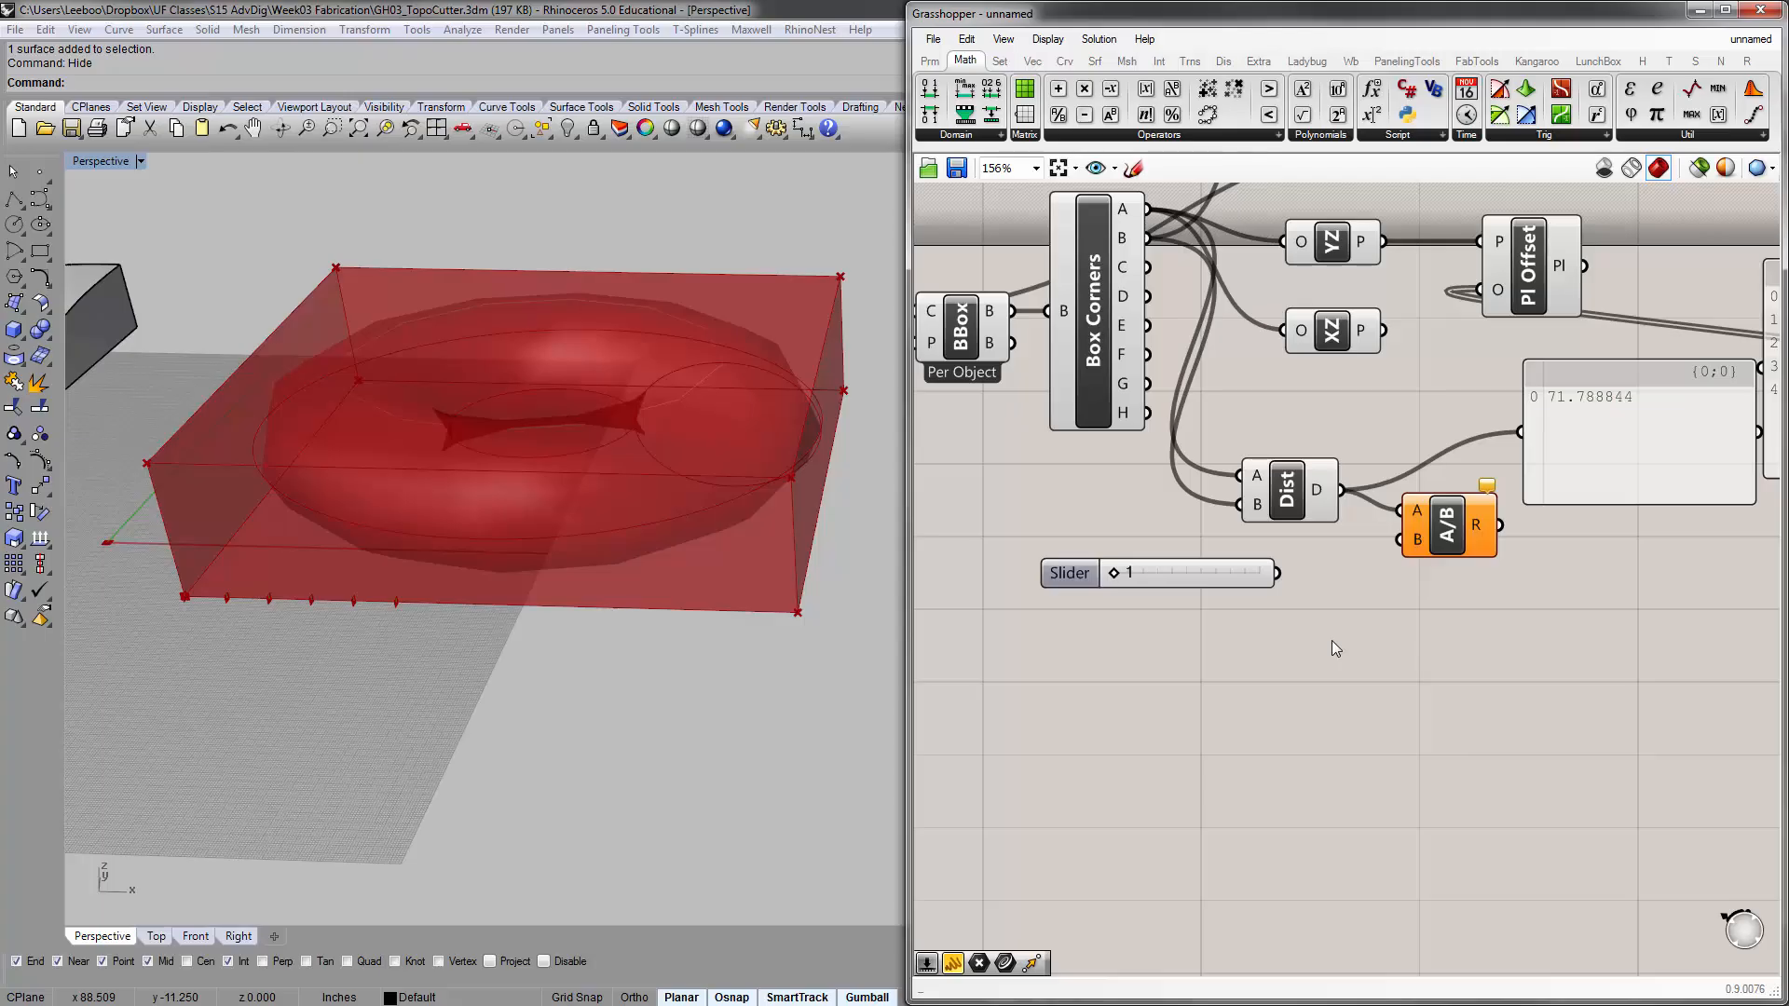
# Connect the slider to Division's B input at a value of 10 and wire the Division result into the distance panel
pyautogui.moveTo(1114, 573); pyautogui.dragTo(1404, 548)
pyautogui.moveTo(1469, 599); pyautogui.dragTo(1369, 643, button='right')
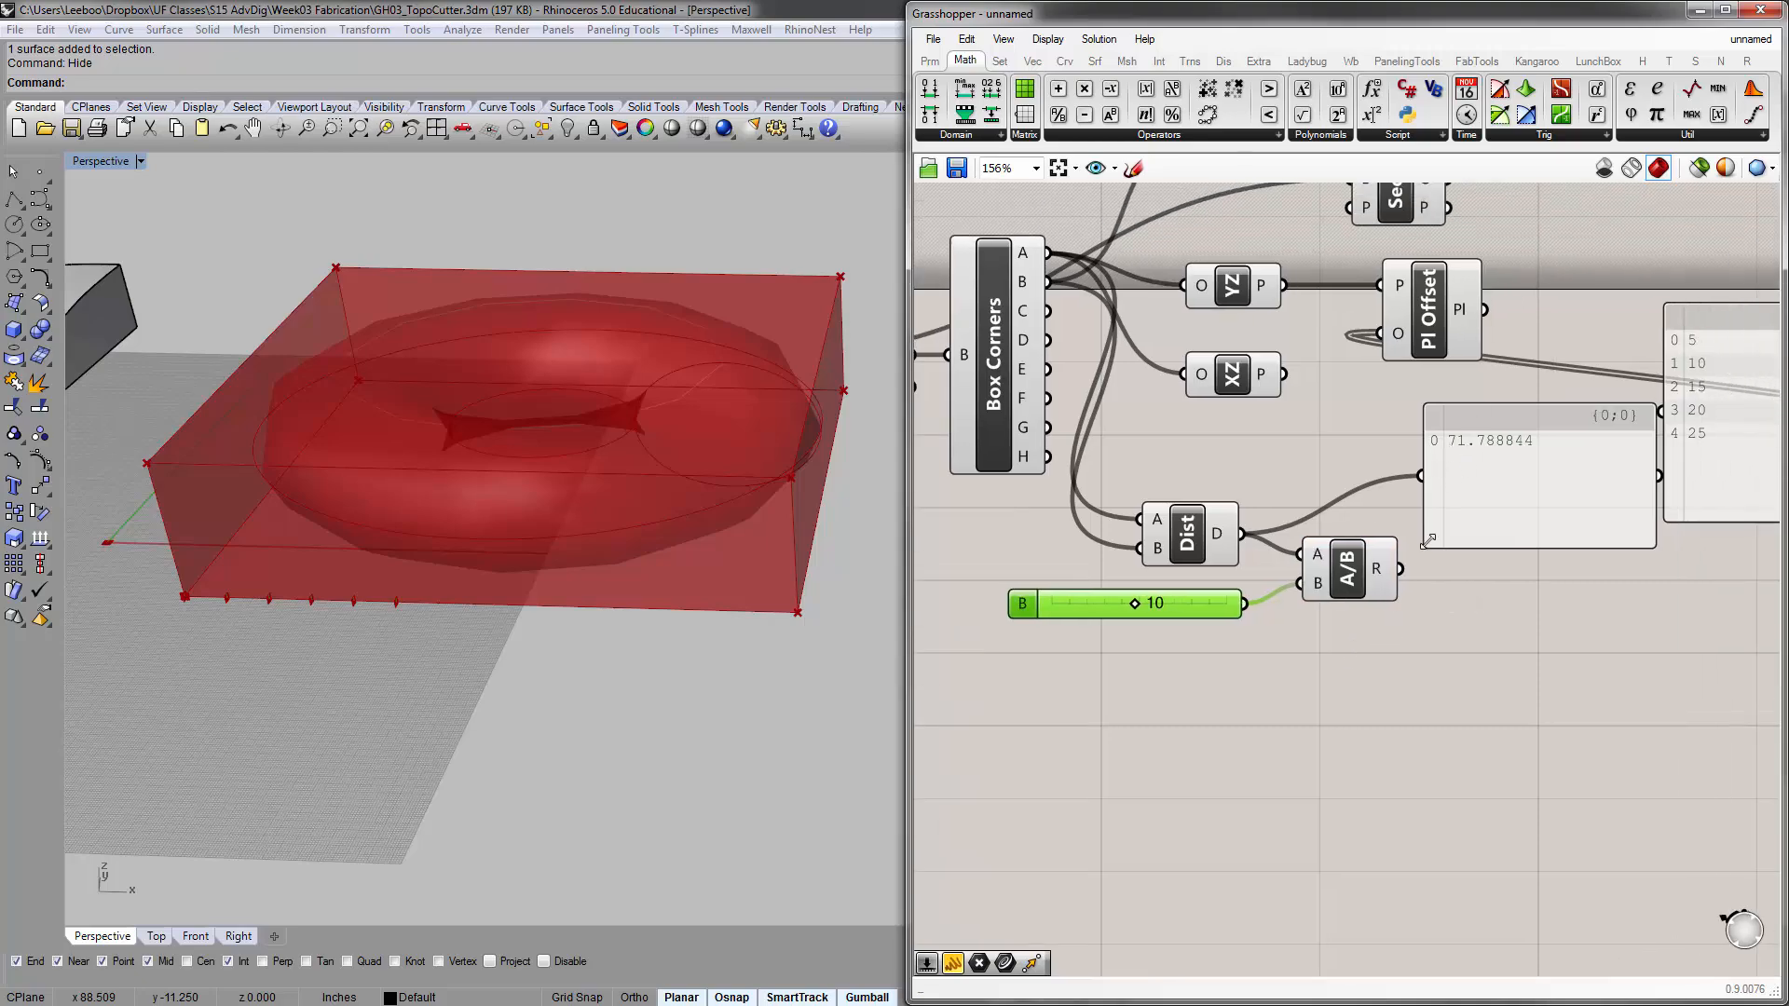
pyautogui.moveTo(1402, 569); pyautogui.dragTo(1420, 476)
pyautogui.moveTo(1133, 608)
pyautogui.mouseDown()
pyautogui.moveTo(1237, 621)
pyautogui.moveTo(1043, 634)
pyautogui.moveTo(1151, 631)
pyautogui.moveTo(1135, 632)
pyautogui.mouseUp()
pyautogui.click(1133, 625)
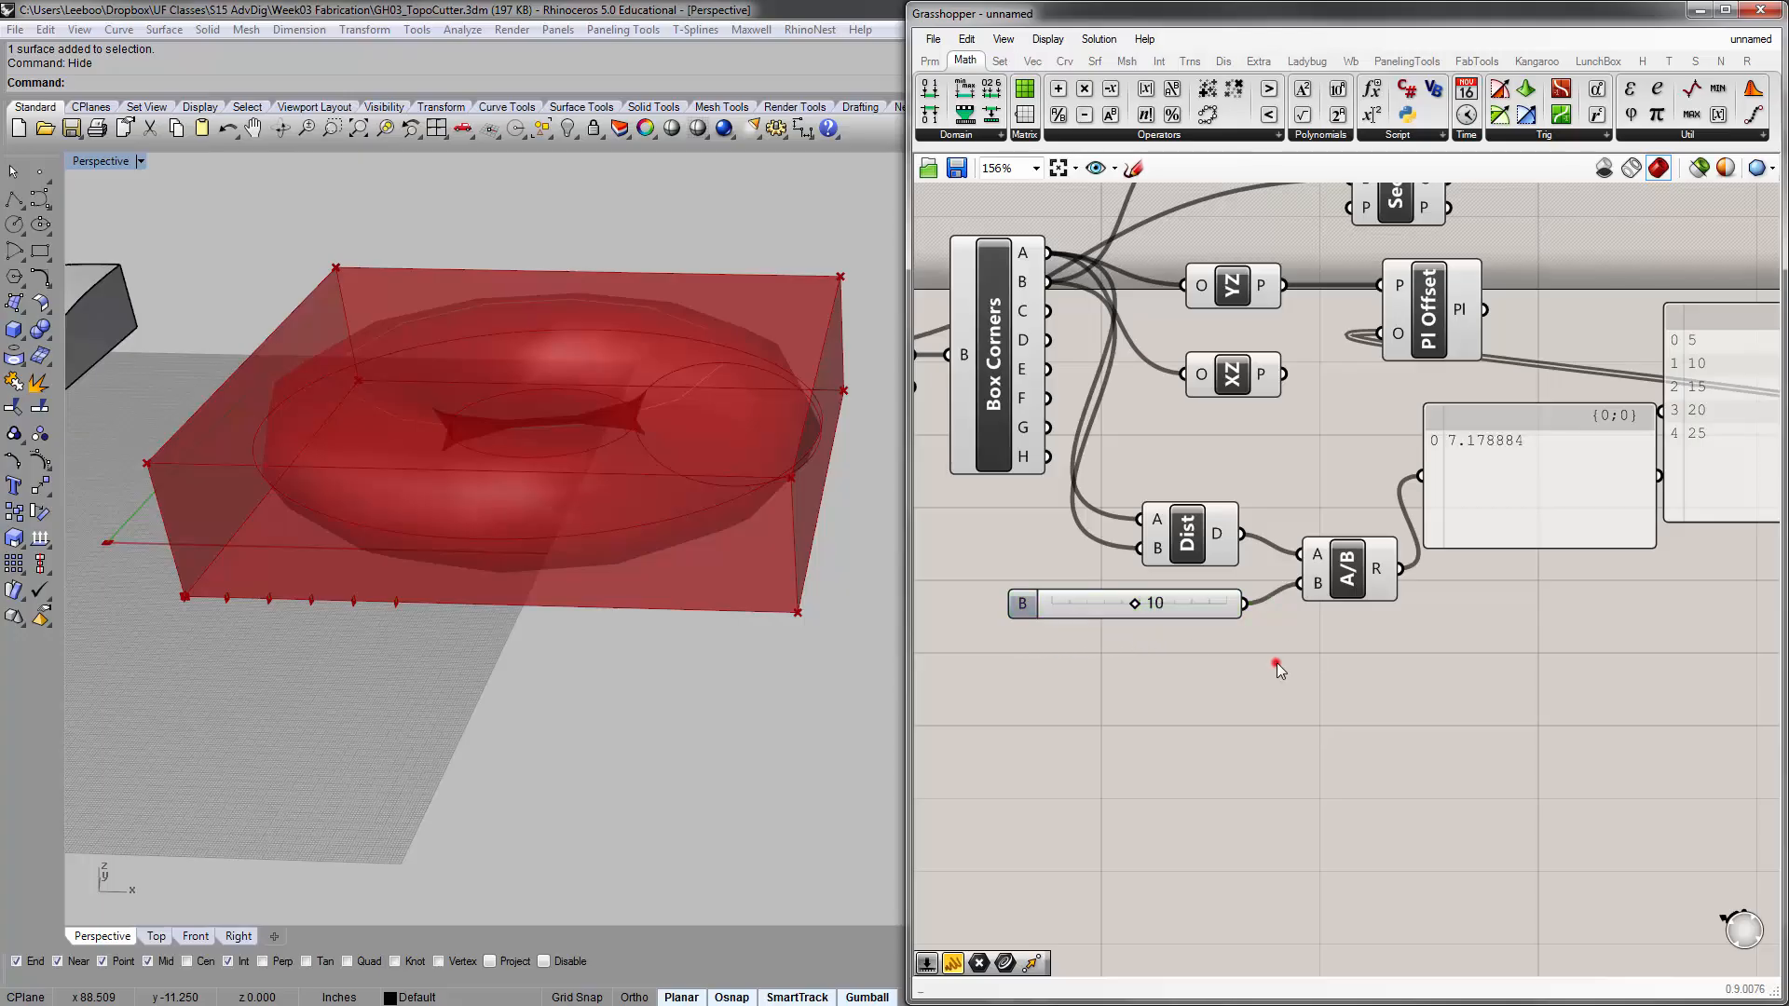
# Bring the Distance and Division components closer together and move the offset list panel clear of the Division result panel
pyautogui.click(1210, 559)
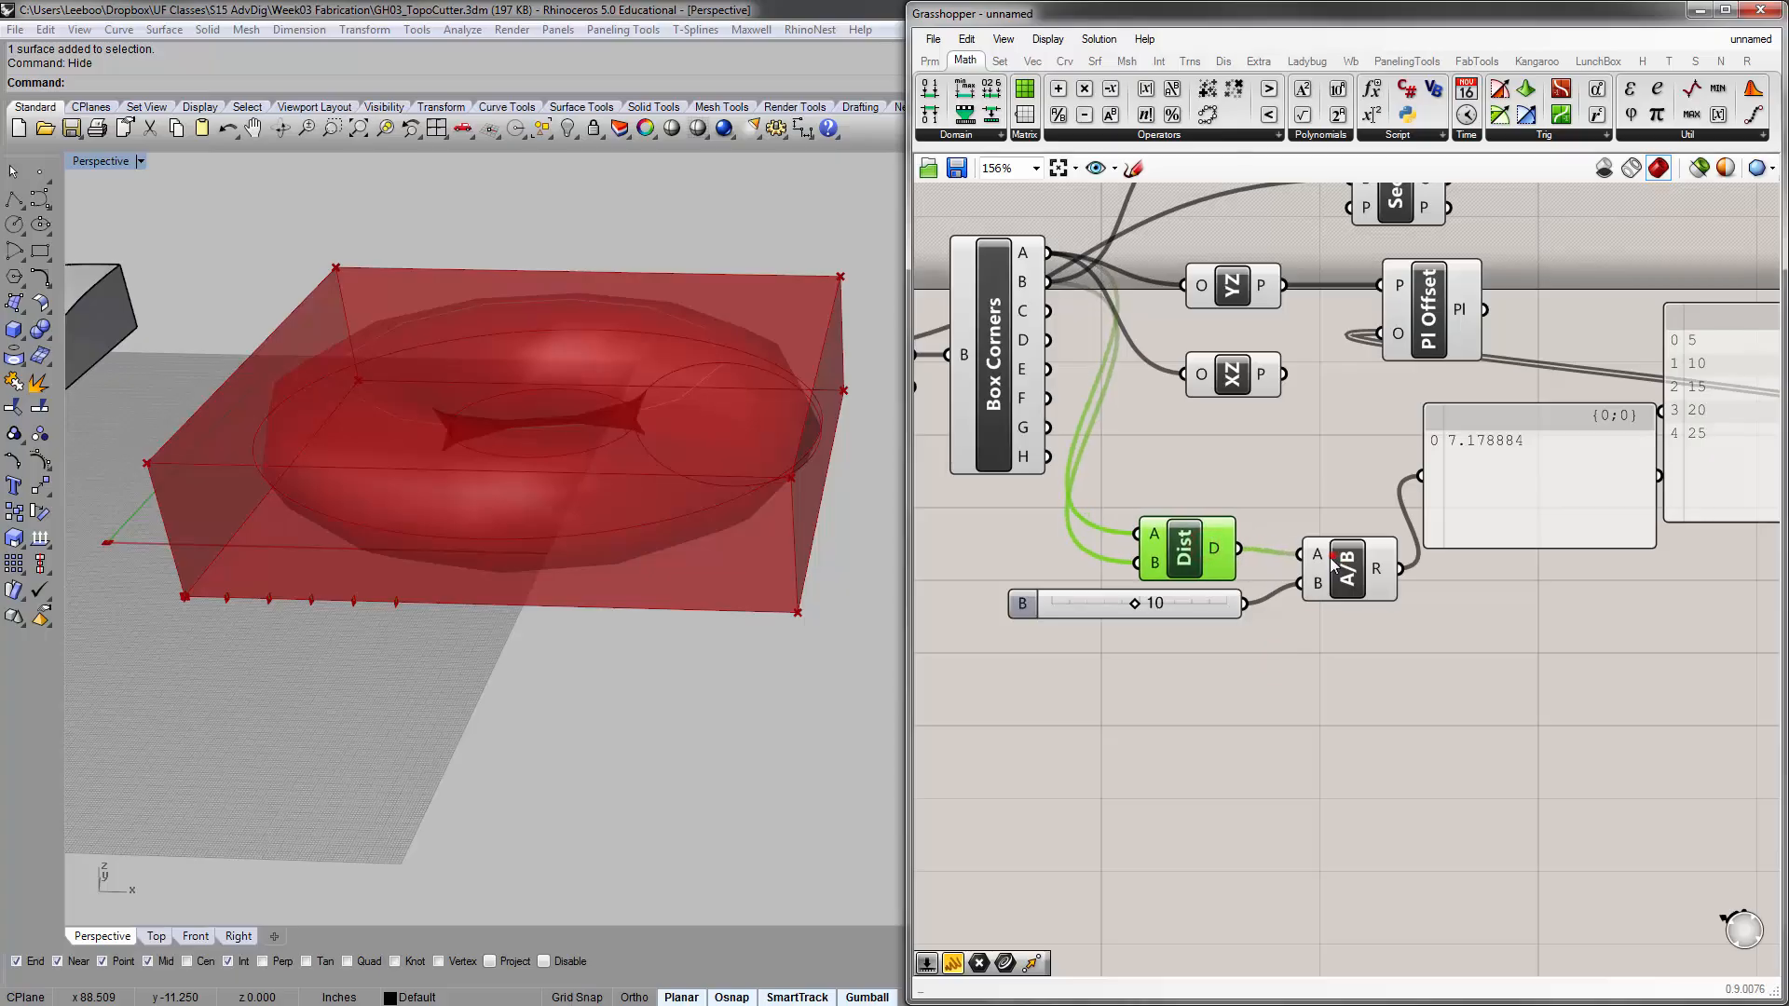
pyautogui.moveTo(1339, 566); pyautogui.dragTo(1308, 570)
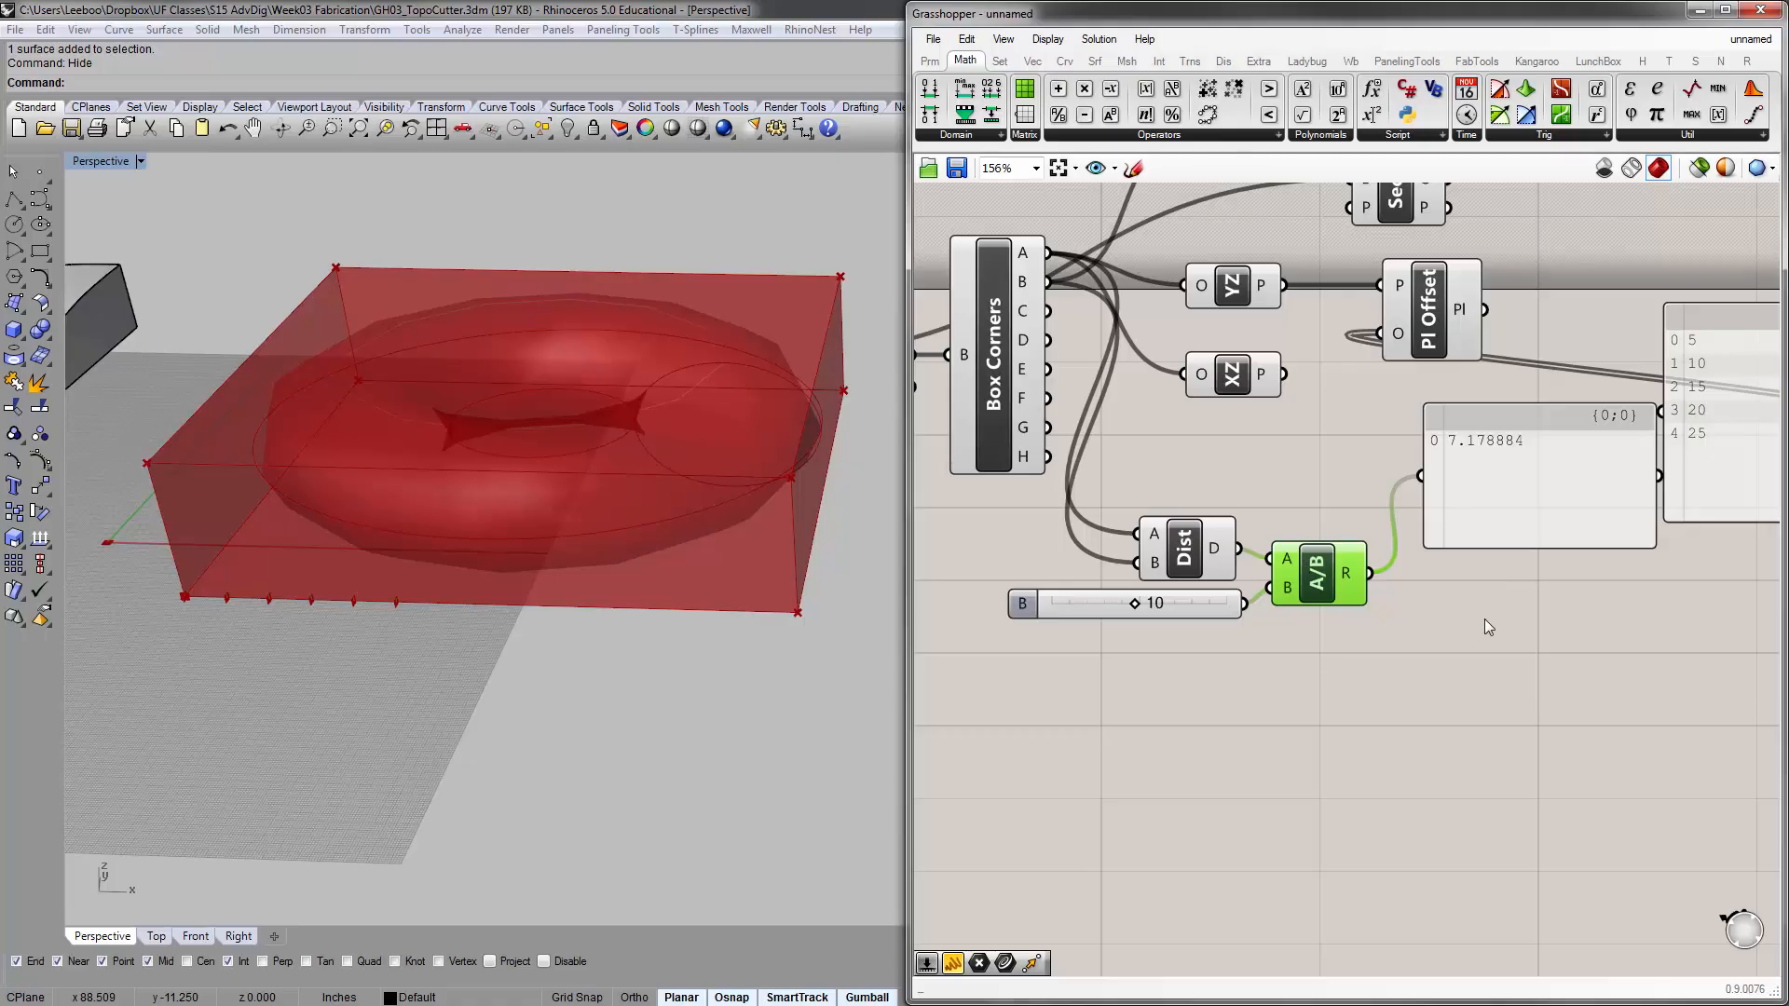
pyautogui.moveTo(1522, 490); pyautogui.dragTo(1366, 500, button='right')
pyautogui.click(1367, 500)
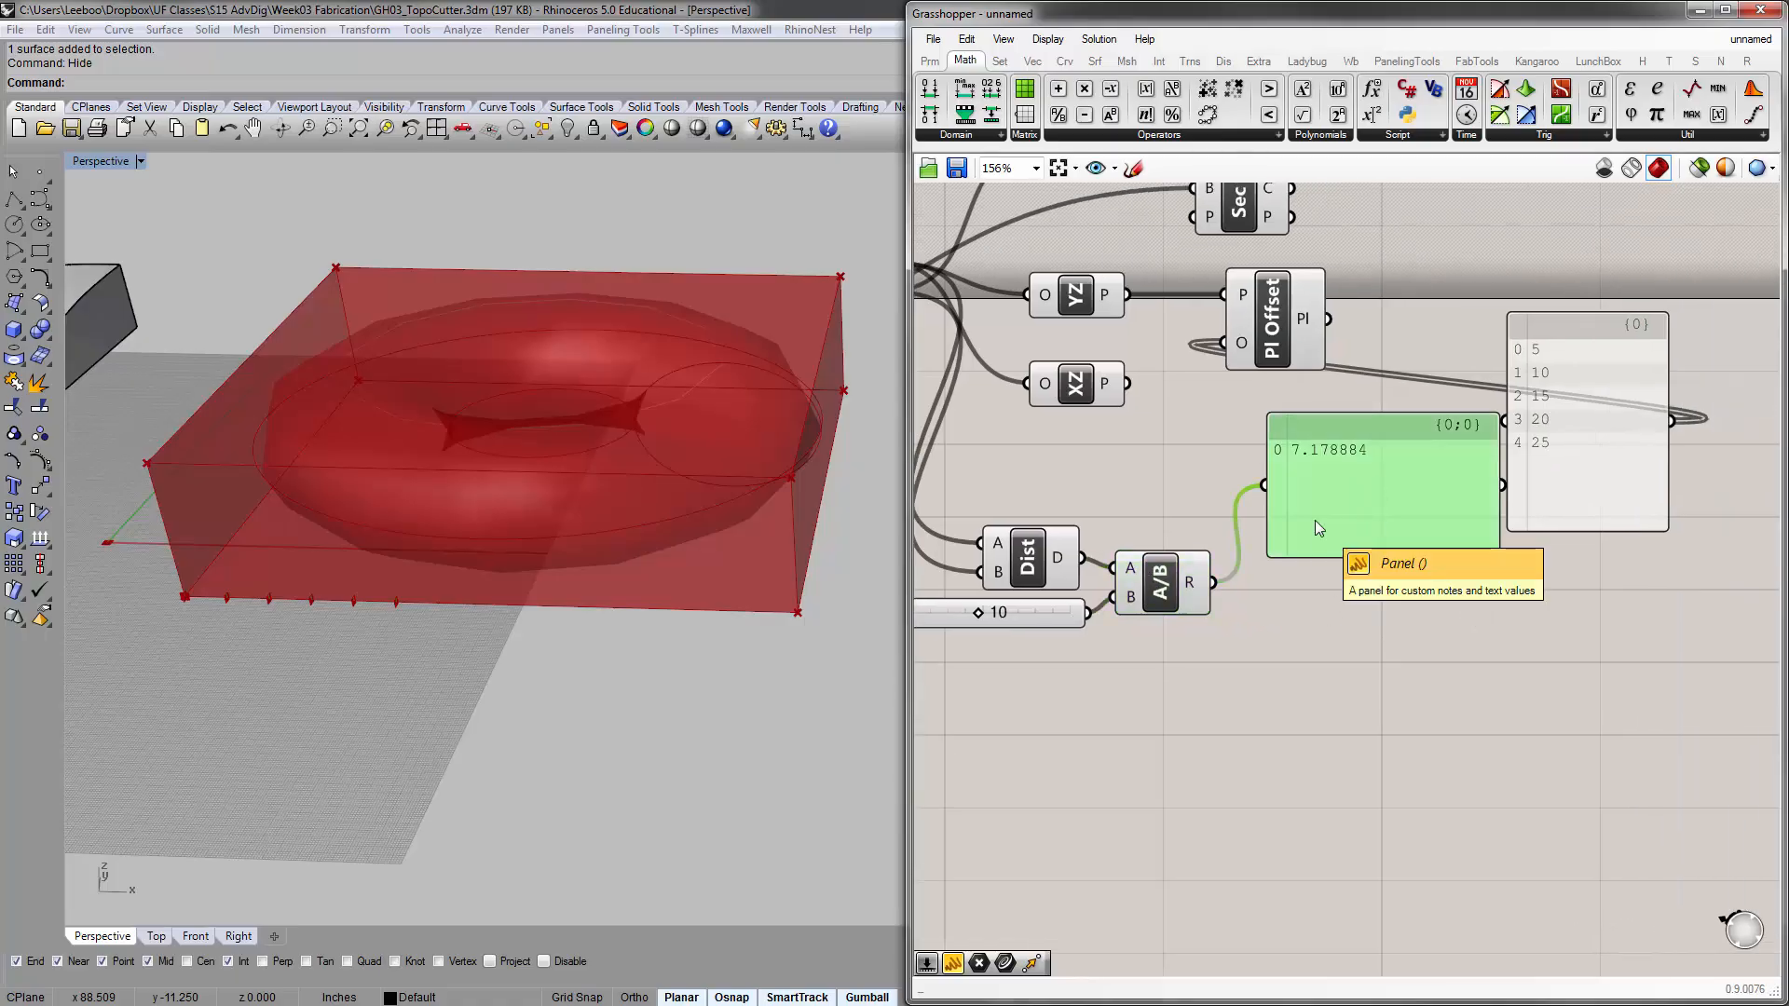
pyautogui.moveTo(1287, 582); pyautogui.dragTo(1324, 625, button='right')
pyautogui.moveTo(1201, 657); pyautogui.dragTo(1258, 633, button='right')
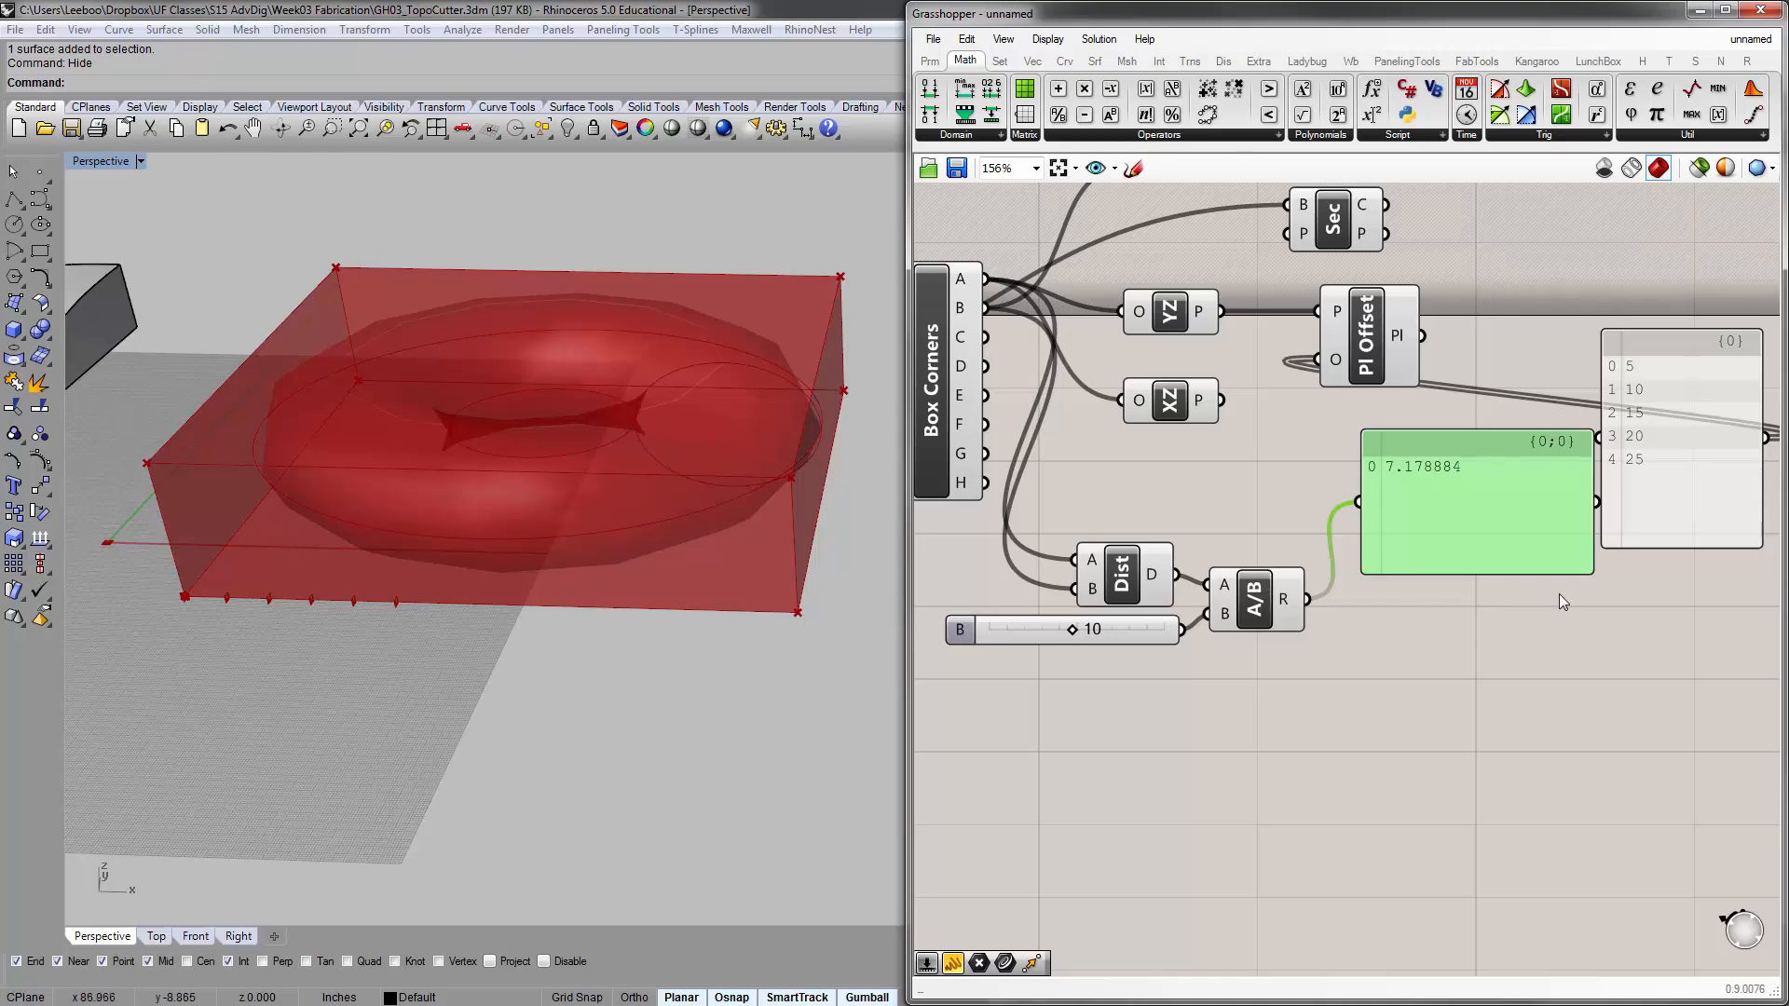
pyautogui.click(1653, 411)
pyautogui.moveTo(1653, 410); pyautogui.dragTo(1491, 442, button='right')
pyautogui.moveTo(1472, 480); pyautogui.dragTo(1524, 411)
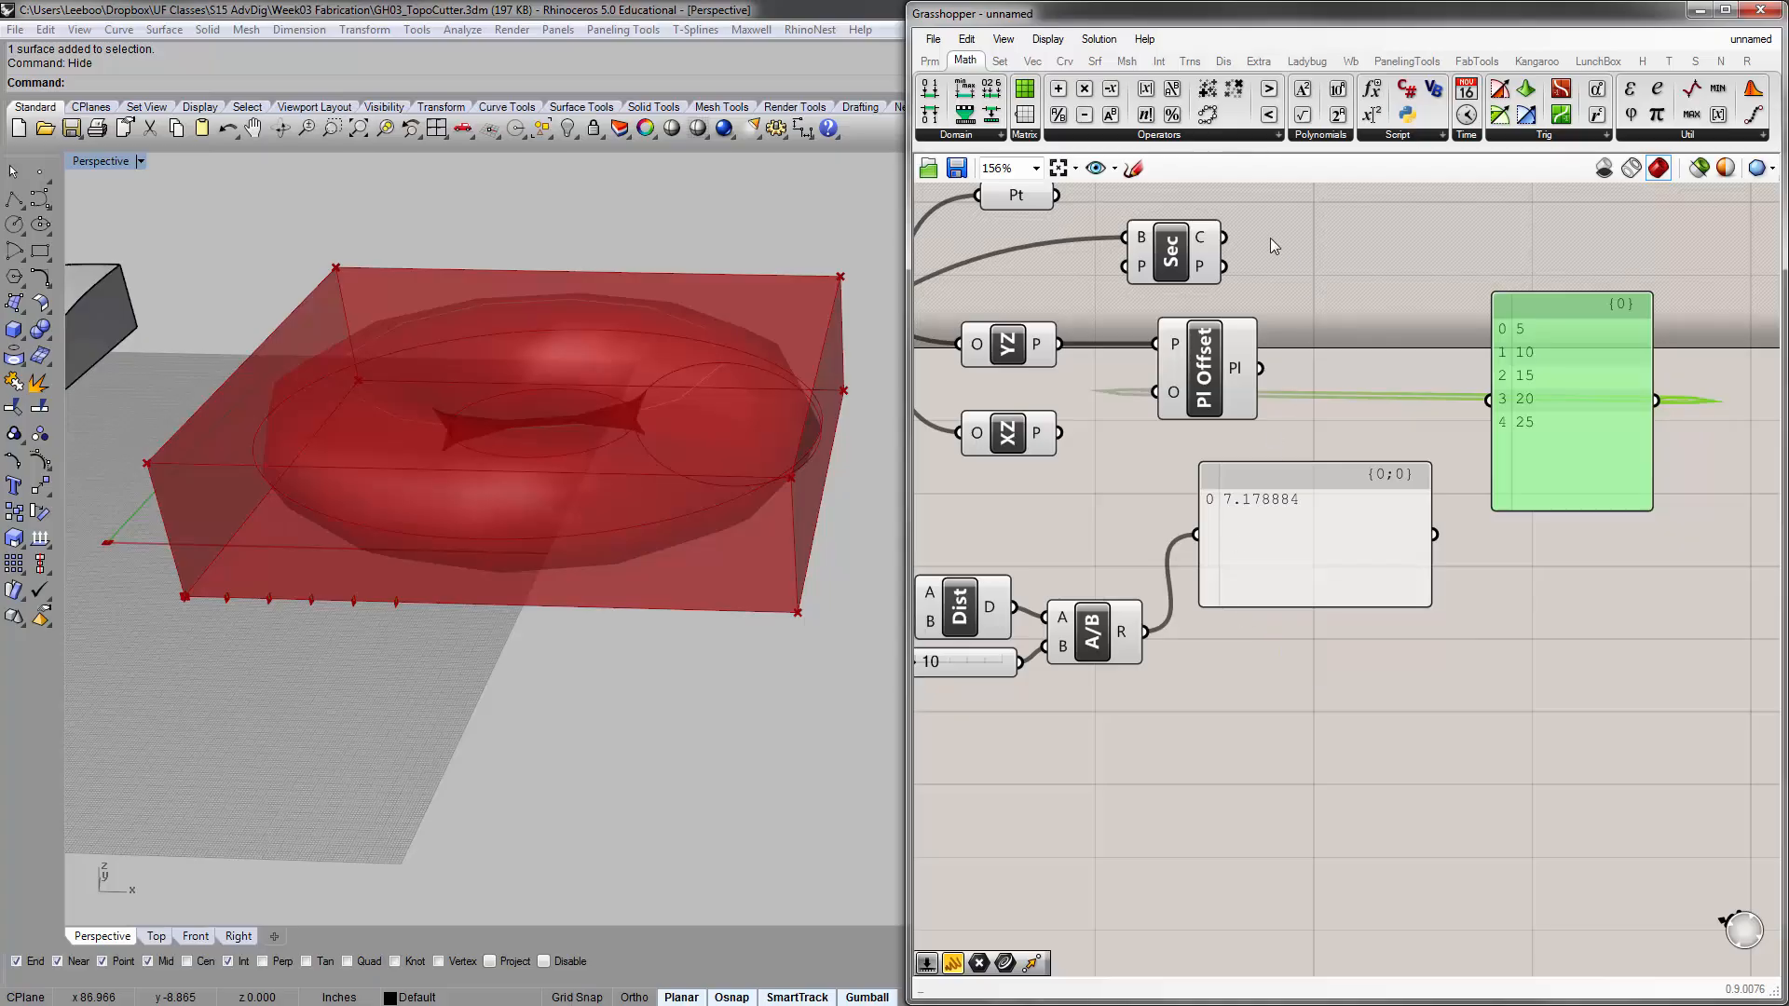
# Add a Series component from the Sequence tools and place it below the Division component
pyautogui.click(1000, 61)
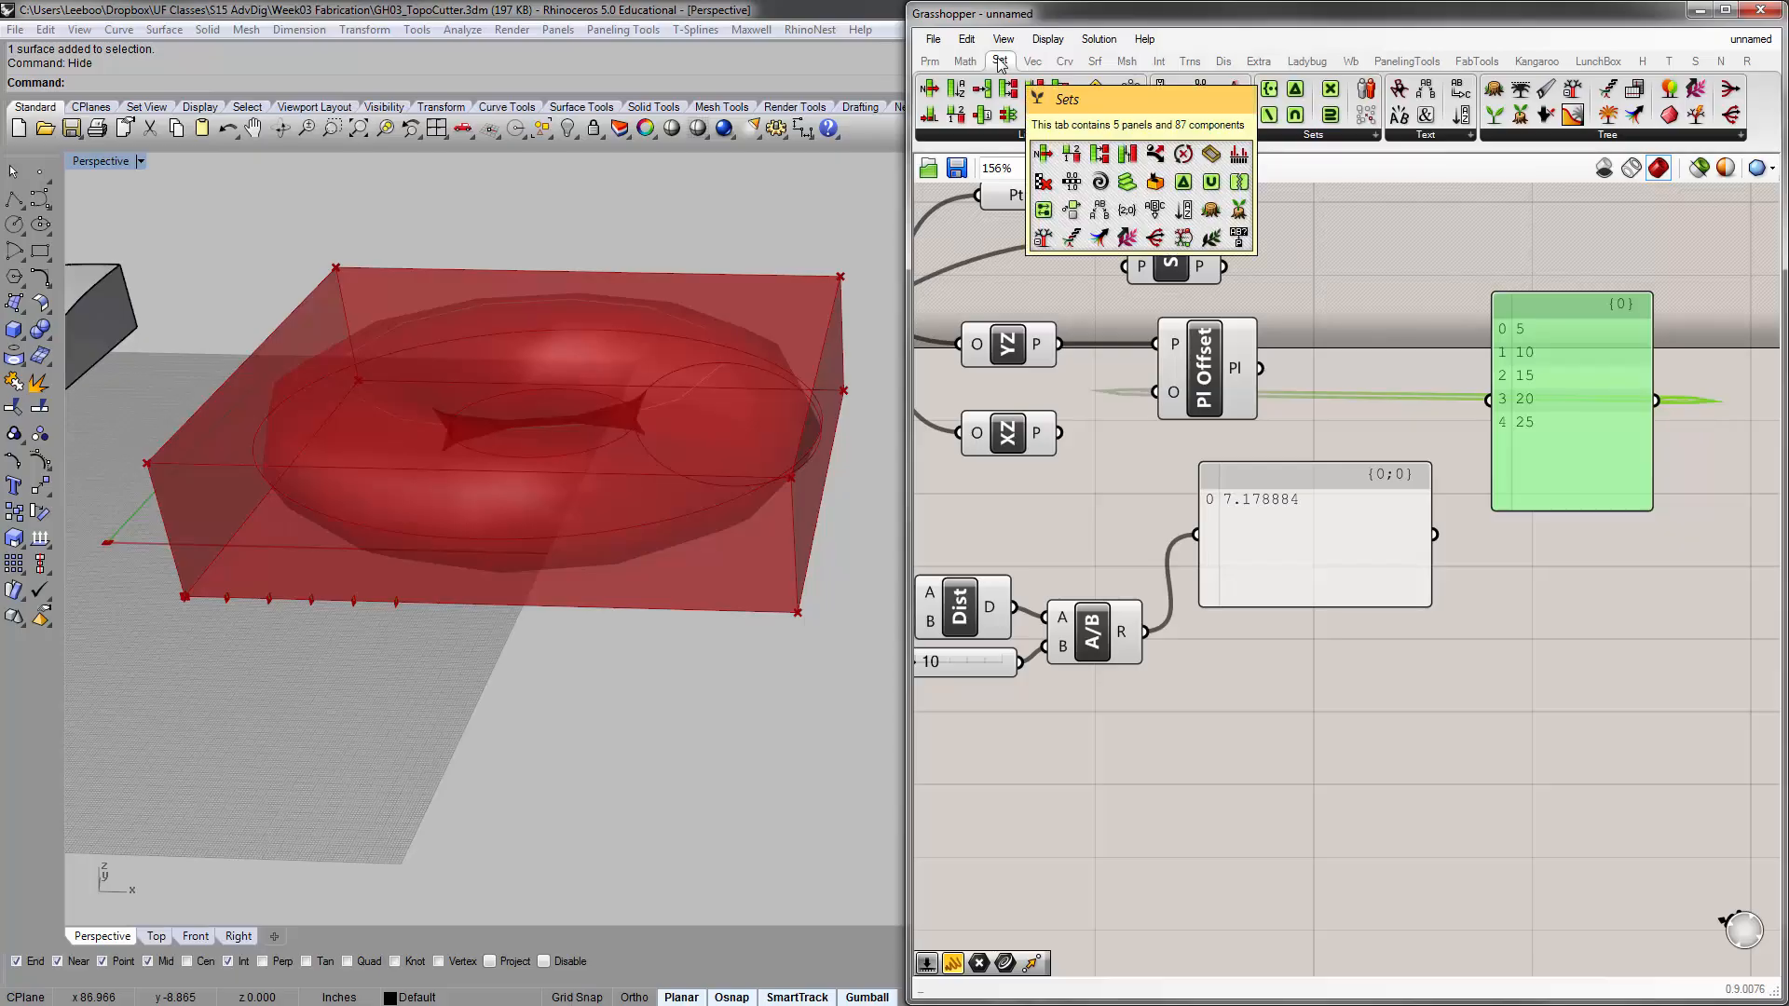
pyautogui.click(1346, 136)
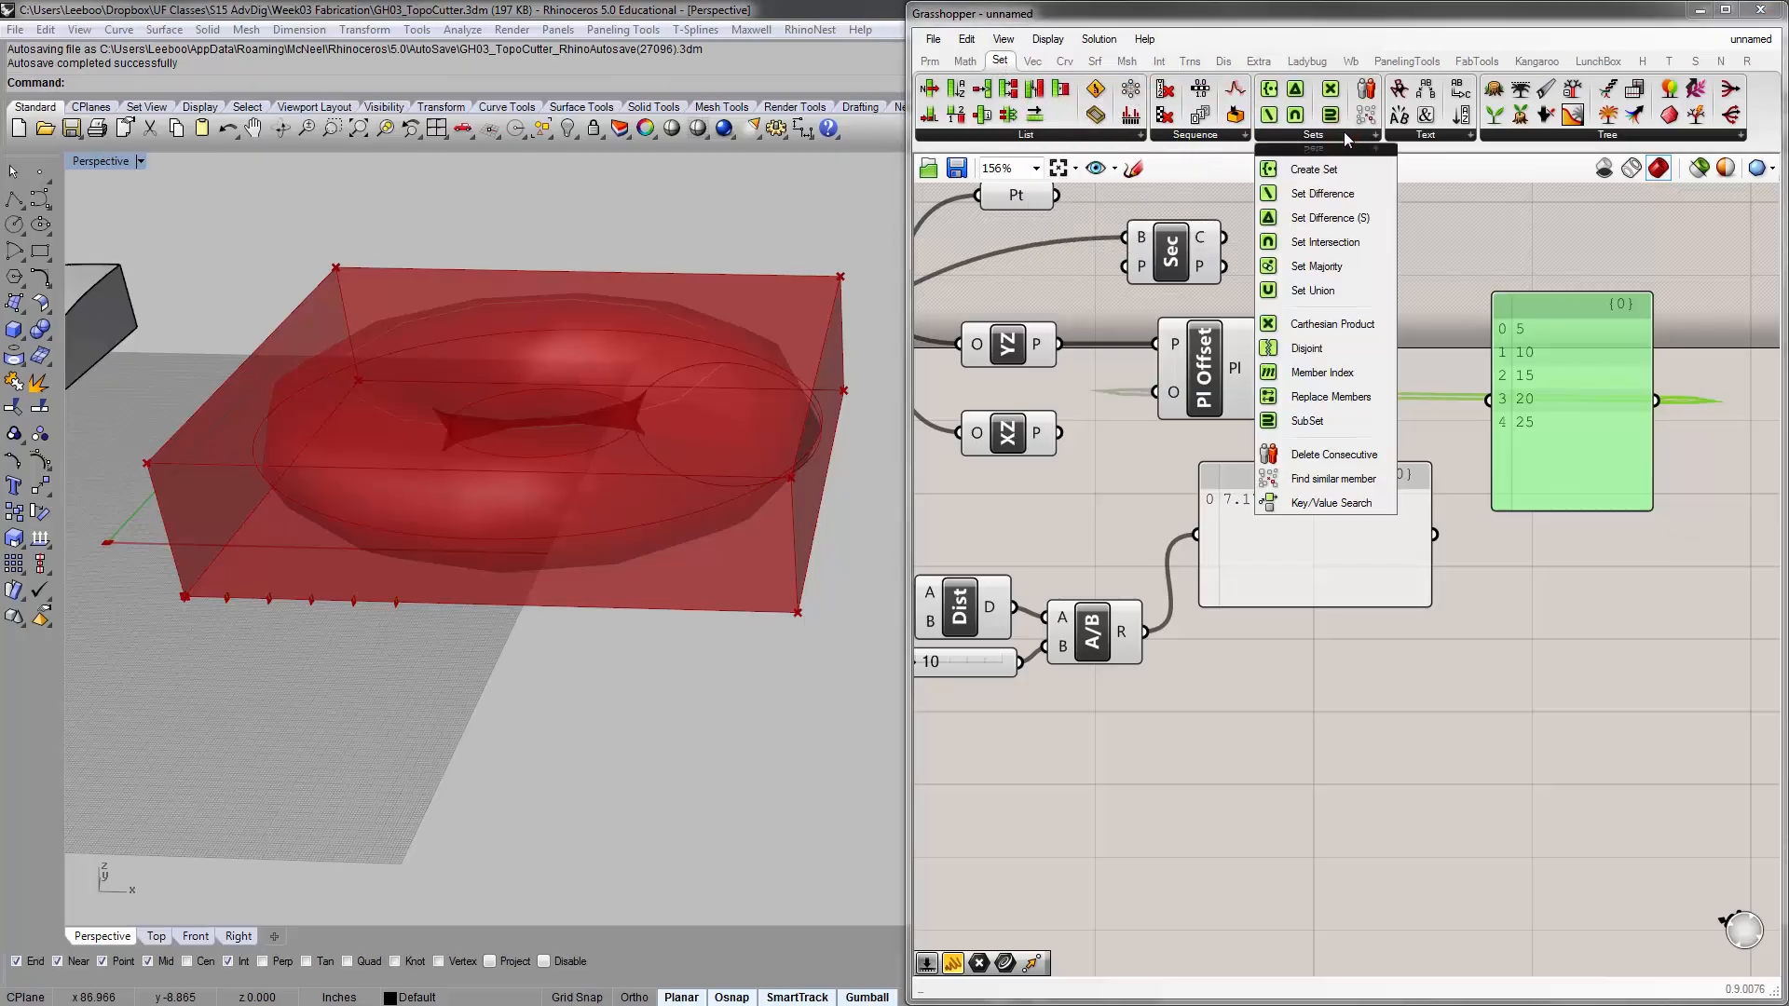
pyautogui.click(1231, 136)
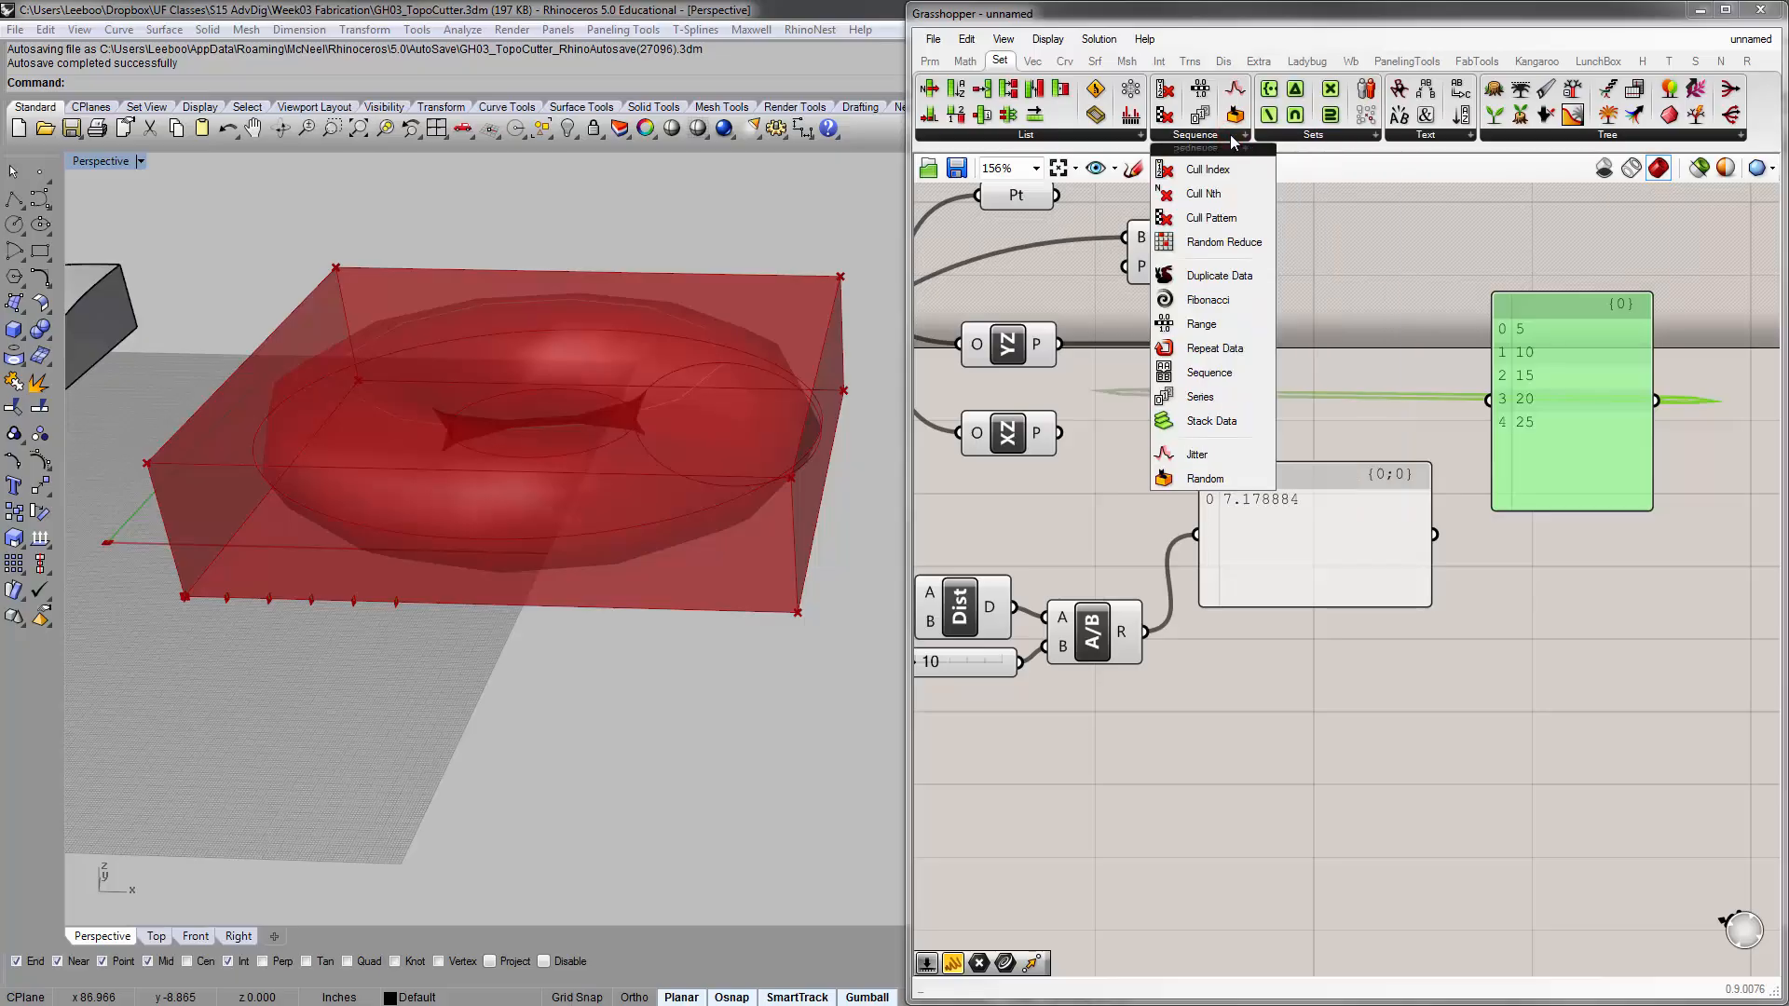
pyautogui.click(1211, 404)
pyautogui.click(1198, 806)
pyautogui.moveTo(1198, 806); pyautogui.dragTo(1425, 541, button='right')
pyautogui.click(1427, 514)
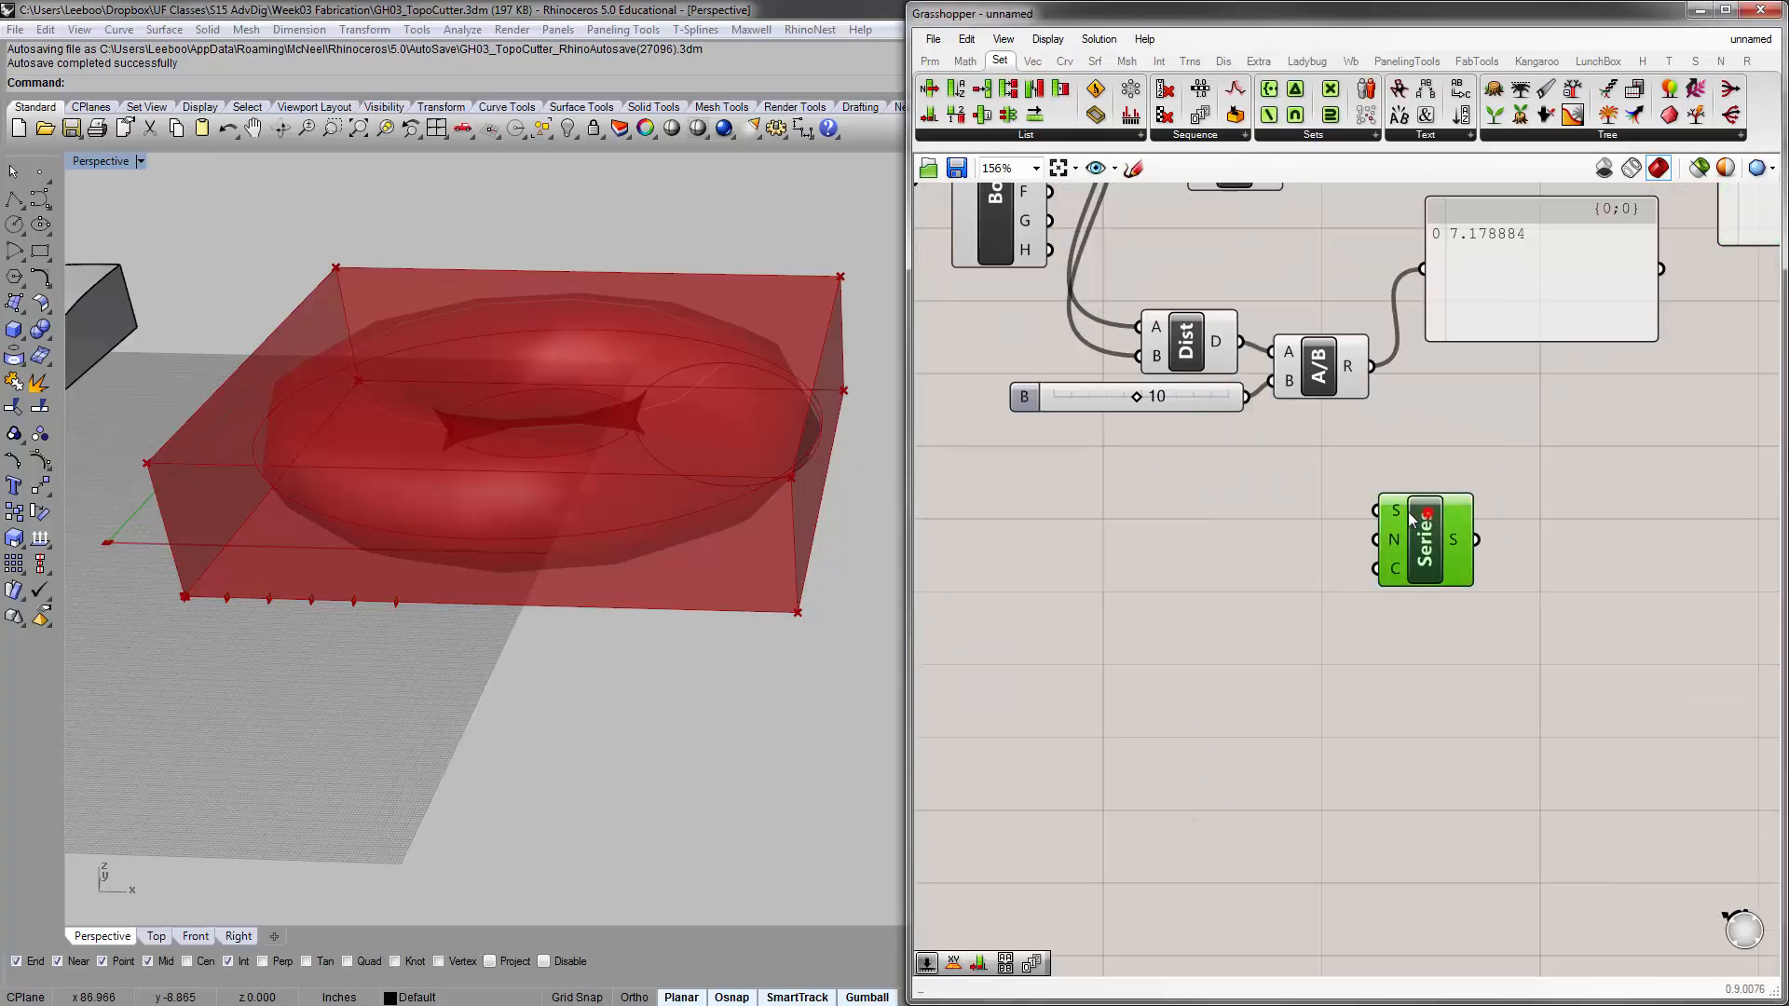
pyautogui.moveTo(1412, 518); pyautogui.dragTo(1387, 520)
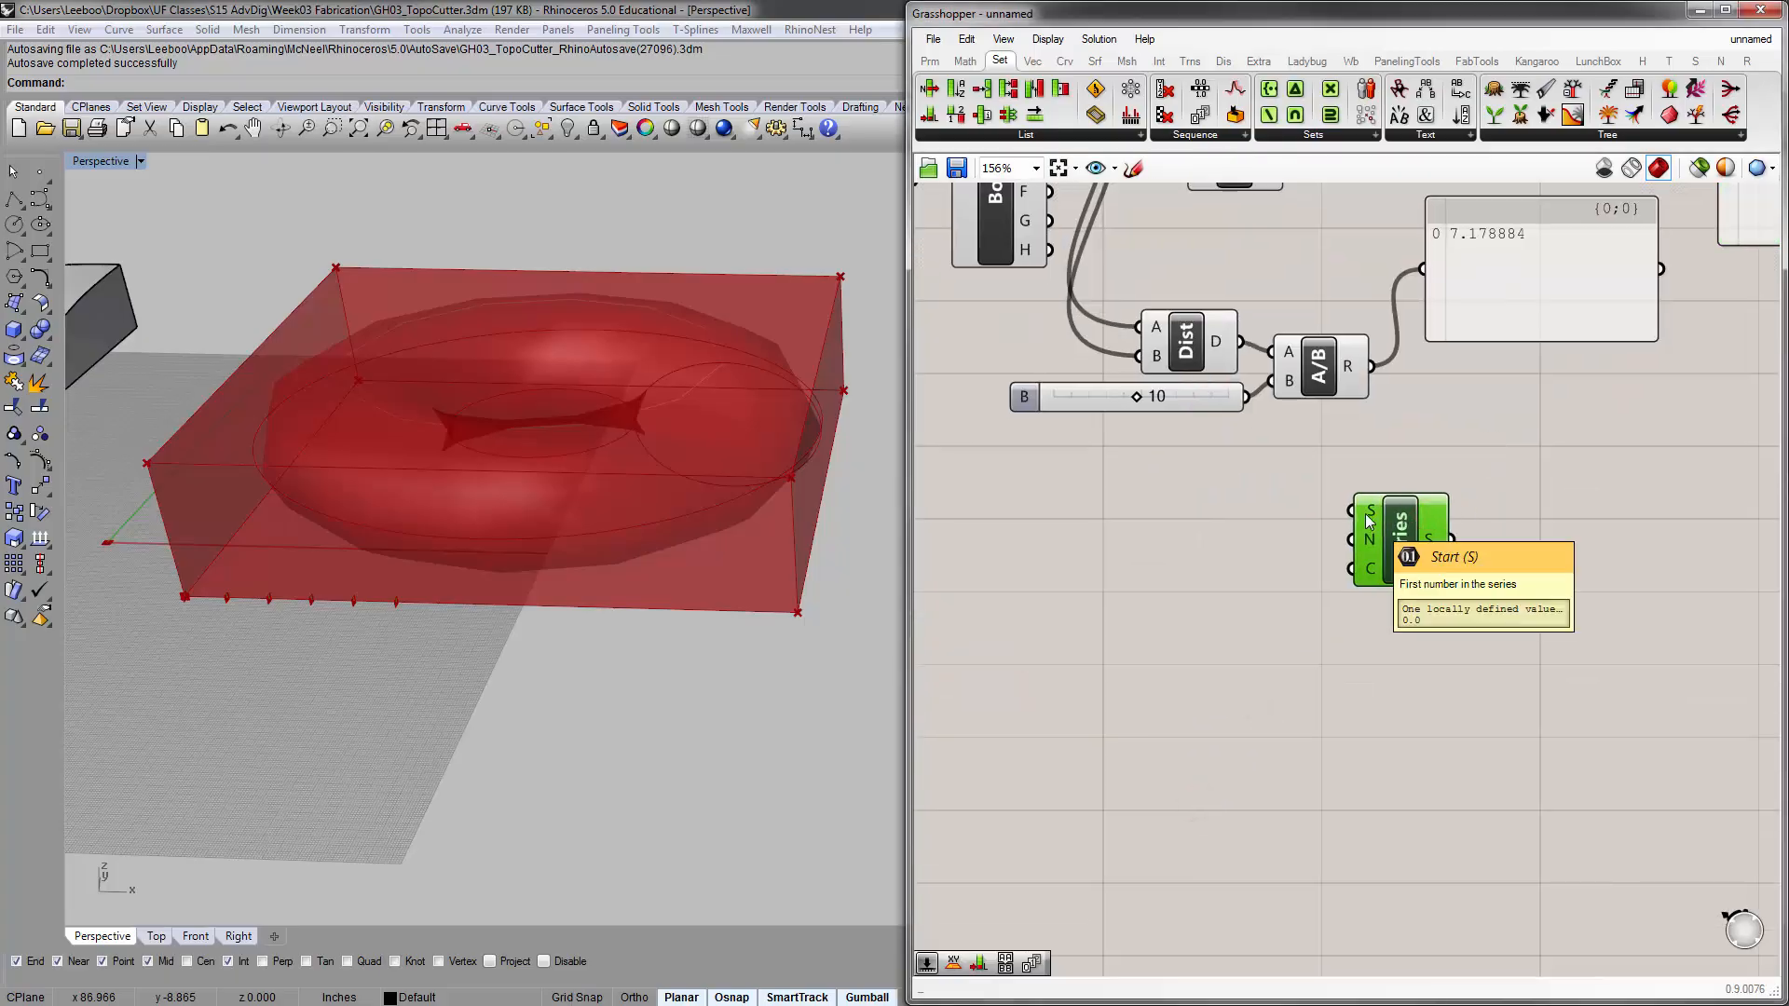
# Move the result panel beside Series, feed it the Series output, and enlarge it to show the whole list
pyautogui.moveTo(1534, 308); pyautogui.dragTo(1659, 571)
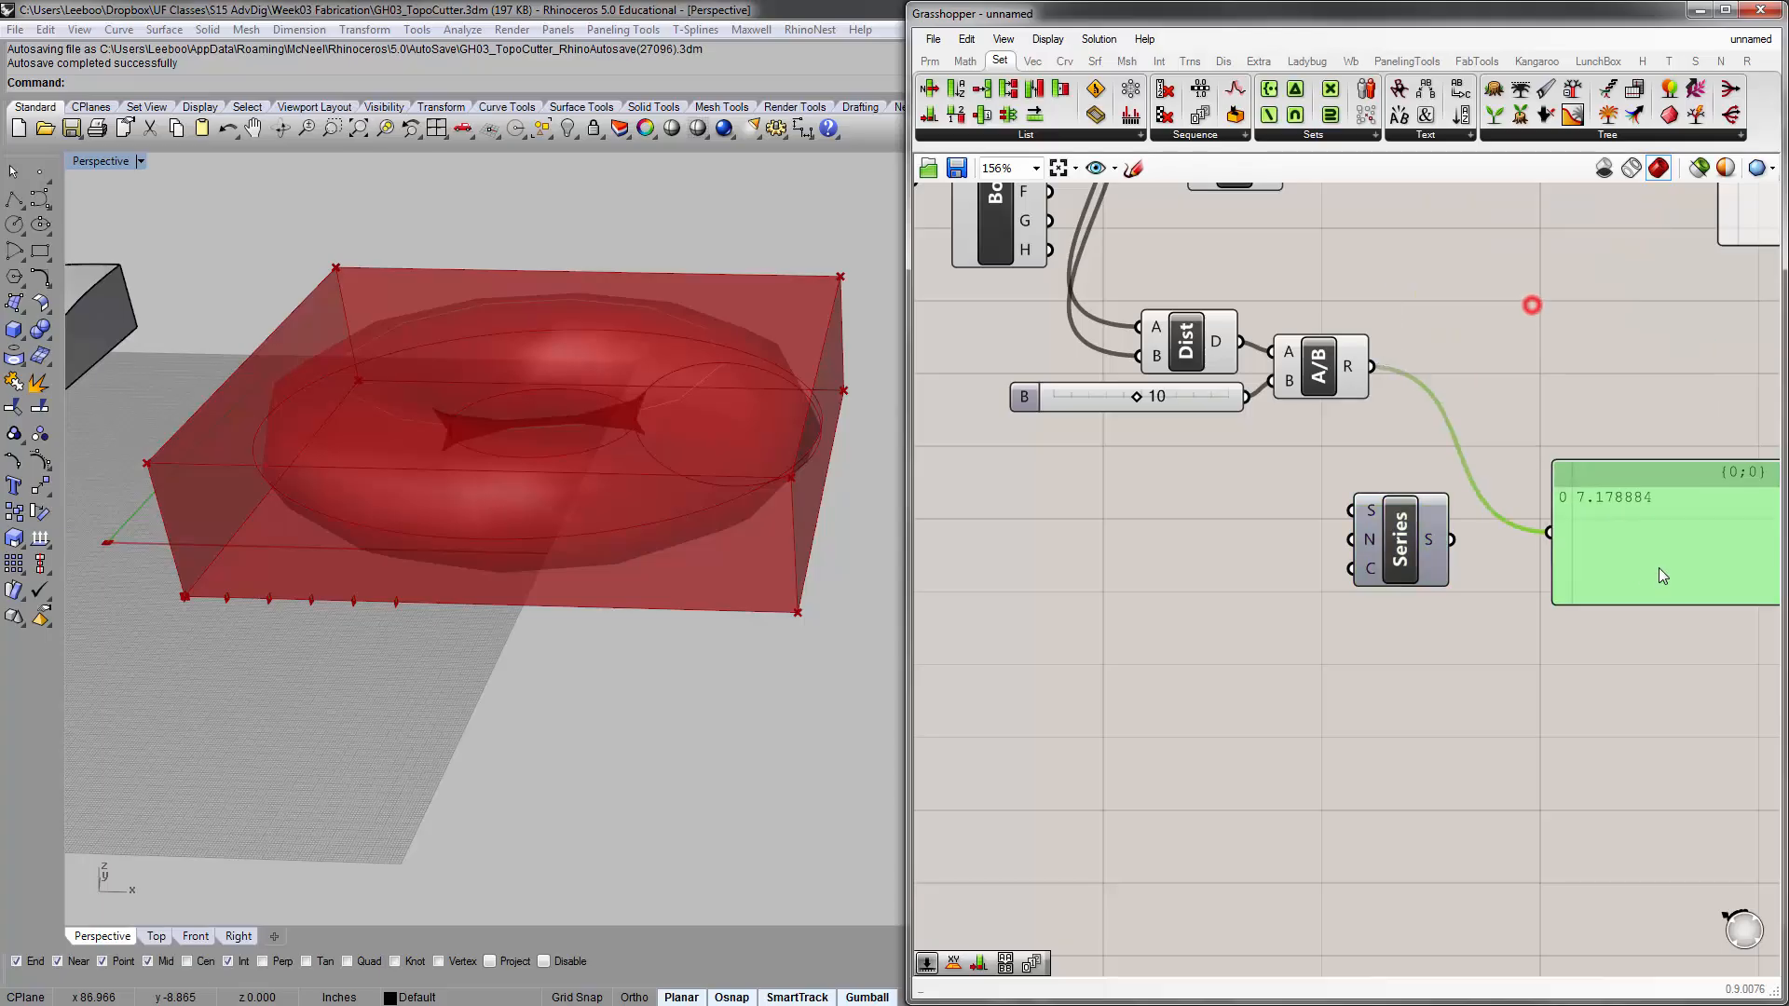
pyautogui.moveTo(1448, 541); pyautogui.dragTo(1601, 538)
pyautogui.moveTo(1601, 538); pyautogui.dragTo(1536, 511, button='right')
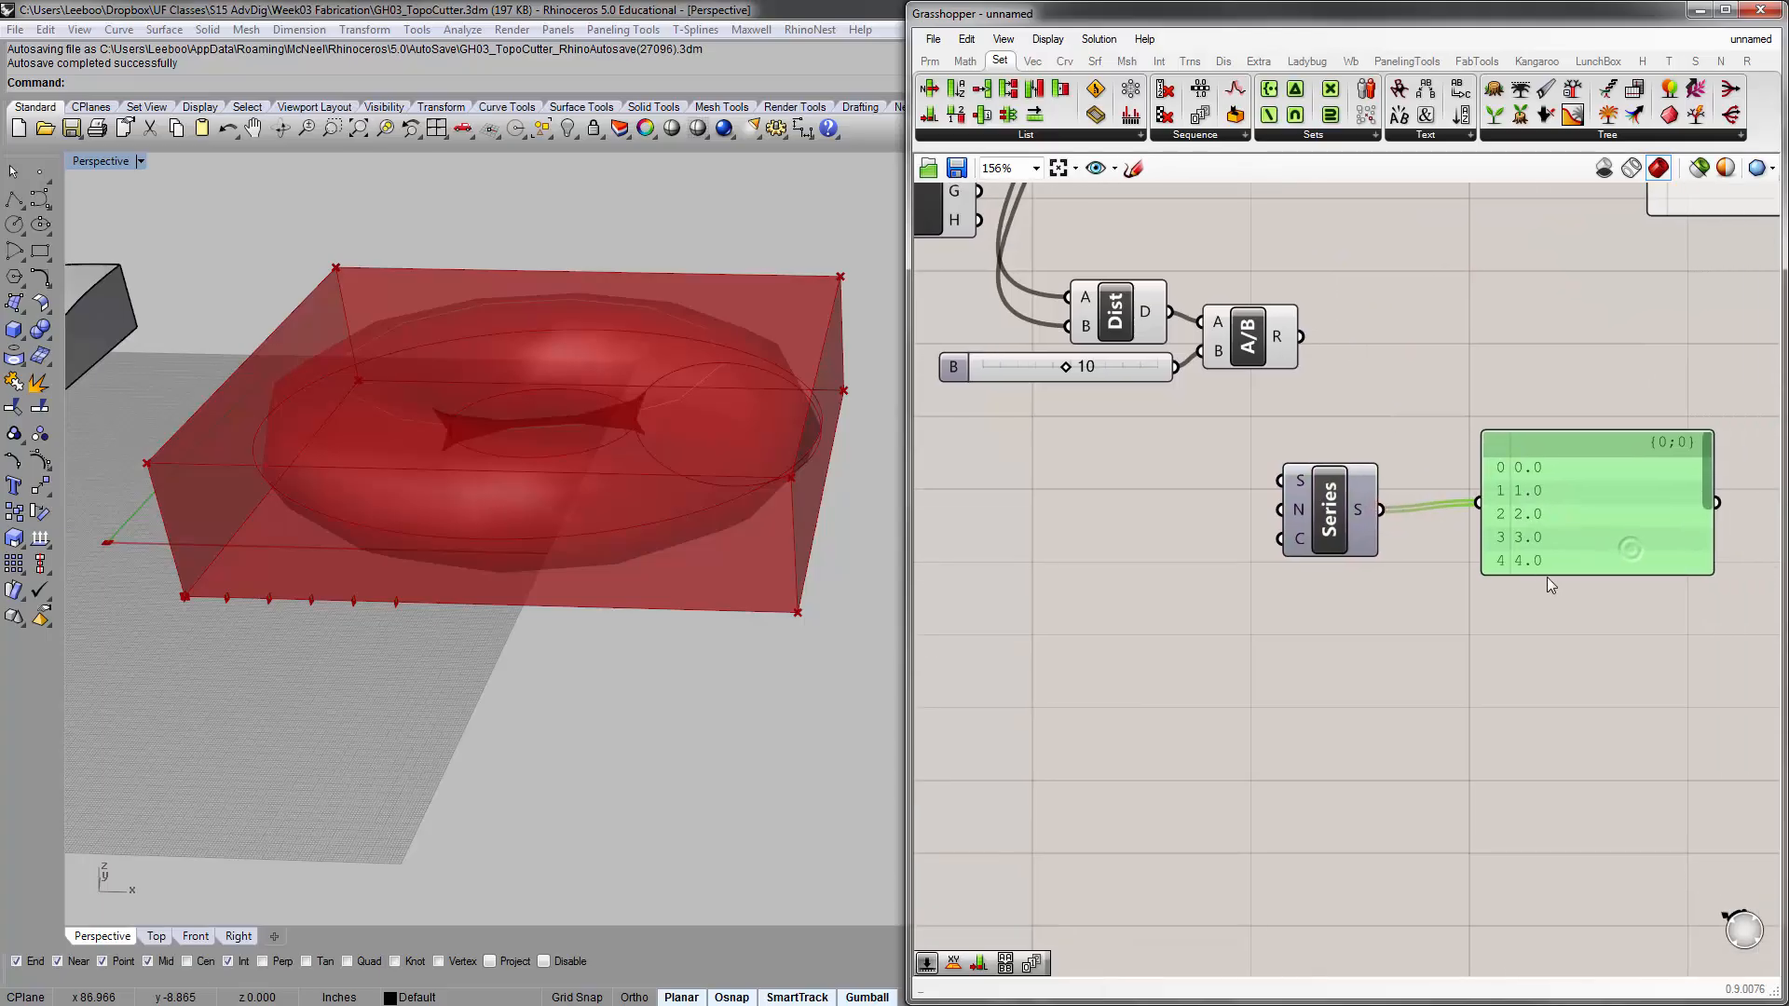
pyautogui.moveTo(1545, 570); pyautogui.dragTo(1552, 737)
pyautogui.moveTo(1594, 610); pyautogui.dragTo(1523, 537)
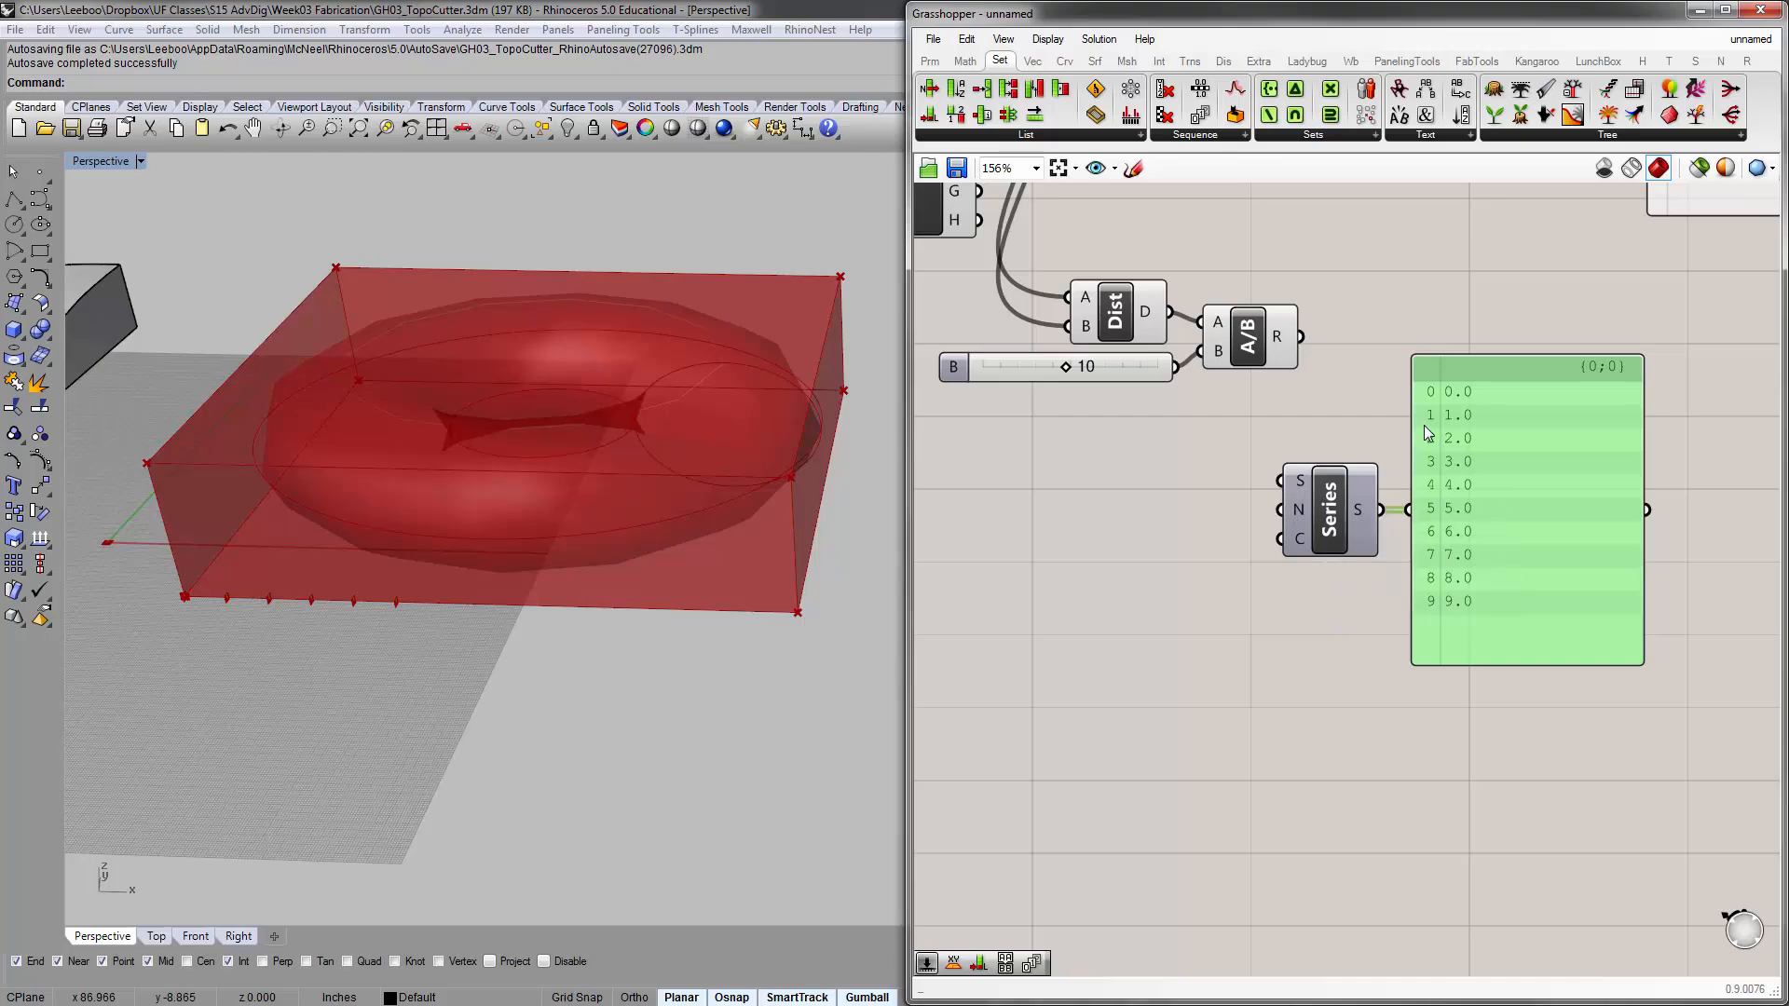
# Add a new panel, connect the Division result to it, and place it in front of the Series inputs
pyautogui.scroll(-2, 1247, 413)
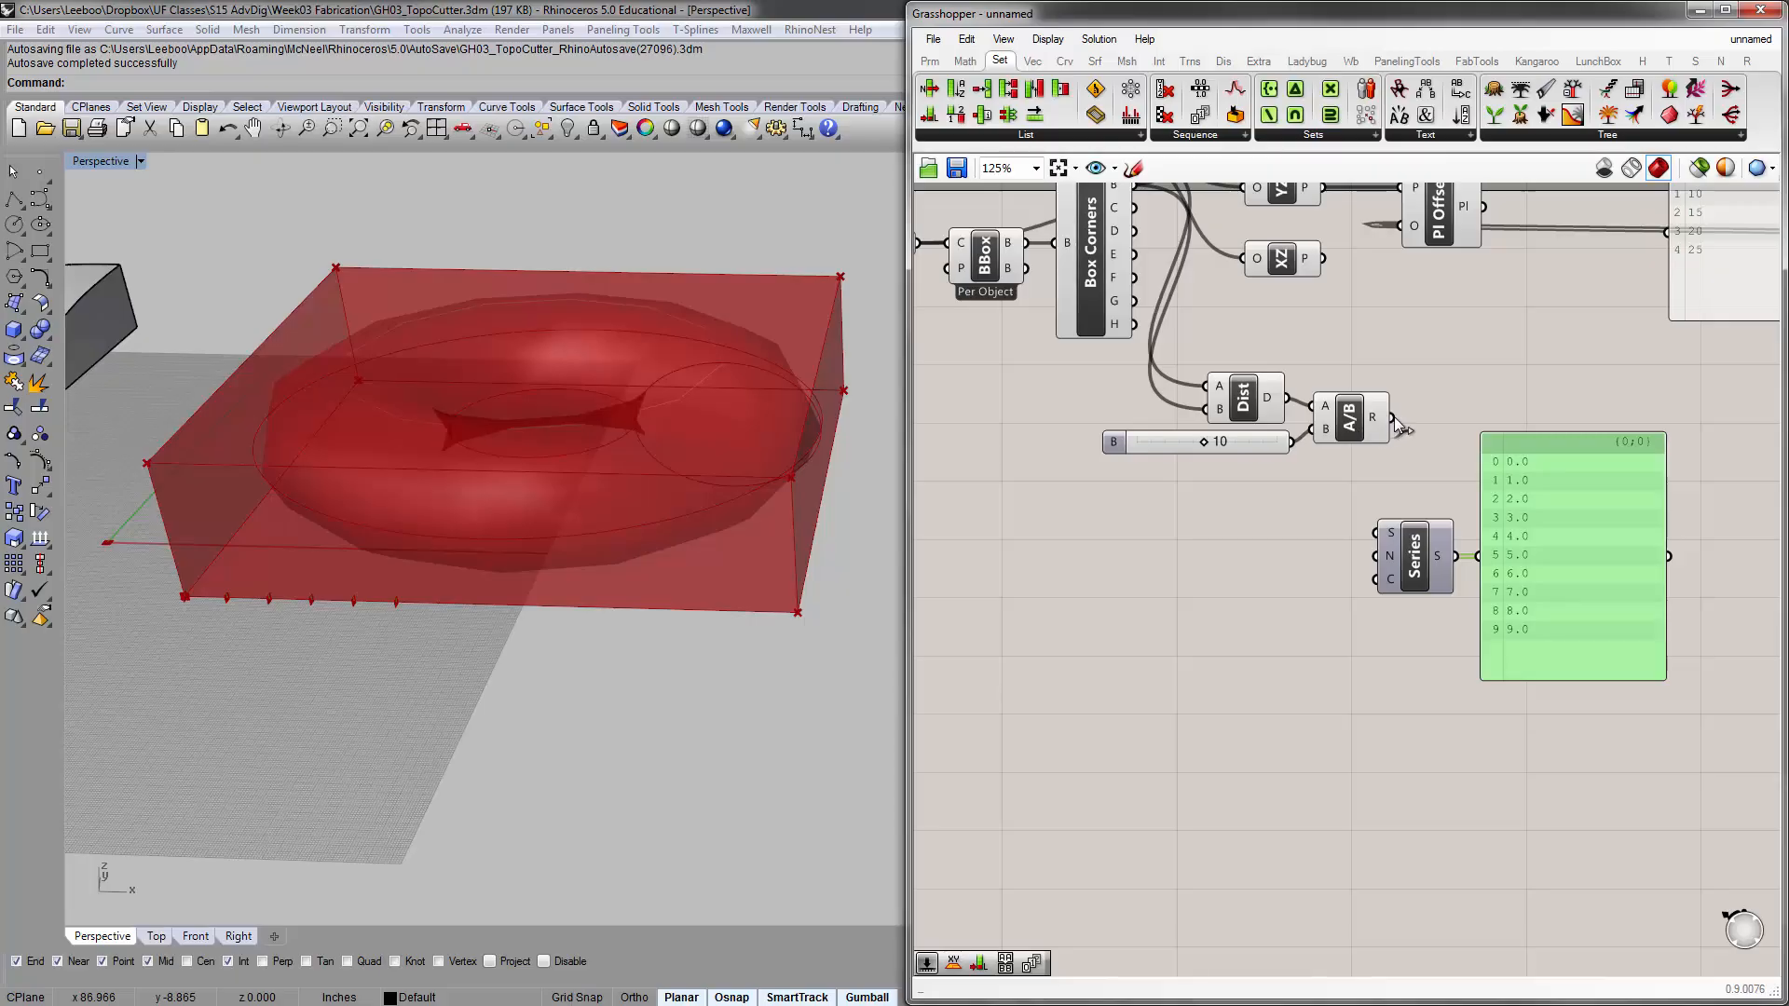
pyautogui.doubleClick(1405, 335)
pyautogui.write('panel')
pyautogui.press('Return')
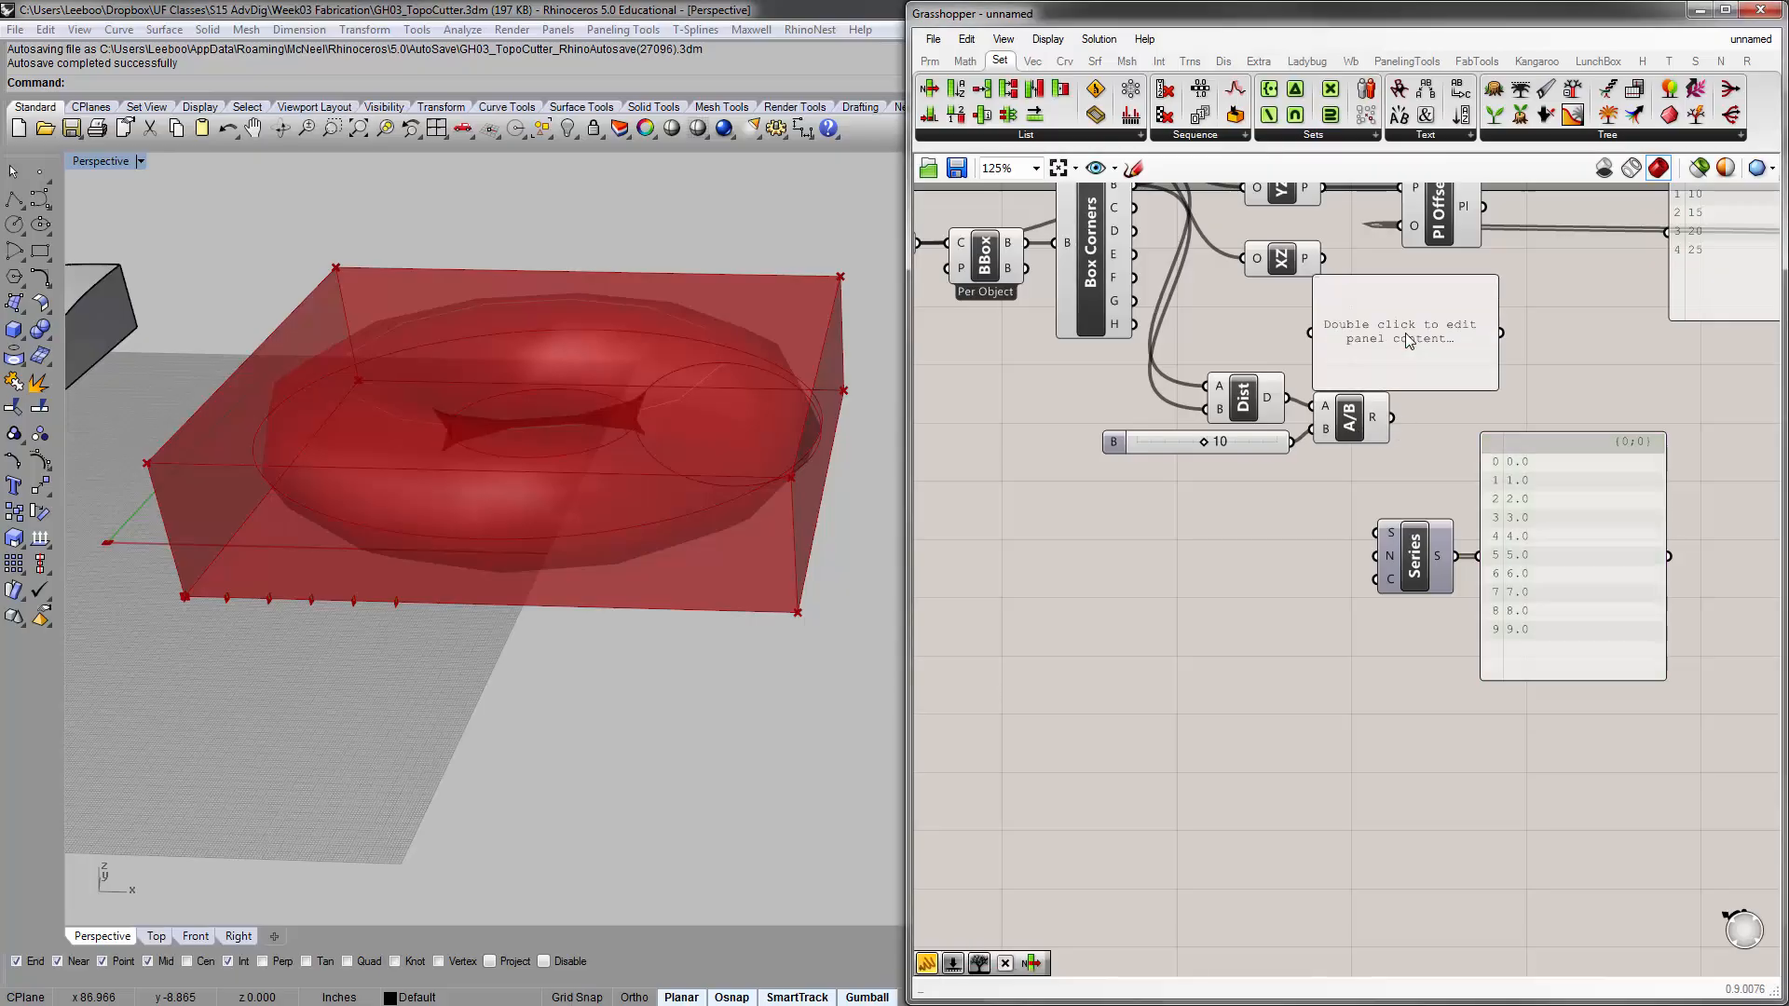
pyautogui.moveTo(1407, 340); pyautogui.dragTo(1465, 342)
pyautogui.moveTo(1393, 417); pyautogui.dragTo(1205, 557)
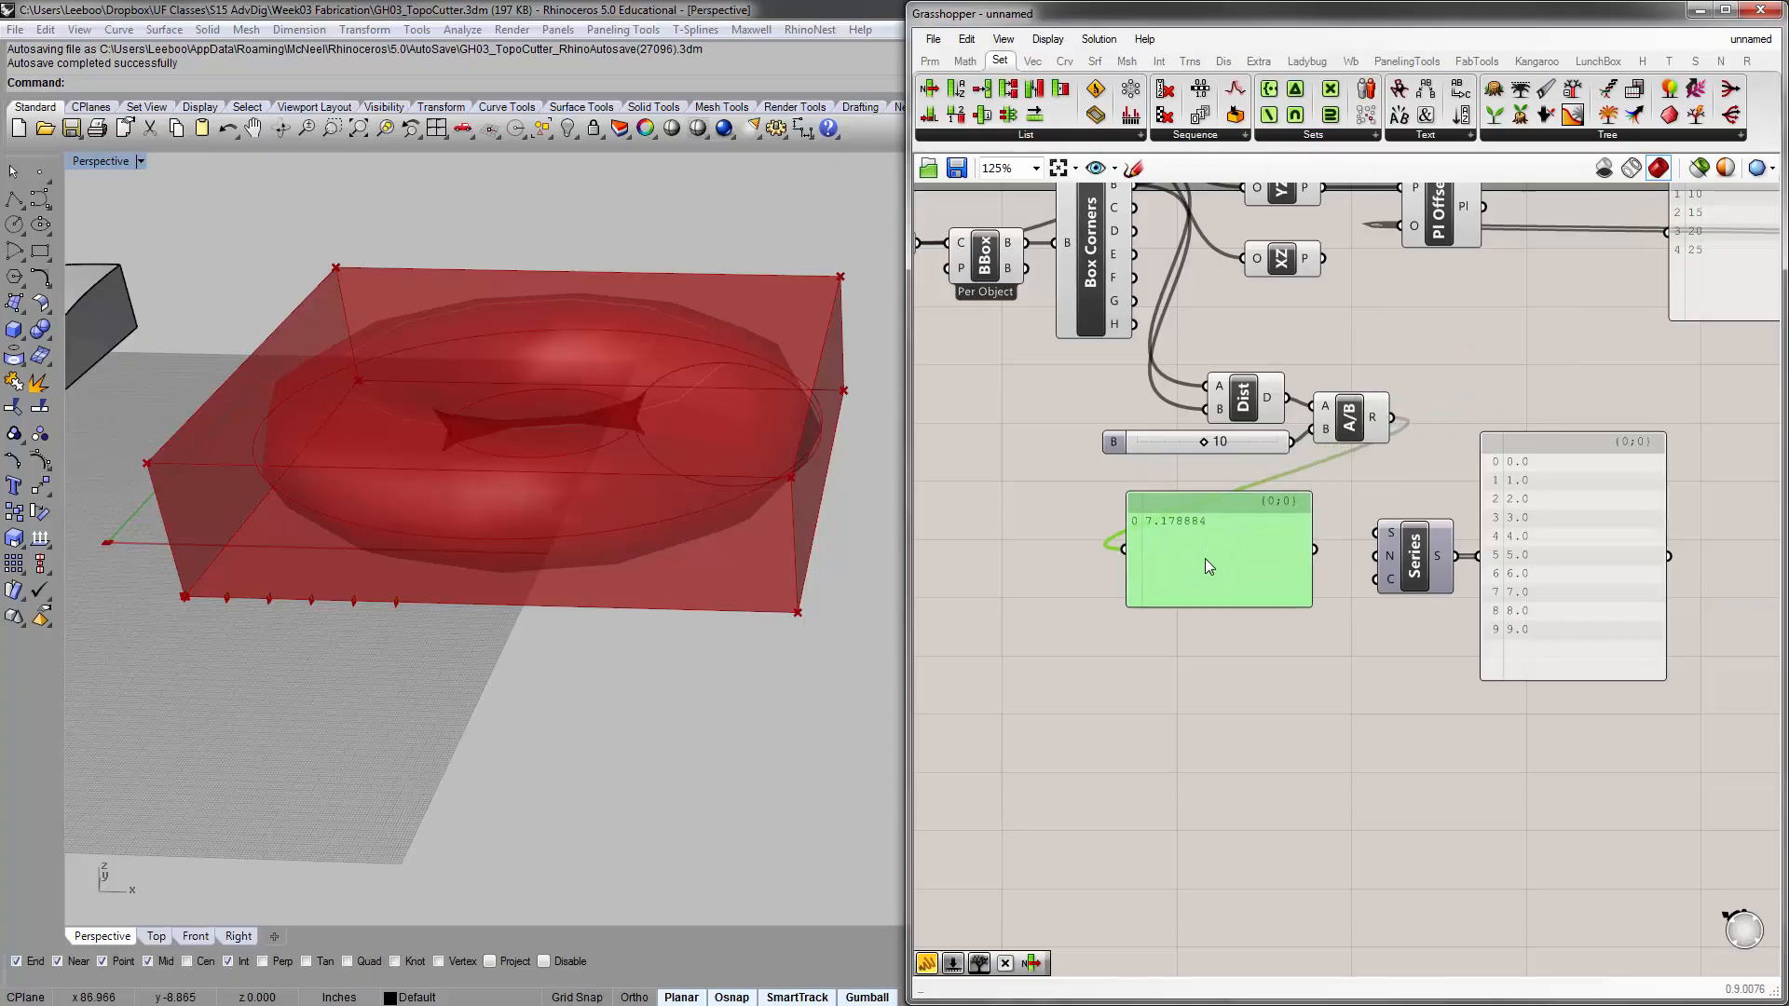
# Move the Series component and its output panel farther away from the Division result panel
pyautogui.scroll(3, 1366, 573)
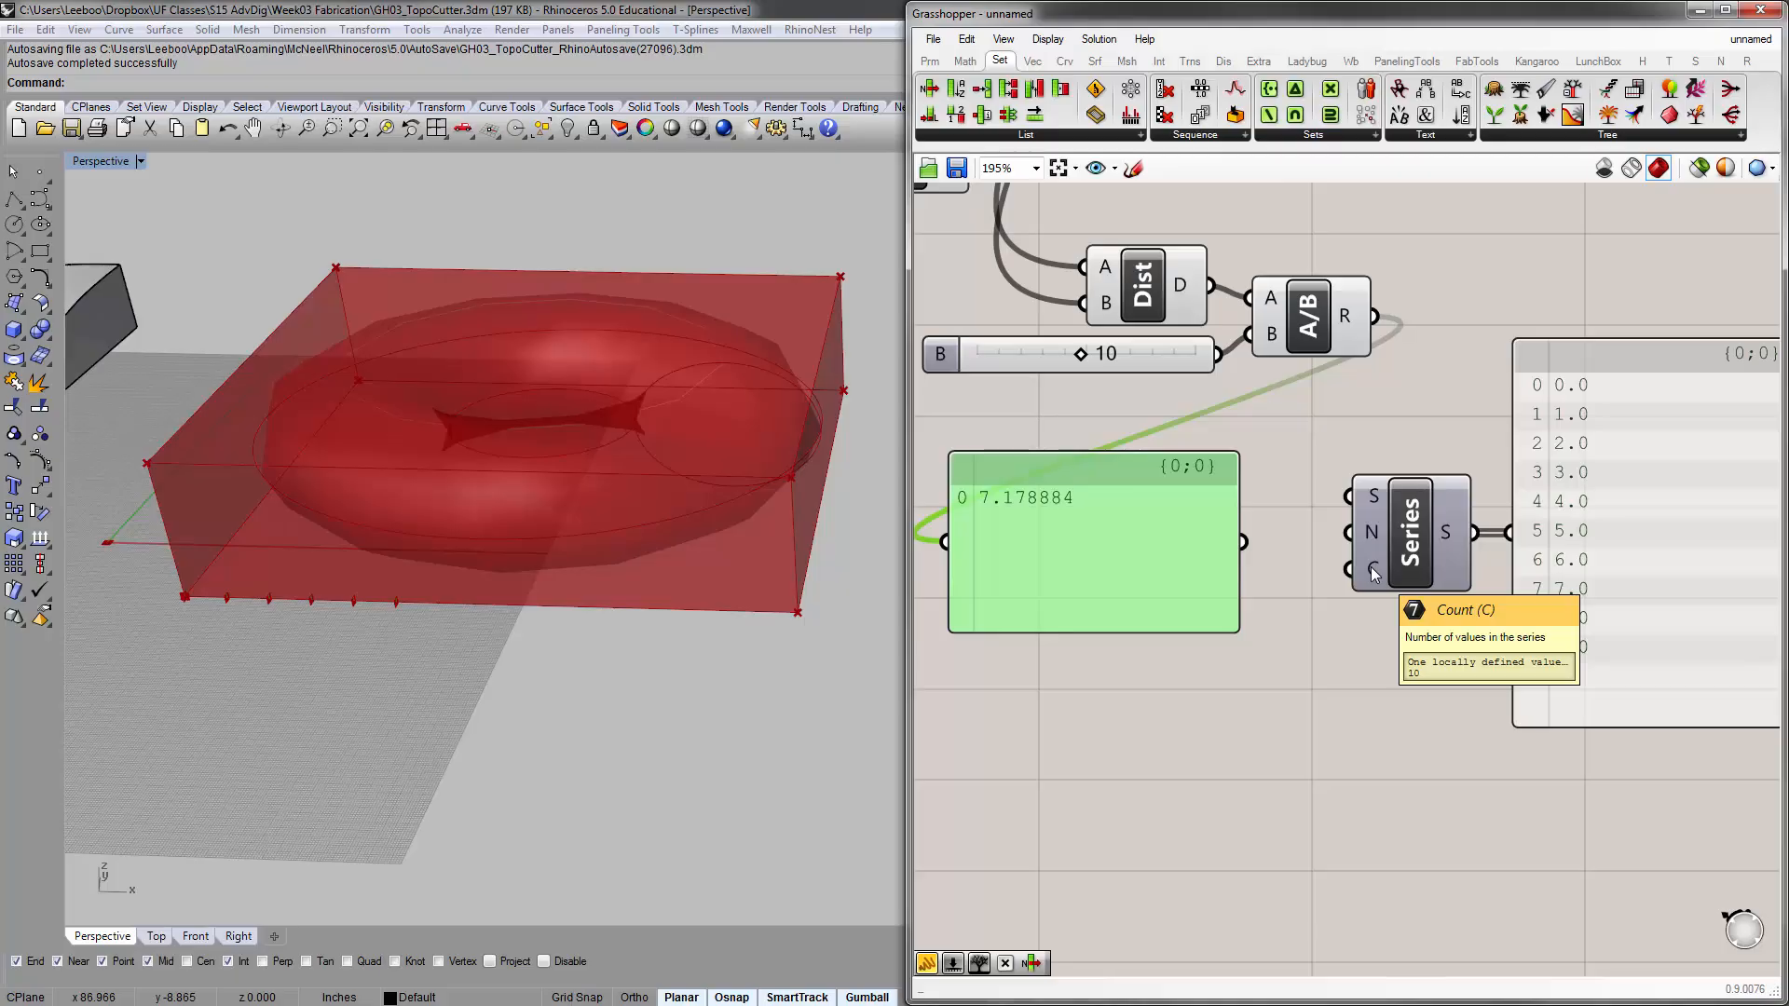
pyautogui.scroll(-4, 1374, 573)
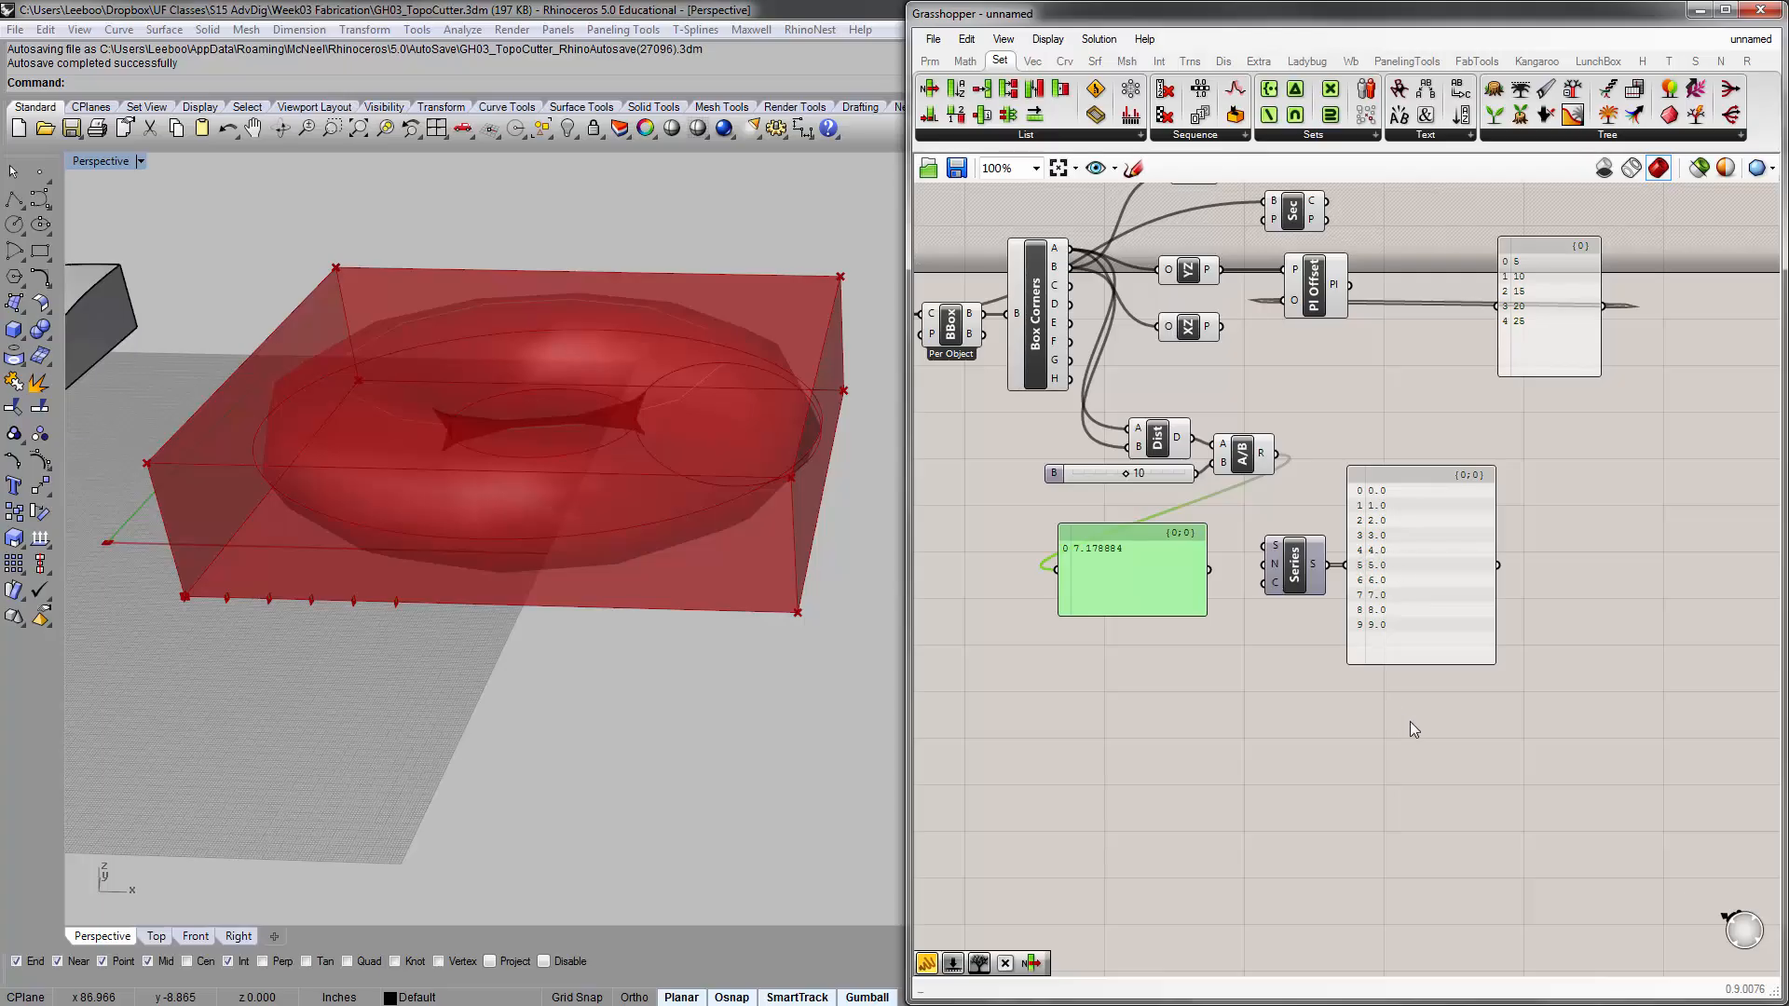
pyautogui.moveTo(1407, 712); pyautogui.dragTo(1480, 545)
pyautogui.click(1350, 579)
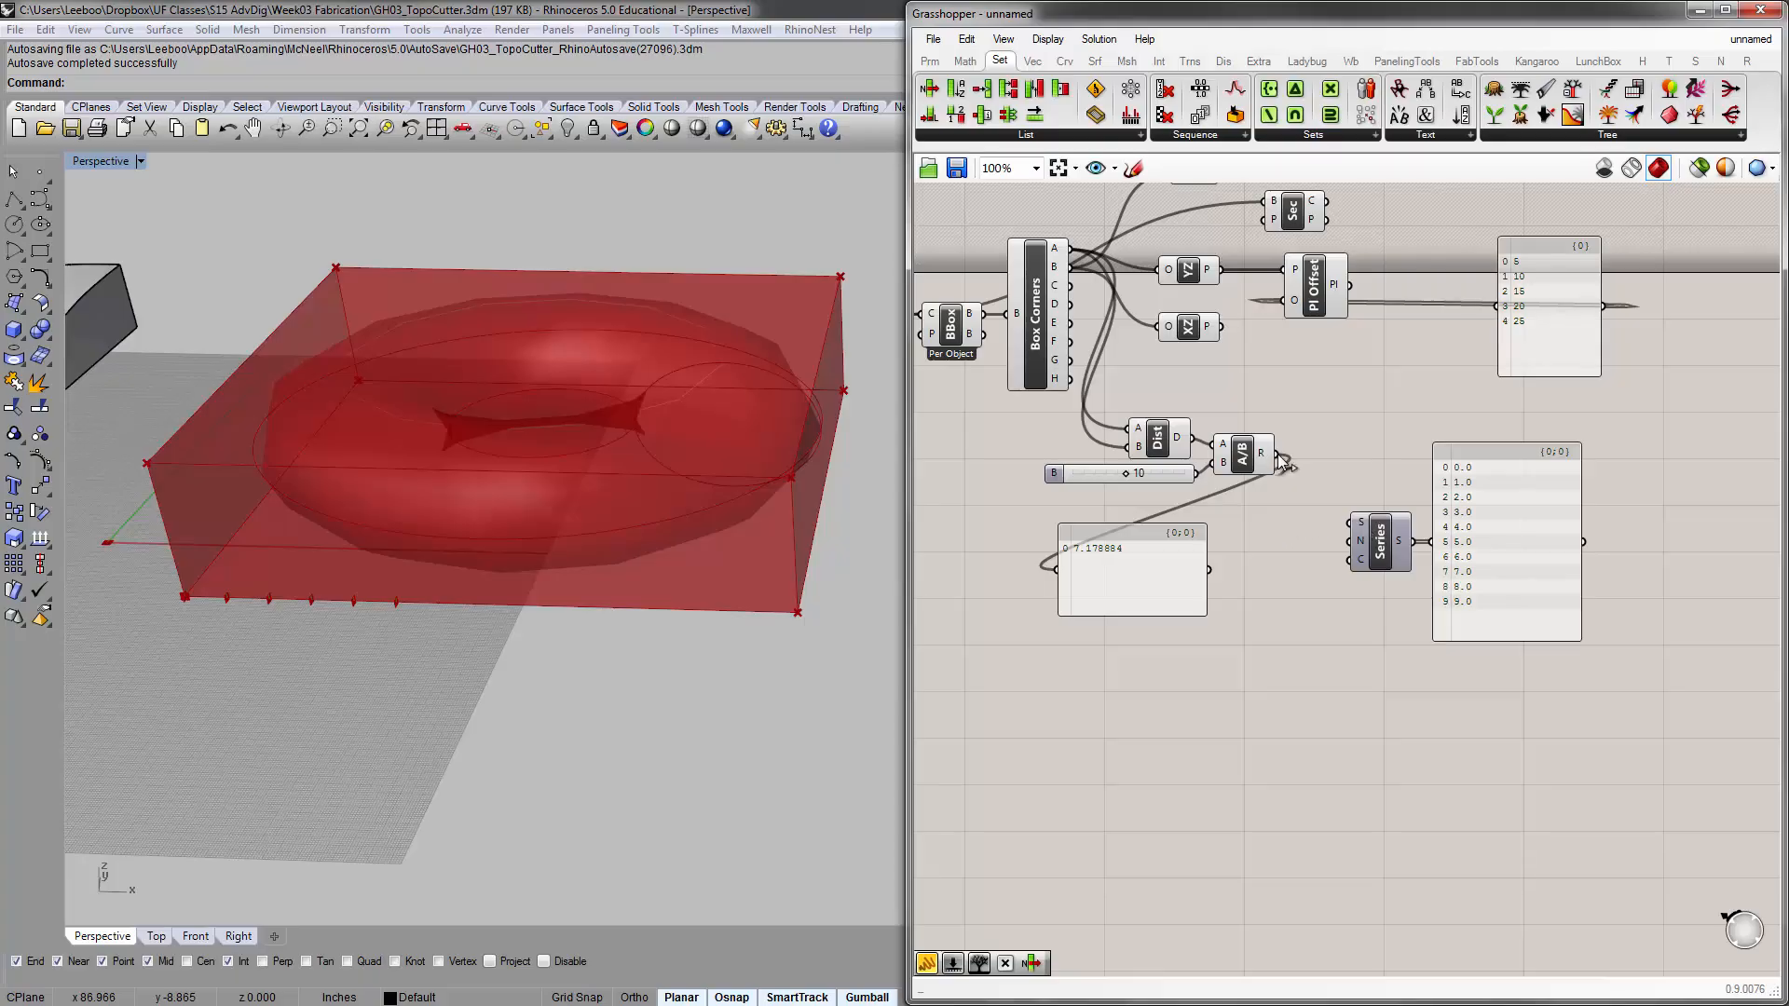
# Try connecting the Division result to the Series Count input, and undo that connection
pyautogui.moveTo(1283, 461); pyautogui.dragTo(1288, 469)
pyautogui.moveTo(1346, 553); pyautogui.dragTo(1349, 559)
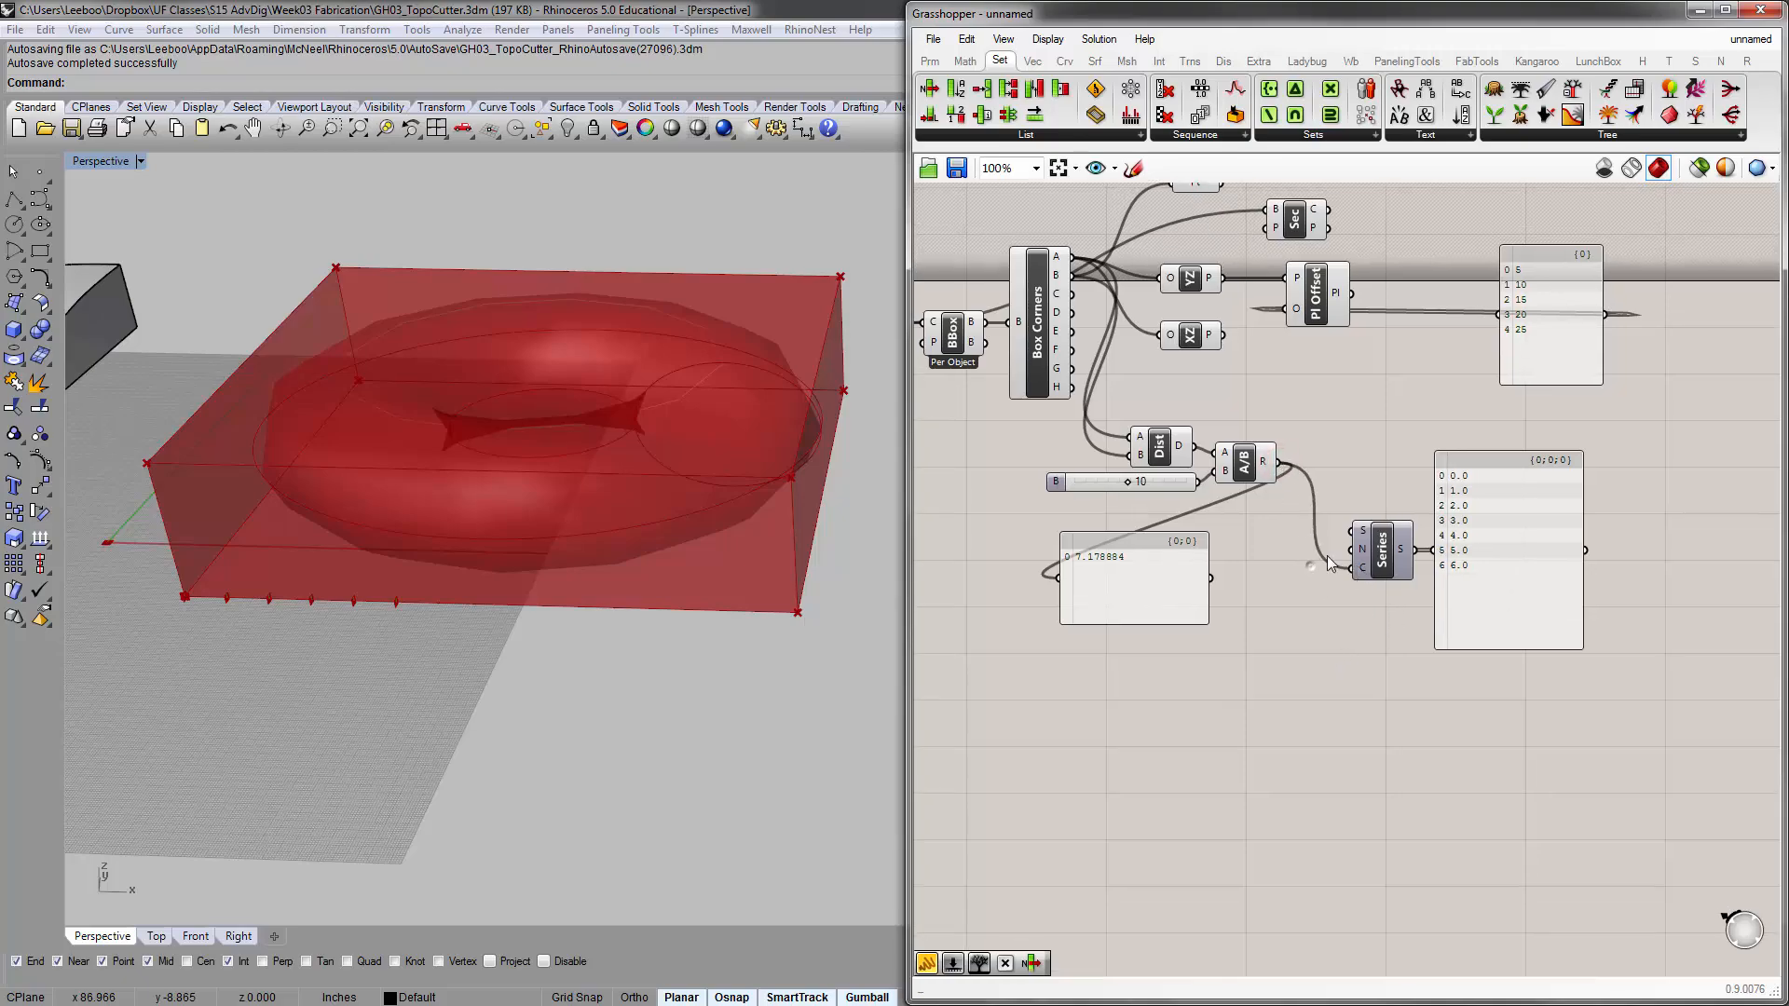
pyautogui.scroll(3, 1291, 494)
pyautogui.hotkey('ctrl', 'z')
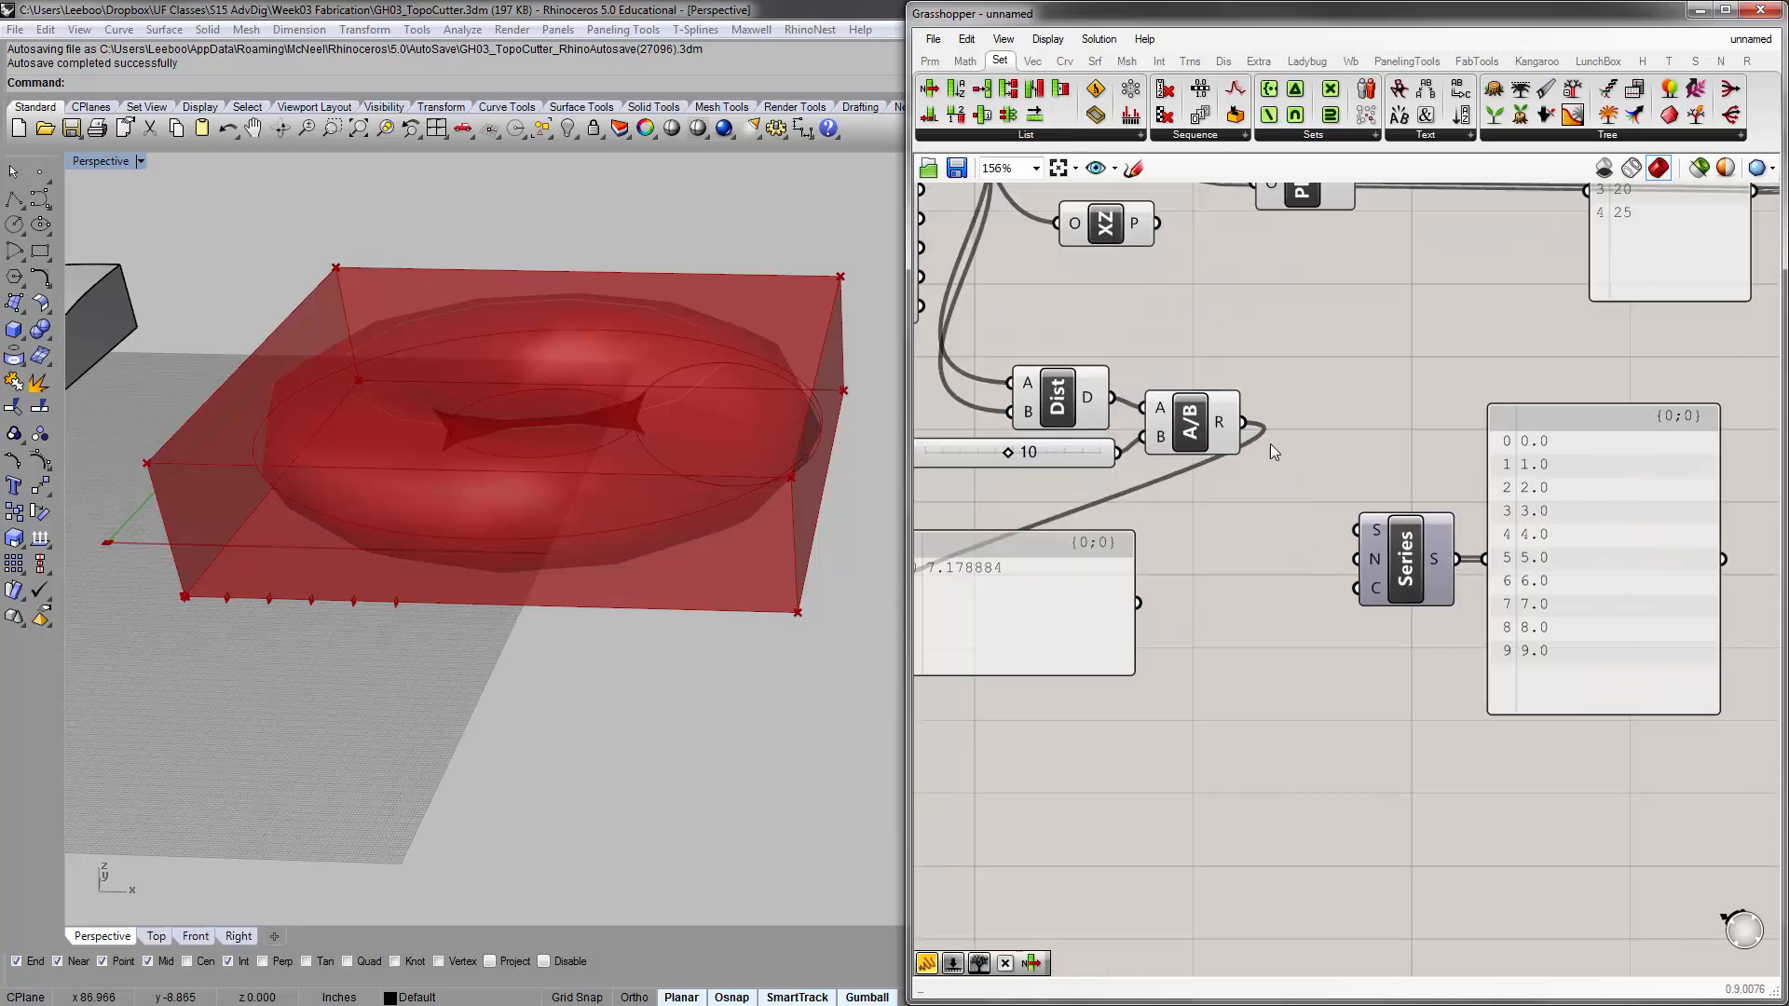
# Connect the Division result to the Series N input and the slider to its Count input
pyautogui.moveTo(1242, 422); pyautogui.dragTo(1355, 560)
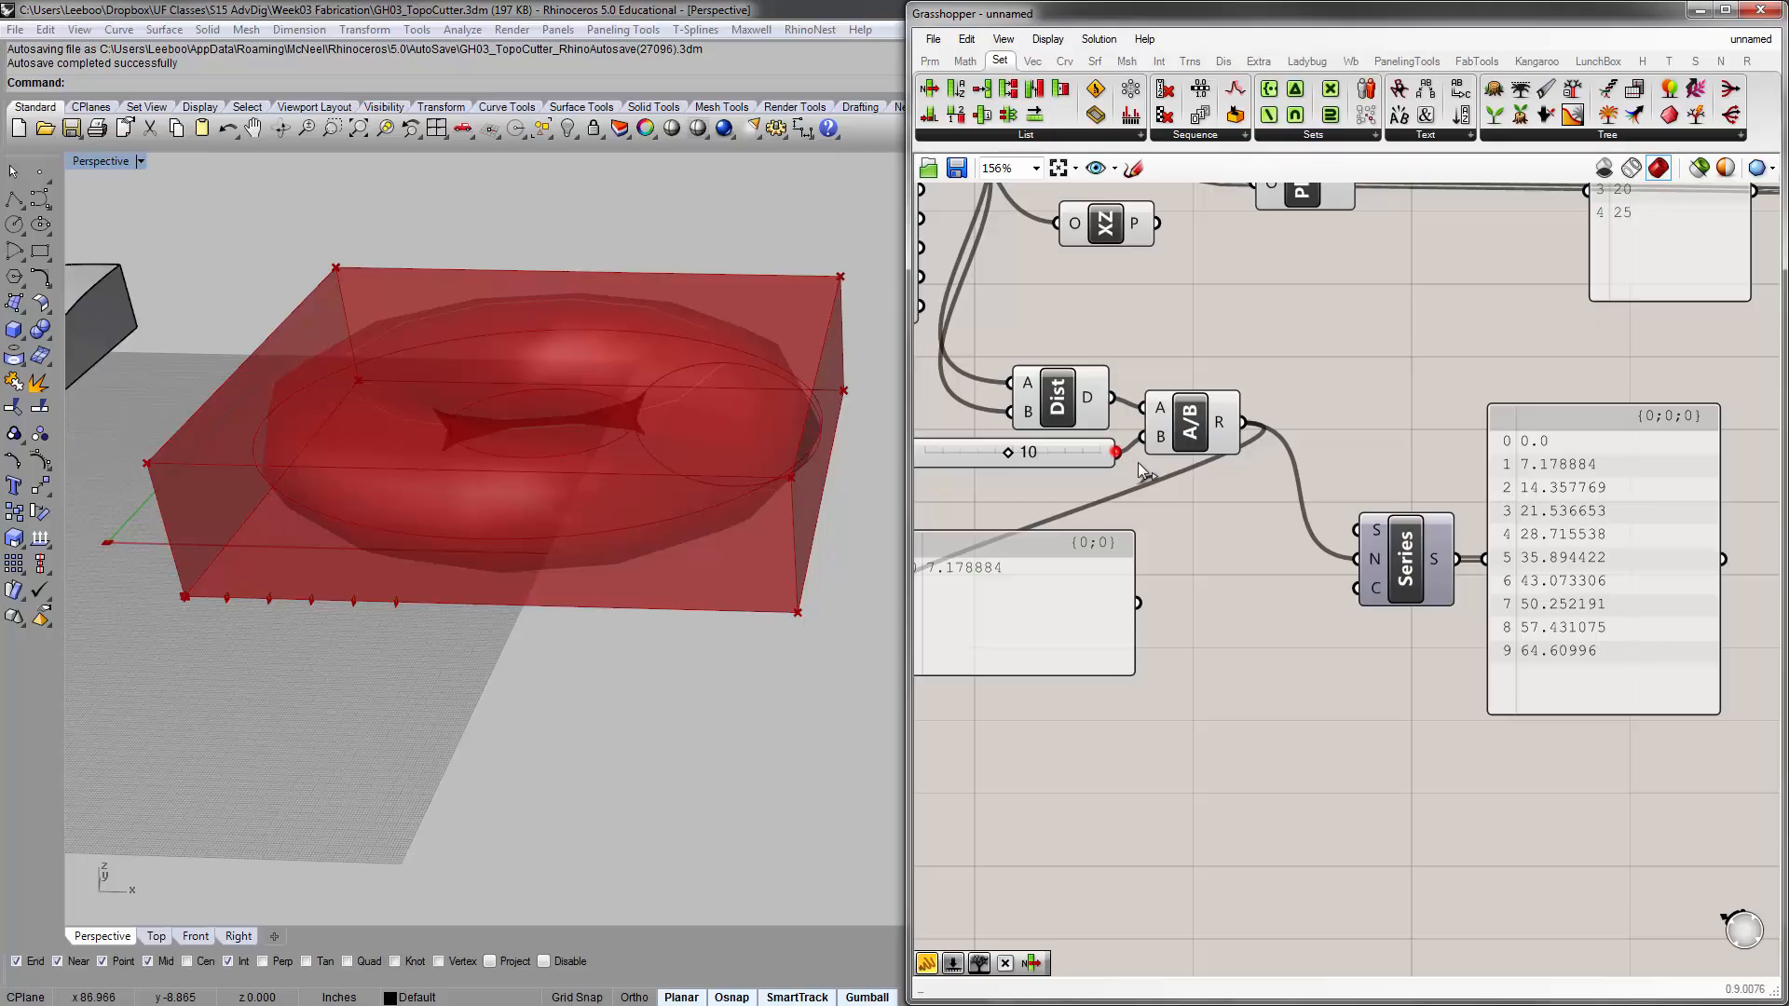
pyautogui.moveTo(1142, 471); pyautogui.dragTo(1349, 596)
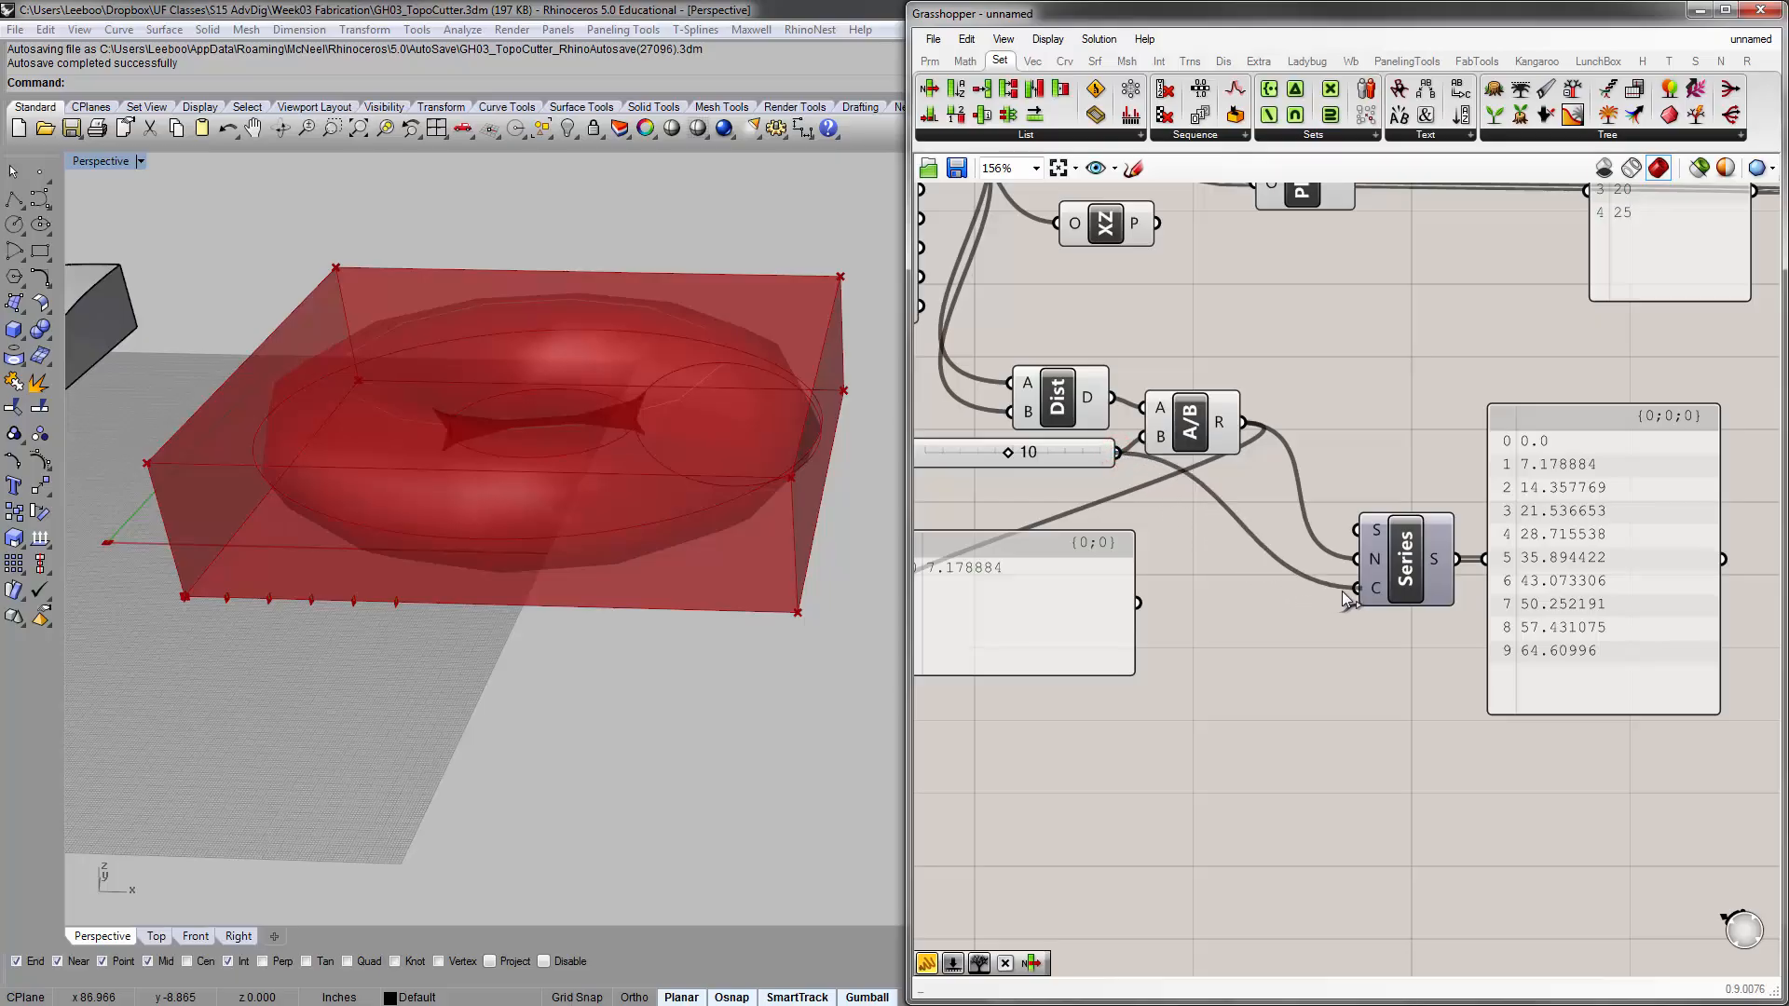
# Delete the panel that displays the Division result
pyautogui.scroll(-3, 1287, 647)
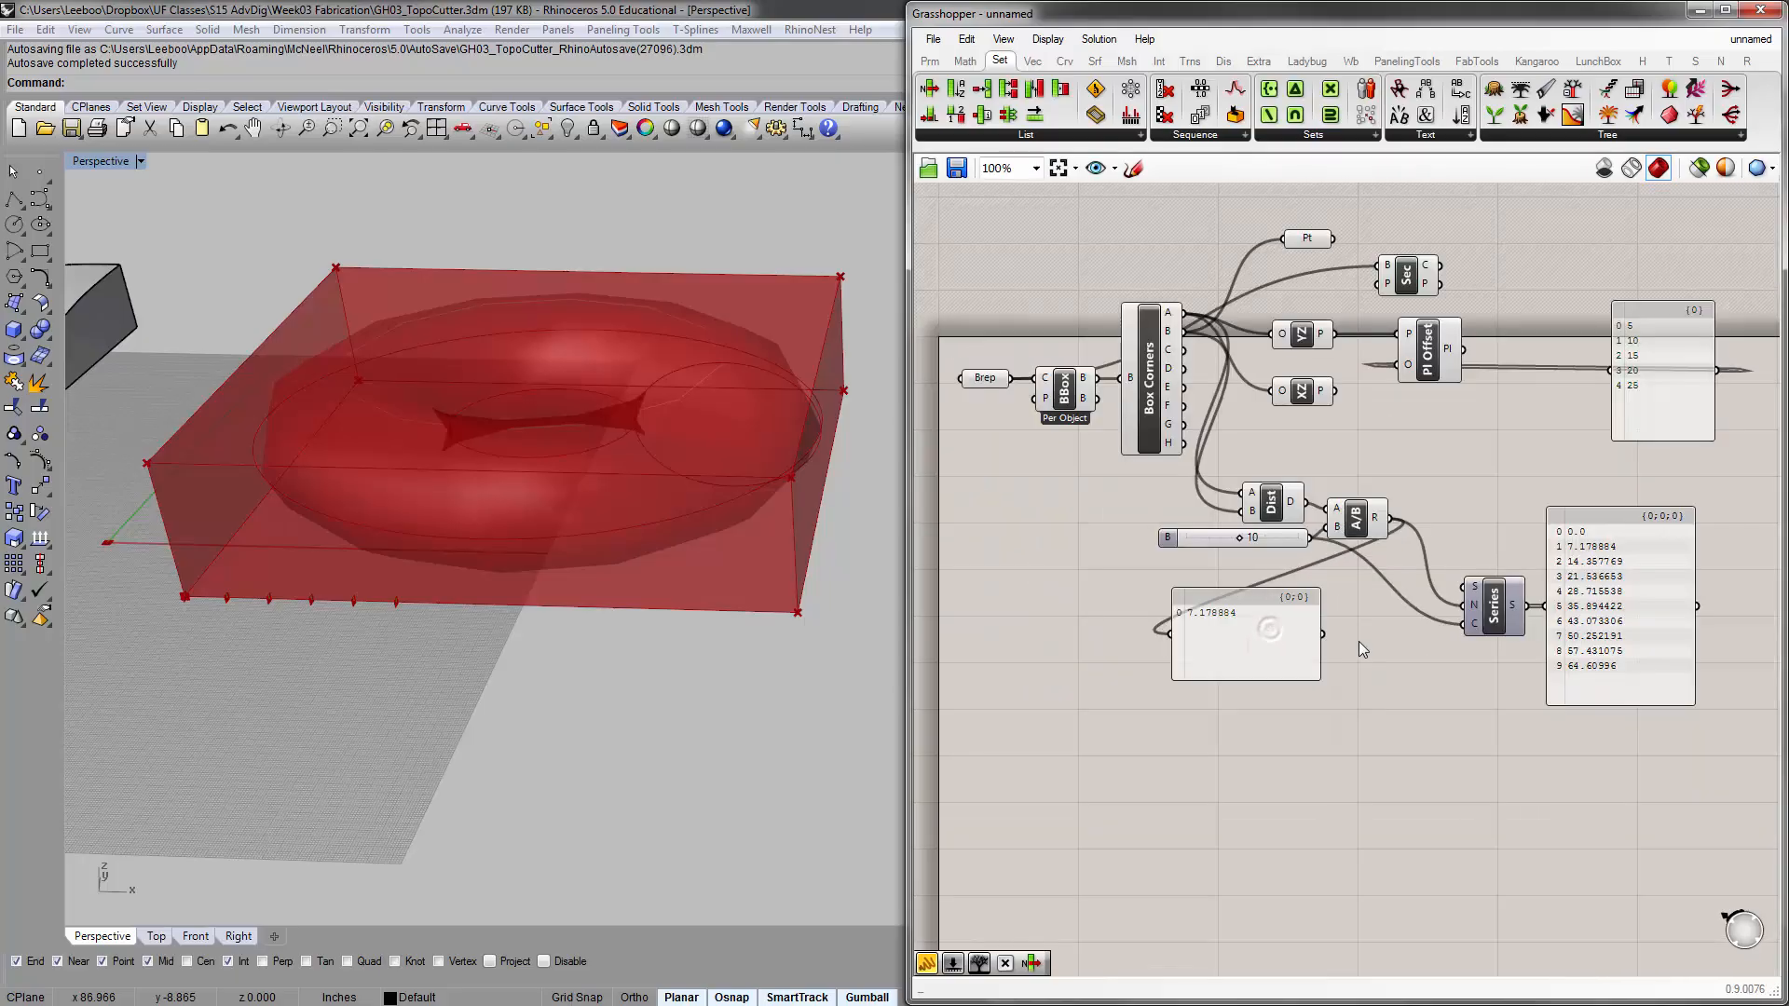
pyautogui.click(1212, 626)
pyautogui.press('Delete')
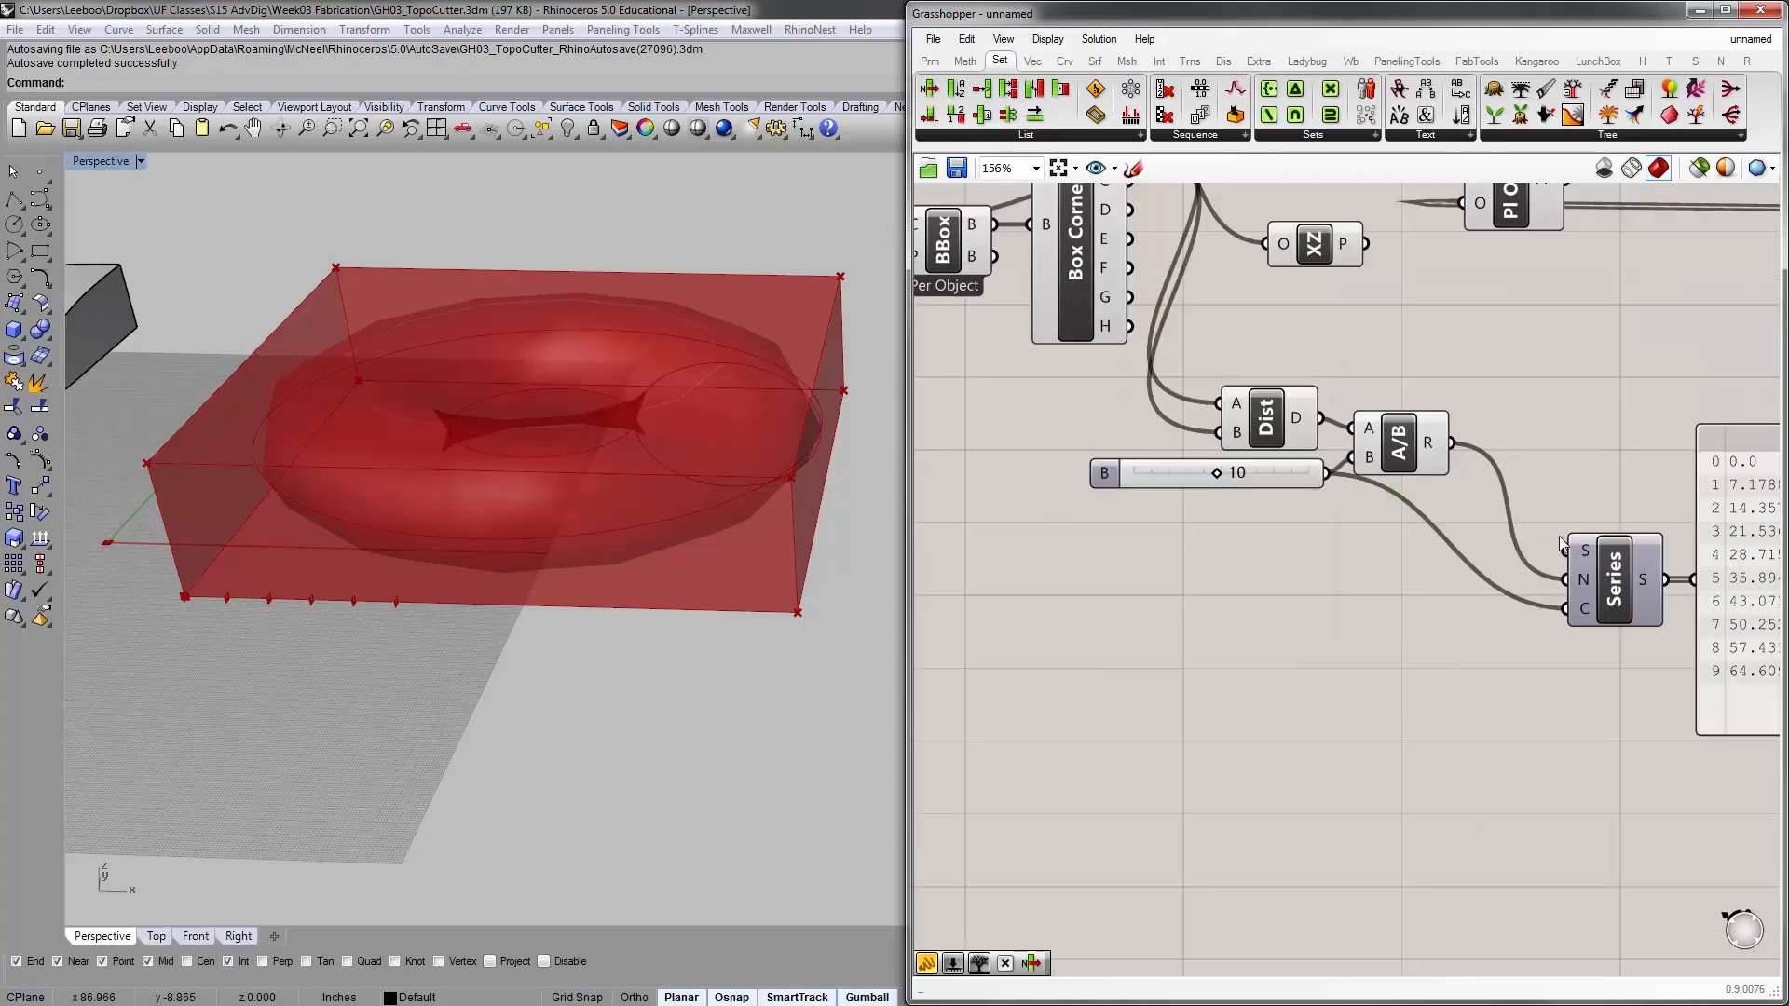
# Connect the Division result to the Series Start input as well and raise Series closer to Division's level
pyautogui.scroll(3, 1554, 652)
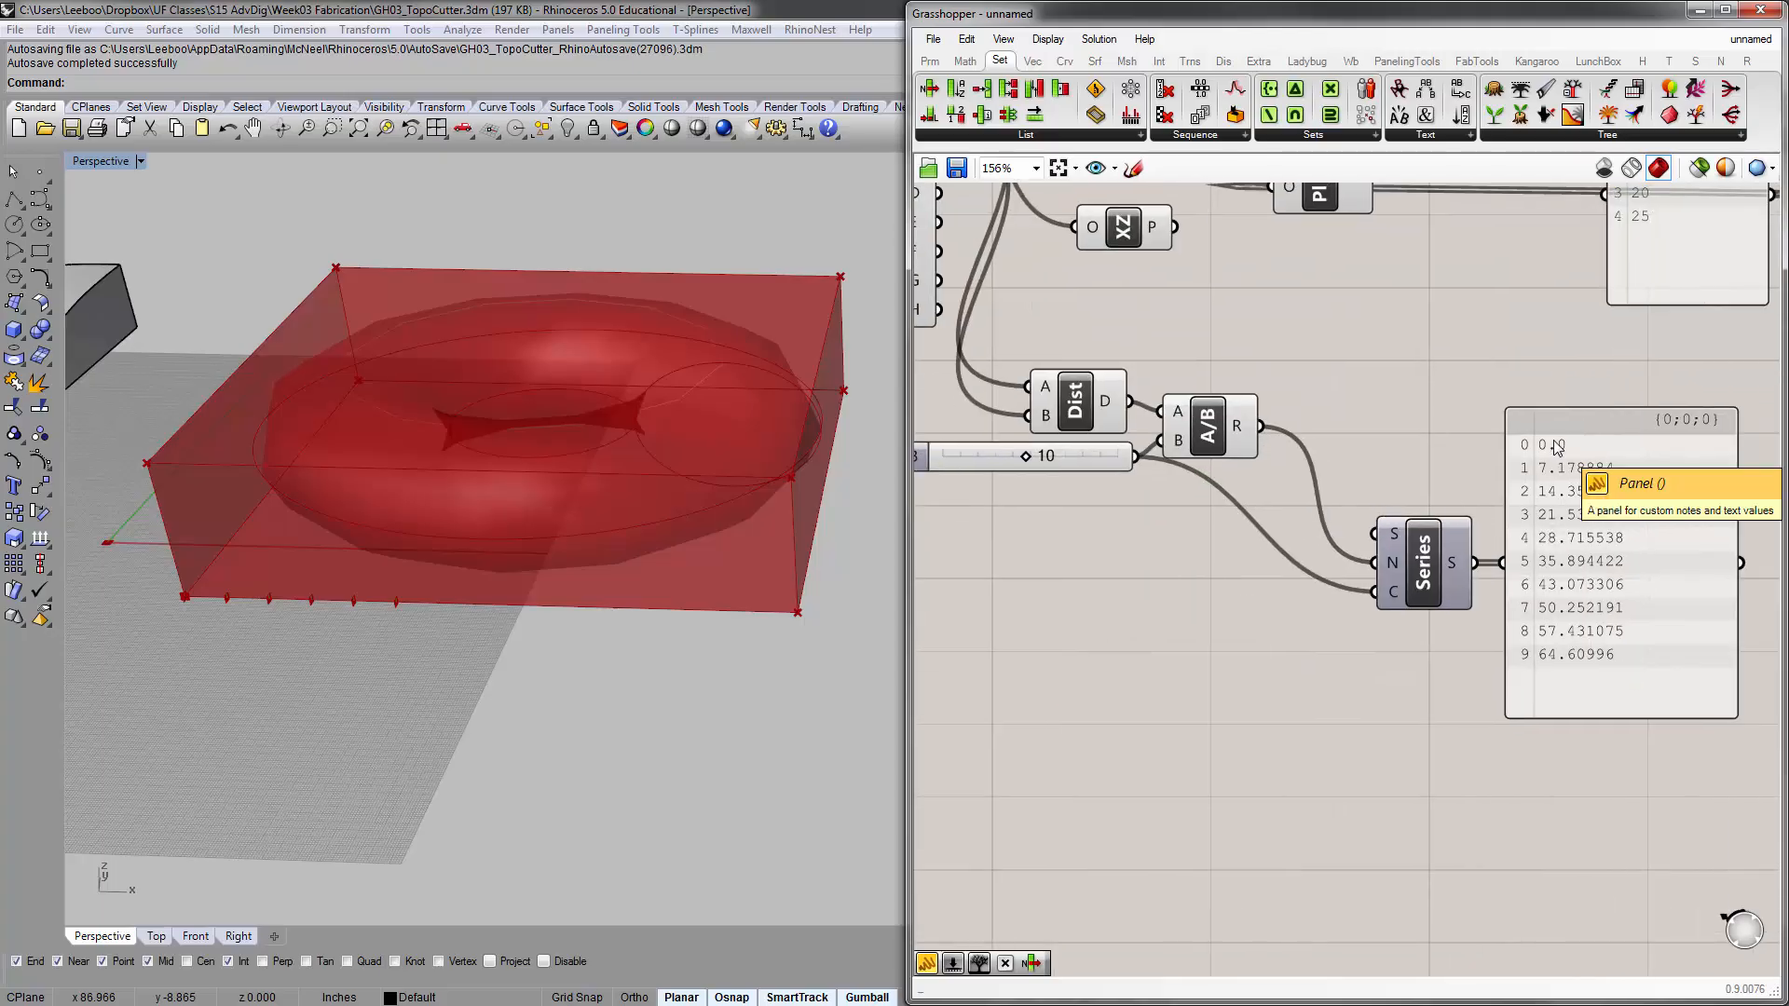
pyautogui.moveTo(1260, 470); pyautogui.dragTo(1333, 503, button='right')
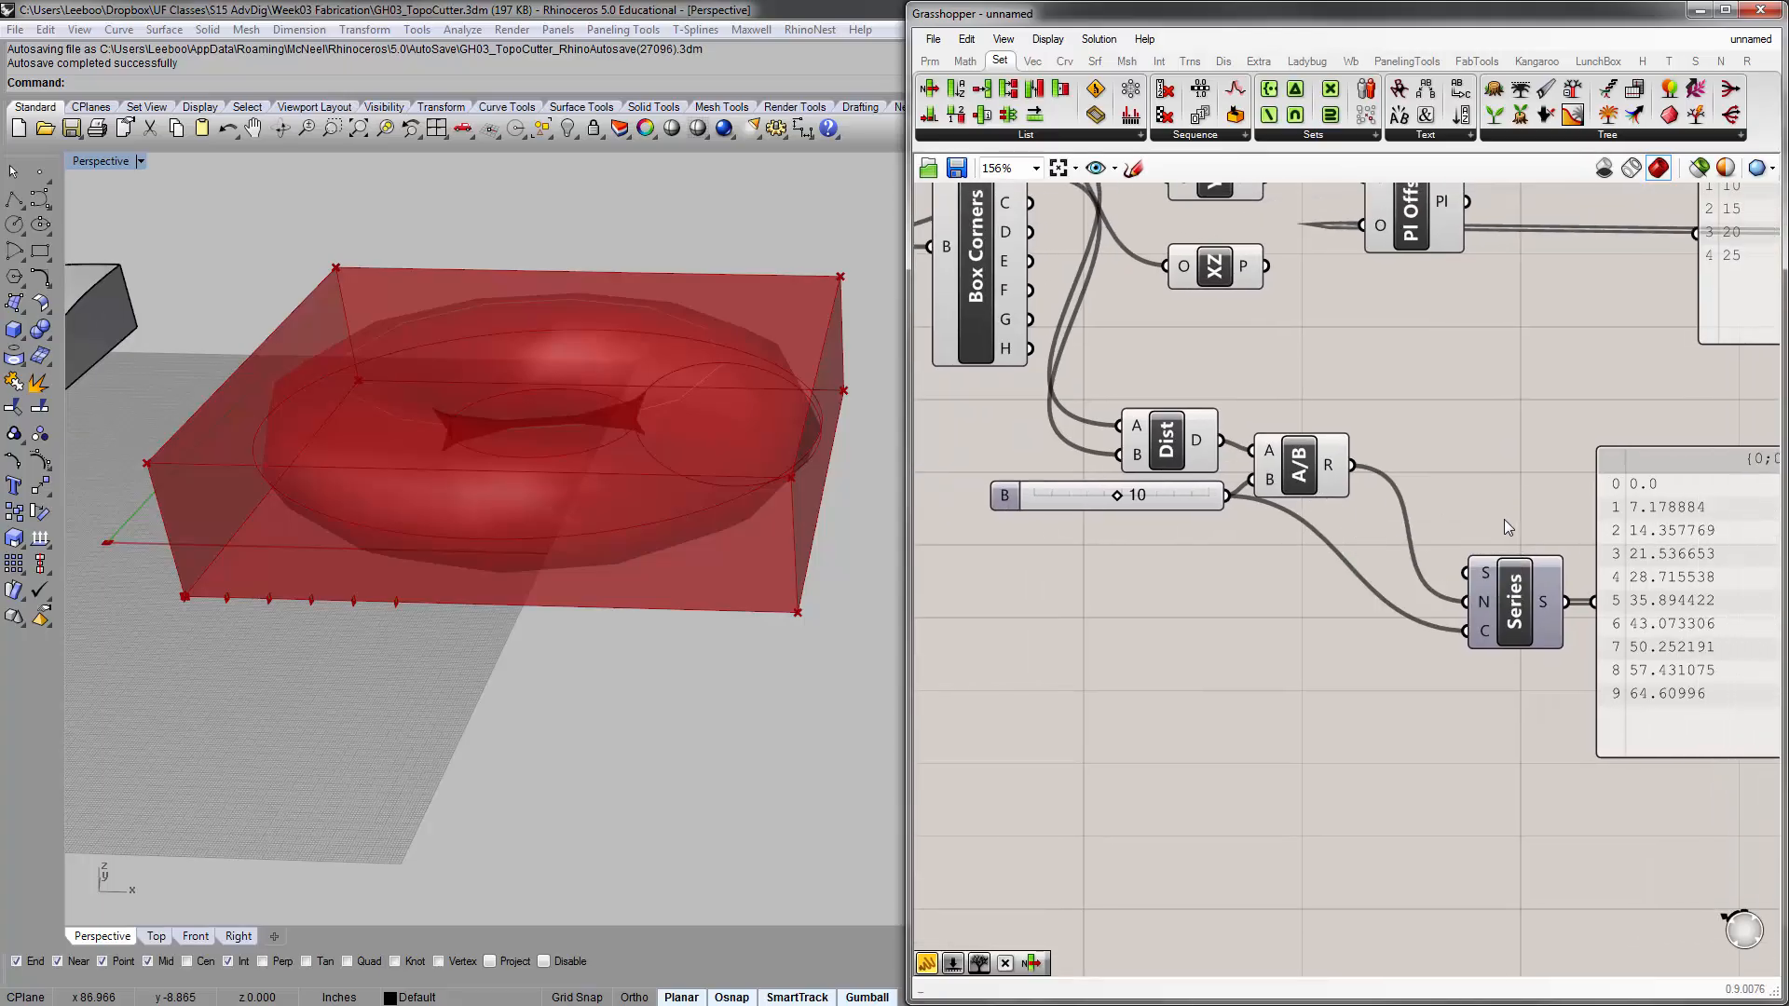
pyautogui.moveTo(1504, 518); pyautogui.dragTo(1419, 523, button='right')
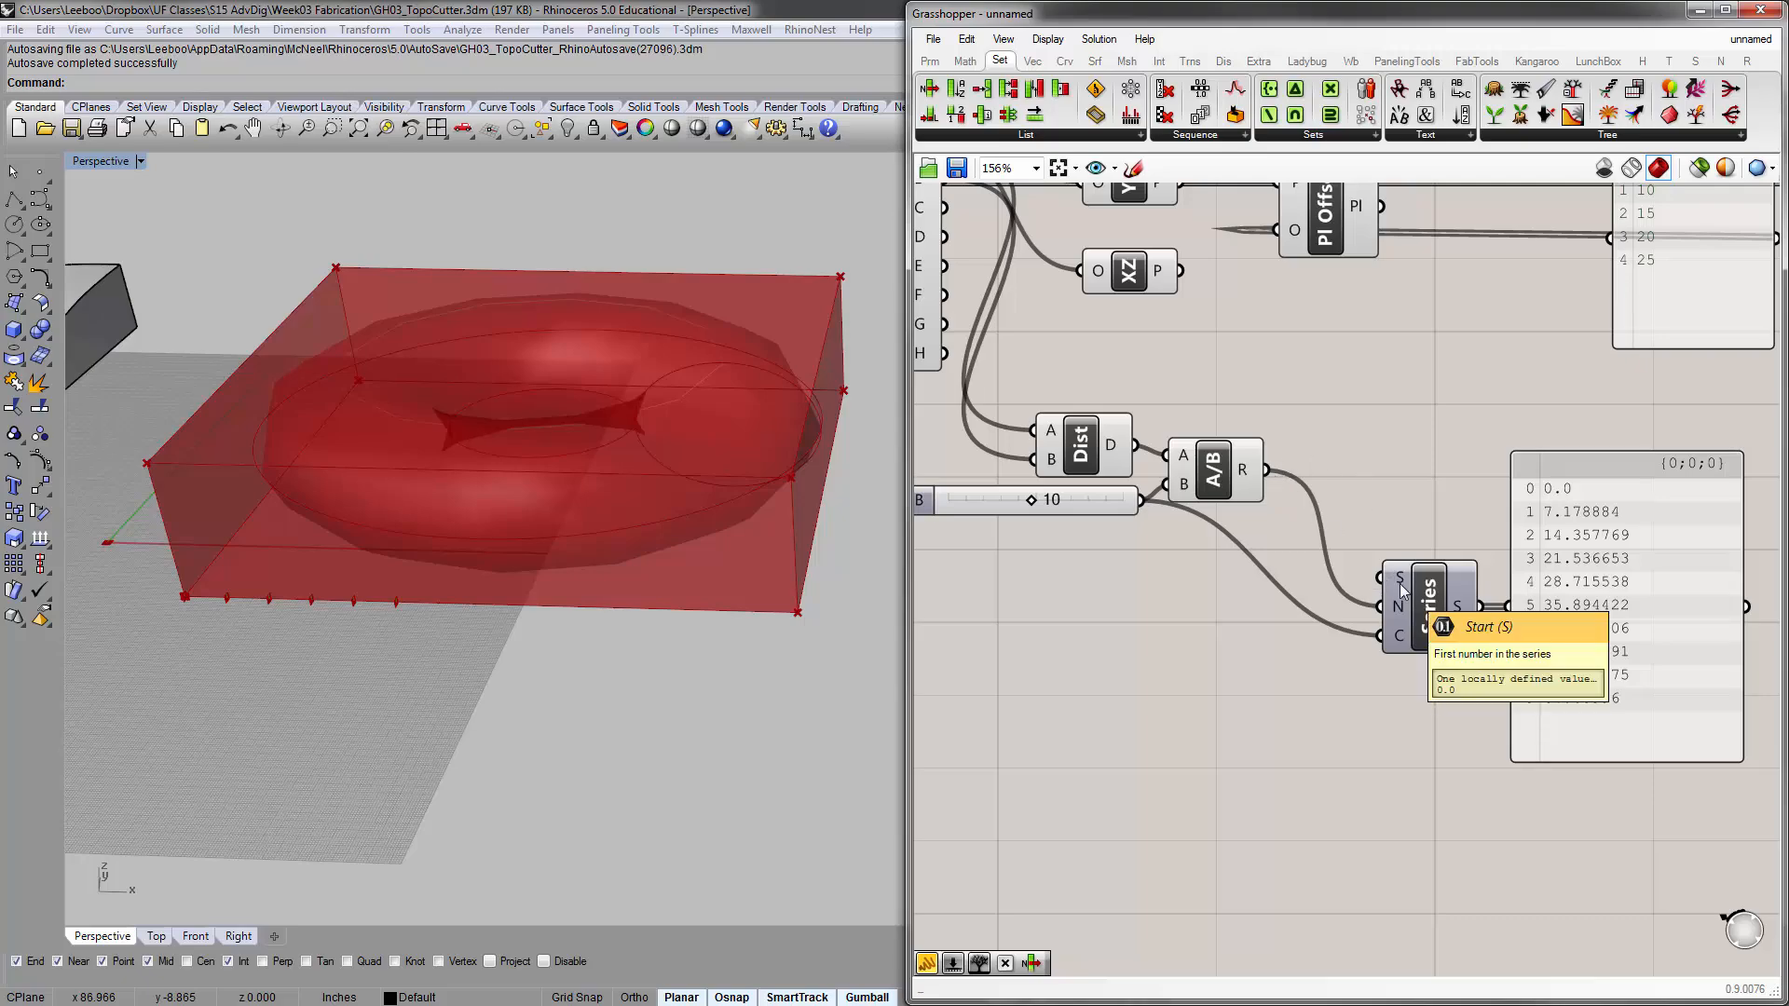
pyautogui.moveTo(1266, 470); pyautogui.dragTo(1423, 524)
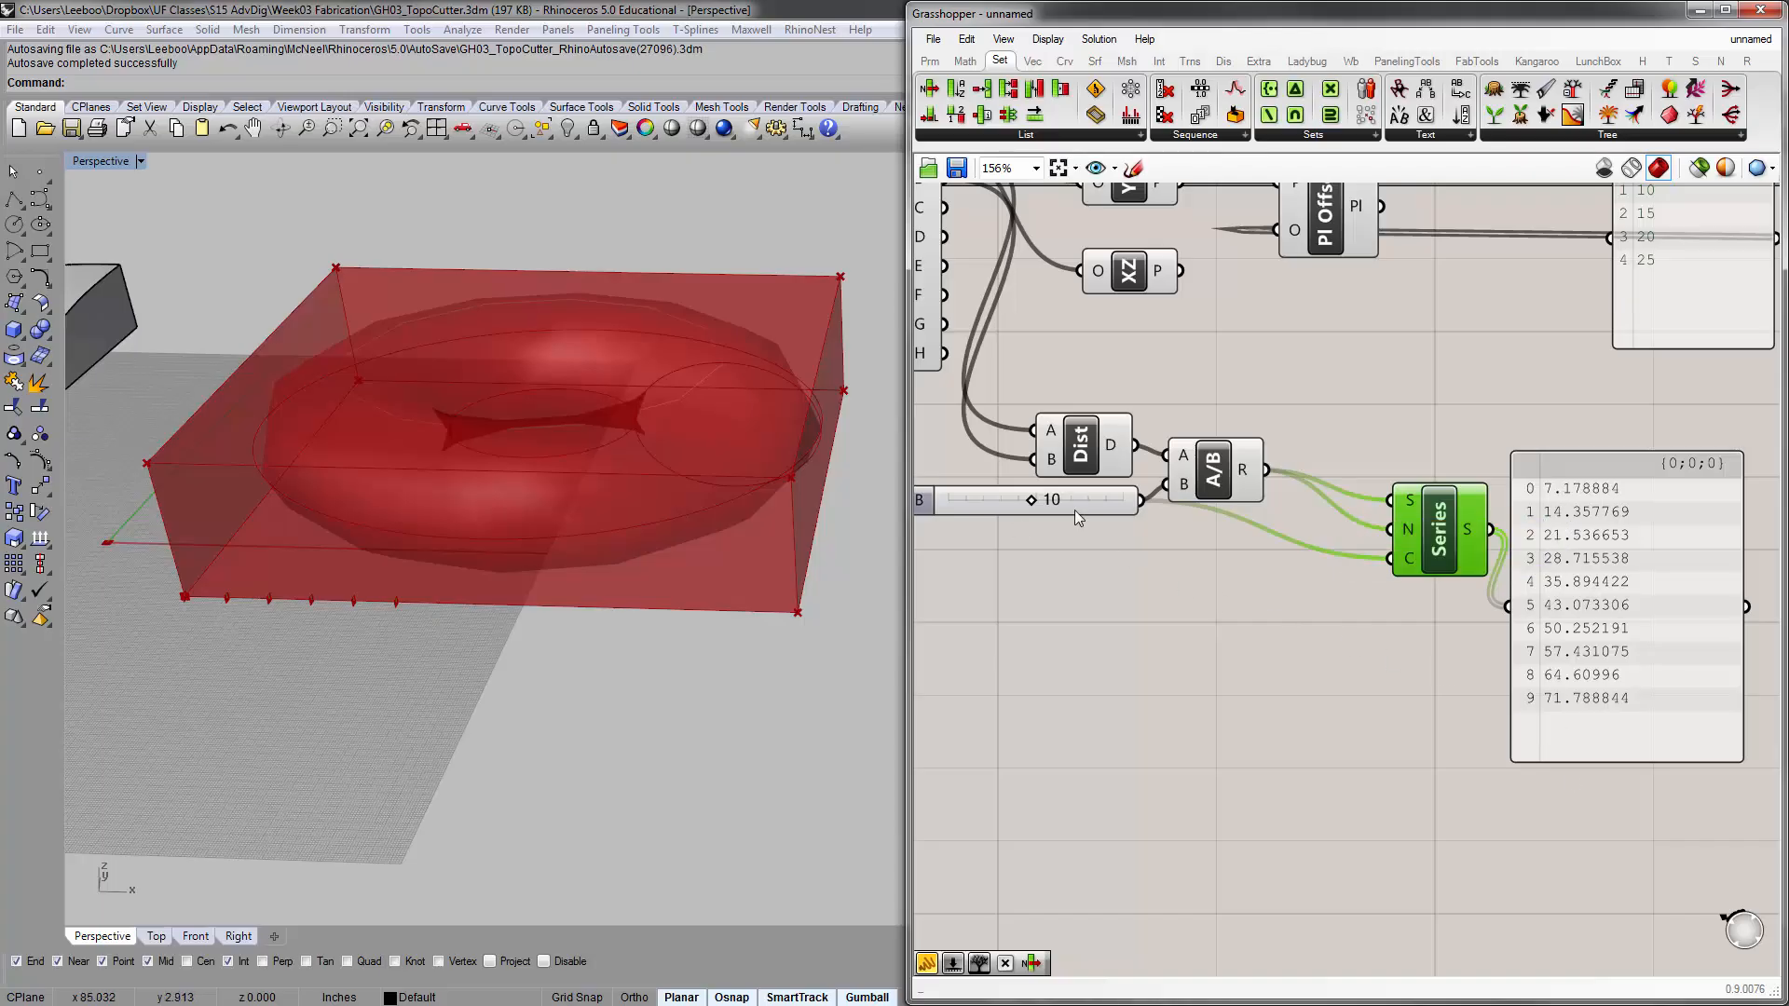
# Delete the panel holding the offset values 5 to 25 that feeds the Plane Offset
pyautogui.moveTo(1075, 510); pyautogui.dragTo(1225, 547, button='right')
pyautogui.moveTo(1573, 541); pyautogui.dragTo(1515, 537)
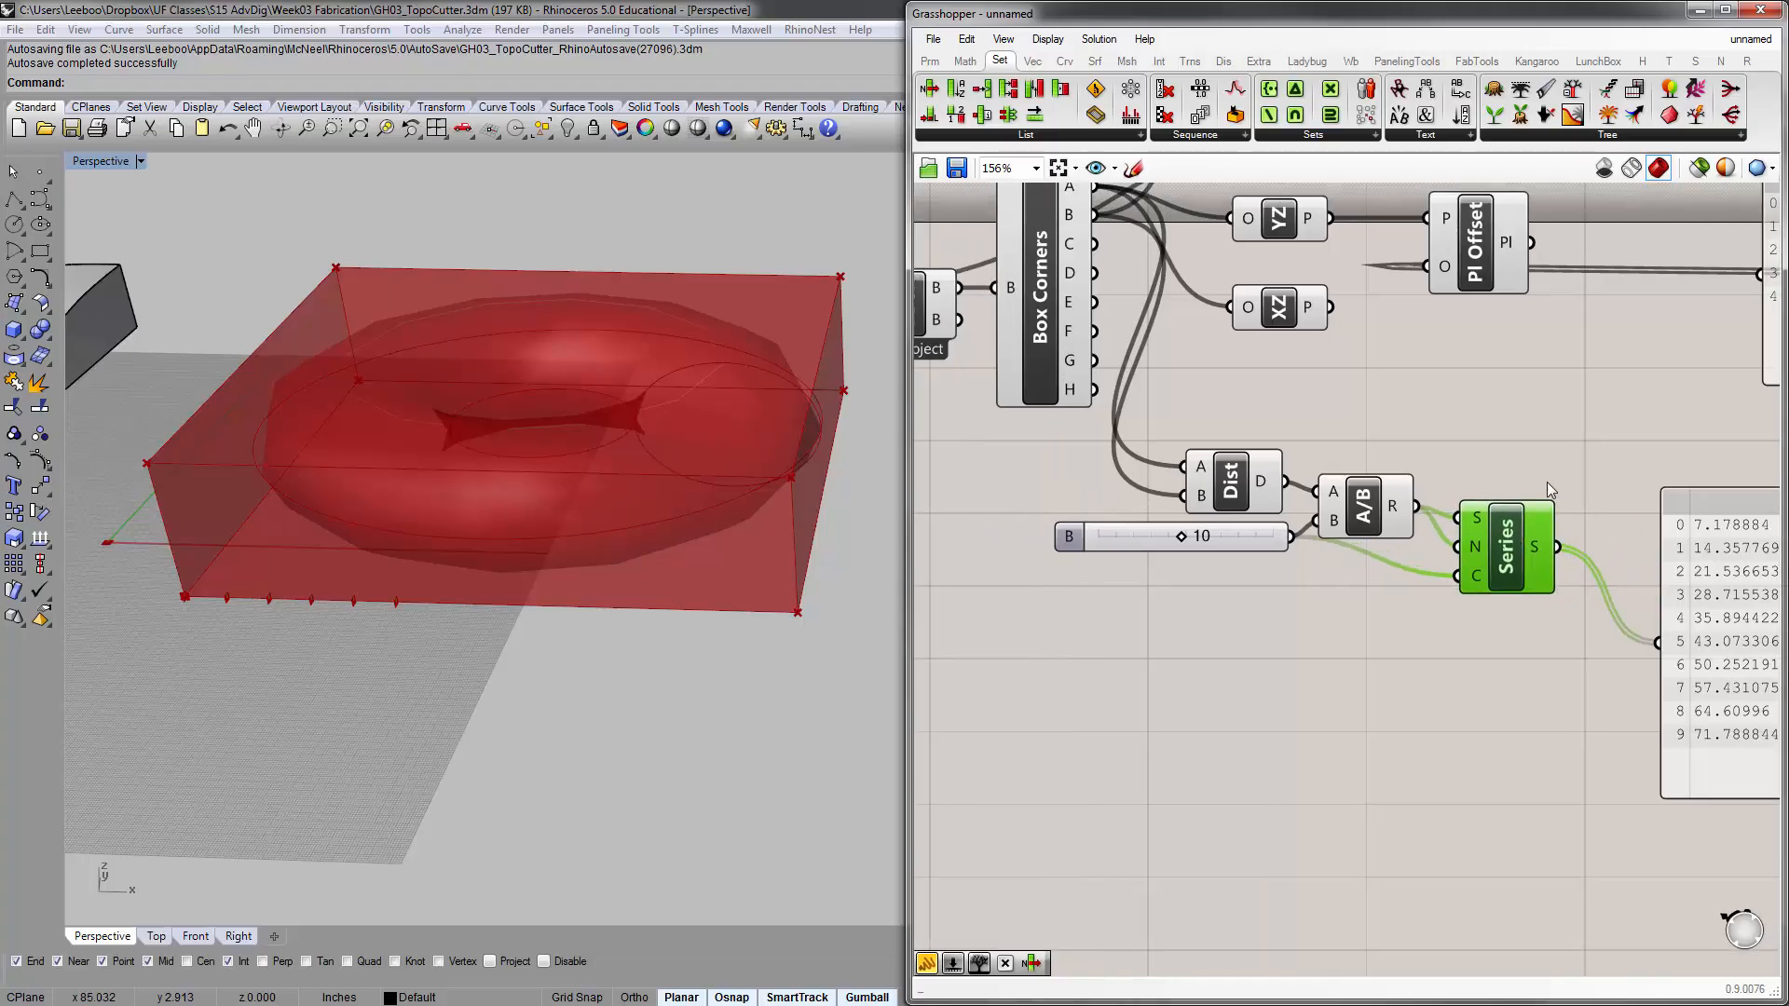
pyautogui.scroll(-4, 1547, 489)
pyautogui.click(1457, 601)
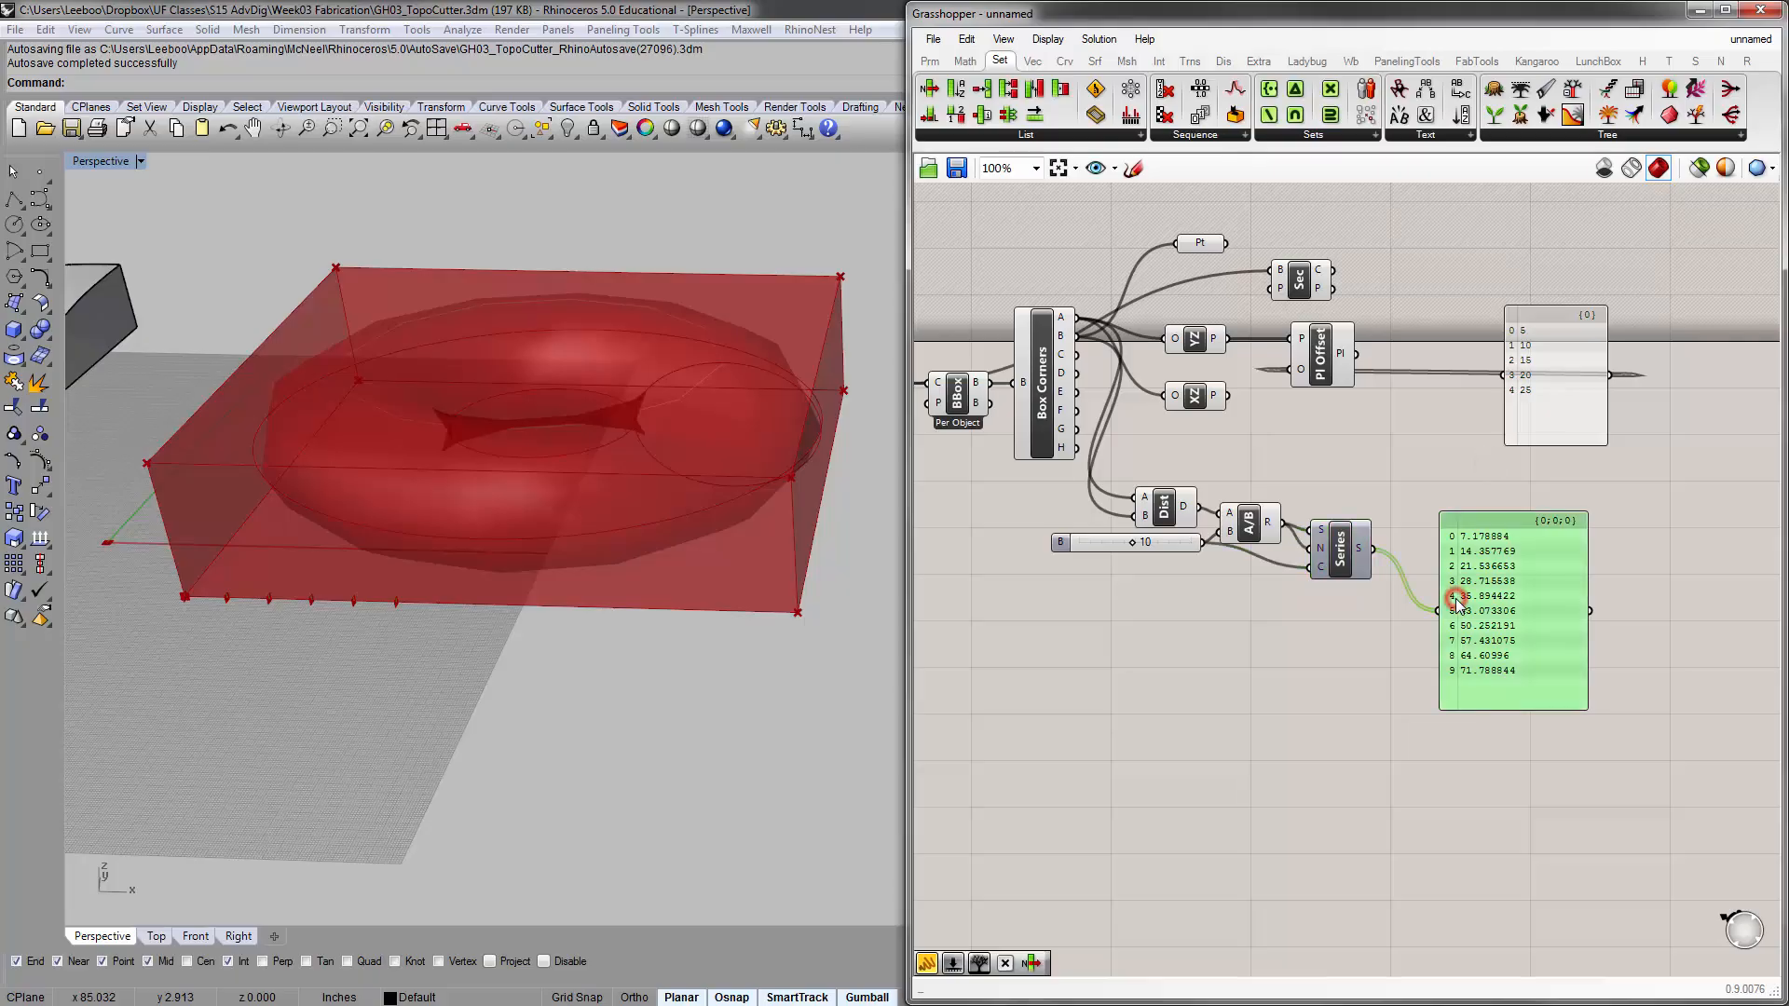
pyautogui.scroll(4, 1457, 601)
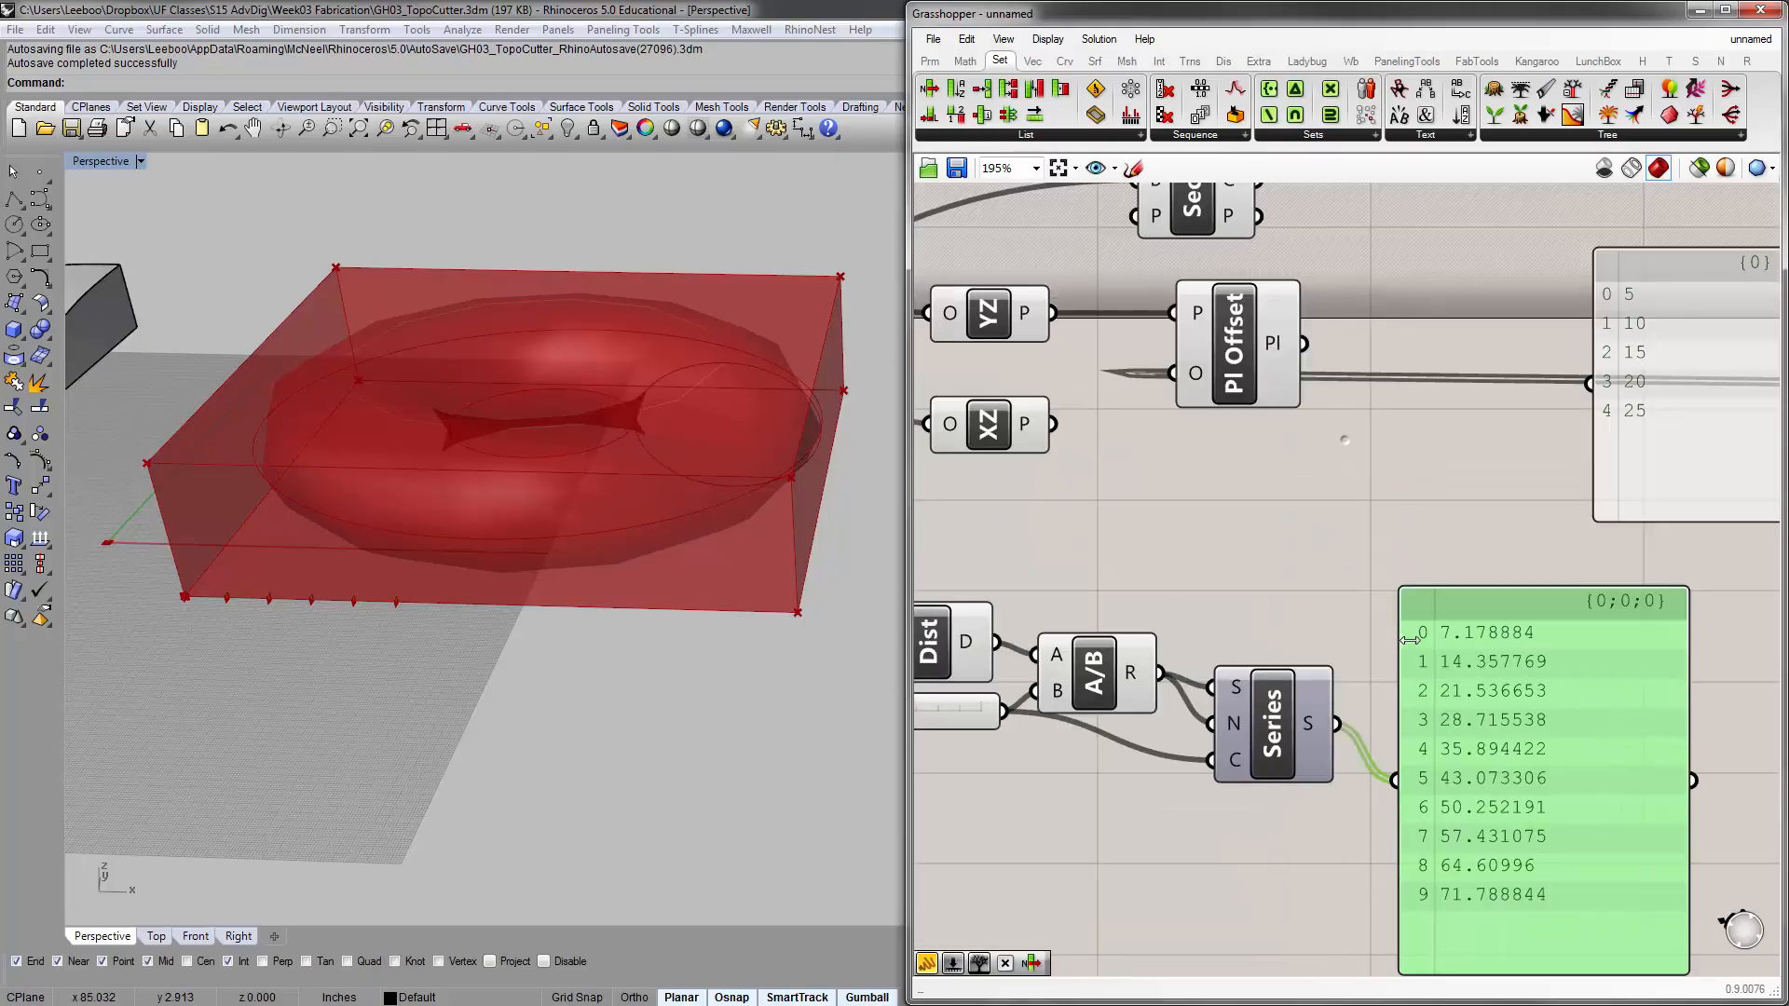
pyautogui.scroll(-1, 1410, 640)
pyautogui.click(1623, 494)
pyautogui.press('Delete')
# Move Plane Offset farther from the YZ plane component and connect the Series output to its Offset input
pyautogui.moveTo(1312, 444); pyautogui.dragTo(1479, 418, button='right')
pyautogui.moveTo(1448, 406); pyautogui.dragTo(1639, 407)
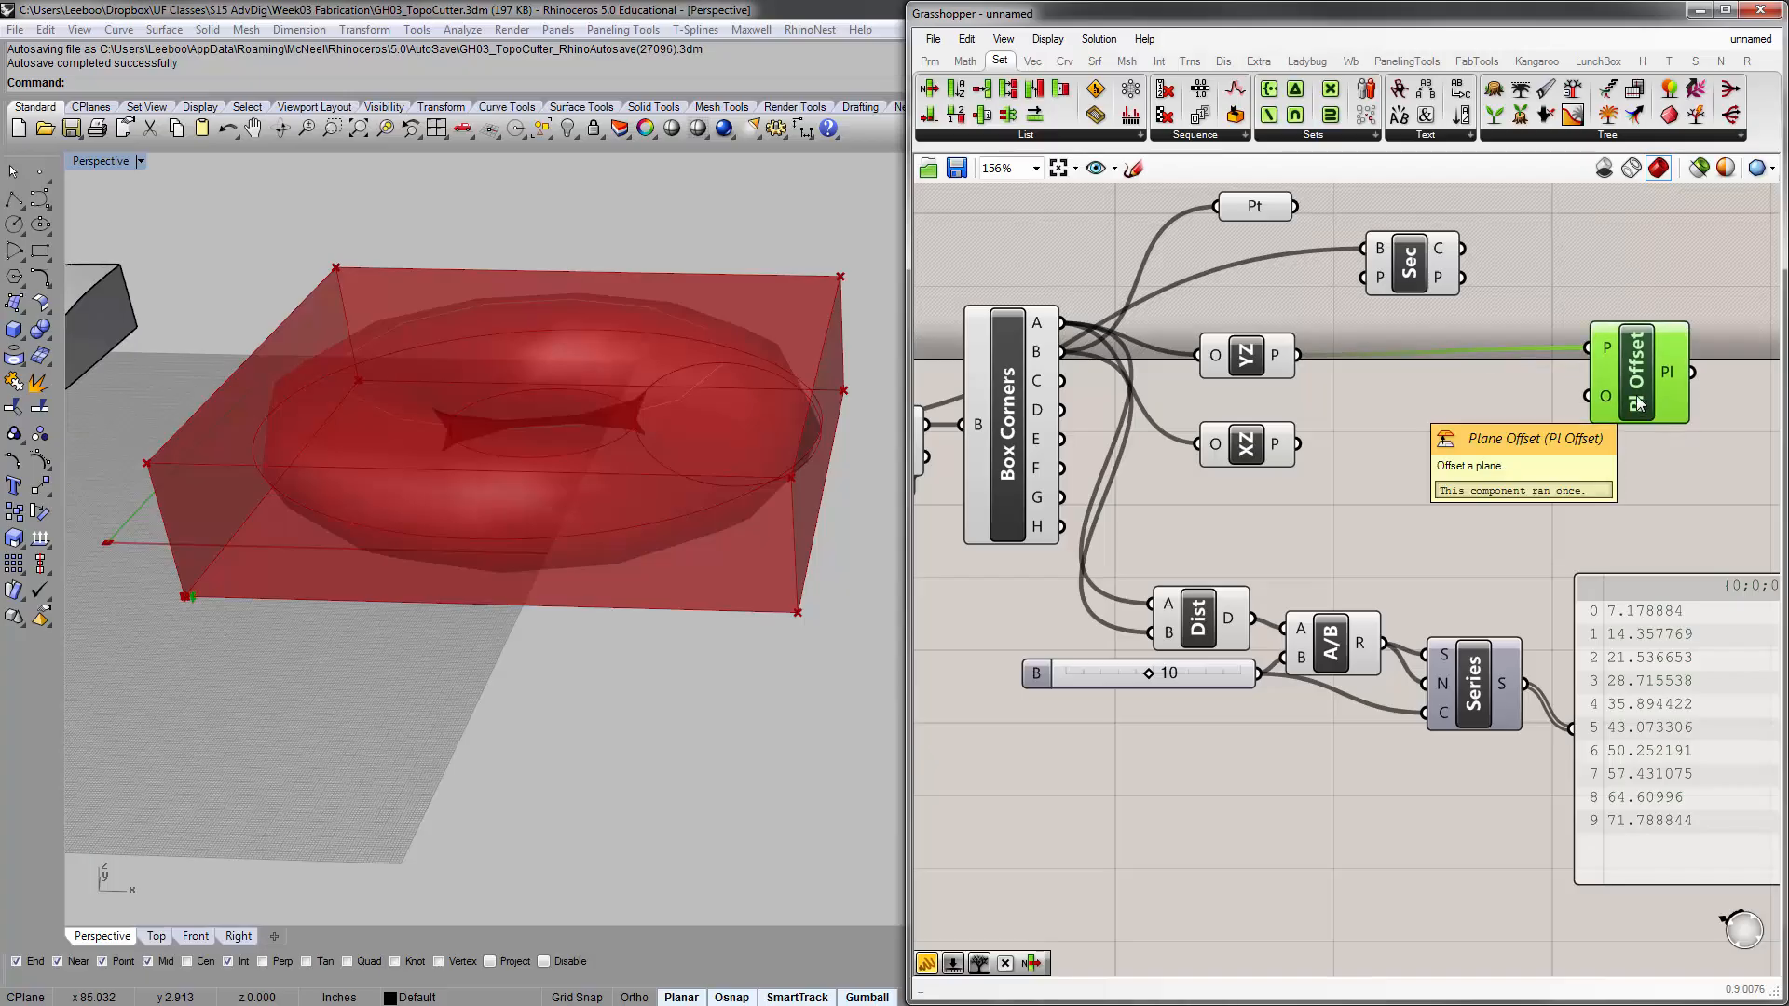
pyautogui.moveTo(1501, 687)
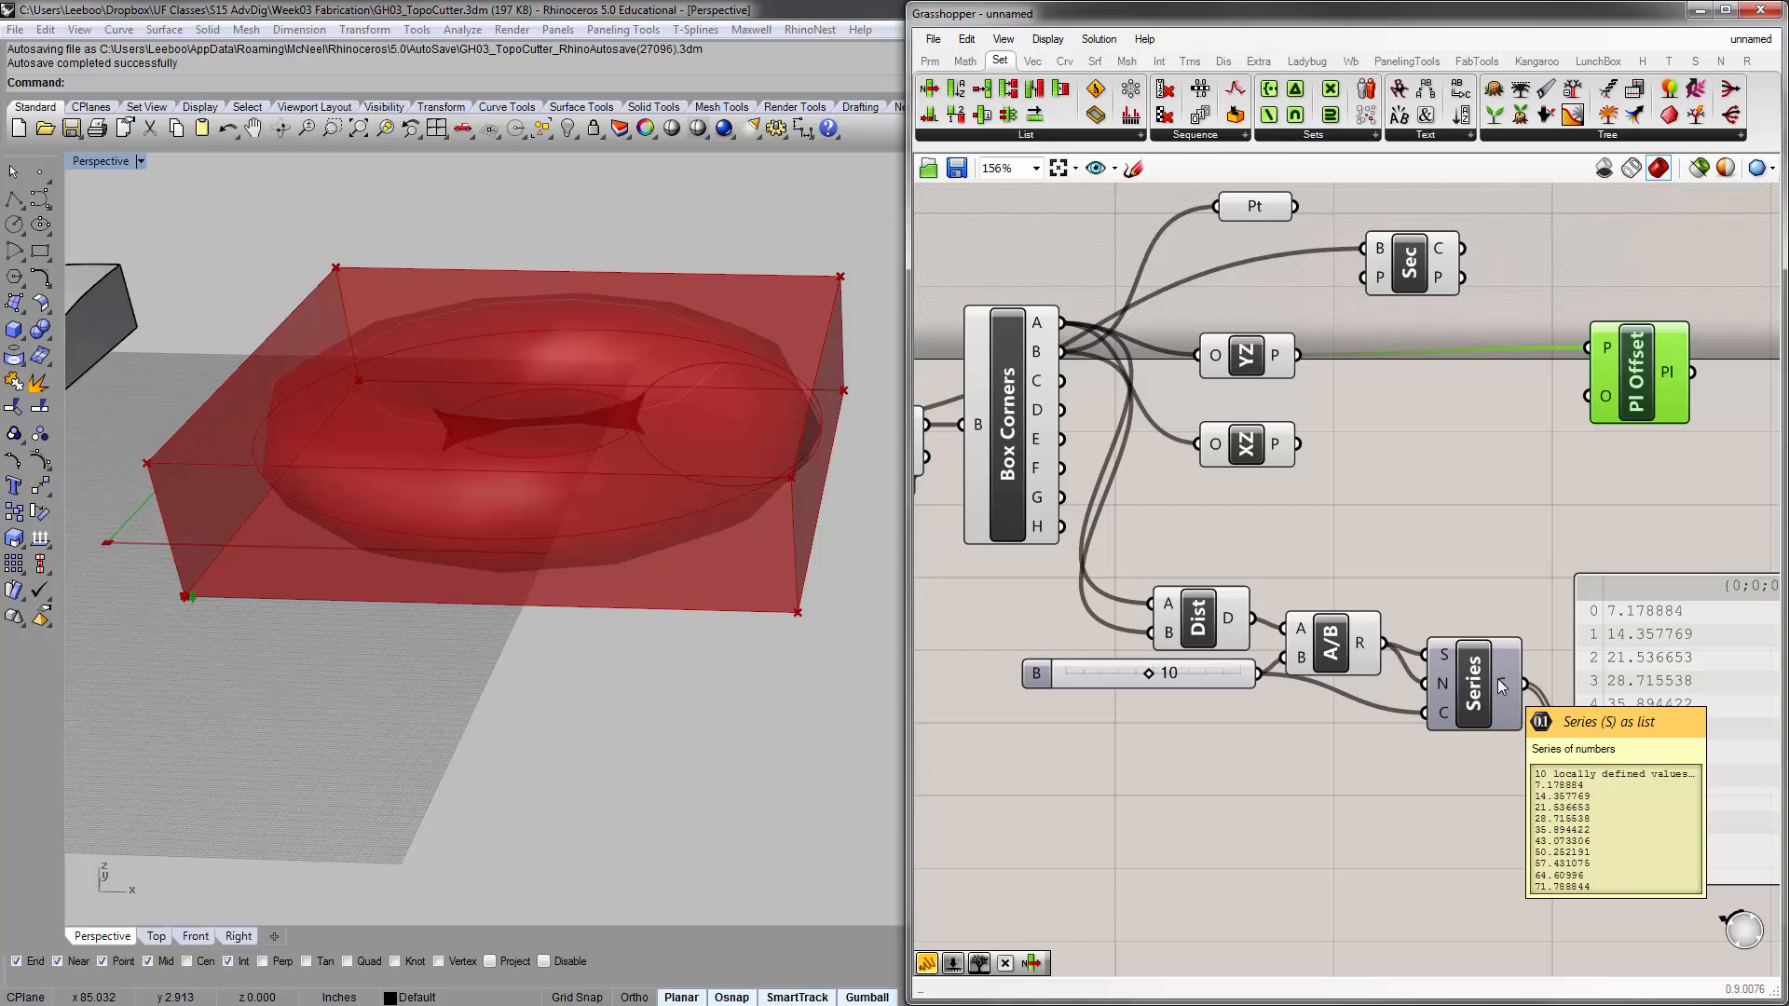
pyautogui.moveTo(1501, 686); pyautogui.dragTo(1456, 606, button='right')
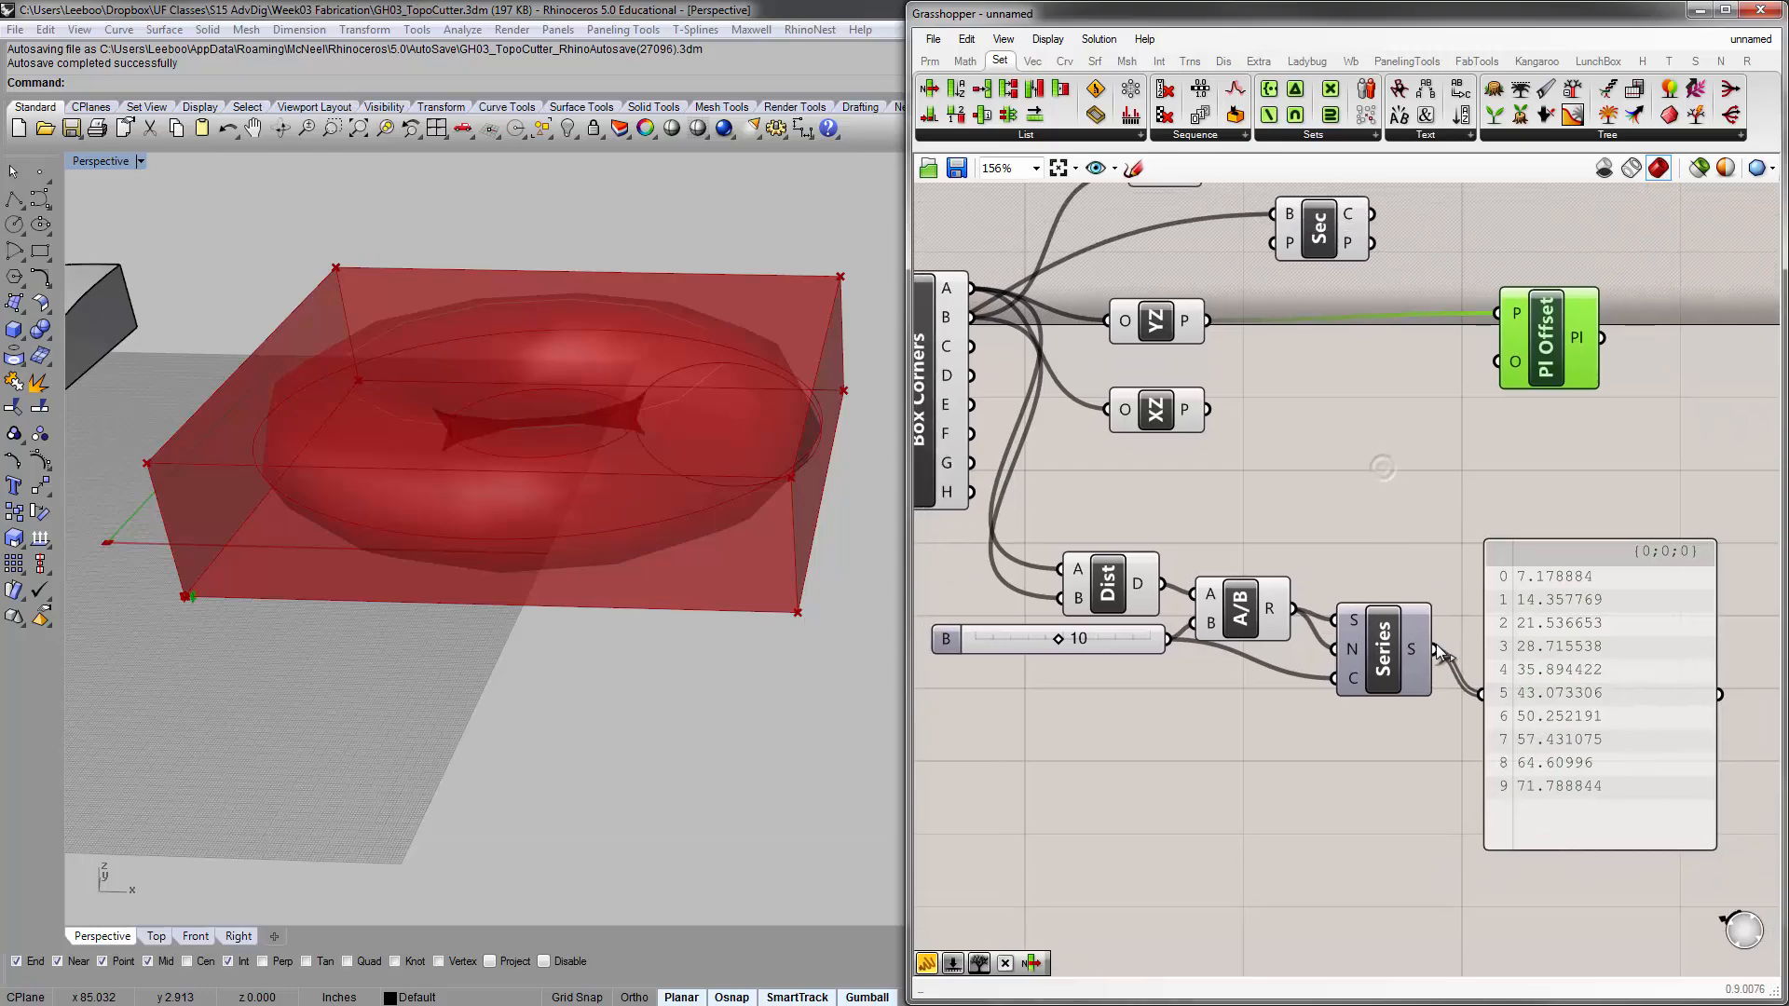
pyautogui.moveTo(1435, 649); pyautogui.dragTo(1496, 368)
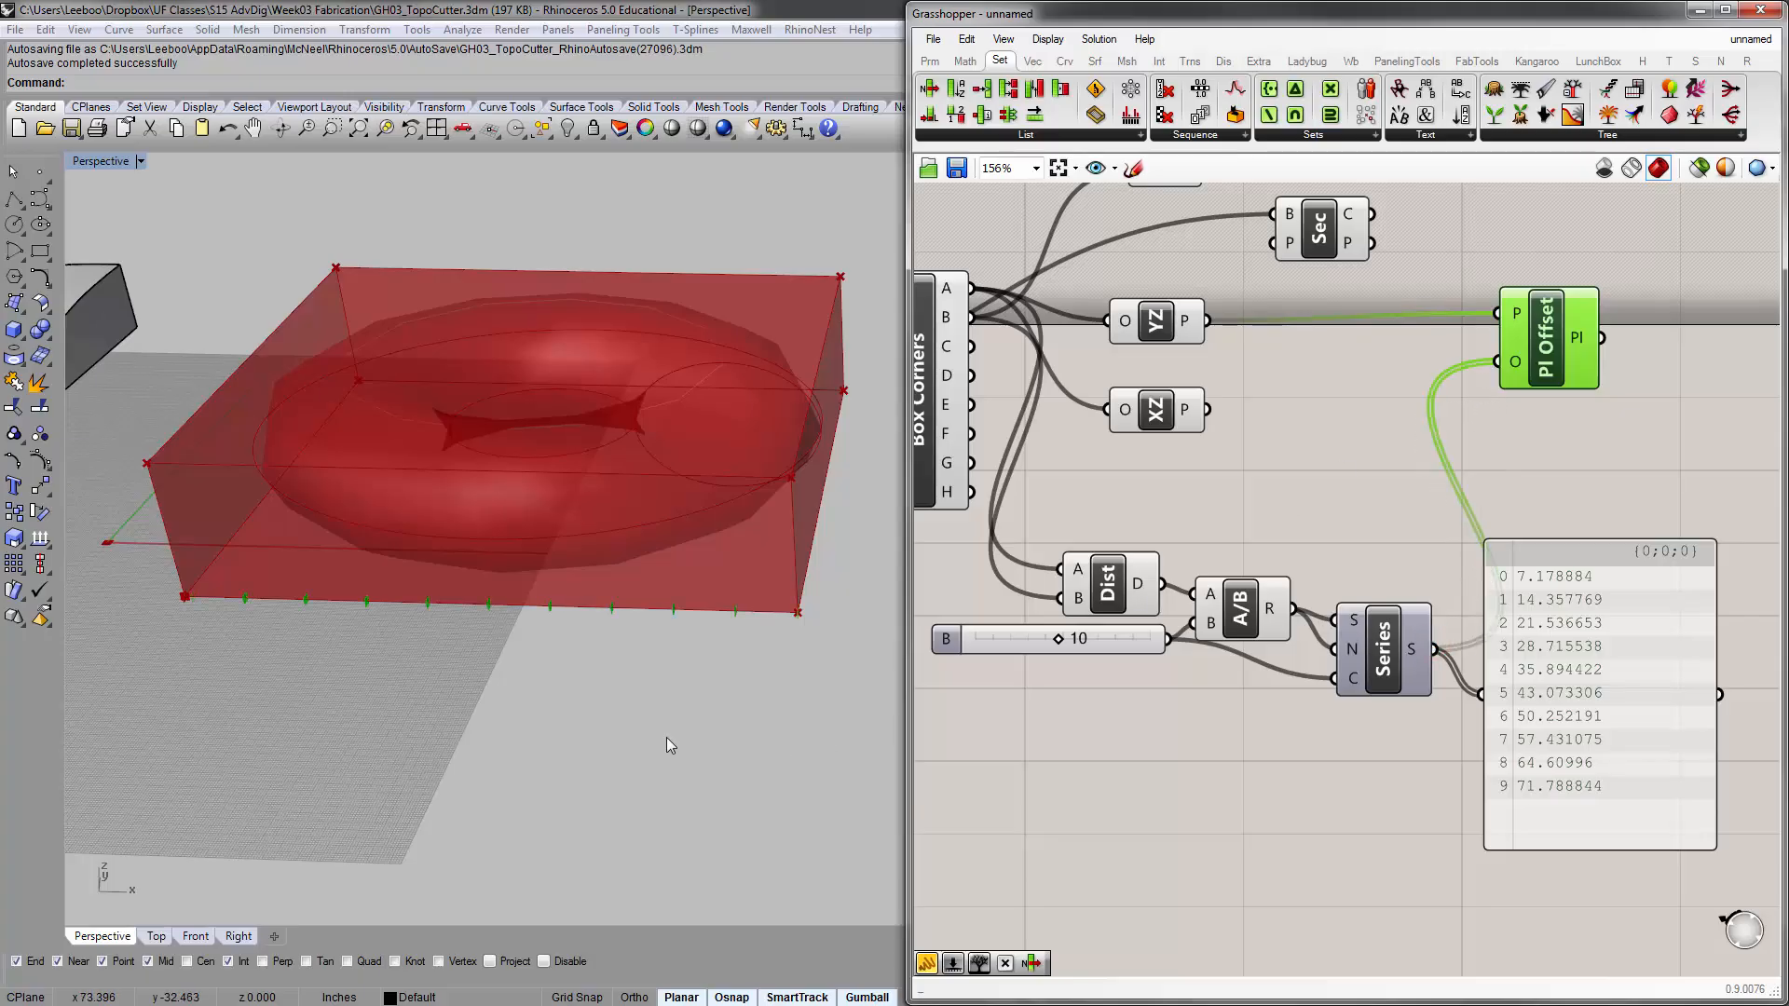
# Delete the panel that displays the Series output and check the offset planes along the bounding box edge
pyautogui.click(1559, 603)
pyautogui.press('Delete')
pyautogui.scroll(8, 717, 618)
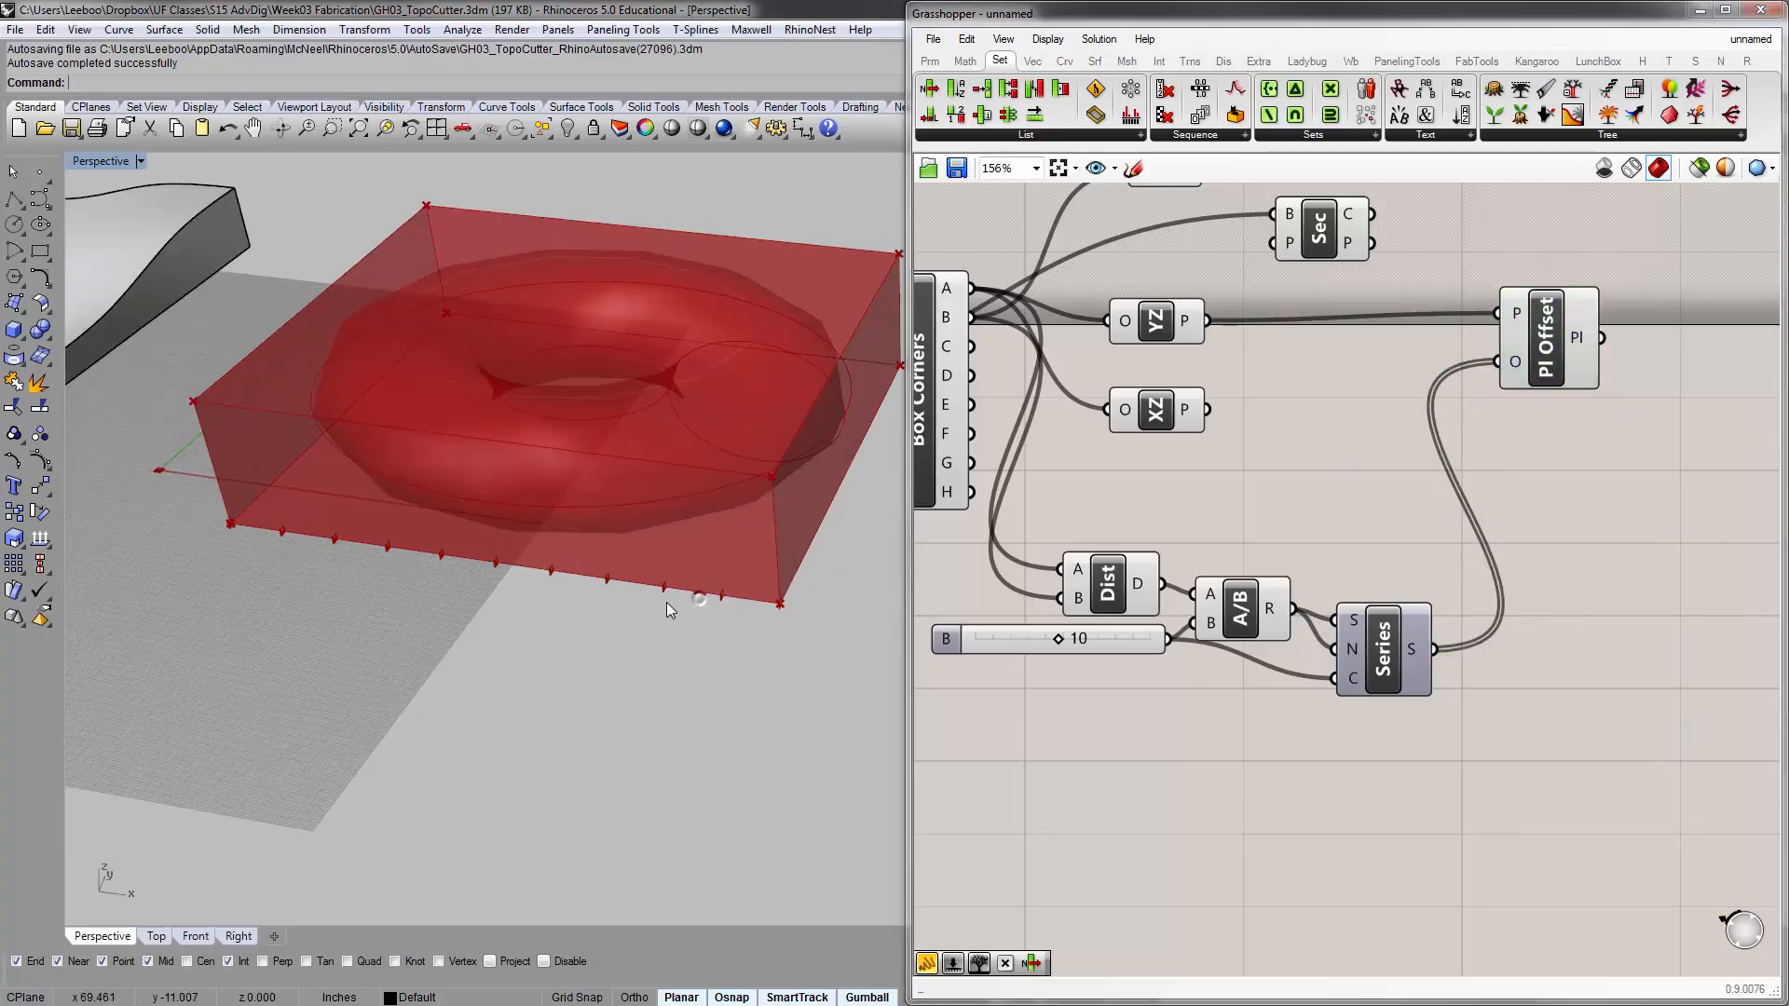
pyautogui.scroll(-8, 323, 566)
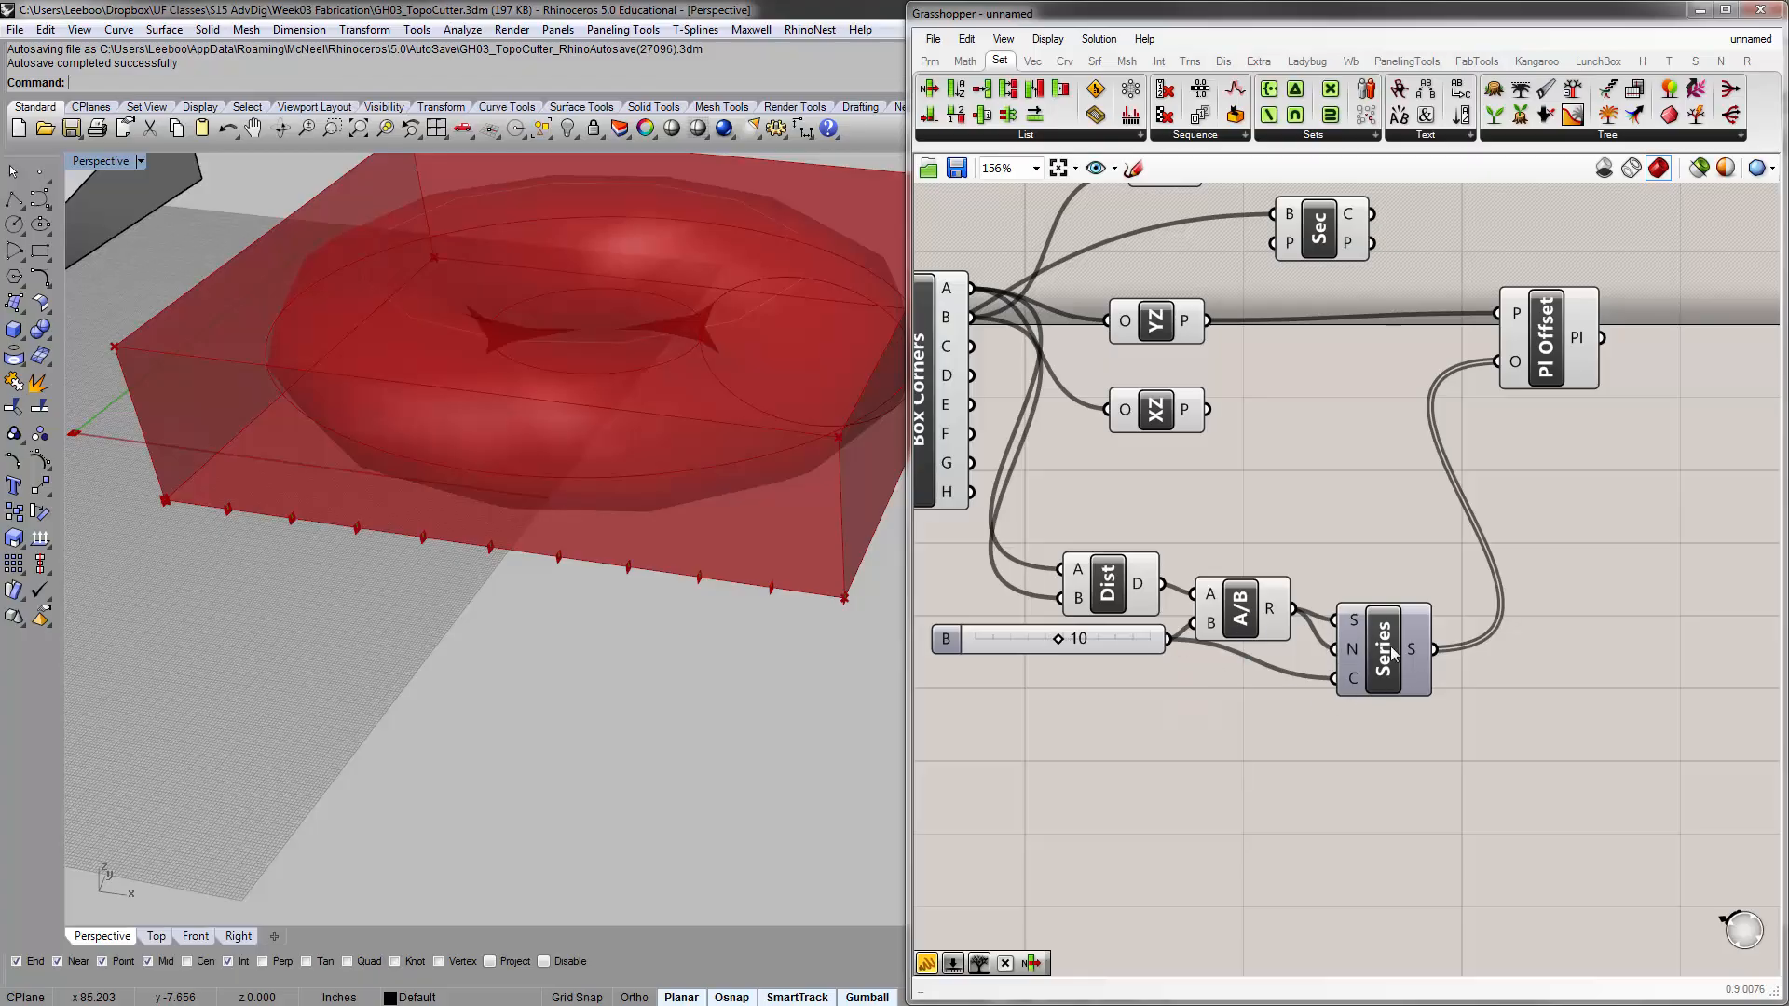
# Preview the offset planes while testing the division slider at 19 and at a lower value, and return it to 10
pyautogui.click(1540, 359)
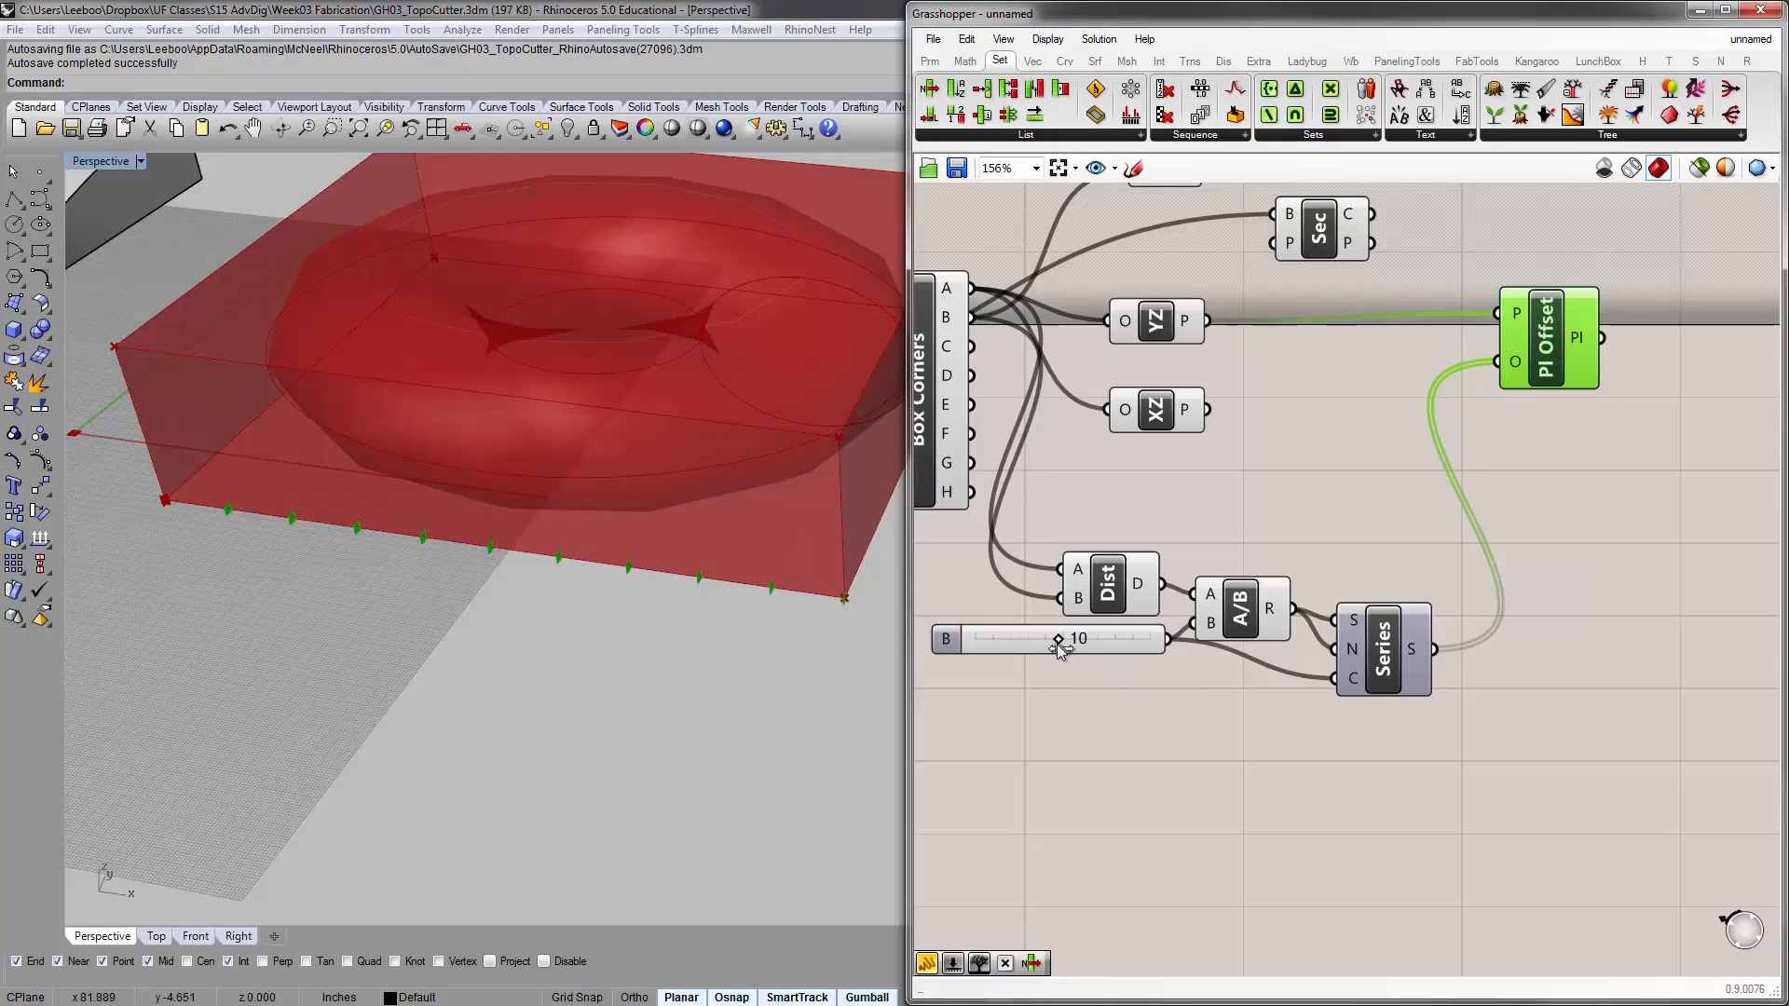
pyautogui.moveTo(1060, 645); pyautogui.dragTo(1146, 675)
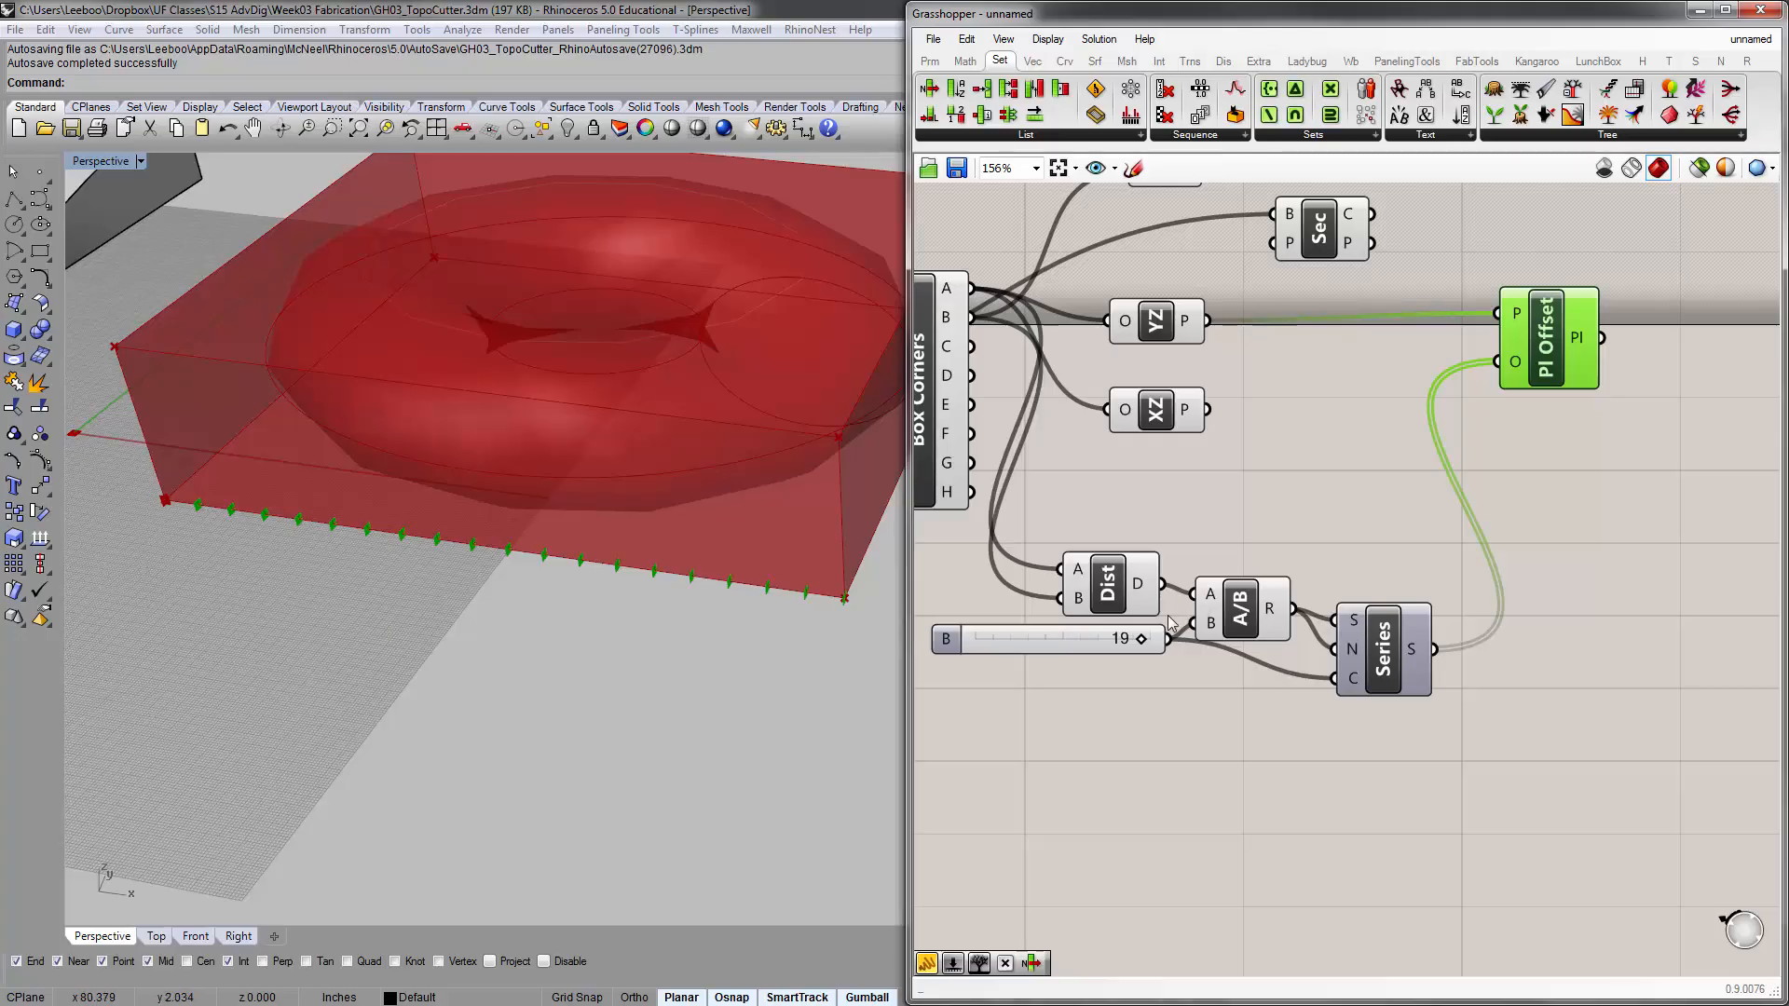
pyautogui.moveTo(1141, 640); pyautogui.dragTo(1012, 641)
pyautogui.moveTo(1014, 639); pyautogui.dragTo(1060, 661)
pyautogui.click(1247, 500)
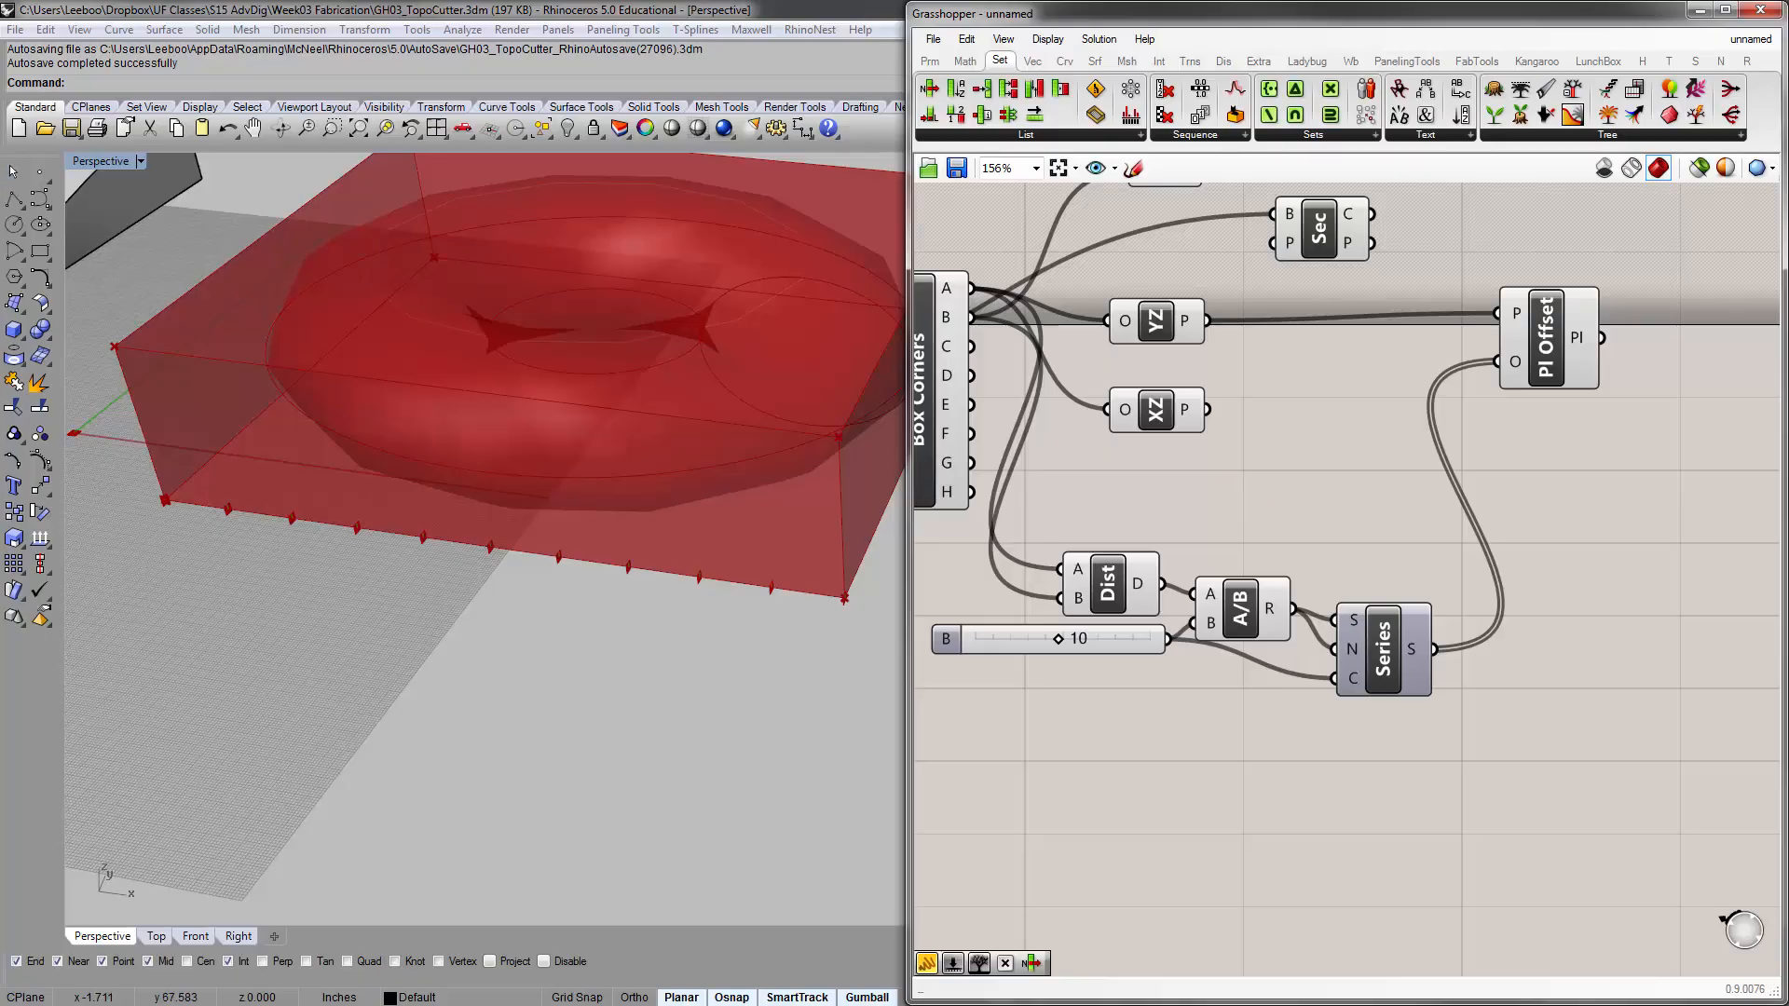
# Move the Plane Offset component down beside the Series component
pyautogui.click(1299, 469)
pyautogui.moveTo(1540, 352); pyautogui.dragTo(1561, 442)
pyautogui.moveTo(1572, 537); pyautogui.dragTo(1160, 525)
pyautogui.moveTo(1230, 526); pyautogui.dragTo(1347, 530, button='right')
# Duplicate the Distance, slider, Division, Series and Plane Offset components and place the copies beyond the YZ and XZ plane components
pyautogui.scroll(-1, 1373, 518)
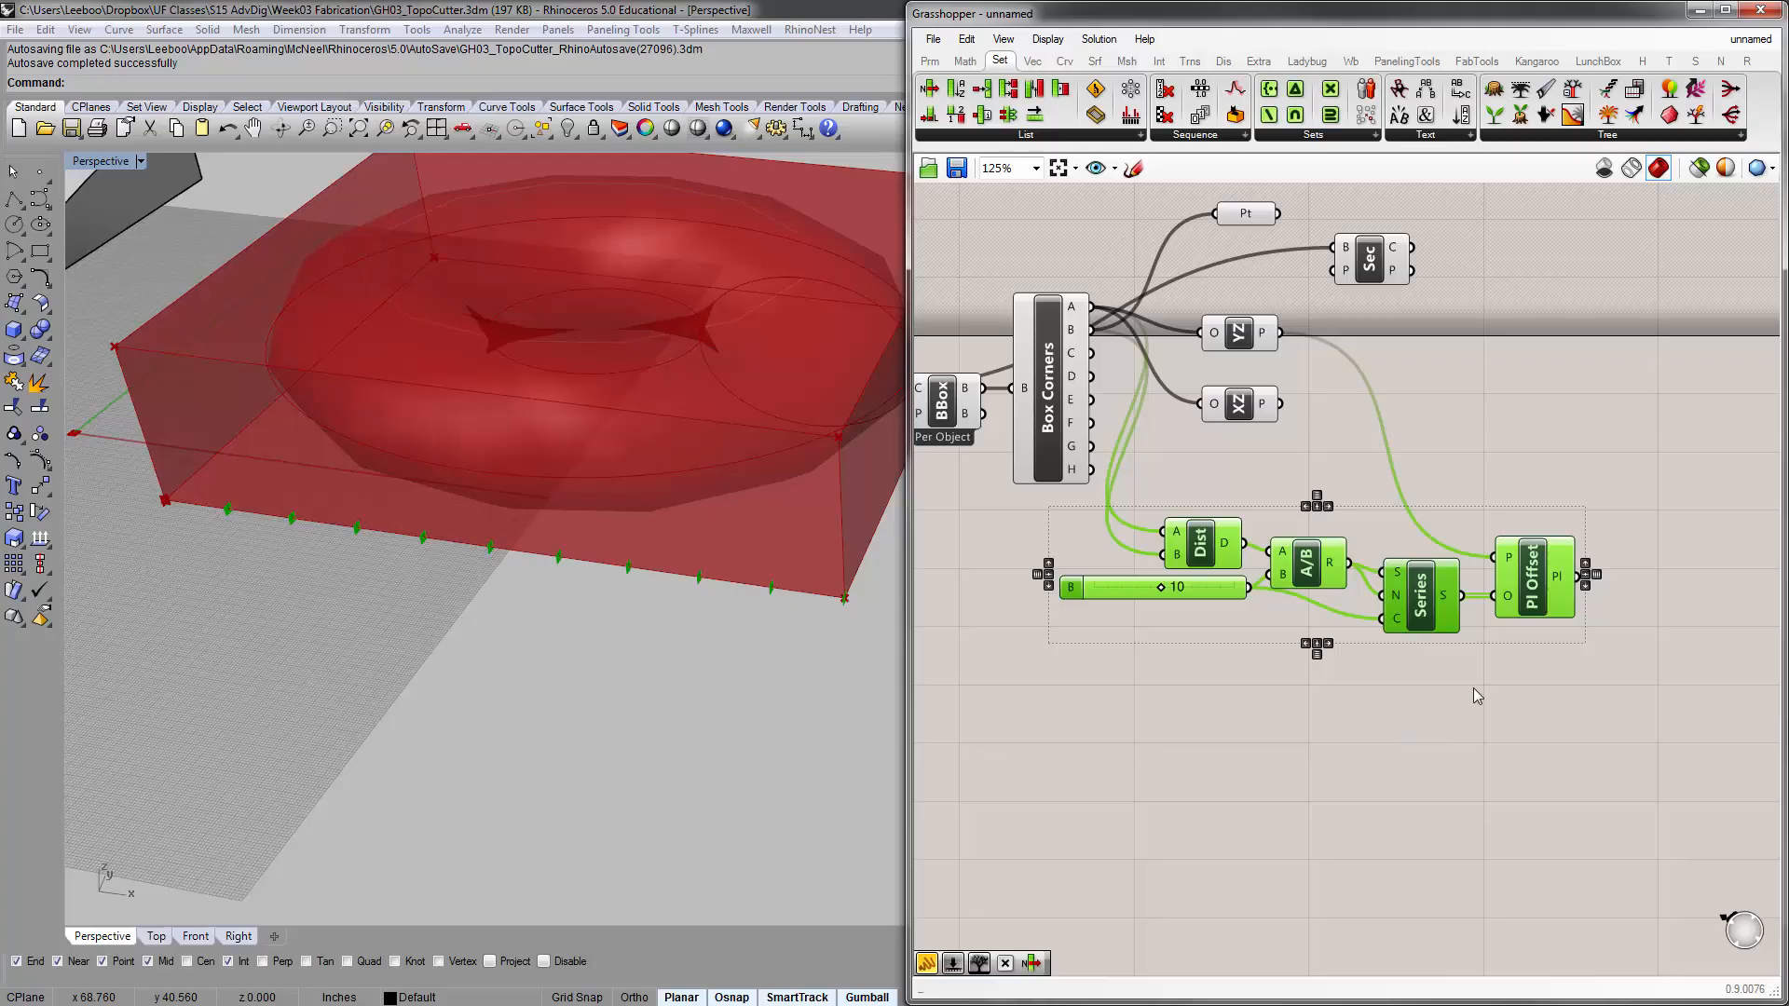
pyautogui.moveTo(1694, 739); pyautogui.dragTo(1231, 559)
pyautogui.hotkey('ctrl', 'c')
pyautogui.hotkey('ctrl', 'v')
pyautogui.scroll(-1, 1357, 682)
pyautogui.moveTo(1330, 601); pyautogui.dragTo(1645, 453)
pyautogui.moveTo(1618, 493); pyautogui.dragTo(1405, 550, button='right')
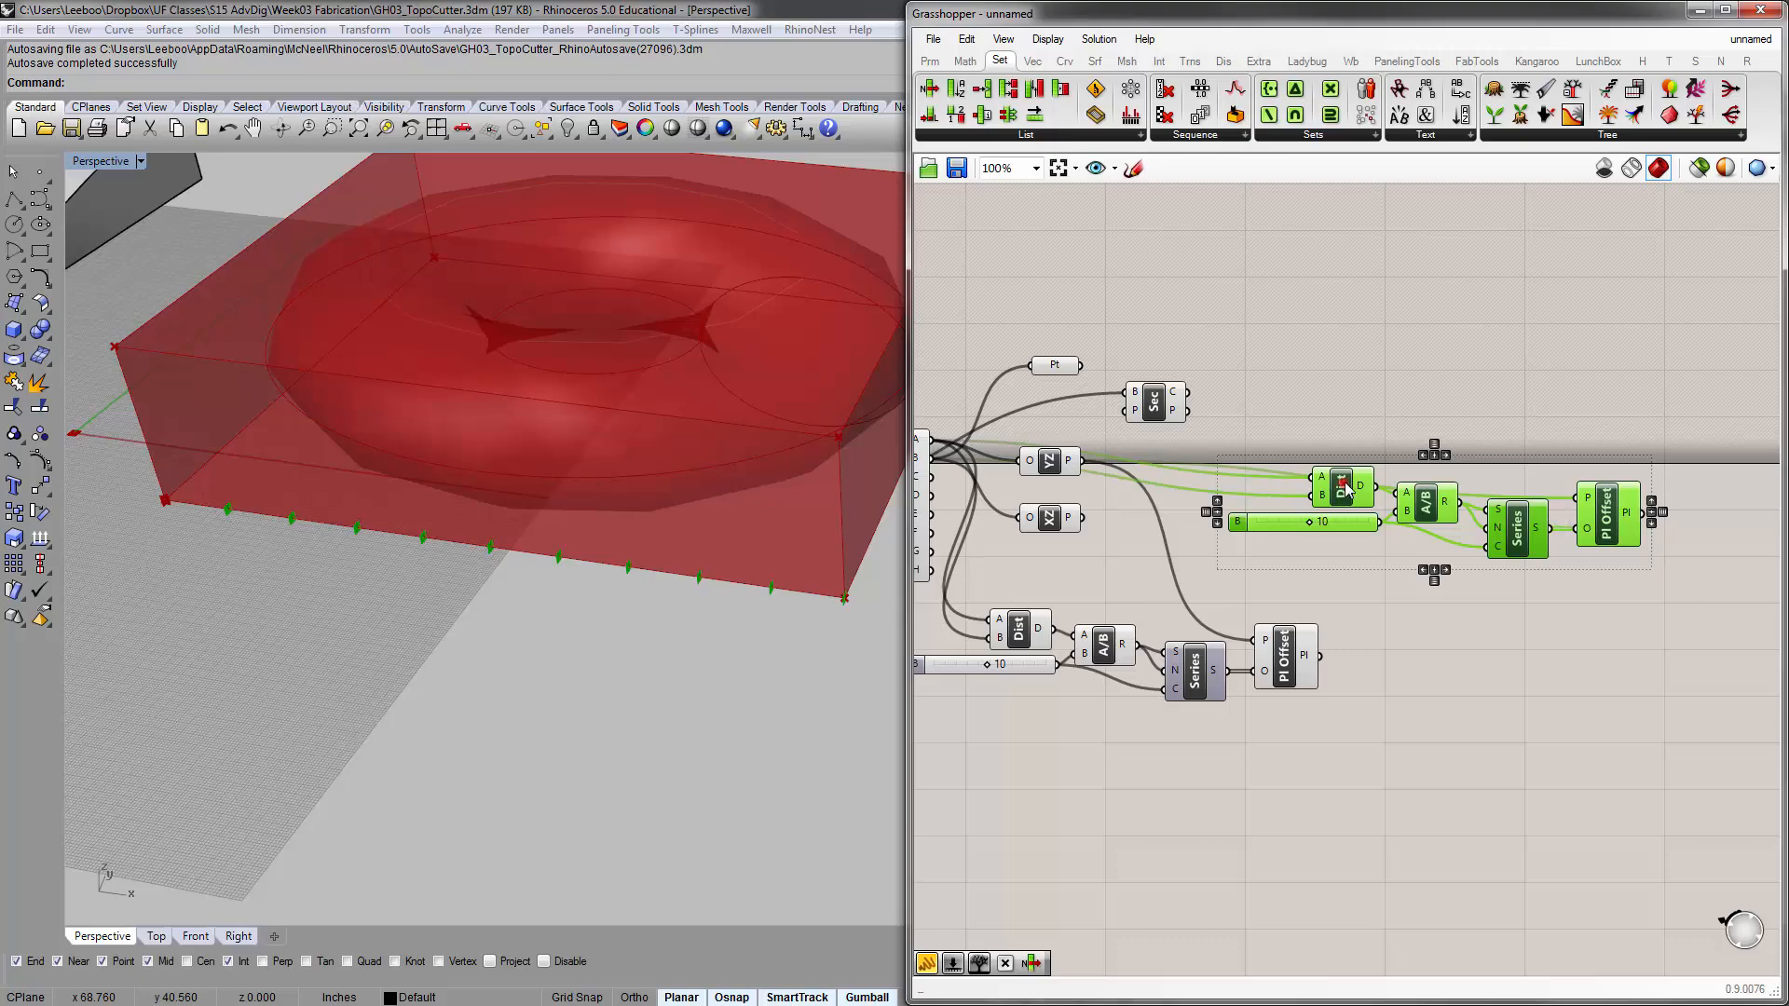
pyautogui.moveTo(1345, 483); pyautogui.dragTo(1389, 492)
pyautogui.click(1393, 604)
pyautogui.scroll(2, 1355, 587)
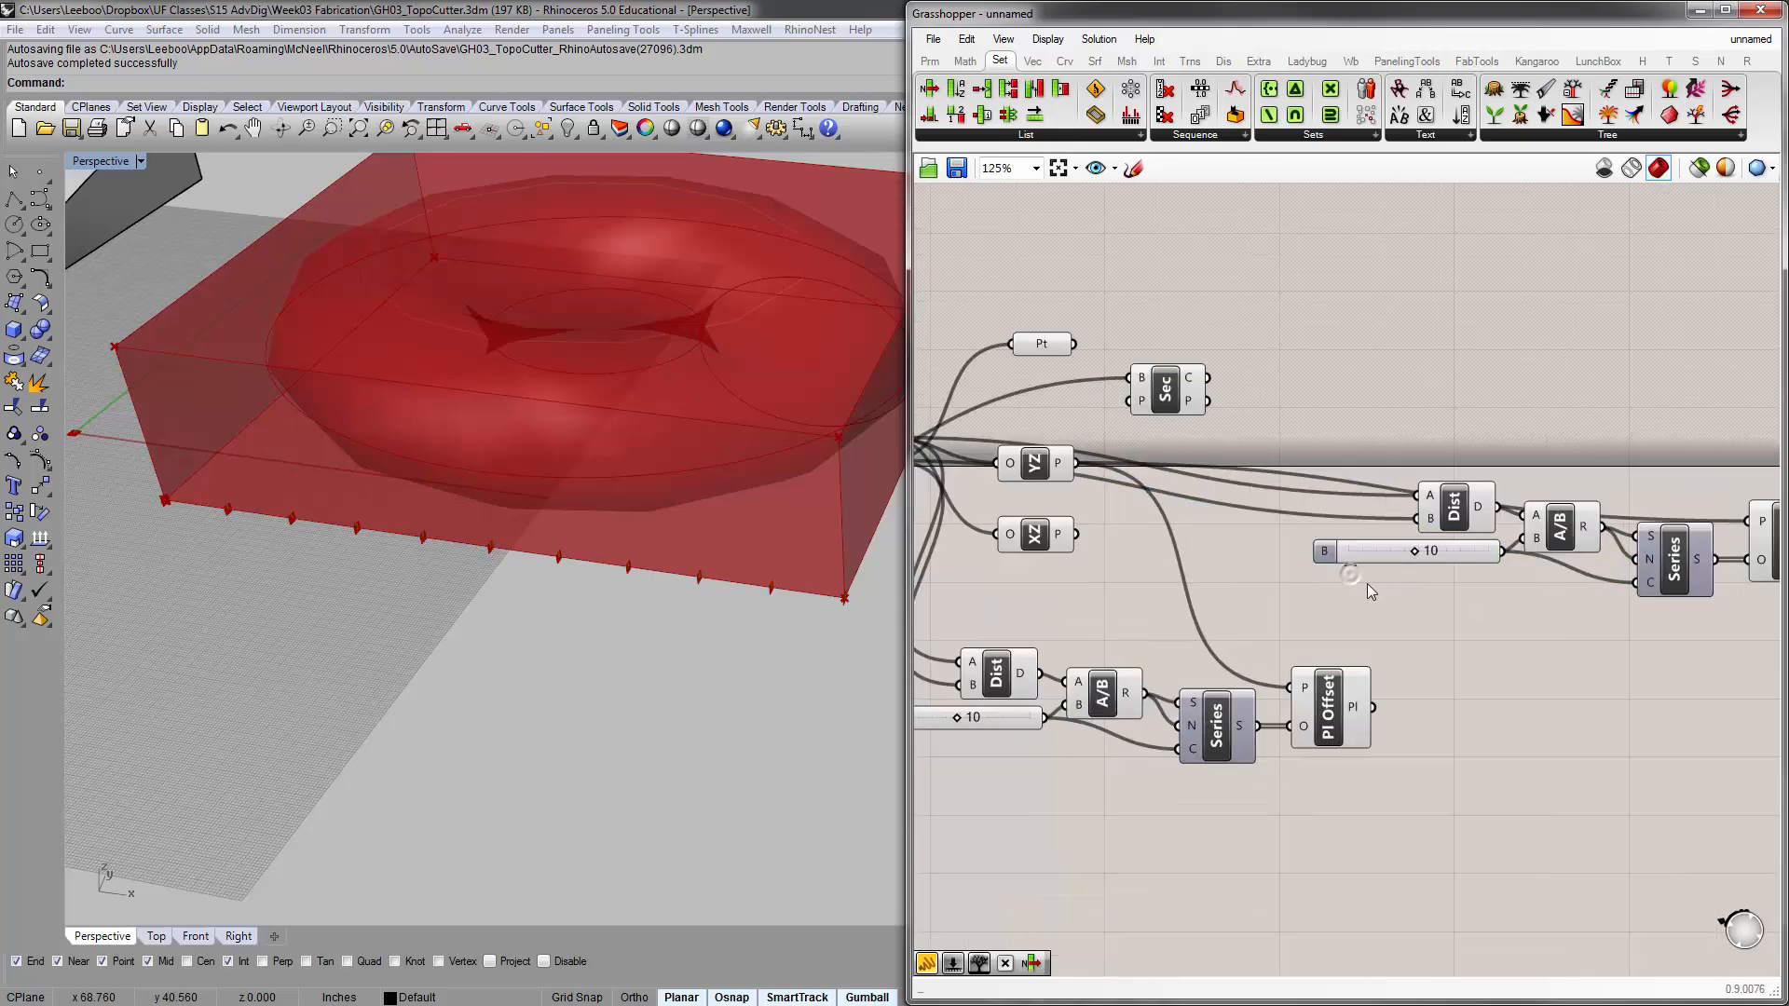
pyautogui.moveTo(1310, 576); pyautogui.dragTo(1416, 543, button='right')
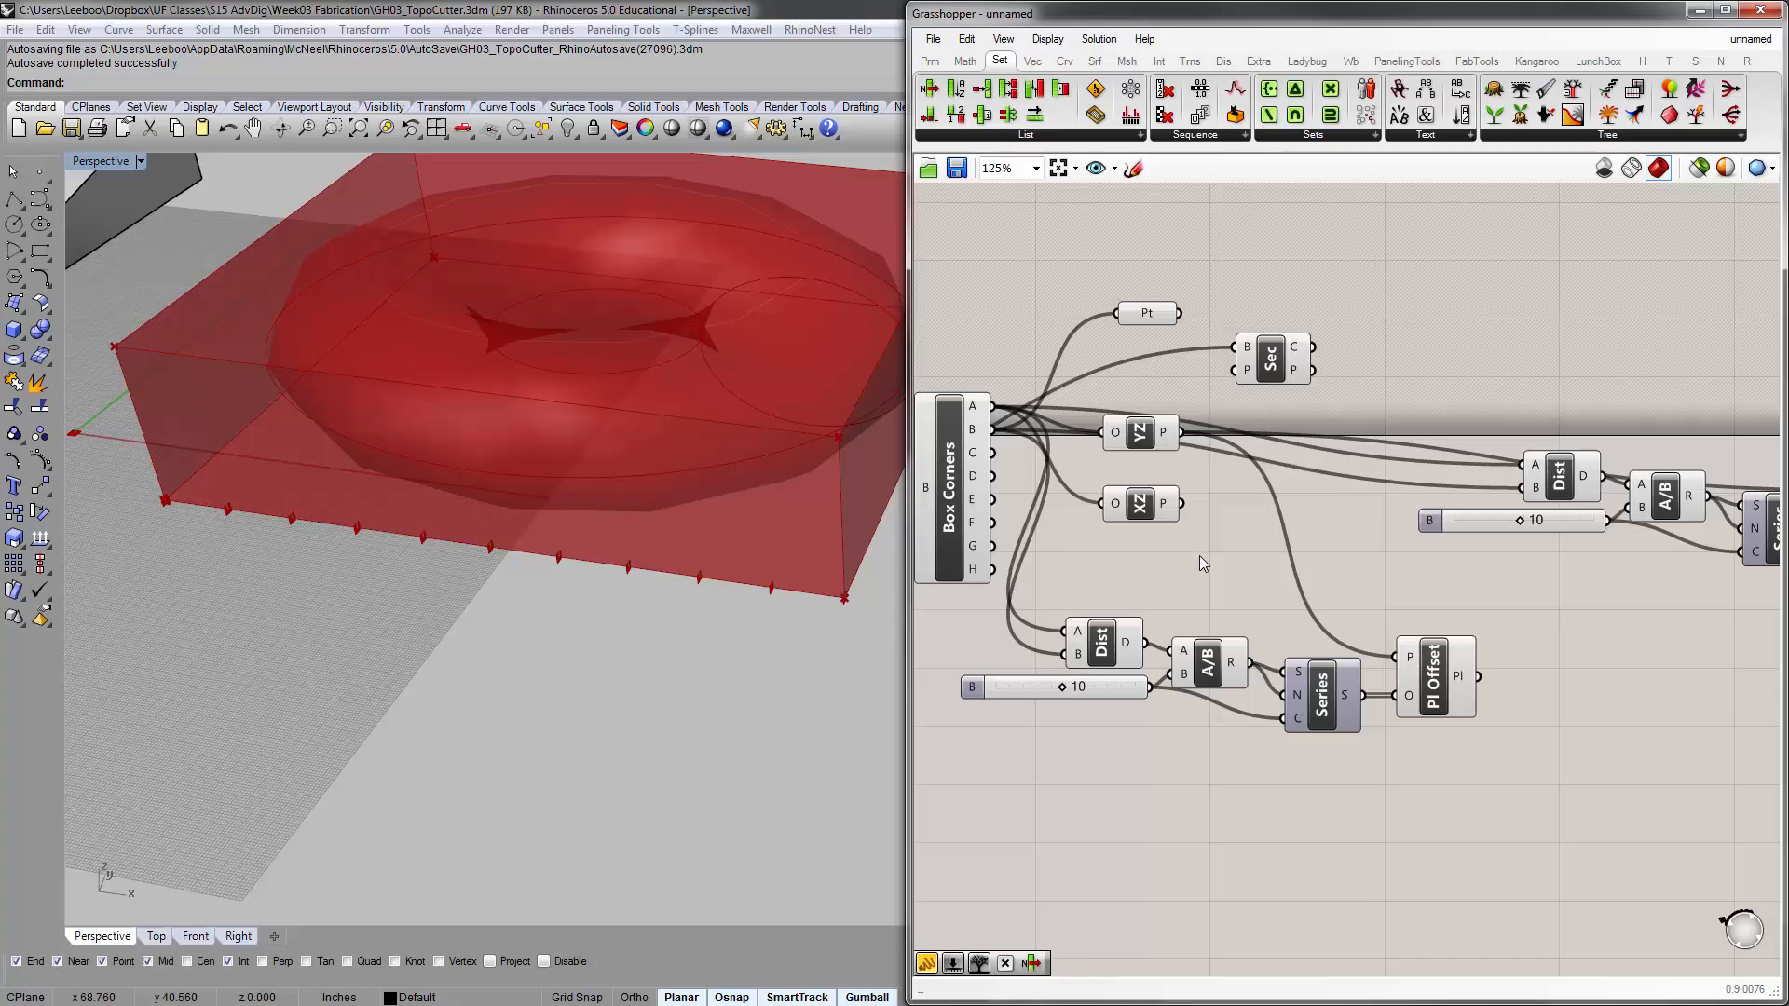
# Connect the XZ plane output to the Plane input of the duplicated Plane Offset
pyautogui.click(1127, 507)
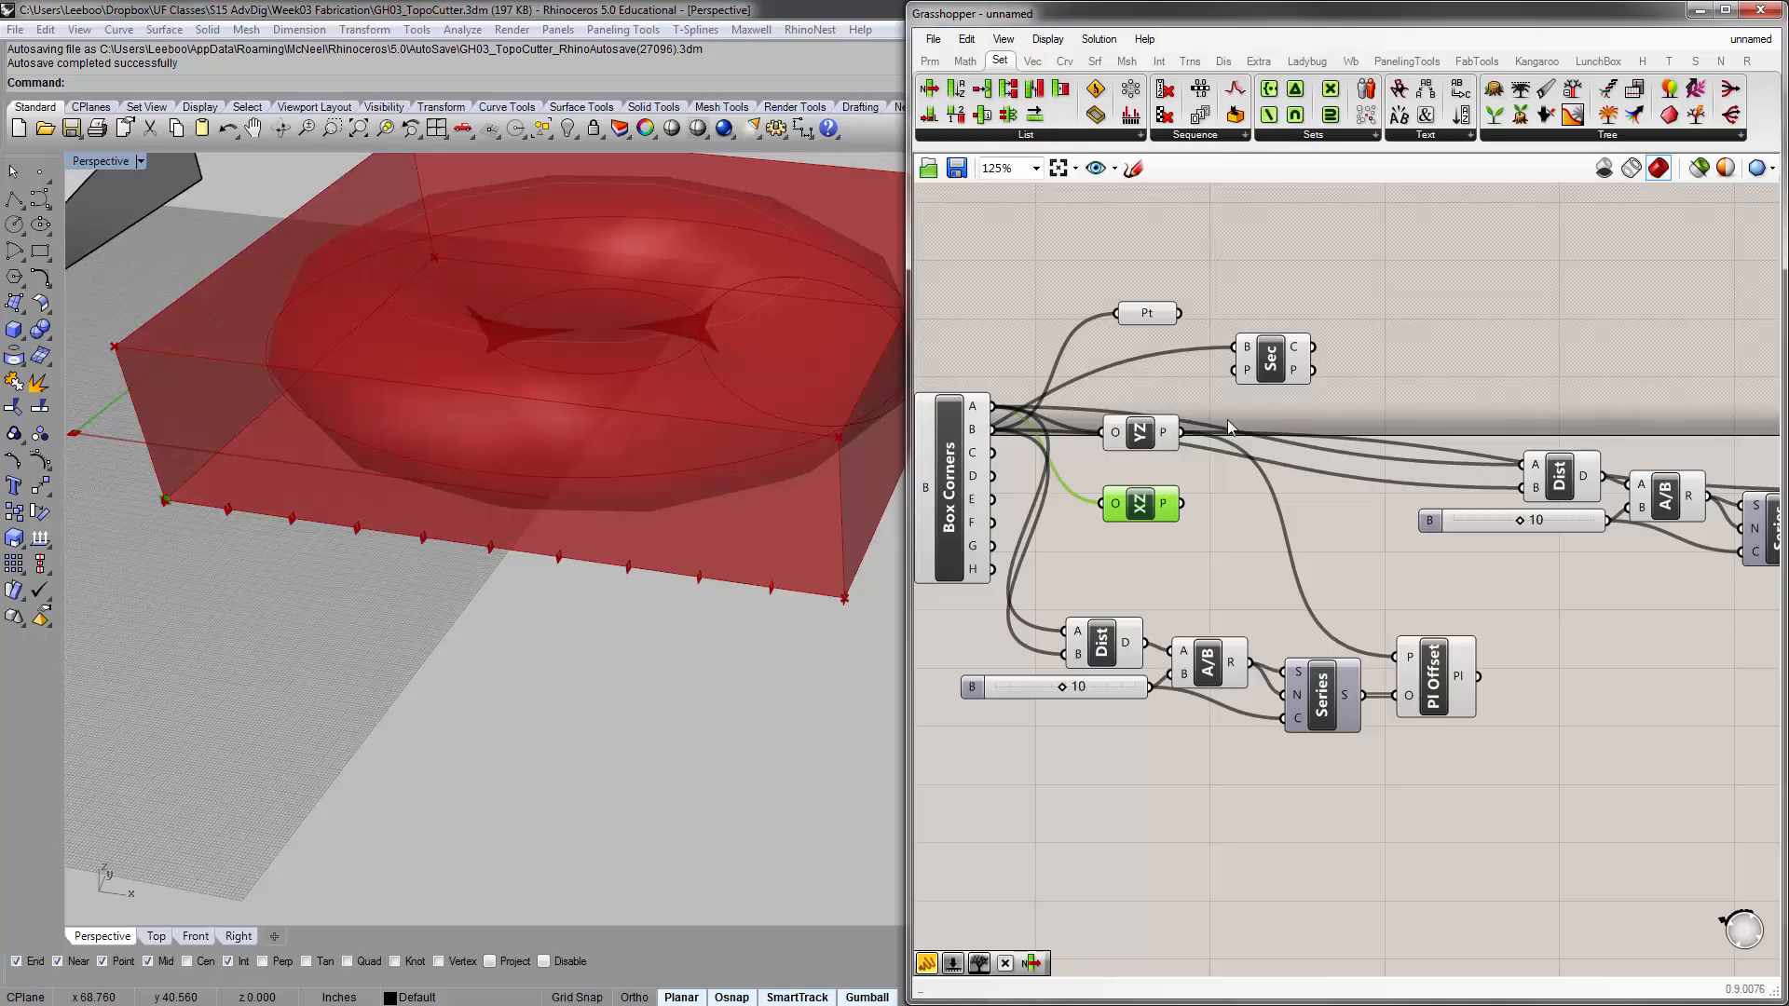
pyautogui.moveTo(1537, 605); pyautogui.dragTo(1437, 621, button='right')
pyautogui.moveTo(1189, 522); pyautogui.dragTo(1132, 524, button='right')
pyautogui.scroll(-1, 1132, 523)
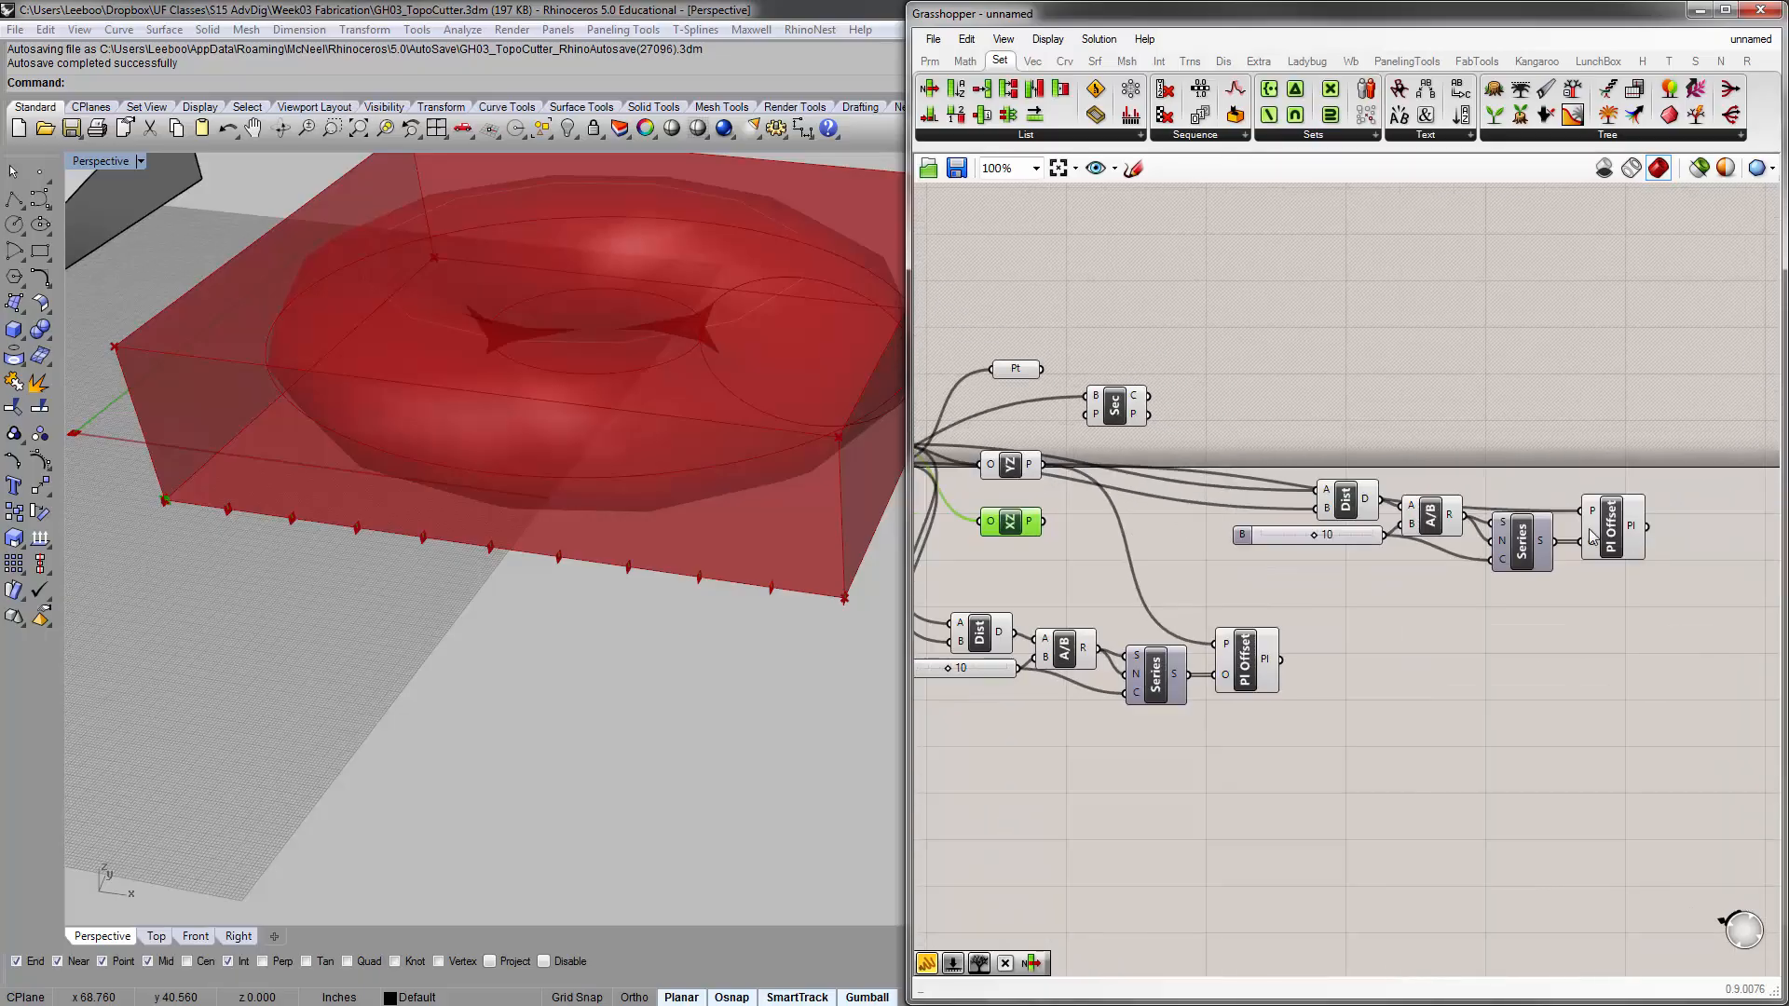
pyautogui.scroll(1, 1588, 529)
pyautogui.scroll(-1, 1571, 512)
pyautogui.scroll(1, 1089, 524)
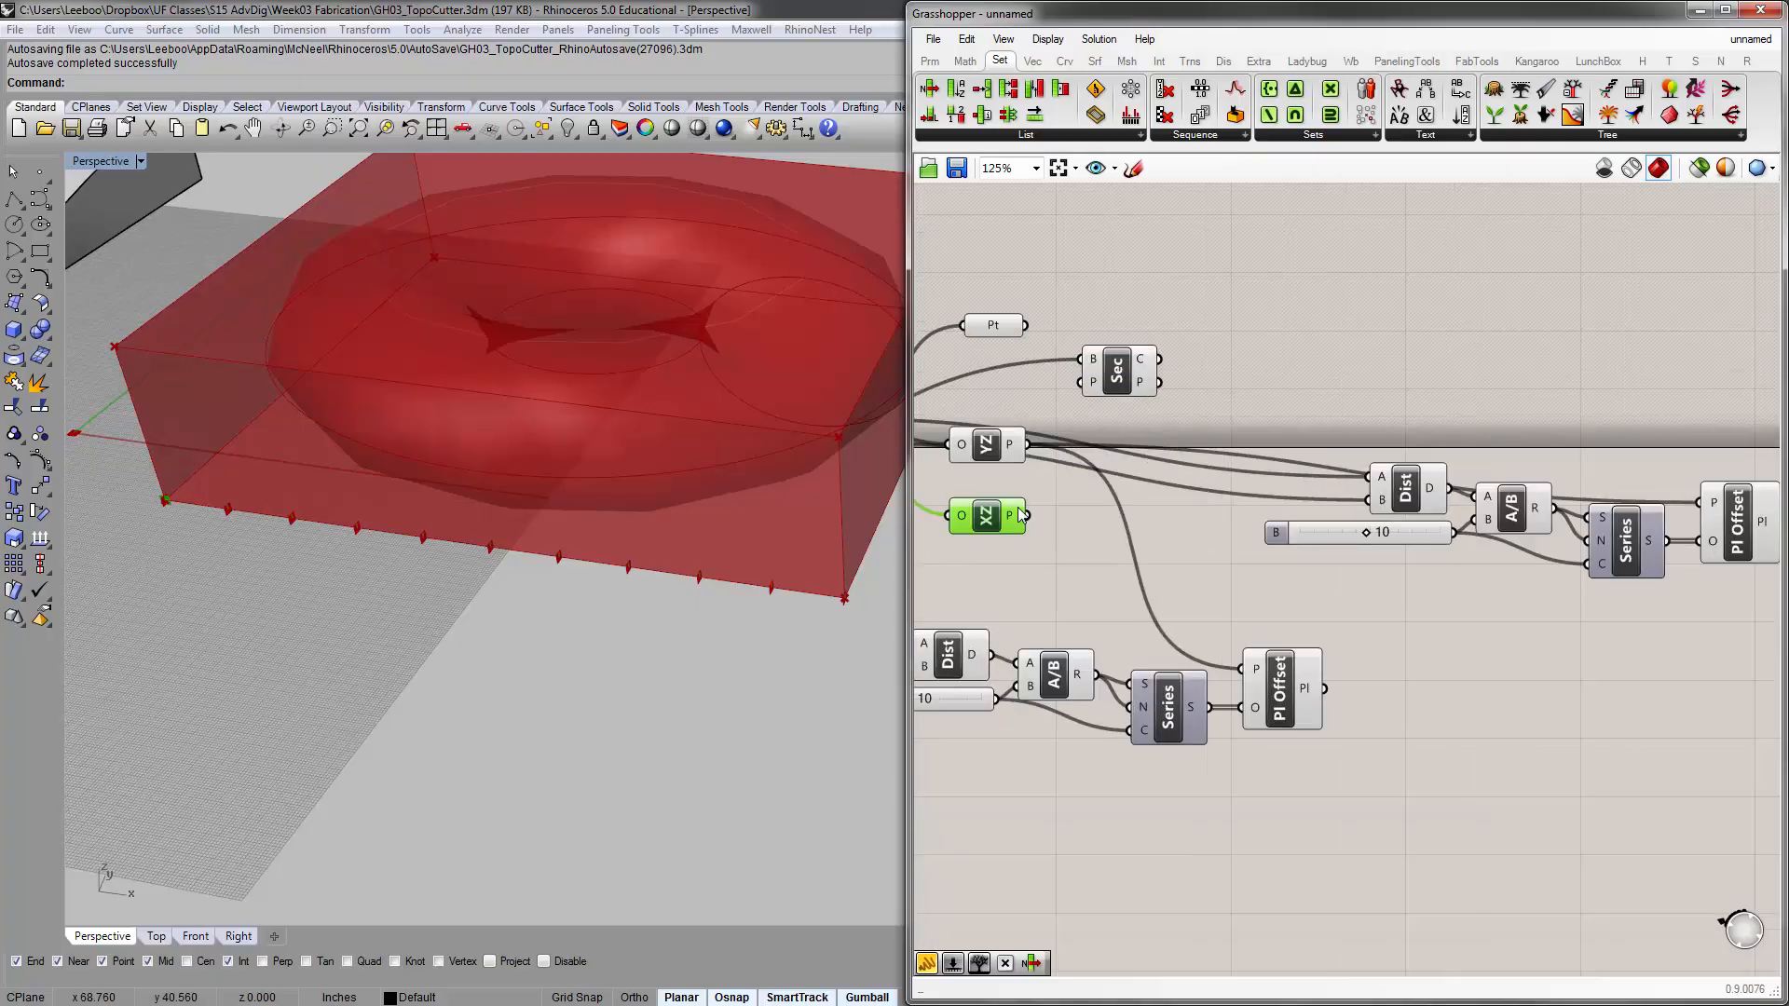
pyautogui.moveTo(1036, 527); pyautogui.dragTo(1002, 525, button='right')
pyautogui.moveTo(995, 515); pyautogui.dragTo(1665, 499)
pyautogui.click(1385, 601)
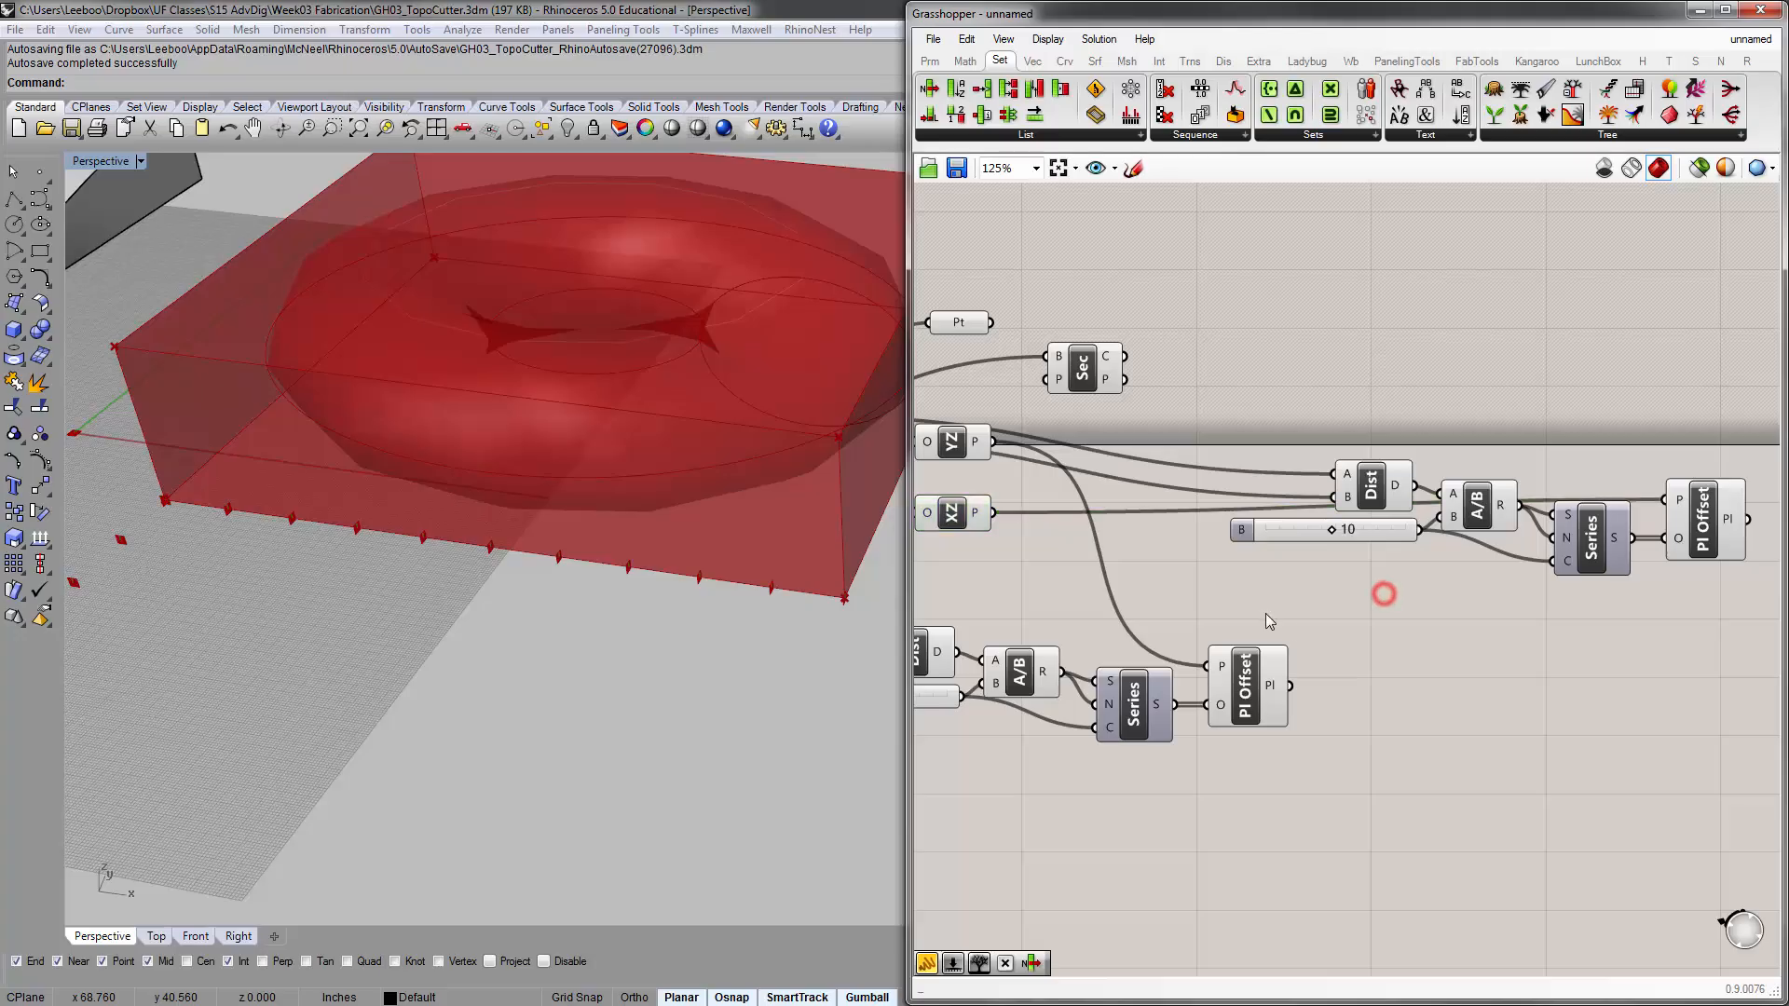
# Examine the XZ offset planes around the bounding box and locate the corner point referenced by the Point parameter
pyautogui.moveTo(1229, 561); pyautogui.dragTo(1374, 551, button='right')
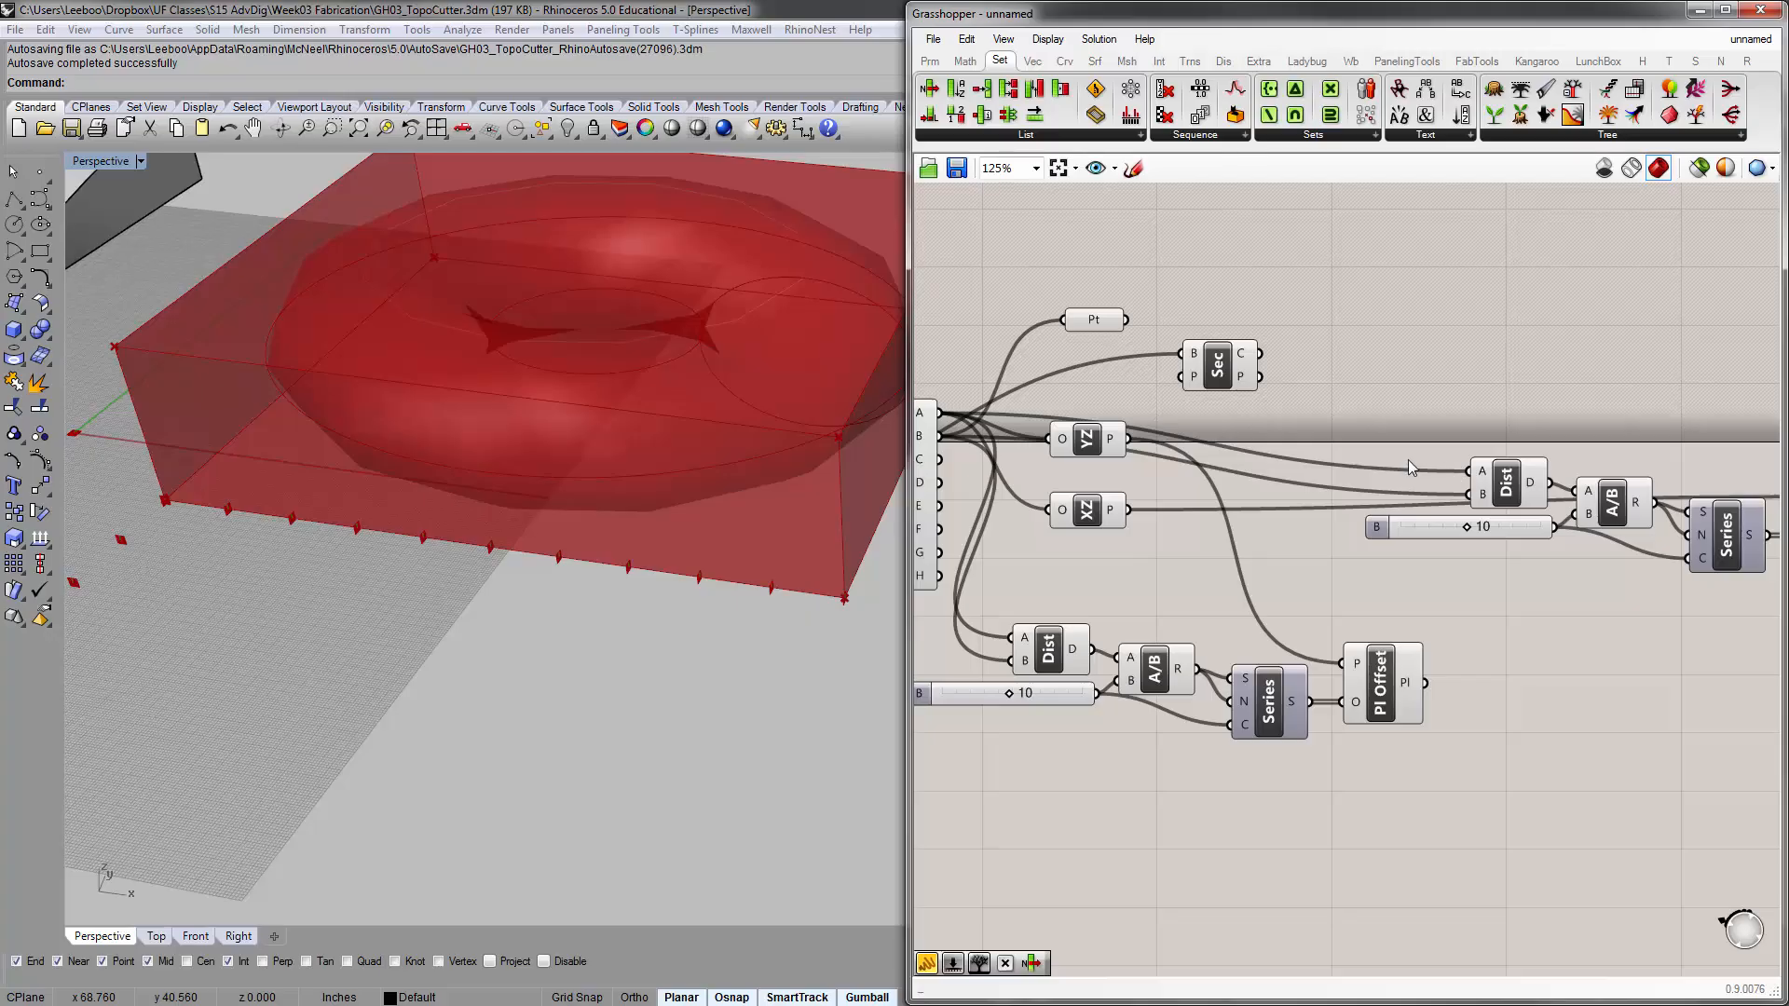
pyautogui.moveTo(466, 364); pyautogui.dragTo(607, 445, button='right')
pyautogui.scroll(-6, 559, 429)
pyautogui.moveTo(492, 491); pyautogui.dragTo(523, 430, button='right')
pyautogui.scroll(3, 477, 473)
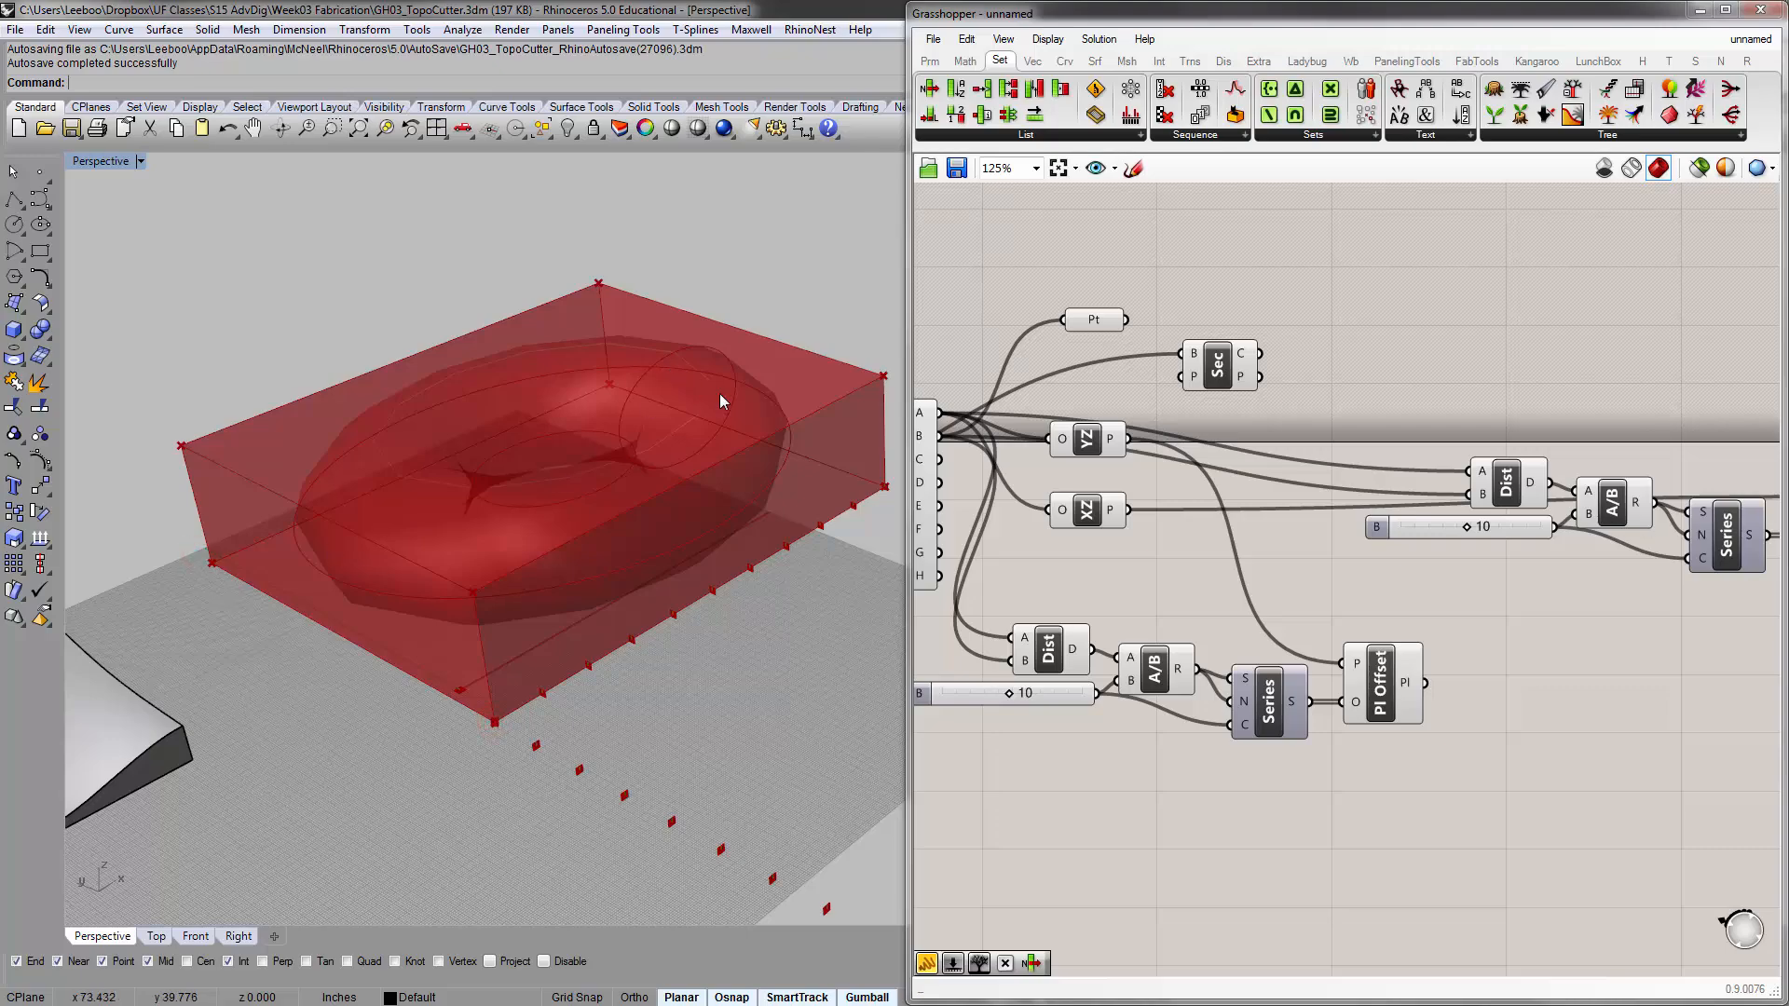
pyautogui.moveTo(719, 397); pyautogui.dragTo(780, 488, button='right')
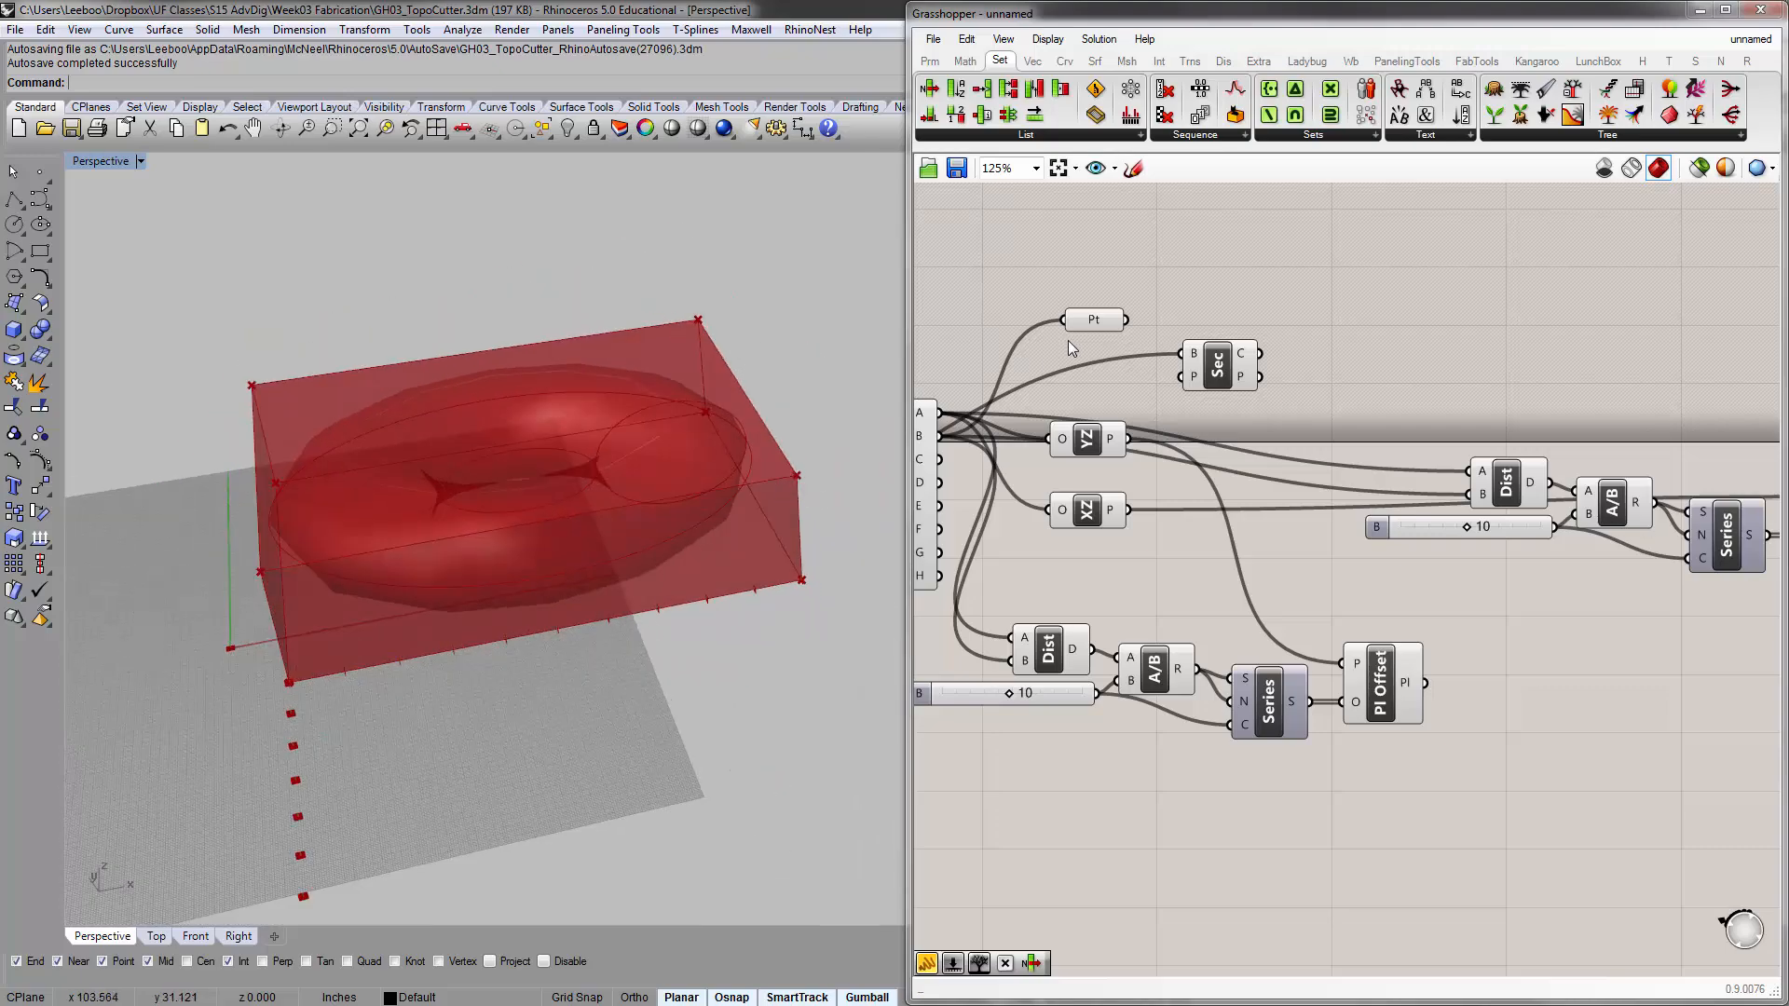
pyautogui.click(1083, 321)
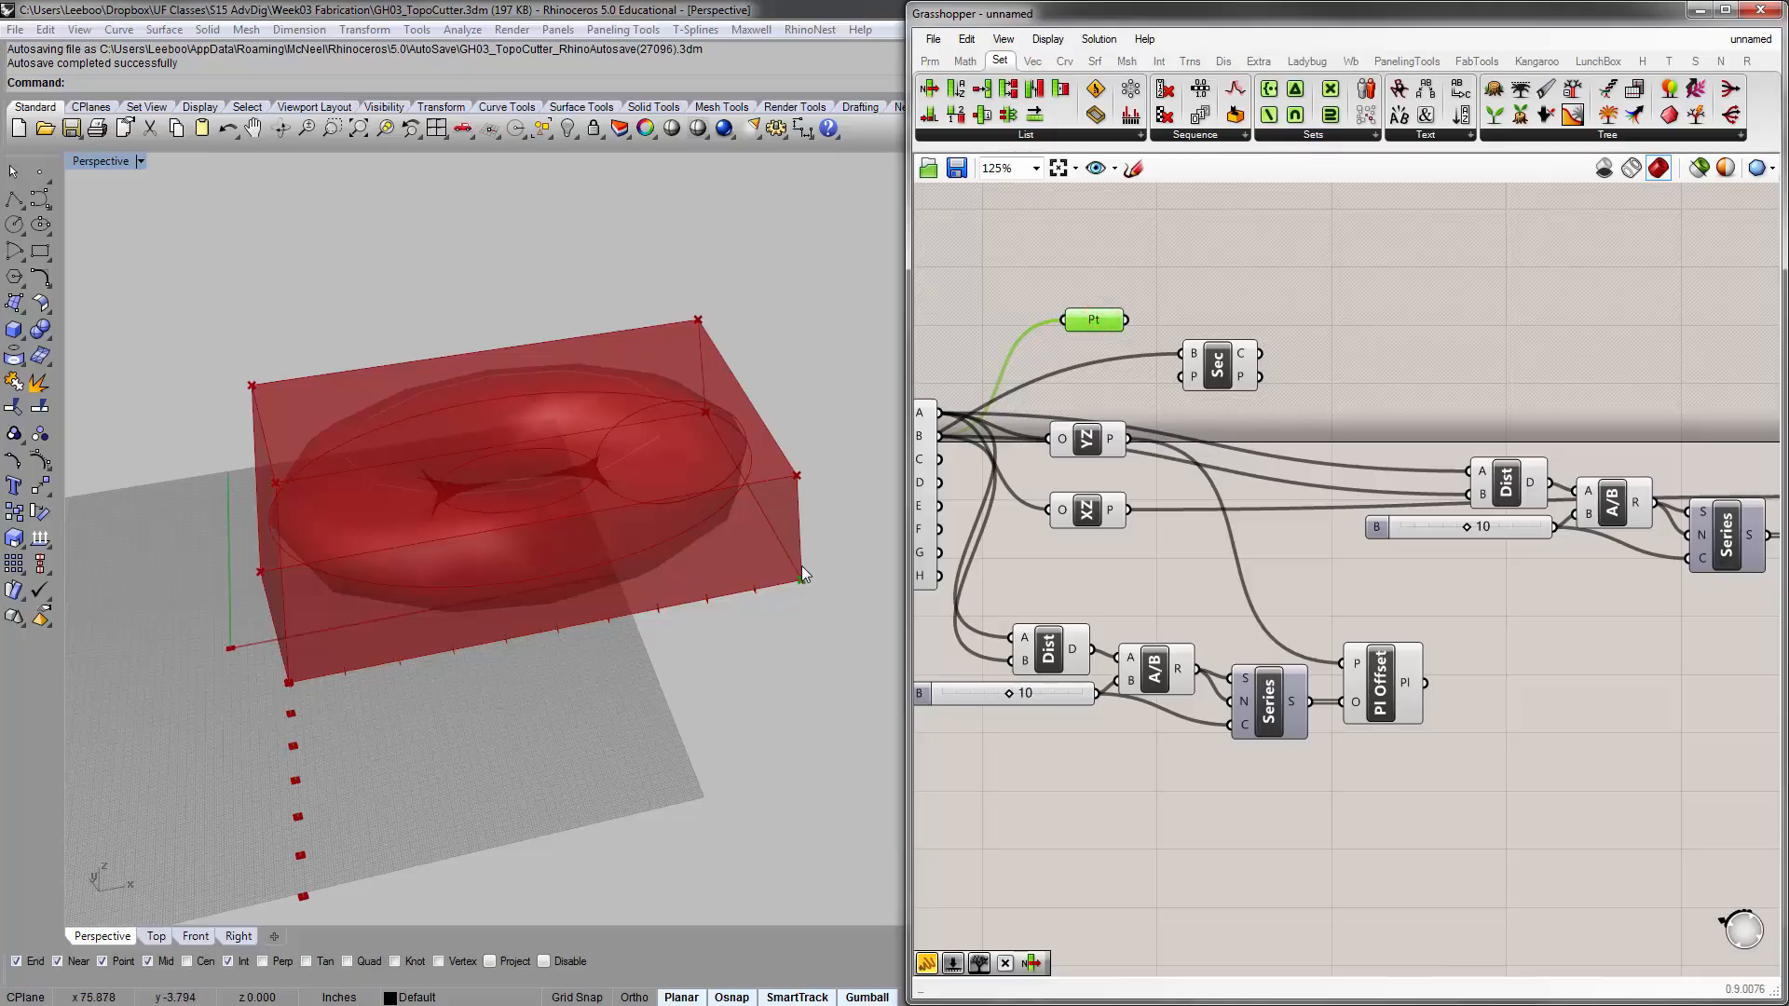
pyautogui.moveTo(802, 571); pyautogui.dragTo(682, 564, button='right')
pyautogui.scroll(3, 682, 564)
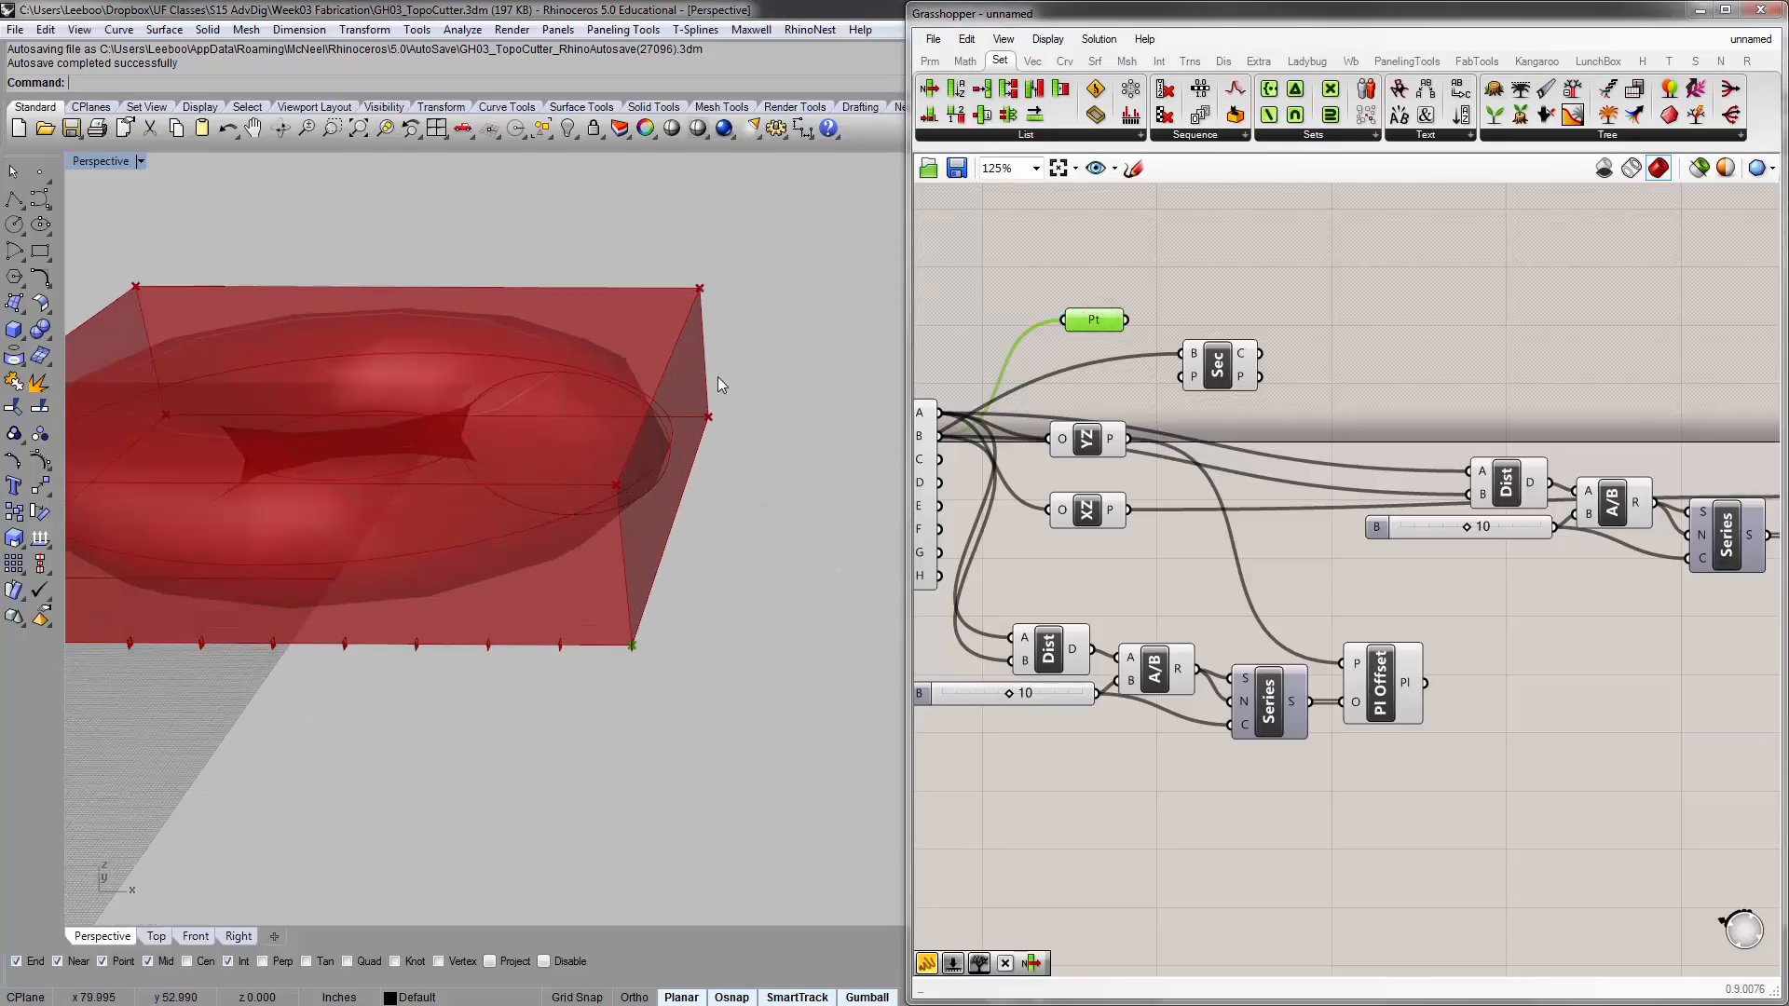
# Reposition the duplicated Distance component and connect box corners B and C to its A and B inputs
pyautogui.moveTo(975, 496); pyautogui.dragTo(1020, 443, button='right')
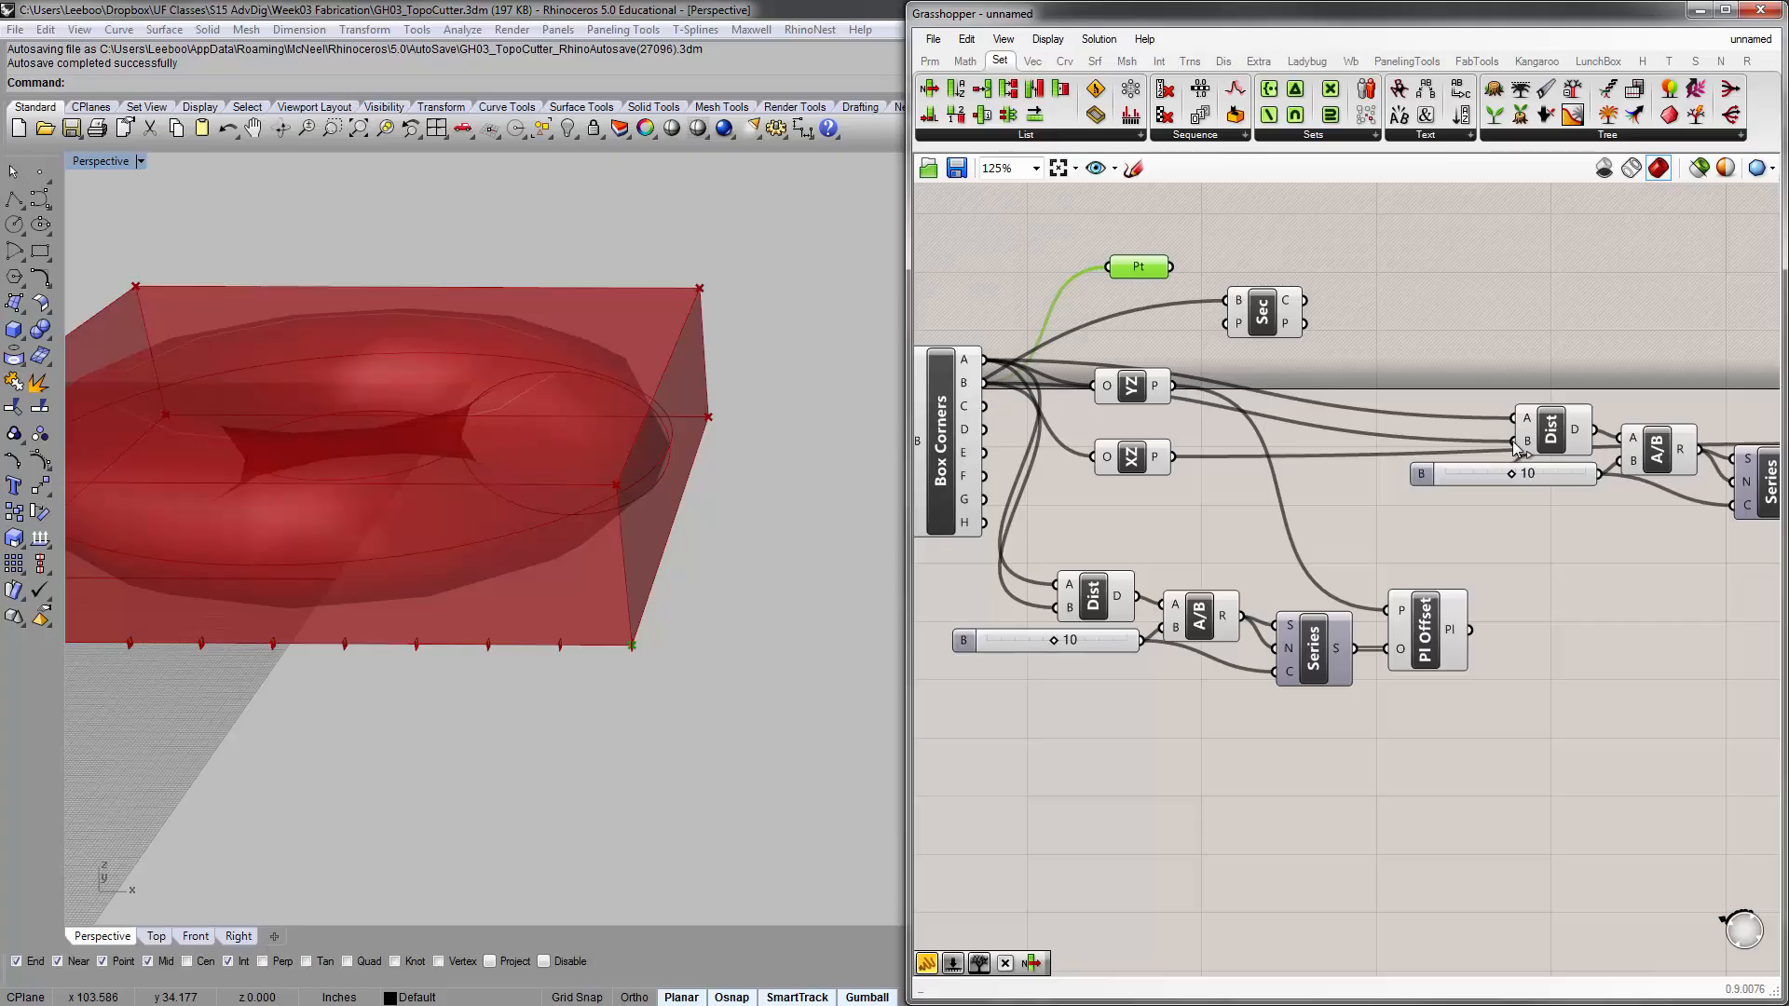
pyautogui.moveTo(1535, 434); pyautogui.dragTo(1529, 381)
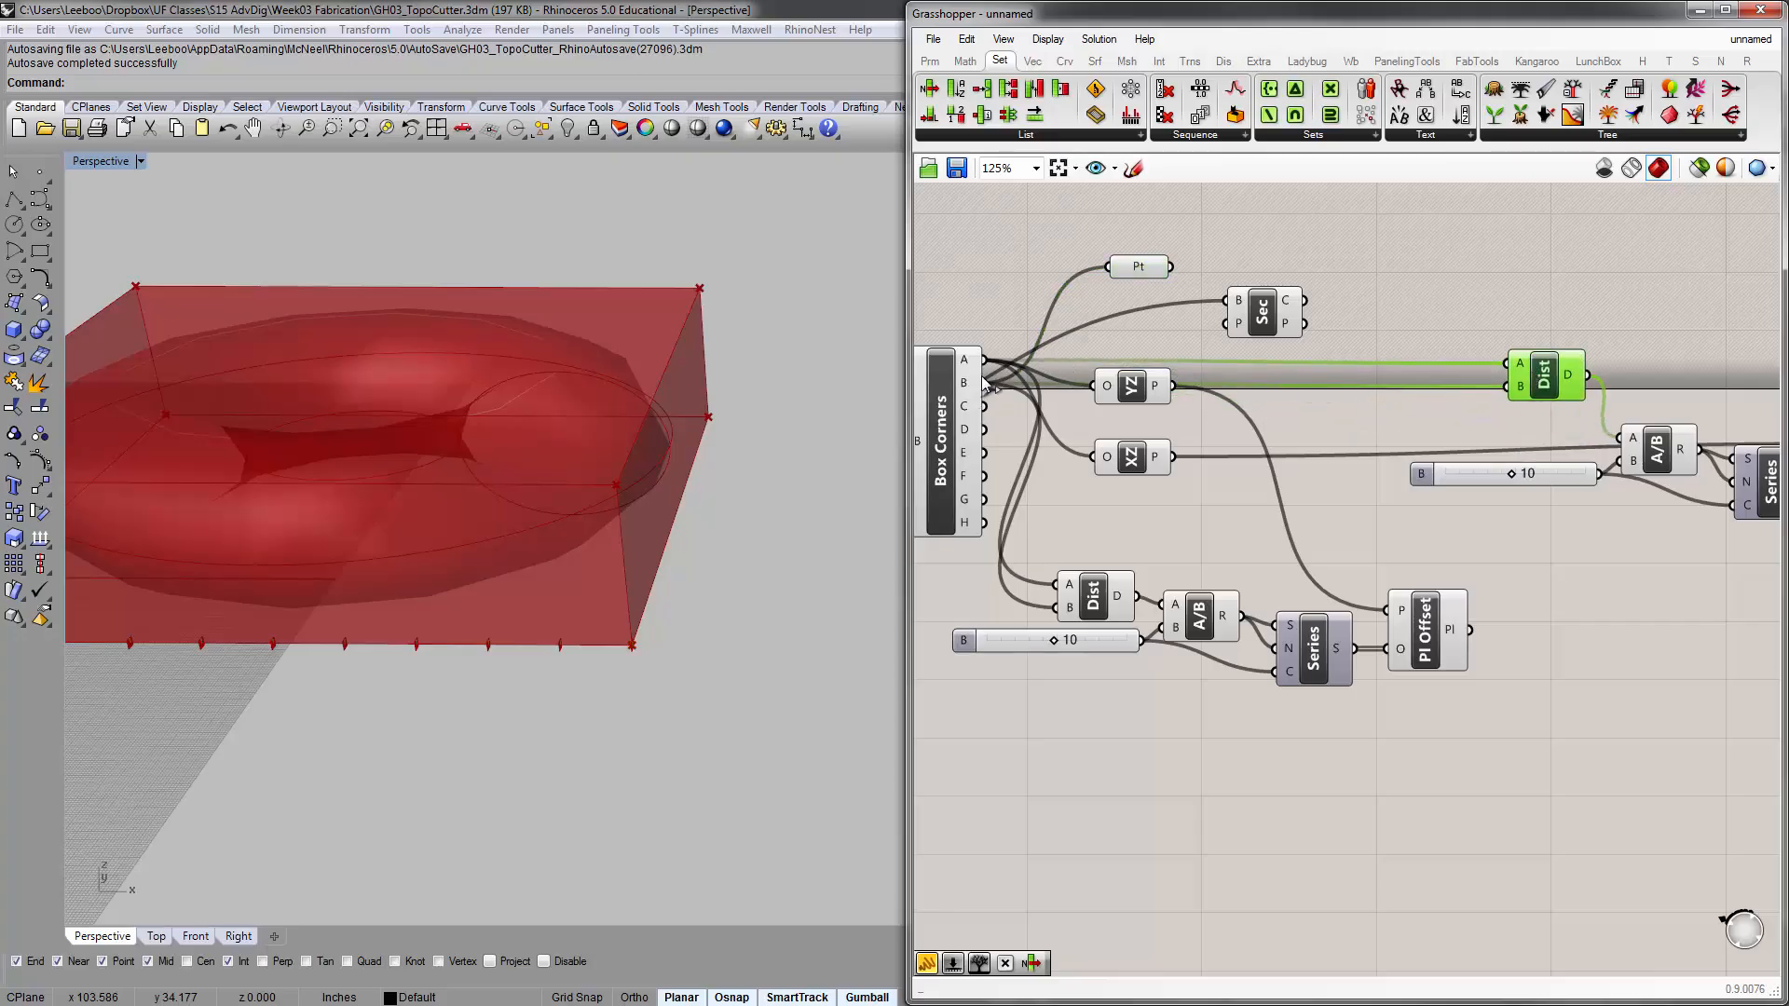
pyautogui.moveTo(985, 383); pyautogui.dragTo(1509, 378)
pyautogui.moveTo(983, 407); pyautogui.dragTo(1558, 398)
pyautogui.click(1528, 433)
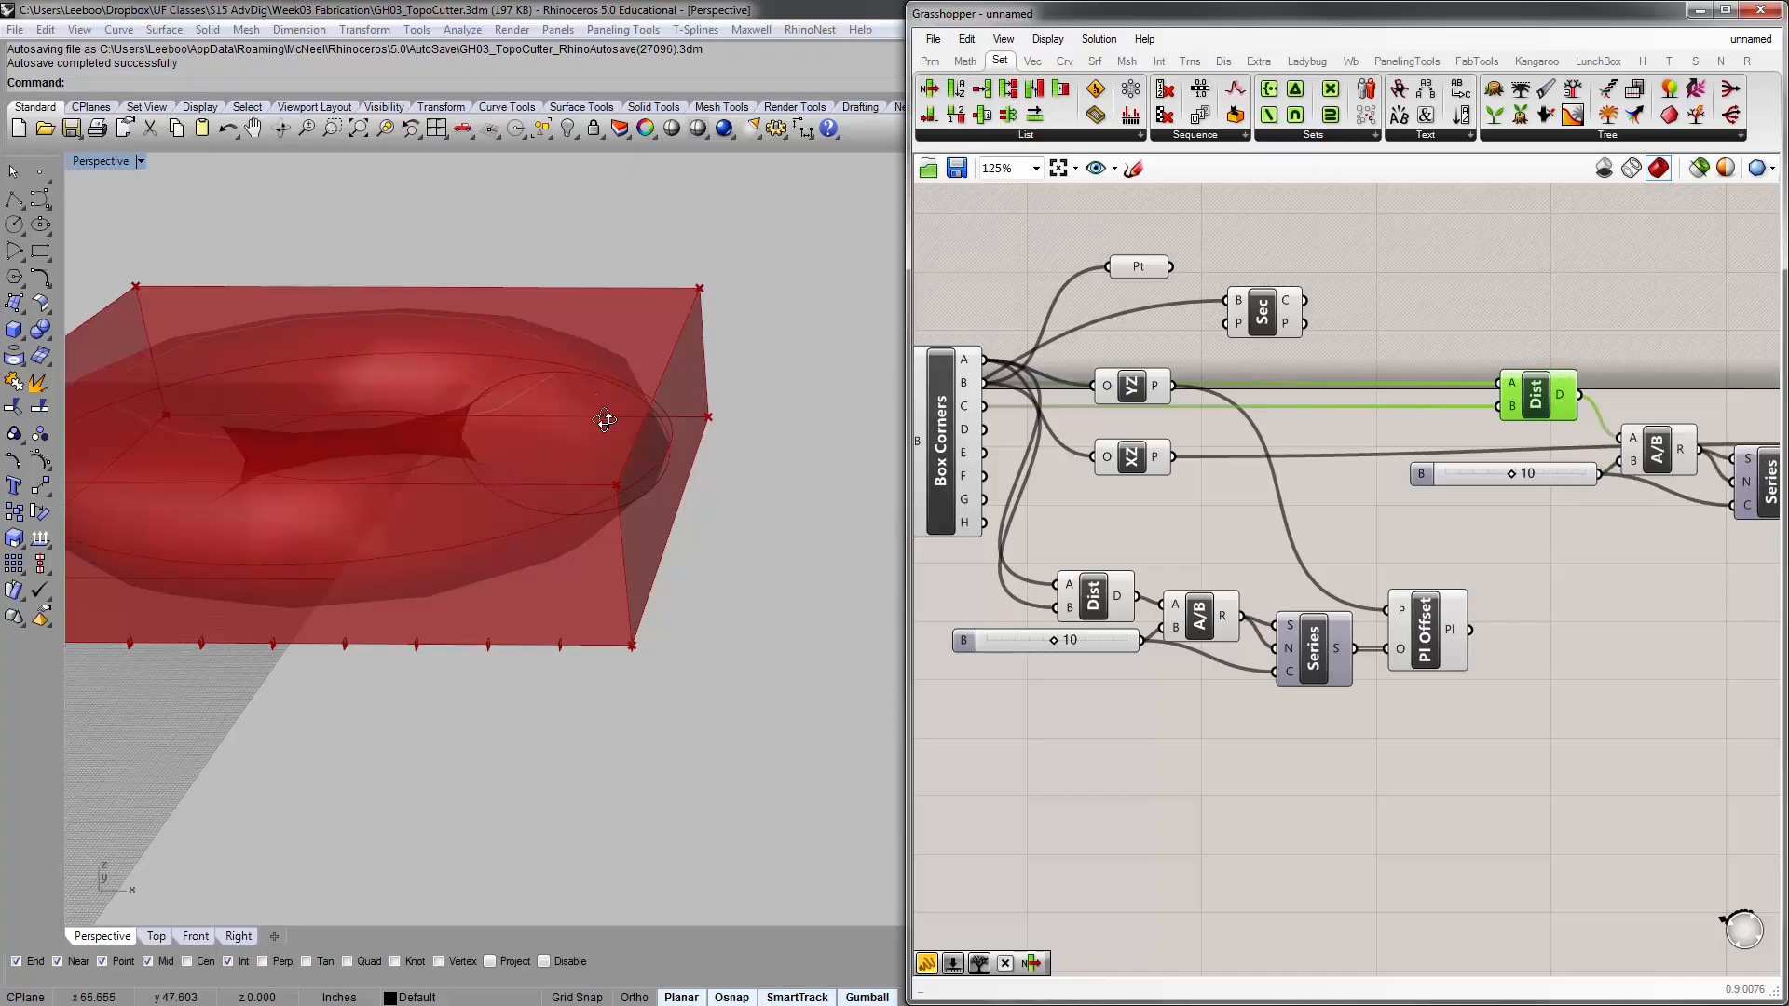
# Examine which way the XZ offsets run from the bounding box, comparing the YZ and XZ planes and the duplicated Plane Offset's input values
pyautogui.scroll(-5, 644, 550)
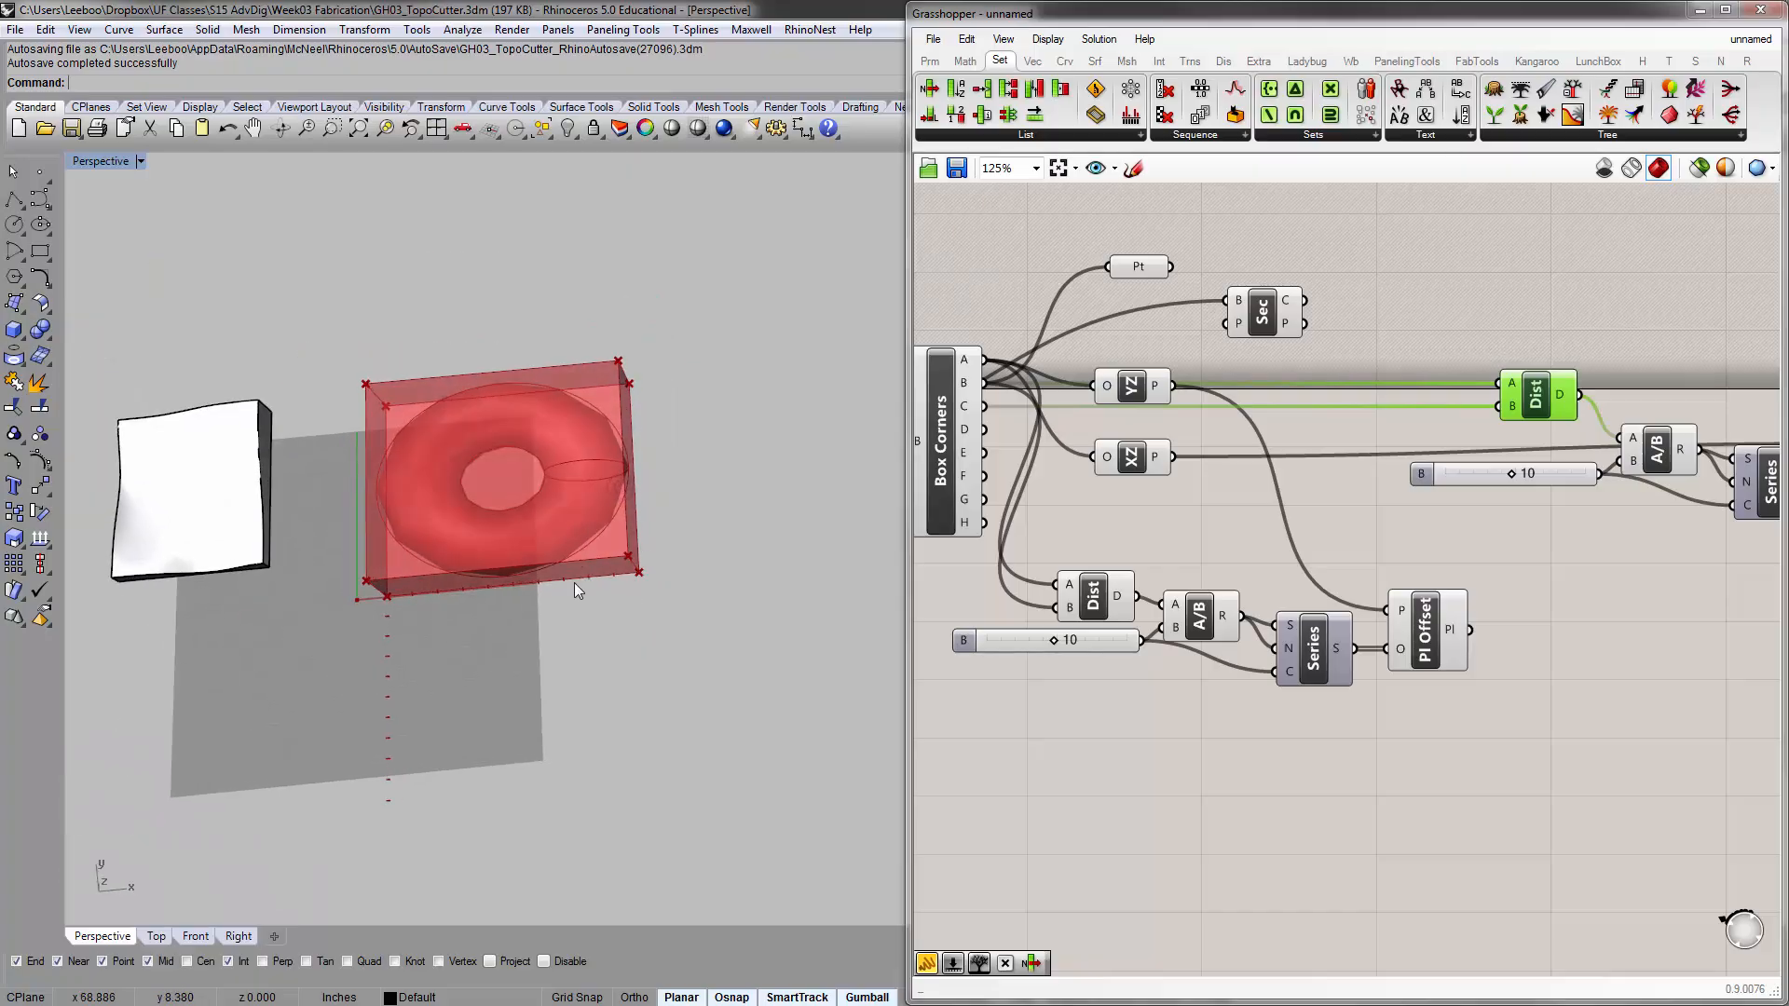
pyautogui.moveTo(576, 585); pyautogui.dragTo(375, 641, button='right')
pyautogui.scroll(2, 350, 595)
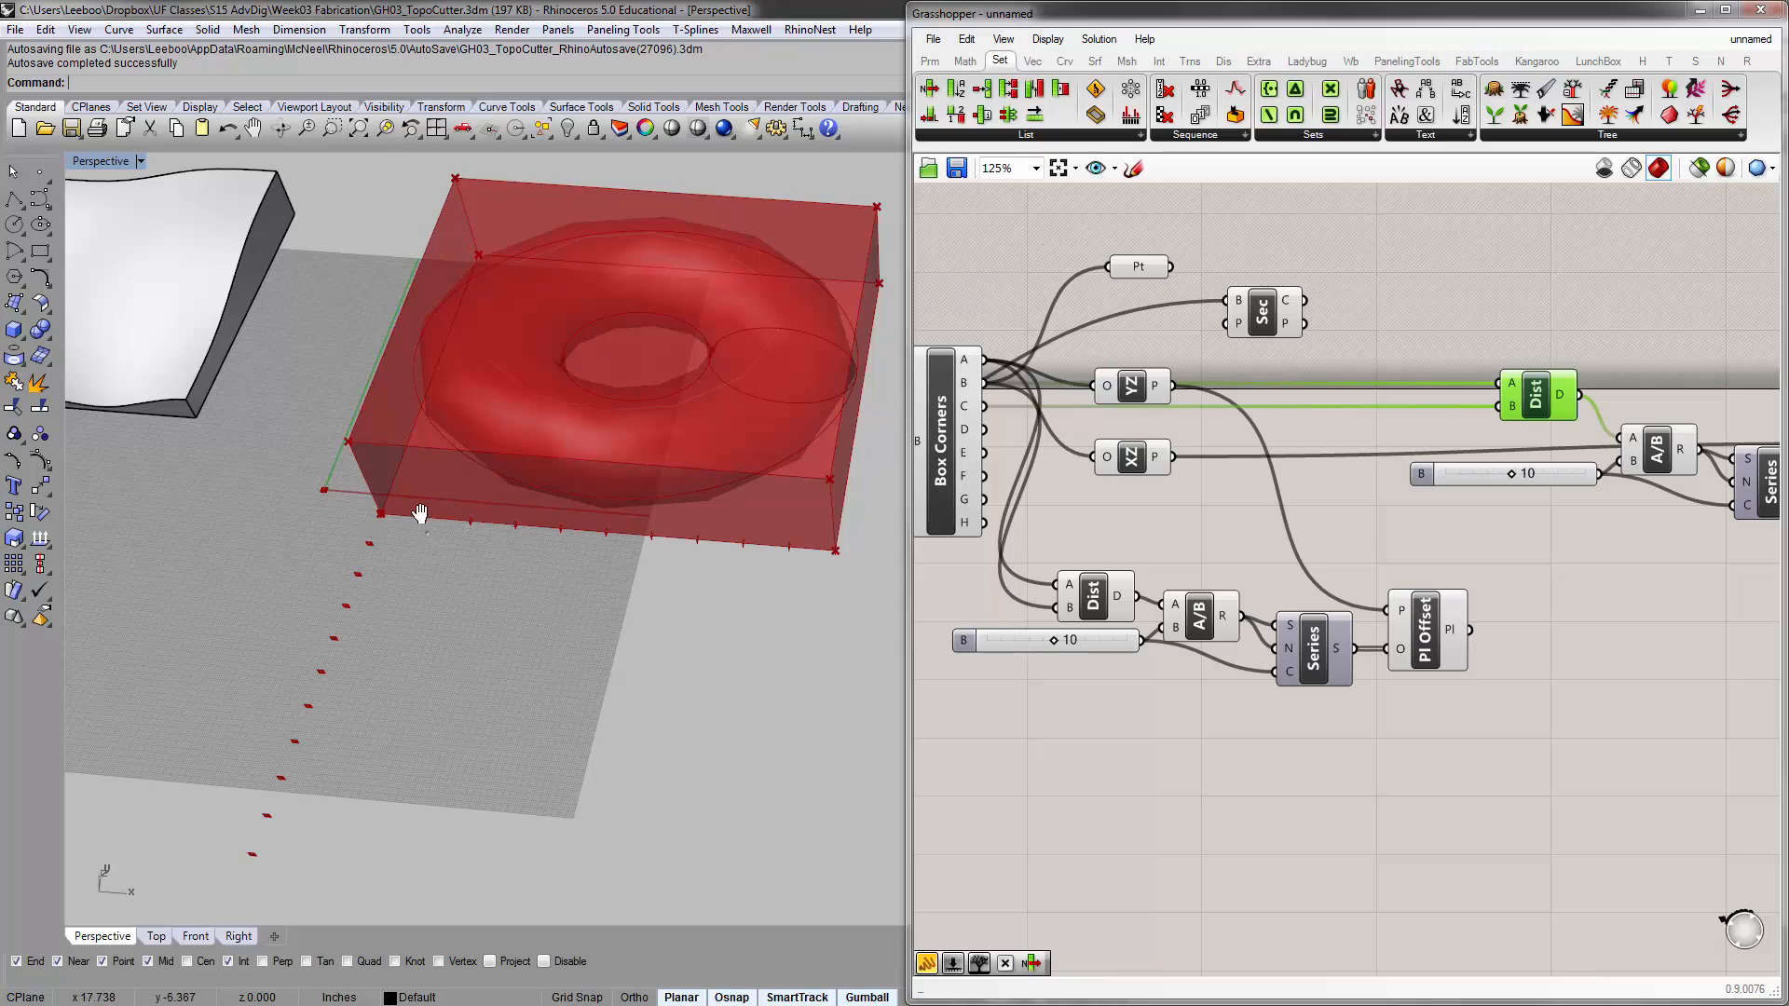
pyautogui.scroll(5, 371, 522)
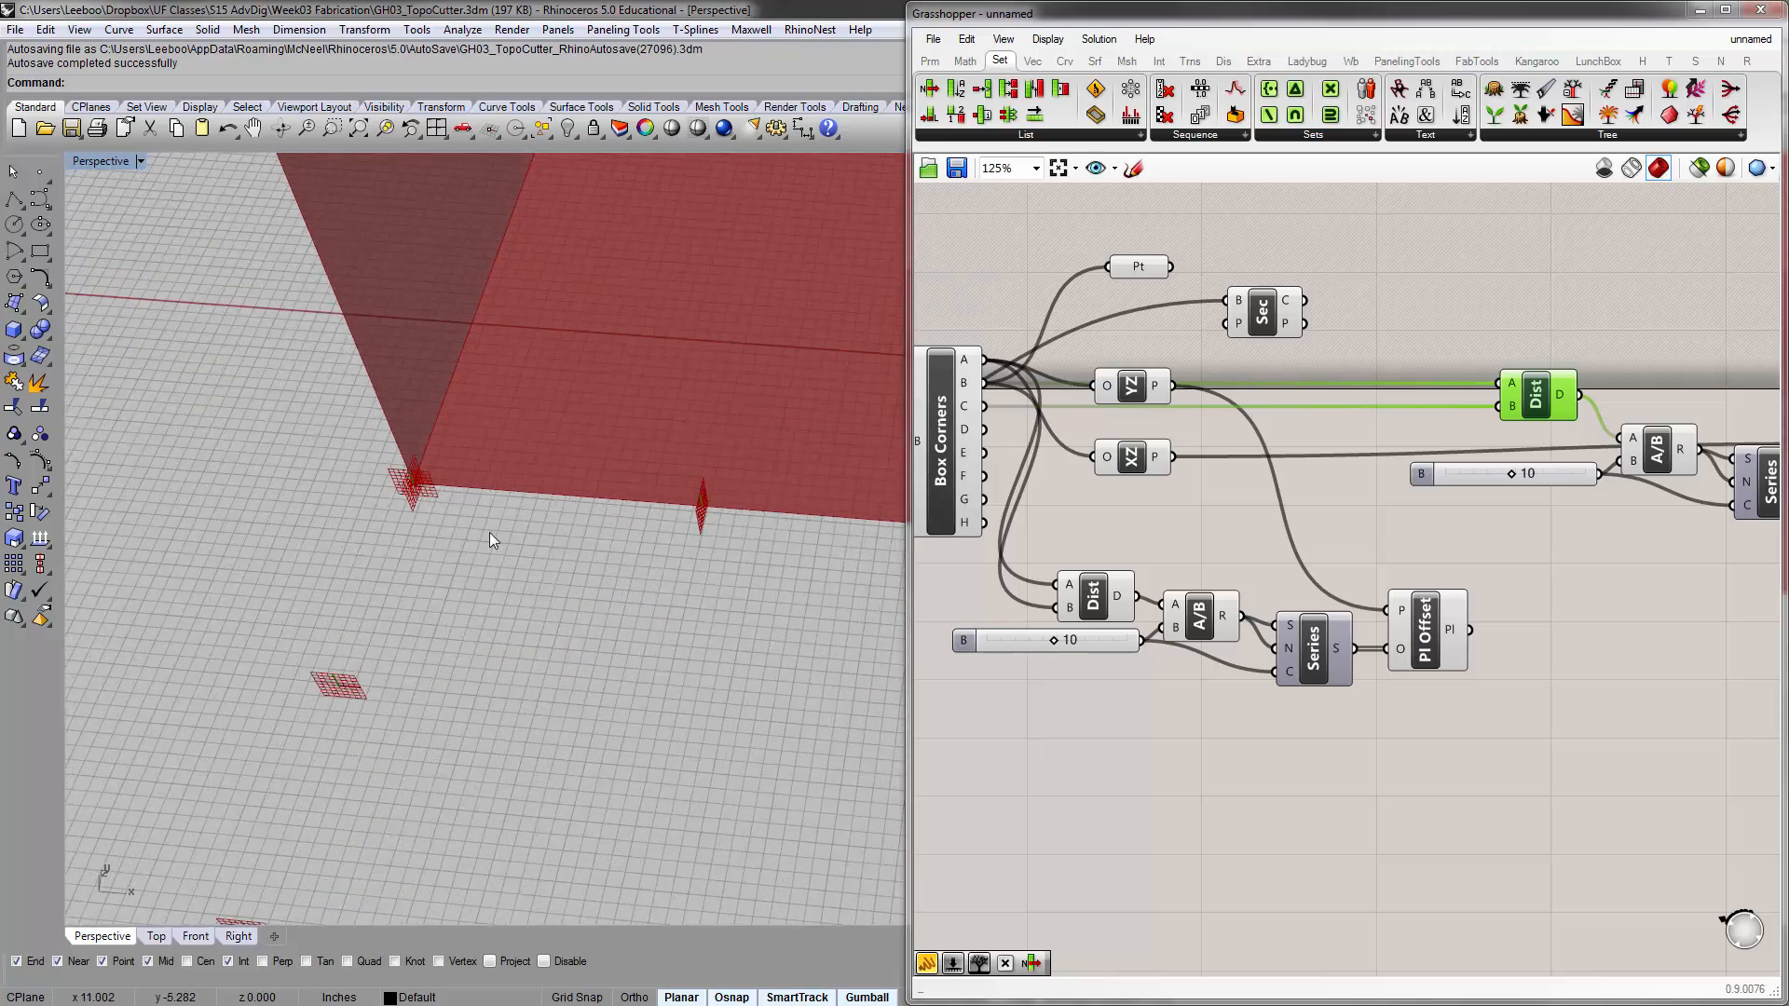
pyautogui.moveTo(924, 490); pyautogui.dragTo(1196, 488, button='right')
pyautogui.click(1163, 545)
pyautogui.moveTo(1337, 537); pyautogui.dragTo(1237, 496, button='right')
pyautogui.click(1292, 357)
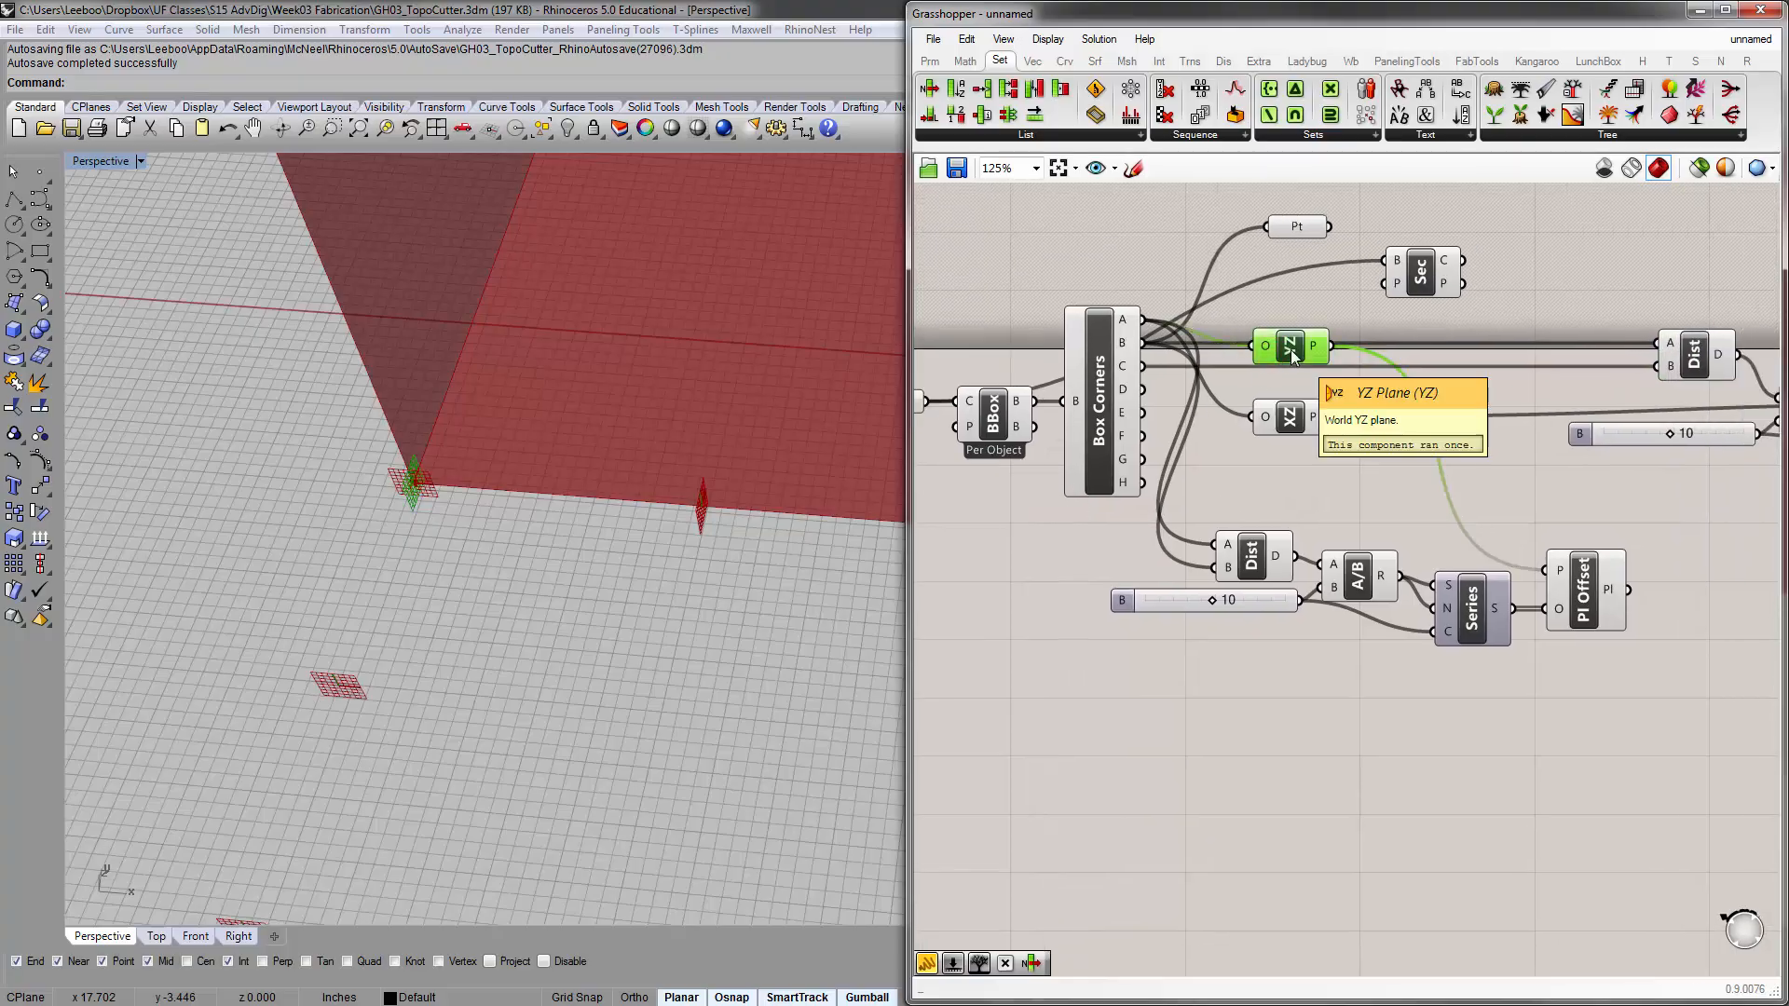
pyautogui.click(1291, 418)
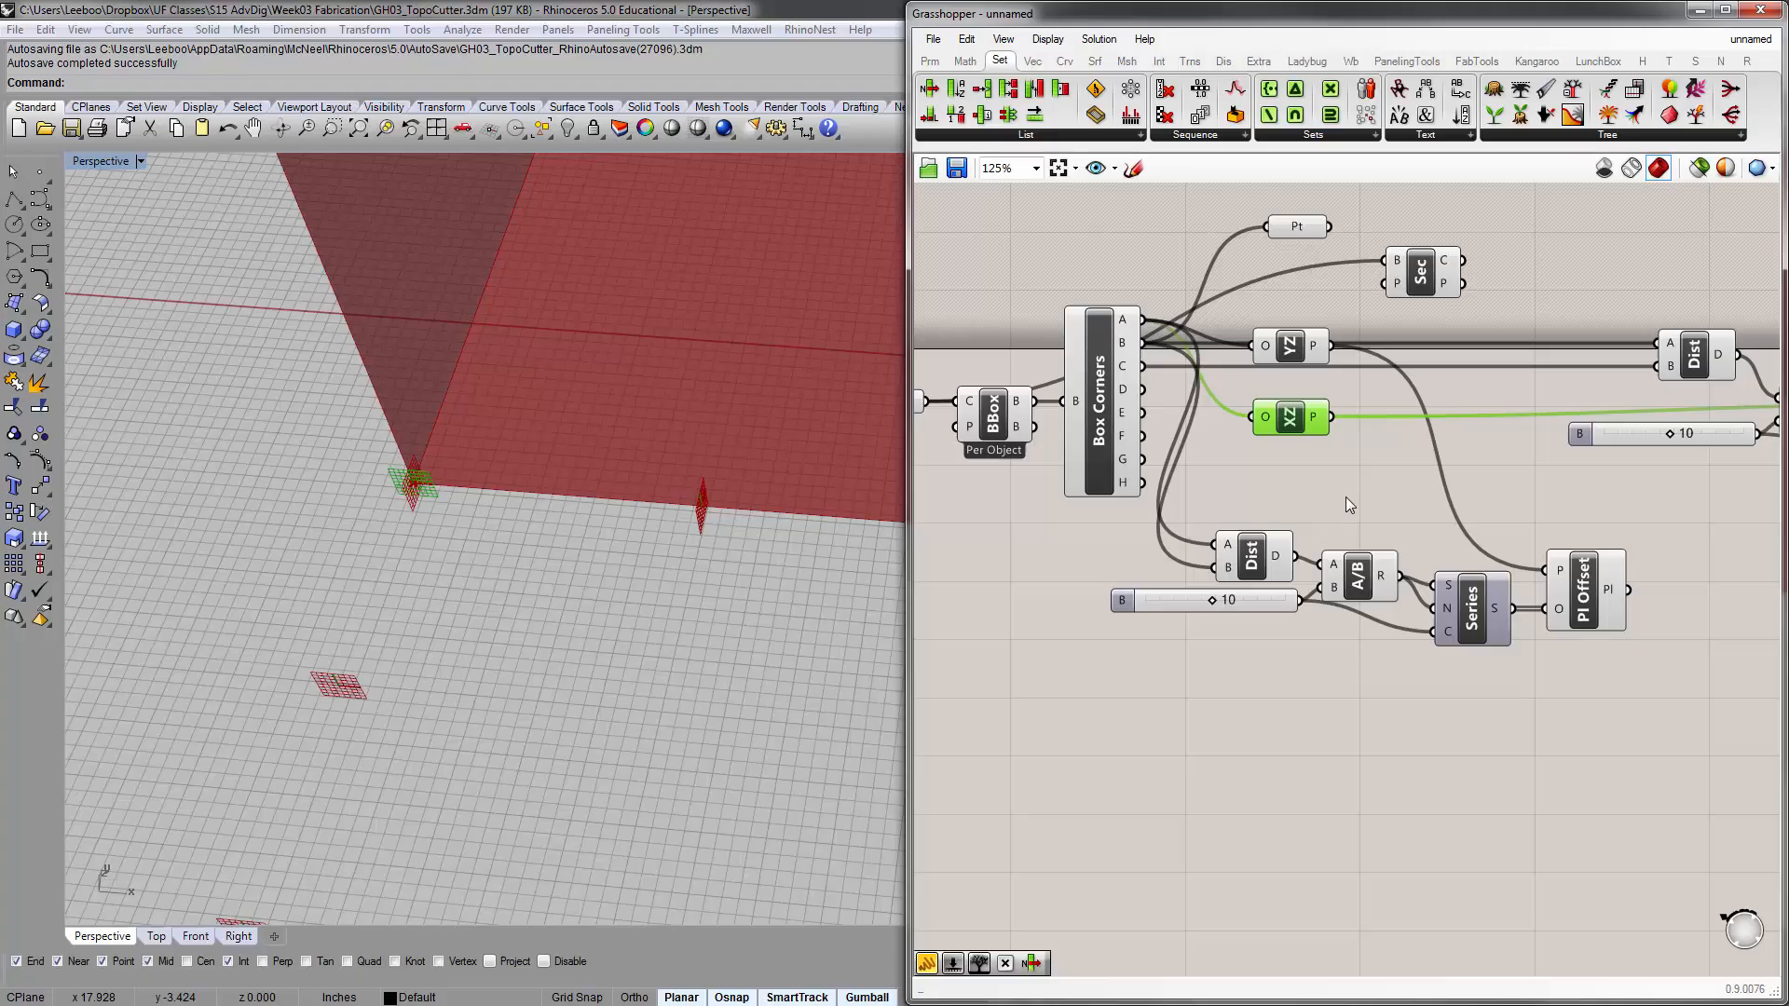
pyautogui.moveTo(1669, 372); pyautogui.dragTo(1504, 402, button='right')
pyautogui.moveTo(1643, 443); pyautogui.dragTo(1475, 414, button='right')
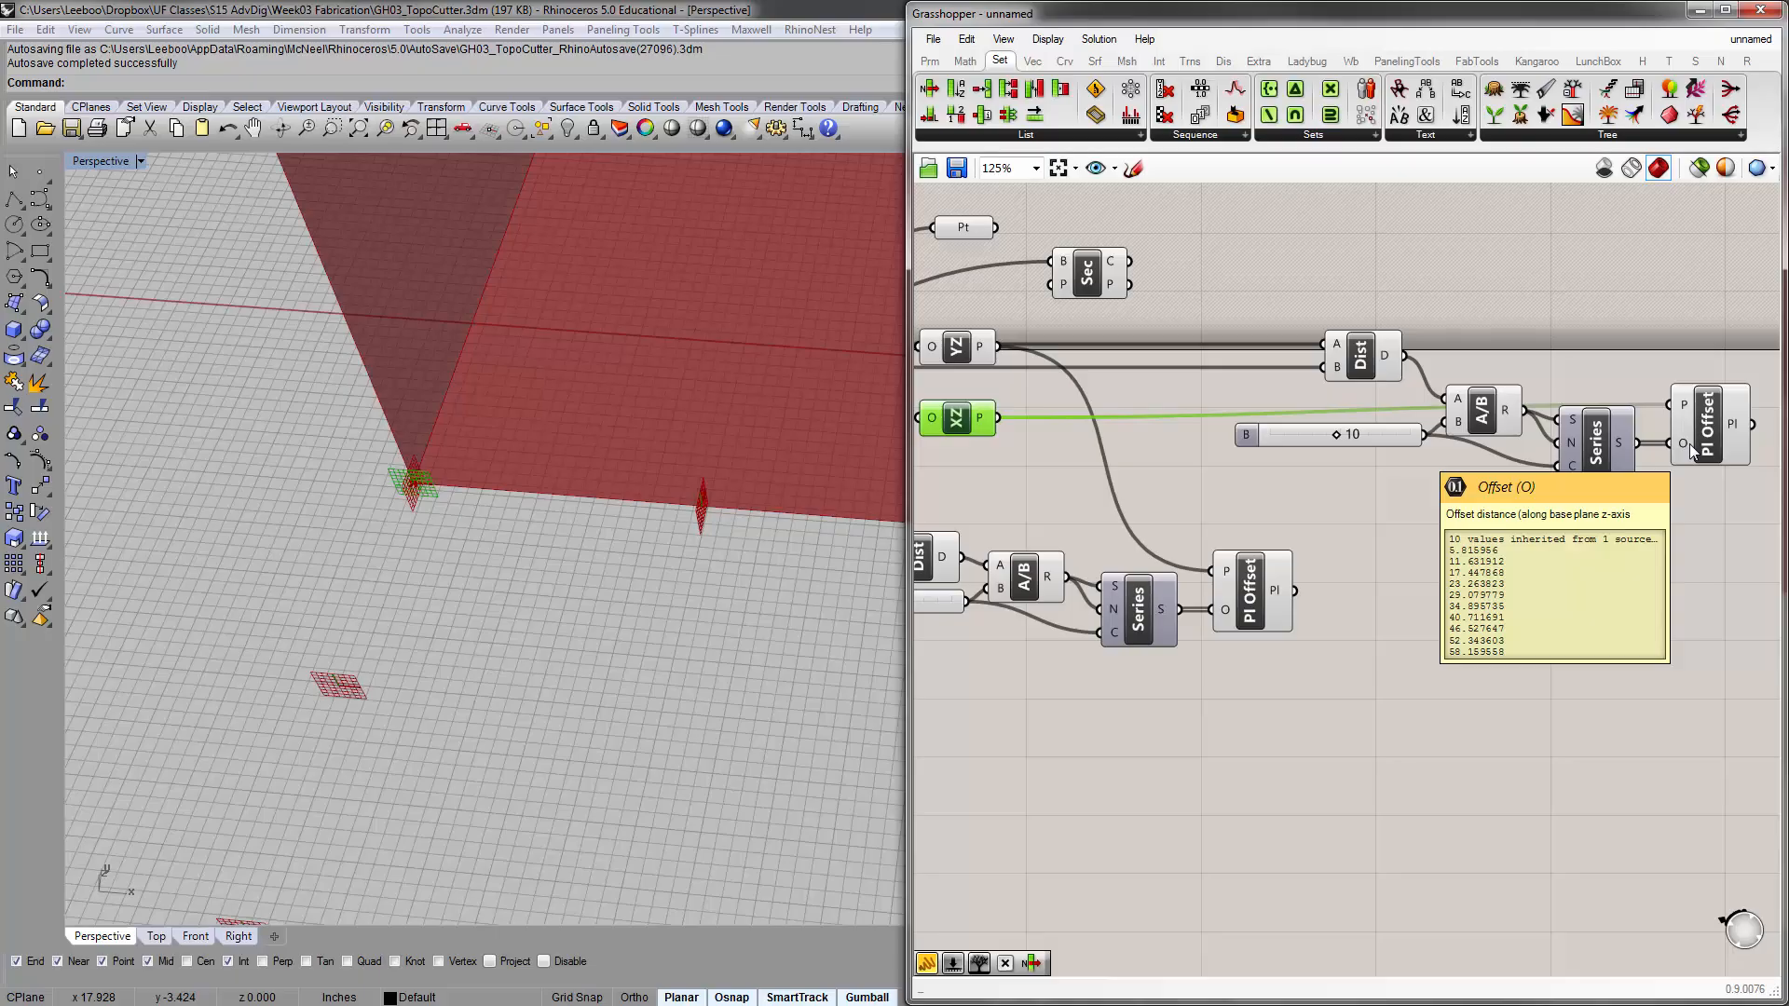
pyautogui.moveTo(324, 634); pyautogui.dragTo(361, 809, button='right')
pyautogui.scroll(-6, 361, 809)
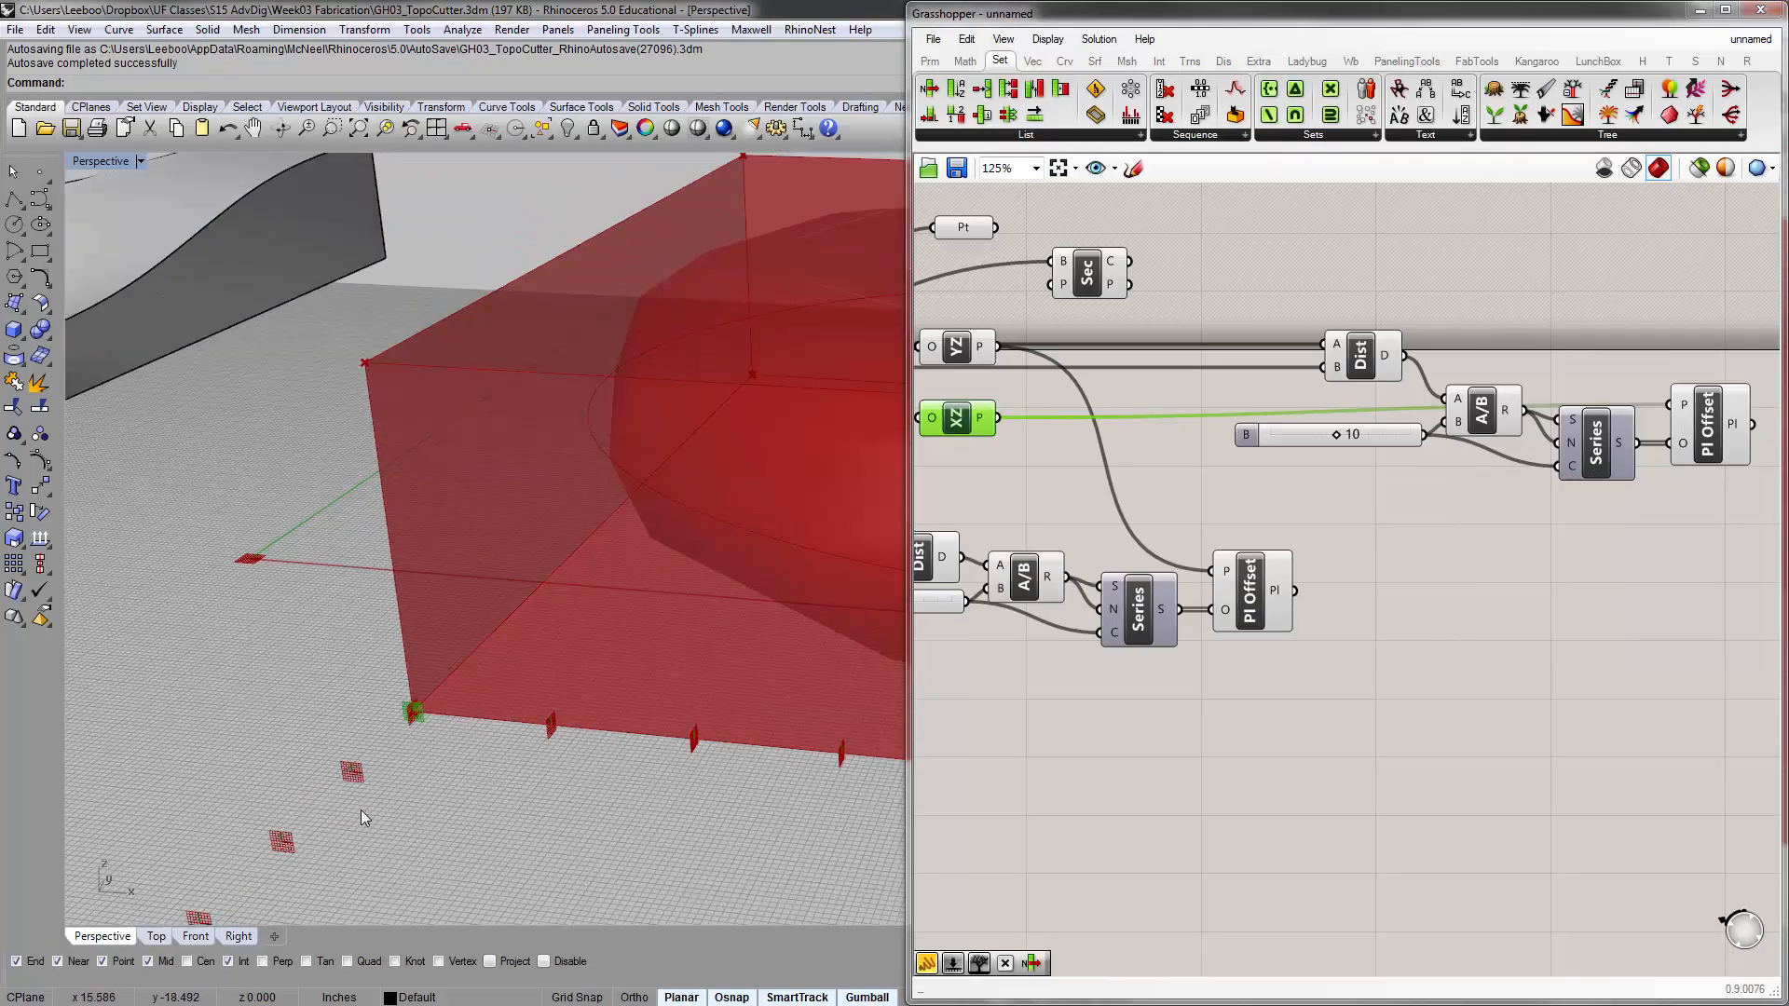
# Compare the XZ offset planes' starting corner with the other bounding box corners along the edge to be divided
pyautogui.scroll(9, 354, 792)
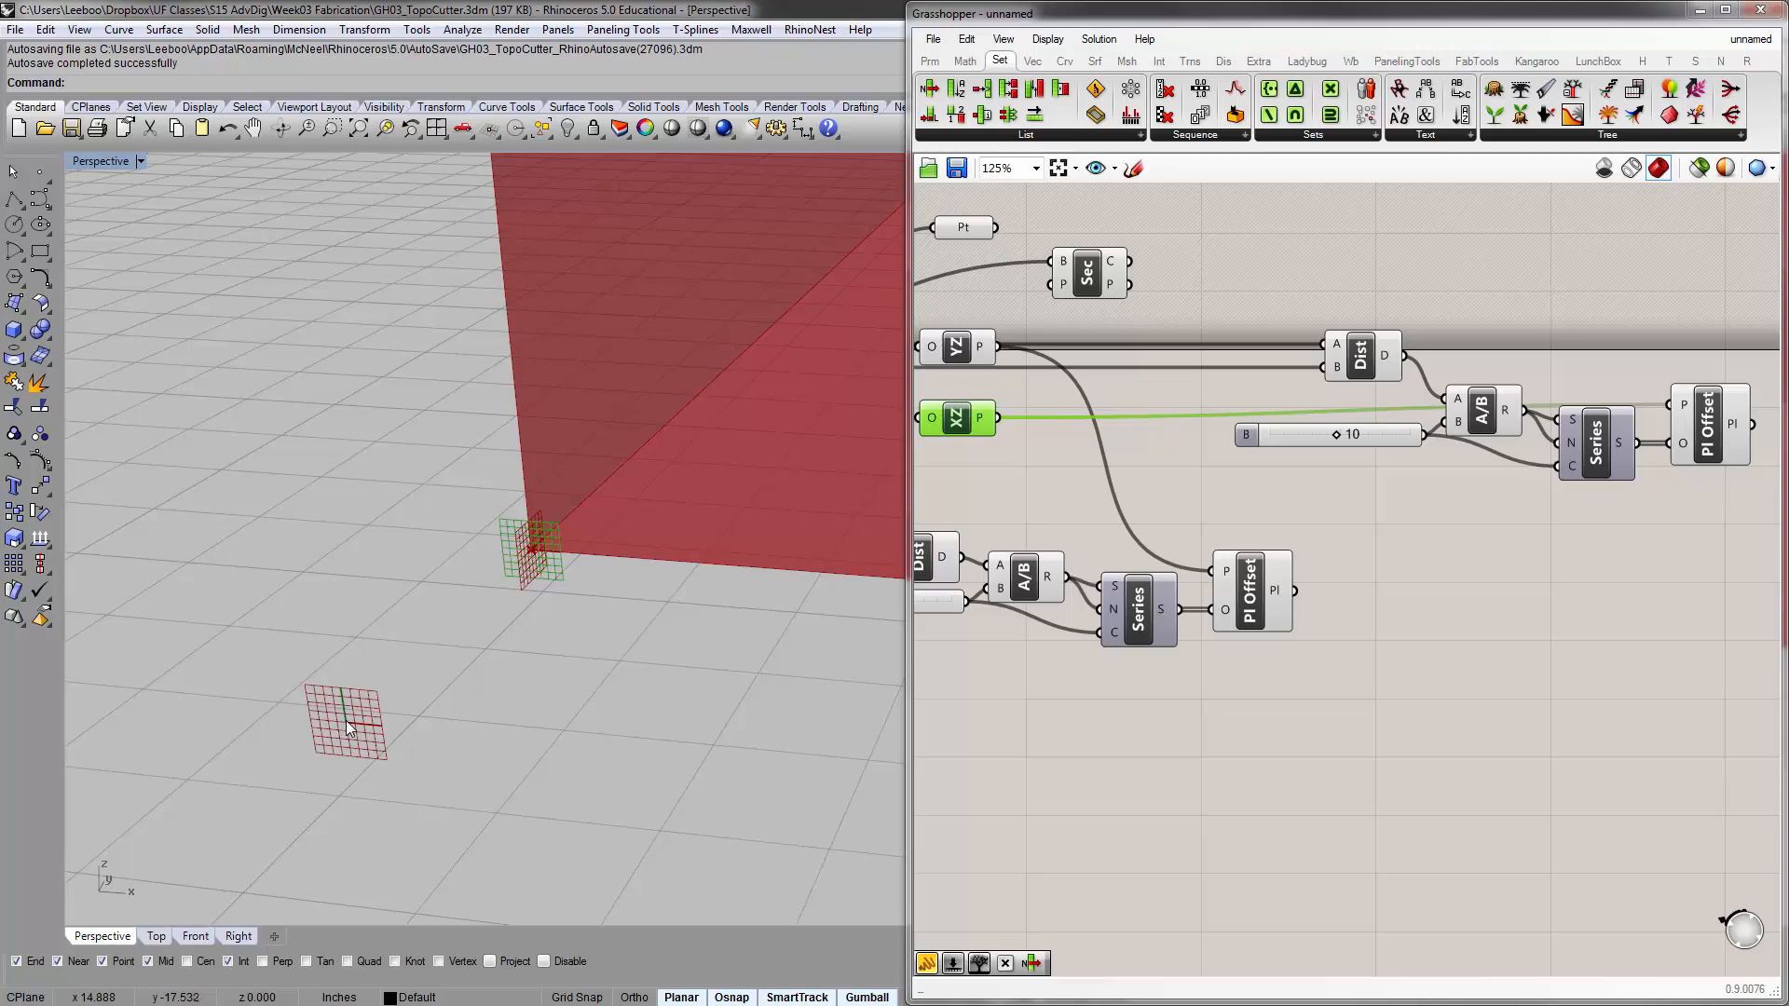
pyautogui.scroll(-5, 338, 736)
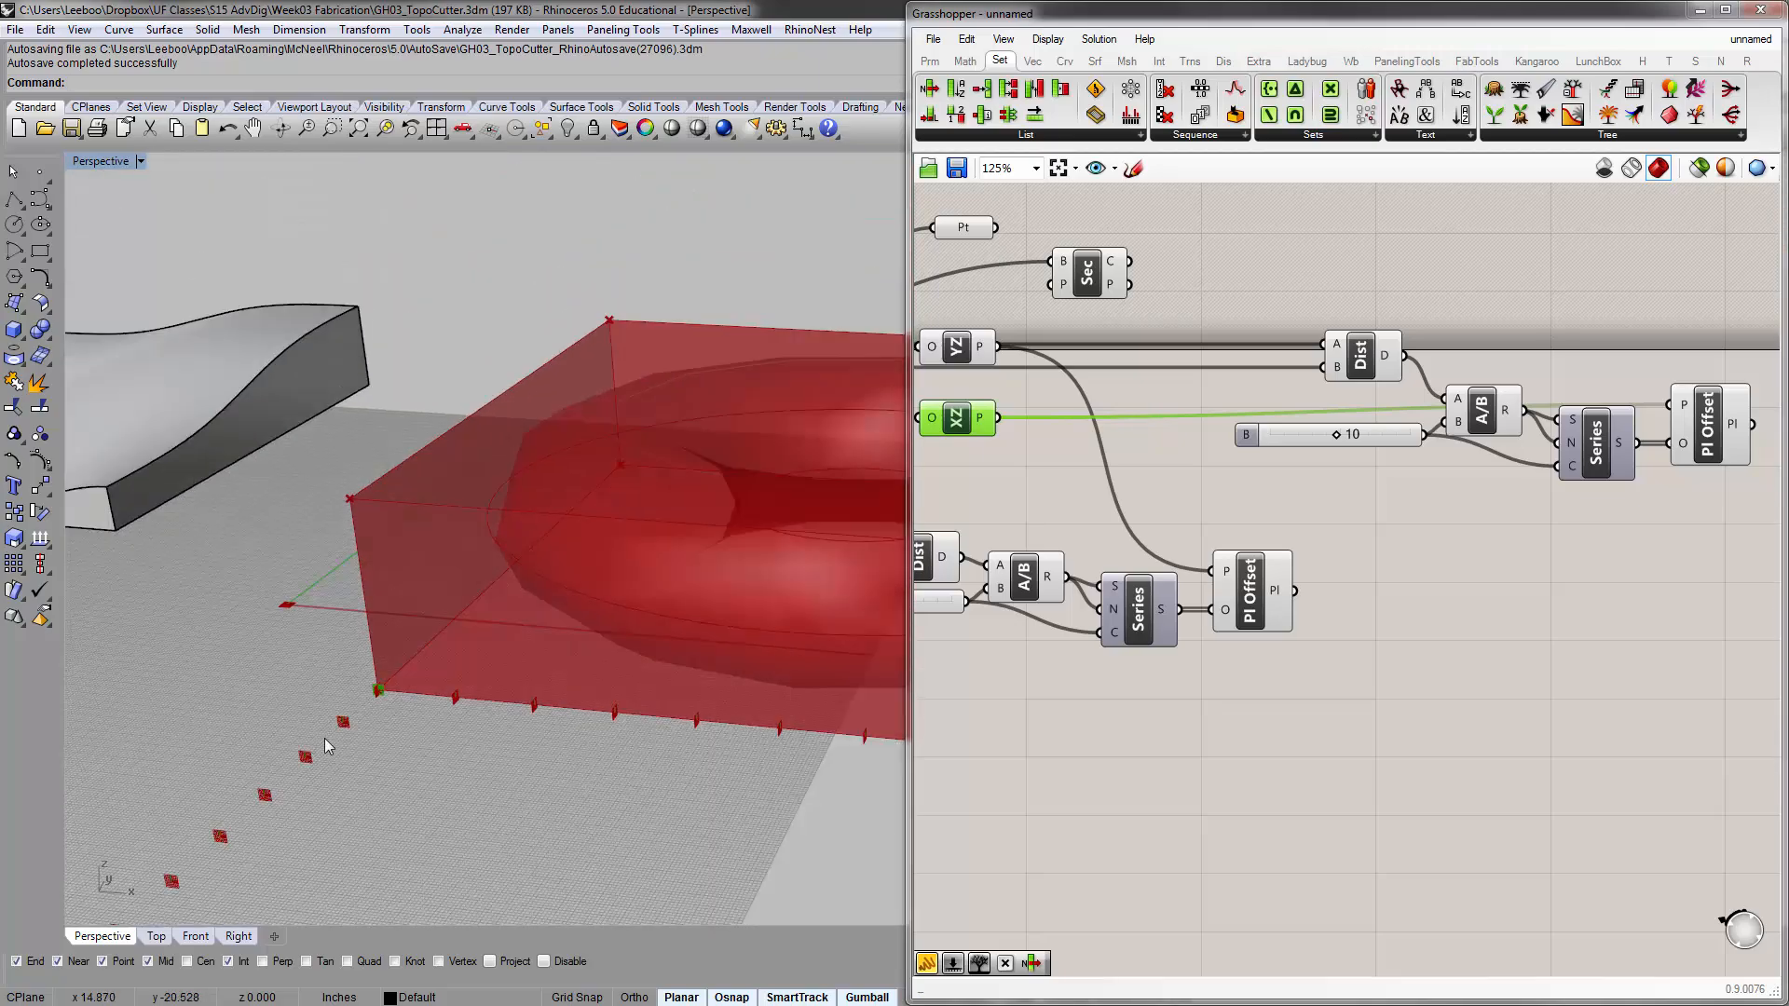
pyautogui.scroll(5, 334, 738)
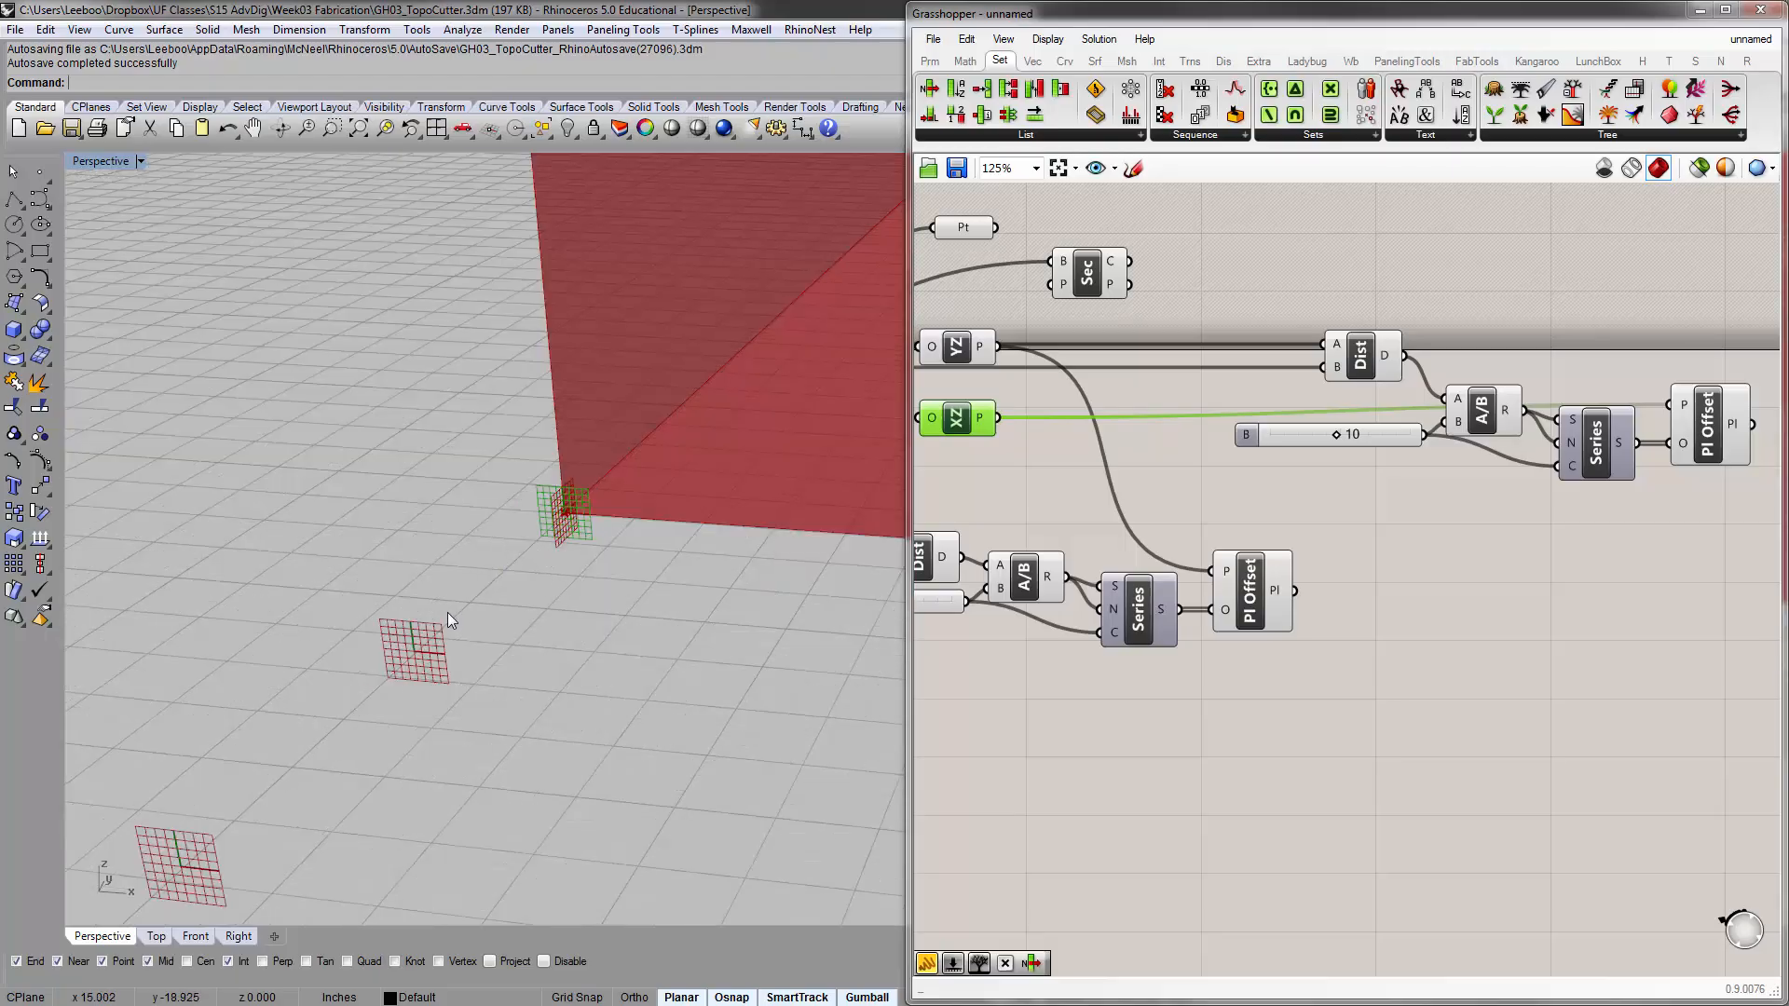
pyautogui.scroll(-3, 448, 612)
pyautogui.scroll(3, 498, 568)
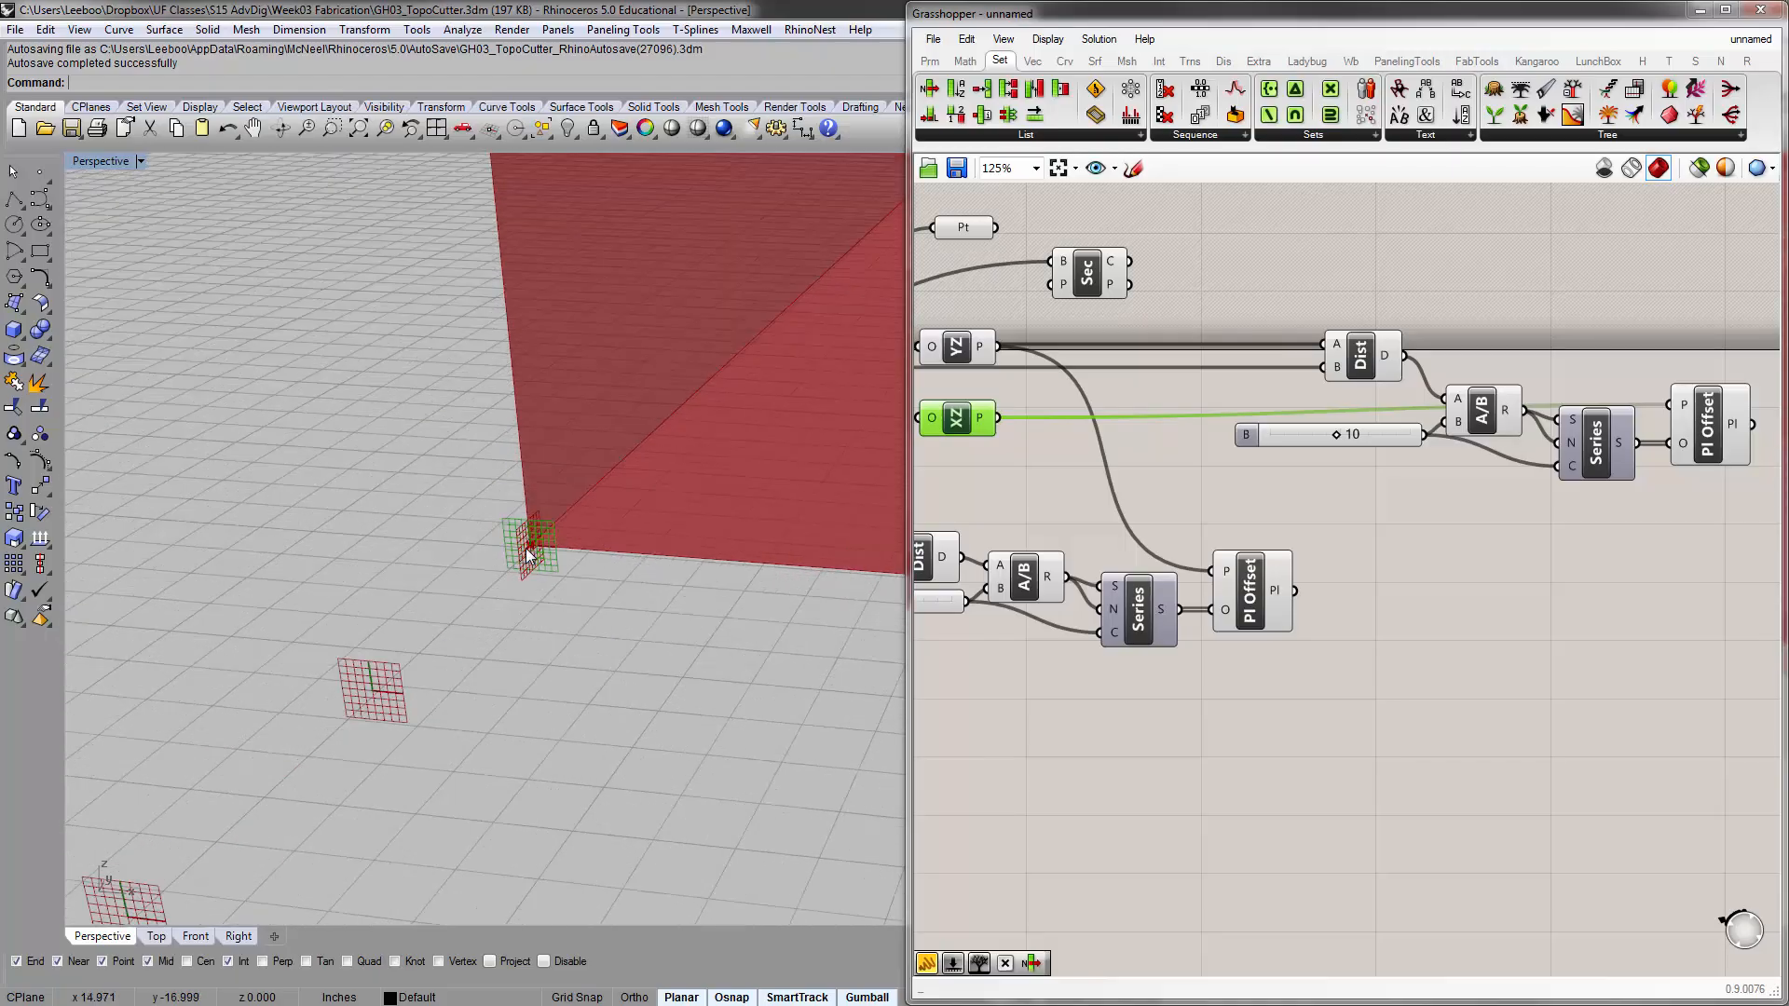
pyautogui.scroll(-4, 525, 548)
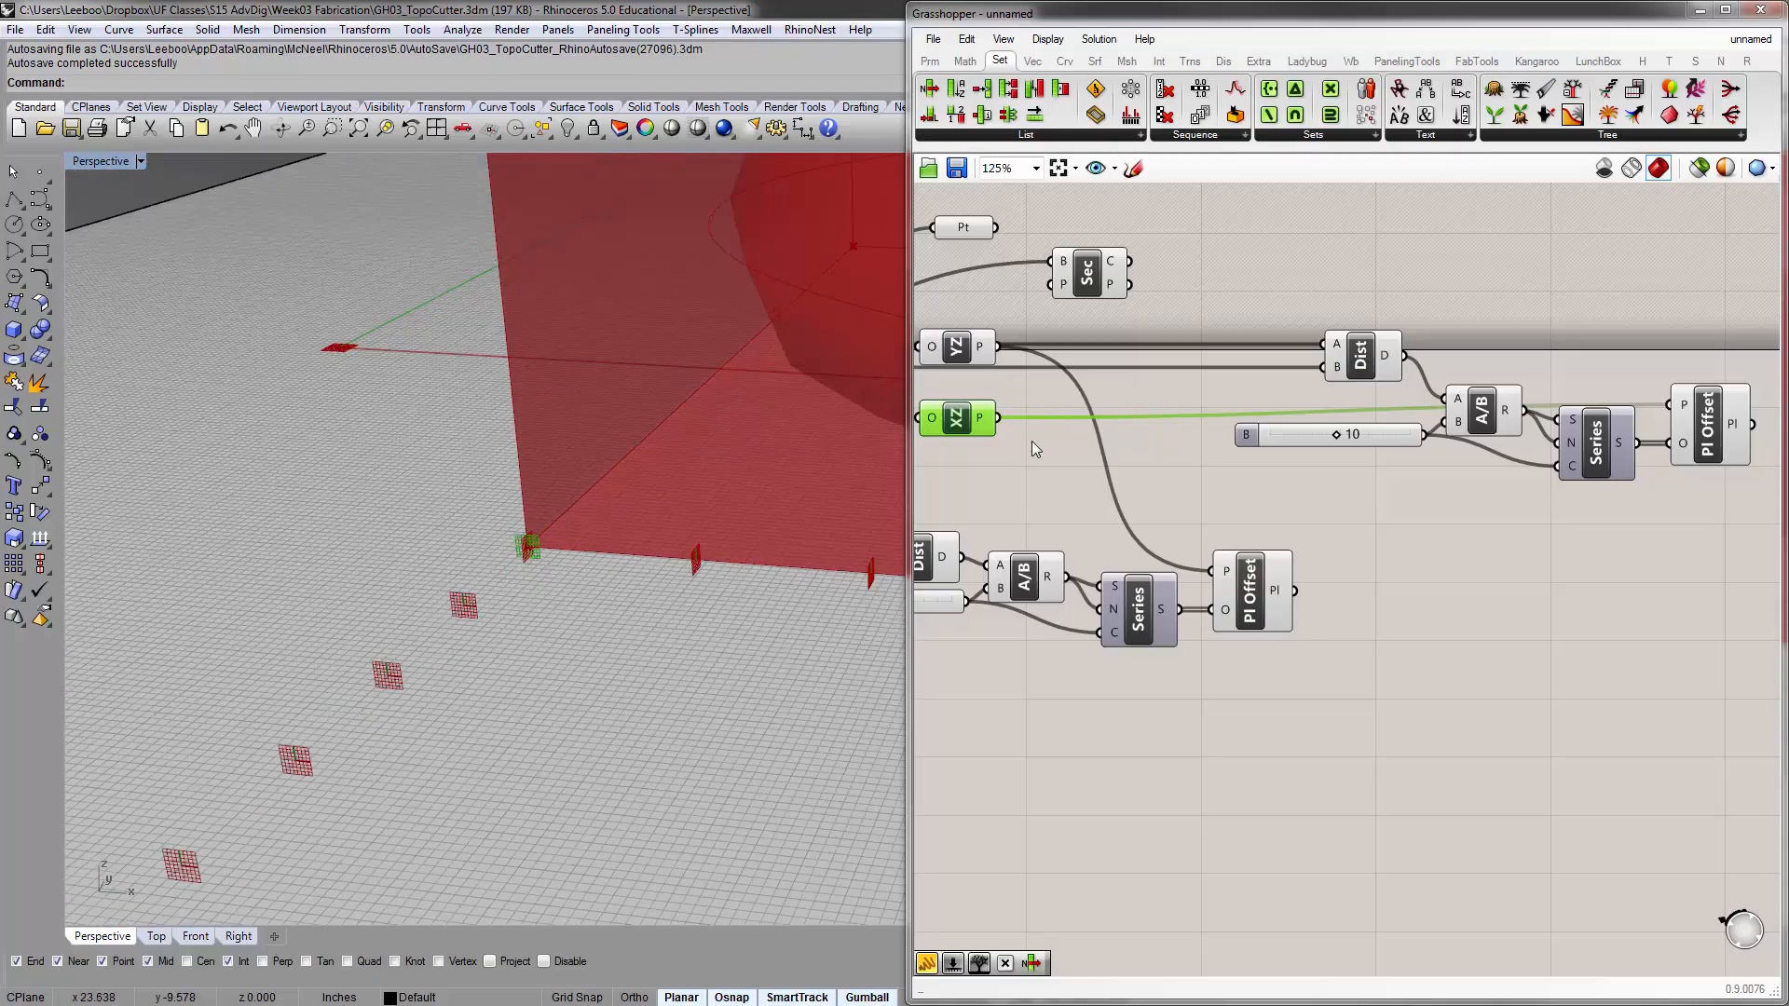
pyautogui.moveTo(1032, 441); pyautogui.dragTo(1130, 452, button='right')
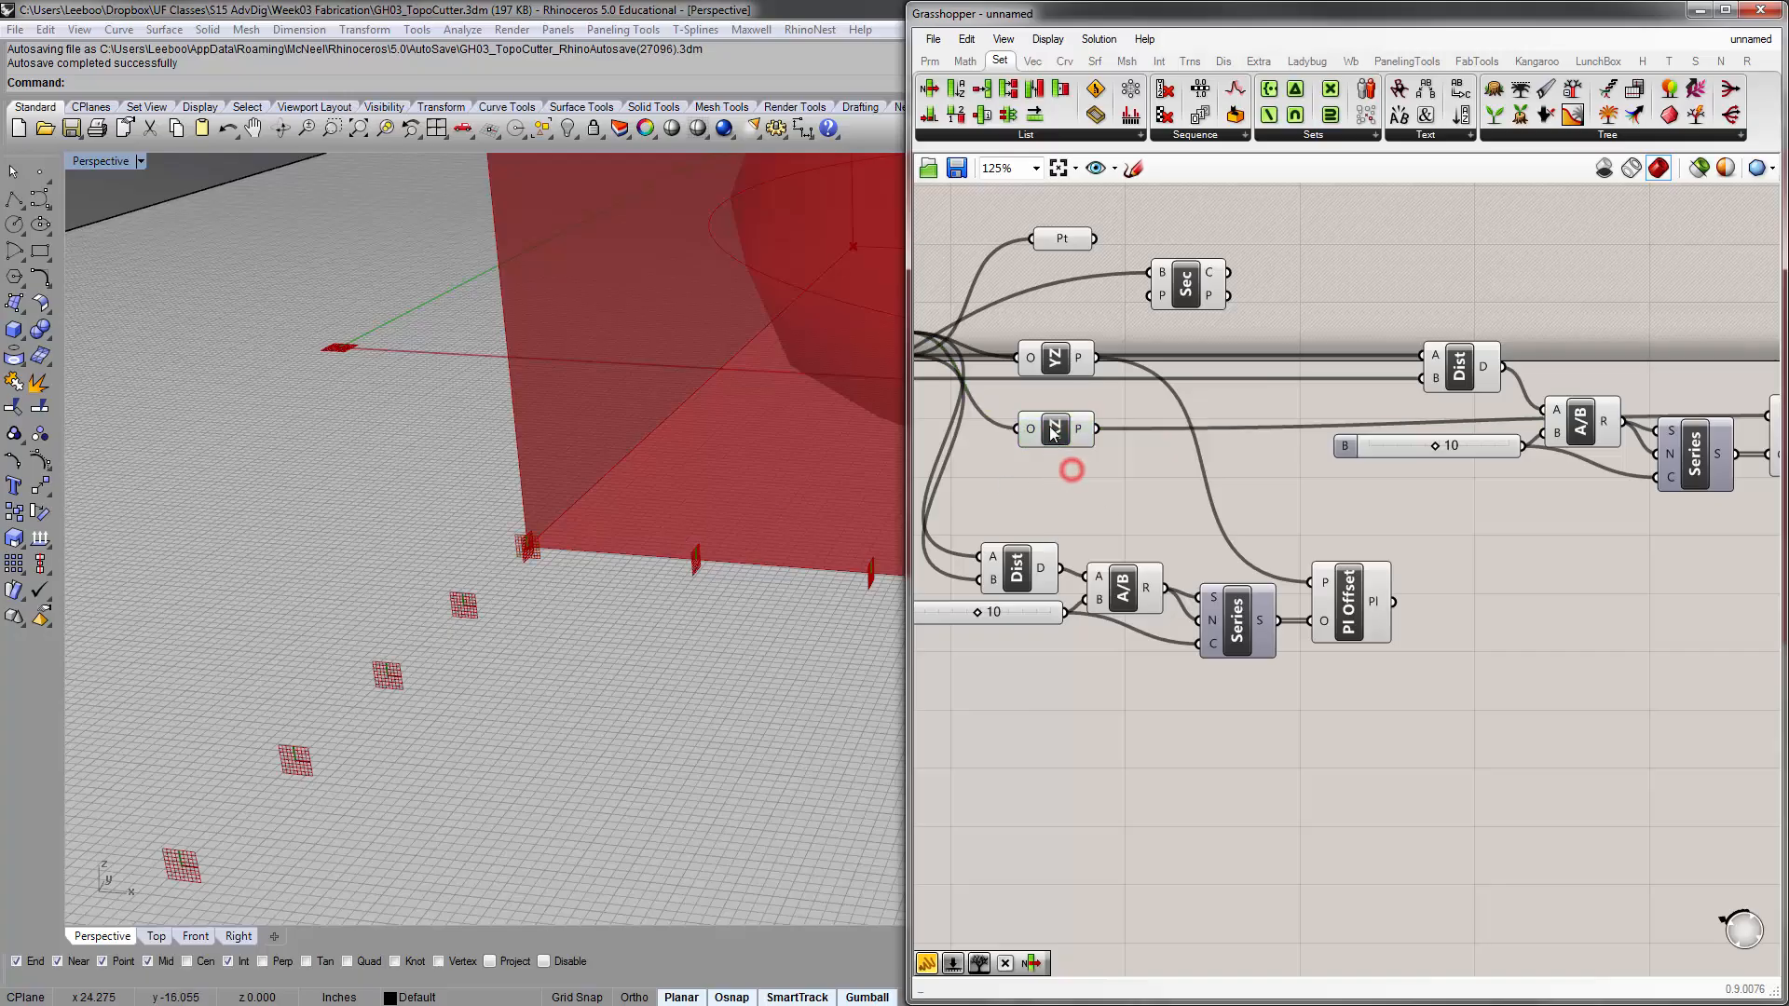
pyautogui.scroll(-5, 415, 578)
pyautogui.scroll(-5, 416, 575)
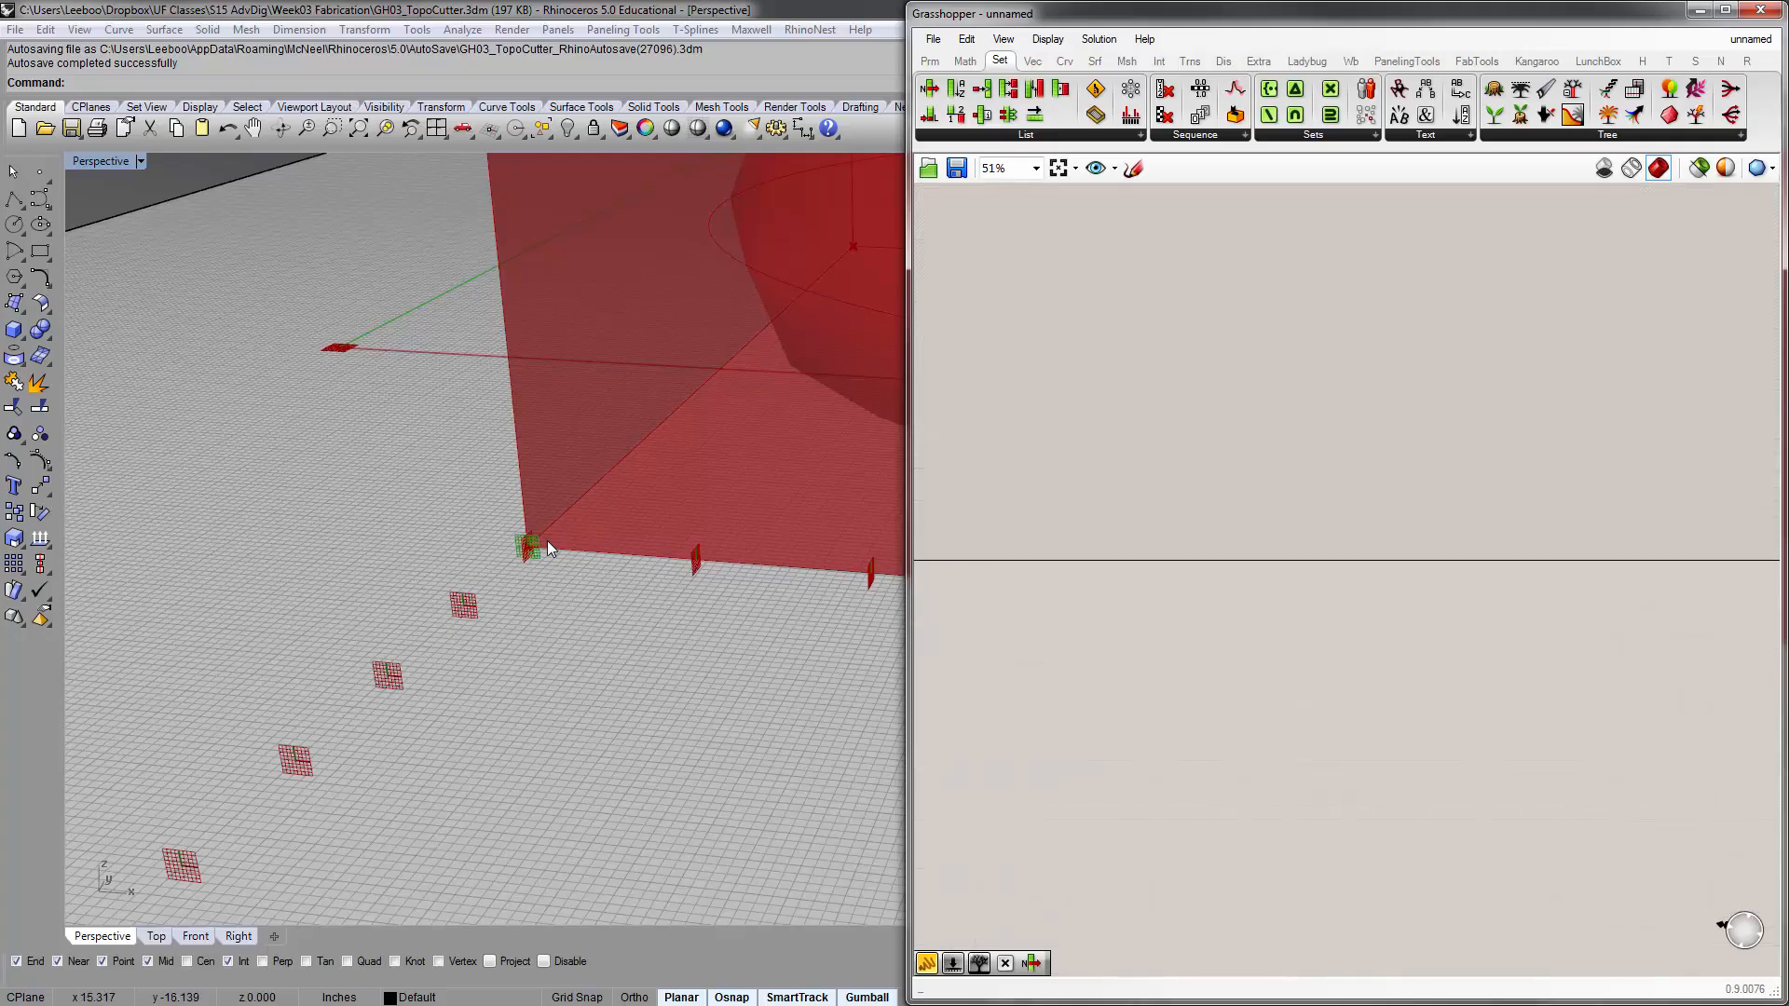
pyautogui.scroll(8, 546, 542)
pyautogui.moveTo(546, 542); pyautogui.dragTo(504, 564, button='right')
pyautogui.scroll(-12, 496, 563)
pyautogui.scroll(3, 861, 589)
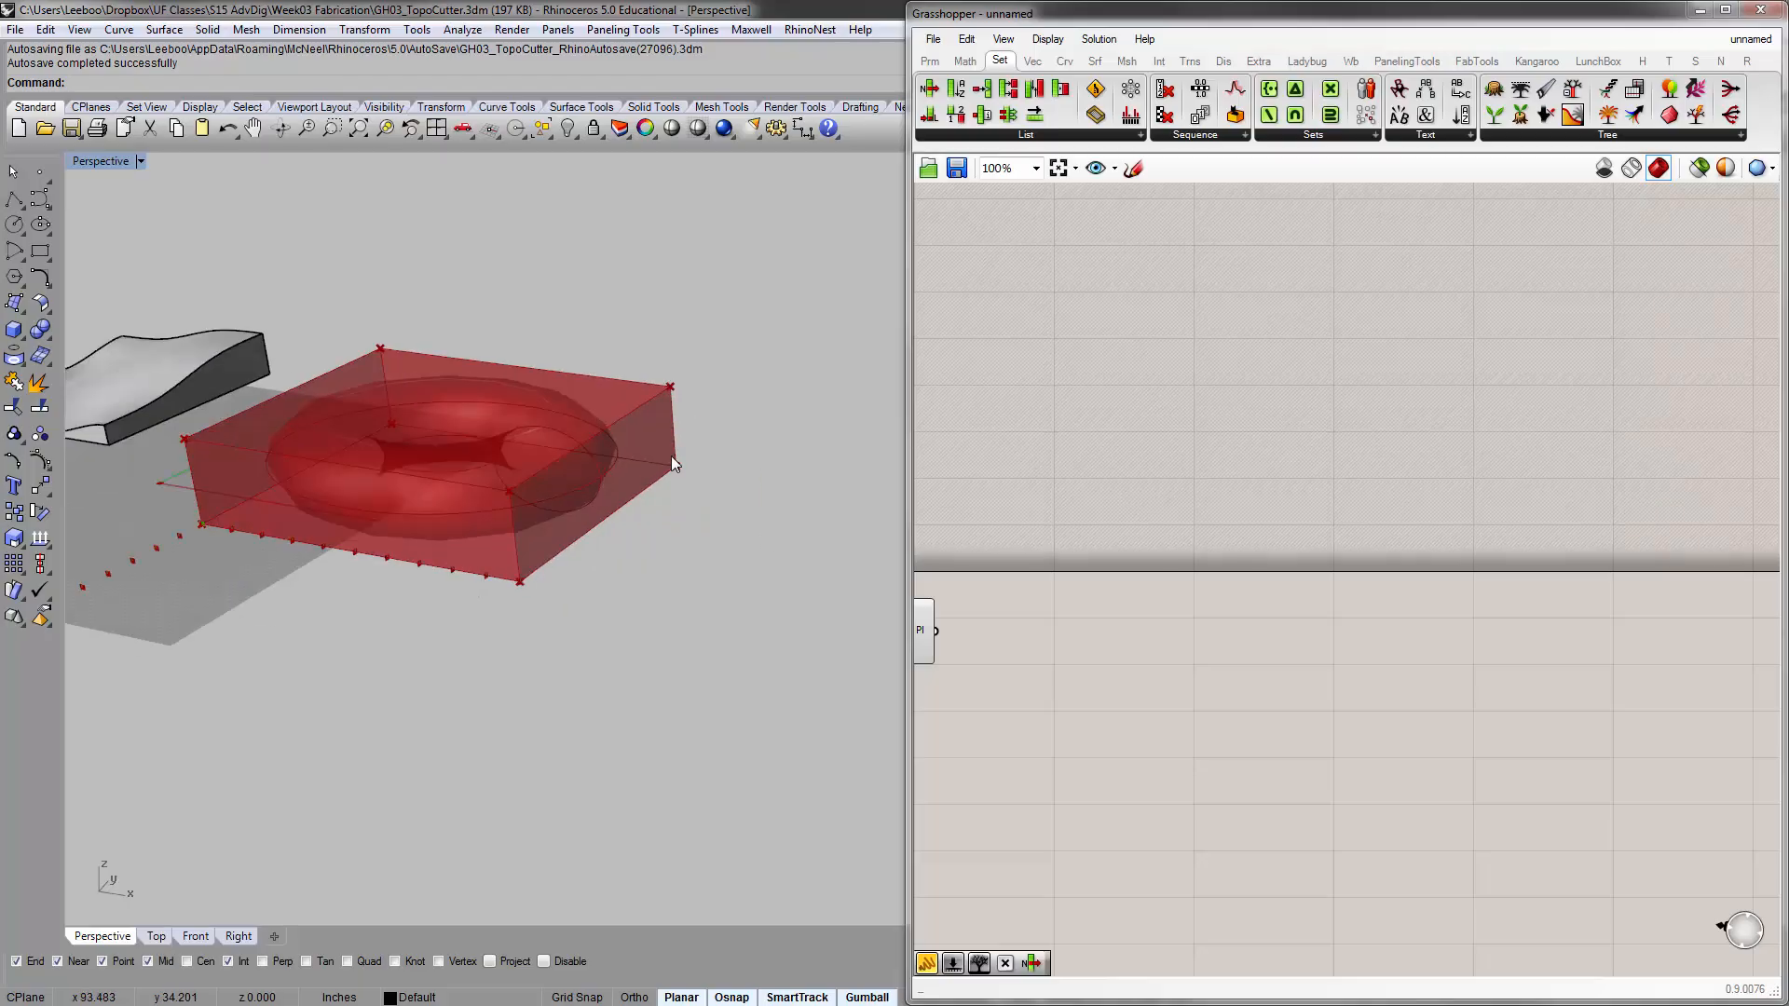
# Connect box corner C to the XZ plane's Origin input, replacing its existing corner connection
pyautogui.scroll(4, 1165, 447)
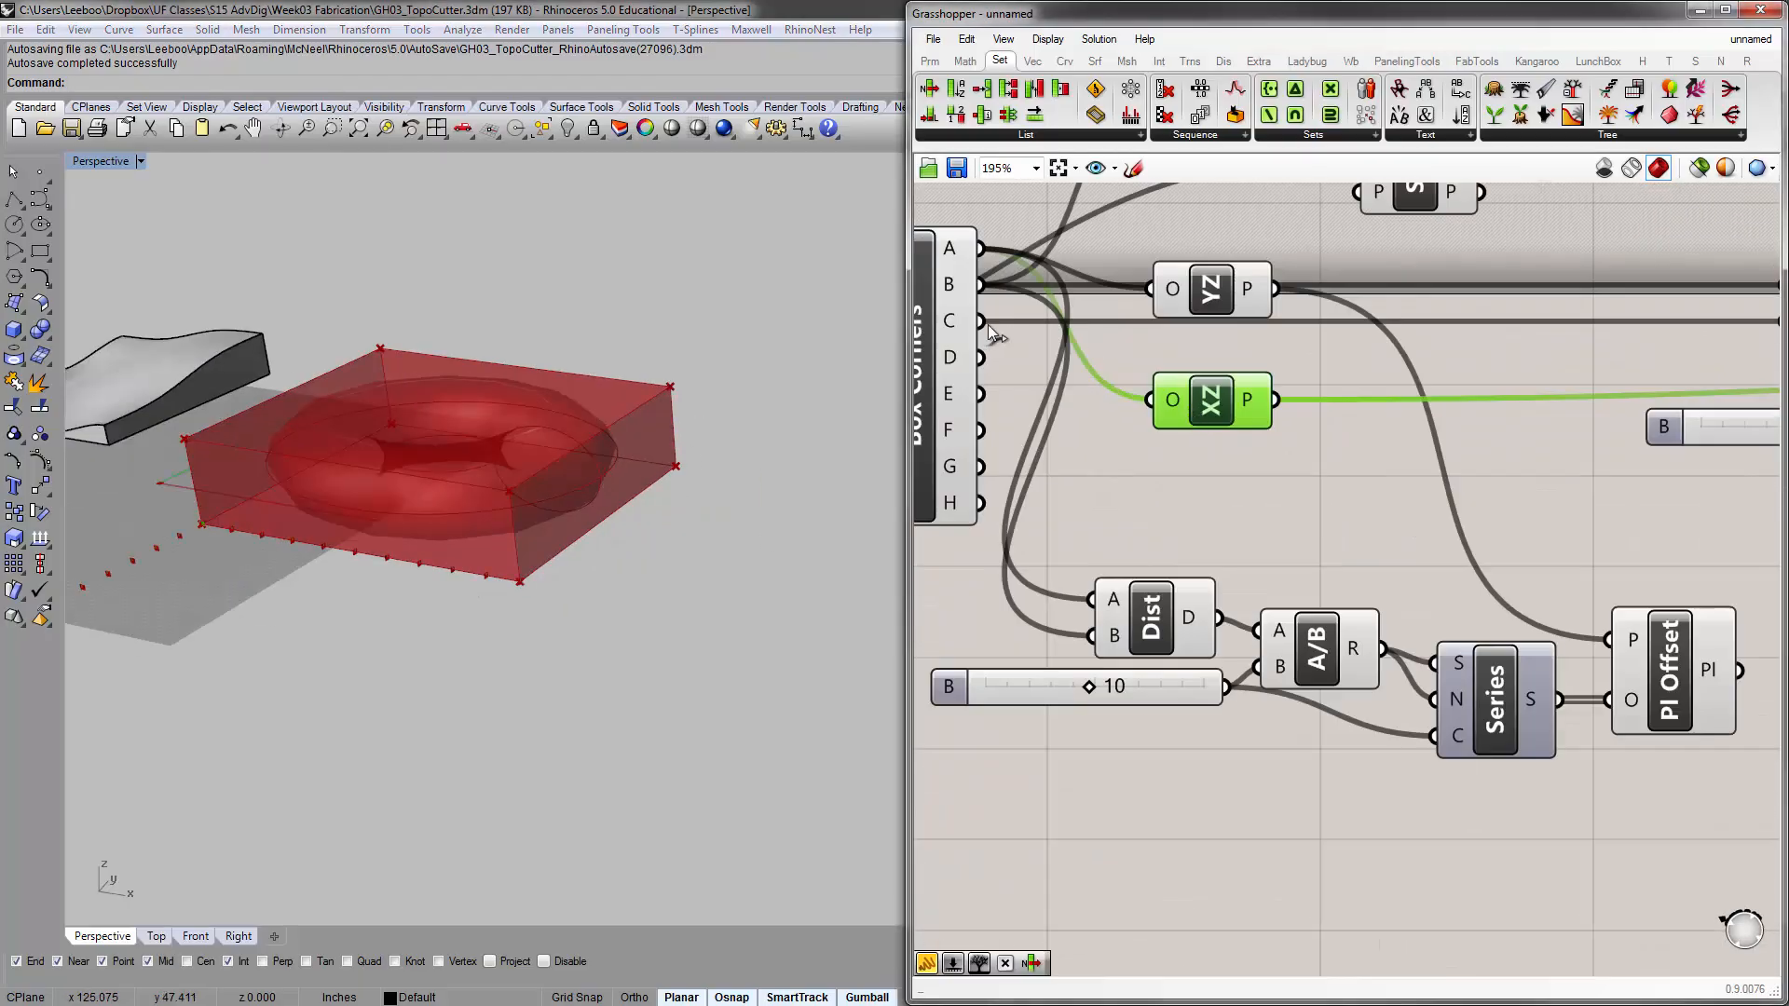
pyautogui.moveTo(1046, 309); pyautogui.dragTo(1147, 396, button='right')
pyautogui.moveTo(1232, 272); pyautogui.dragTo(1237, 338, button='right')
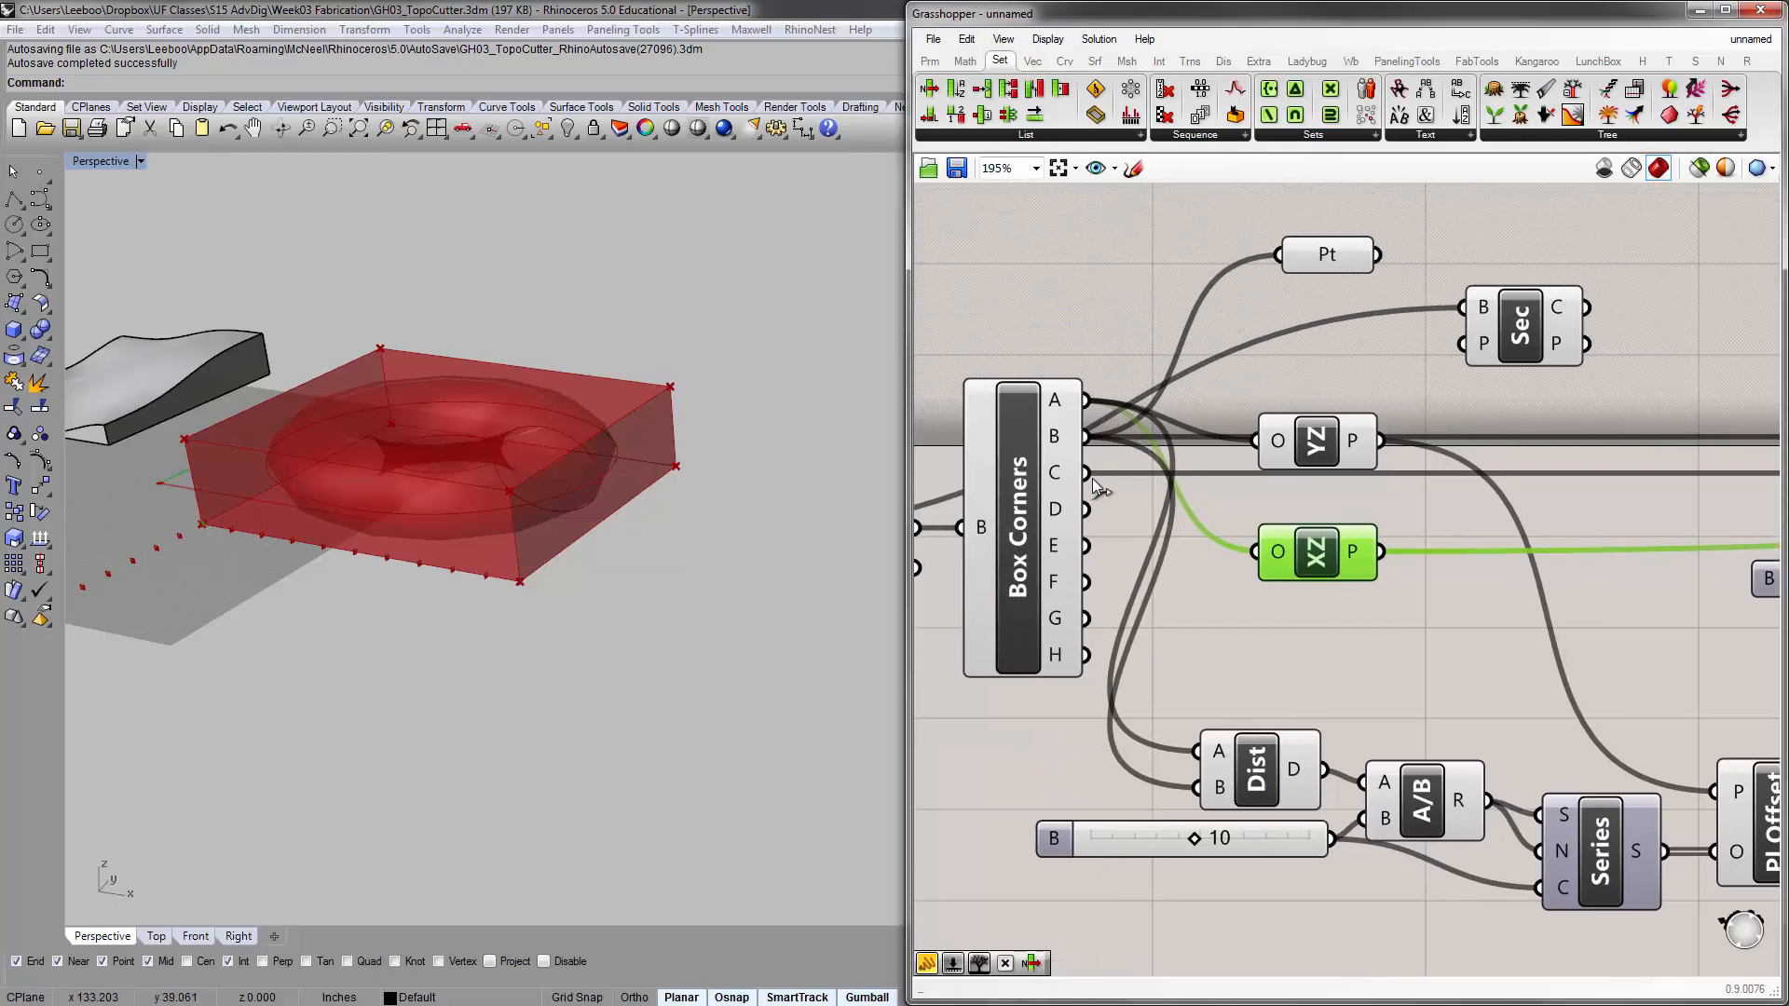
pyautogui.moveTo(1086, 473); pyautogui.dragTo(1255, 551)
# Examine the spacing and direction of the XZ and YZ offset planes along the two bottom edges of the bounding box
pyautogui.scroll(4, 606, 518)
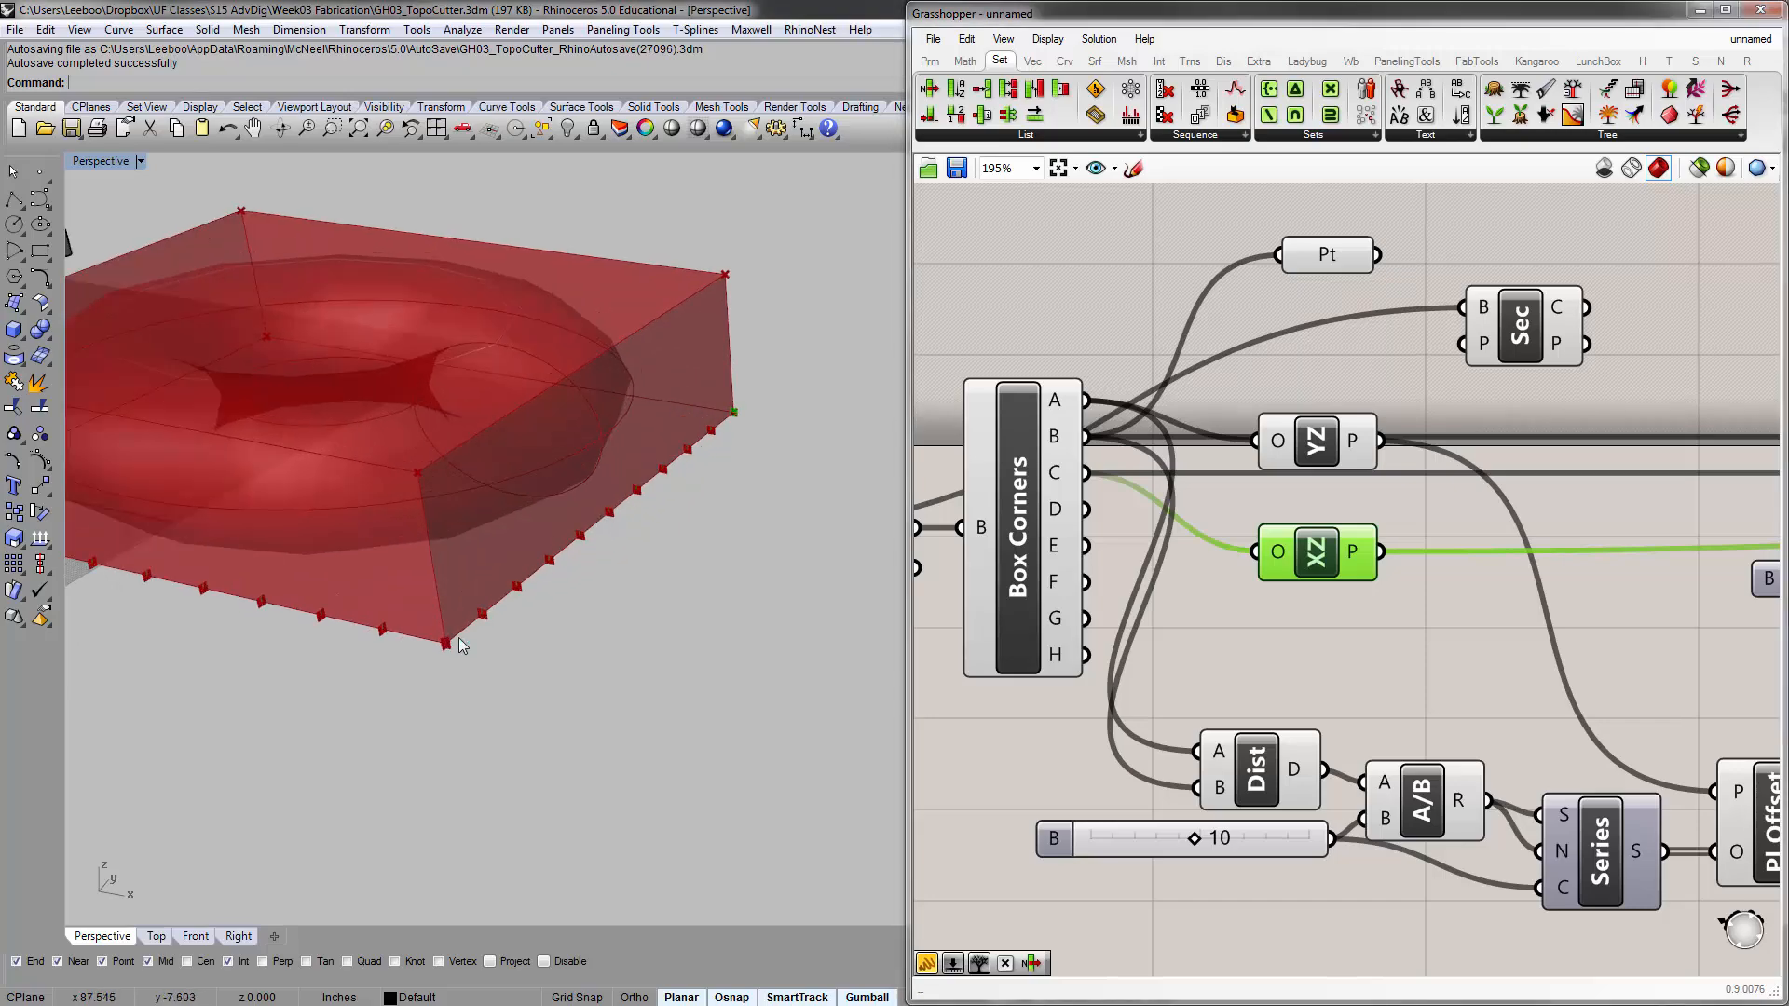
pyautogui.scroll(-5, 743, 427)
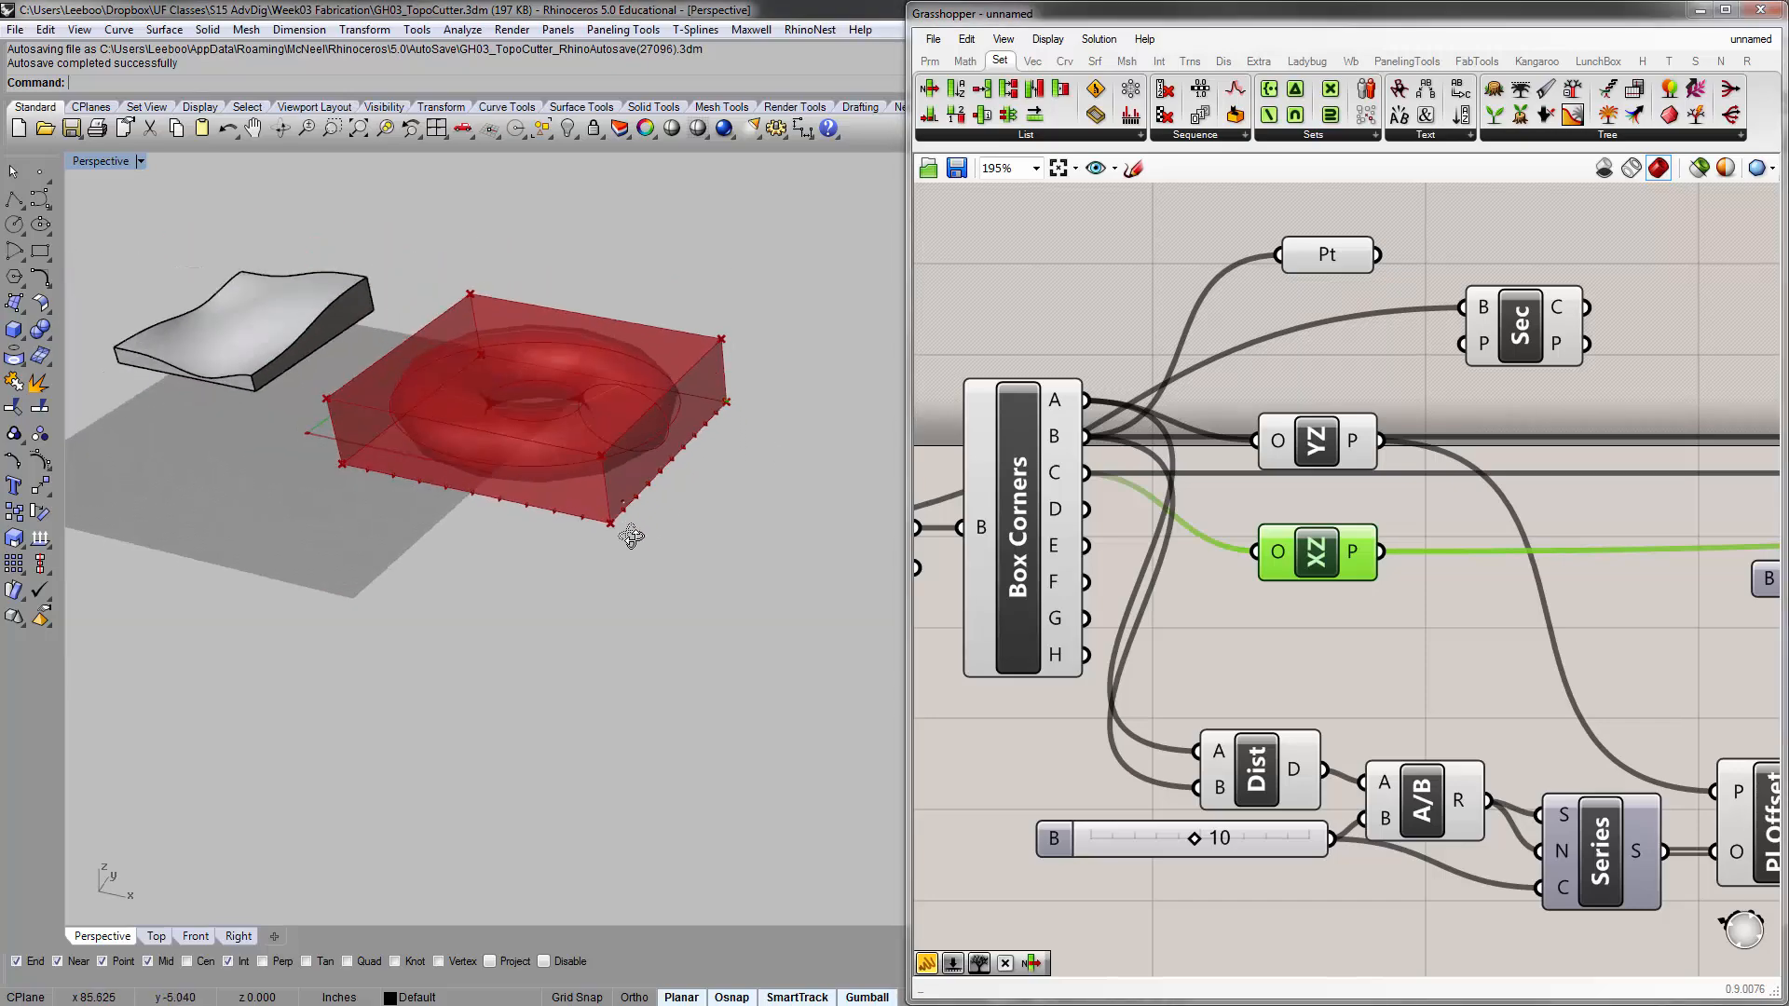
pyautogui.scroll(5, 628, 535)
pyautogui.scroll(-5, 689, 455)
pyautogui.scroll(4, 477, 534)
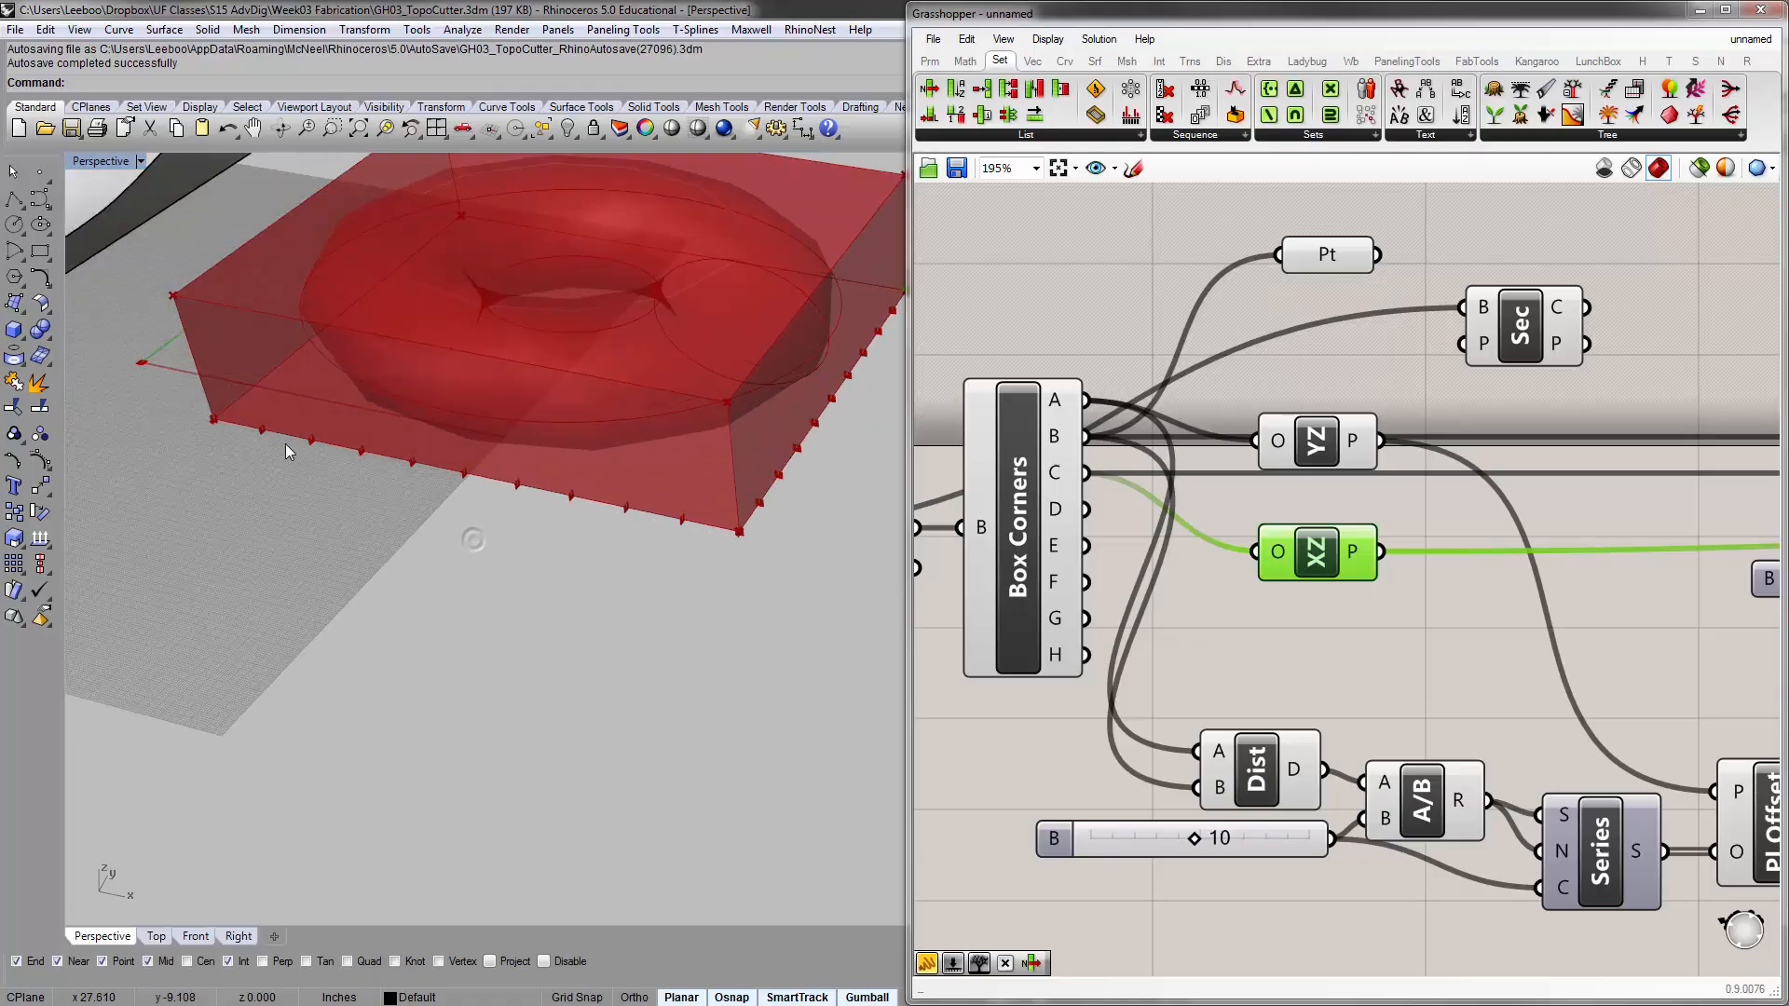
pyautogui.moveTo(285, 443); pyautogui.dragTo(293, 445, button='right')
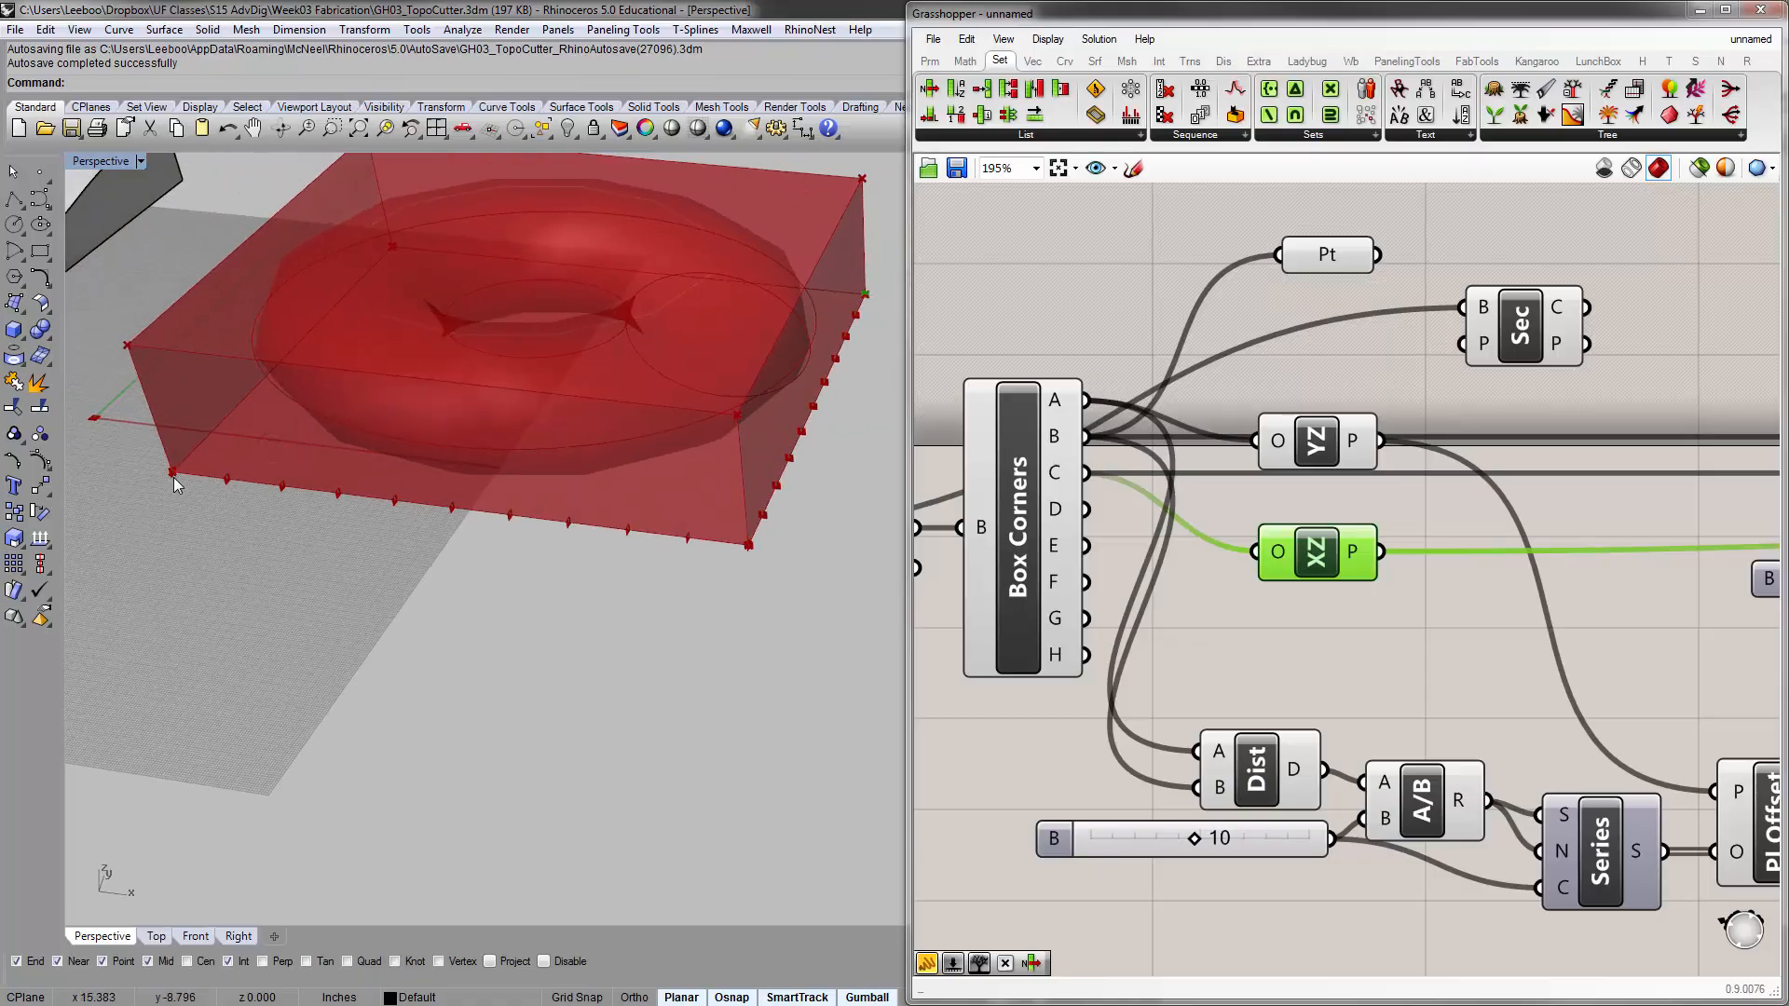
pyautogui.scroll(-4, 640, 515)
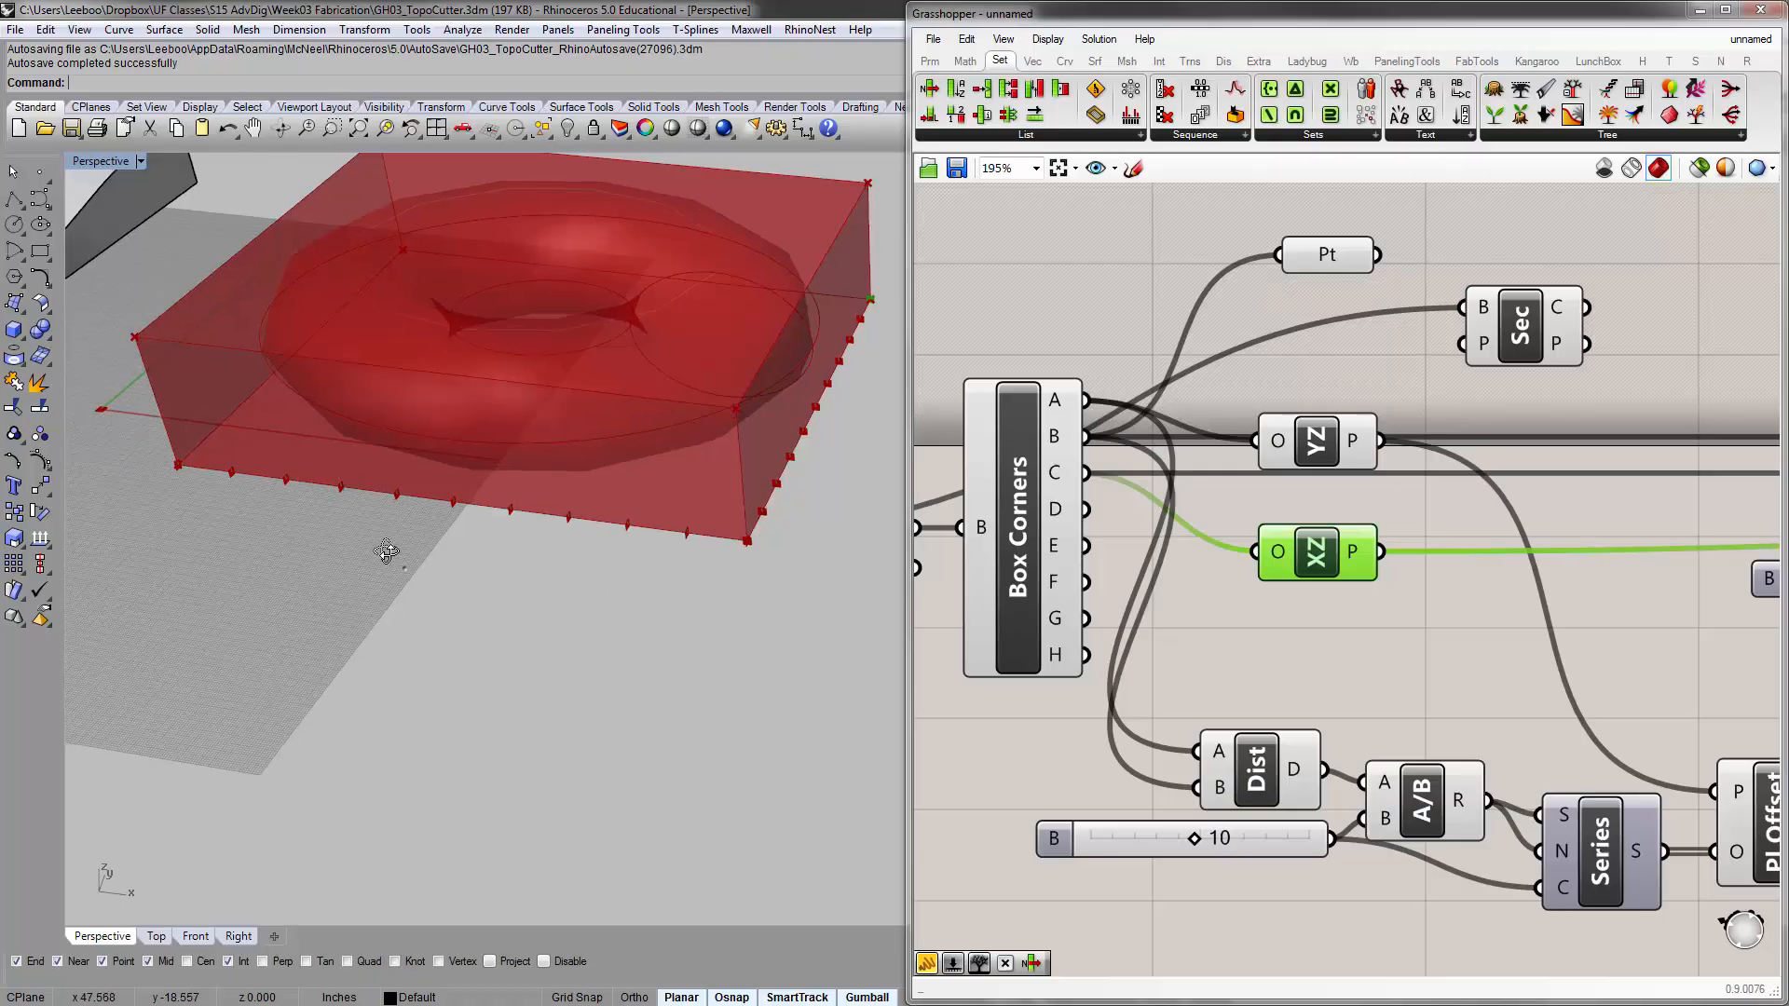
pyautogui.moveTo(1349, 507); pyautogui.dragTo(1357, 512, button='right')
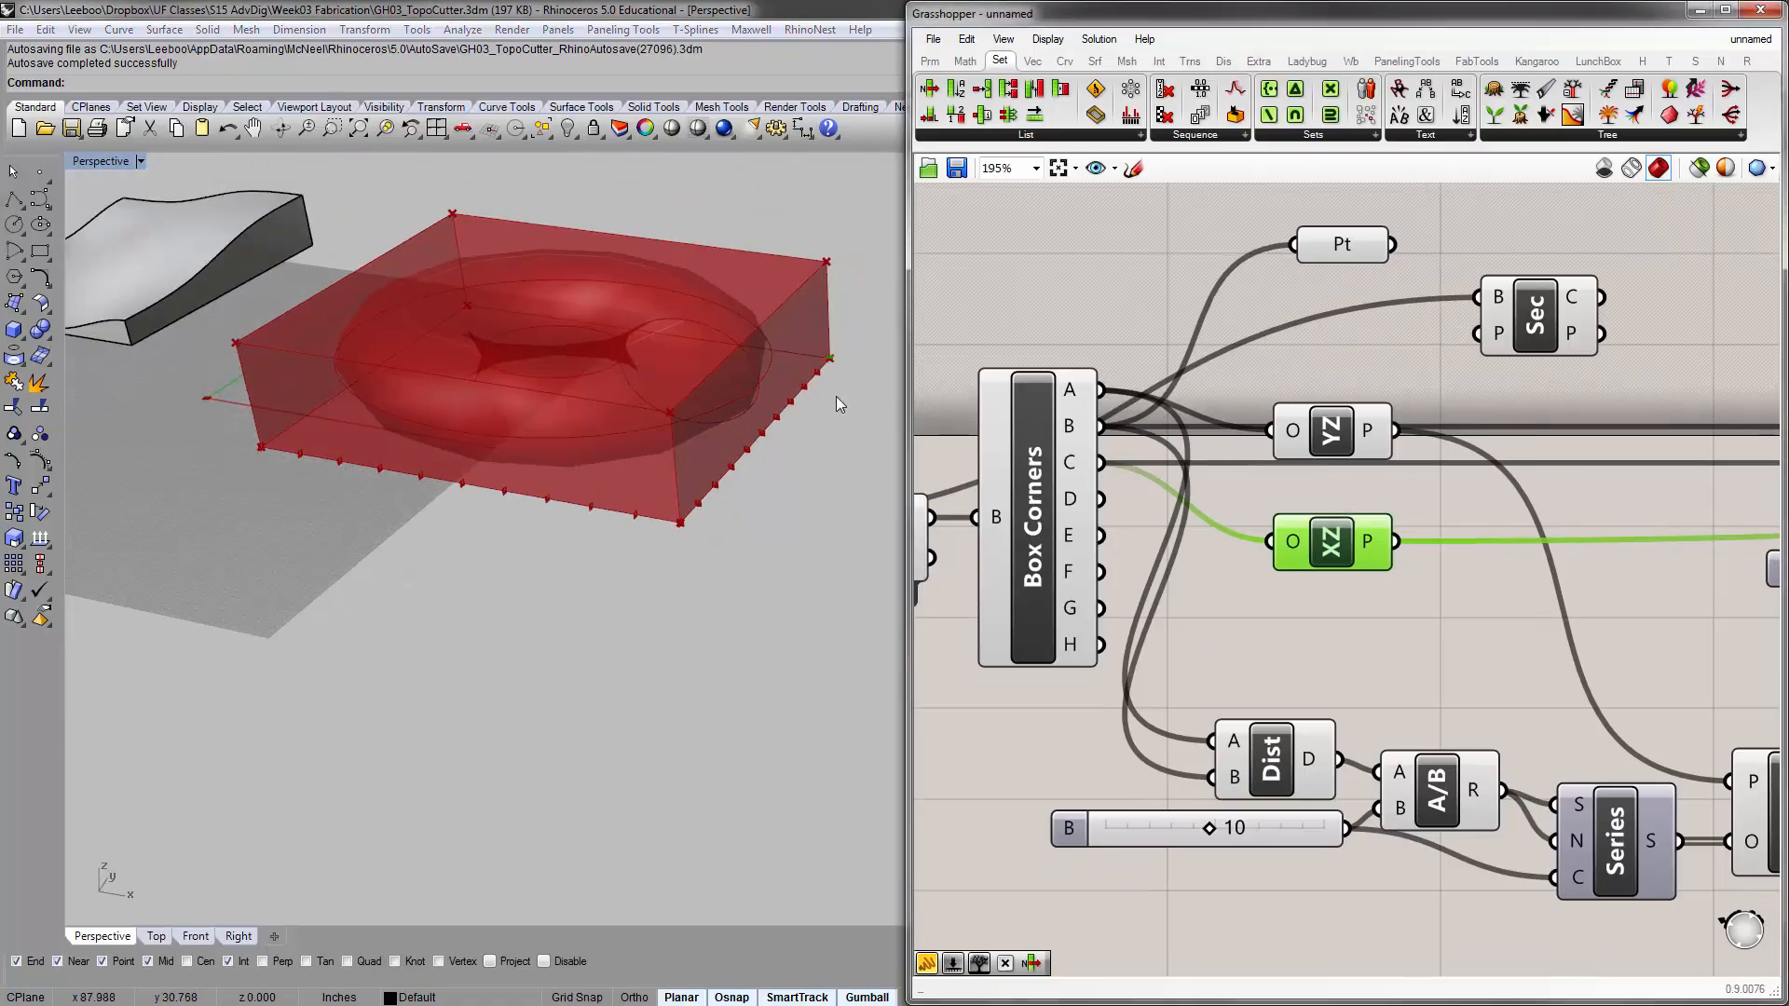
pyautogui.scroll(6, 821, 396)
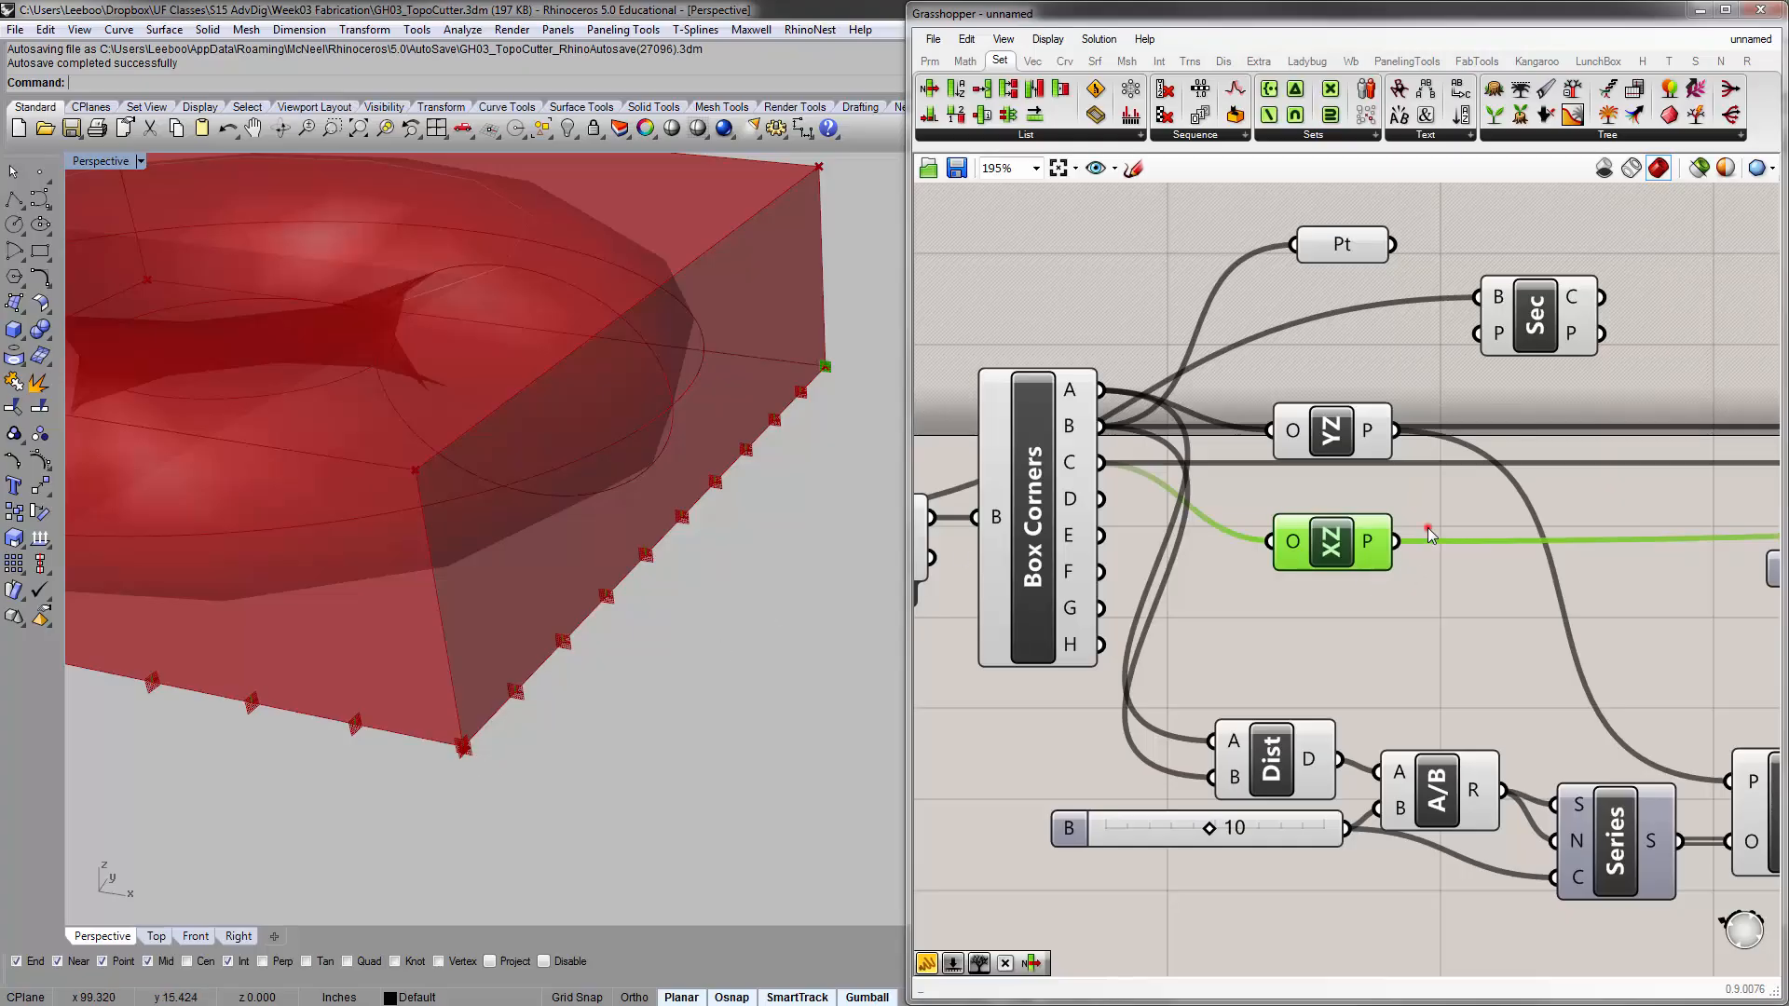
# Move the YZ plane component directly above the Division in its own offset chain and align the two components
pyautogui.scroll(-3, 1431, 534)
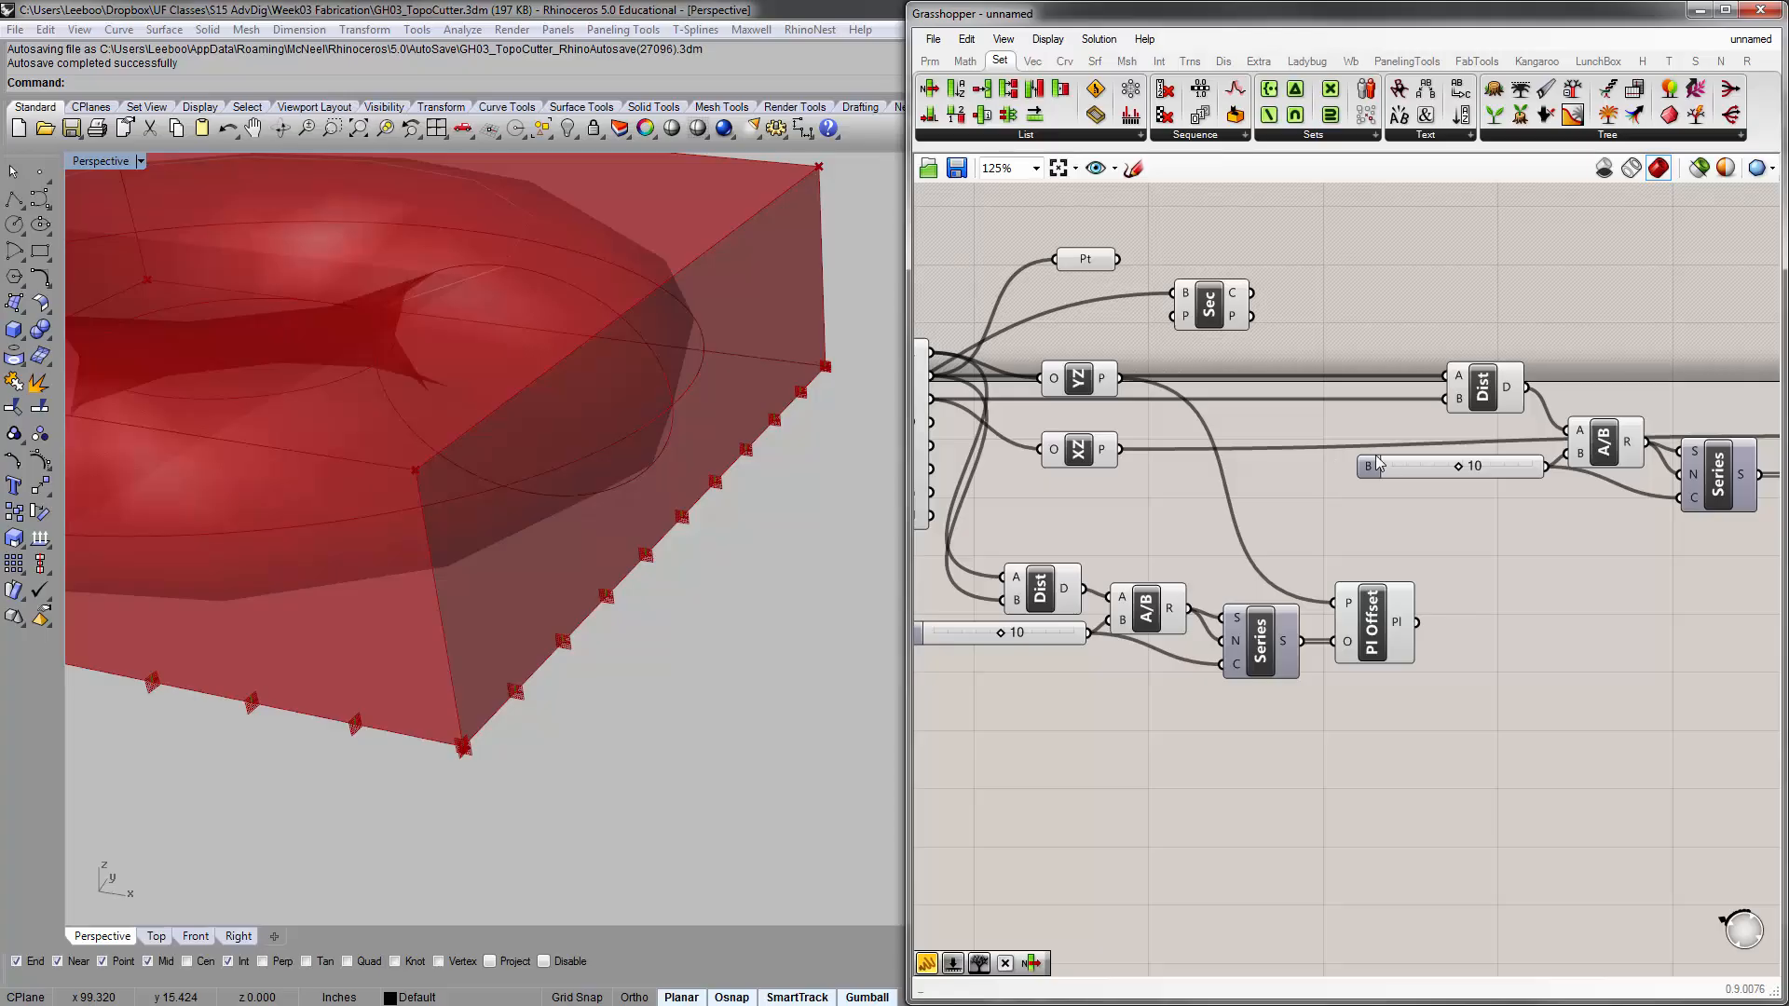
pyautogui.moveTo(1167, 440); pyautogui.dragTo(1201, 485, button='right')
pyautogui.moveTo(1528, 607); pyautogui.dragTo(1469, 547, button='right')
pyautogui.moveTo(1269, 401); pyautogui.dragTo(1282, 424, button='right')
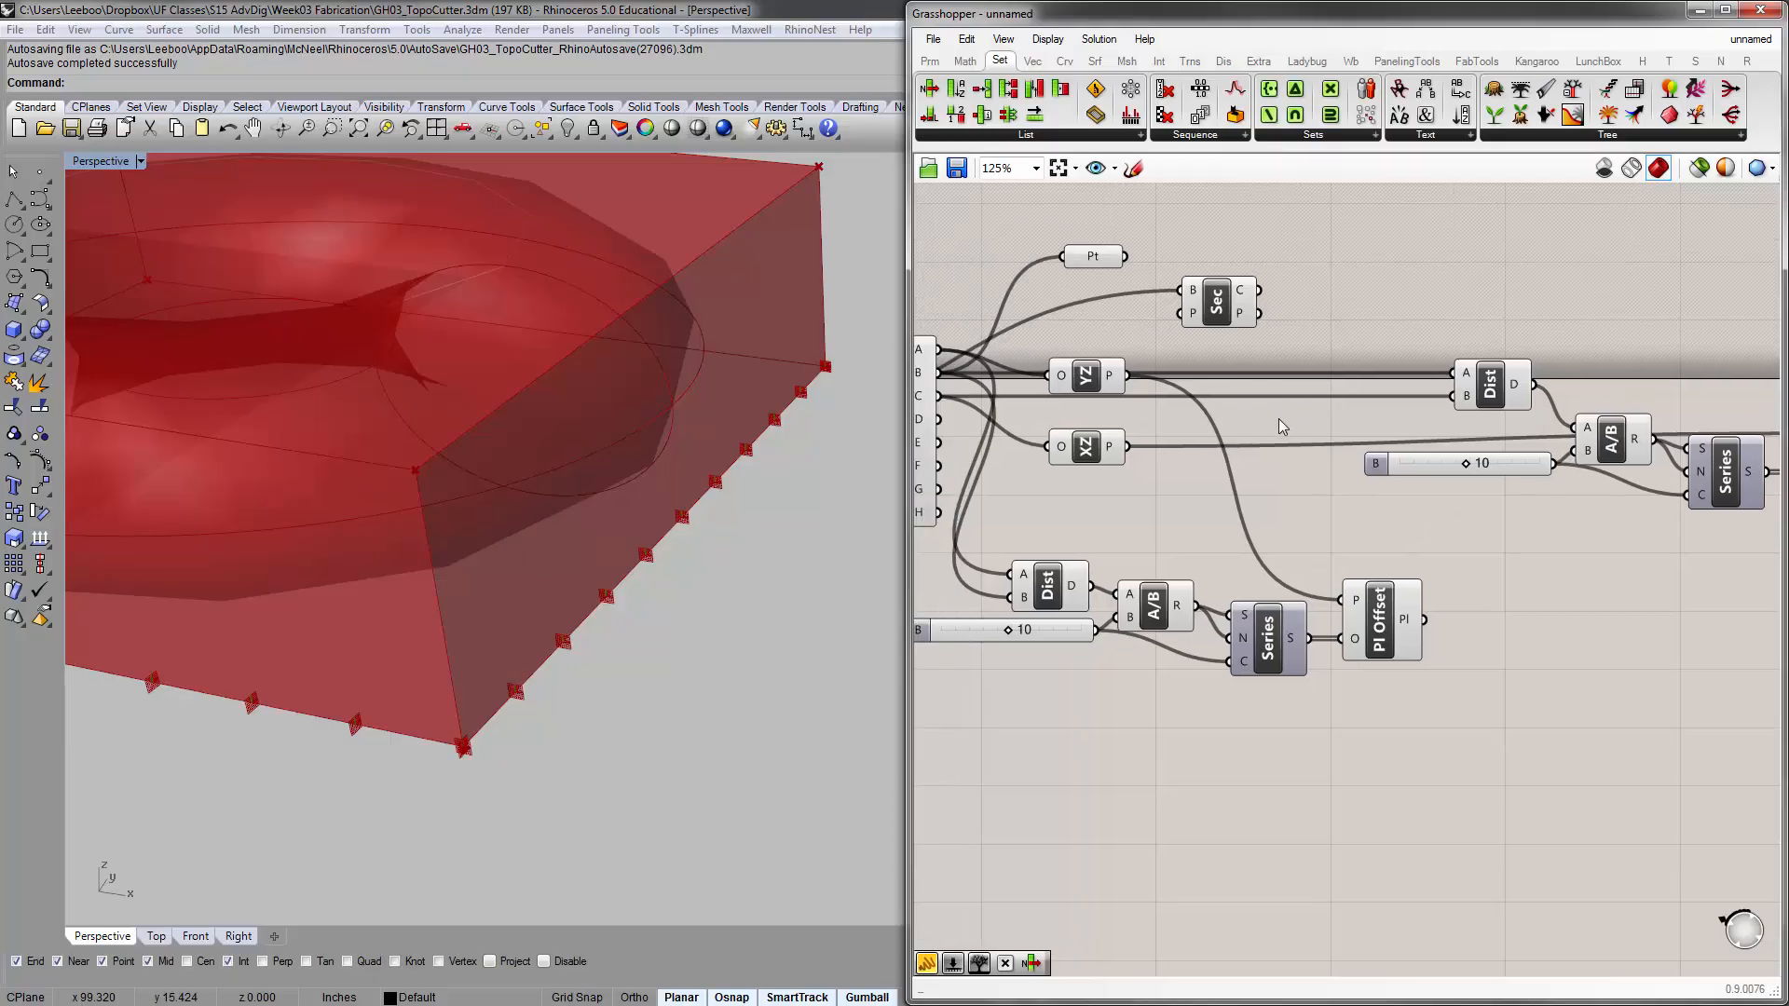
pyautogui.moveTo(1279, 418); pyautogui.dragTo(1423, 408, button='right')
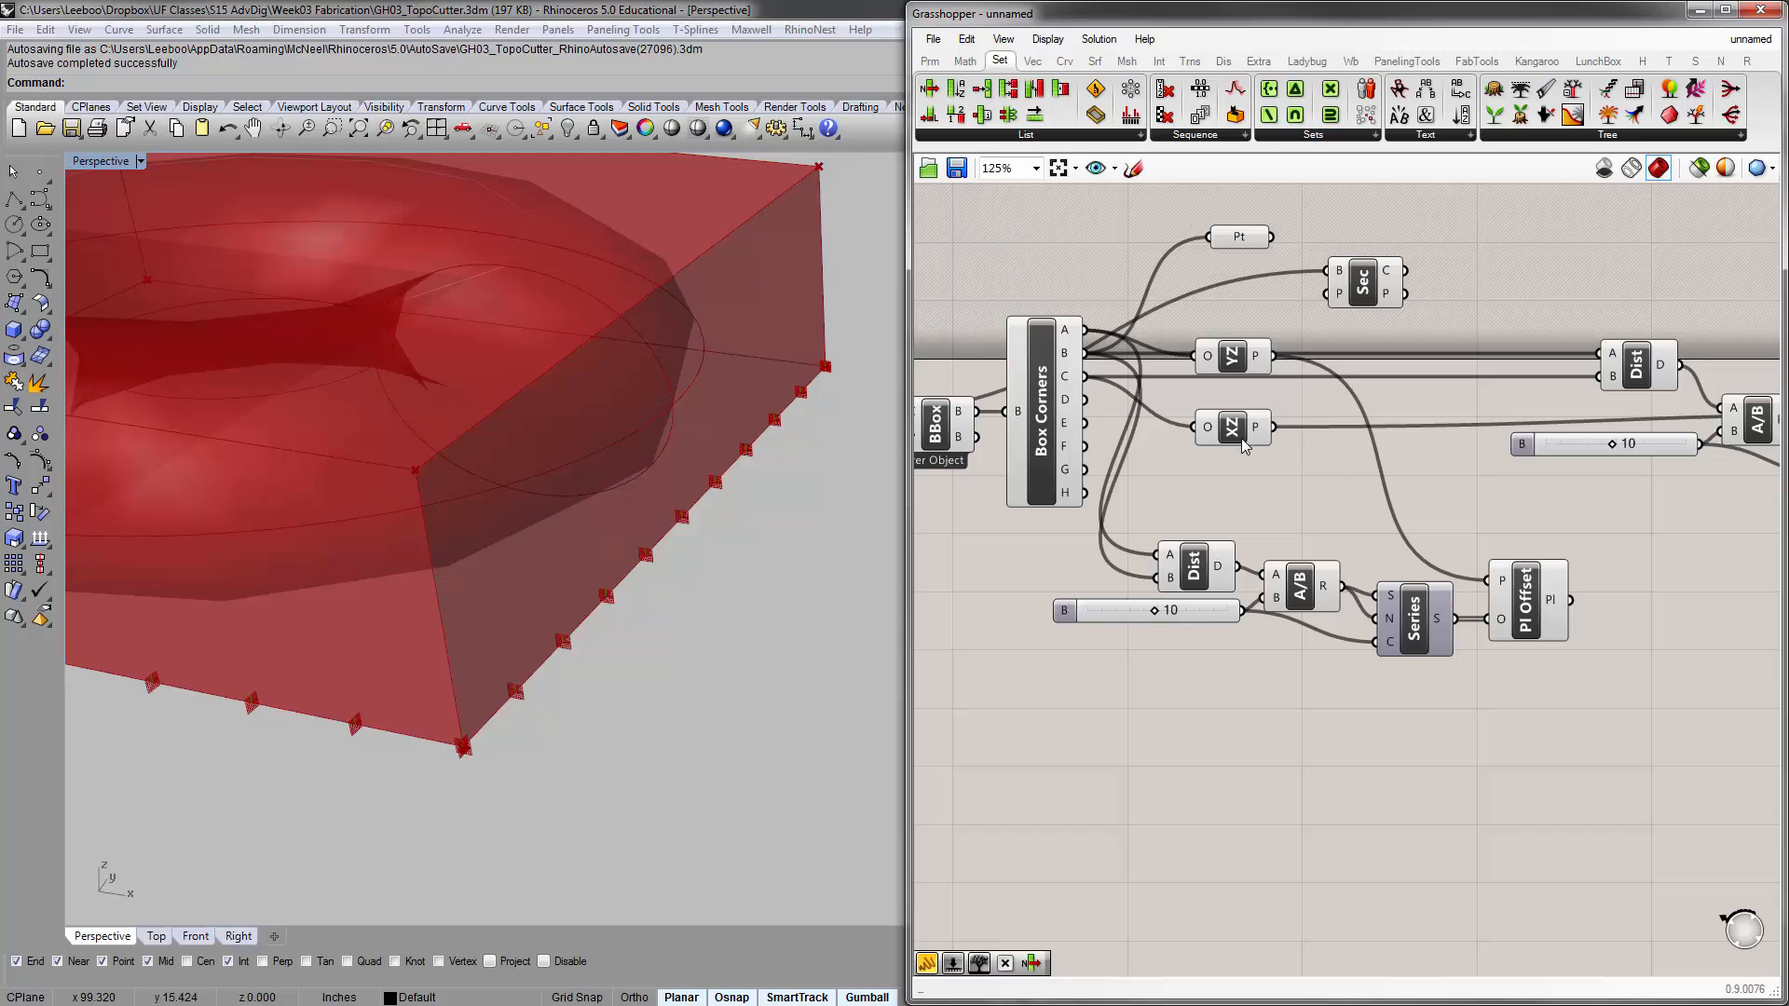
pyautogui.moveTo(1261, 382); pyautogui.dragTo(1172, 395, button='right')
pyautogui.moveTo(1171, 394); pyautogui.dragTo(1214, 598)
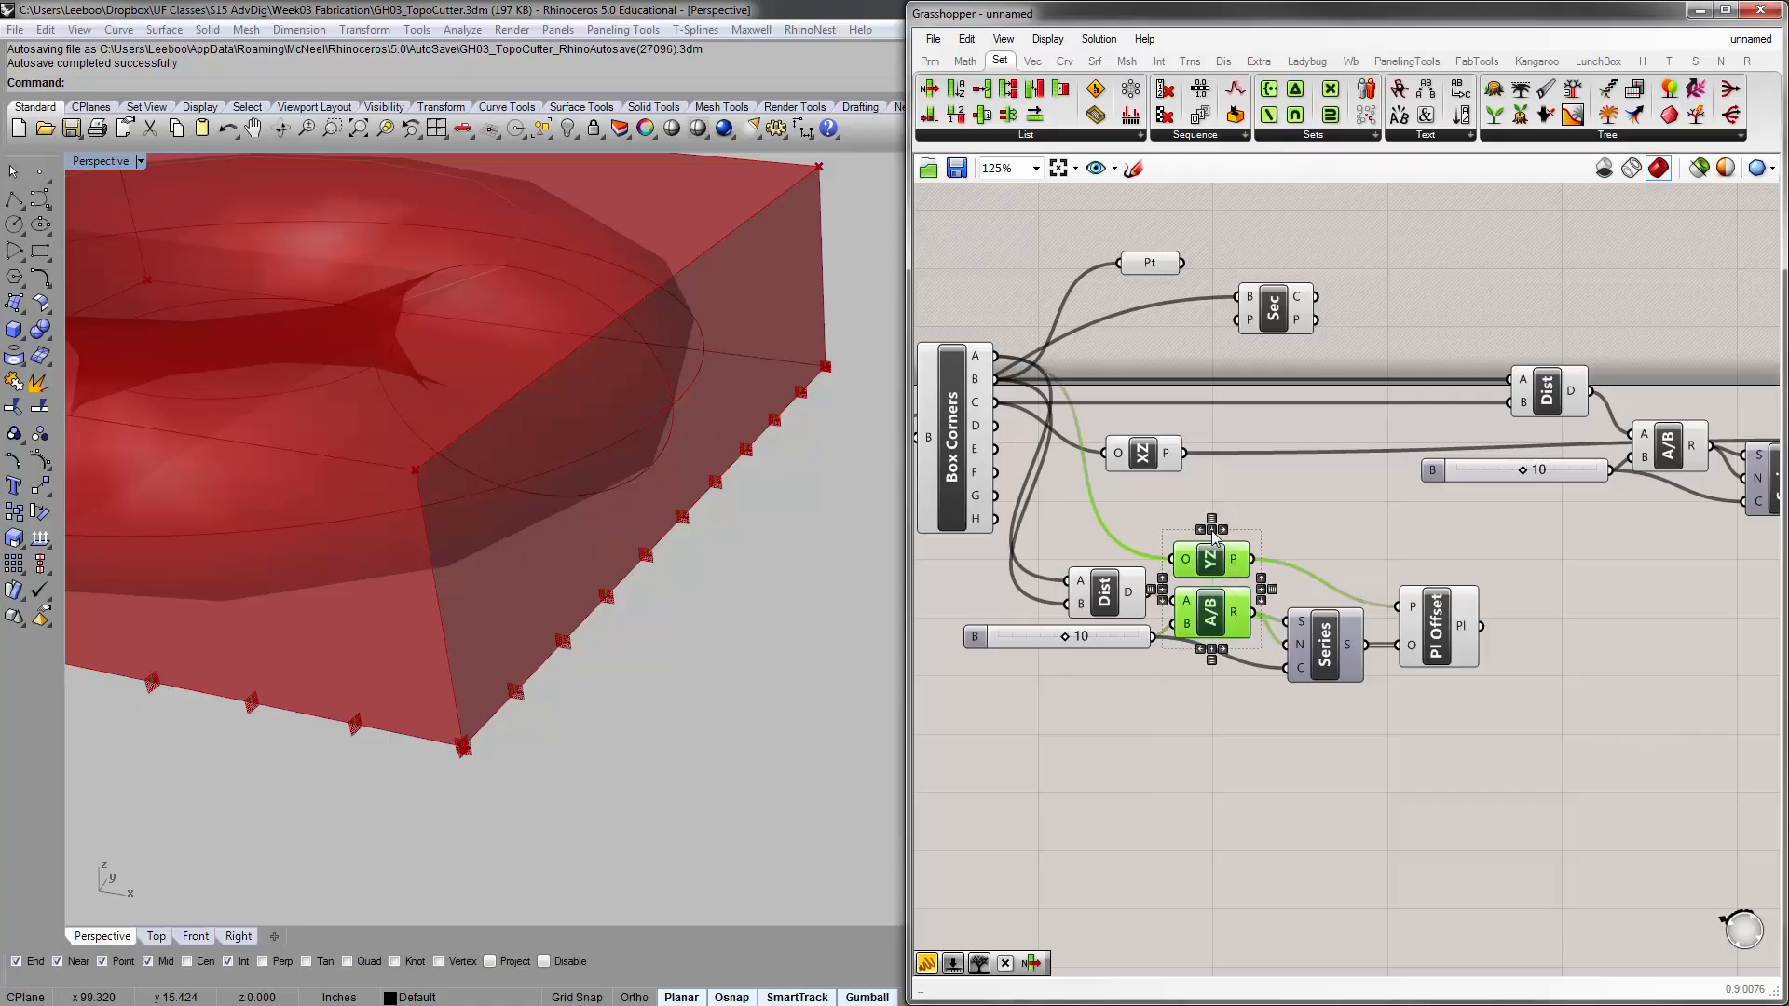
pyautogui.click(1212, 531)
pyautogui.click(1305, 508)
# Tidy the YZ chain by repositioning its Series, number slider and Plane Offset components
pyautogui.moveTo(1331, 650); pyautogui.dragTo(1324, 648)
pyautogui.moveTo(1102, 639); pyautogui.dragTo(1098, 653)
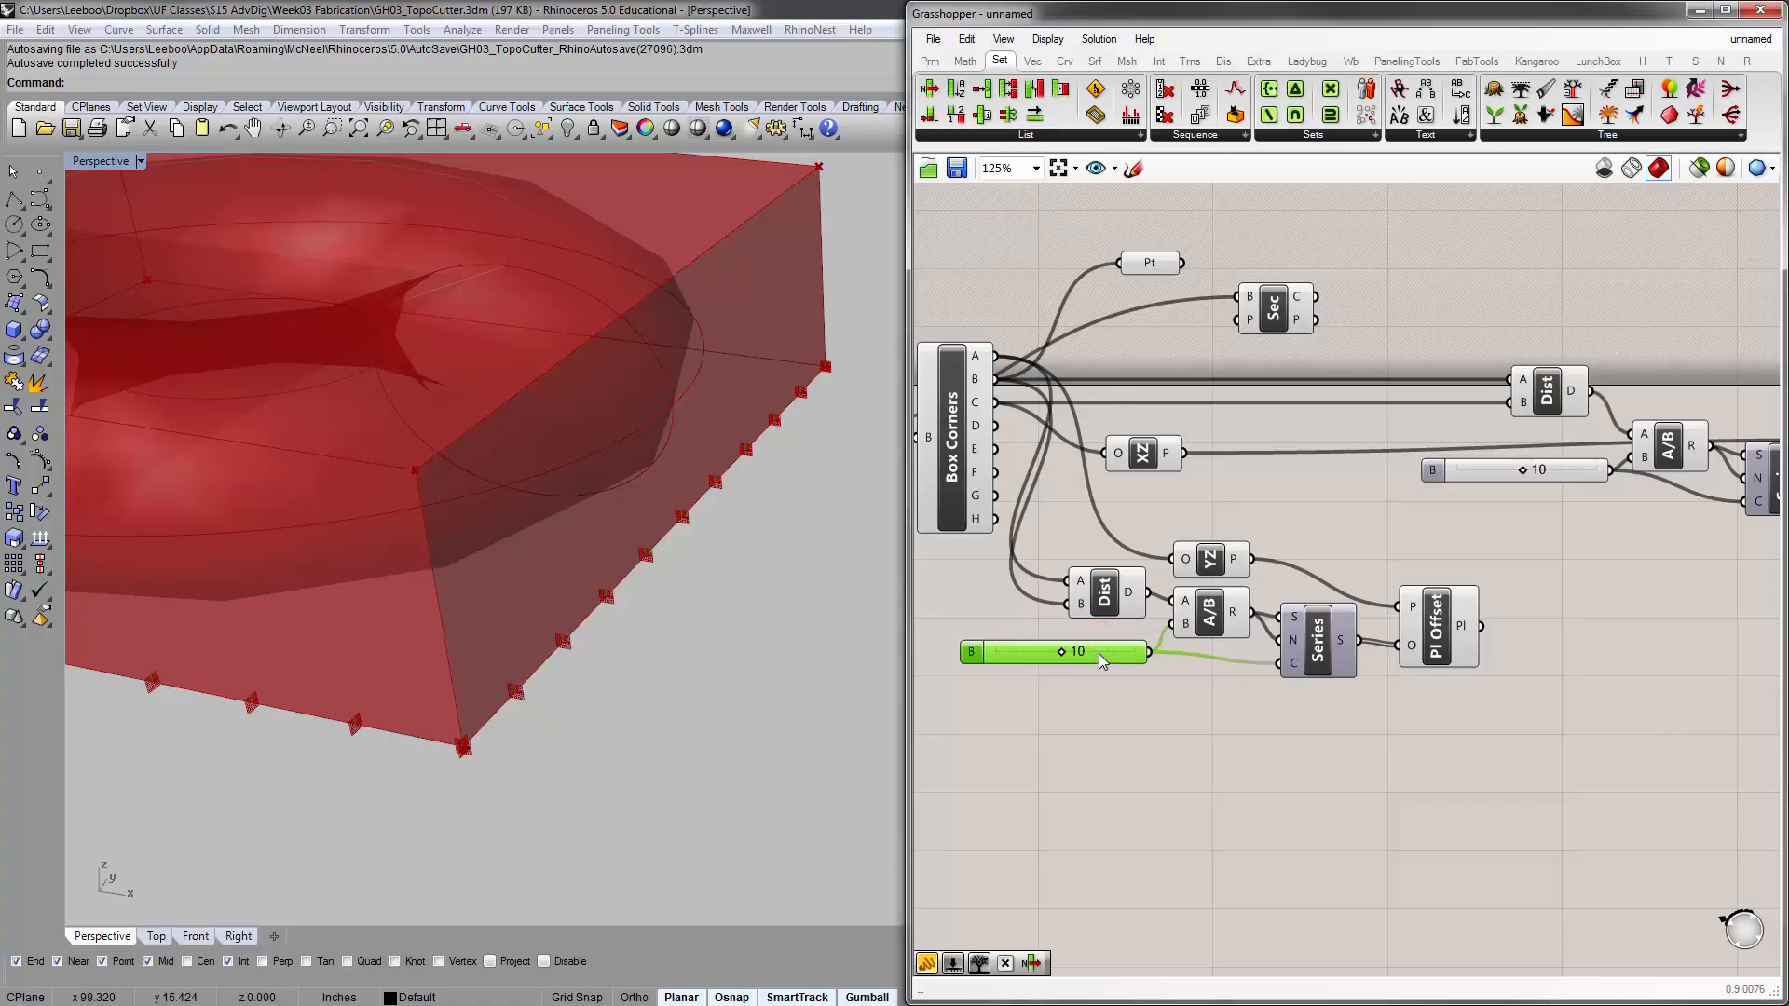
pyautogui.click(1211, 700)
pyautogui.moveTo(1385, 706); pyautogui.dragTo(1419, 680, button='right')
pyautogui.moveTo(1472, 620); pyautogui.dragTo(1457, 615)
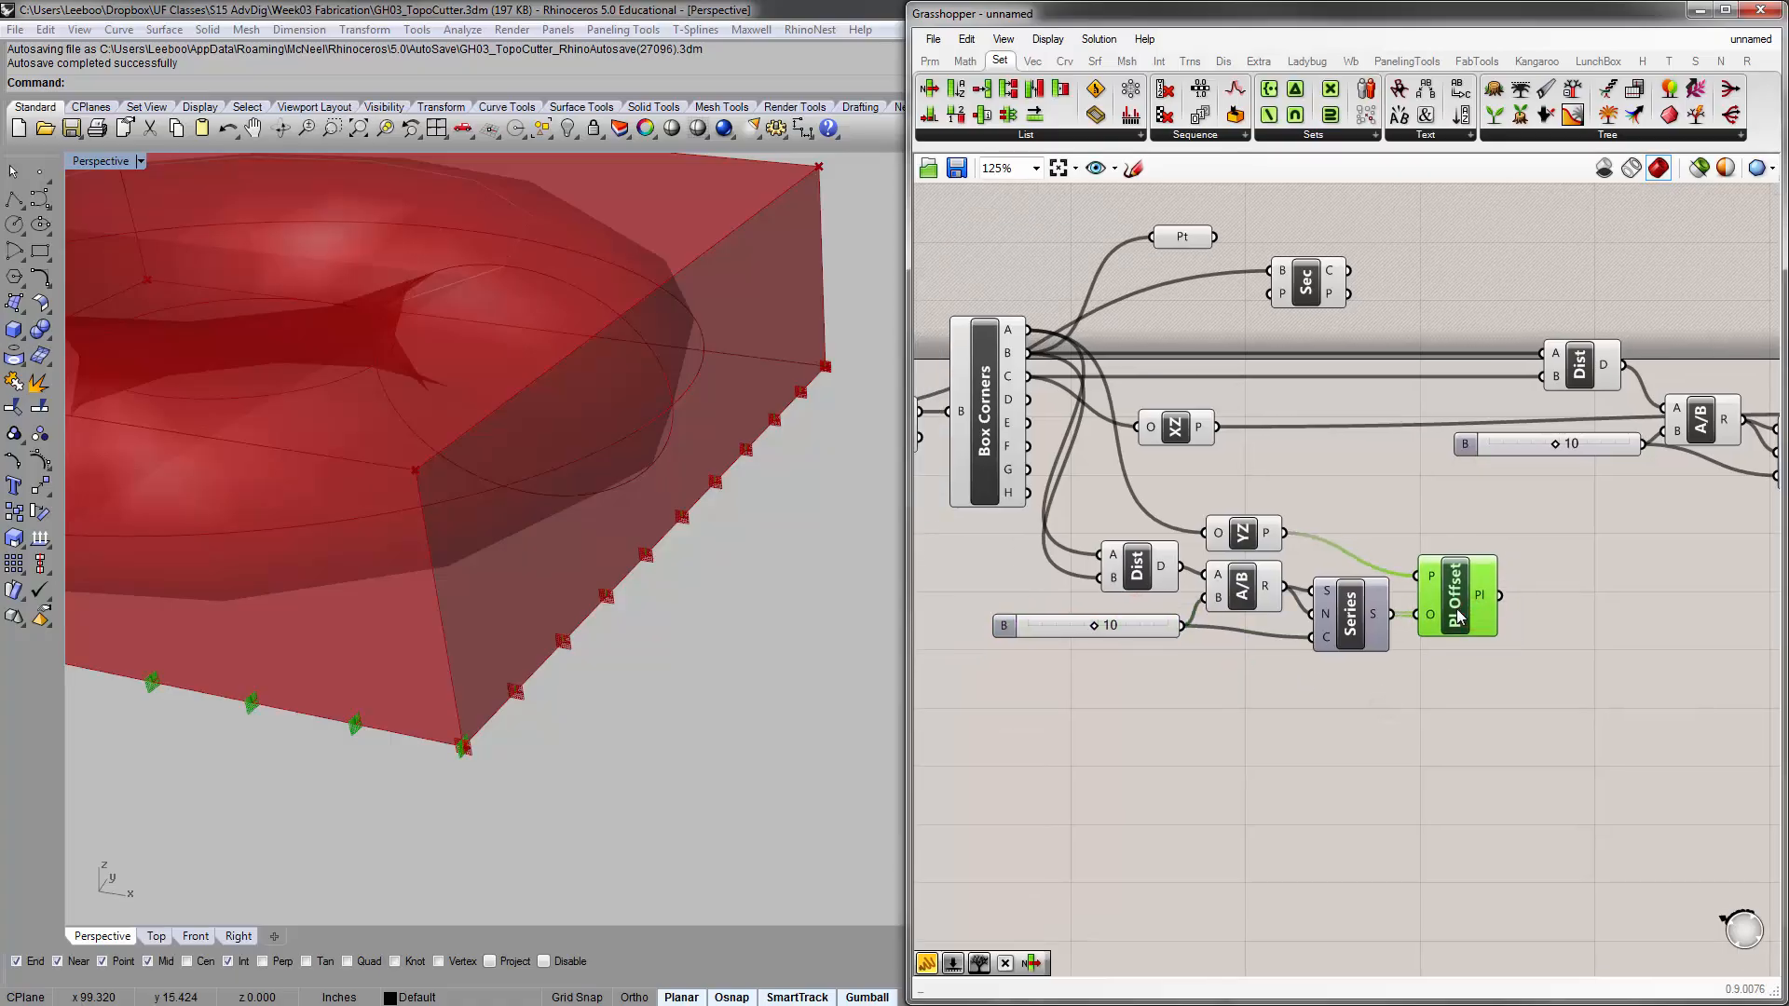
# Group all components of the YZ offset chain and move the group lower on the canvas
pyautogui.moveTo(1547, 712); pyautogui.dragTo(1100, 515)
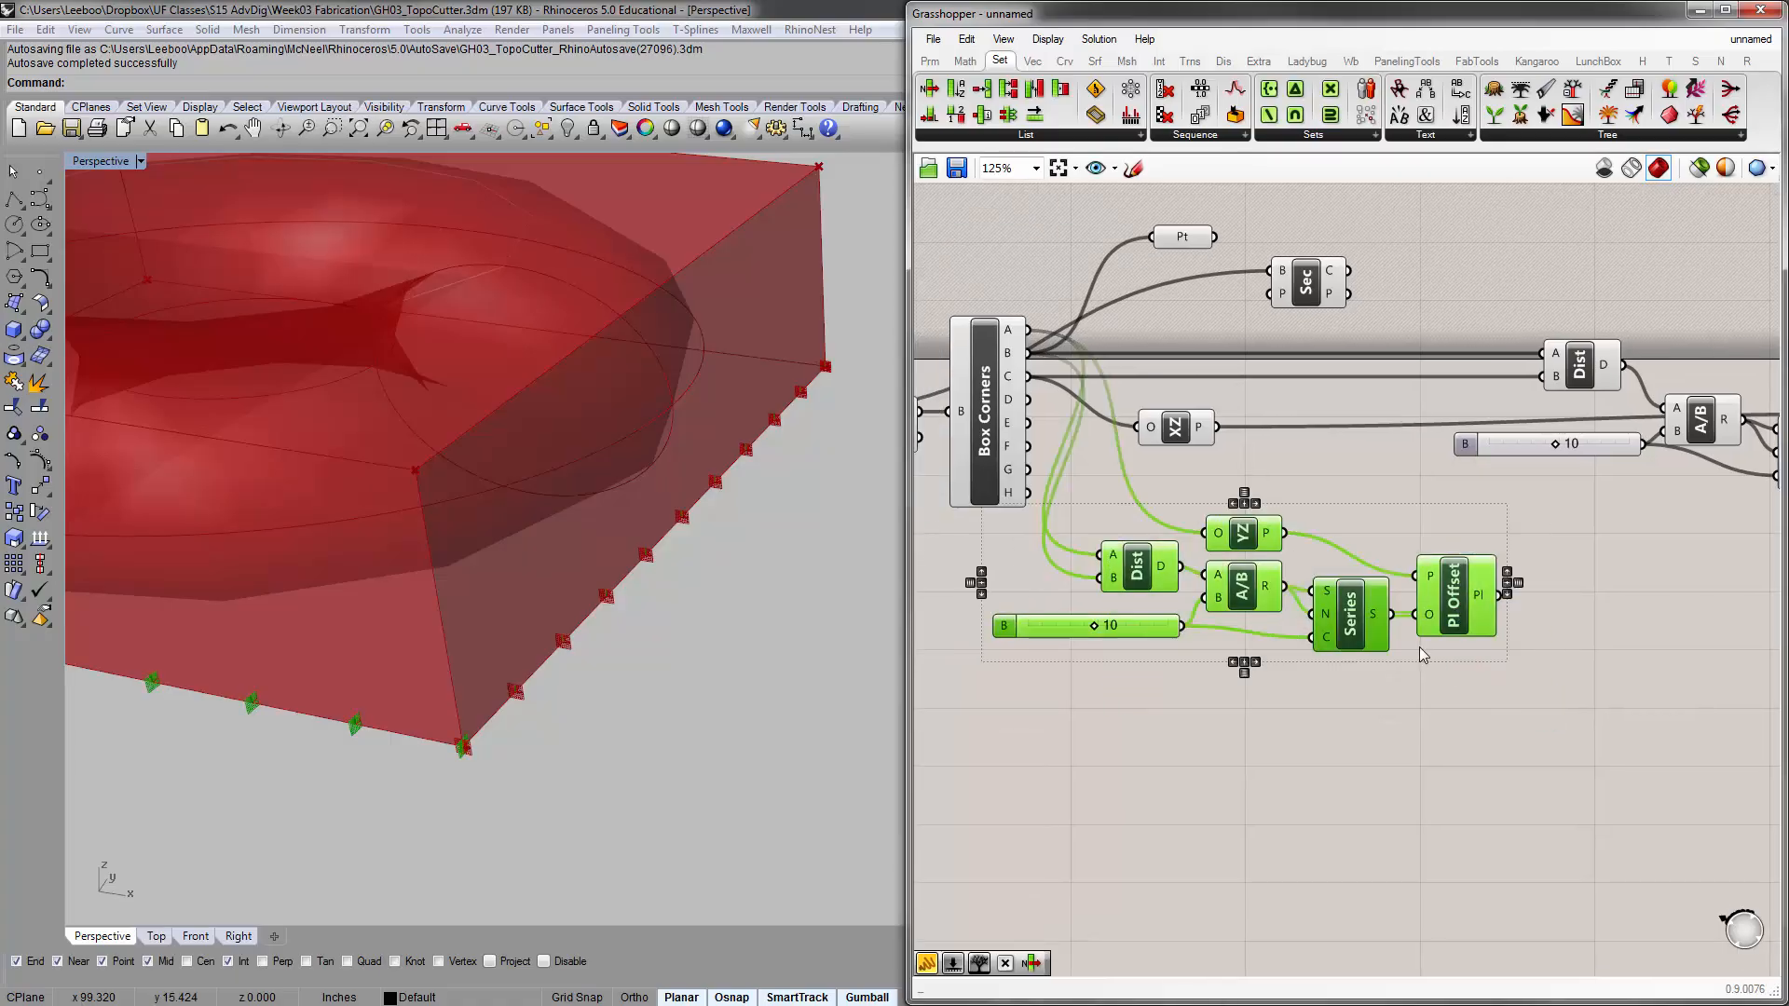
pyautogui.hotkey('ctrl', 'g')
pyautogui.moveTo(1344, 531); pyautogui.dragTo(1461, 654)
pyautogui.moveTo(1426, 552); pyautogui.dragTo(1294, 611, button='right')
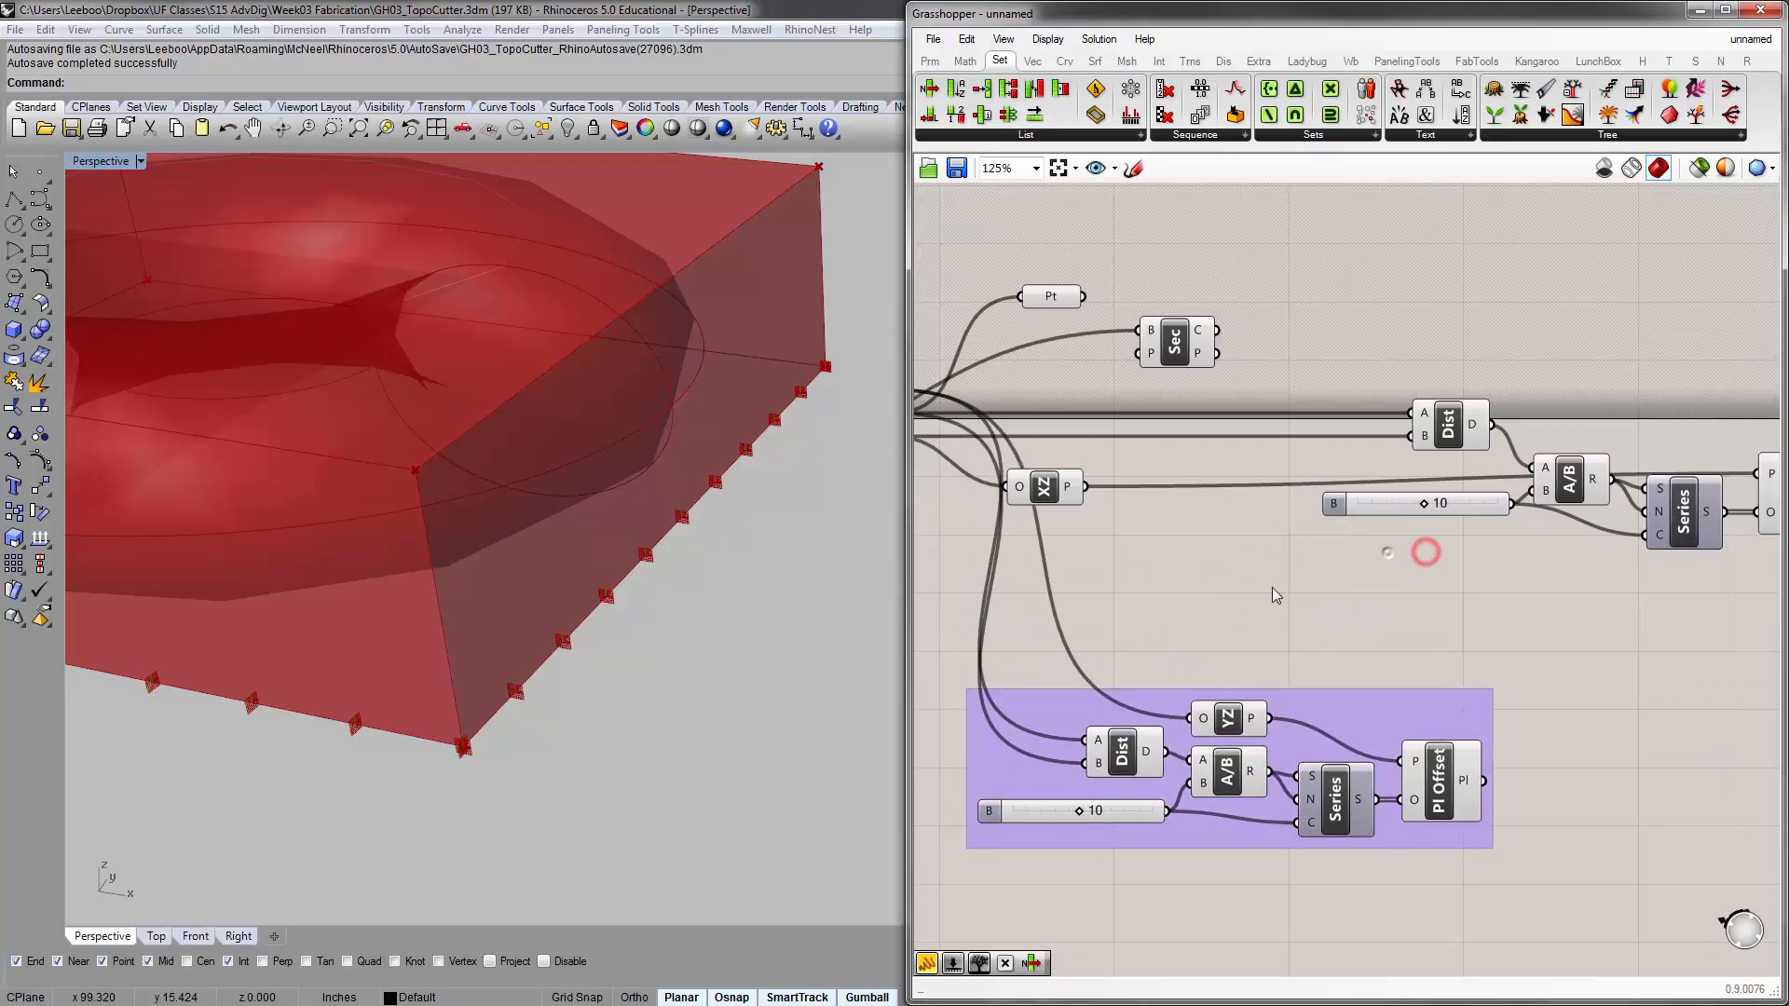
# Move the XZ plane component above its chain's Division and tidy that chain's Series and number slider
pyautogui.moveTo(1062, 489); pyautogui.dragTo(1588, 429)
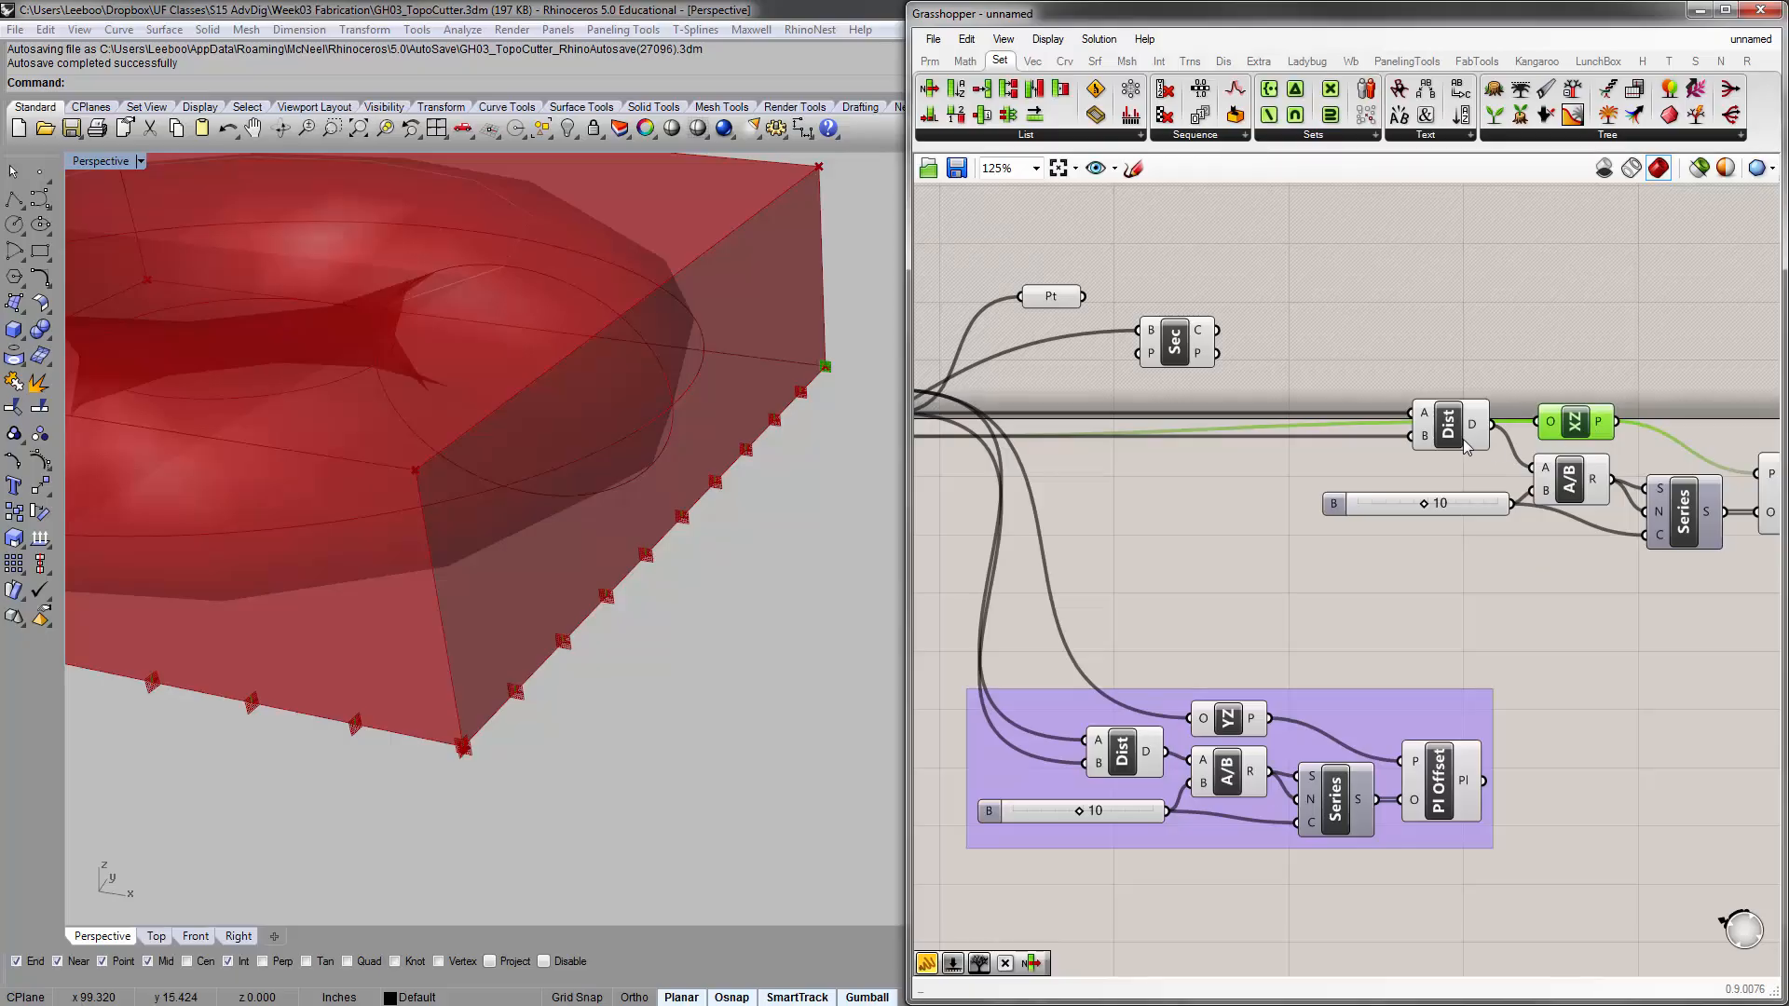
pyautogui.moveTo(1456, 438); pyautogui.dragTo(1467, 463)
pyautogui.moveTo(1678, 510); pyautogui.dragTo(1471, 484, button='right')
pyautogui.click(1471, 485)
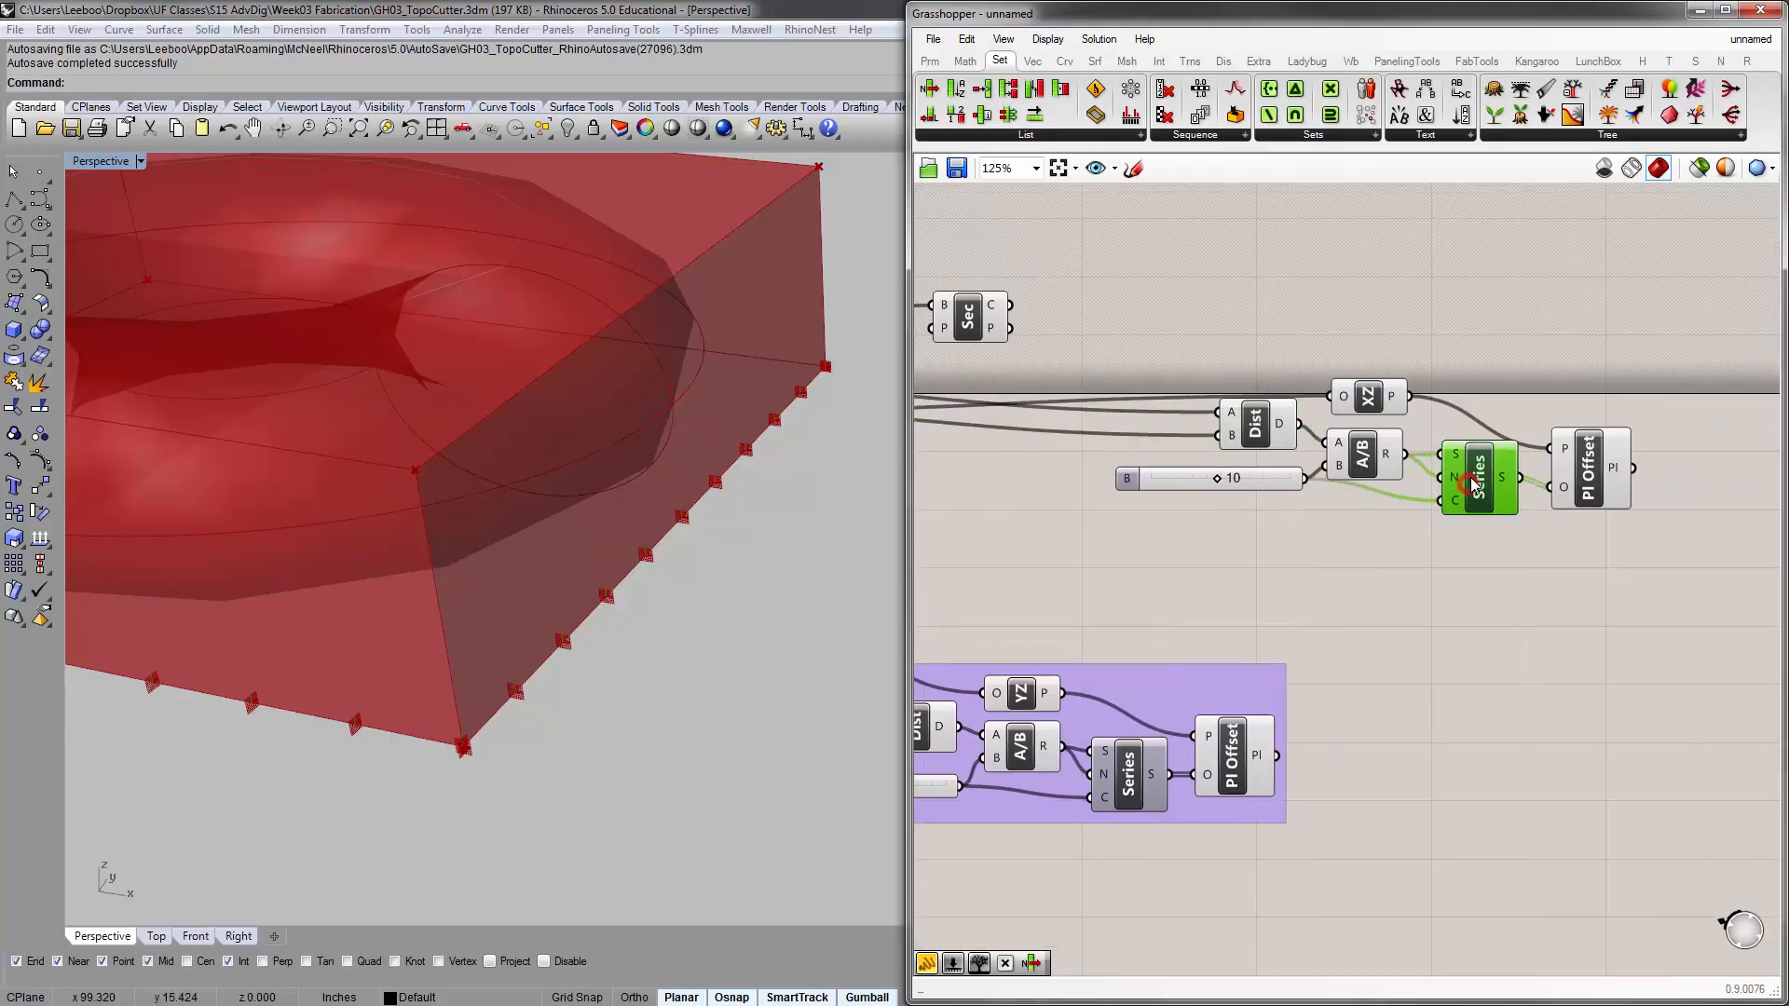
pyautogui.moveTo(1471, 484); pyautogui.dragTo(1463, 494)
pyautogui.moveTo(1248, 479); pyautogui.dragTo(1232, 483)
pyautogui.click(1705, 658)
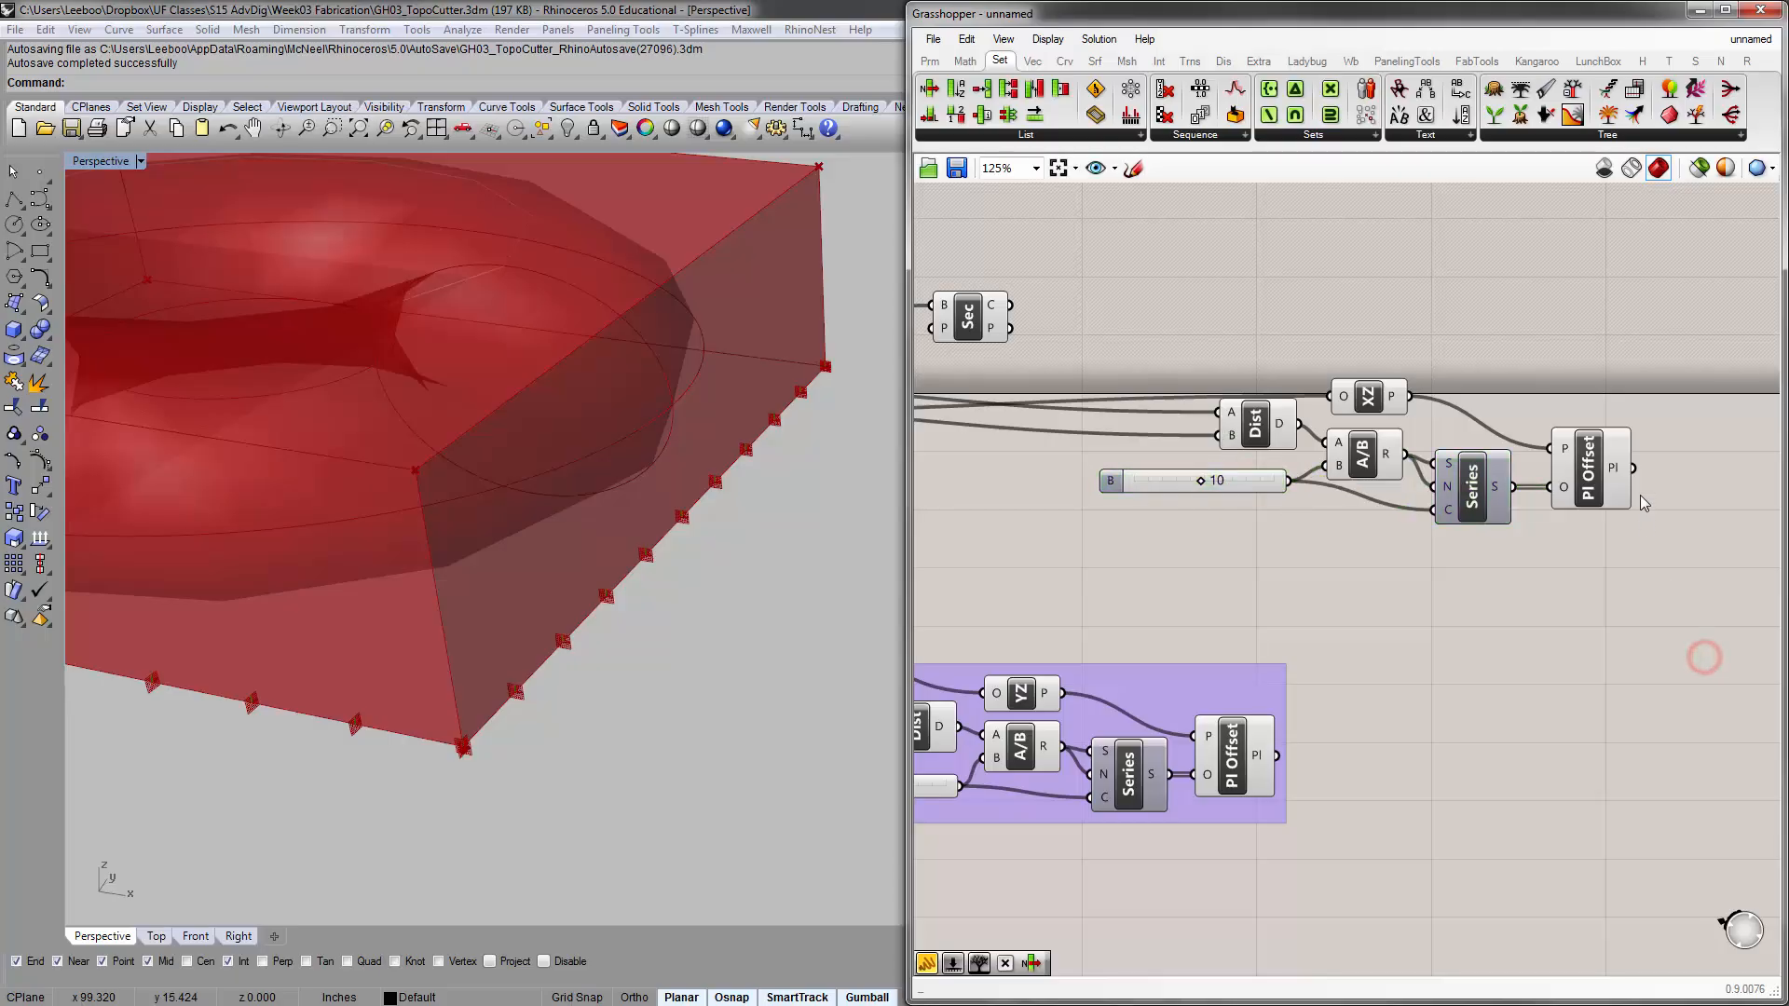
# Group all components of the XZ offset chain and move the group closer to Box Corners
pyautogui.moveTo(1641, 591); pyautogui.dragTo(1215, 373)
pyautogui.hotkey('ctrl', 'g')
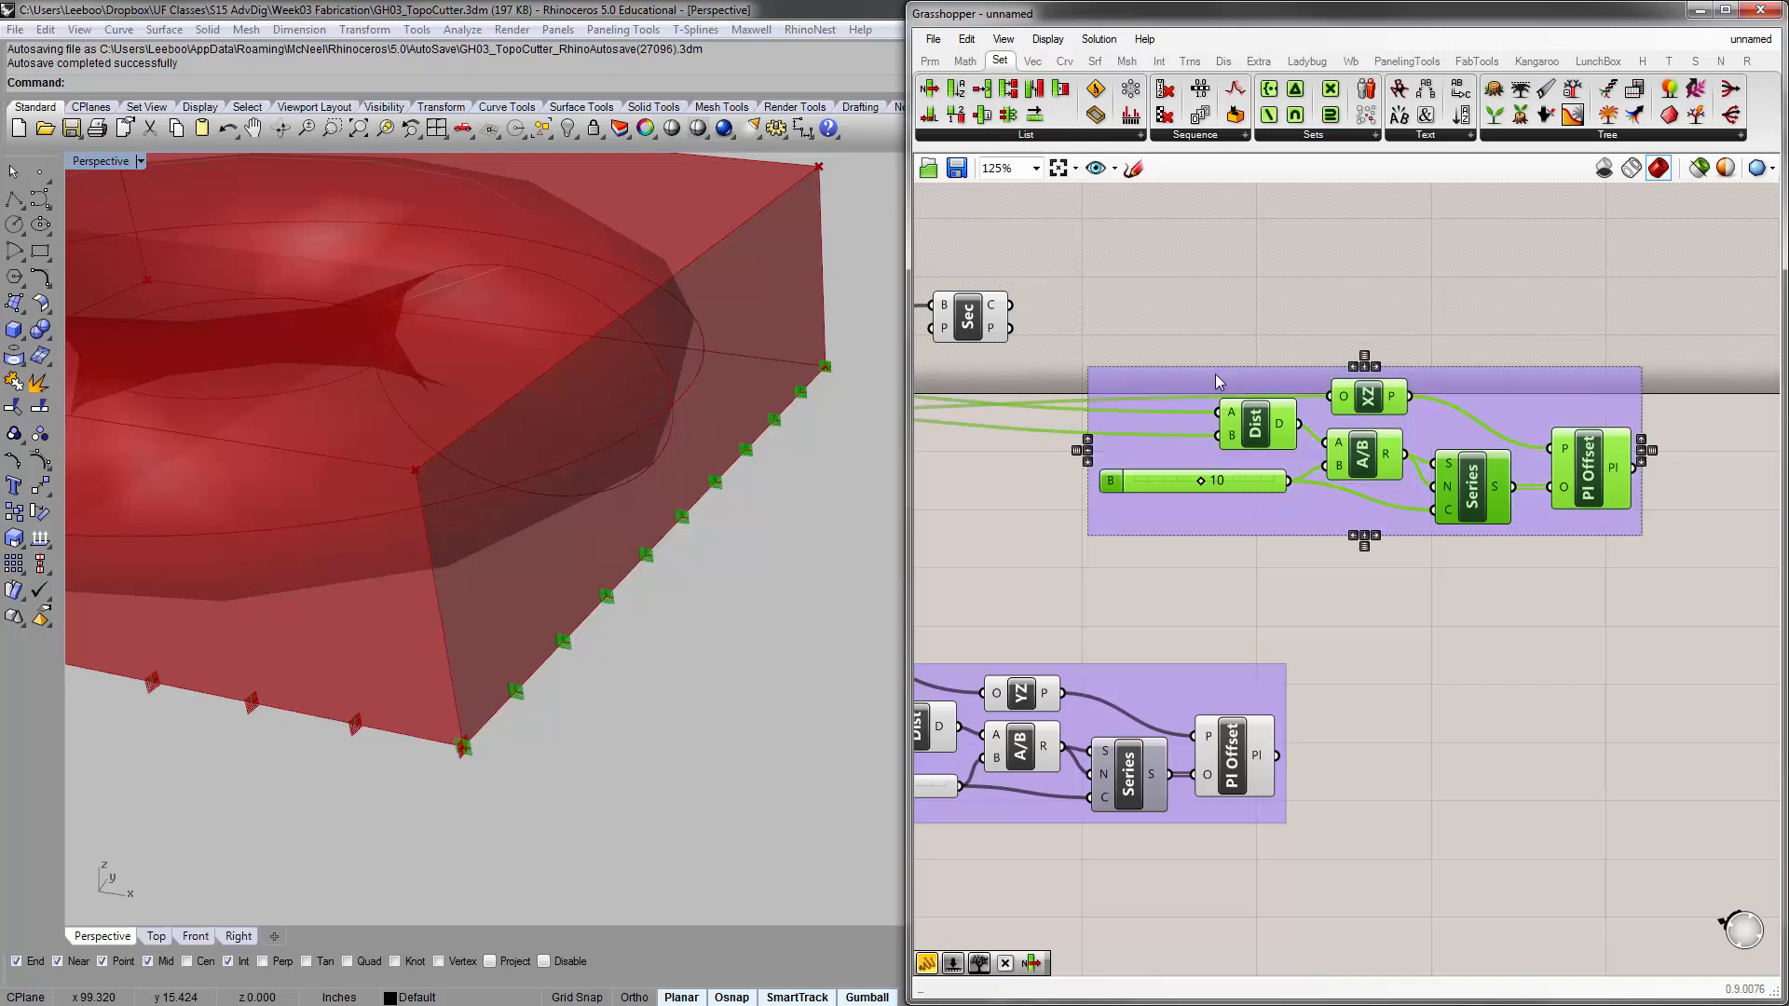
pyautogui.click(1266, 237)
pyautogui.moveTo(1169, 396); pyautogui.dragTo(1534, 343, button='right')
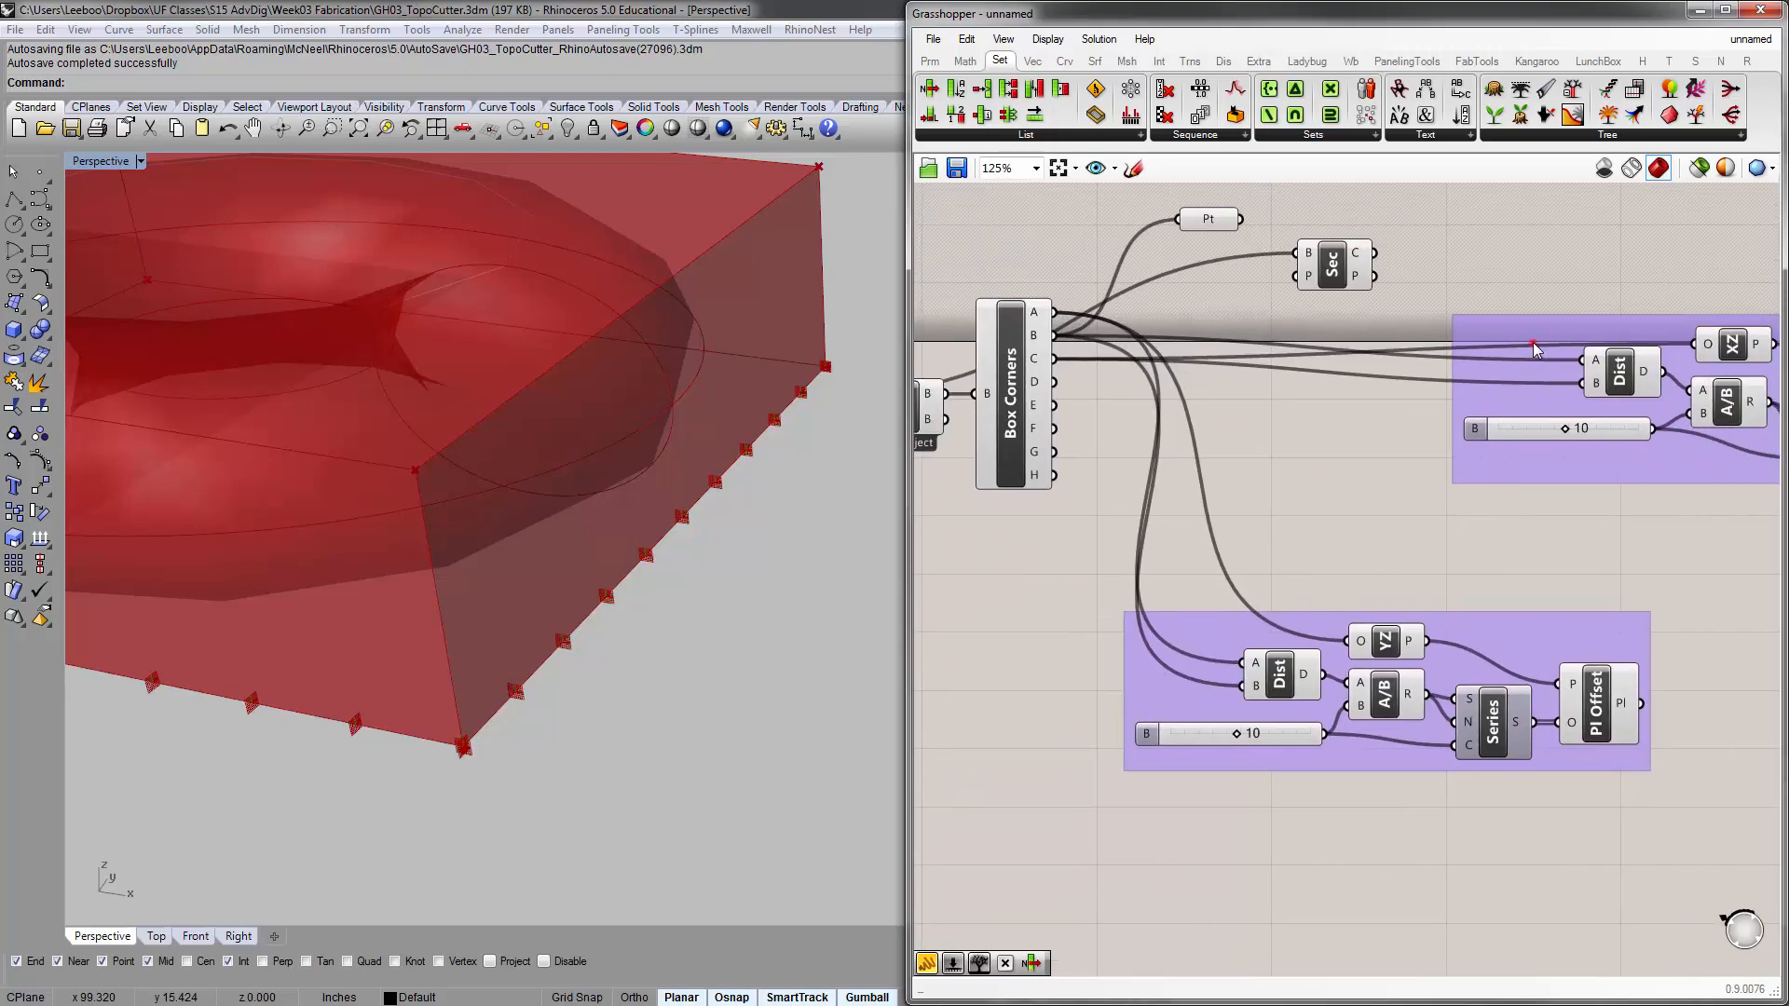
pyautogui.moveTo(1535, 347); pyautogui.dragTo(1286, 356)
pyautogui.click(1511, 263)
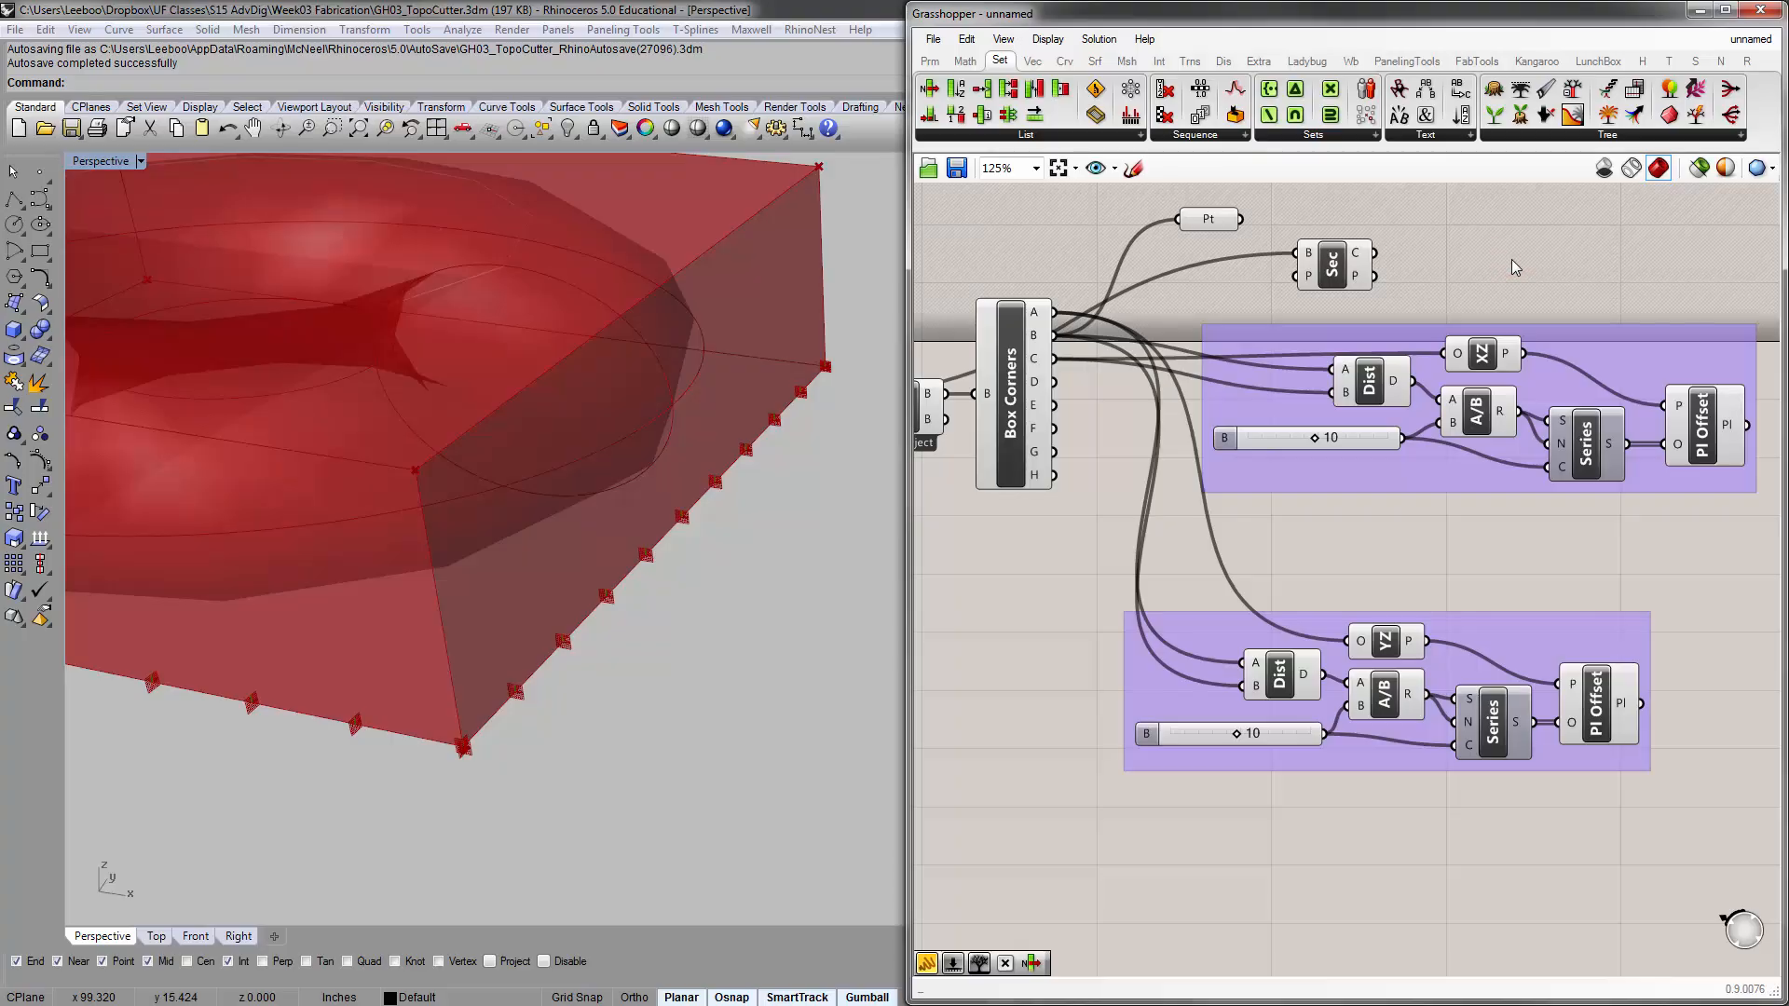
# Name the group containing the XZ offset chain "Y Ribs Plane Offset"
pyautogui.rightClick(1536, 341)
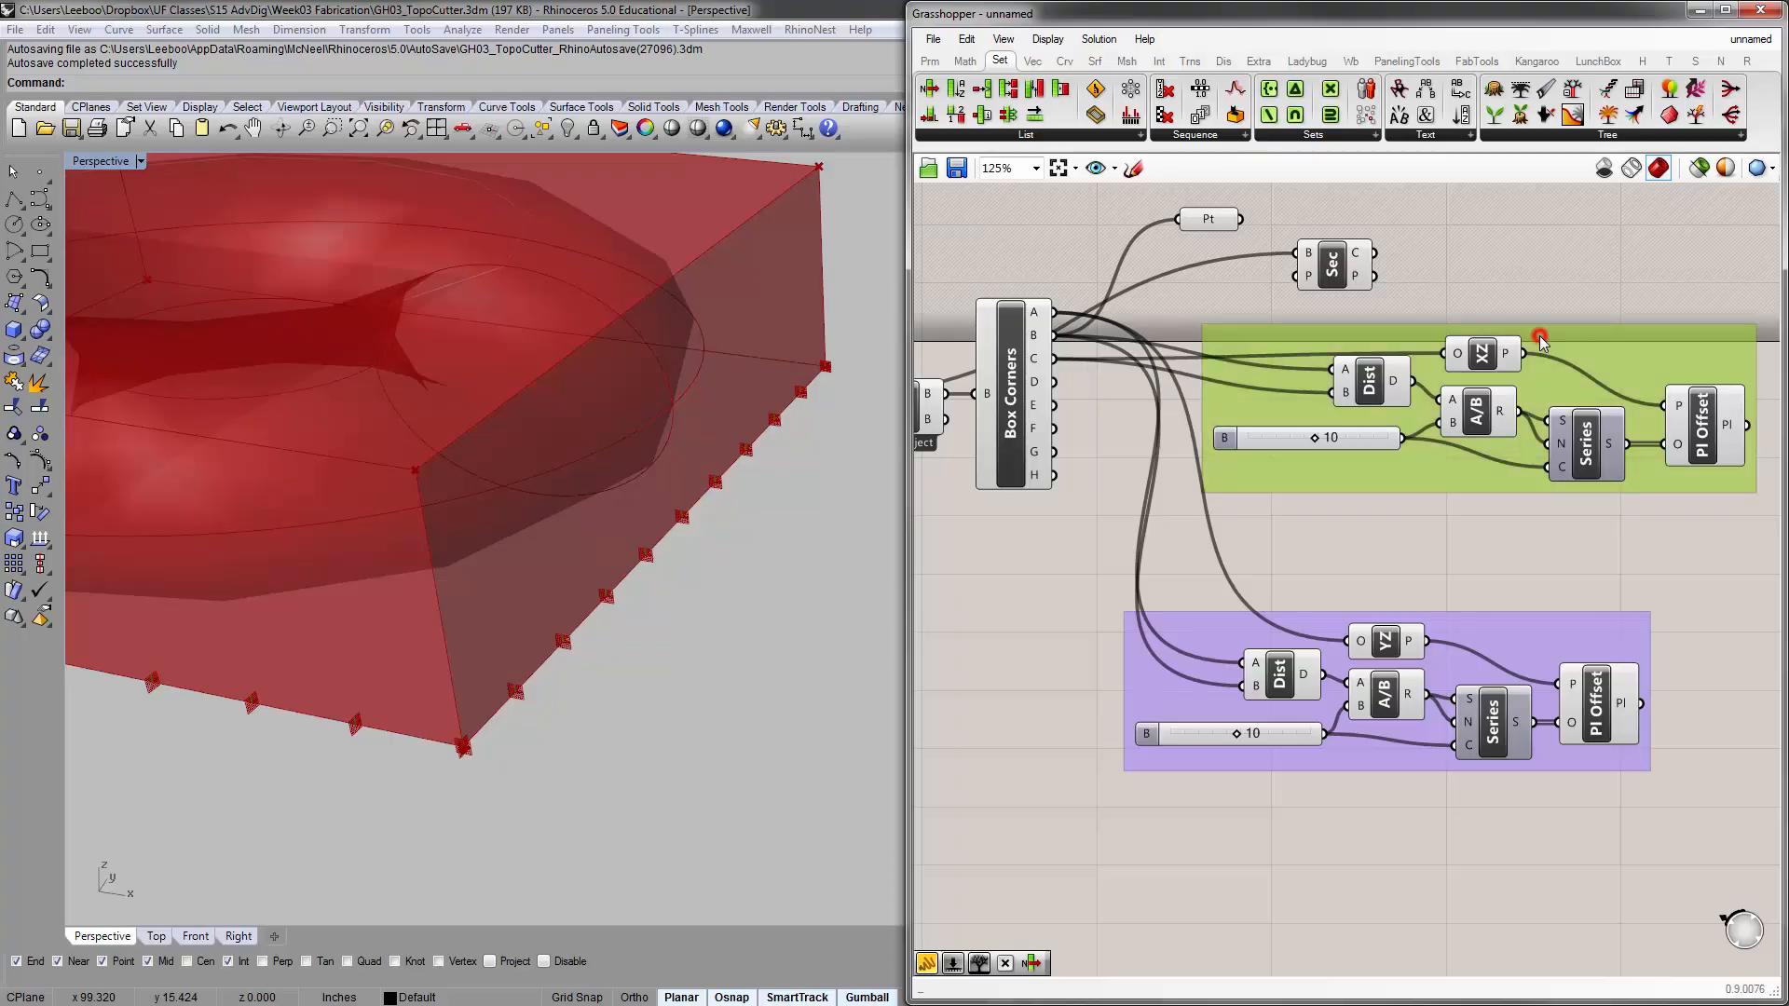
pyautogui.click(1595, 286)
pyautogui.click(1600, 349)
pyautogui.rightClick(1600, 349)
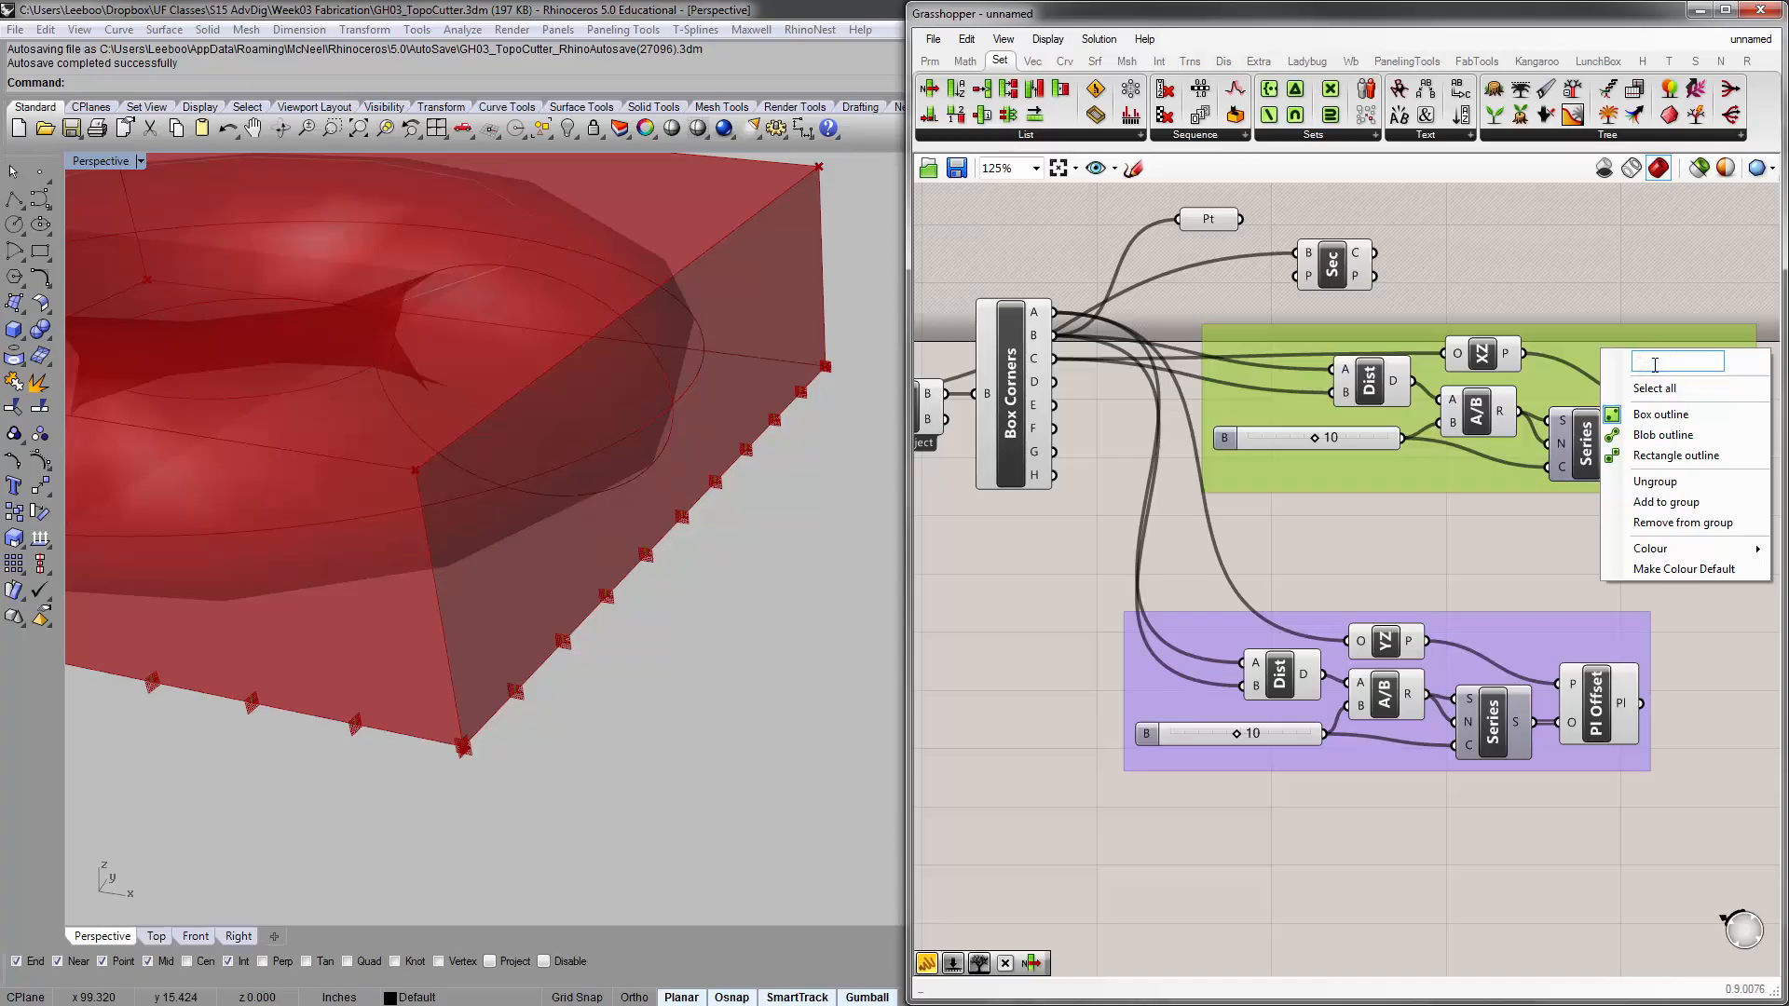
pyautogui.write('Y Ribs Plan')
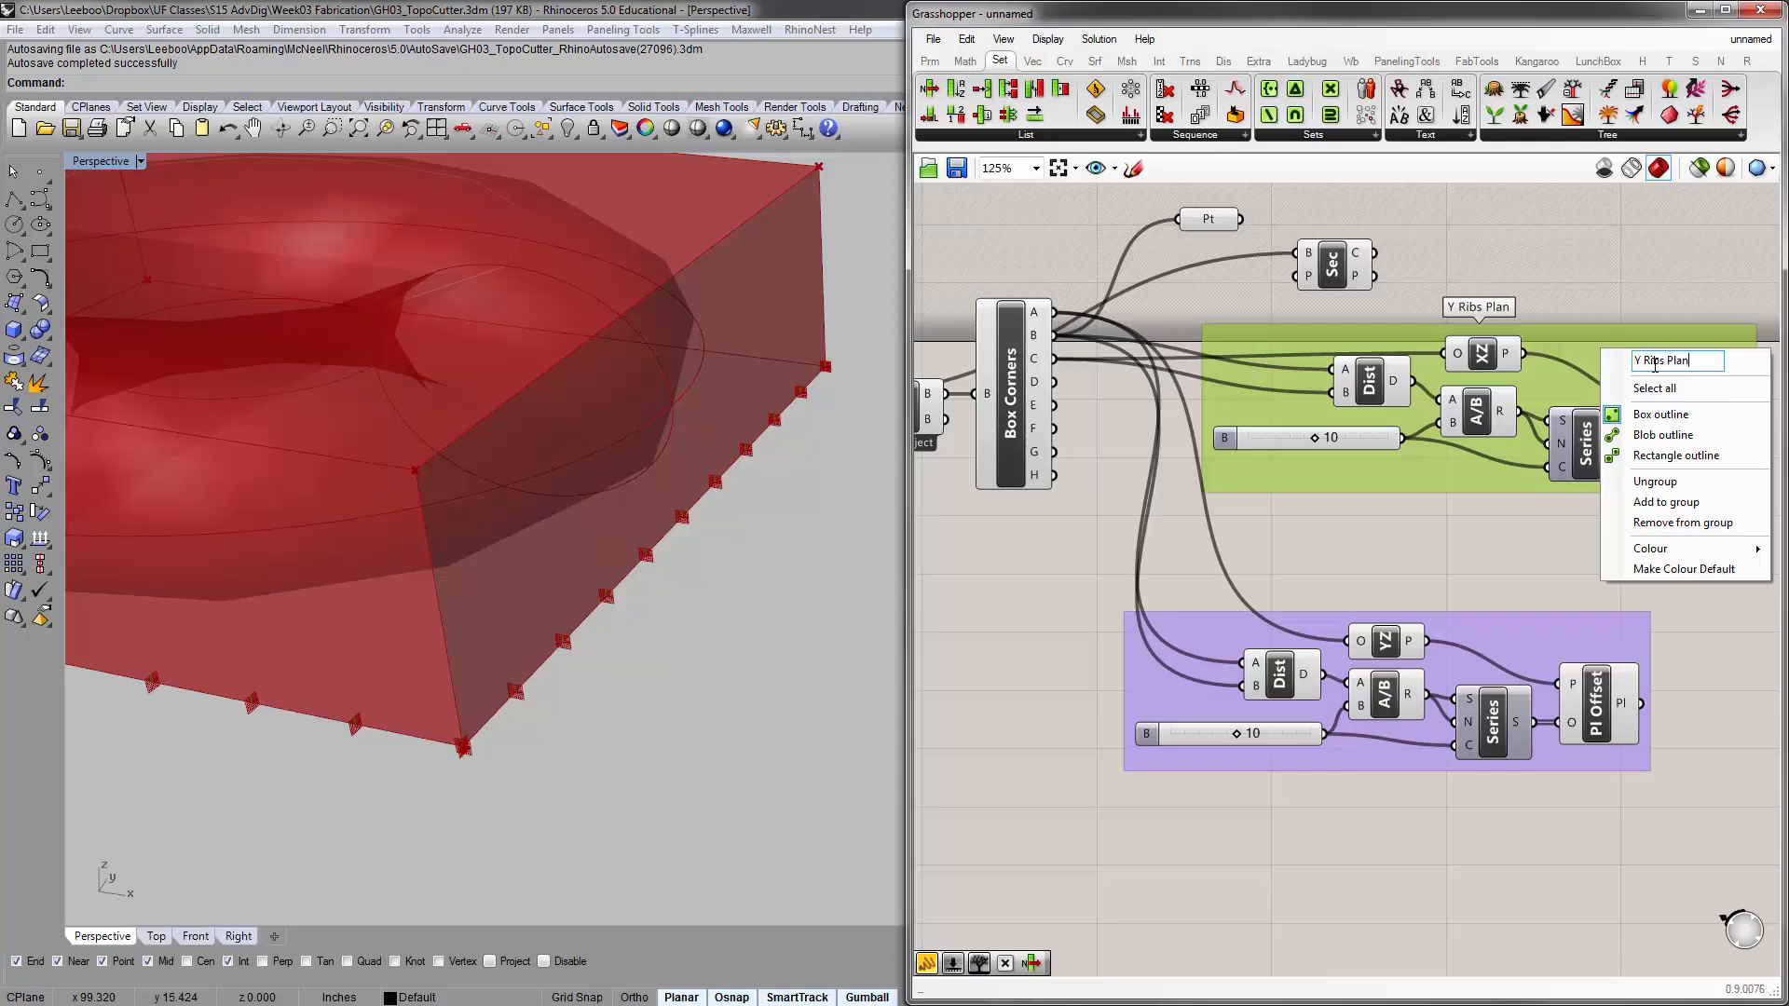
pyautogui.write('e Offset')
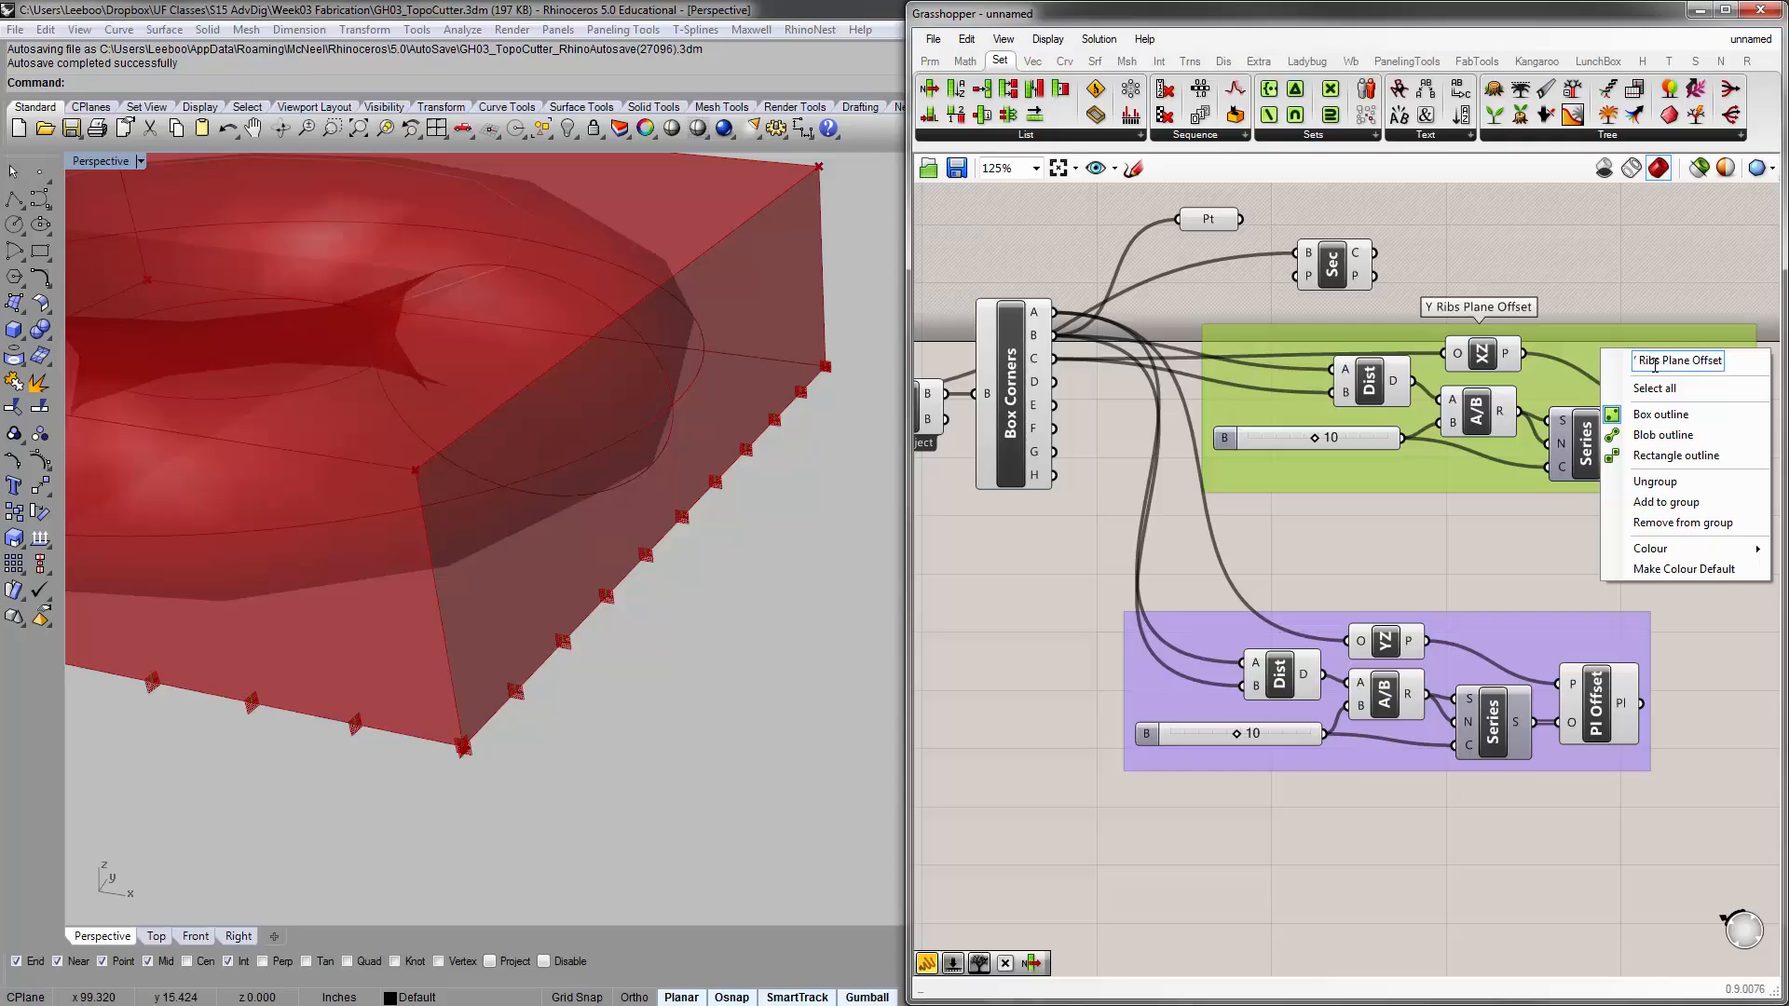
# Move the YZ plane offset group closer beneath the Y Ribs group and name it "X Ribs Plane Offset"
pyautogui.click(1522, 520)
pyautogui.click(1470, 639)
pyautogui.moveTo(1471, 640); pyautogui.dragTo(1540, 606)
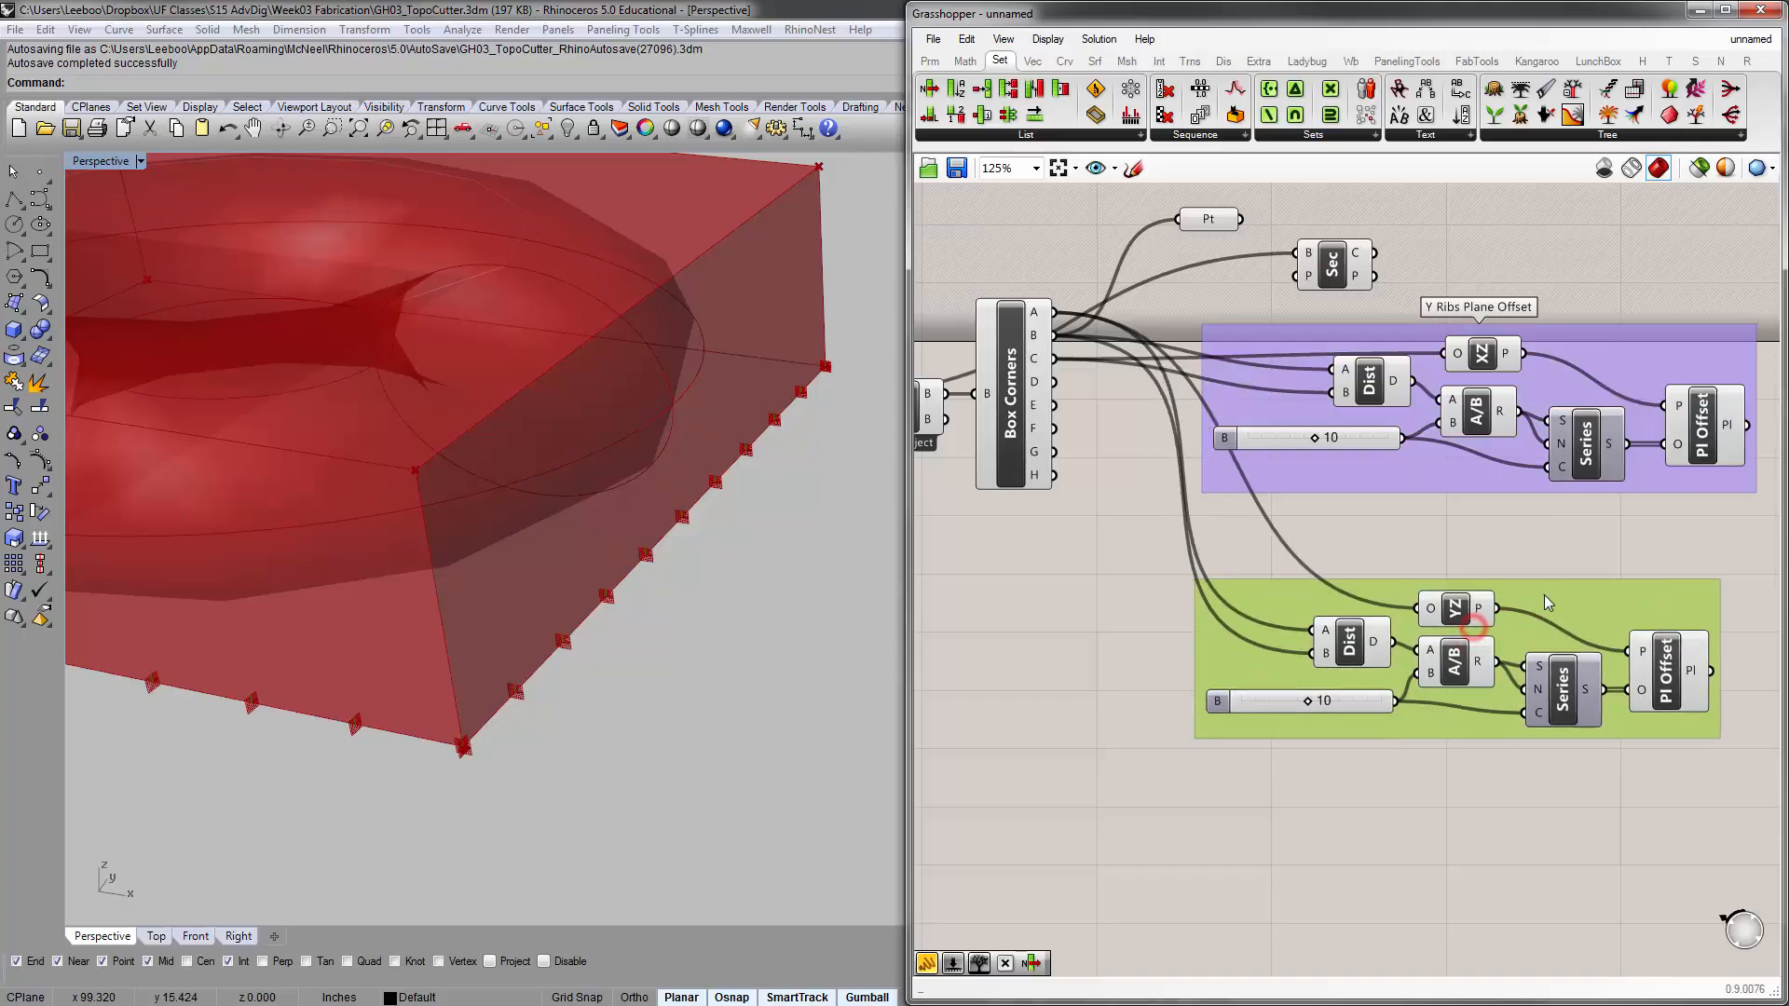
pyautogui.rightClick(1567, 604)
pyautogui.write('X')
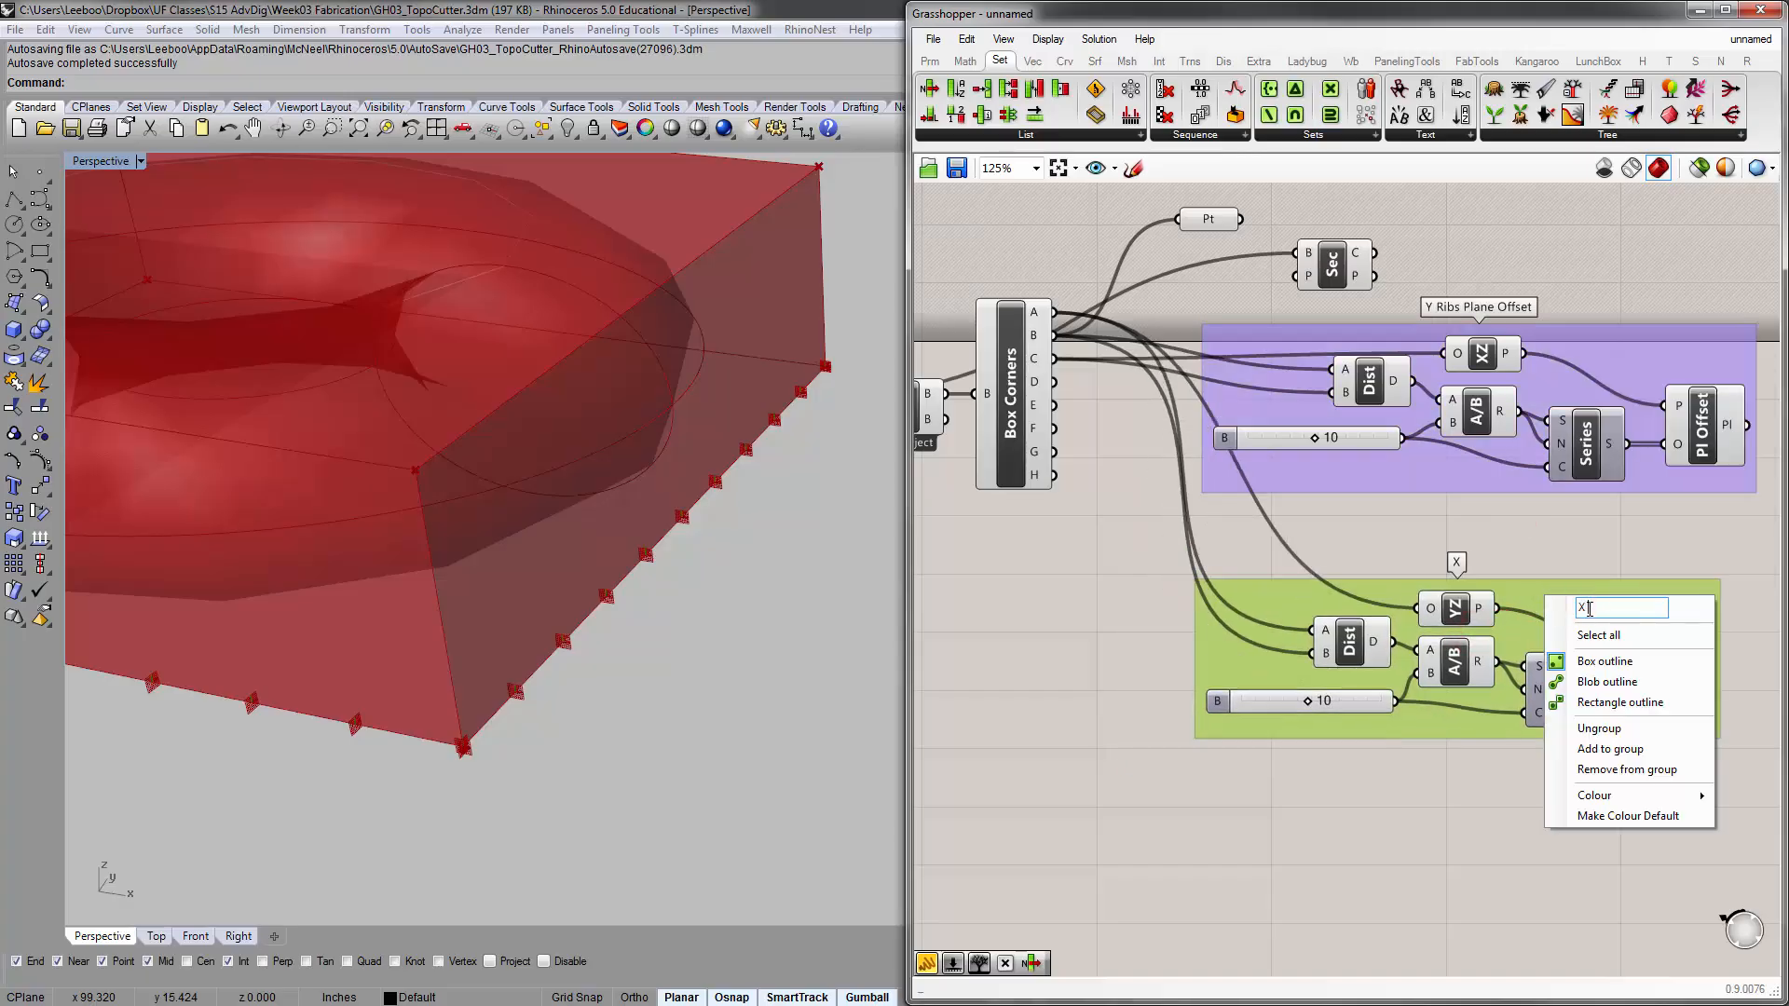
pyautogui.write(' Ribs Plane Of')
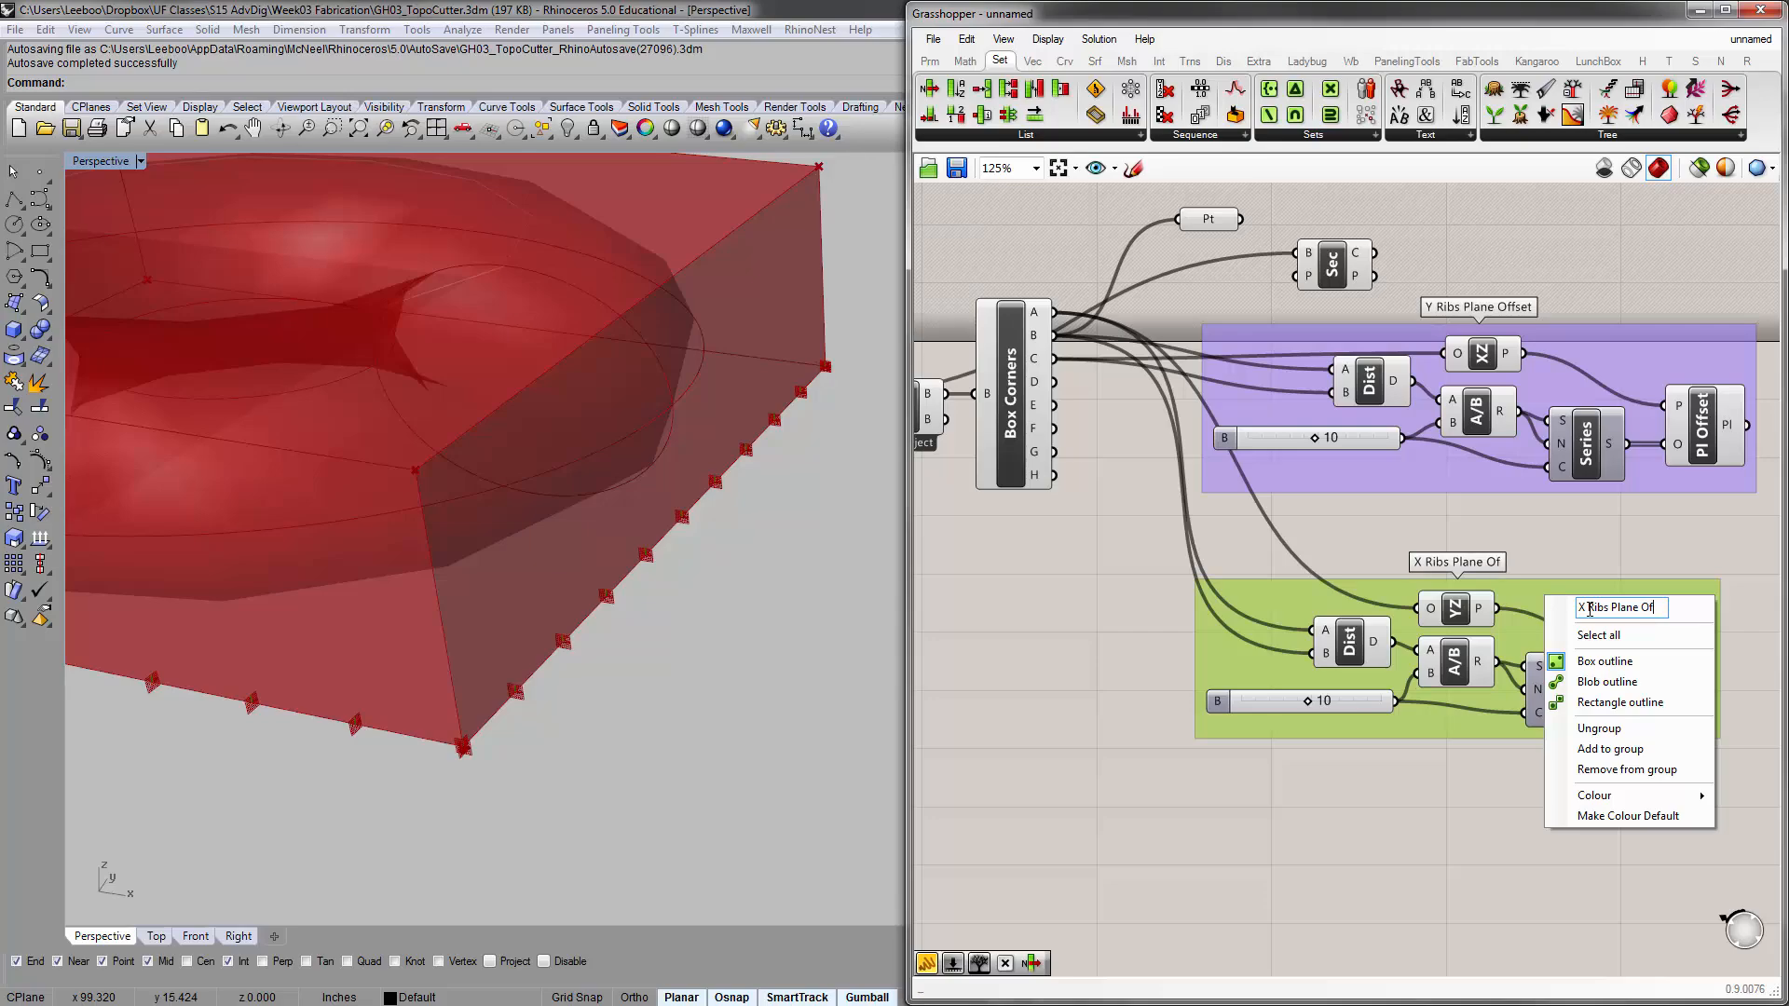
pyautogui.write('fset')
# Rearrange the two groups so X Ribs Plane Offset sits directly above Y Ribs Plane Offset beside Box Corners
pyautogui.click(1572, 535)
pyautogui.moveTo(1572, 535); pyautogui.dragTo(1395, 571, button='right')
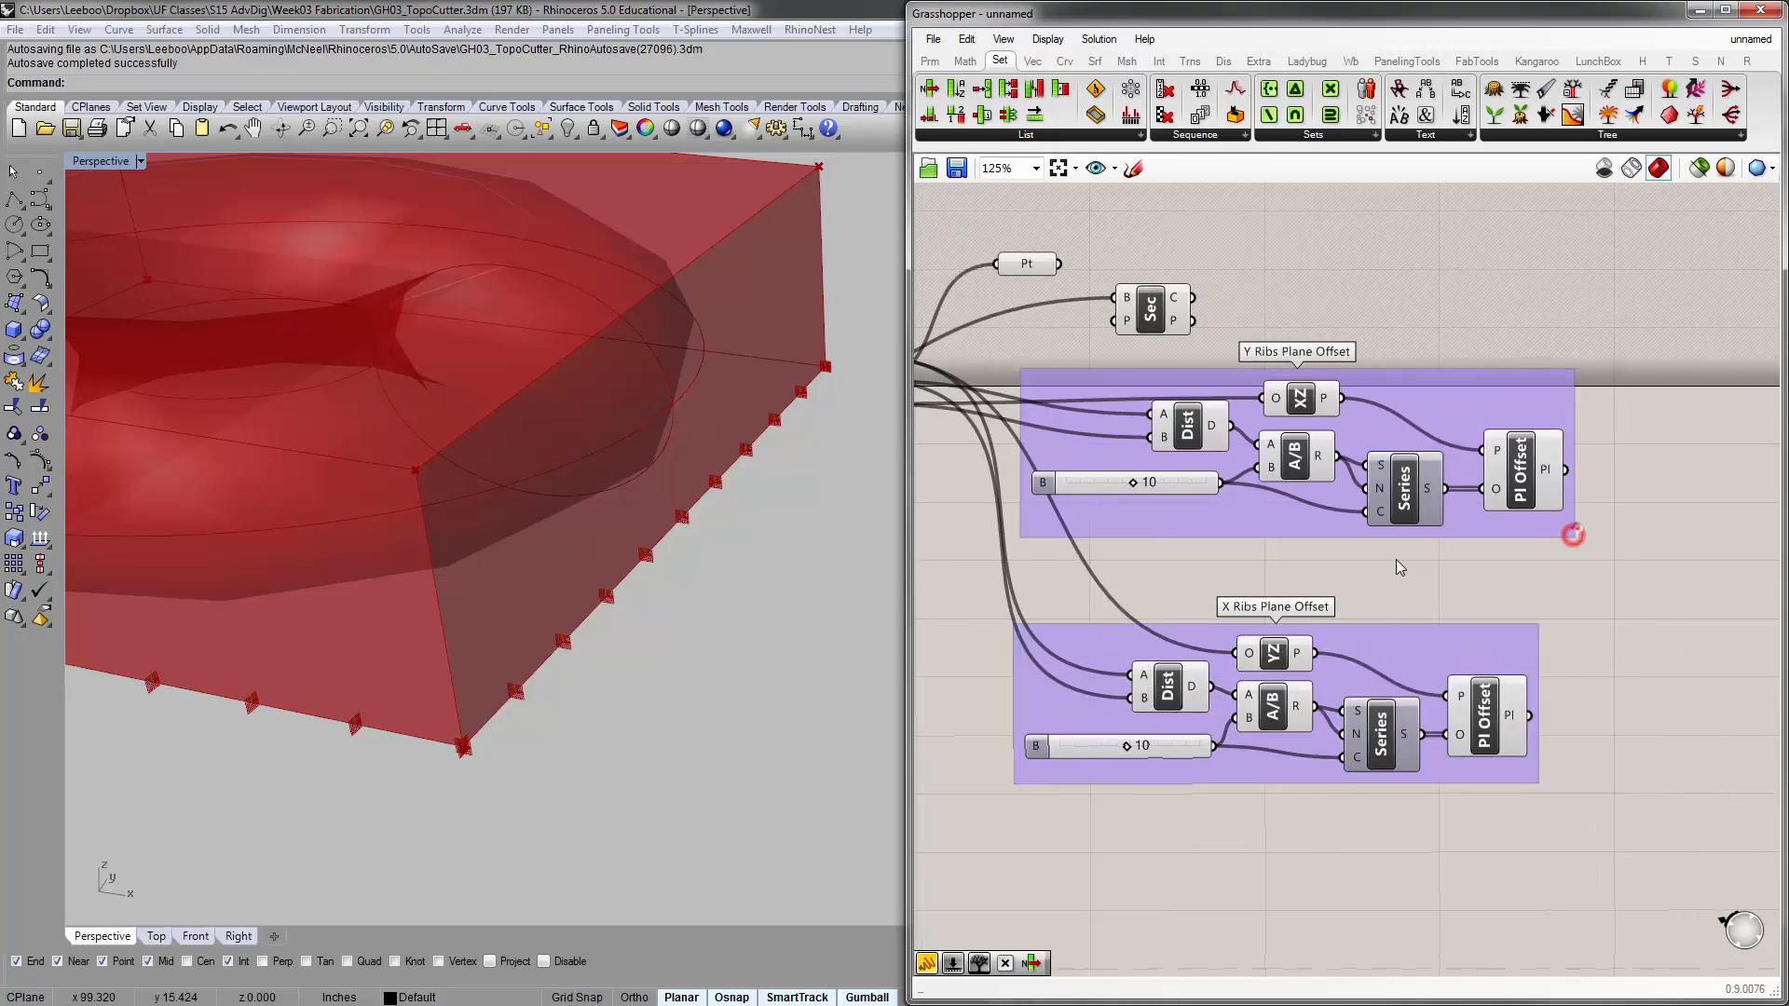
pyautogui.scroll(-2, 1397, 562)
pyautogui.moveTo(1339, 532); pyautogui.dragTo(1299, 791)
pyautogui.moveTo(1395, 616); pyautogui.dragTo(1401, 453)
pyautogui.scroll(1, 1335, 697)
pyautogui.moveTo(1367, 708); pyautogui.dragTo(1431, 502)
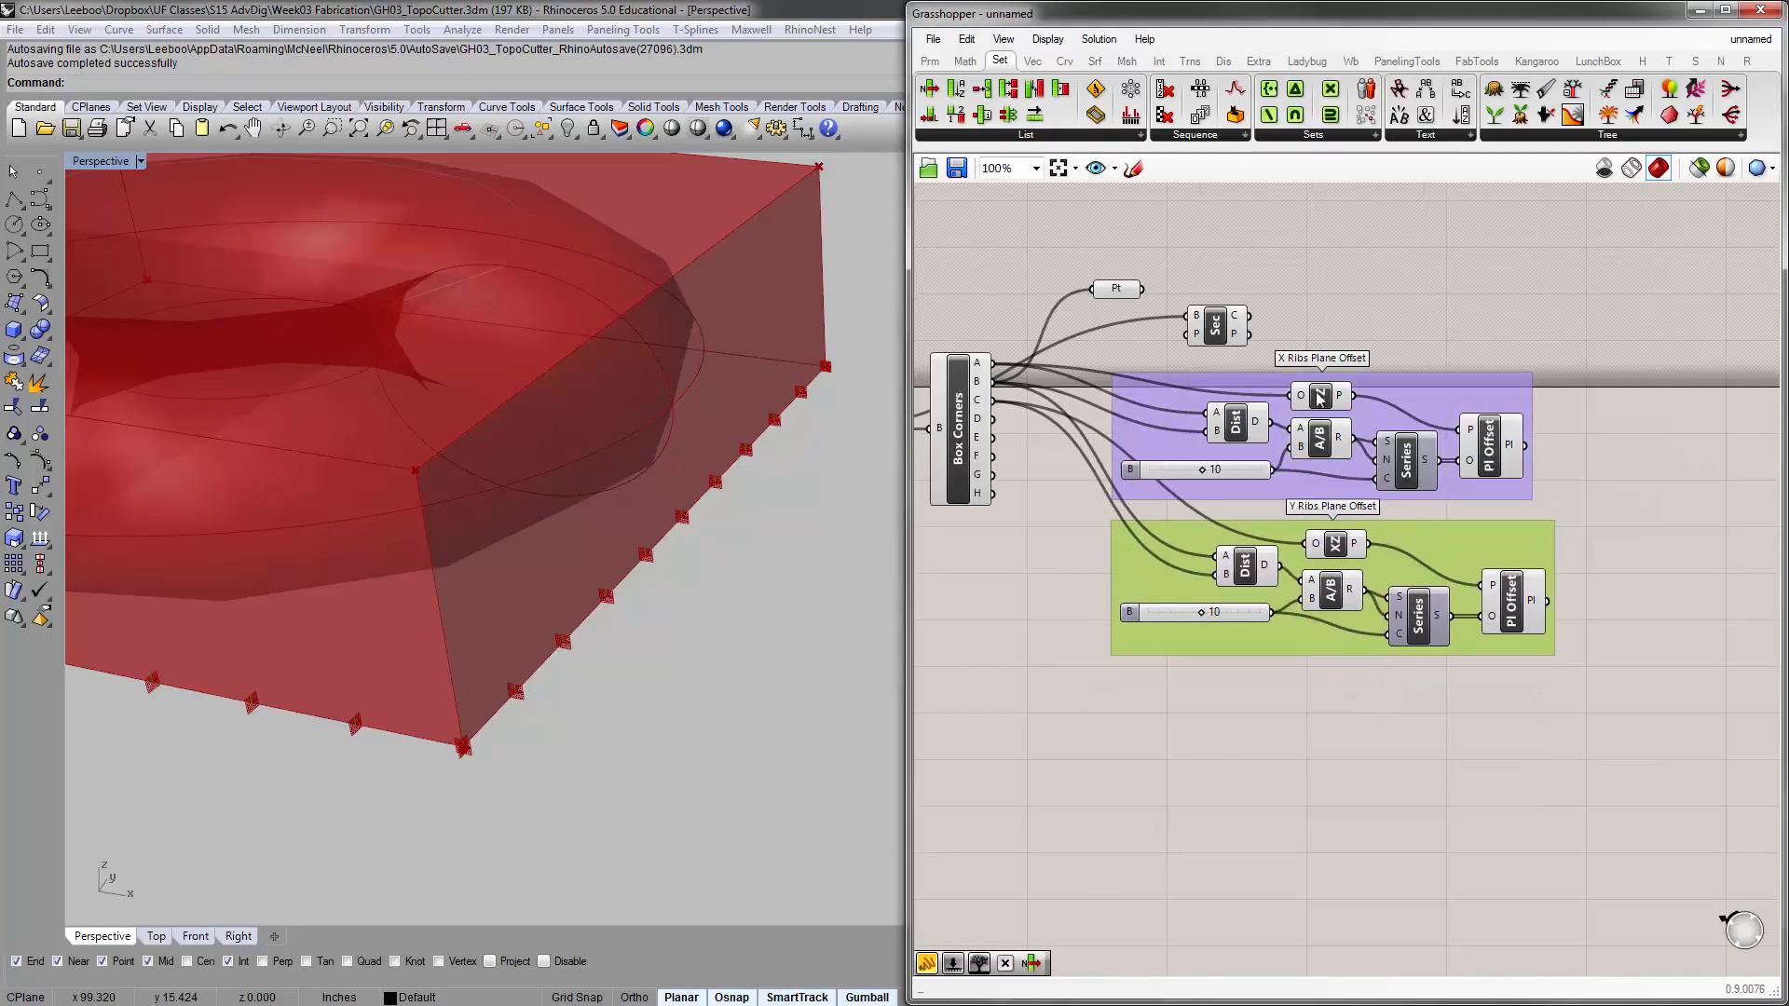
pyautogui.click(1348, 293)
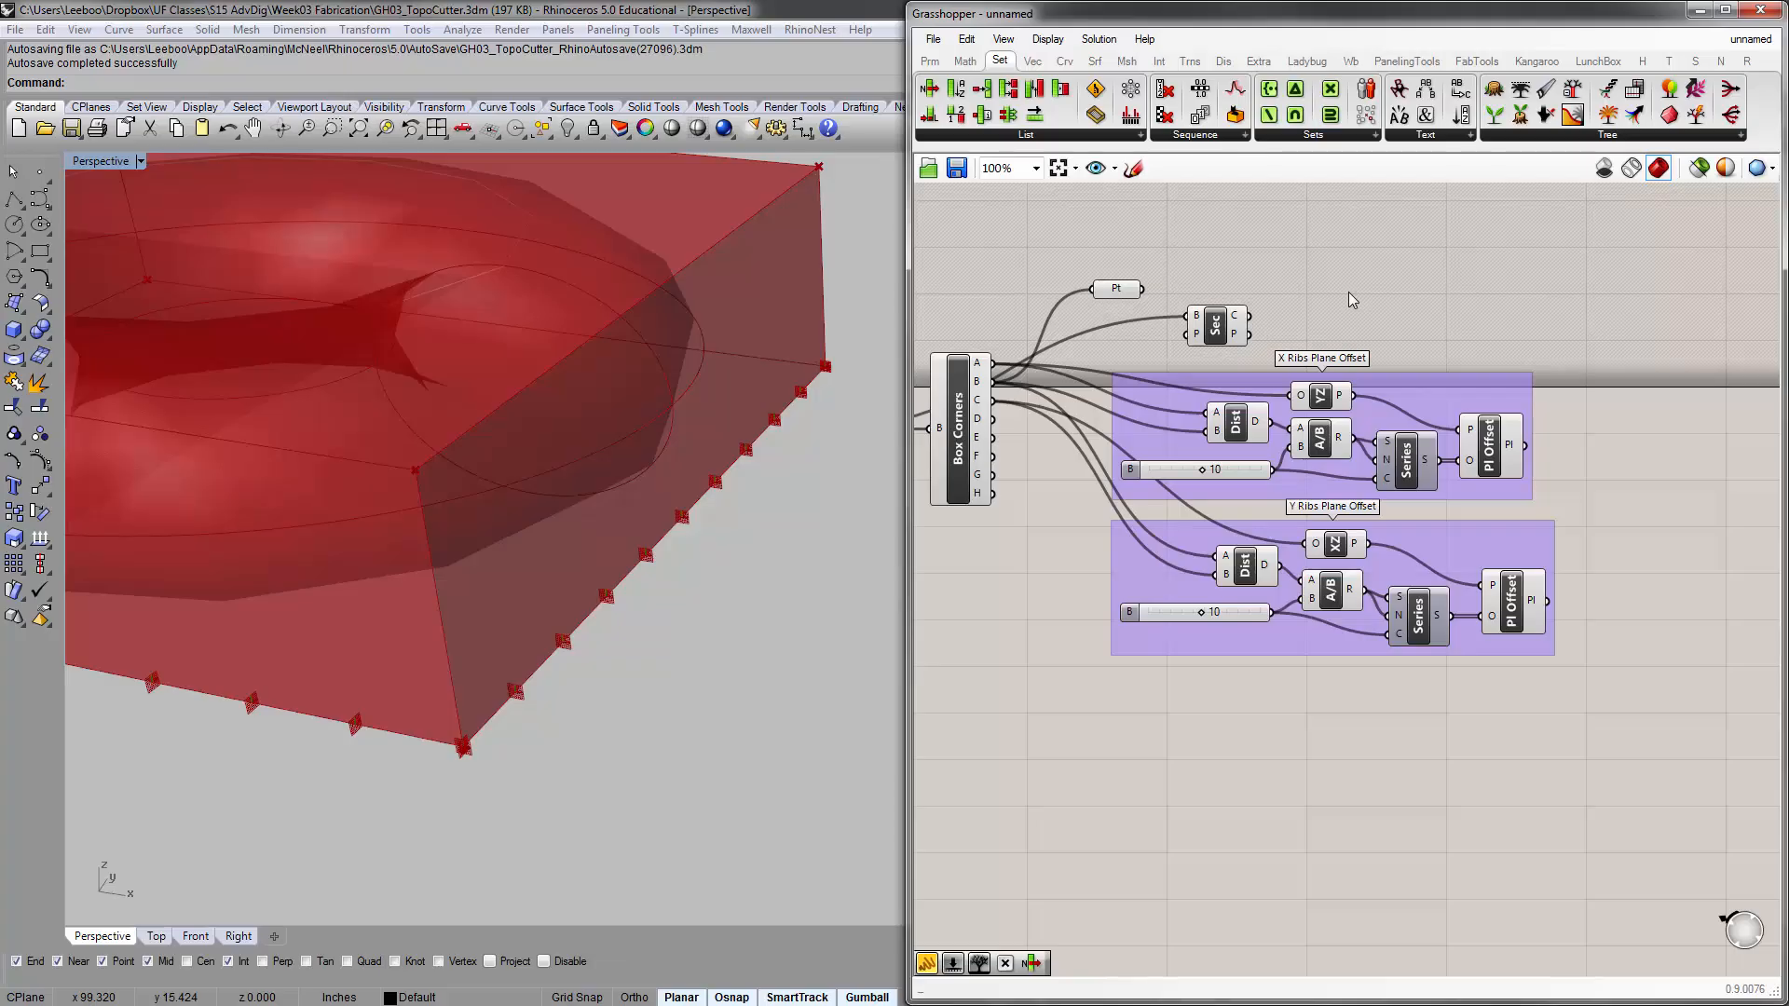
# Move the Brep | Plane component past the X Ribs group and place a copy of it beside the Y Ribs group
pyautogui.moveTo(1356, 315); pyautogui.dragTo(1237, 319, button='right')
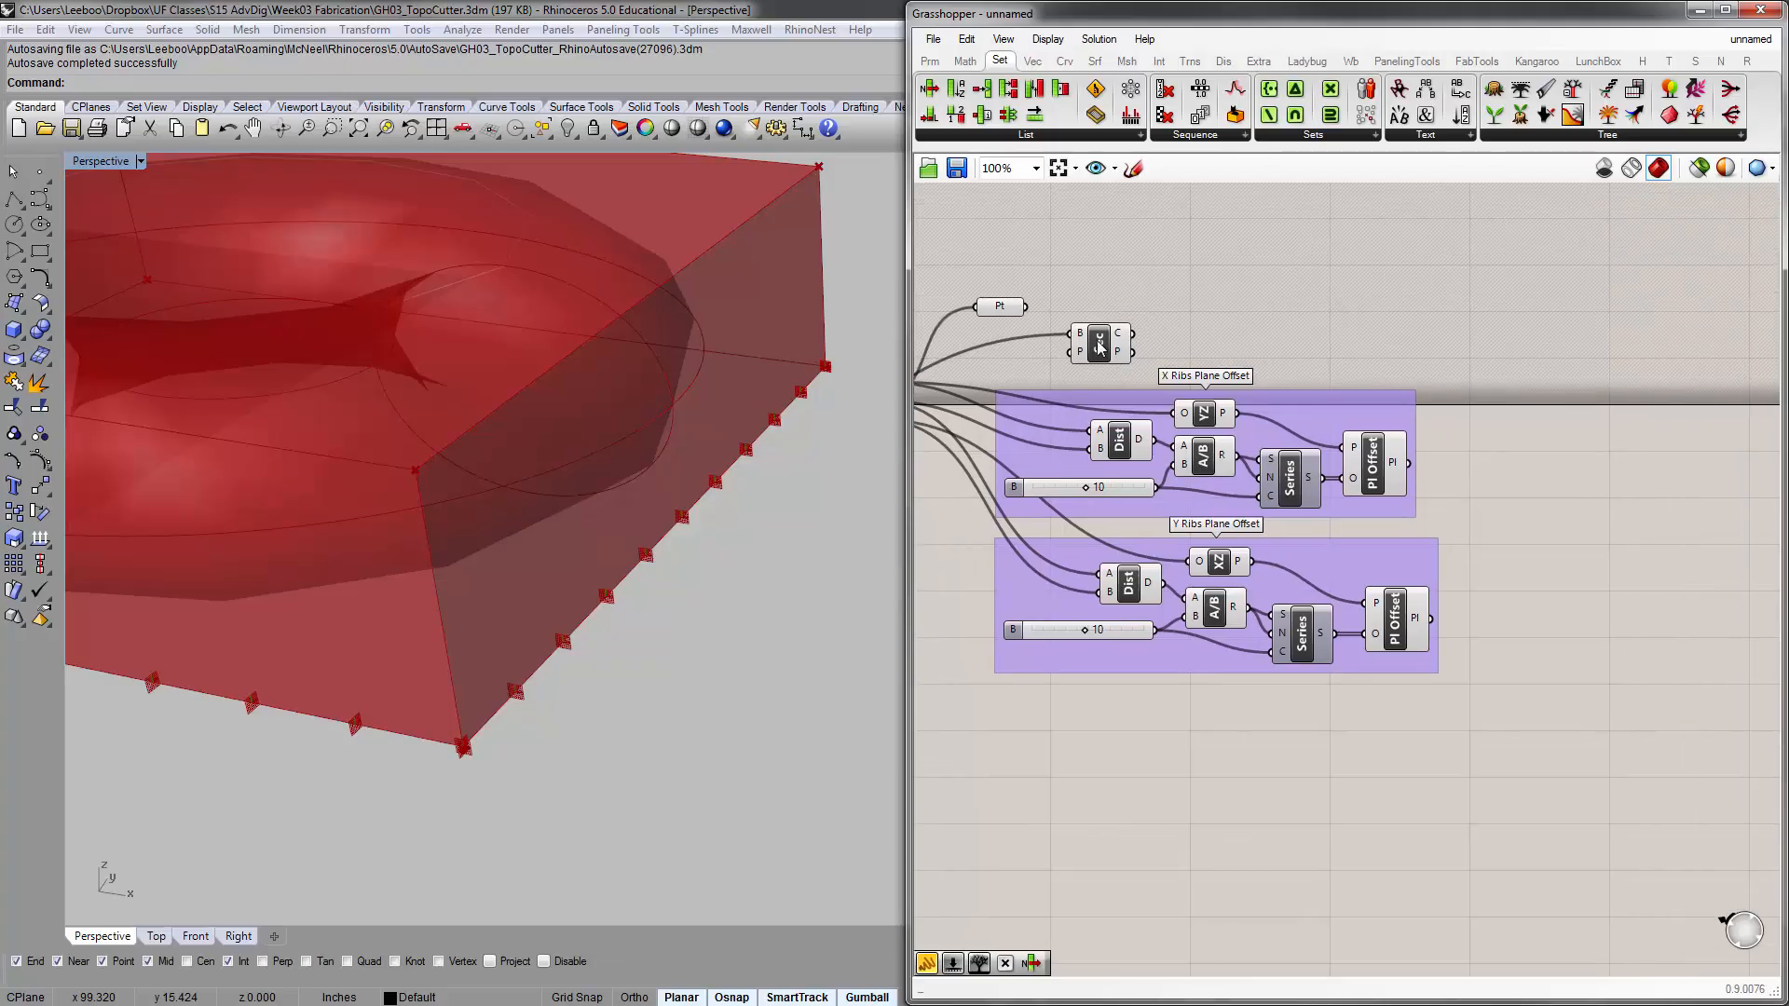
pyautogui.moveTo(1099, 346); pyautogui.dragTo(1568, 350)
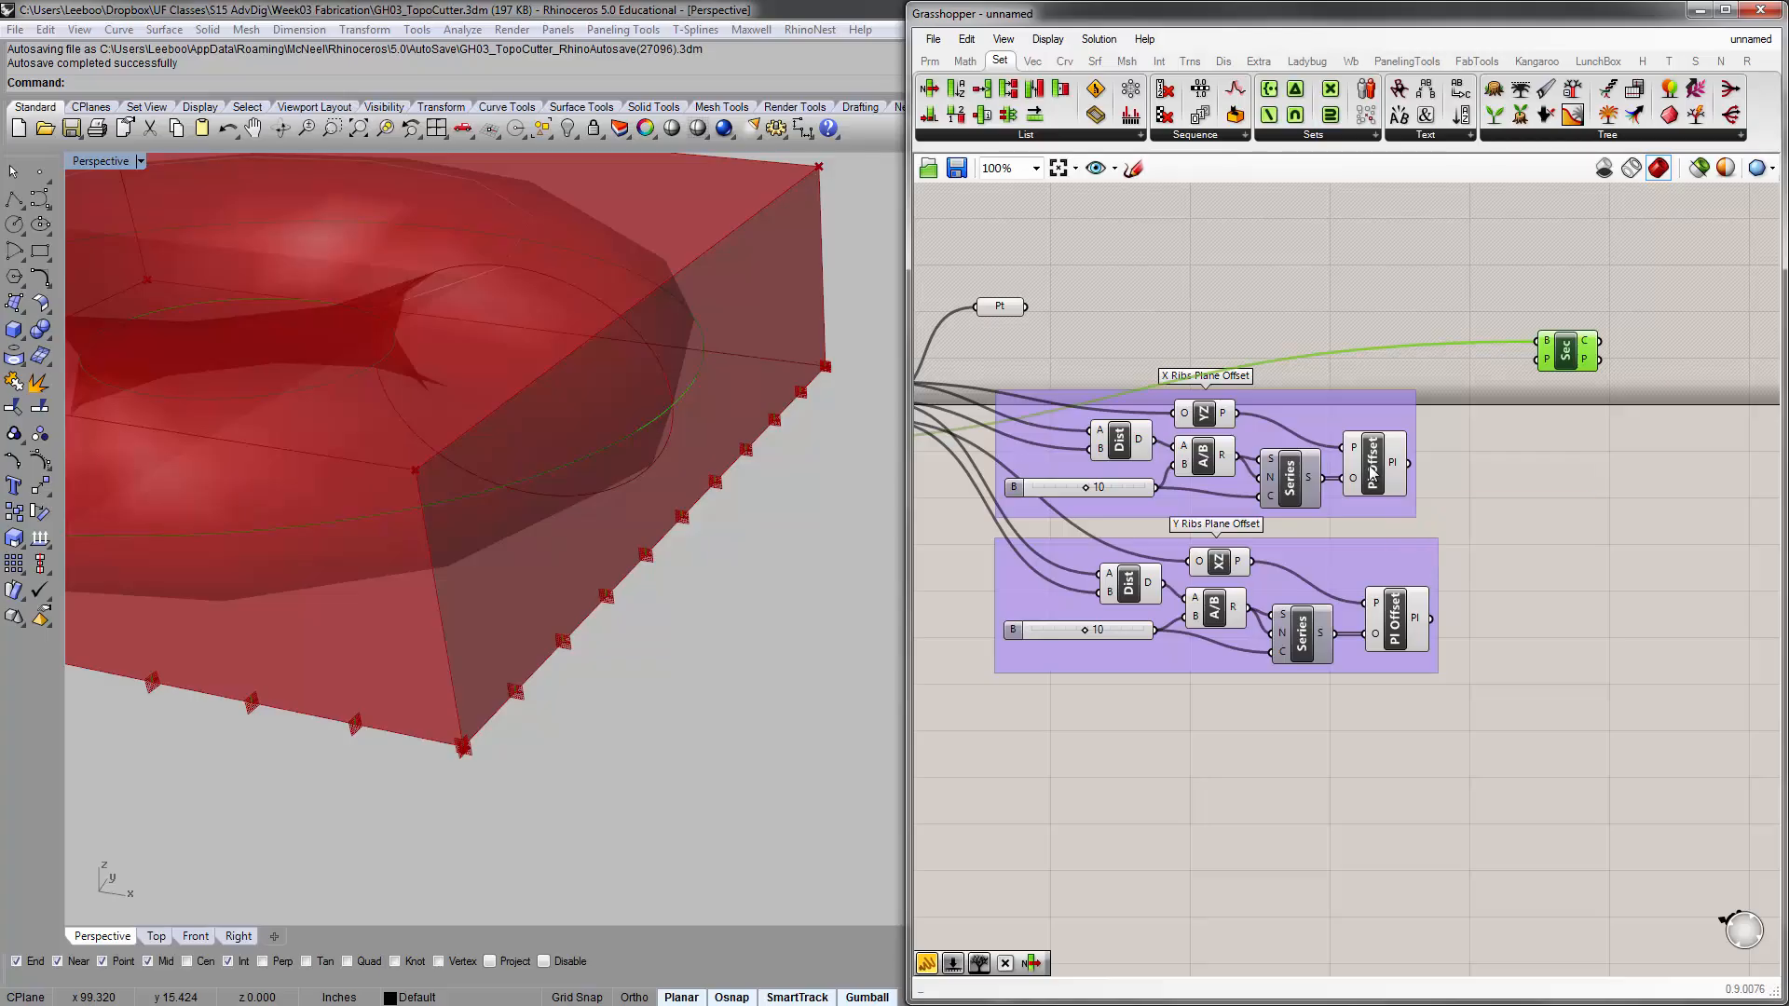
pyautogui.click(1370, 473)
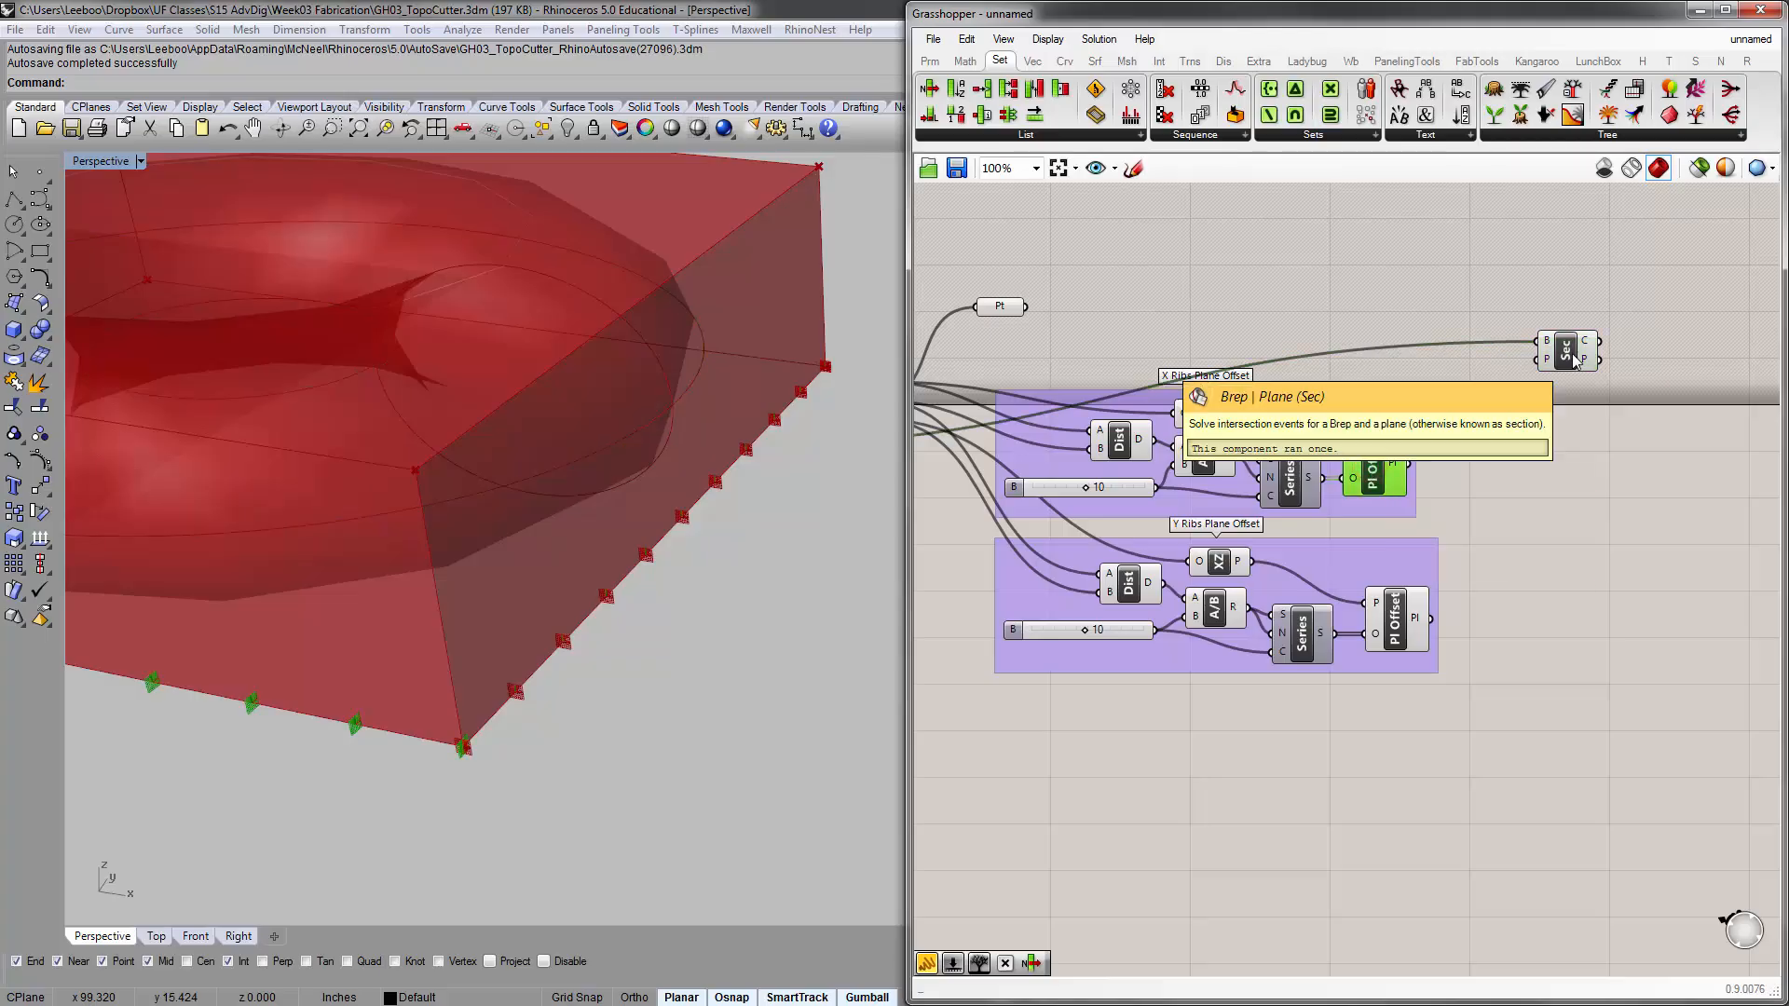
pyautogui.moveTo(1566, 366); pyautogui.dragTo(1576, 385)
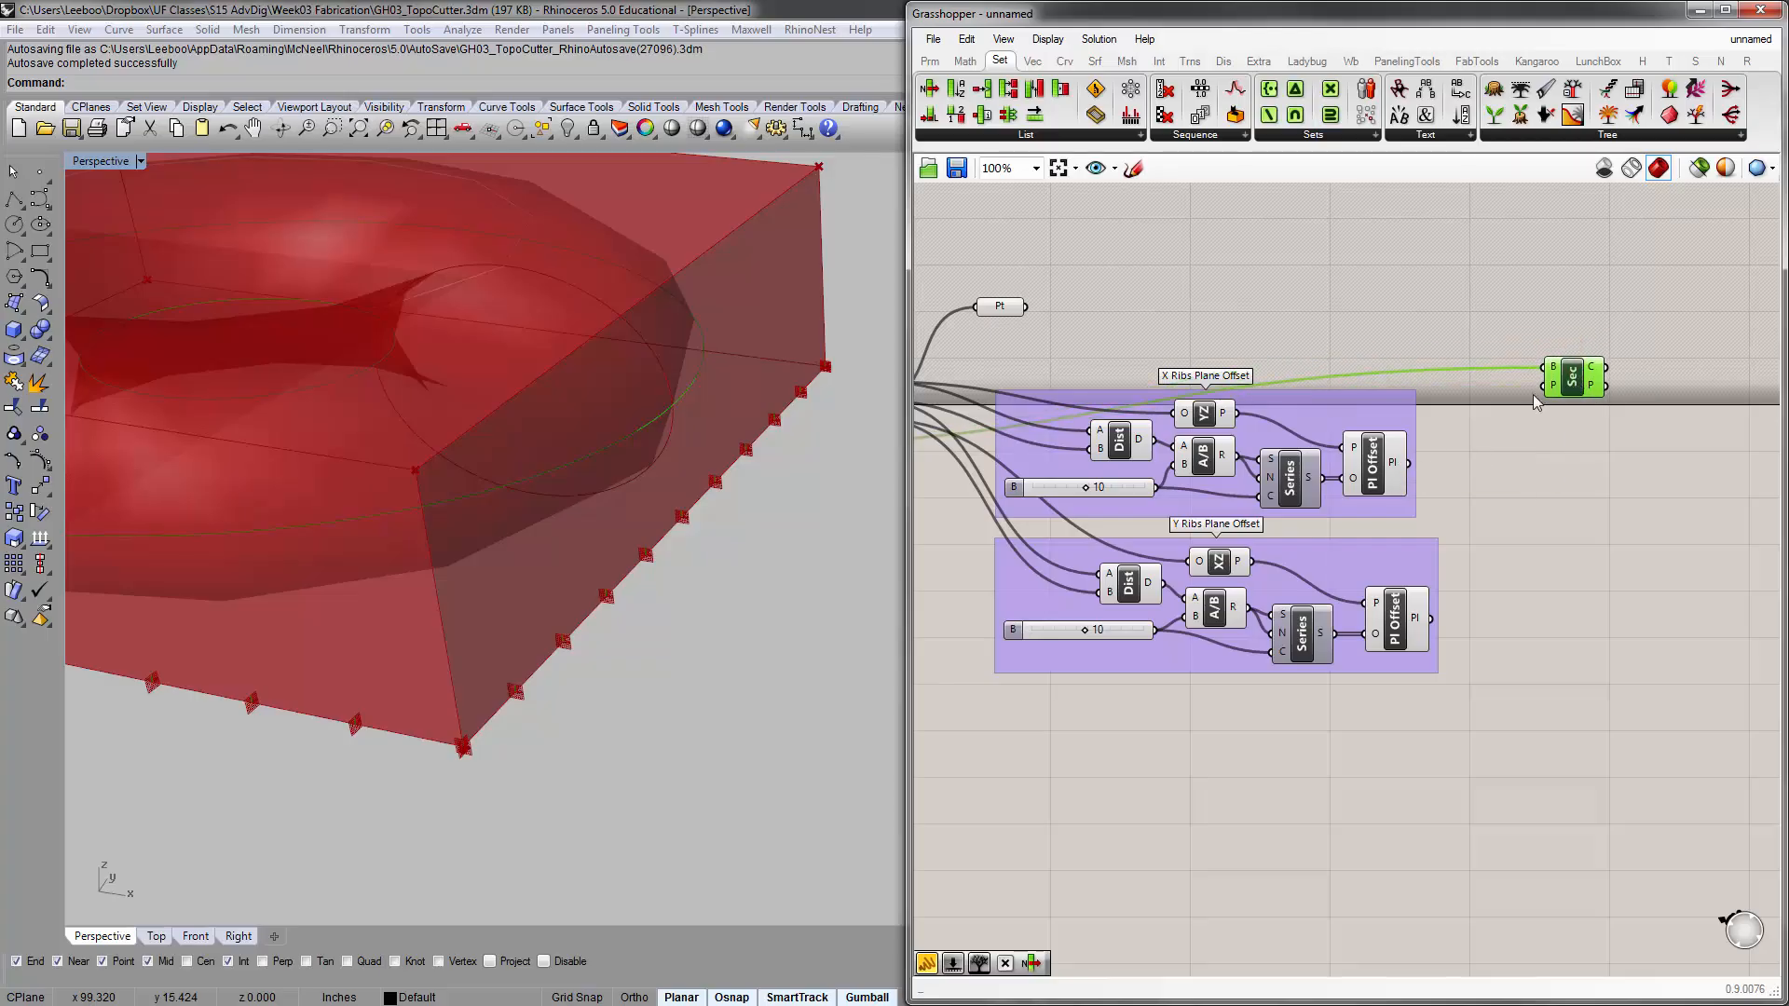
pyautogui.moveTo(1580, 385)
pyautogui.keyDown('alt'); pyautogui.mouseDown()
pyautogui.moveTo(1583, 634)
pyautogui.moveTo(1593, 595)
pyautogui.mouseUp(); pyautogui.keyUp('alt')
pyautogui.click(1565, 434)
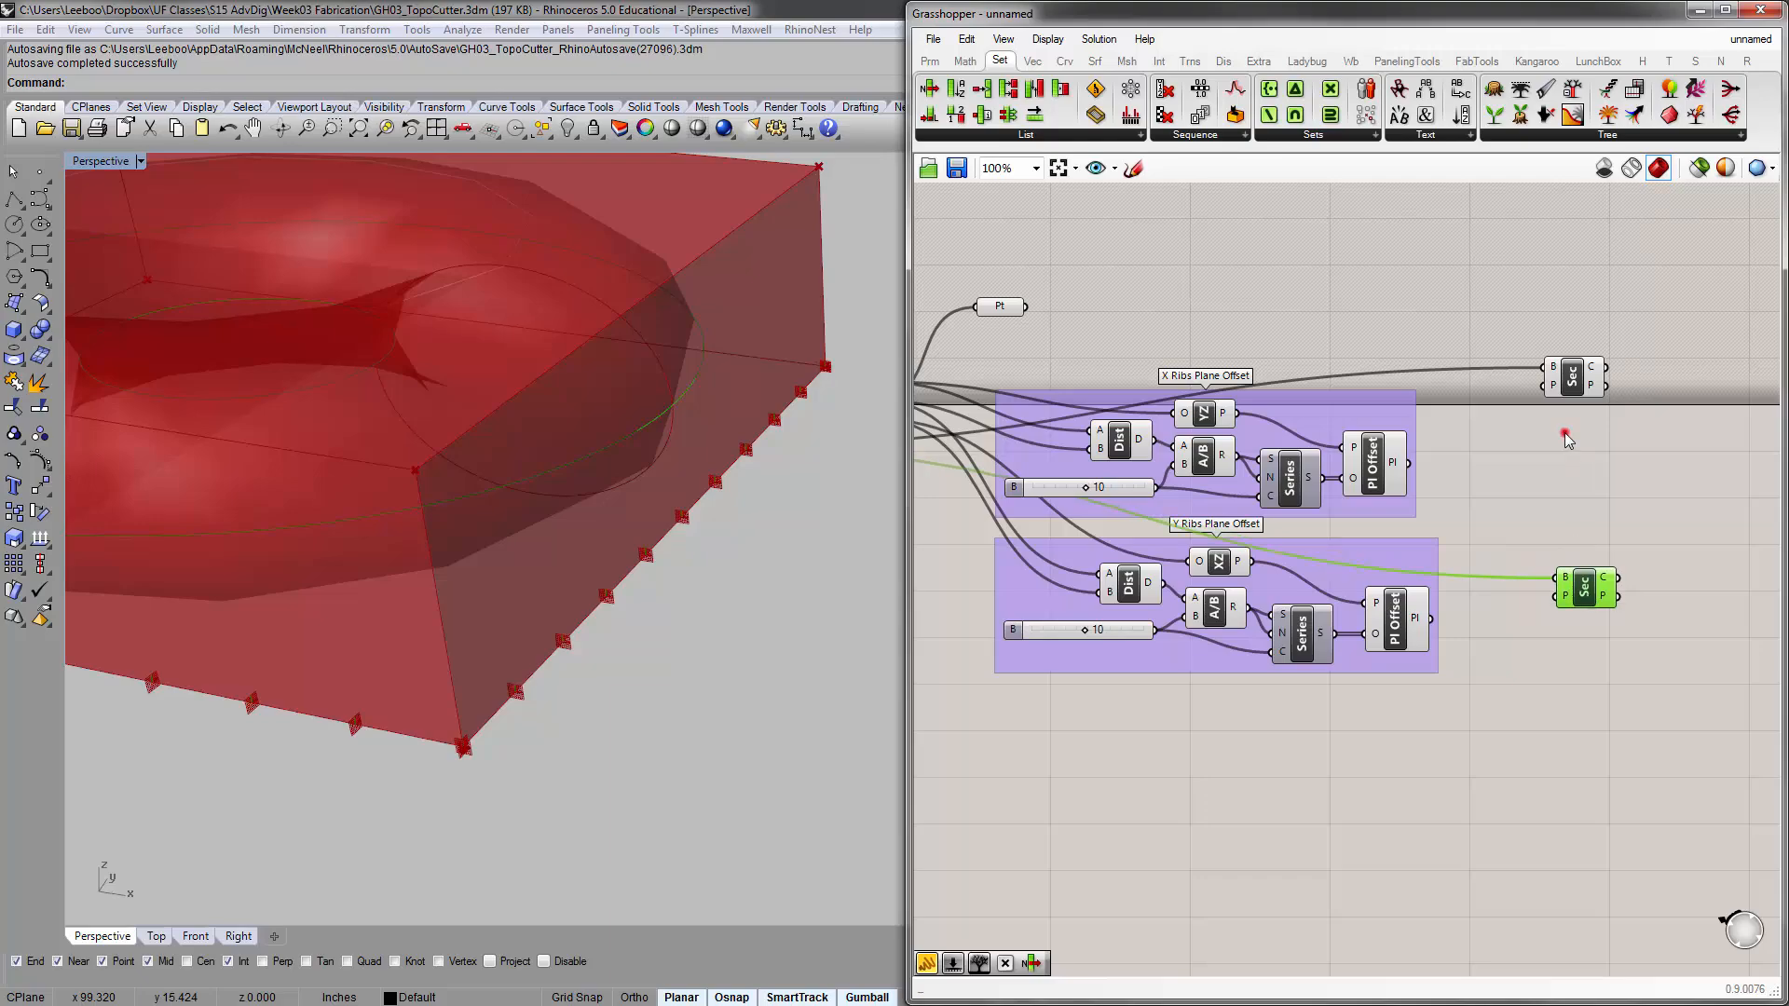
pyautogui.moveTo(1574, 368); pyautogui.dragTo(1586, 389)
# Connect each group's Plane Offset output to the P input of its neighbouring Brep | Plane component
pyautogui.moveTo(1292, 540); pyautogui.dragTo(1769, 537, button='right')
pyautogui.click(1151, 436)
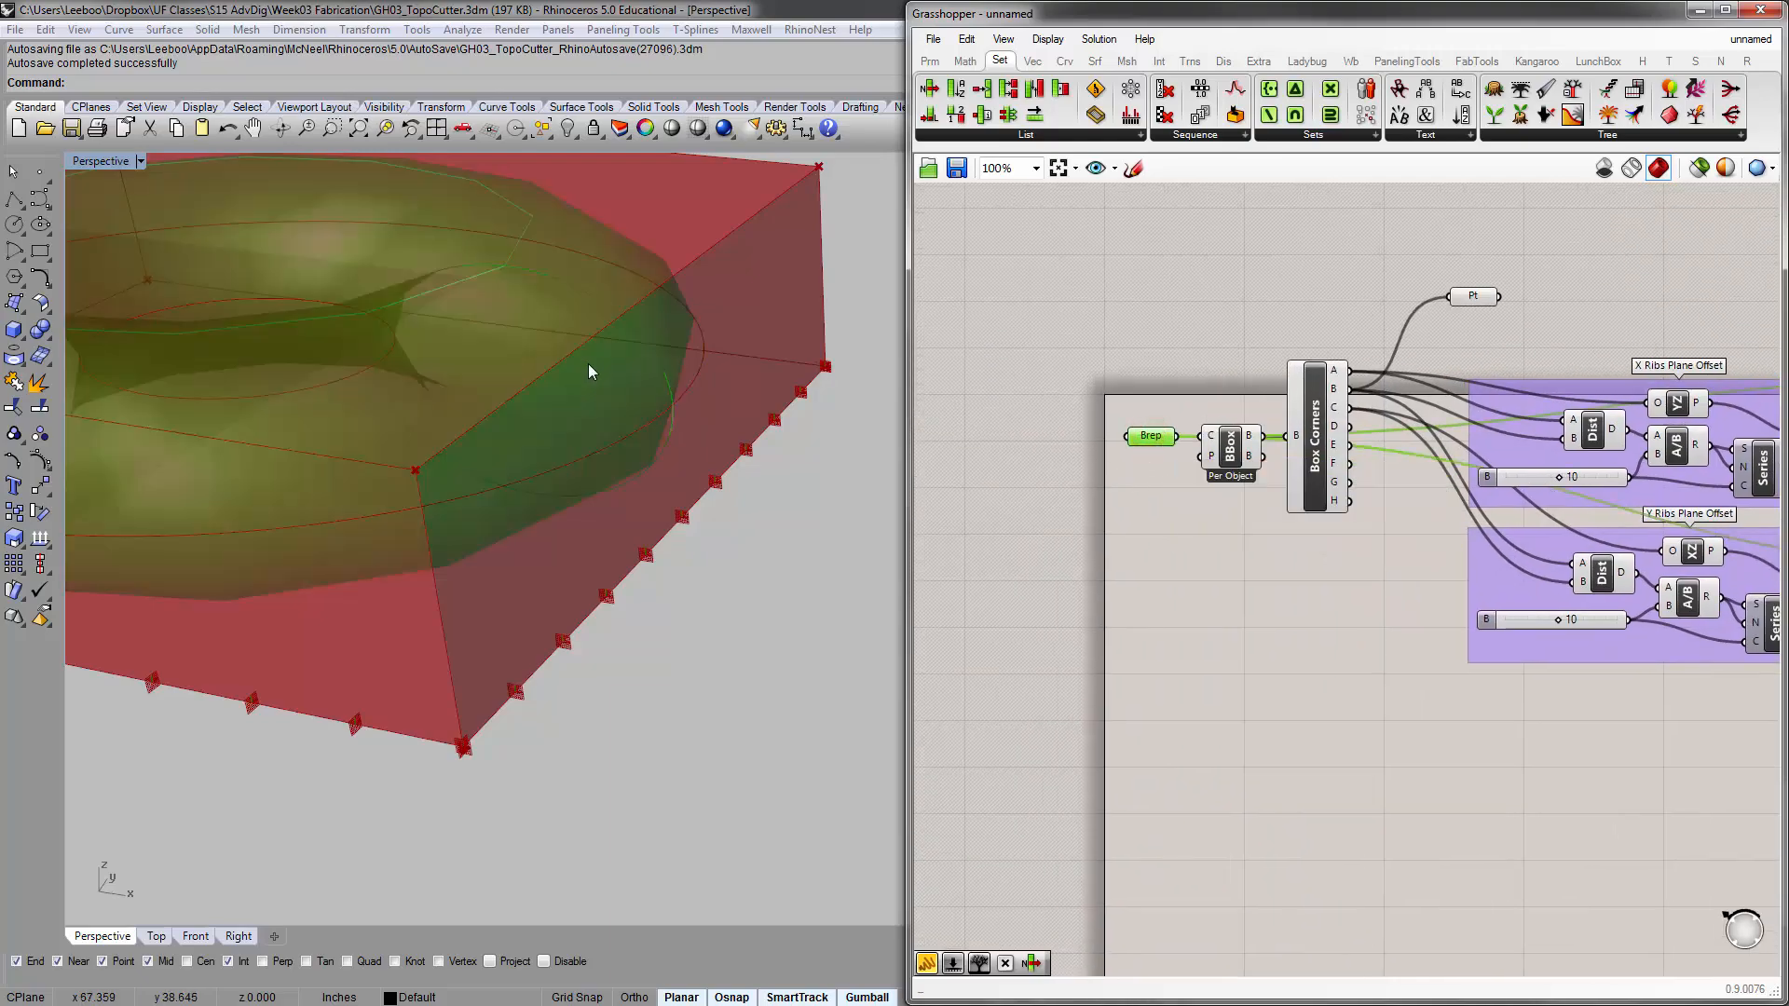
pyautogui.moveTo(1639, 517); pyautogui.dragTo(1002, 516, button='right')
pyautogui.moveTo(1470, 479); pyautogui.dragTo(1496, 431, button='right')
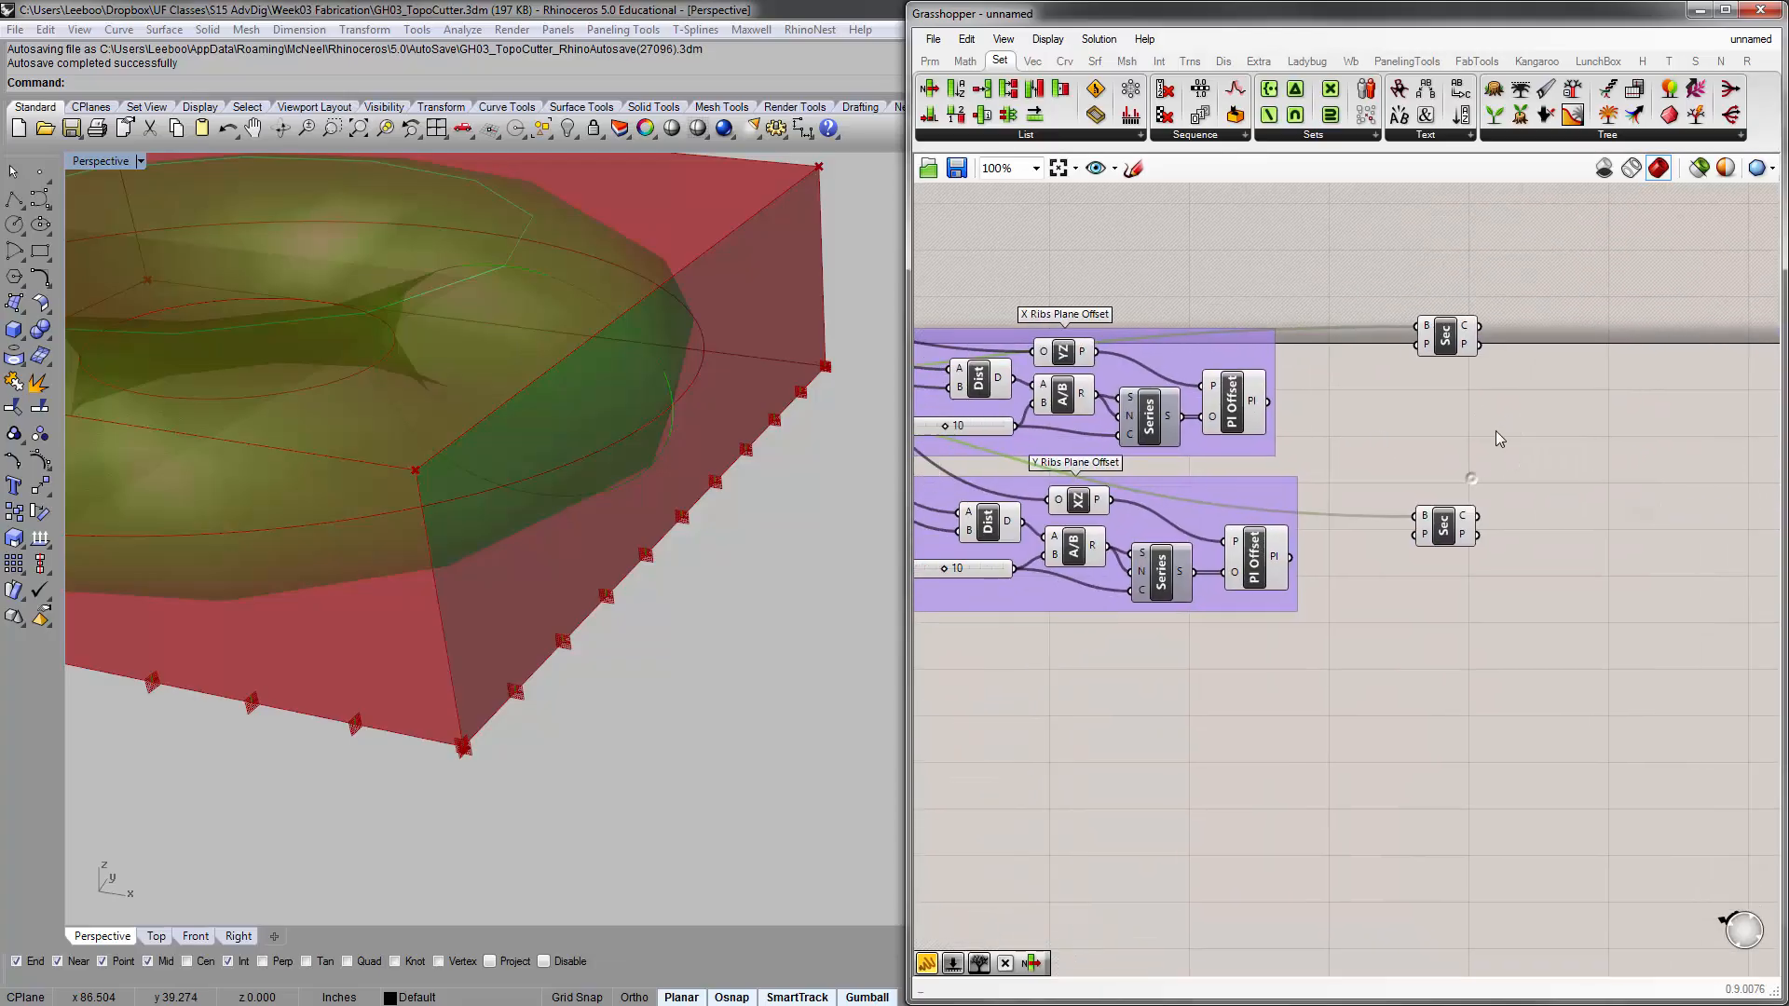
pyautogui.scroll(2, 1340, 441)
pyautogui.moveTo(1325, 426); pyautogui.dragTo(1297, 457, button='right')
pyautogui.moveTo(1207, 421); pyautogui.dragTo(1437, 332)
pyautogui.moveTo(1249, 673); pyautogui.dragTo(1436, 628)
pyautogui.moveTo(1126, 445); pyautogui.dragTo(1383, 435, button='right')
pyautogui.scroll(-2, 1279, 440)
pyautogui.scroll(-1, 1377, 429)
pyautogui.scroll(1, 1383, 435)
# Disable the preview of both Plane Offset components
pyautogui.click(1464, 429)
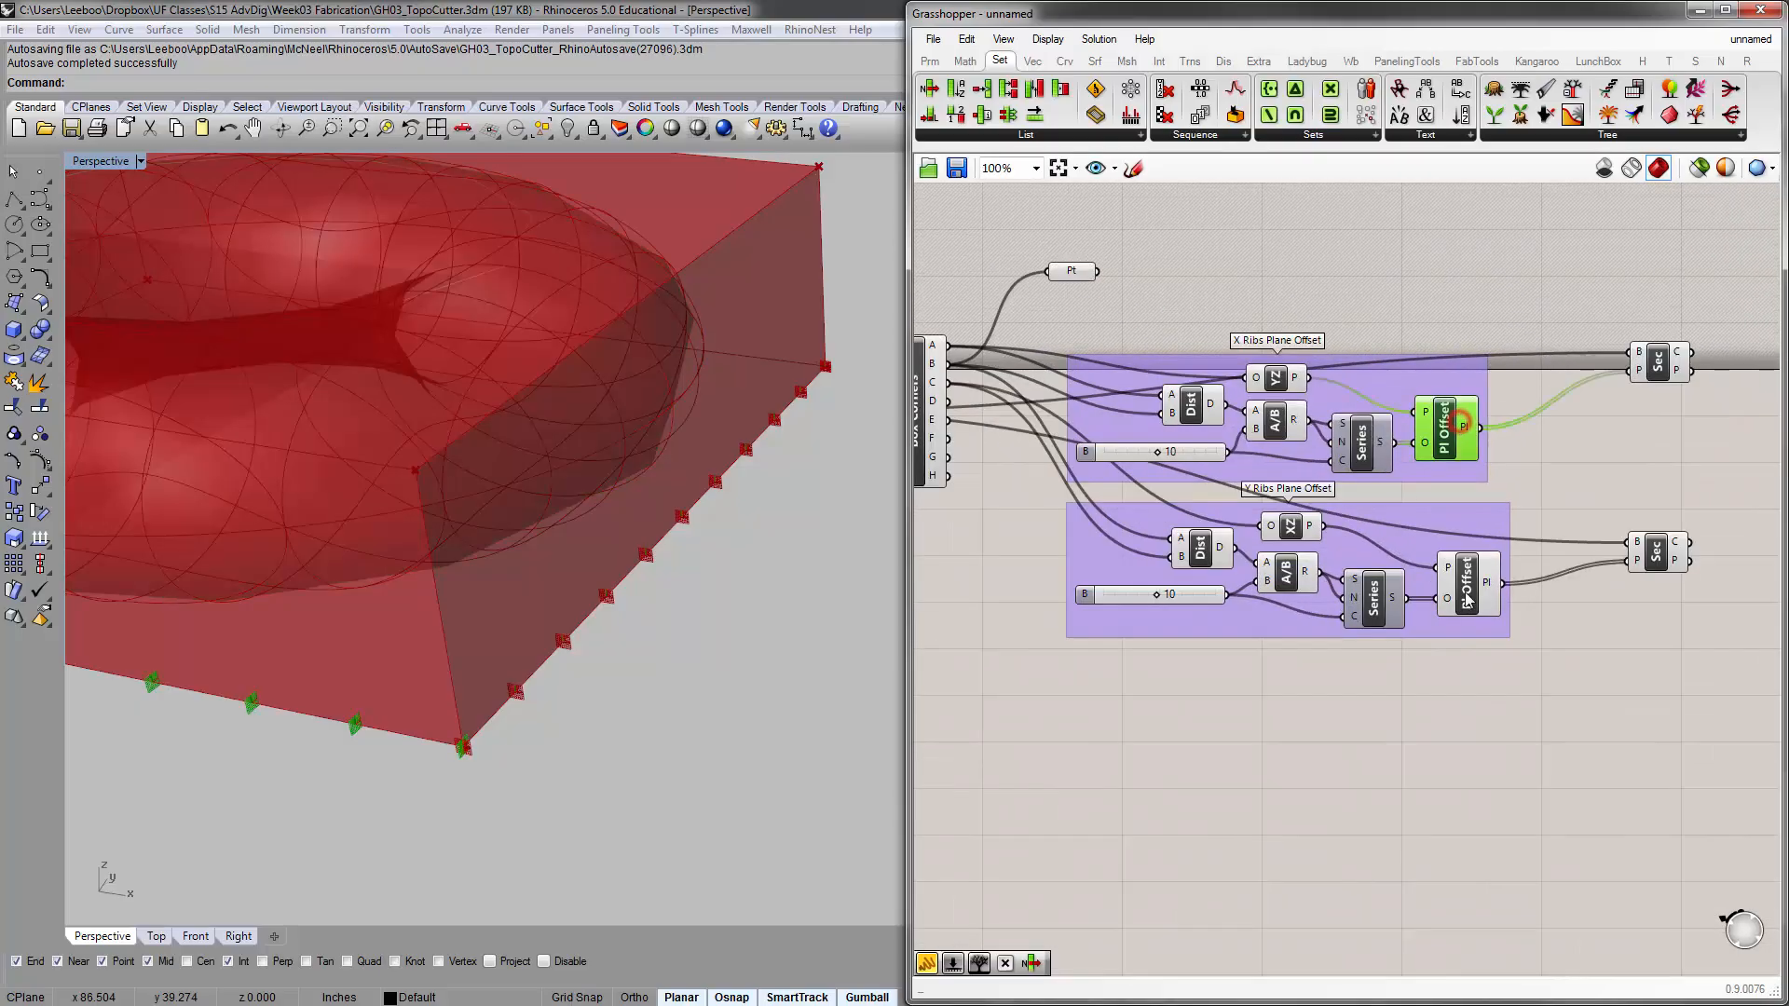
pyautogui.keyDown('shift'); pyautogui.click(1467, 587); pyautogui.keyUp('shift')
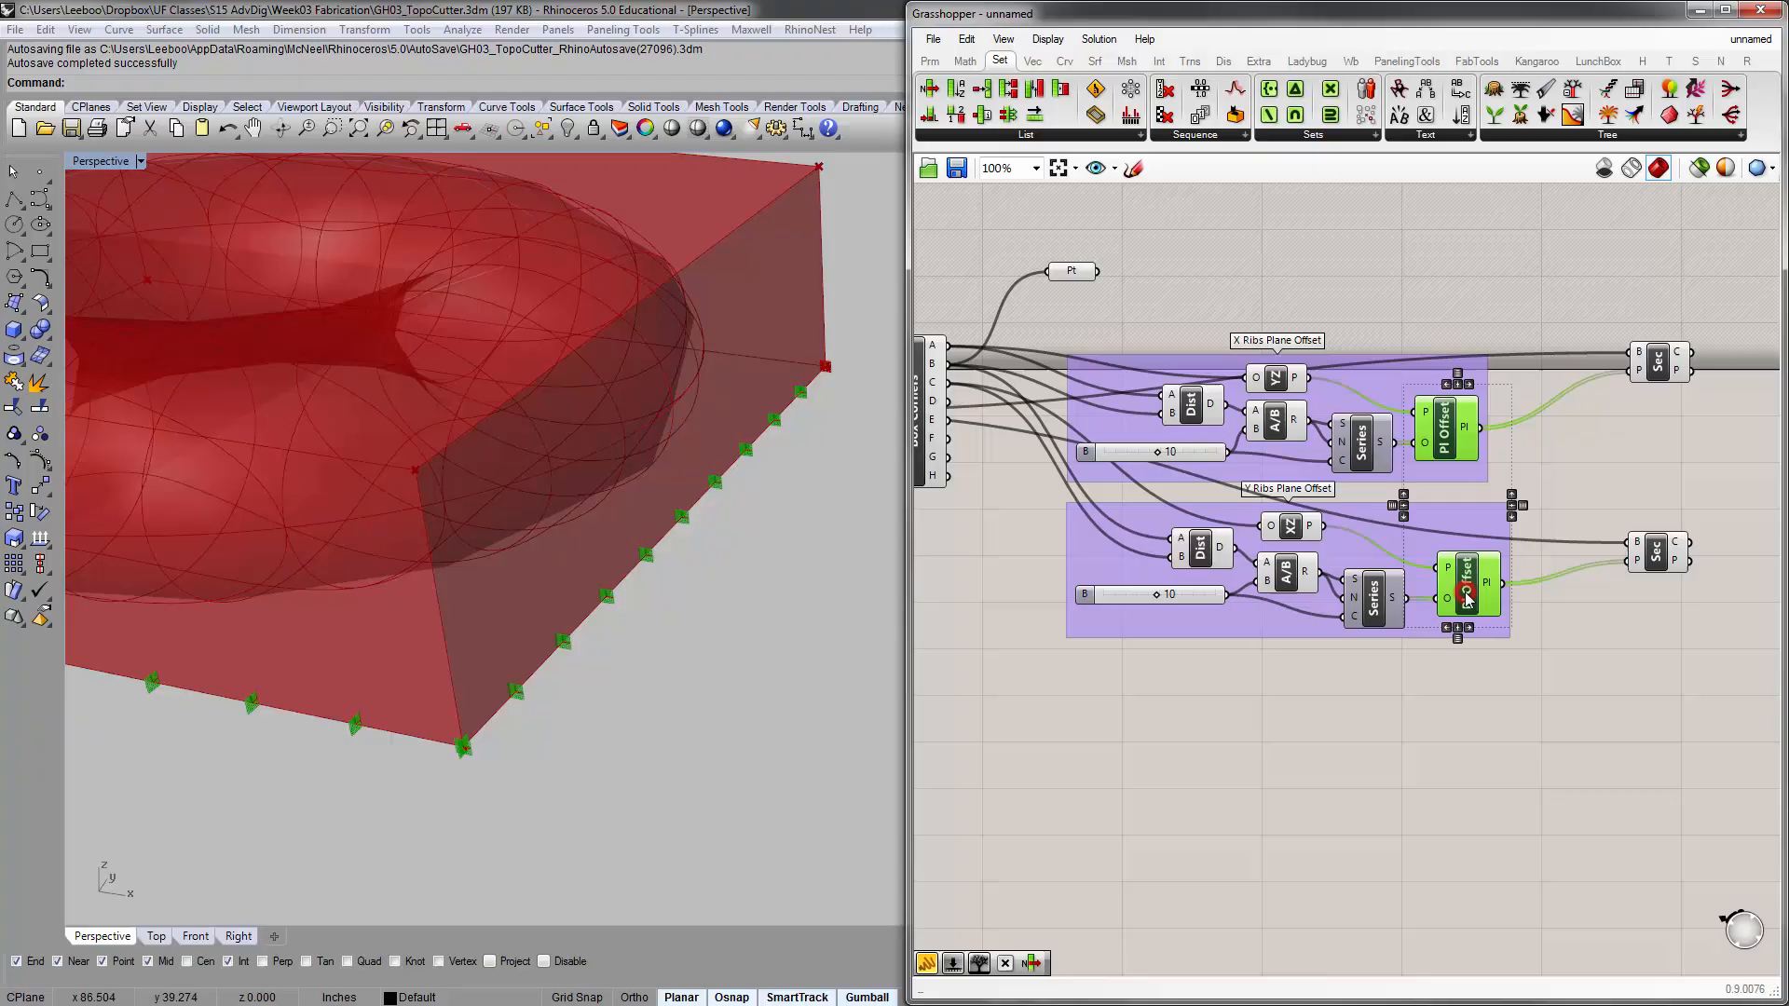
pyautogui.middleClick(1443, 429)
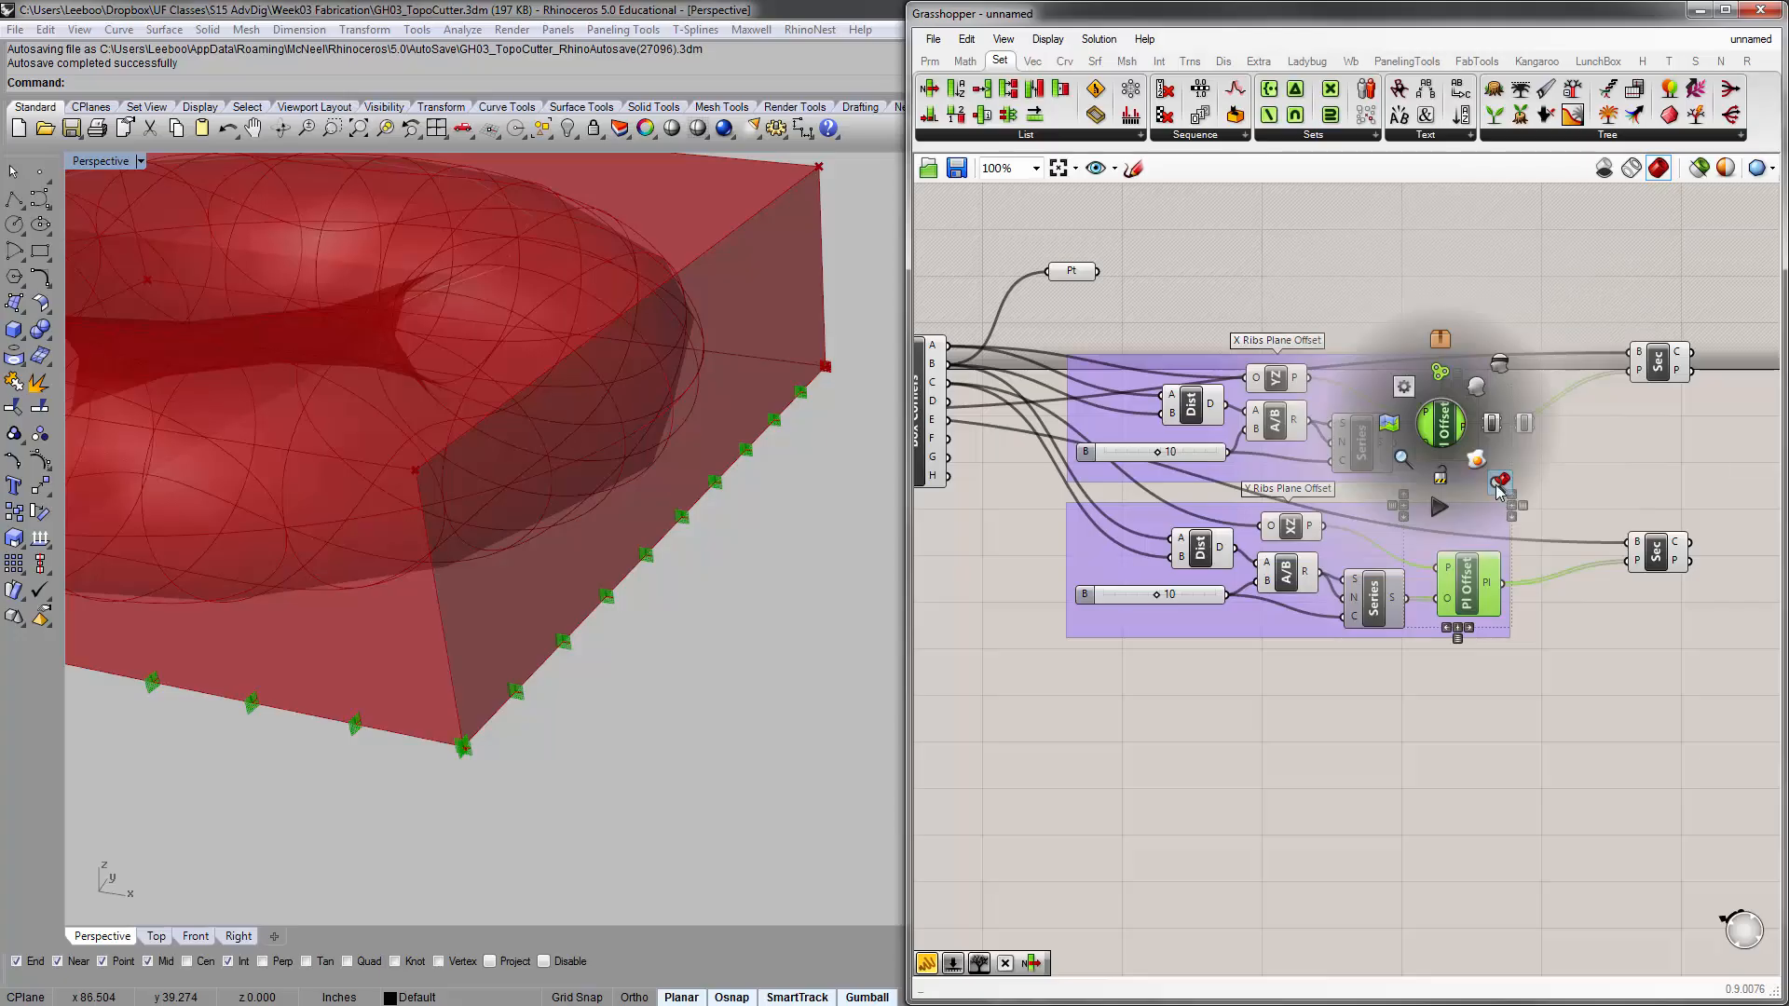
pyautogui.click(1498, 361)
pyautogui.click(1532, 268)
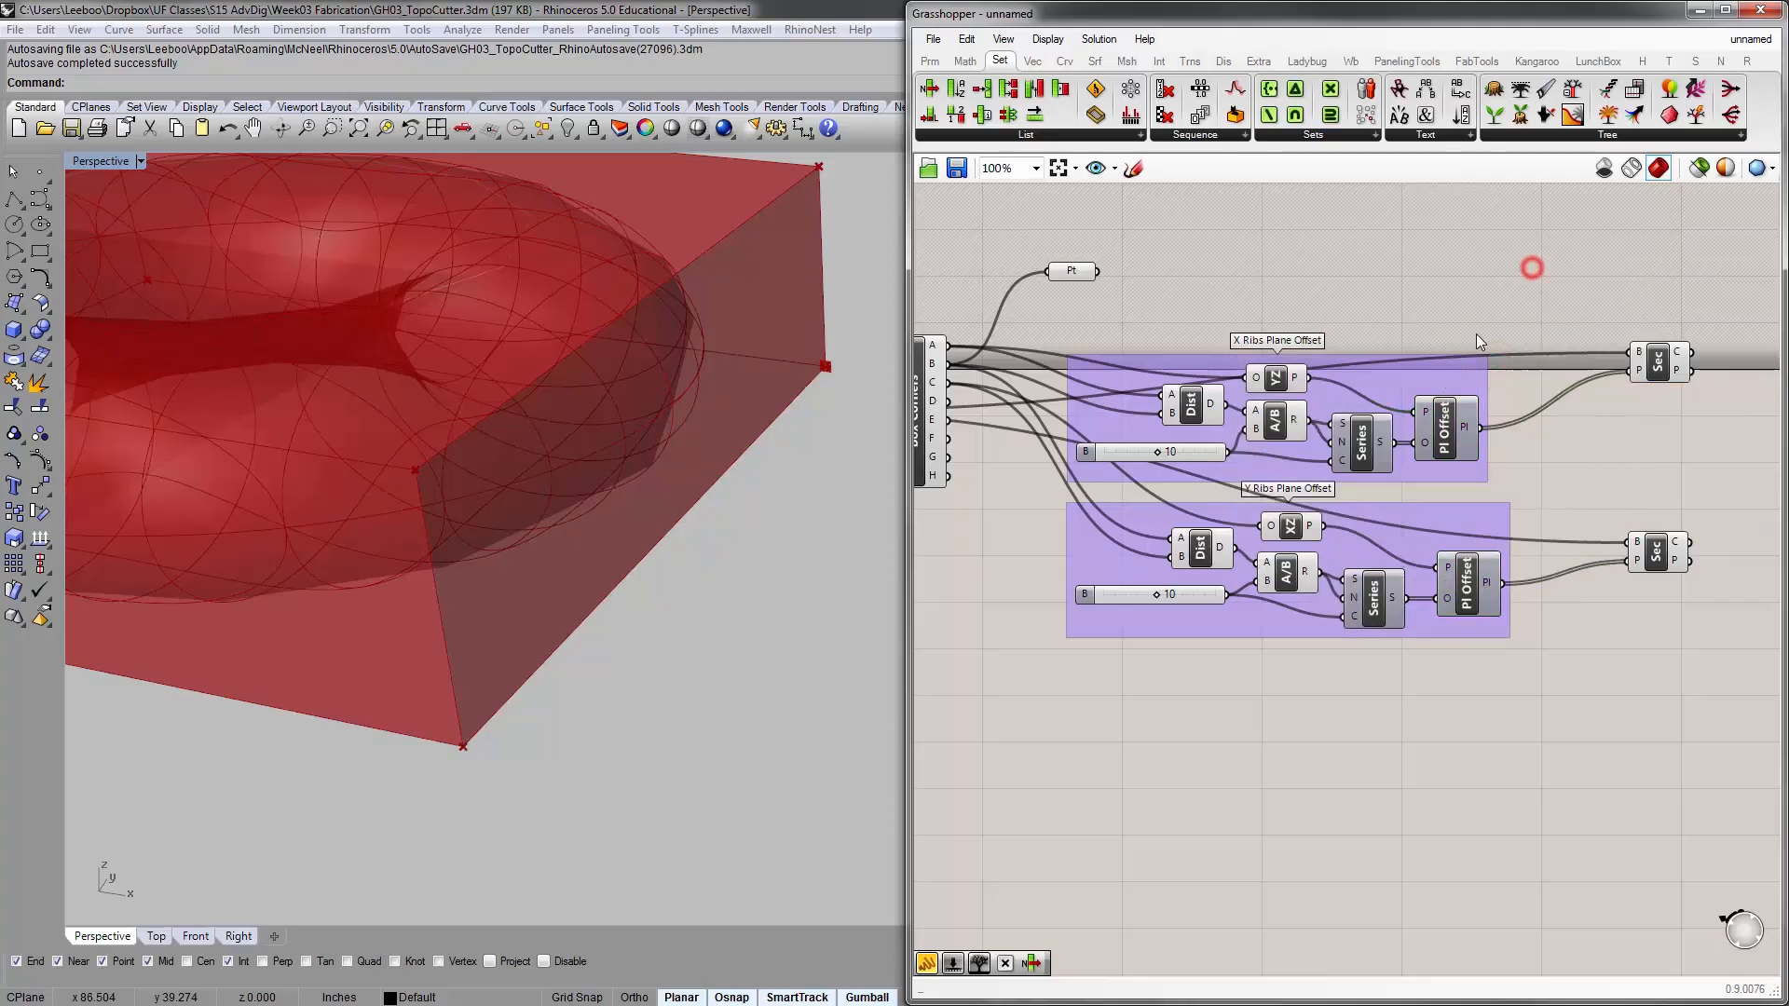
# Disable the preview of the Distance, Division and YZ/XZ plane components in both rib groups
pyautogui.moveTo(1306, 357)
pyautogui.mouseDown(button='right')
pyautogui.moveTo(1350, 340)
pyautogui.moveTo(1360, 394)
pyautogui.mouseUp(button='right')
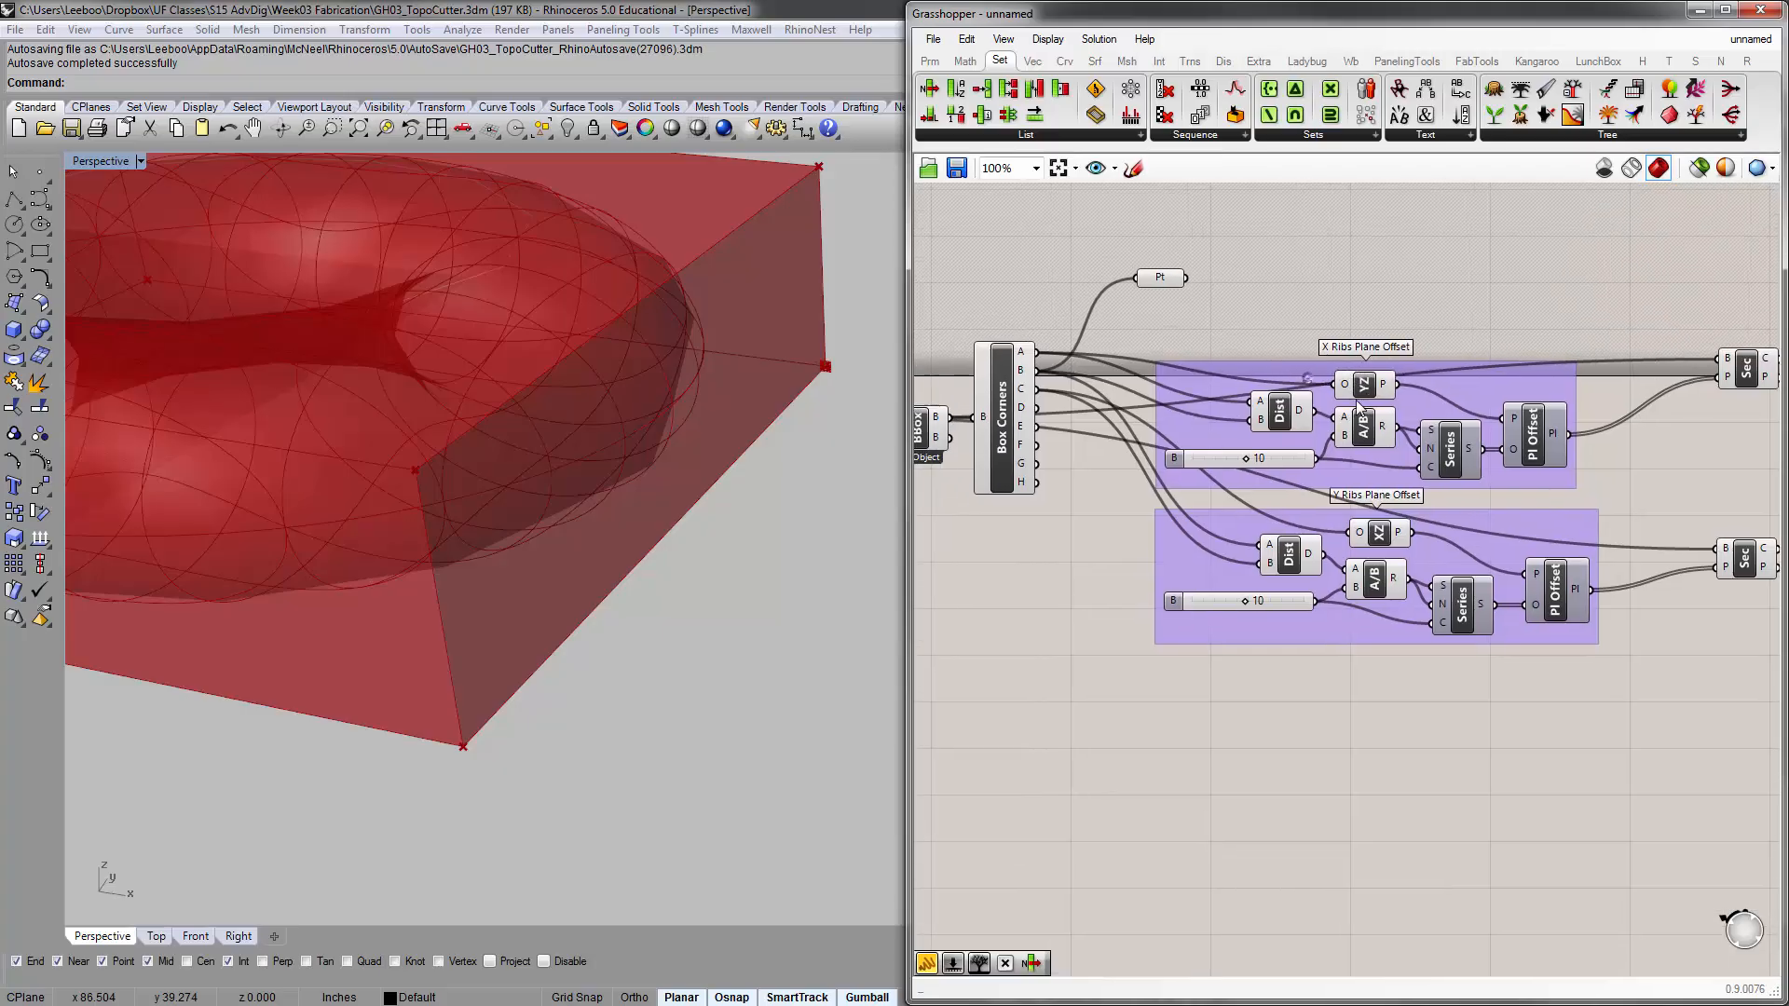
pyautogui.click(1282, 411)
pyautogui.keyDown('shift'); pyautogui.click(1288, 556); pyautogui.keyUp('shift')
pyautogui.keyDown('shift'); pyautogui.click(1373, 578); pyautogui.keyUp('shift')
pyautogui.keyDown('shift'); pyautogui.click(1378, 531); pyautogui.keyUp('shift')
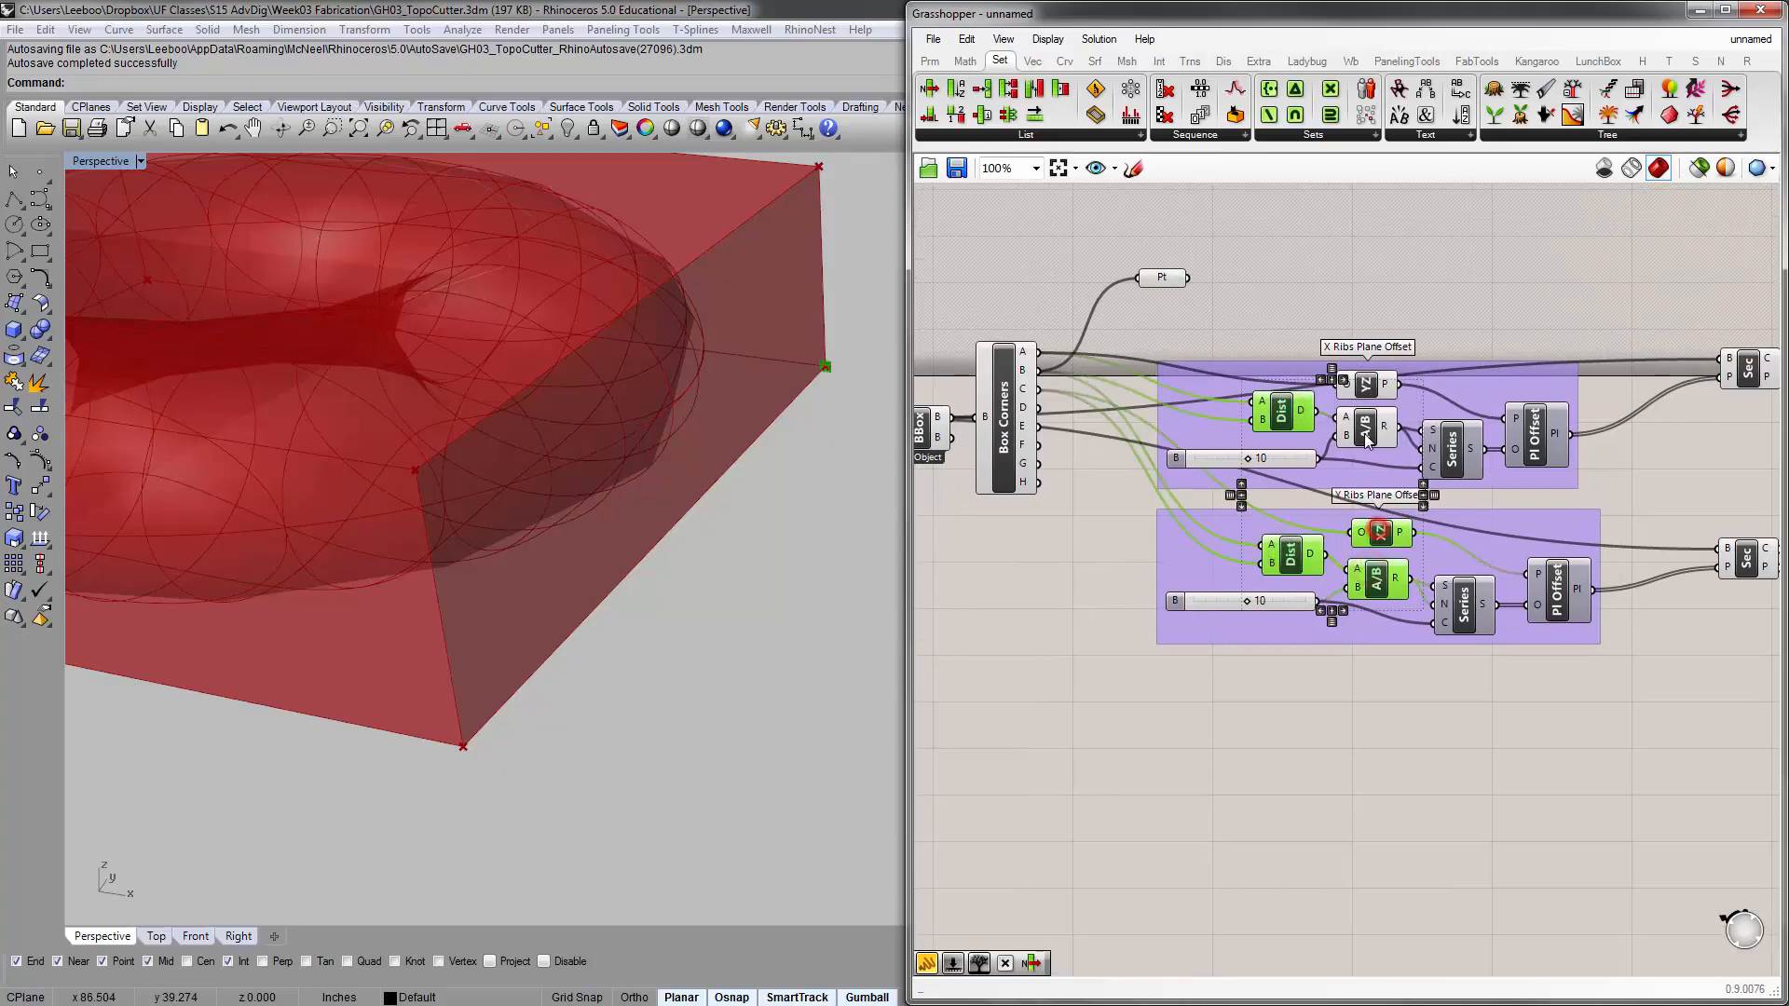
pyautogui.keyDown('shift'); pyautogui.click(1366, 427); pyautogui.keyUp('shift')
pyautogui.keyDown('shift'); pyautogui.click(1368, 384); pyautogui.keyUp('shift')
pyautogui.click(1307, 738)
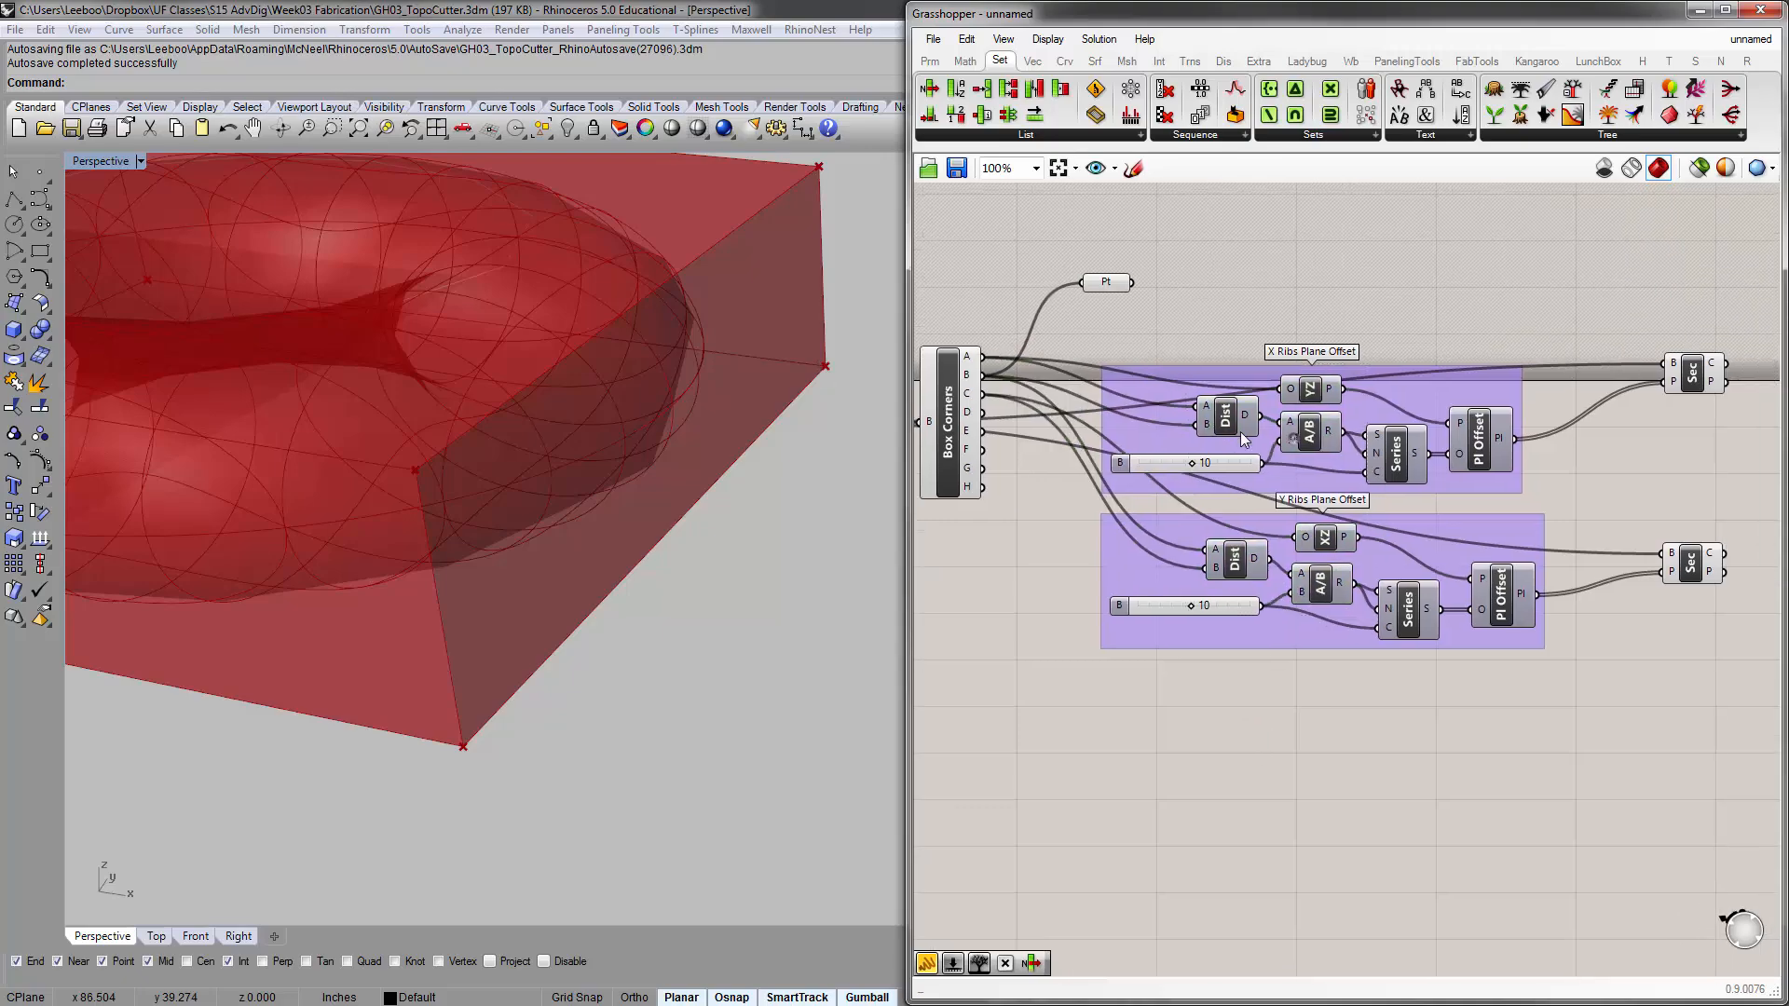
# Delete the Point parameter connected to Box Corners
pyautogui.scroll(3, 1239, 433)
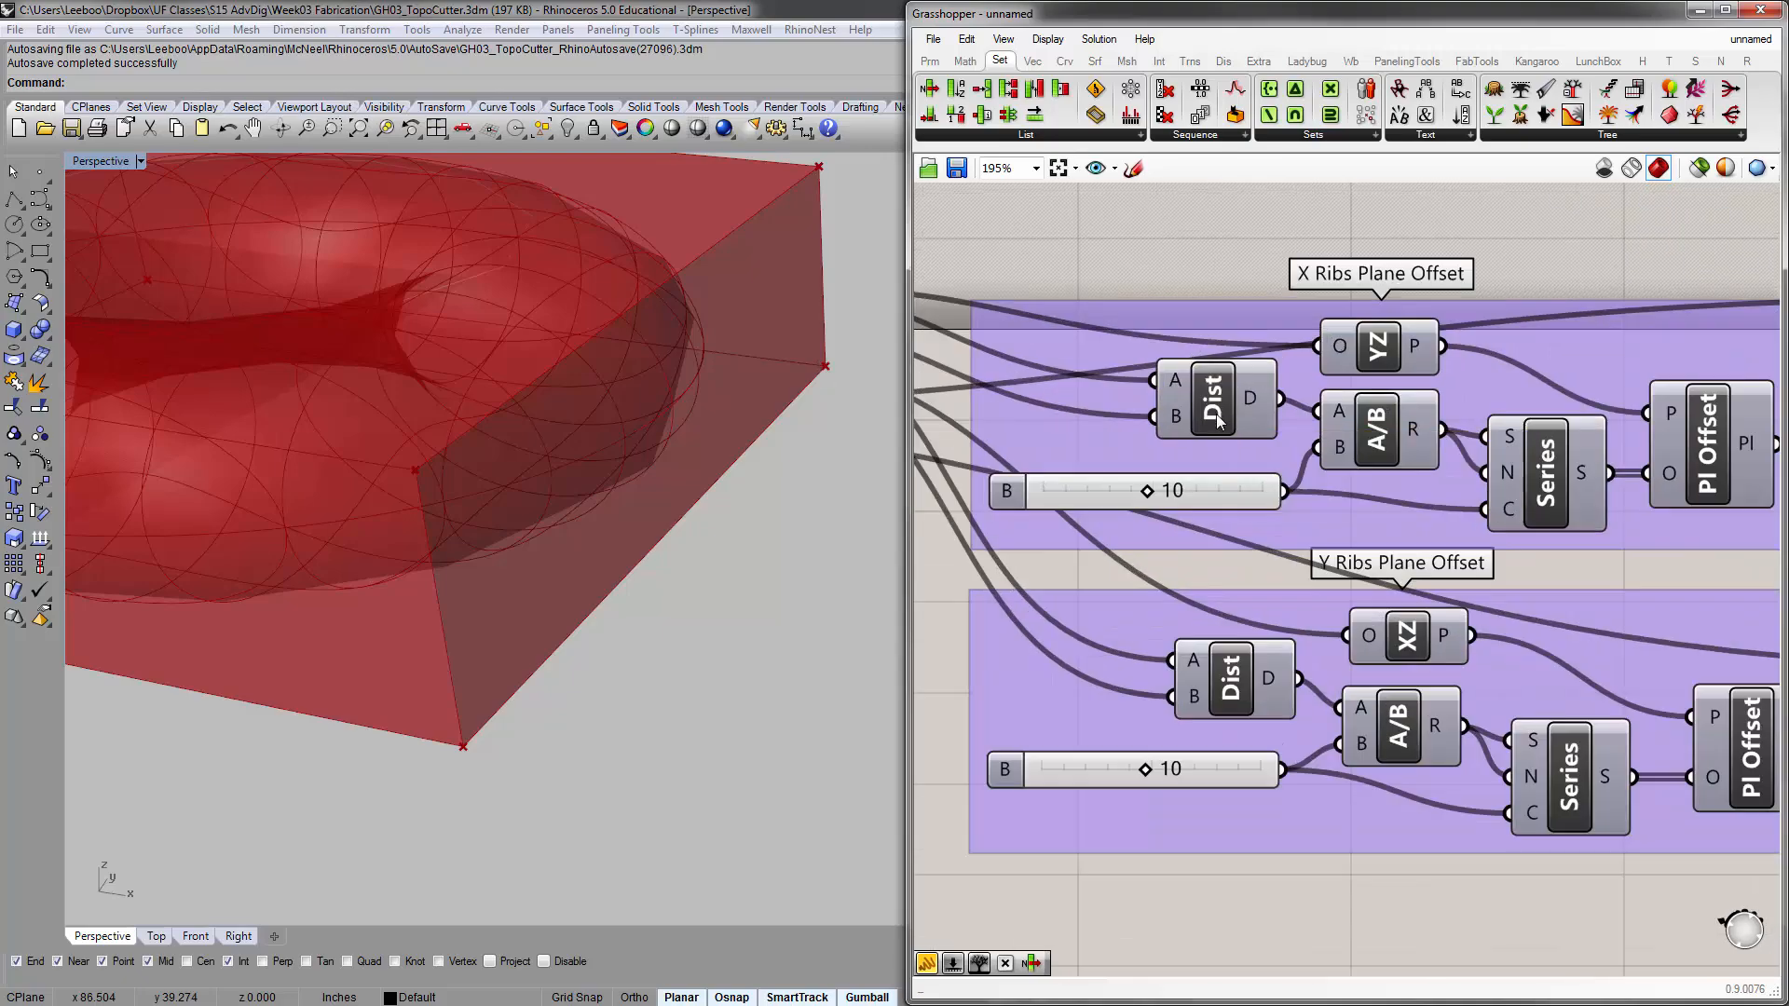
pyautogui.scroll(-2, 1222, 392)
pyautogui.moveTo(1177, 384); pyautogui.dragTo(1339, 428, button='right')
pyautogui.click(1247, 285)
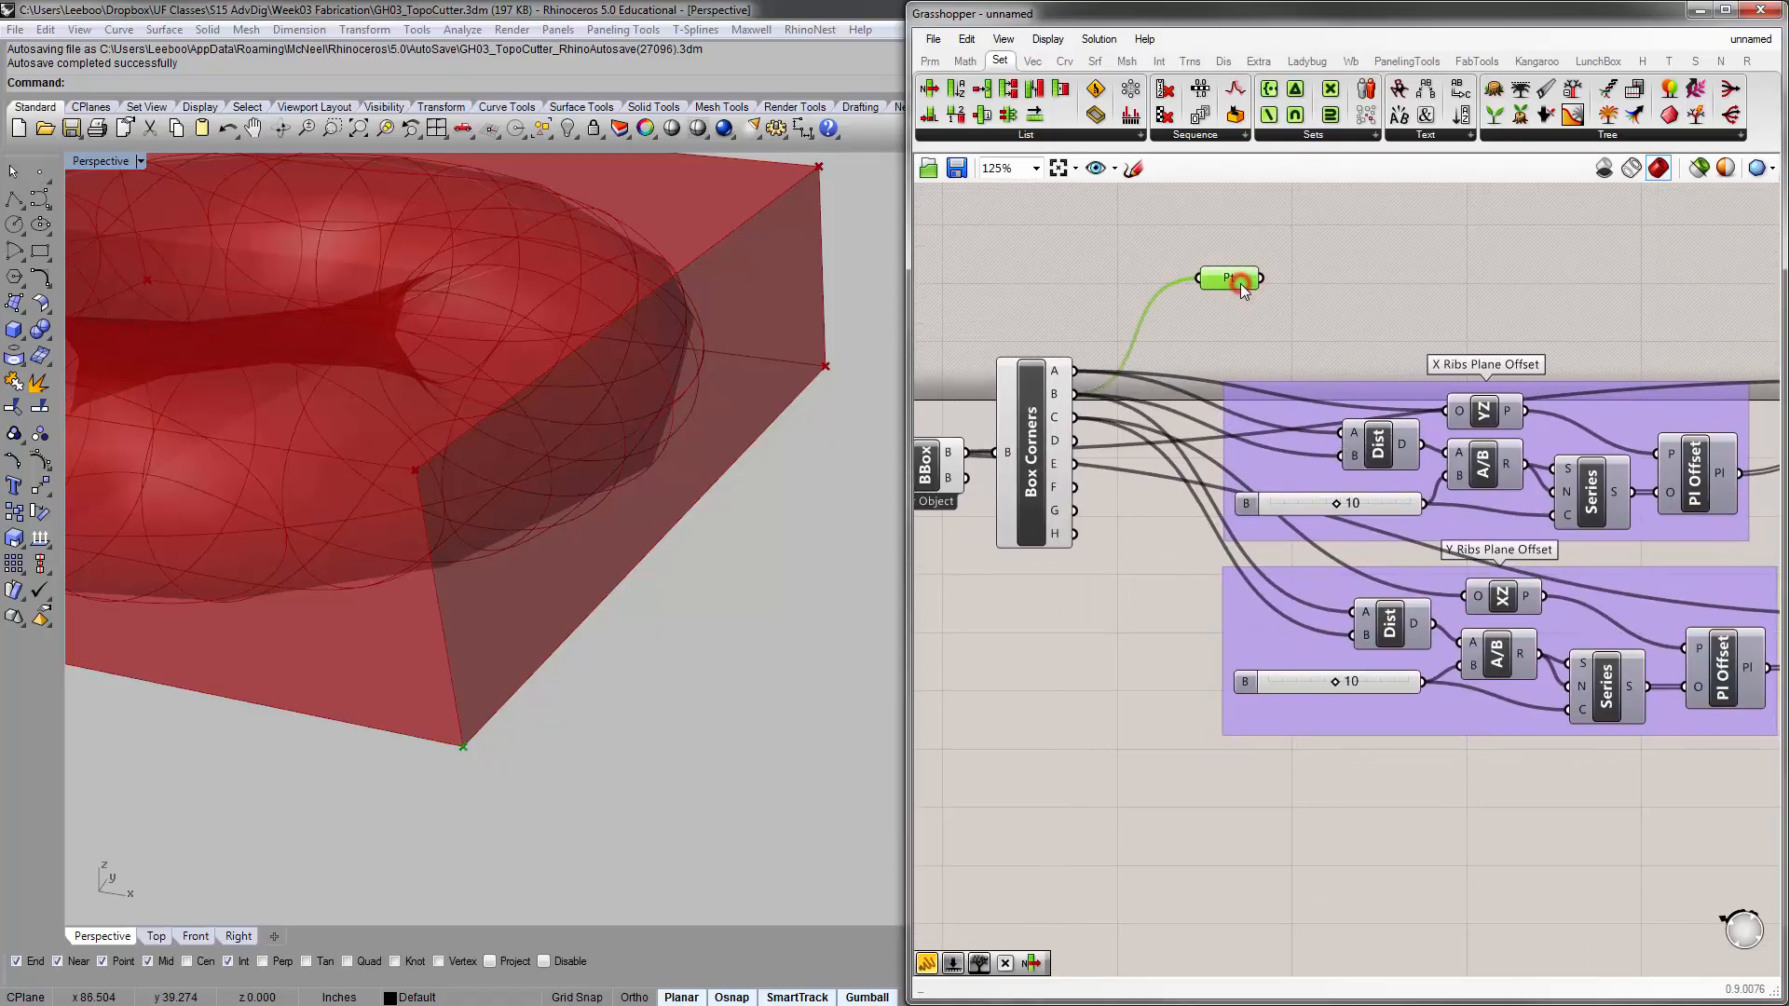
pyautogui.press('Delete')
# Disable the preview of the Box Corners and Bounding Box components
pyautogui.scroll(-1, 1207, 358)
pyautogui.click(1216, 368)
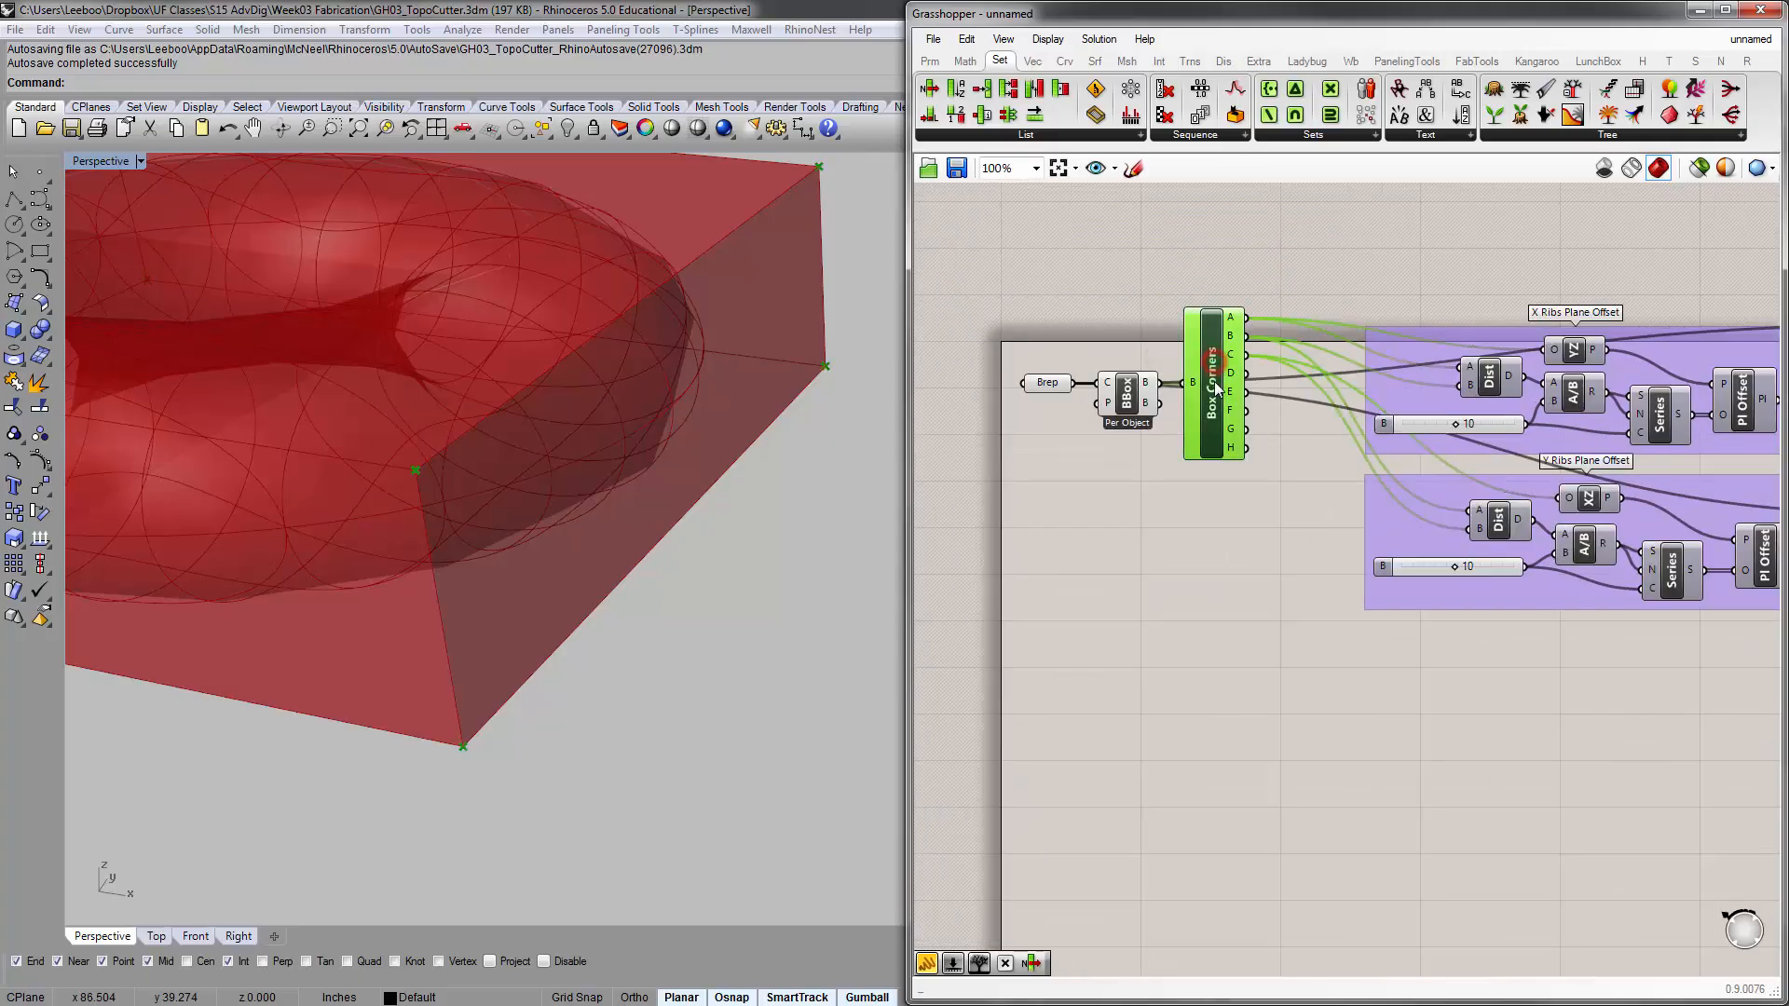
pyautogui.click(1189, 519)
pyautogui.moveTo(1144, 425); pyautogui.dragTo(1203, 448, button='right')
pyautogui.click(1183, 417)
pyautogui.click(1202, 488)
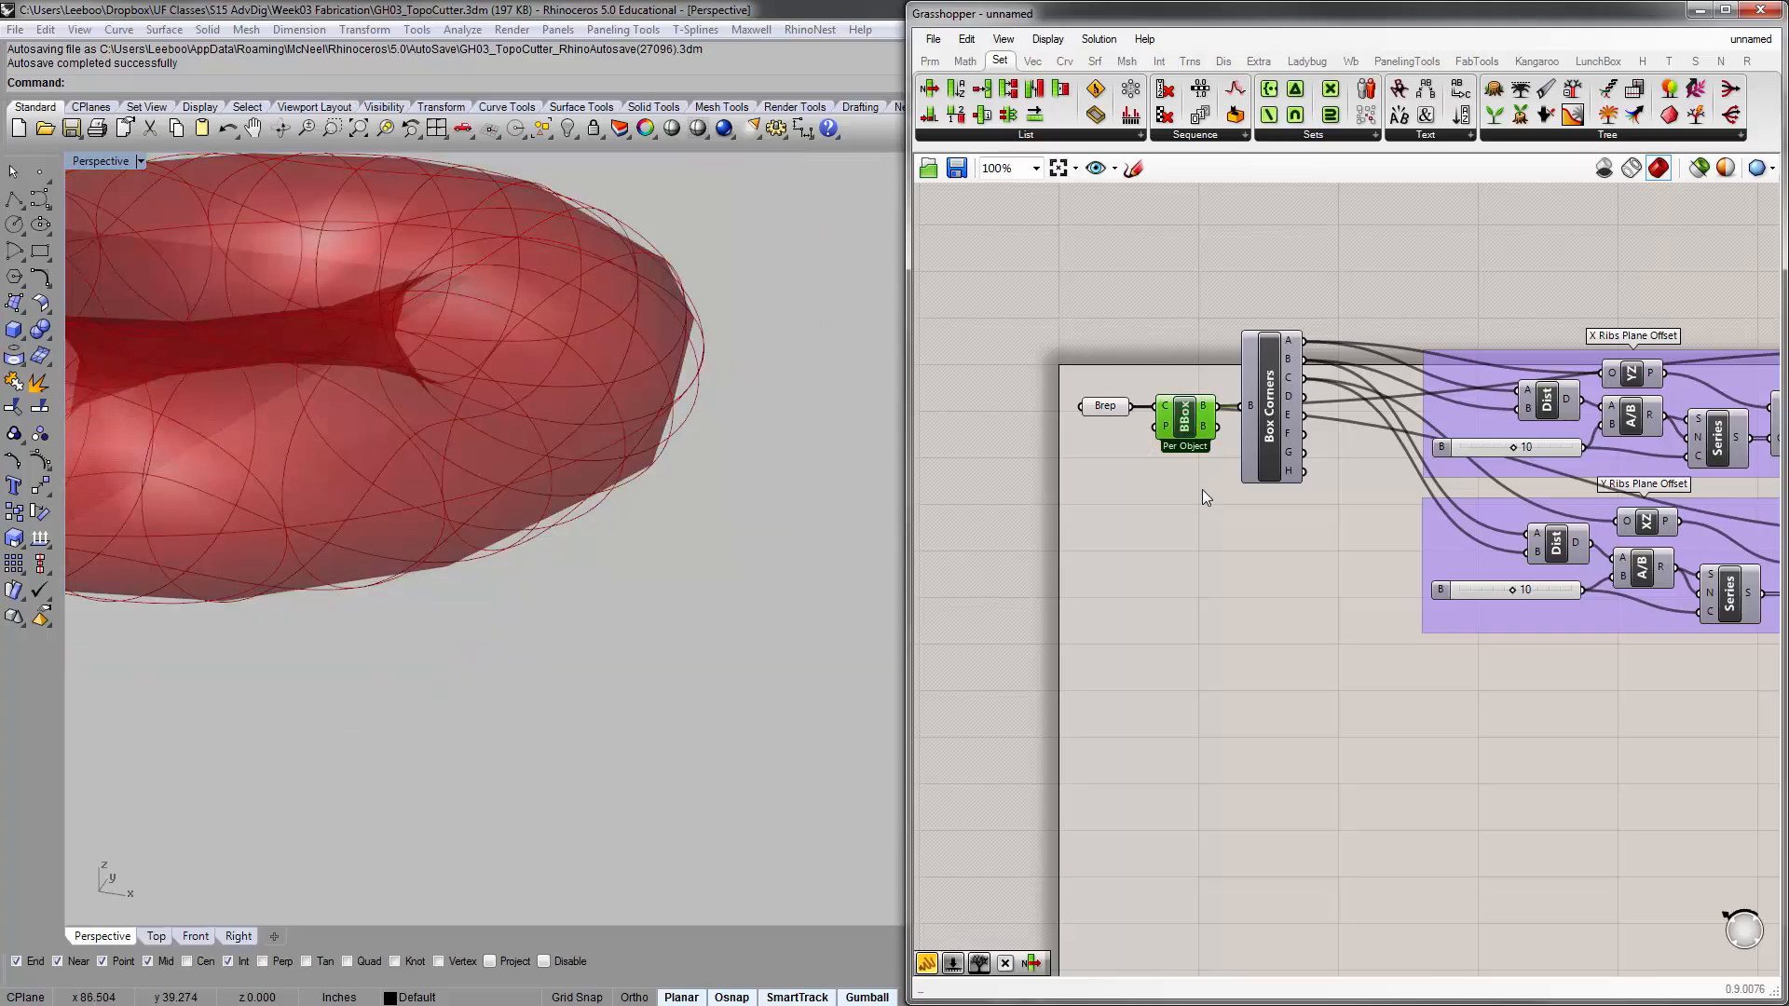
# Hide the preview of the Brep parameter so only the section curves are displayed
pyautogui.moveTo(521, 267); pyautogui.dragTo(810, 412, button='right')
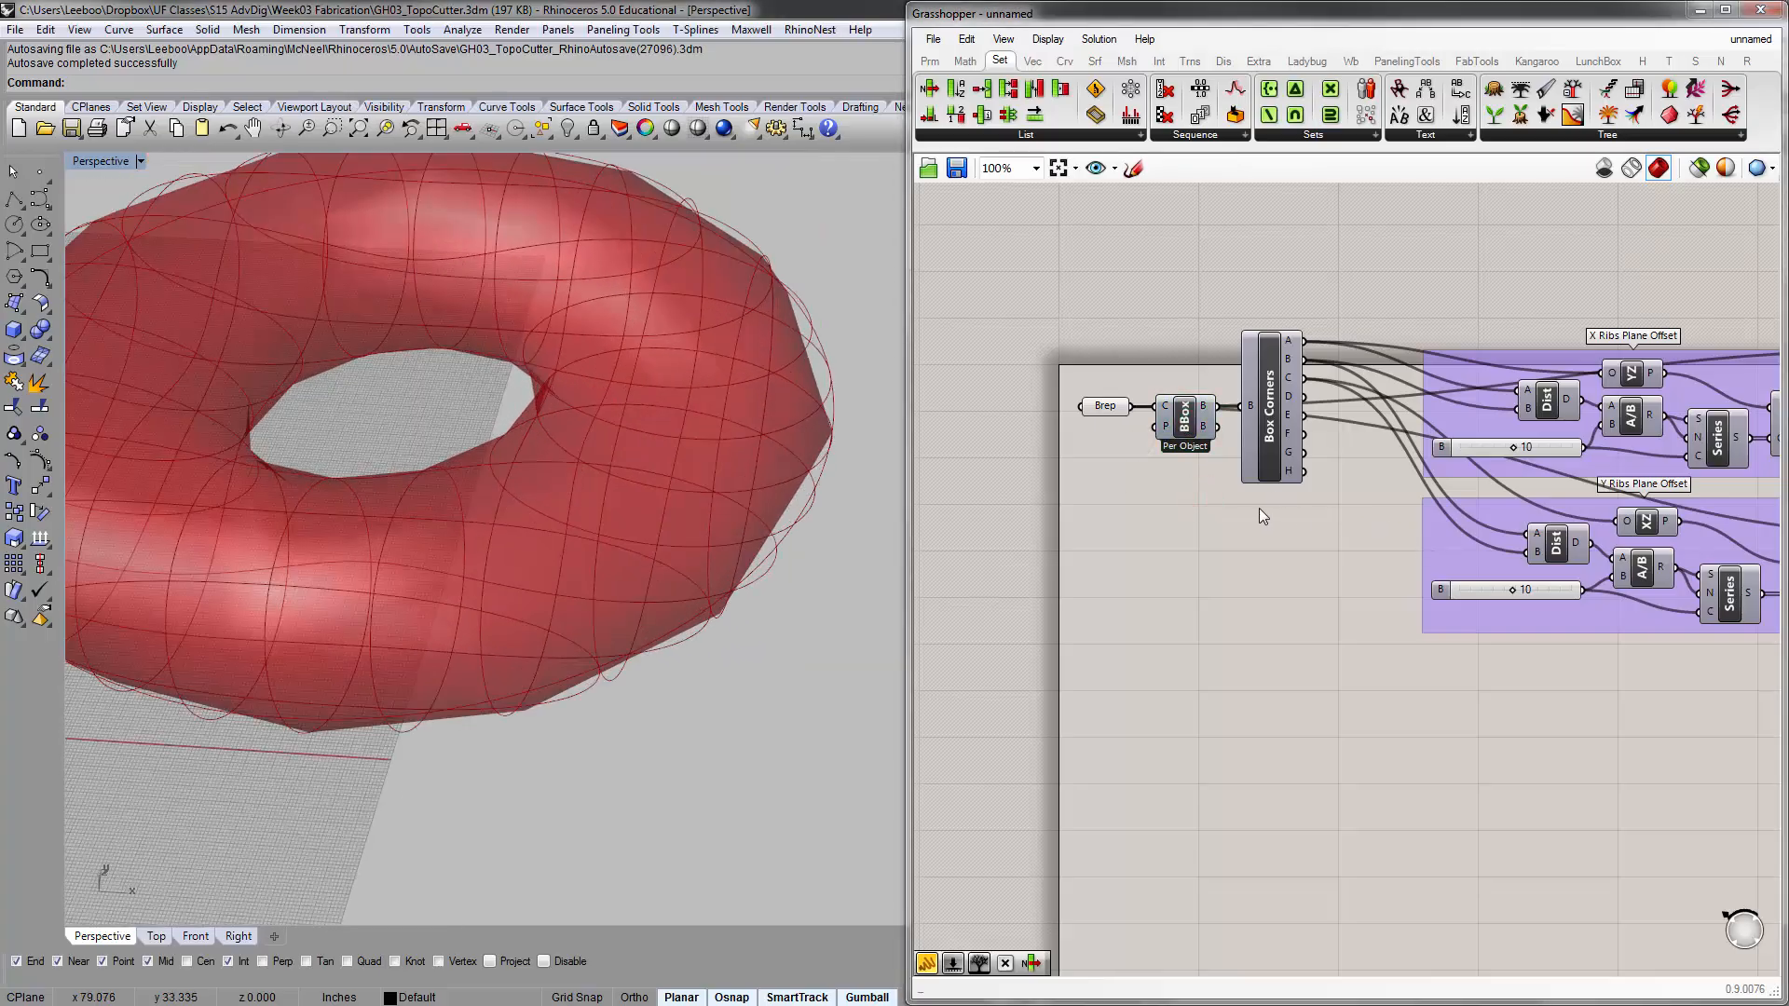
pyautogui.moveTo(1260, 516); pyautogui.dragTo(1269, 509, button='right')
pyautogui.click(1126, 401)
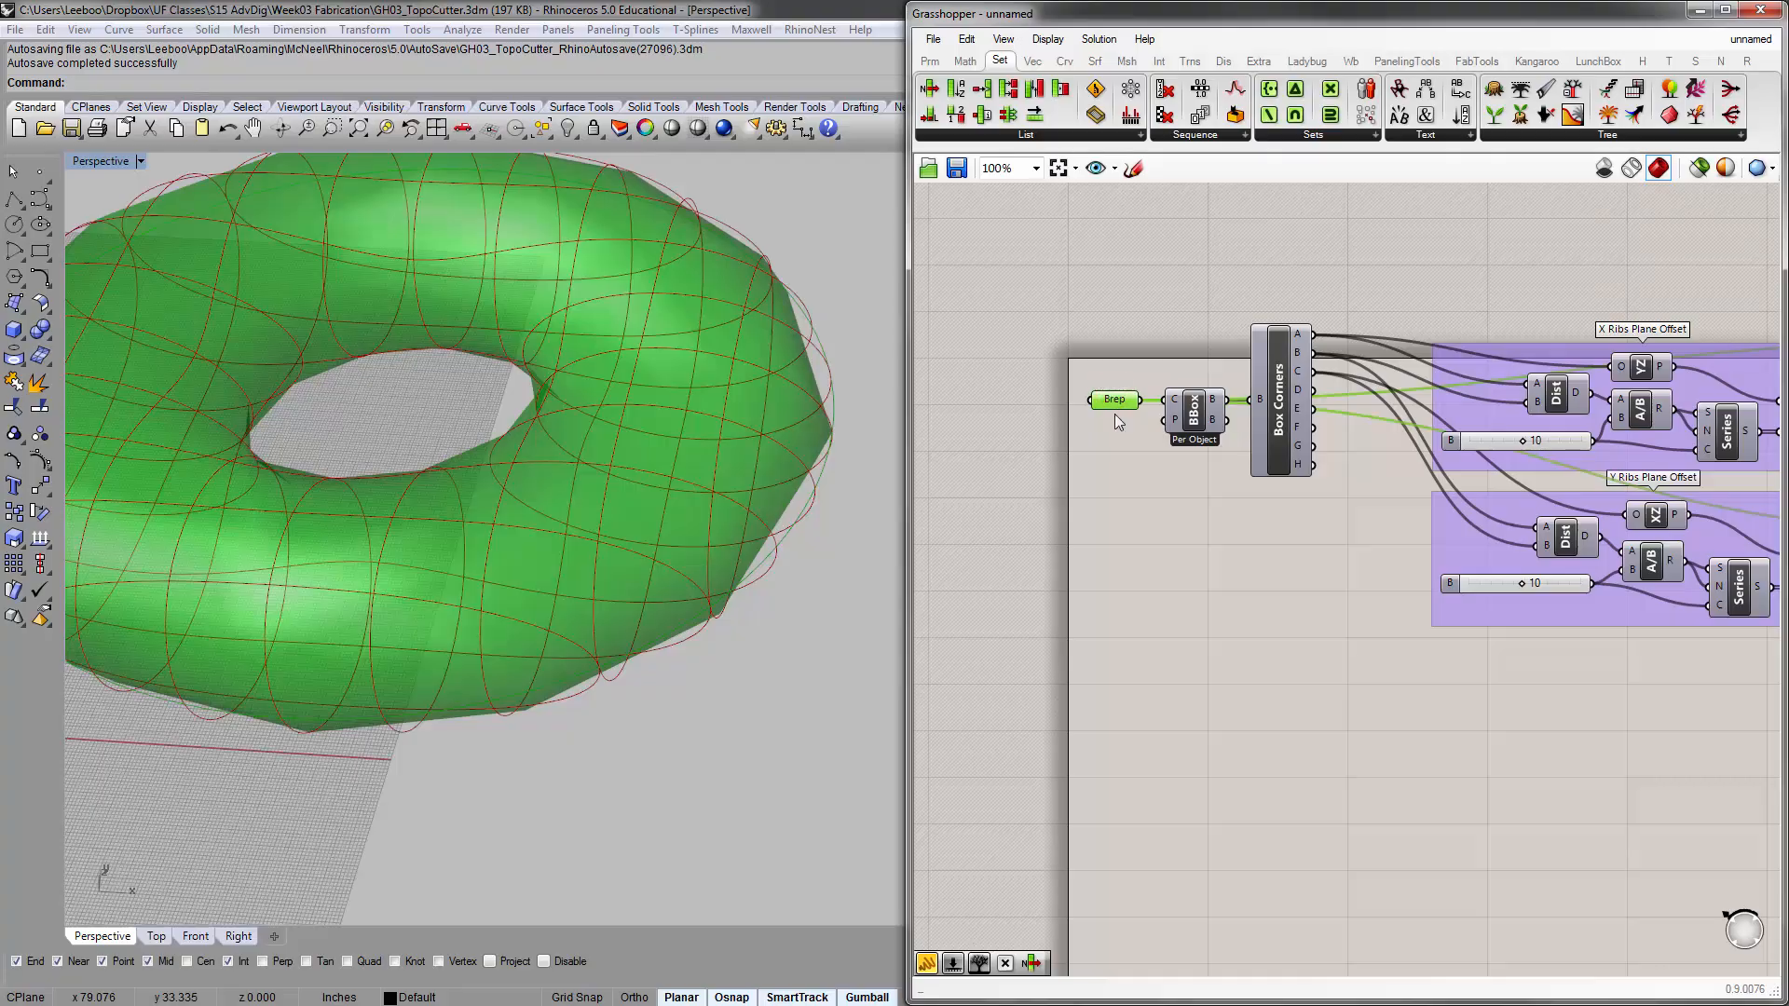
pyautogui.hotkey('ctrl', 'q')
pyautogui.moveTo(730, 453); pyautogui.dragTo(591, 535, button='right')
# Check the section curves of both Brep | Plane components and align the two components in one vertical column
pyautogui.moveTo(1215, 508); pyautogui.dragTo(1122, 442, button='right')
pyautogui.scroll(-4, 1122, 446)
pyautogui.moveTo(1516, 448); pyautogui.dragTo(1530, 358, button='right')
pyautogui.scroll(5, 1417, 406)
pyautogui.moveTo(1376, 277); pyautogui.dragTo(1383, 341)
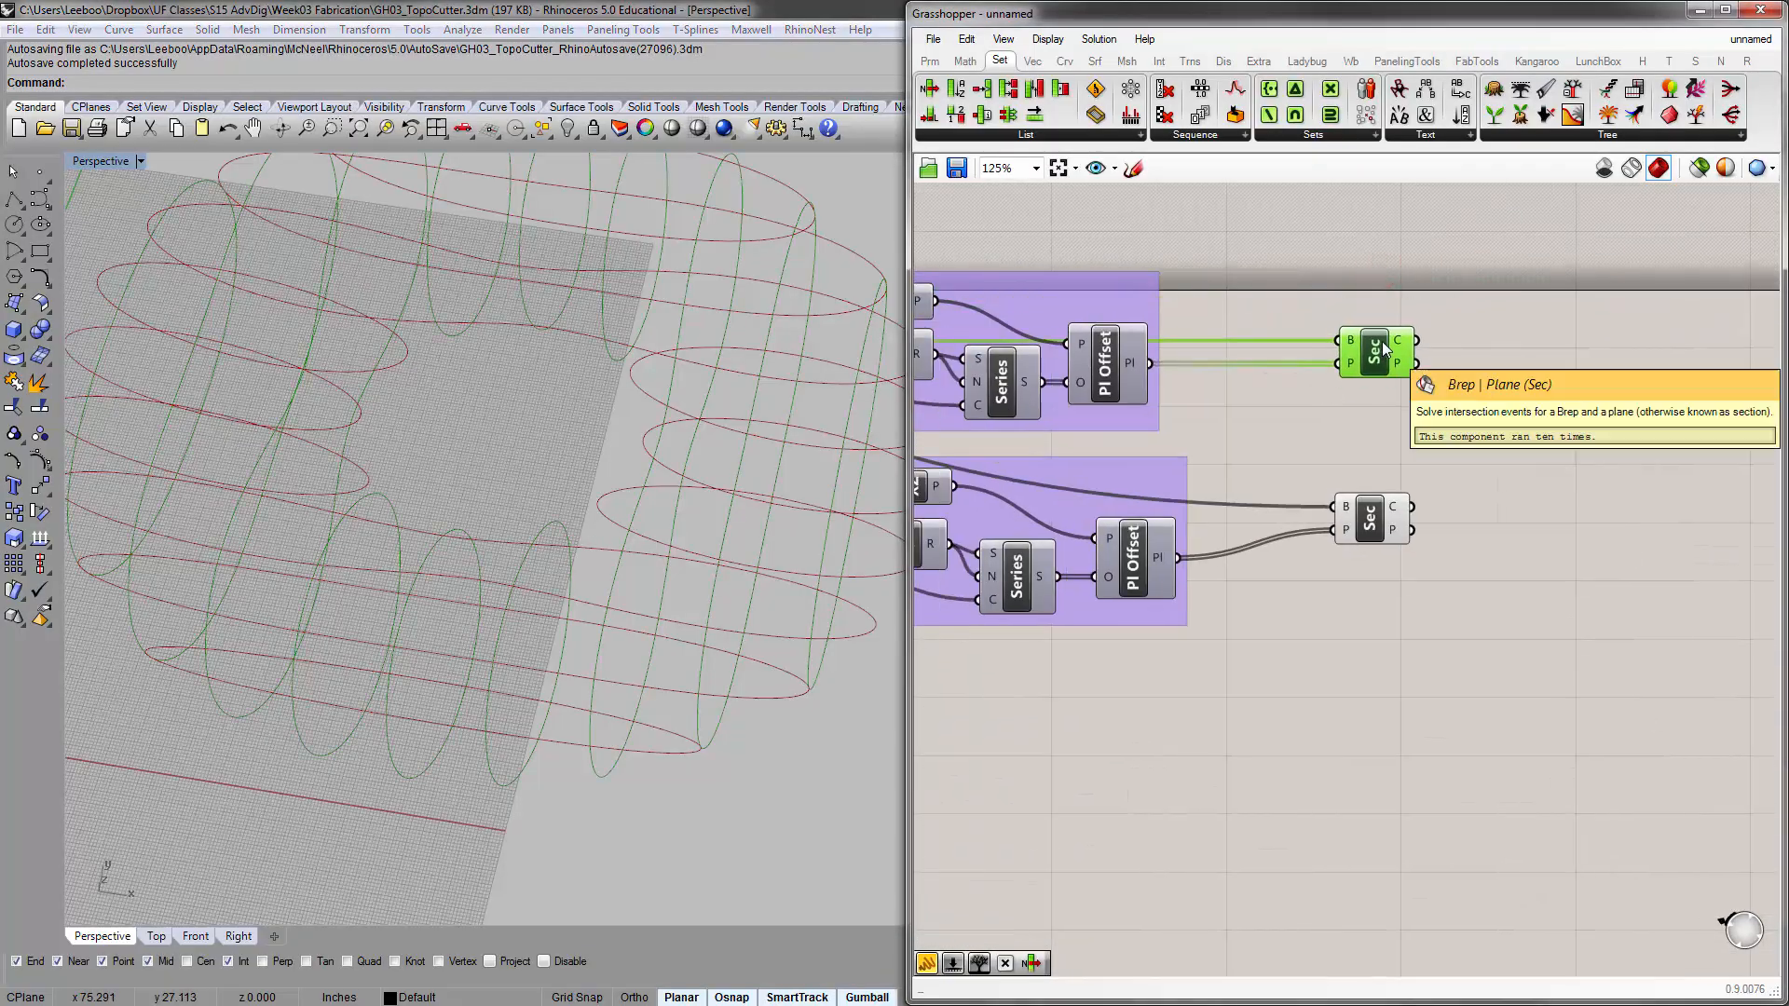
pyautogui.moveTo(1377, 510); pyautogui.dragTo(1378, 520)
pyautogui.moveTo(1485, 457); pyautogui.dragTo(1373, 449, button='right')
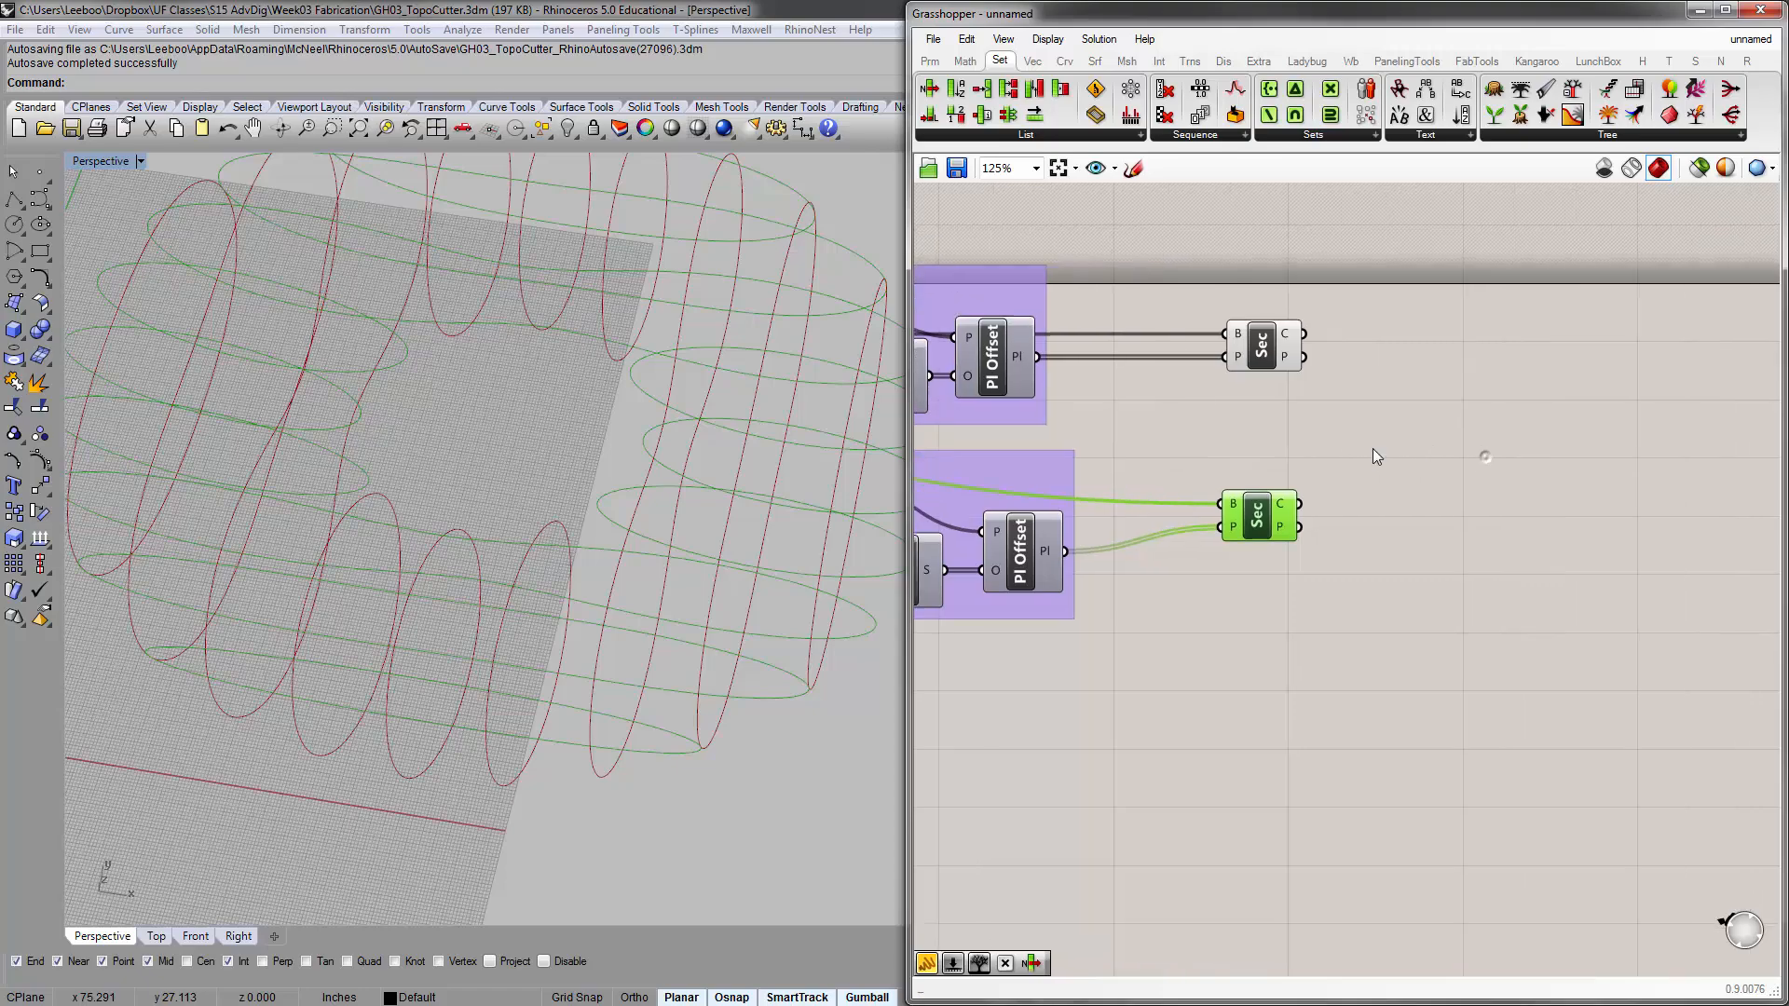
pyautogui.moveTo(1356, 509); pyautogui.dragTo(1264, 296)
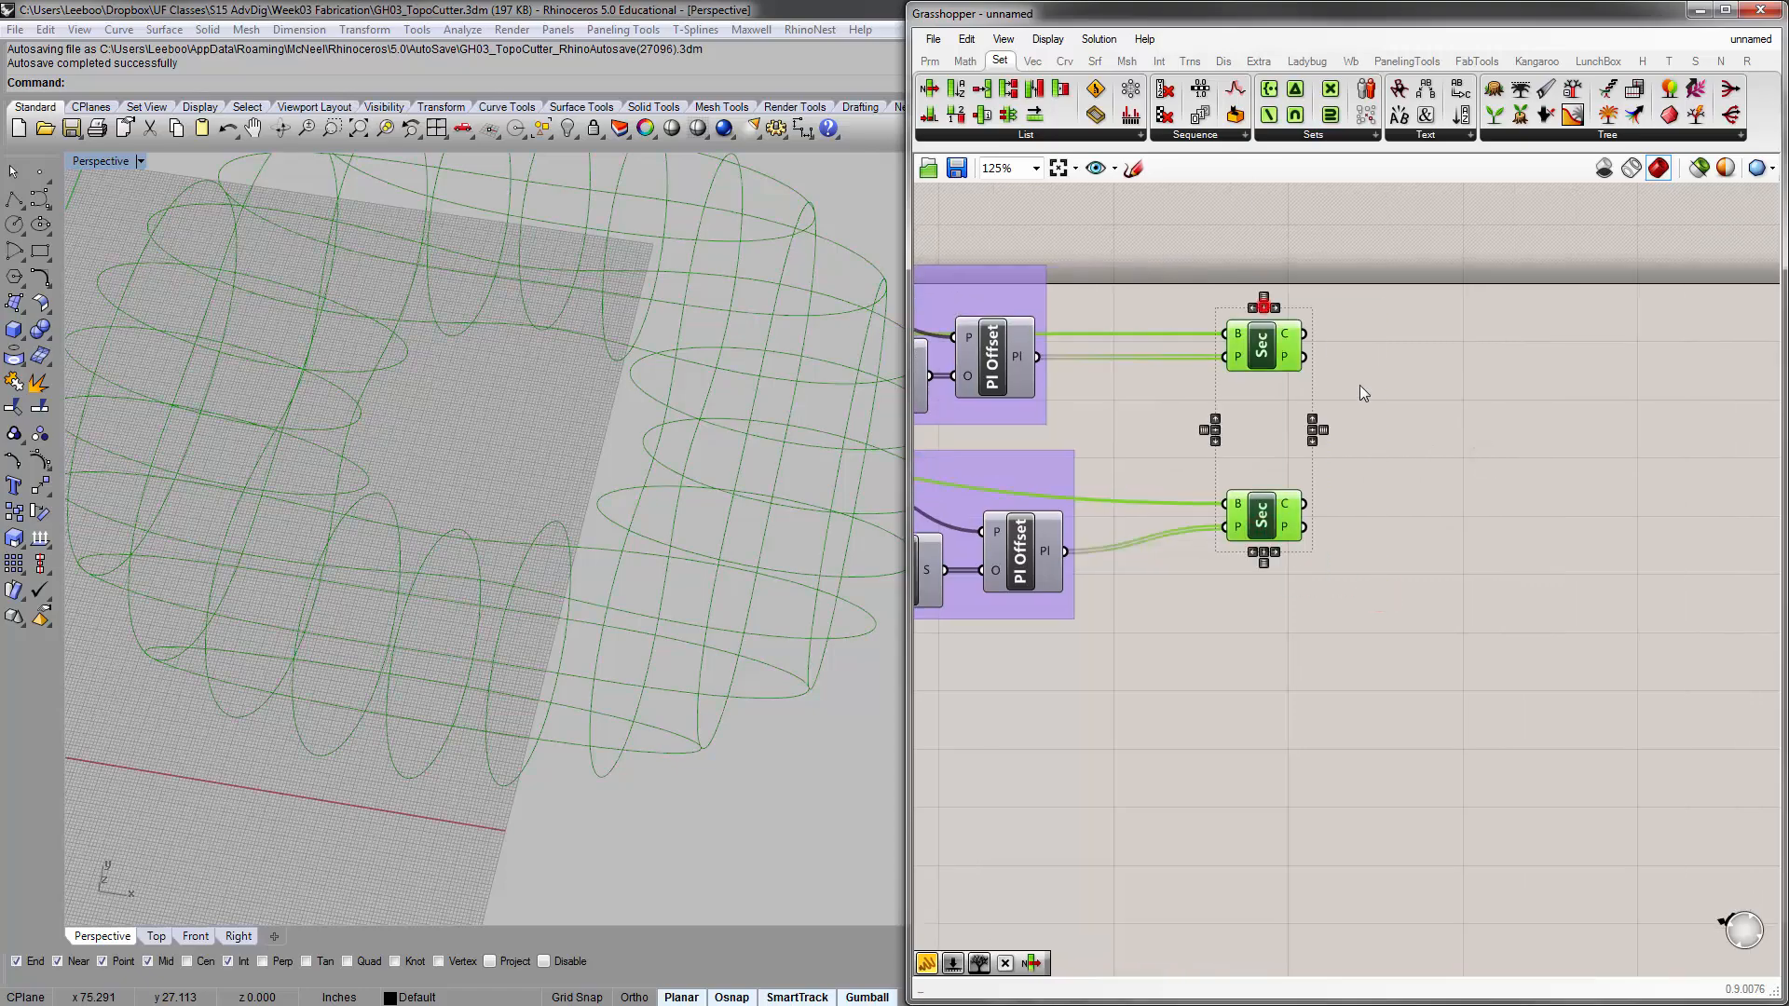
pyautogui.click(1407, 400)
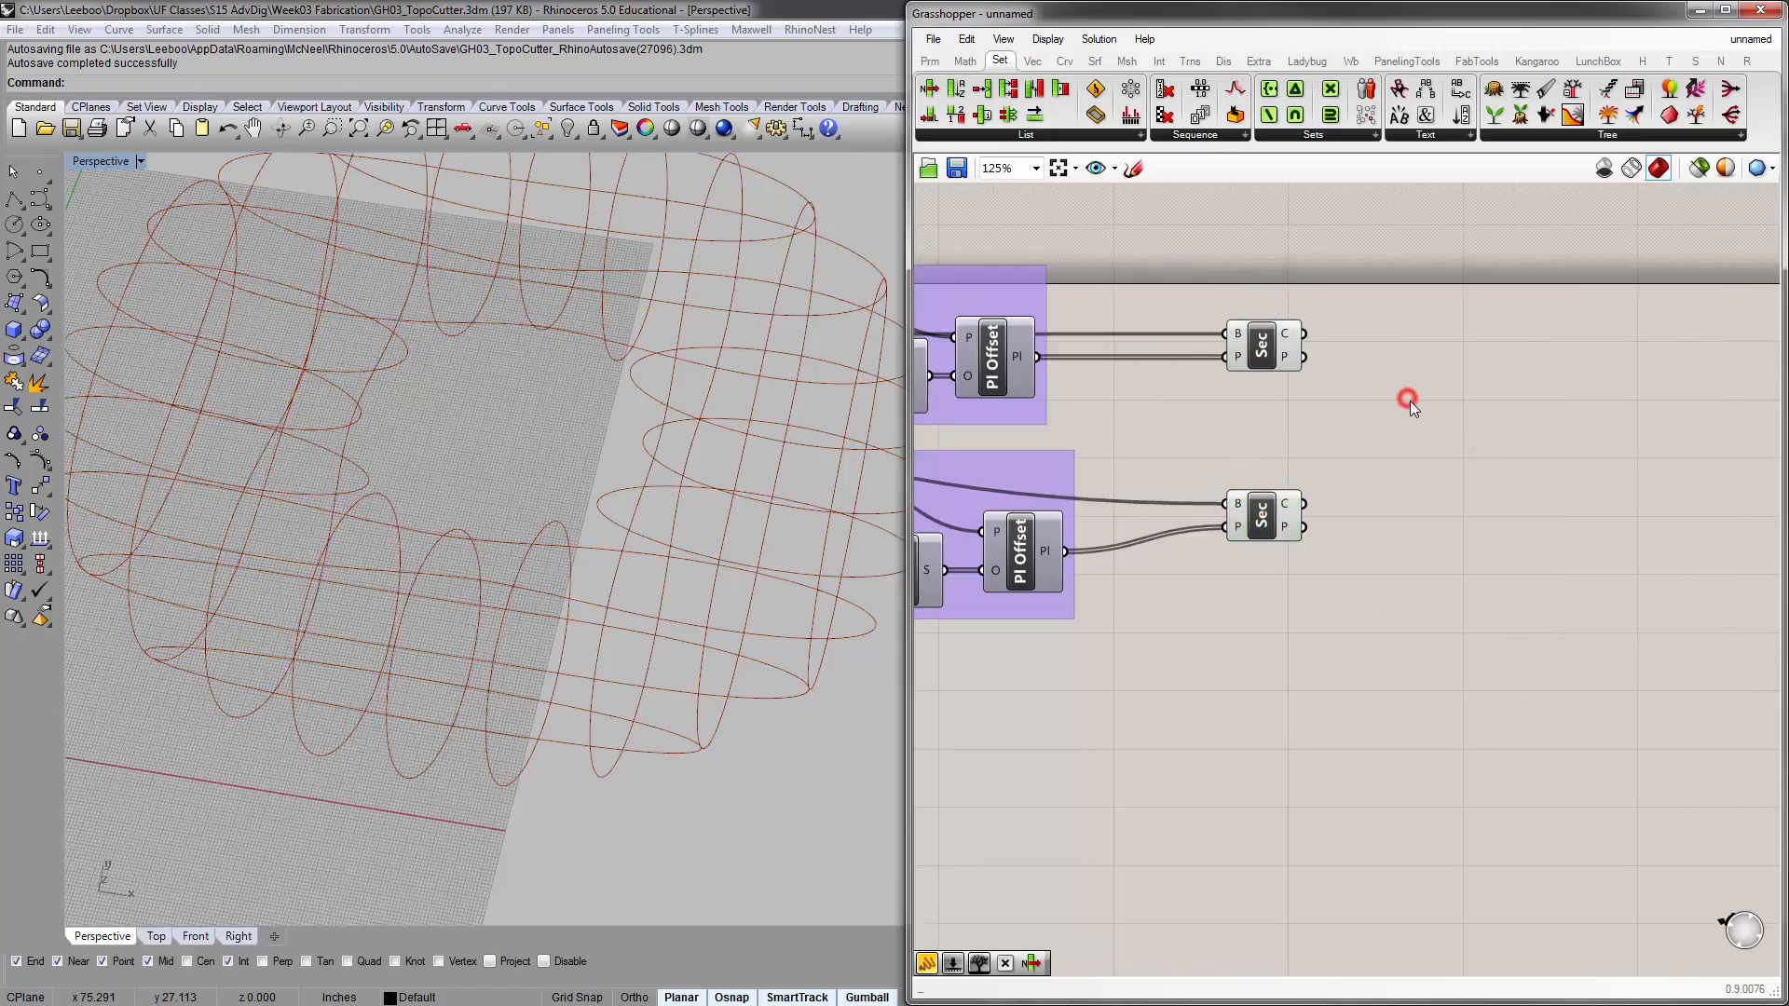
# Widen the Grasshopper window and place a Boundary Surfaces component beside the upper Brep | Plane component
pyautogui.doubleClick(1336, 270)
pyautogui.write('plana')
pyautogui.moveTo(905, 210); pyautogui.dragTo(258, 210)
pyautogui.click(506, 61)
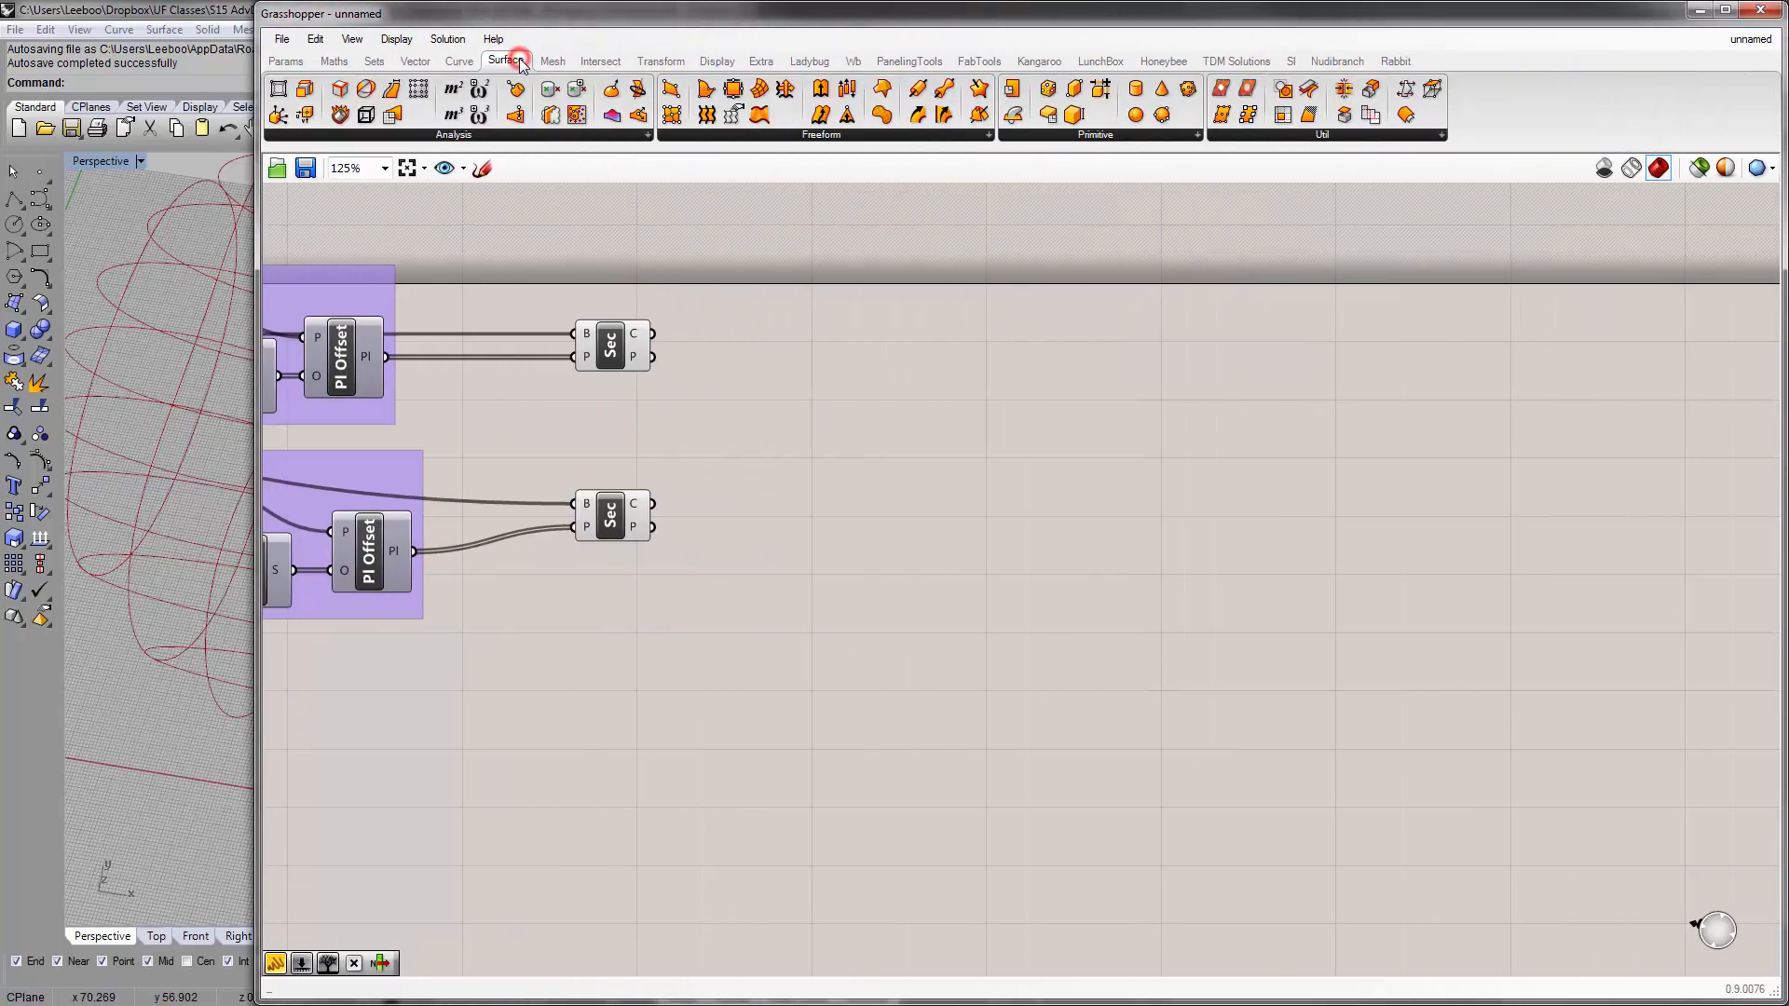
pyautogui.click(1086, 136)
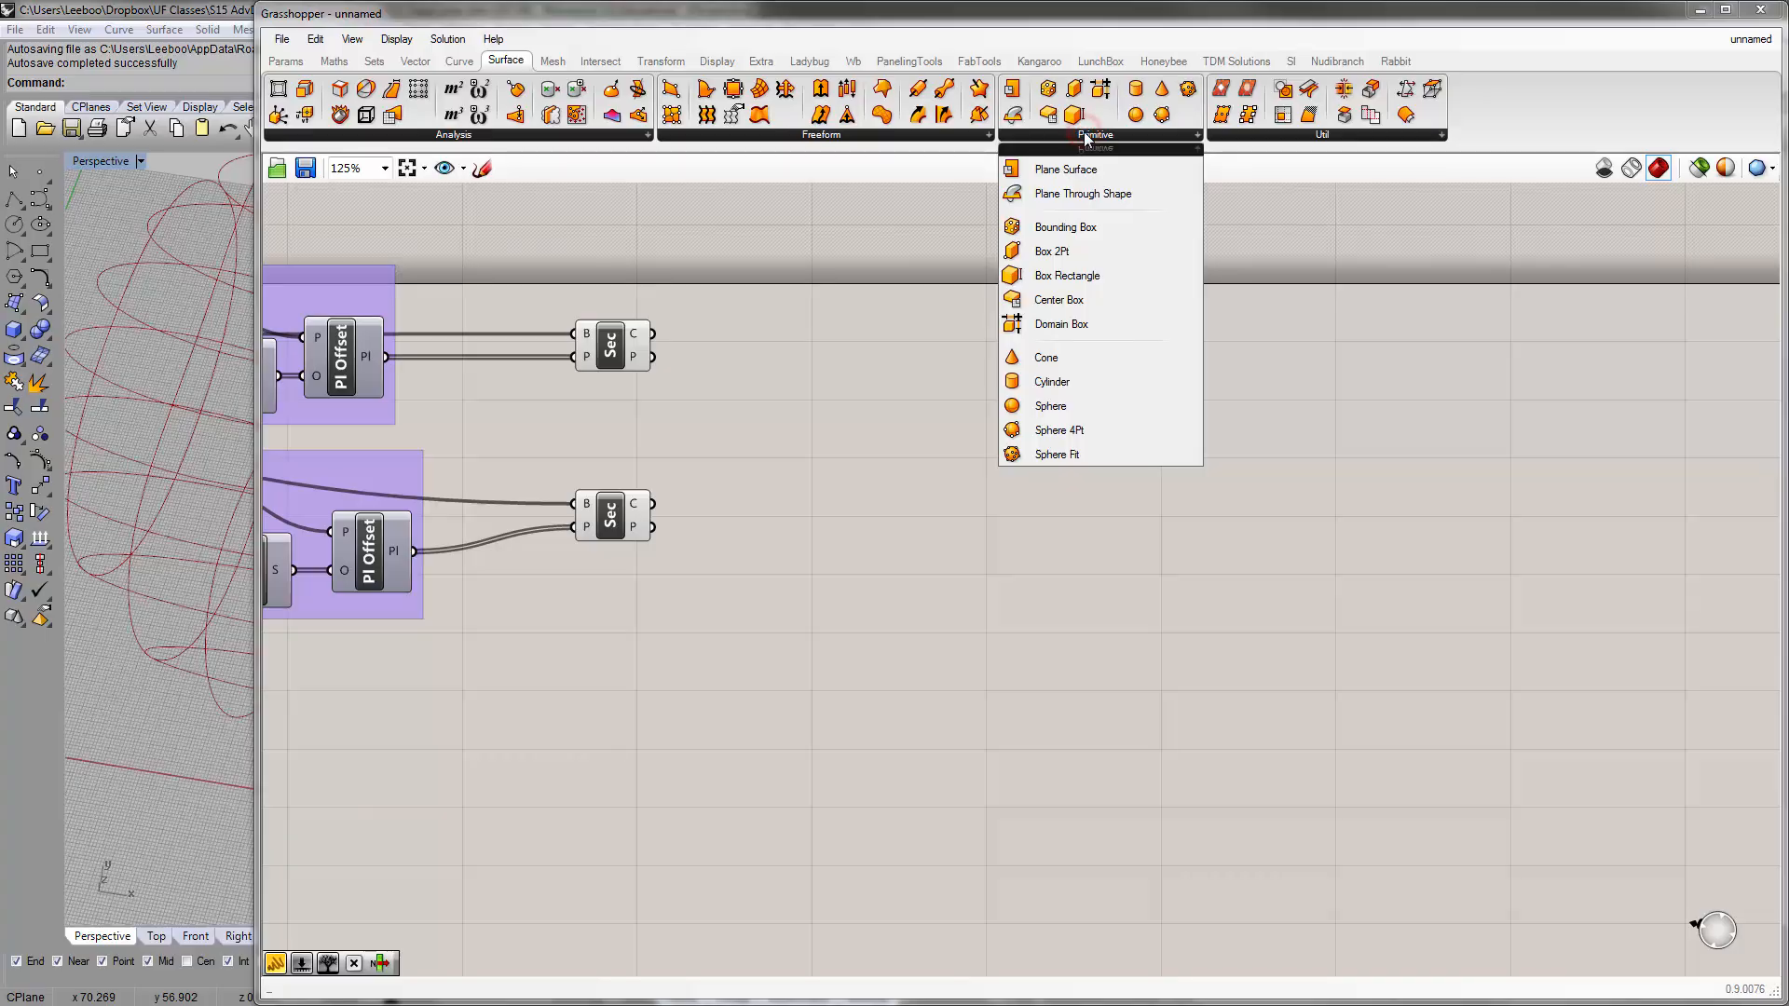
pyautogui.click(951, 136)
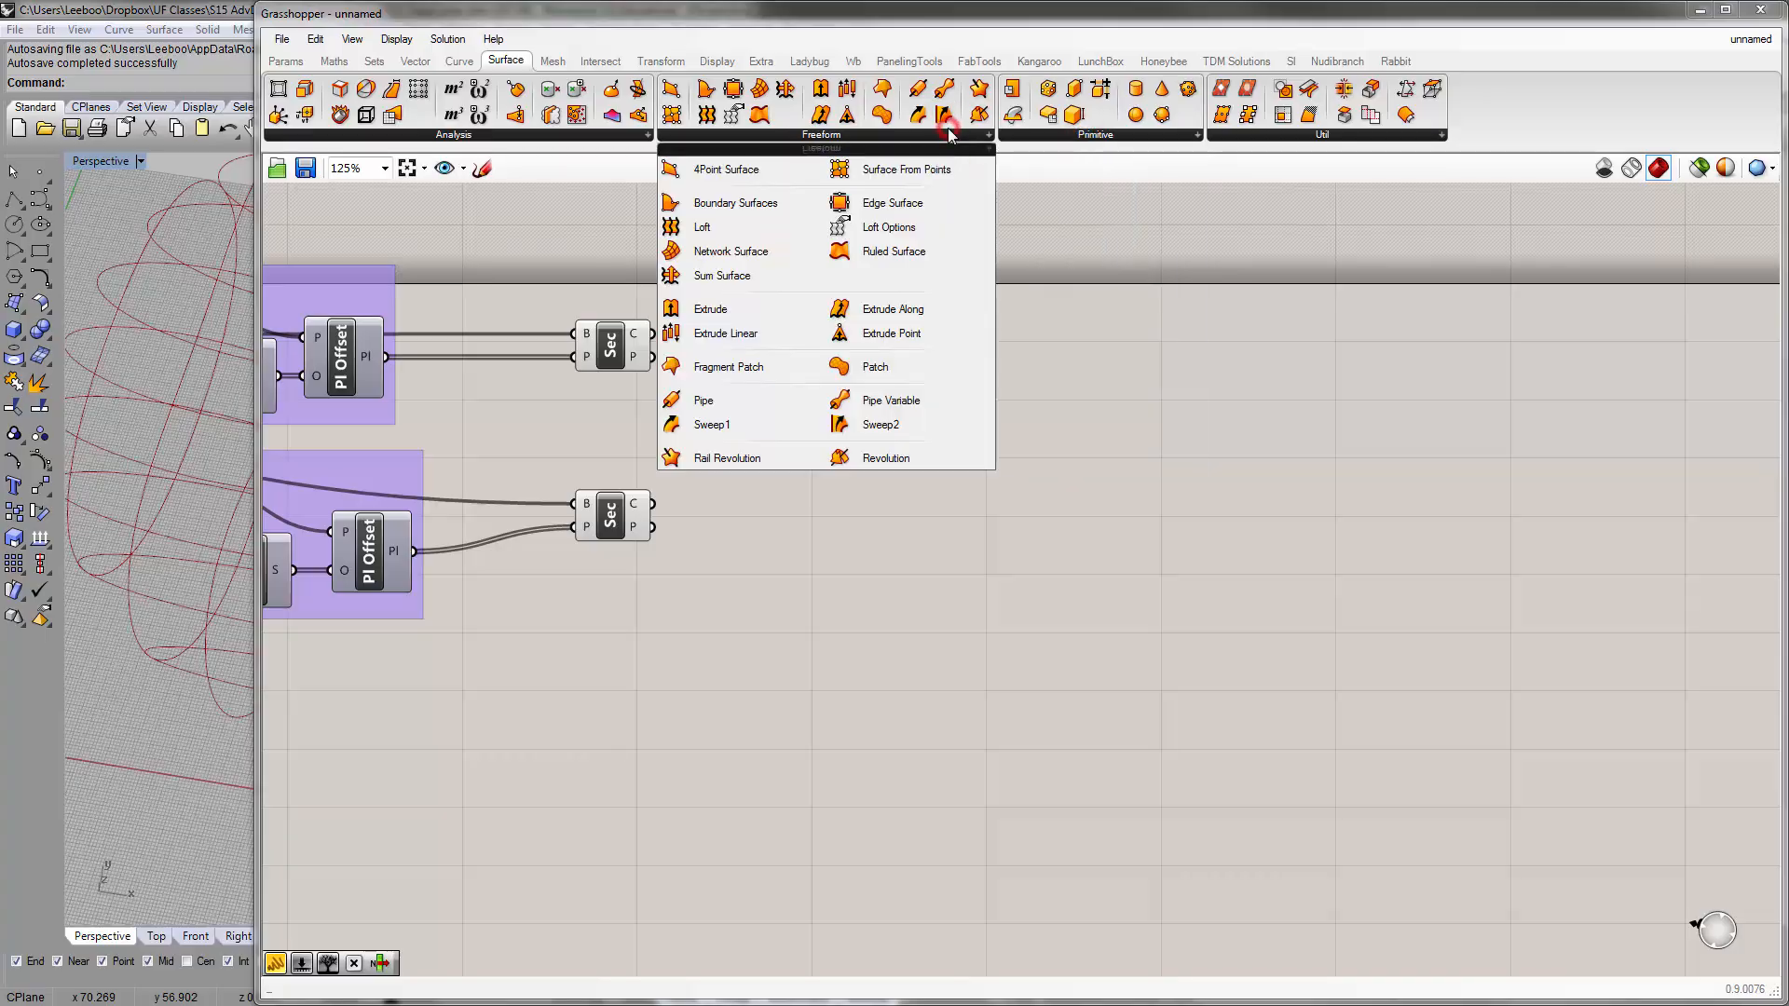
pyautogui.click(732, 198)
pyautogui.click(824, 345)
pyautogui.moveTo(700, 412); pyautogui.dragTo(923, 406, button='right')
pyautogui.hotkey('ctrl', 'v')
pyautogui.moveTo(1041, 329)
pyautogui.mouseDown()
pyautogui.moveTo(1041, 369)
pyautogui.moveTo(1032, 350)
pyautogui.mouseUp()
pyautogui.hotkey('ctrl', 'z')
pyautogui.hotkey('ctrl', 'z')
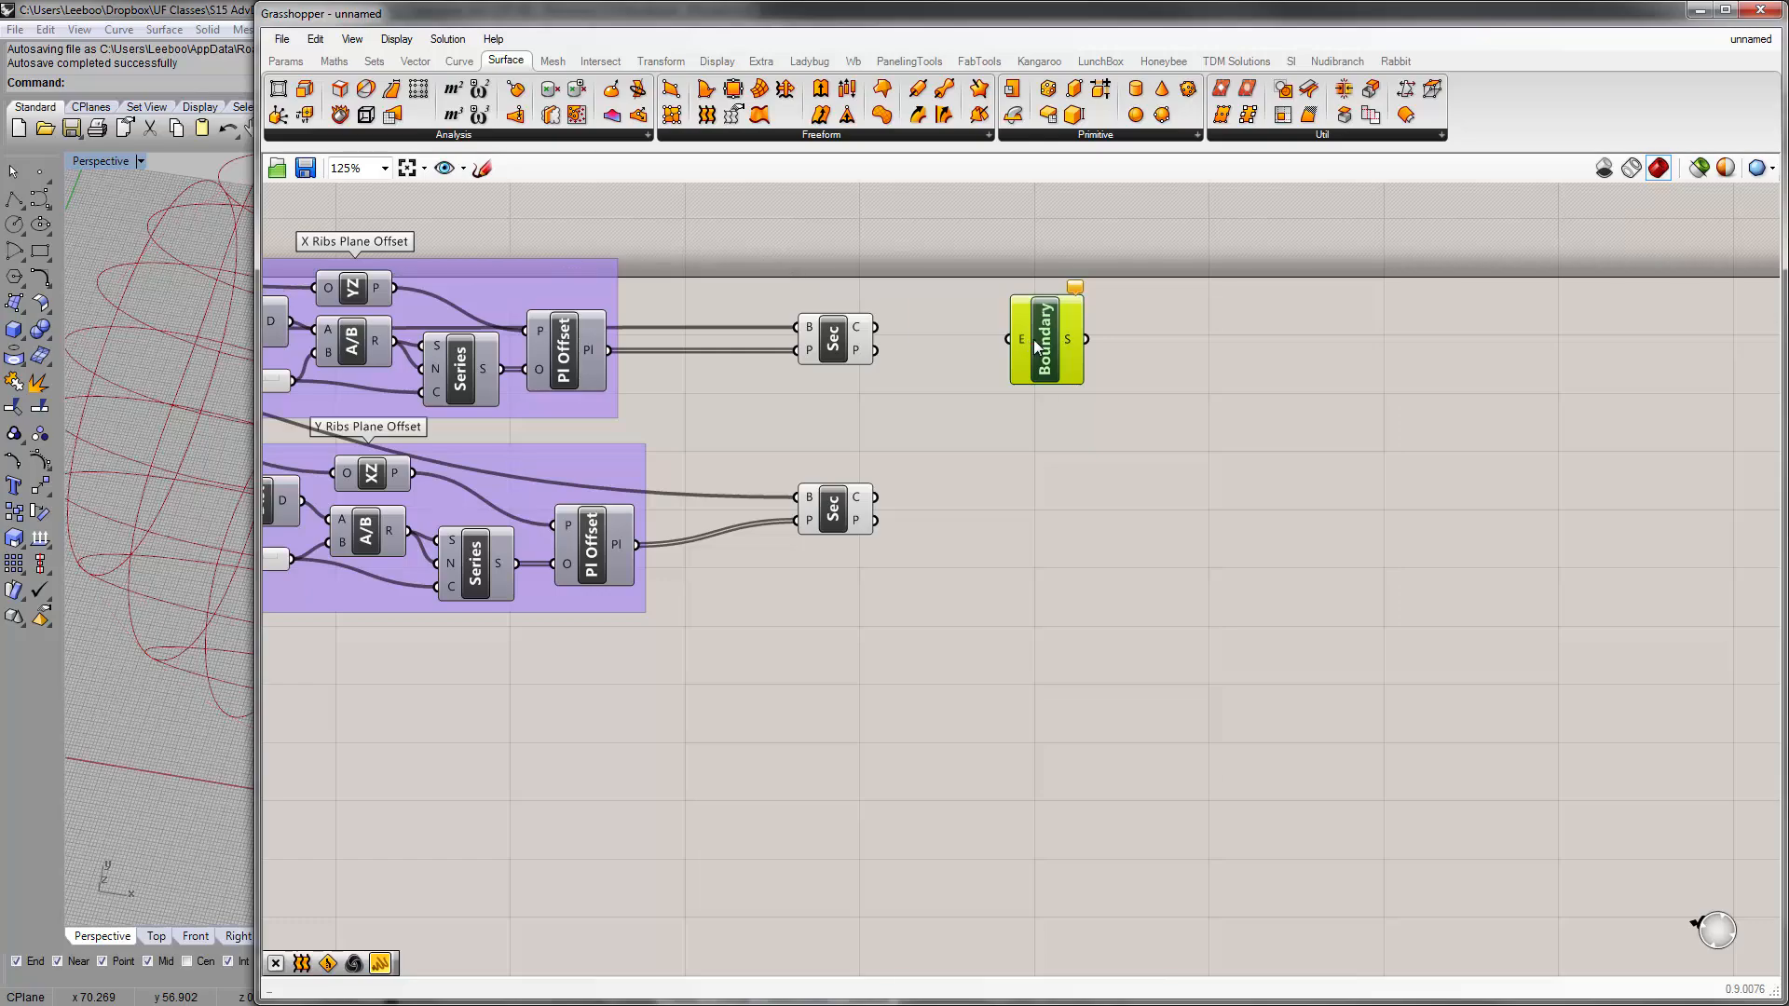
# Place a copy of Boundary Surfaces beside the lower Brep | Plane and move the original closer to the upper one
pyautogui.click(1036, 342)
pyautogui.keyDown('alt'); pyautogui.moveTo(1040, 346); pyautogui.dragTo(1037, 520); pyautogui.keyUp('alt')
pyautogui.moveTo(971, 420); pyautogui.dragTo(1138, 354, button='right')
pyautogui.moveTo(1211, 276); pyautogui.dragTo(1140, 260)
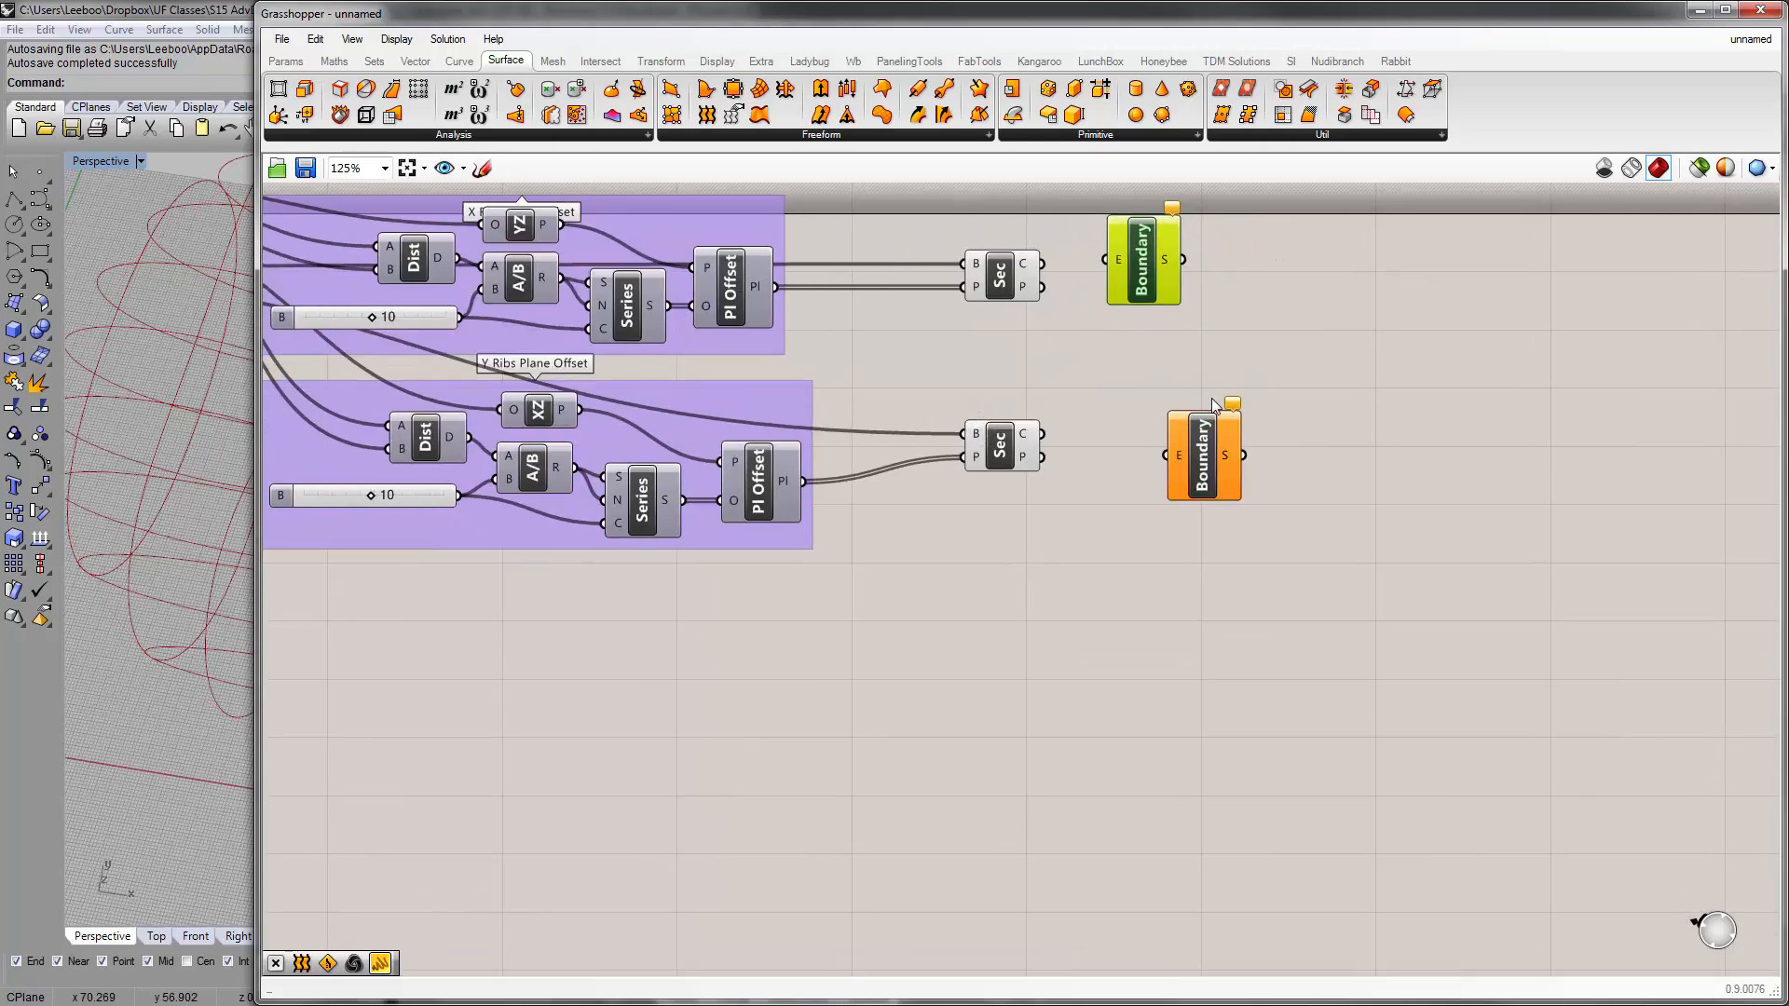
# Align the lower Boundary Surfaces component under the upper one and connect each Brep | Plane curve output to the adjacent edges input
pyautogui.moveTo(1211, 448); pyautogui.dragTo(1152, 431)
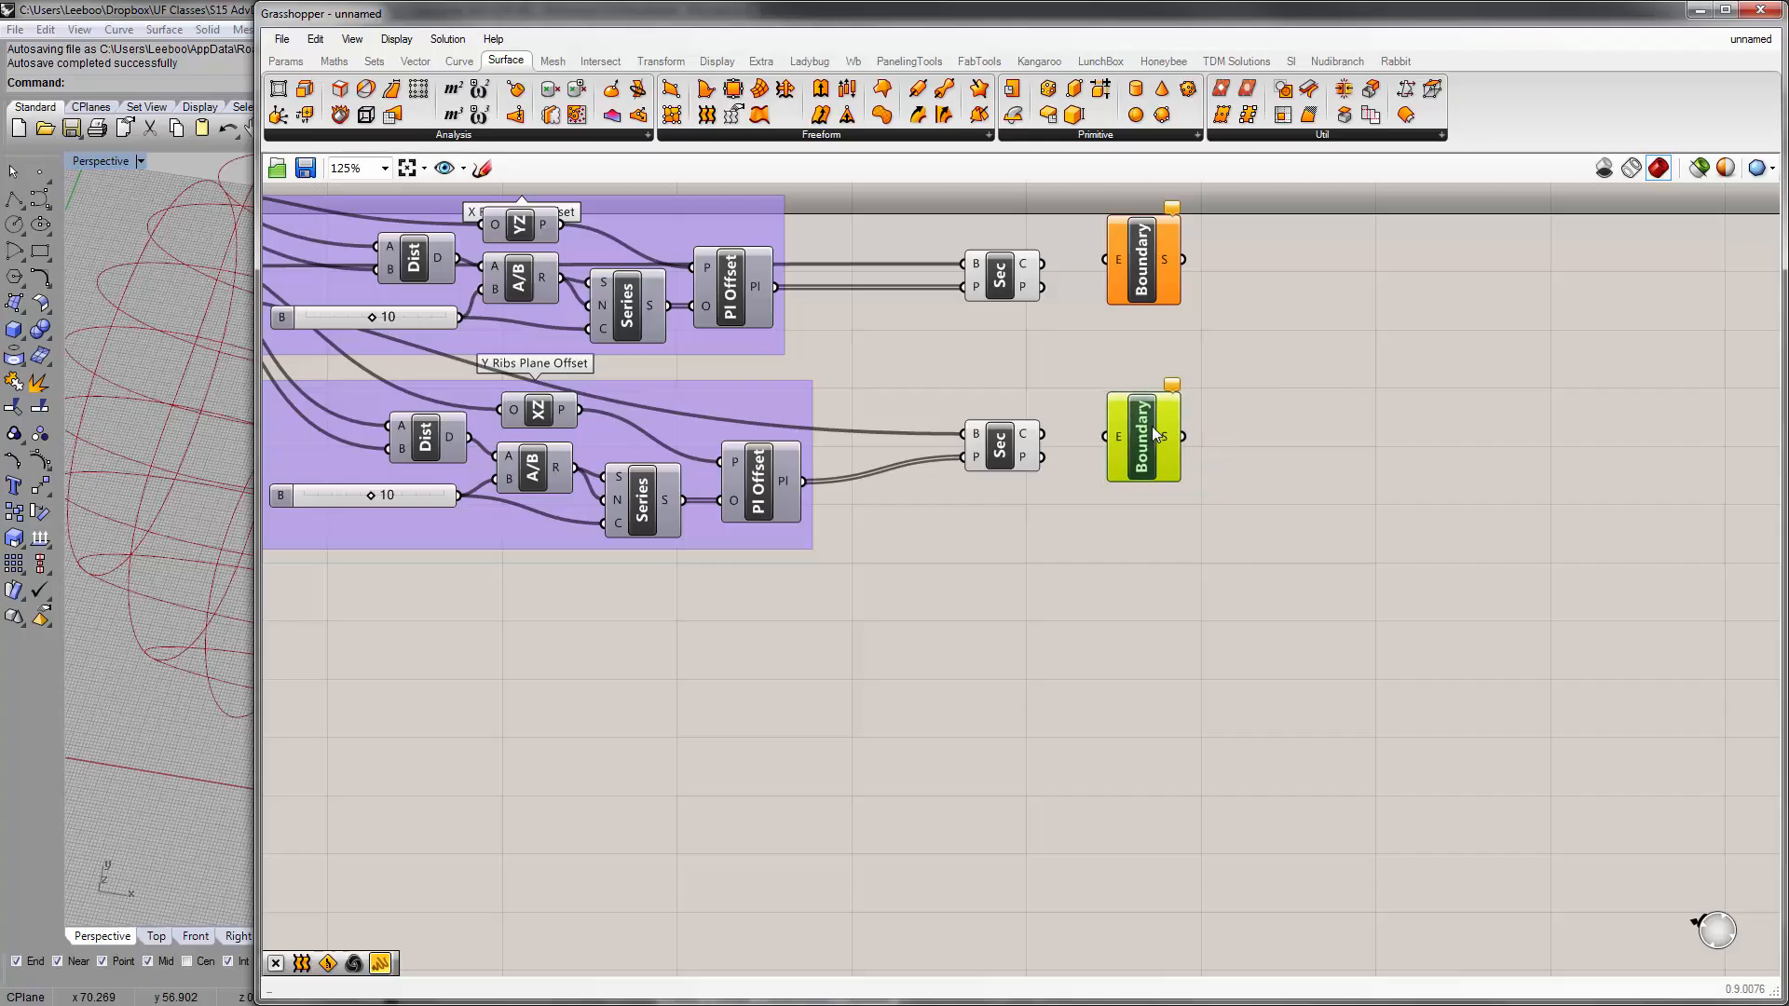
pyautogui.click(1089, 368)
pyautogui.moveTo(1044, 264); pyautogui.dragTo(1105, 260)
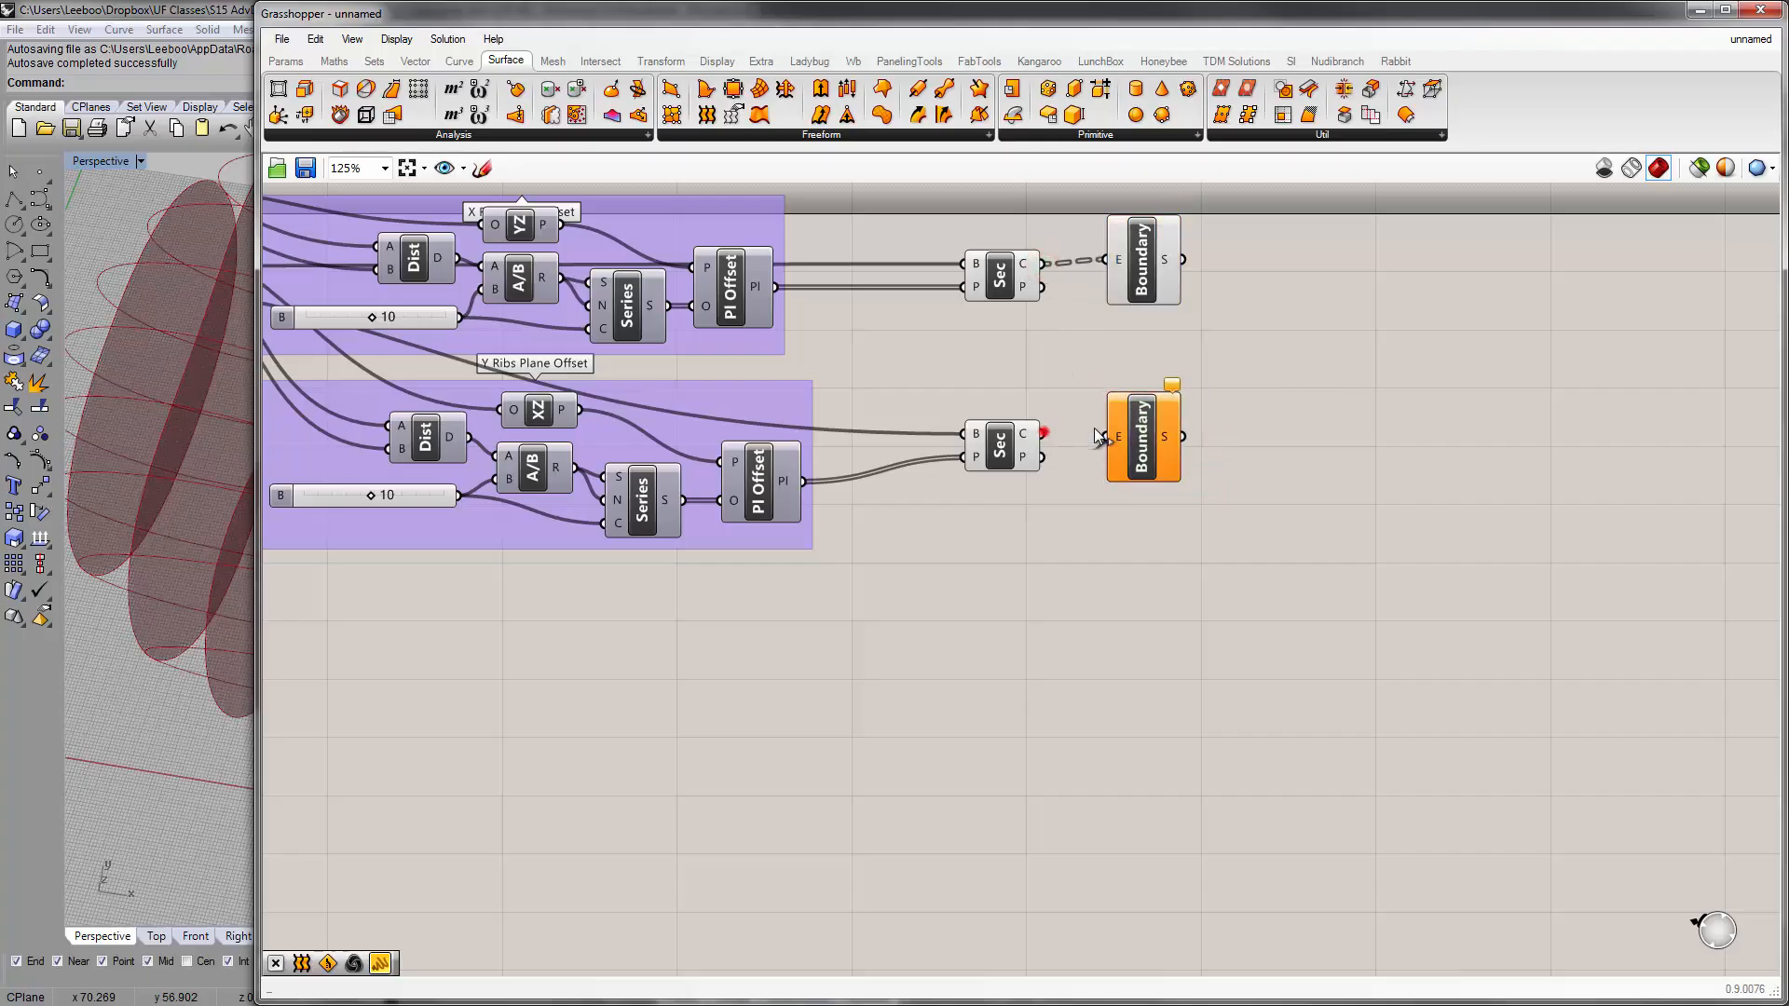
pyautogui.moveTo(1043, 434); pyautogui.dragTo(1105, 436)
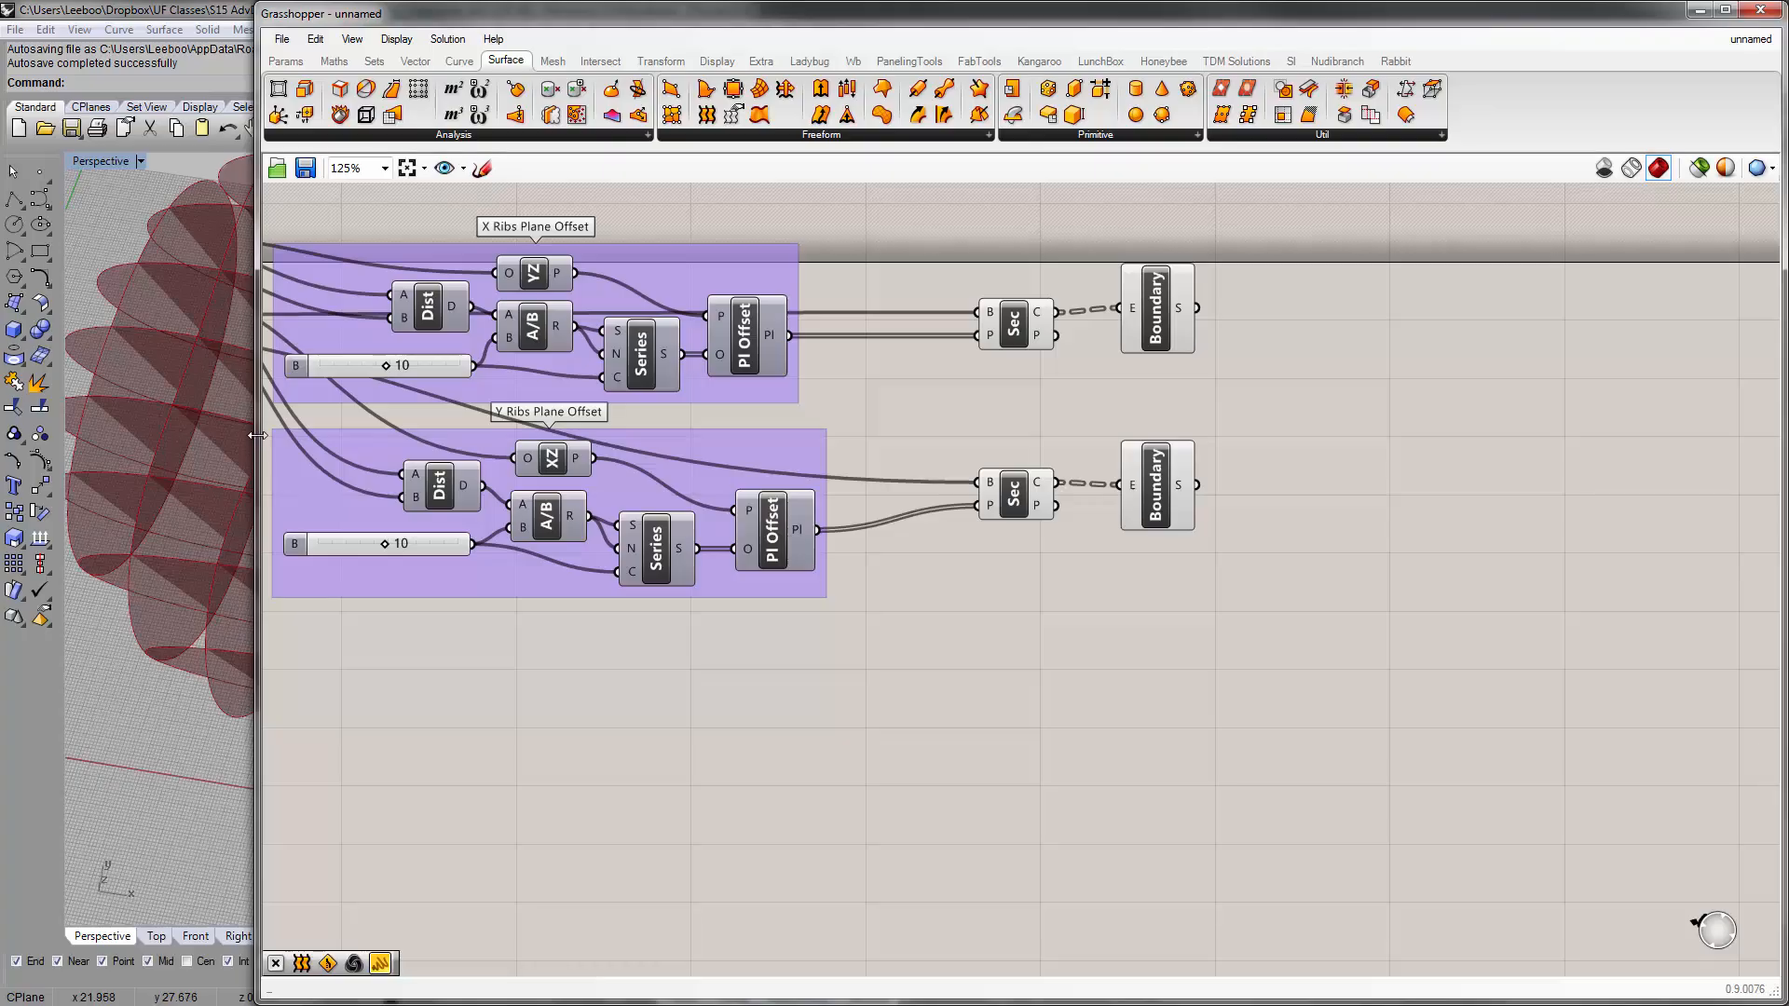
# Narrow the Grasshopper window and view the planar rib surfaces of the whole torus in the Perspective viewport
pyautogui.moveTo(252, 434); pyautogui.dragTo(809, 457)
pyautogui.moveTo(472, 554); pyautogui.dragTo(485, 477, button='right')
pyautogui.scroll(-2, 486, 476)
pyautogui.moveTo(1521, 504); pyautogui.dragTo(1259, 532, button='right')
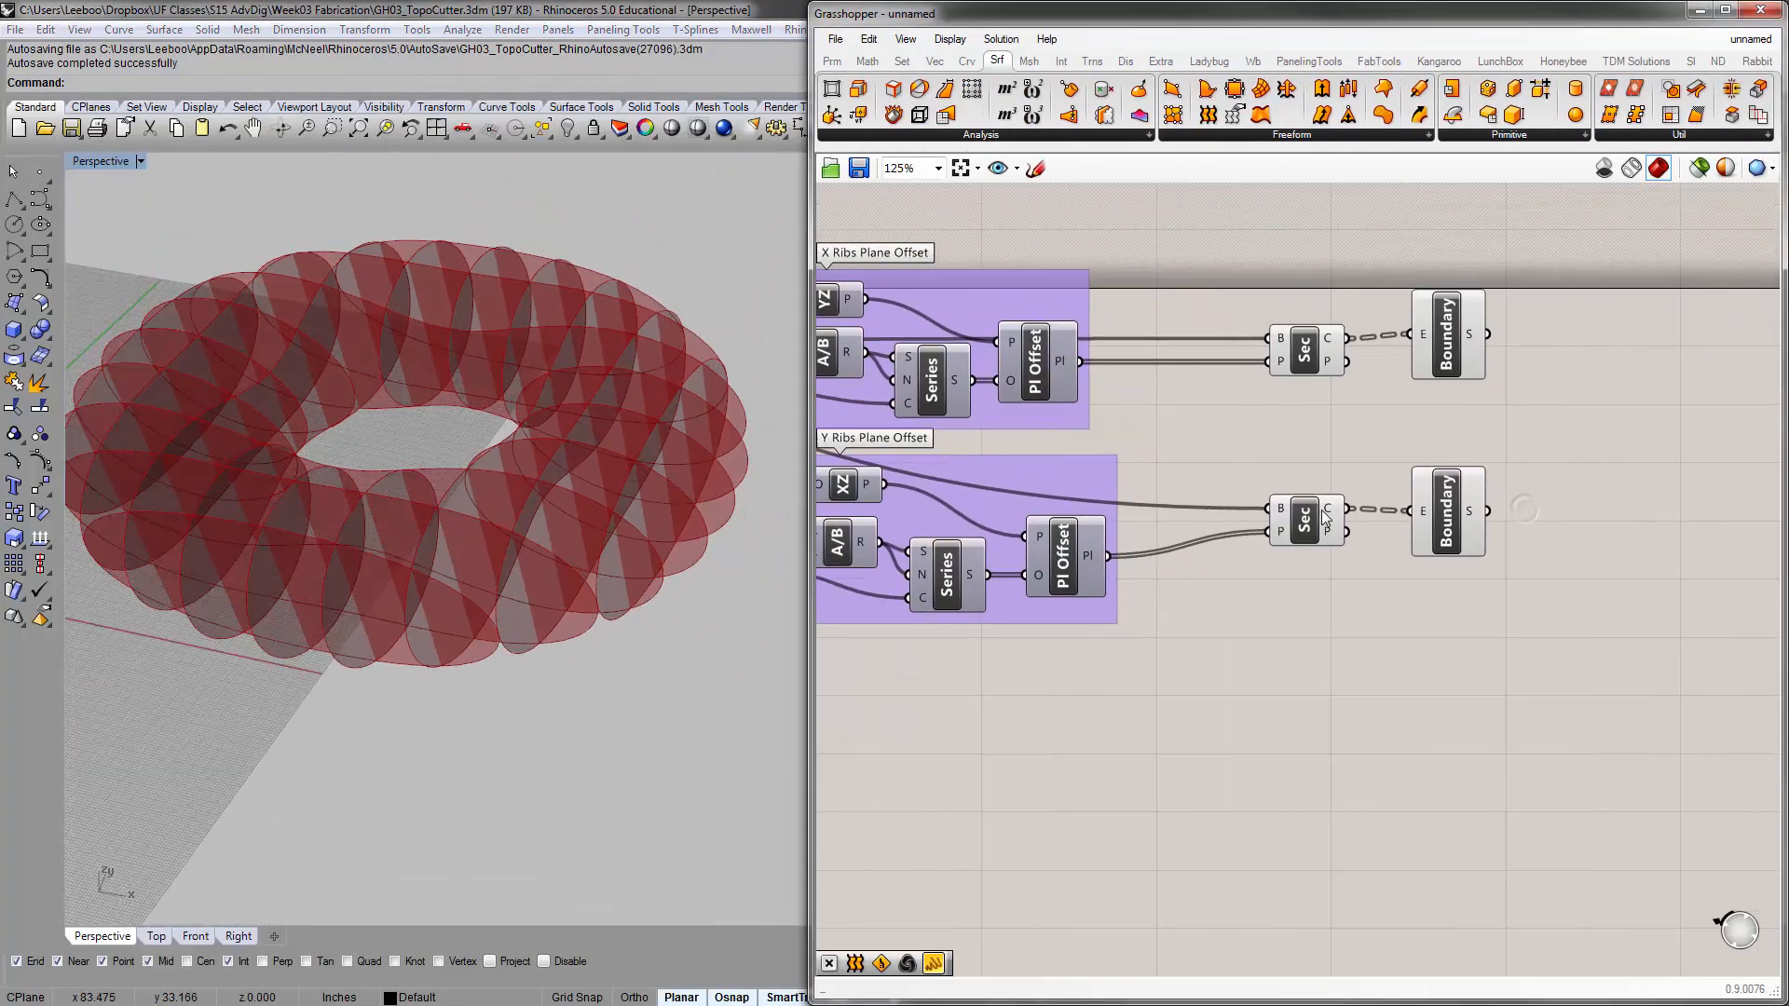
# Hide the preview of both Brep | Plane components and move them and the Boundary Surfaces components closer to the plane offset groups
pyautogui.moveTo(1366, 426); pyautogui.dragTo(1189, 432, button='right')
pyautogui.moveTo(1122, 319)
pyautogui.mouseDown()
pyautogui.moveTo(1166, 606)
pyautogui.moveTo(1125, 363)
pyautogui.mouseUp()
pyautogui.hotkey('ctrl', 'q')
pyautogui.click(1110, 416)
pyautogui.moveTo(1190, 603); pyautogui.dragTo(1022, 368)
pyautogui.click(1109, 378)
pyautogui.moveTo(1360, 576); pyautogui.dragTo(1167, 364)
pyautogui.click(1174, 294)
pyautogui.moveTo(1179, 385); pyautogui.dragTo(1100, 354, button='right')
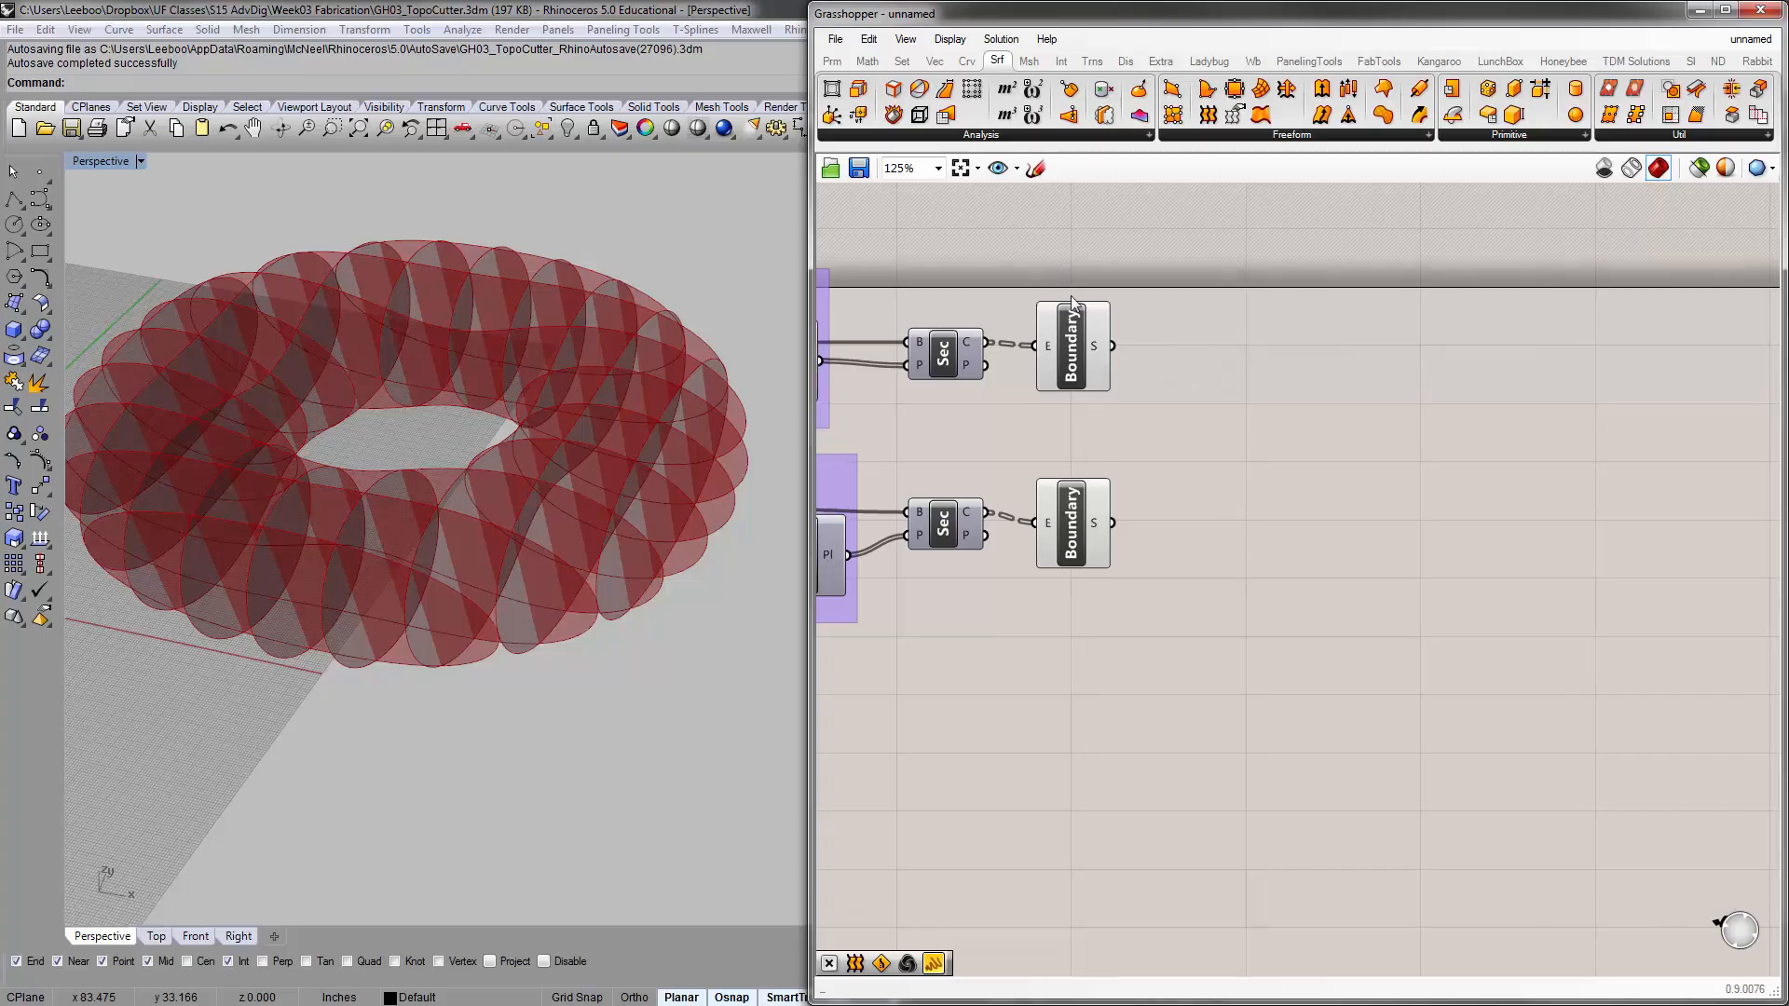
# Check which planar surfaces each of the two Boundary Surfaces components produces
pyautogui.click(1081, 327)
pyautogui.click(1072, 515)
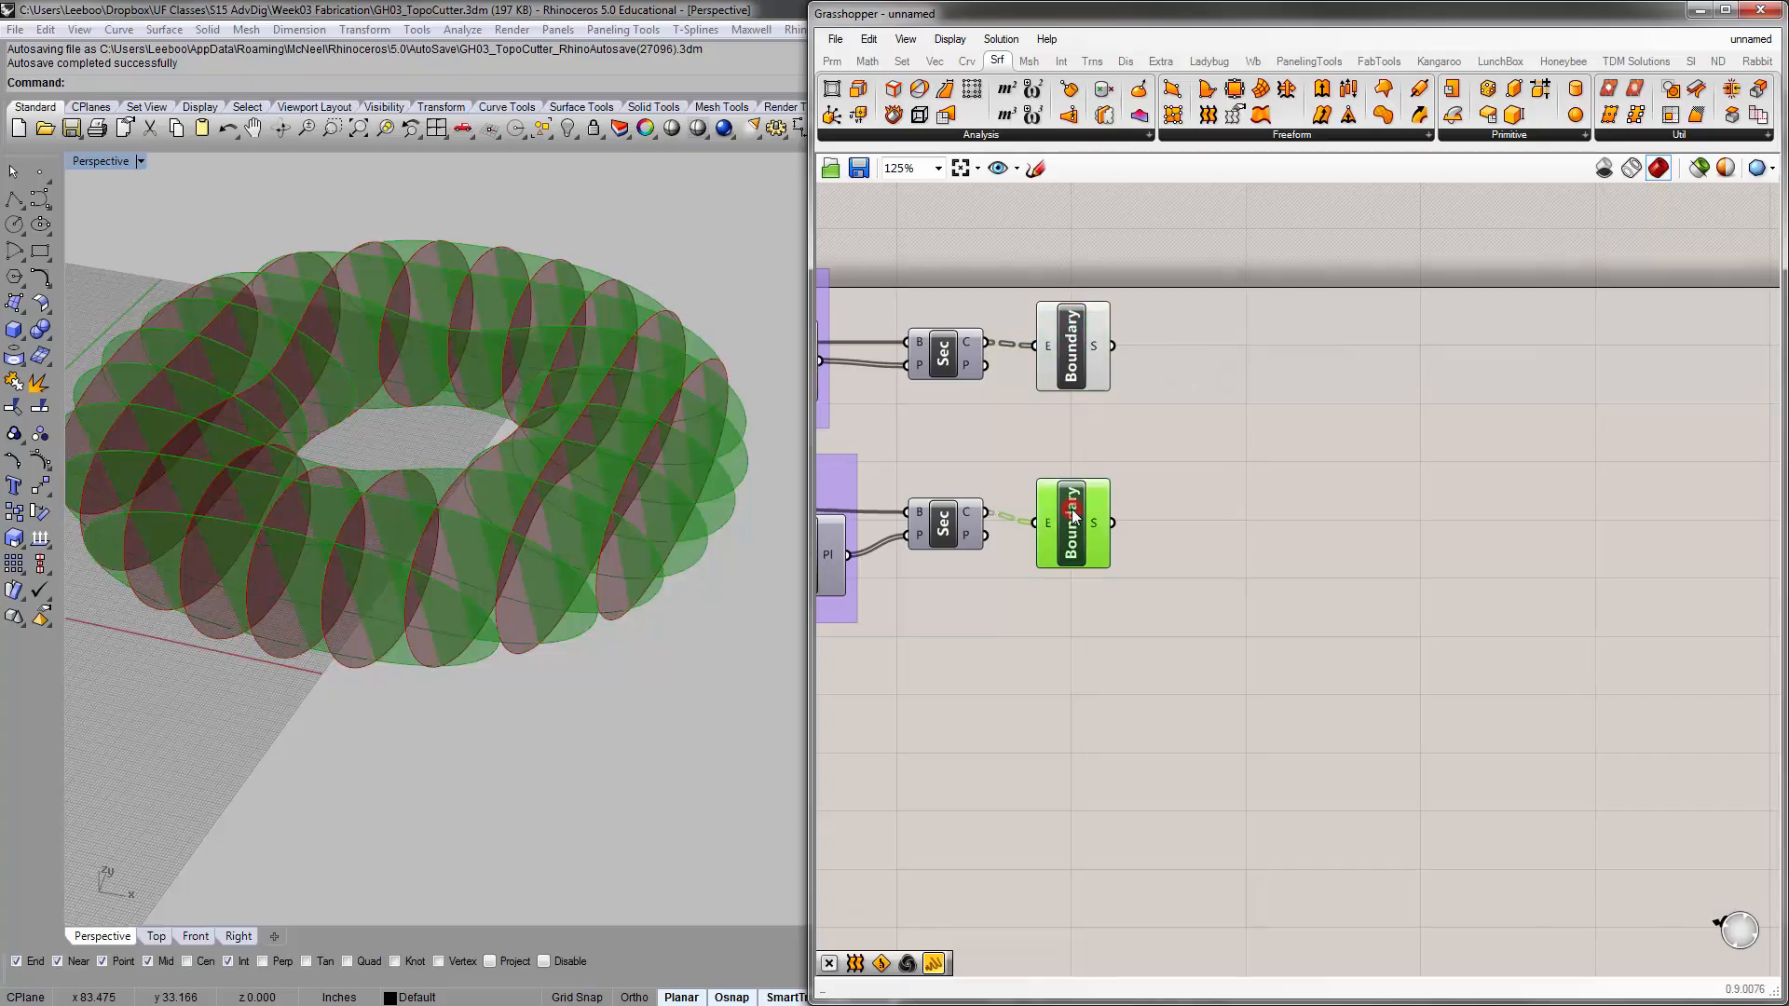
pyautogui.click(1268, 275)
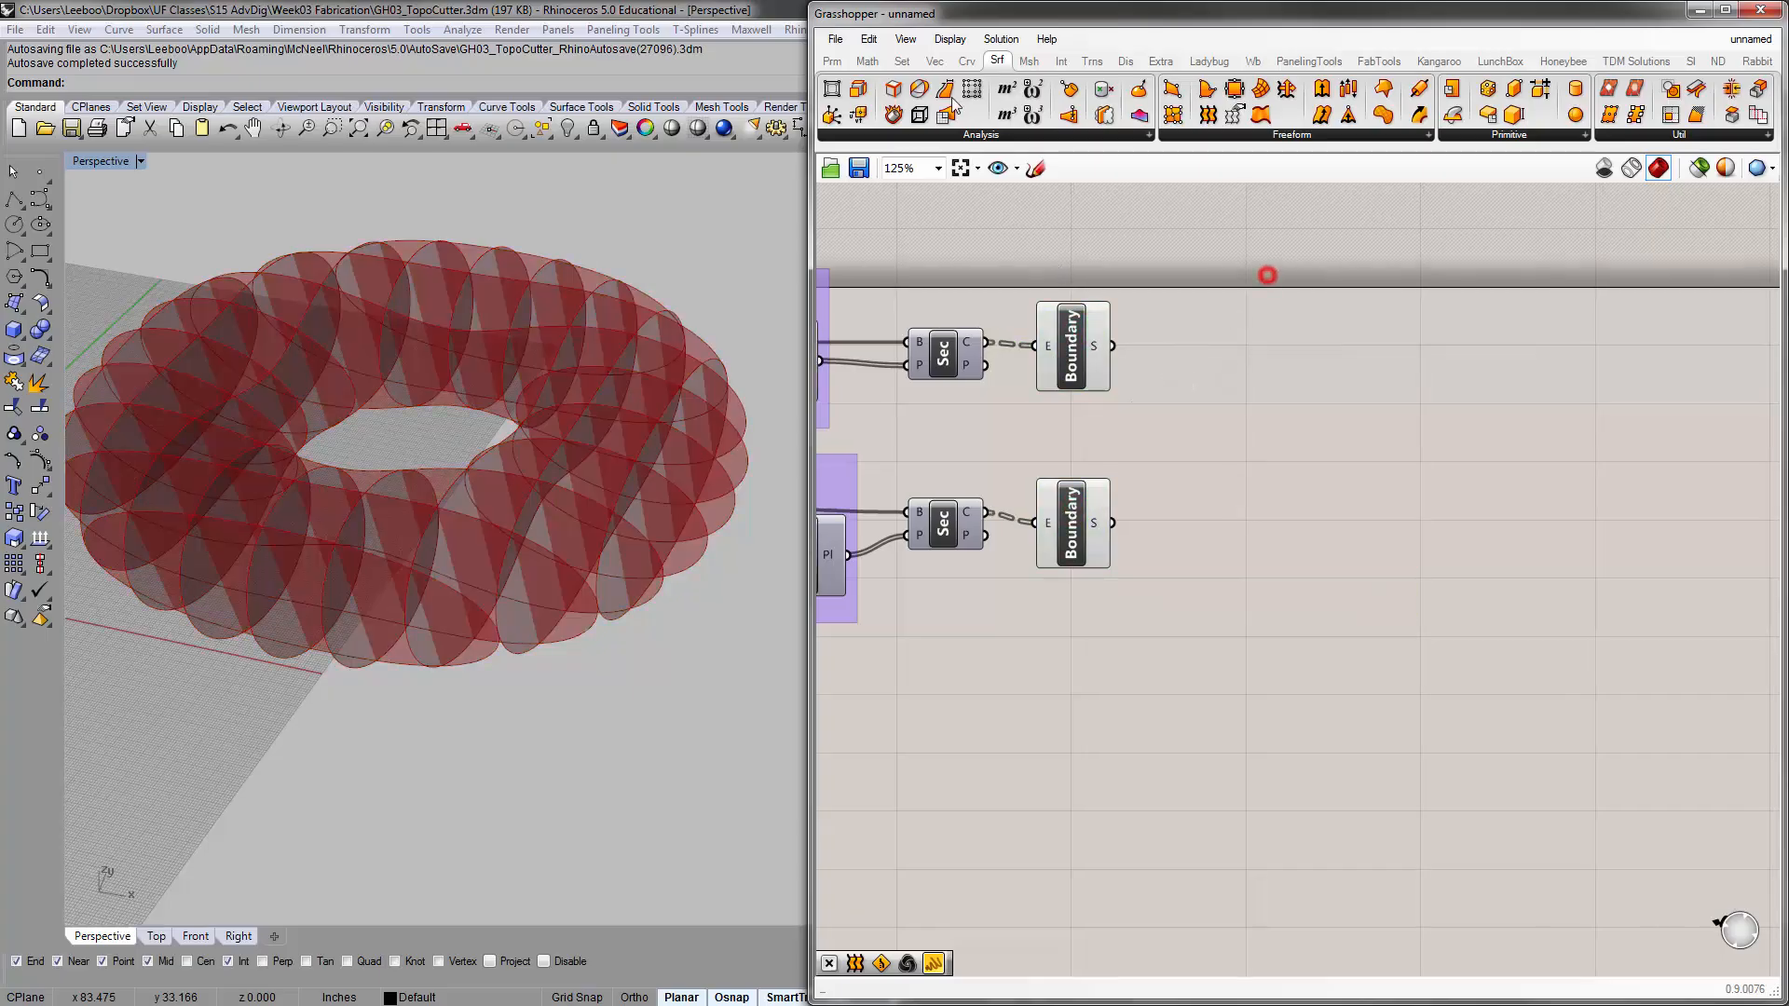
# Place two Brep parameters in one vertical column, one beside each Boundary Surfaces component
pyautogui.click(833, 60)
pyautogui.click(904, 134)
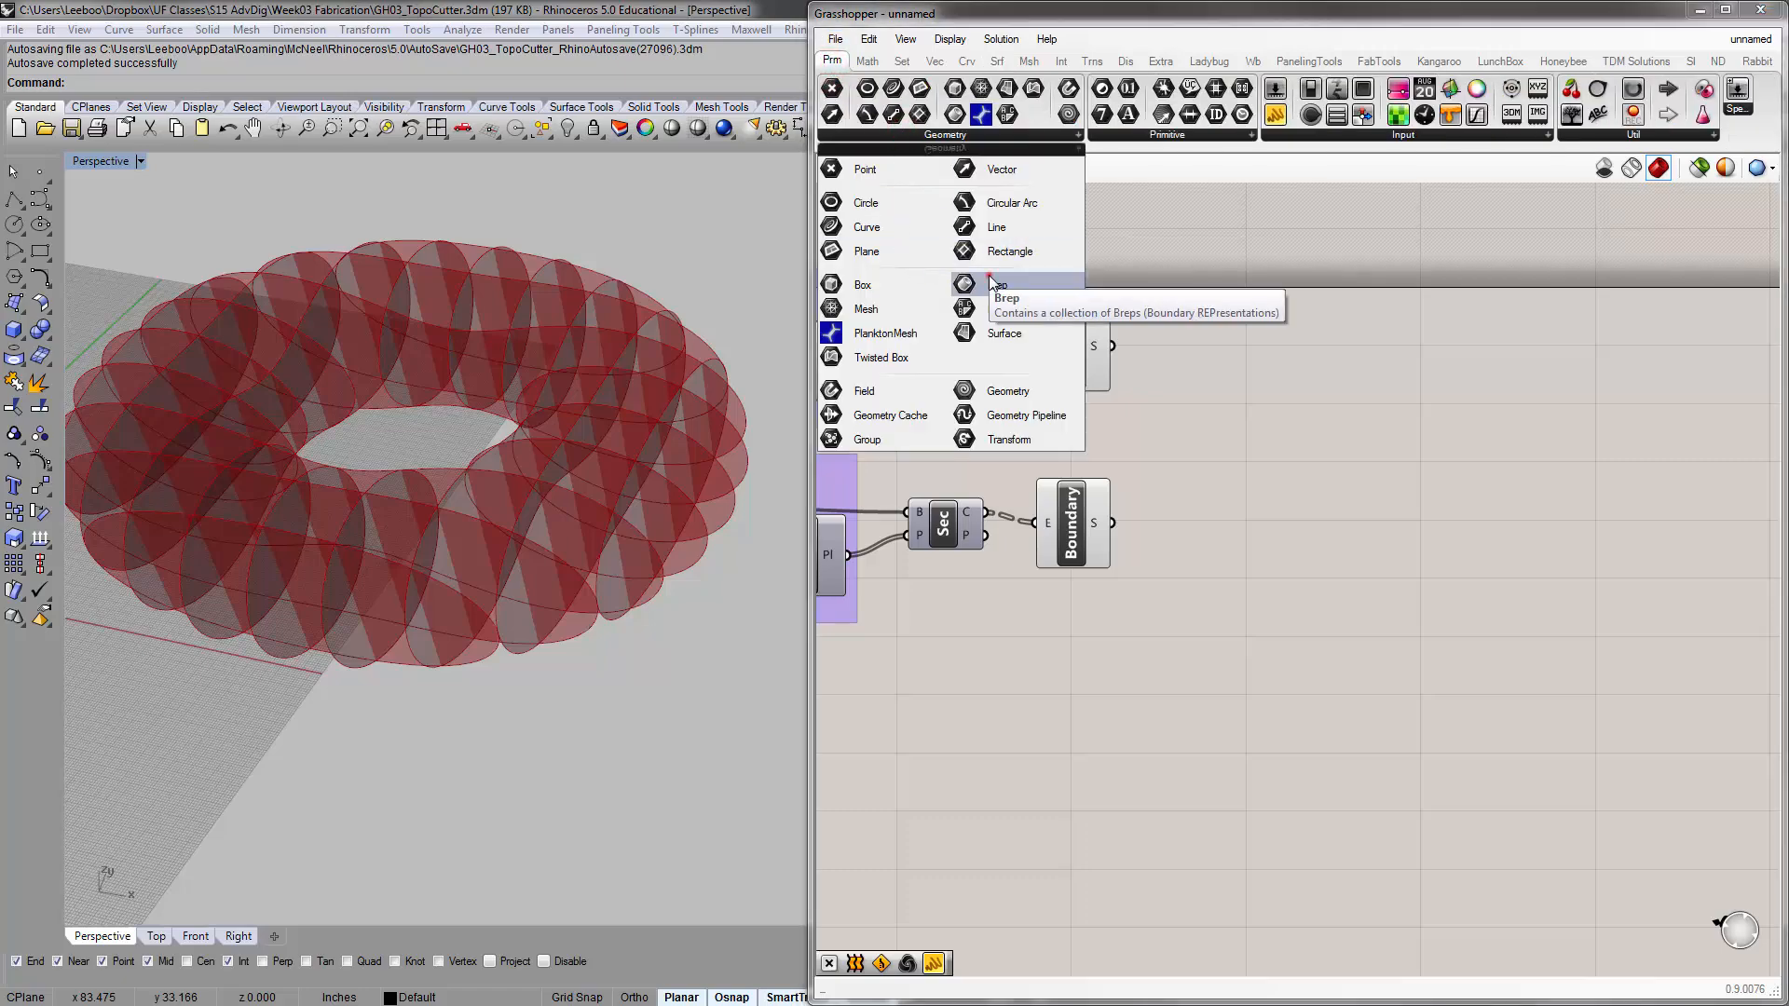
pyautogui.moveTo(992, 282); pyautogui.dragTo(1281, 517)
pyautogui.moveTo(1358, 567); pyautogui.dragTo(1248, 230)
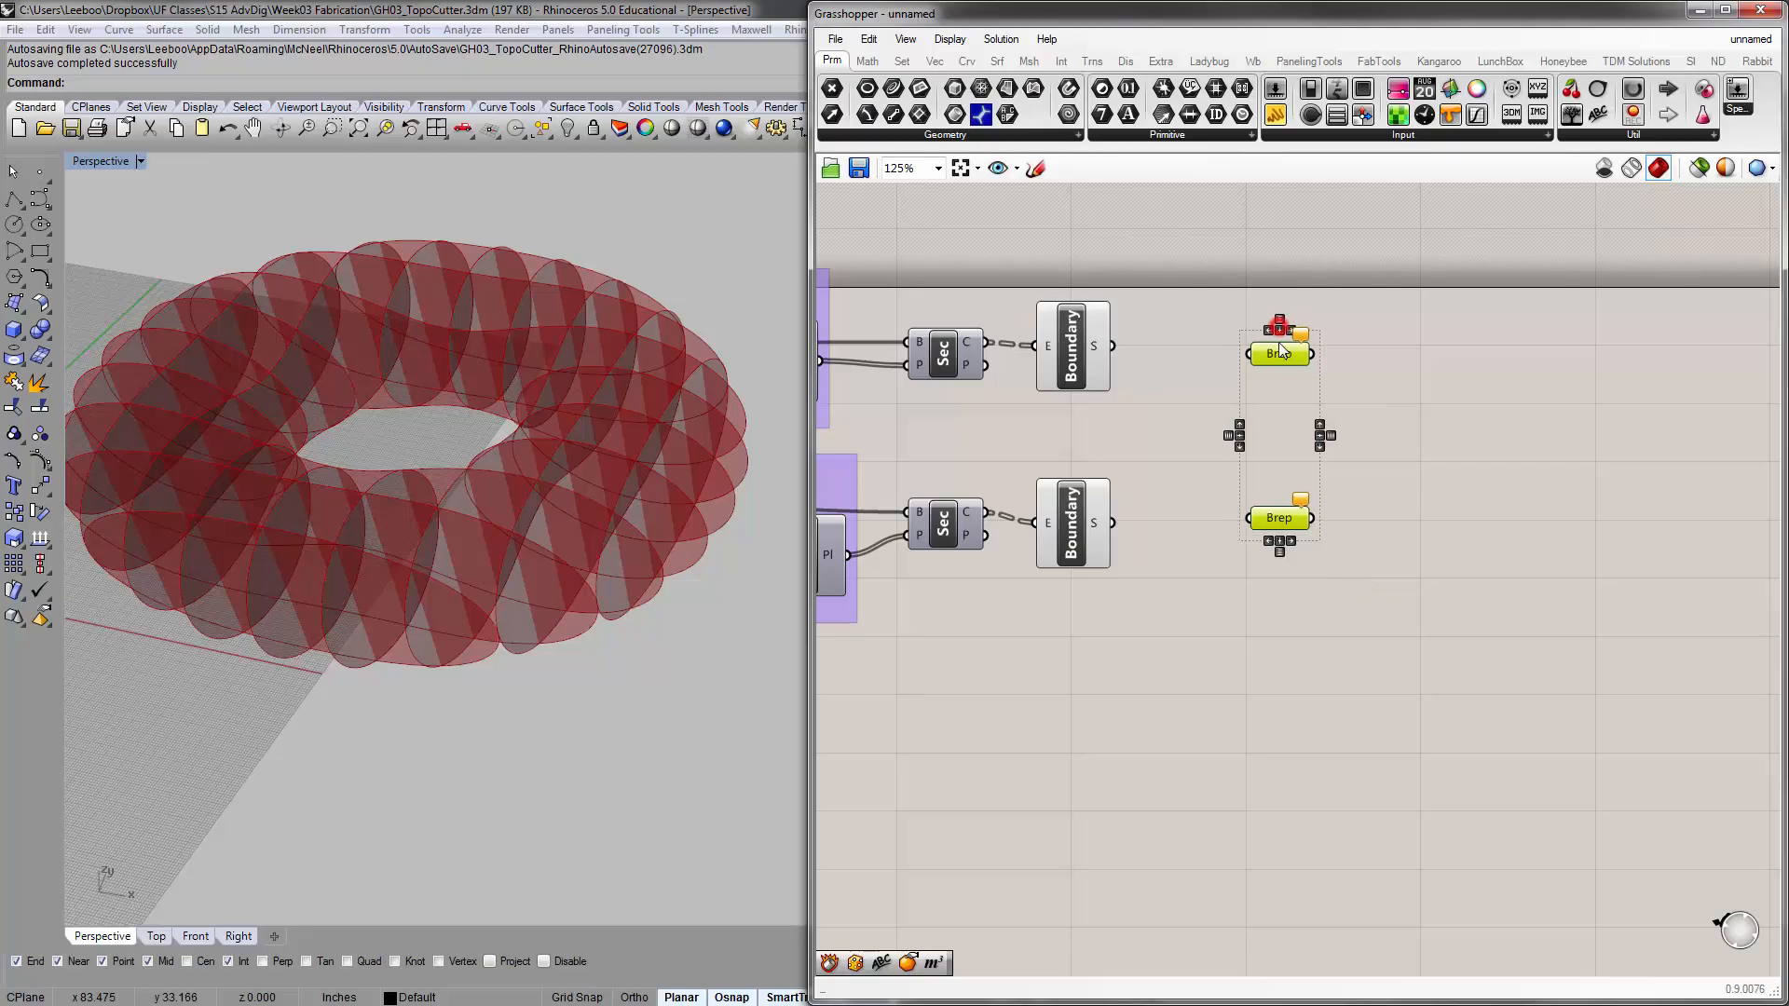
# Connect each Boundary Surfaces output to its own Brep parameter and hide the preview of both Boundary Surfaces components
pyautogui.moveTo(1282, 350); pyautogui.dragTo(1177, 352)
pyautogui.click(1128, 354)
pyautogui.moveTo(1125, 529); pyautogui.dragTo(1177, 517)
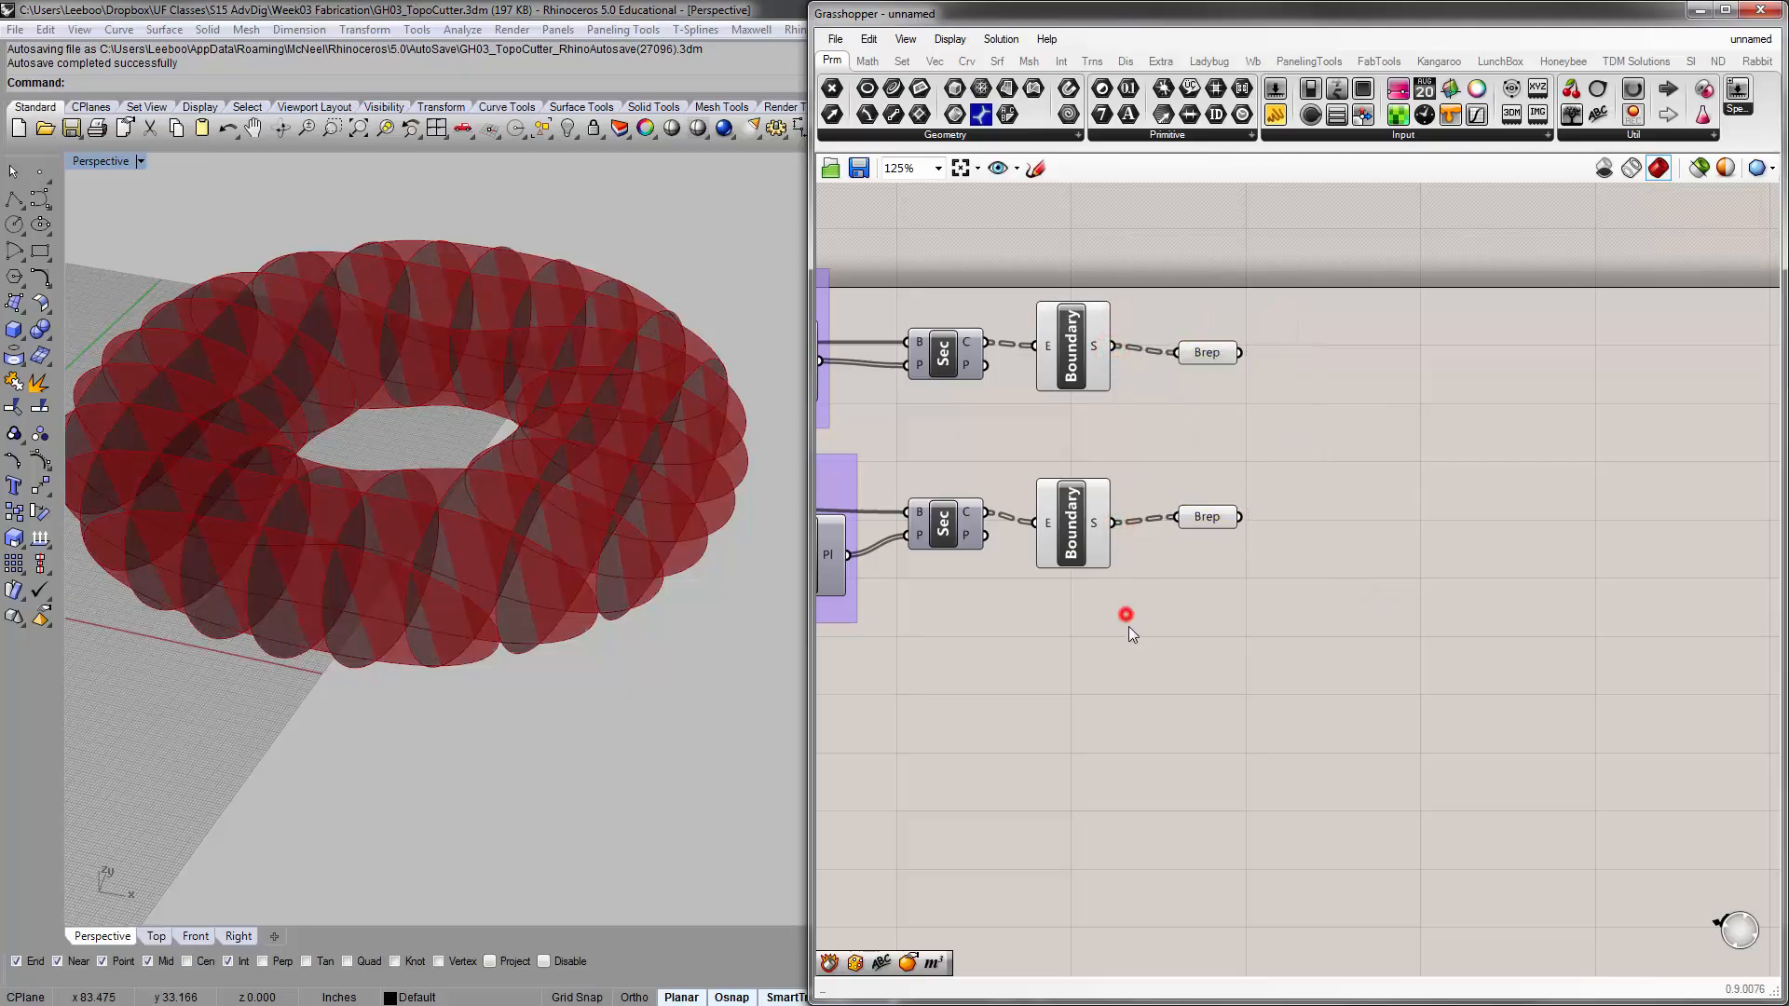
pyautogui.moveTo(1128, 623); pyautogui.dragTo(1025, 284)
pyautogui.click(1150, 233)
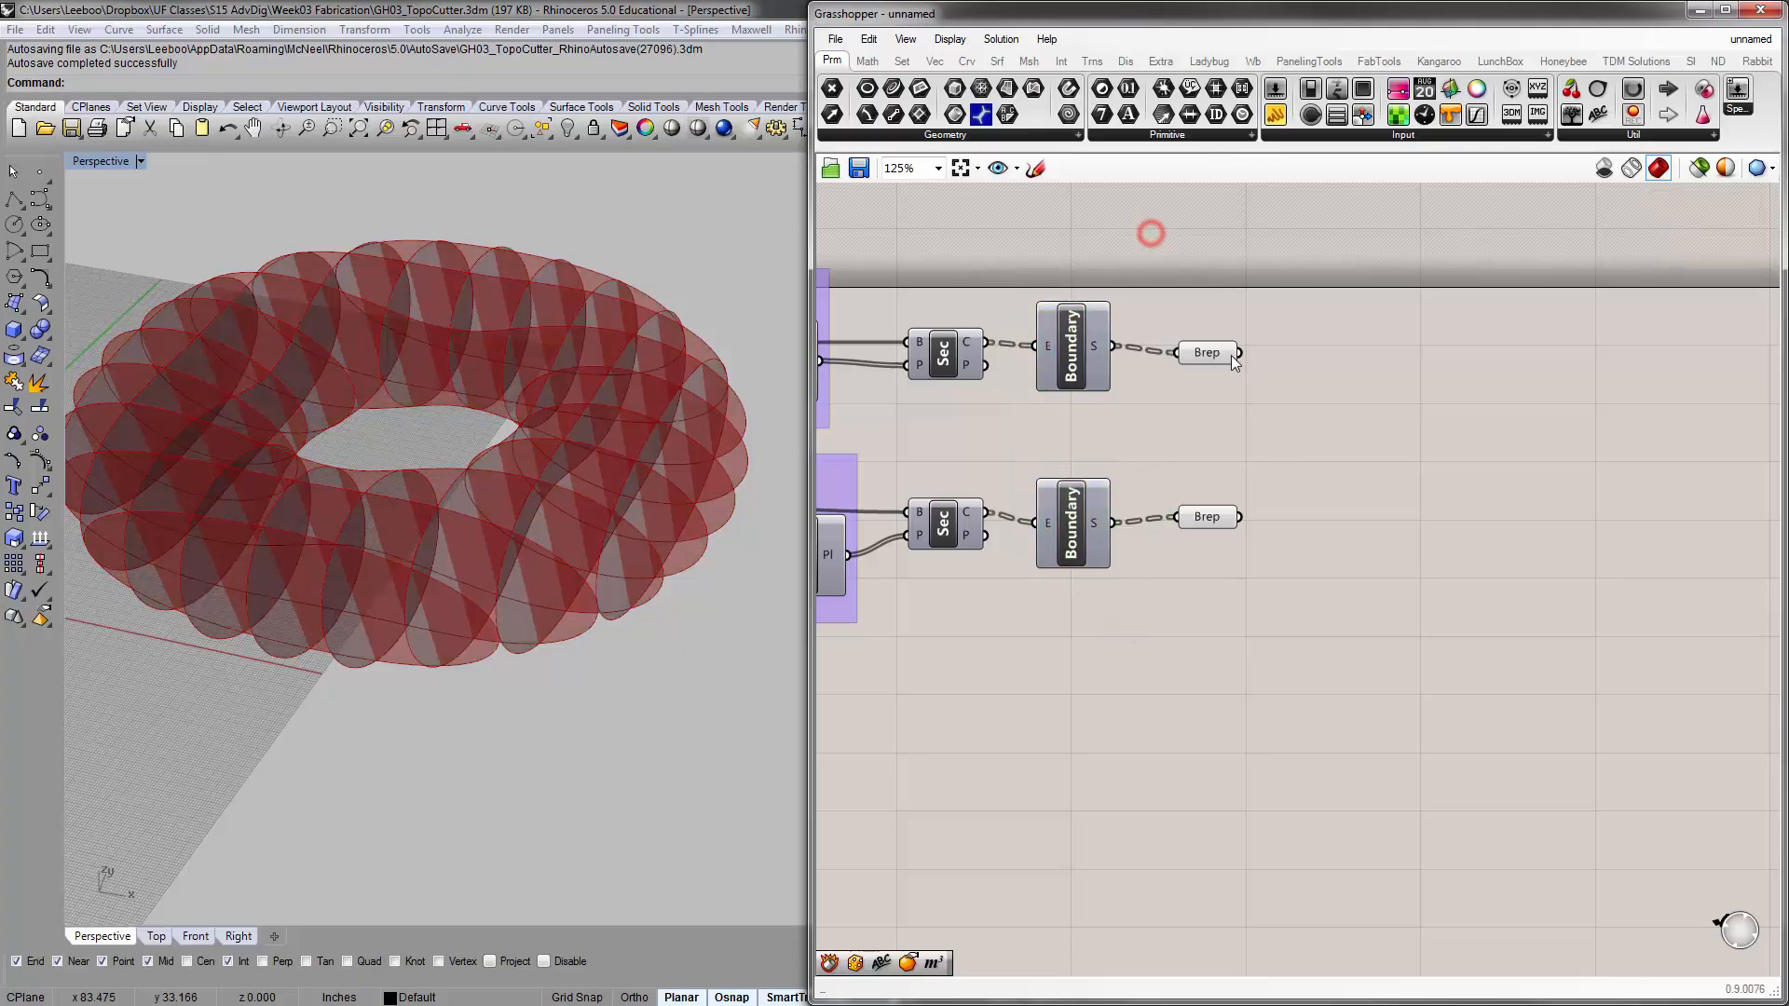
# Put the upper and the lower Brep parameter each into a group of its own
pyautogui.moveTo(1229, 354); pyautogui.dragTo(1314, 411)
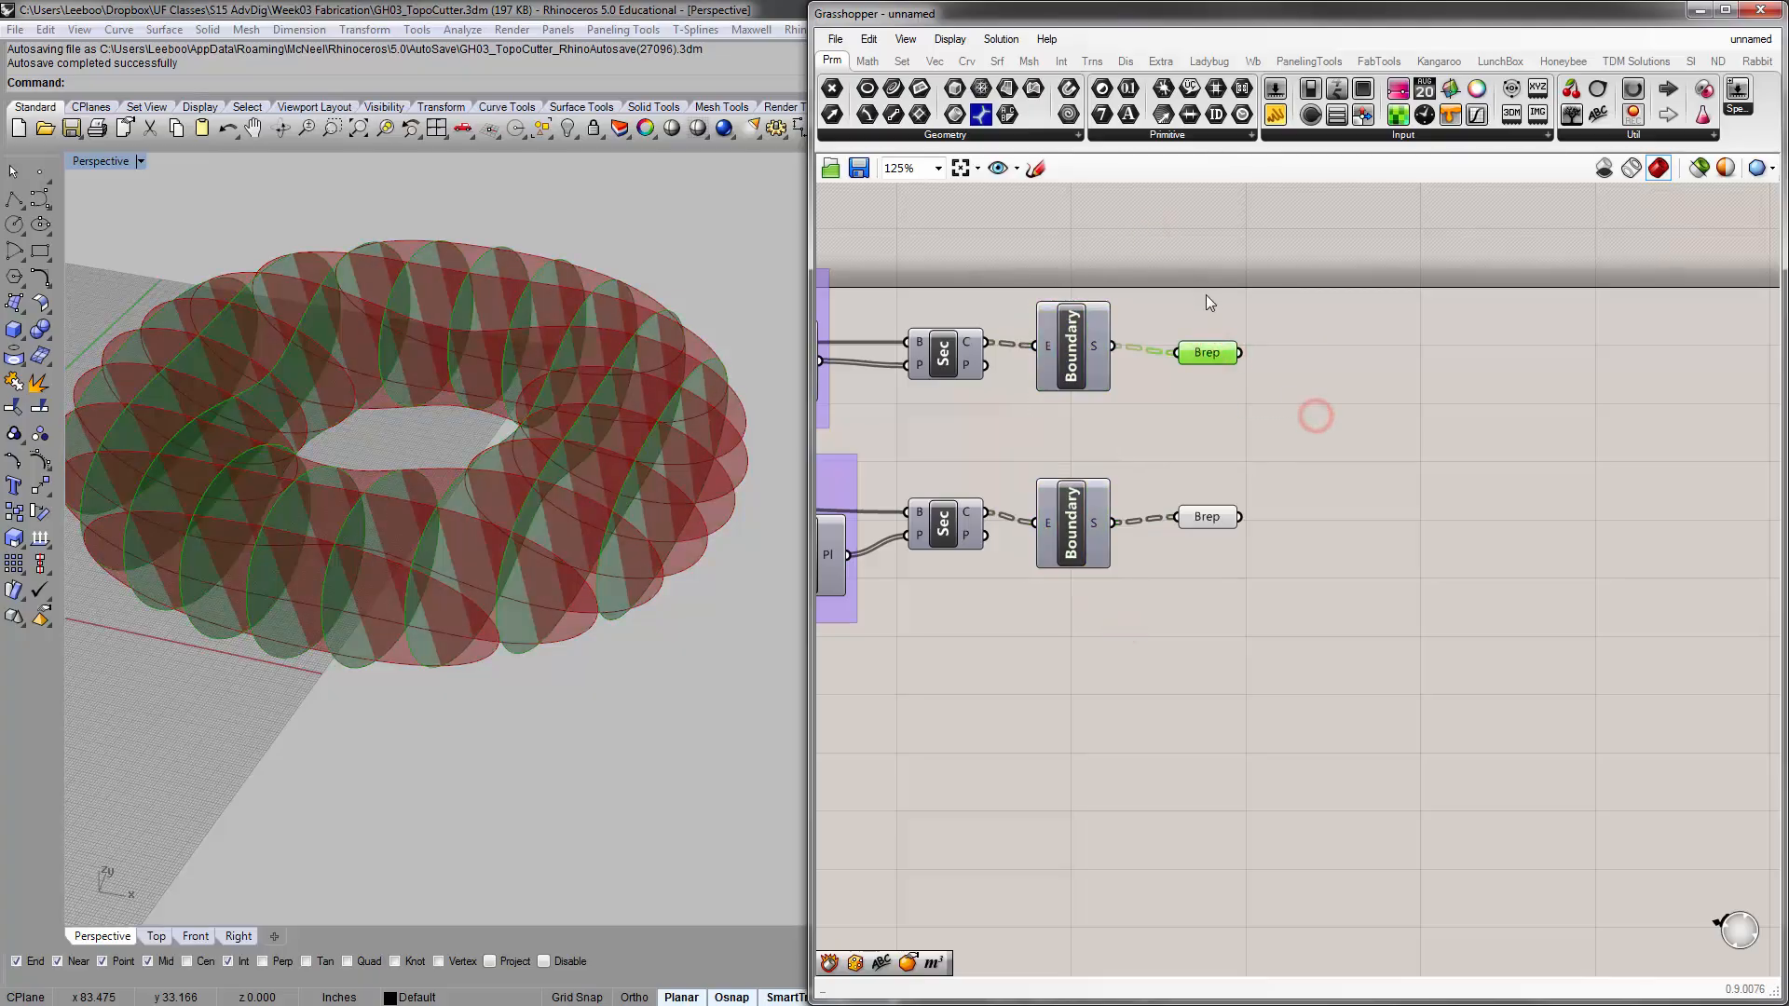
pyautogui.hotkey('ctrl', 'g')
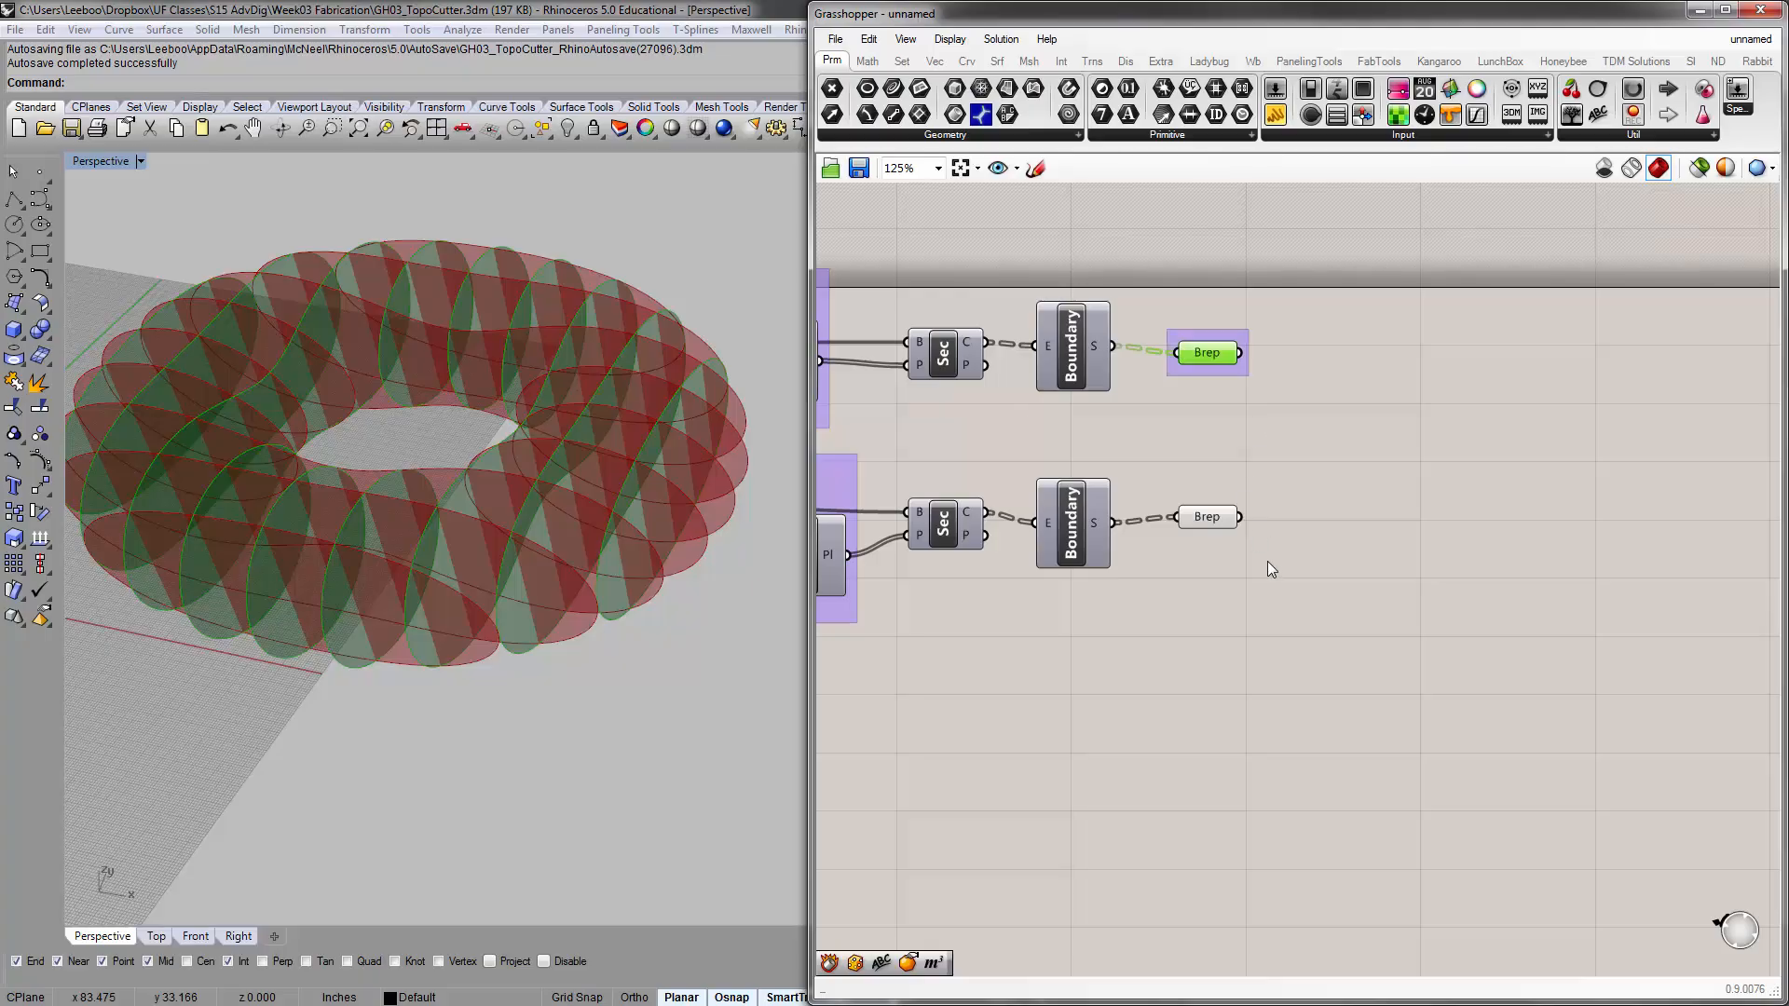
pyautogui.moveTo(1269, 563); pyautogui.dragTo(1211, 503)
pyautogui.hotkey('ctrl', 'g')
pyautogui.click(1330, 523)
# Change the outline of both Brep groups to the rounded Rectangle outline
pyautogui.moveTo(1218, 455); pyautogui.dragTo(1200, 466, button='right')
pyautogui.scroll(1, 1198, 447)
pyautogui.scroll(1, 1198, 399)
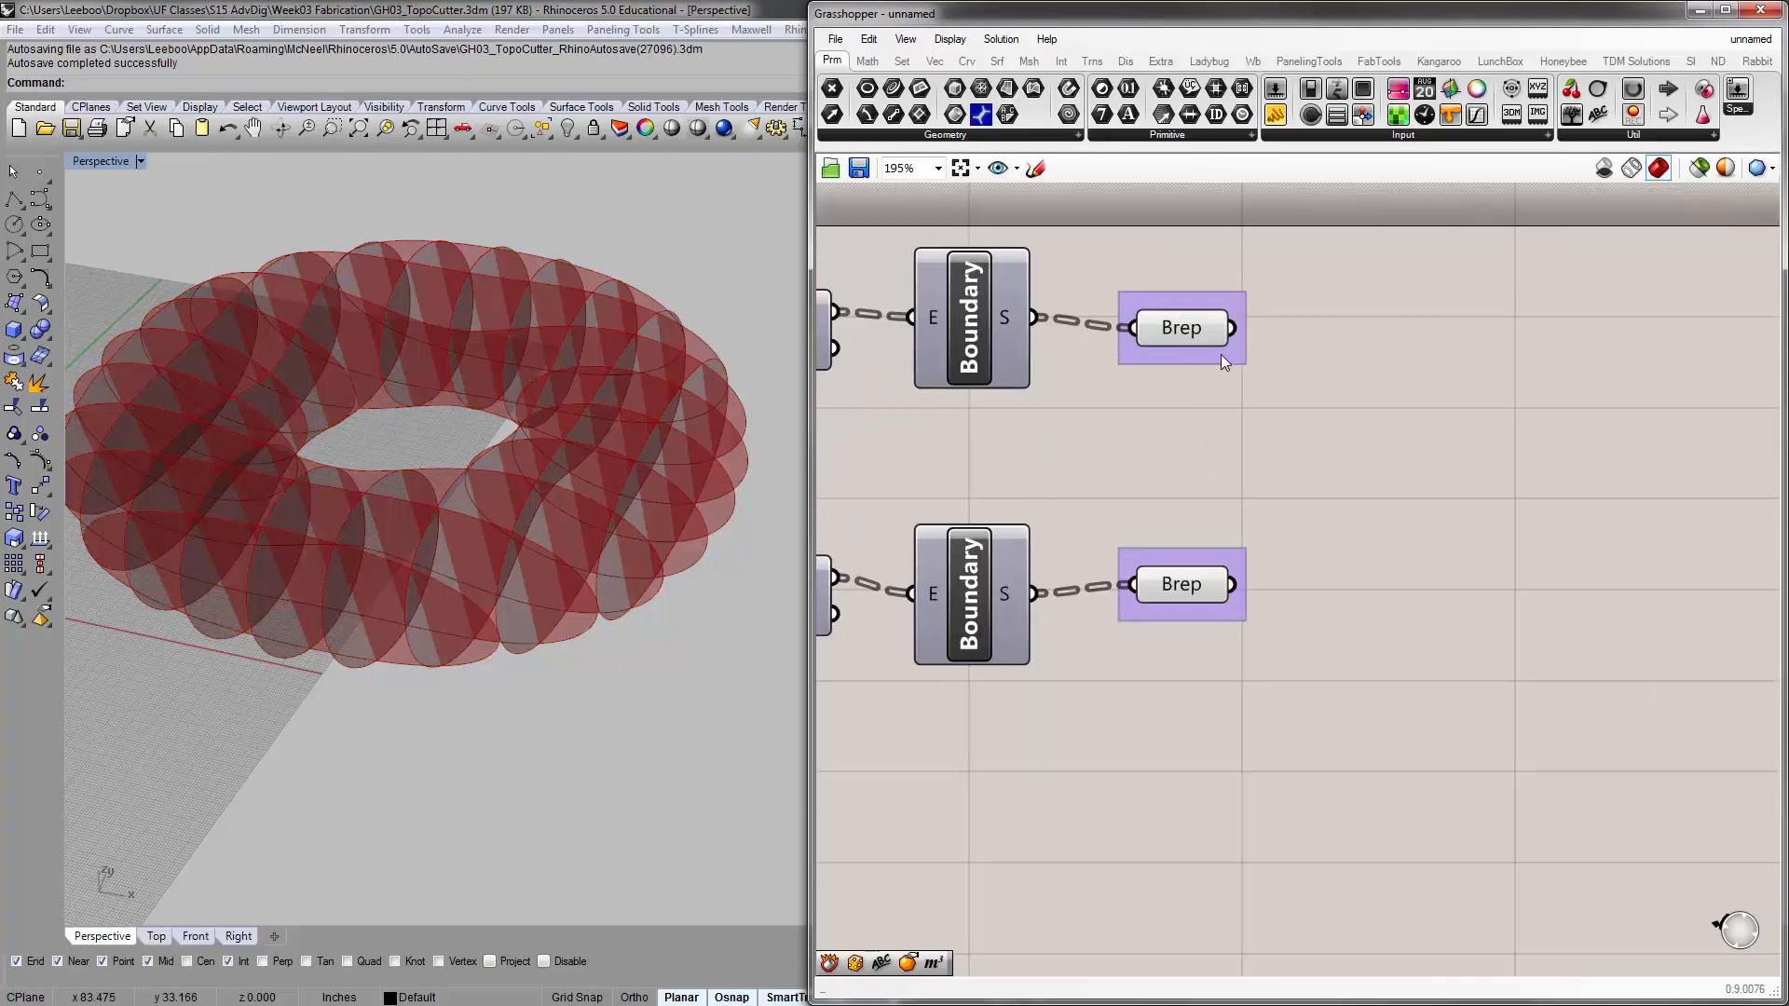
pyautogui.doubleClick(1222, 350)
pyautogui.doubleClick(1232, 557)
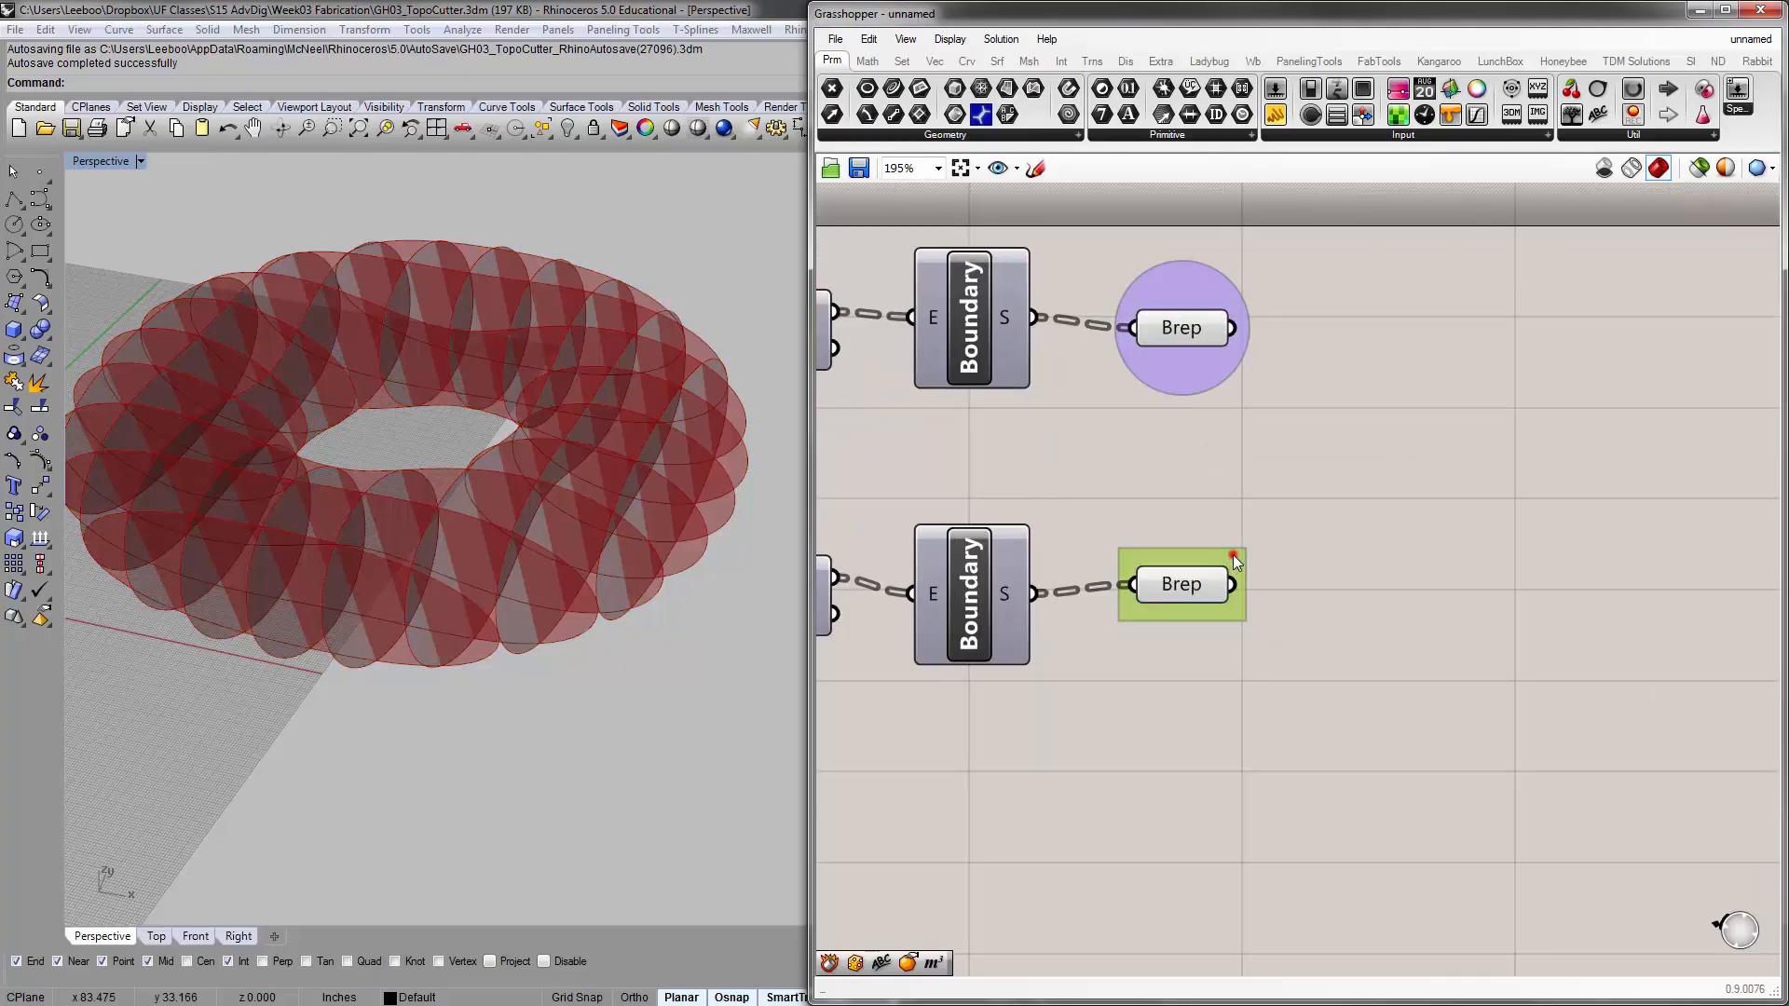
pyautogui.doubleClick(1232, 556)
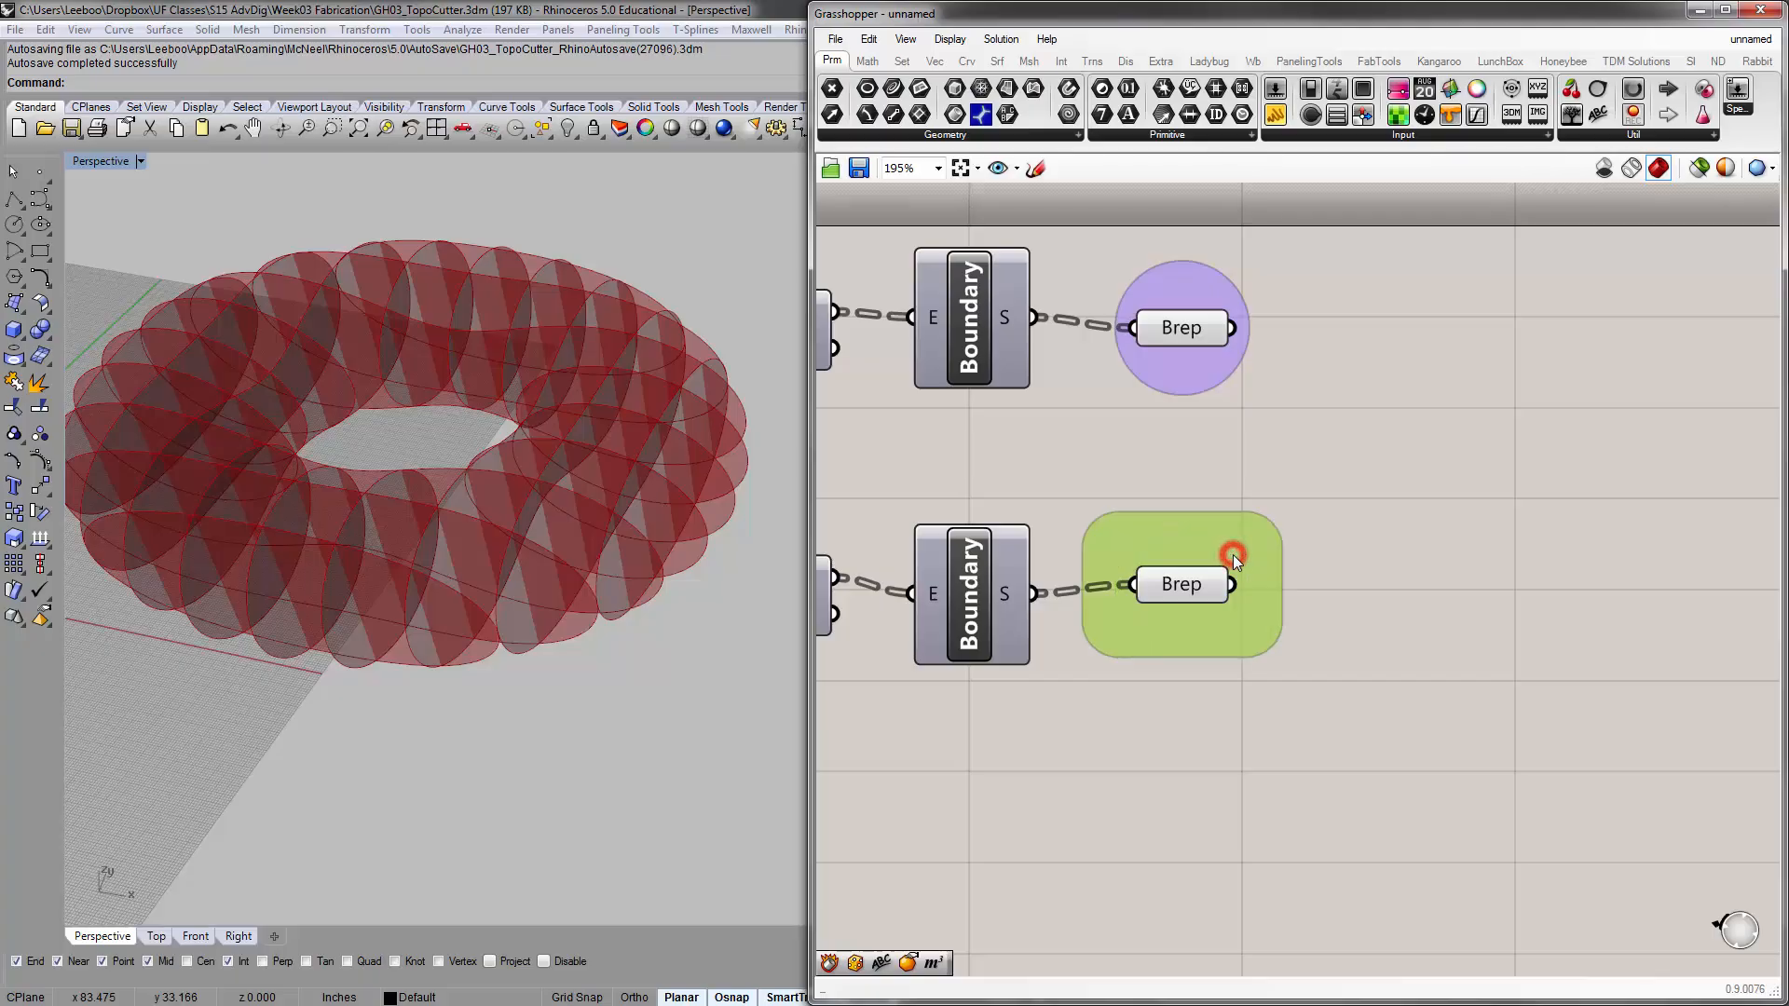
pyautogui.doubleClick(1205, 378)
# Cycle the upper Brep group's outline through the available styles back to Rectangle outline
pyautogui.click(1352, 469)
pyautogui.moveTo(1198, 378); pyautogui.dragTo(1212, 451, button='right')
pyautogui.rightClick(1211, 451)
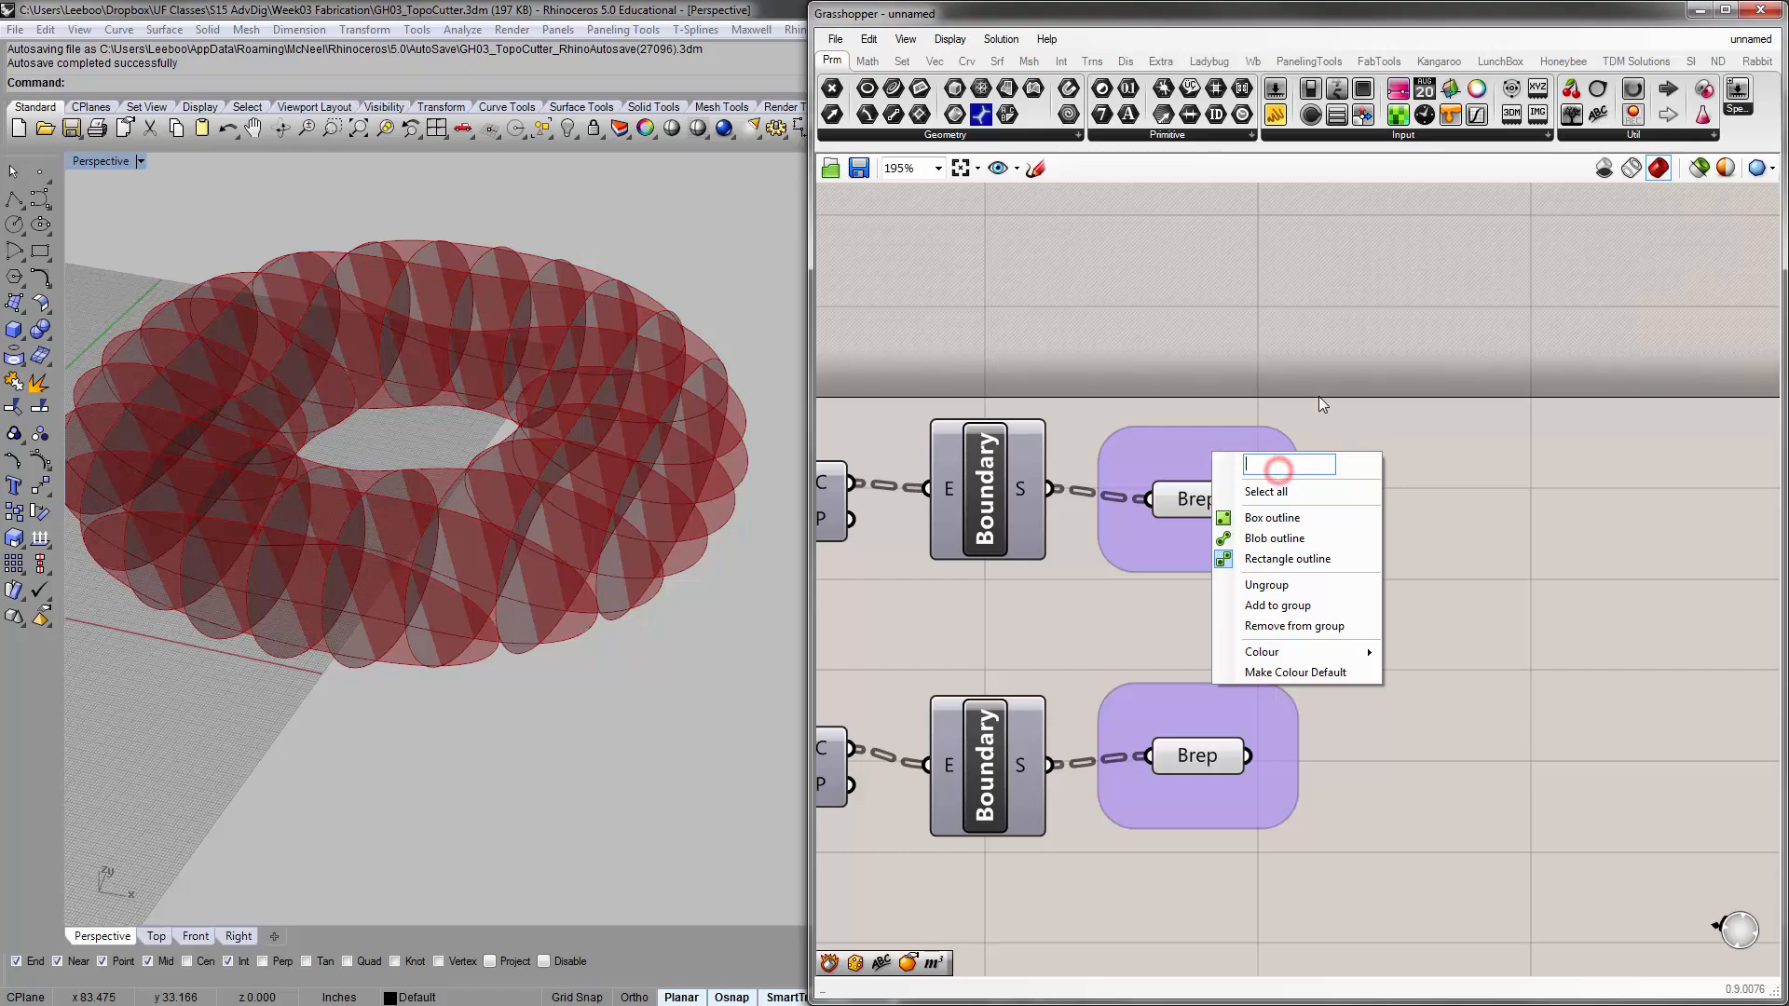
pyautogui.click(1320, 384)
pyautogui.click(1267, 441)
pyautogui.doubleClick(1267, 443)
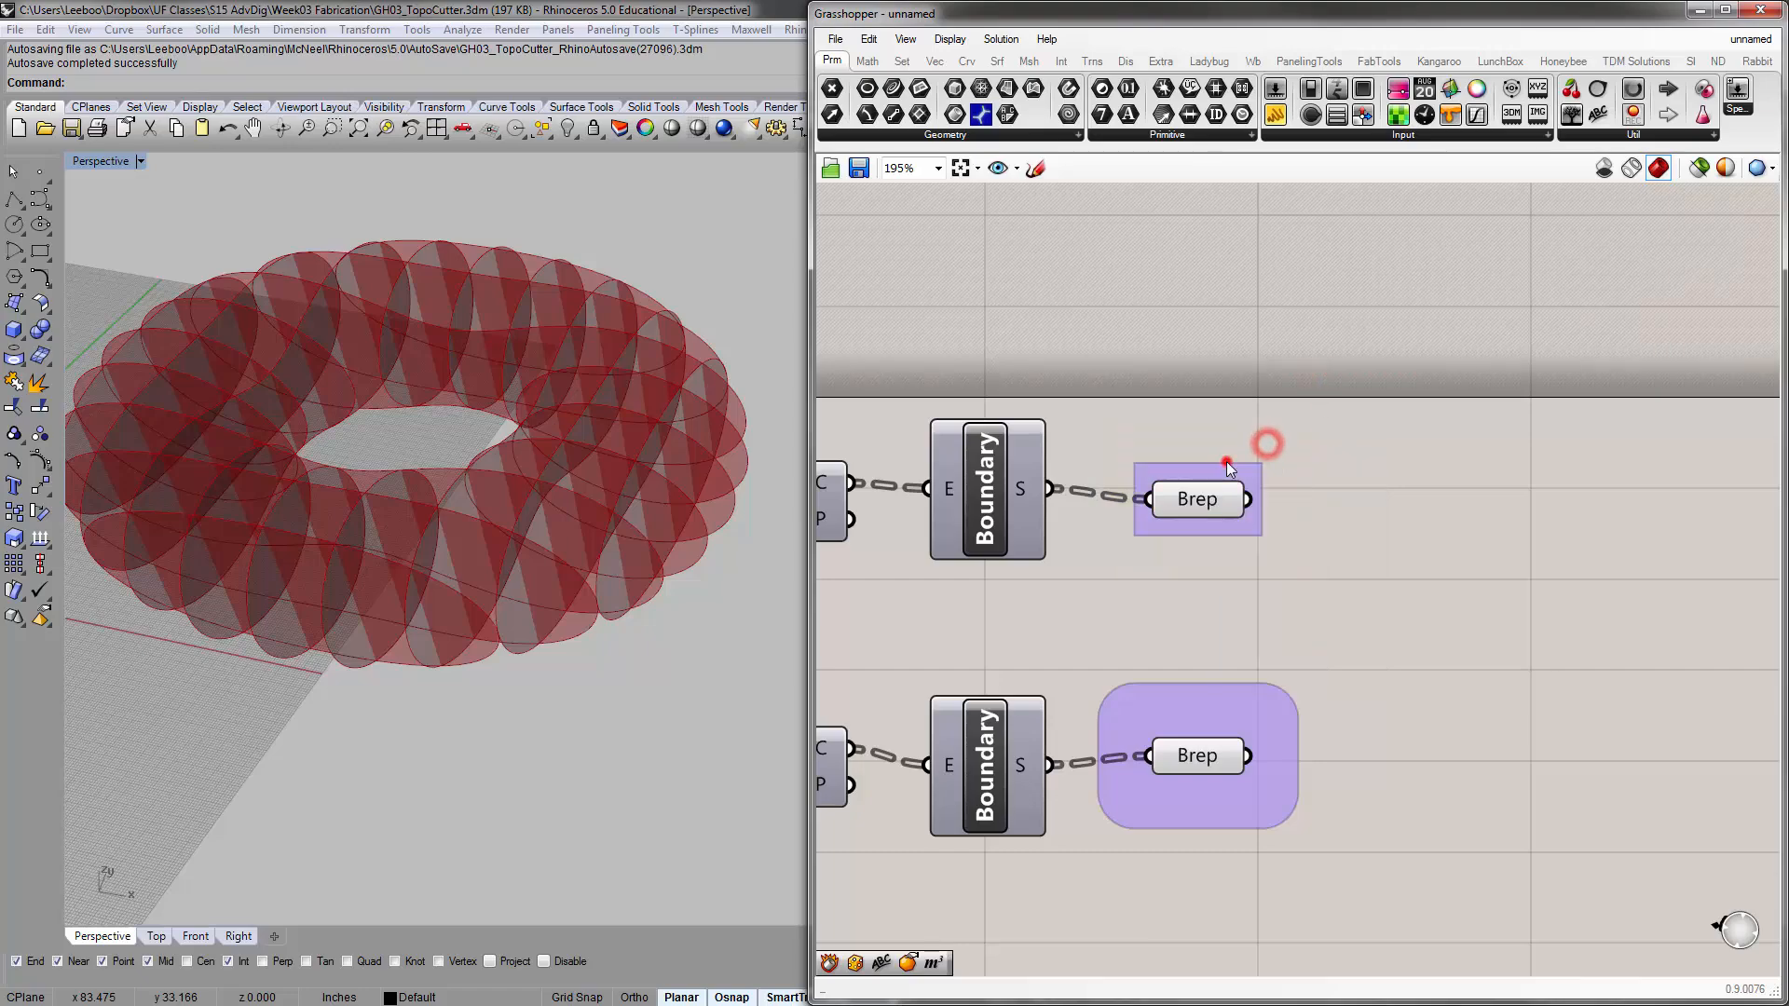
pyautogui.doubleClick(1227, 461)
pyautogui.click(1294, 481)
pyautogui.doubleClick(1240, 471)
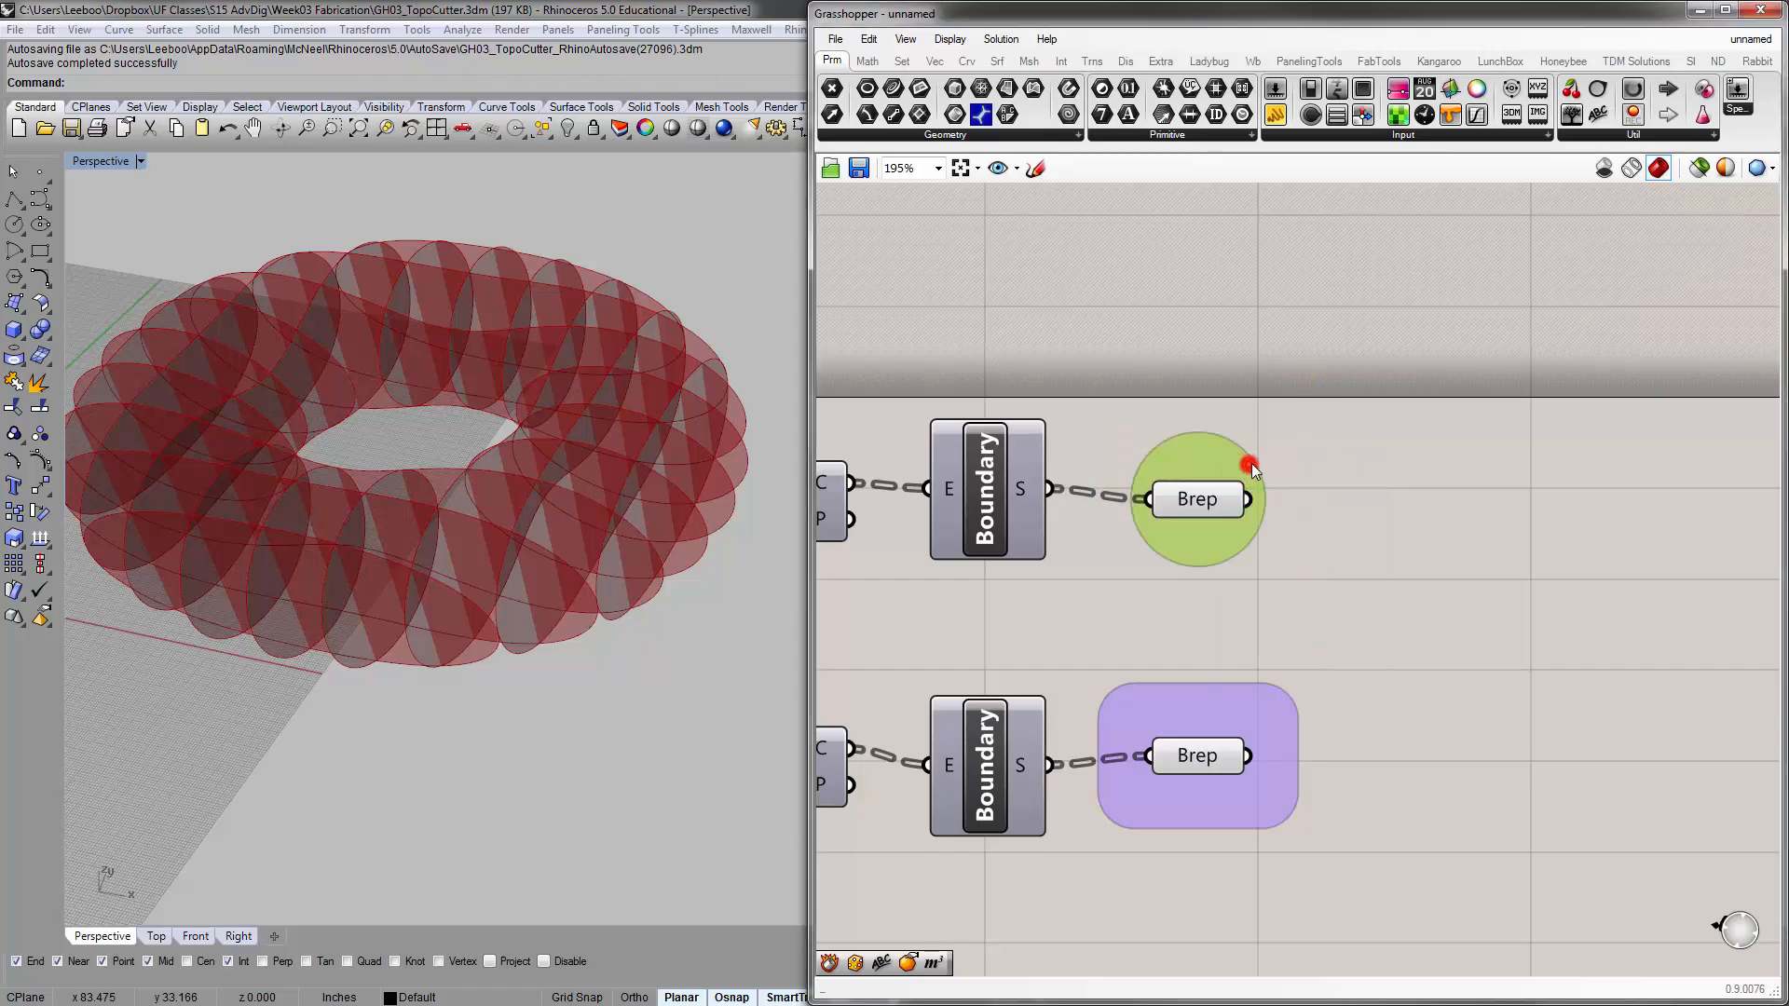
pyautogui.doubleClick(1250, 464)
# Name the upper Brep group "X Ribs"
pyautogui.click(1254, 388)
pyautogui.moveTo(1253, 412); pyautogui.dragTo(1218, 382, button='right')
pyautogui.click(1193, 416)
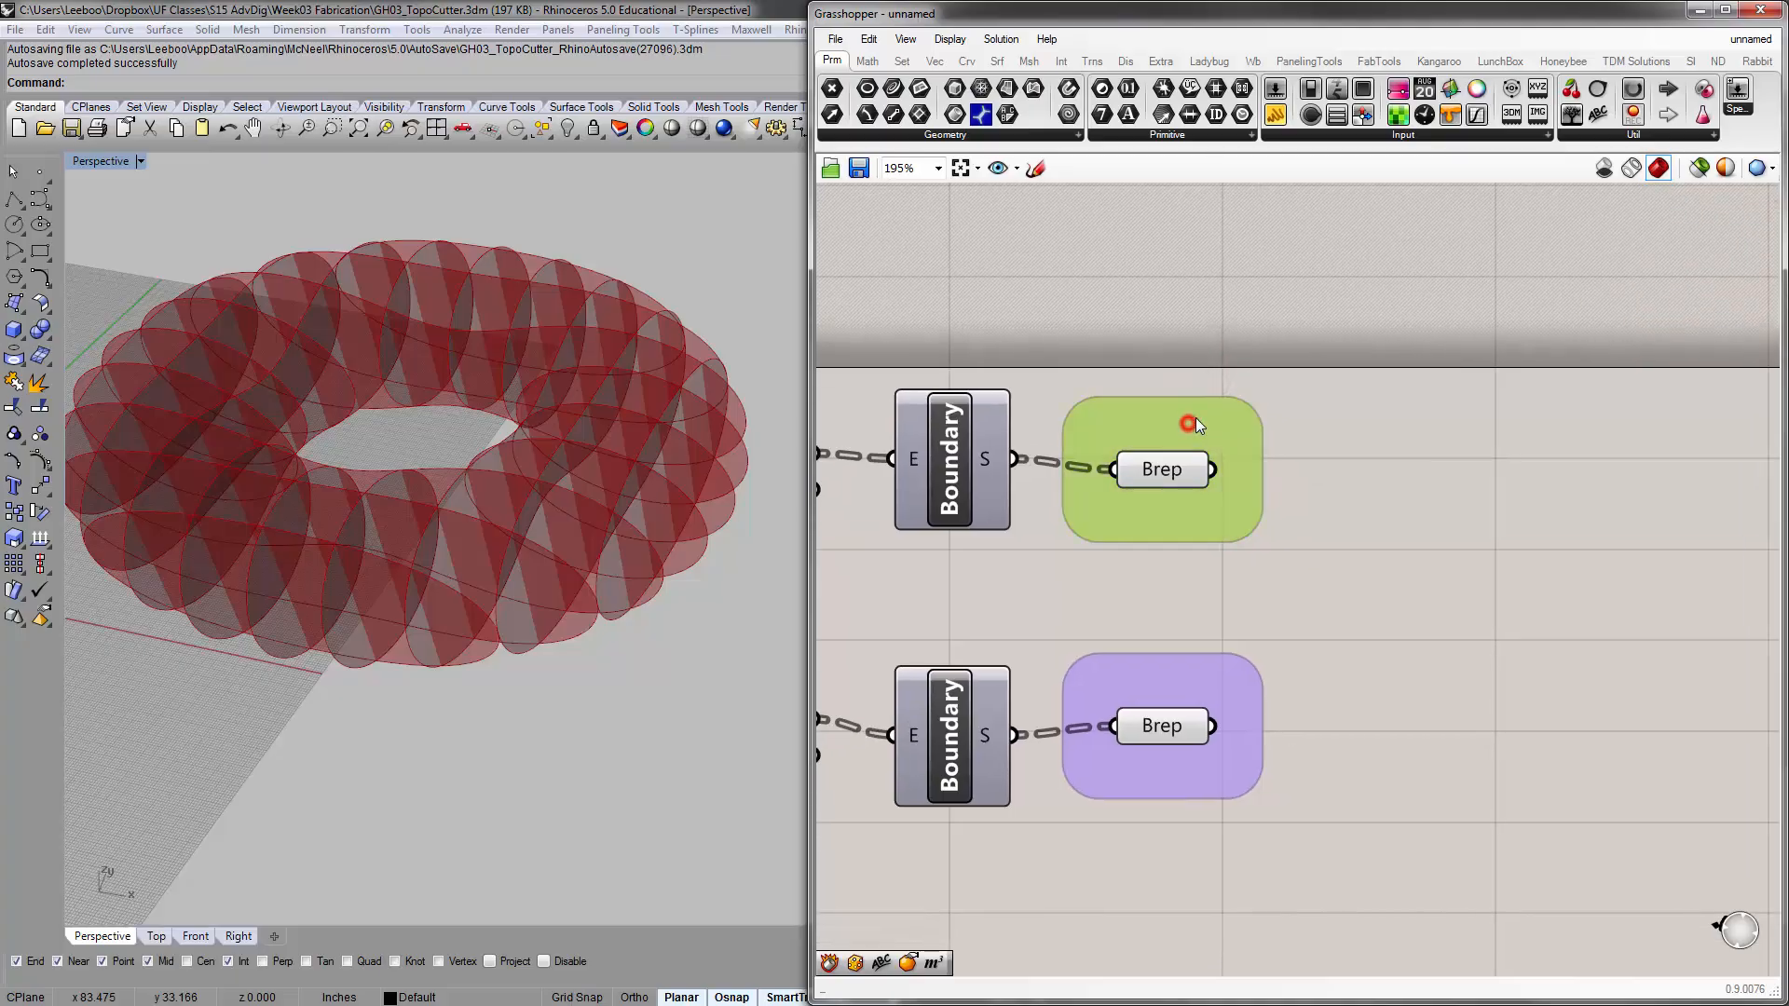
pyautogui.rightClick(1194, 417)
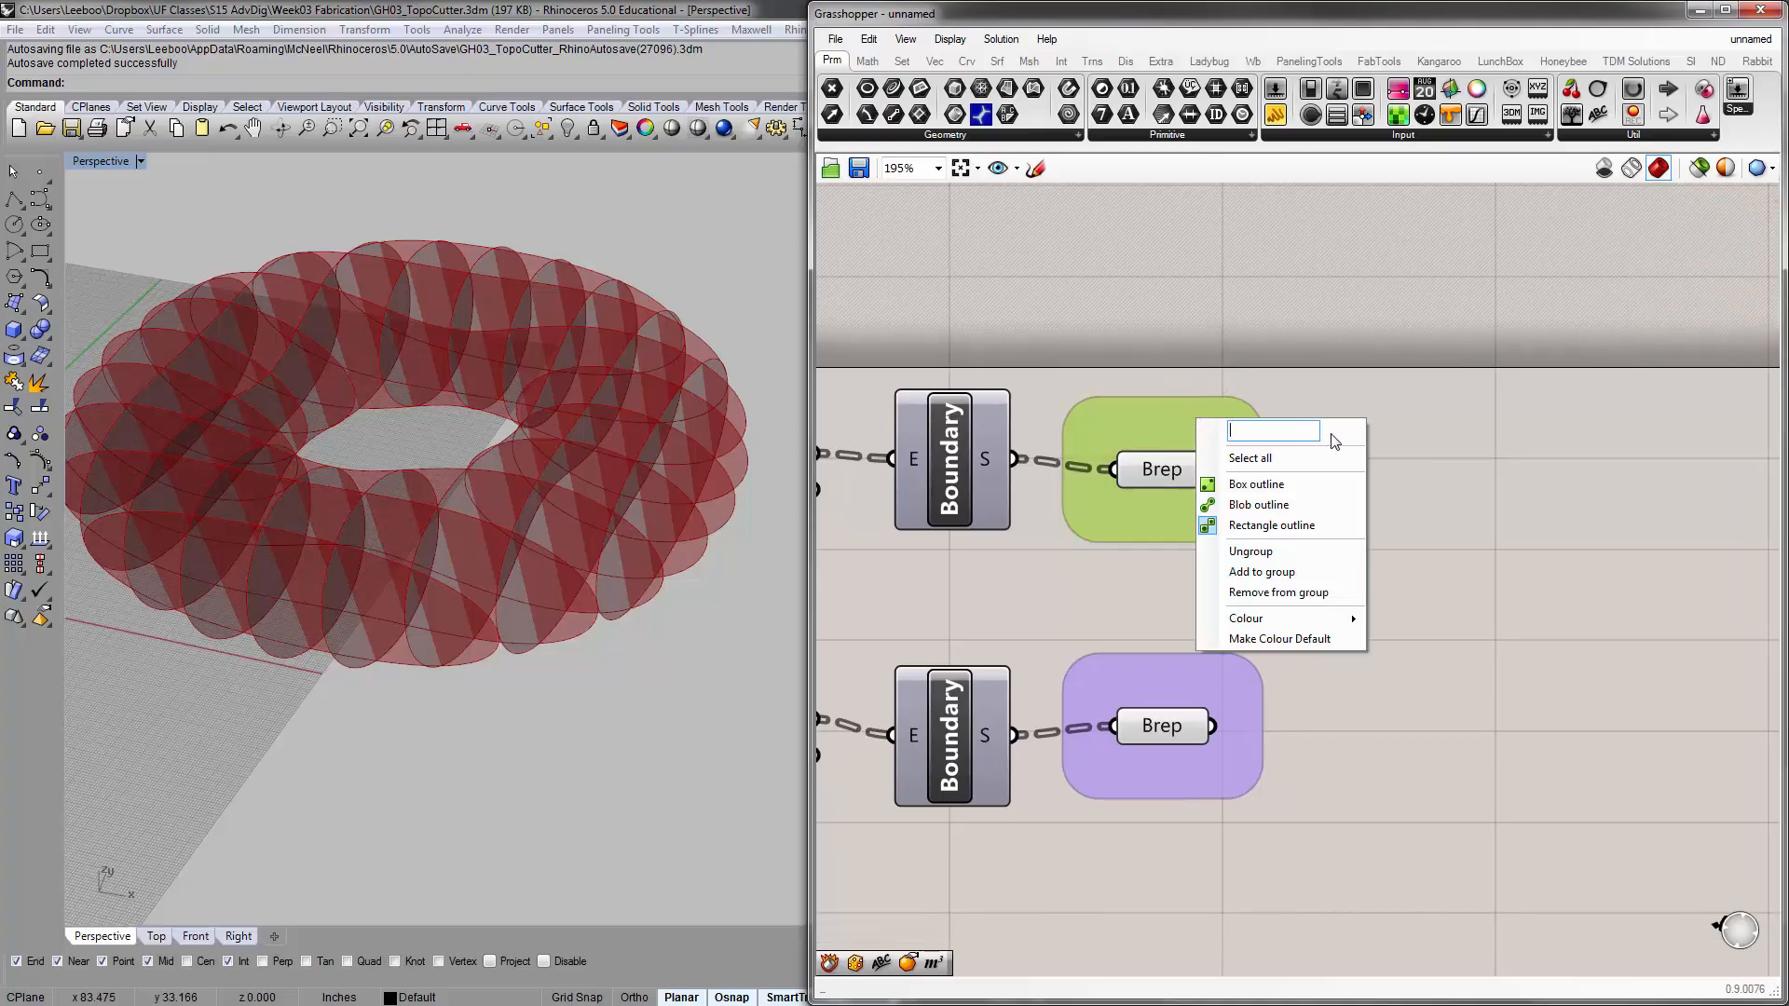
pyautogui.write('X Ribs')
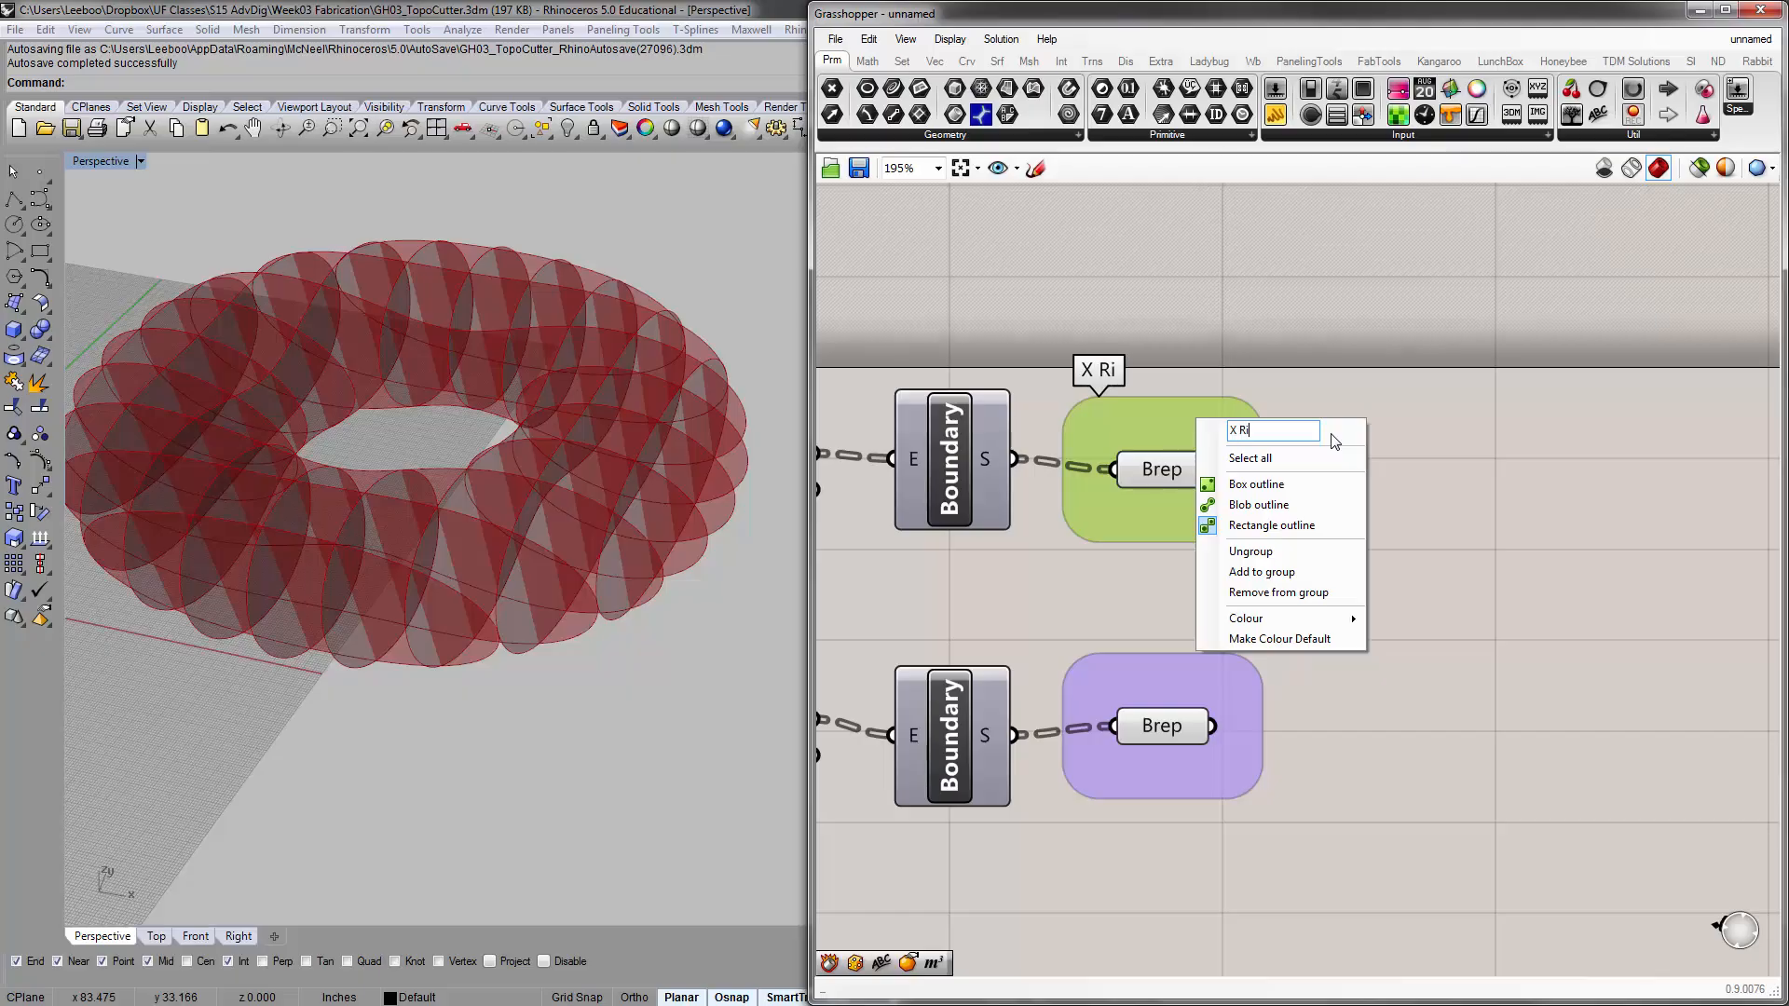
pyautogui.click(1336, 335)
# Name the lower Brep group "Y Ribs"
pyautogui.click(1202, 679)
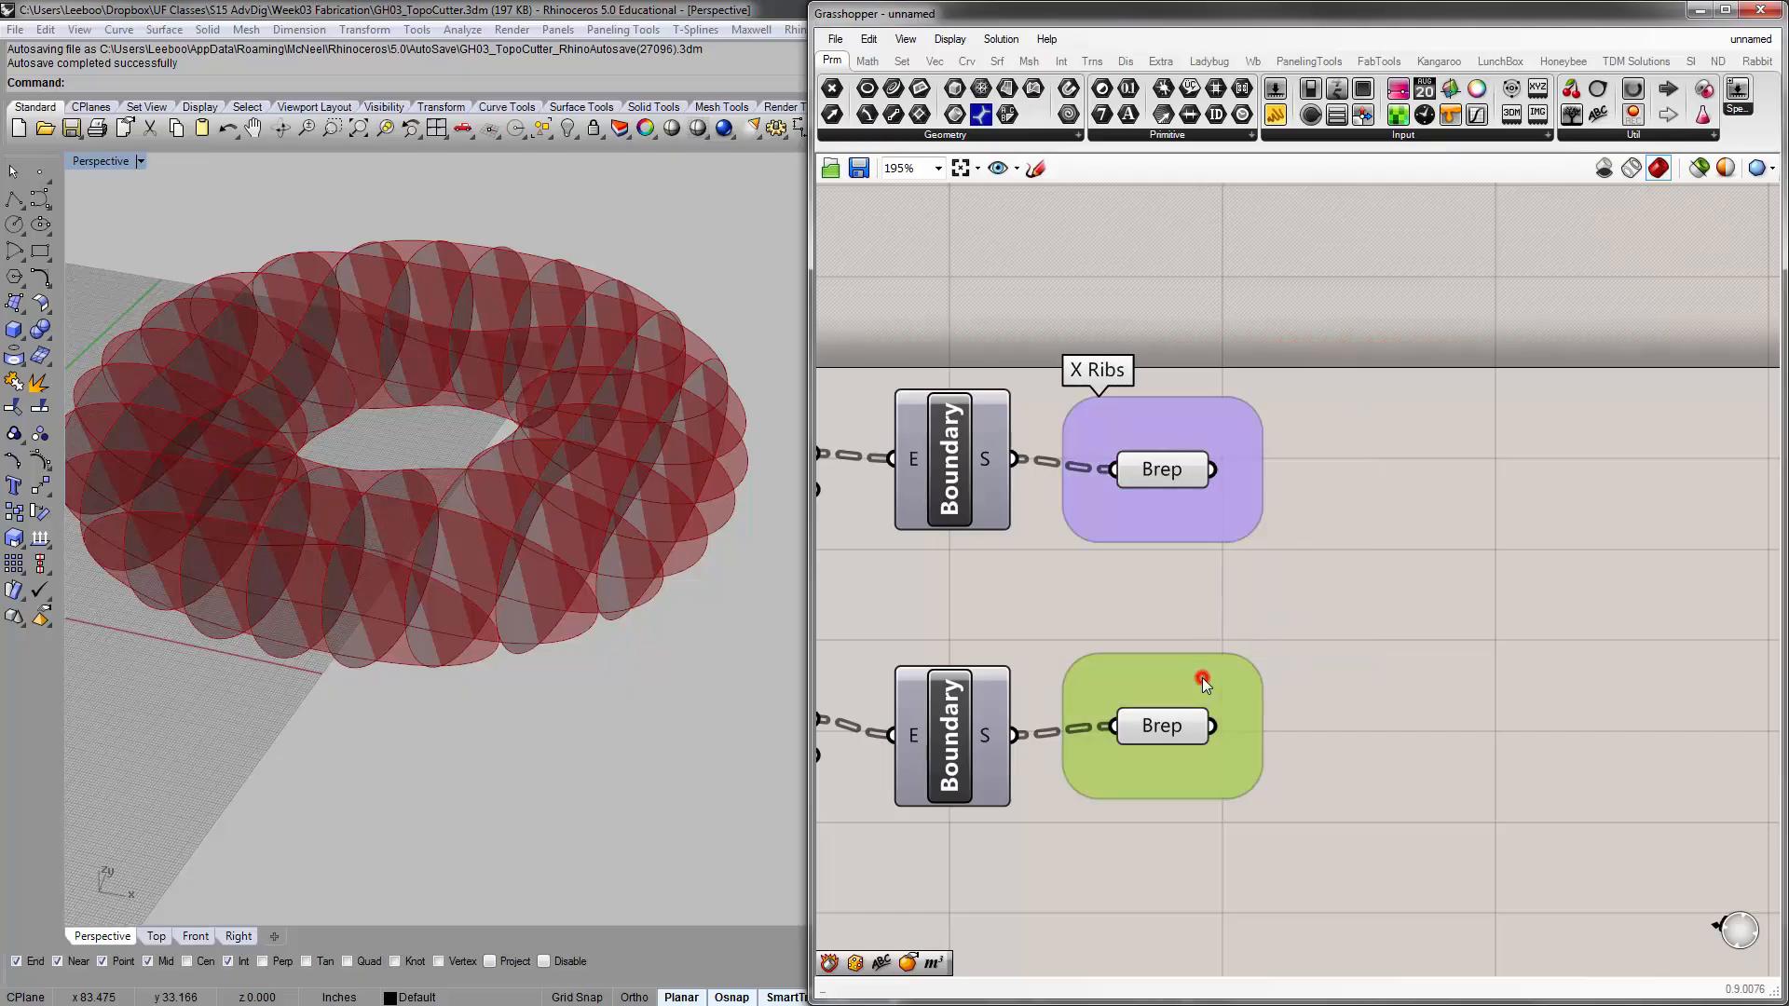
pyautogui.rightClick(1203, 679)
pyautogui.click(1251, 701)
pyautogui.click(1255, 692)
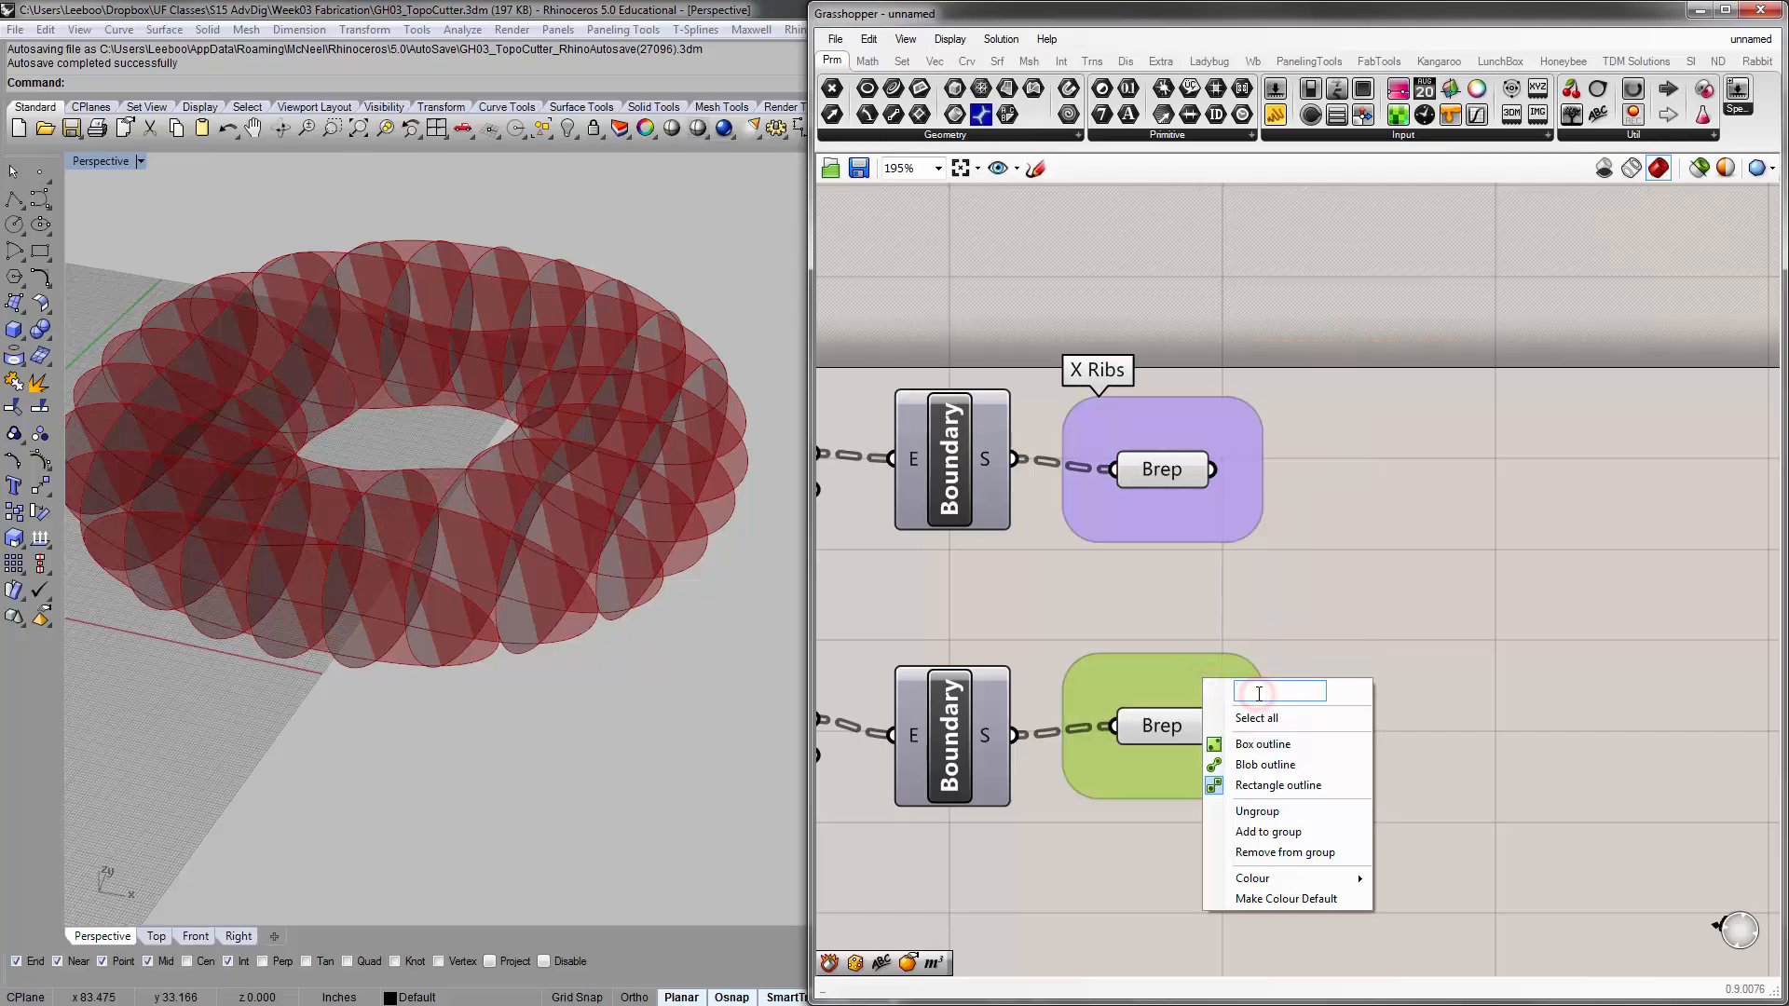
pyautogui.write('&')
pyautogui.press('BackSpace')
pyautogui.write('Y Ribbs')
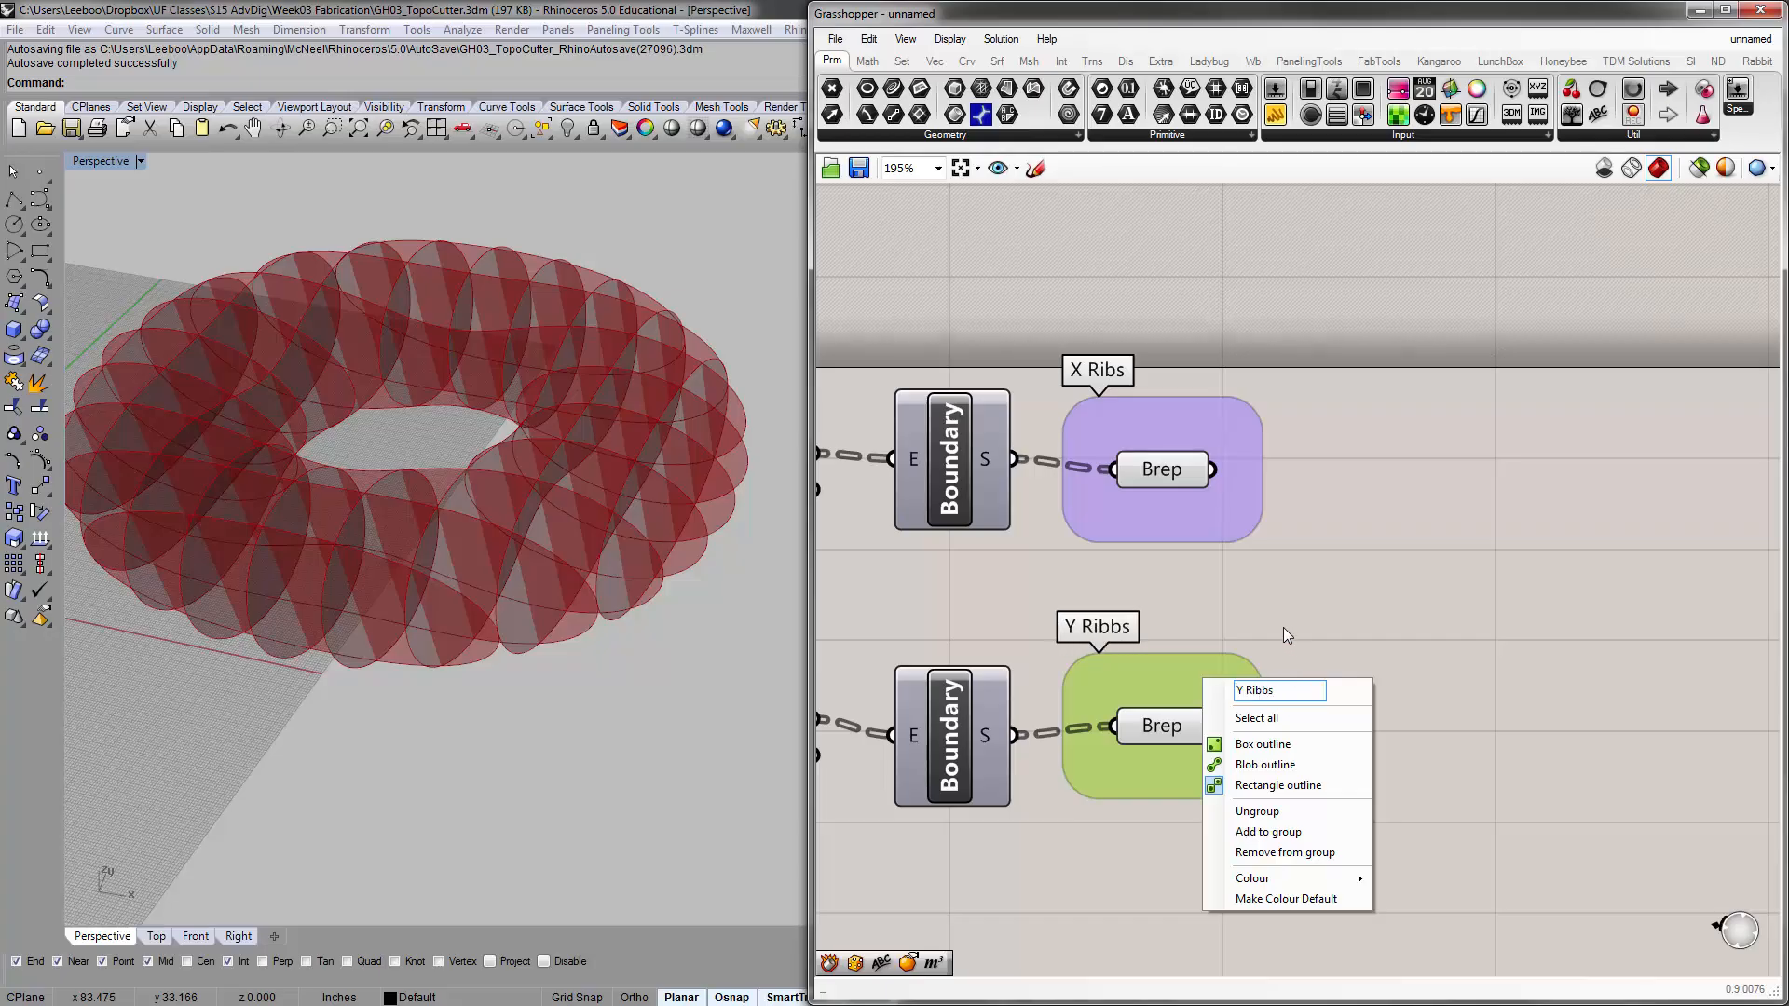
pyautogui.press('BackSpace')
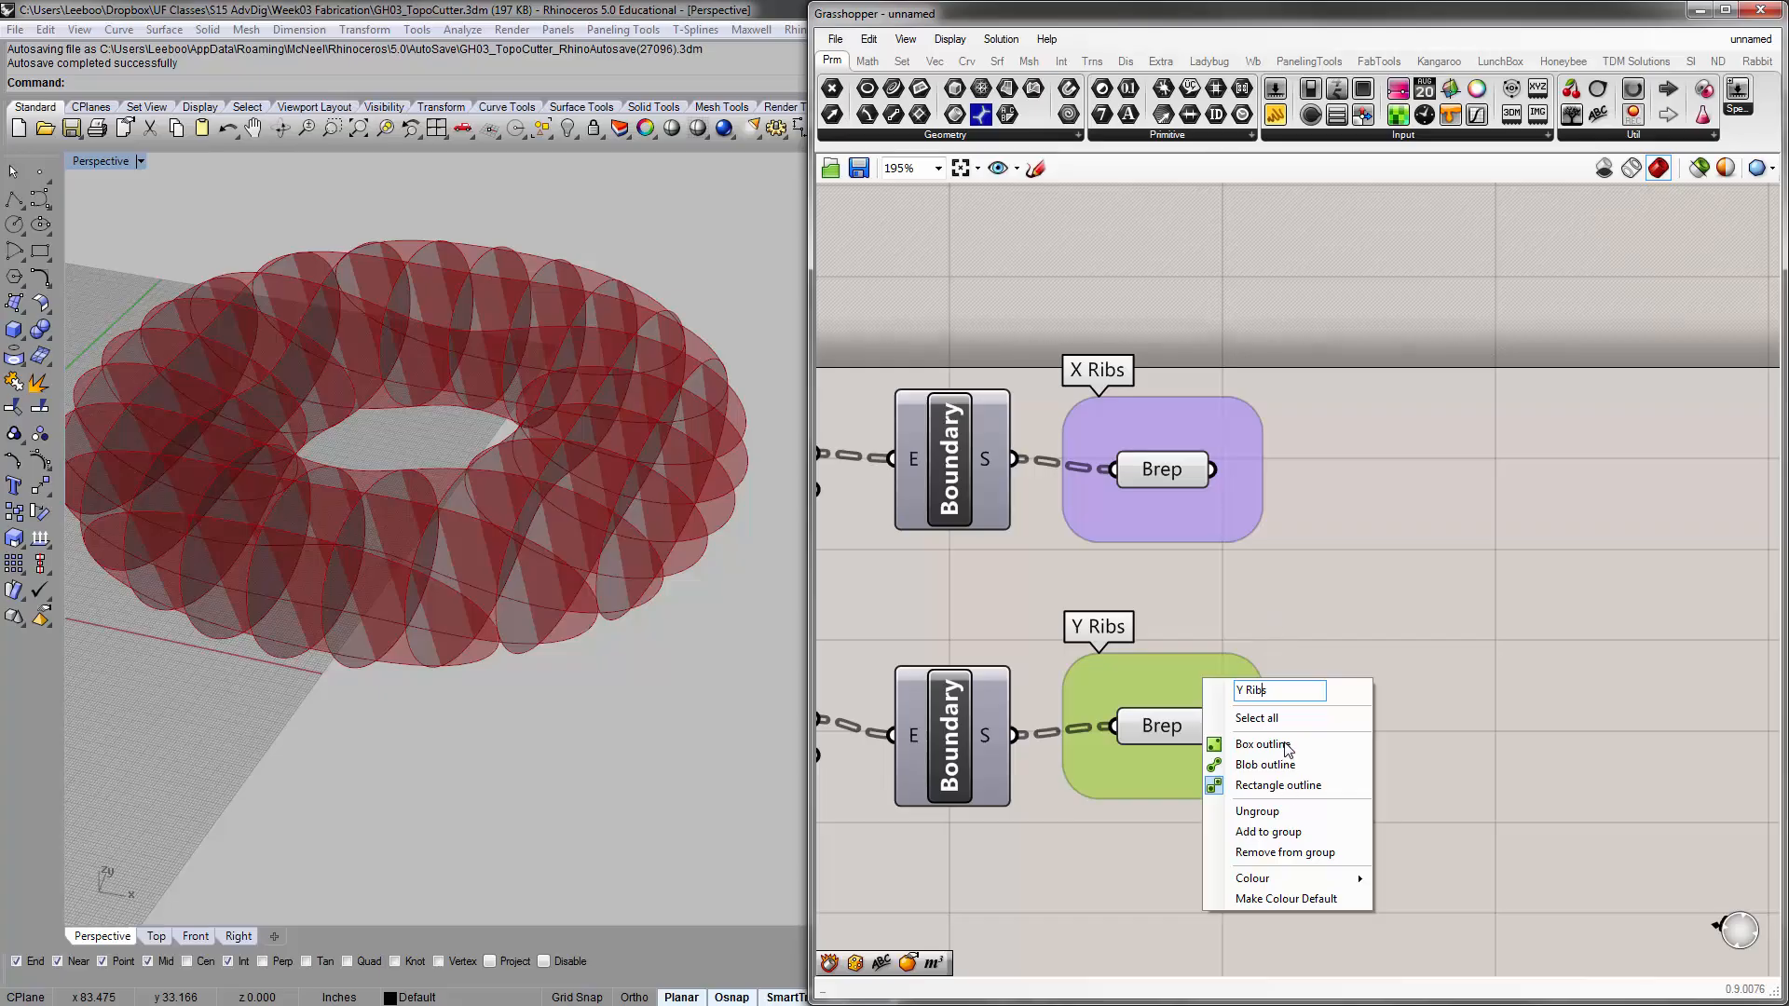
pyautogui.click(1377, 492)
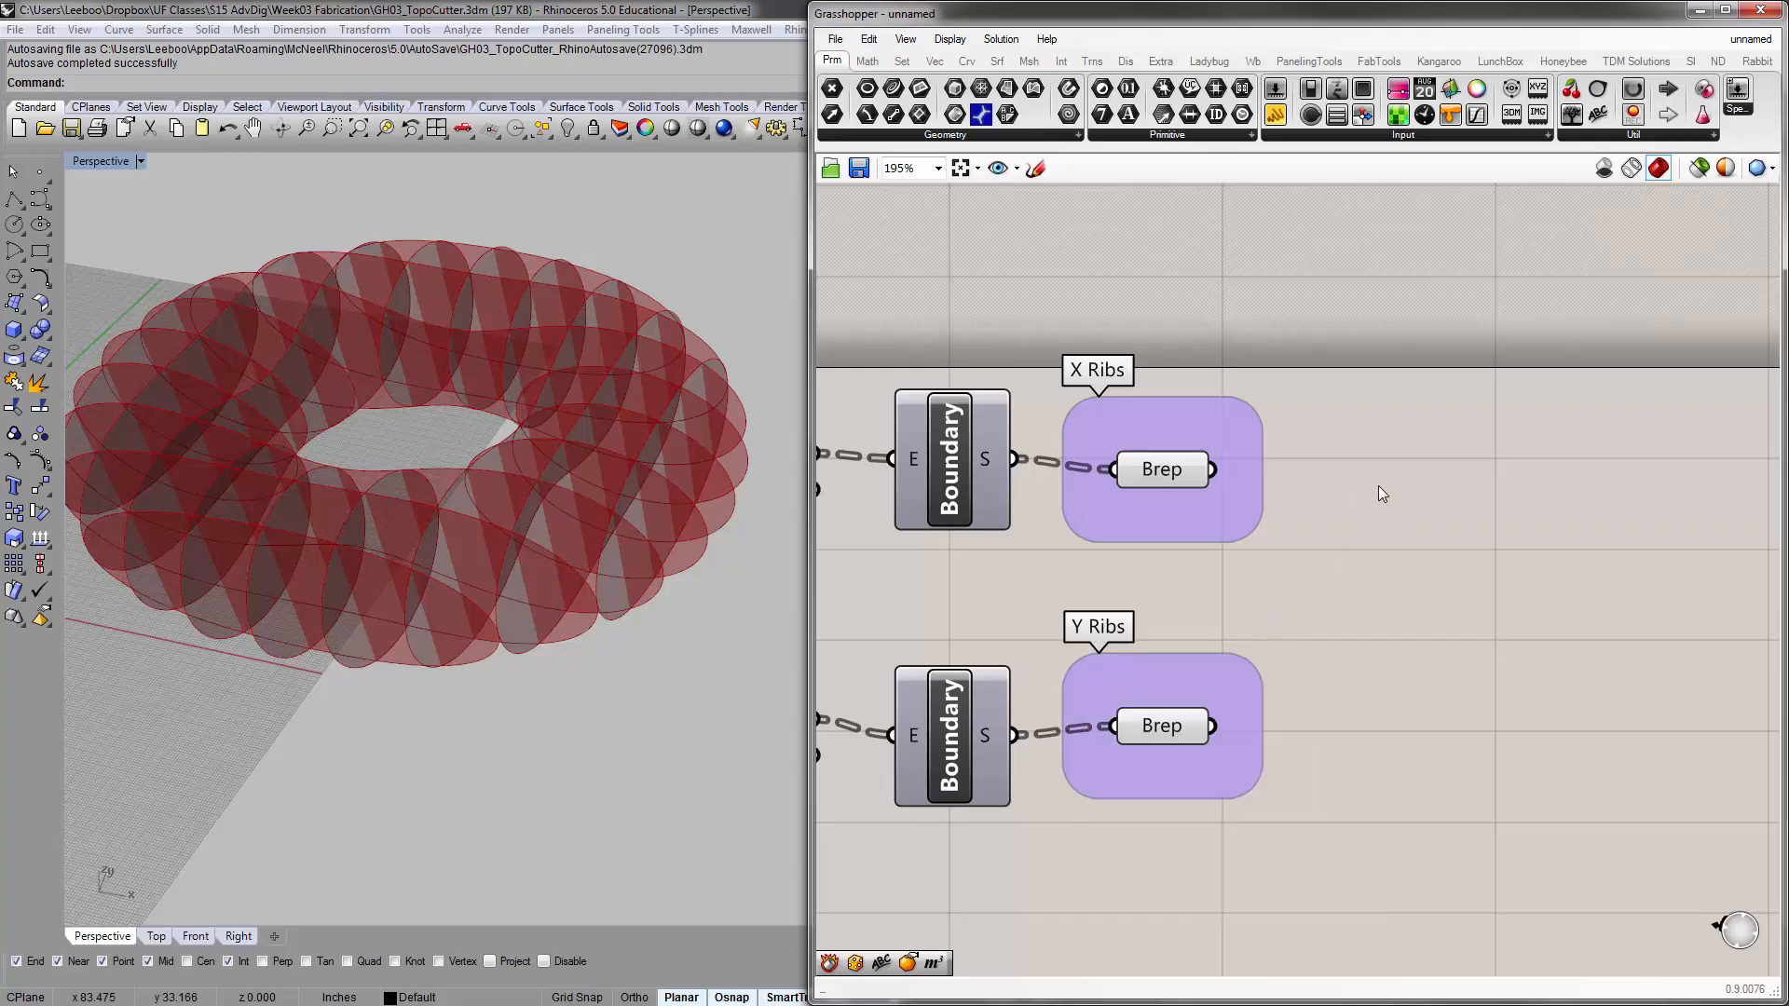
# Examine the surfaces held by the X Ribs and Y Ribs Brep parameters from a higher angle in the Perspective viewport
pyautogui.click(1177, 478)
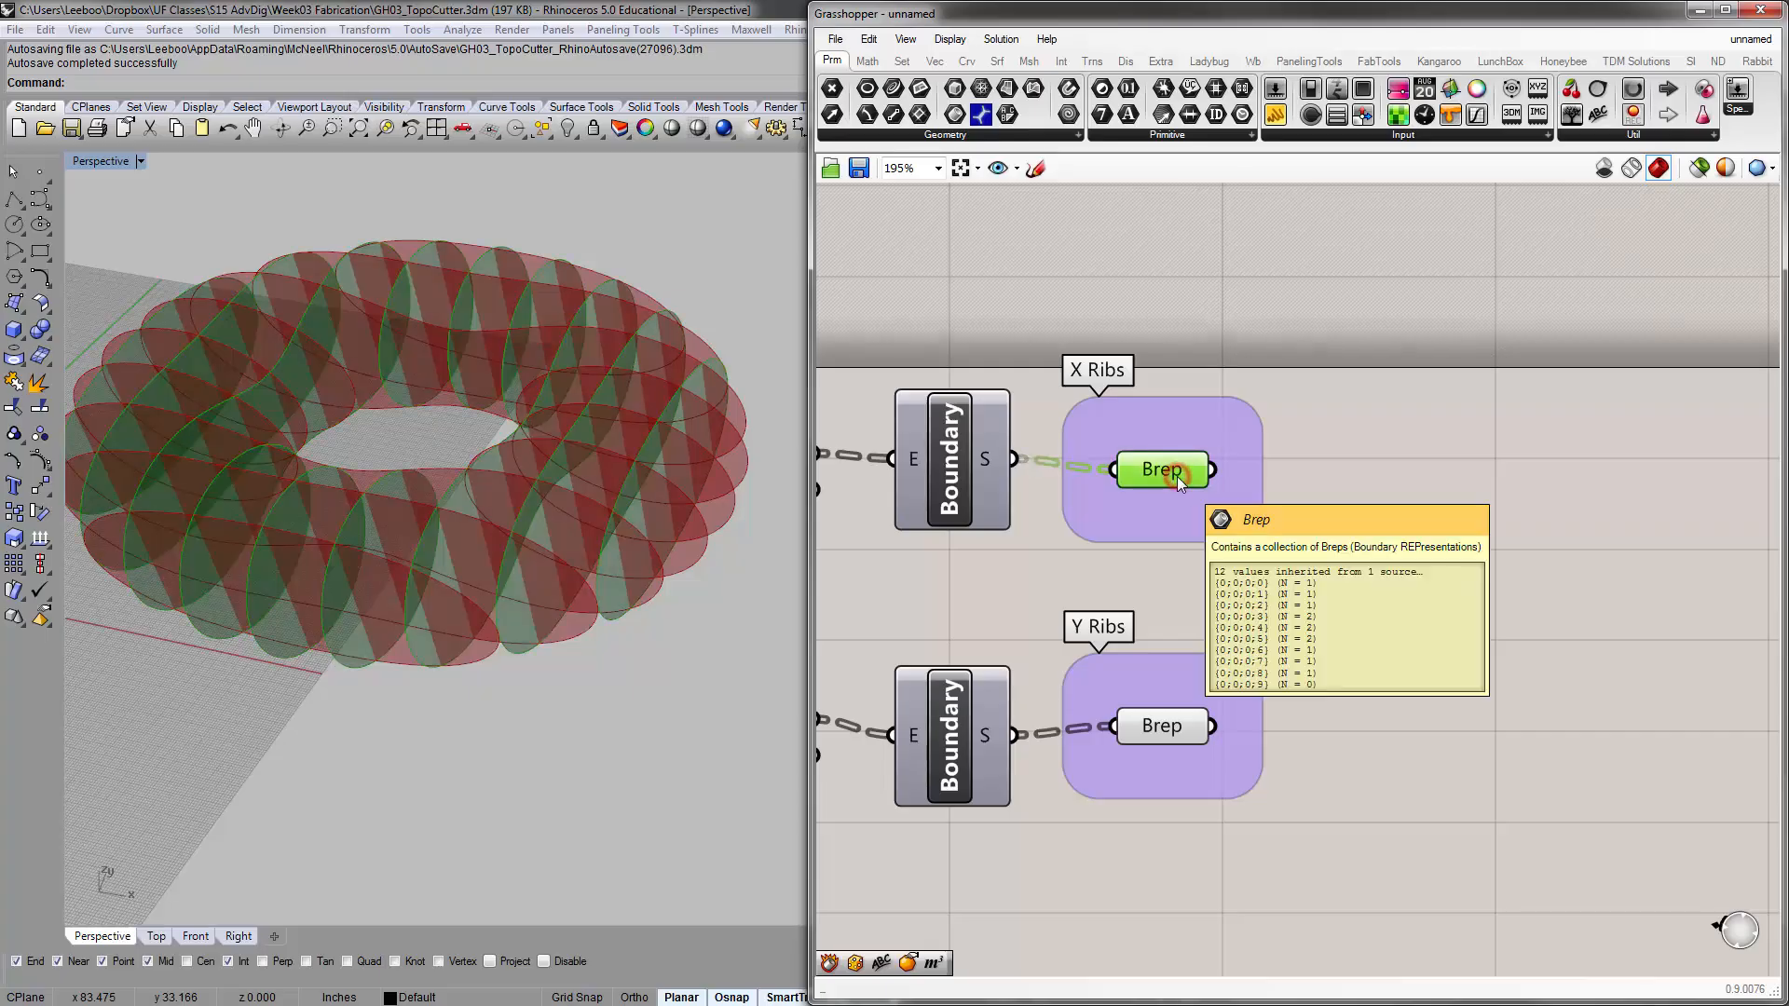
pyautogui.moveTo(487, 537); pyautogui.dragTo(428, 529, button='right')
pyautogui.scroll(-6, 516, 627)
pyautogui.scroll(4, 460, 632)
pyautogui.click(1287, 660)
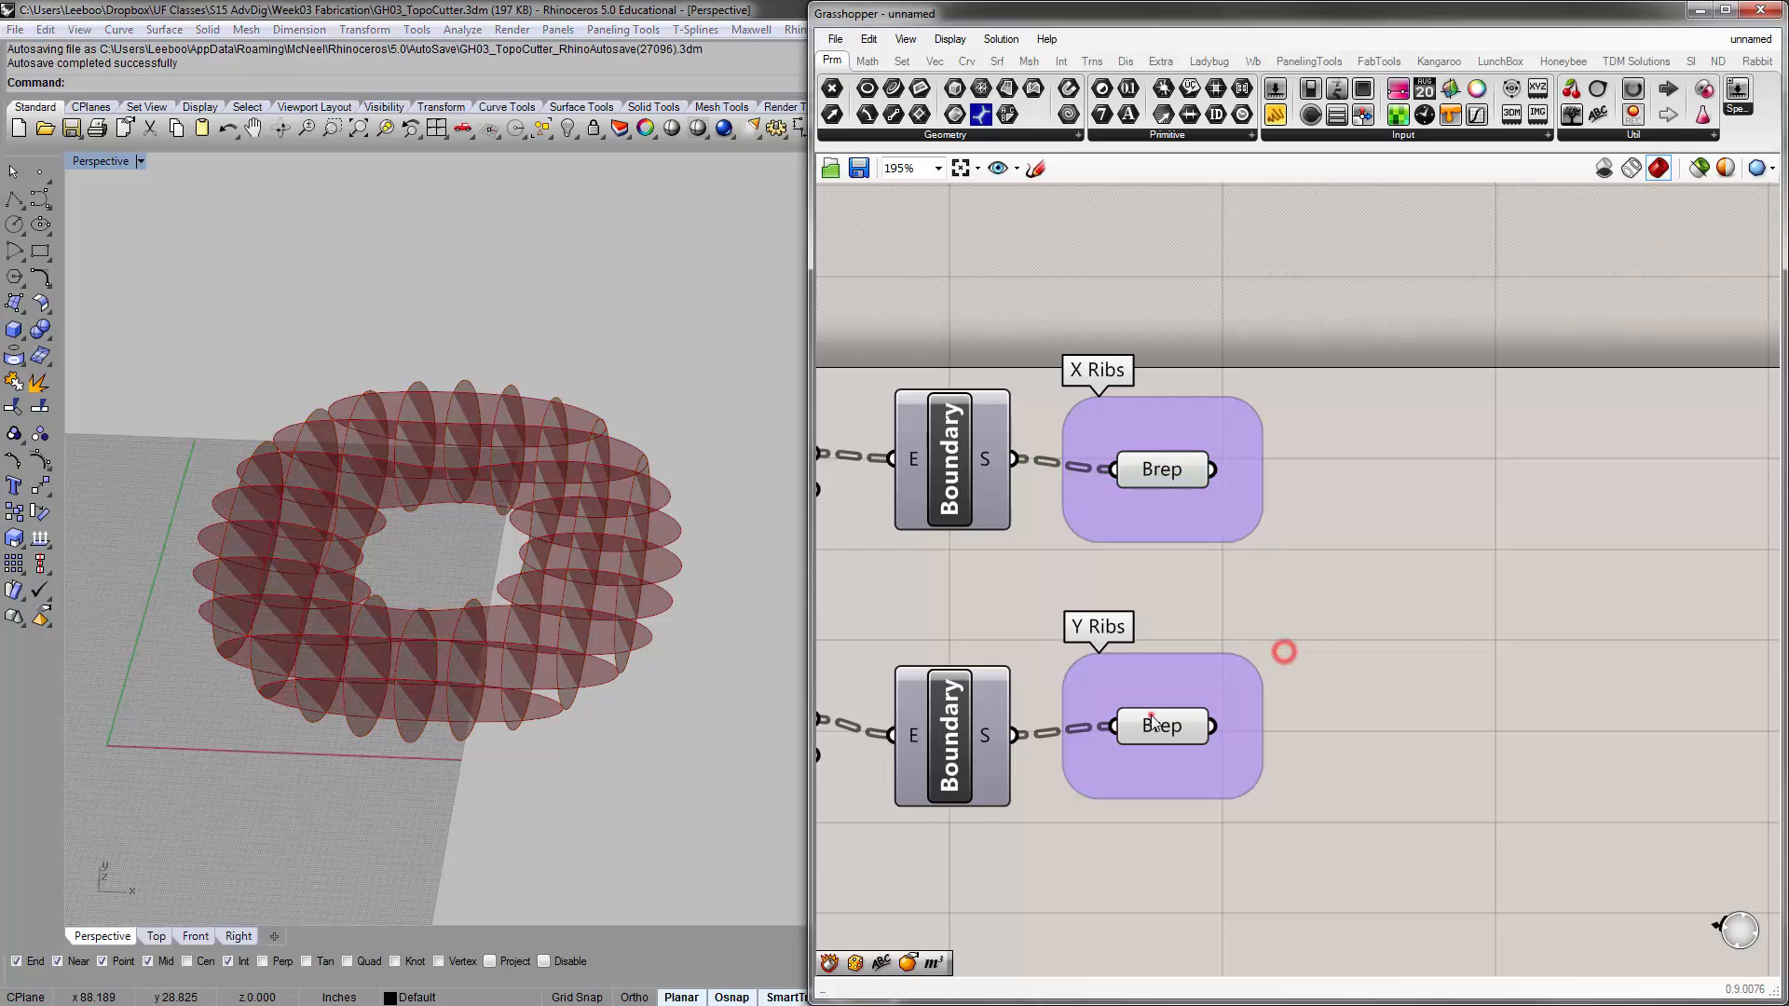
pyautogui.click(1155, 726)
pyautogui.click(1386, 481)
# Bake the X Ribs Brep parameter to Layer 01
pyautogui.click(1170, 474)
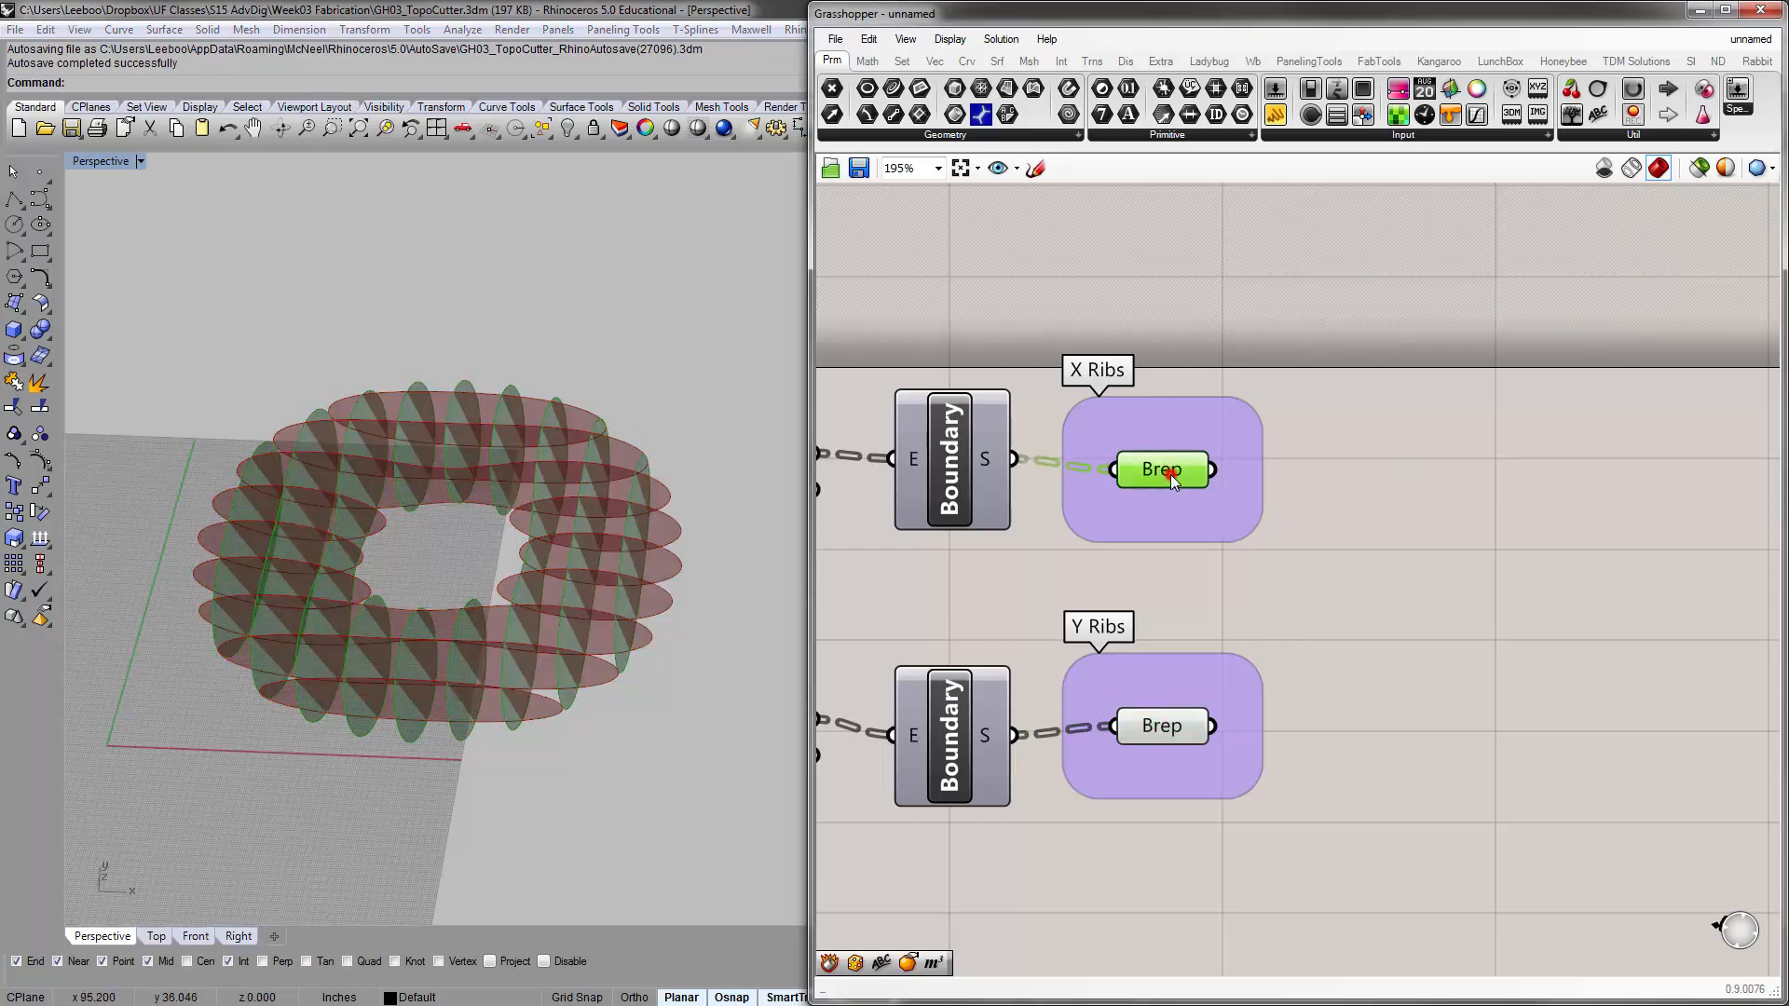
pyautogui.rightClick(1170, 473)
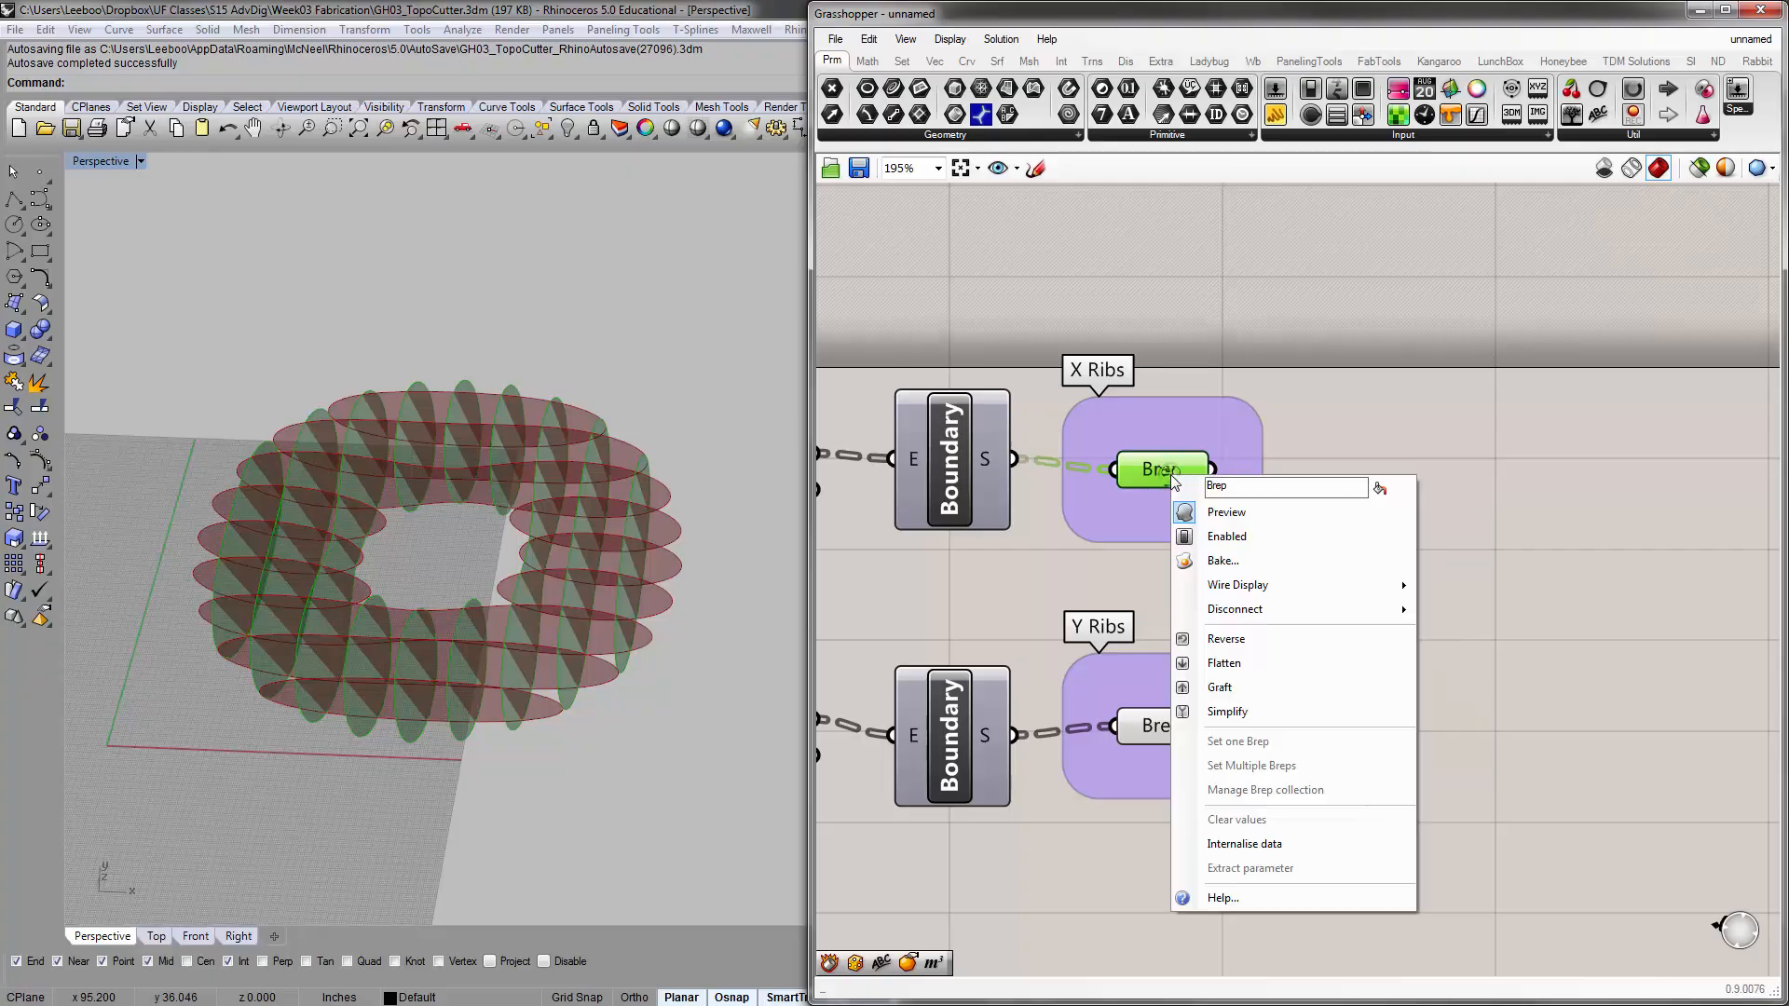
pyautogui.click(1235, 567)
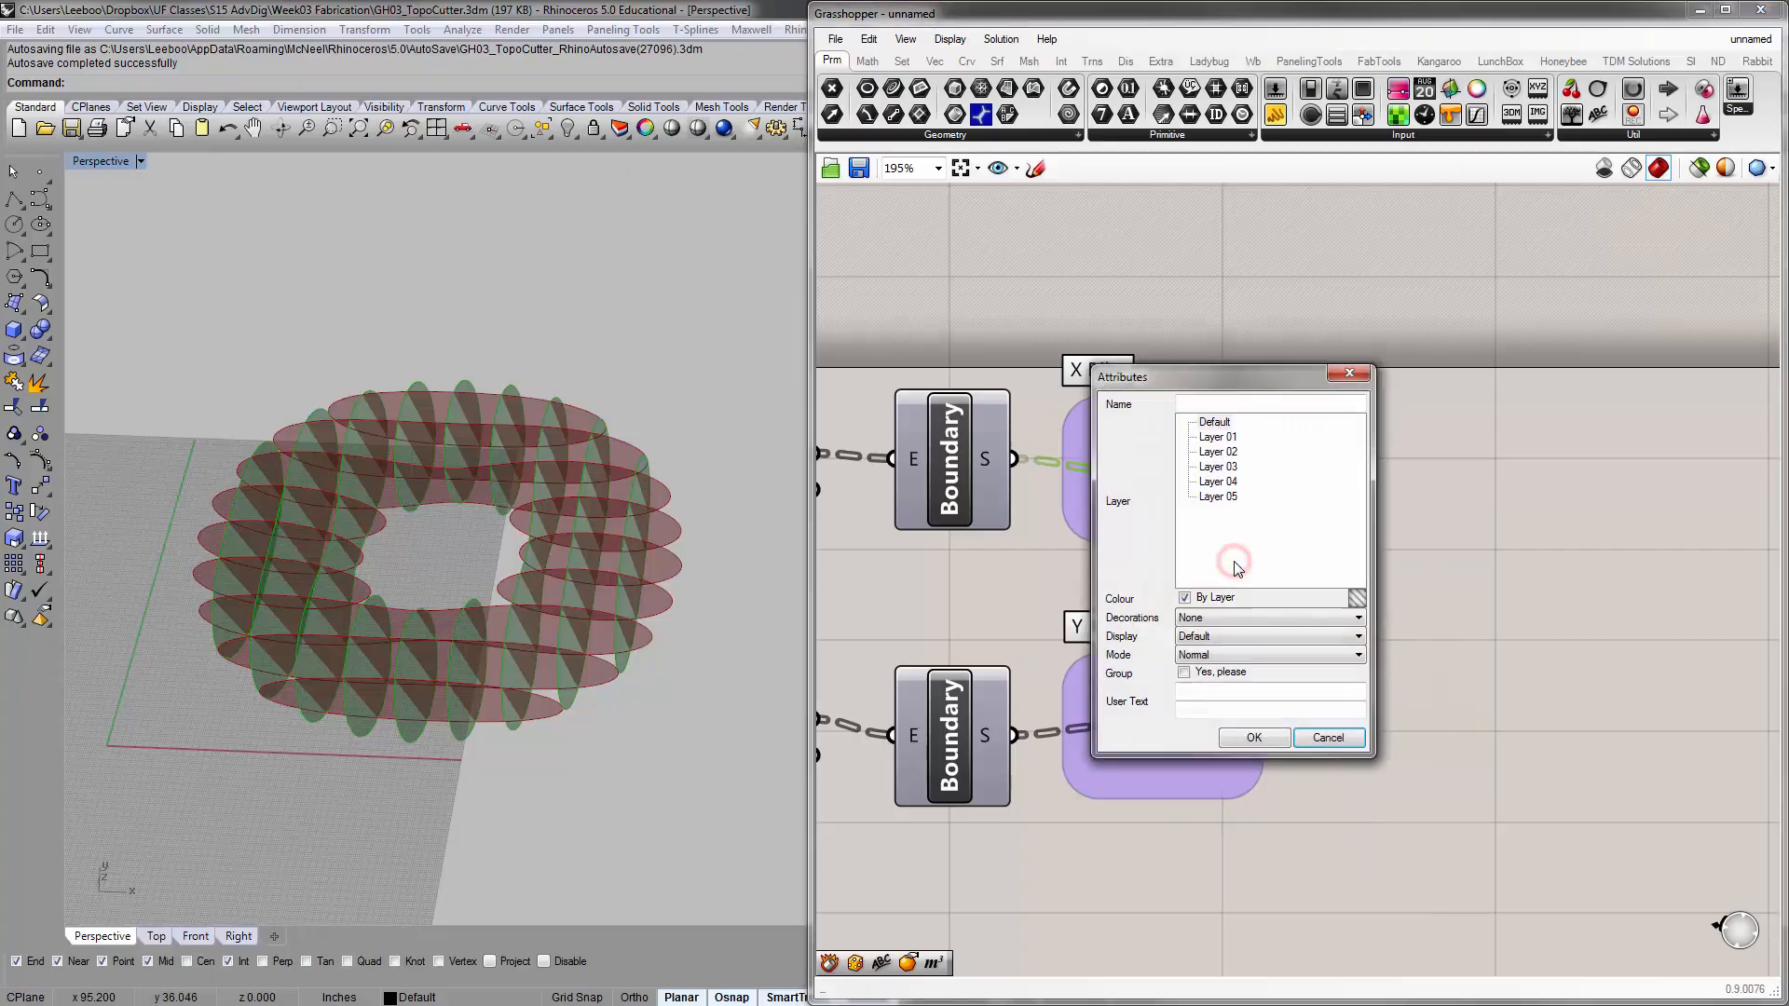
pyautogui.click(1216, 438)
pyautogui.click(1255, 738)
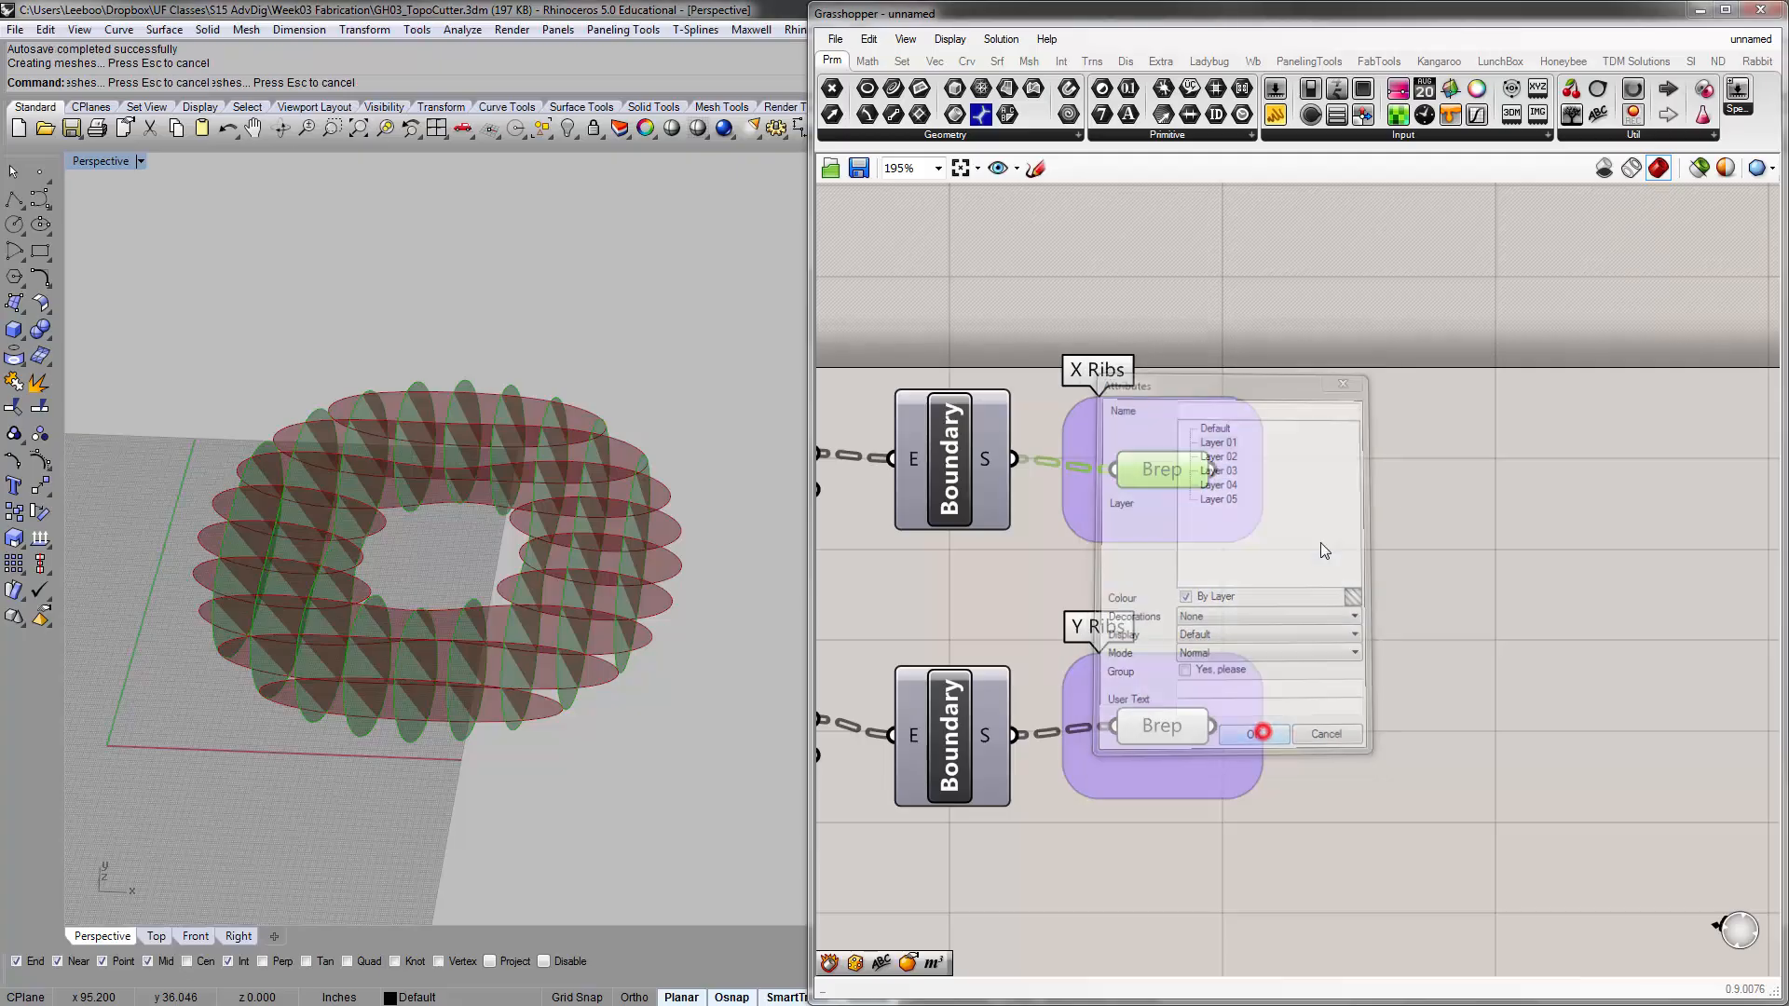
# Bake the Y Ribs Brep parameter to Layer 02 and deselect it
pyautogui.click(1181, 724)
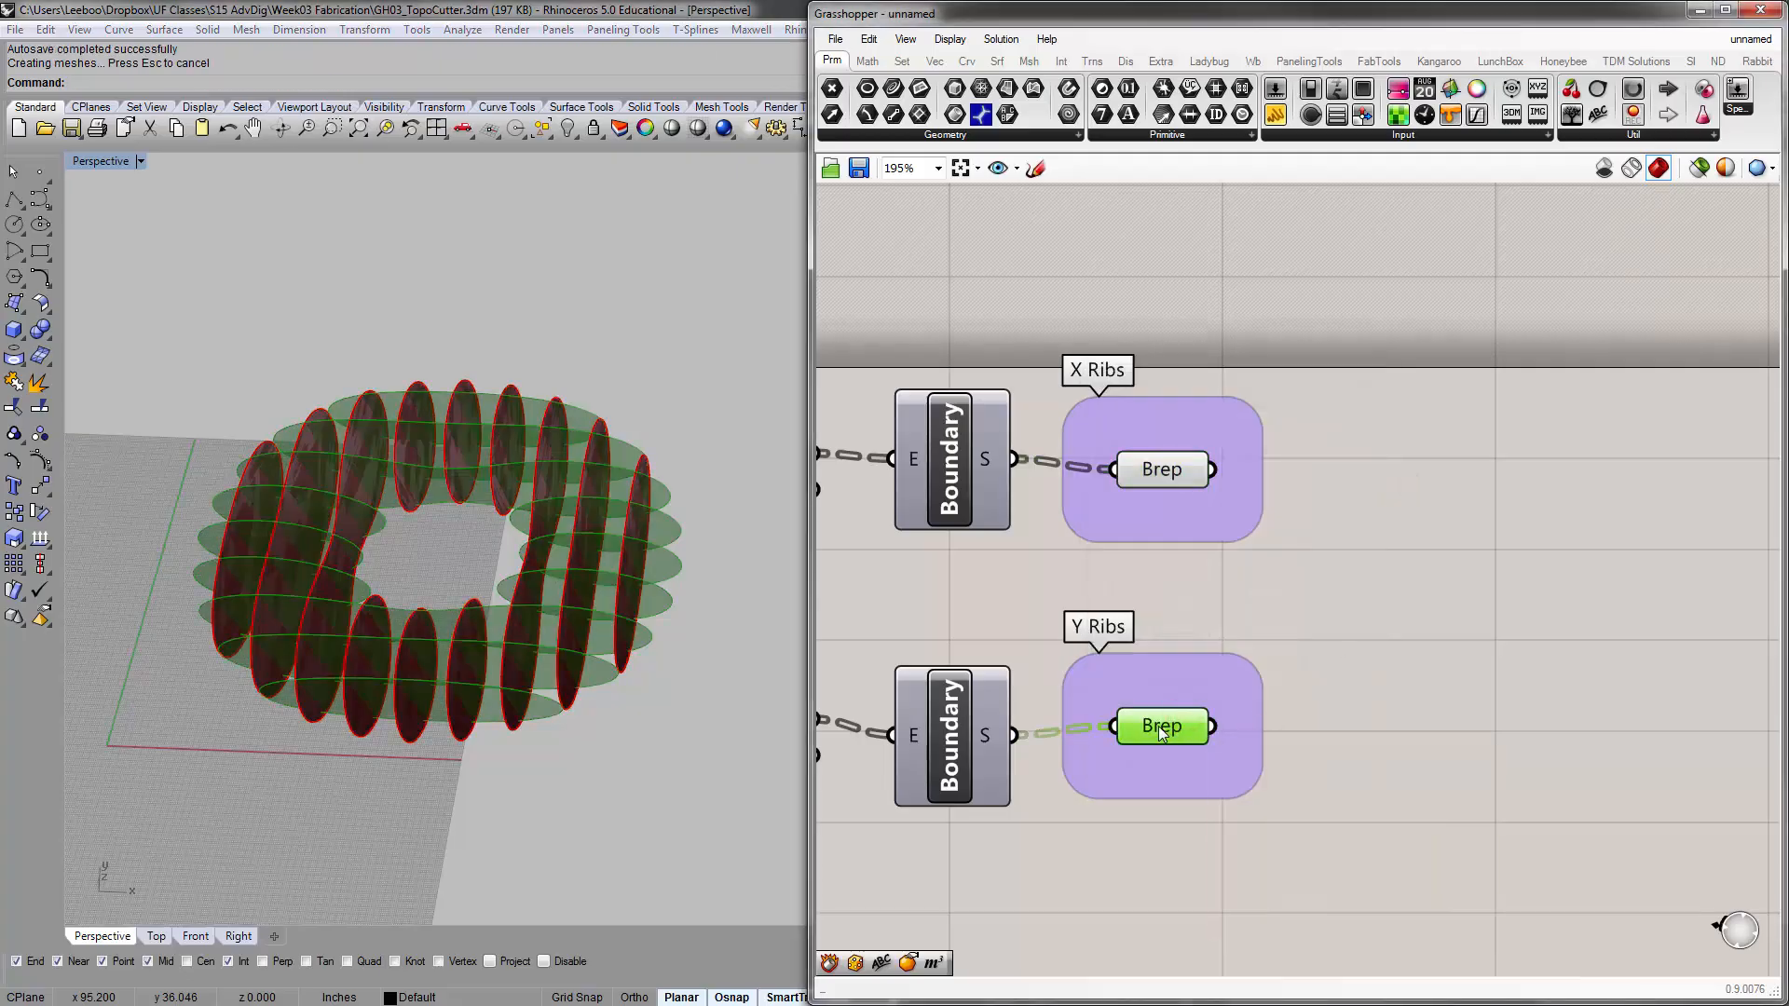
pyautogui.rightClick(1166, 730)
pyautogui.click(1223, 660)
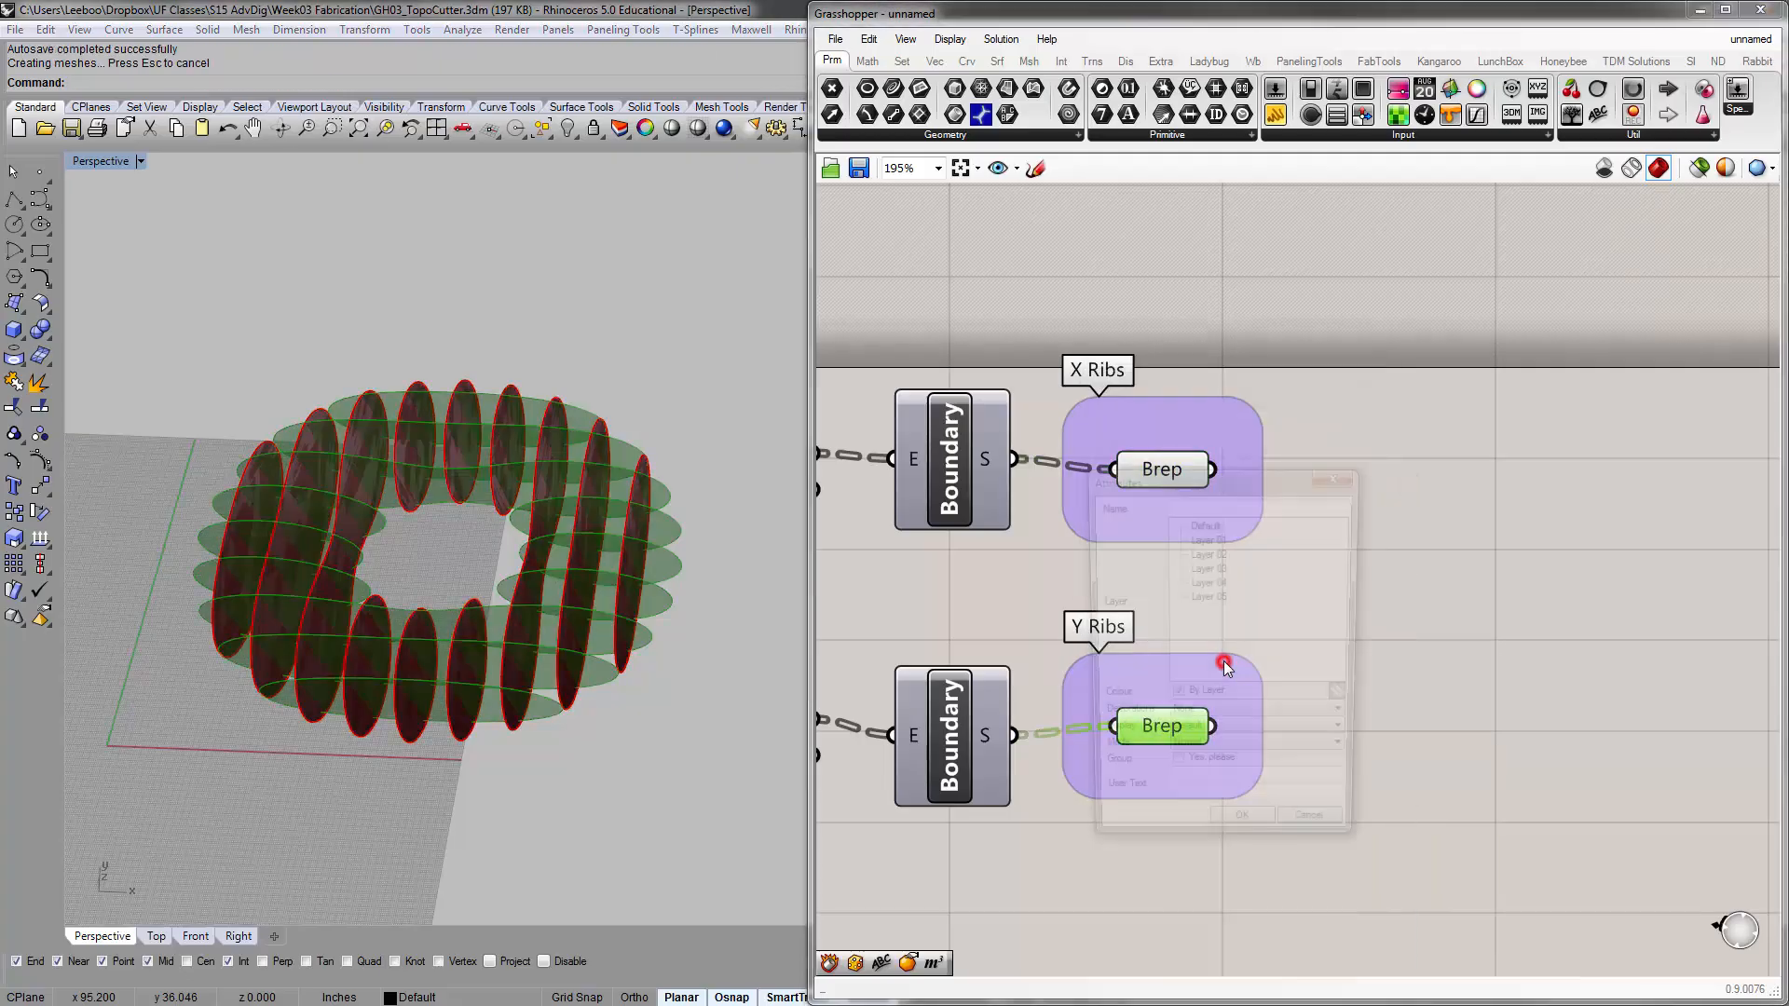
pyautogui.click(1209, 554)
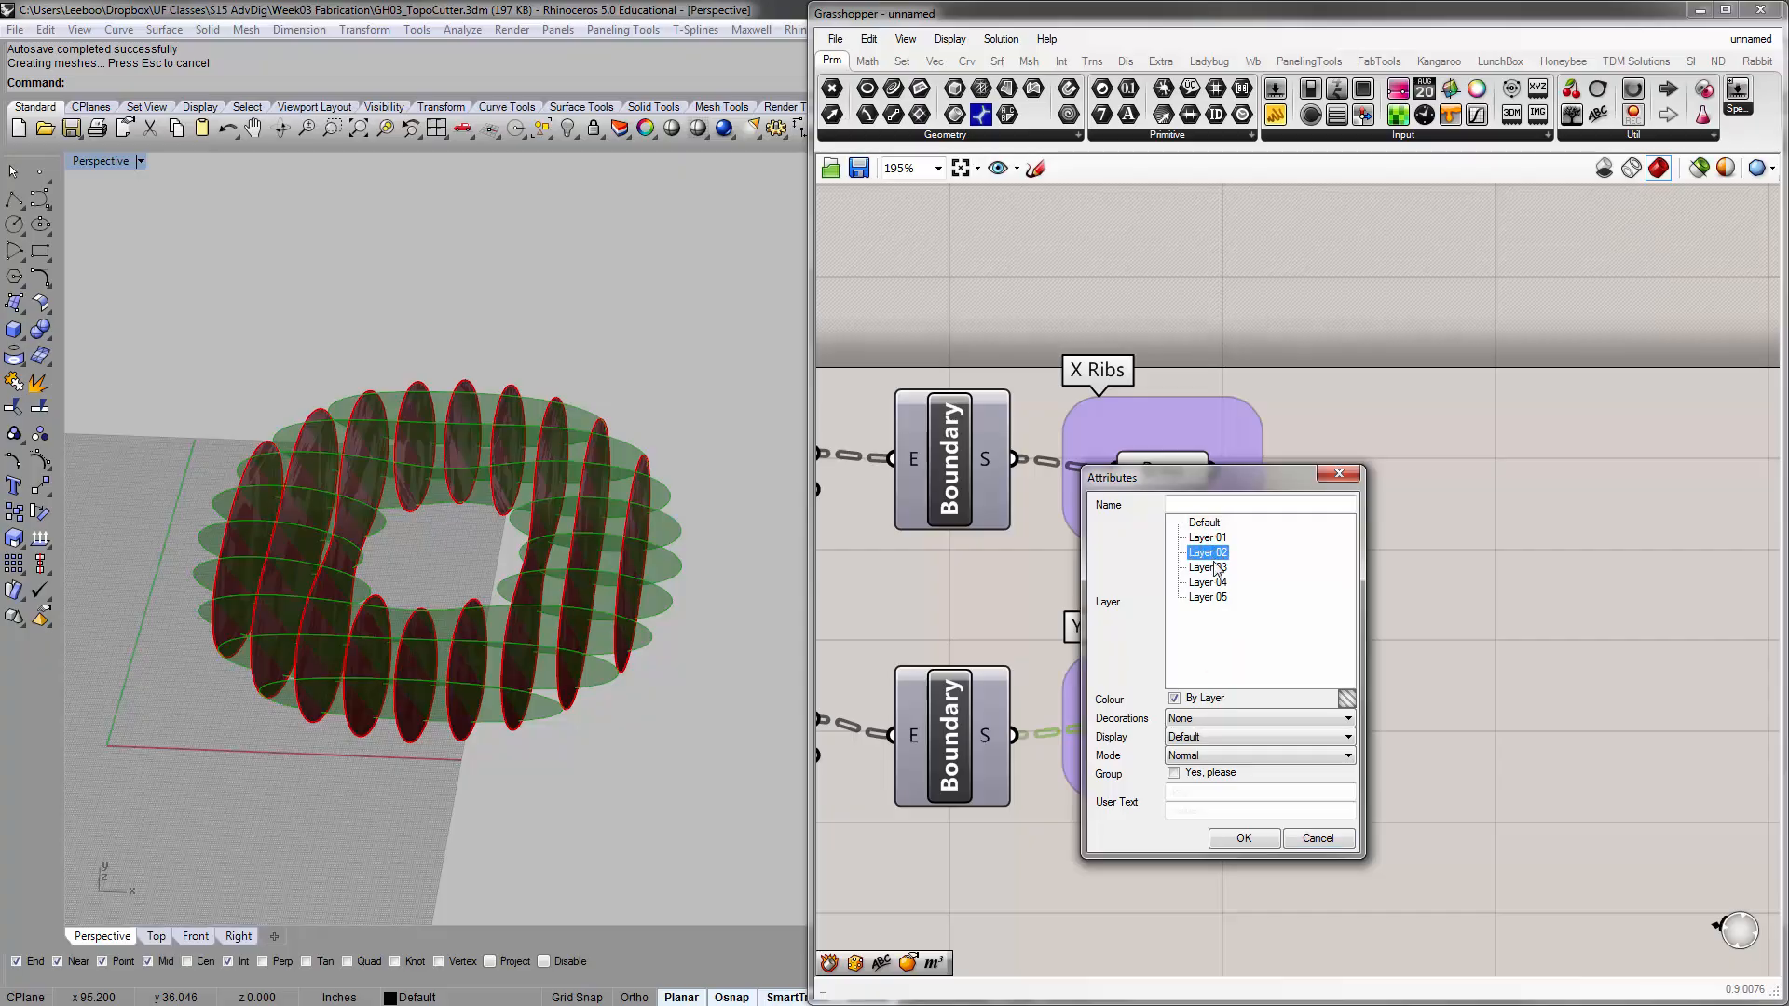
pyautogui.click(1254, 845)
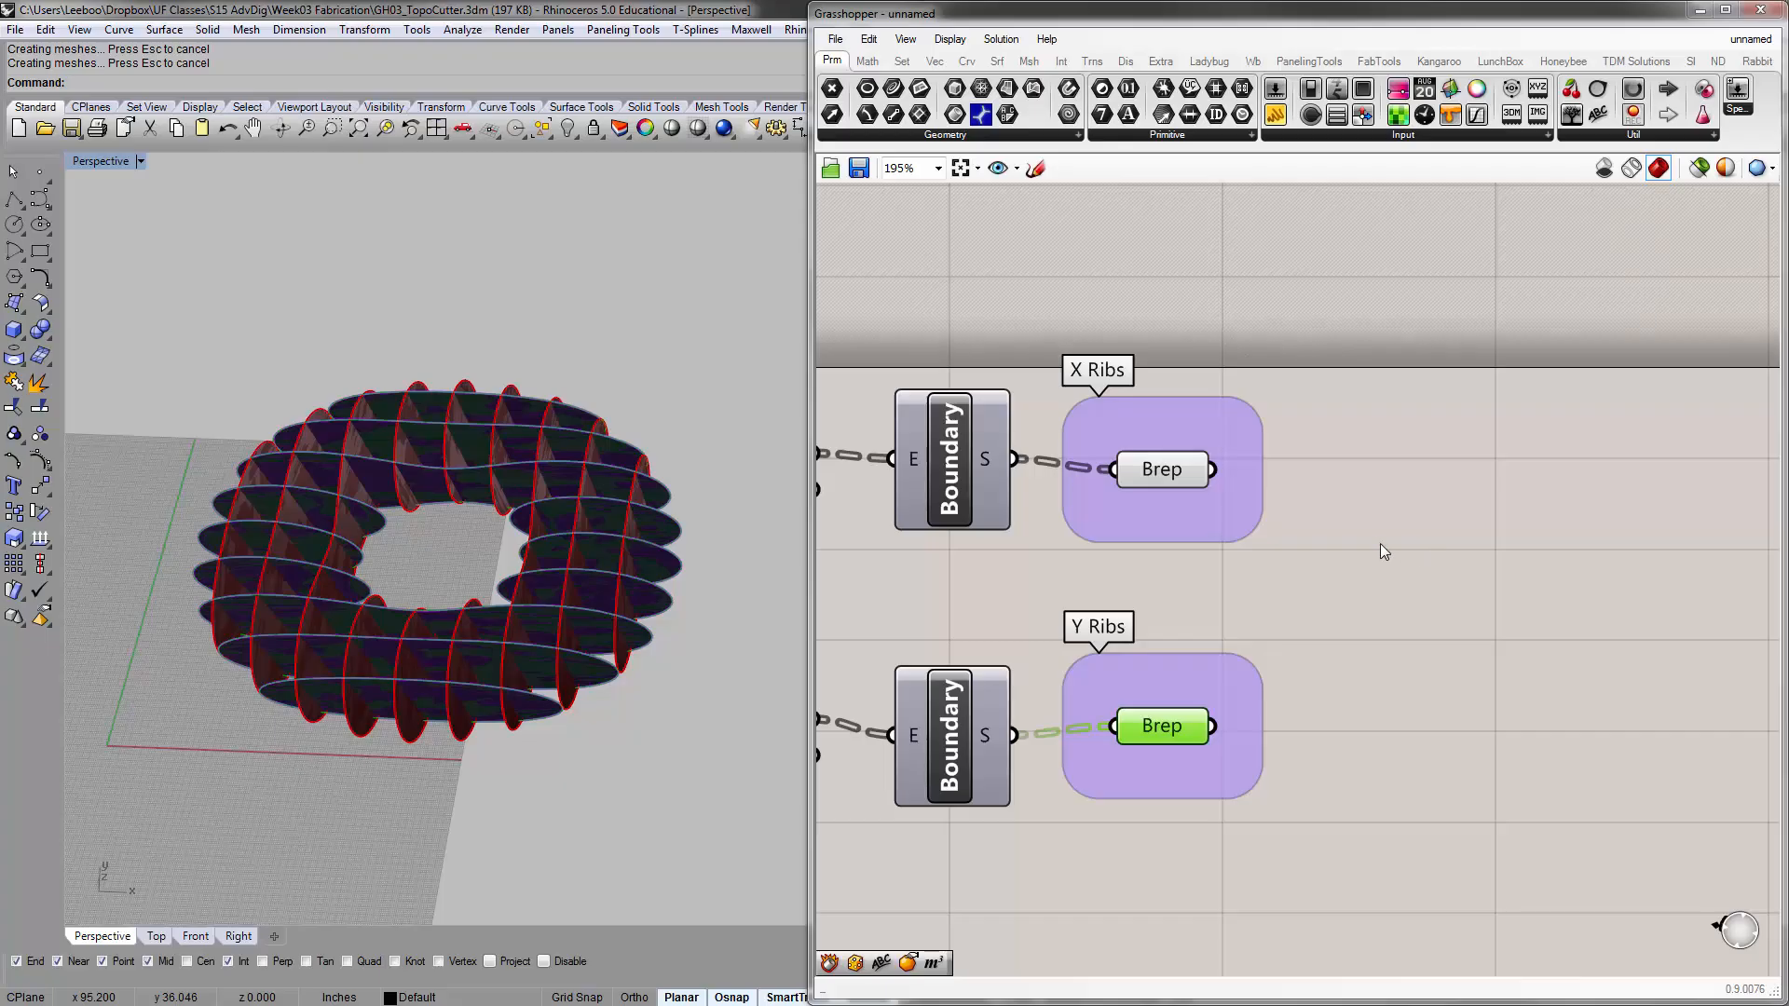
pyautogui.click(1380, 544)
pyautogui.click(885, 331)
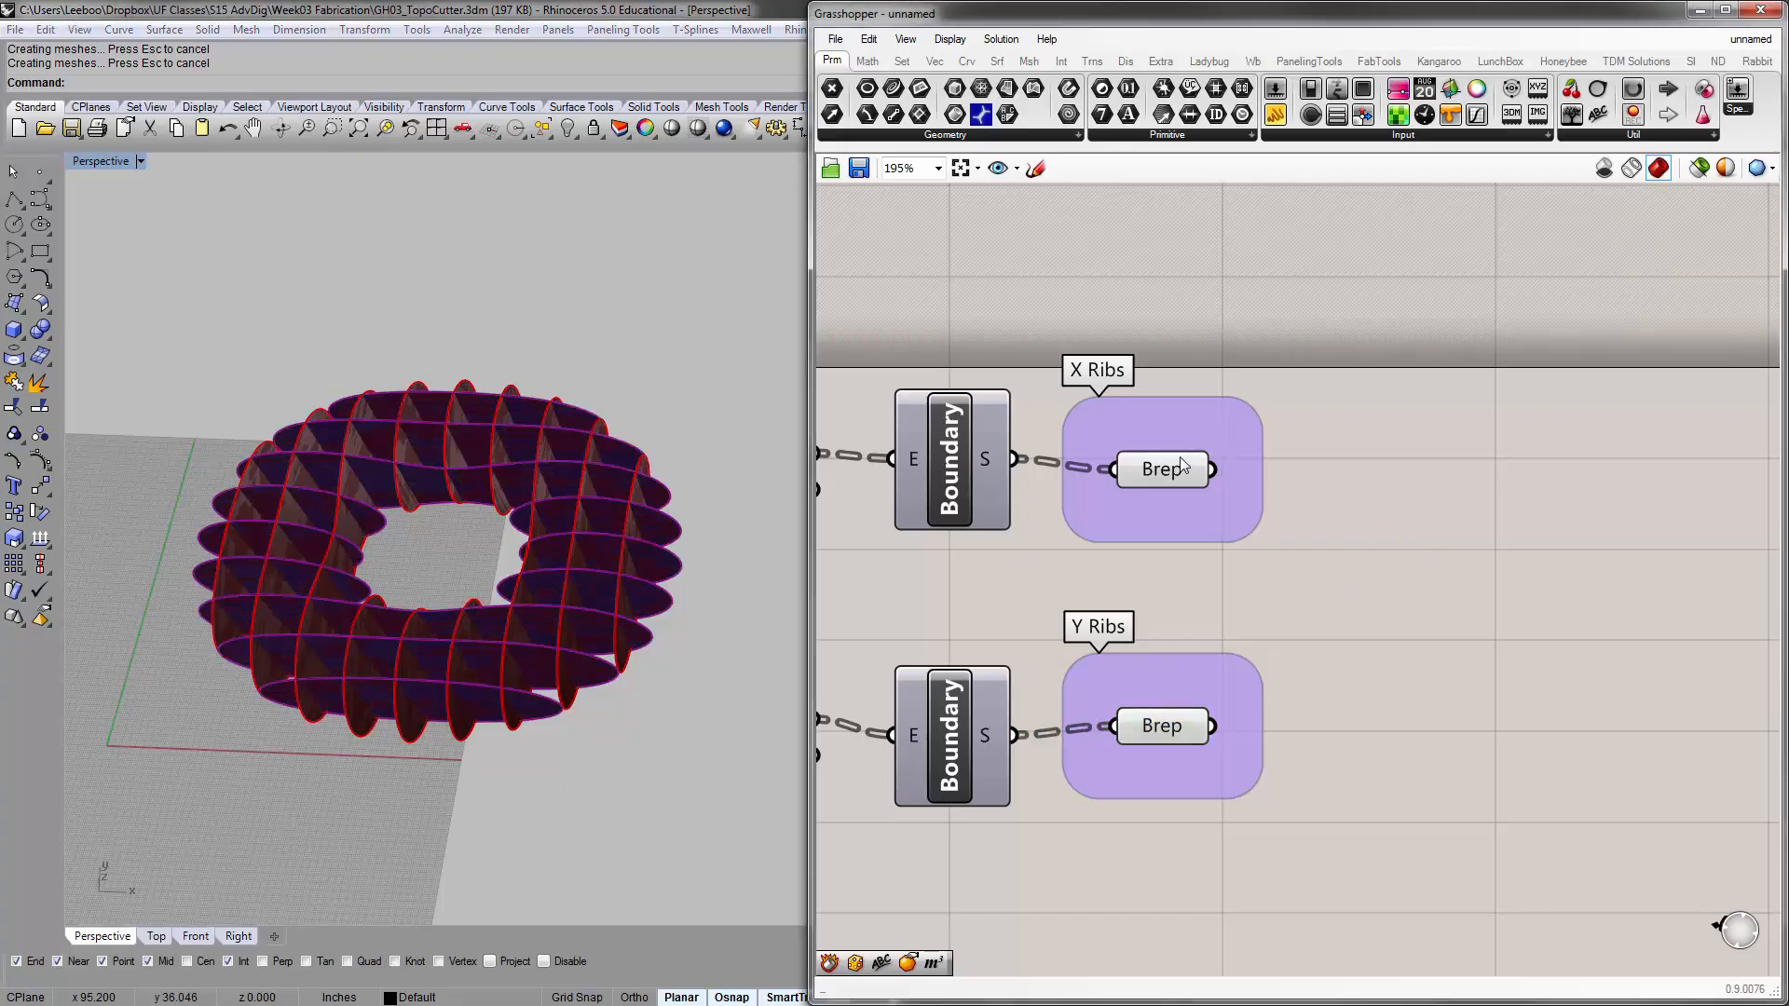
# Move the whole definition lower on the canvas and shift the plane offset, section and rib components closer to the Box Corners component
pyautogui.moveTo(1176, 464)
pyautogui.scroll(-5, 1321, 406)
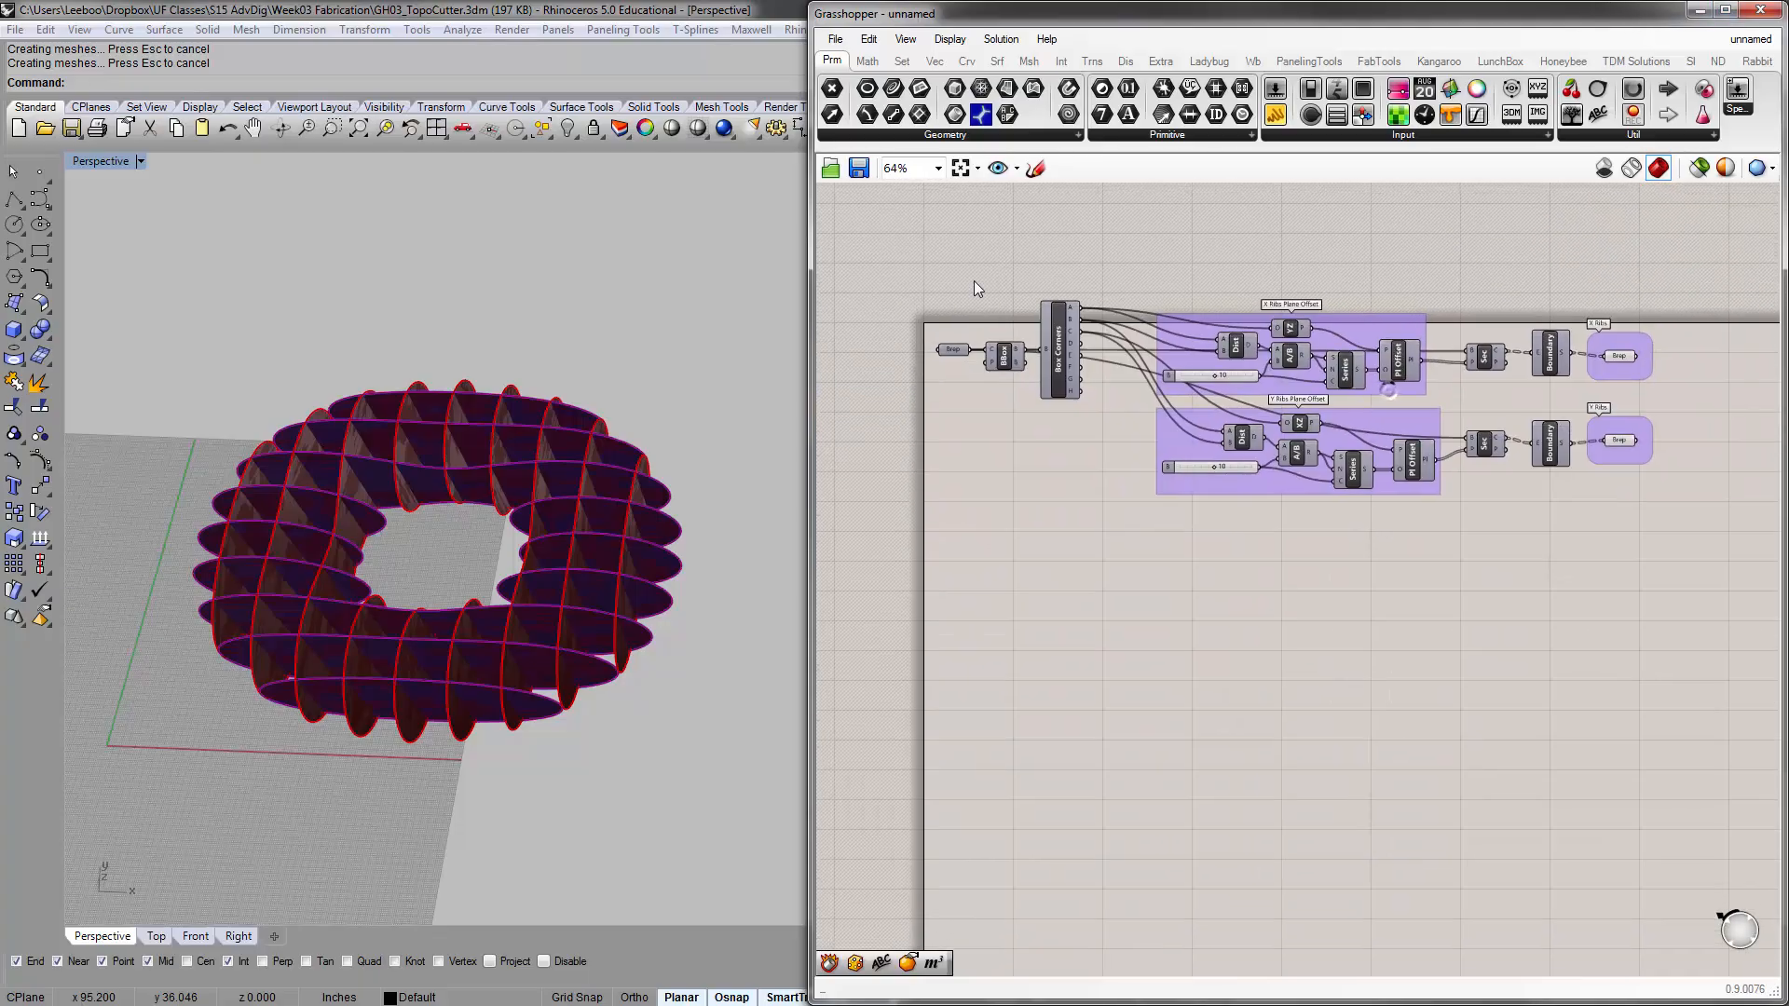
pyautogui.moveTo(850, 212); pyautogui.dragTo(1775, 722)
pyautogui.moveTo(1383, 433); pyautogui.dragTo(1374, 501)
pyautogui.click(1149, 263)
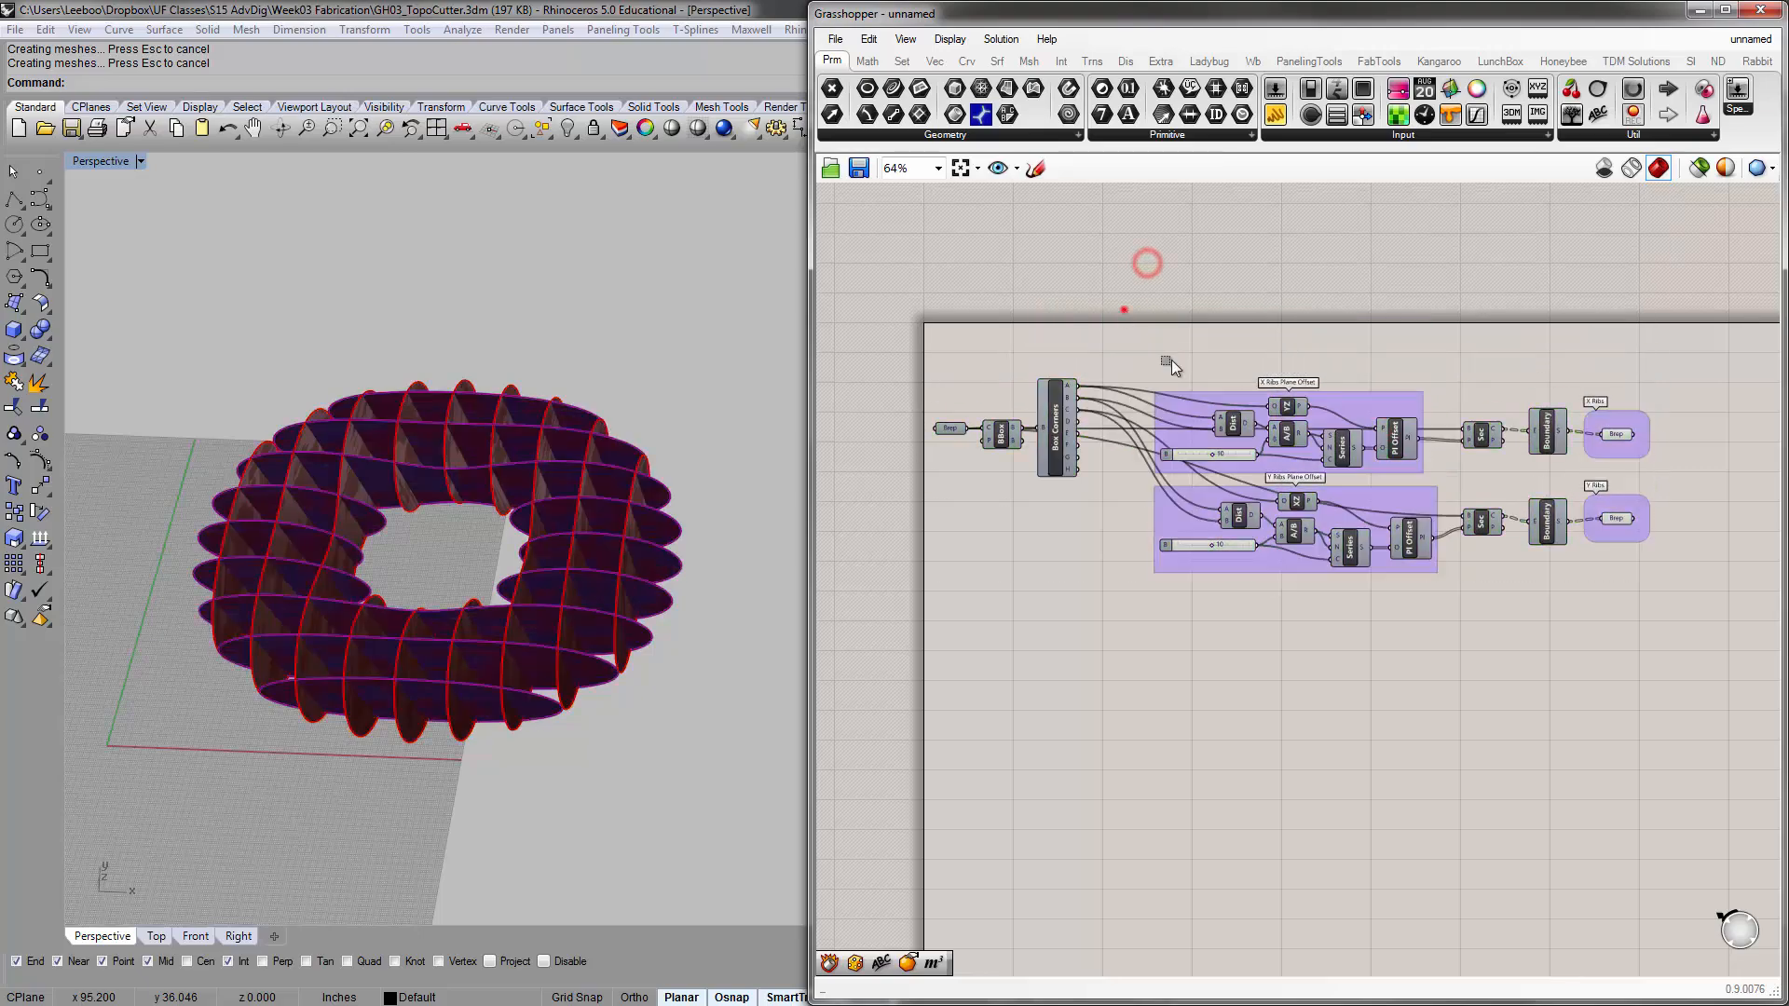
pyautogui.moveTo(1118, 306); pyautogui.dragTo(1724, 716)
pyautogui.moveTo(1200, 492); pyautogui.dragTo(1138, 497)
pyautogui.click(1118, 308)
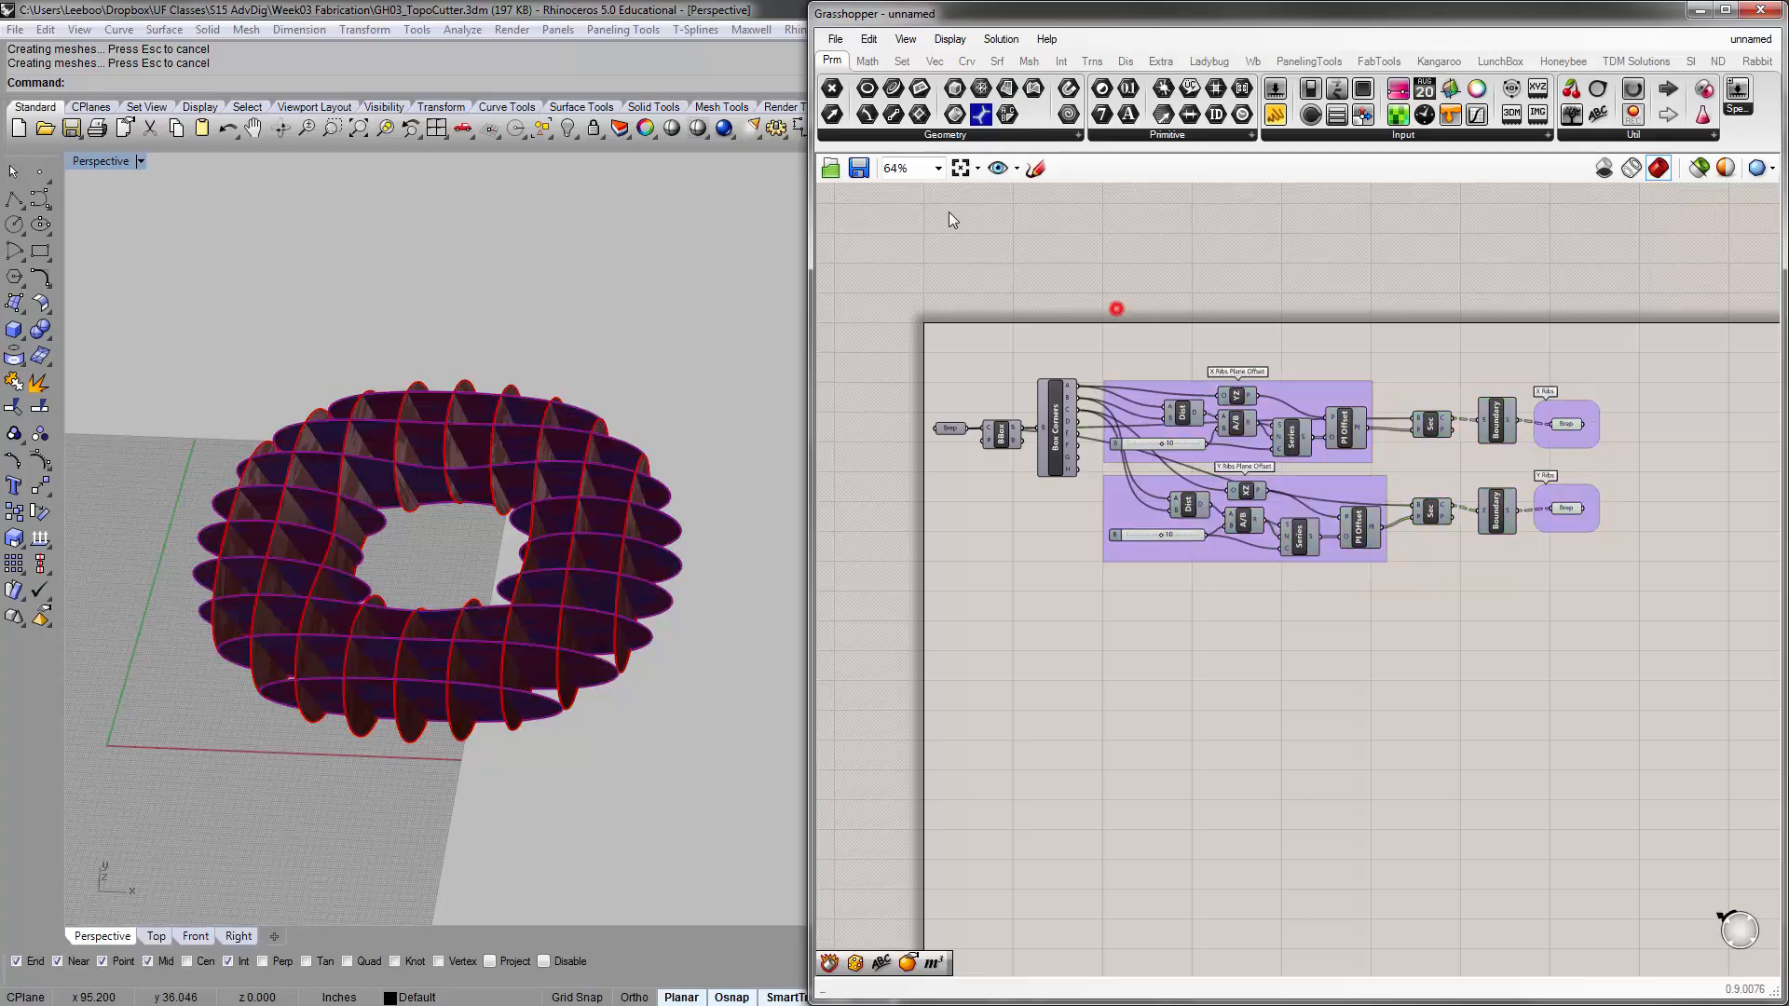
# Save the Grasshopper definition to the Desktop under the name GH03_RibMaker
pyautogui.click(857, 169)
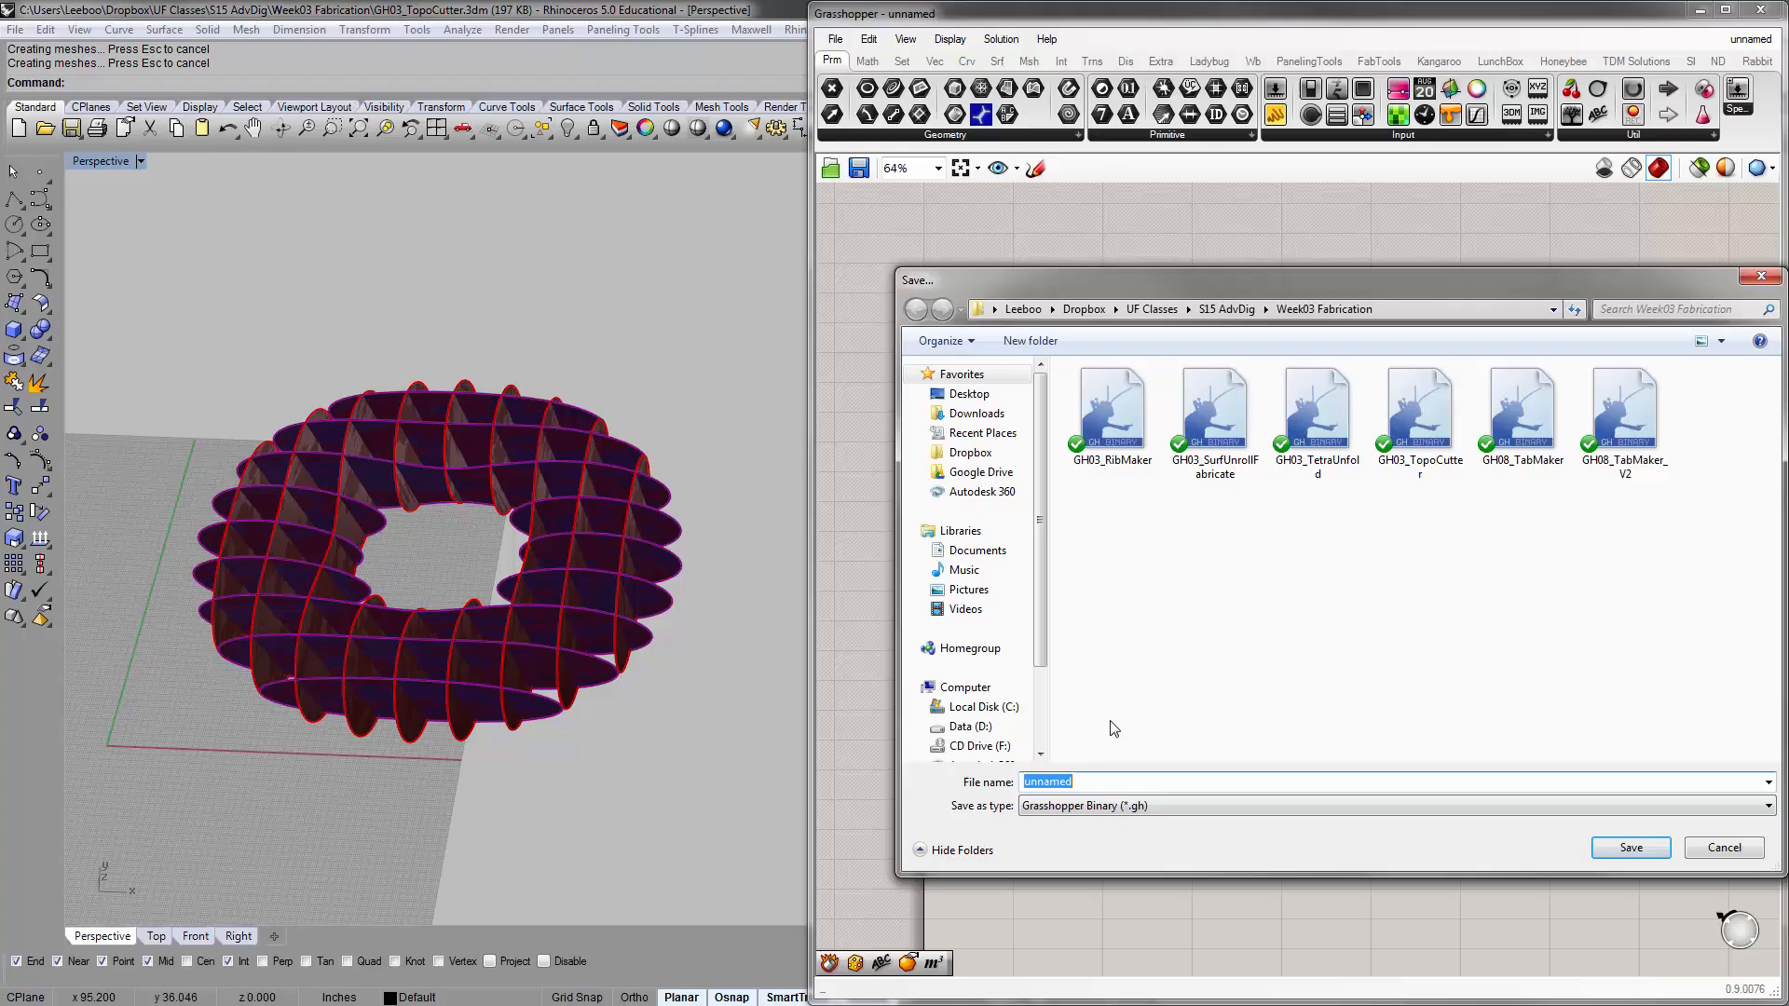
pyautogui.click(1111, 410)
pyautogui.click(970, 393)
pyautogui.click(1631, 848)
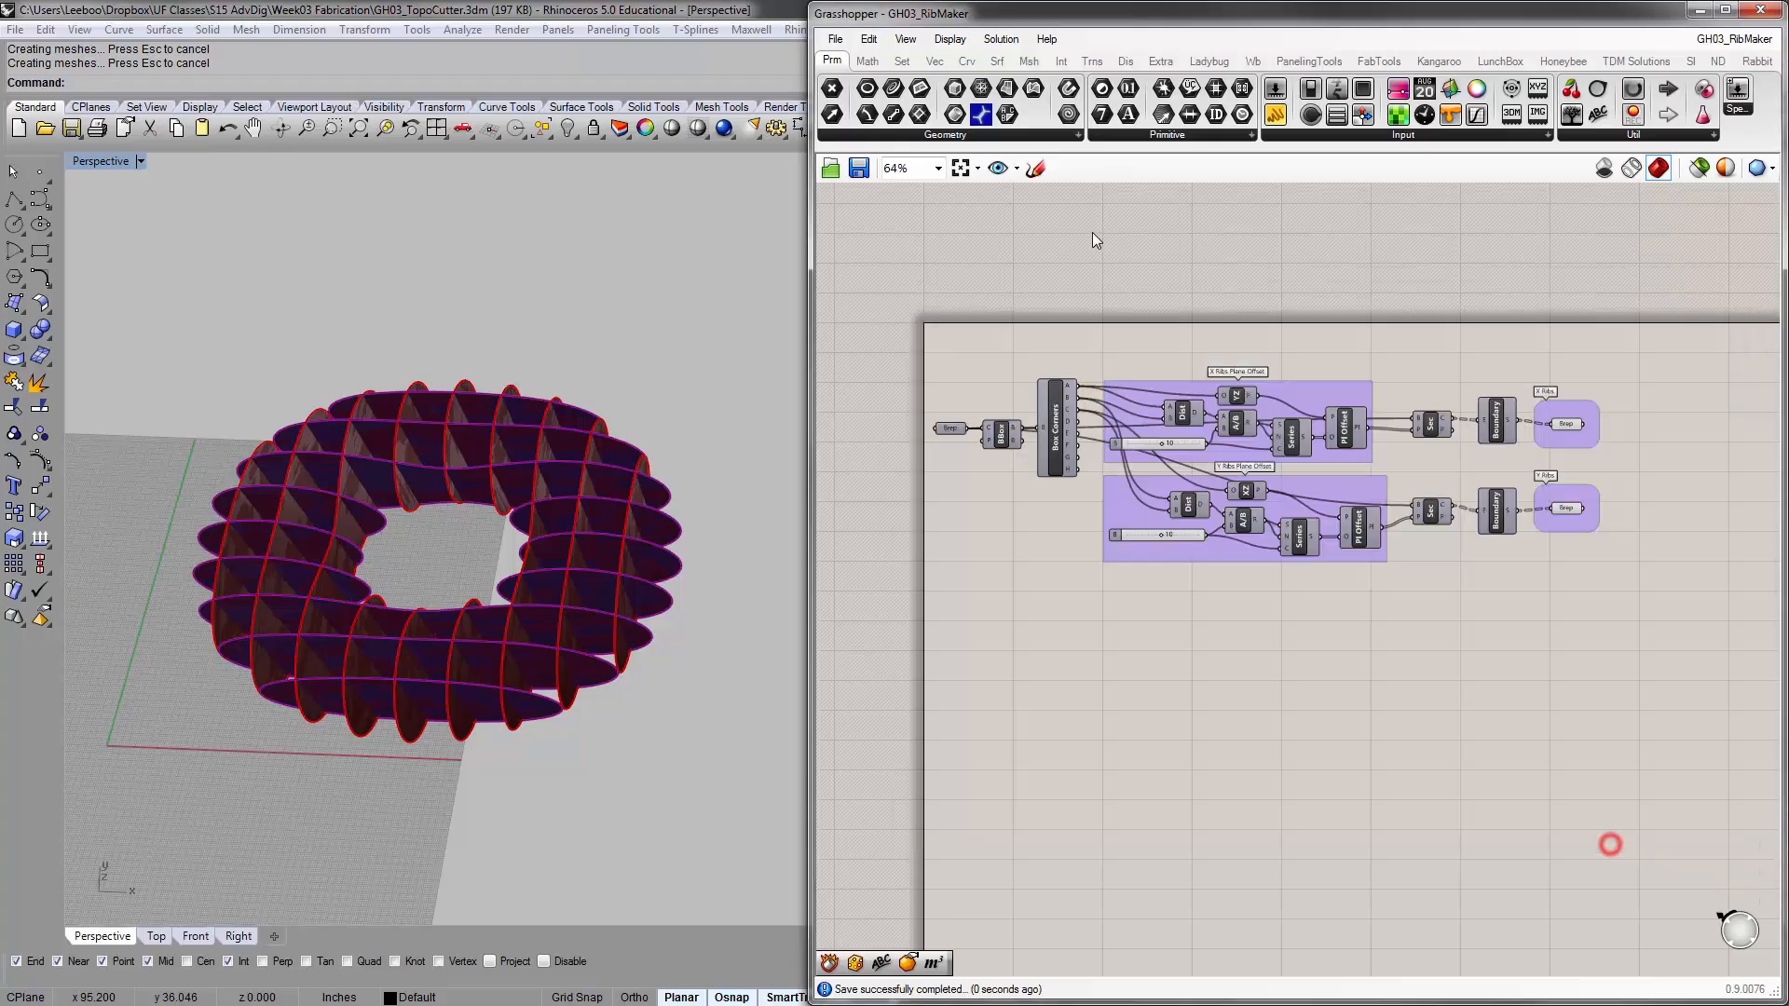
# Close the Grasshopper window and reopen it from Rhino with the gh command
pyautogui.scroll(5, 1025, 333)
pyautogui.moveTo(1207, 410); pyautogui.dragTo(1139, 335, button='right')
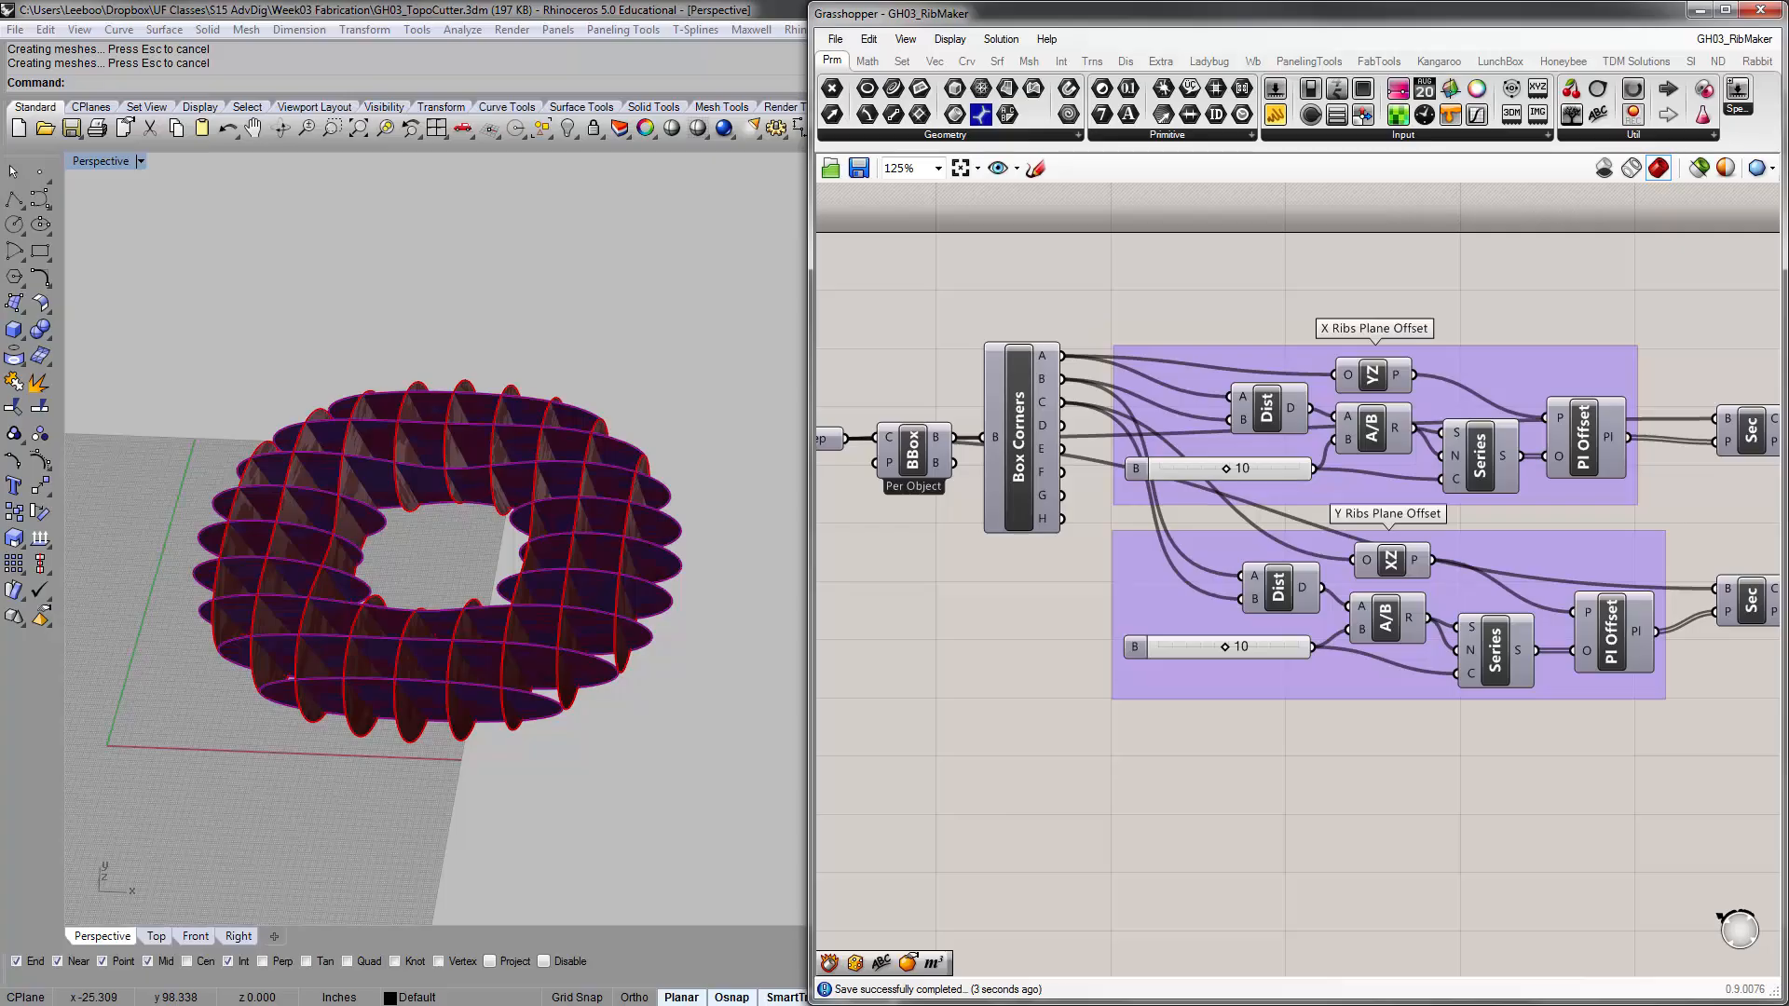
pyautogui.moveTo(0, 745); pyautogui.dragTo(0, 93)
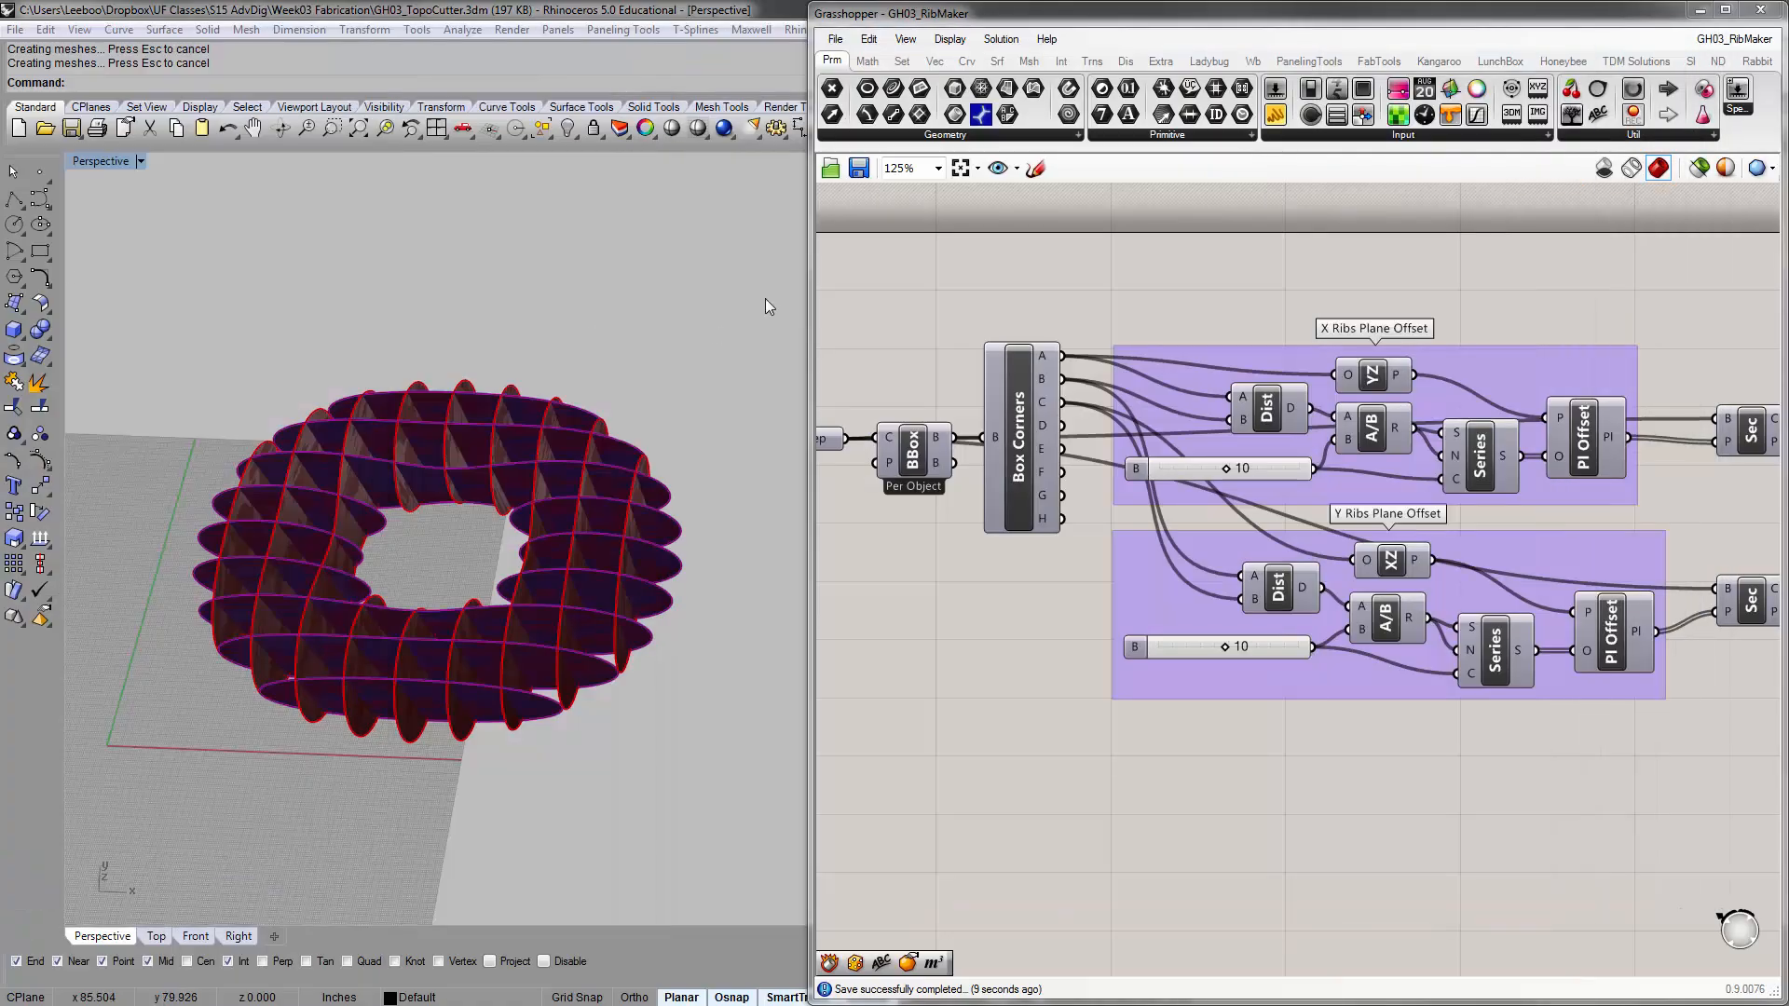
pyautogui.moveTo(1082, 248); pyautogui.dragTo(652, 237, button='right')
pyautogui.moveTo(1334, 323); pyautogui.dragTo(1361, 432, button='right')
pyautogui.moveTo(1602, 474); pyautogui.dragTo(1525, 402, button='right')
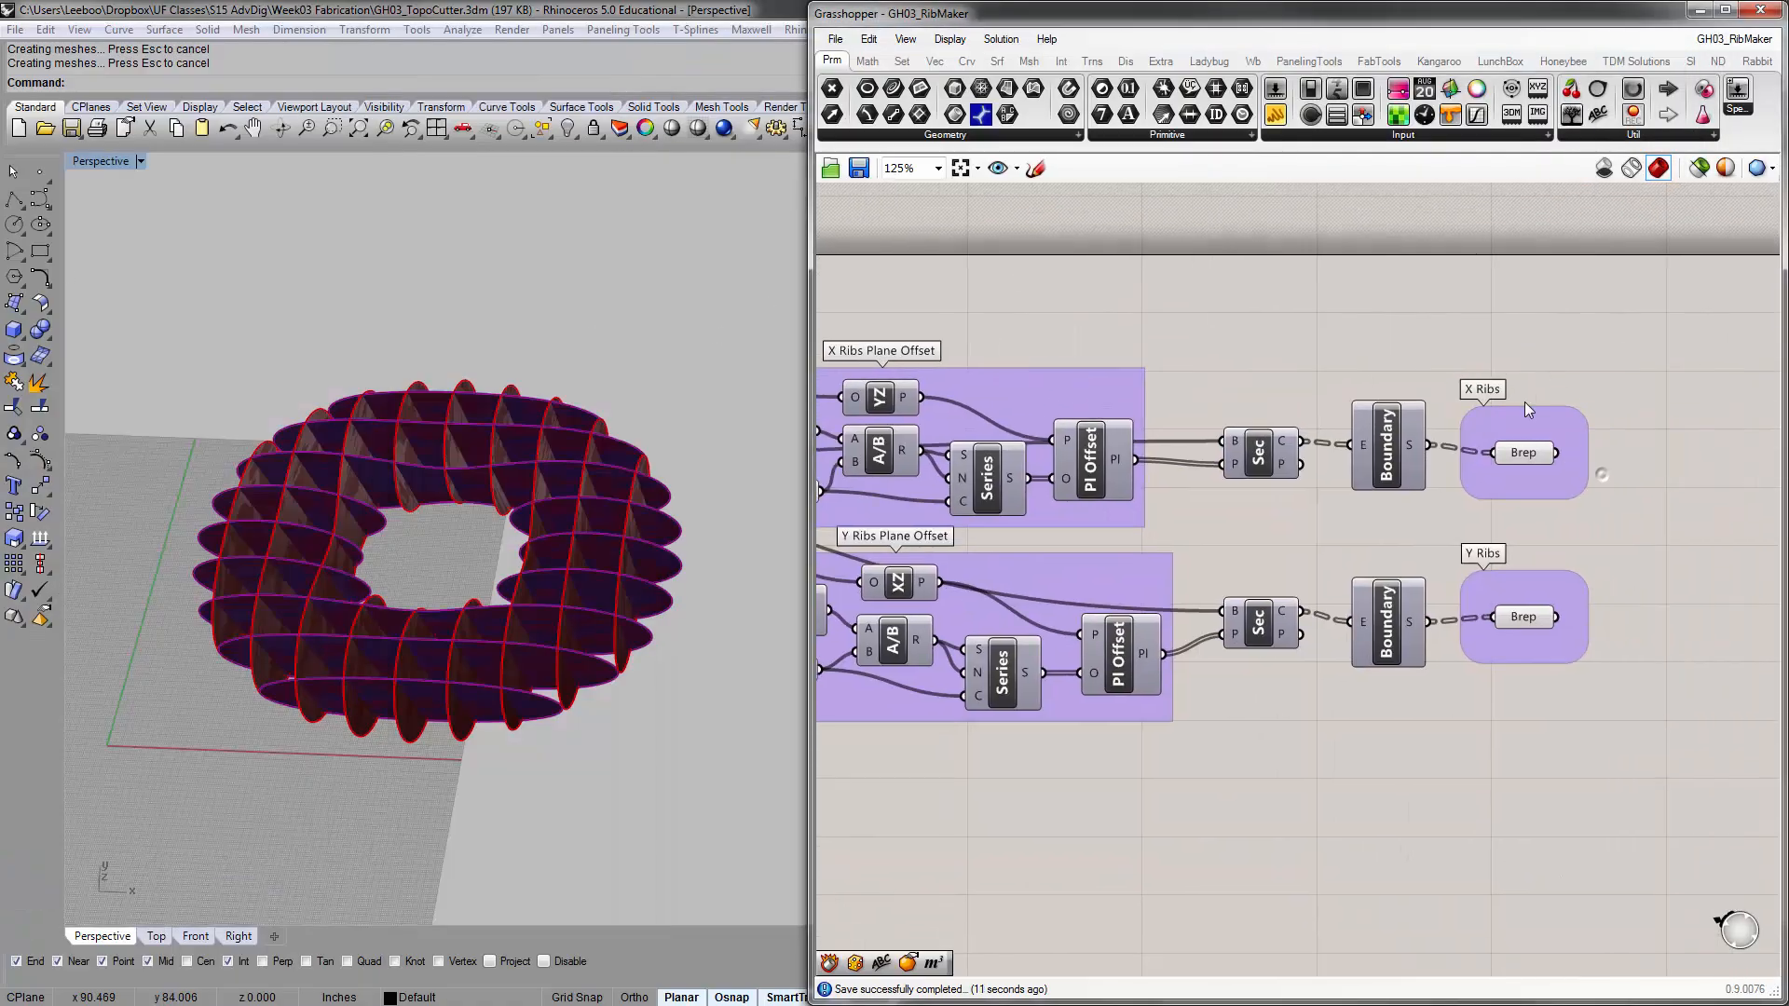
pyautogui.click(1760, 13)
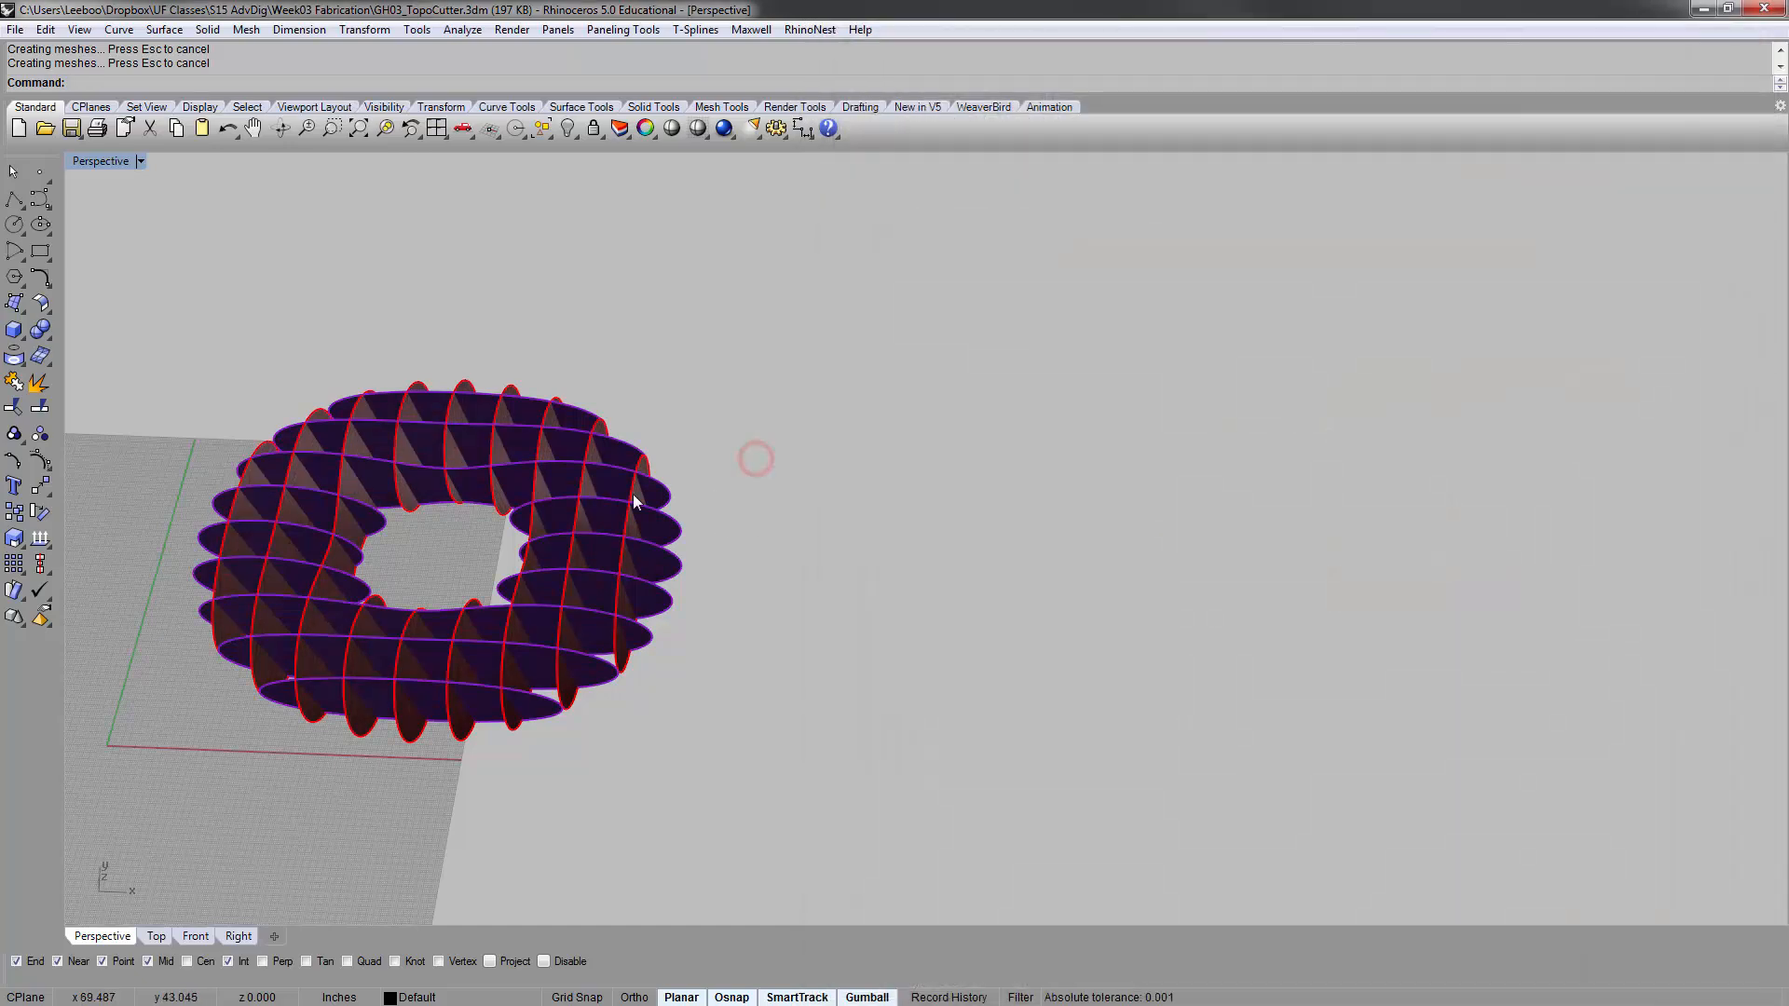
pyautogui.keyDown('shift'); pyautogui.moveTo(383, 501); pyautogui.dragTo(554, 458, button='right'); pyautogui.keyUp('shift')
pyautogui.write('gh')
pyautogui.press('Return')
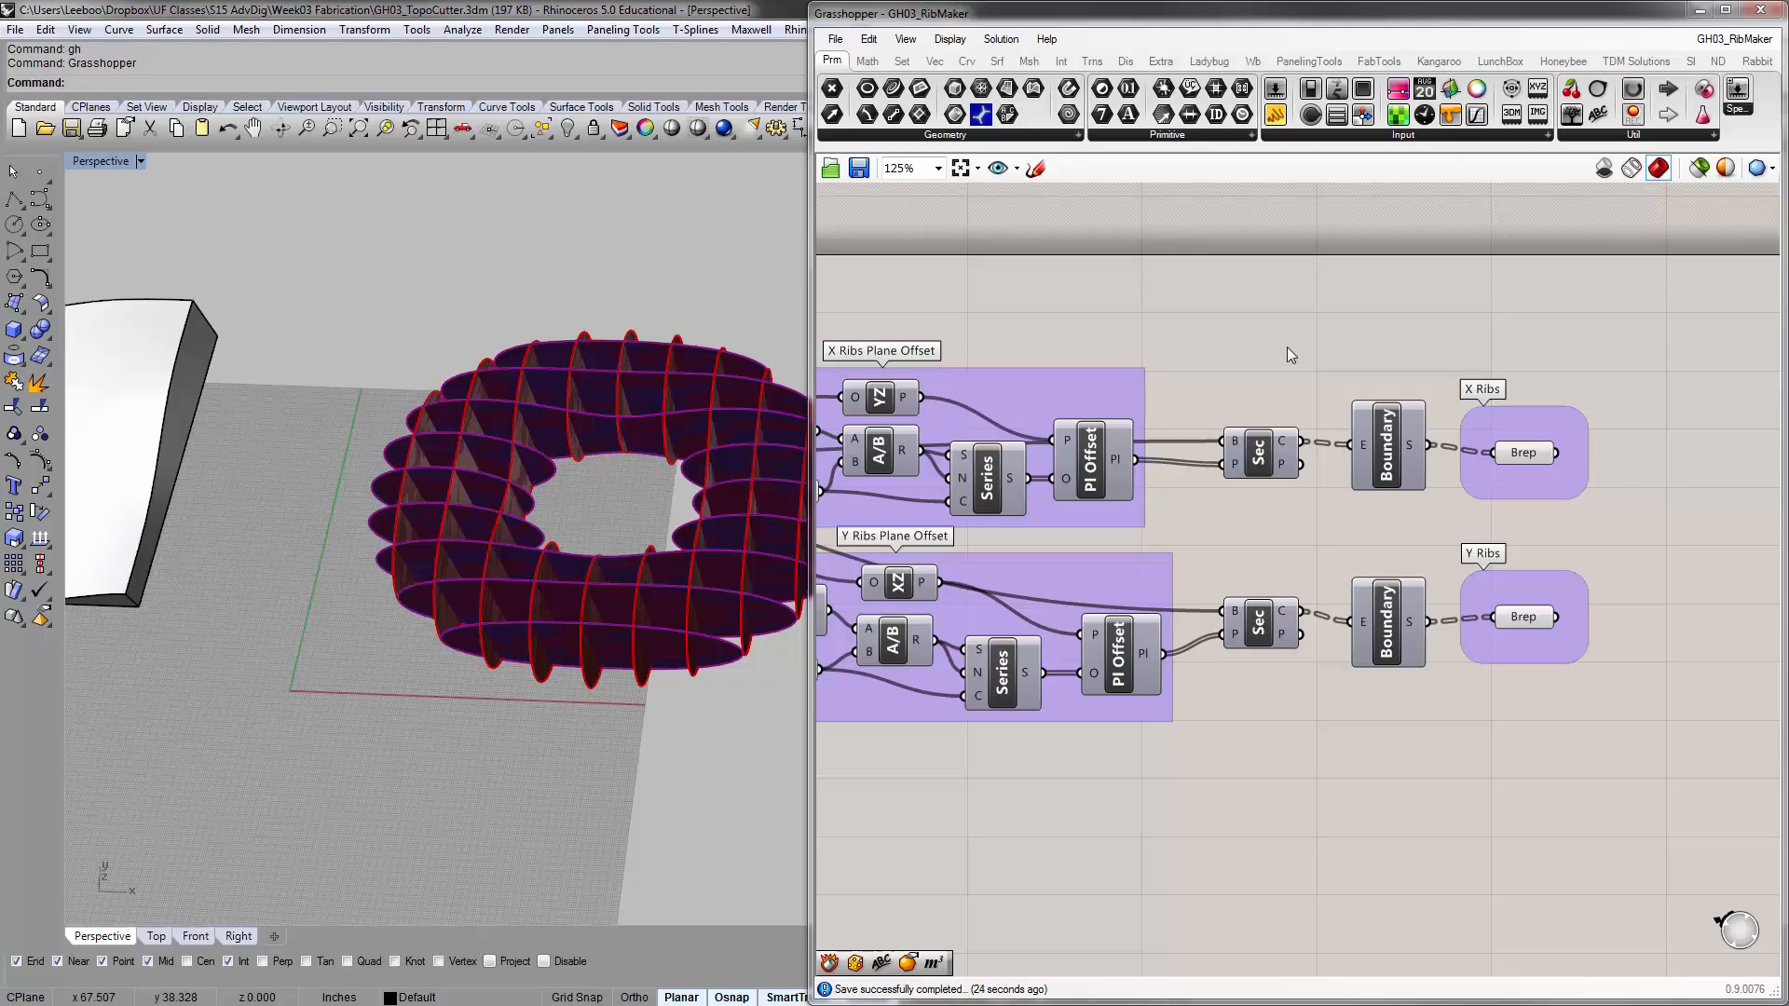
# Close Grasshopper, look up the GrasshopperUnloadPlugin command in Rhino without running it, and bring the Grasshopper window back
pyautogui.moveTo(1288, 348); pyautogui.dragTo(1566, 317, button='right')
pyautogui.scroll(-1, 1562, 318)
pyautogui.moveTo(1390, 332); pyautogui.dragTo(1480, 278, button='right')
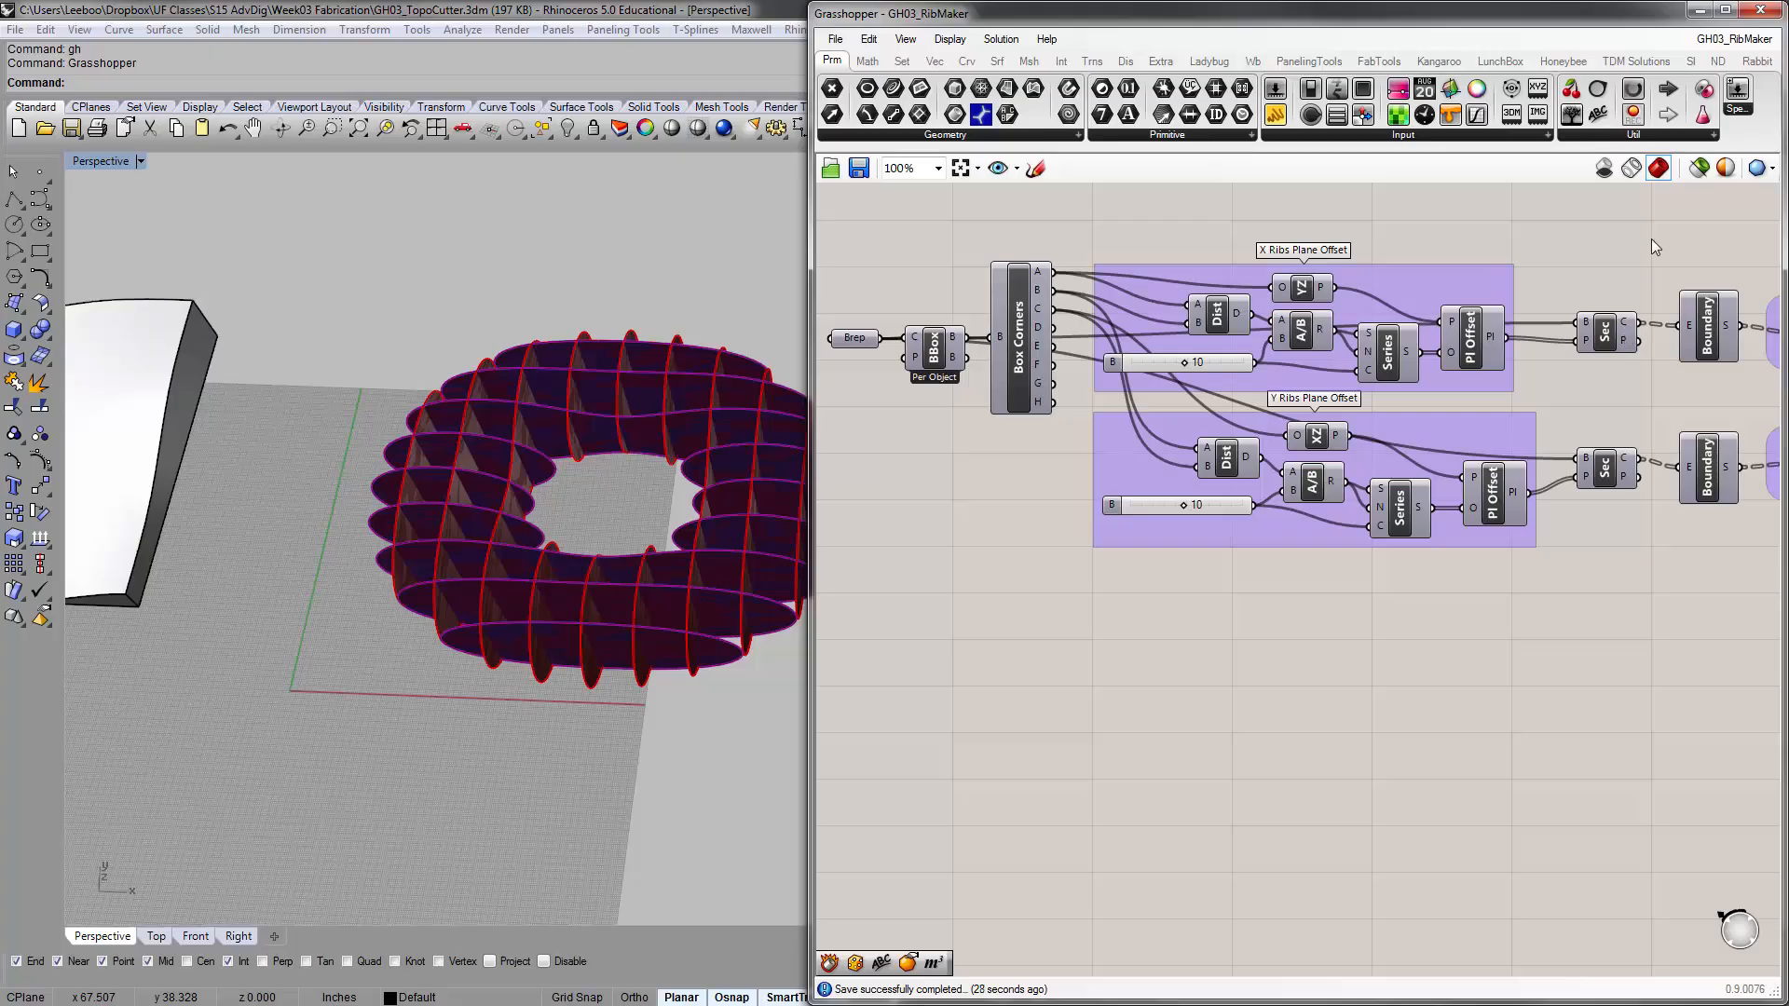
pyautogui.moveTo(1652, 245); pyautogui.dragTo(1517, 240, button='right')
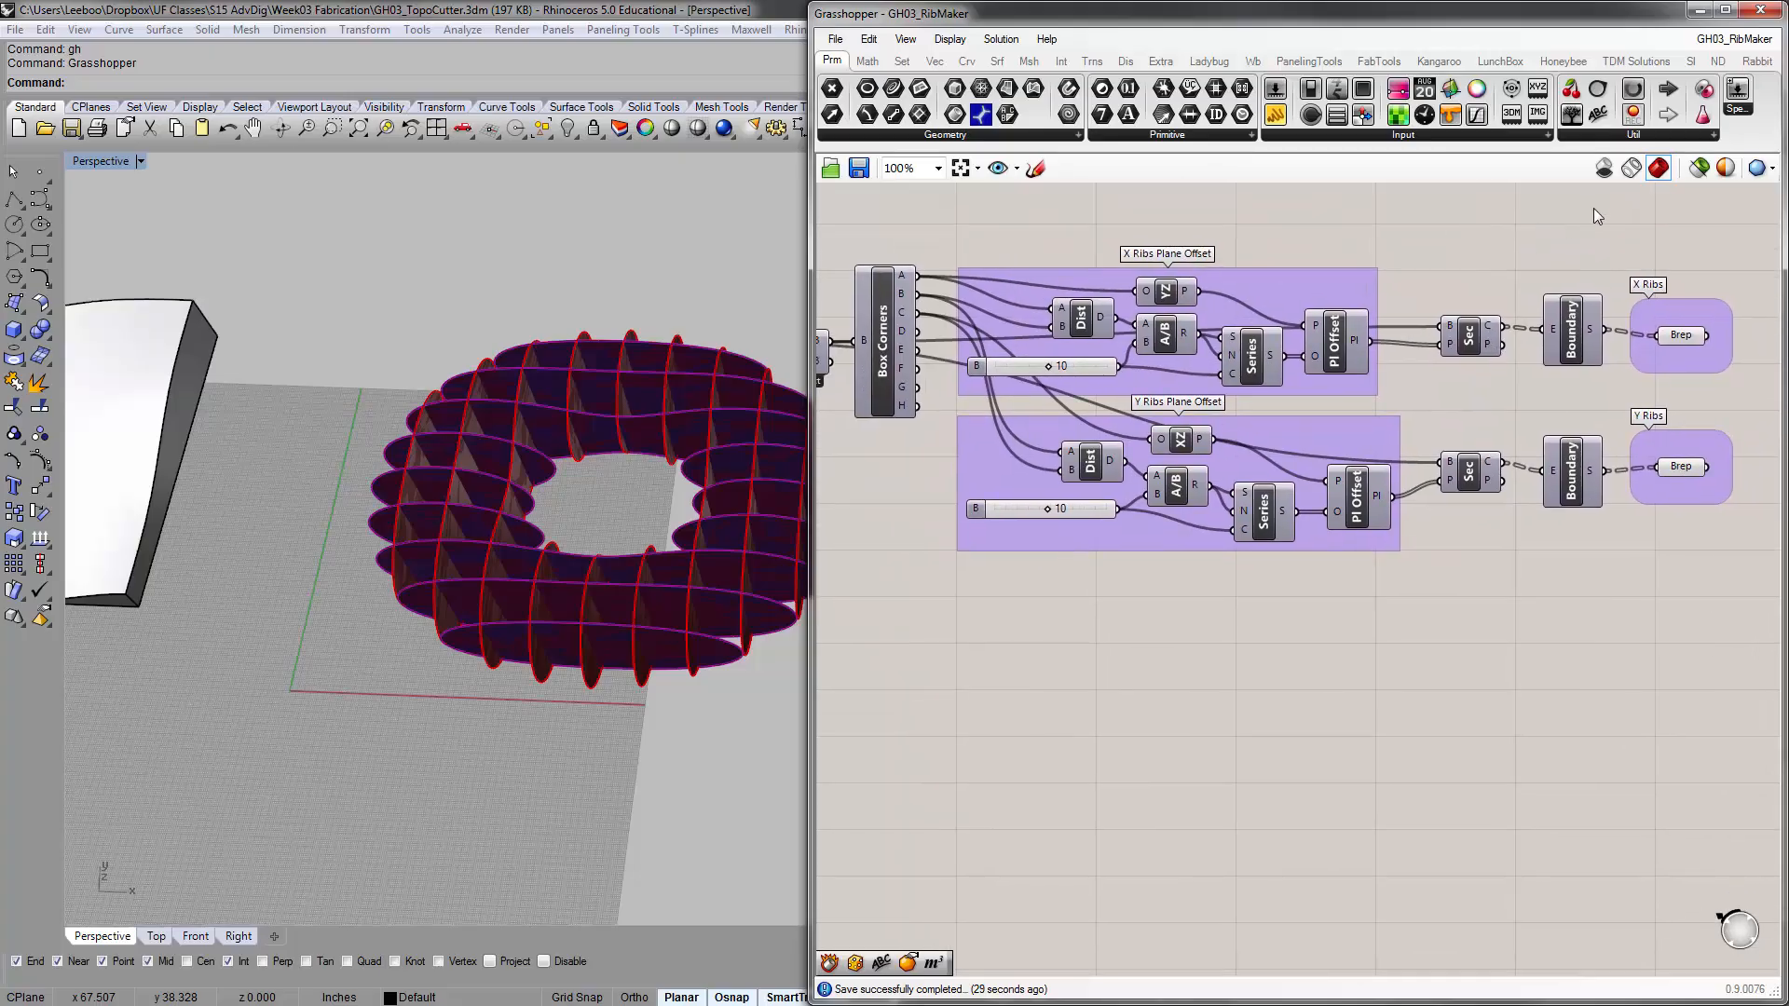
pyautogui.click(1767, 12)
pyautogui.click(413, 332)
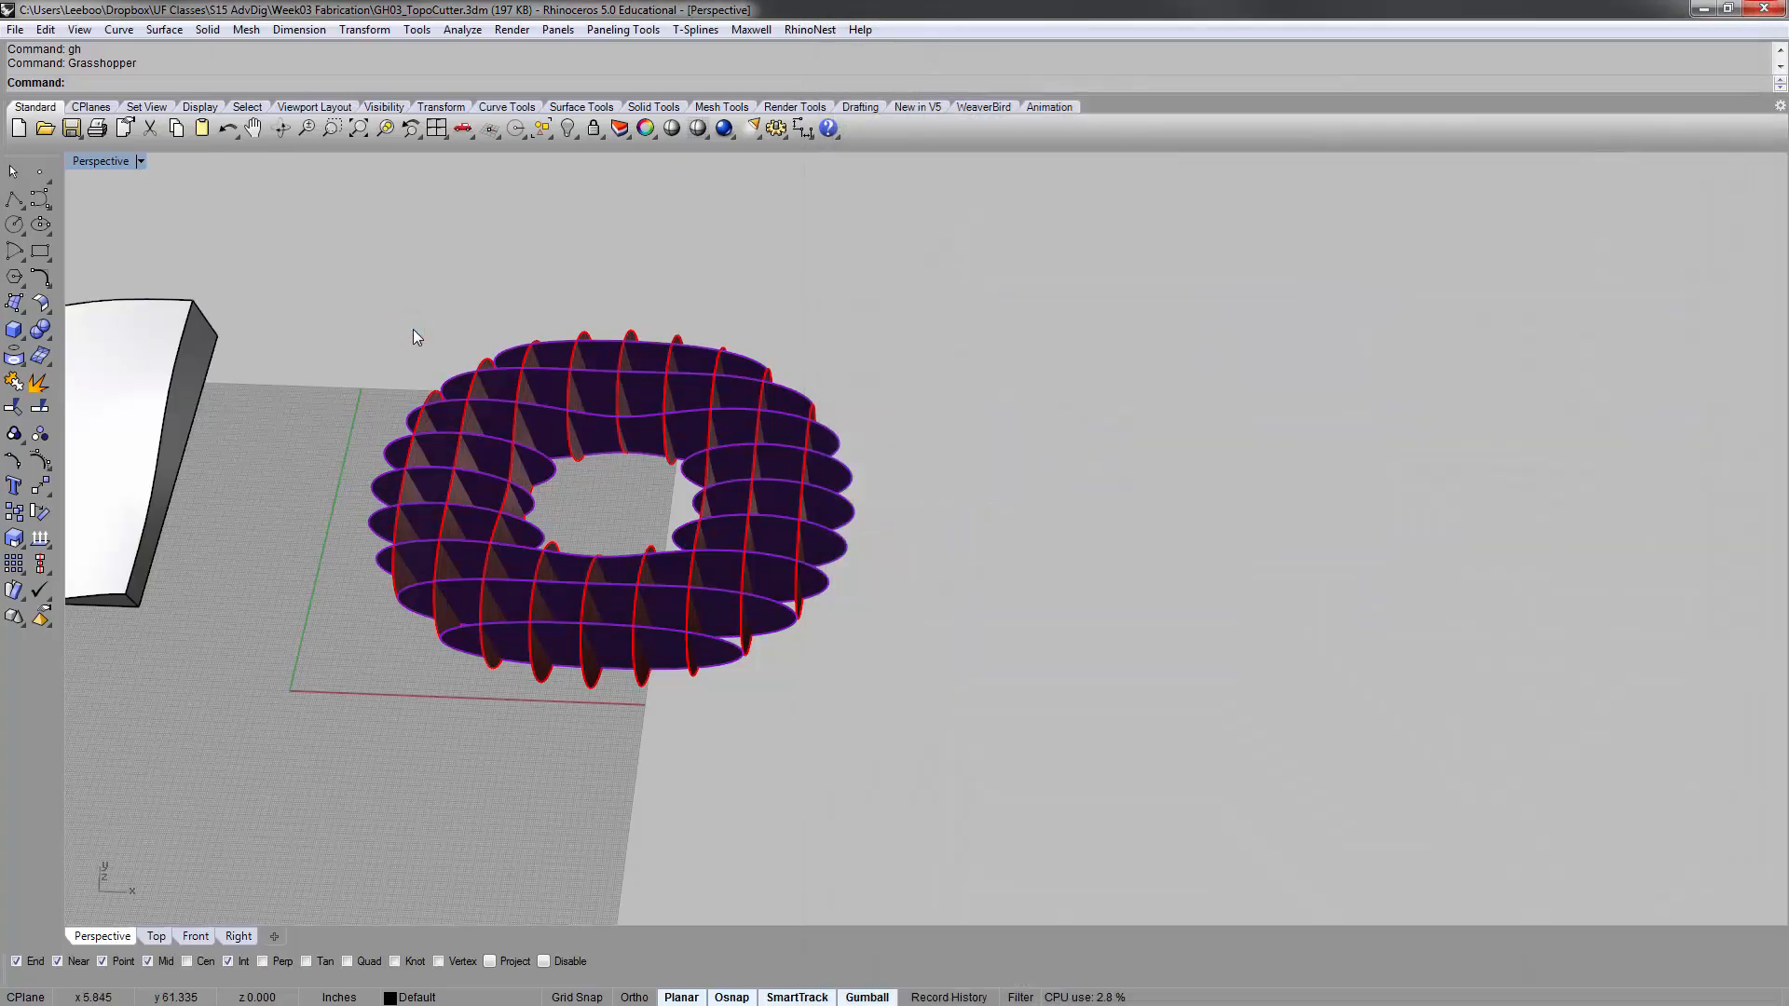
pyautogui.write('Unloa')
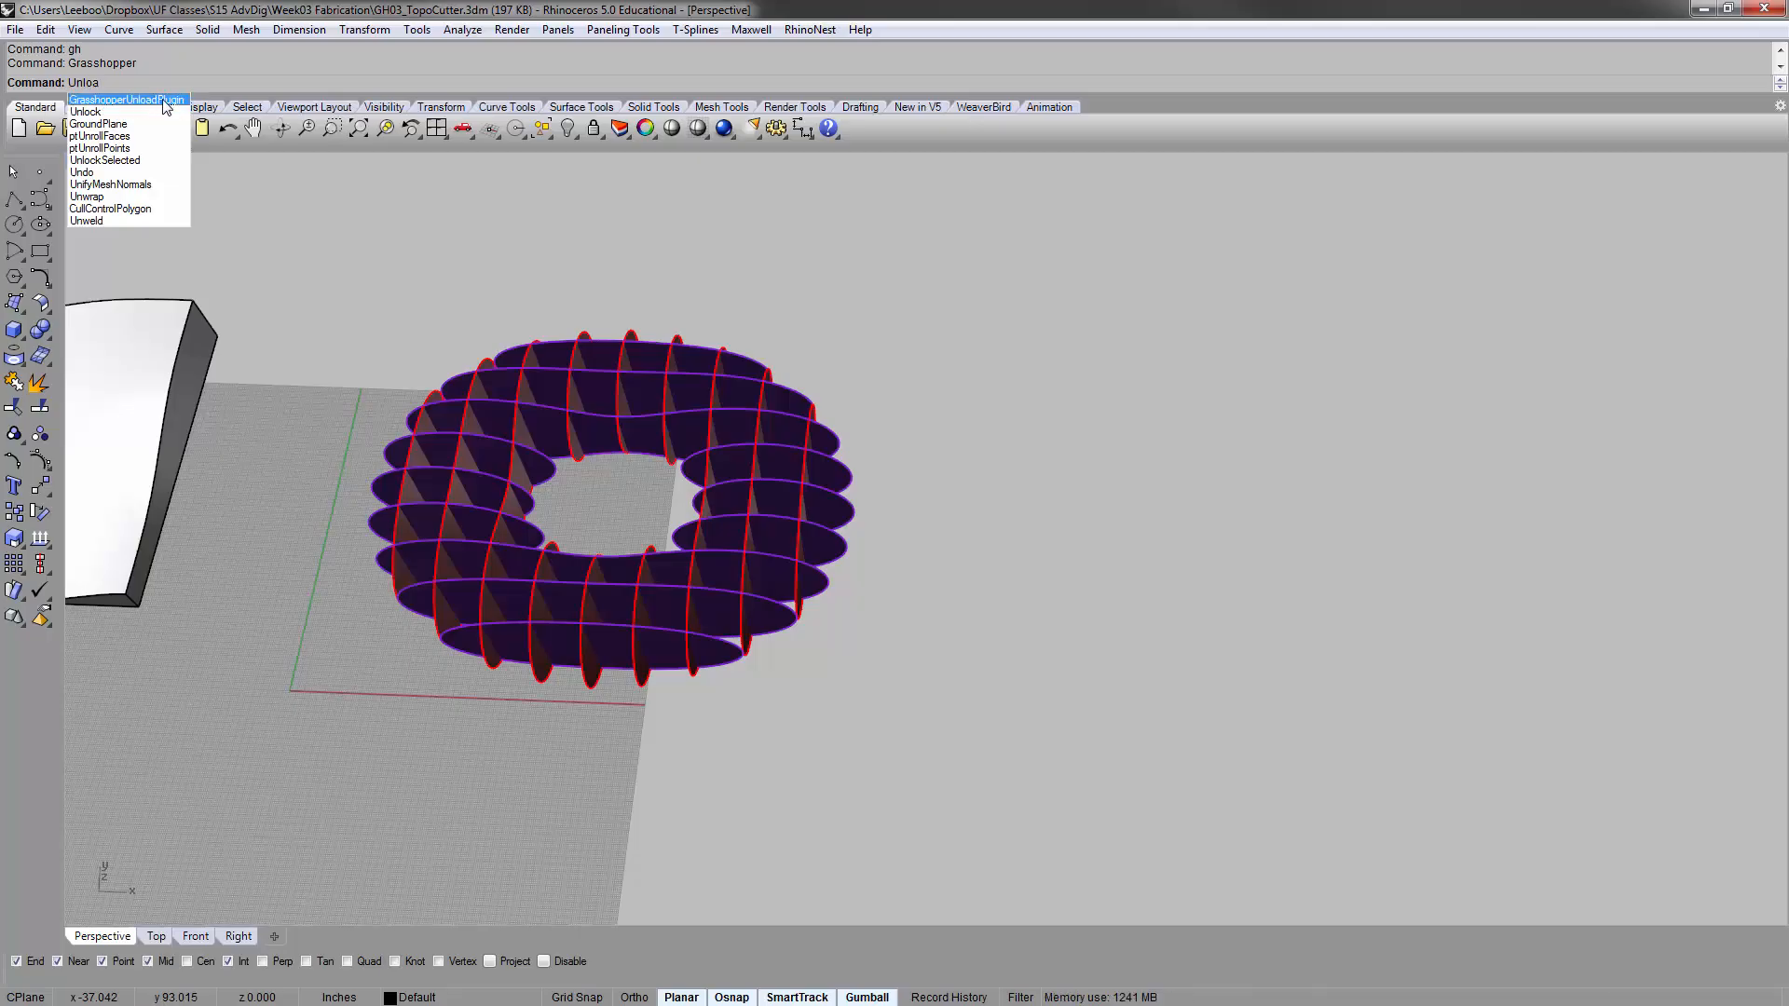
pyautogui.press('Escape')
pyautogui.click(400, 277)
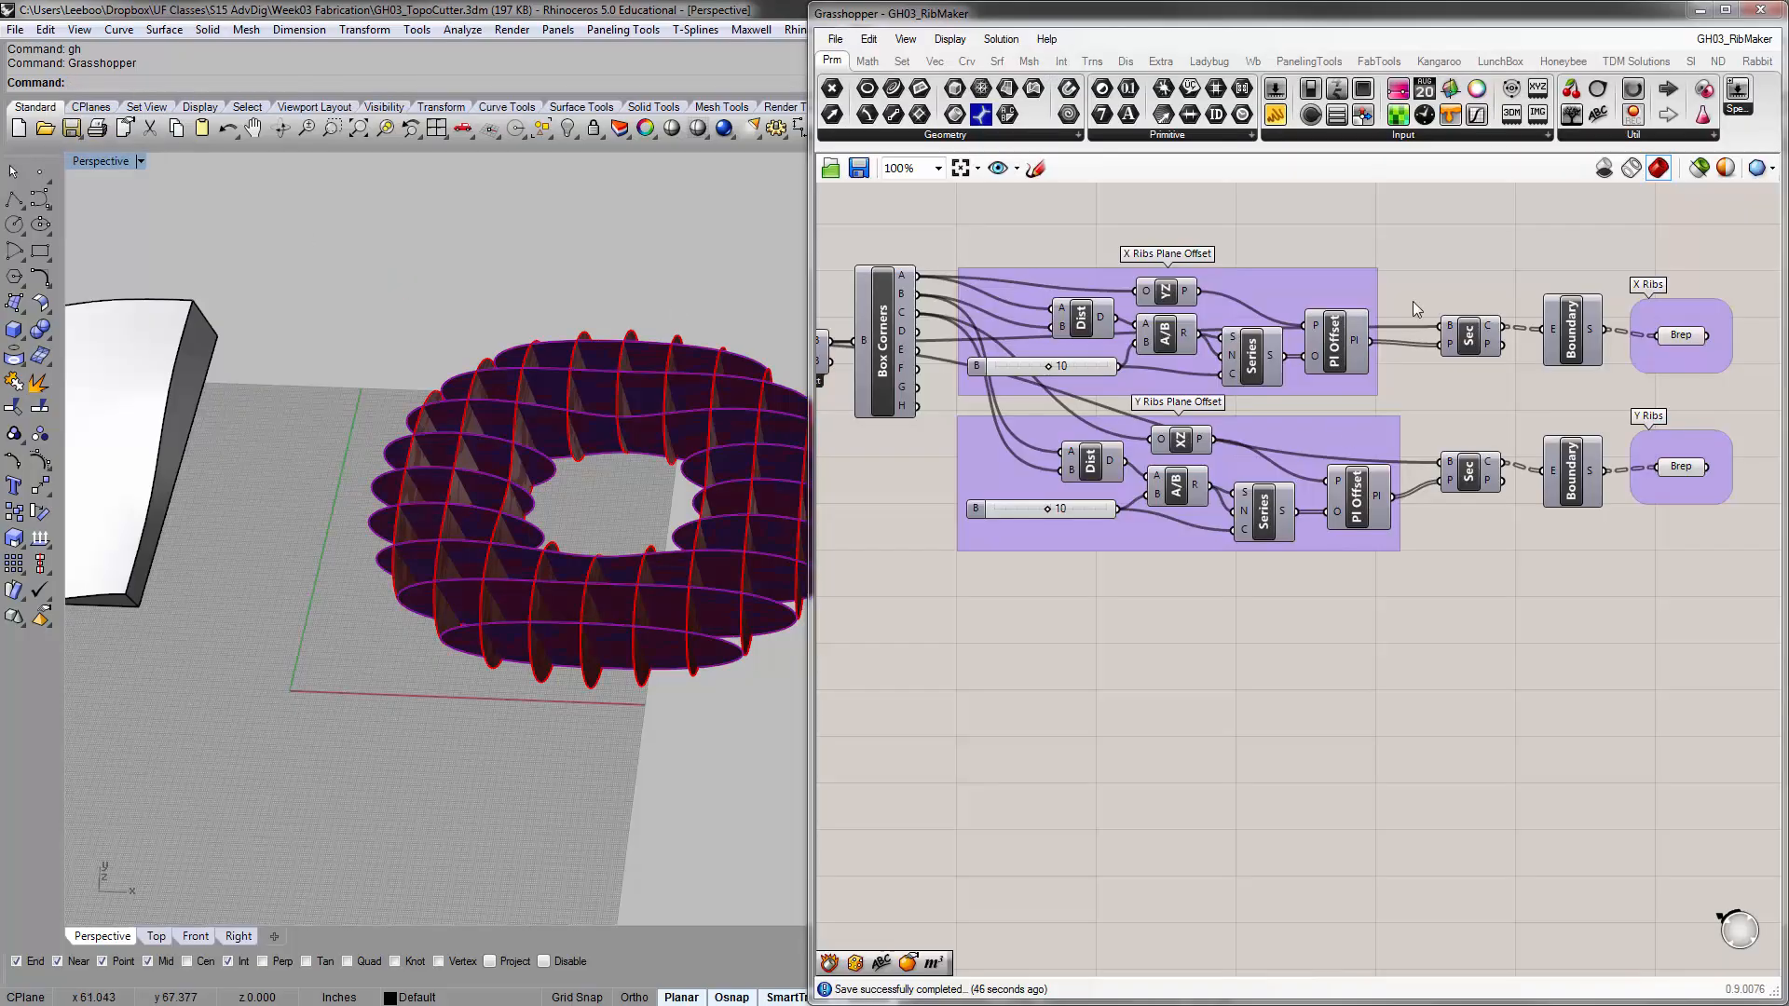
# Minimize and restore the Grasshopper window before closing it to return to Rhino
pyautogui.click(1702, 11)
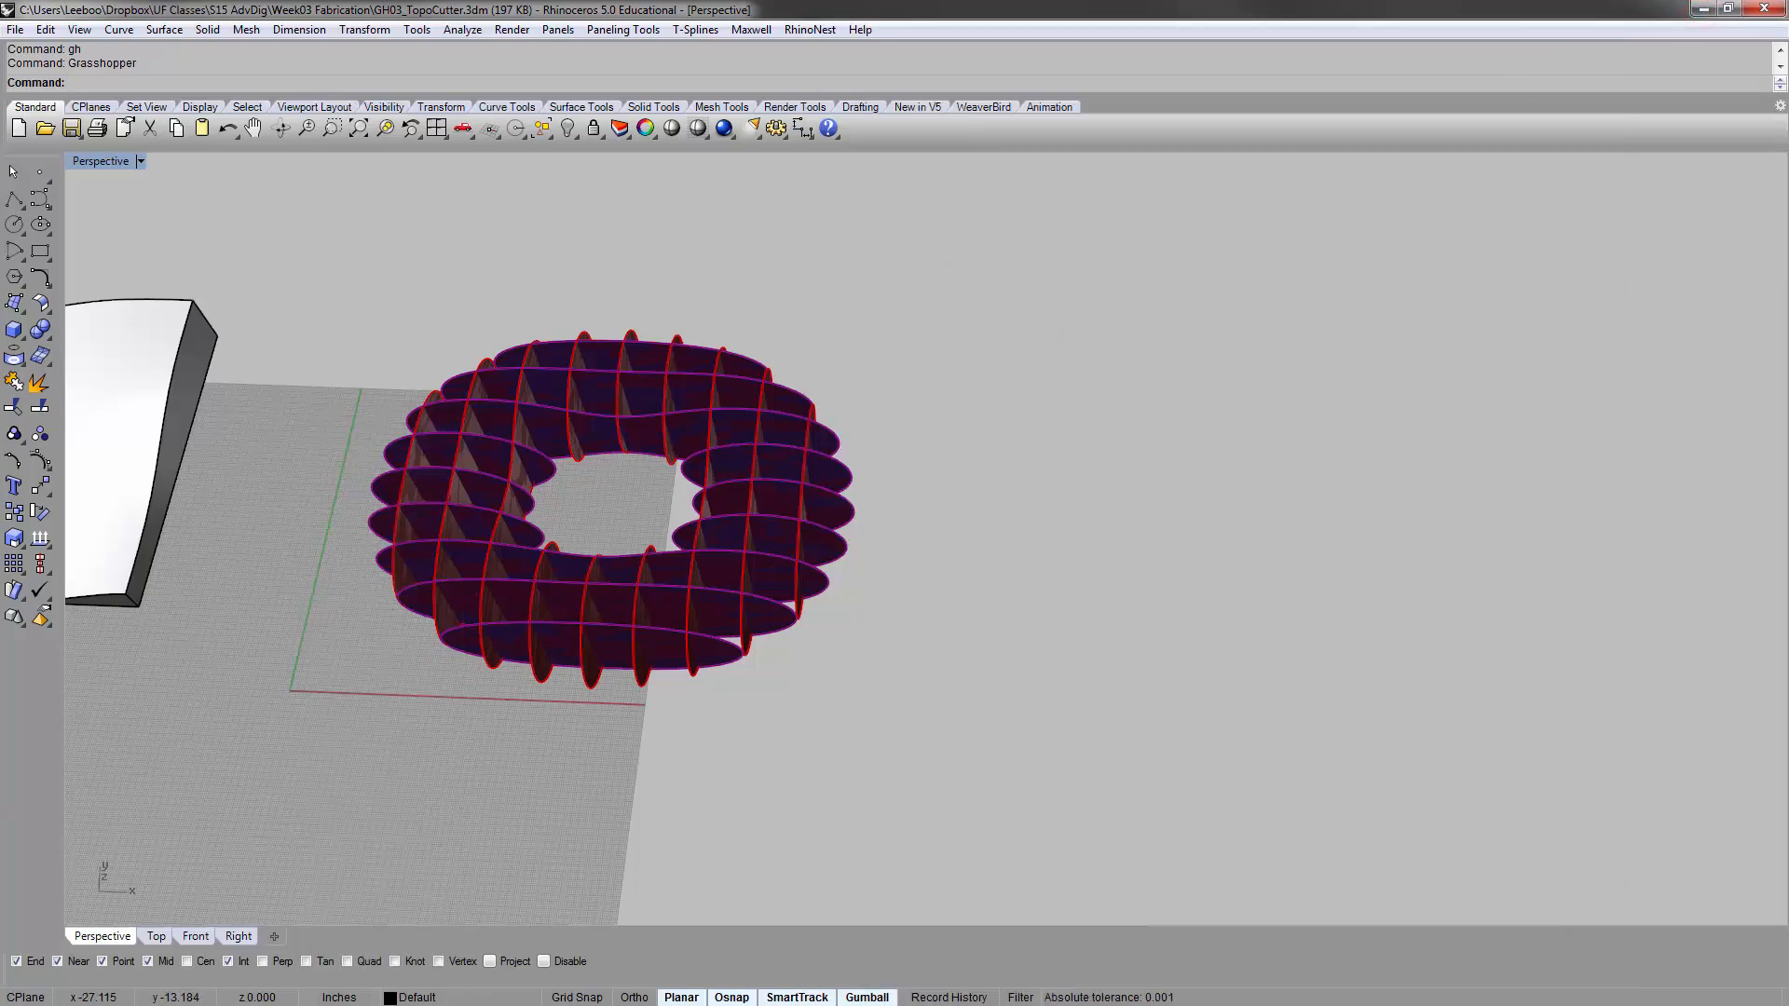
pyautogui.hotkey('alt', 'Tab')
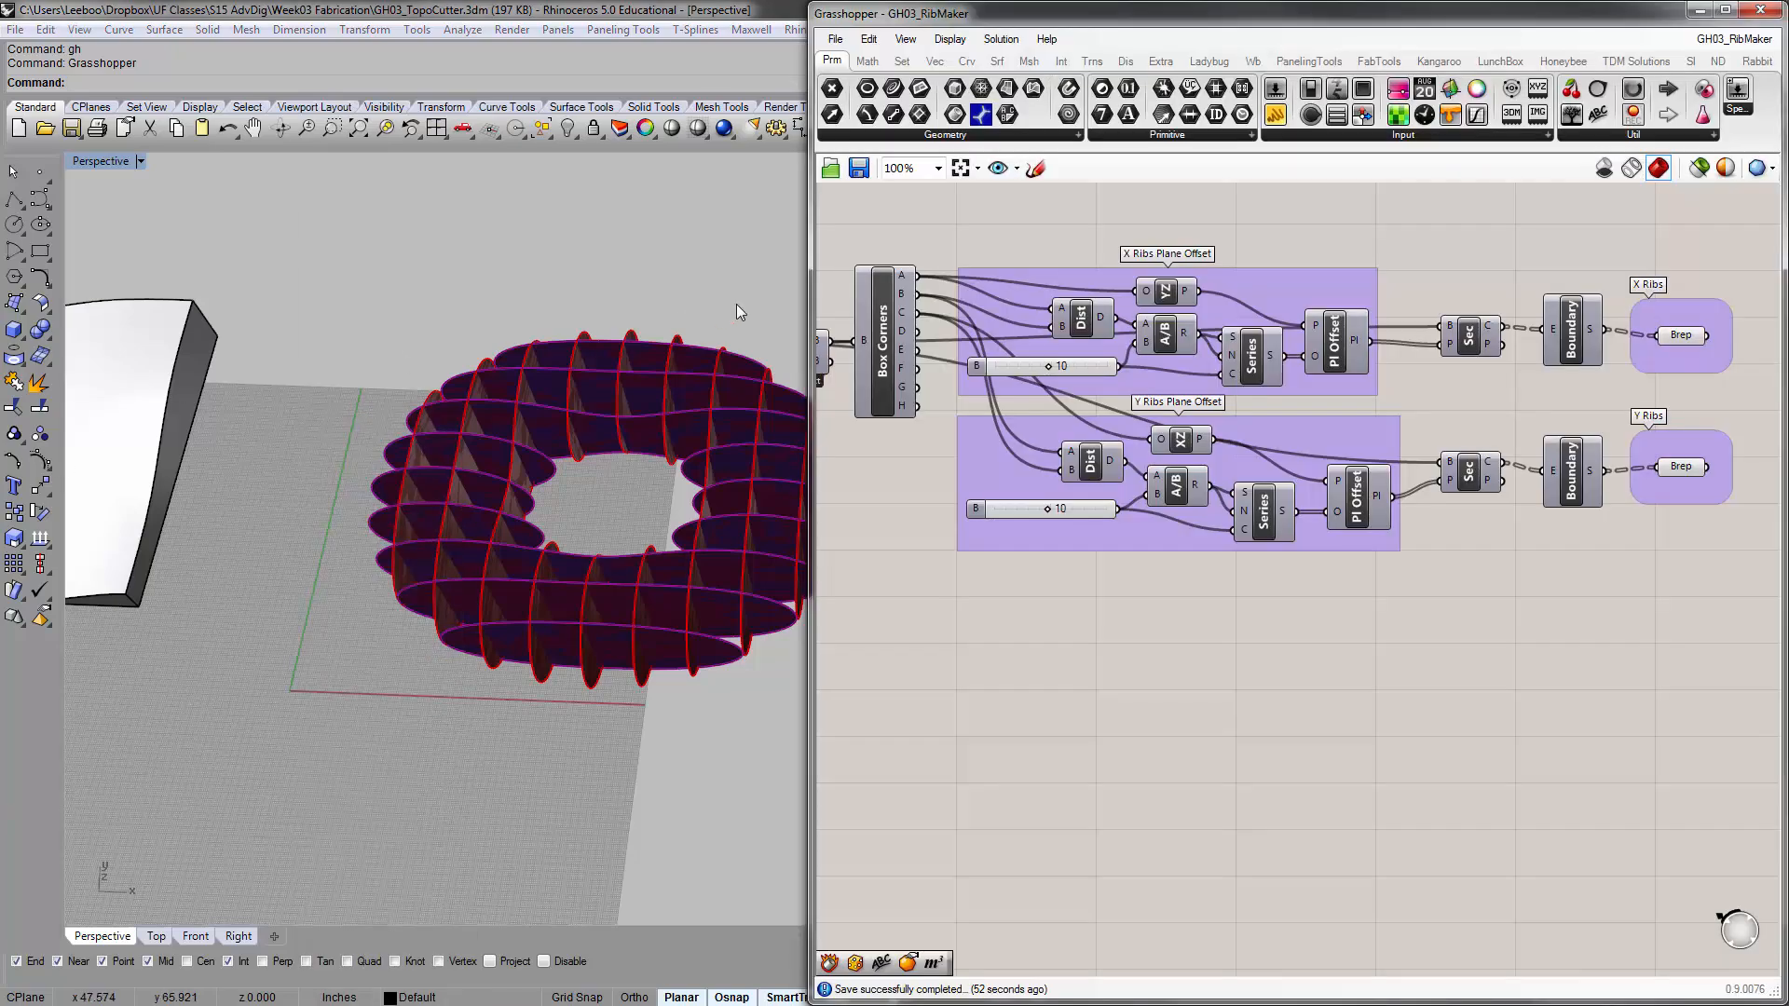
pyautogui.click(1760, 11)
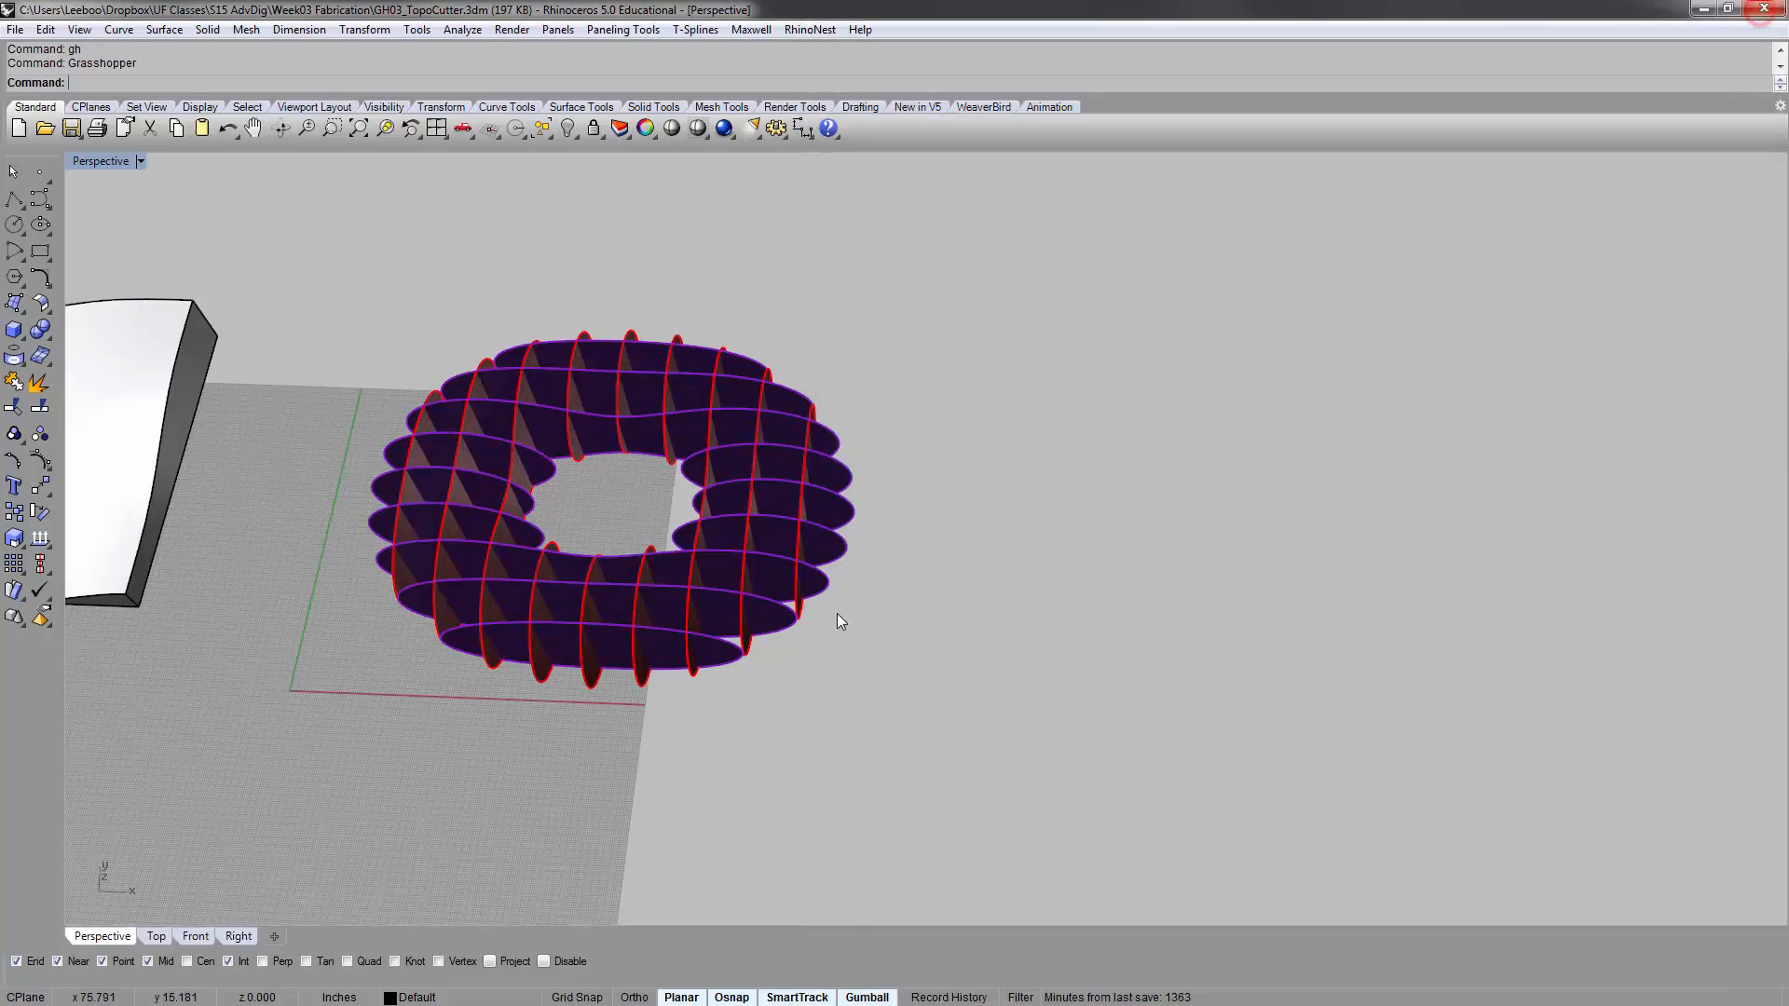
# Select the baked ribs, zoom to the selection, and examine the interlocking surfaces from several angles in the Perspective viewport
pyautogui.moveTo(838, 607); pyautogui.dragTo(690, 341, button='right')
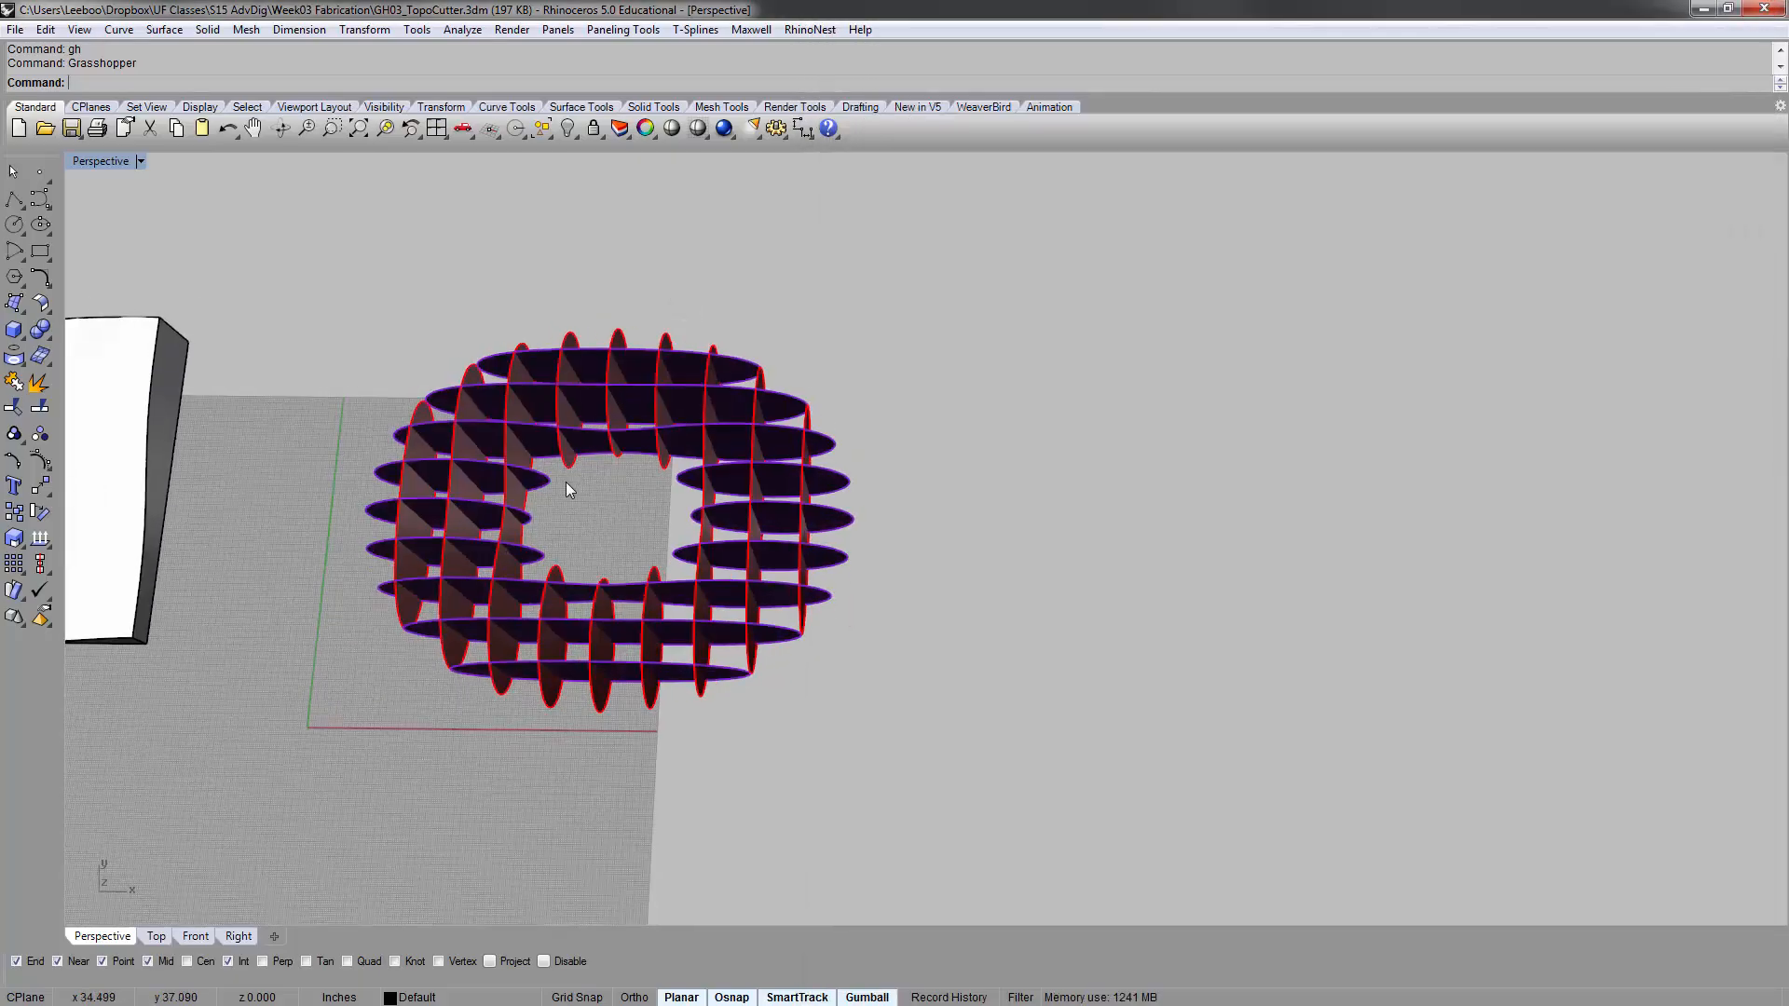
pyautogui.moveTo(1038, 754); pyautogui.dragTo(416, 280)
pyautogui.write('zs')
pyautogui.press('Return')
pyautogui.click(435, 351)
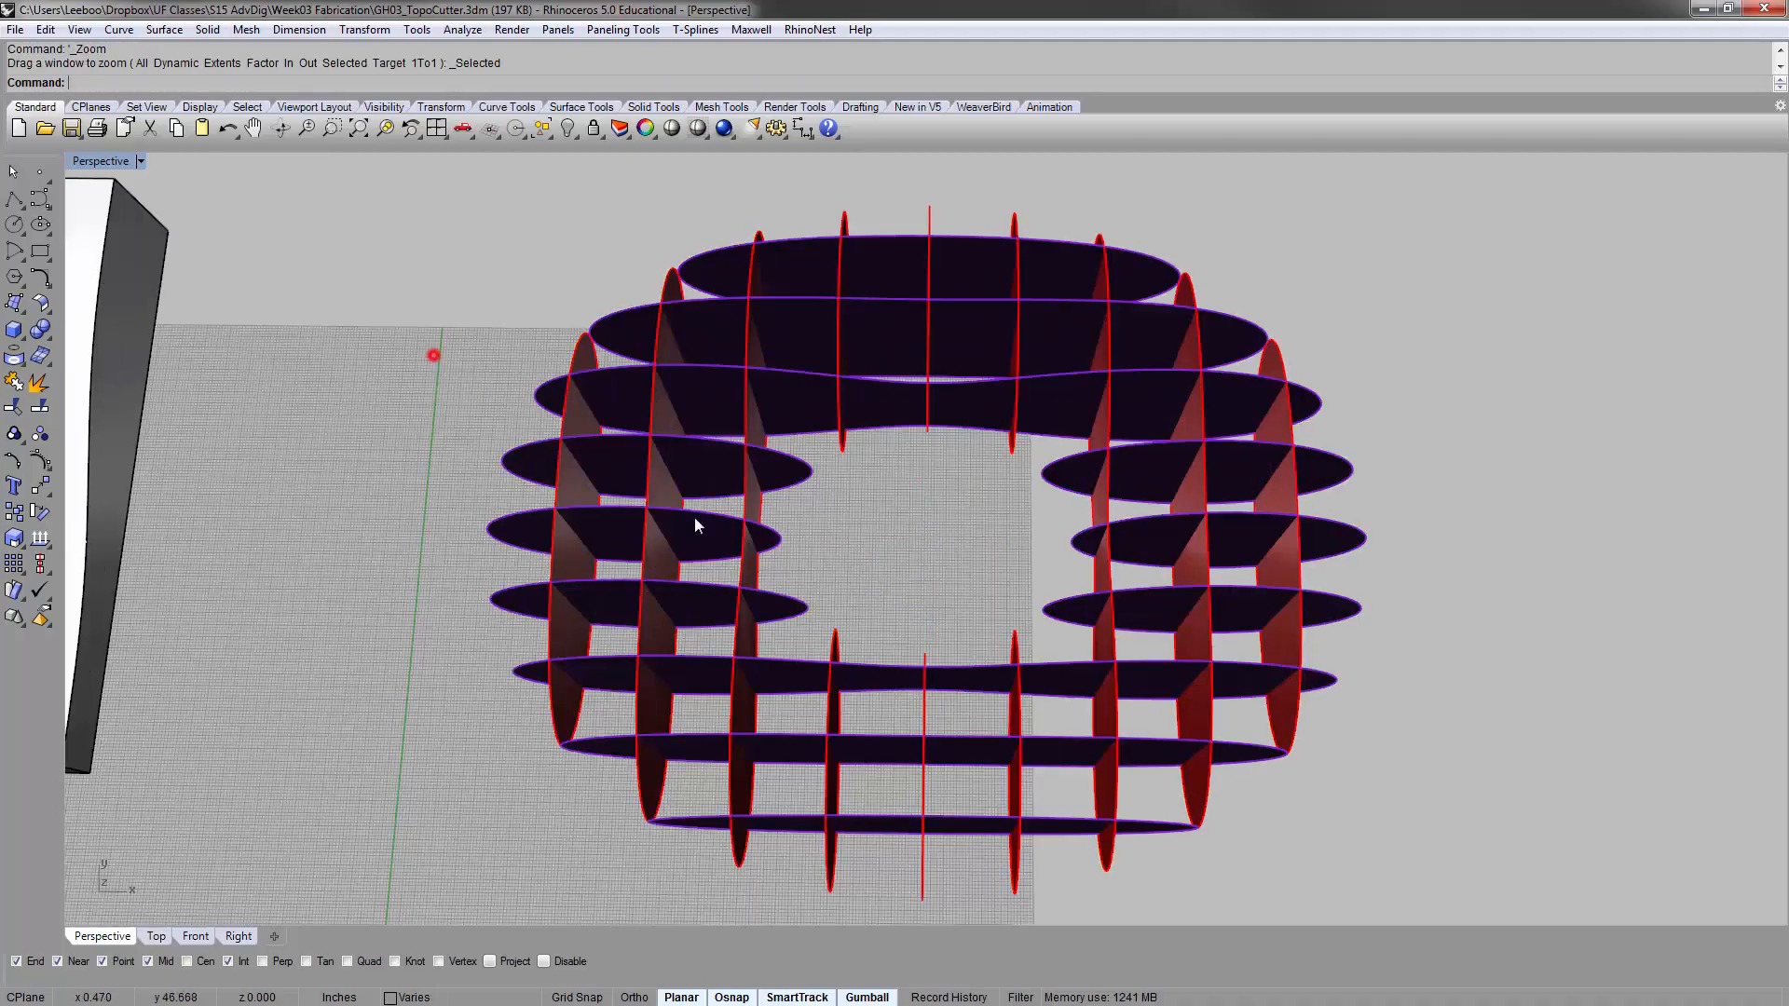
pyautogui.moveTo(942, 600); pyautogui.dragTo(759, 656, button='right')
pyautogui.click(758, 656)
pyautogui.click(867, 508)
pyautogui.moveTo(838, 516); pyautogui.dragTo(961, 508, button='right')
pyautogui.moveTo(740, 542); pyautogui.dragTo(739, 500, button='right')
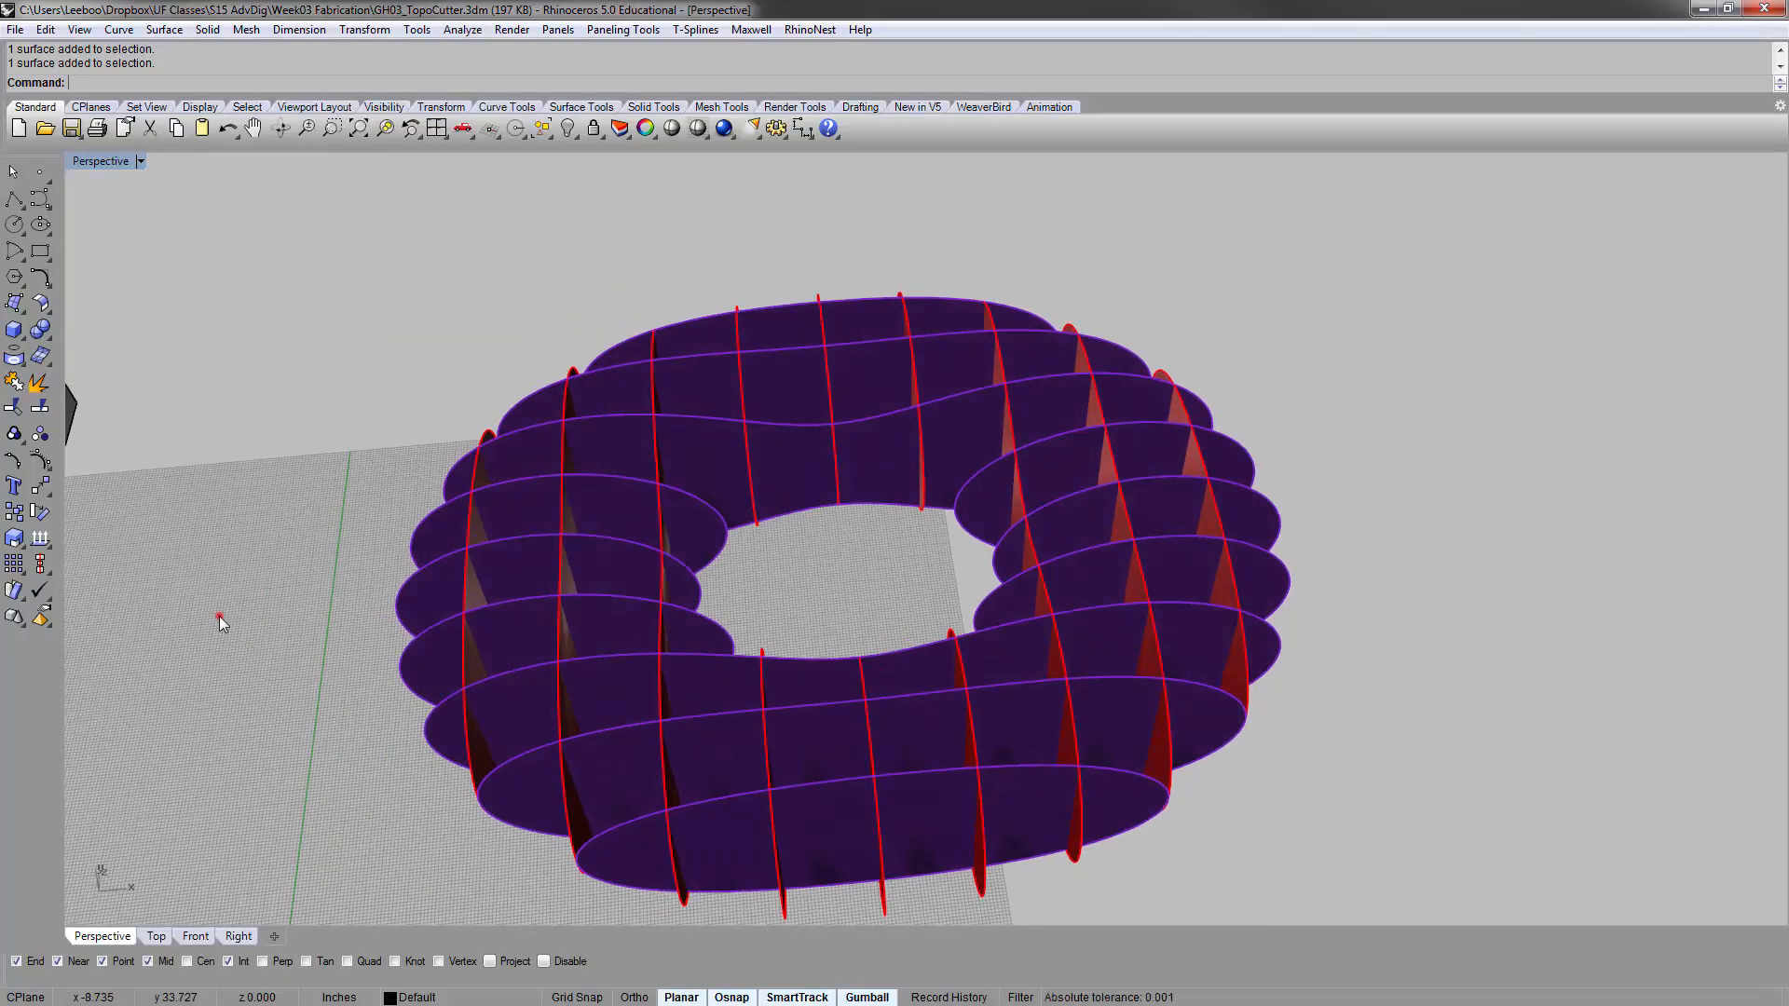
# Reopen Grasshopper with the gh command and set both the X Ribs and Y Ribs plane offset sliders to 20
pyautogui.write('gh')
pyautogui.press('Return')
pyautogui.scroll(3, 1143, 372)
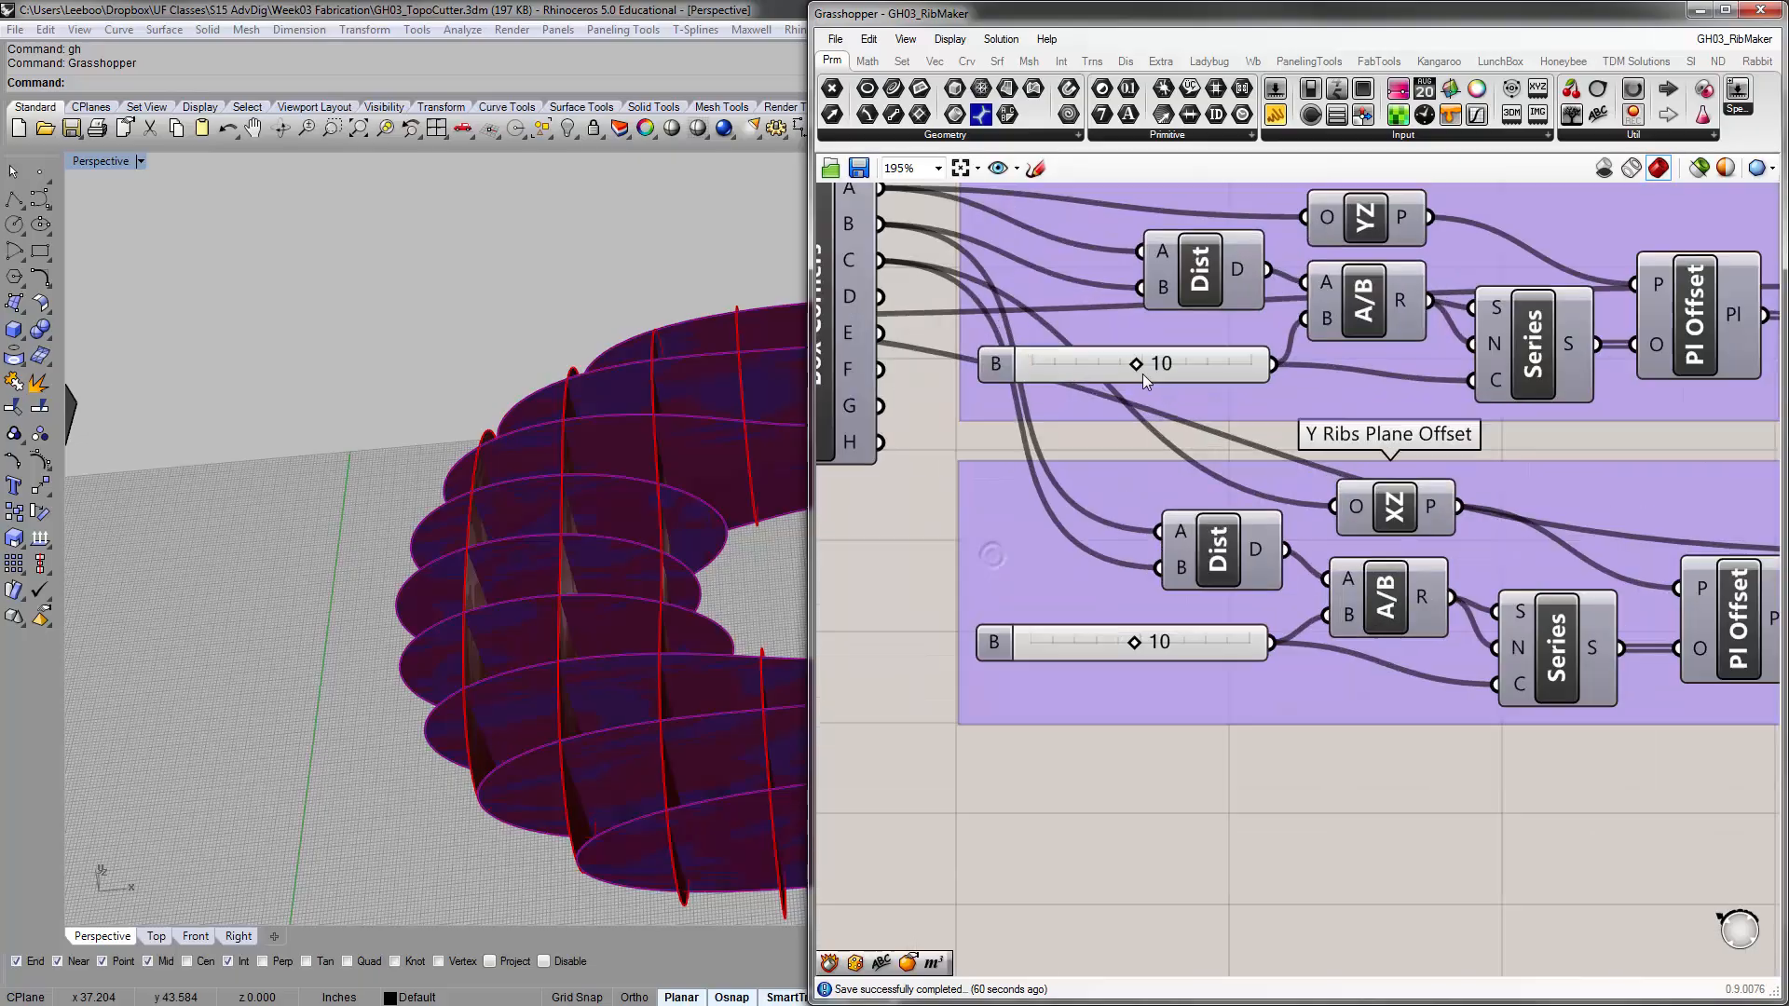
pyautogui.scroll(-3, 660, 476)
pyautogui.keyDown('shift'); pyautogui.moveTo(660, 476); pyautogui.dragTo(908, 429, button='right'); pyautogui.keyUp('shift')
pyautogui.scroll(-3, 467, 456)
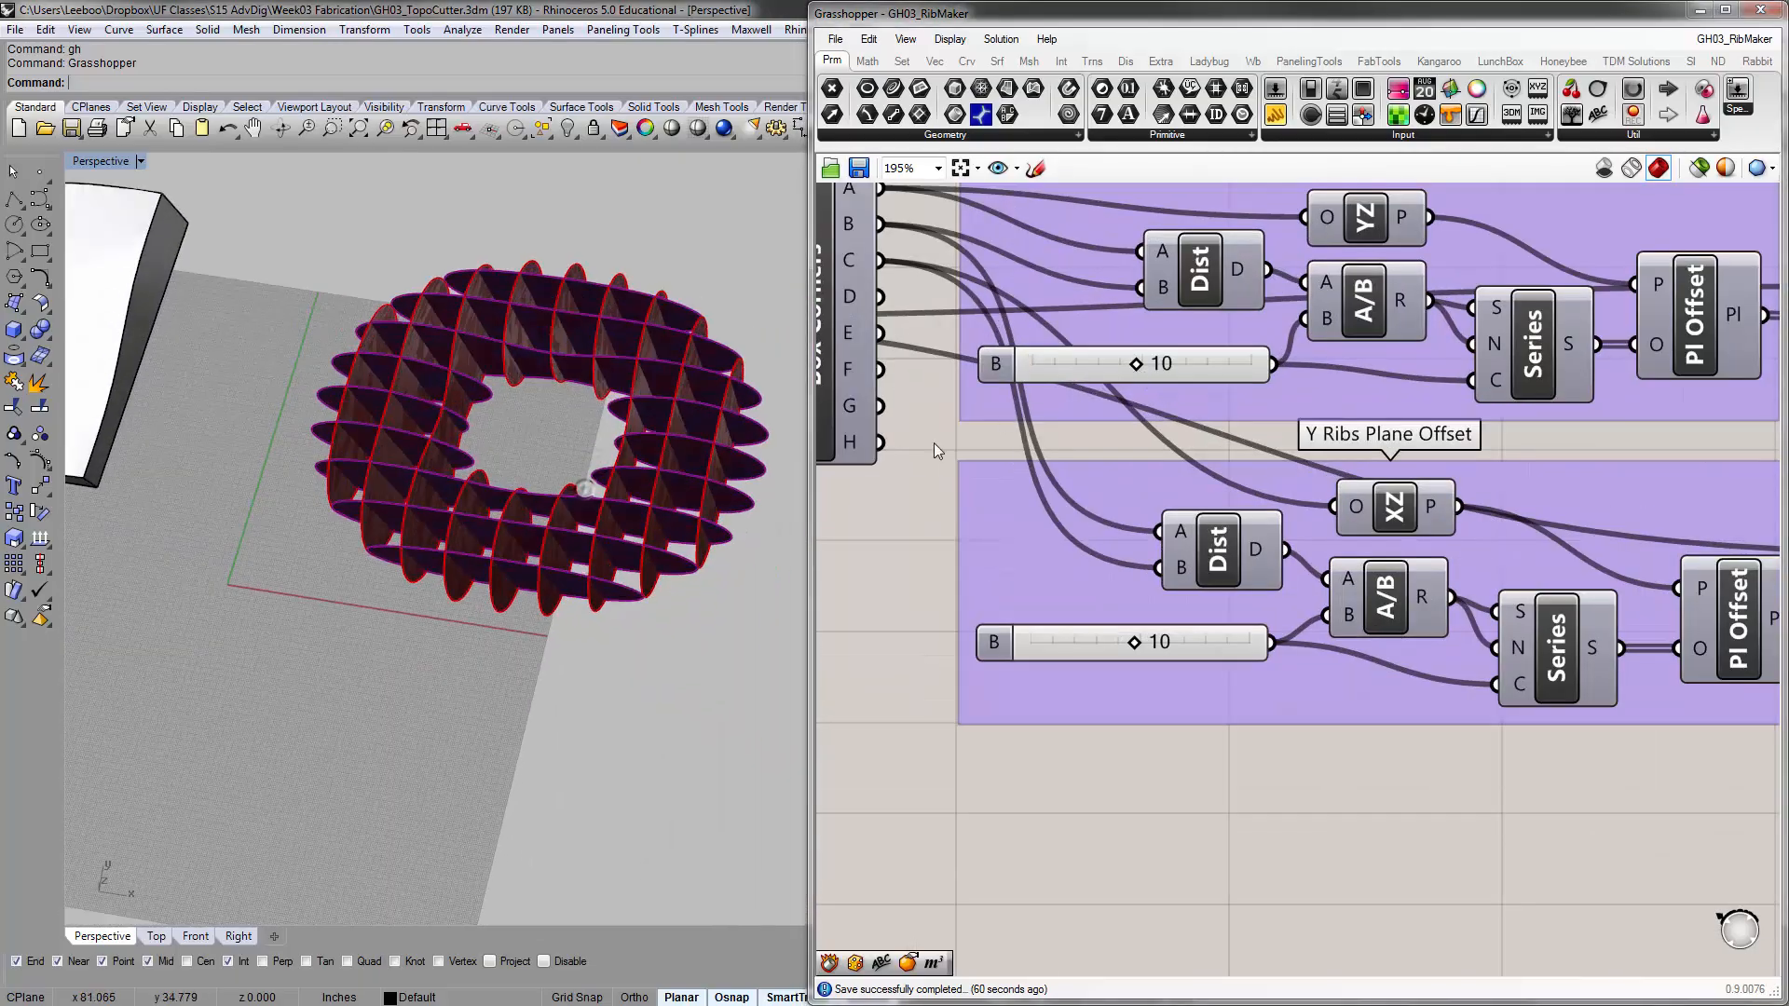
pyautogui.keyDown('shift'); pyautogui.moveTo(588, 487); pyautogui.dragTo(696, 469, button='right'); pyautogui.keyUp('shift')
pyautogui.scroll(2, 687, 533)
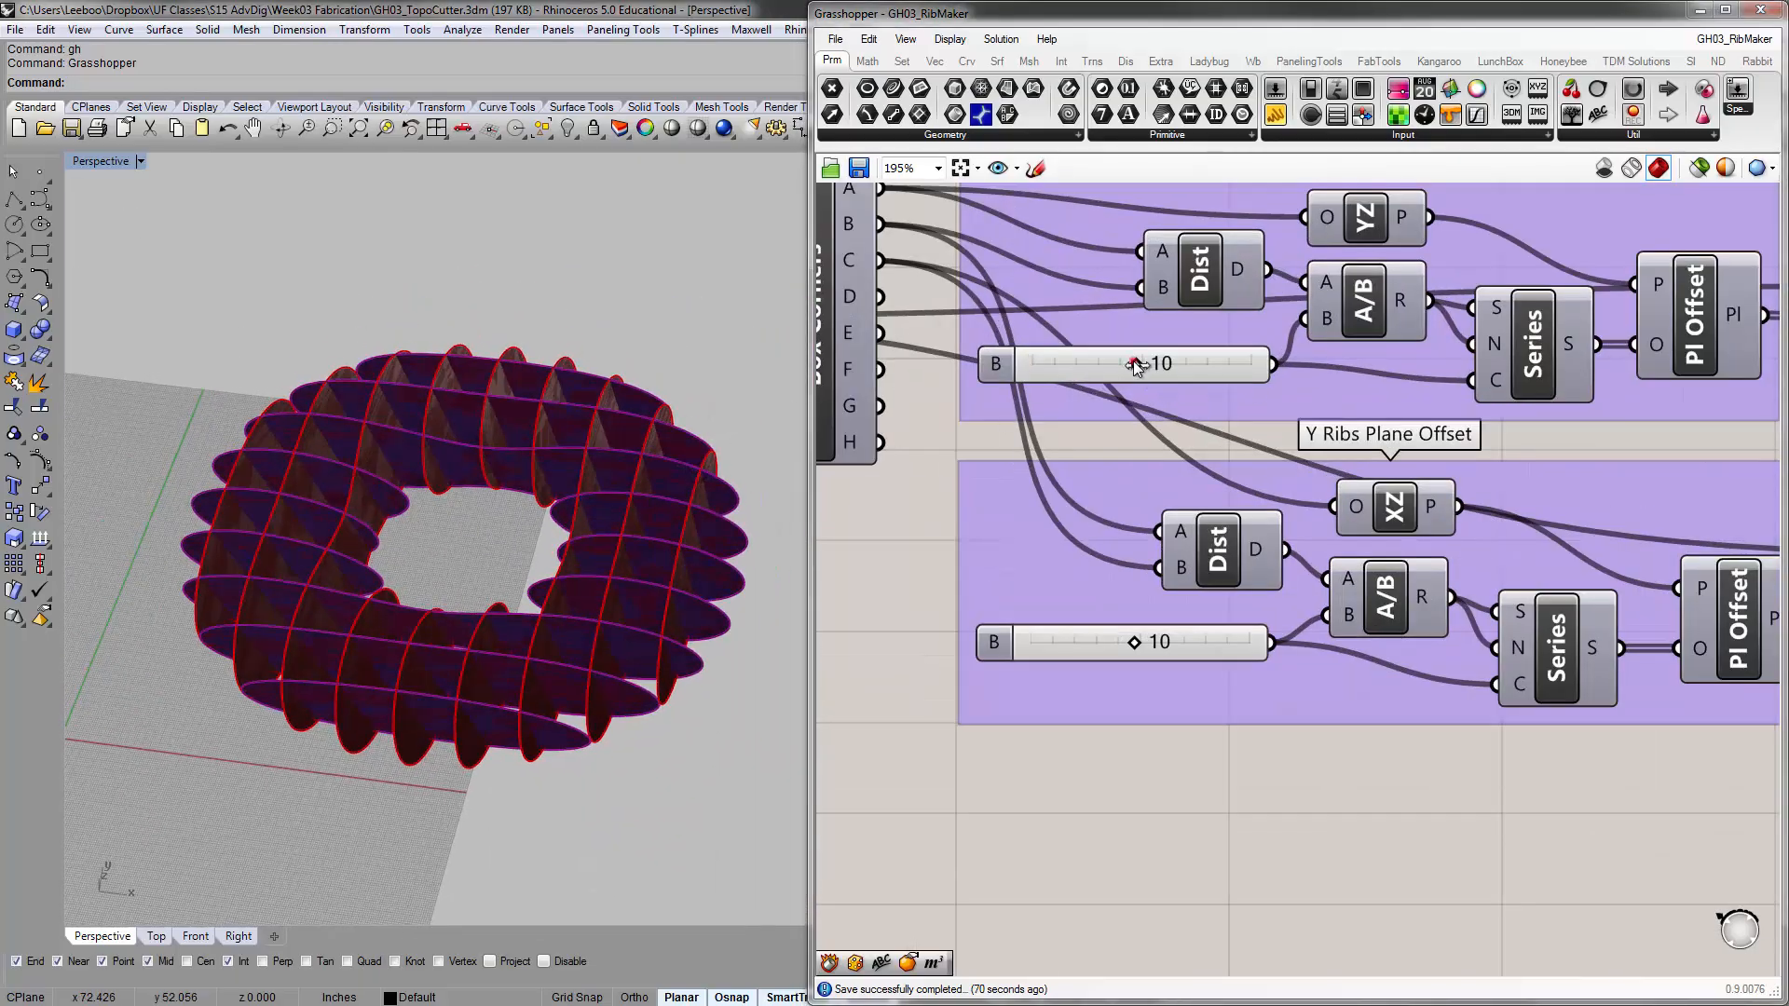
pyautogui.moveTo(1137, 366); pyautogui.dragTo(1256, 362)
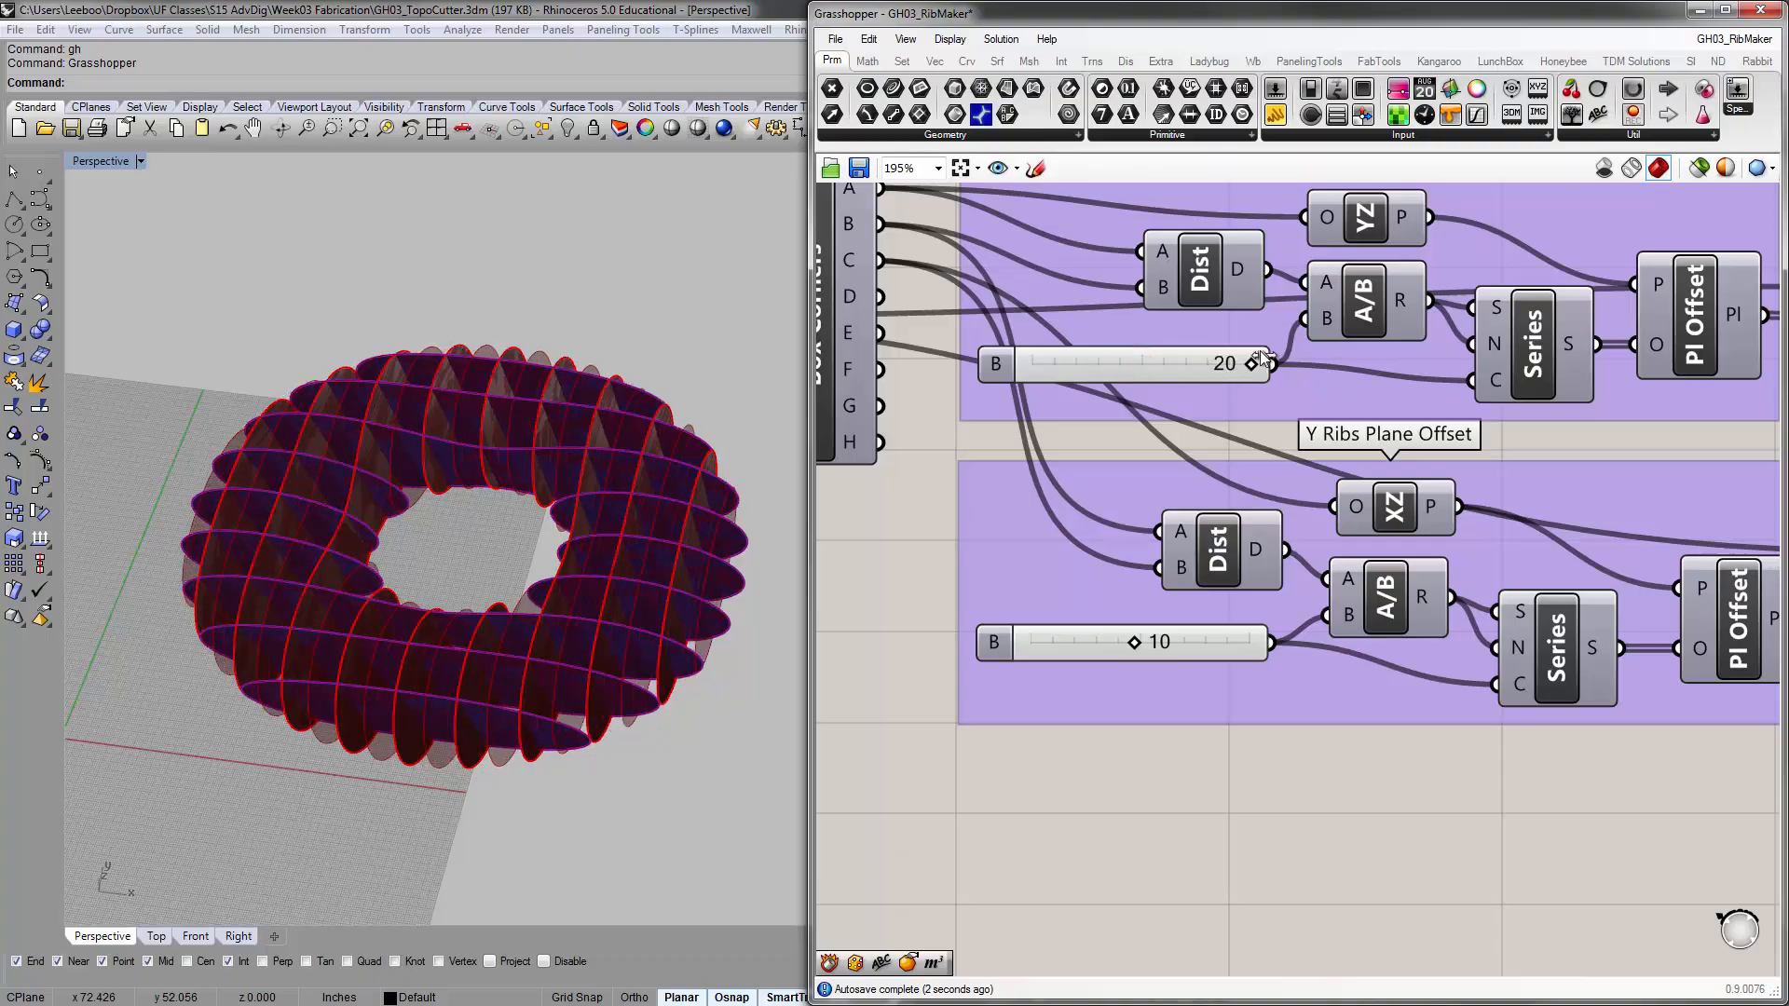
pyautogui.moveTo(1137, 642); pyautogui.dragTo(1255, 646)
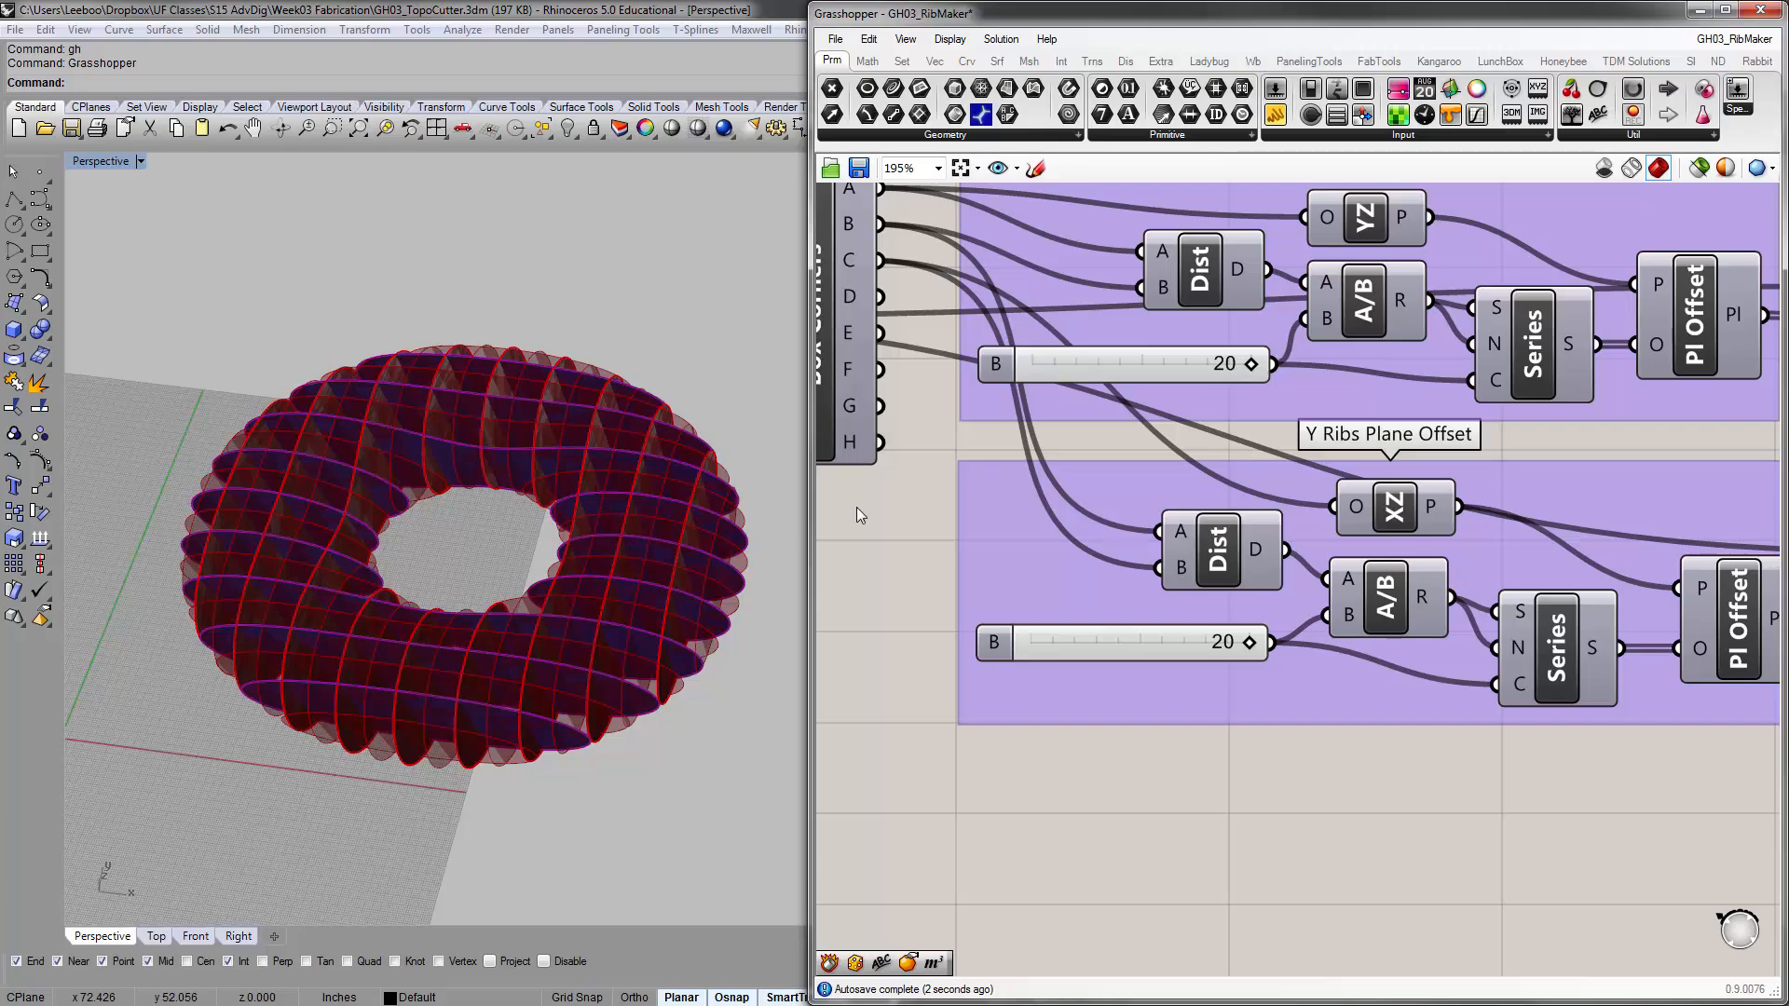
# Compare the updated rib preview with the baked ribs in the Perspective viewport and review the plane offset components
pyautogui.moveTo(529, 582); pyautogui.dragTo(504, 624, button='right')
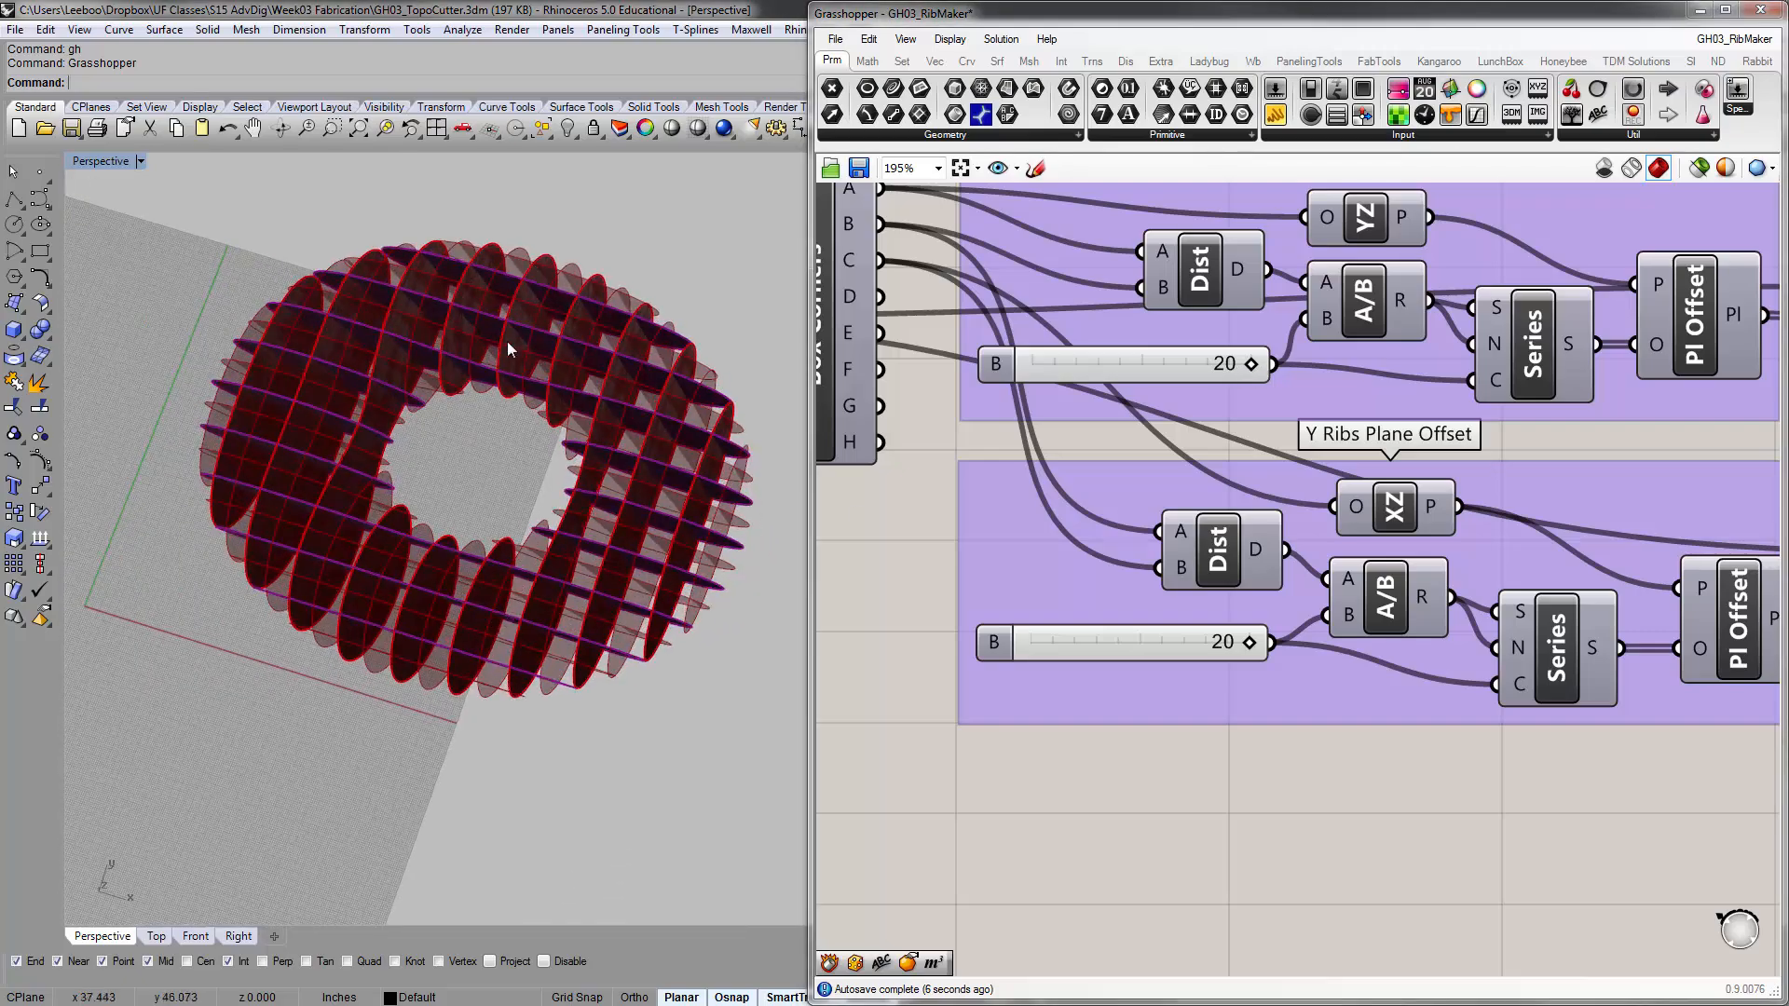
pyautogui.click(1209, 779)
pyautogui.scroll(-2, 1245, 520)
pyautogui.moveTo(1376, 506); pyautogui.dragTo(1268, 503, button='right')
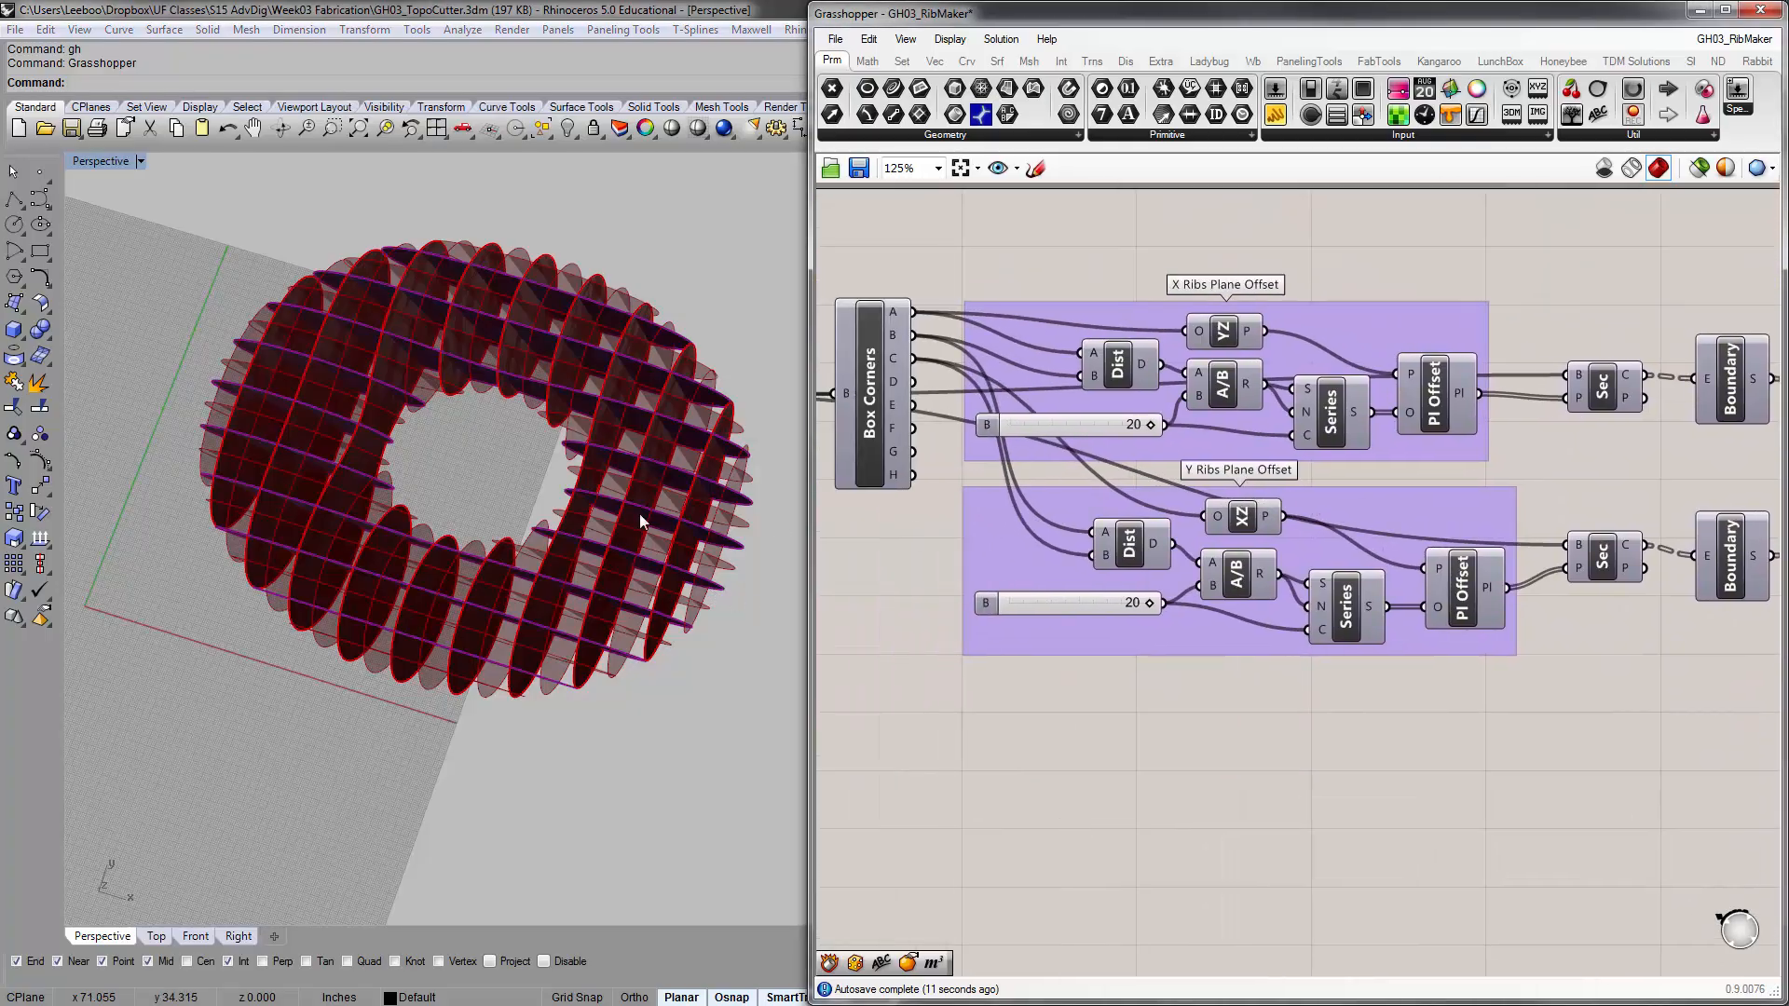
pyautogui.moveTo(639, 513); pyautogui.dragTo(601, 452, button='right')
pyautogui.moveTo(941, 415); pyautogui.dragTo(1036, 389, button='right')
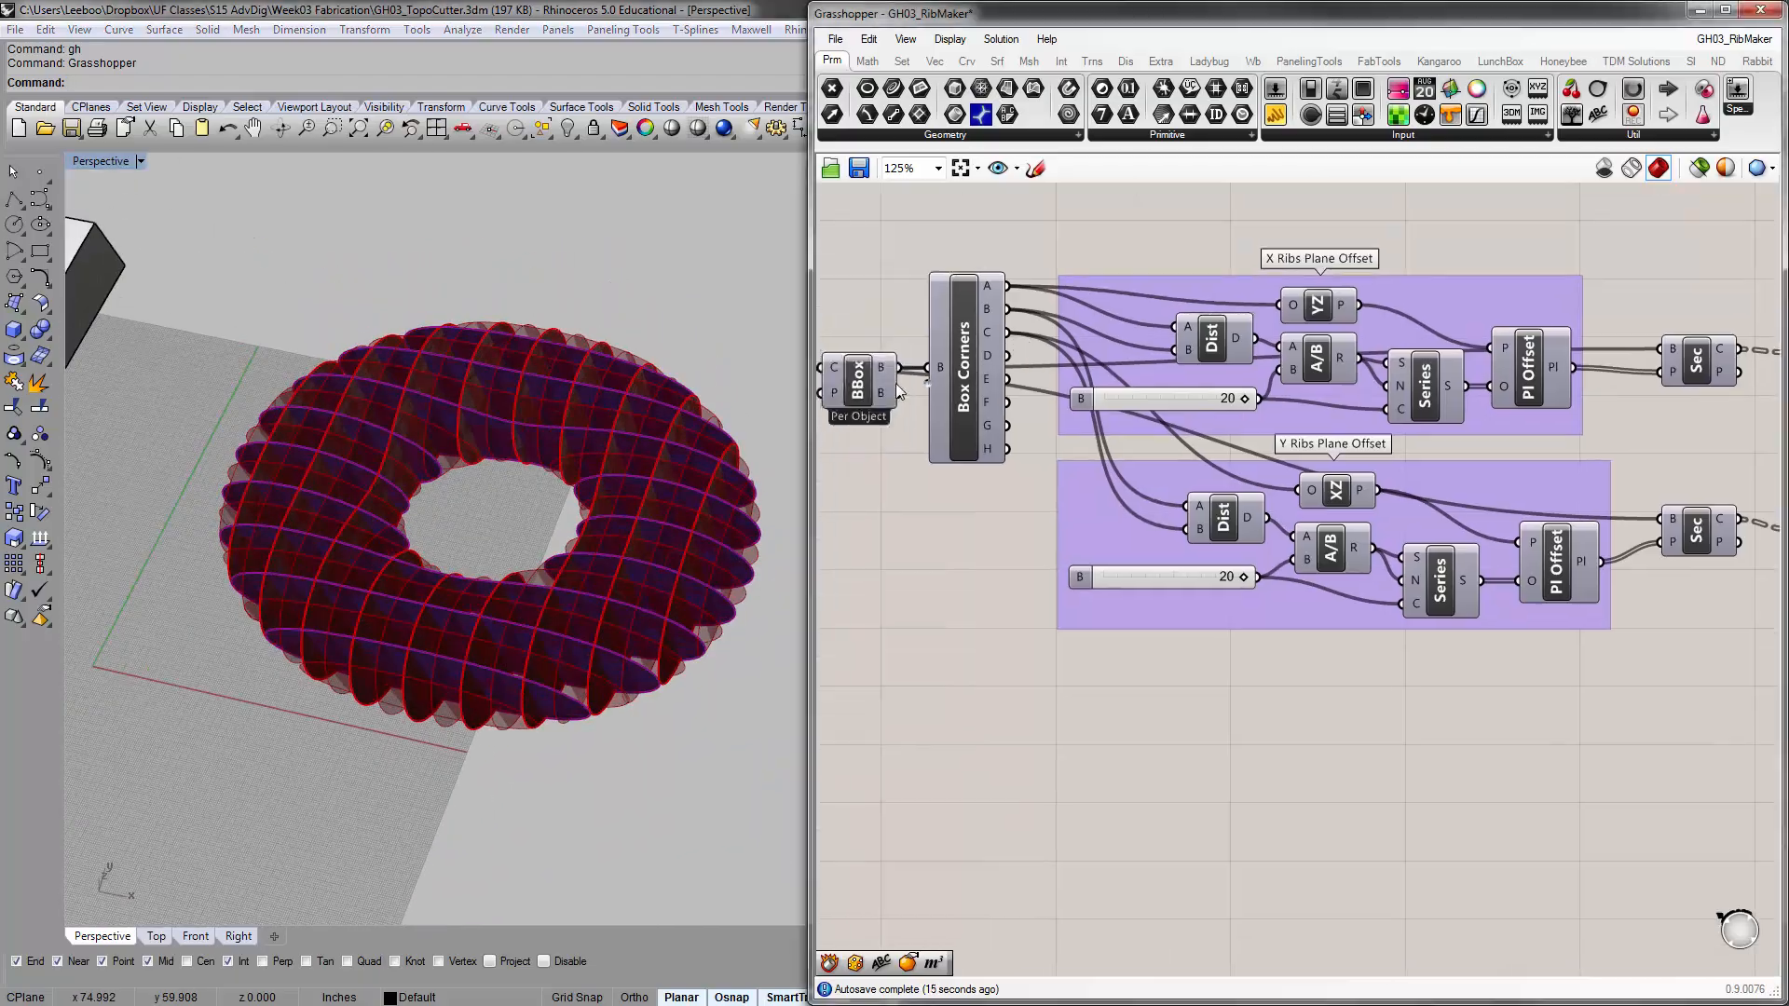
# Inspect the torus rib preview and trace the definition from the Brep input through Box Corners to the X and Y plane offsets
pyautogui.moveTo(596, 401); pyautogui.dragTo(603, 322, button='right')
pyautogui.moveTo(1182, 425); pyautogui.dragTo(1165, 398, button='right')
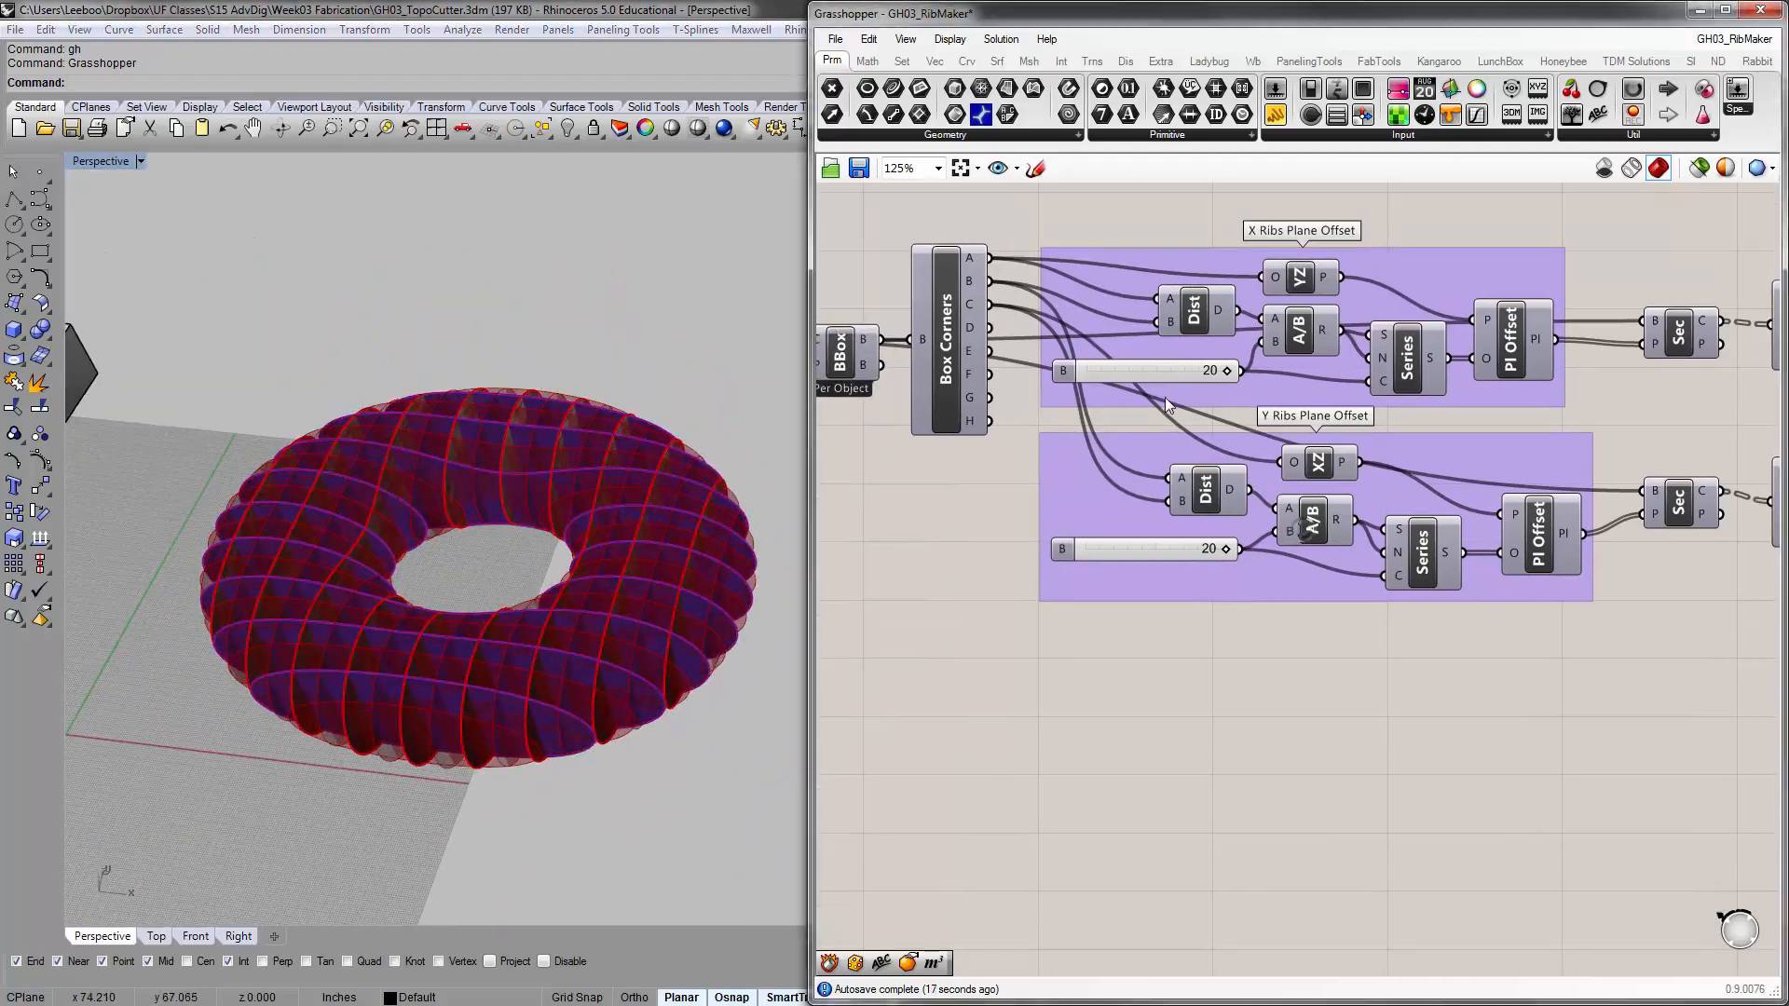
pyautogui.moveTo(974, 471); pyautogui.dragTo(1044, 492, button='right')
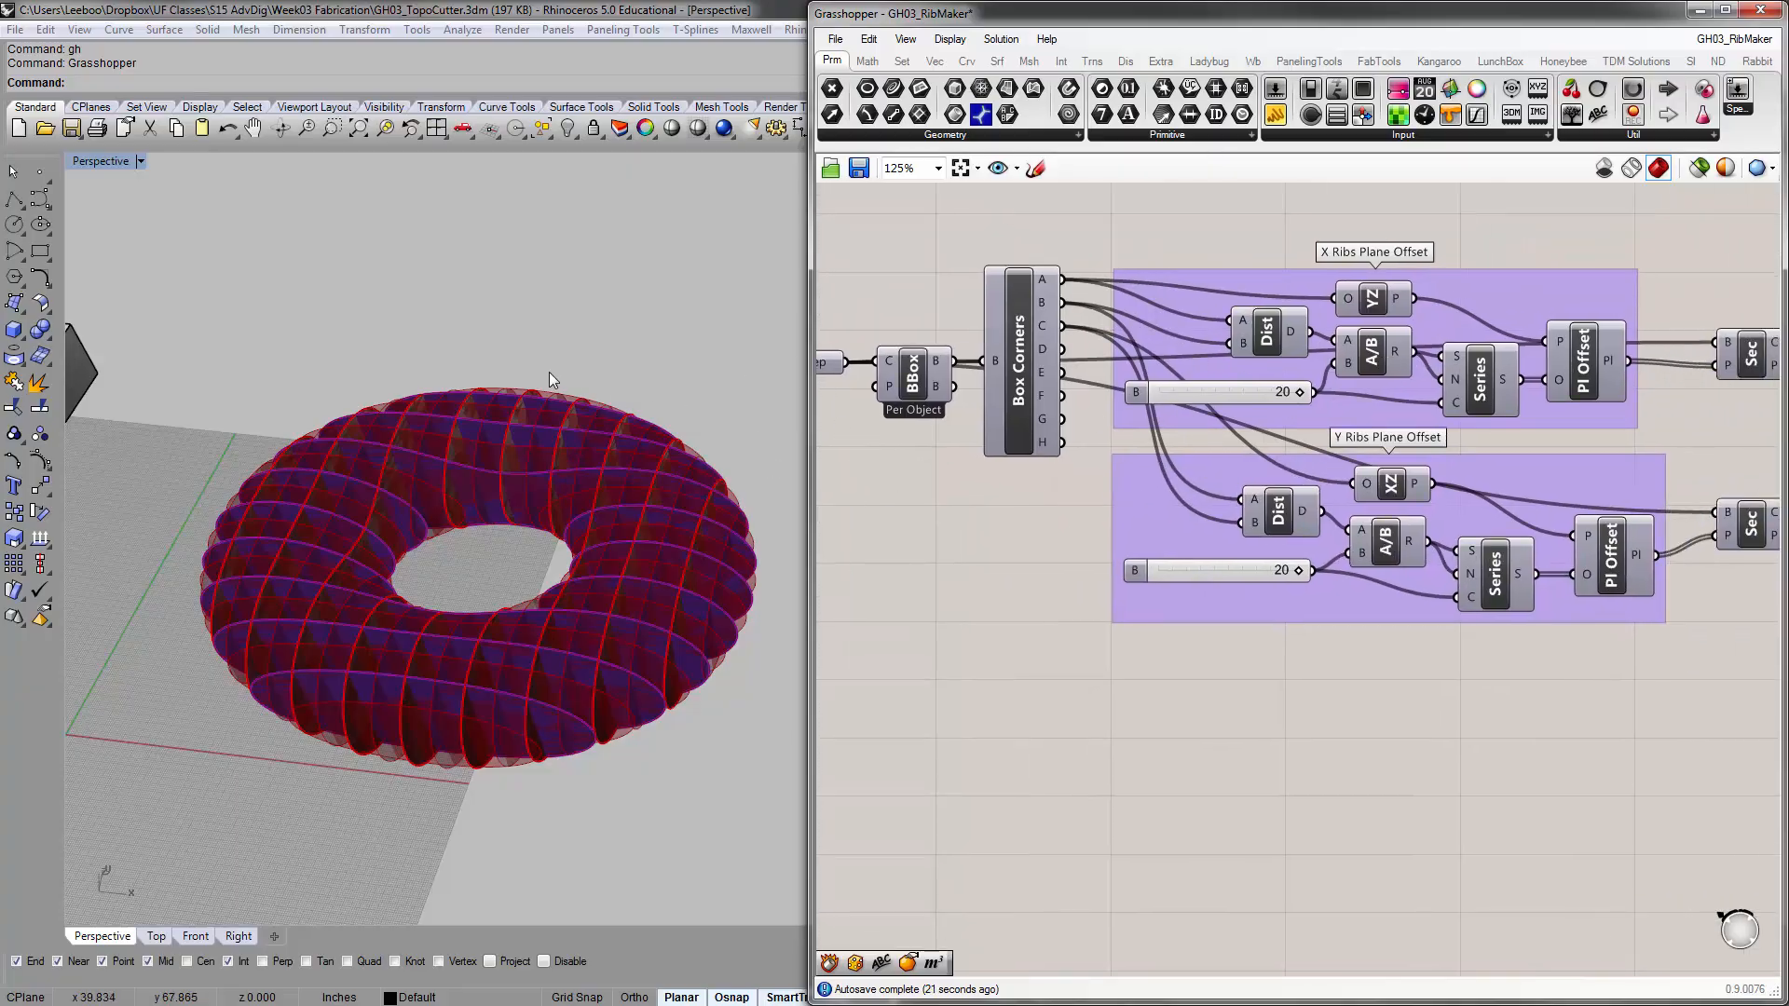
pyautogui.click(640, 269)
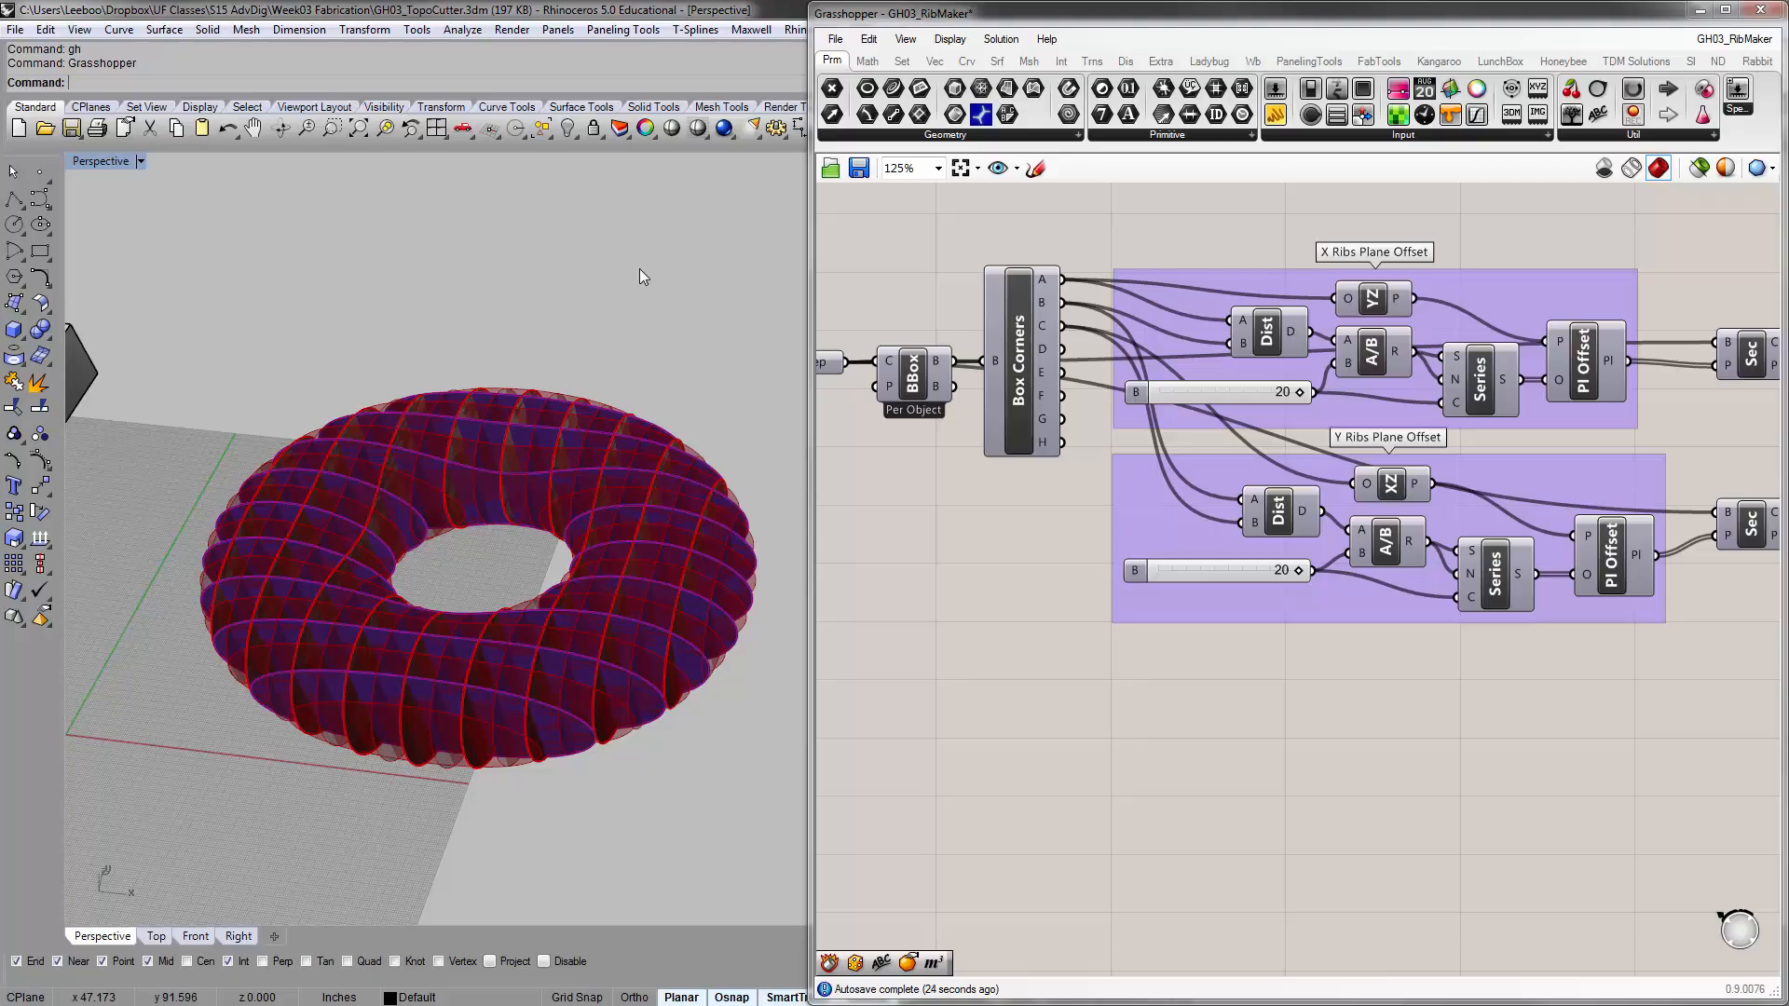
pyautogui.moveTo(861, 270); pyautogui.dragTo(971, 282, button='right')
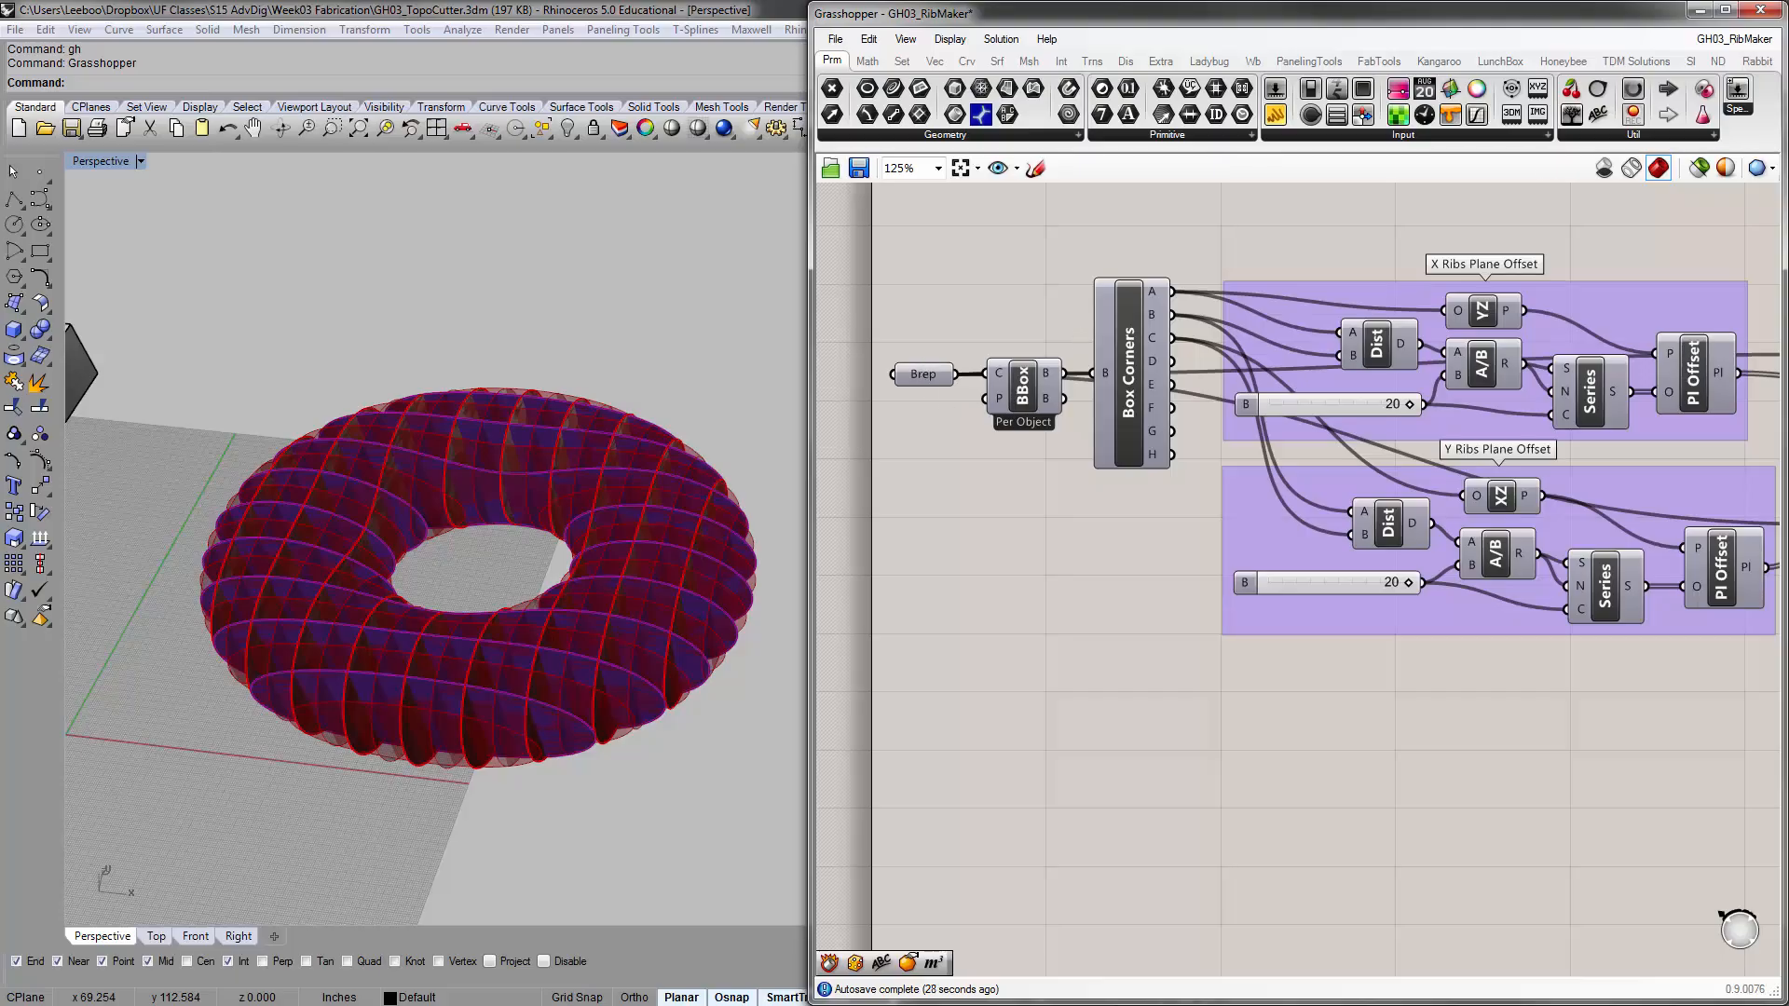
# Close Grasshopper and examine the intersections between the baked red and purple ribs up close in the Perspective viewport
pyautogui.click(1777, 13)
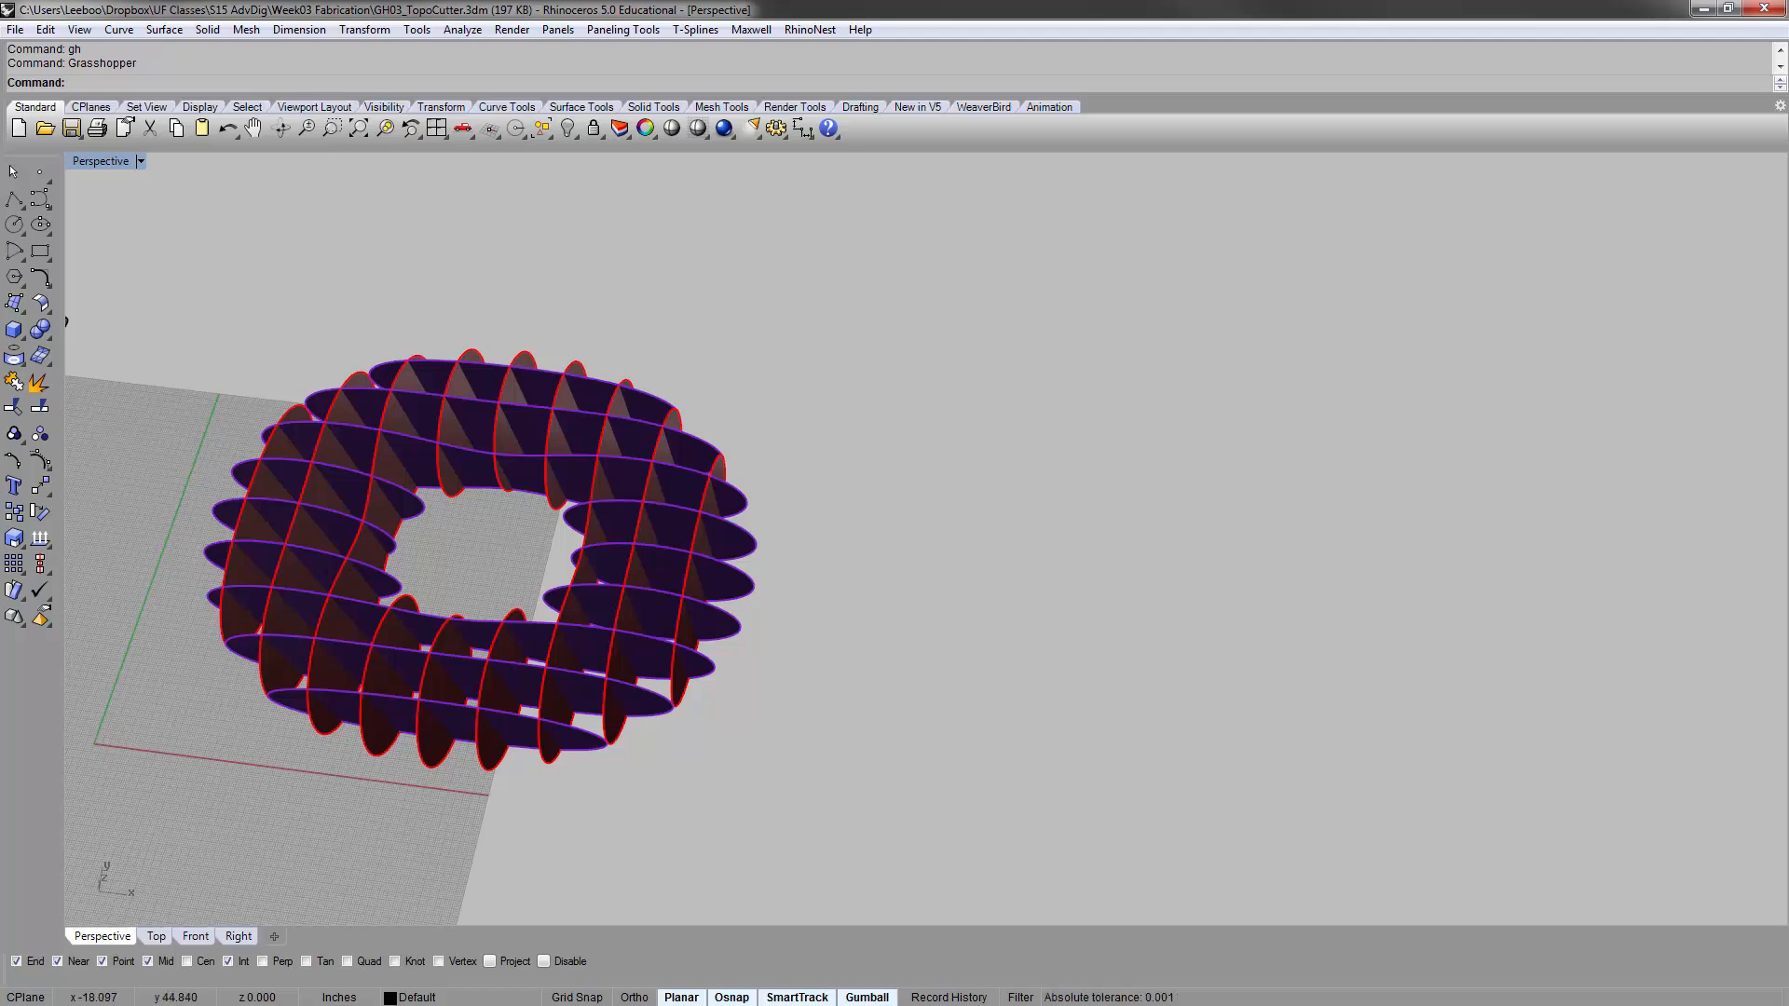
pyautogui.moveTo(735, 654); pyautogui.dragTo(645, 430, button='right')
pyautogui.scroll(5, 576, 578)
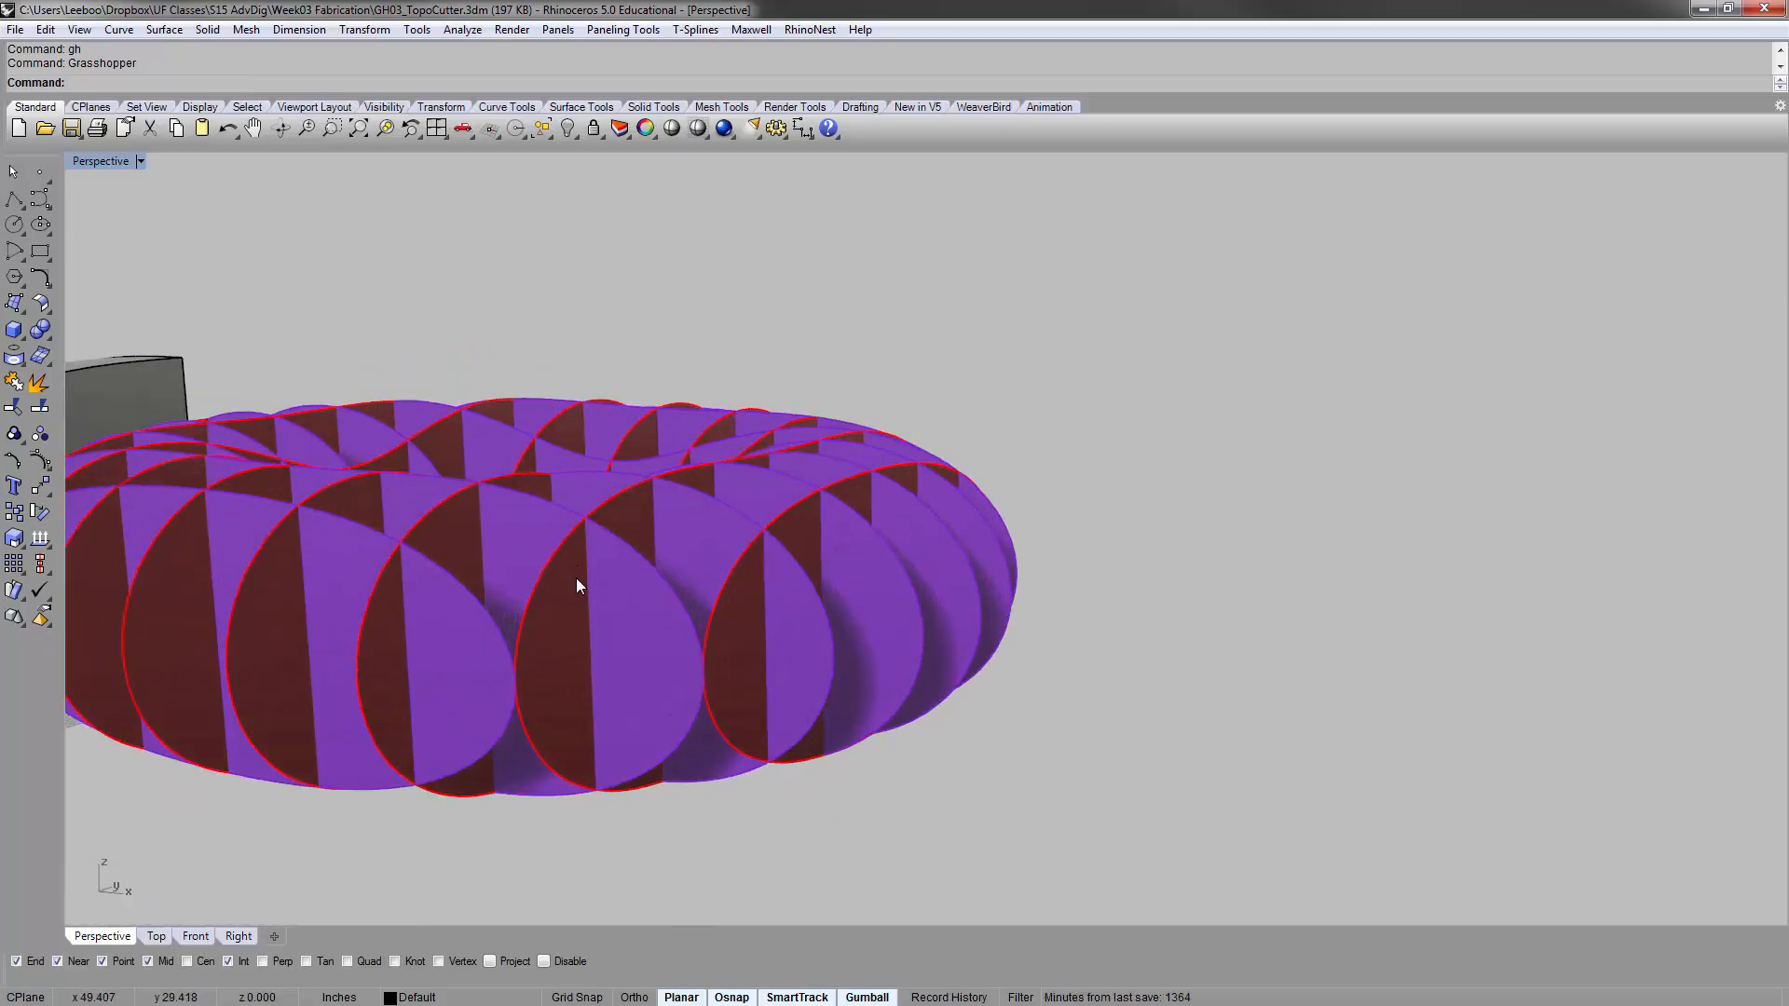
pyautogui.scroll(1, 575, 578)
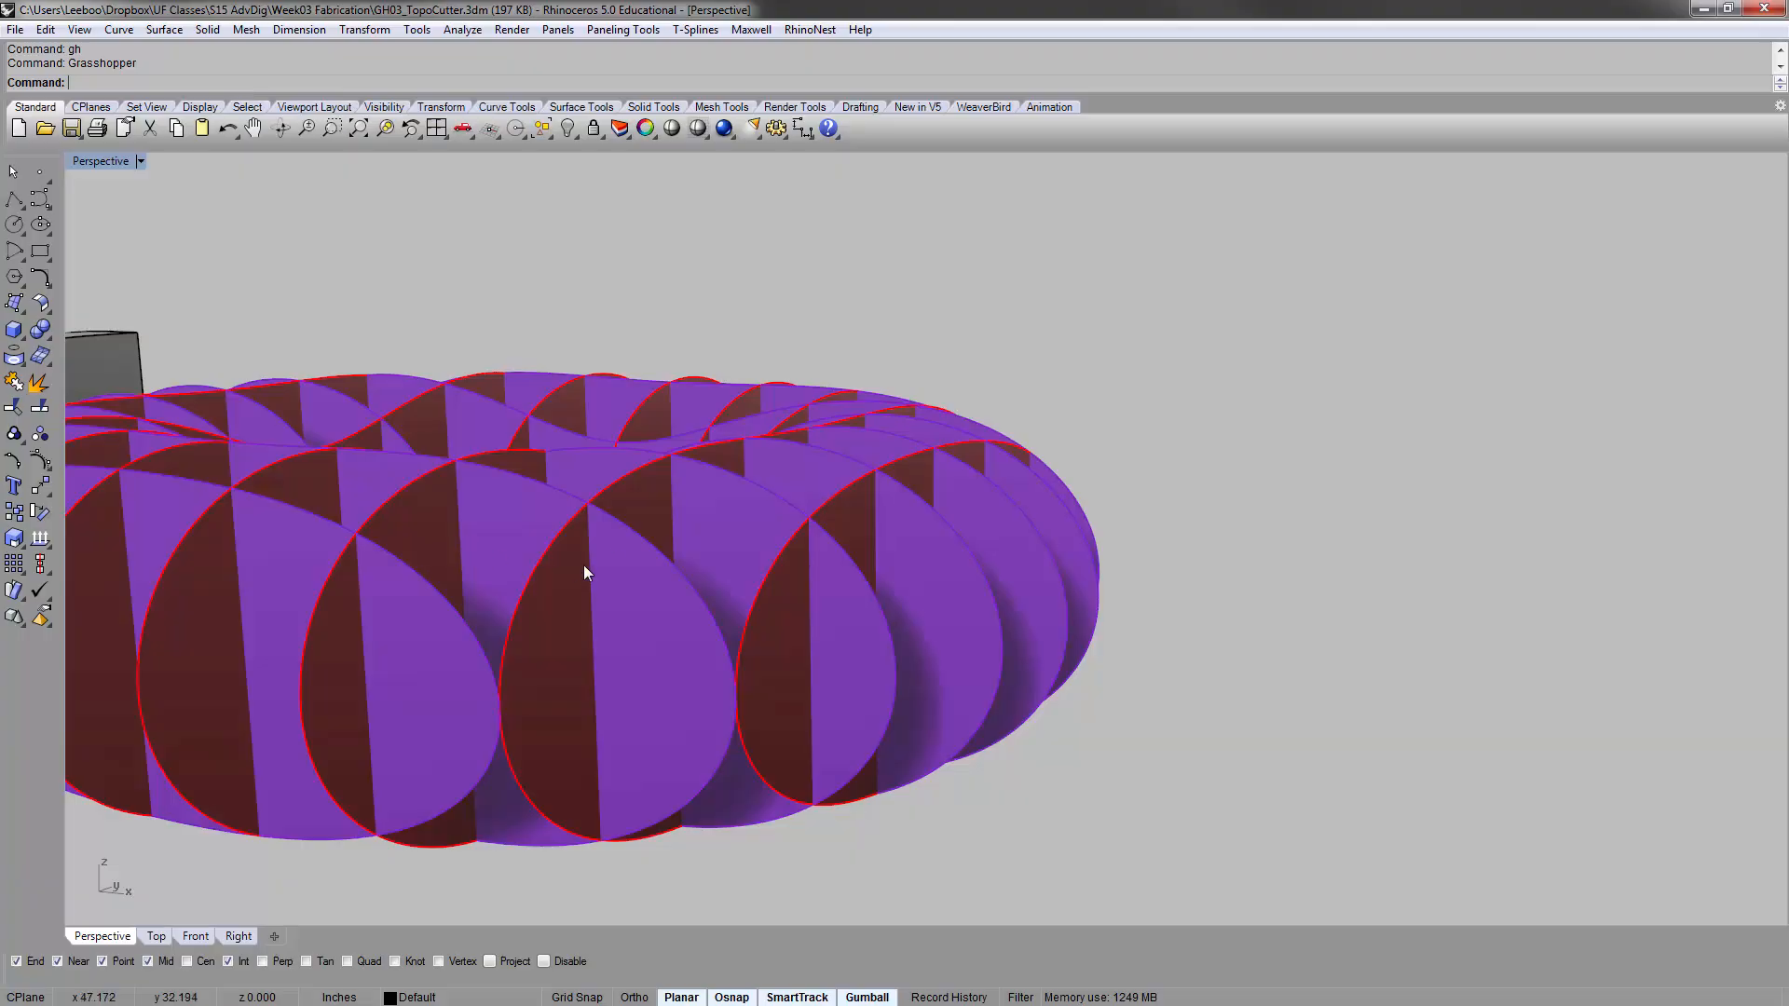
pyautogui.scroll(2, 591, 511)
pyautogui.moveTo(591, 512); pyautogui.dragTo(564, 544, button='right')
pyautogui.scroll(-5, 600, 798)
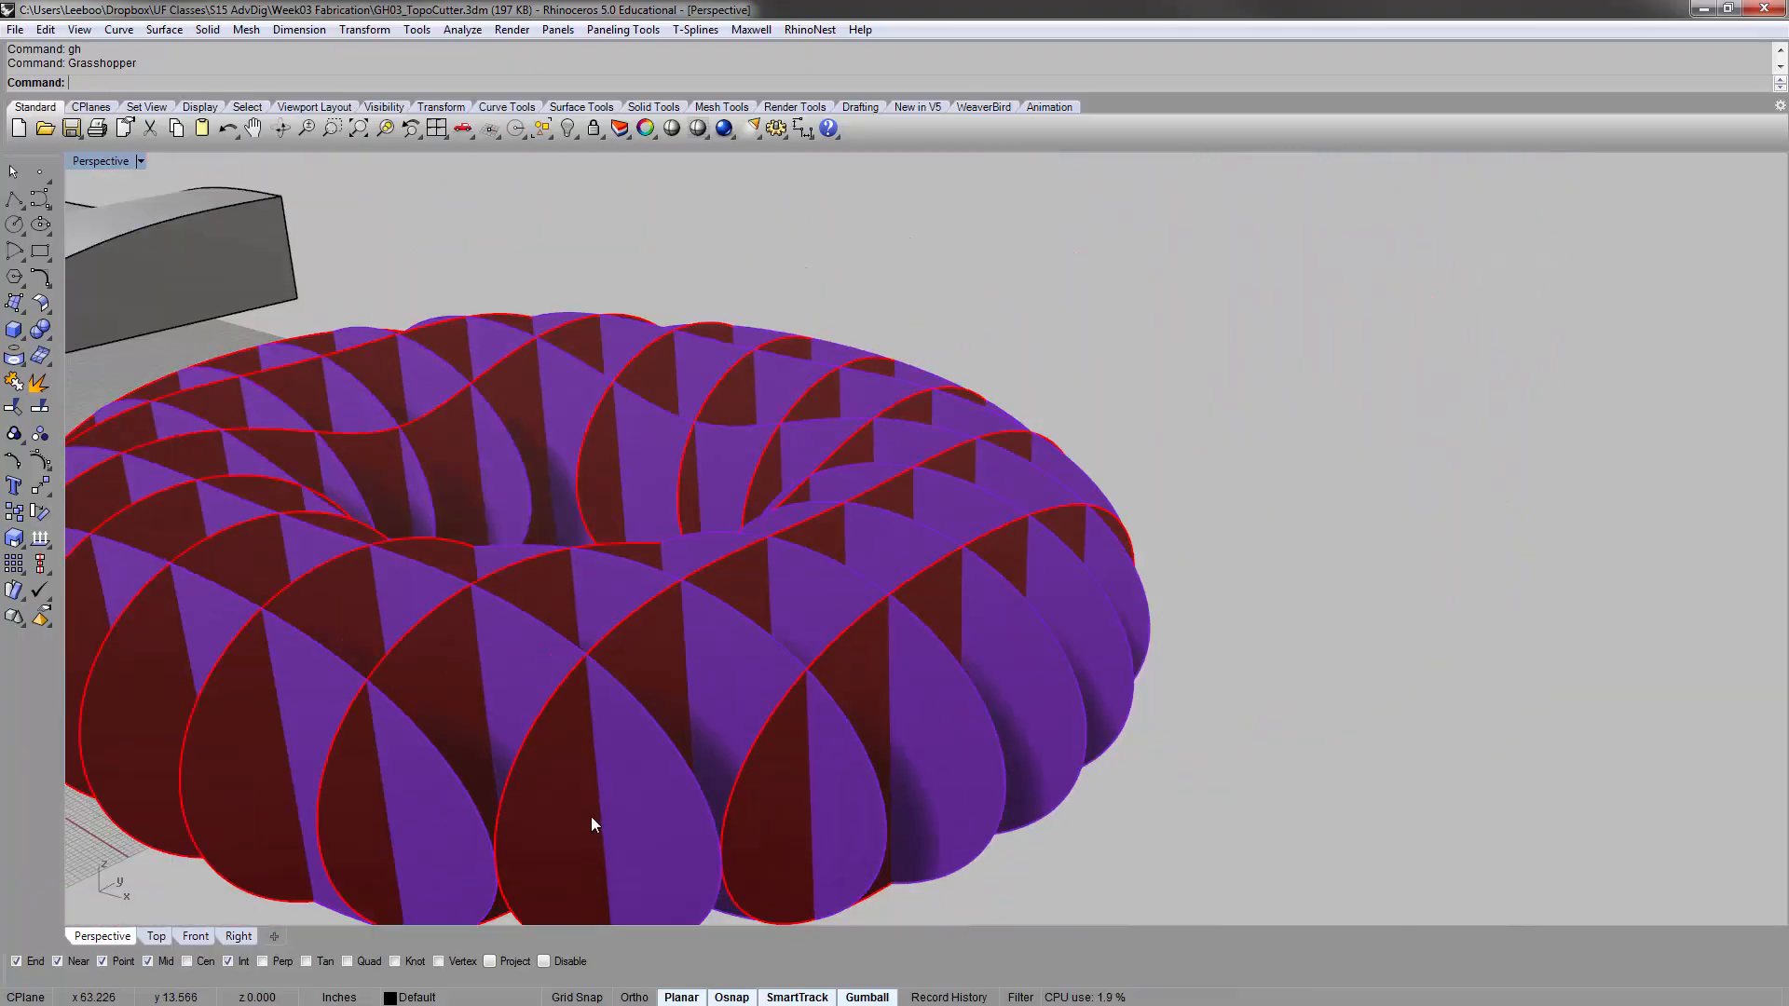
pyautogui.moveTo(602, 818); pyautogui.dragTo(573, 672, button='right')
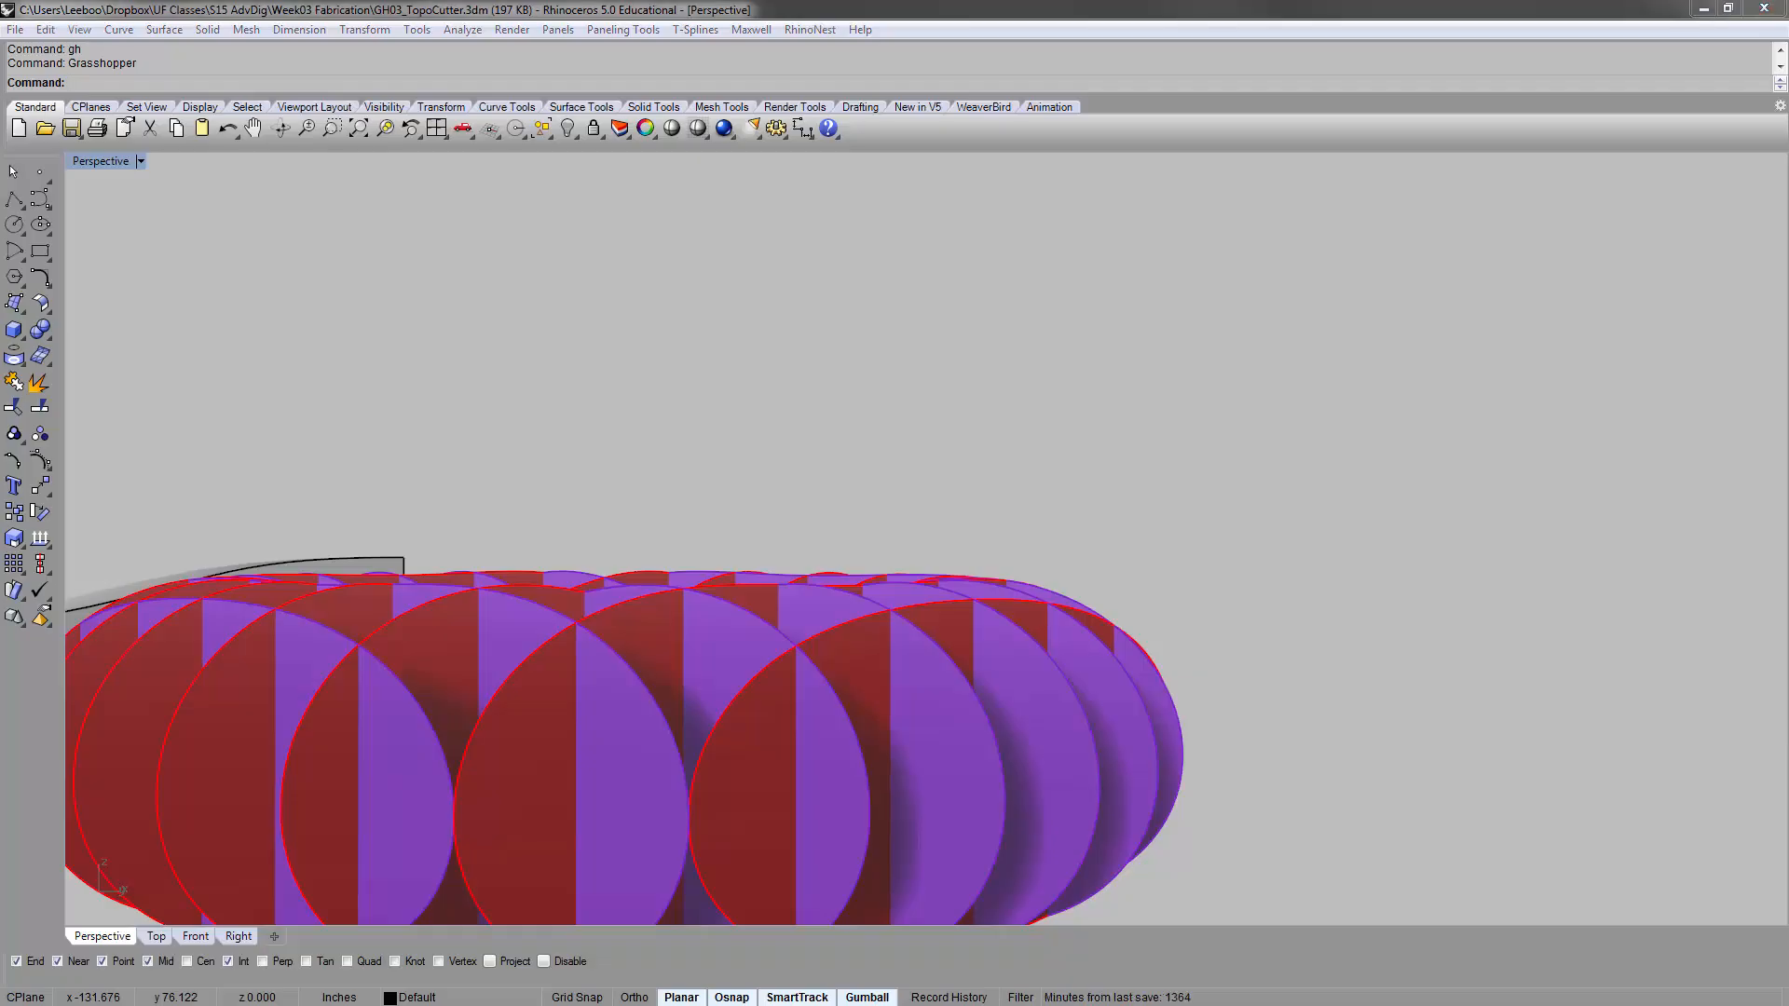
# Switch to Chrome and find the CutMyRibs Python Script section on the Simple Fabrication Automation page
pyautogui.hotkey('alt', 'Tab')
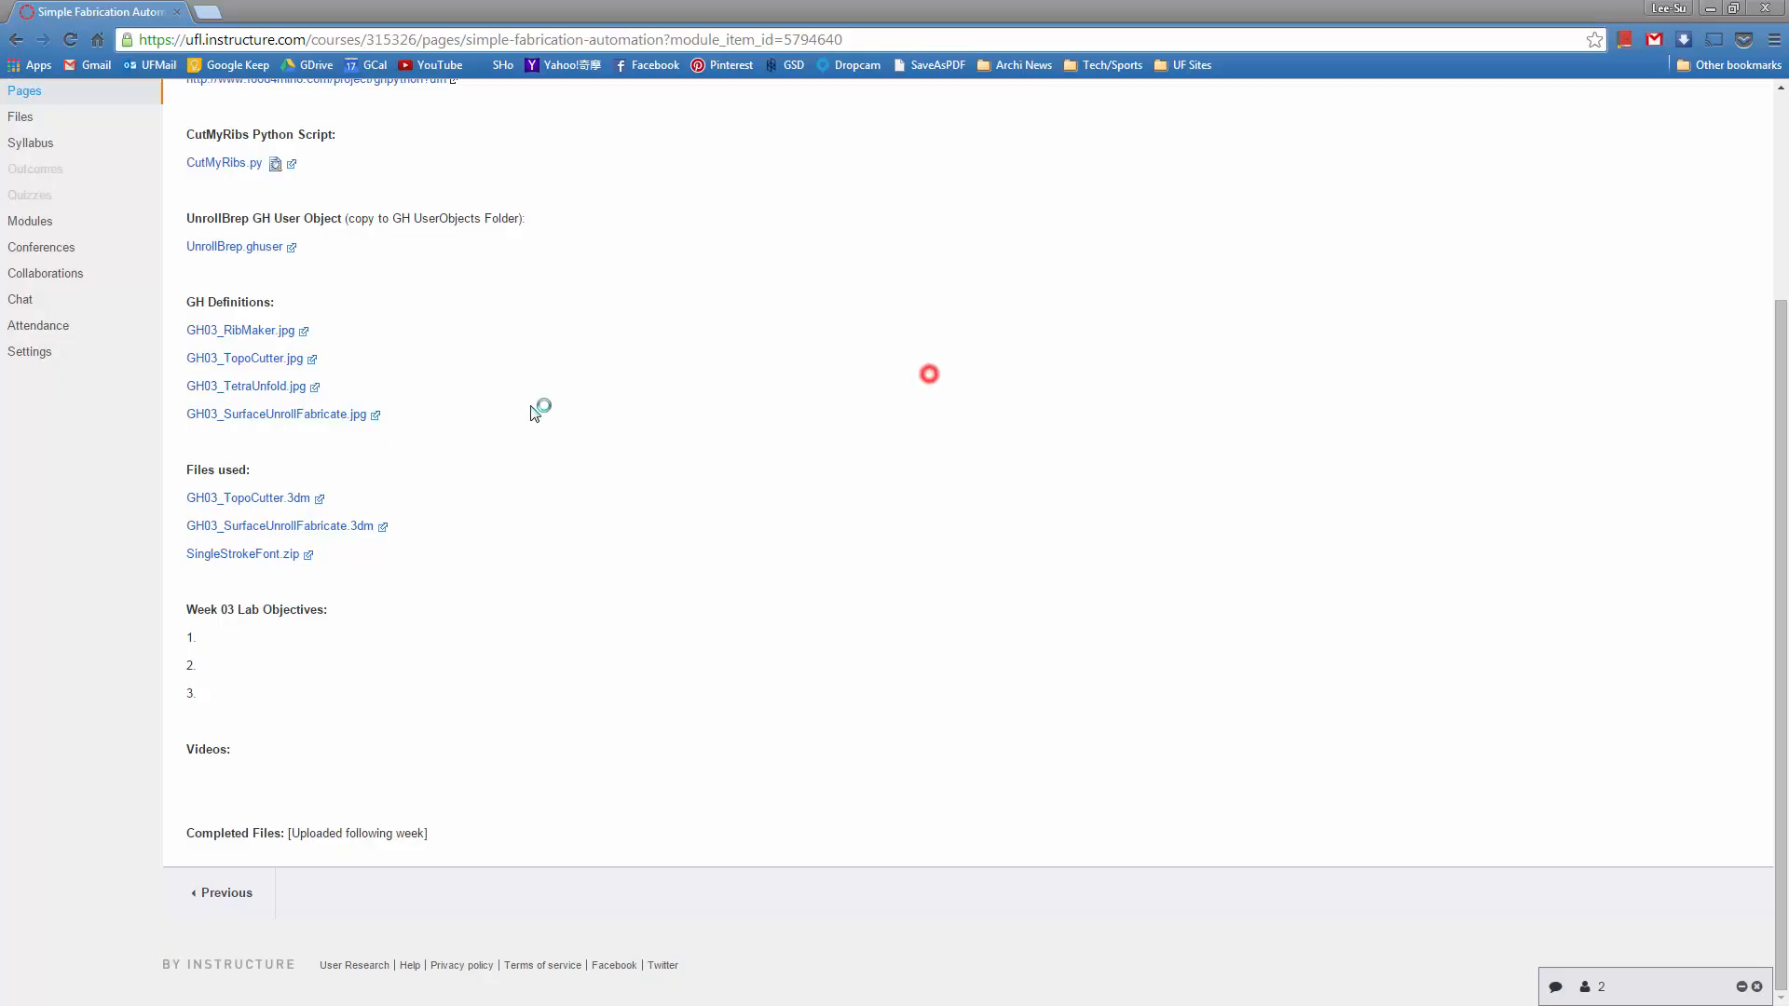
pyautogui.scroll(3, 926, 373)
pyautogui.scroll(-1, 637, 407)
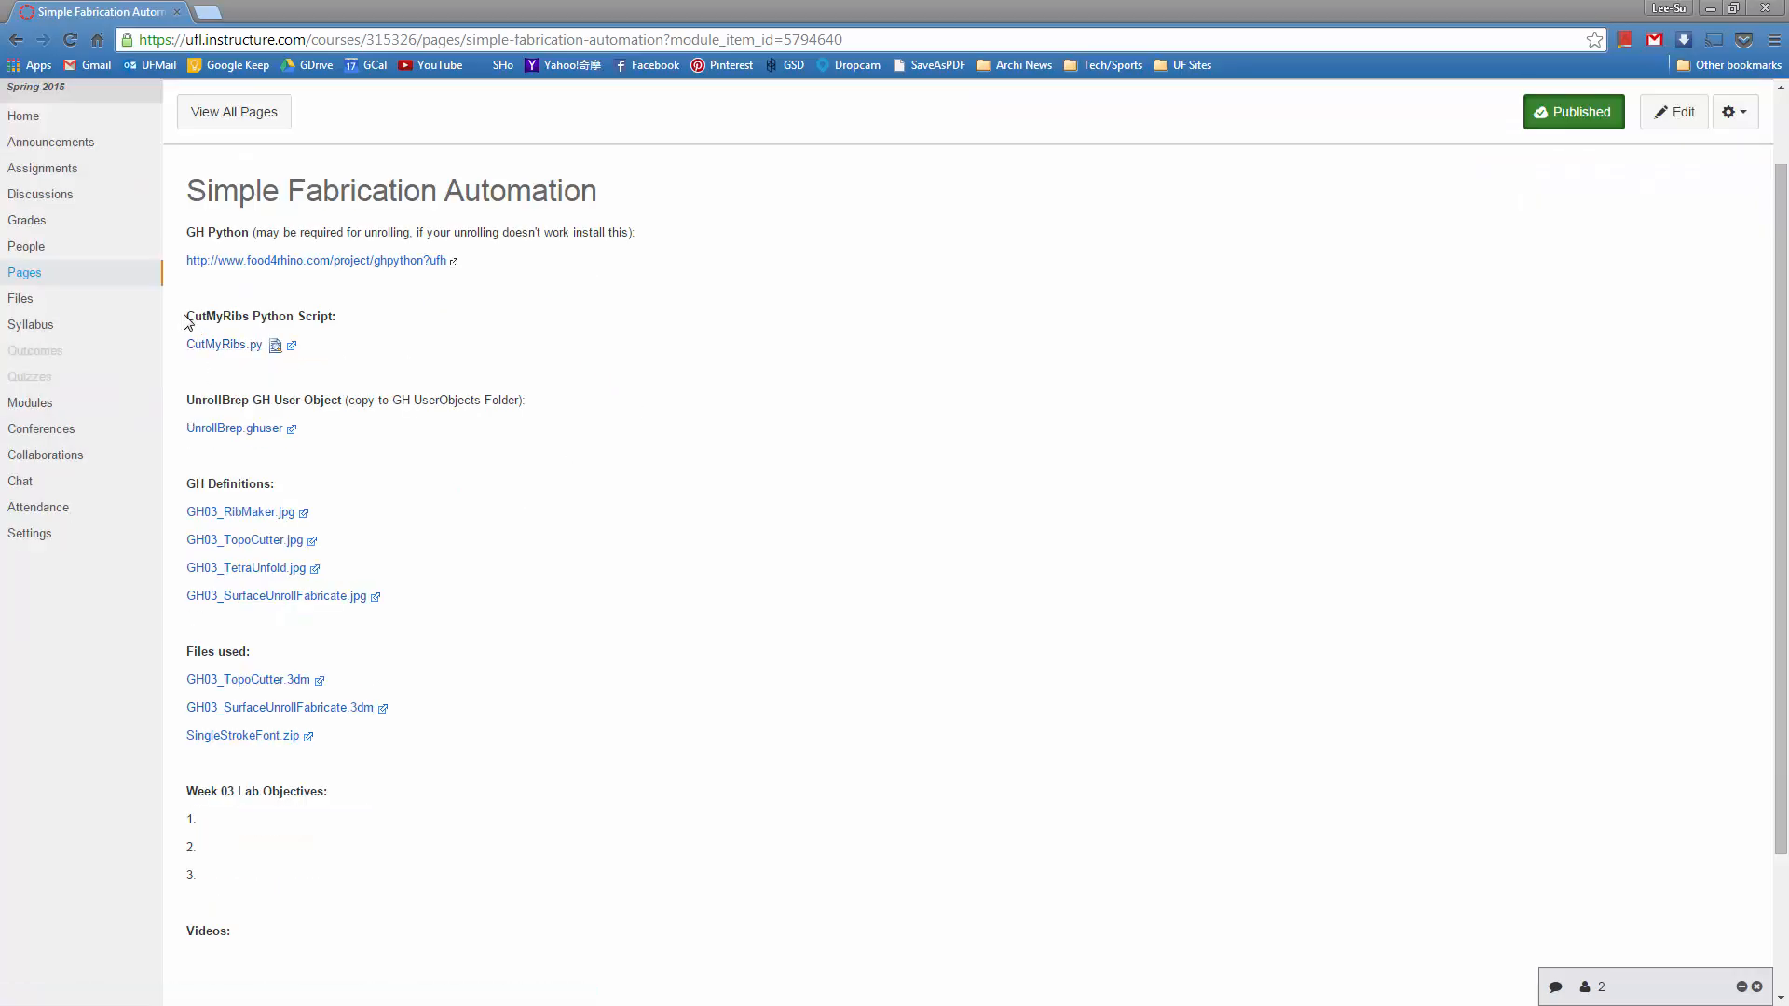
pyautogui.moveTo(188, 319); pyautogui.dragTo(361, 321)
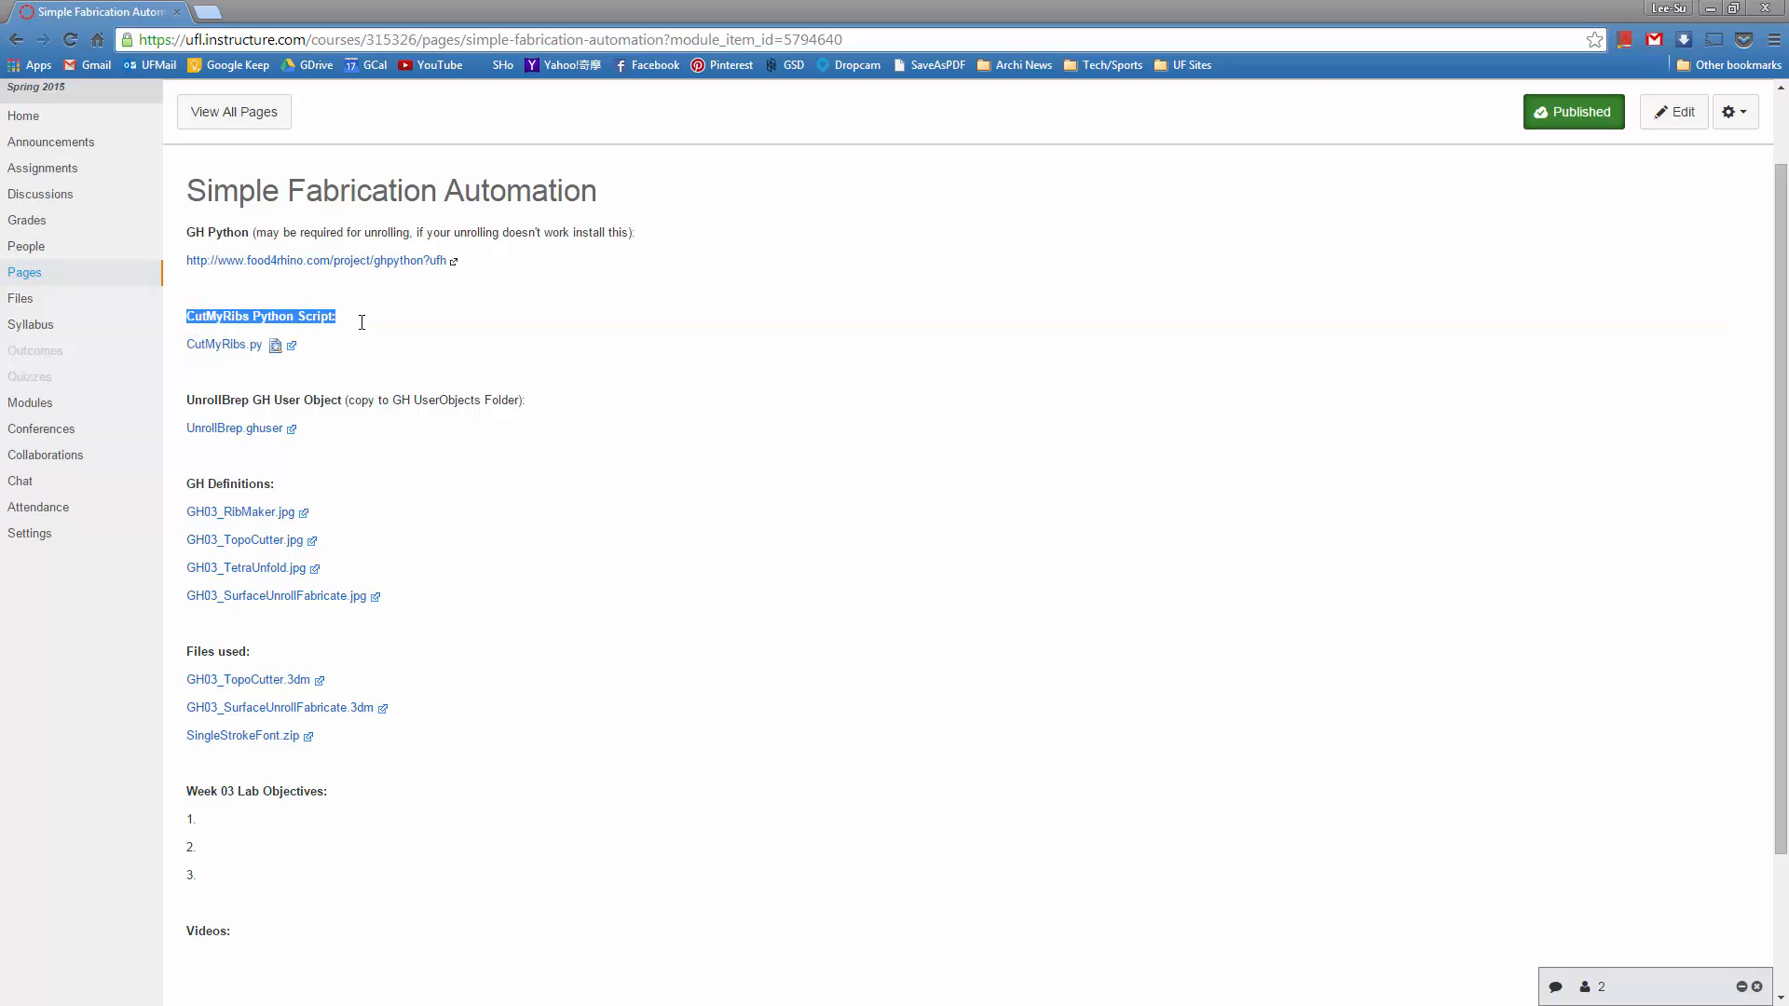
pyautogui.click(360, 324)
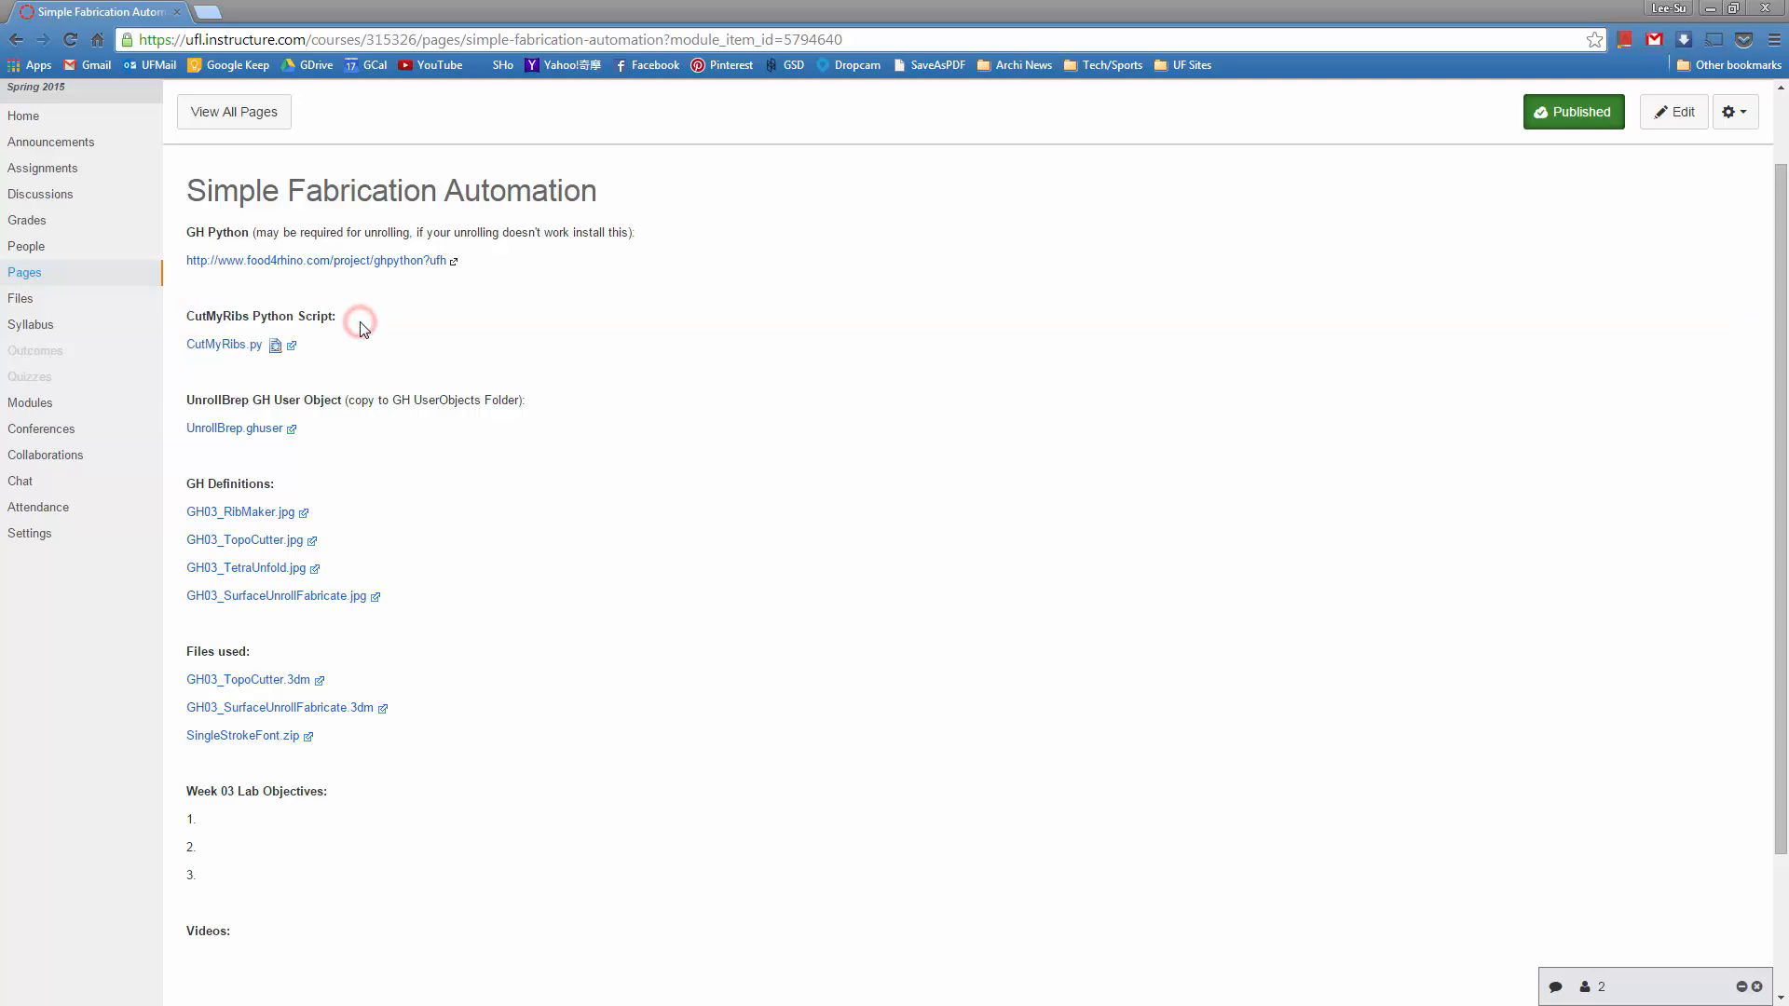
pyautogui.tripleClick(304, 317)
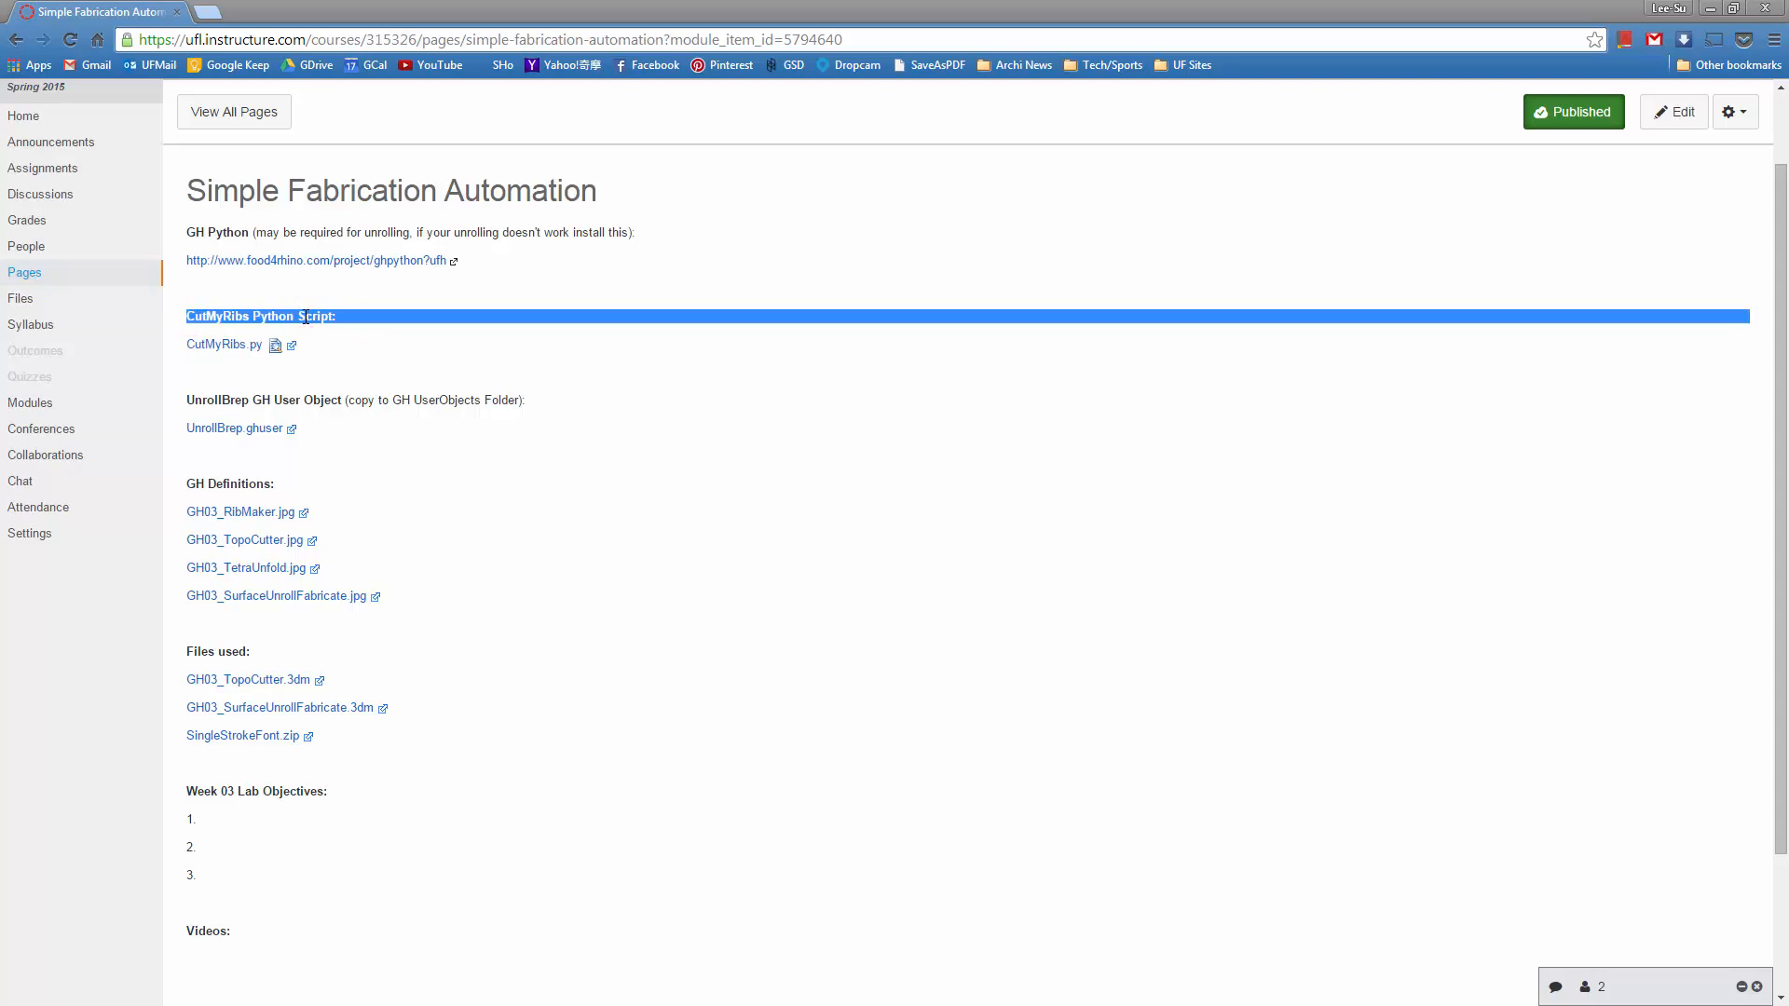
pyautogui.click(305, 317)
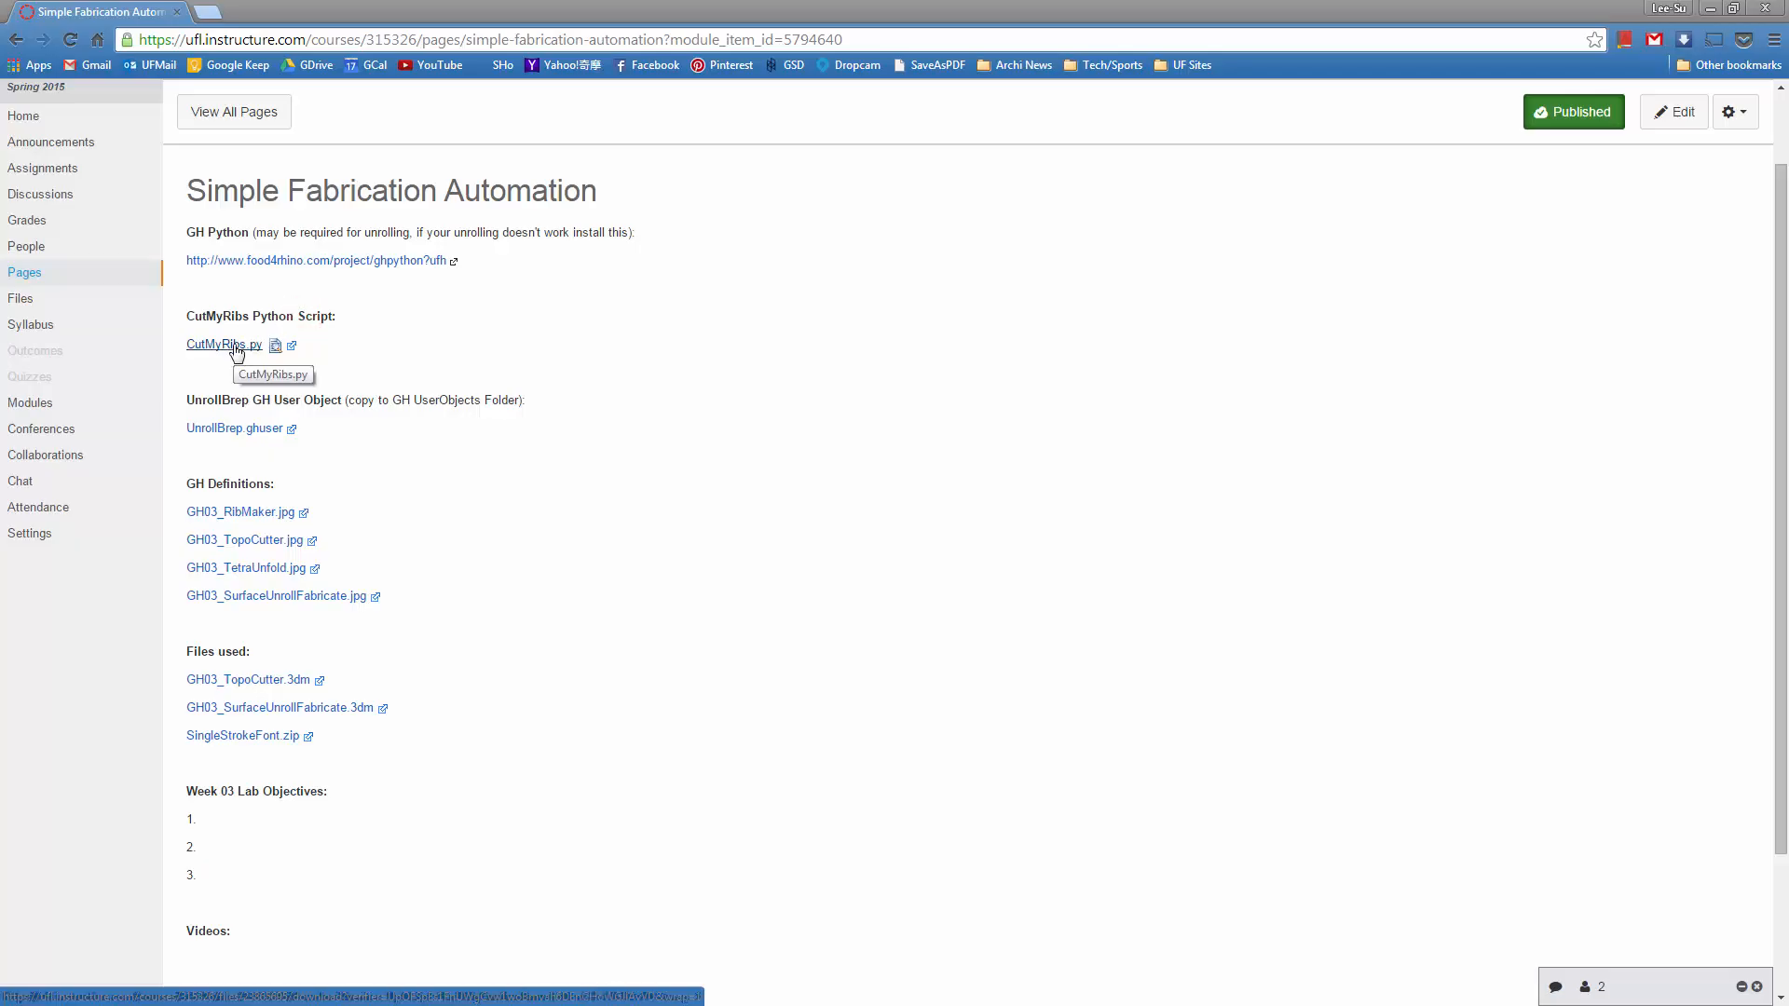
pyautogui.rightClick(236, 351)
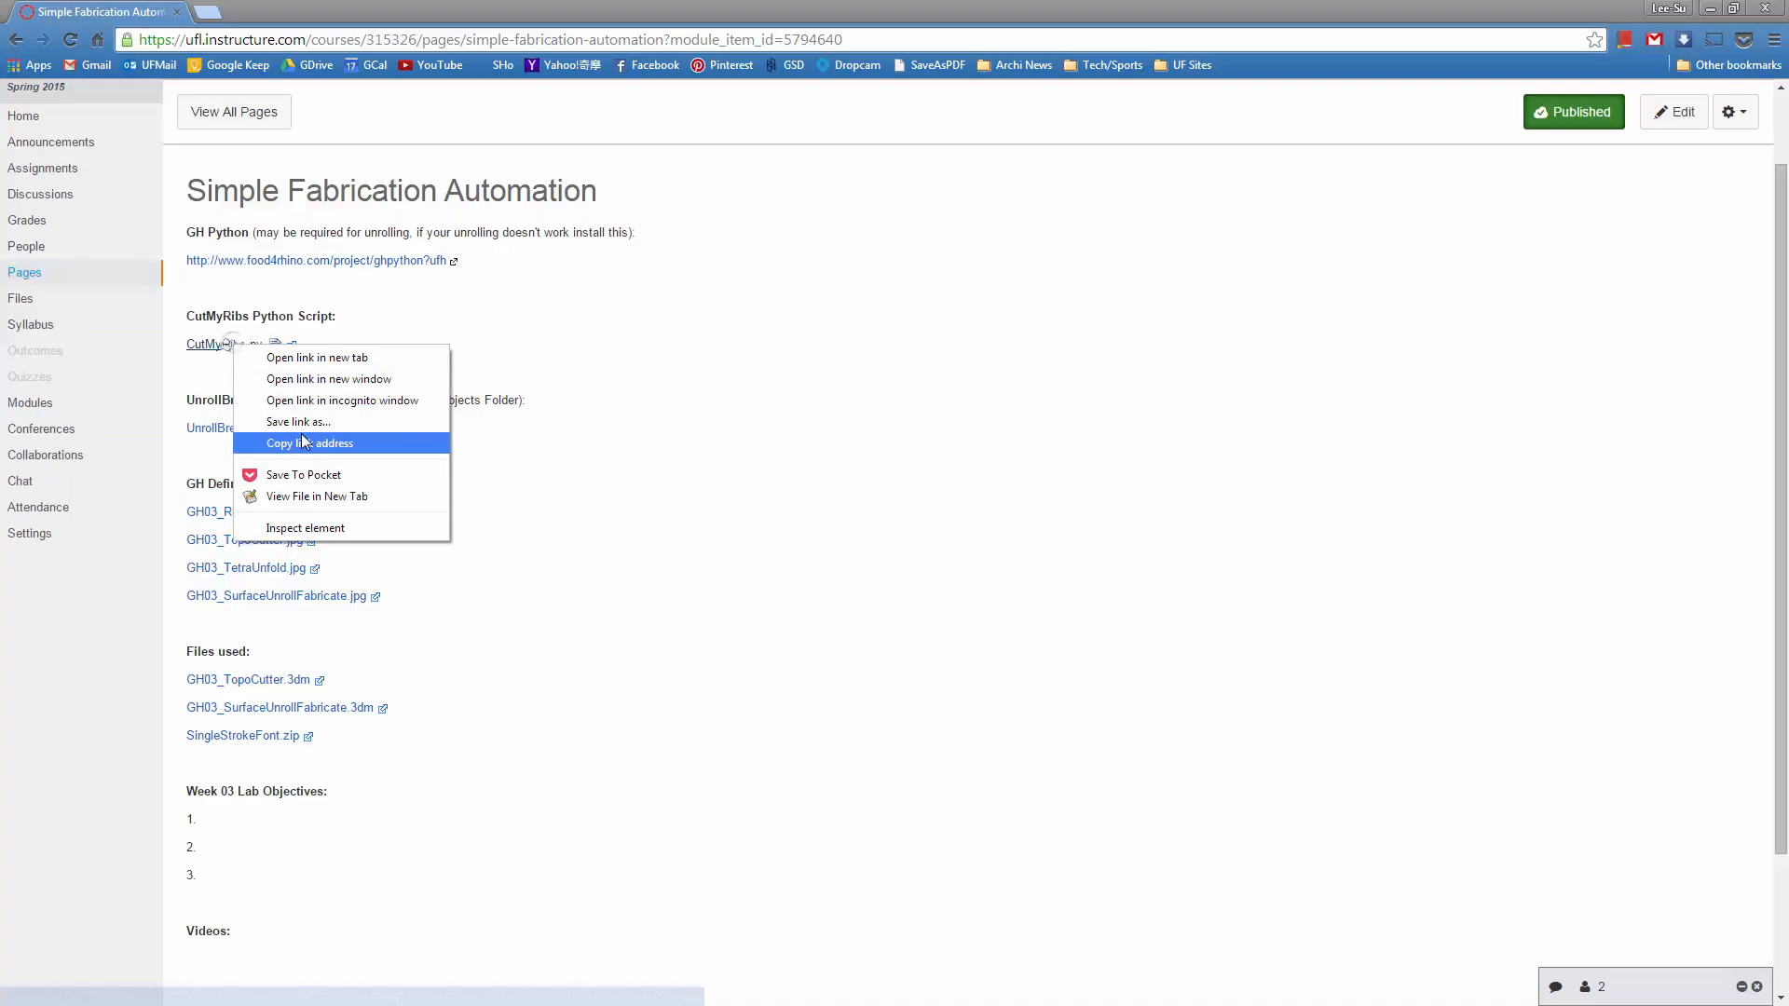
pyautogui.click(305, 424)
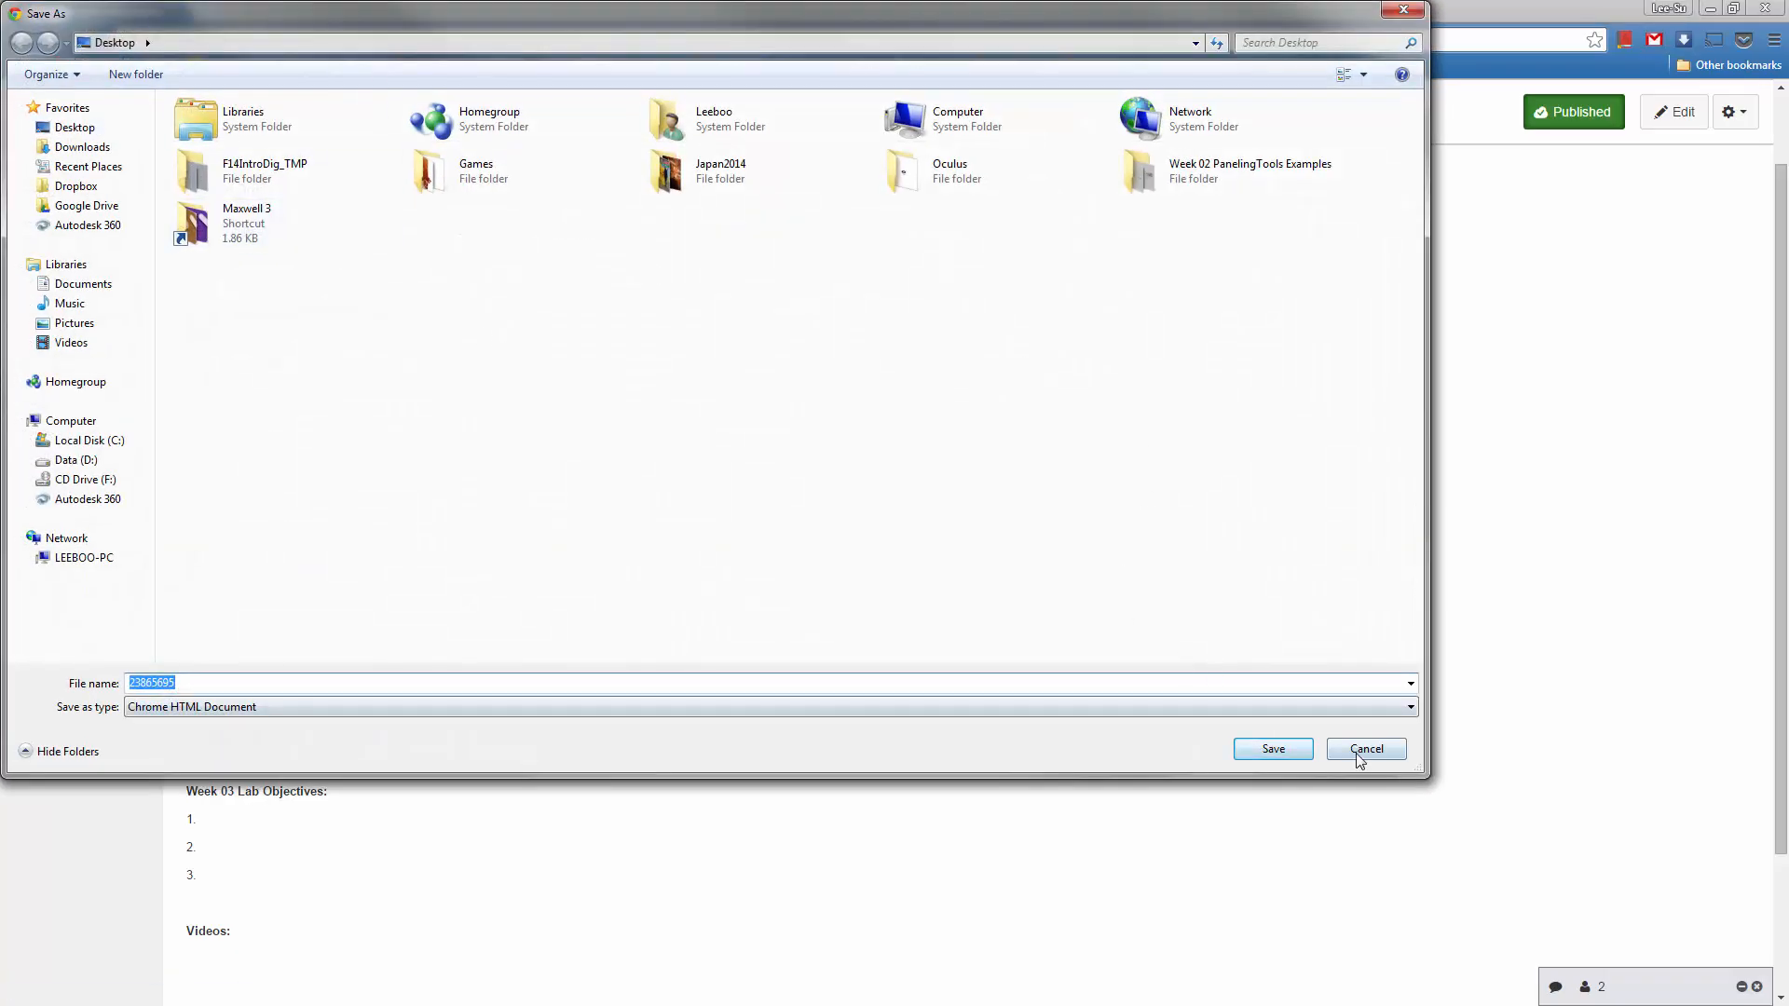
pyautogui.click(1364, 751)
# Switch to the Week03 Fabrication folder in Windows Explorer and locate the CutMyRibs Python file
pyautogui.hotkey('alt', 'Tab')
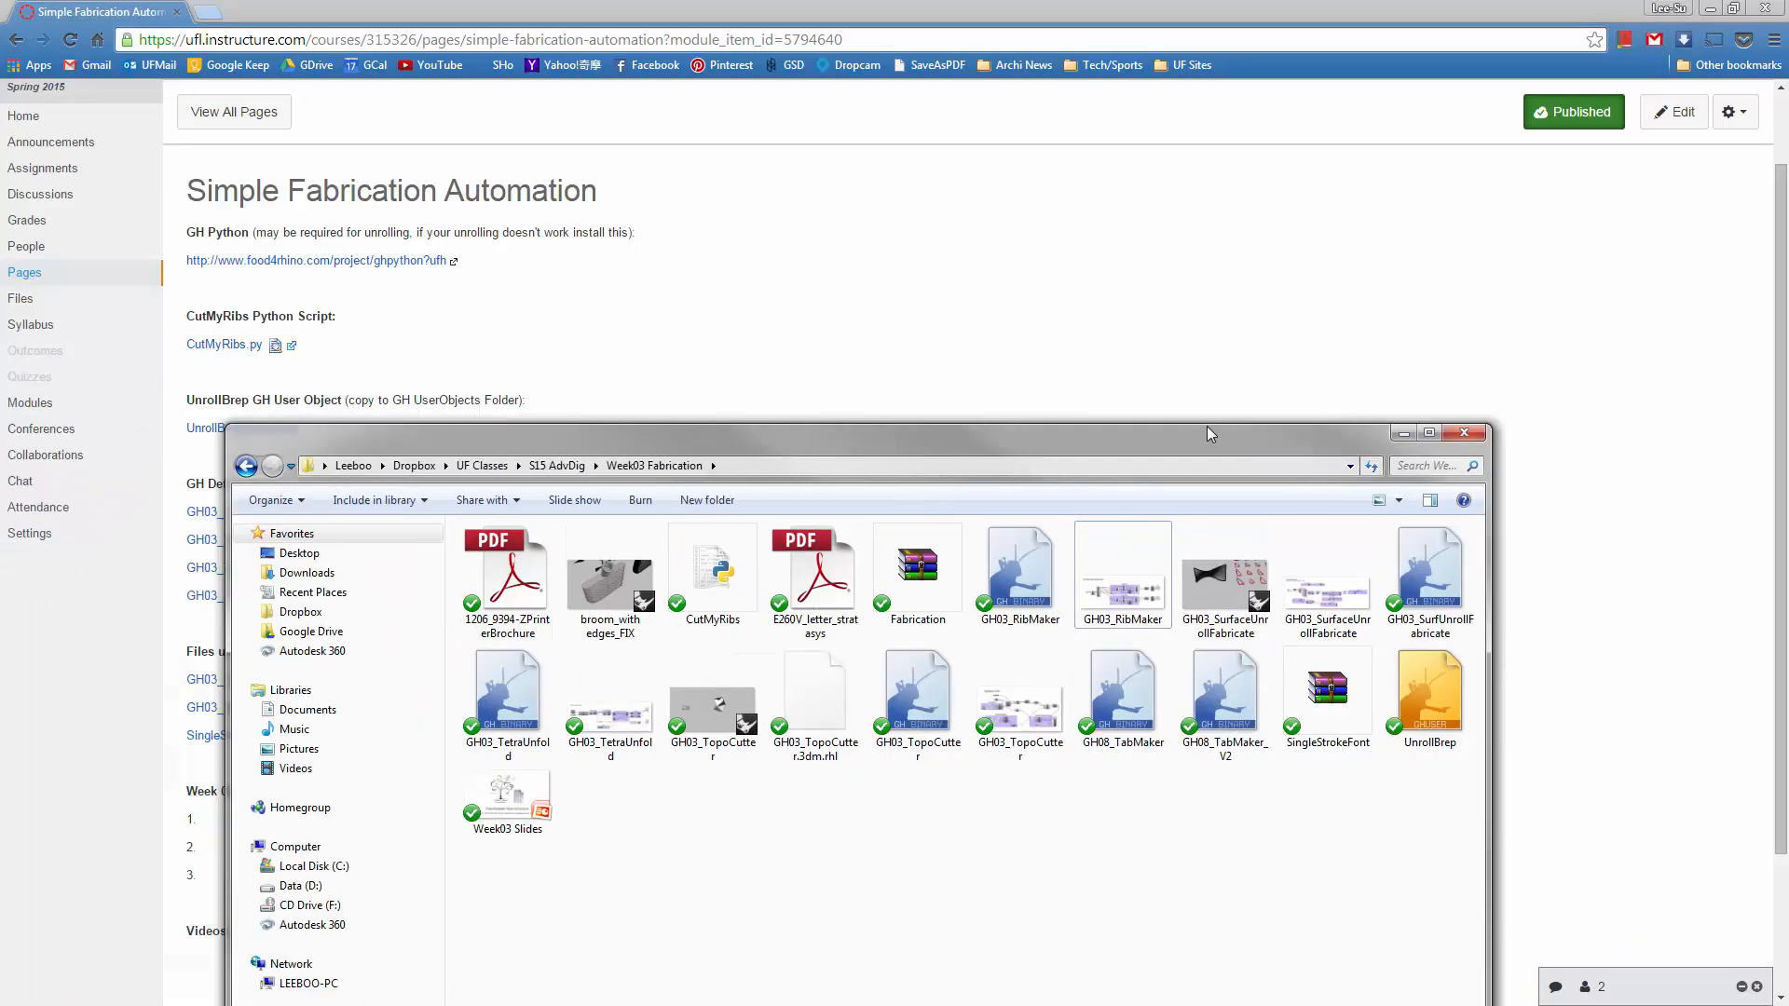
pyautogui.moveTo(1206, 427); pyautogui.dragTo(1251, 185)
pyautogui.click(791, 350)
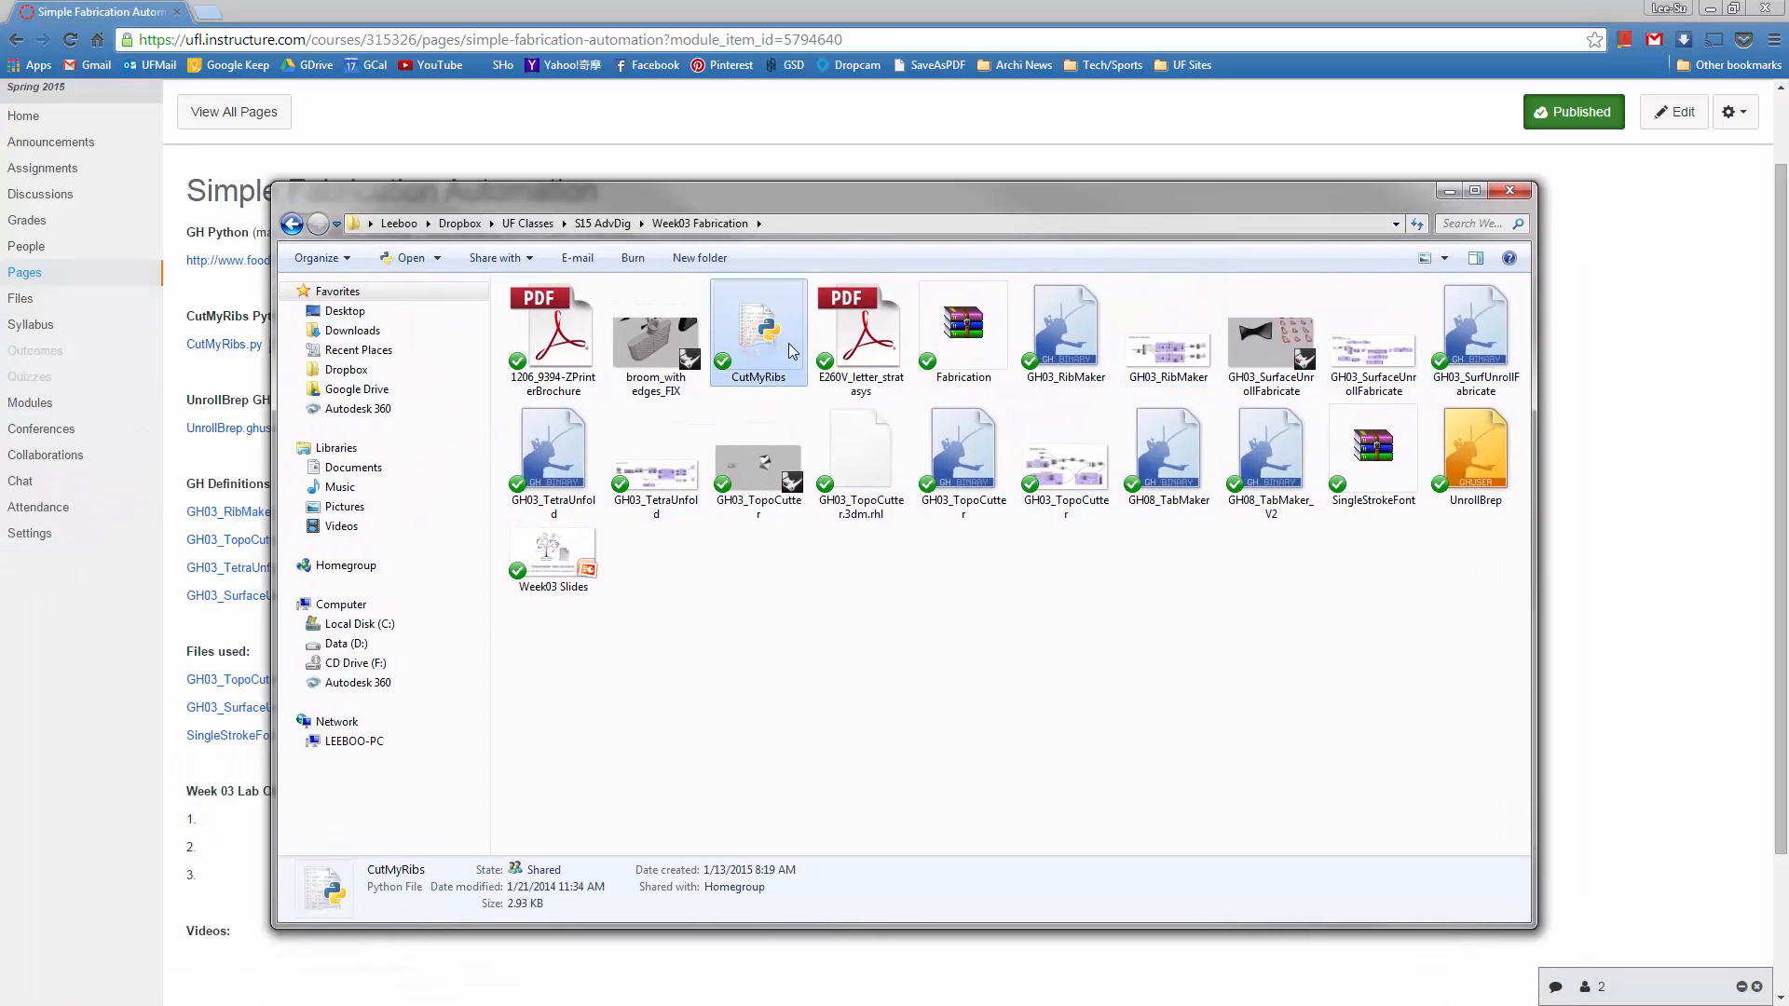
pyautogui.moveTo(1389, 193); pyautogui.dragTo(1174, 179)
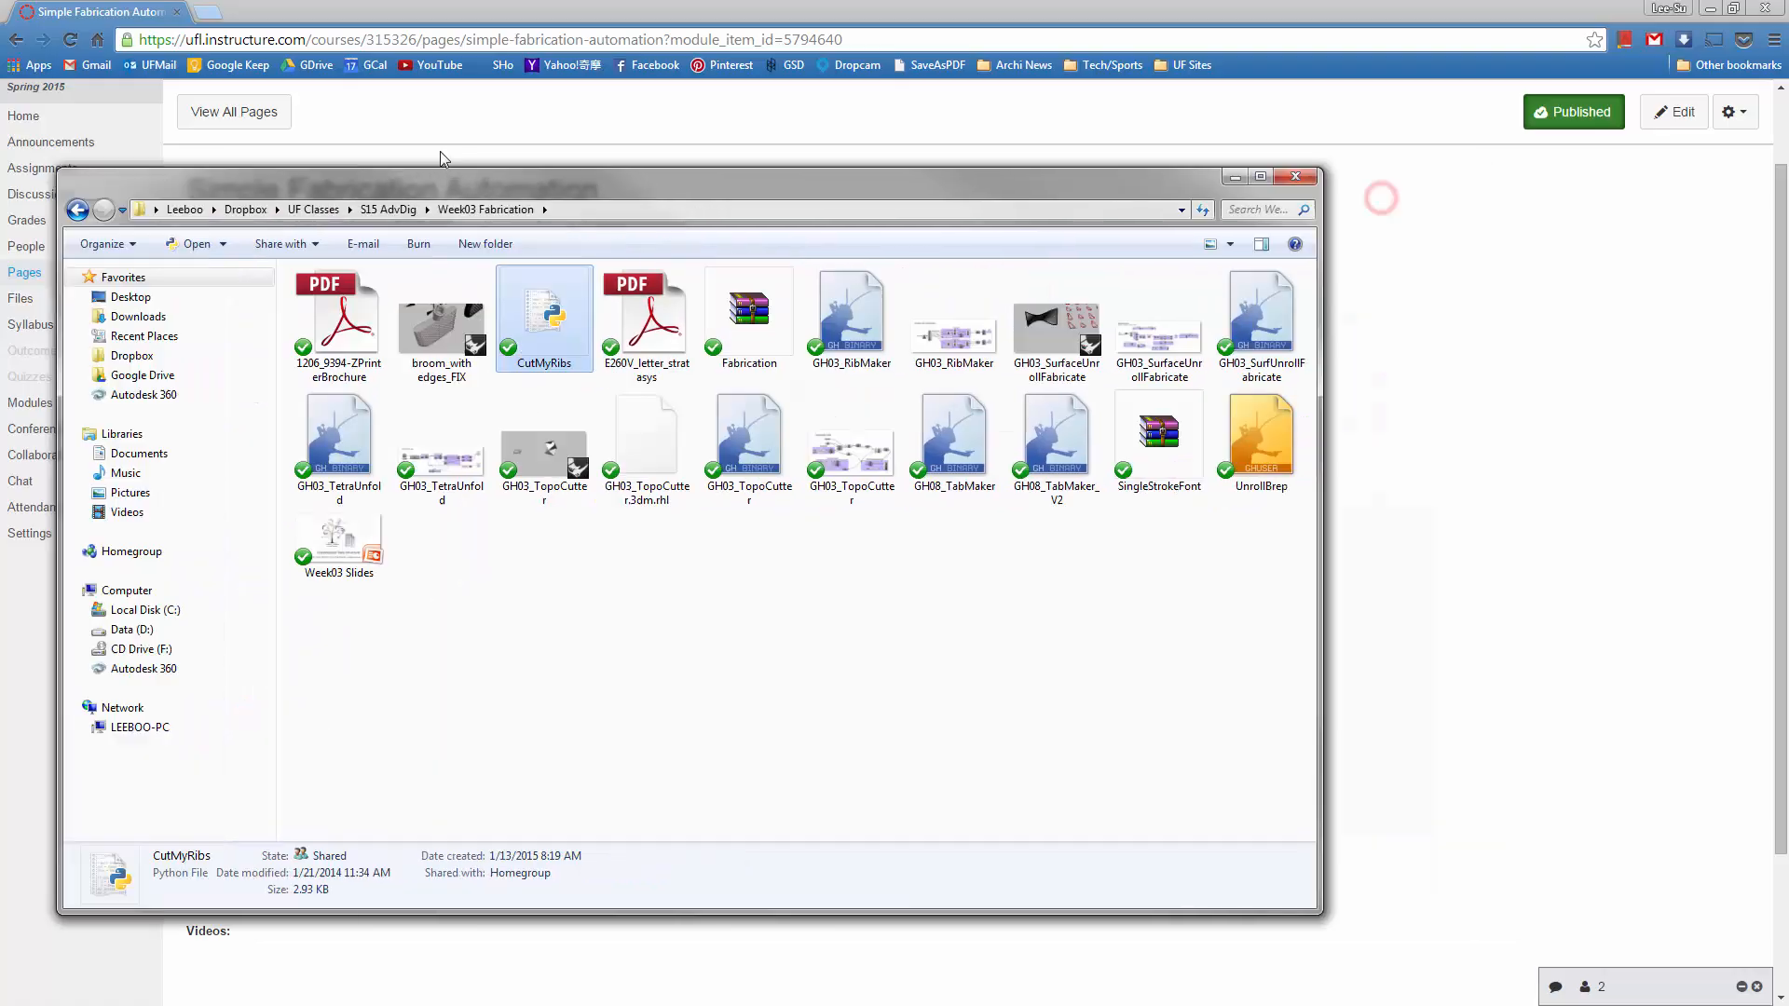
# Return to Rhino with the whole ribbed torus in view and bring up the PythonScript commands
pyautogui.click(1711, 7)
pyautogui.moveTo(1070, 346); pyautogui.dragTo(682, 456, button='right')
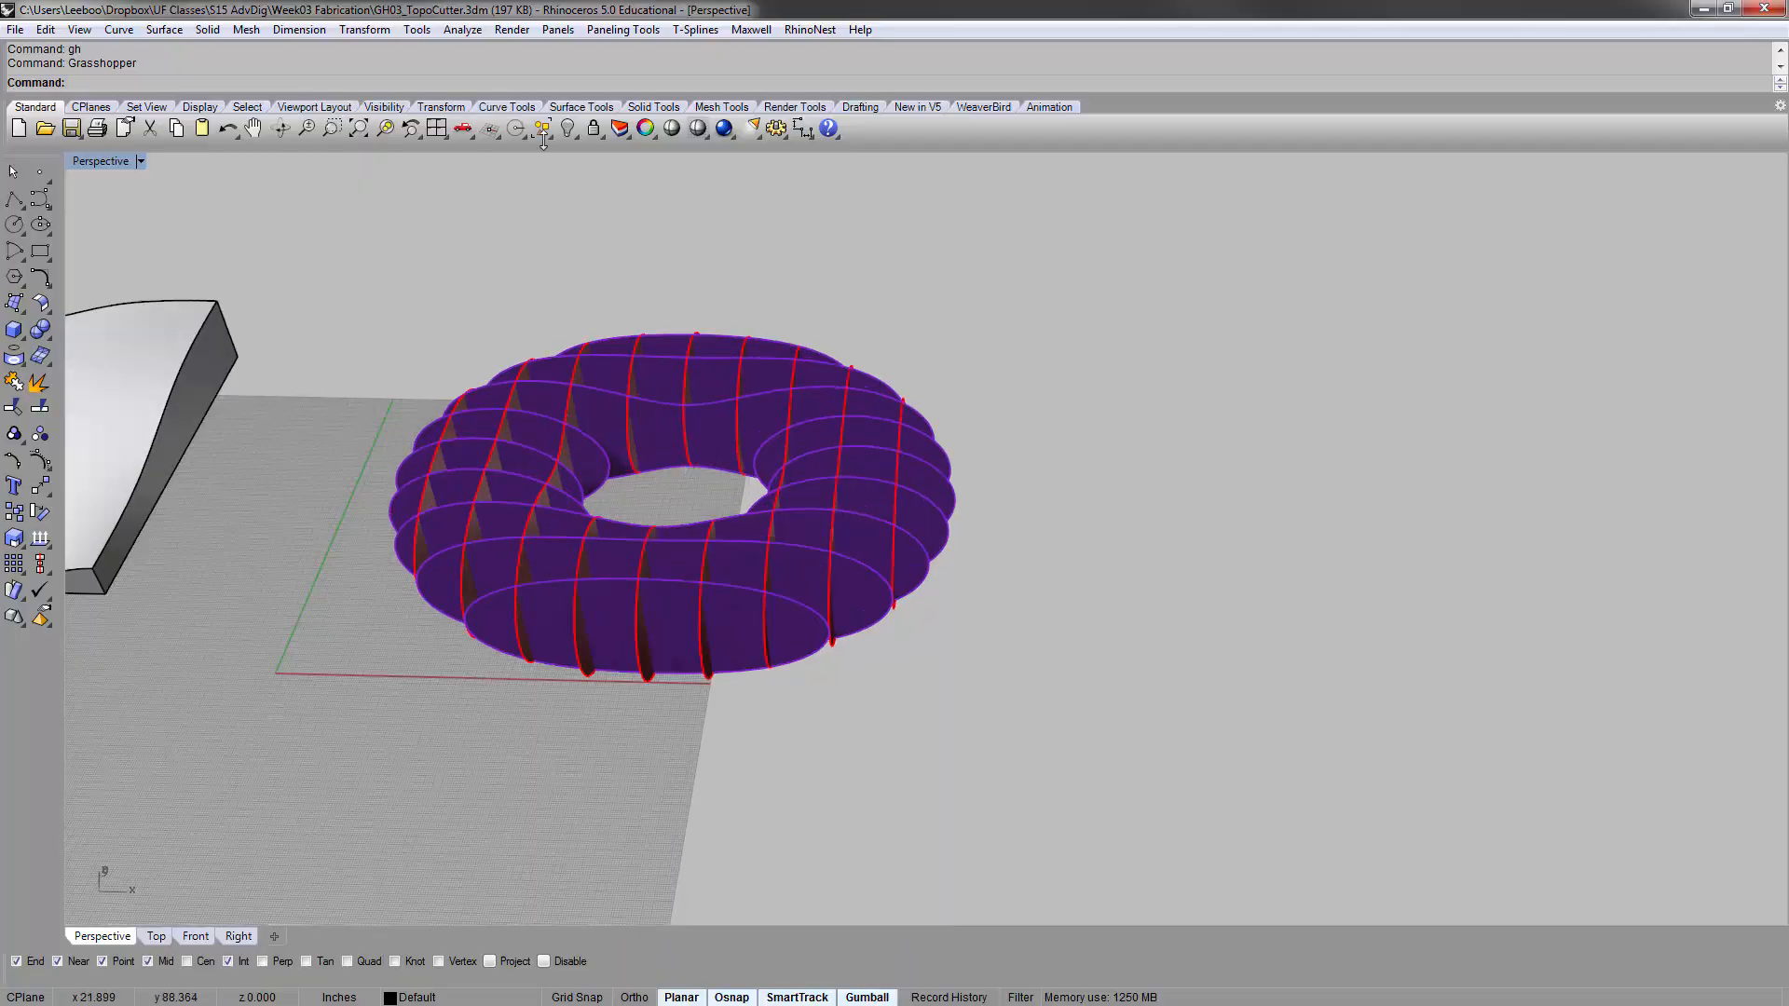
pyautogui.click(416, 30)
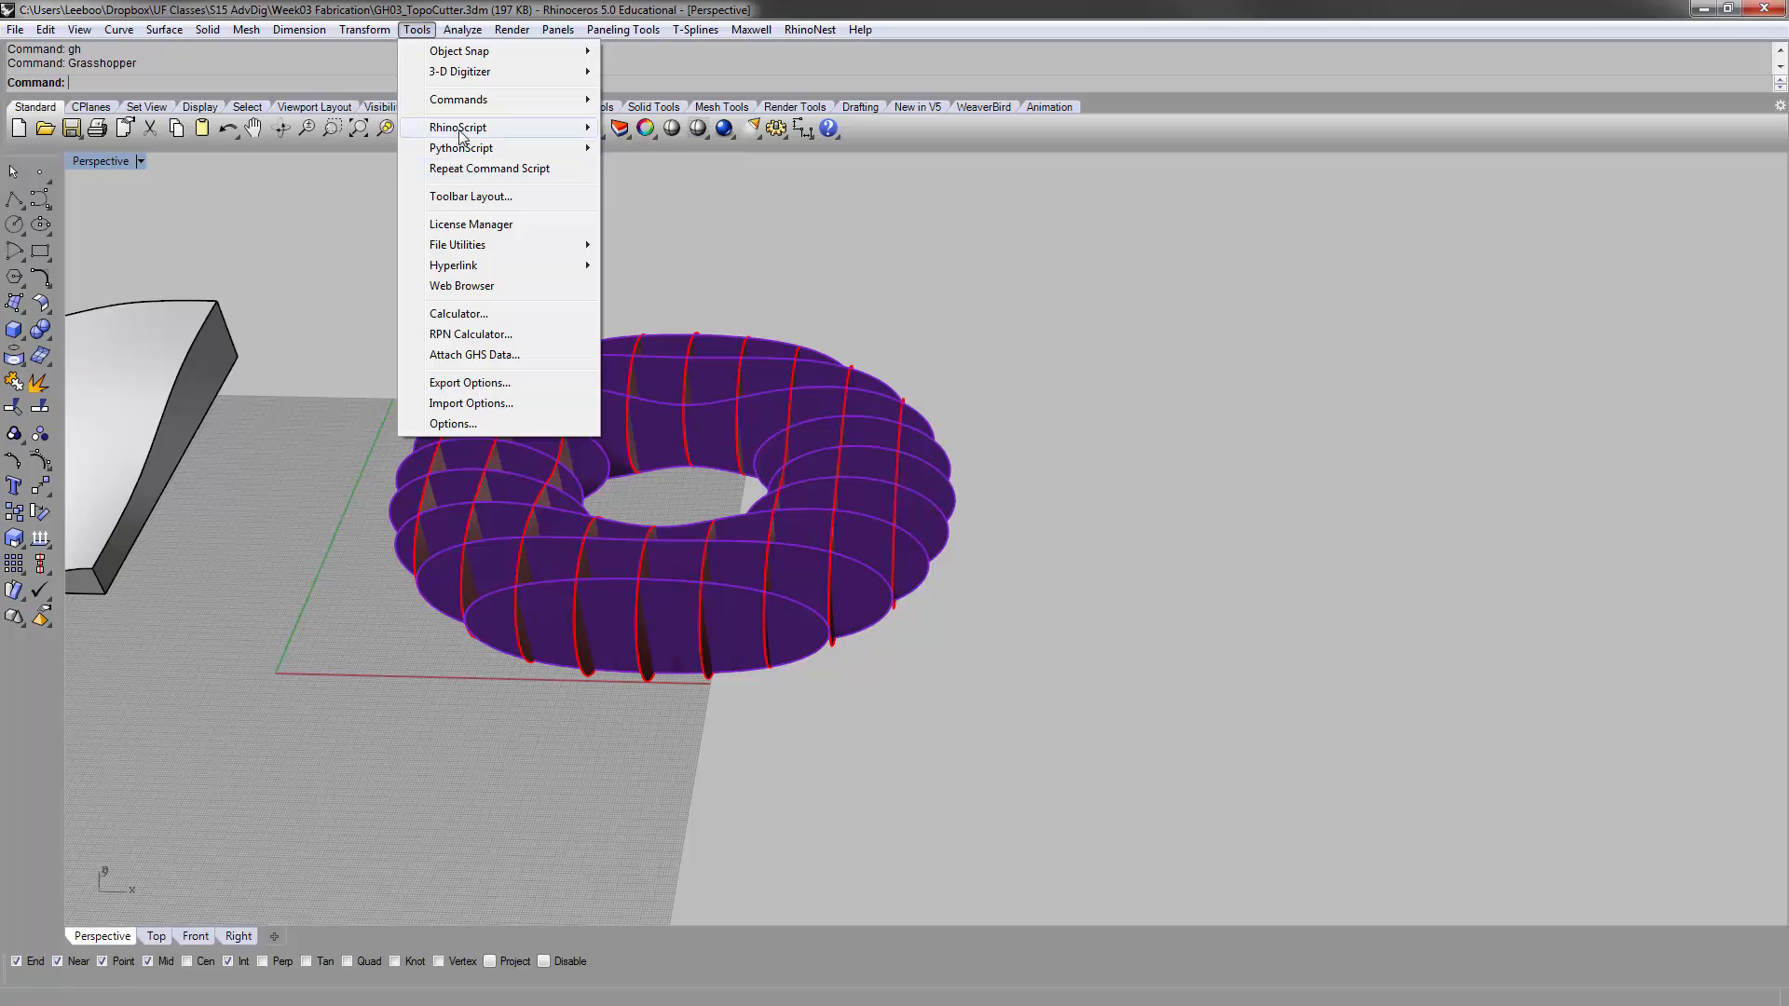
pyautogui.moveTo(463, 152)
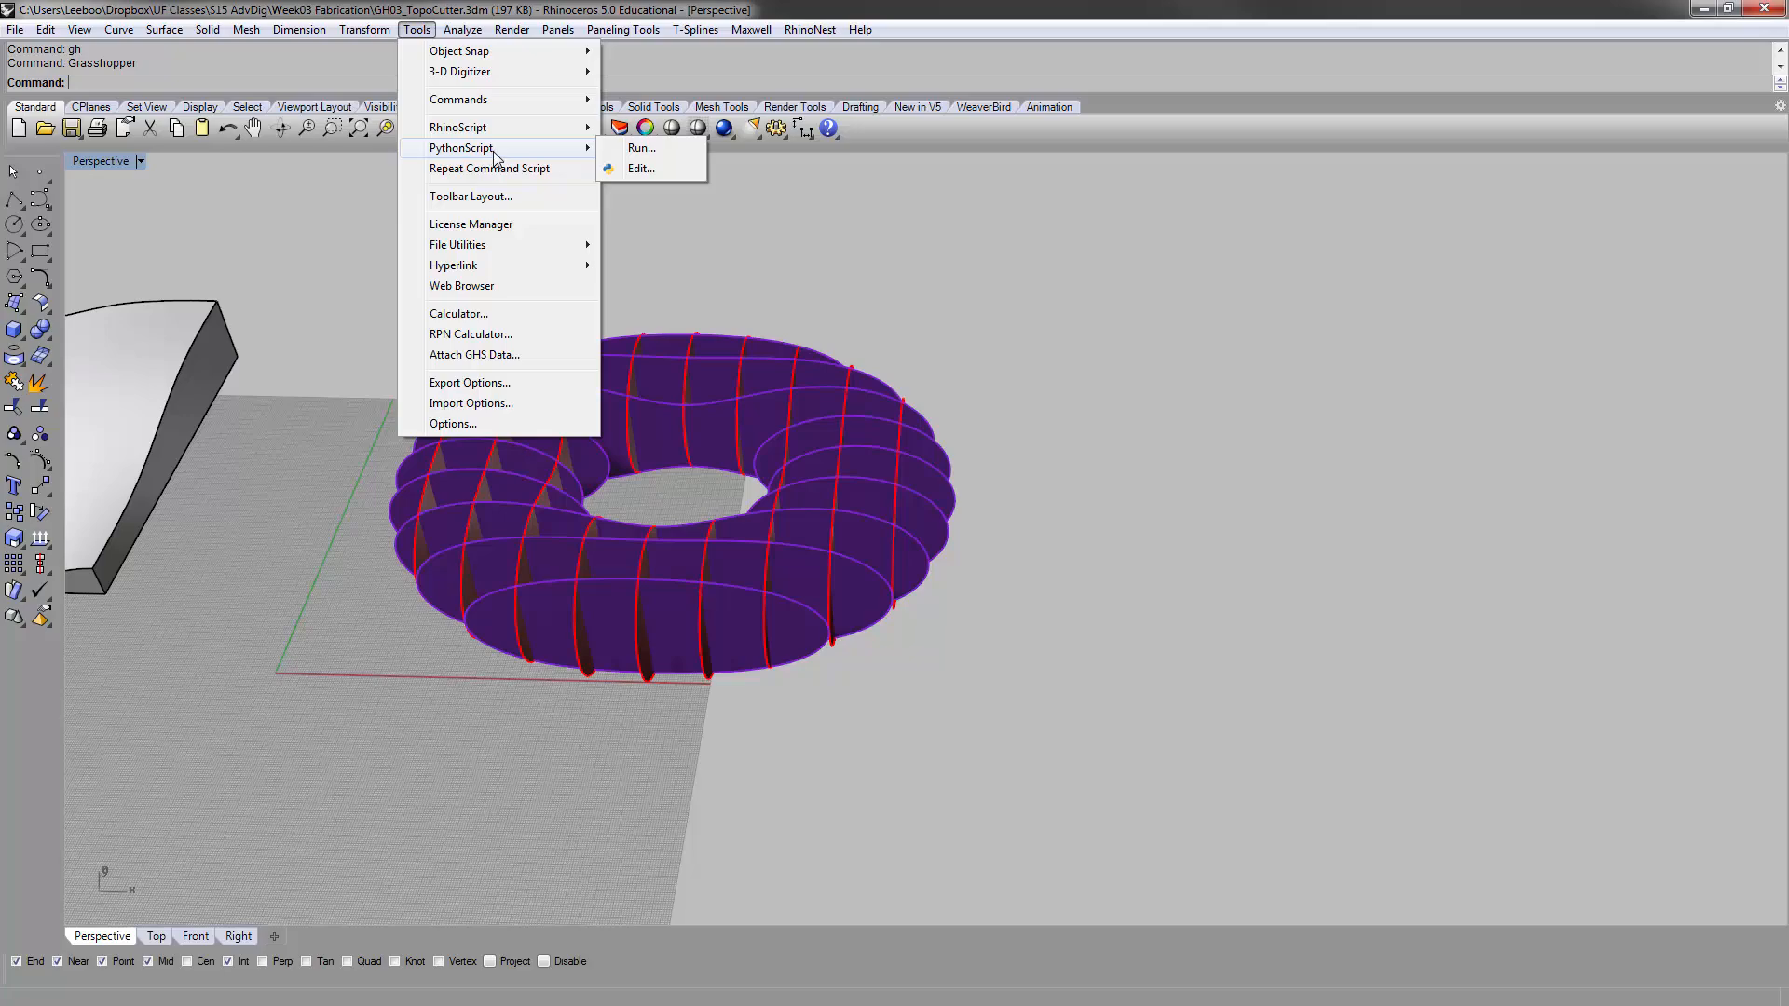
# Run the CutMyRibs Python script from the Rhinoceros 5.0 scripts folder
pyautogui.click(664, 145)
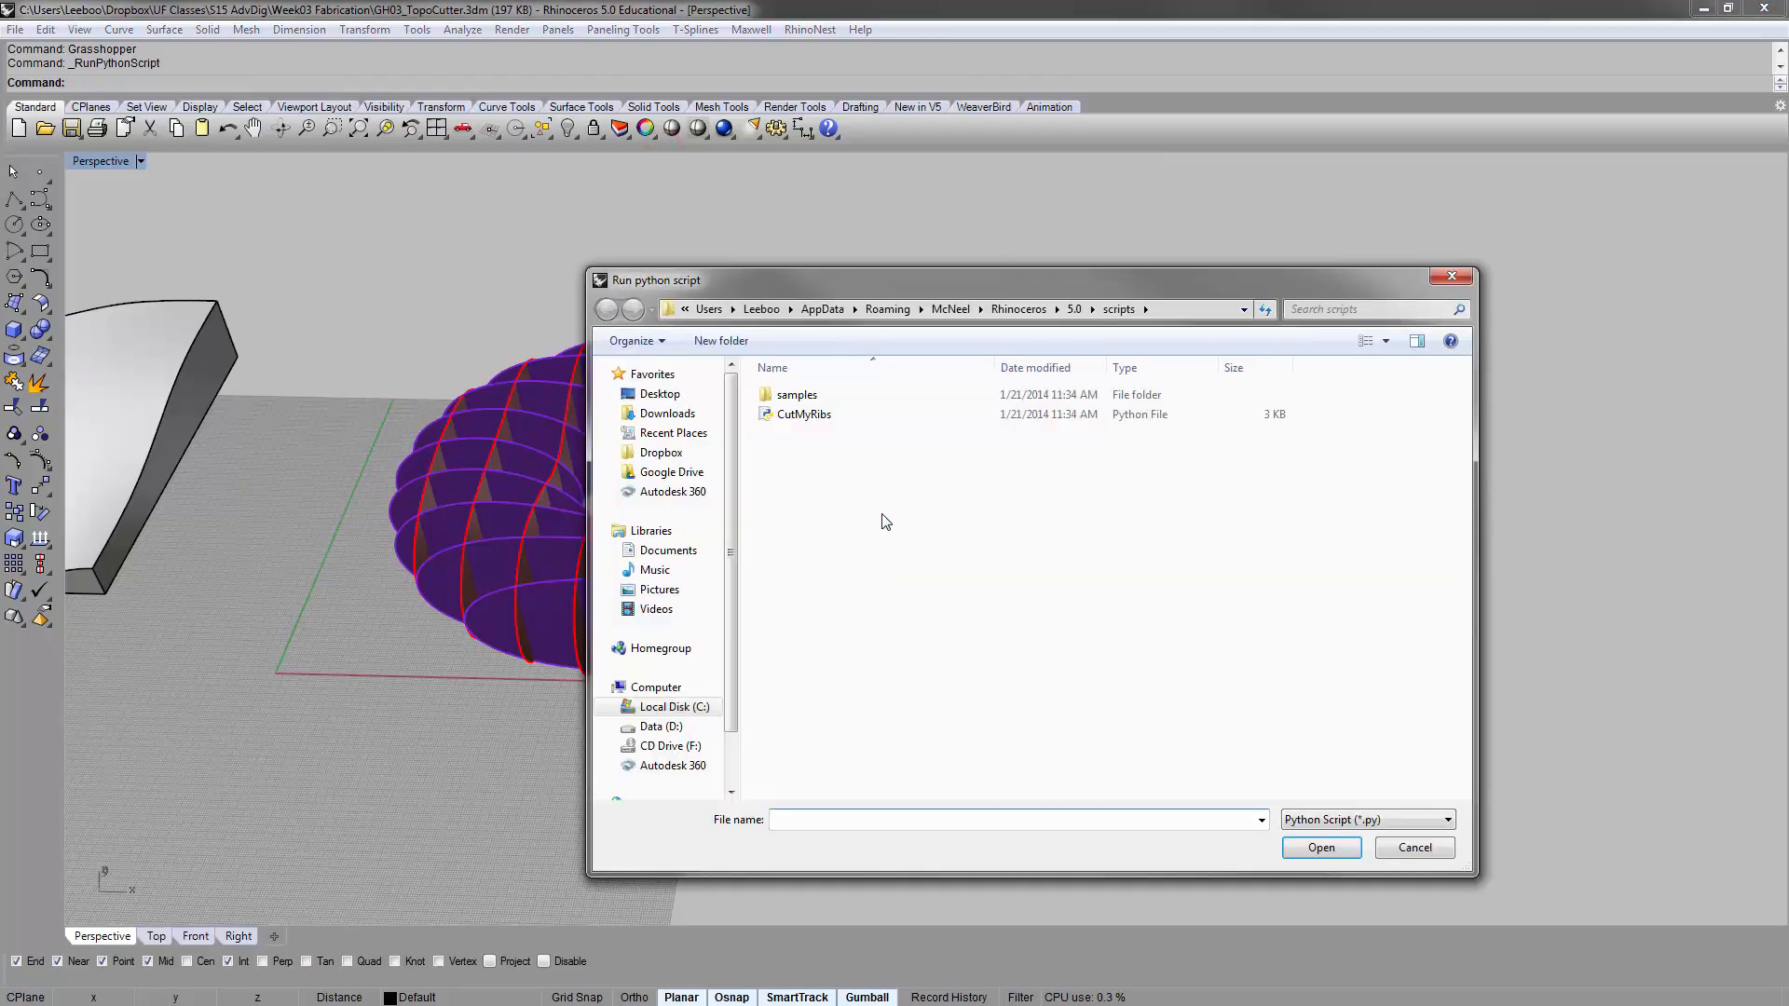
pyautogui.moveTo(996, 276); pyautogui.dragTo(894, 159)
pyautogui.click(705, 298)
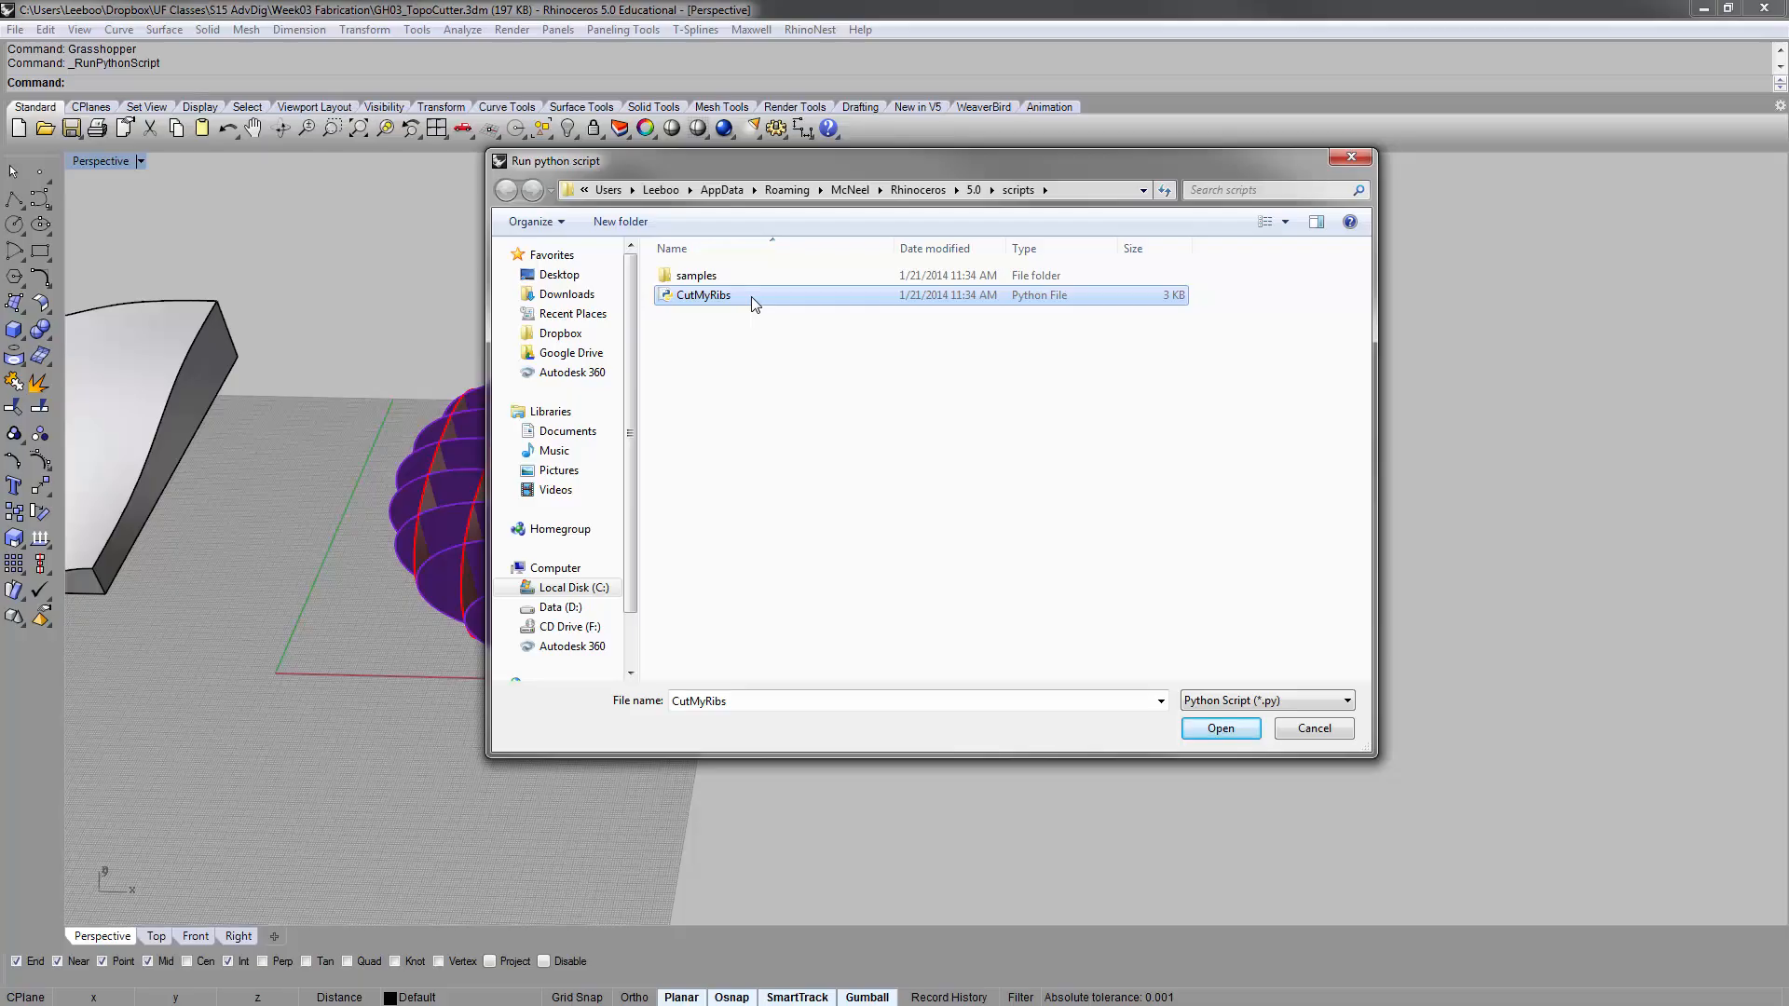
pyautogui.click(1216, 729)
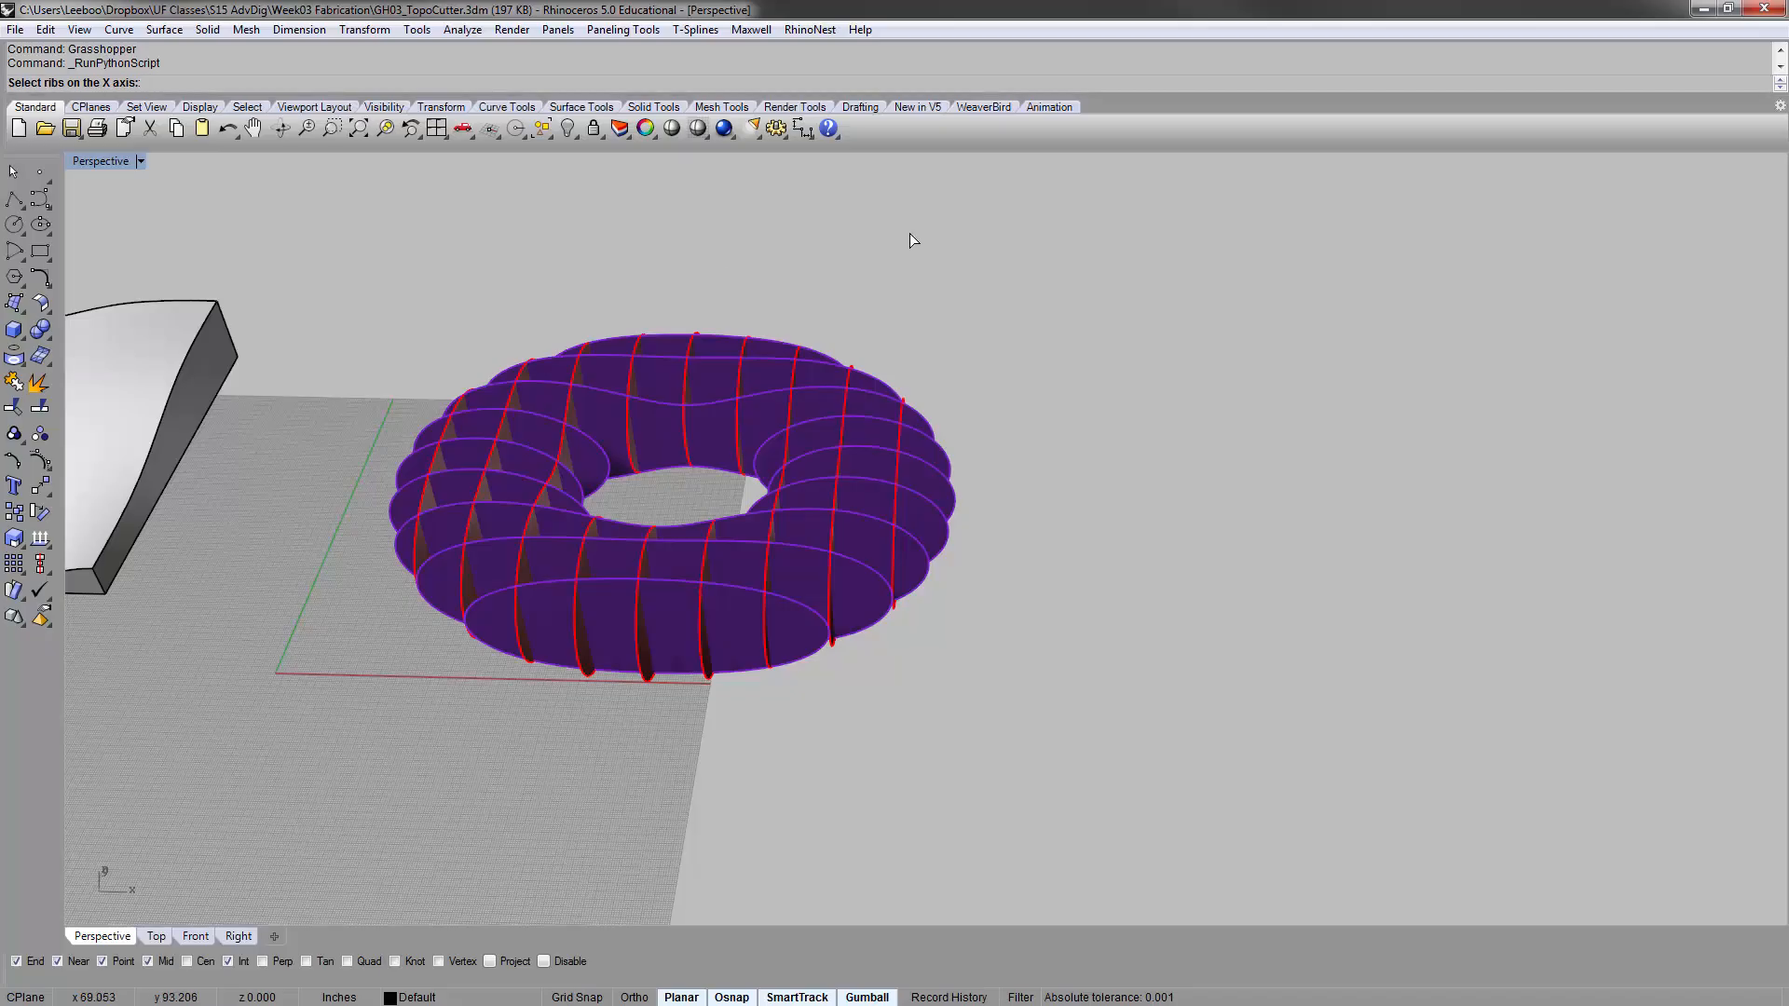
# Display the layer list, hide Layer 02 and supply all the red ribs as the script's X-axis ribs
pyautogui.moveTo(690, 314); pyautogui.dragTo(667, 401, button='right')
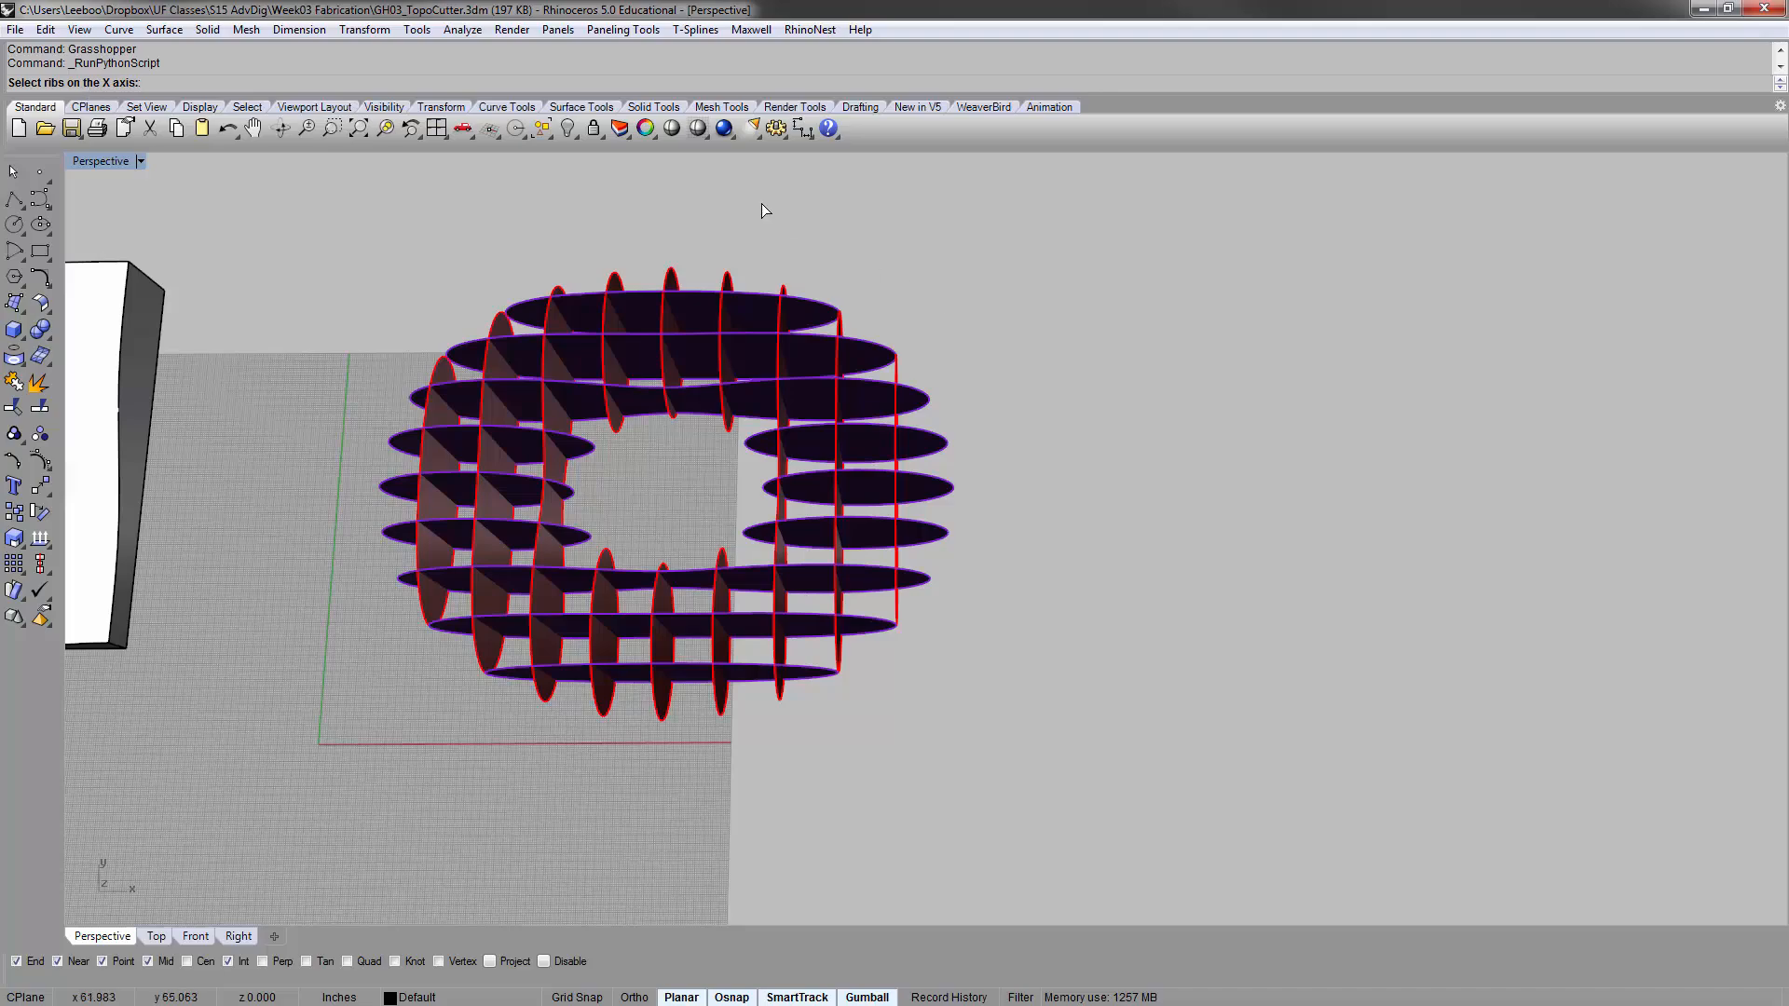
pyautogui.click(619, 128)
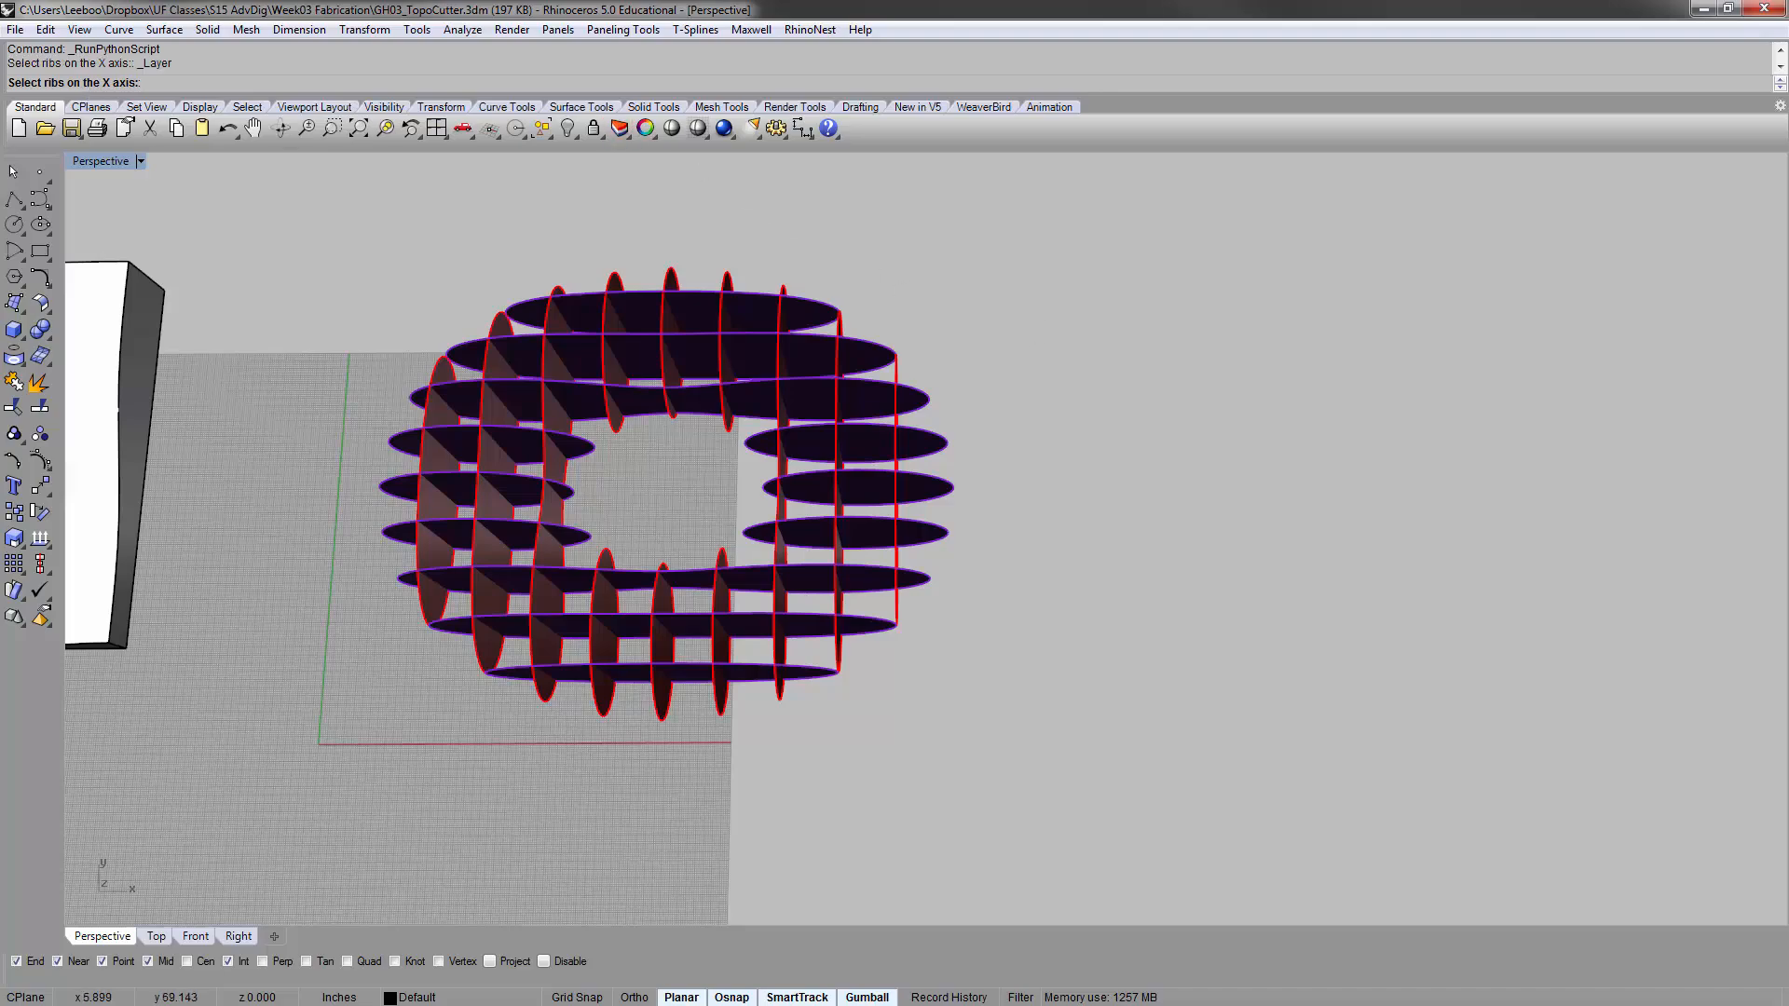
pyautogui.moveTo(1245, 260); pyautogui.dragTo(1427, 201)
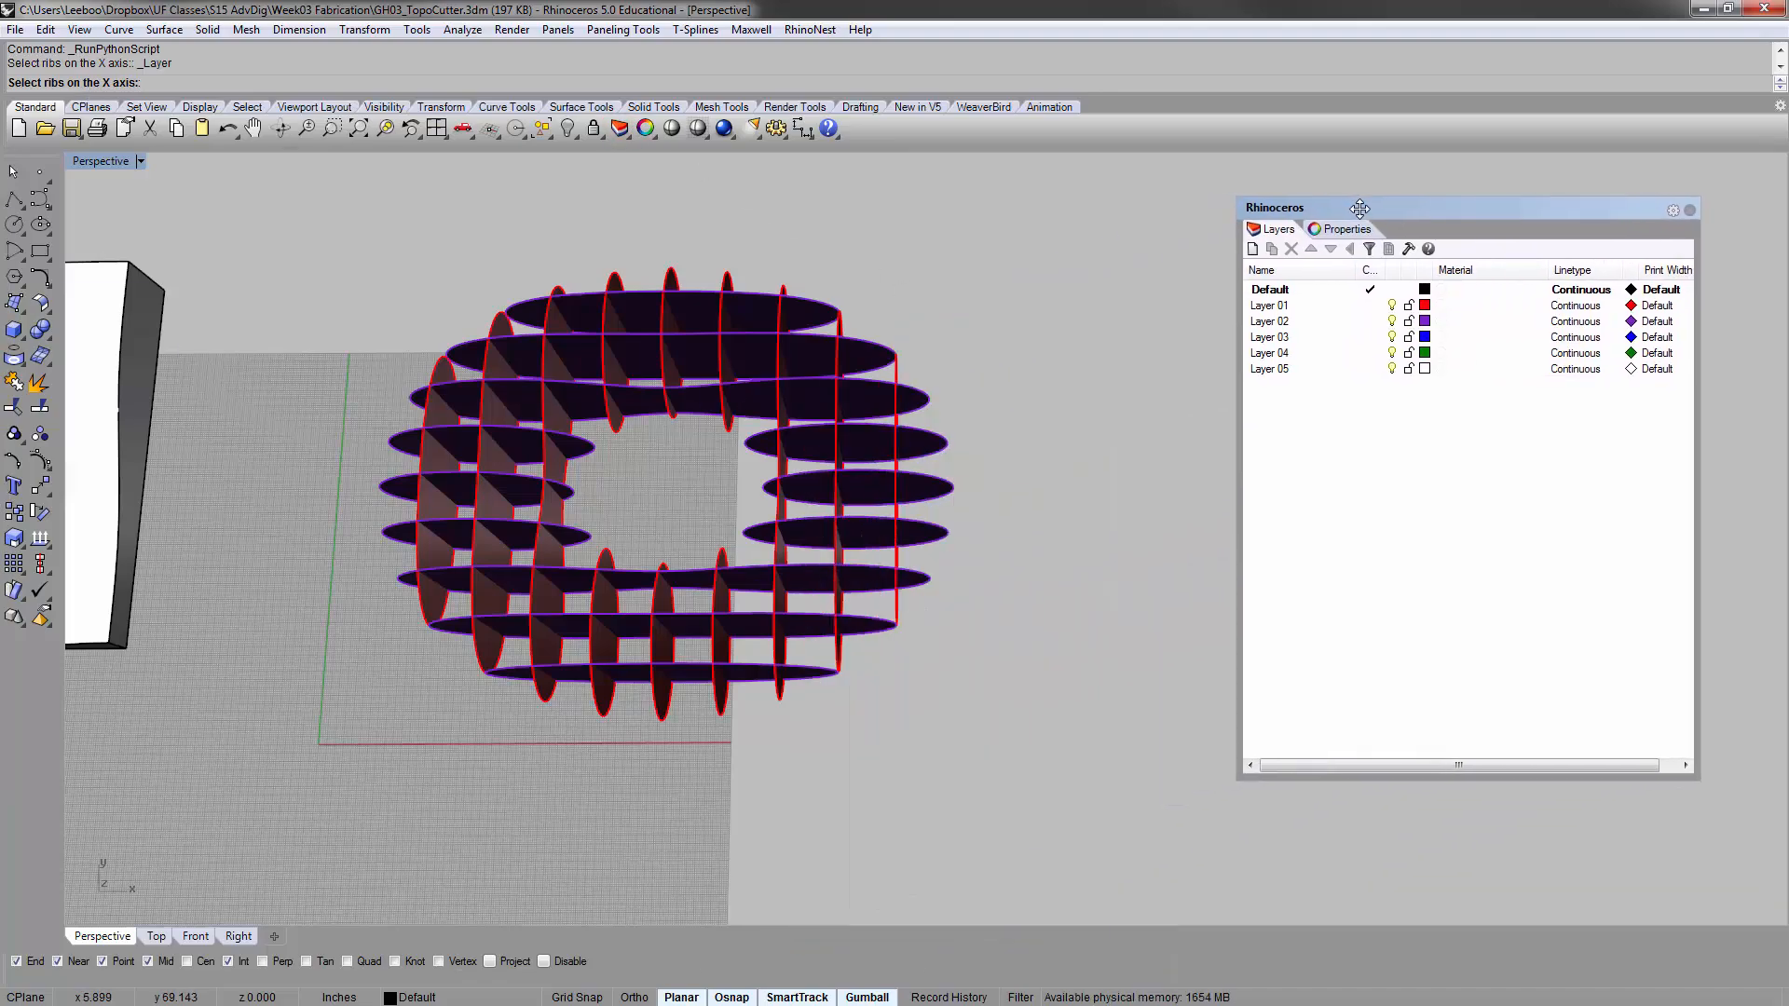
pyautogui.moveTo(714, 417); pyautogui.dragTo(495, 449, button='right')
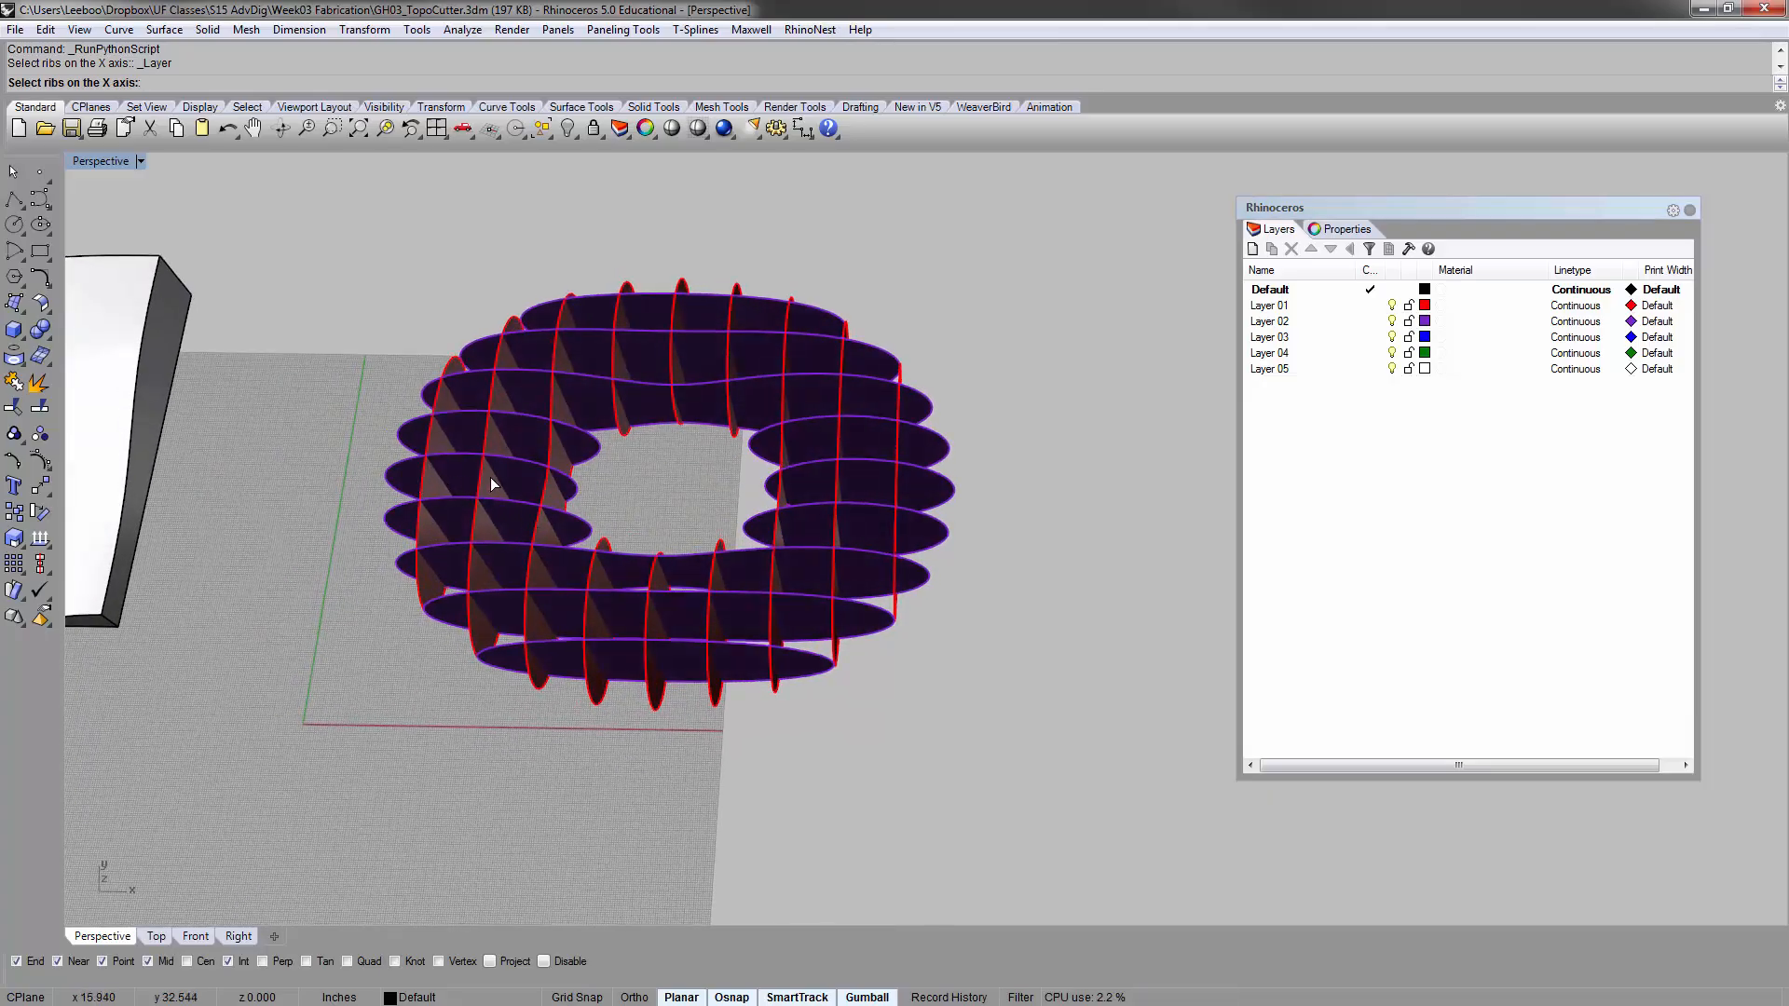
pyautogui.click(1393, 320)
pyautogui.moveTo(359, 211); pyautogui.dragTo(1005, 822)
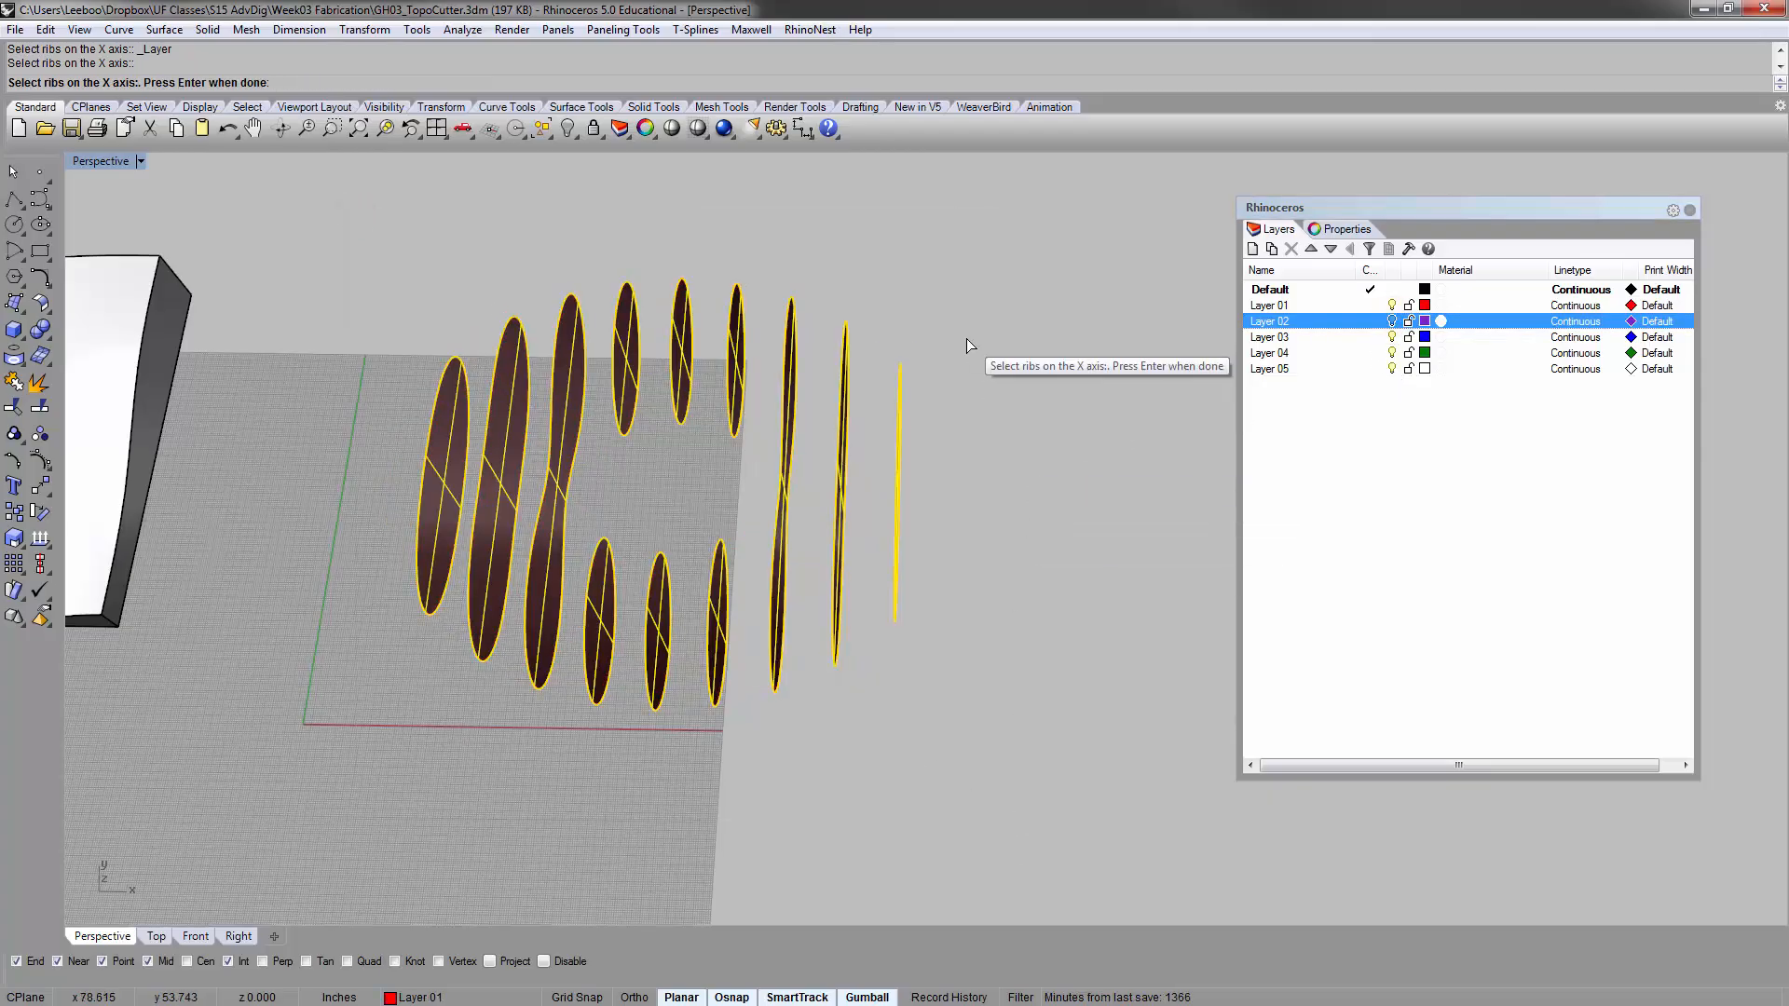
pyautogui.press('Return')
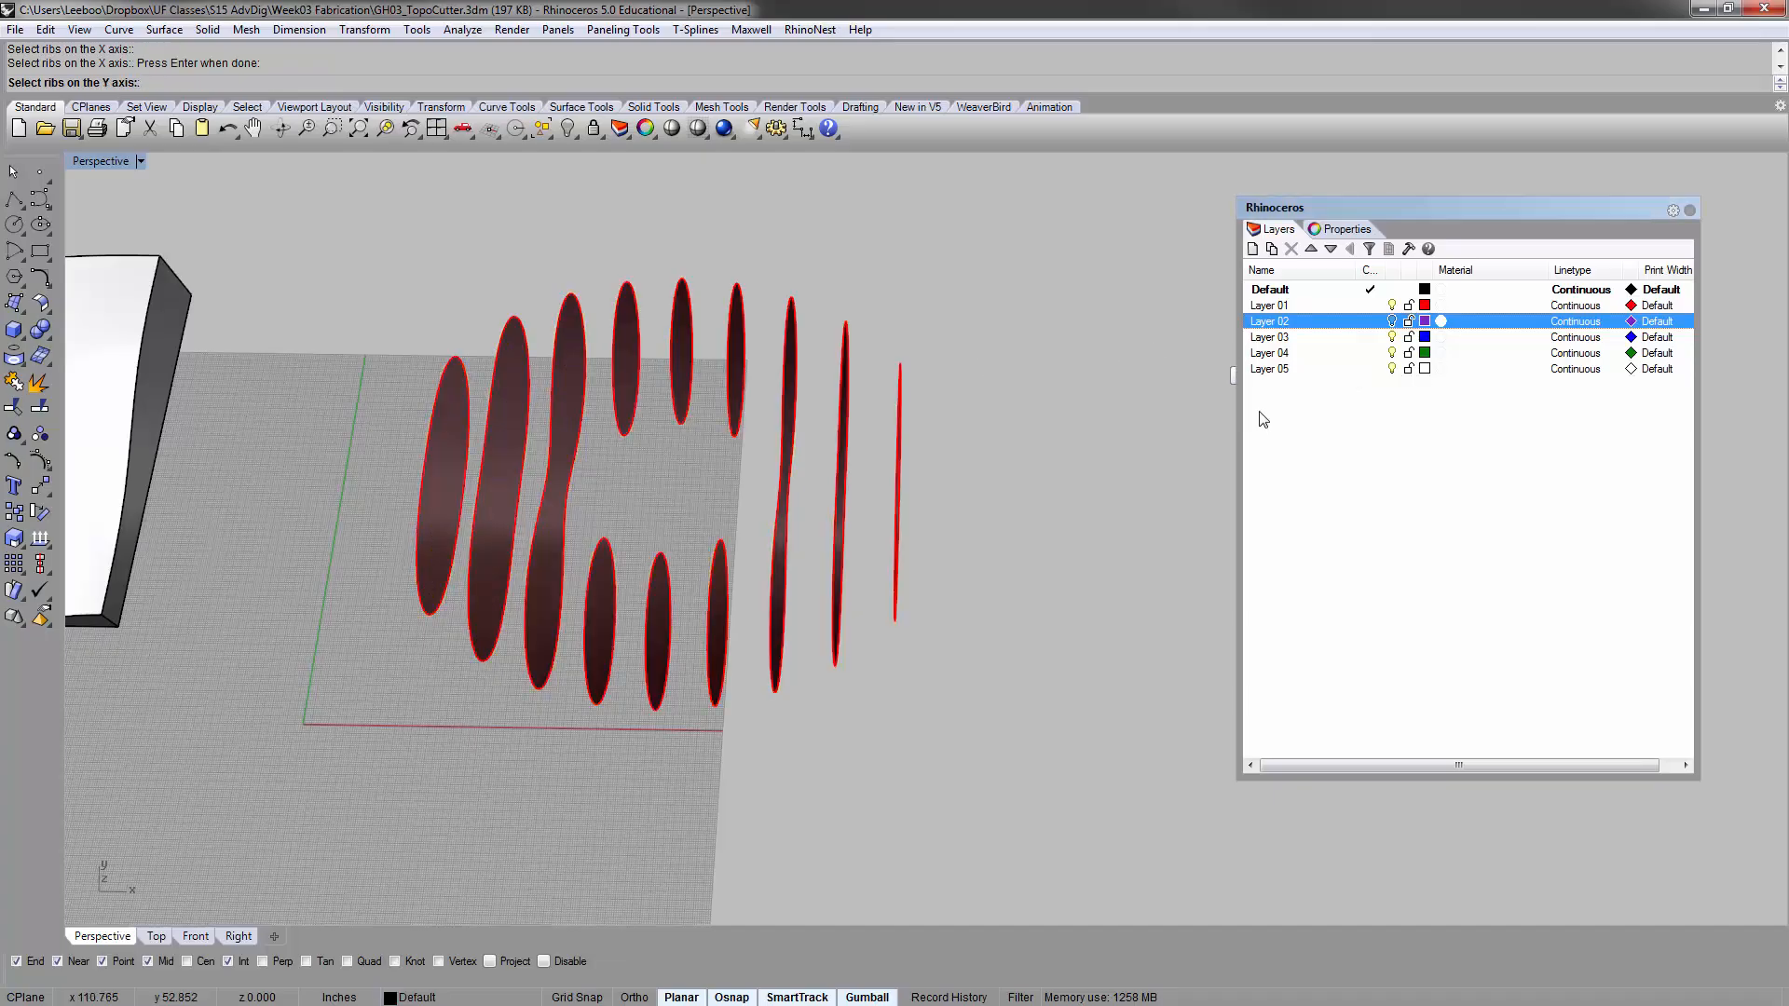
# Show Layer 02, hide Layer 01 and supply all the purple ribs as the script's Y-axis ribs
pyautogui.click(1393, 320)
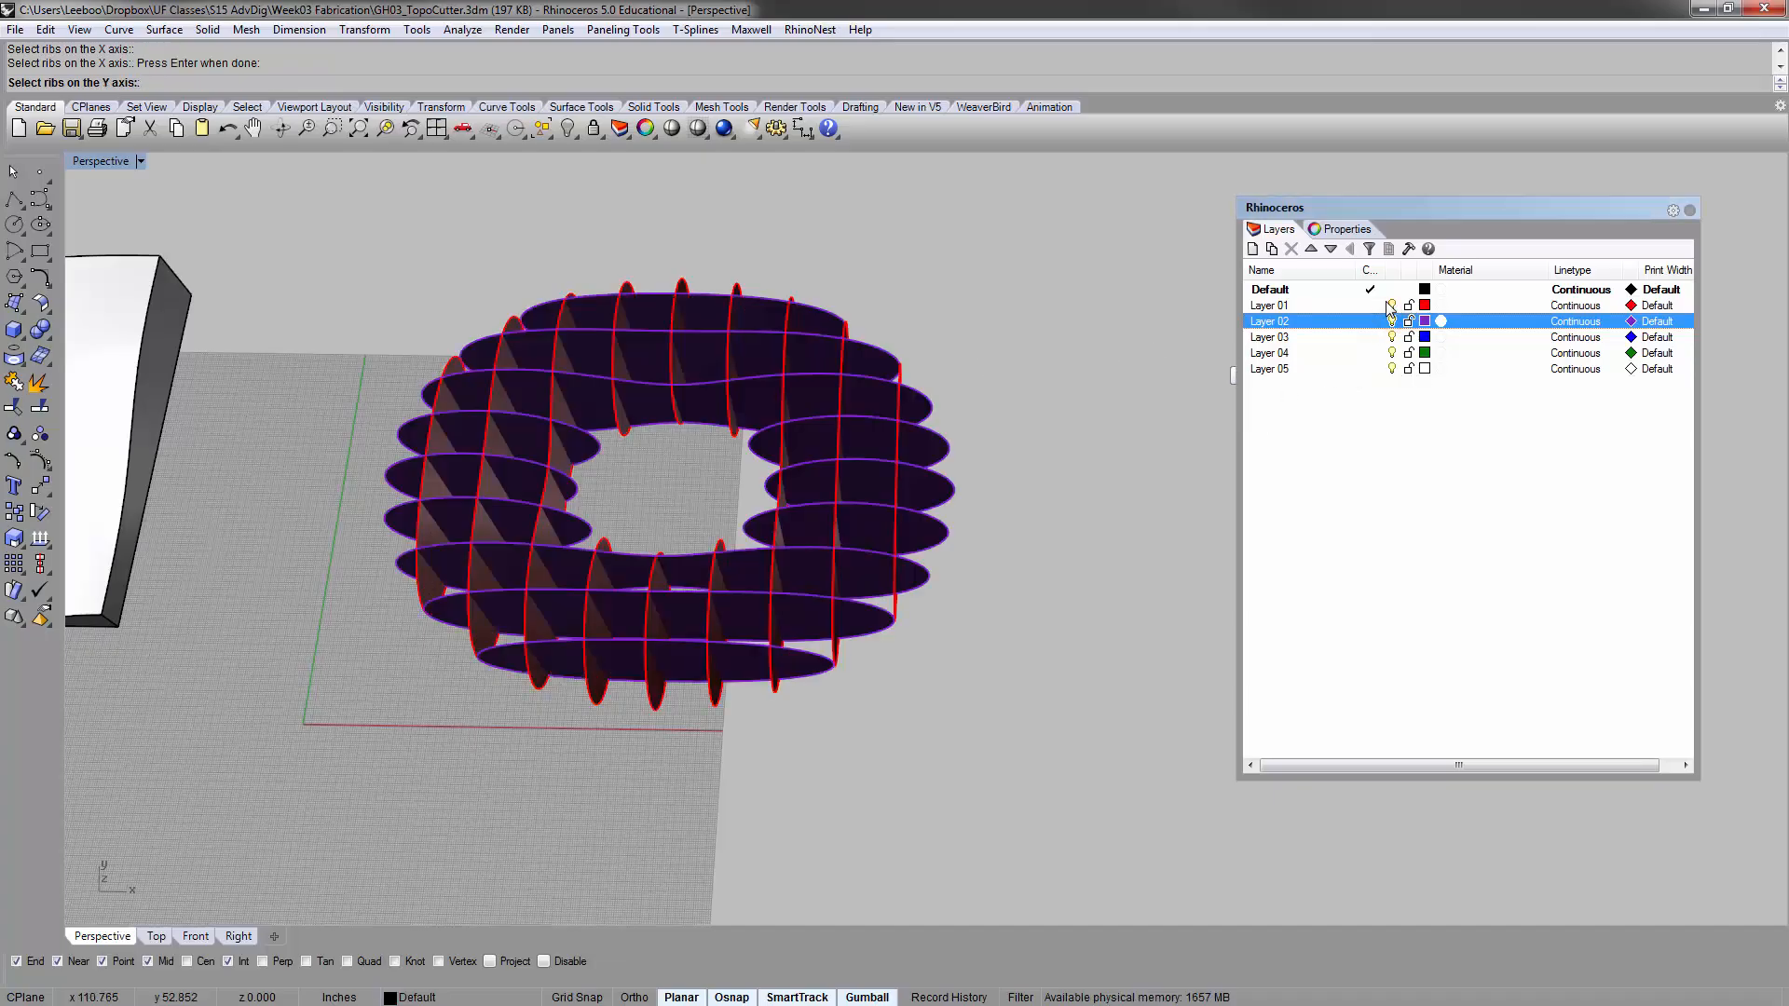
pyautogui.click(1392, 306)
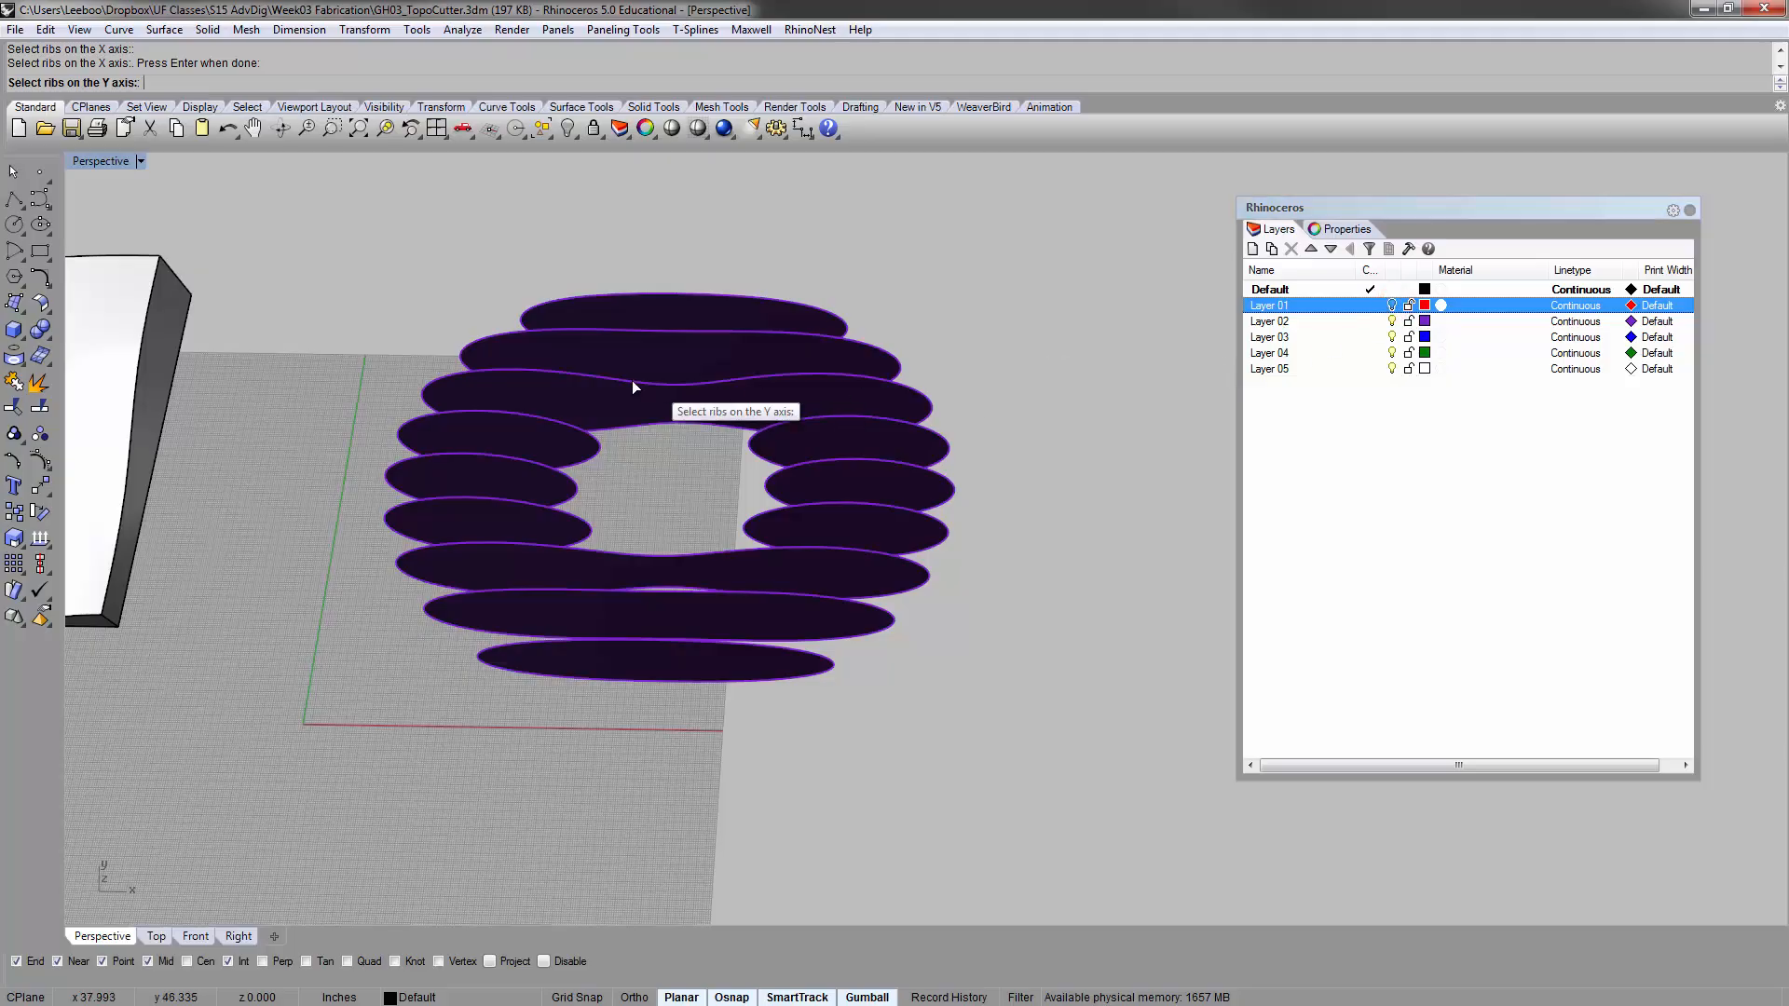
pyautogui.moveTo(266, 182); pyautogui.dragTo(1079, 812)
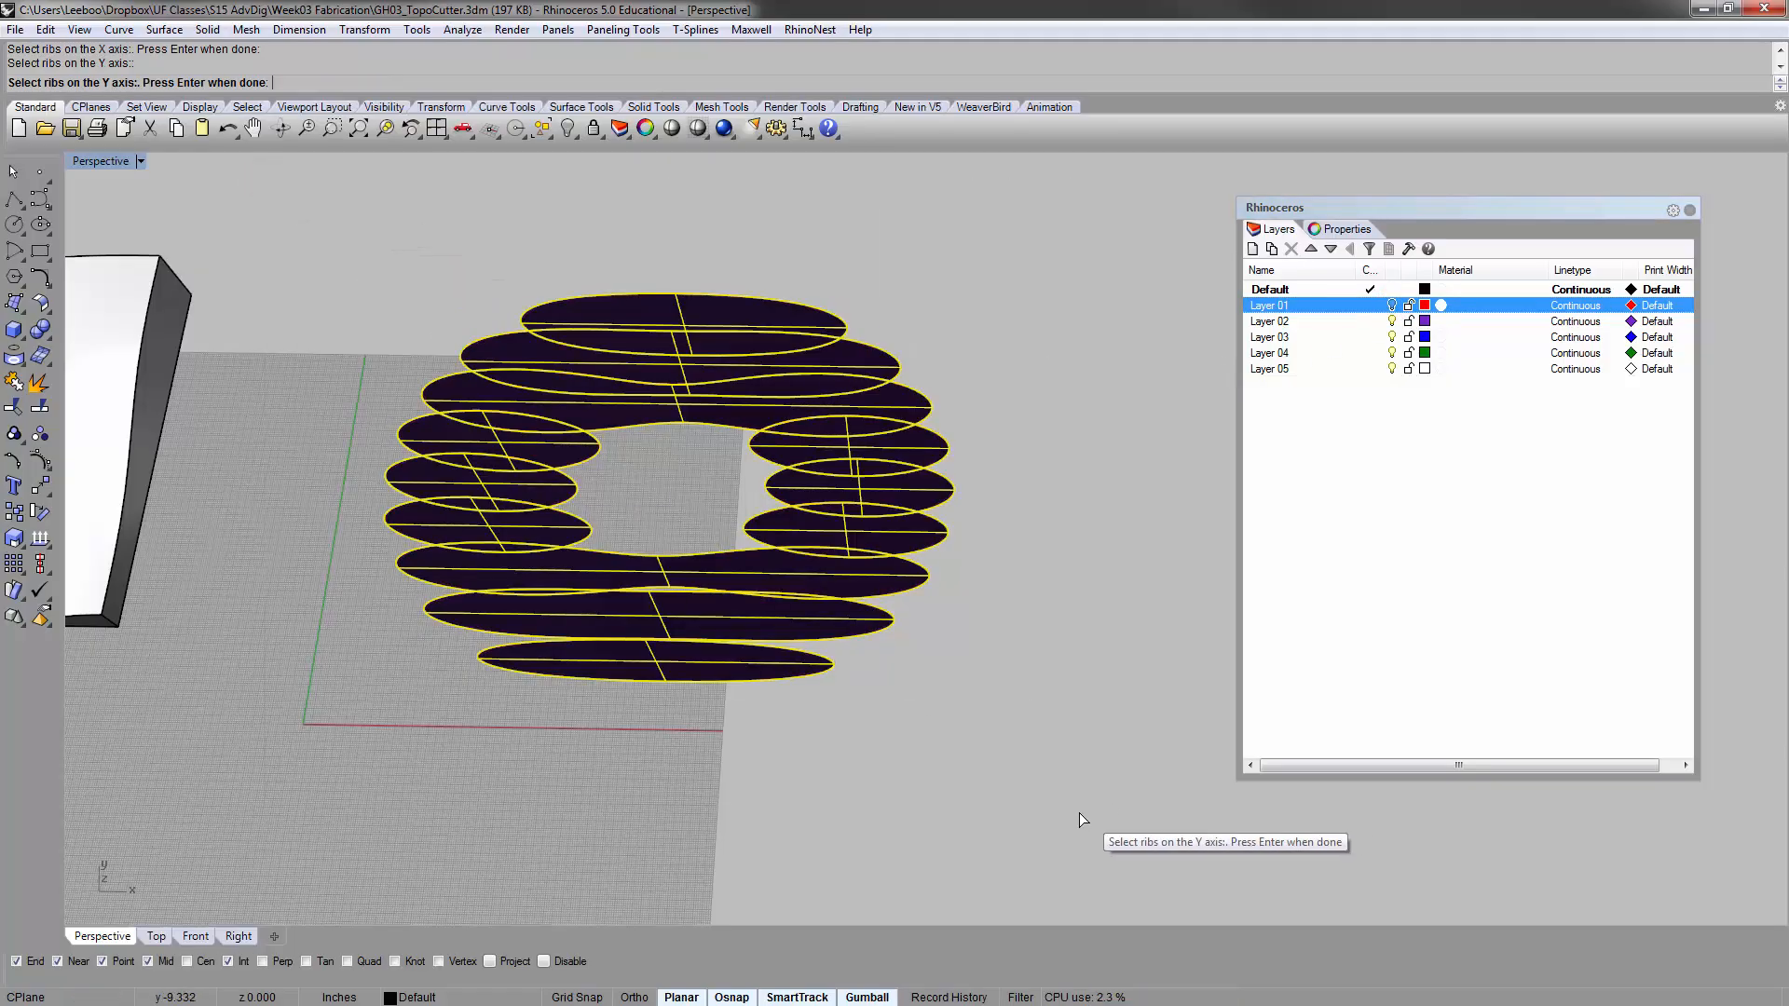
pyautogui.press('Return')
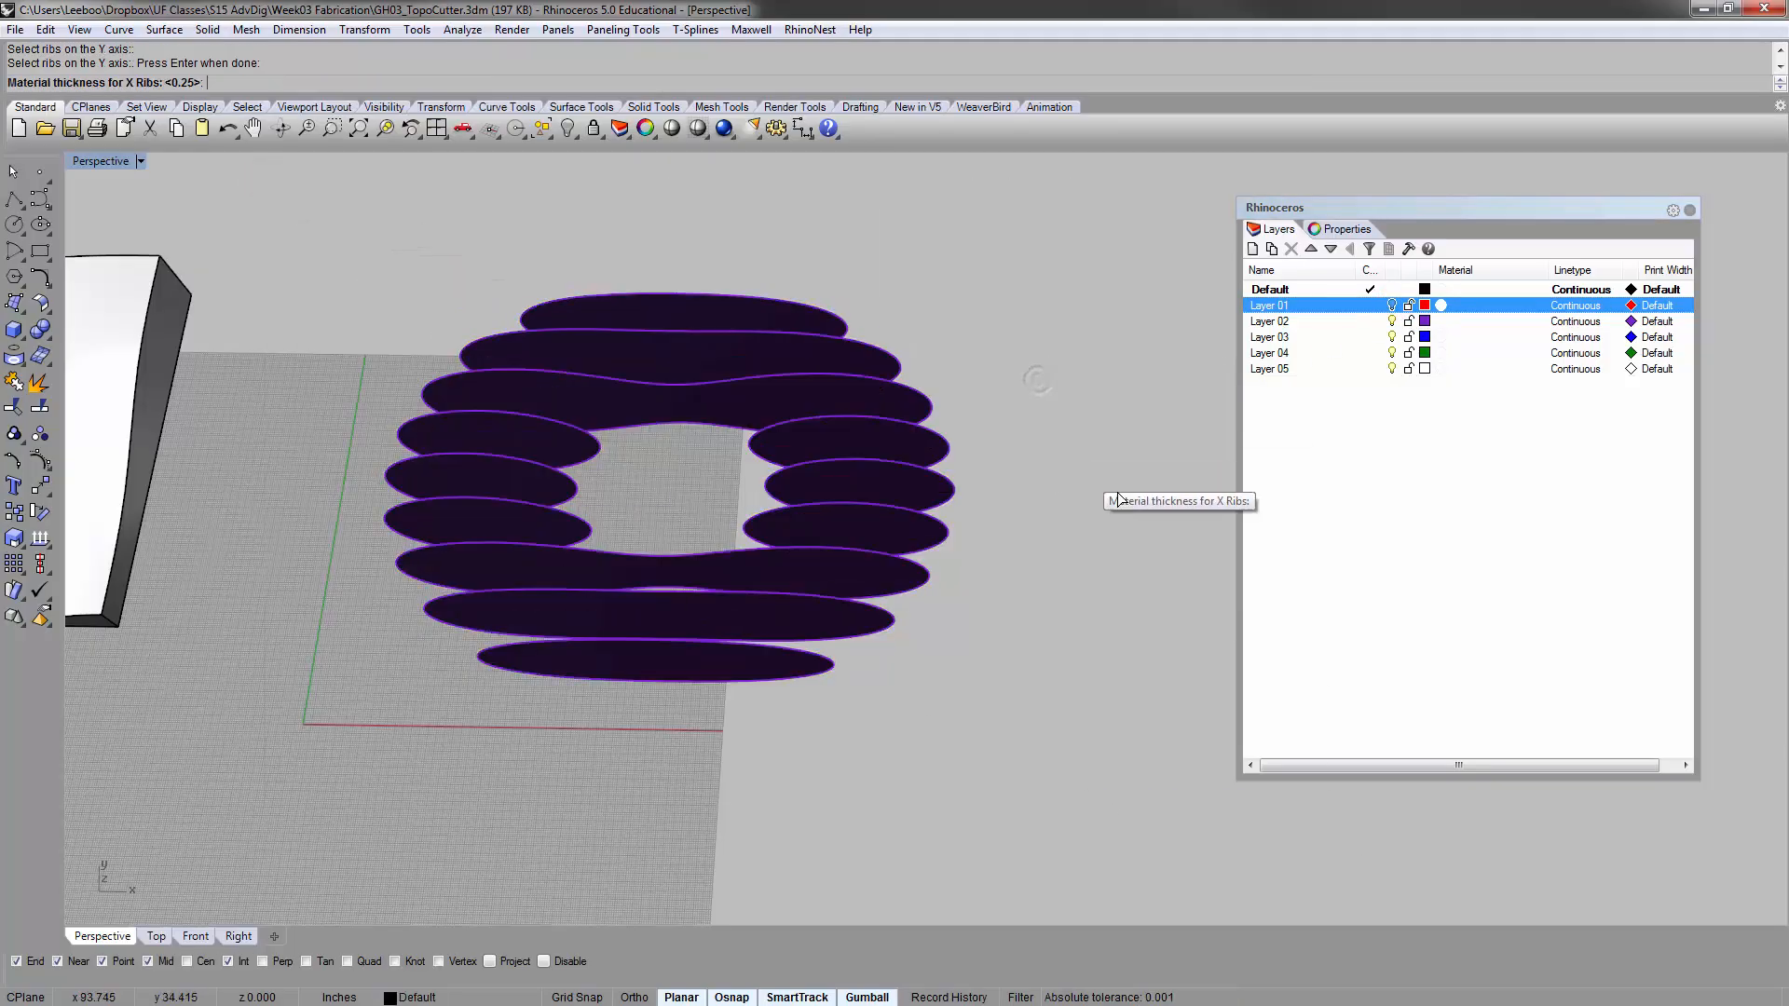
# Show Layer 01 again and set the material thickness for the X ribs to 1
pyautogui.click(1393, 306)
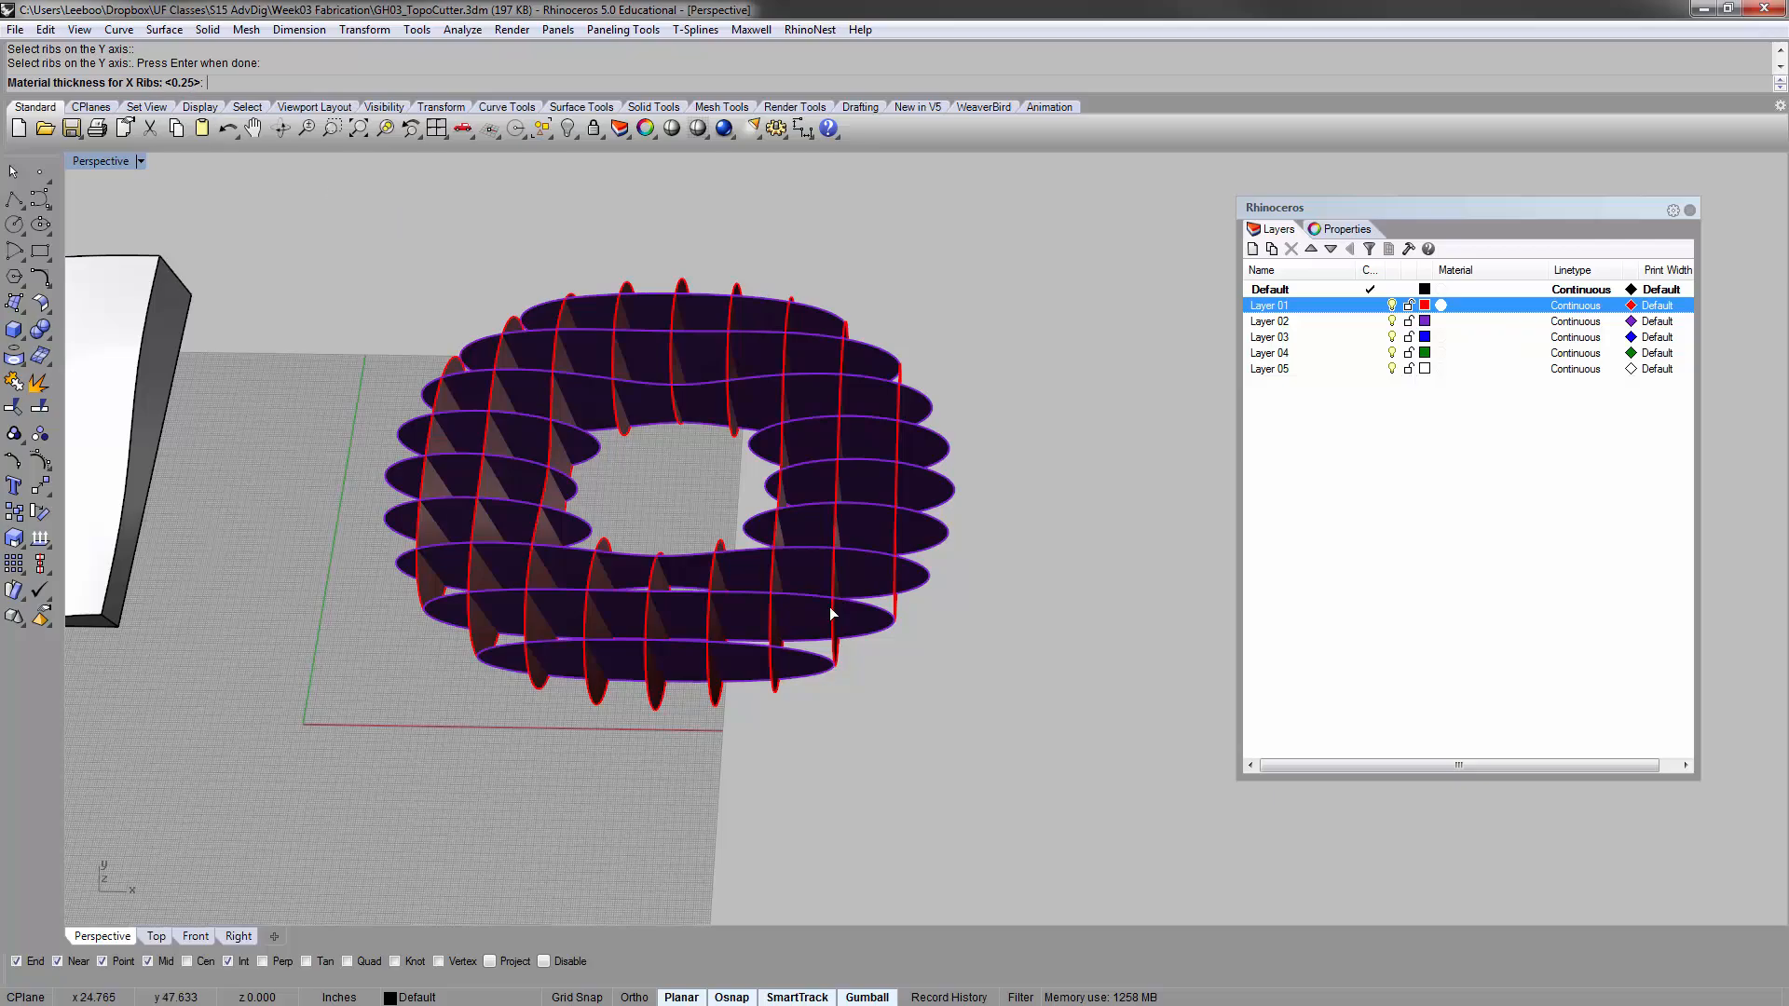
pyautogui.moveTo(830, 606); pyautogui.dragTo(699, 503, button='right')
pyautogui.scroll(5, 699, 504)
pyautogui.scroll(-4, 699, 505)
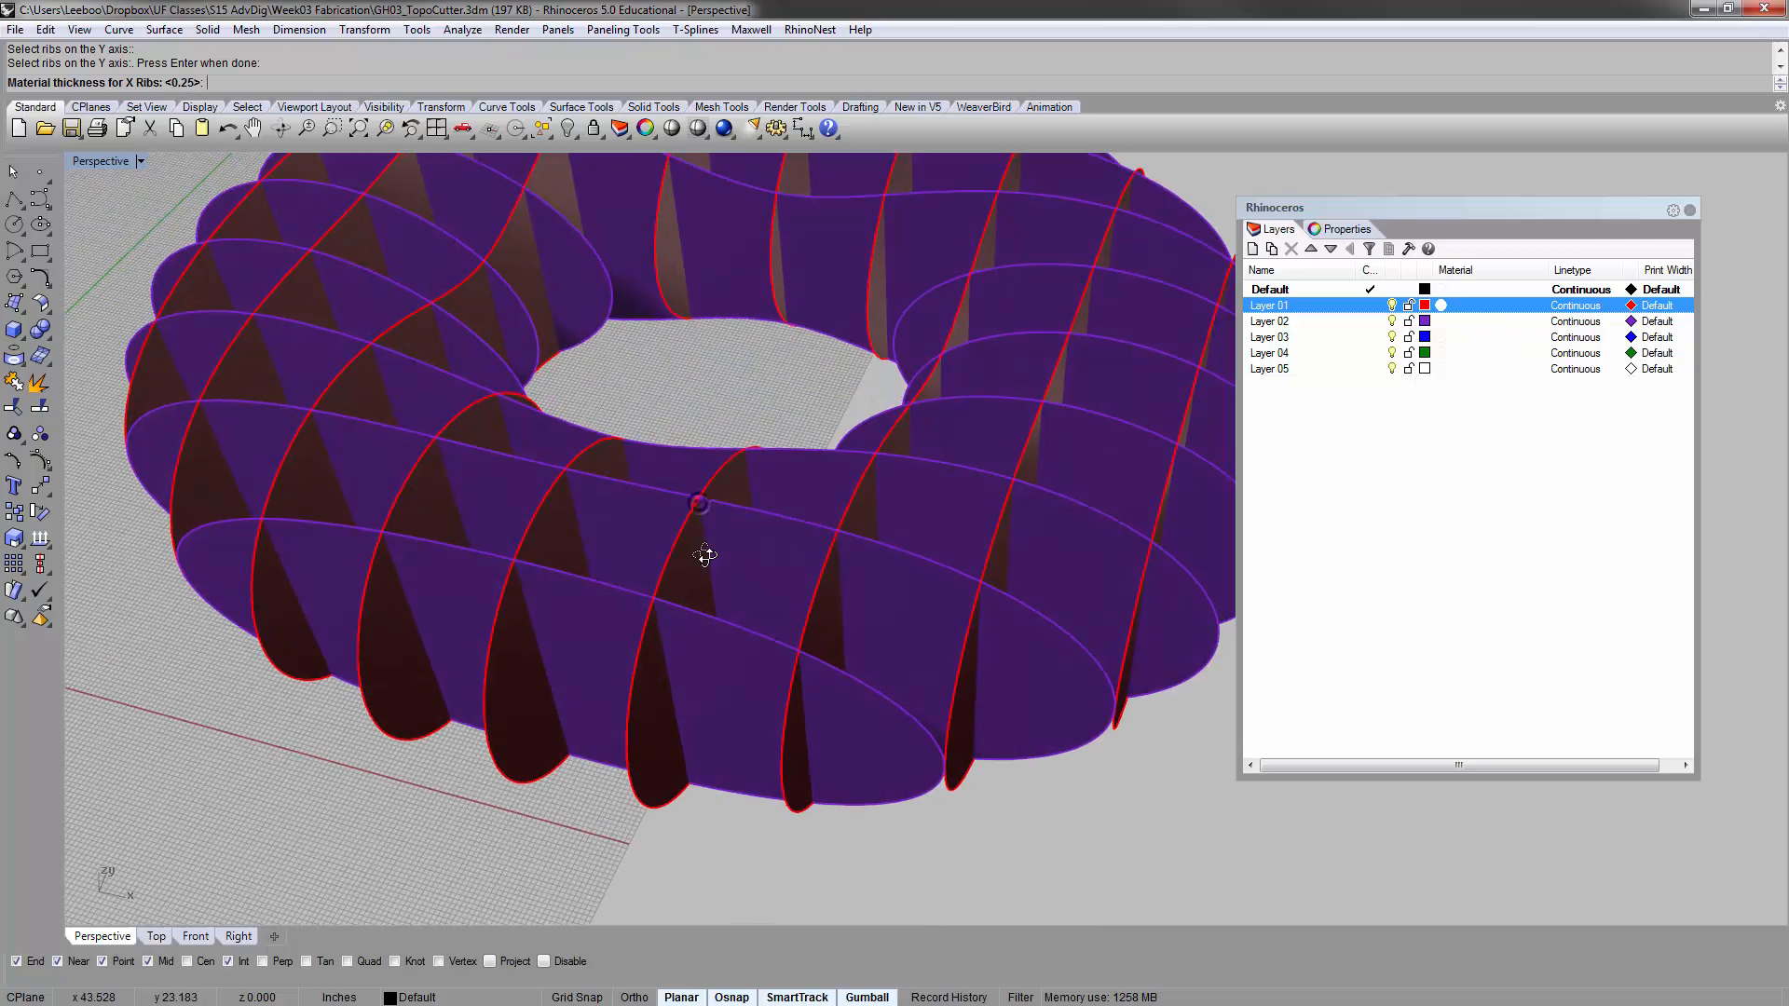
pyautogui.scroll(3, 639, 585)
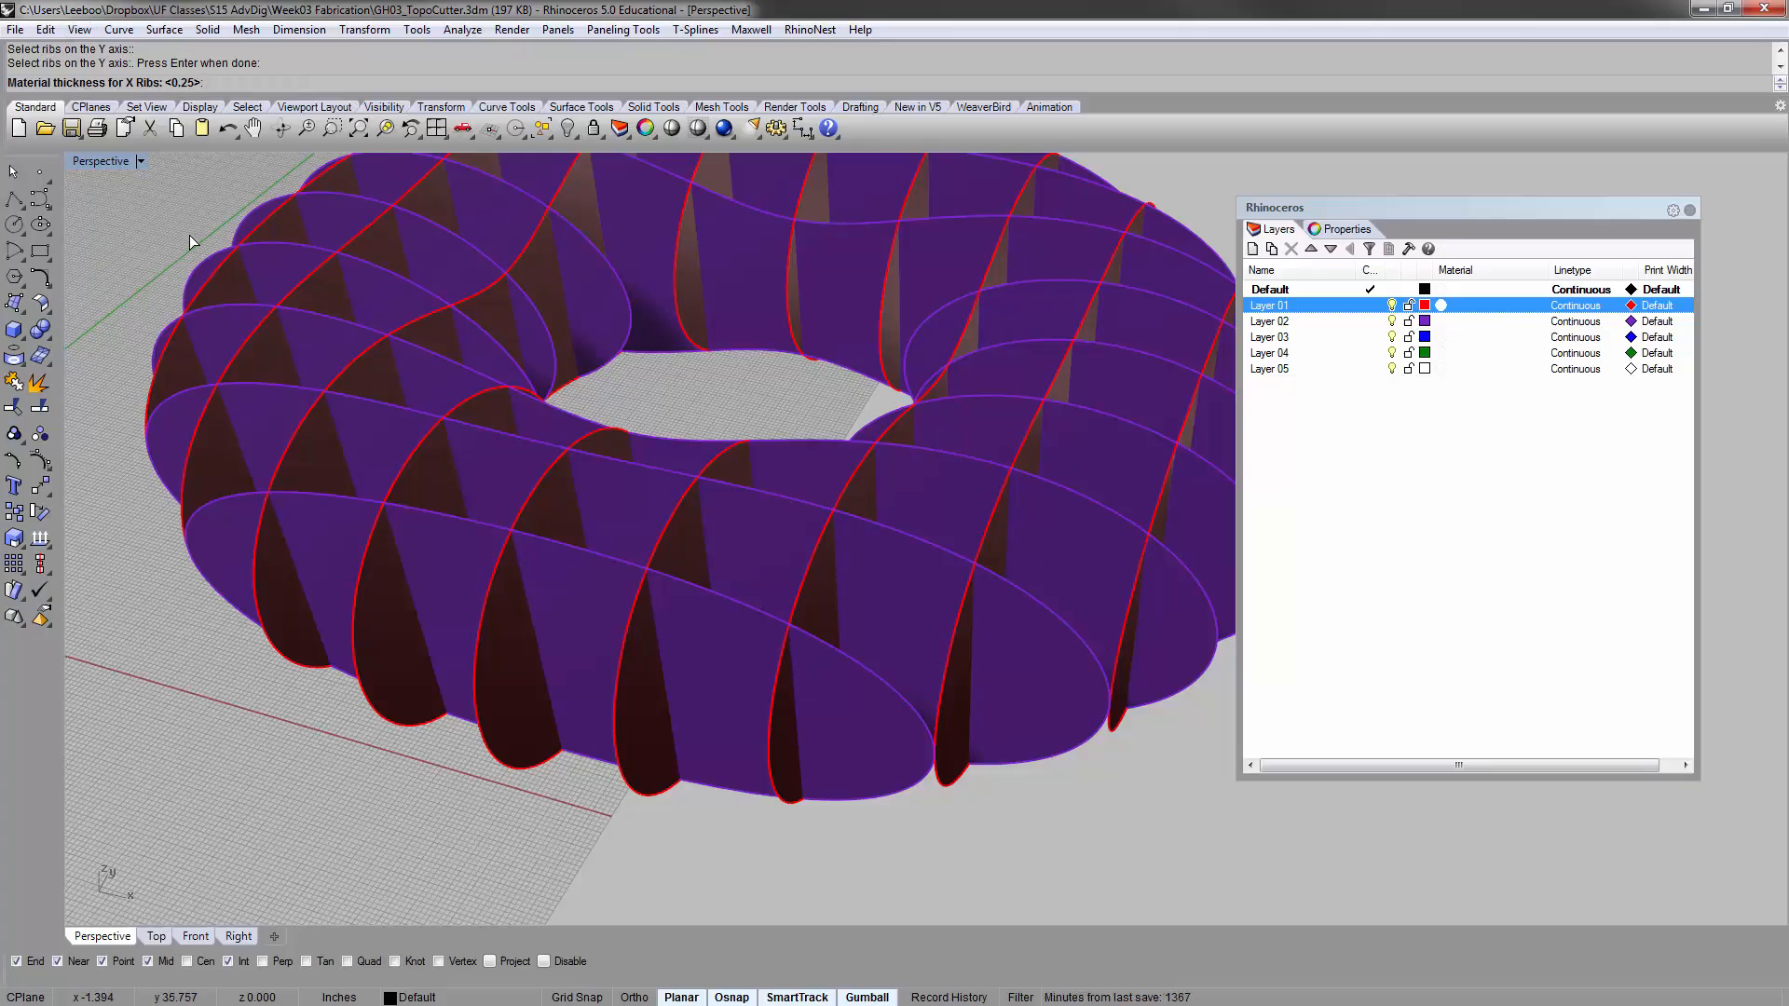
pyautogui.write('1')
pyautogui.press('Return')
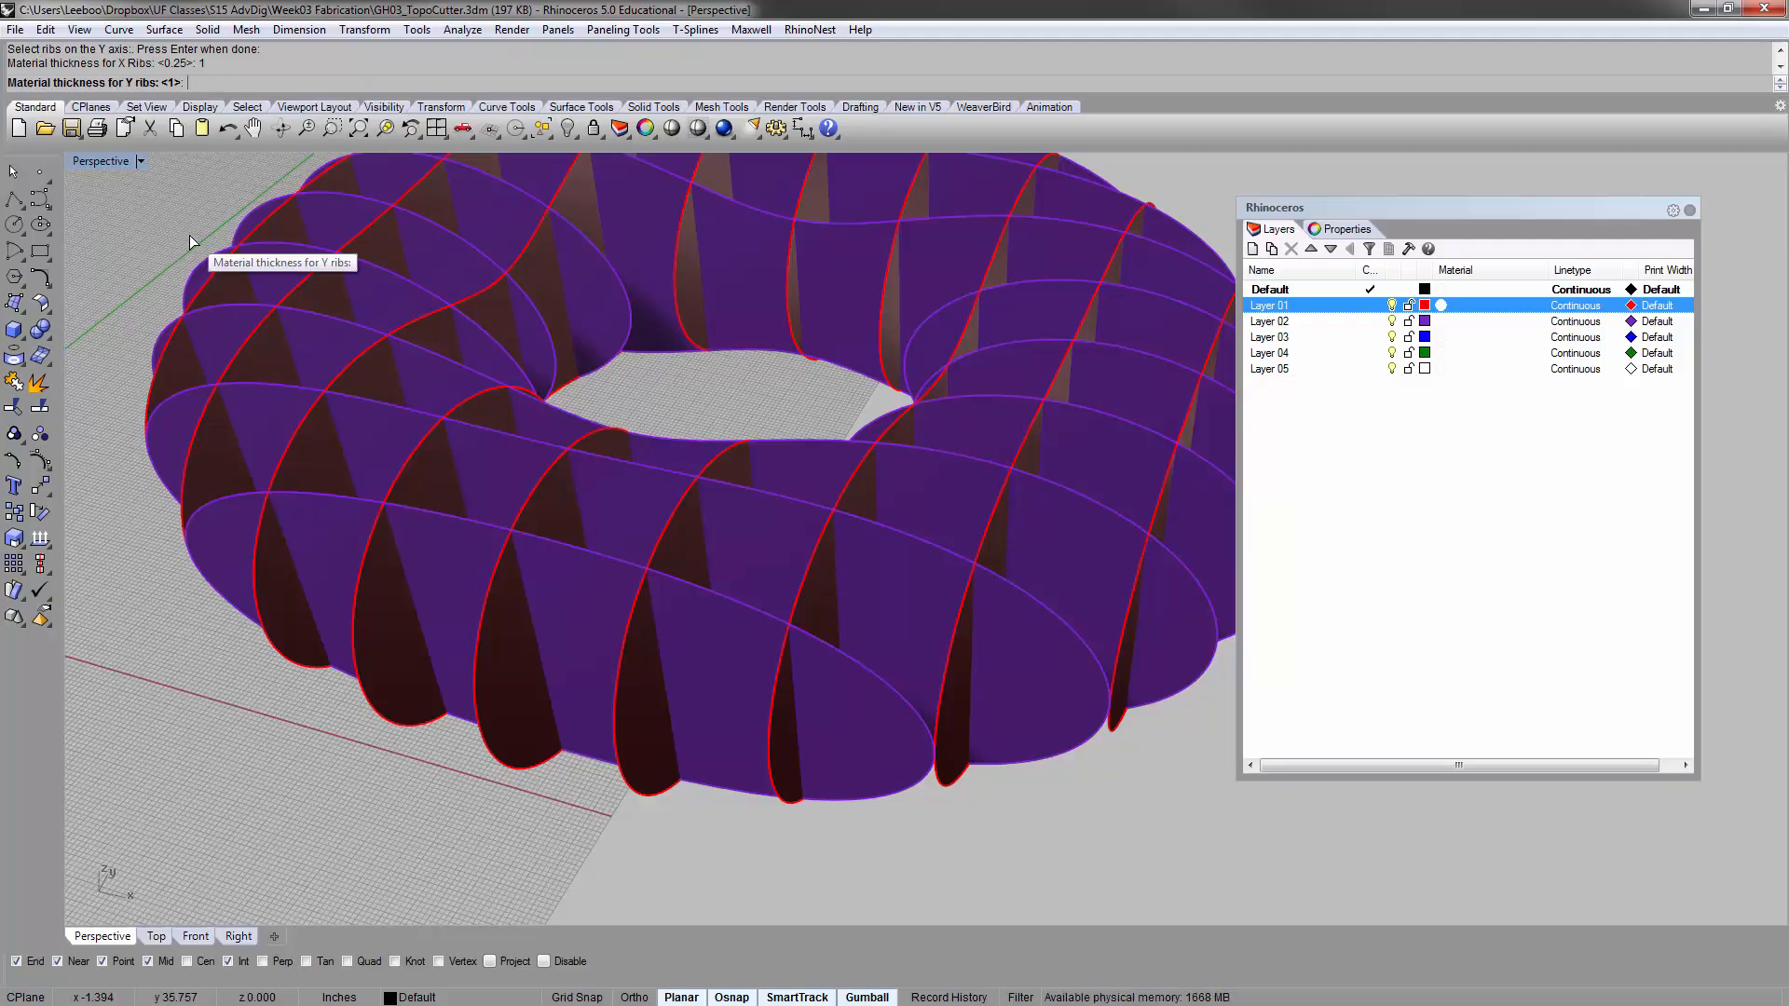
# Accept 1 as the material thickness for the Y ribs and let the script cut the notches
pyautogui.moveTo(689, 334); pyautogui.dragTo(662, 275, button='right')
pyautogui.scroll(4, 677, 308)
pyautogui.scroll(-8, 664, 304)
pyautogui.scroll(7, 661, 276)
pyautogui.scroll(3, 639, 326)
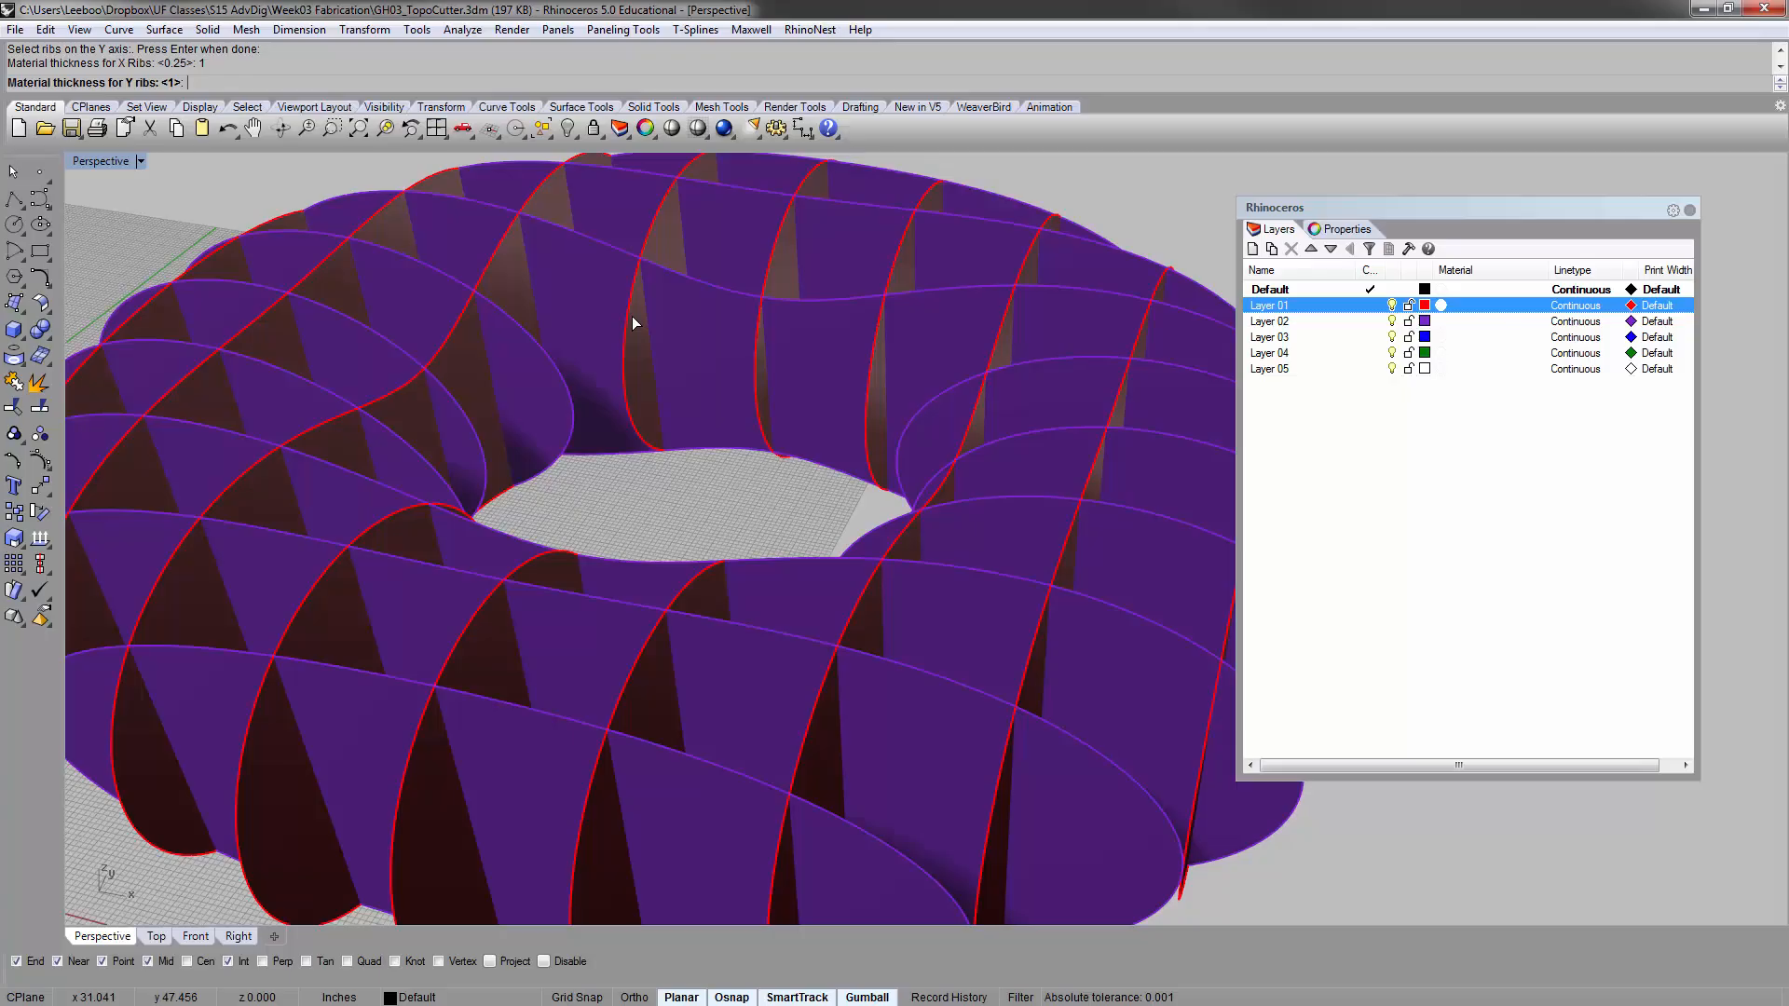
pyautogui.press('Return')
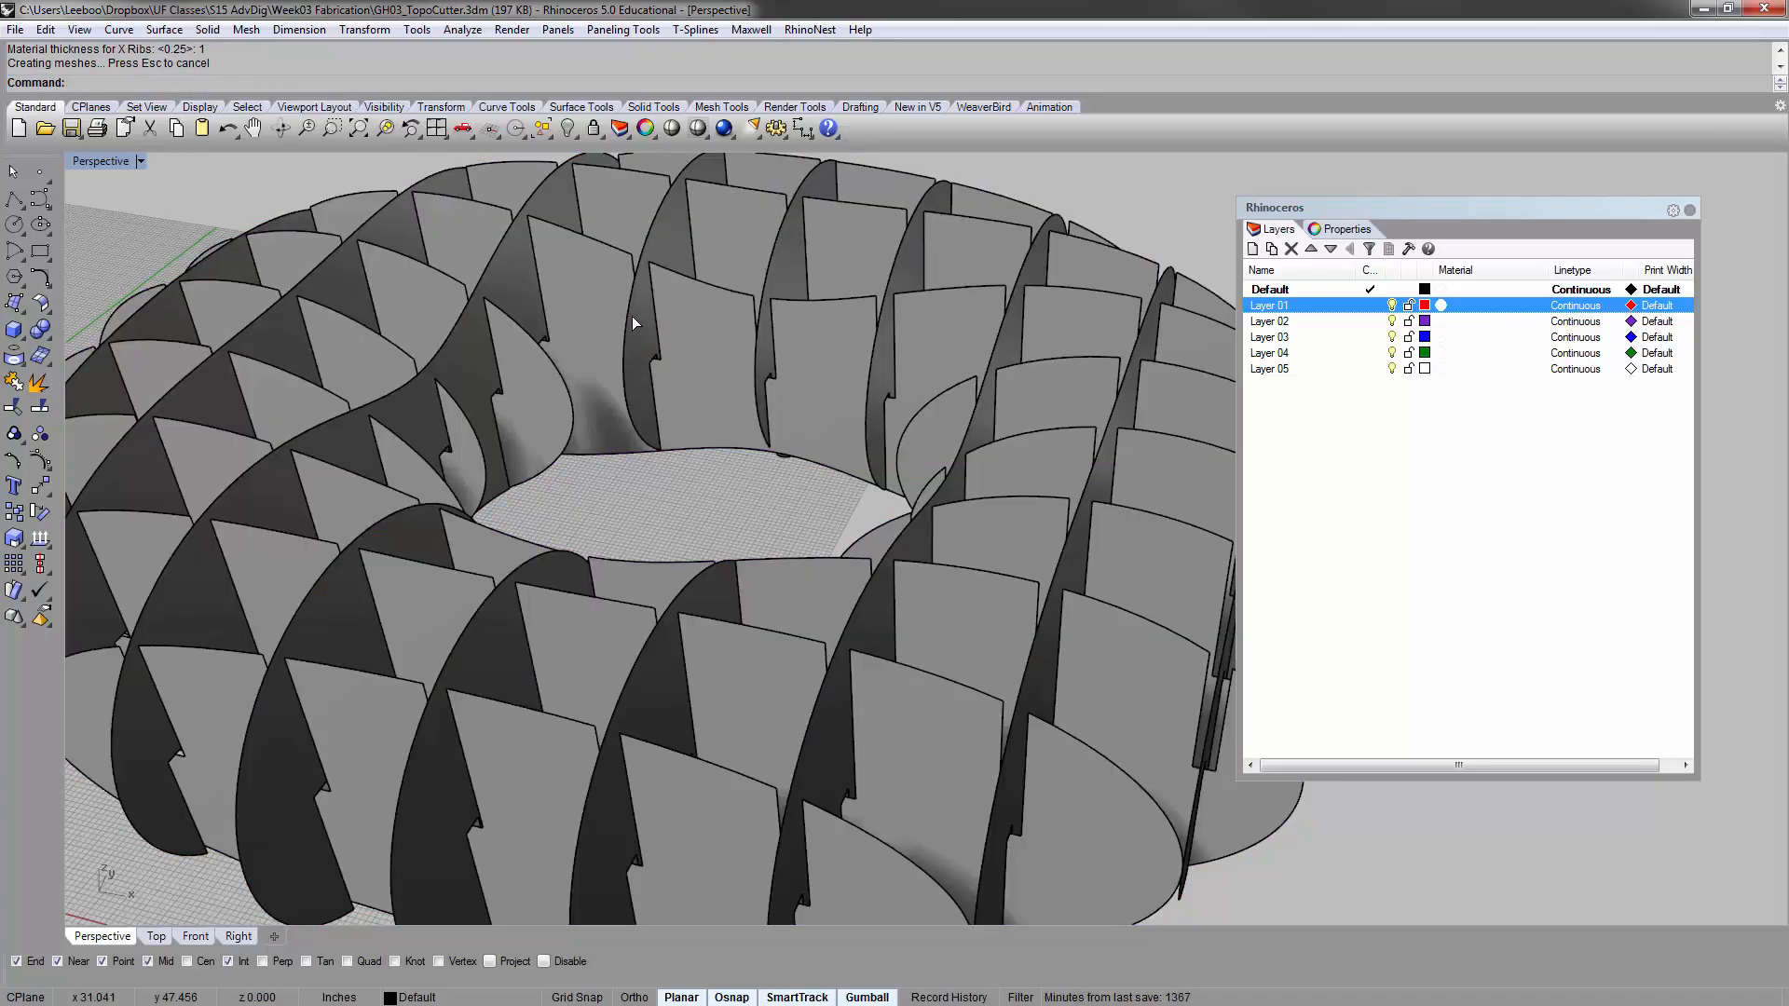
# Lift the frontmost notched rib straight up above the torus to expose its slots
pyautogui.moveTo(632, 316); pyautogui.dragTo(769, 535, button='right')
pyautogui.scroll(-4, 605, 462)
pyautogui.click(645, 626)
pyautogui.moveTo(645, 626); pyautogui.dragTo(643, 570, button='right')
pyautogui.scroll(3, 522, 578)
pyautogui.moveTo(522, 578); pyautogui.dragTo(540, 593, button='right')
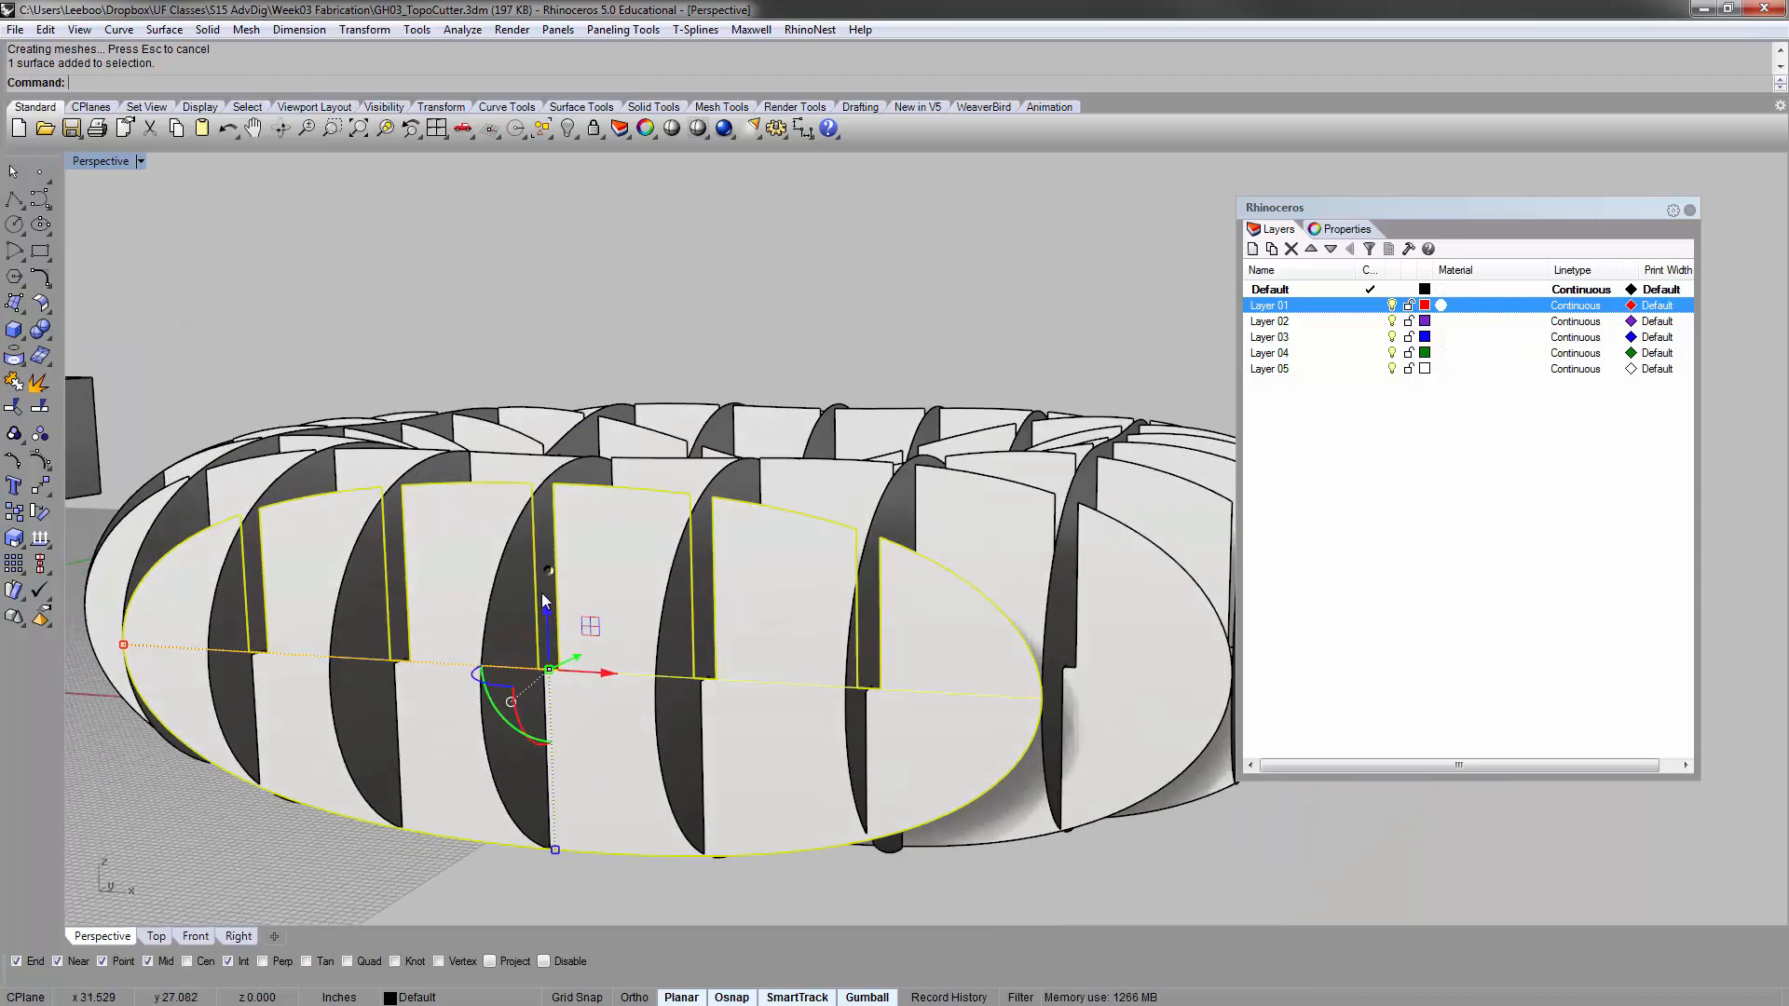
pyautogui.moveTo(544, 619); pyautogui.dragTo(580, 317)
pyautogui.click(1026, 226)
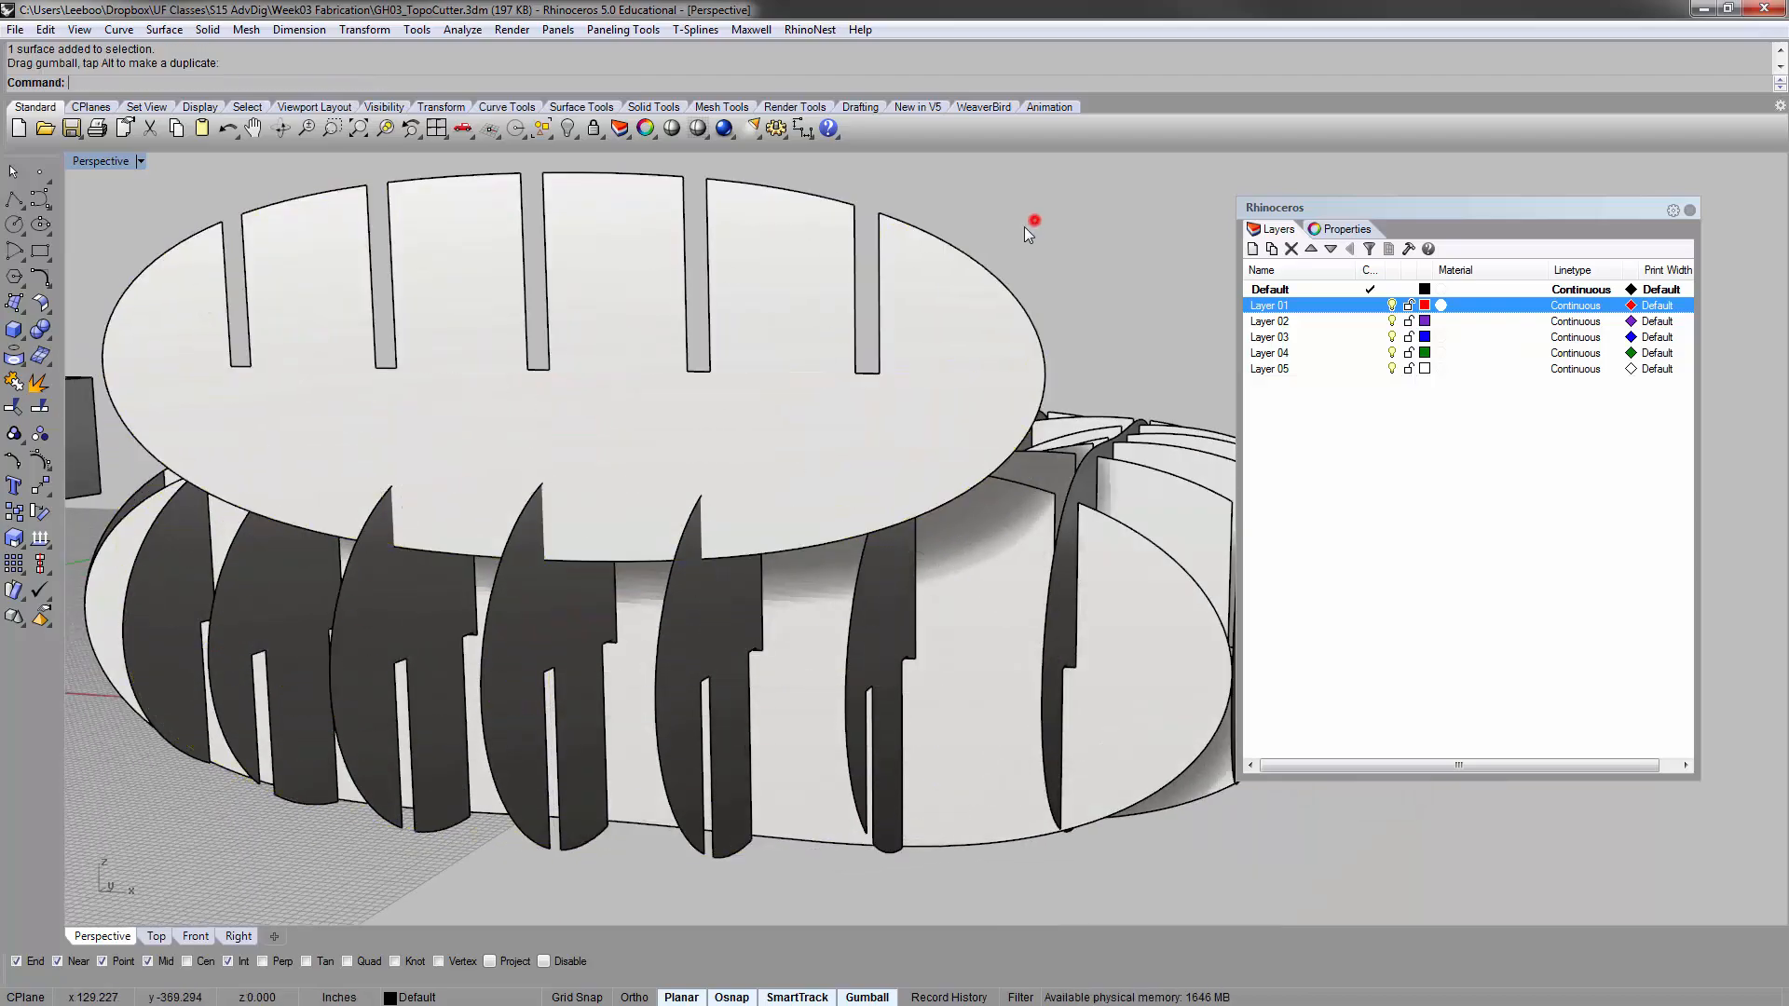
# Examine the matching slots in the raised rib and the crossing ribs, and undo the rib's move
pyautogui.moveTo(1032, 220); pyautogui.dragTo(999, 296, button='right')
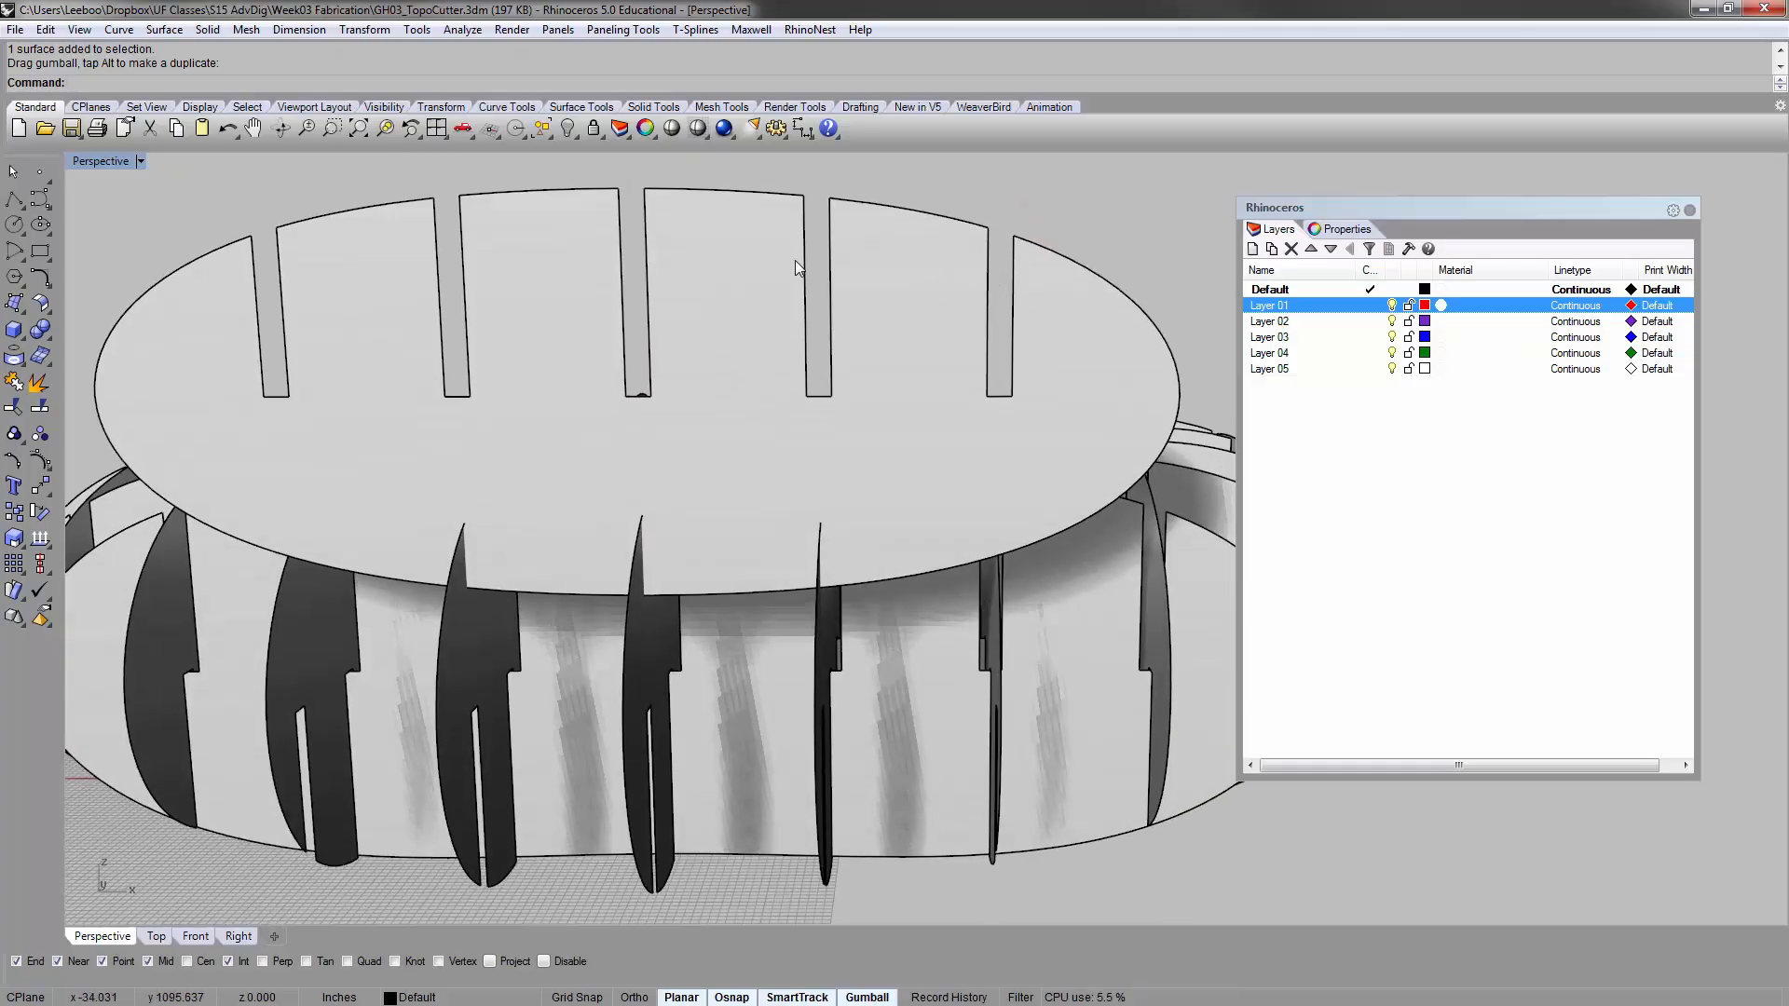
pyautogui.moveTo(796, 260); pyautogui.dragTo(633, 738, button='right')
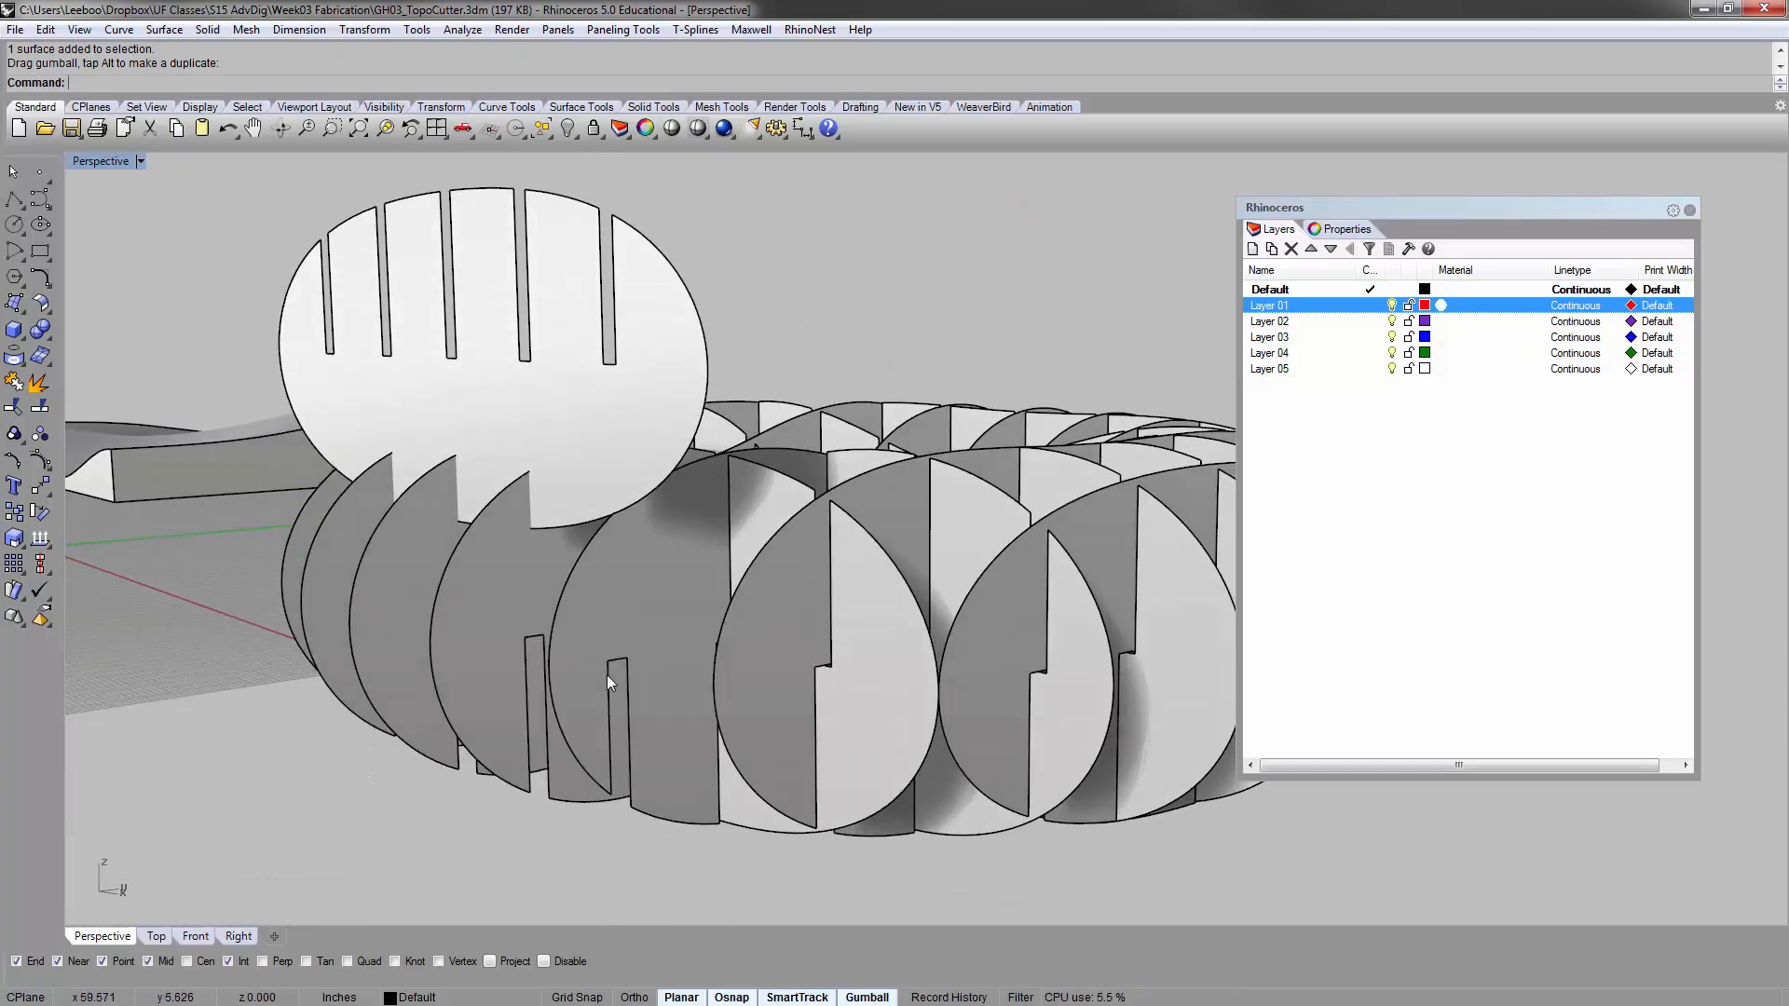
pyautogui.moveTo(622, 610); pyautogui.dragTo(845, 496, button='right')
pyautogui.scroll(-8, 780, 566)
pyautogui.click(845, 496)
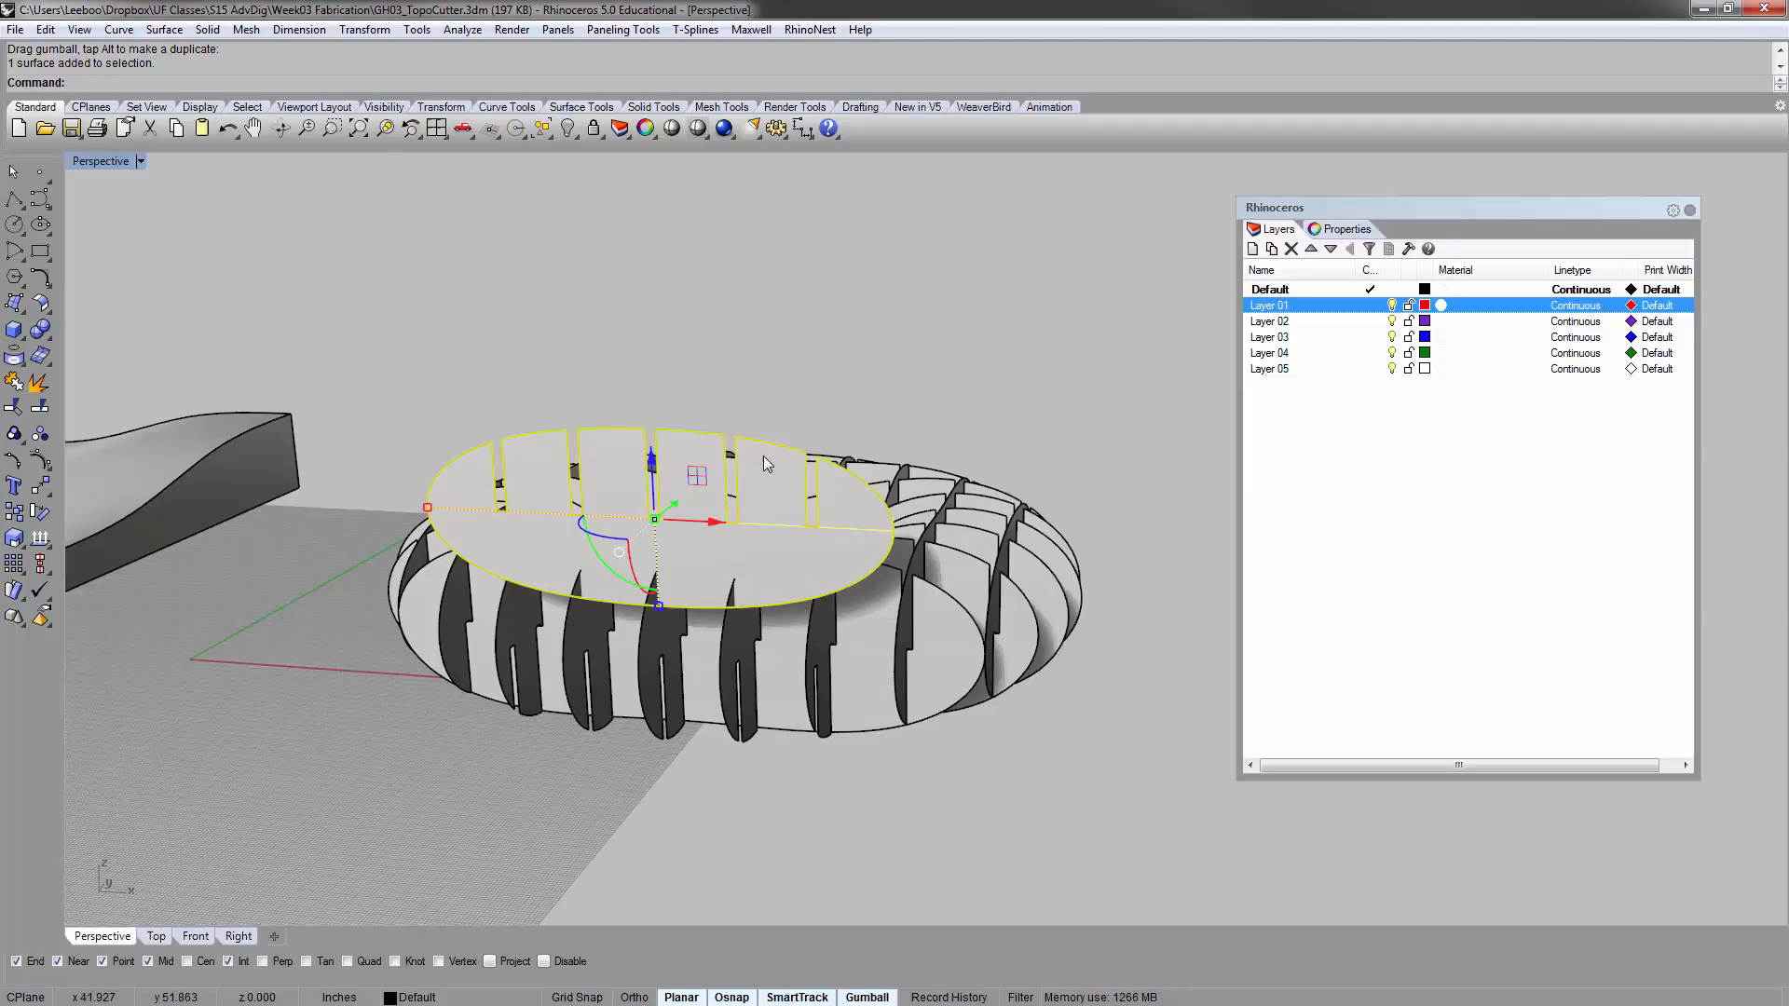
pyautogui.click(757, 773)
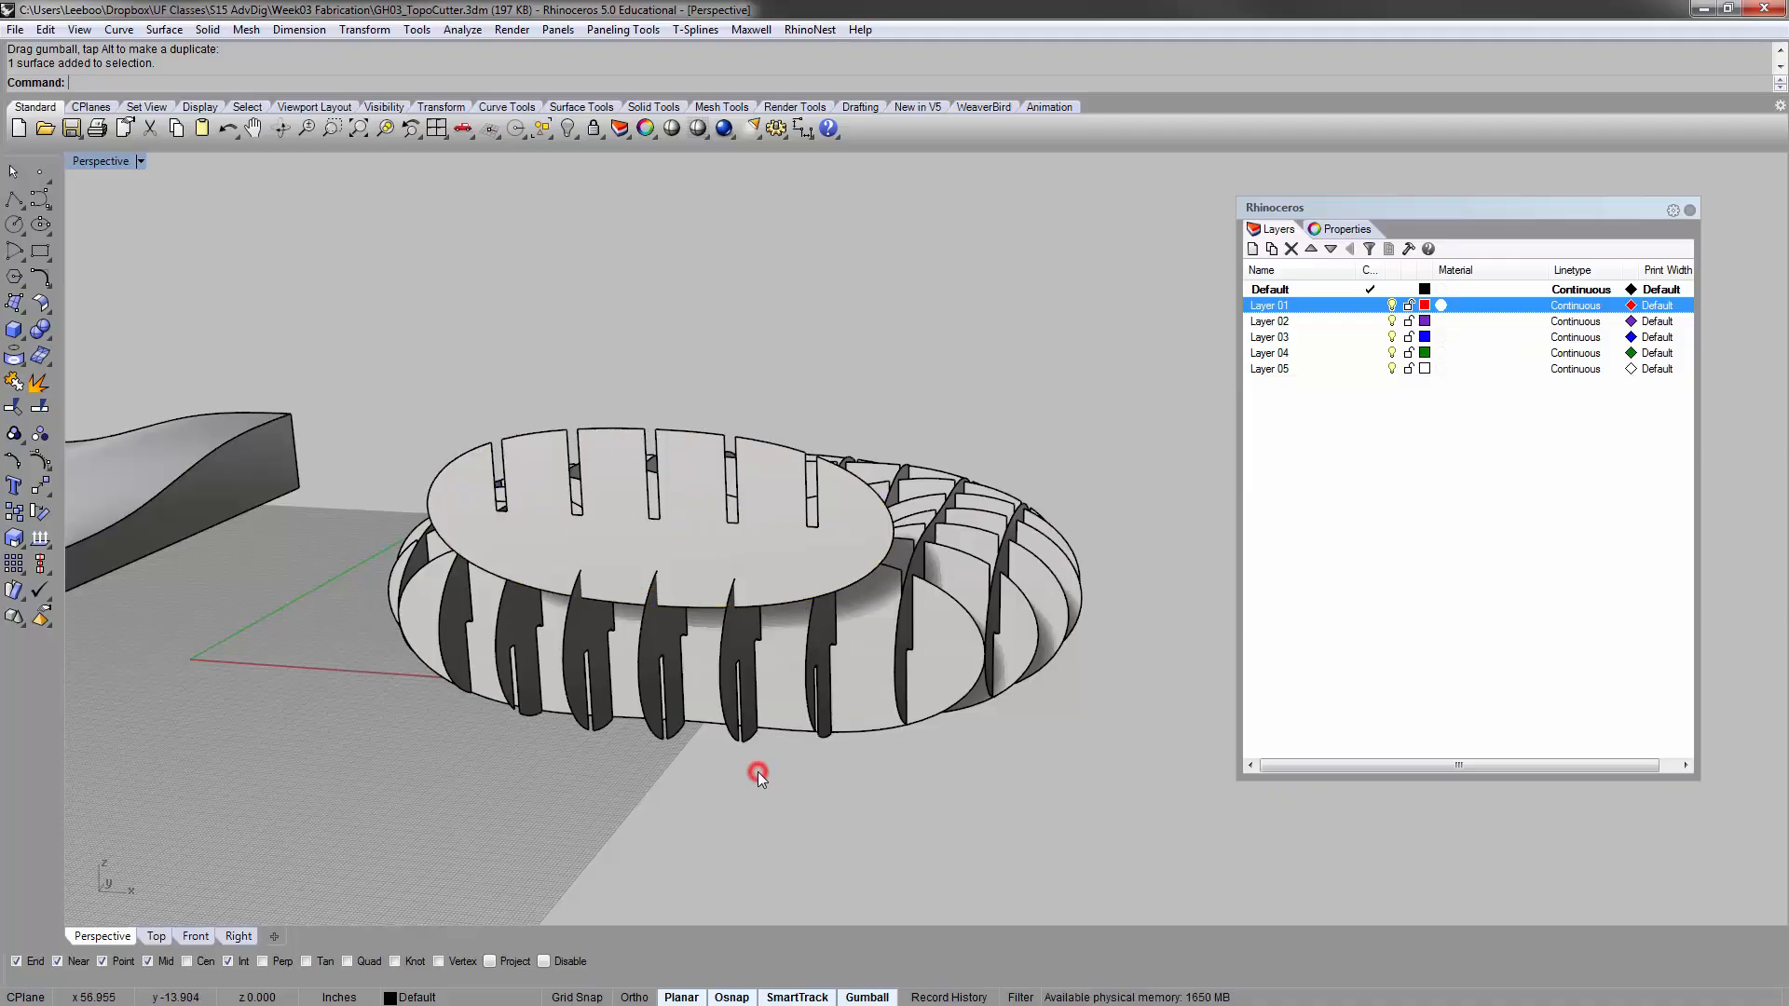
pyautogui.hotkey('ctrl', 'z')
pyautogui.click(873, 387)
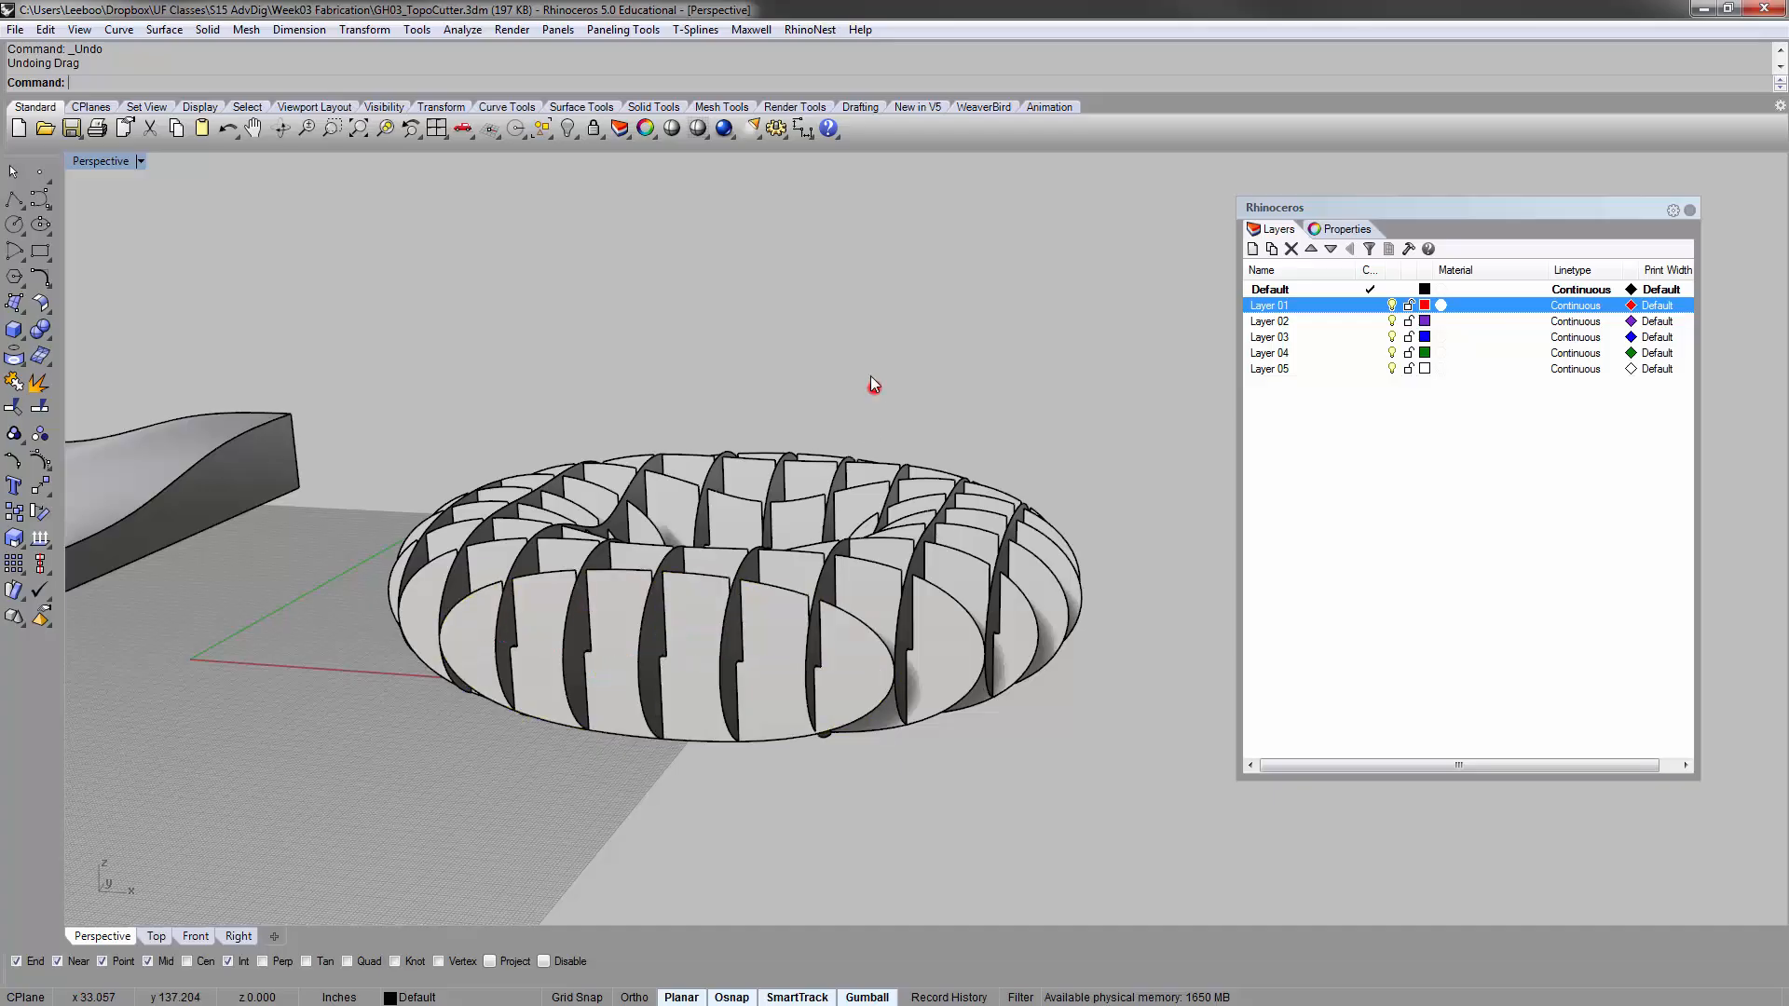
# Zoom to a single selected rib and examine the notches where the ribs cross around the torus
pyautogui.moveTo(873, 387); pyautogui.dragTo(831, 528, button='right')
pyautogui.scroll(-8, 831, 527)
pyautogui.moveTo(946, 687); pyautogui.dragTo(668, 365)
pyautogui.write('zs')
pyautogui.press('Return')
pyautogui.scroll(3, 667, 366)
pyautogui.click(667, 365)
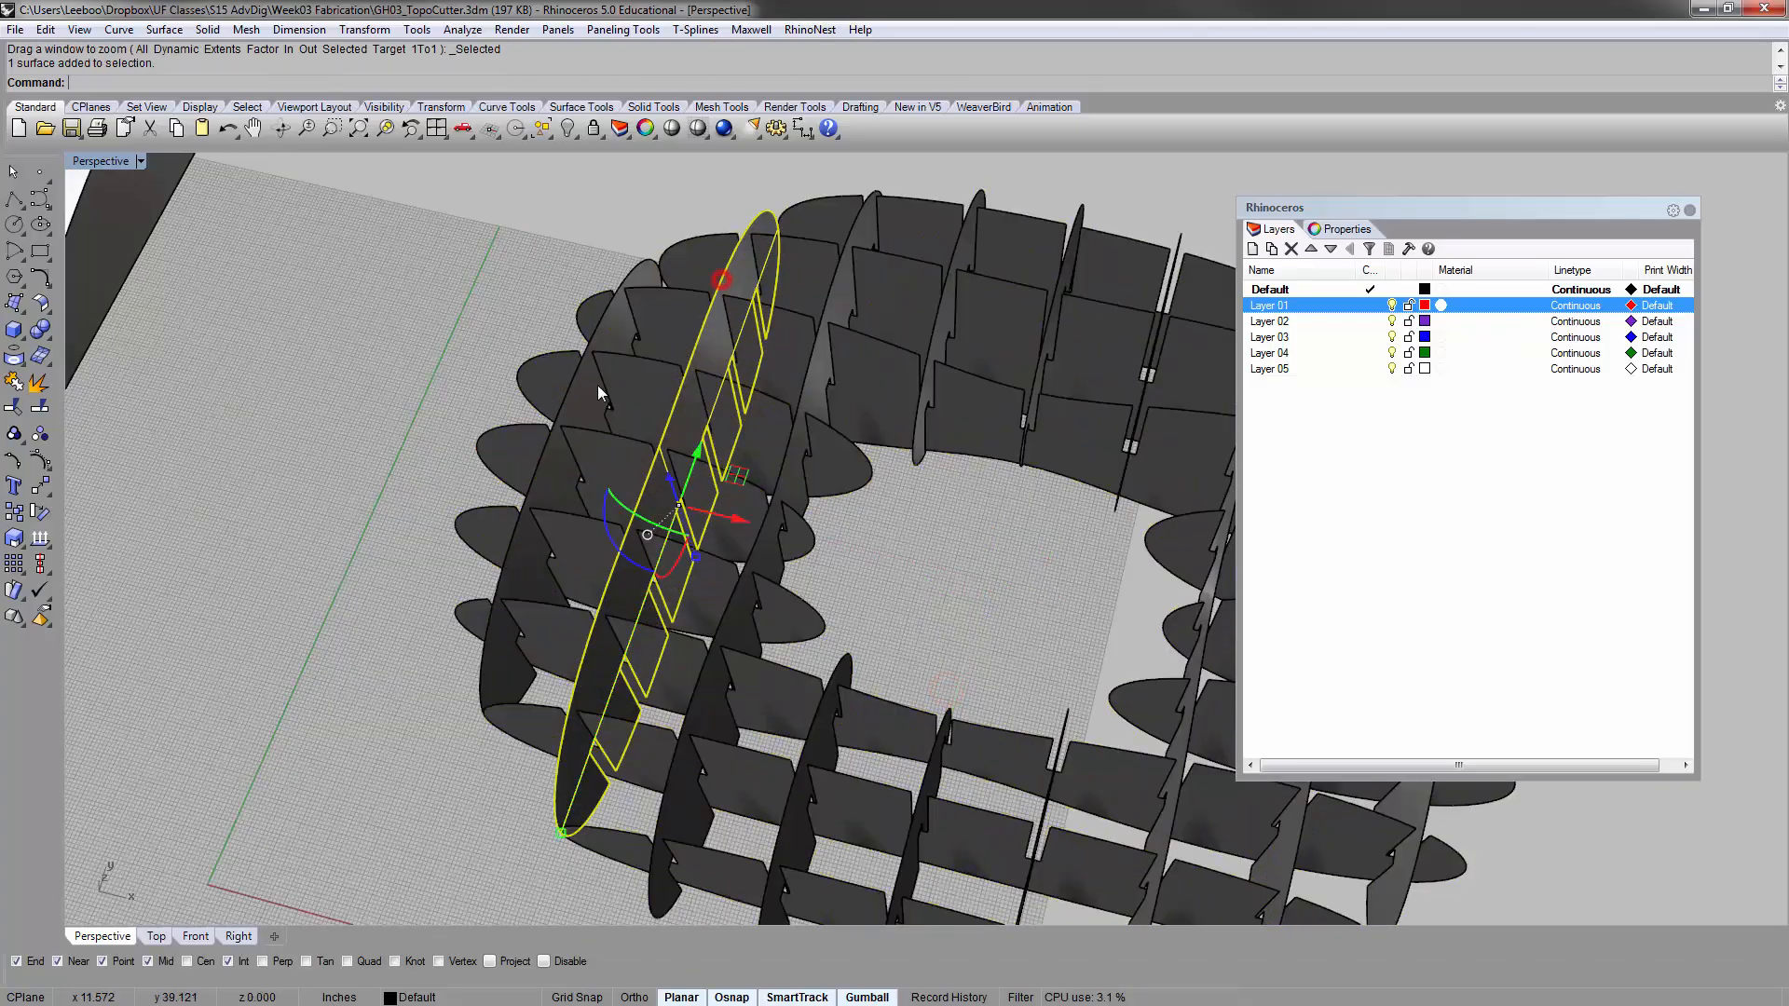
pyautogui.click(446, 293)
pyautogui.moveTo(671, 524); pyautogui.dragTo(559, 568, button='right')
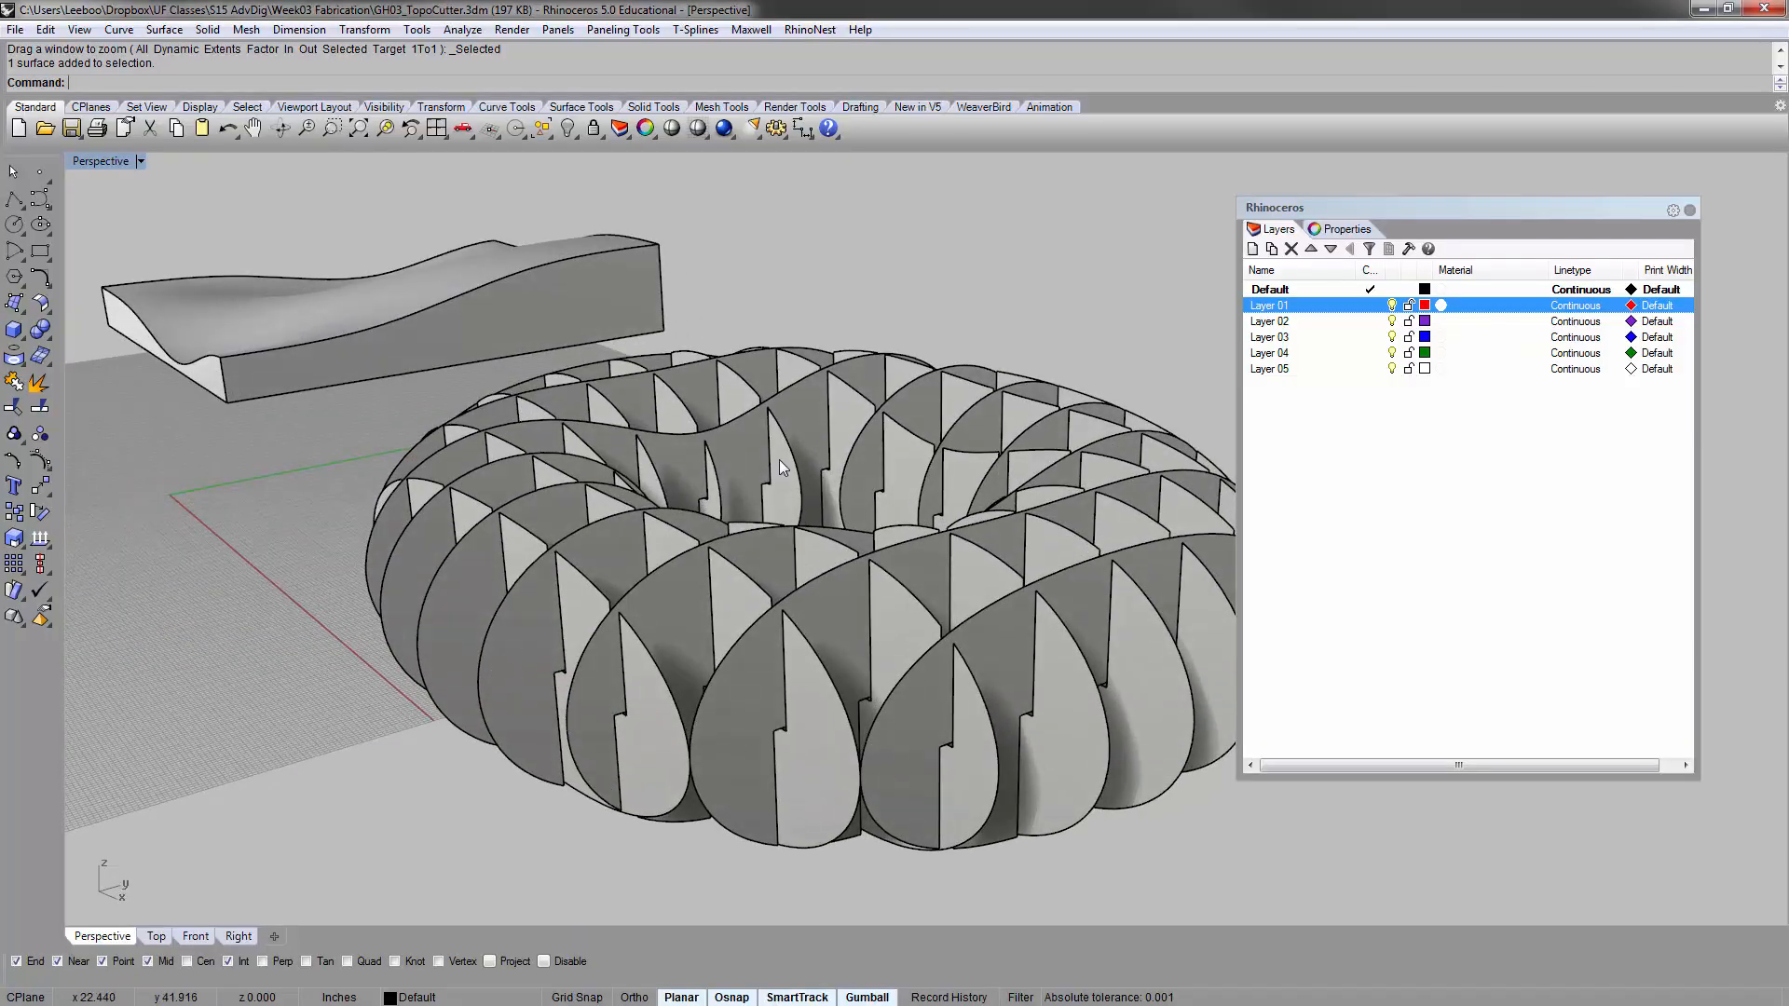
pyautogui.click(386, 485)
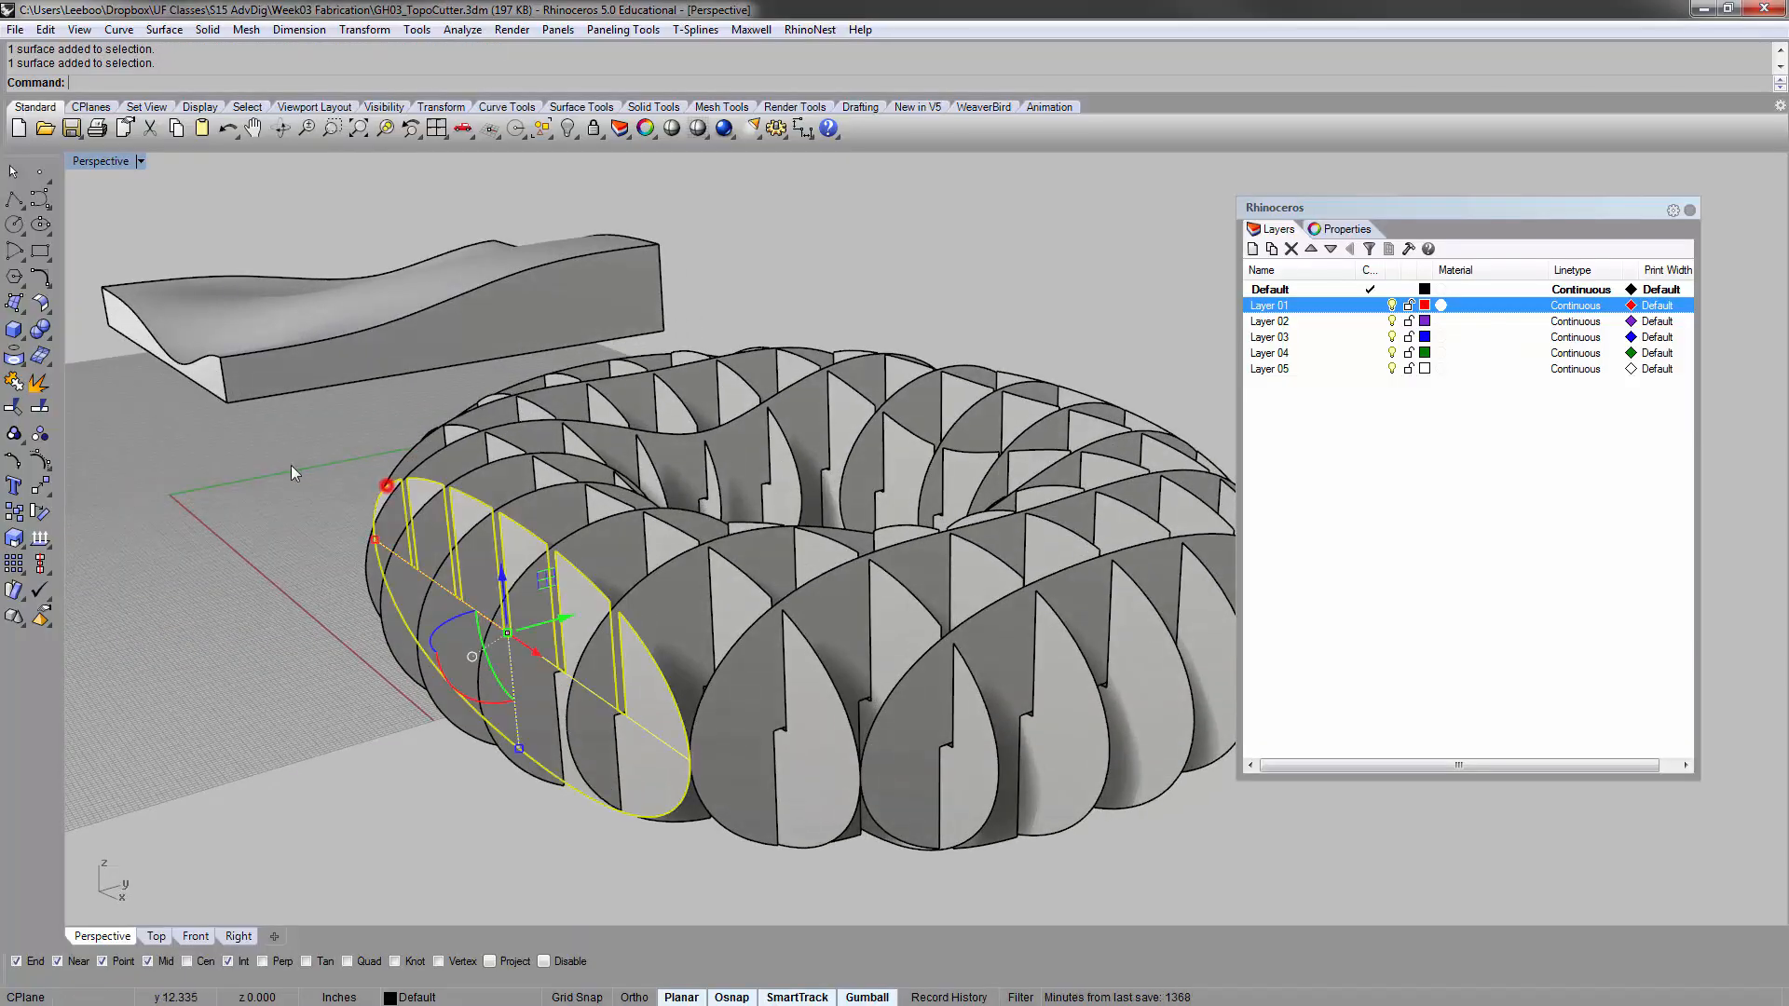
pyautogui.click(278, 463)
# Reopen the Grasshopper rib definition and select its Brep component with the whole torus in view
pyautogui.write('gh')
pyautogui.press('Return')
pyautogui.moveTo(641, 453); pyautogui.dragTo(681, 475, button='right')
pyautogui.scroll(-4, 681, 475)
pyautogui.keyDown('shift'); pyautogui.moveTo(778, 387); pyautogui.dragTo(688, 432, button='right'); pyautogui.keyUp('shift')
pyautogui.moveTo(671, 548); pyautogui.dragTo(693, 466, button='right')
pyautogui.click(931, 370)
pyautogui.click(651, 341)
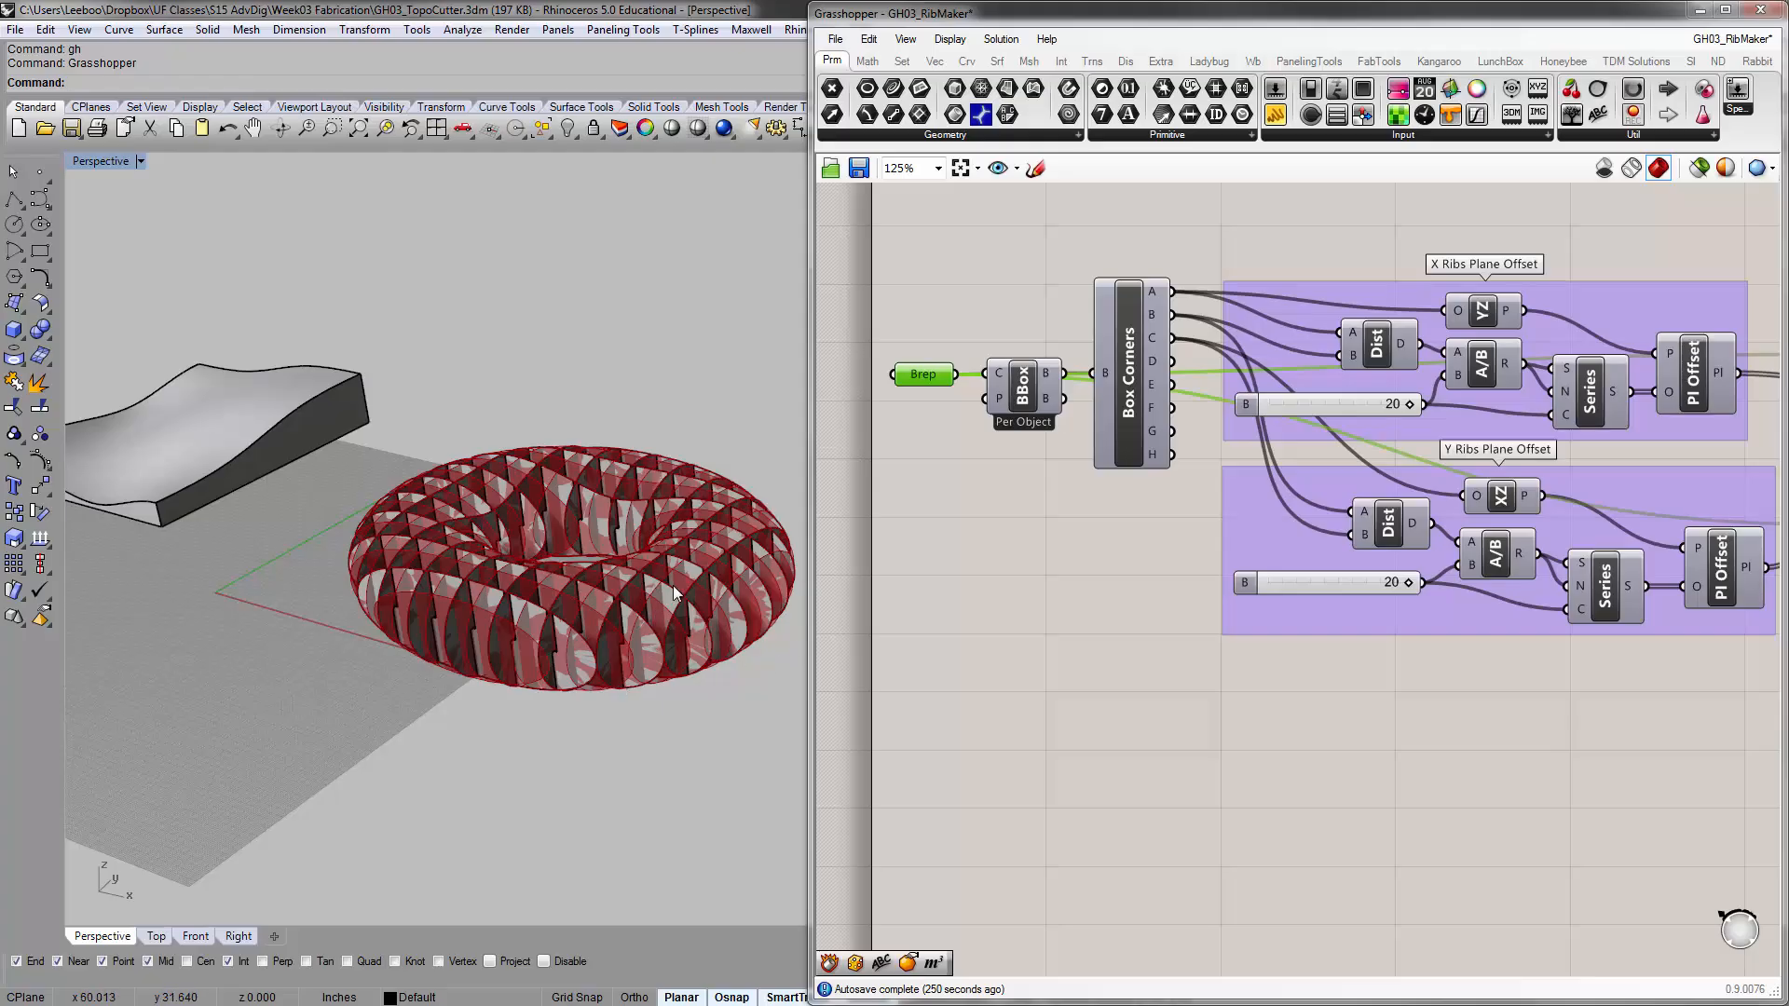
# Examine the Sec and Boundary components that feed the X Ribs and Y Ribs Brep outputs
pyautogui.moveTo(1254, 560); pyautogui.dragTo(829, 480, button='right')
pyautogui.moveTo(1384, 429); pyautogui.dragTo(1159, 472, button='right')
pyautogui.scroll(3, 1450, 382)
pyautogui.click(1172, 344)
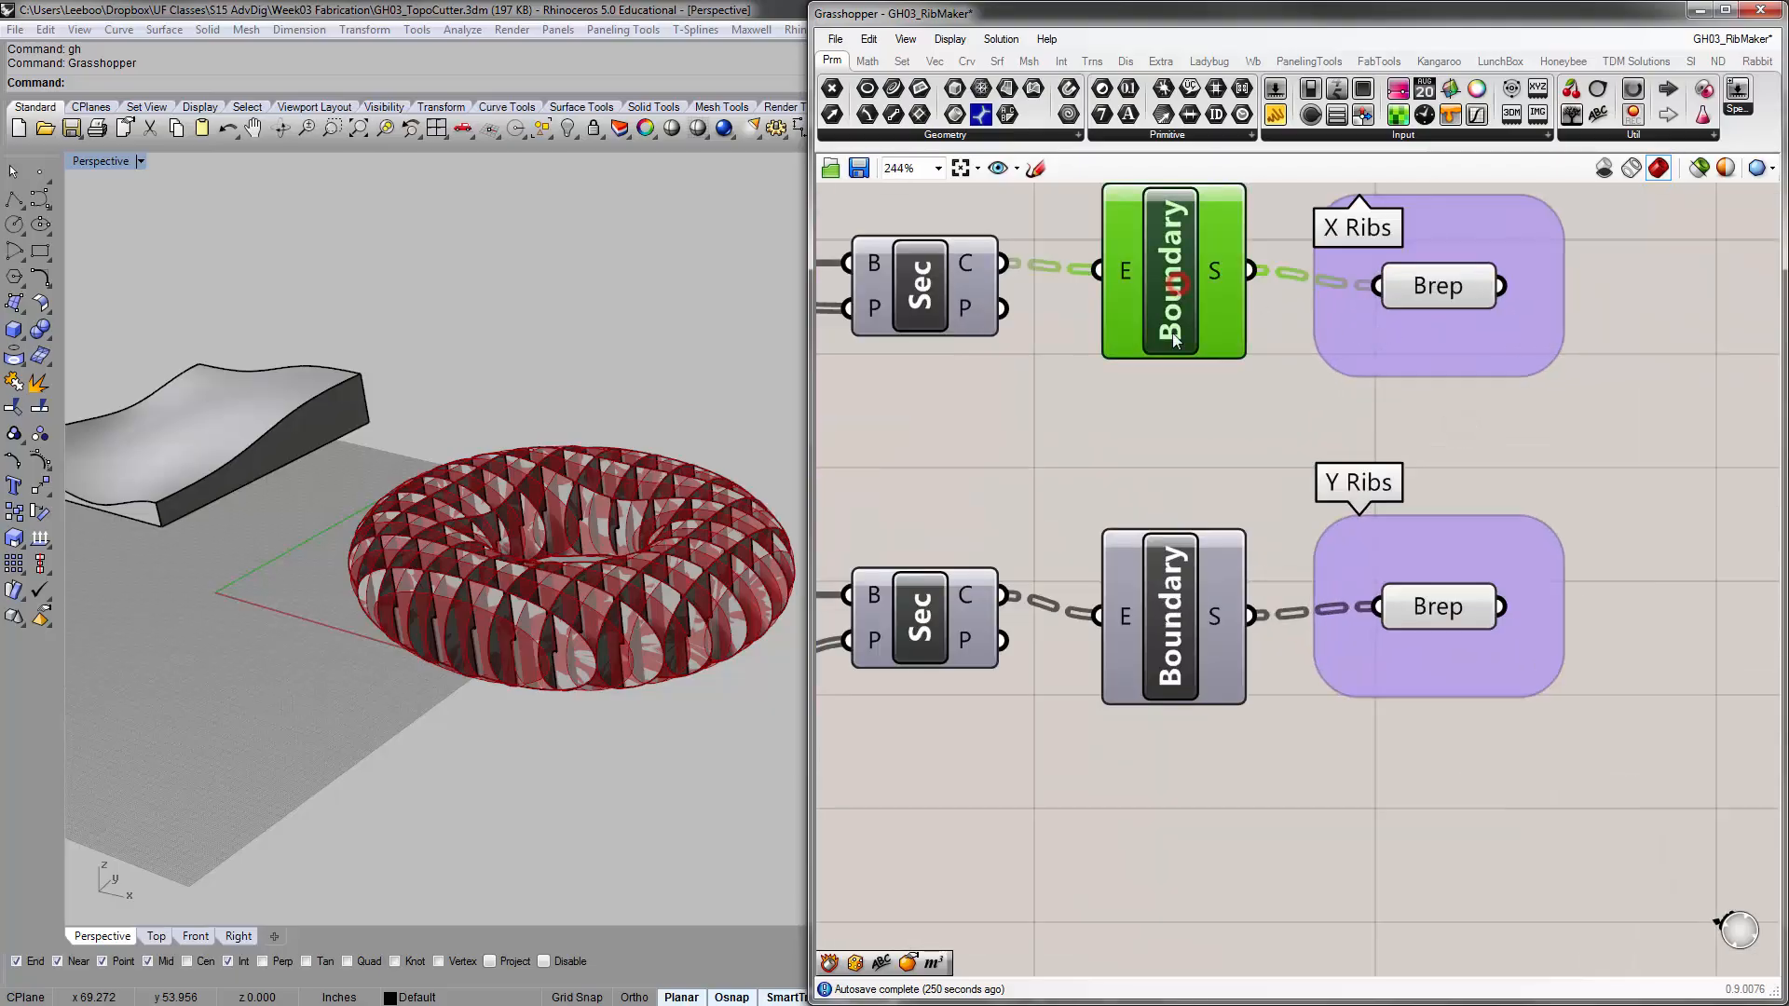
pyautogui.click(1121, 421)
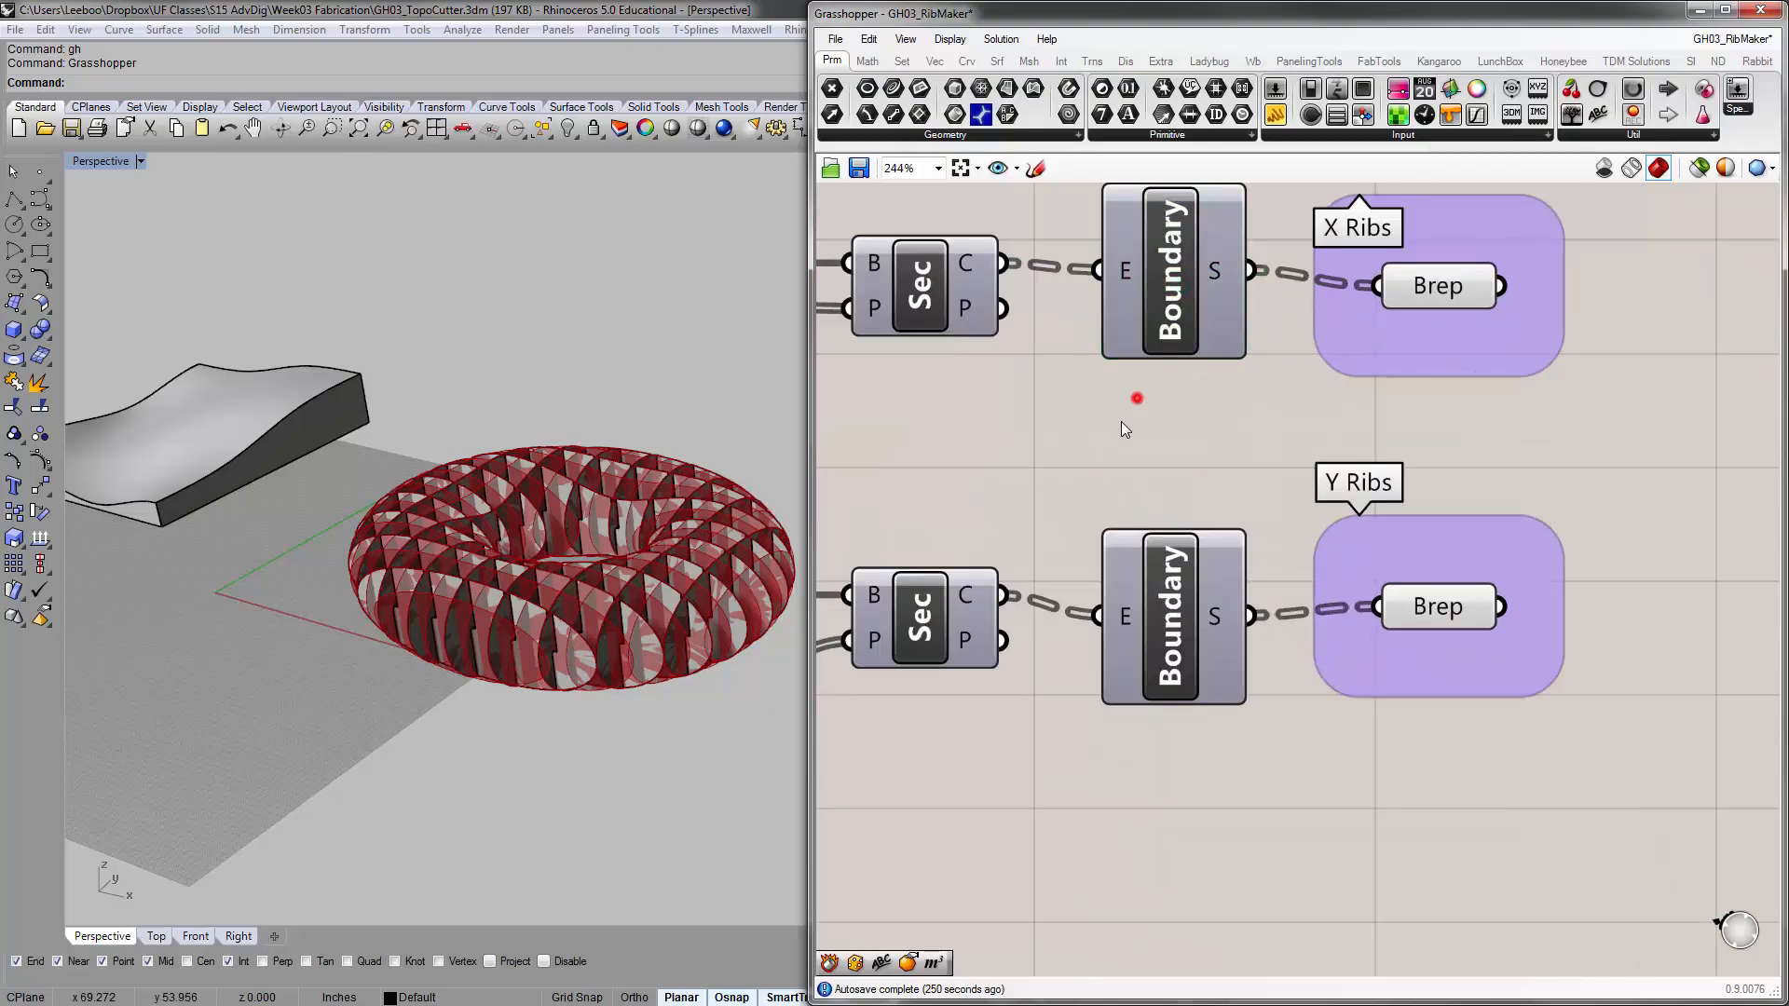
# Add a Contour component for slicing a Brep to the empty canvas below the rib definition
pyautogui.scroll(-5, 1308, 479)
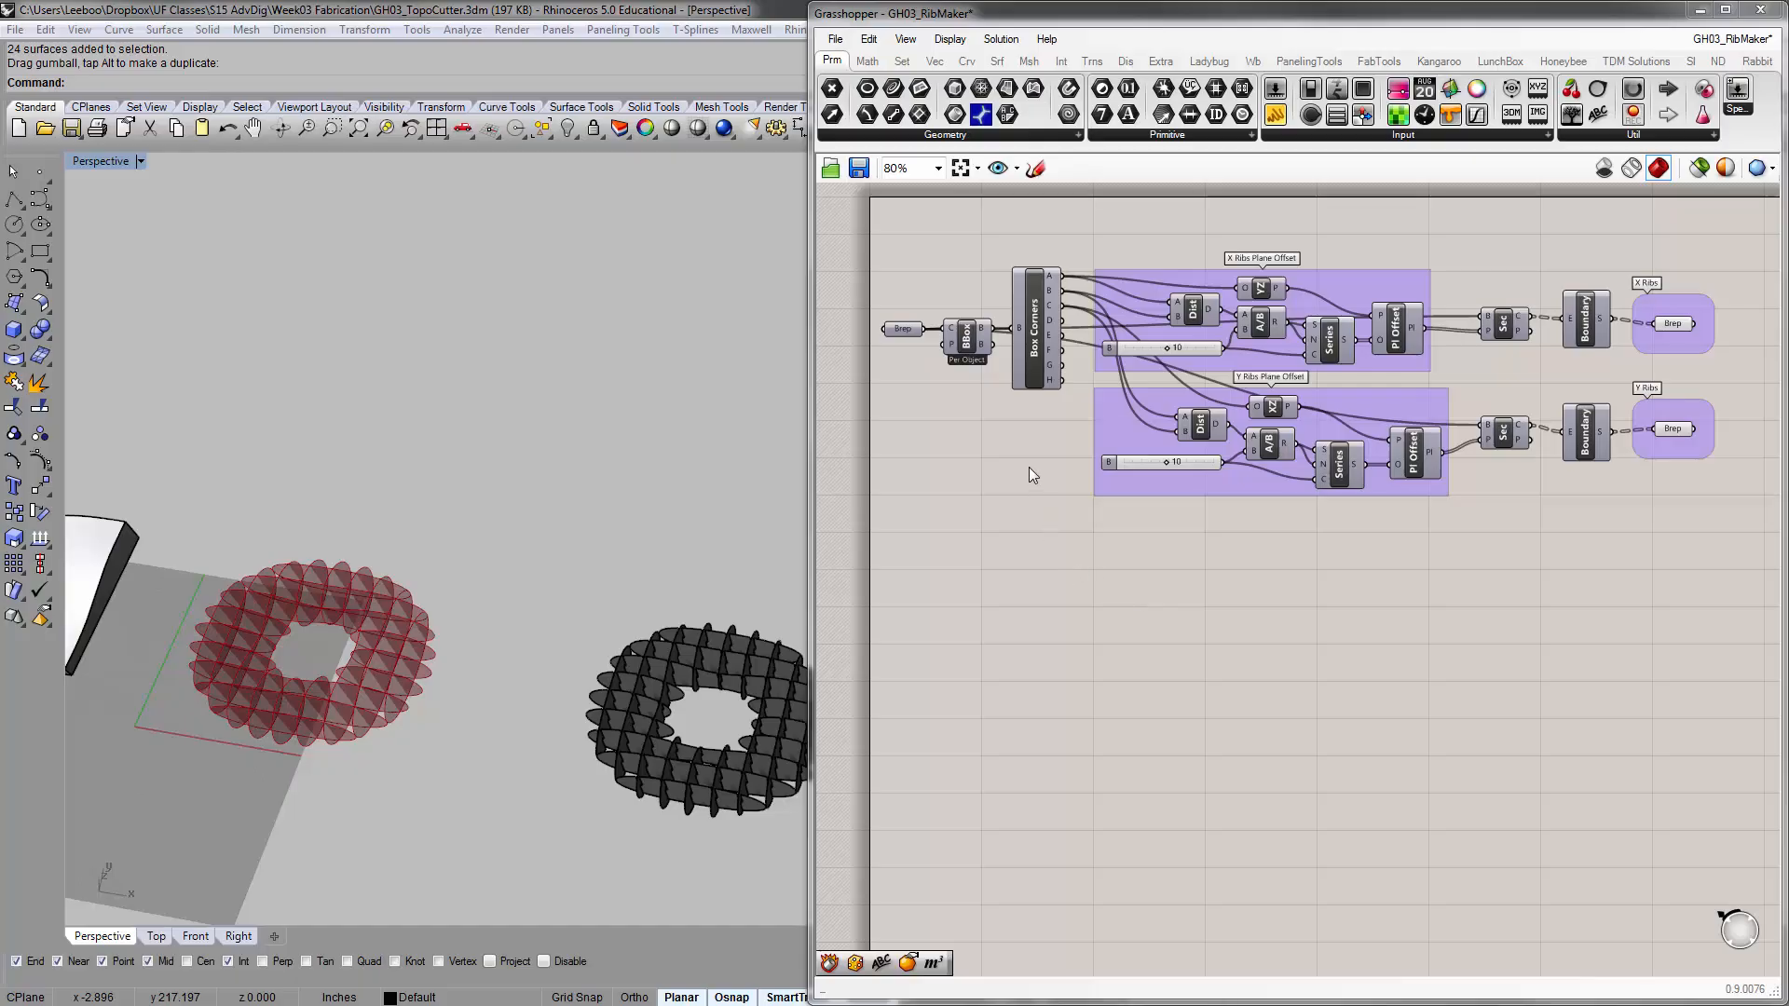
pyautogui.doubleClick(1113, 585)
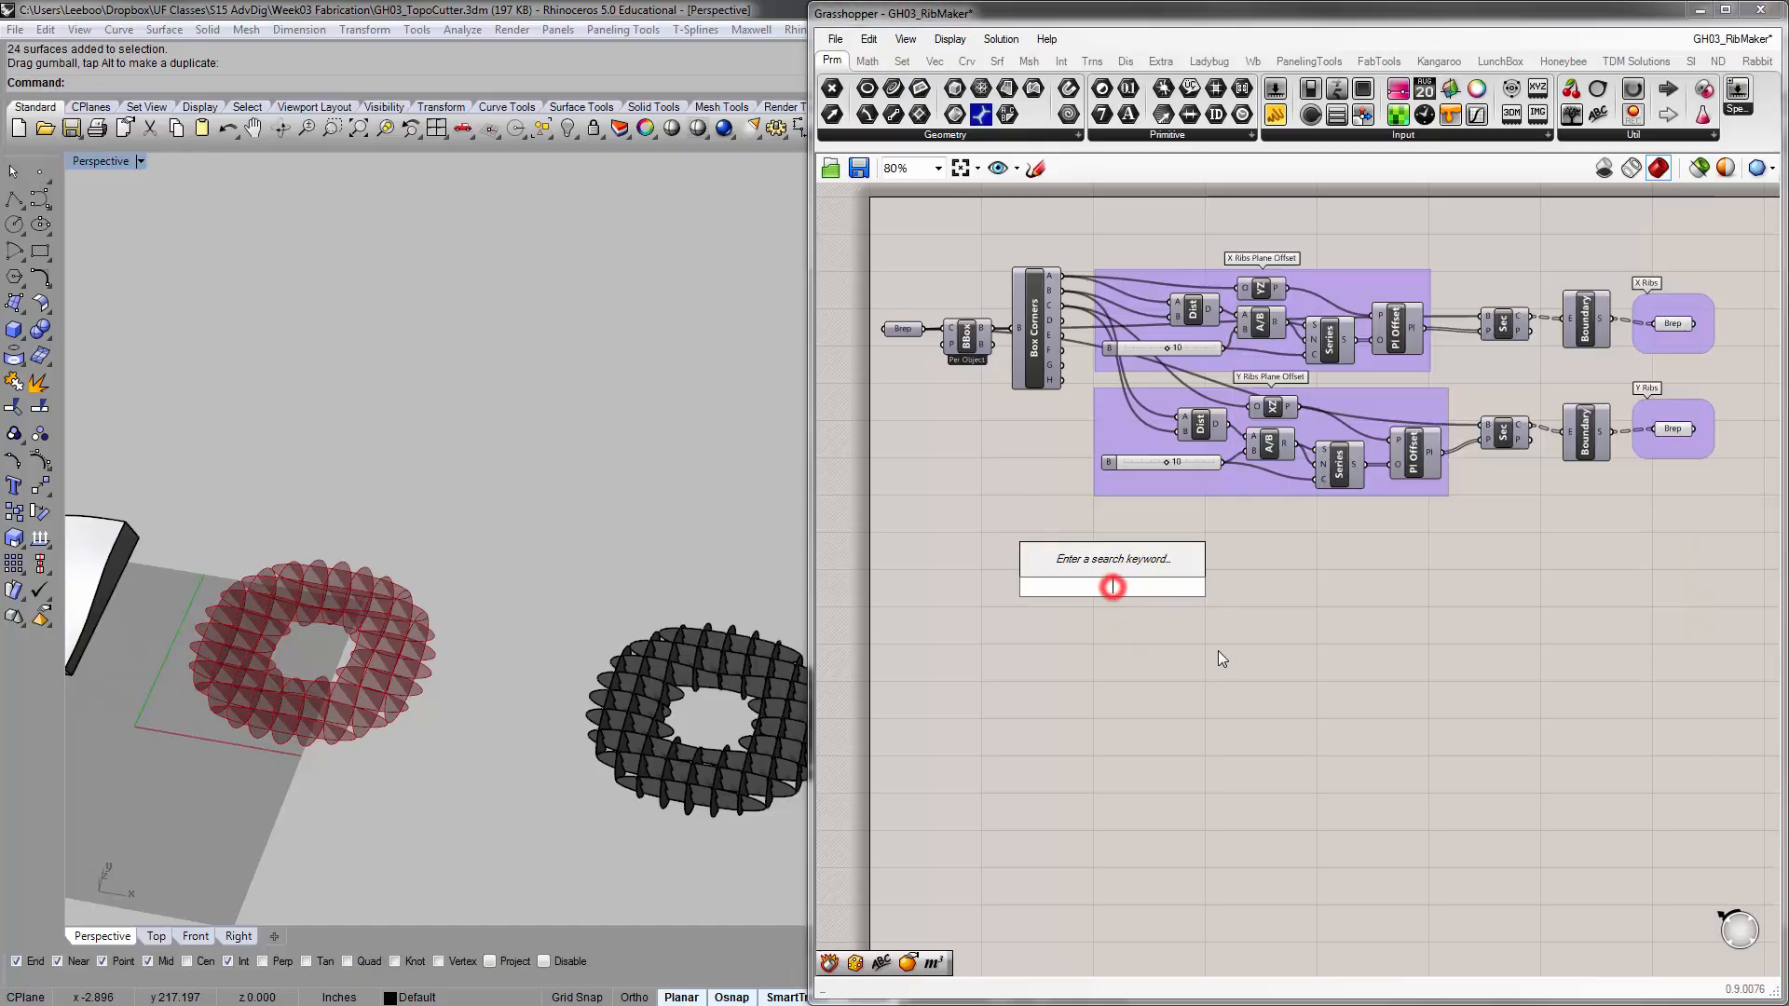
pyautogui.write('cont')
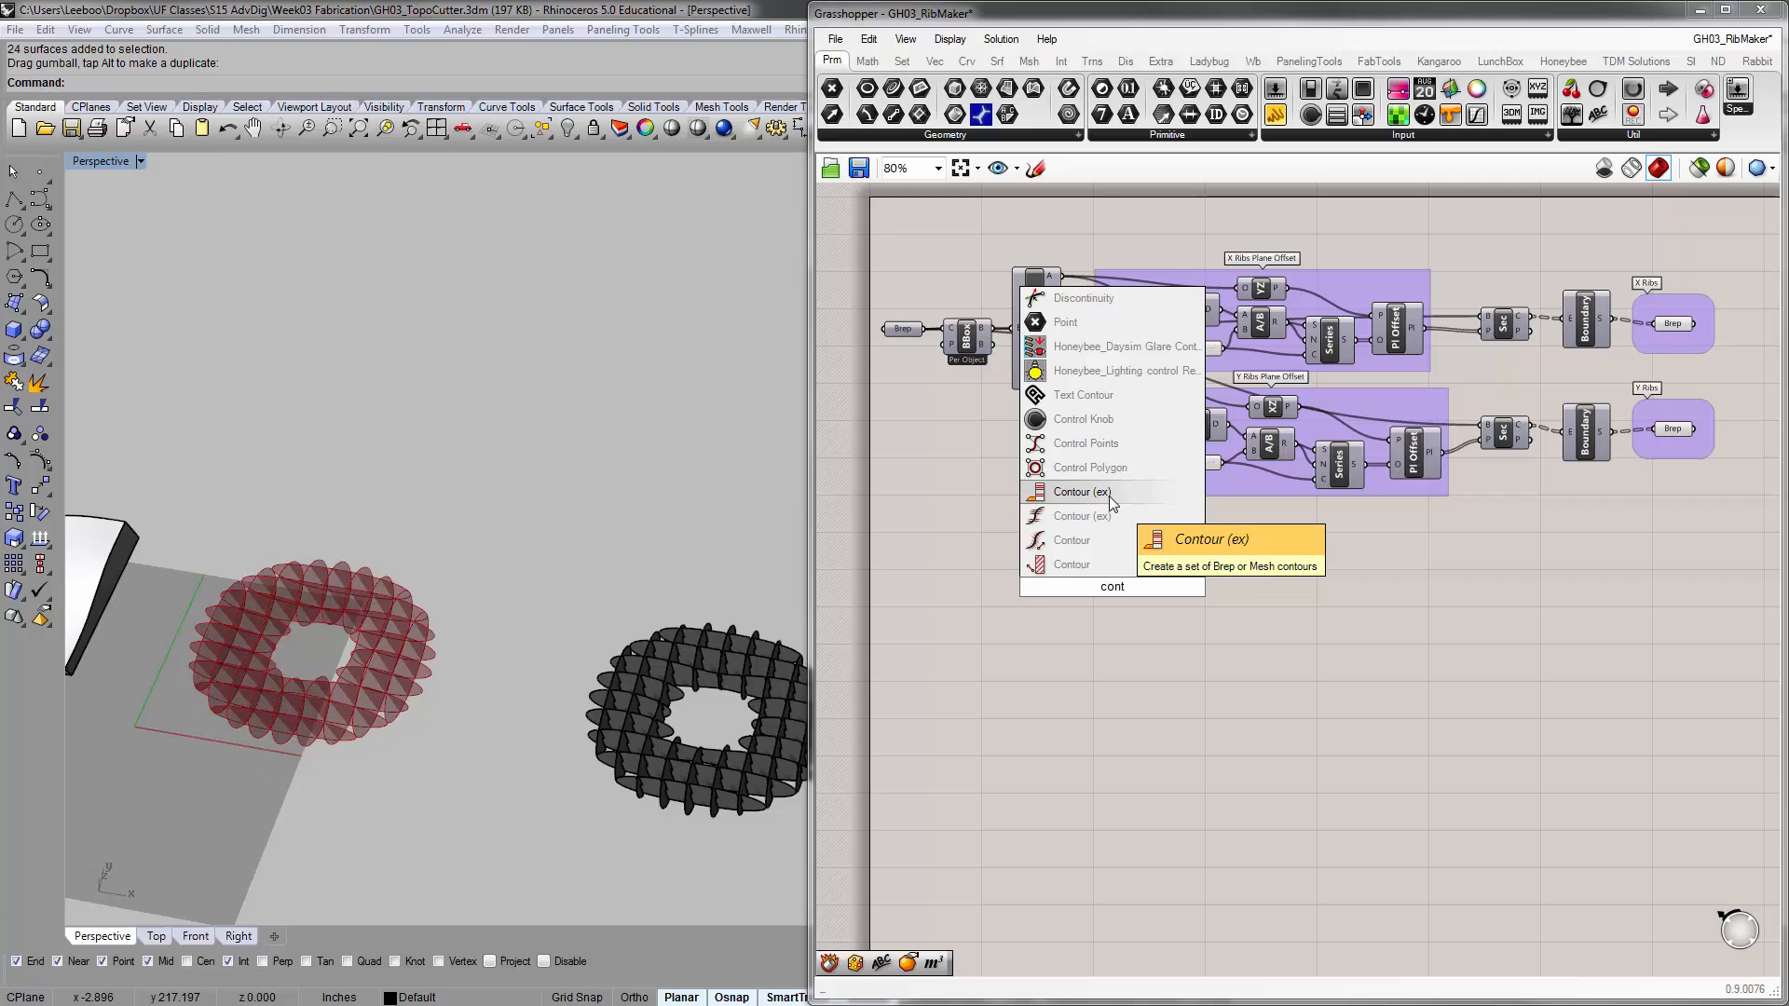
pyautogui.click(1113, 559)
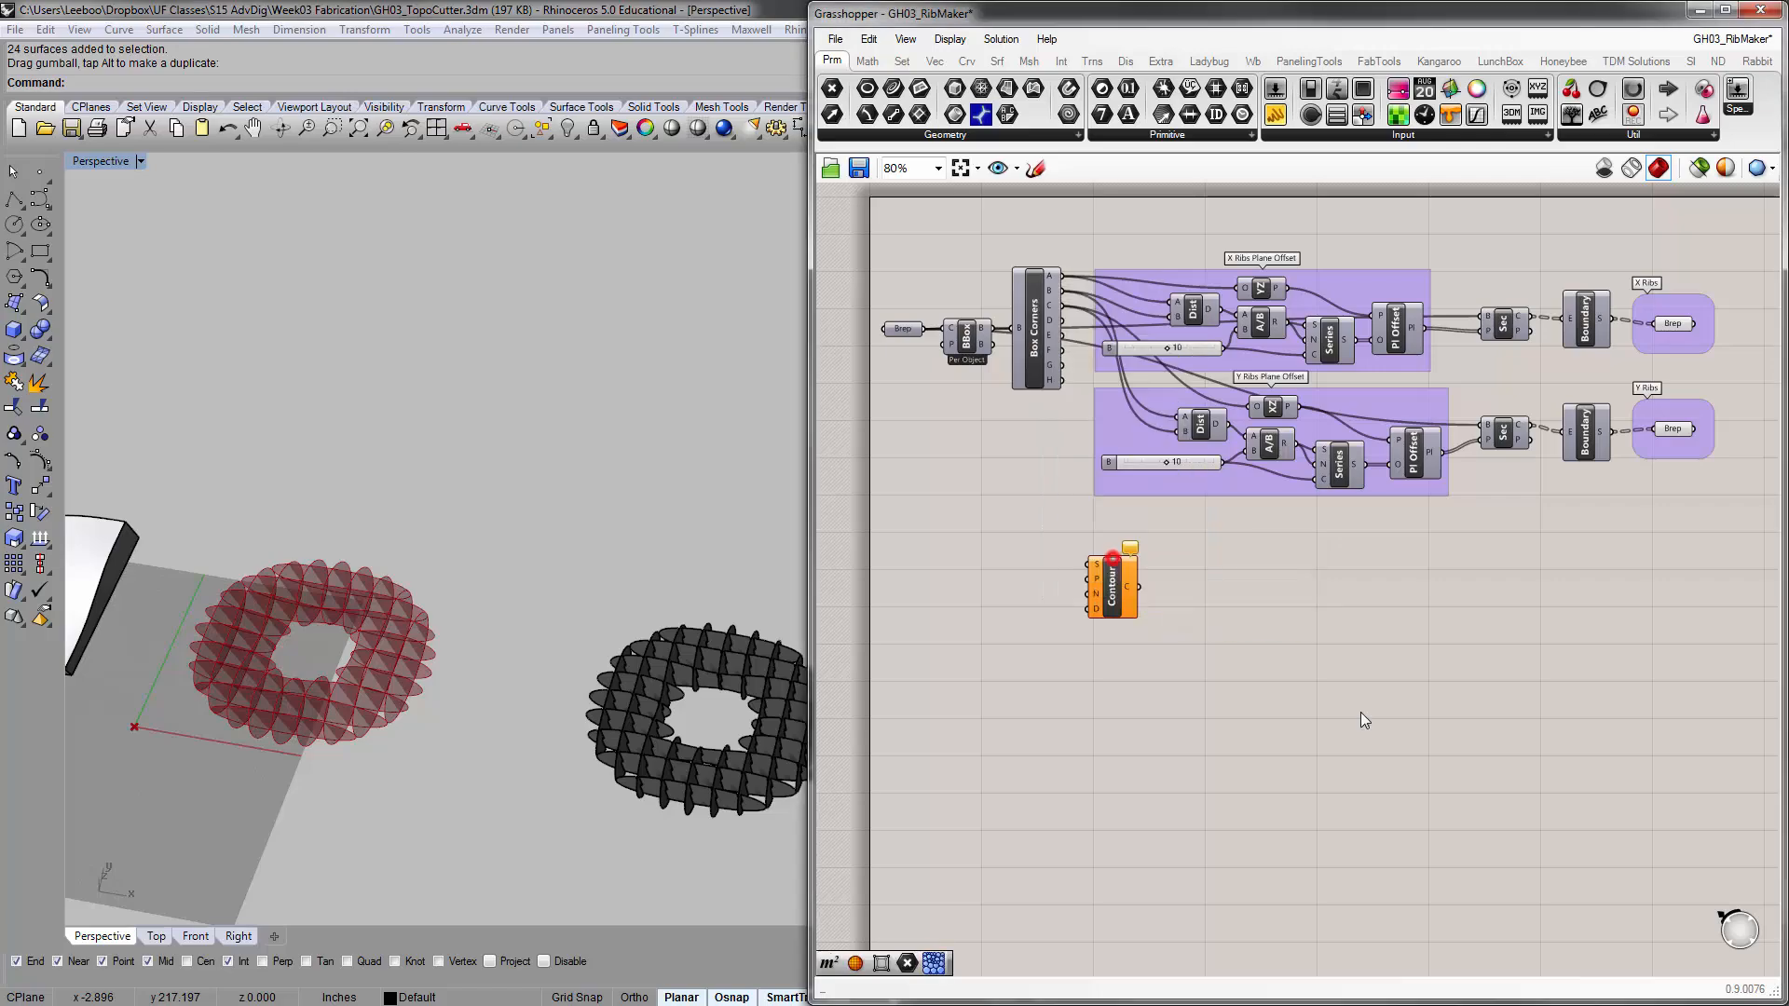
pyautogui.scroll(4, 1118, 606)
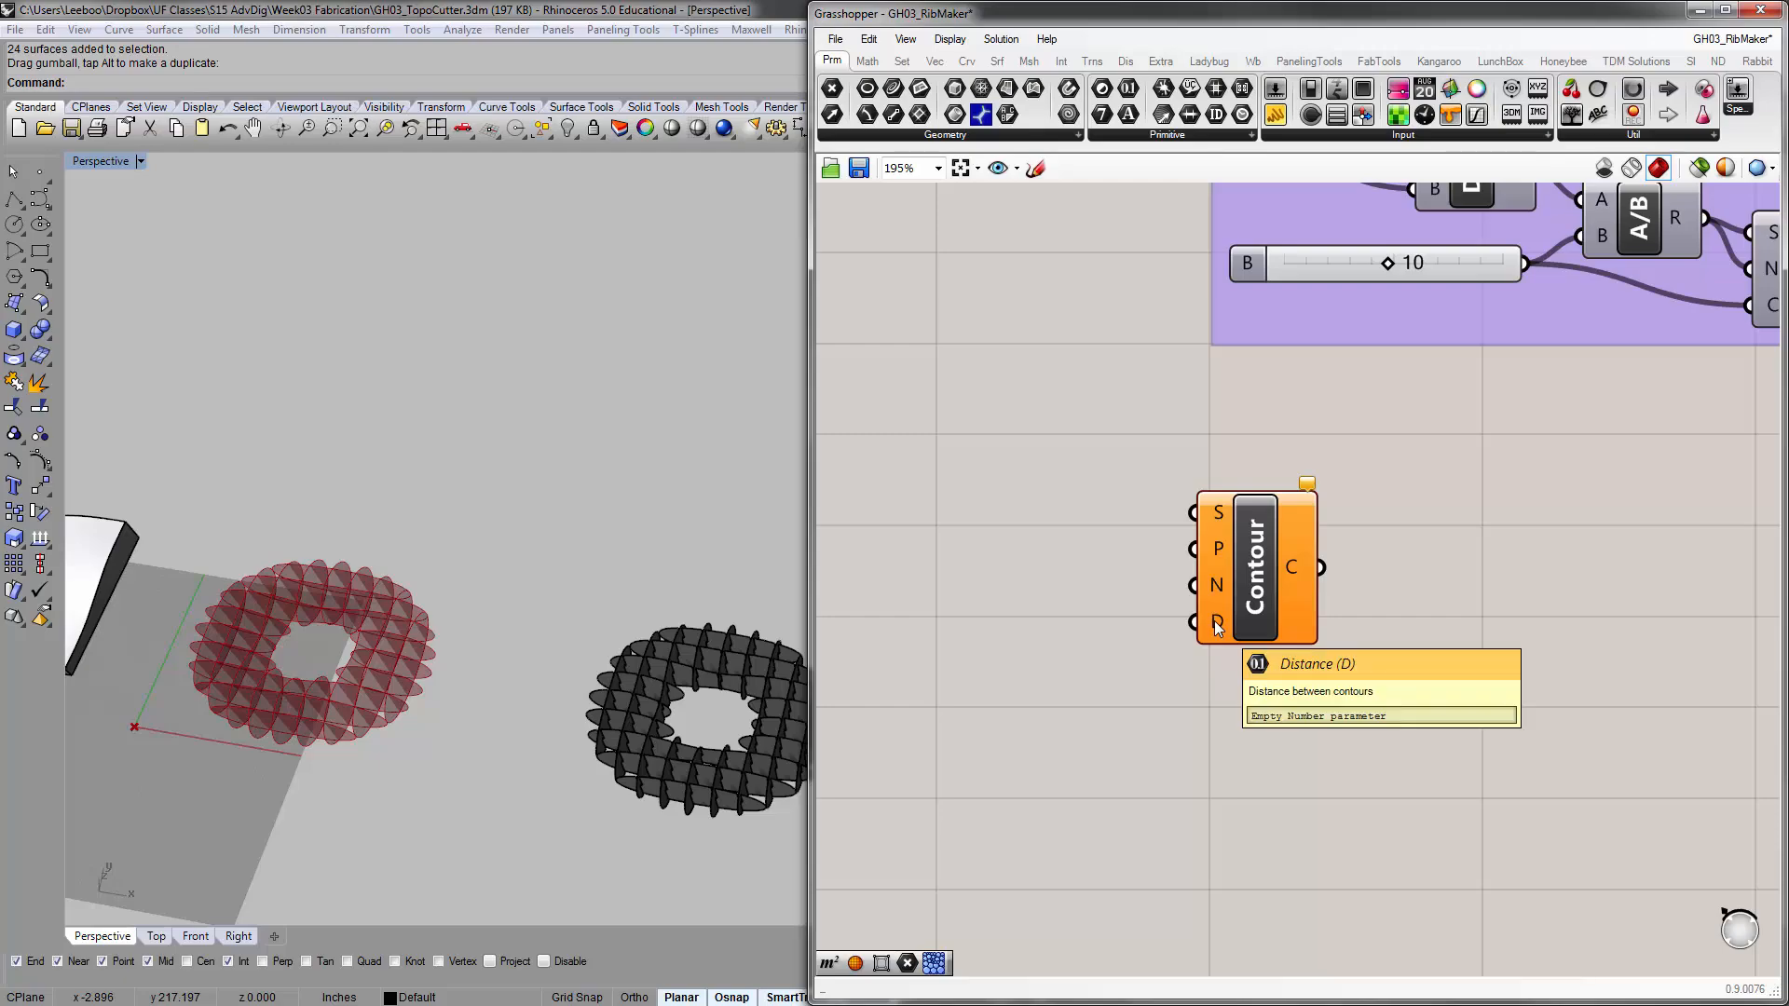
pyautogui.scroll(-3, 1216, 626)
# Duplicate the Brep, BBox and Box Corners components below the rib definition and set the Contour component beside the copied Box Corners
pyautogui.moveTo(1050, 625); pyautogui.dragTo(1116, 642, button='right')
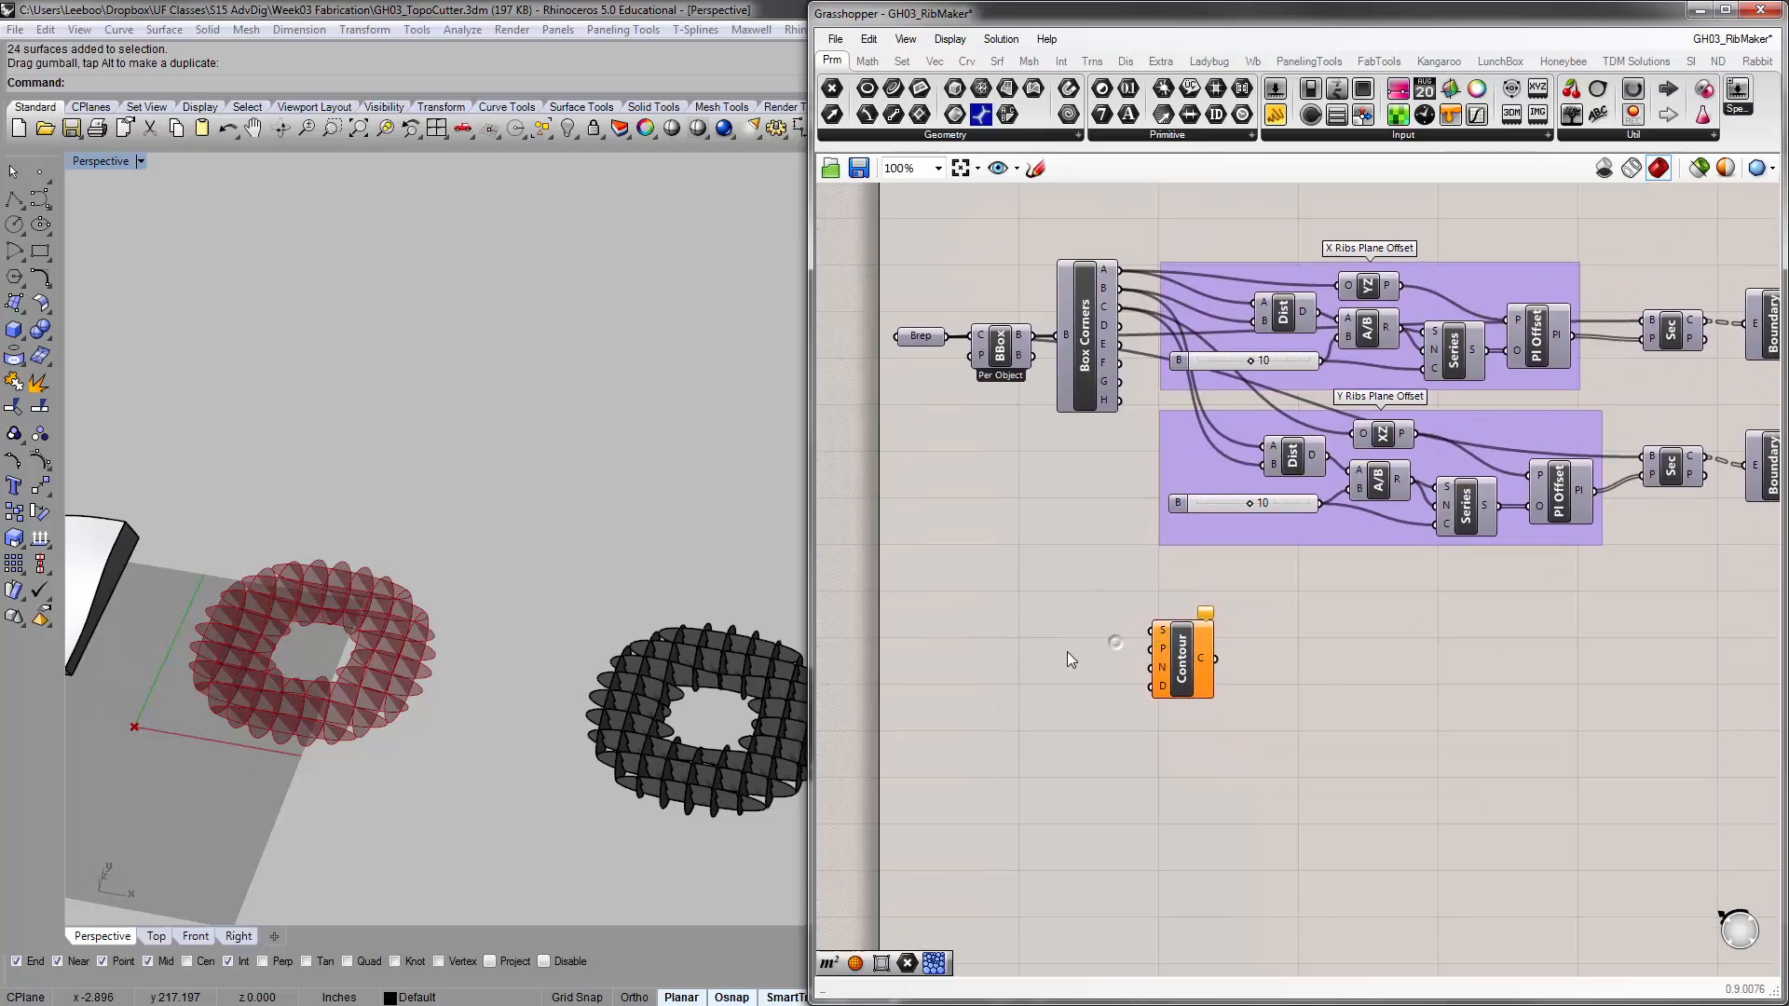
pyautogui.moveTo(1114, 504); pyautogui.dragTo(924, 330)
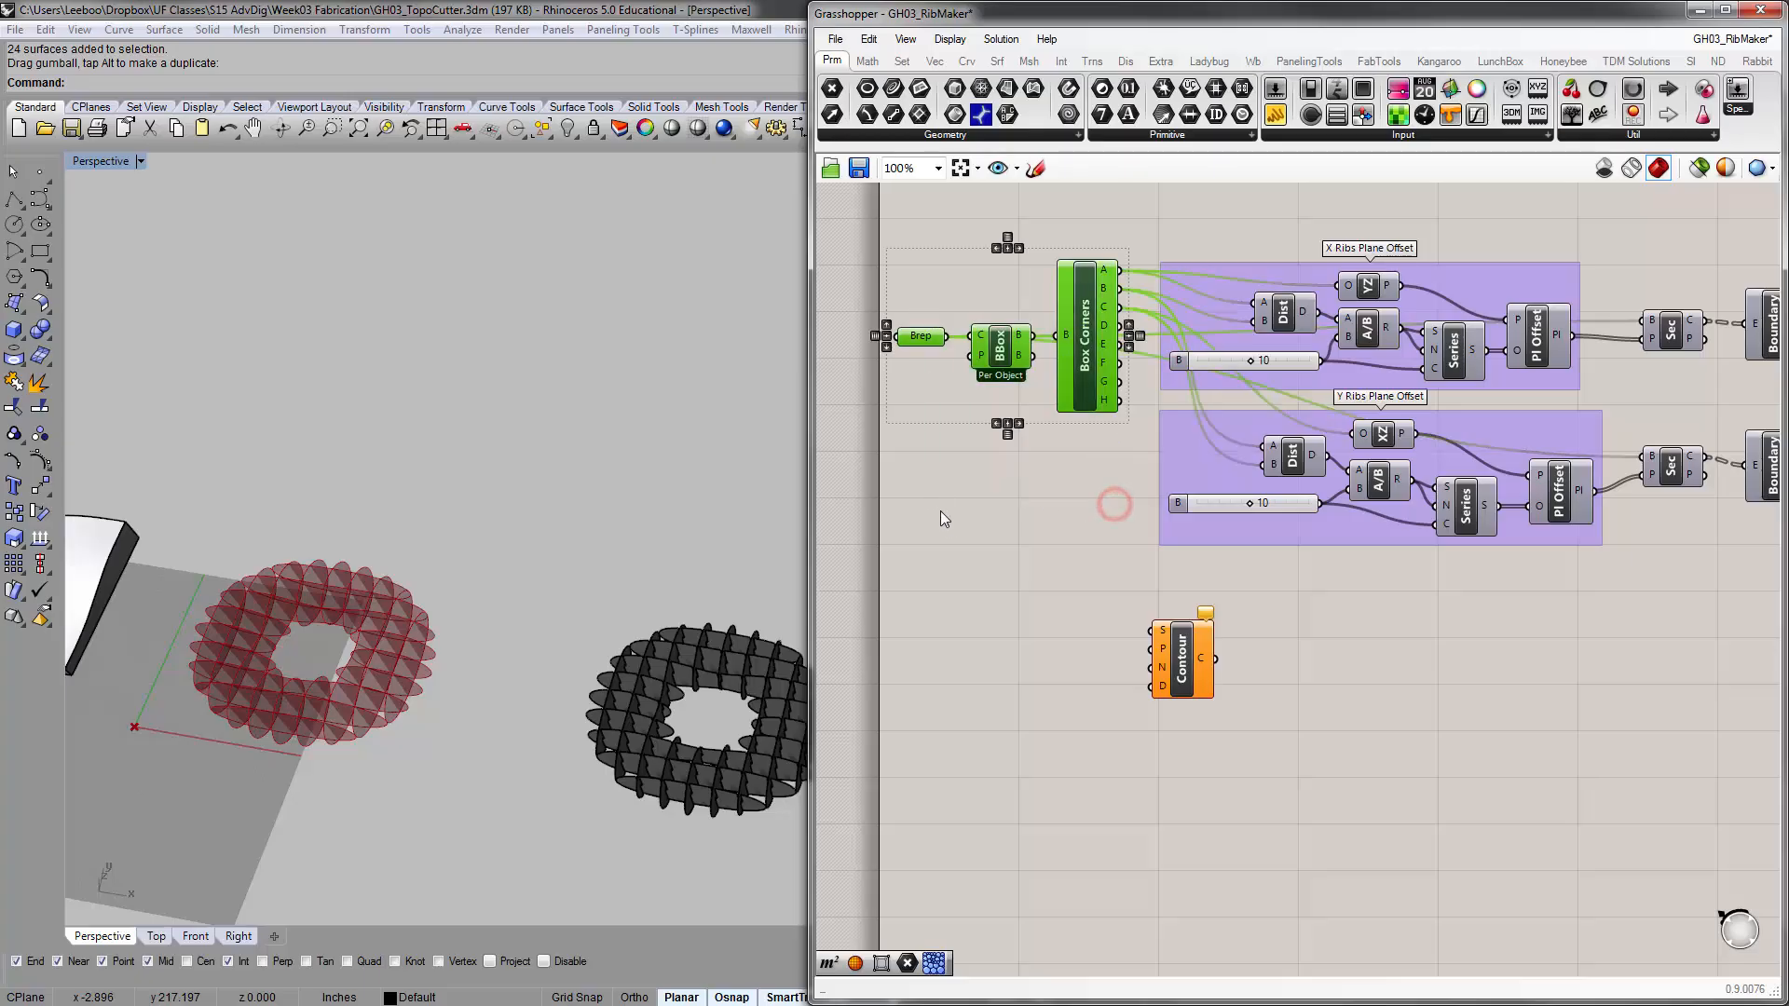
pyautogui.hotkey('ctrl', 'c')
pyautogui.hotkey('ctrl', 'v')
pyautogui.moveTo(1094, 355); pyautogui.dragTo(1082, 725)
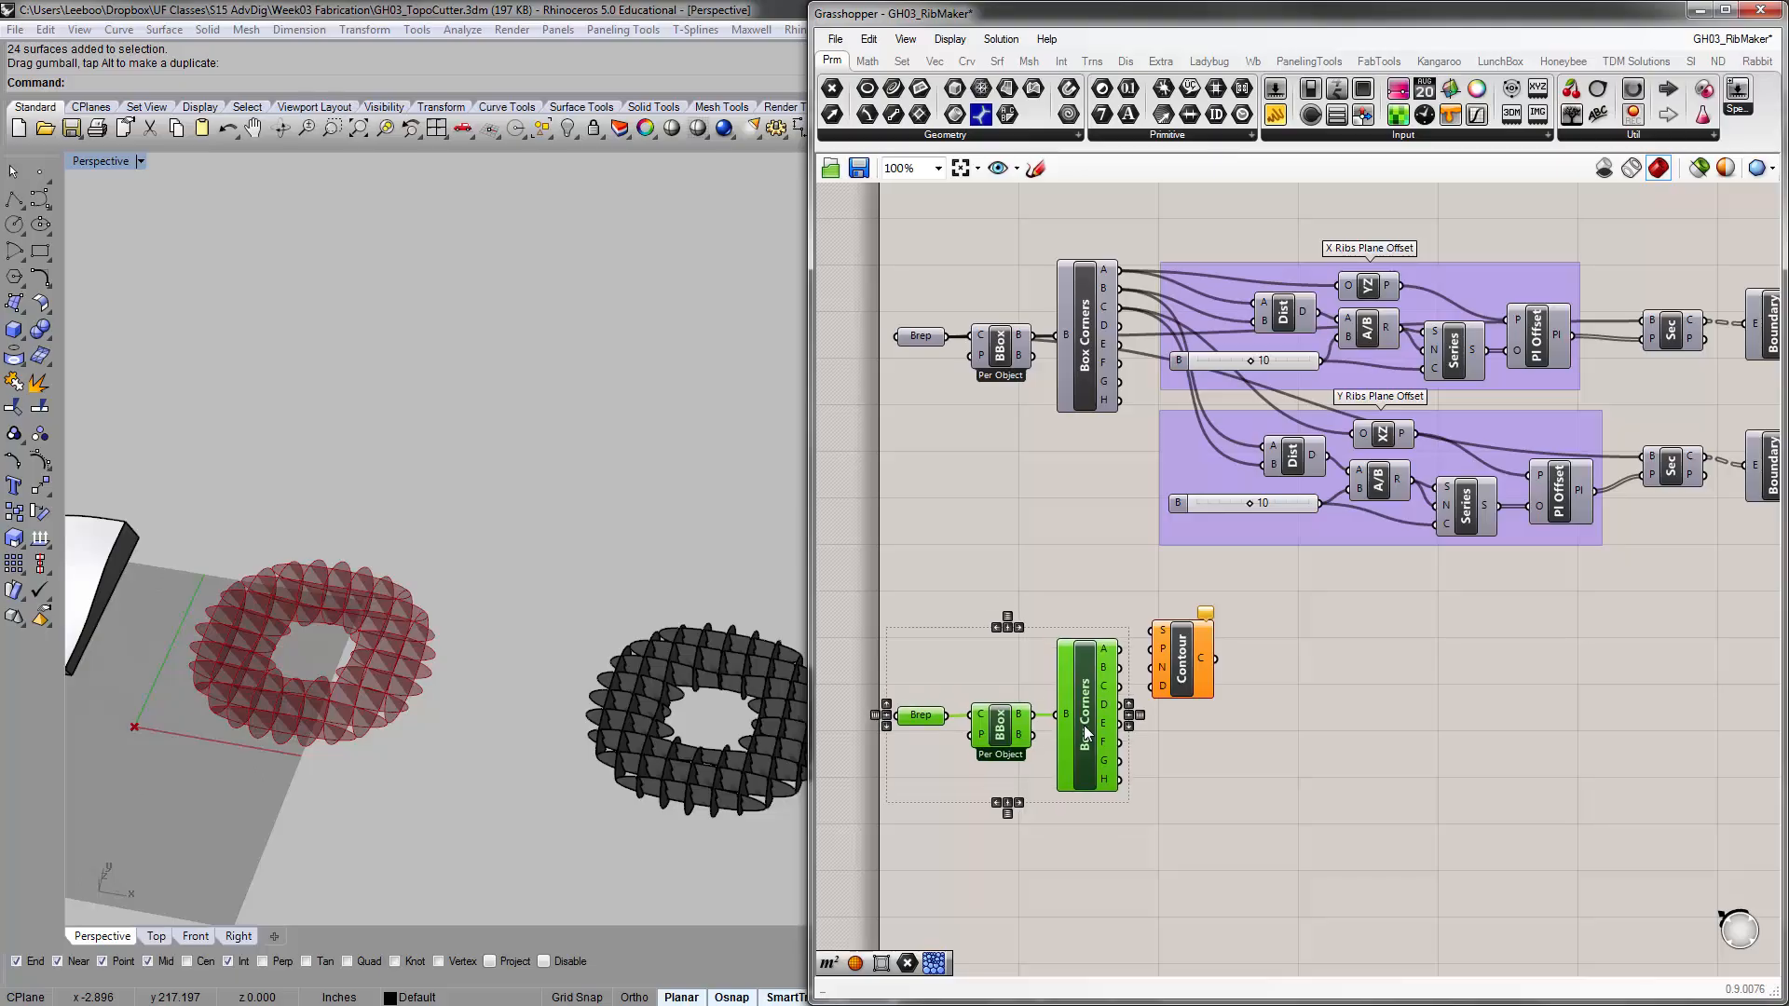
pyautogui.click(1238, 730)
pyautogui.moveTo(1237, 710); pyautogui.dragTo(1226, 631, button='right')
pyautogui.moveTo(1165, 582); pyautogui.dragTo(1206, 671)
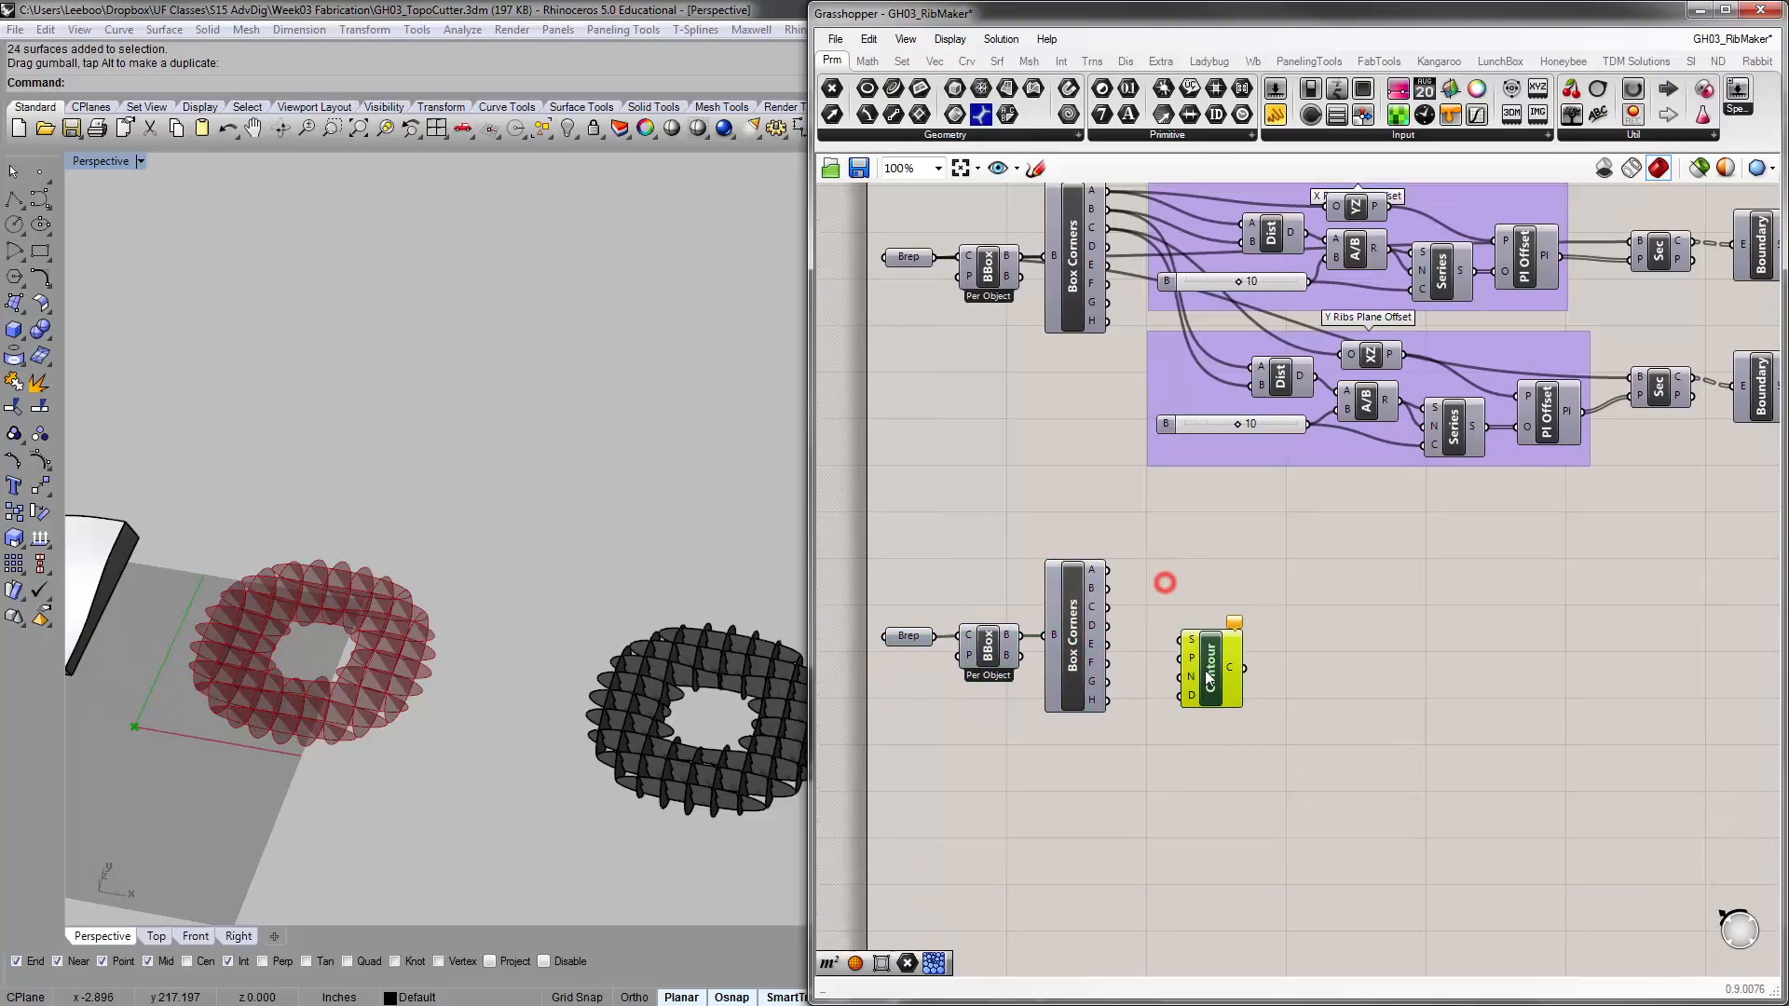
# Turn on the preview of the copied Box Corners component so its corner points show around the torus
pyautogui.click(1071, 617)
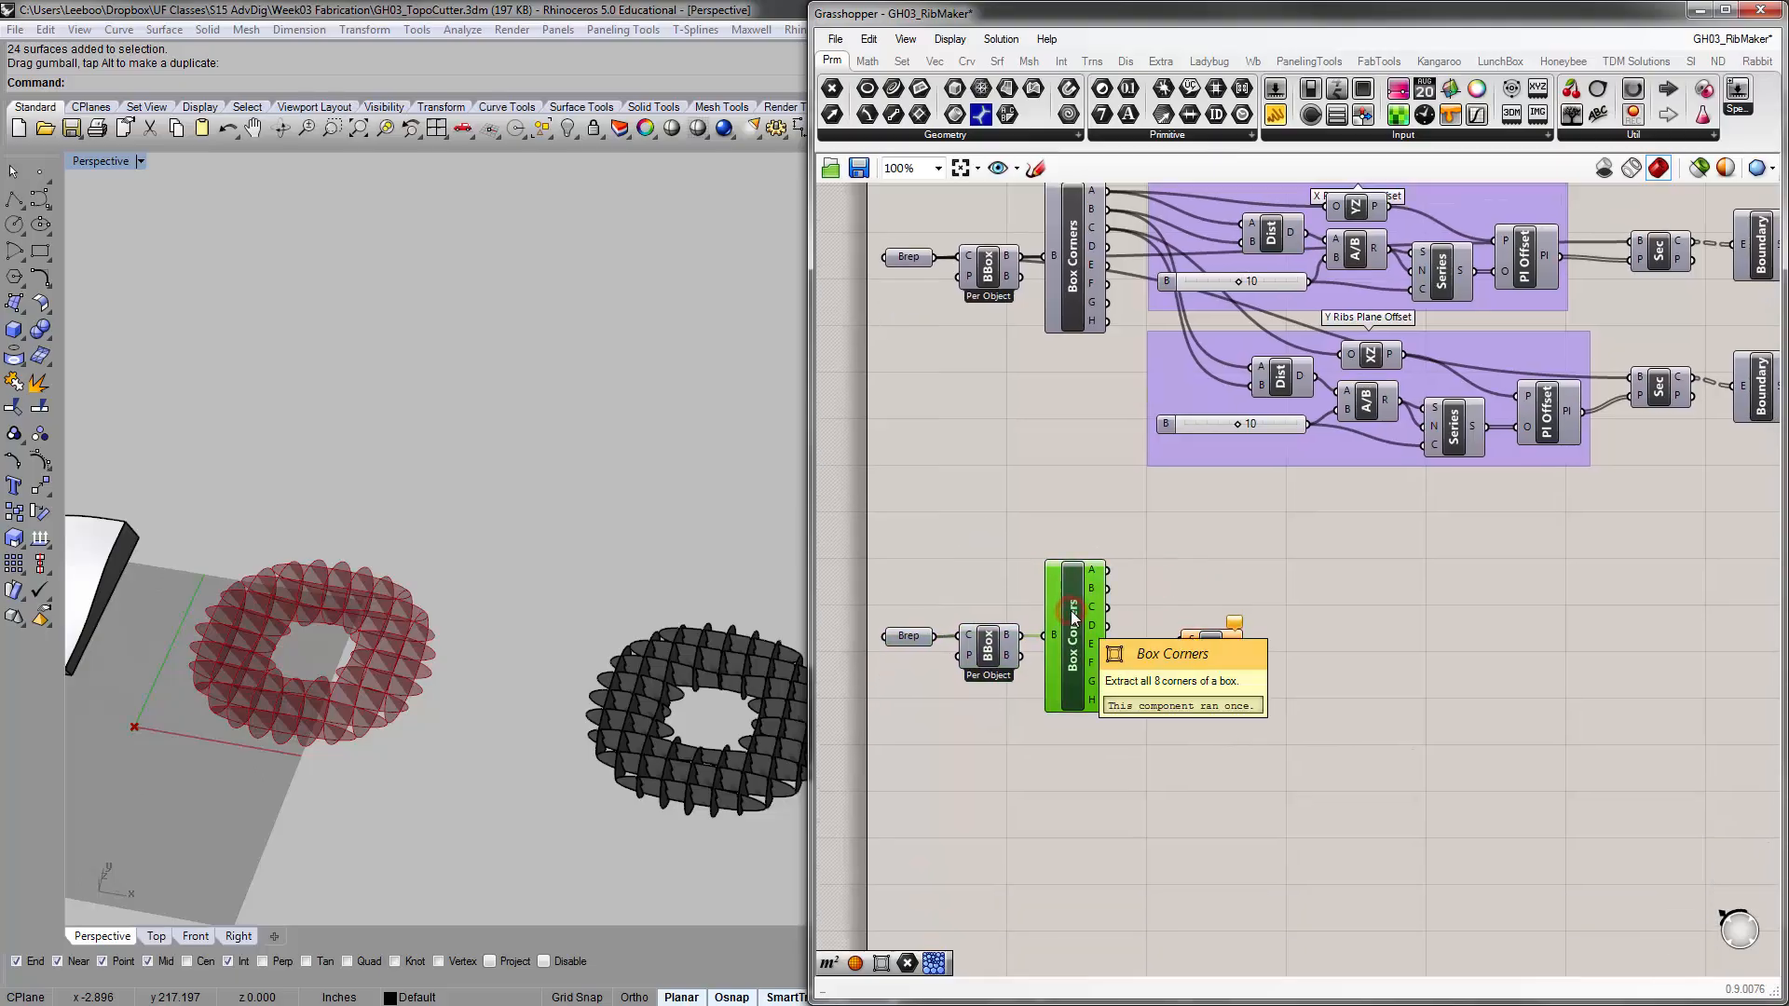
pyautogui.click(1146, 587)
pyautogui.moveTo(662, 623); pyautogui.dragTo(499, 514, button='right')
pyautogui.scroll(7, 372, 598)
pyautogui.scroll(-6, 497, 581)
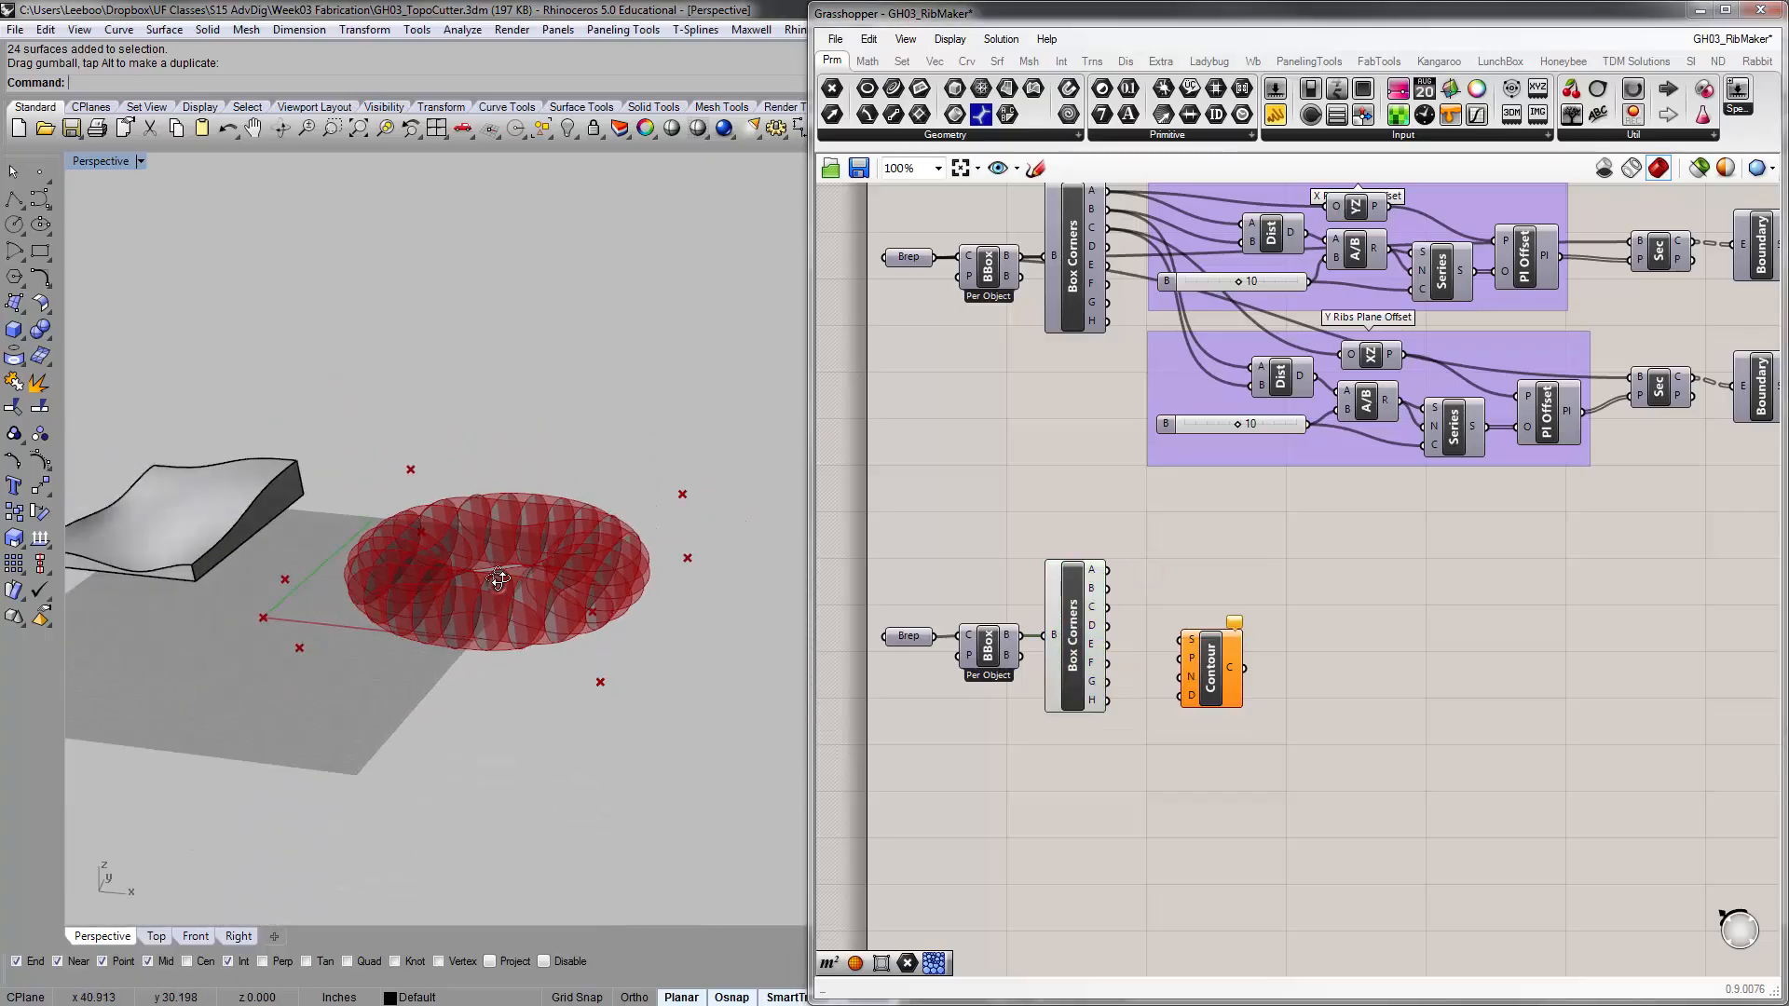
# Turn off the preview of the X Ribs and Y Ribs Brep outputs
pyautogui.moveTo(1622, 631); pyautogui.dragTo(1222, 669, button='right')
pyautogui.click(1472, 435)
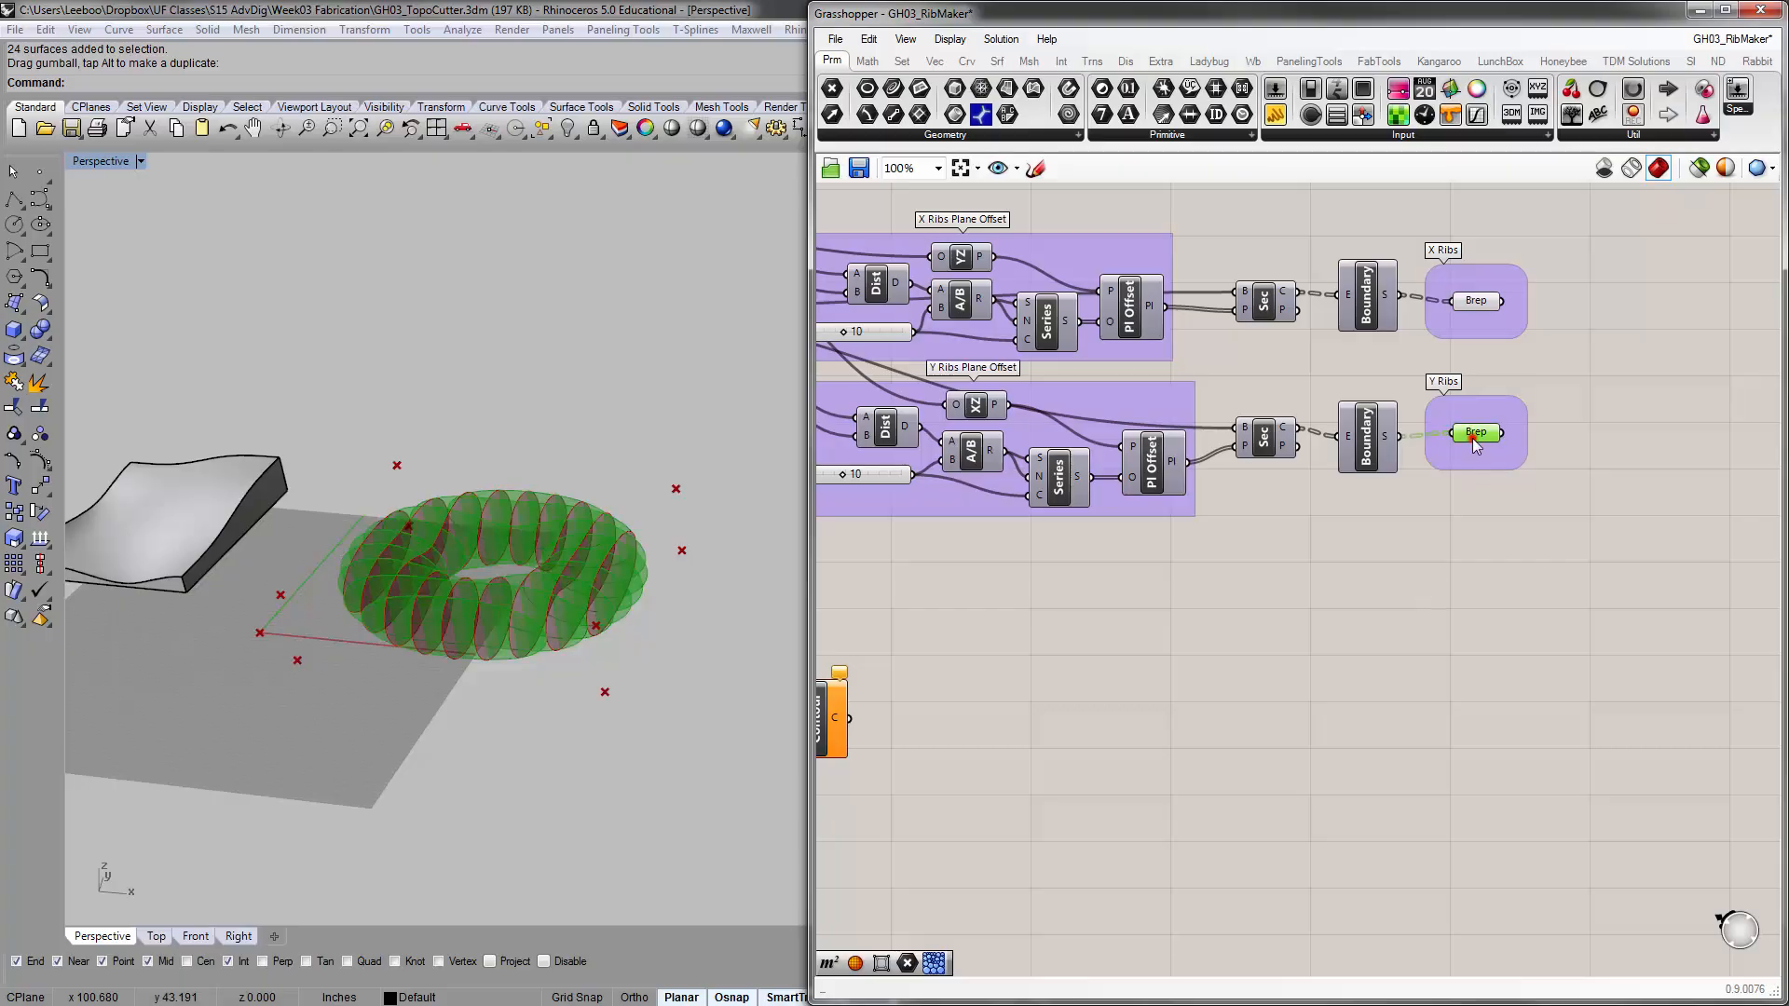
pyautogui.click(1538, 359)
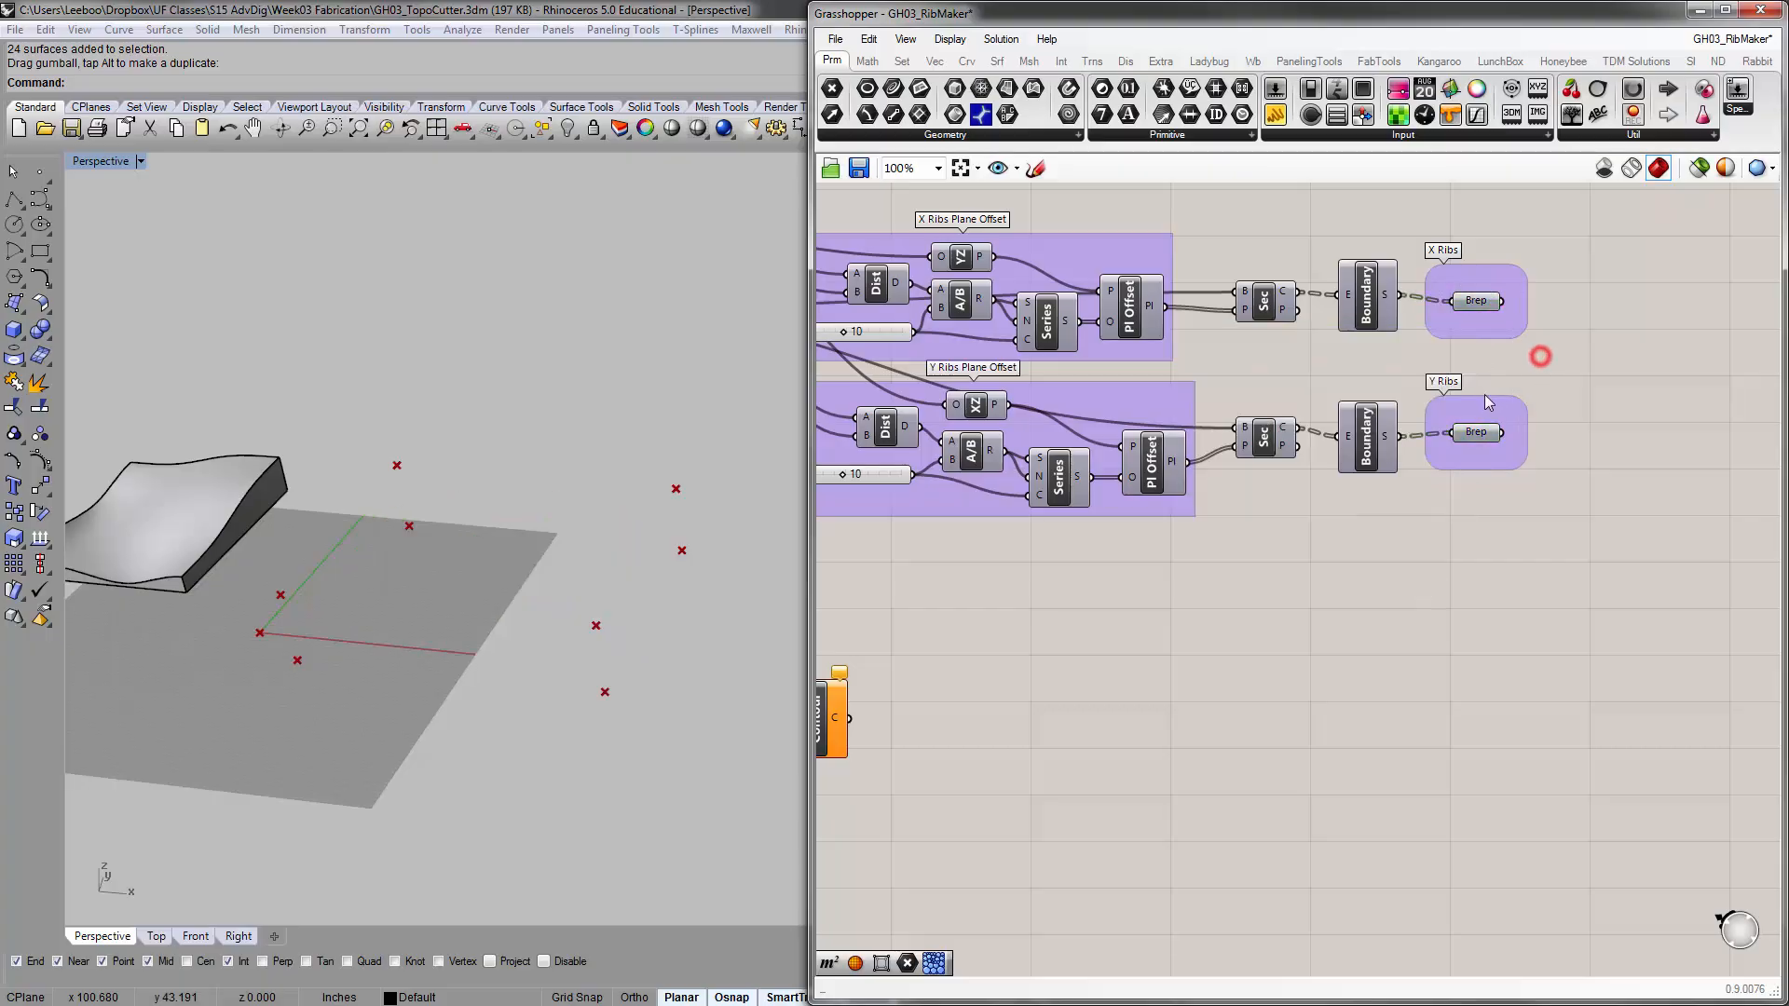
pyautogui.moveTo(1113, 472); pyautogui.dragTo(1454, 438, button='right')
pyautogui.moveTo(999, 527); pyautogui.dragTo(1246, 468, button='right')
pyautogui.moveTo(1217, 634); pyautogui.dragTo(1206, 595, button='right')
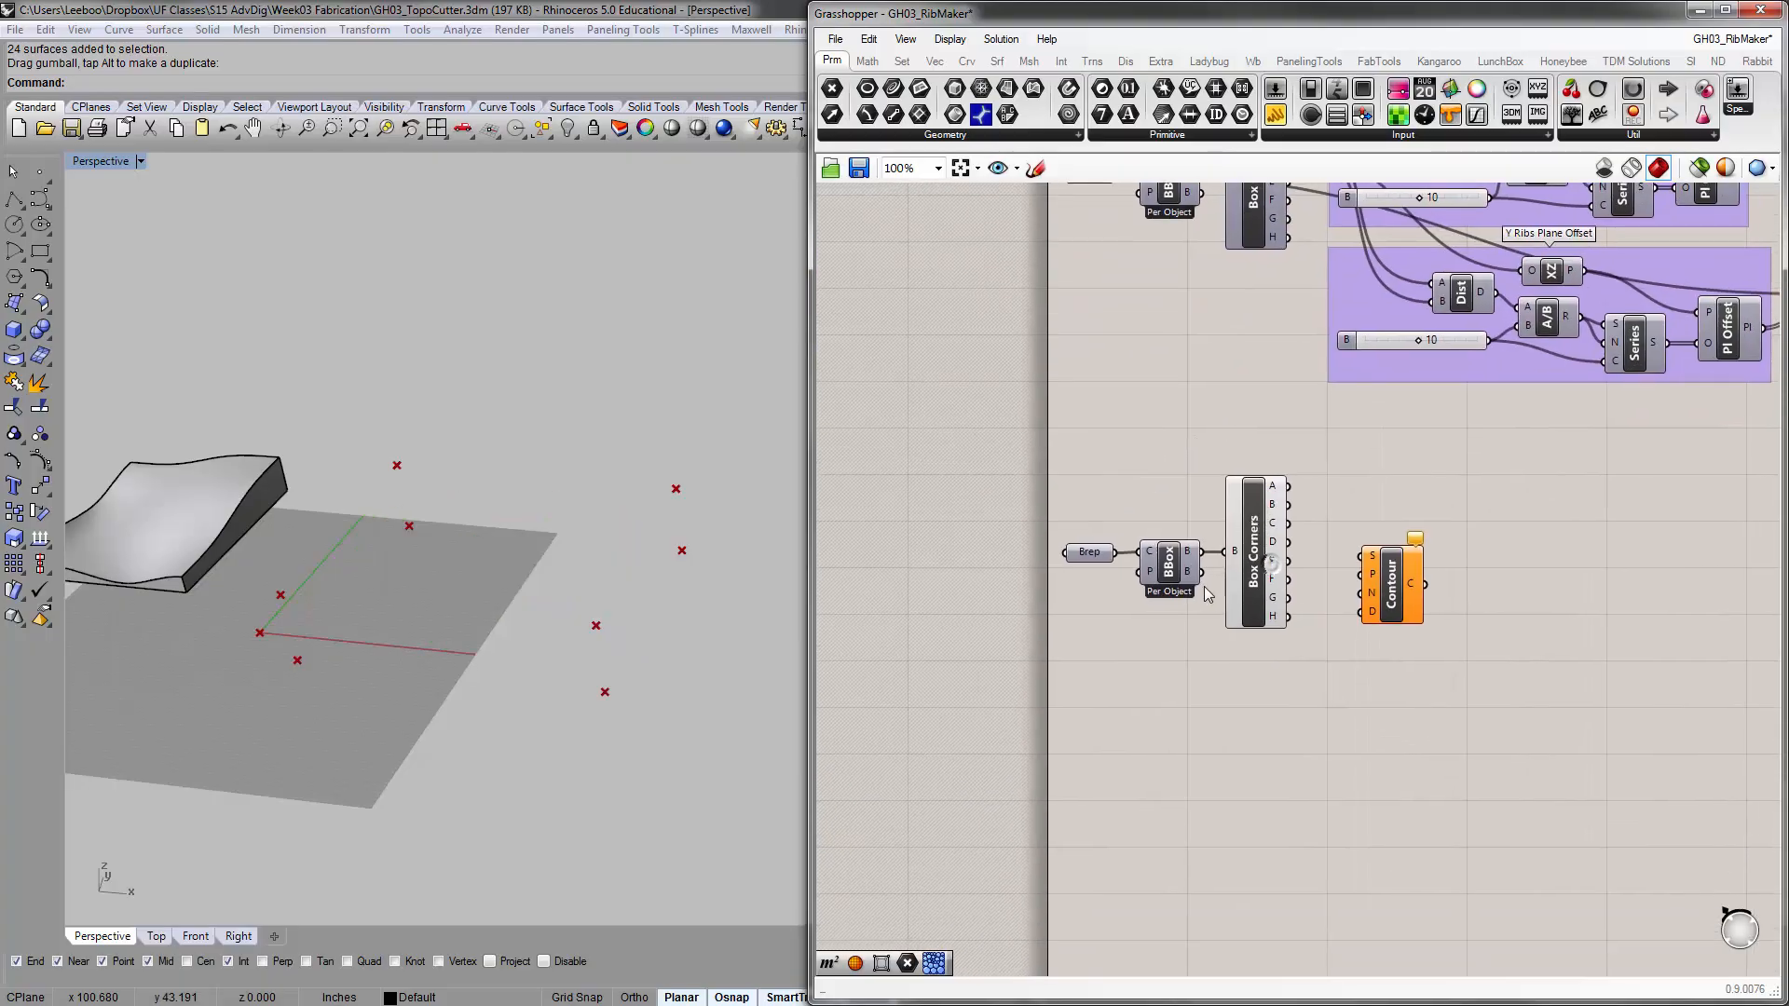
# Wire the copied Brep into the Contour component's S input and Box Corners output A into its P input
pyautogui.scroll(1, 1265, 561)
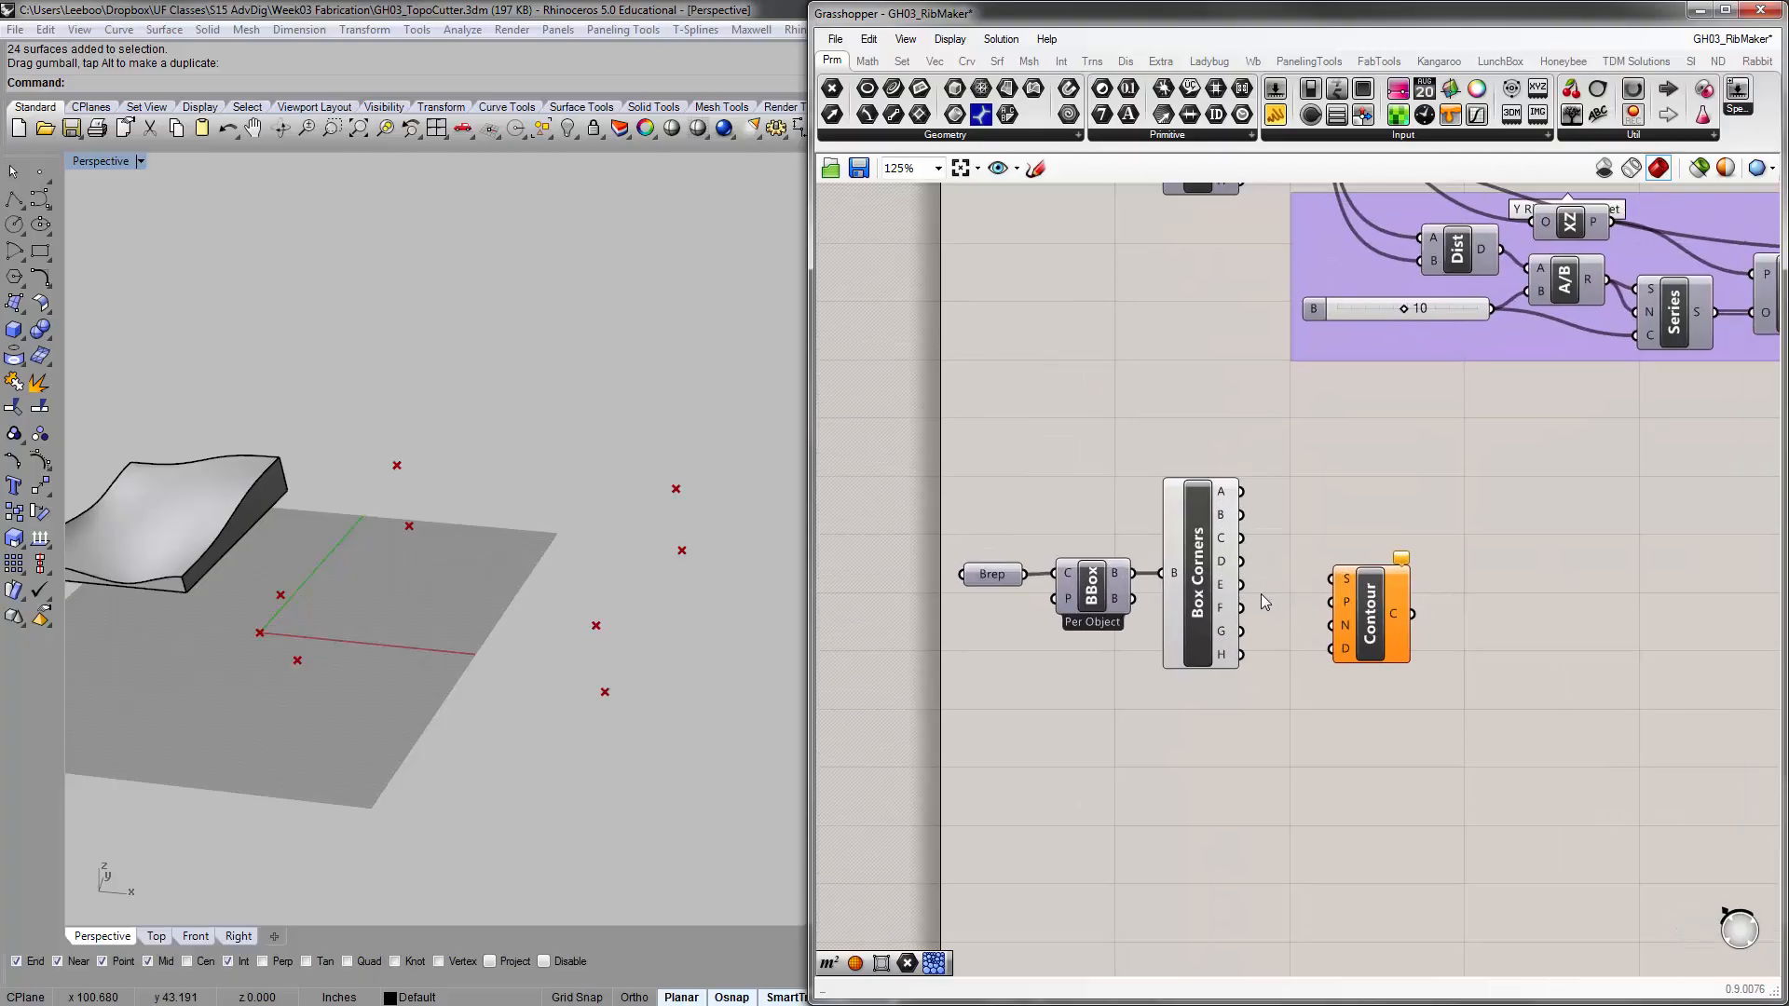
pyautogui.scroll(1, 1245, 587)
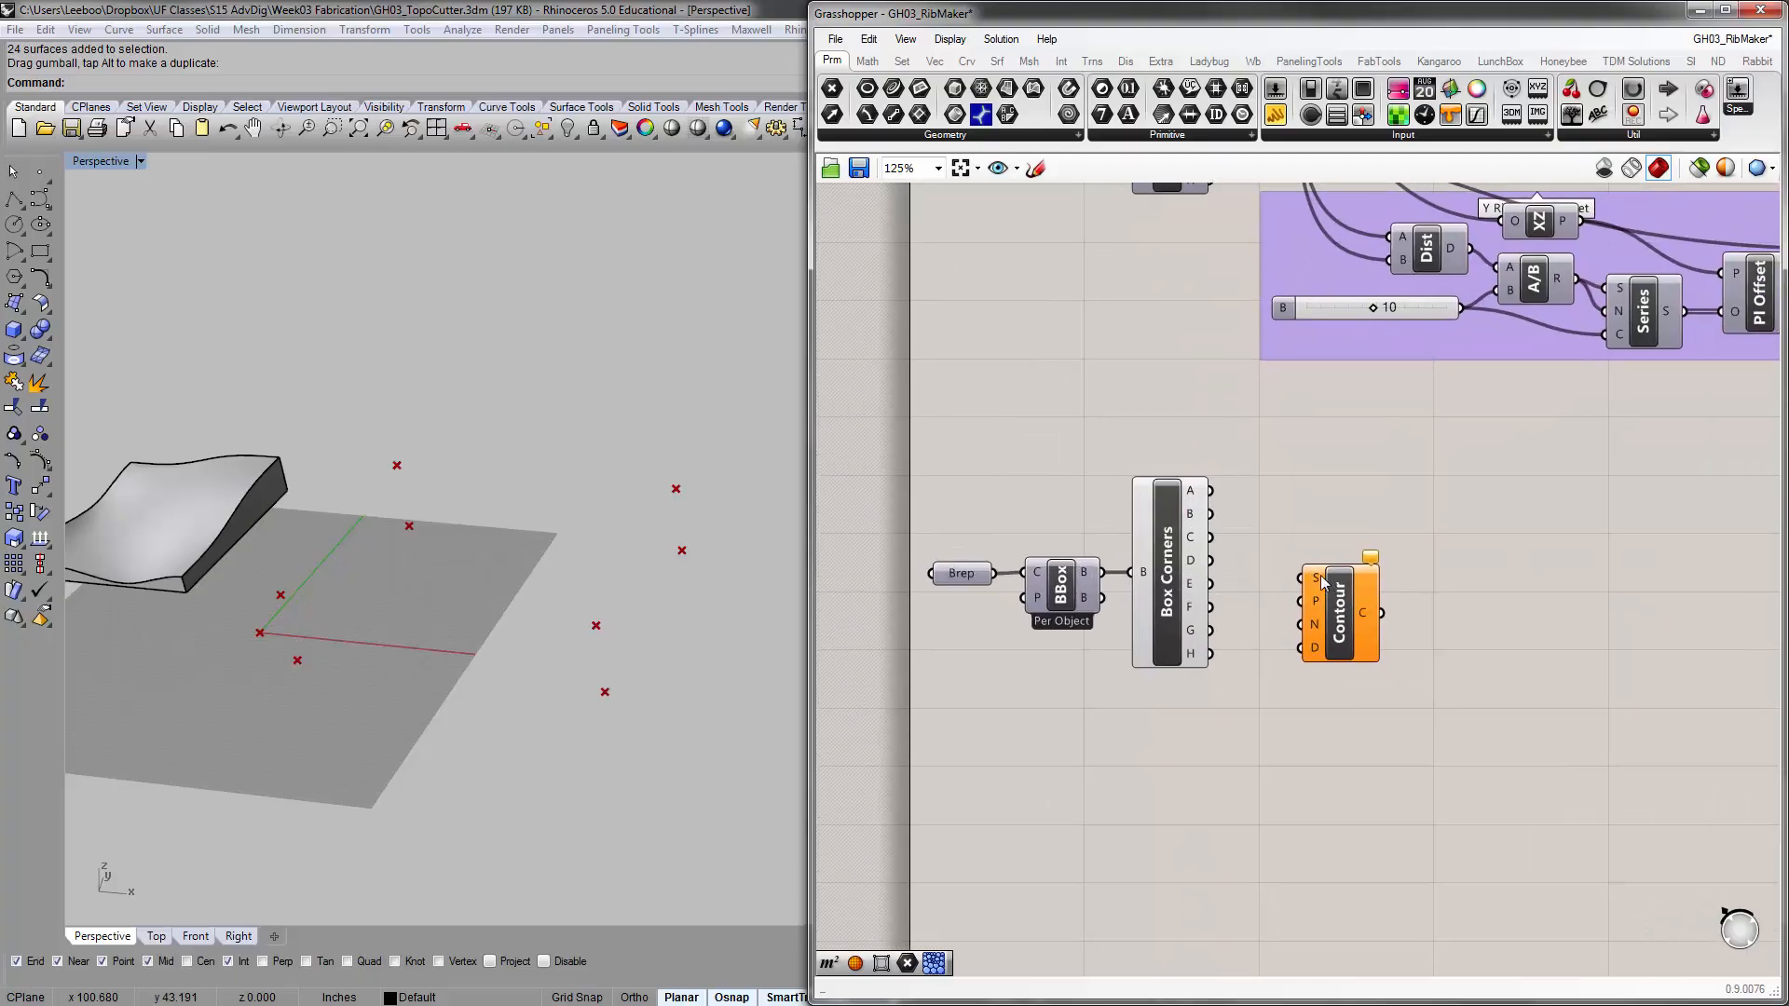
pyautogui.moveTo(1323, 581)
pyautogui.moveTo(994, 573); pyautogui.dragTo(1304, 579)
pyautogui.moveTo(1339, 643); pyautogui.dragTo(1423, 524)
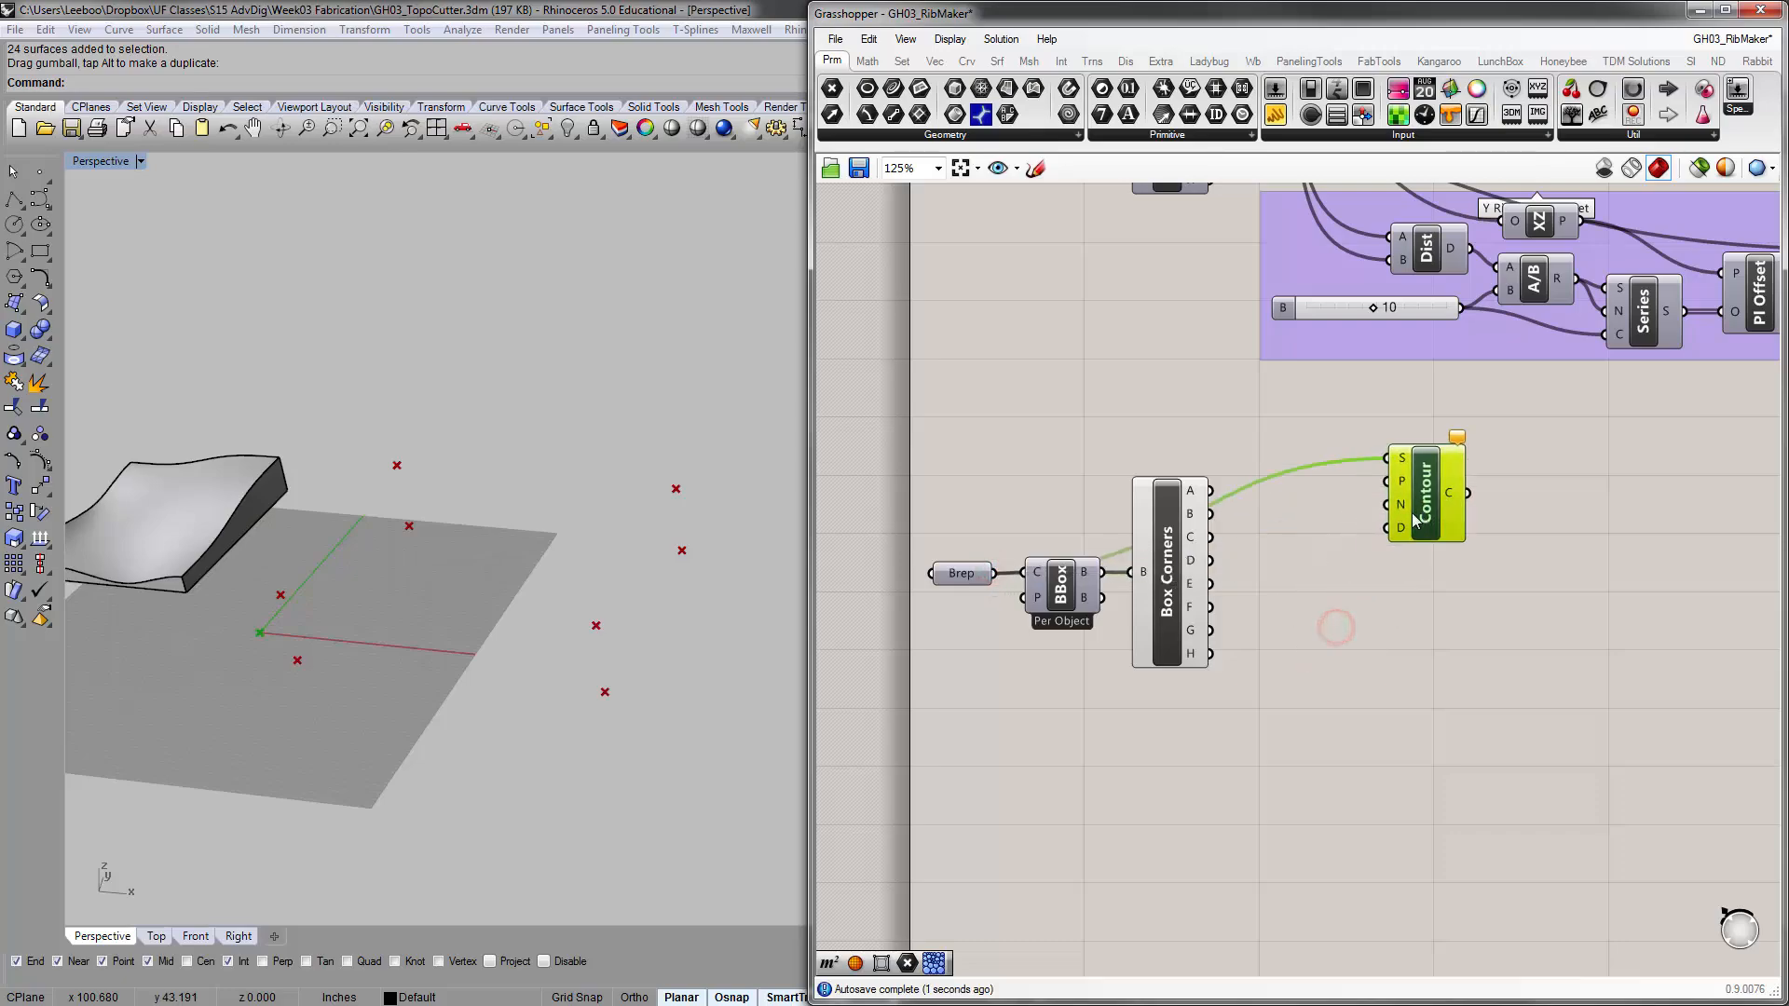
pyautogui.moveTo(1382, 500); pyautogui.dragTo(1323, 548, button='right')
pyautogui.moveTo(1340, 531)
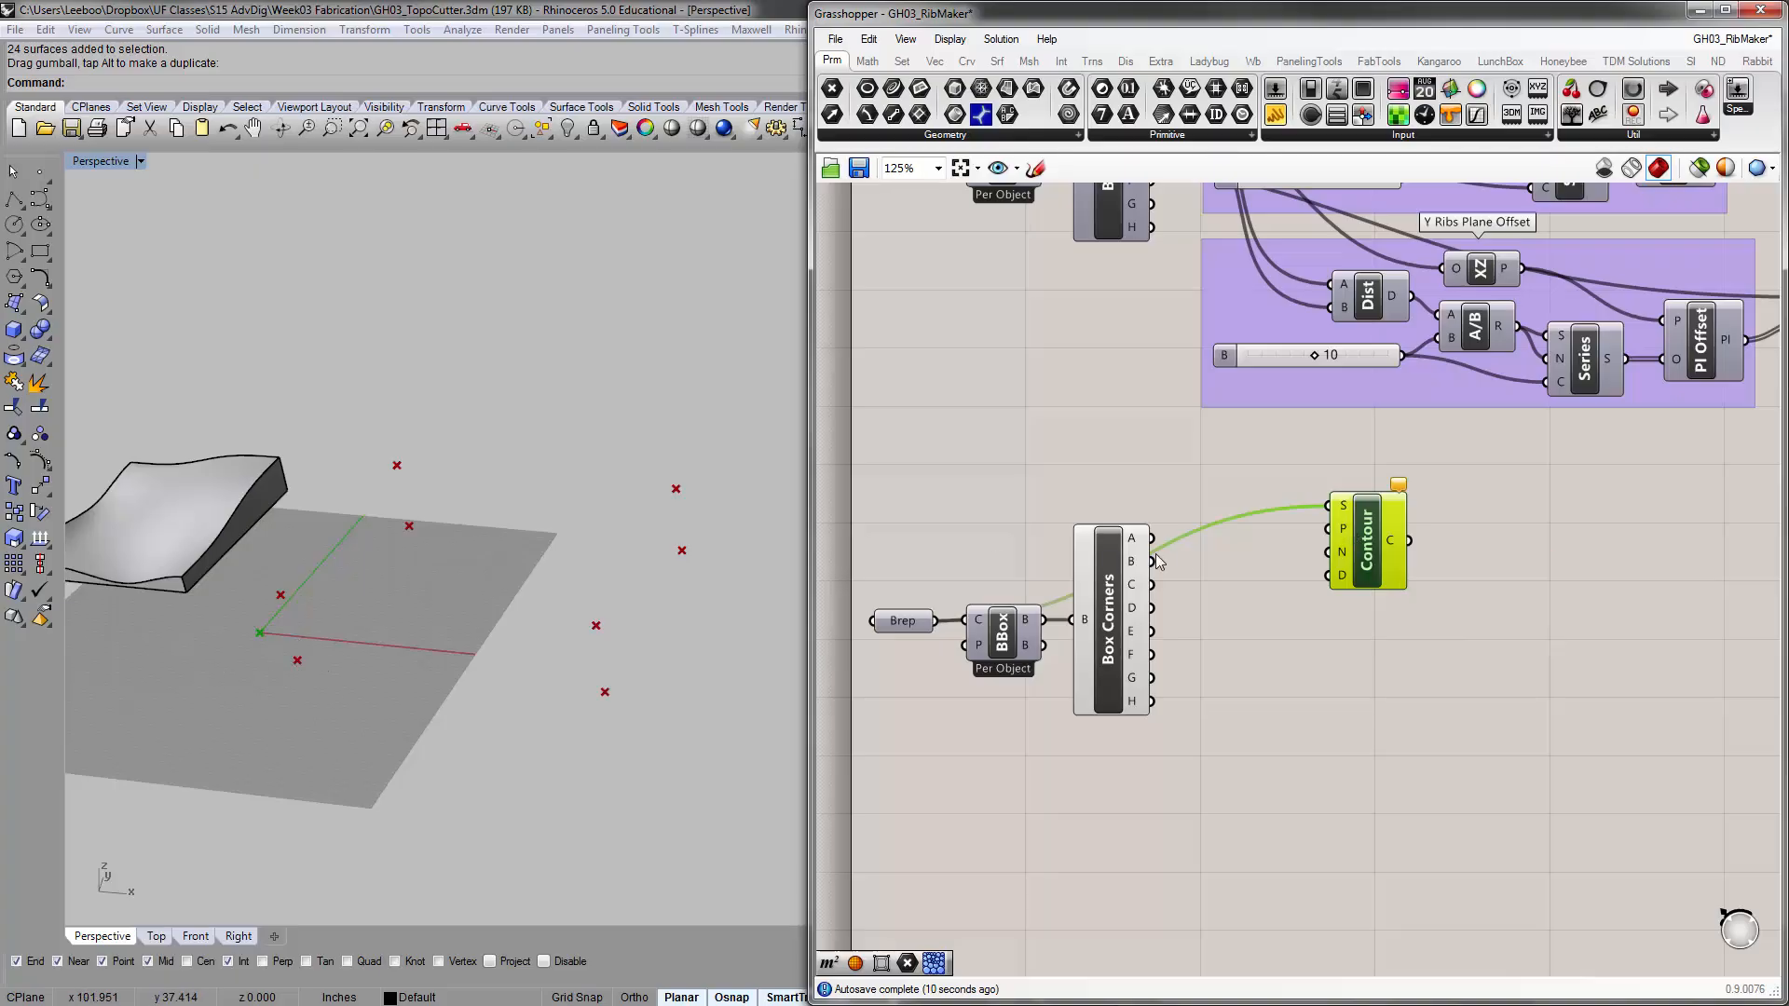
pyautogui.moveTo(1156, 543); pyautogui.dragTo(1328, 529)
pyautogui.click(1306, 618)
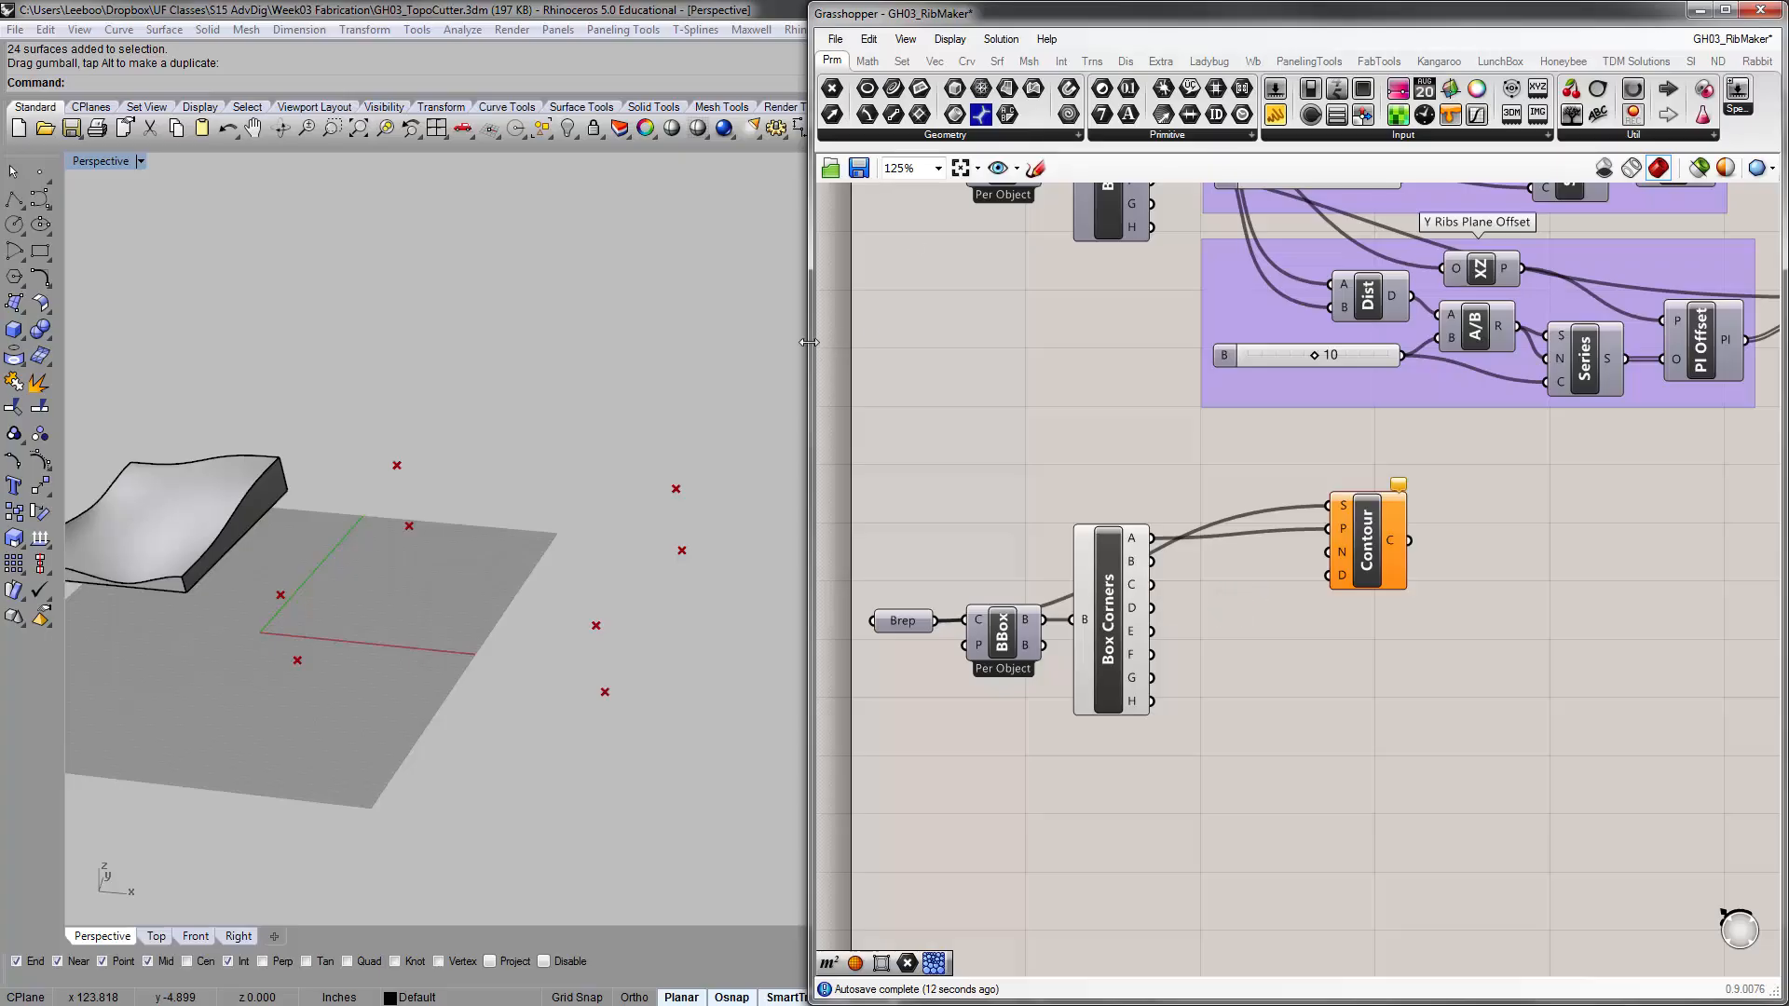
# Widen the Grasshopper window and add a Vector 2Pt component below the Contour component
pyautogui.moveTo(1344, 555)
pyautogui.click(934, 61)
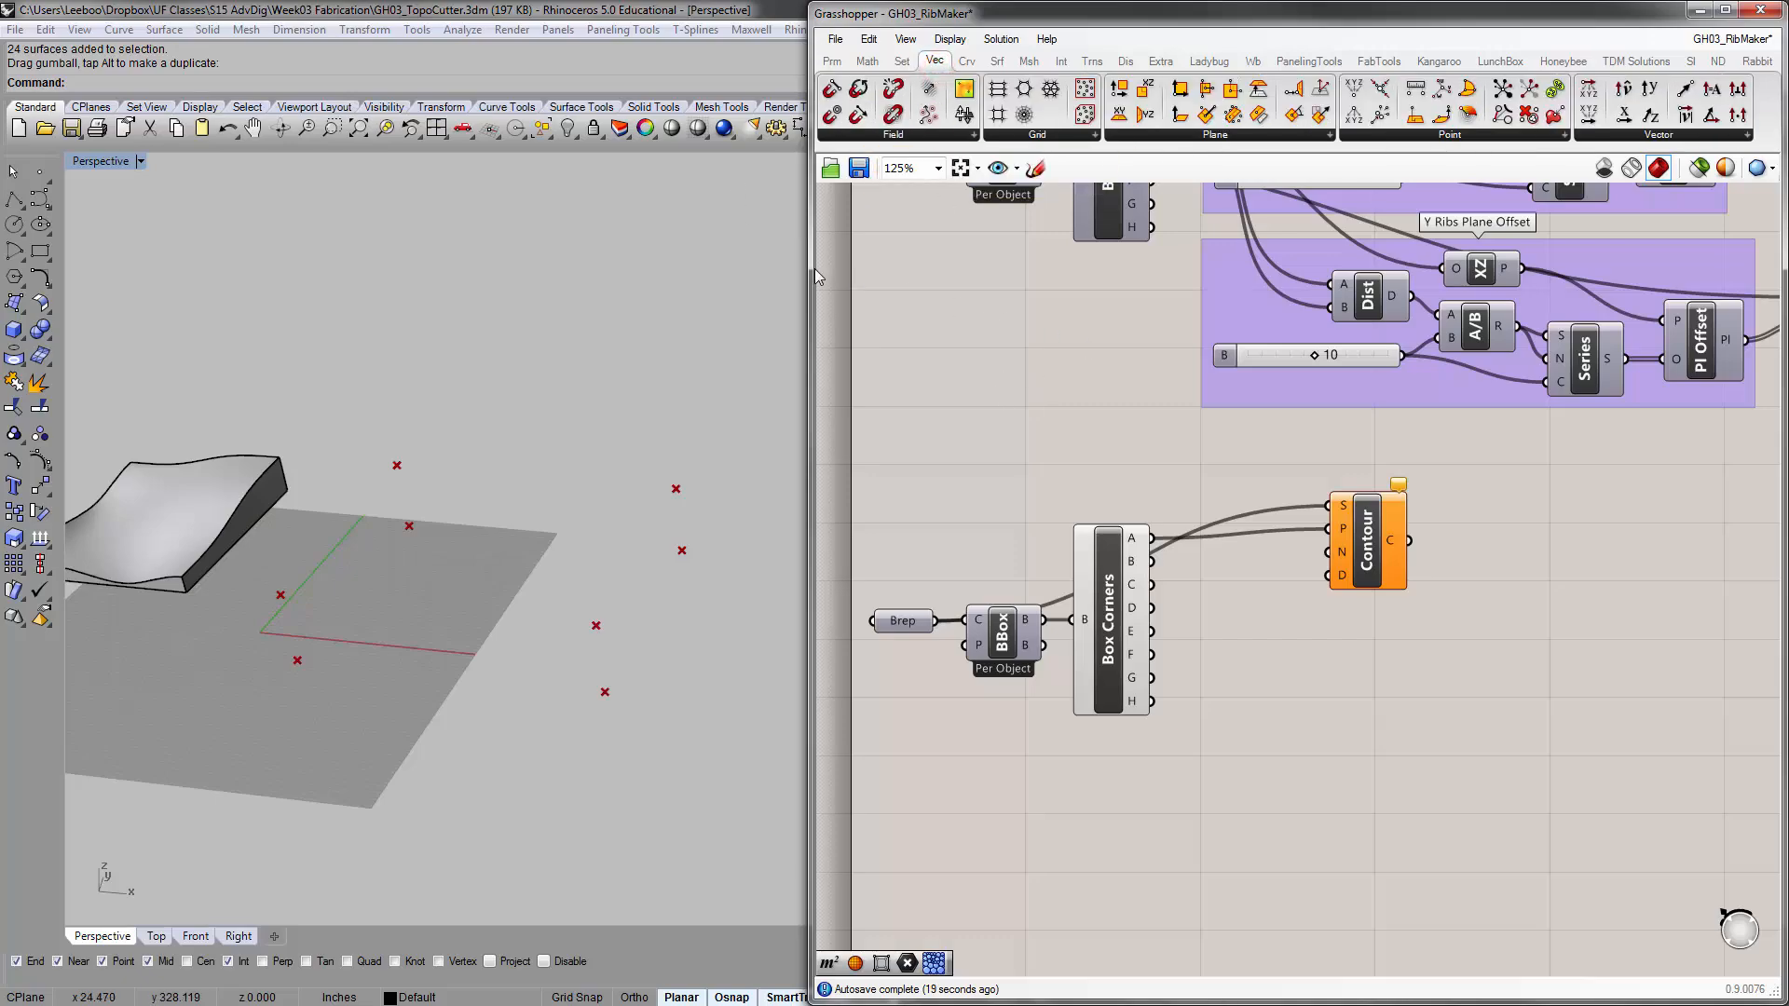
pyautogui.moveTo(815, 269); pyautogui.dragTo(348, 269)
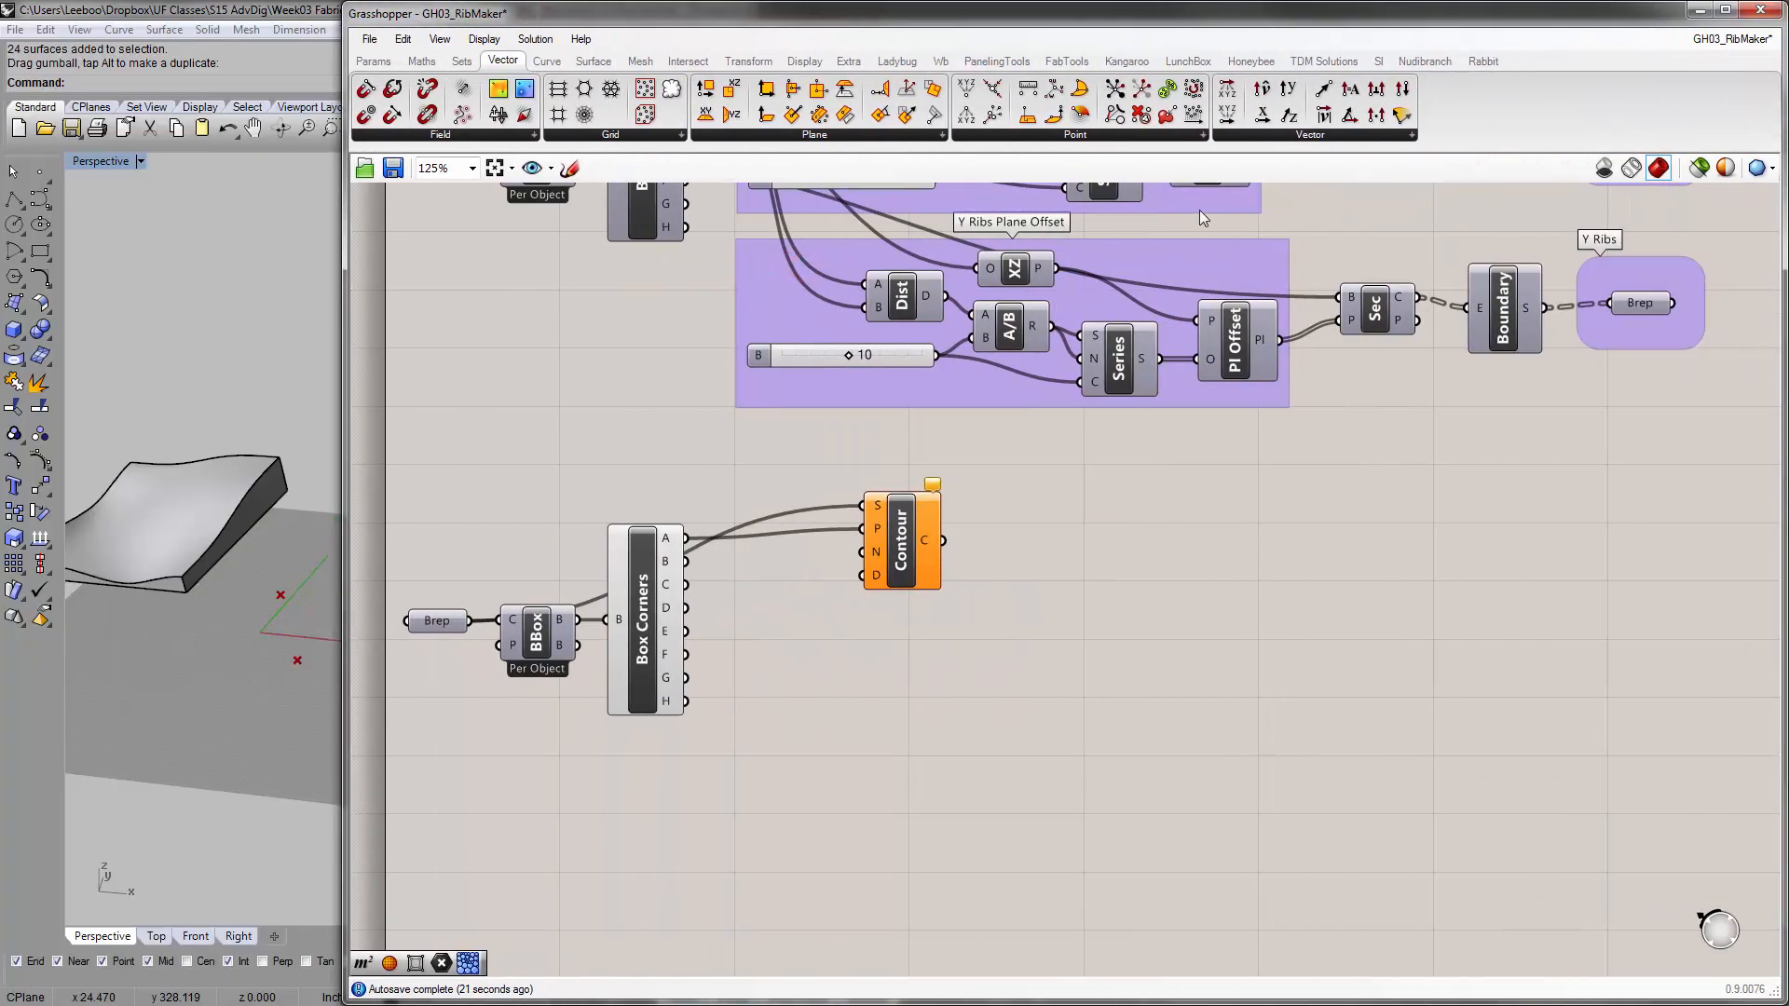
pyautogui.click(1291, 139)
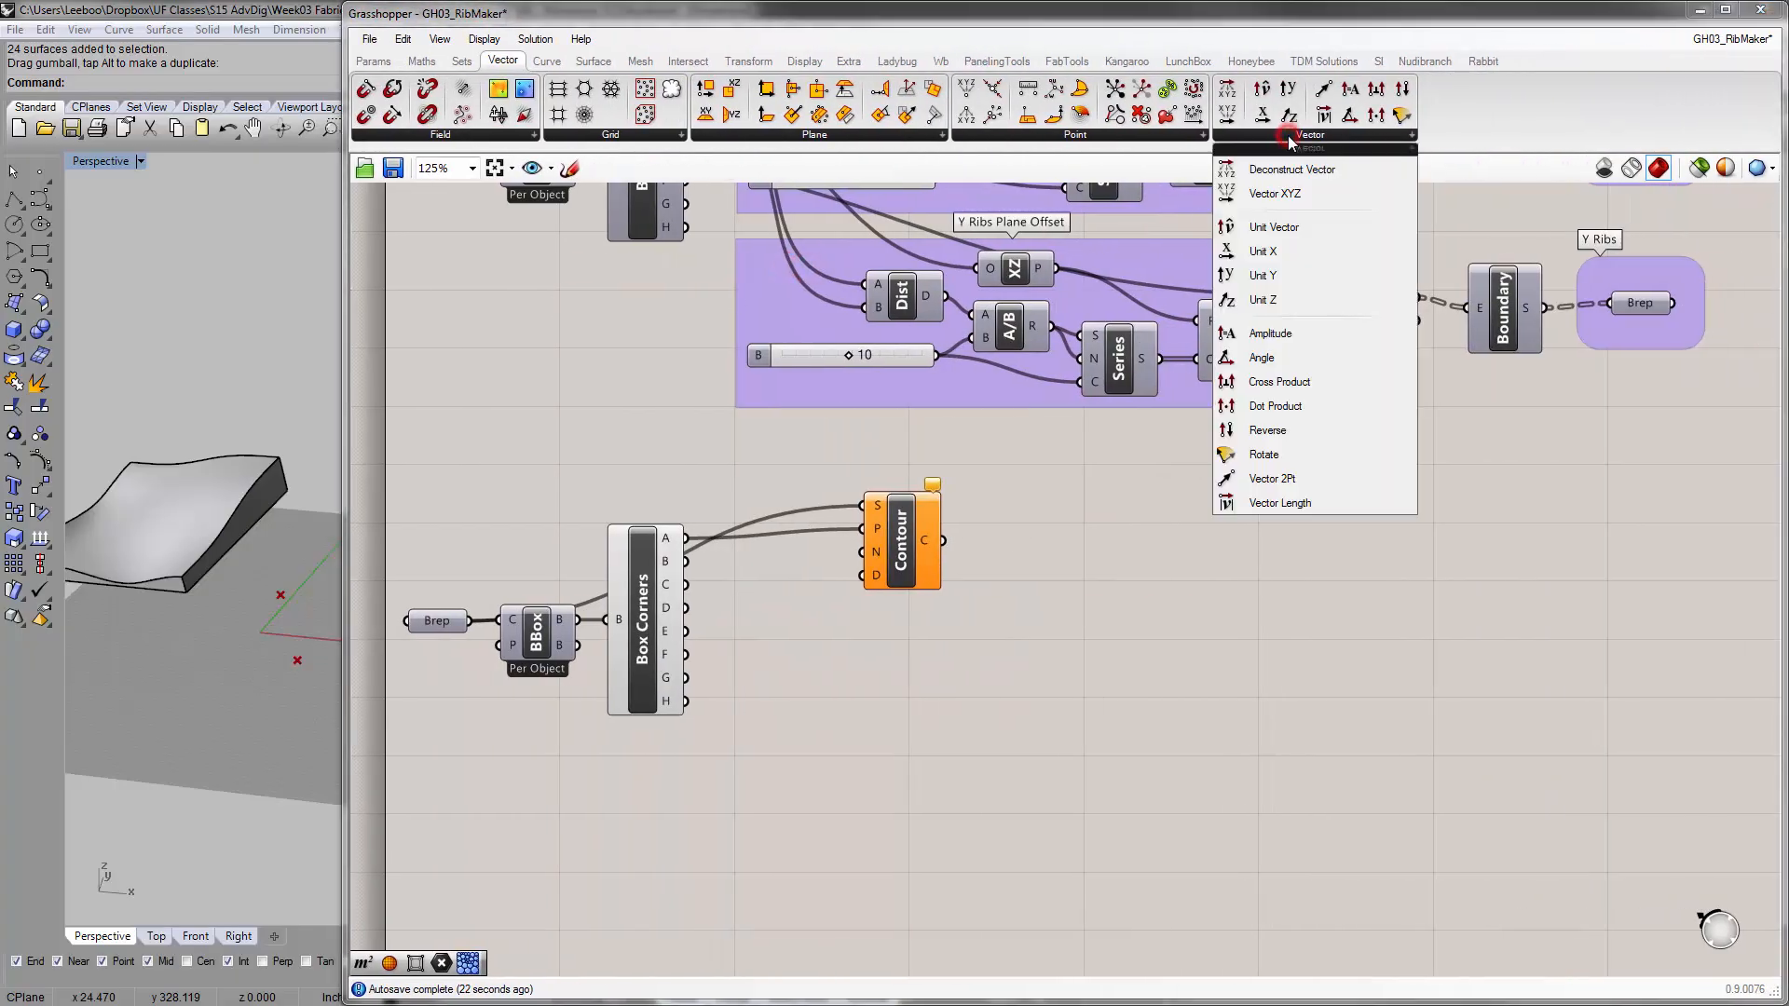
pyautogui.click(1166, 135)
pyautogui.click(1287, 142)
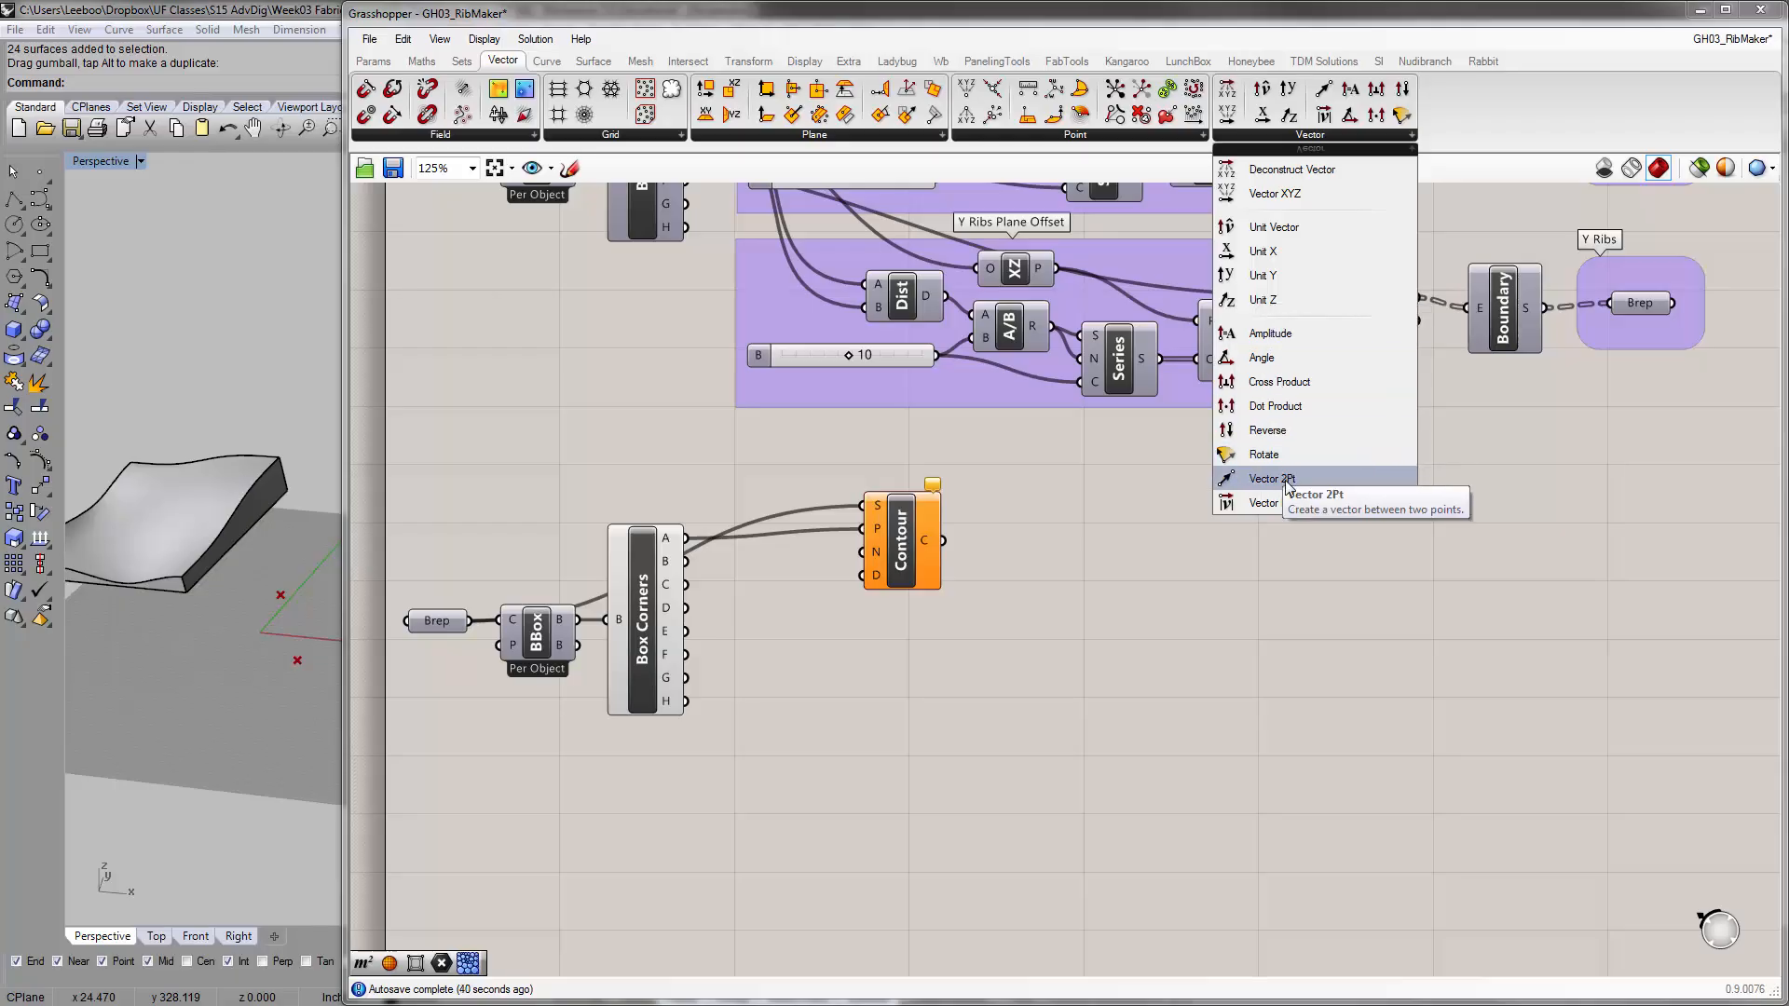
pyautogui.moveTo(1286, 480); pyautogui.dragTo(871, 751)
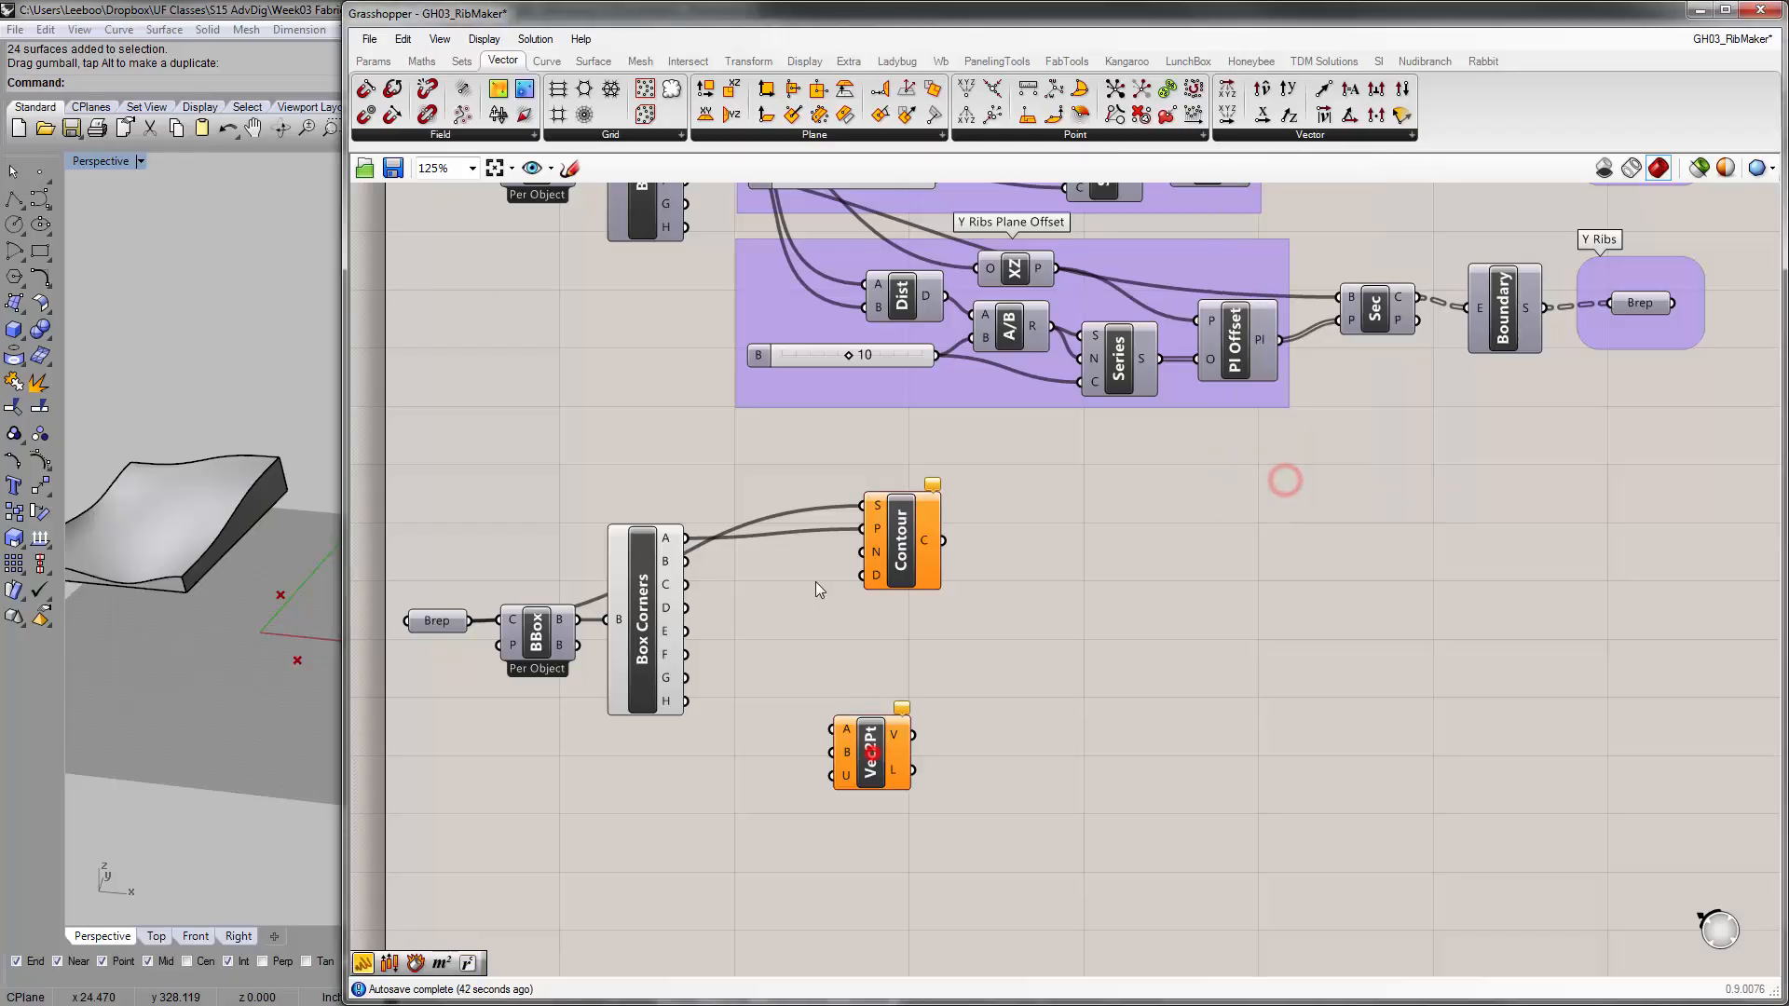
# Narrow the Grasshopper window, move Vec2Pt beside Box Corners, and wire corners A and B into its A and B inputs
pyautogui.moveTo(832, 654); pyautogui.dragTo(1104, 570, button='right')
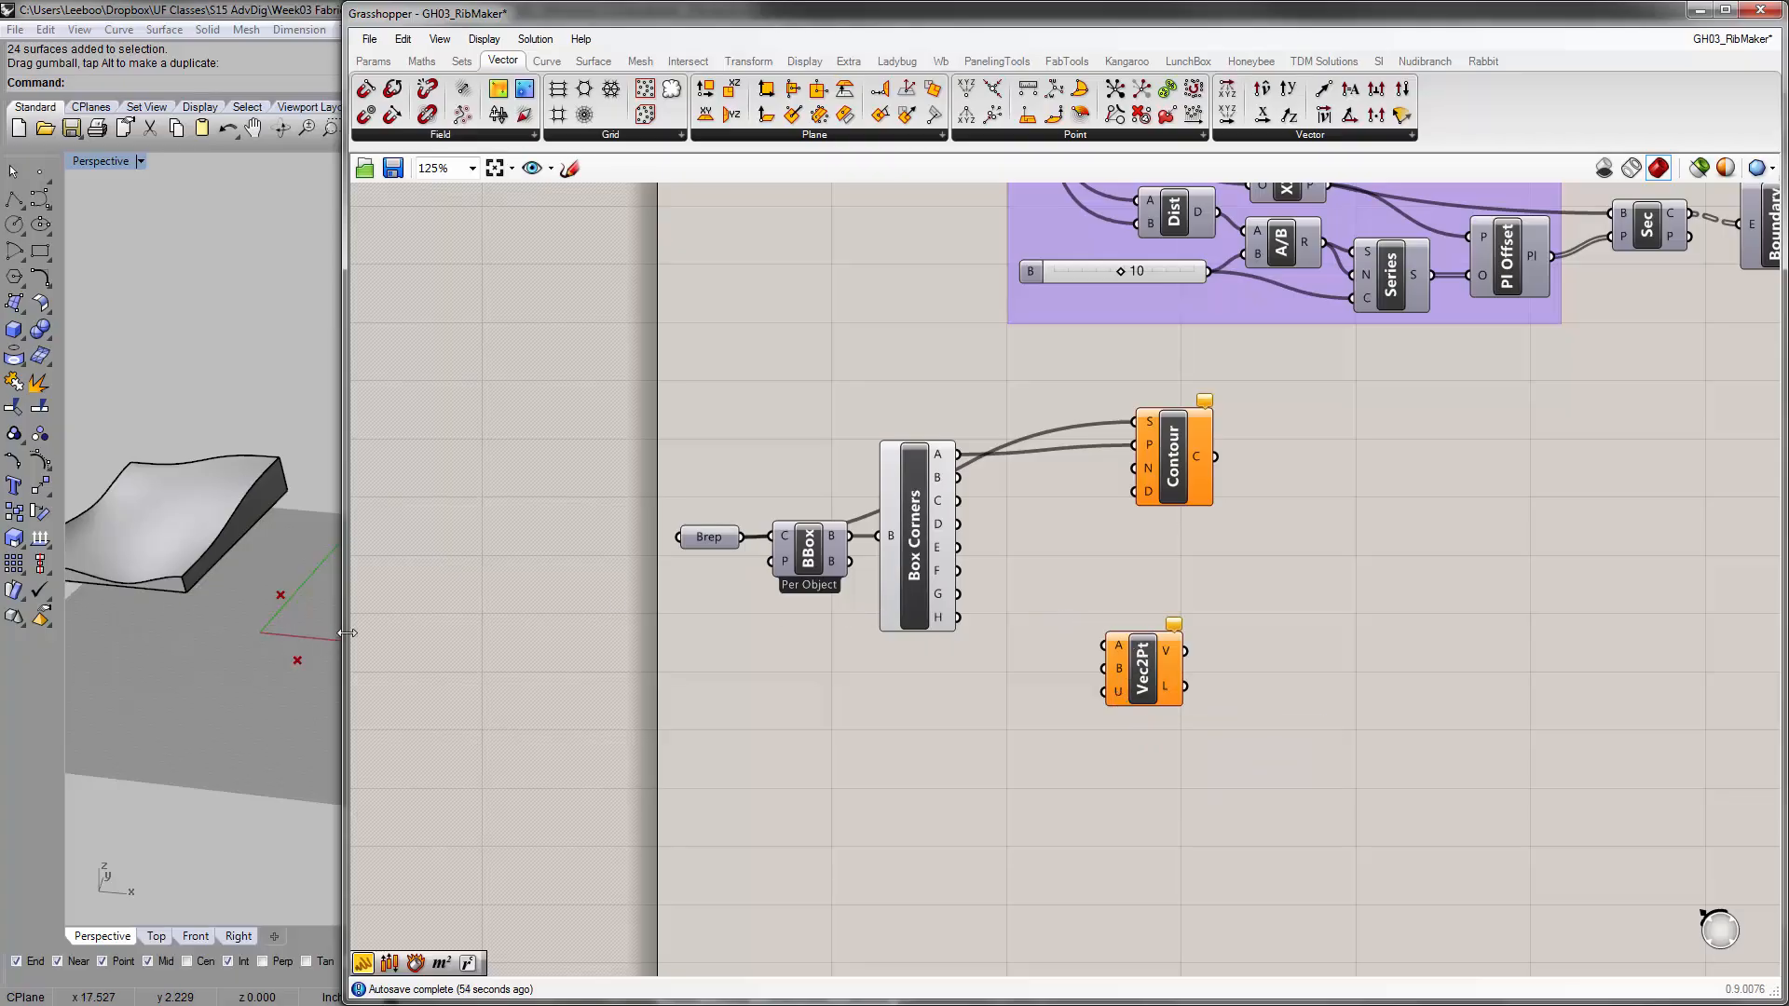
pyautogui.moveTo(345, 635); pyautogui.dragTo(709, 624)
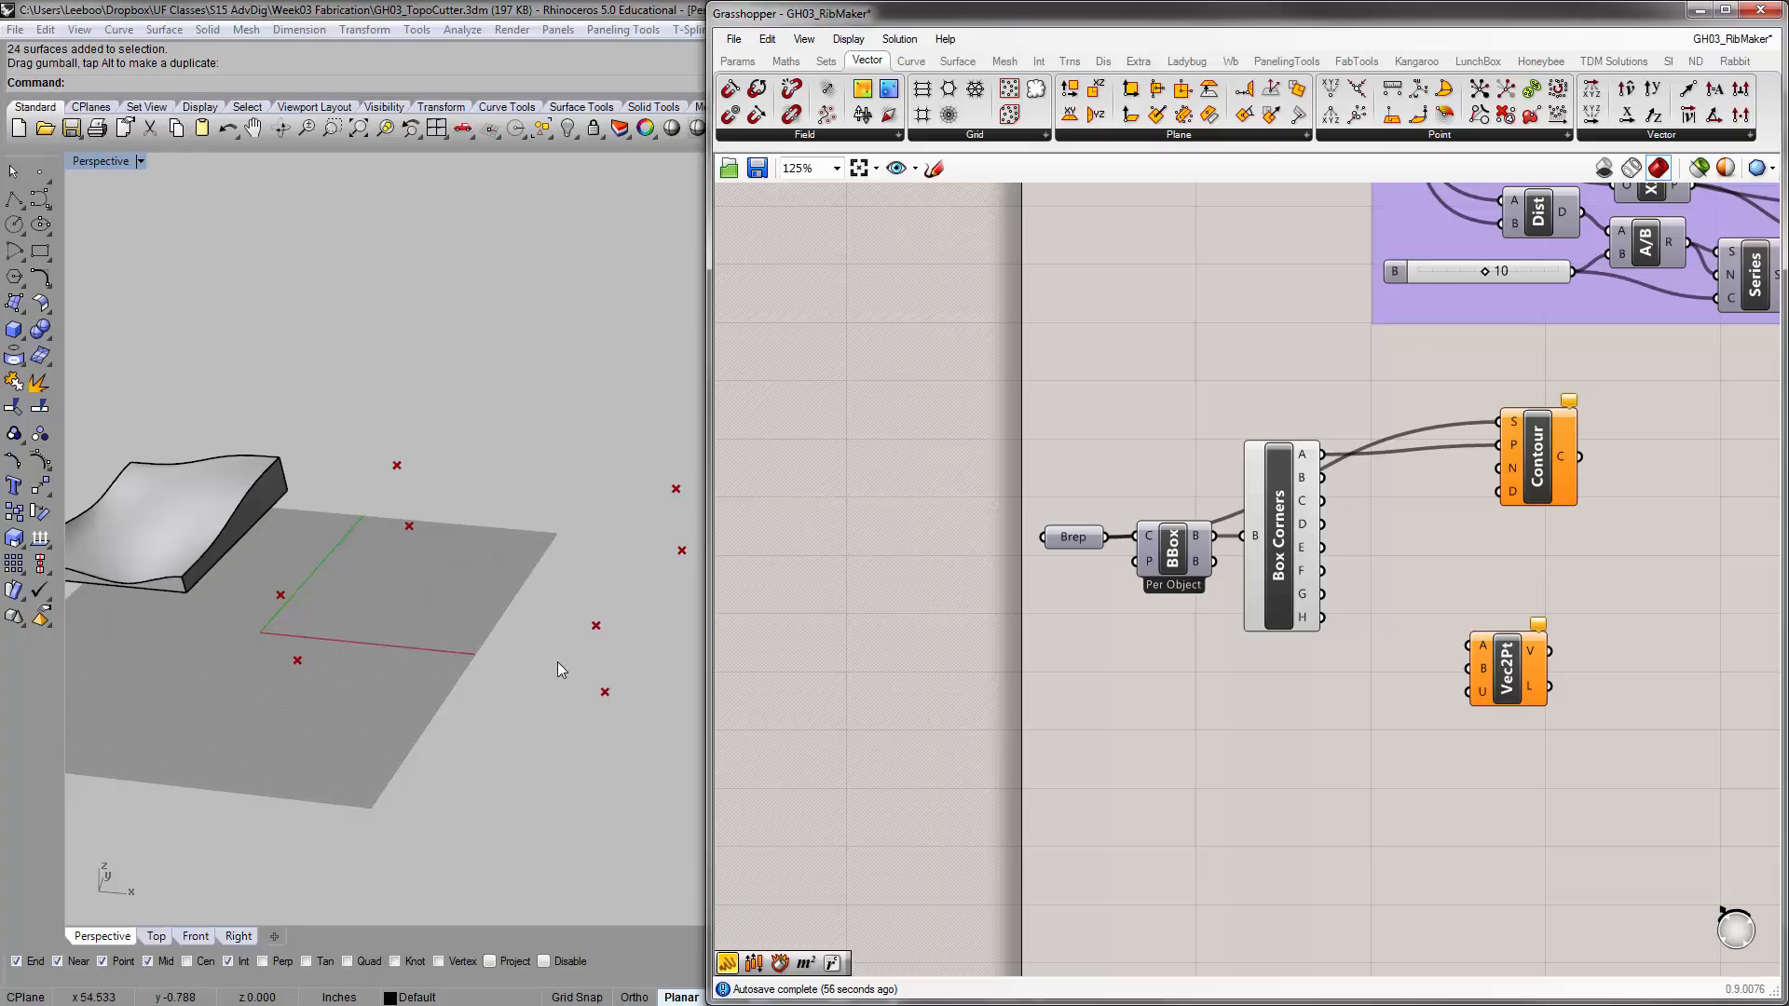
pyautogui.moveTo(1568, 626); pyautogui.dragTo(1430, 626, button='right')
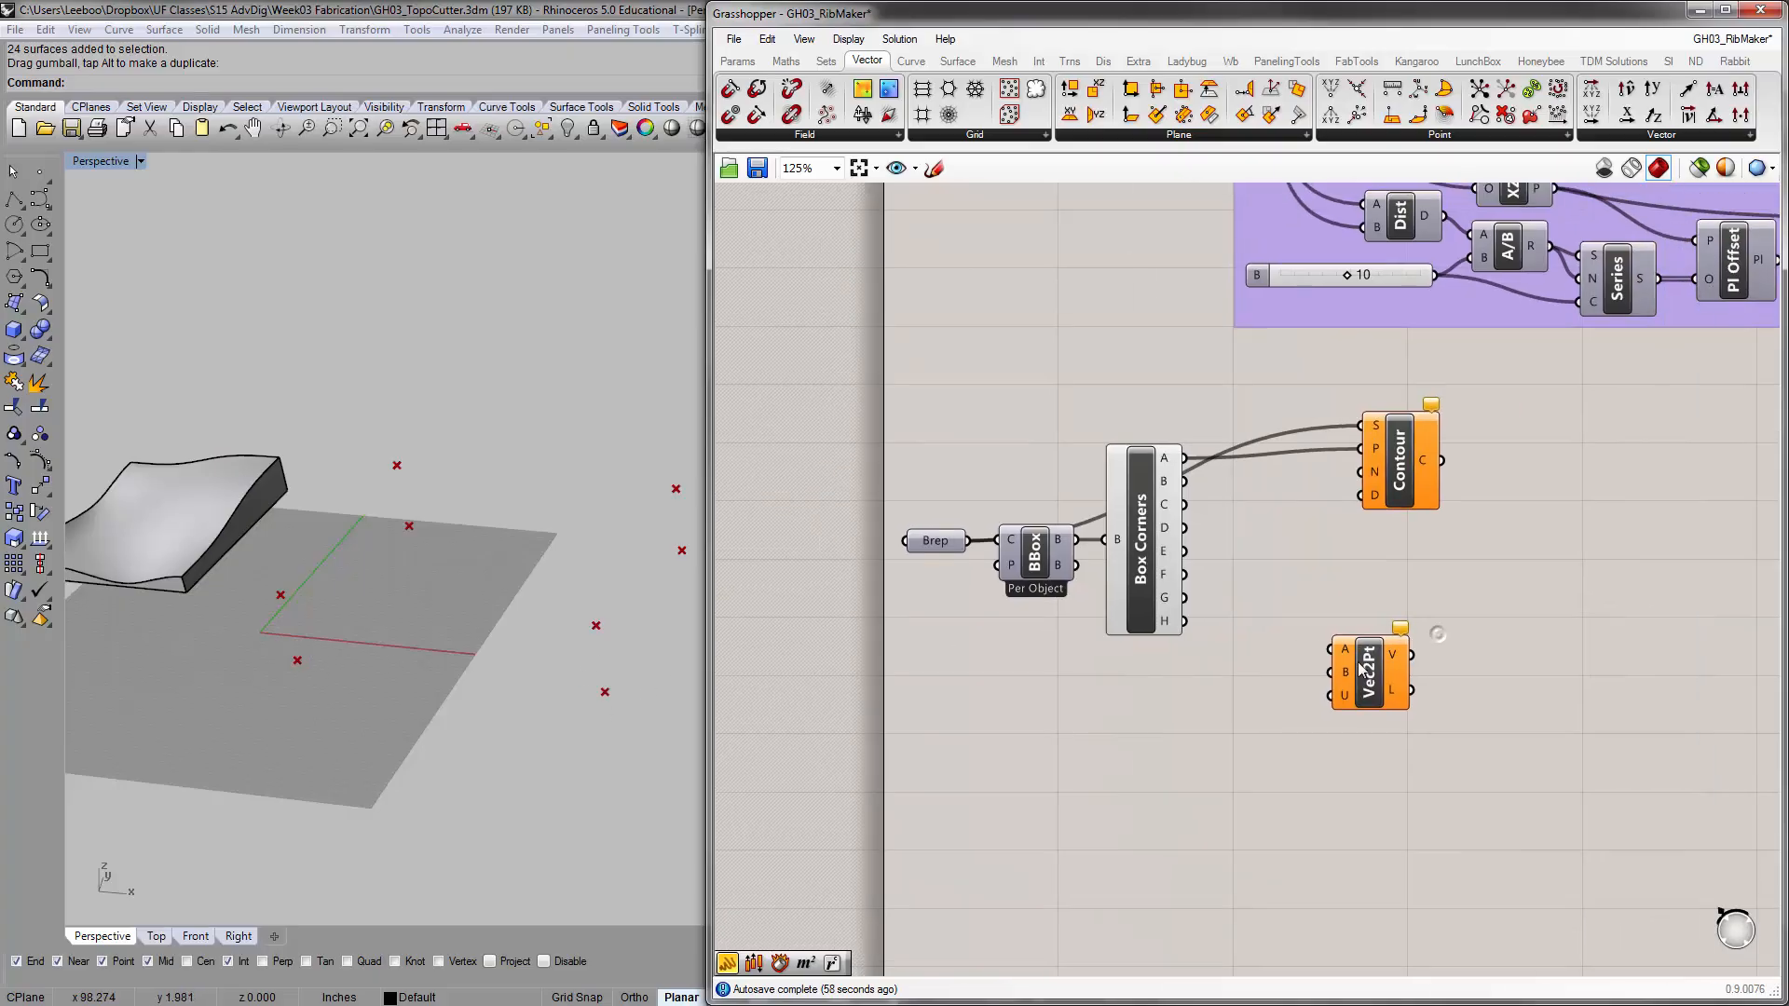
pyautogui.moveTo(1358, 672); pyautogui.dragTo(1315, 579)
pyautogui.scroll(2, 1220, 498)
pyautogui.moveTo(1168, 434); pyautogui.dragTo(1323, 584)
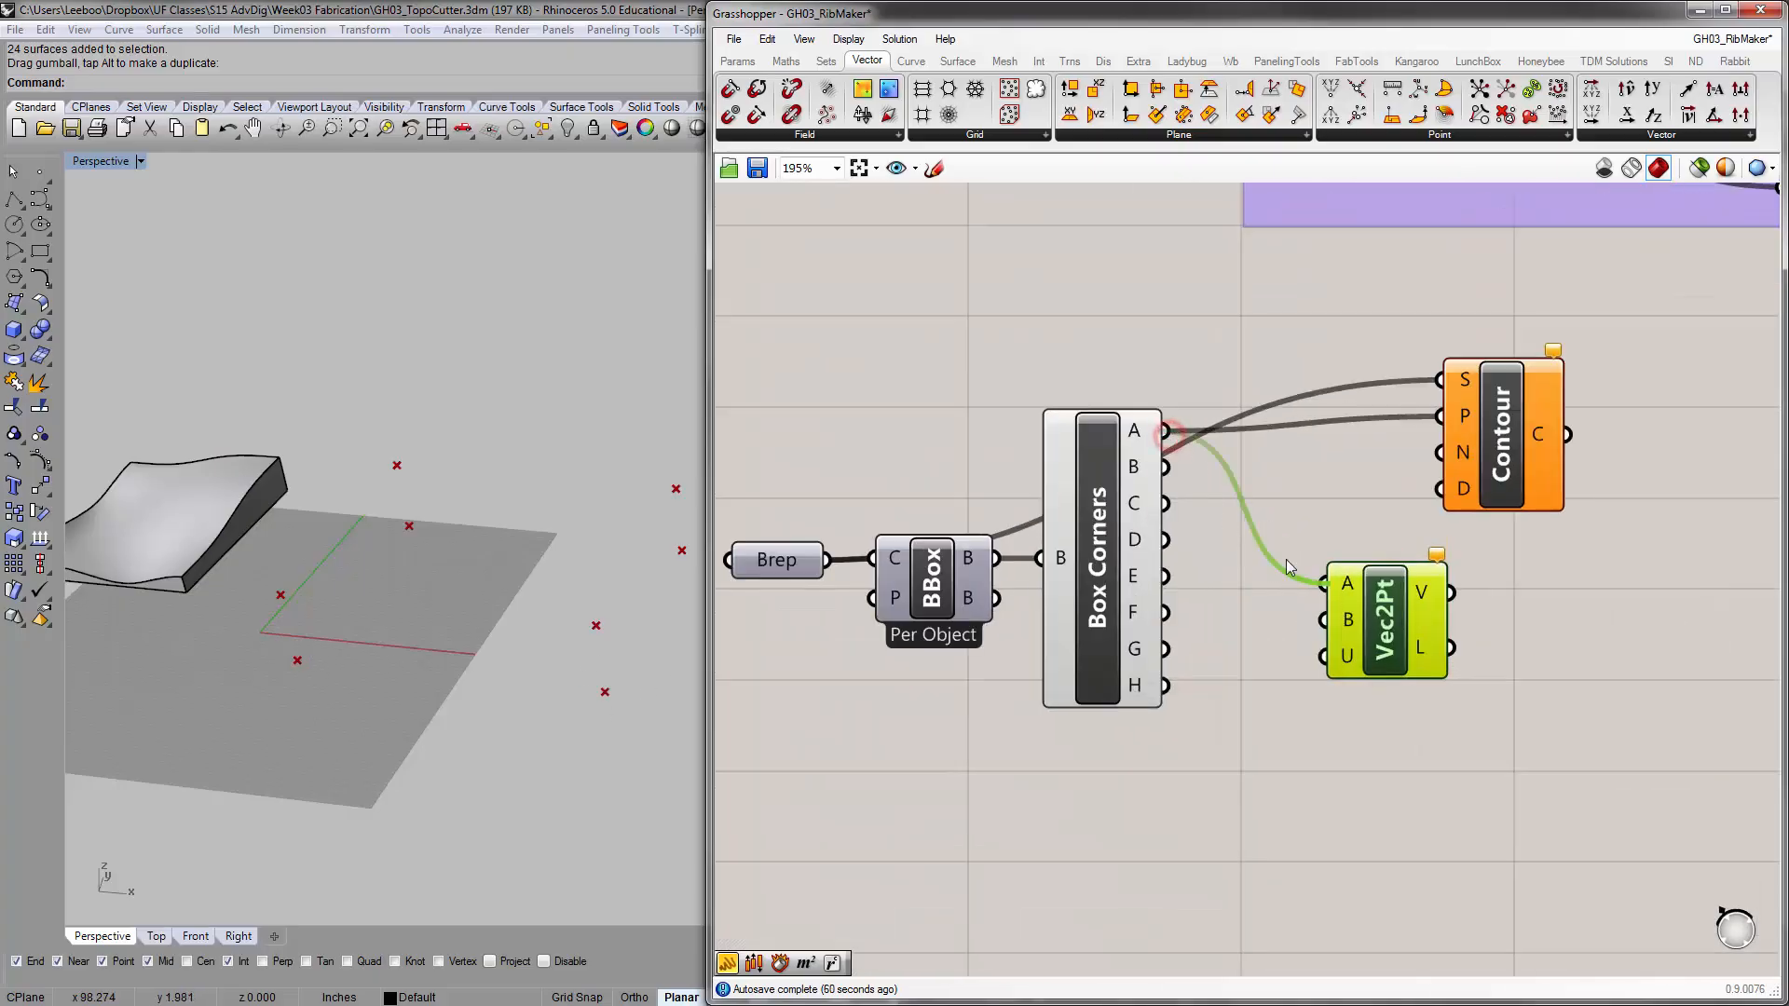
pyautogui.moveTo(1166, 467); pyautogui.dragTo(1323, 620)
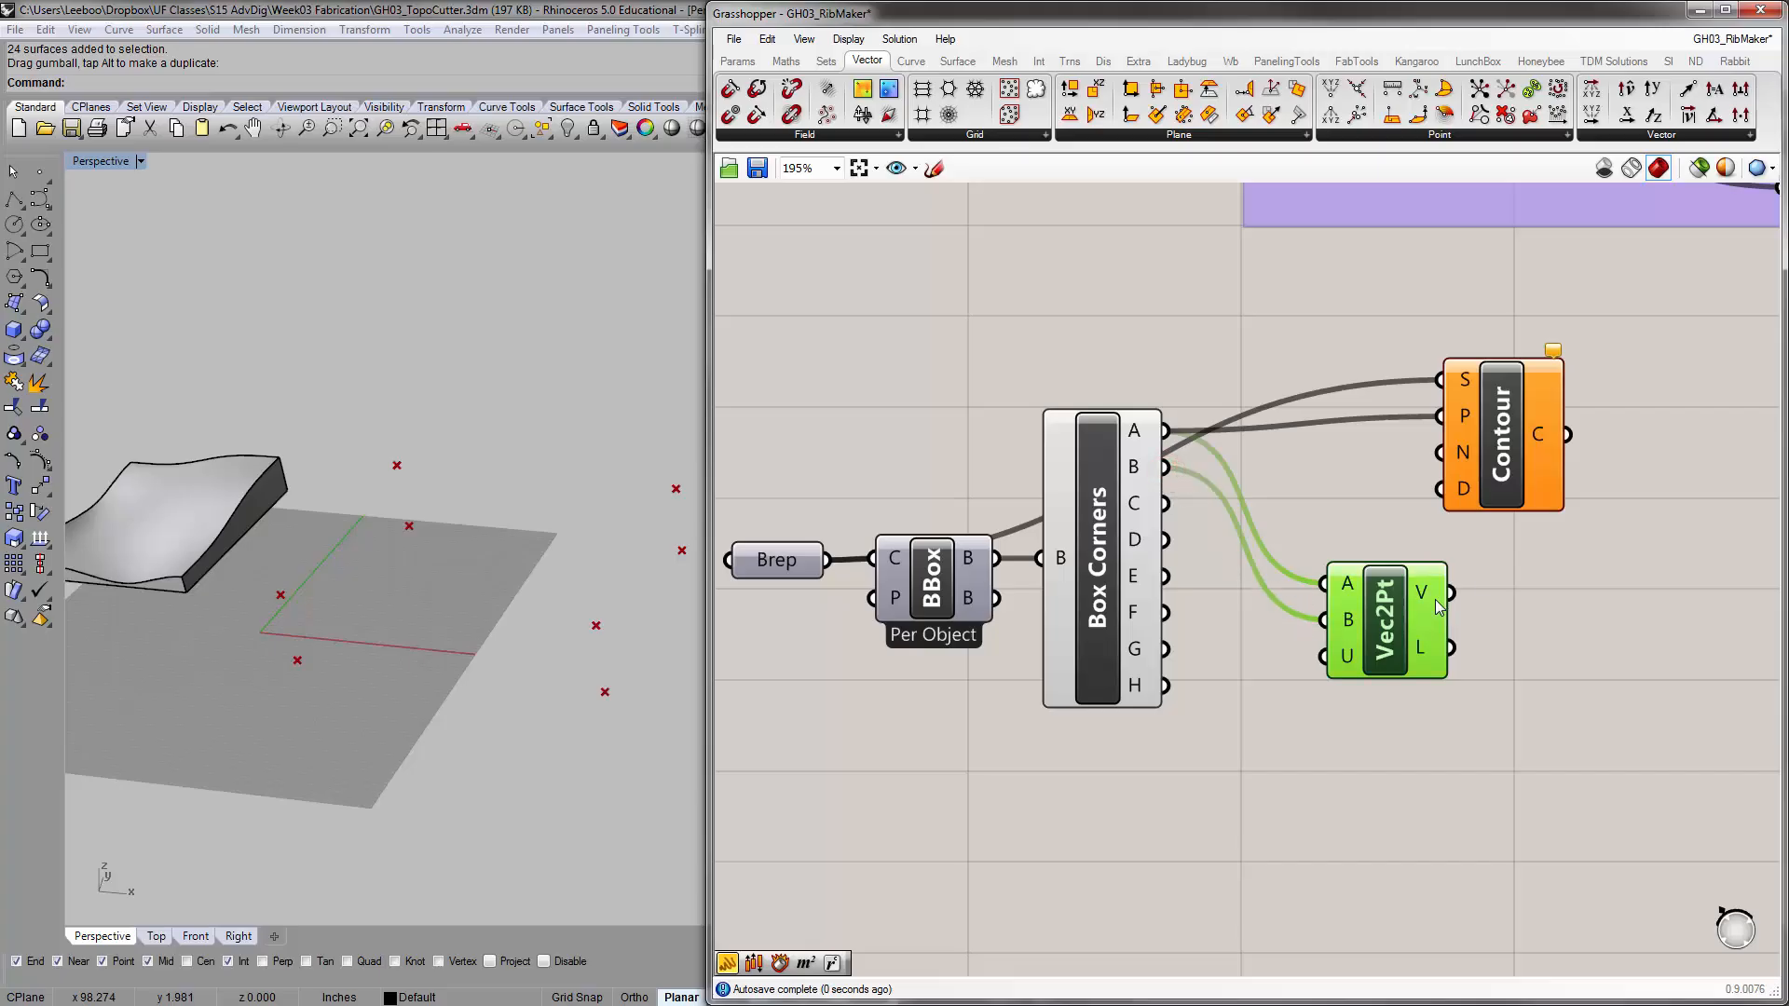
# Connect the Vec2Pt V output to the Contour component's N input and arrange the two components side by side
pyautogui.click(1517, 560)
pyautogui.moveTo(1502, 564); pyautogui.dragTo(1469, 571, button='right')
pyautogui.moveTo(1434, 504); pyautogui.dragTo(1554, 490)
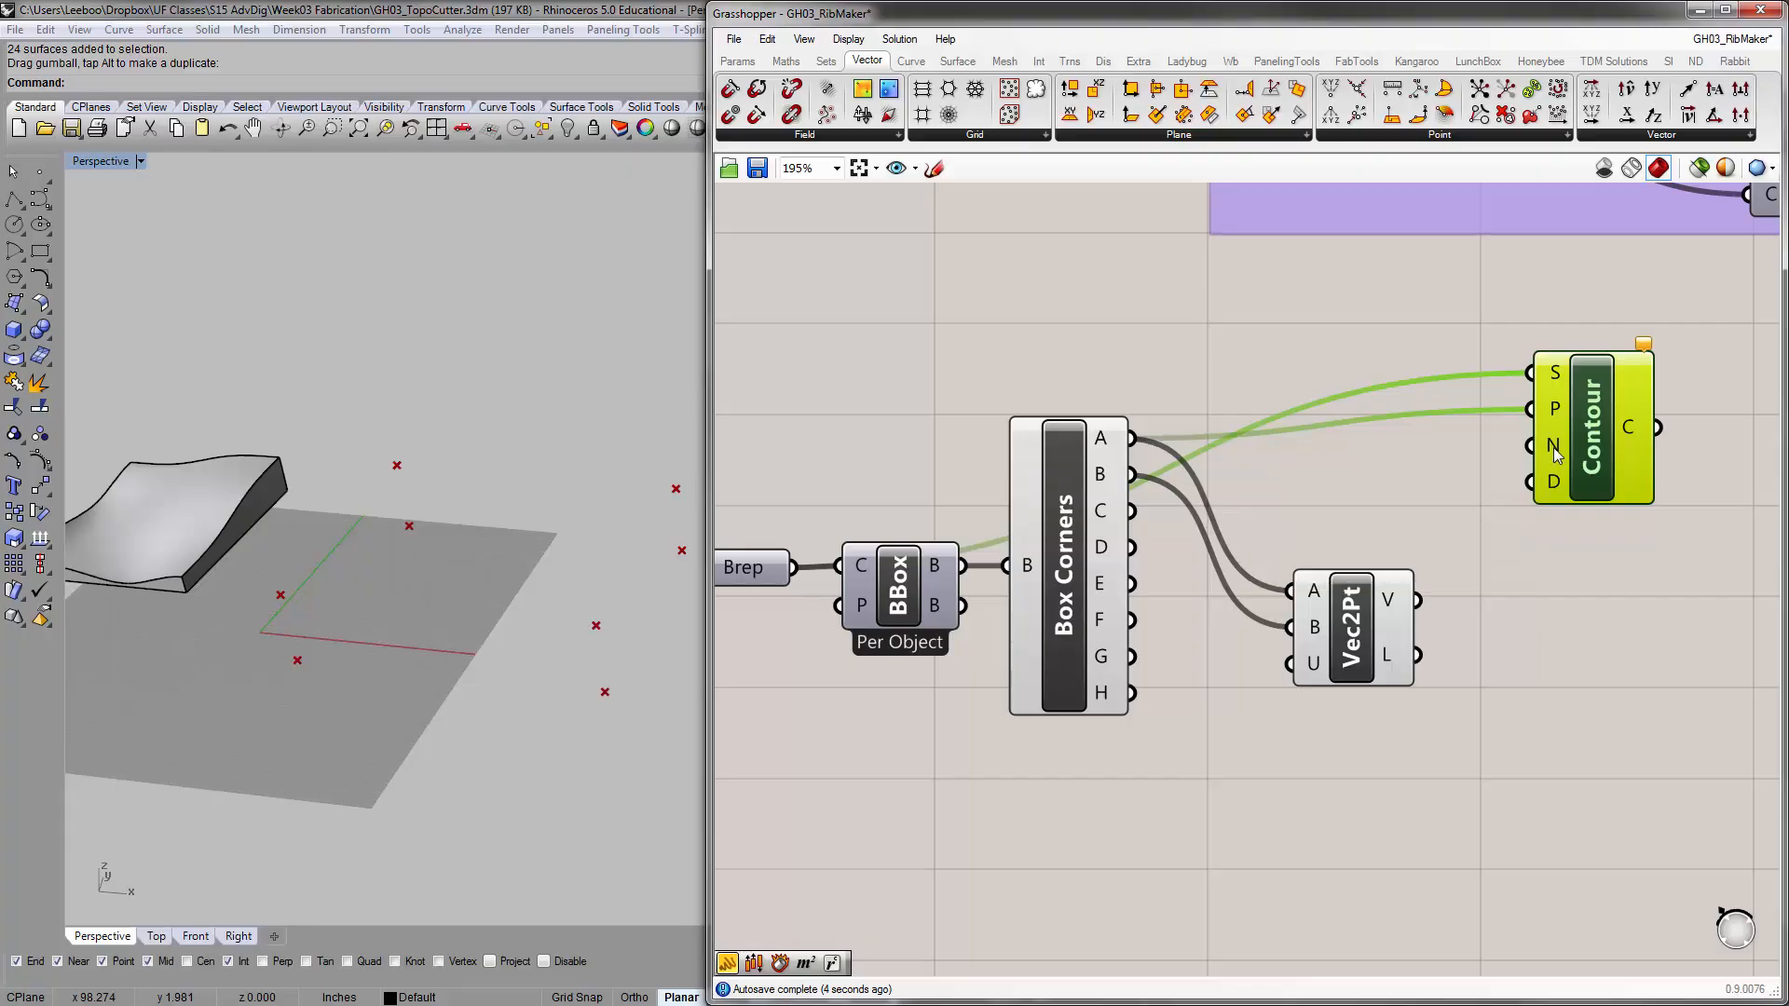
pyautogui.moveTo(1420, 600); pyautogui.dragTo(1532, 445)
pyautogui.moveTo(1351, 620); pyautogui.dragTo(1353, 490)
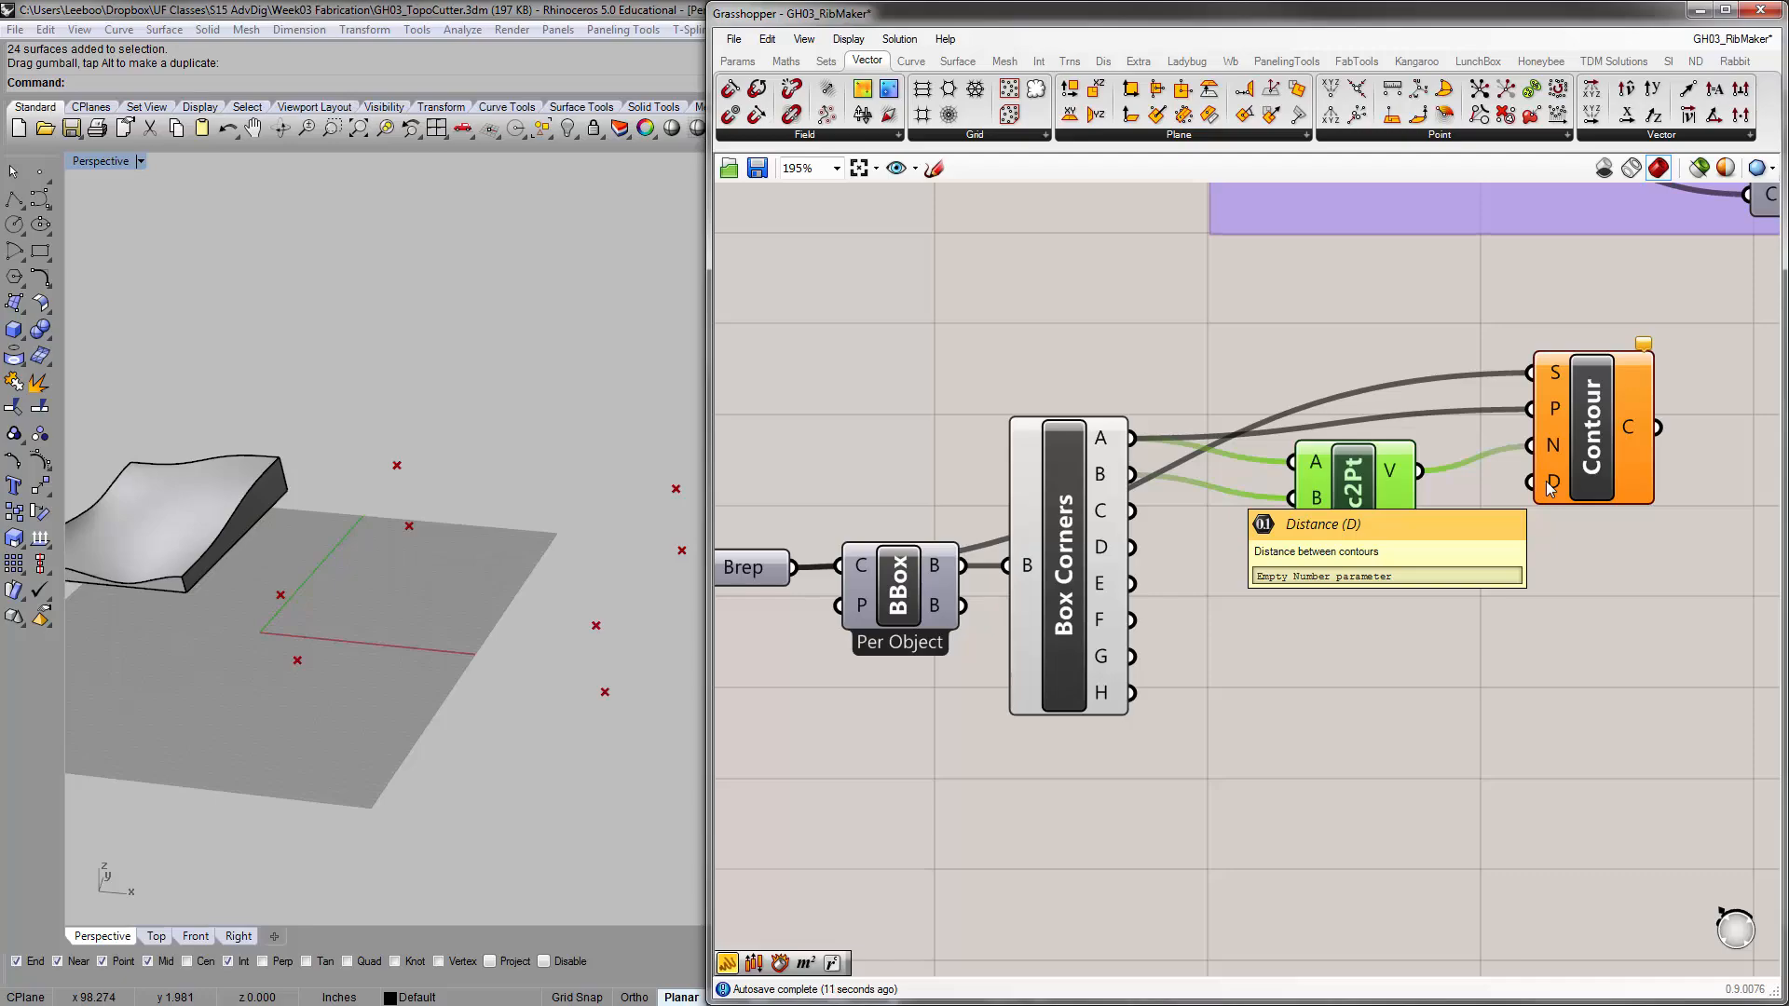
# Duplicate the Distance, Division and 10 slider from the Y Ribs Plane Offset group and place the copies below Vec2Pt
pyautogui.scroll(-3, 1239, 576)
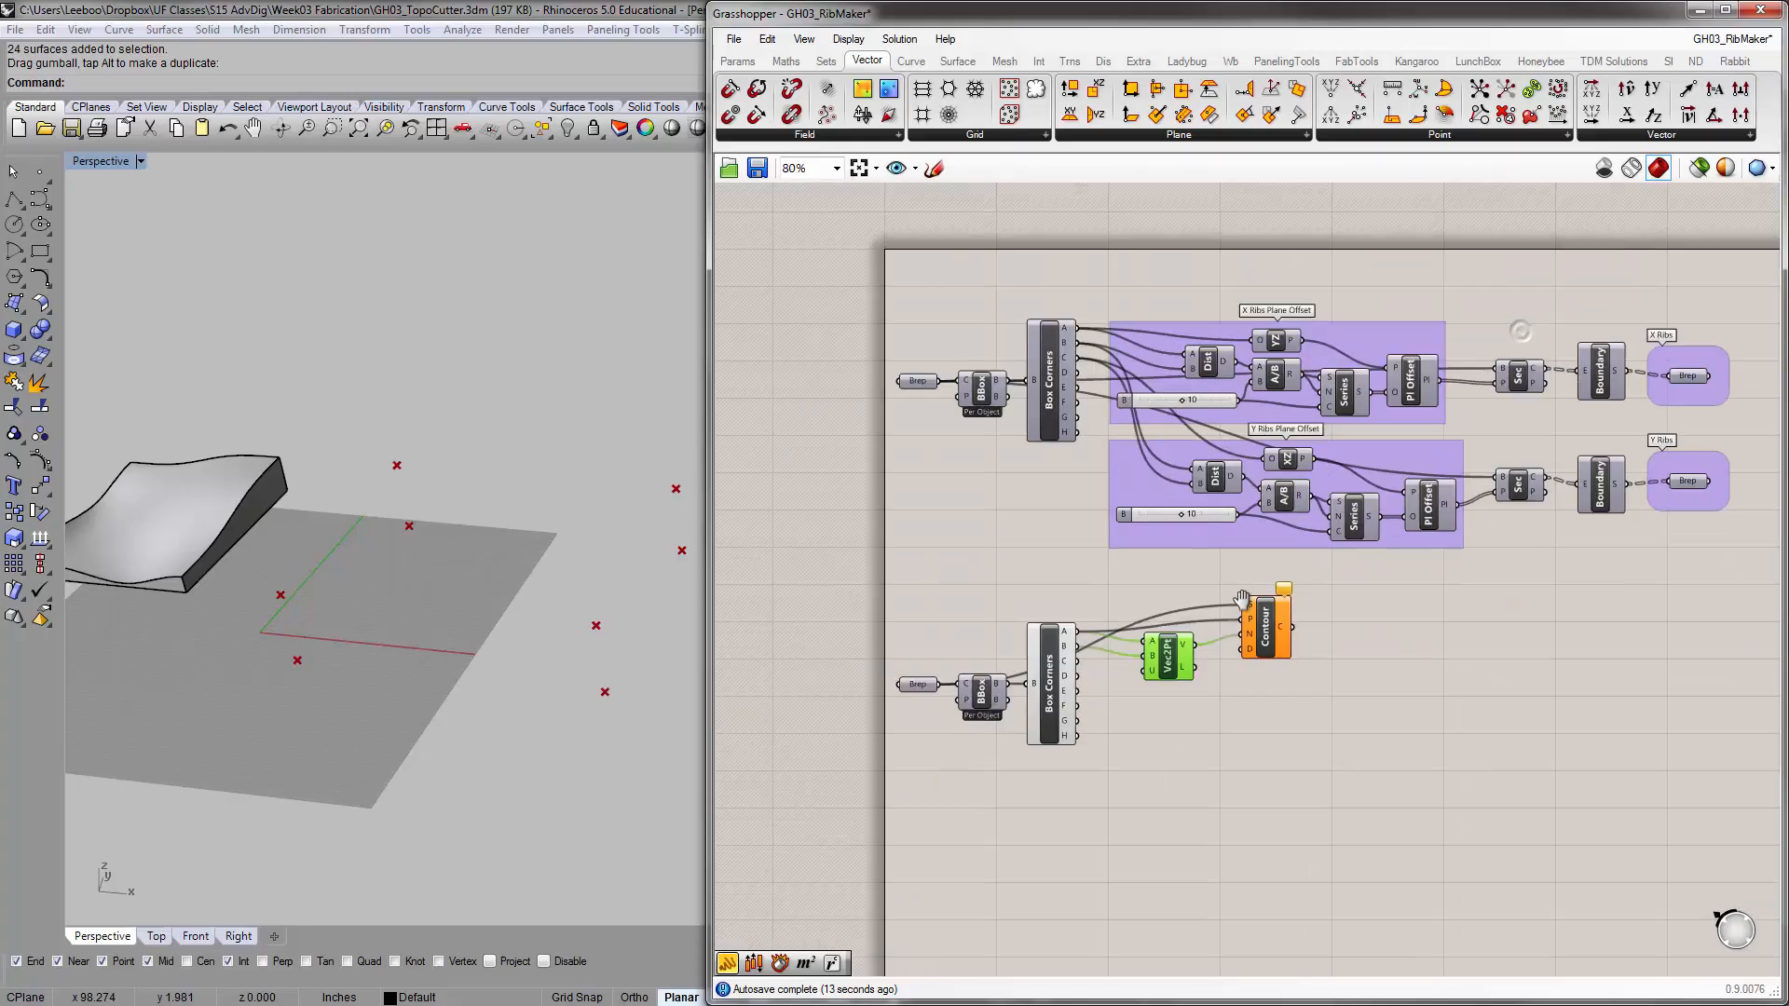
pyautogui.scroll(1, 1239, 576)
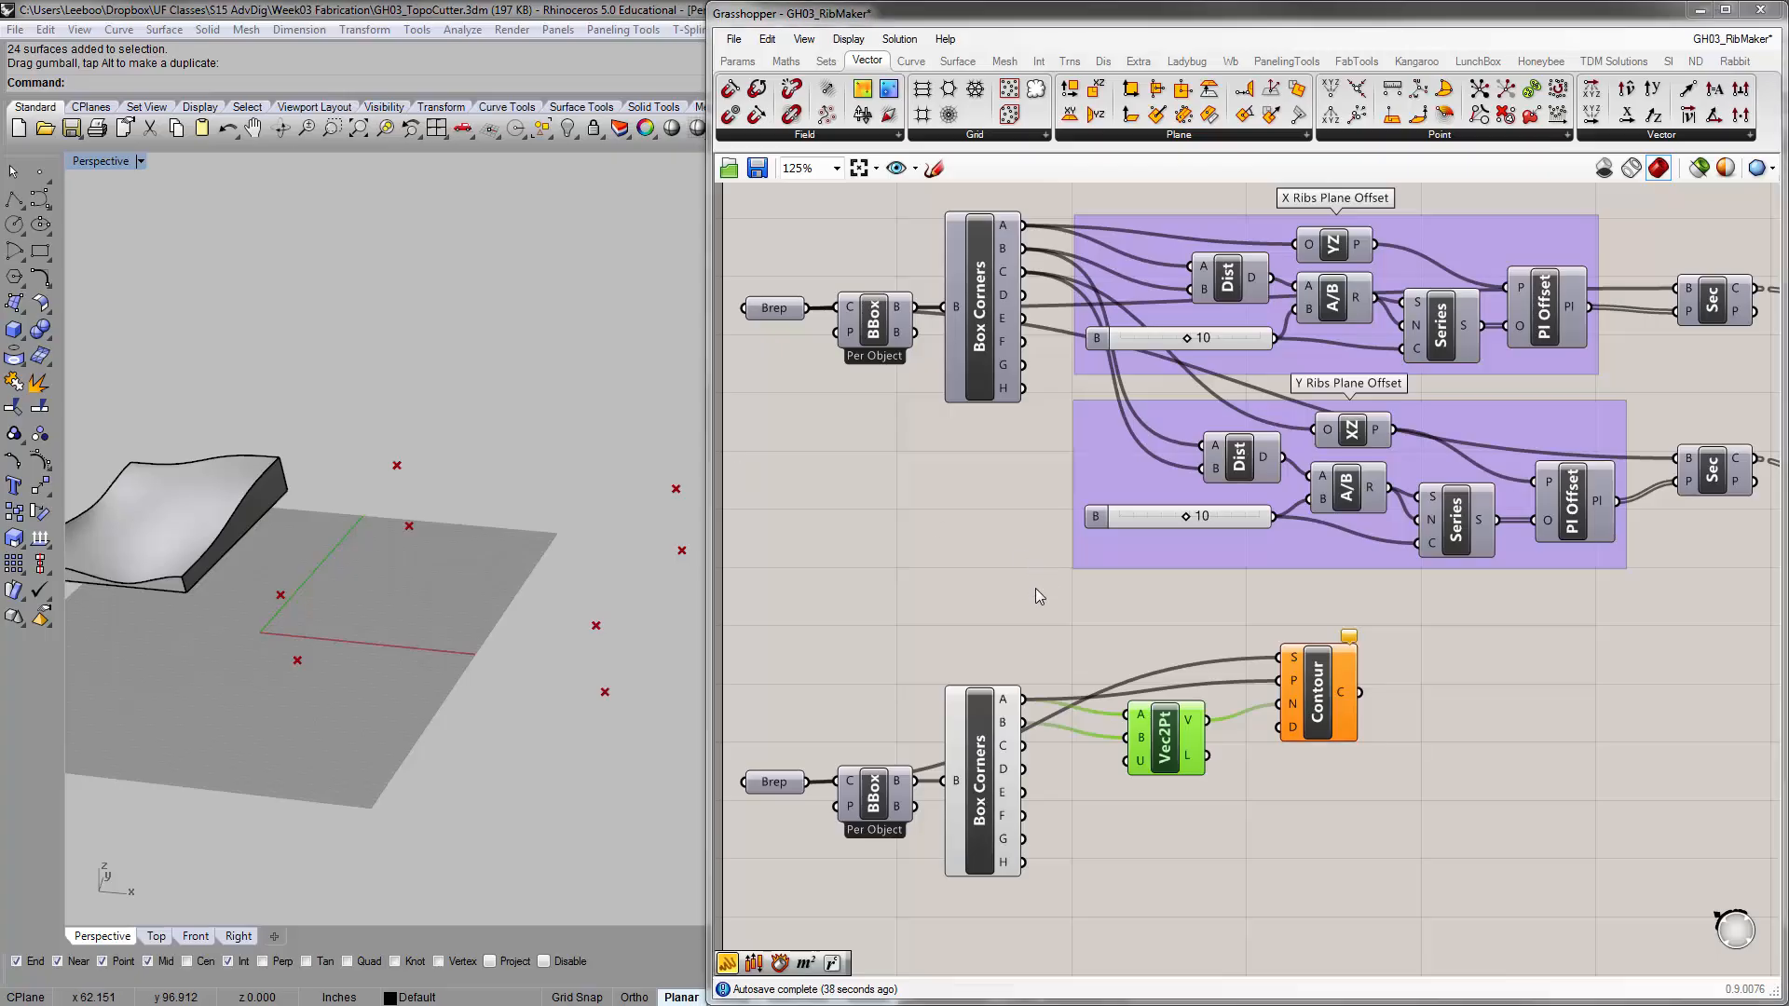
pyautogui.click(1025, 596)
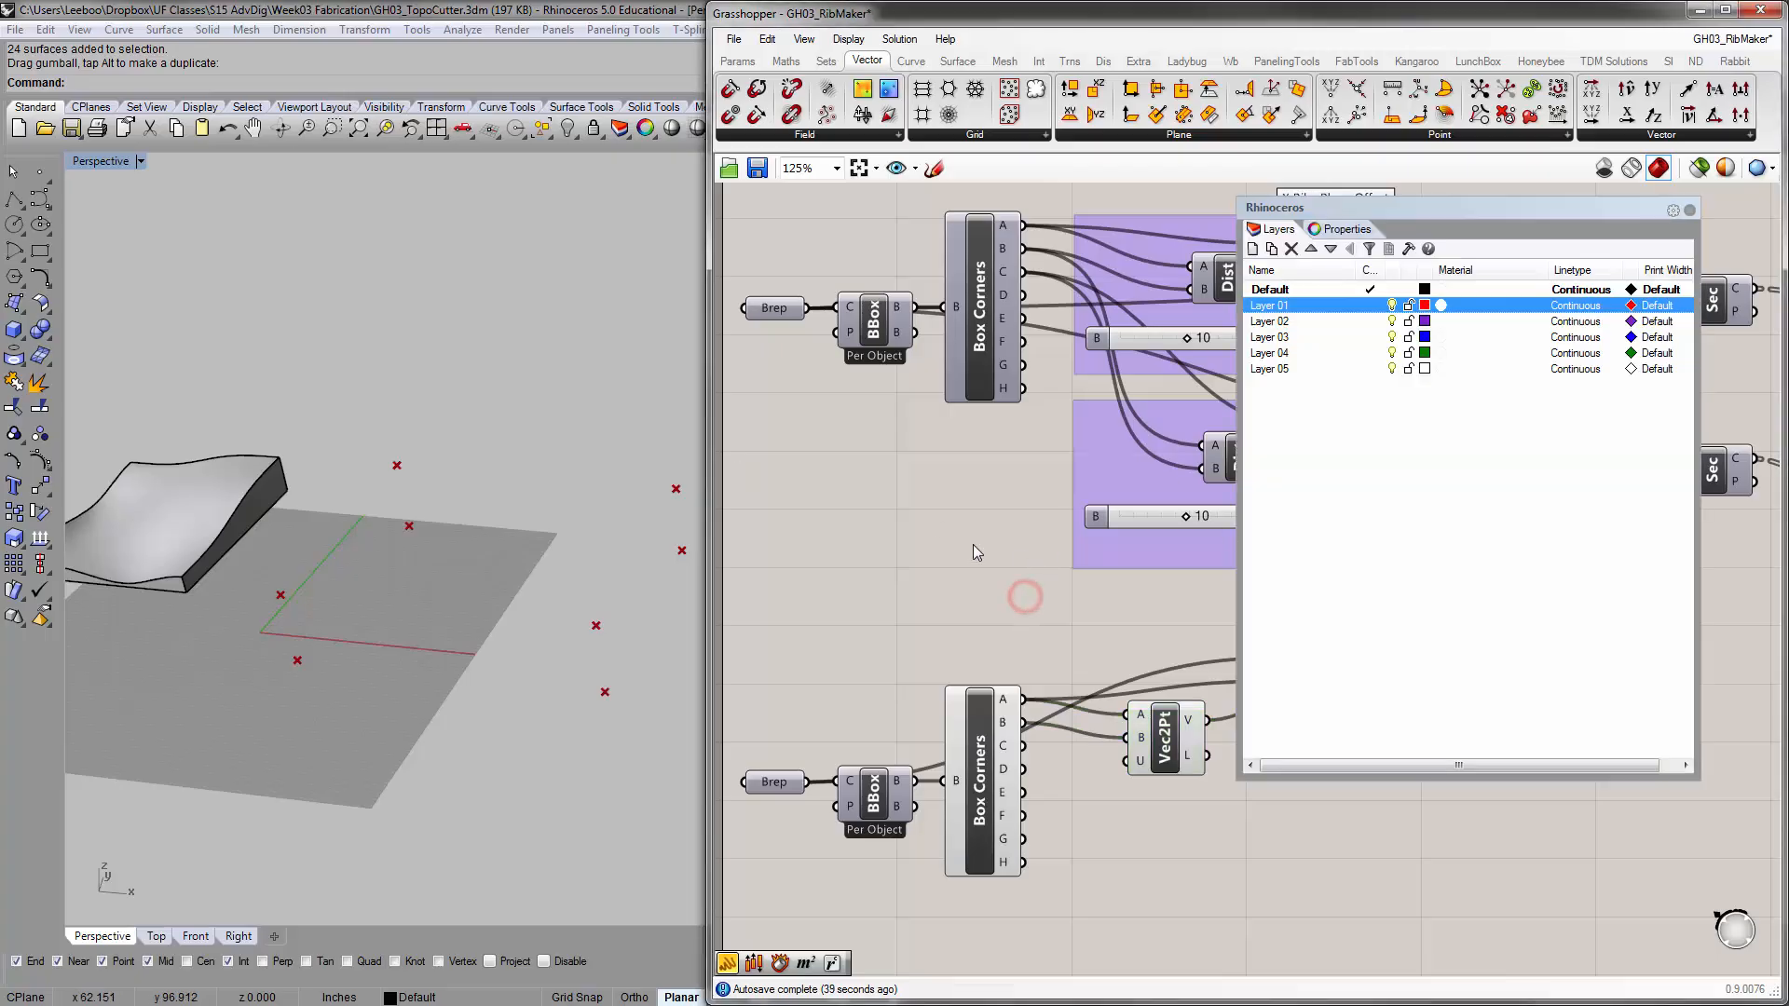
pyautogui.click(1689, 209)
pyautogui.click(1245, 452)
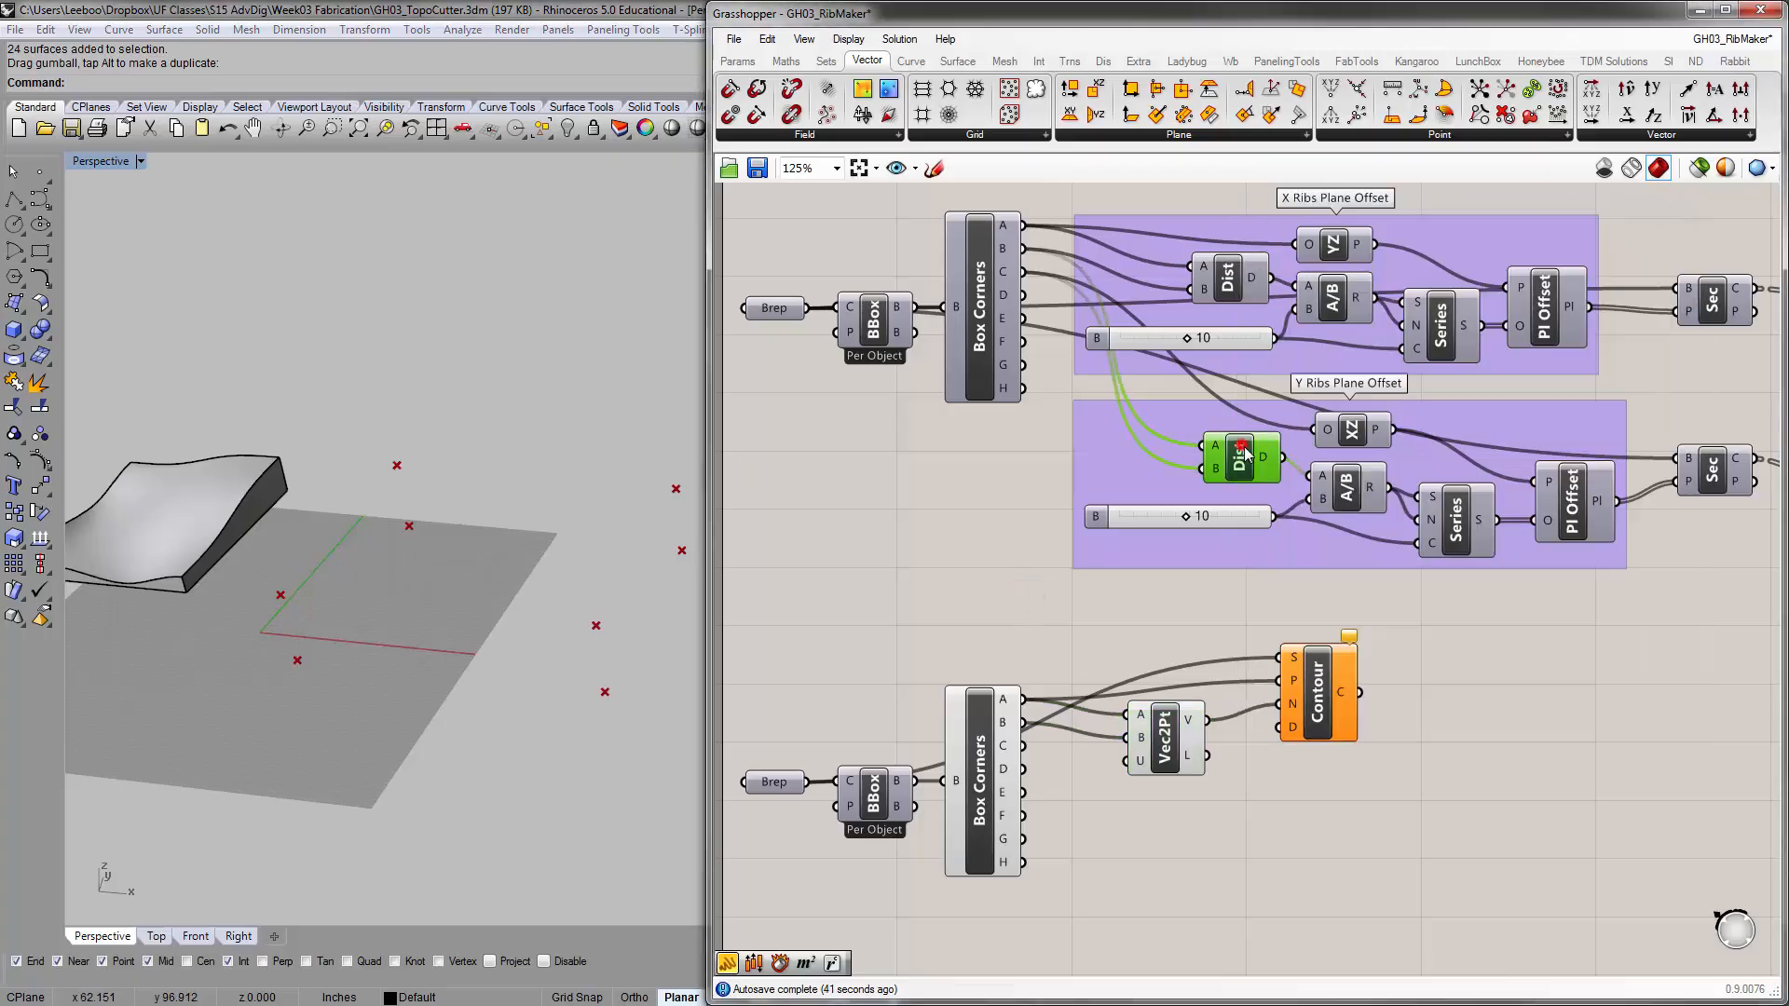
pyautogui.keyDown('shift'); pyautogui.click(1342, 484); pyautogui.keyUp('shift')
pyautogui.keyDown('shift'); pyautogui.click(1228, 515); pyautogui.keyUp('shift')
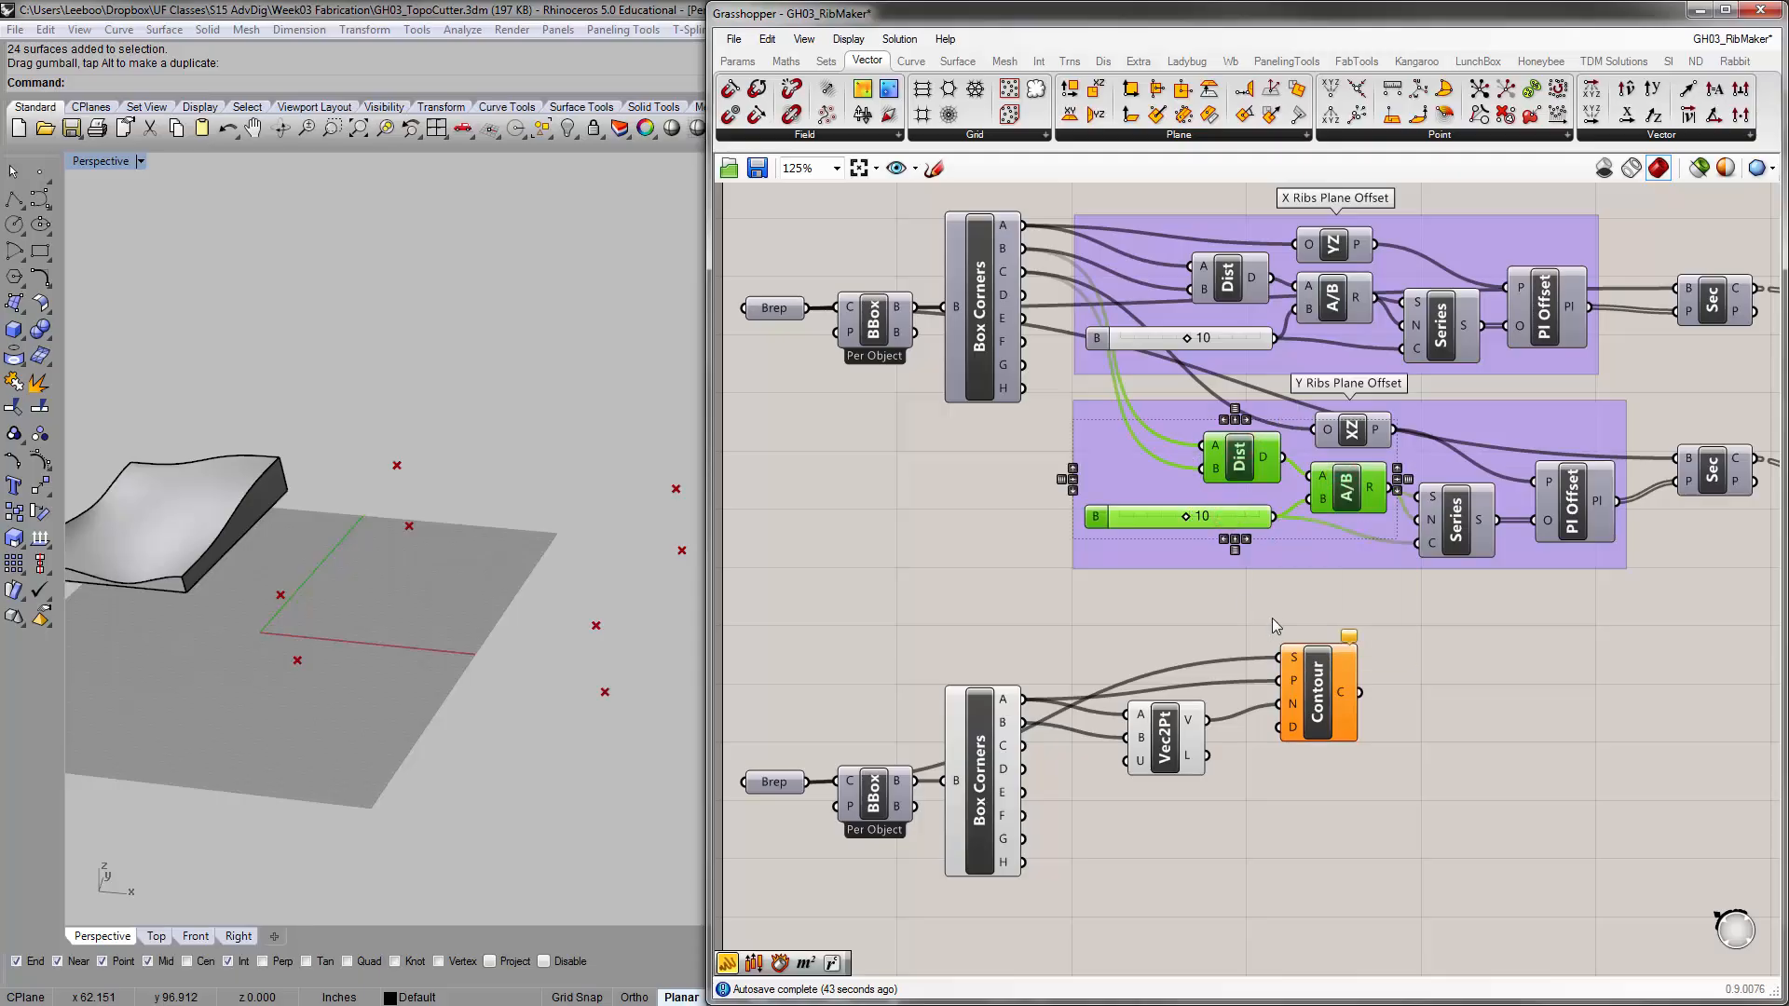
pyautogui.hotkey('ctrl', 'c')
pyautogui.hotkey('ctrl', 'v')
pyautogui.moveTo(1360, 497); pyautogui.dragTo(1353, 902)
pyautogui.moveTo(1346, 767); pyautogui.dragTo(1328, 651, button='right')
pyautogui.click(1406, 679)
# Rewire the copied Distance component to corners A and B of the lower Box Corners, and wire the Division result into Contour's D input
pyautogui.scroll(1, 1328, 650)
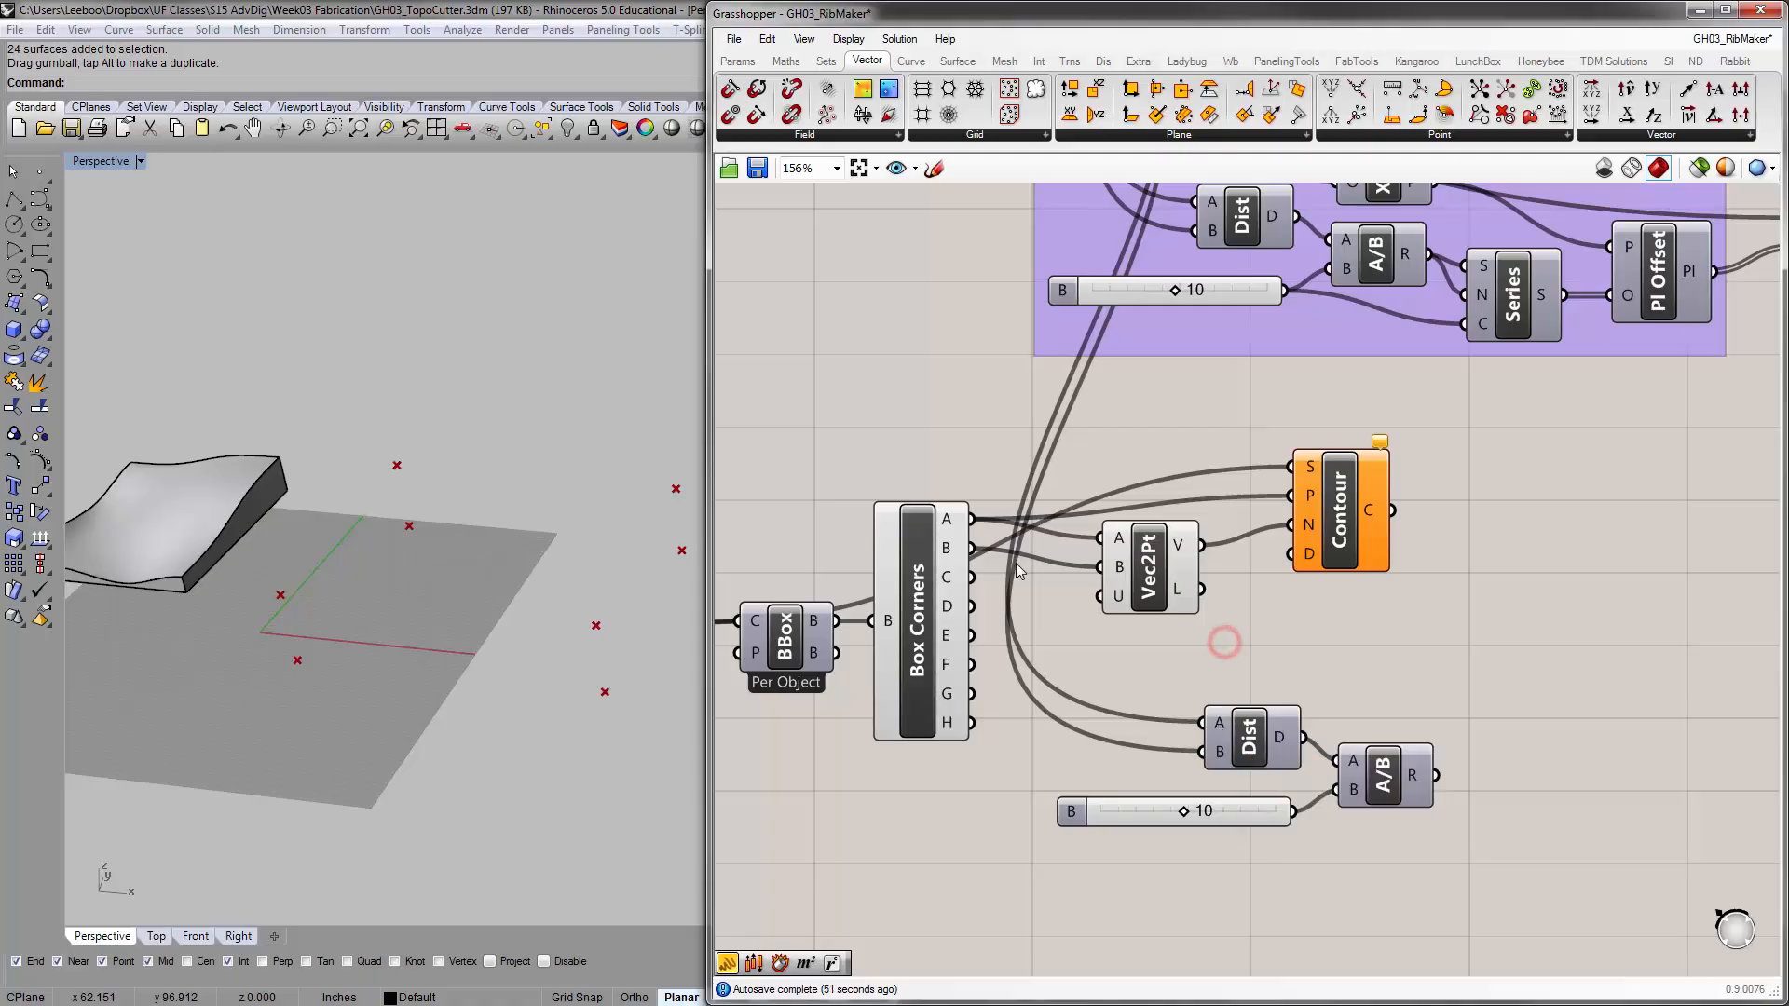
pyautogui.moveTo(972, 519); pyautogui.dragTo(1202, 752)
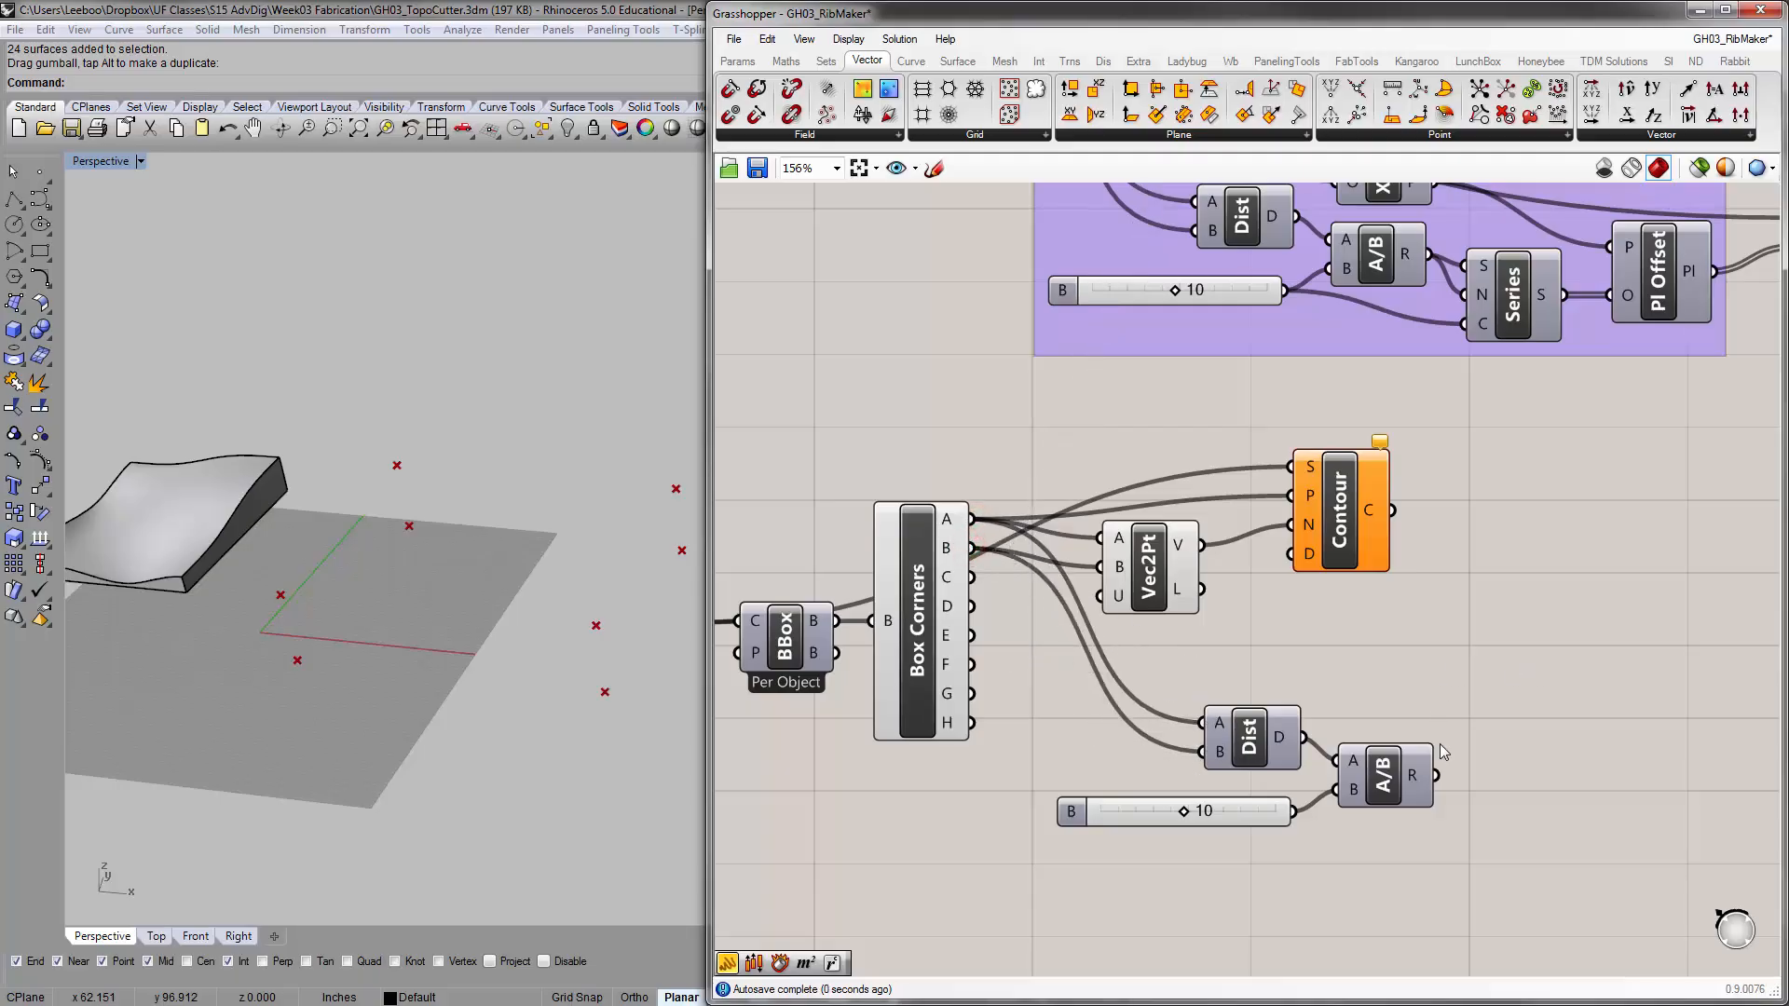
pyautogui.moveTo(1419, 772)
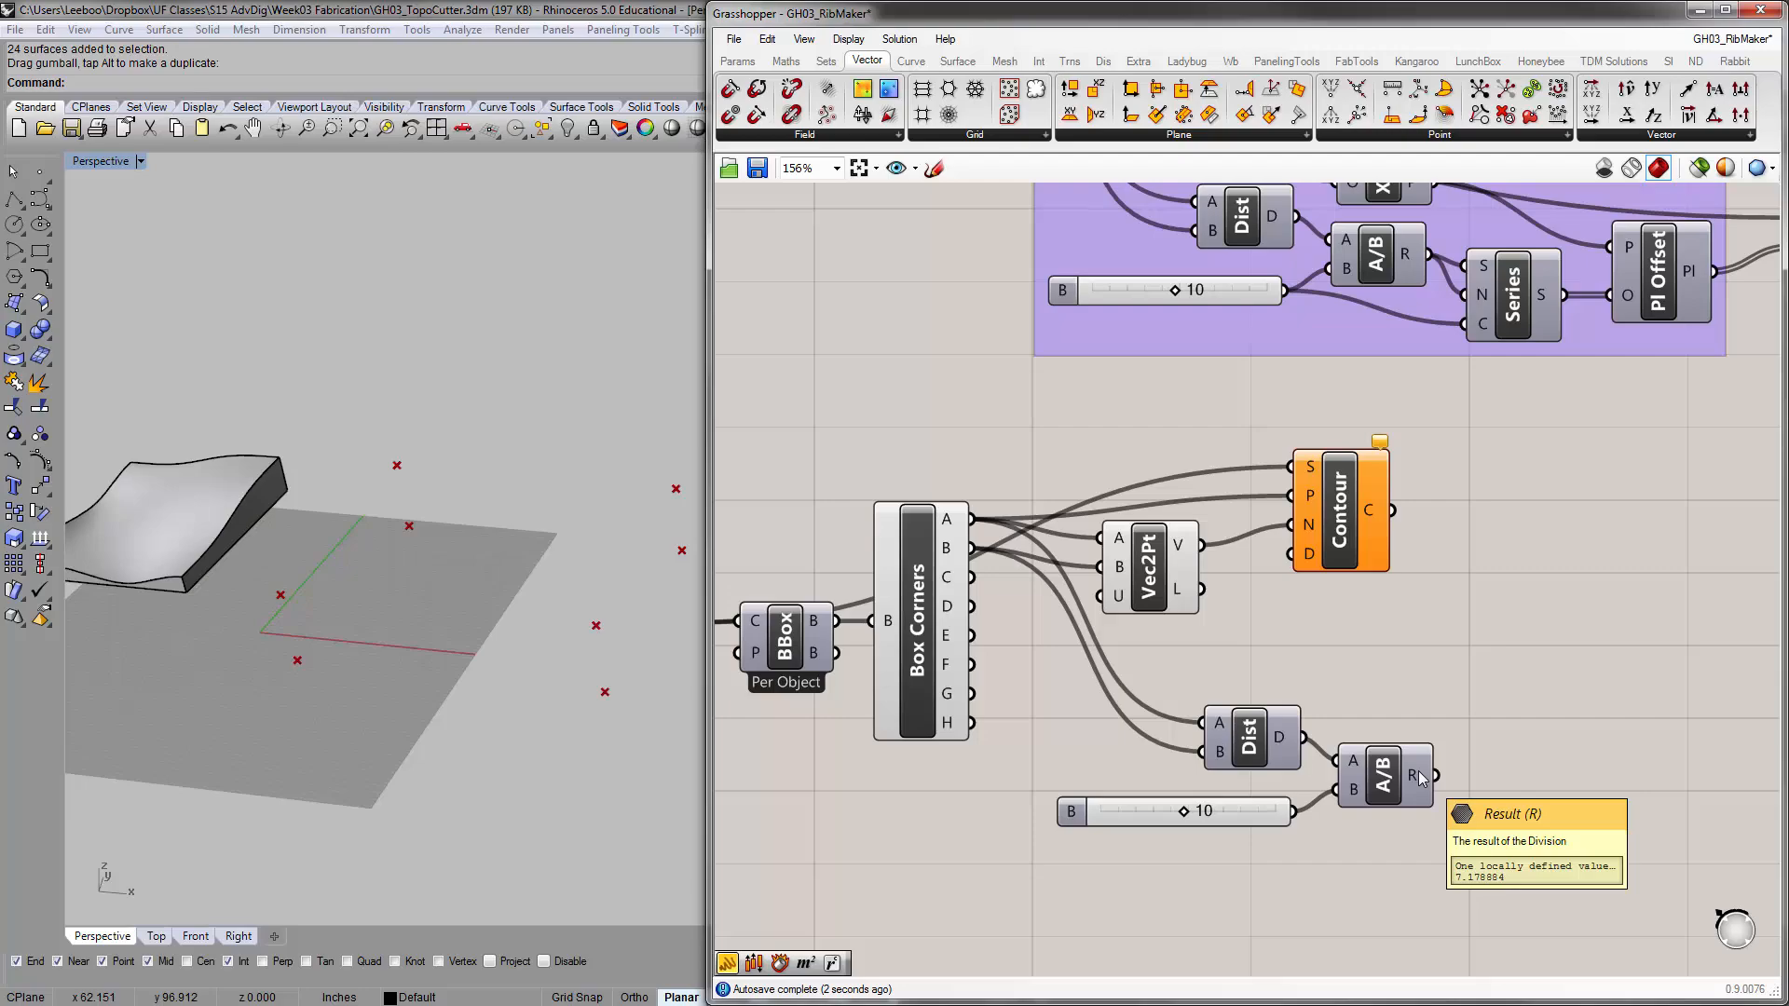
pyautogui.moveTo(1420, 777); pyautogui.dragTo(1303, 592)
pyautogui.moveTo(1435, 775); pyautogui.dragTo(1307, 570)
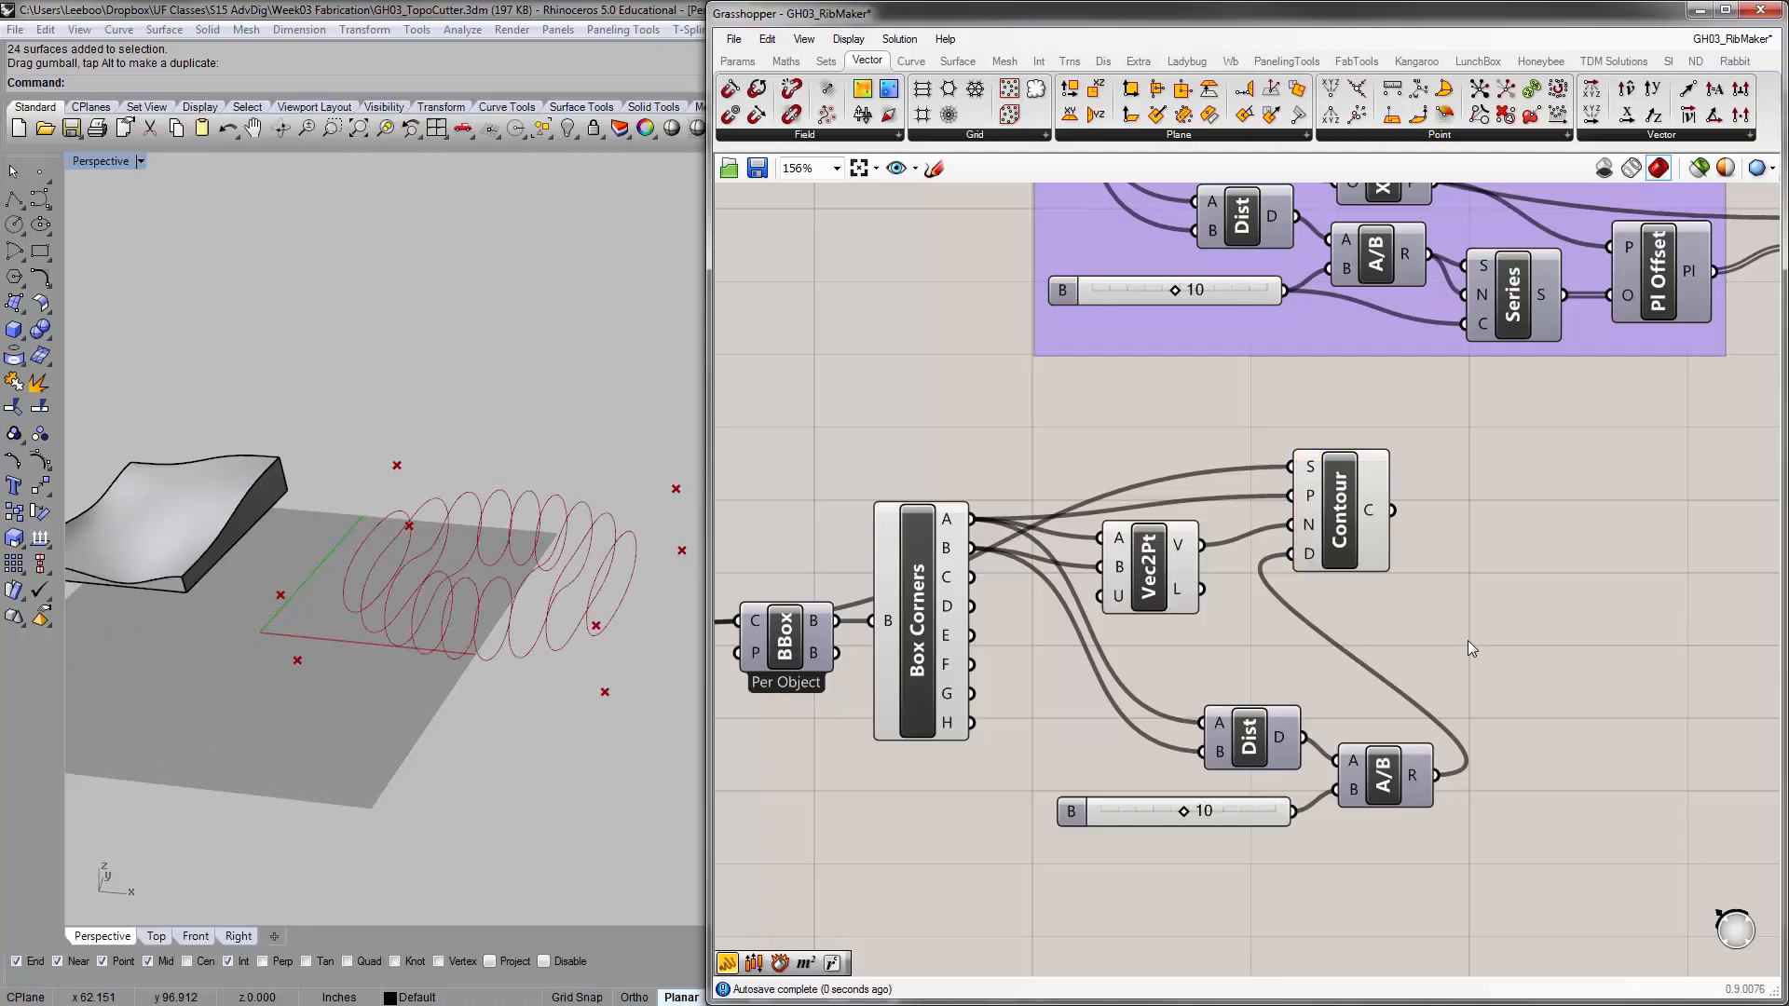
# Space the Contour and Vec2Pt components further away from Box Corners
pyautogui.moveTo(1335, 551); pyautogui.dragTo(1441, 555)
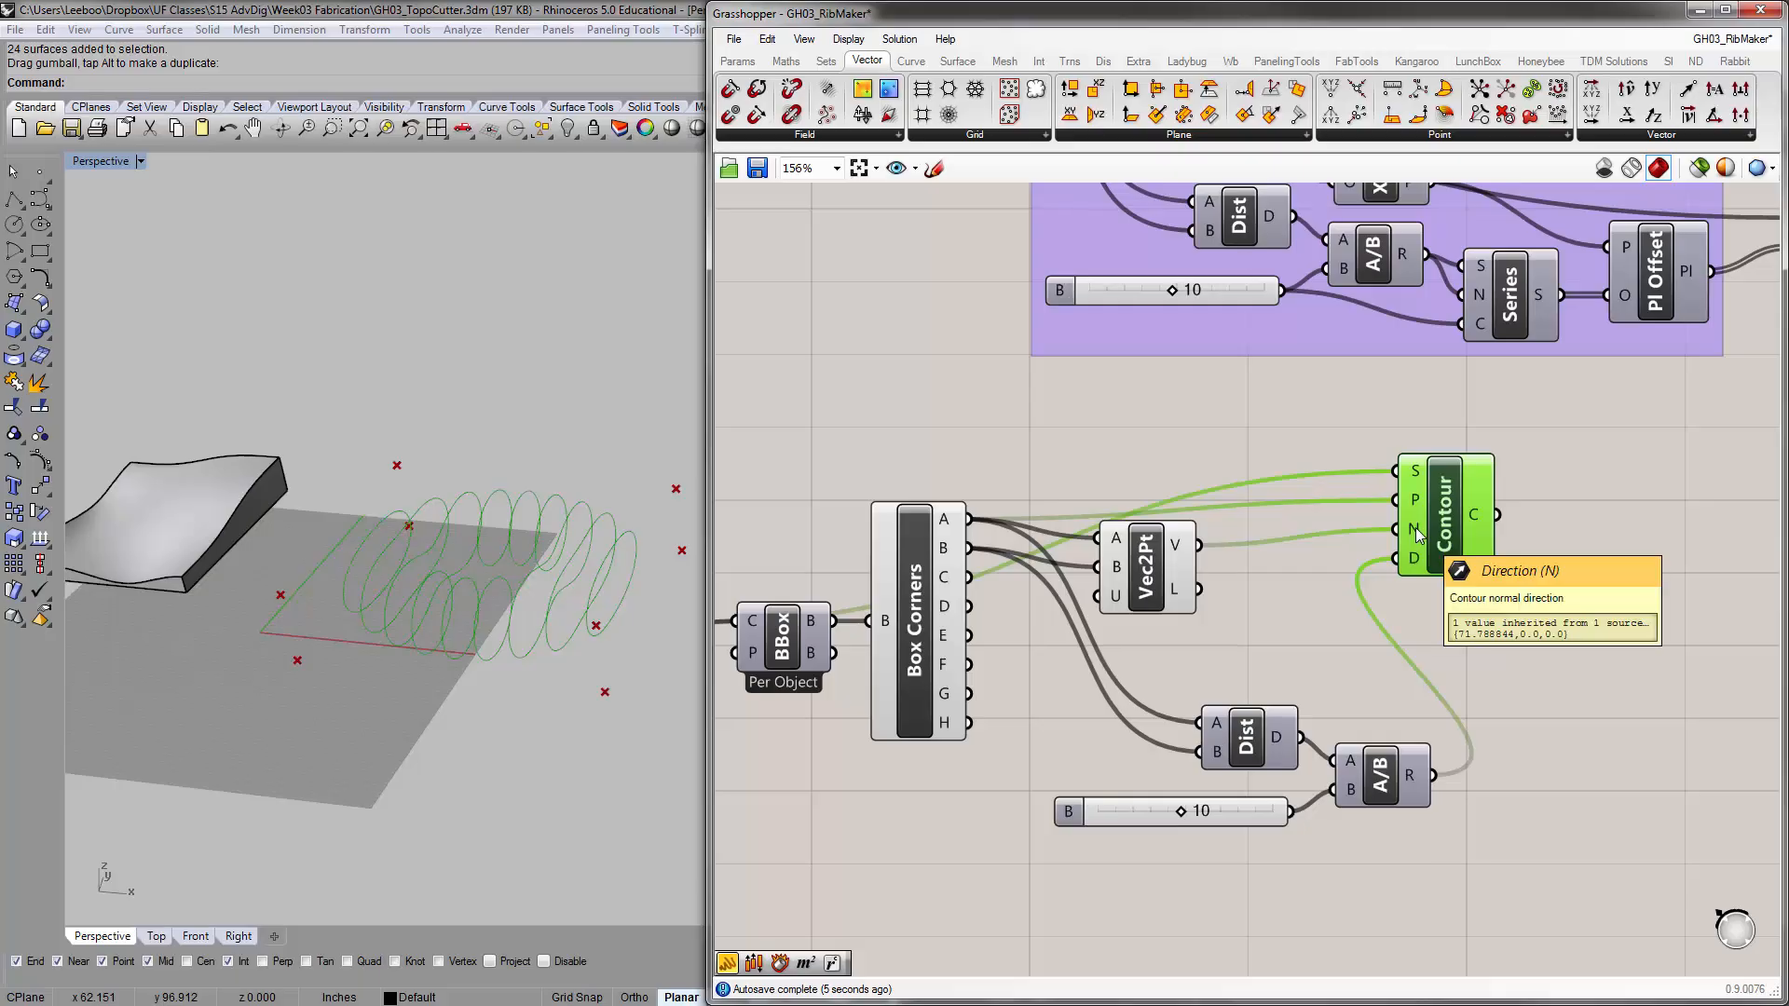
pyautogui.moveTo(1126, 564); pyautogui.dragTo(1190, 564)
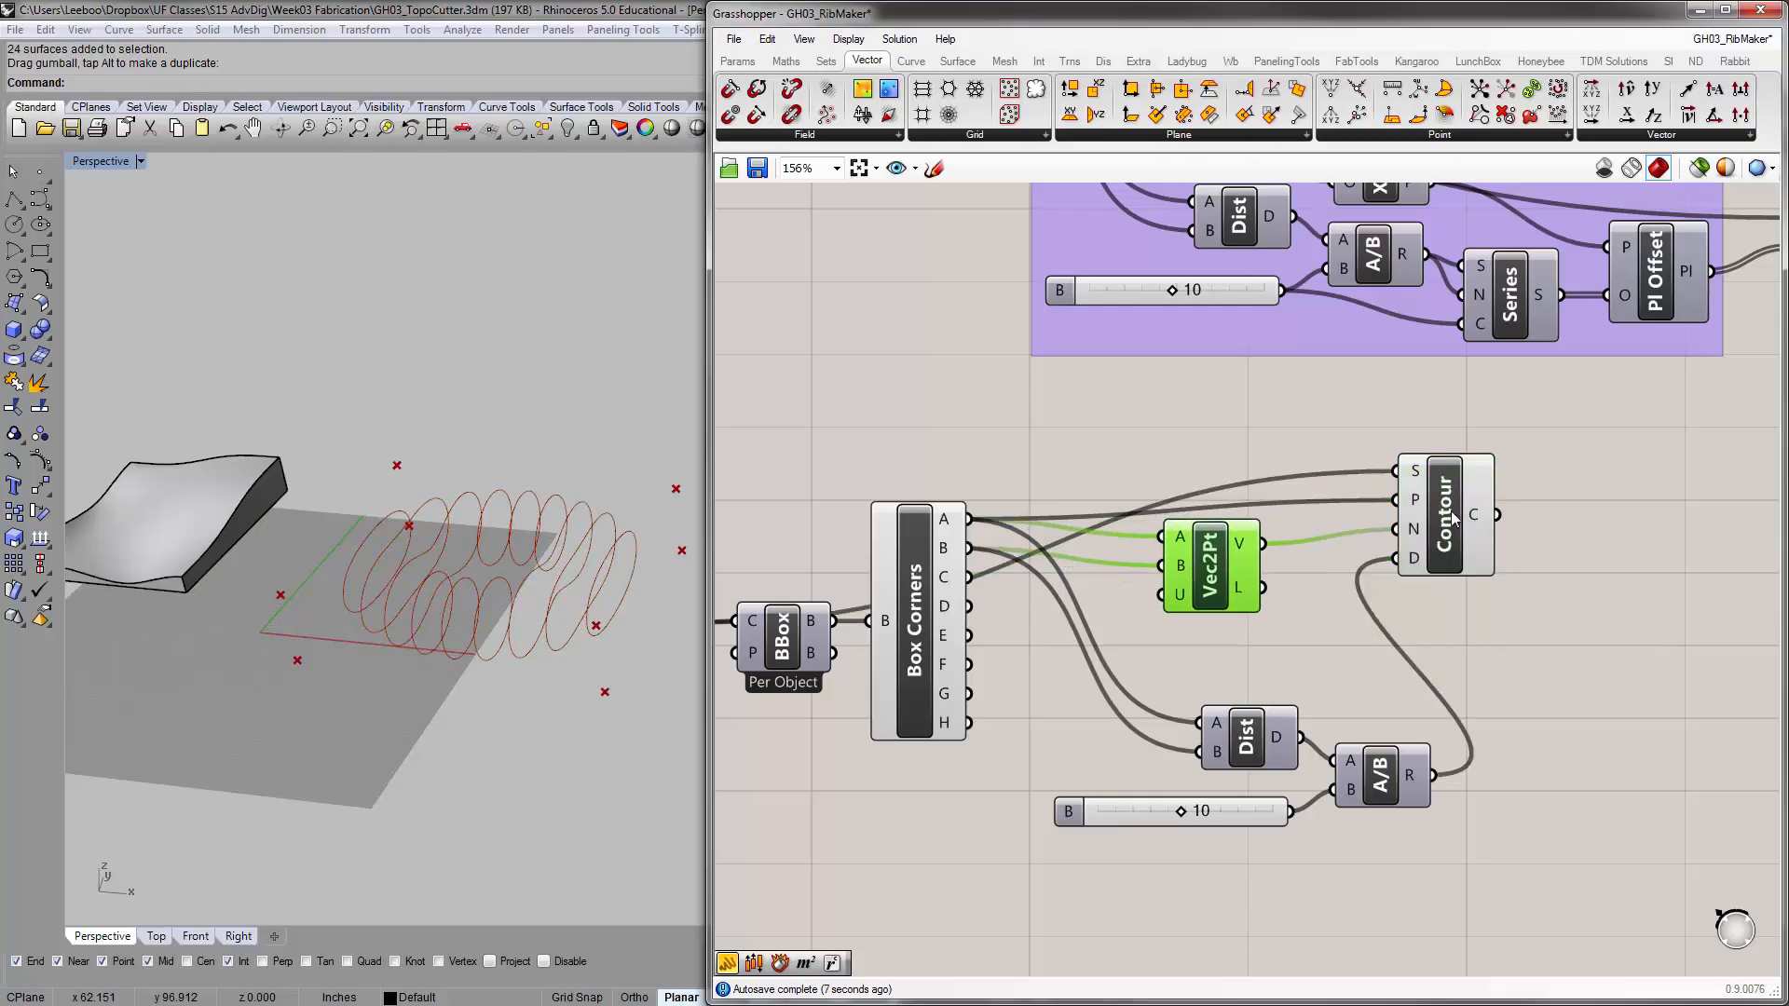
# Compare the Contour component's distance input with the Series and plane offset setup used in the Y Ribs Plane Offset group
pyautogui.click(295, 657)
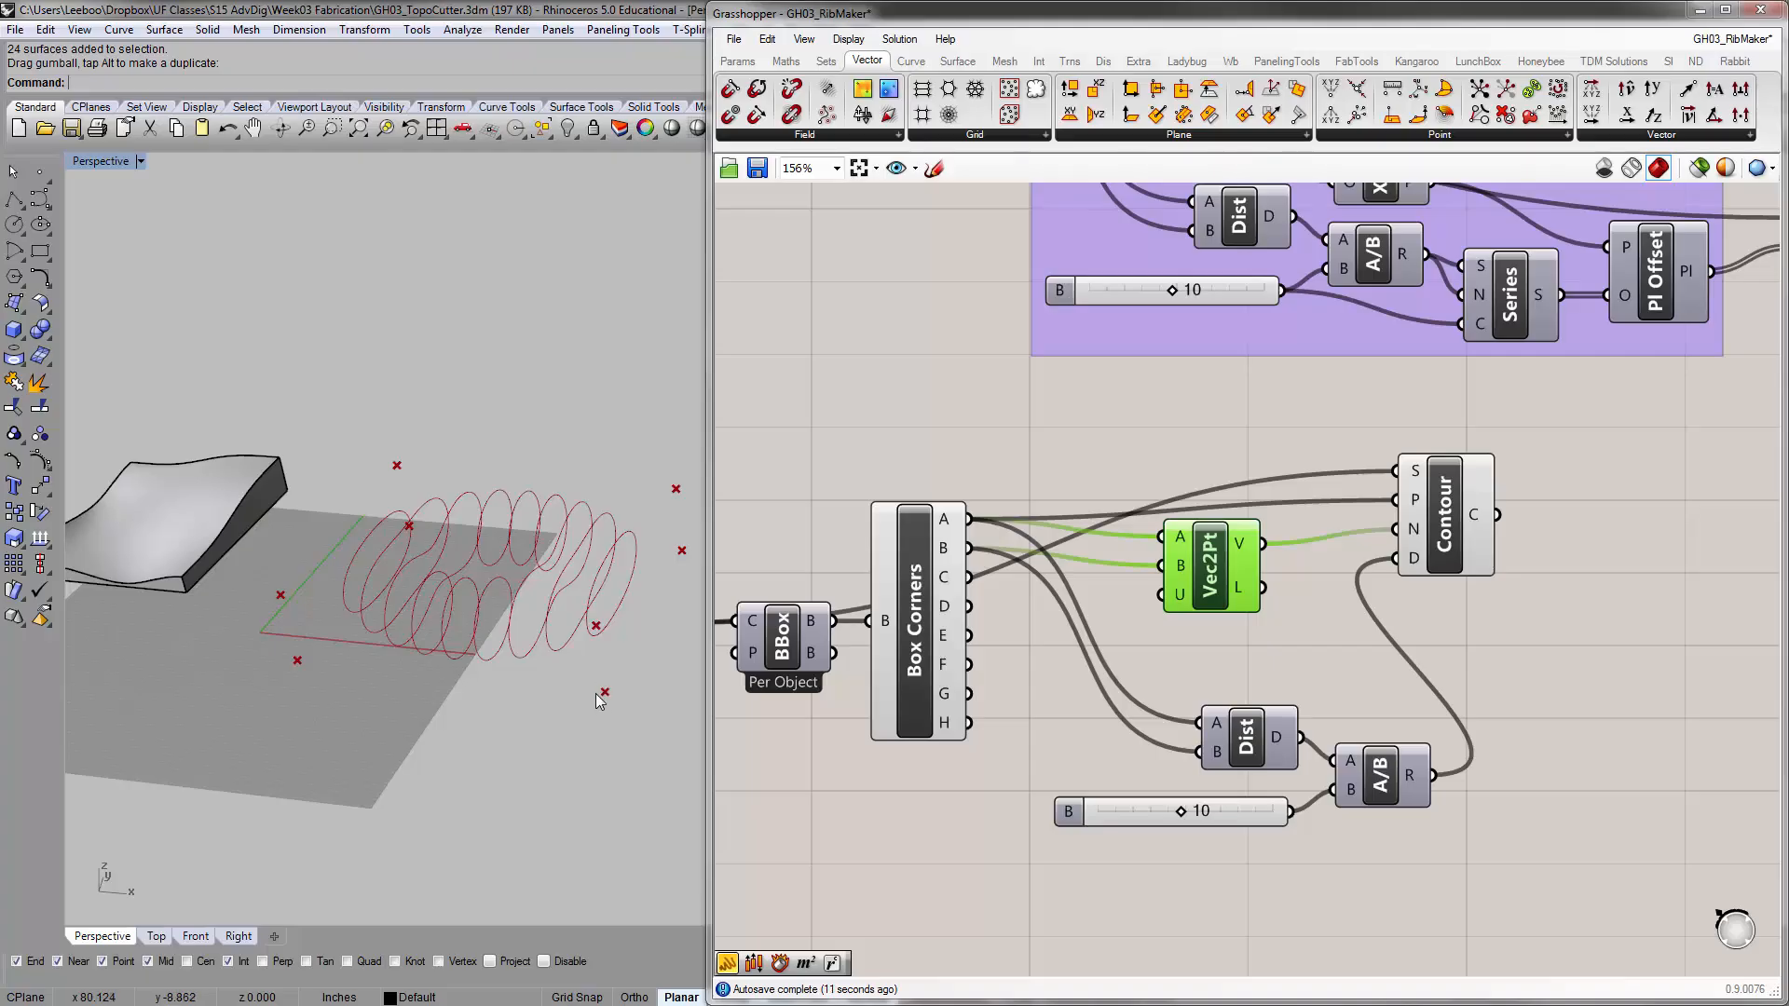
pyautogui.moveTo(1269, 387); pyautogui.dragTo(1224, 494, button='right')
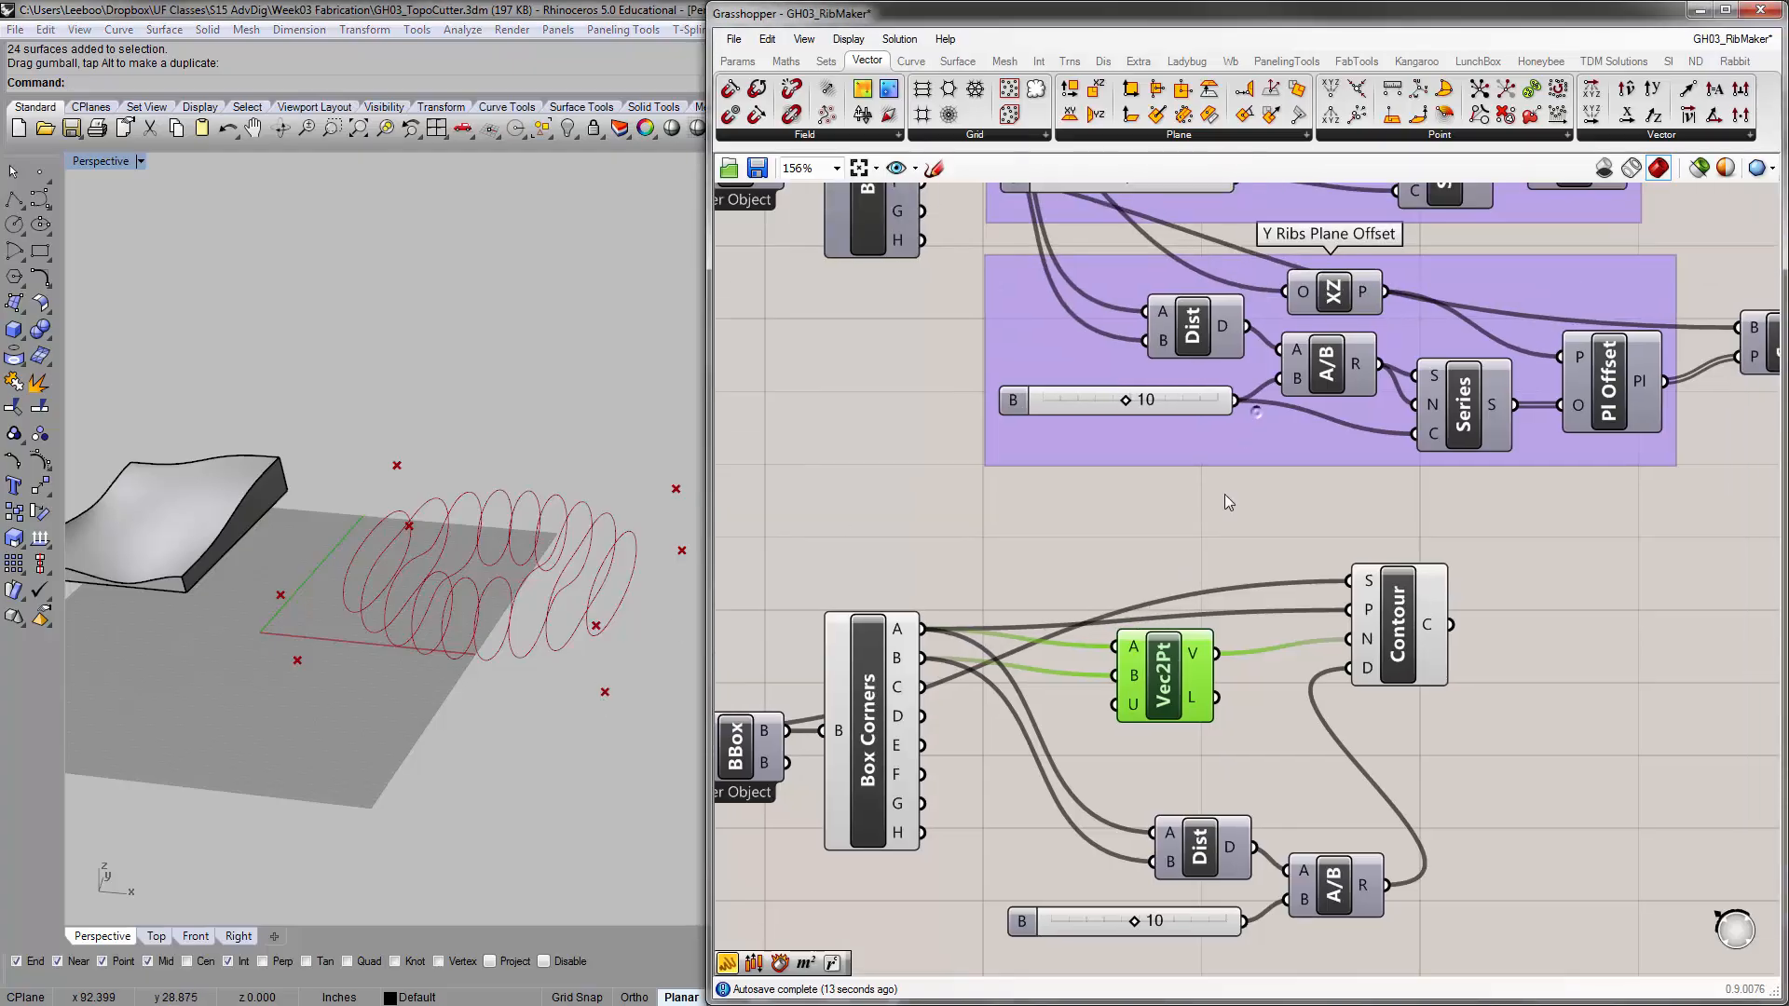
pyautogui.click(1482, 399)
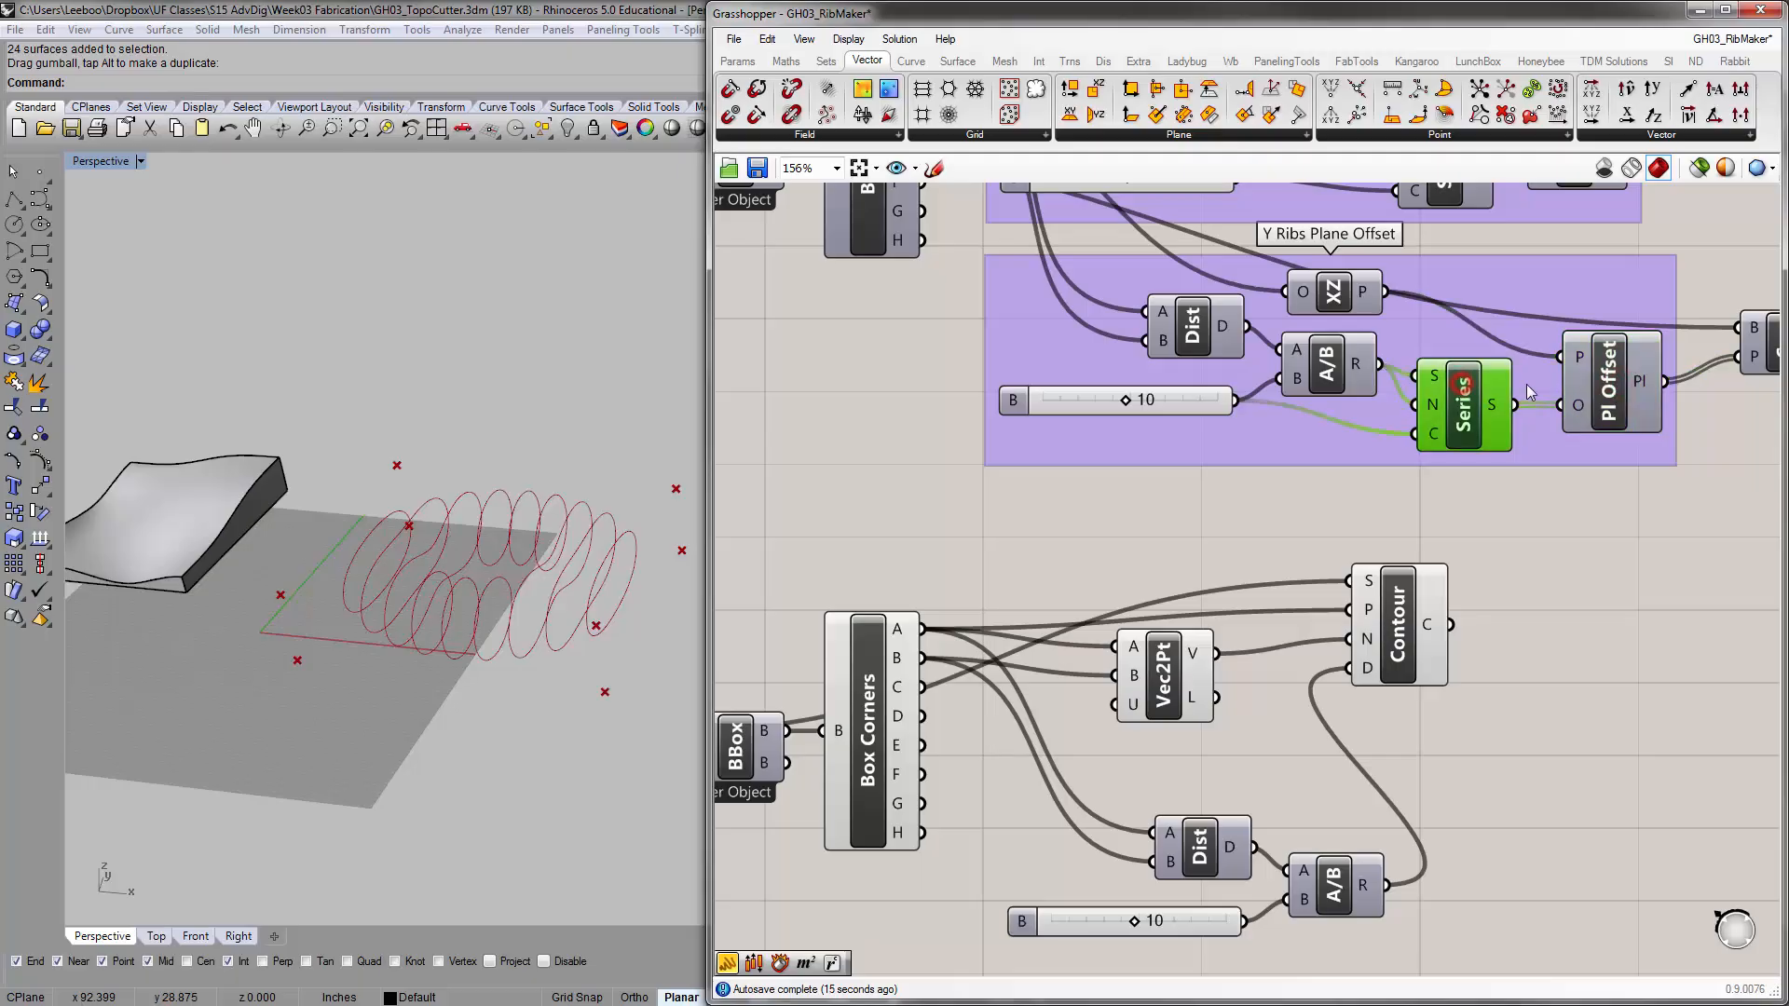
pyautogui.moveTo(1283, 528); pyautogui.dragTo(1385, 424, button='right')
pyautogui.click(1322, 622)
pyautogui.moveTo(1455, 867); pyautogui.dragTo(1293, 756)
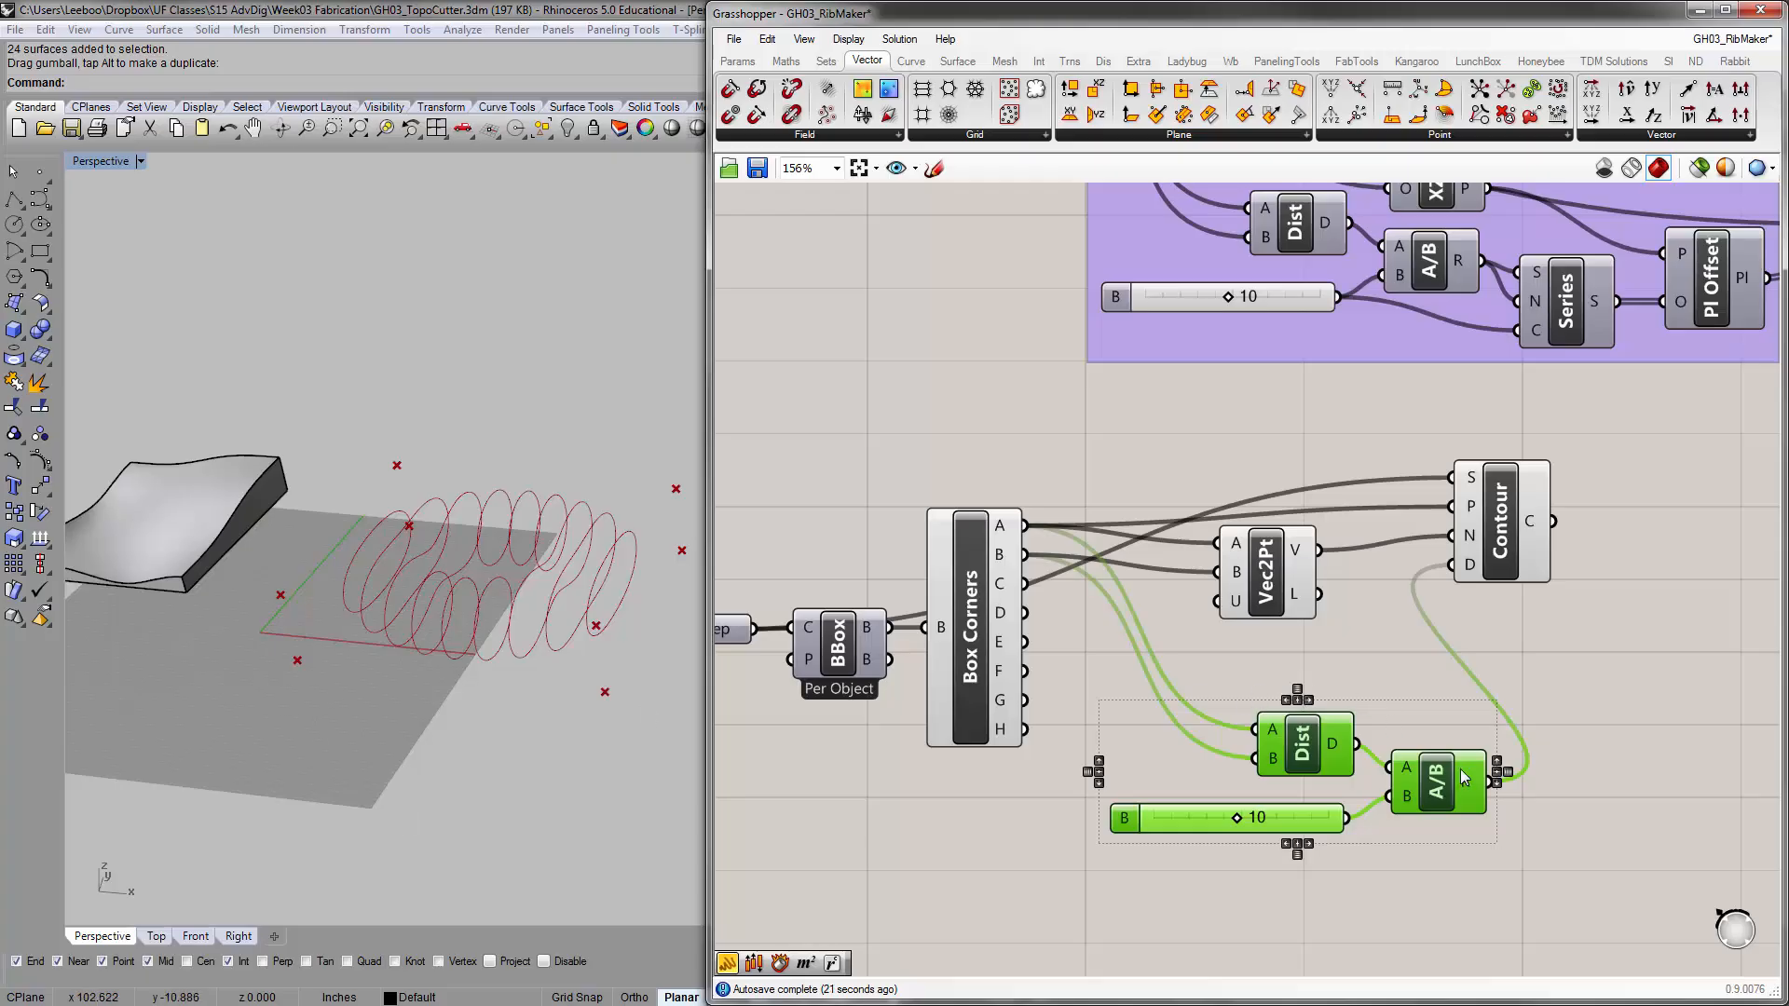
pyautogui.moveTo(1470, 569)
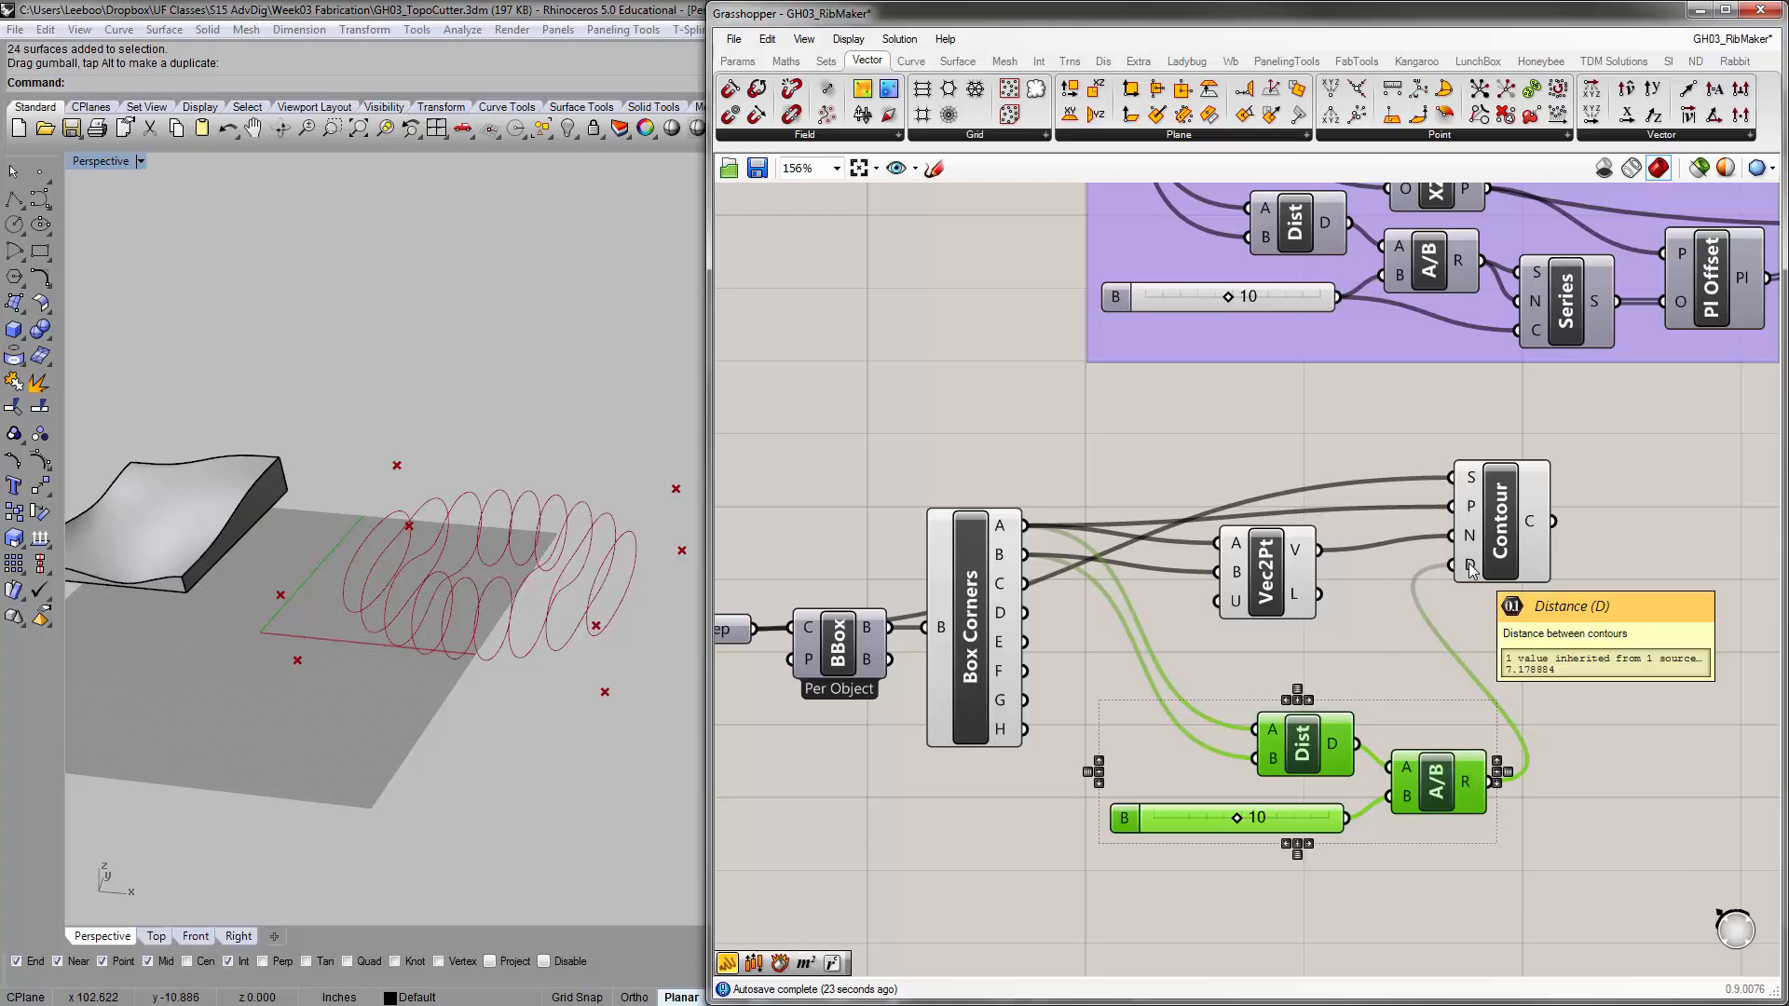
pyautogui.moveTo(1500, 532); pyautogui.dragTo(1359, 577, button='right')
pyautogui.scroll(-2, 1360, 578)
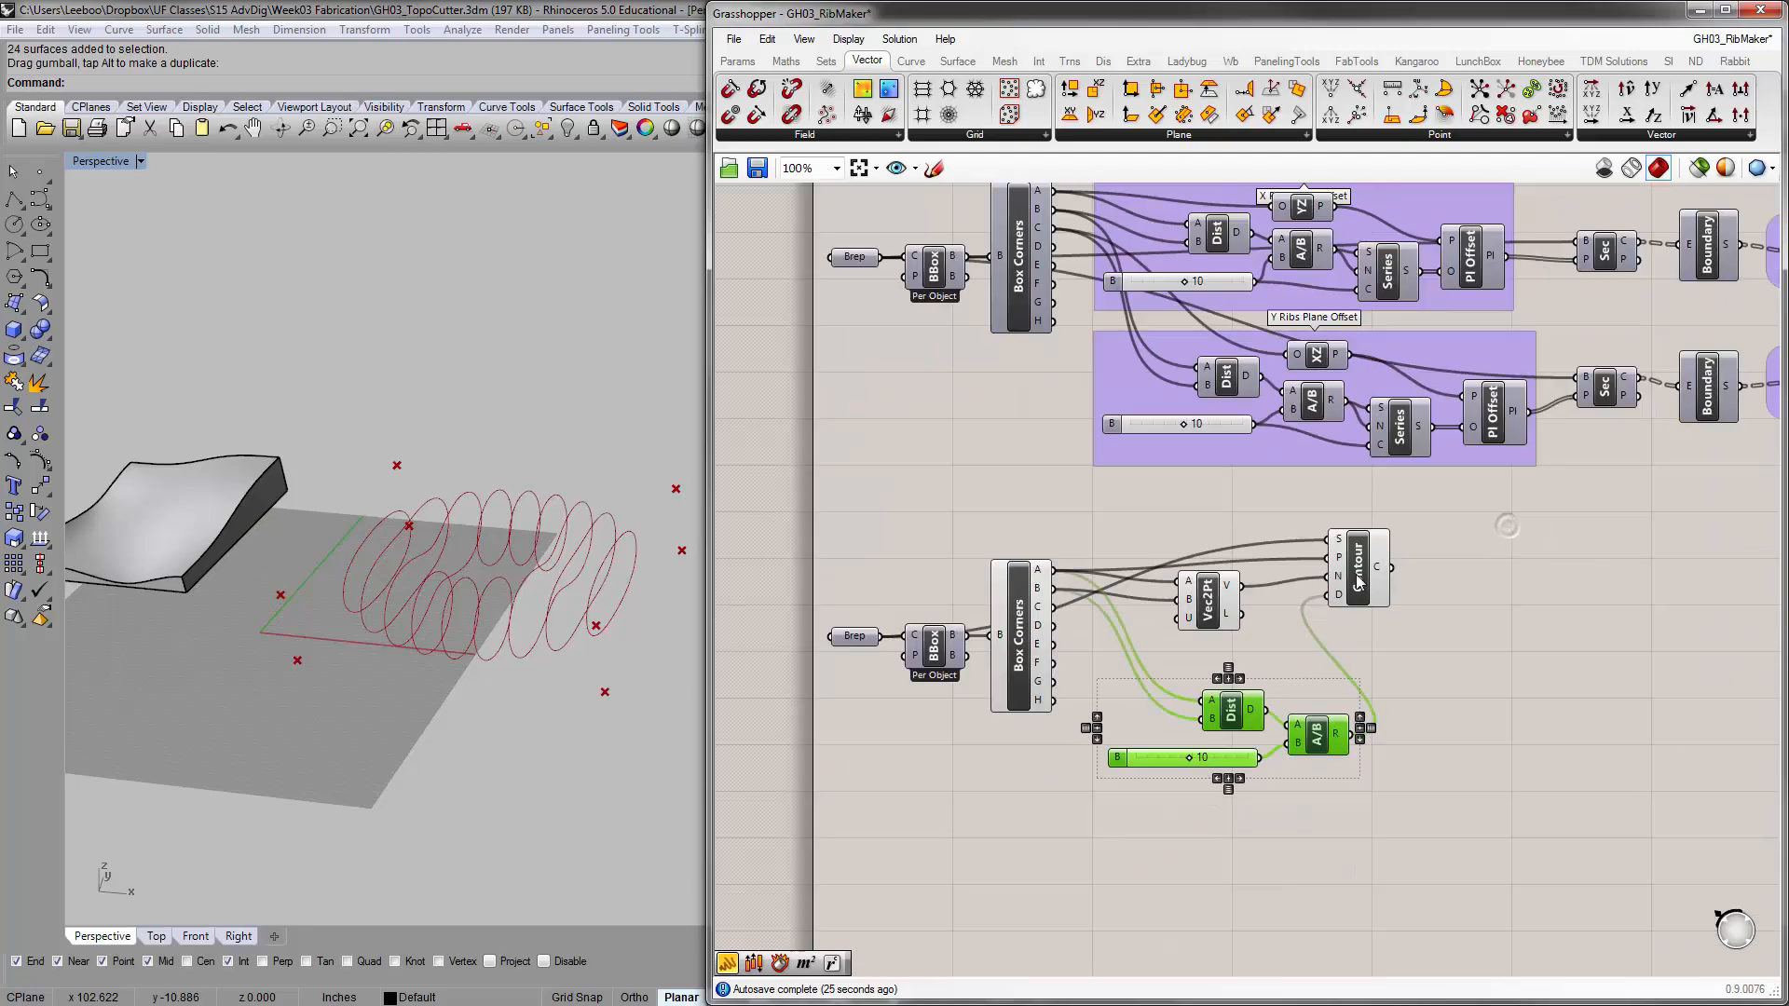
# Compact the layout by placing the Distance, Division and slider cluster under Vec2Pt and Contour directly beside them
pyautogui.scroll(2, 1360, 578)
pyautogui.moveTo(1359, 578); pyautogui.dragTo(1516, 581)
pyautogui.moveTo(1167, 631); pyautogui.dragTo(1346, 739)
pyautogui.moveTo(1304, 904); pyautogui.dragTo(1051, 650)
pyautogui.moveTo(1303, 733); pyautogui.dragTo(1339, 621)
pyautogui.moveTo(1500, 579); pyautogui.dragTo(1472, 586)
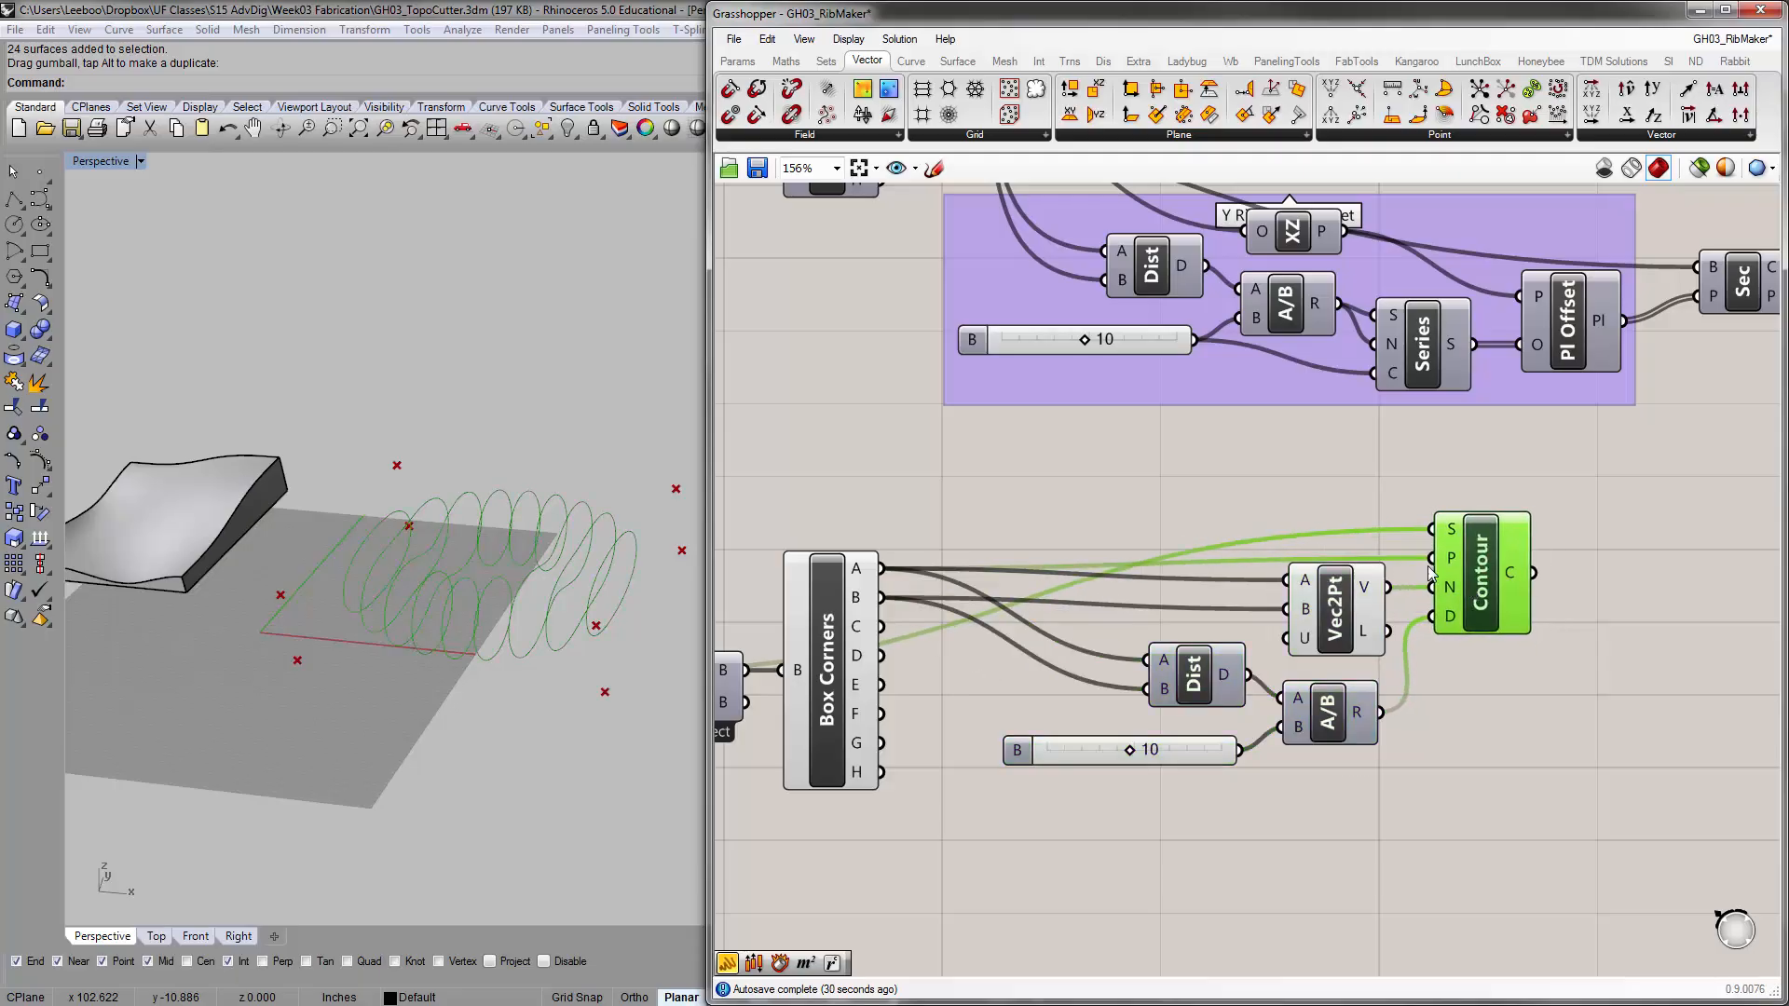
pyautogui.click(1333, 519)
# Duplicate the X Ribs Boundary and Brep components and place the copies next to the Contour component
pyautogui.scroll(-2, 1423, 468)
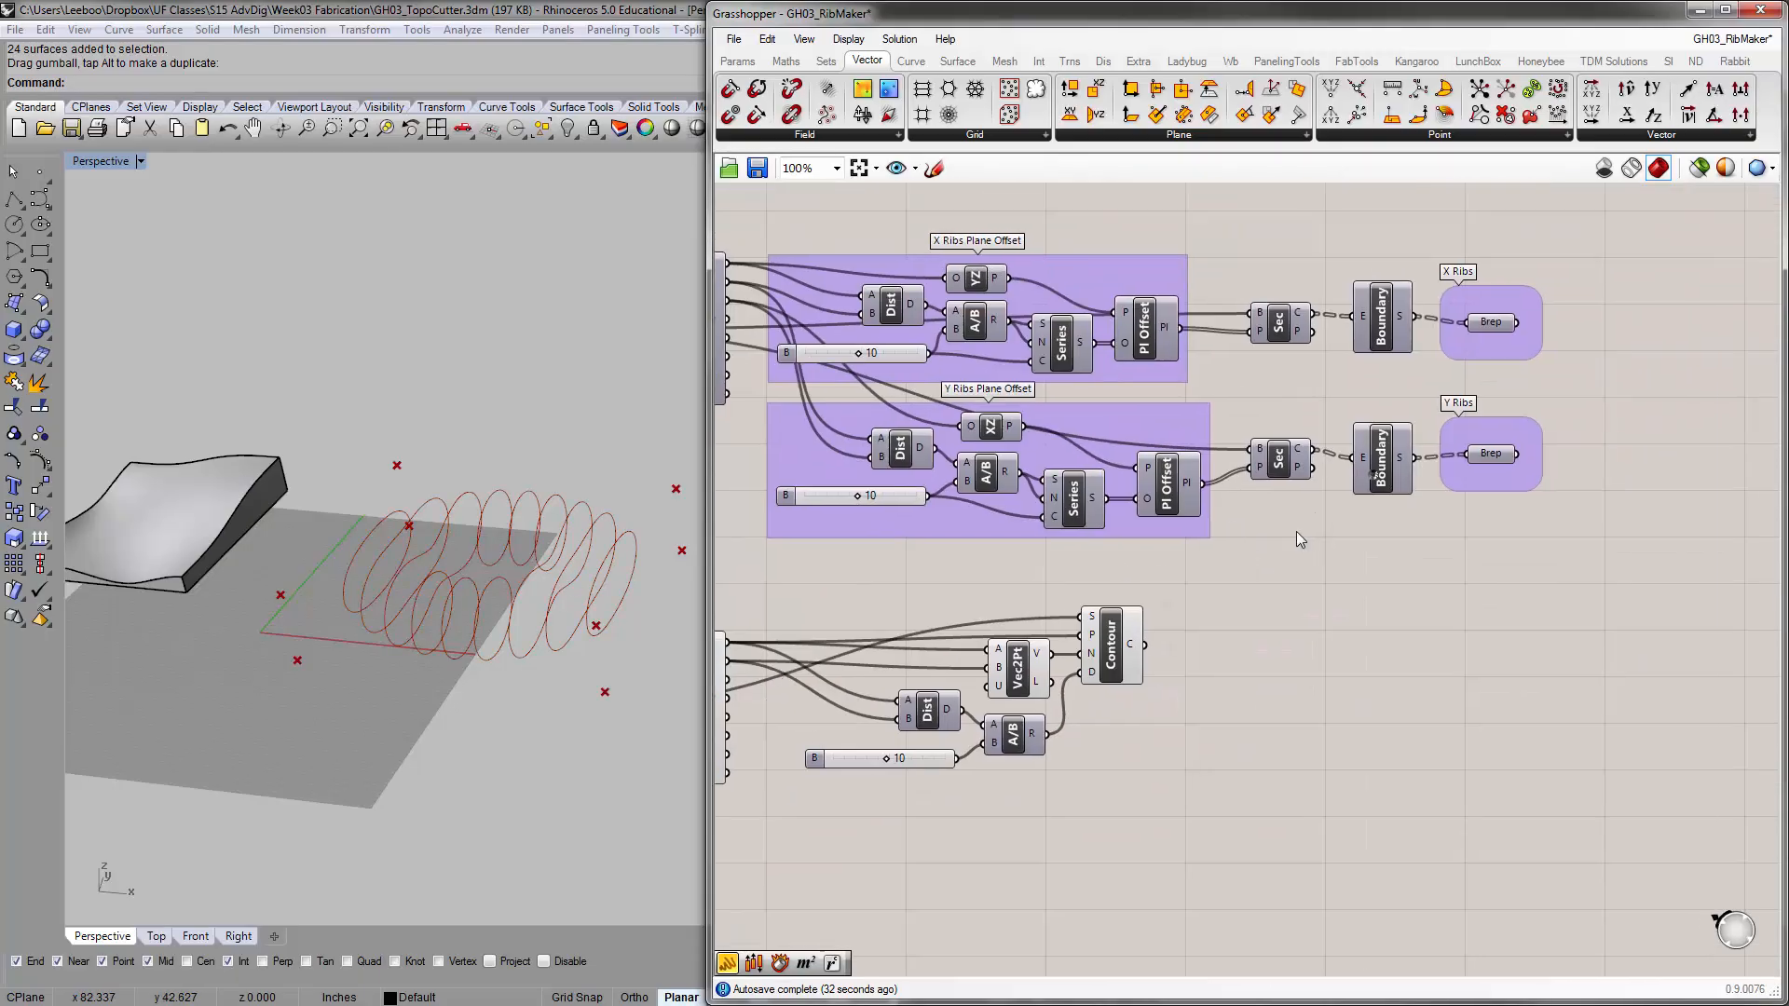
pyautogui.scroll(2, 1297, 532)
pyautogui.moveTo(1340, 460); pyautogui.dragTo(1295, 542, button='right')
pyautogui.scroll(-2, 1335, 473)
pyautogui.scroll(2, 1379, 405)
pyautogui.moveTo(1214, 407); pyautogui.dragTo(1238, 400, button='right')
pyautogui.click(1376, 311)
pyautogui.keyDown('shift'); pyautogui.click(1545, 321); pyautogui.keyUp('shift')
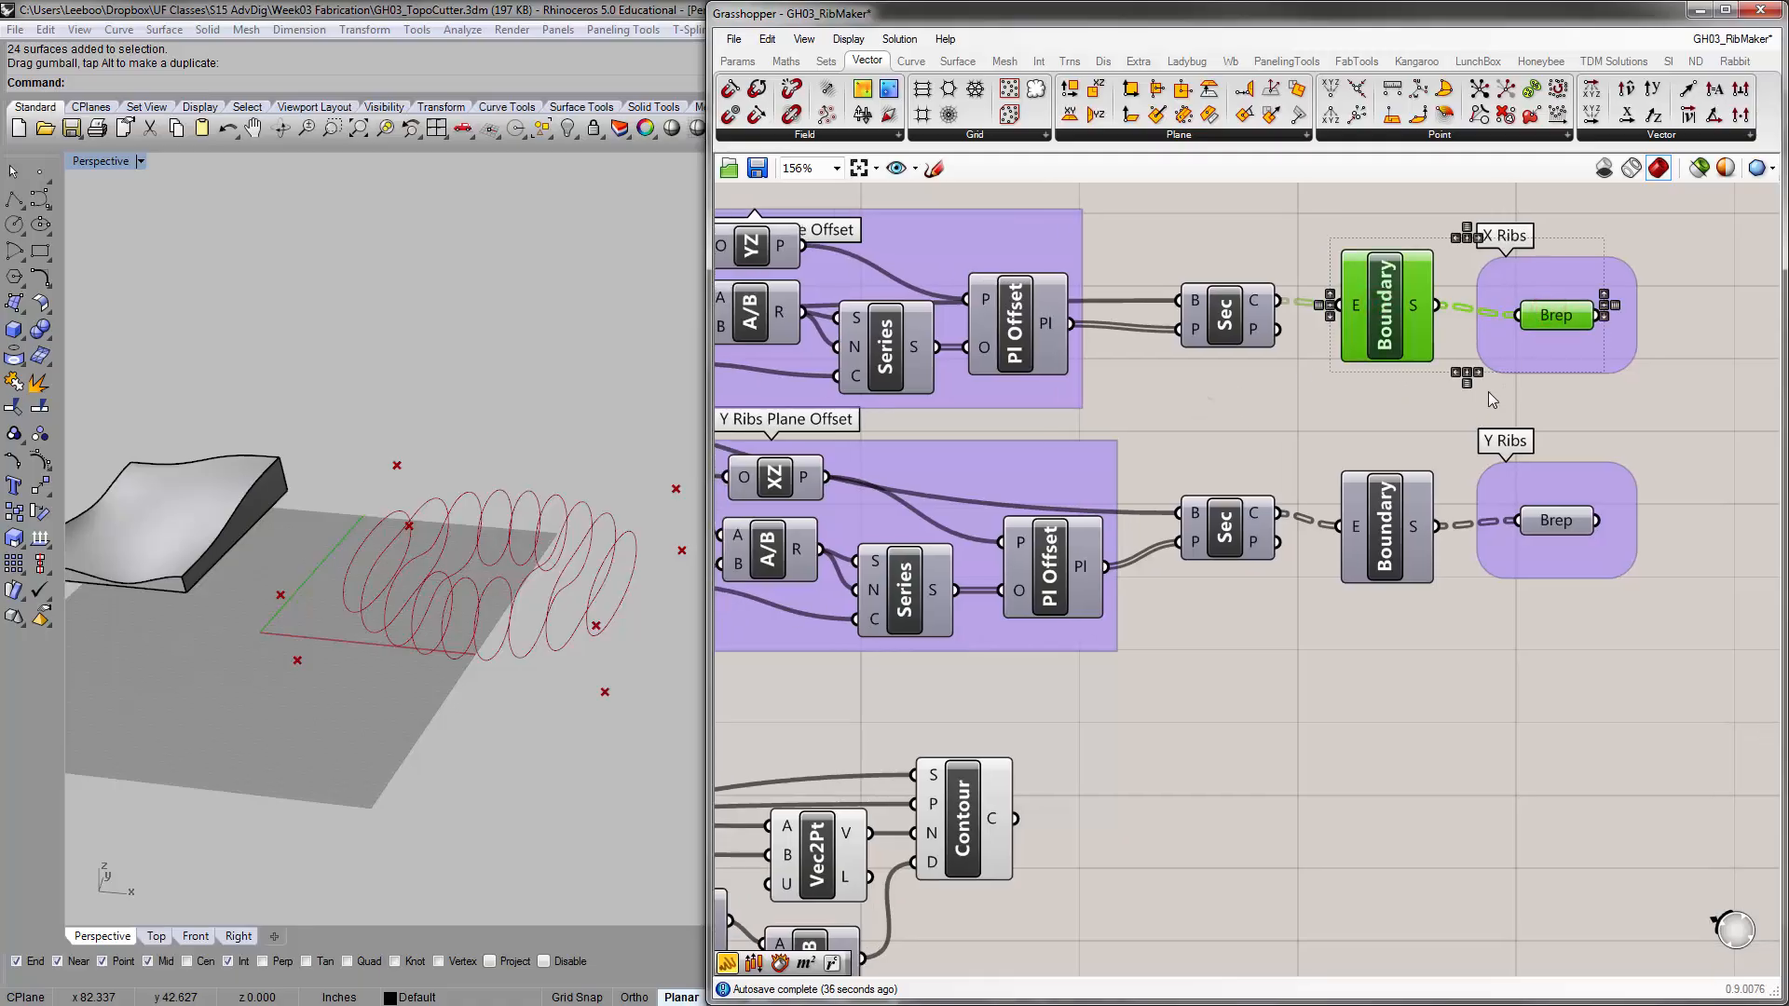
pyautogui.hotkey('ctrl', 'c')
pyautogui.hotkey('ctrl', 'v')
pyautogui.scroll(-2, 1455, 403)
pyautogui.moveTo(1435, 367); pyautogui.dragTo(1252, 678)
# Wire Contour's C output into the copied Boundary's E input and line up Boundary and Brep after Contour
pyautogui.scroll(2, 1194, 708)
pyautogui.click(1361, 680)
pyautogui.moveTo(1419, 659); pyautogui.dragTo(1360, 655)
pyautogui.click(1421, 664)
pyautogui.moveTo(1470, 689); pyautogui.dragTo(1132, 675)
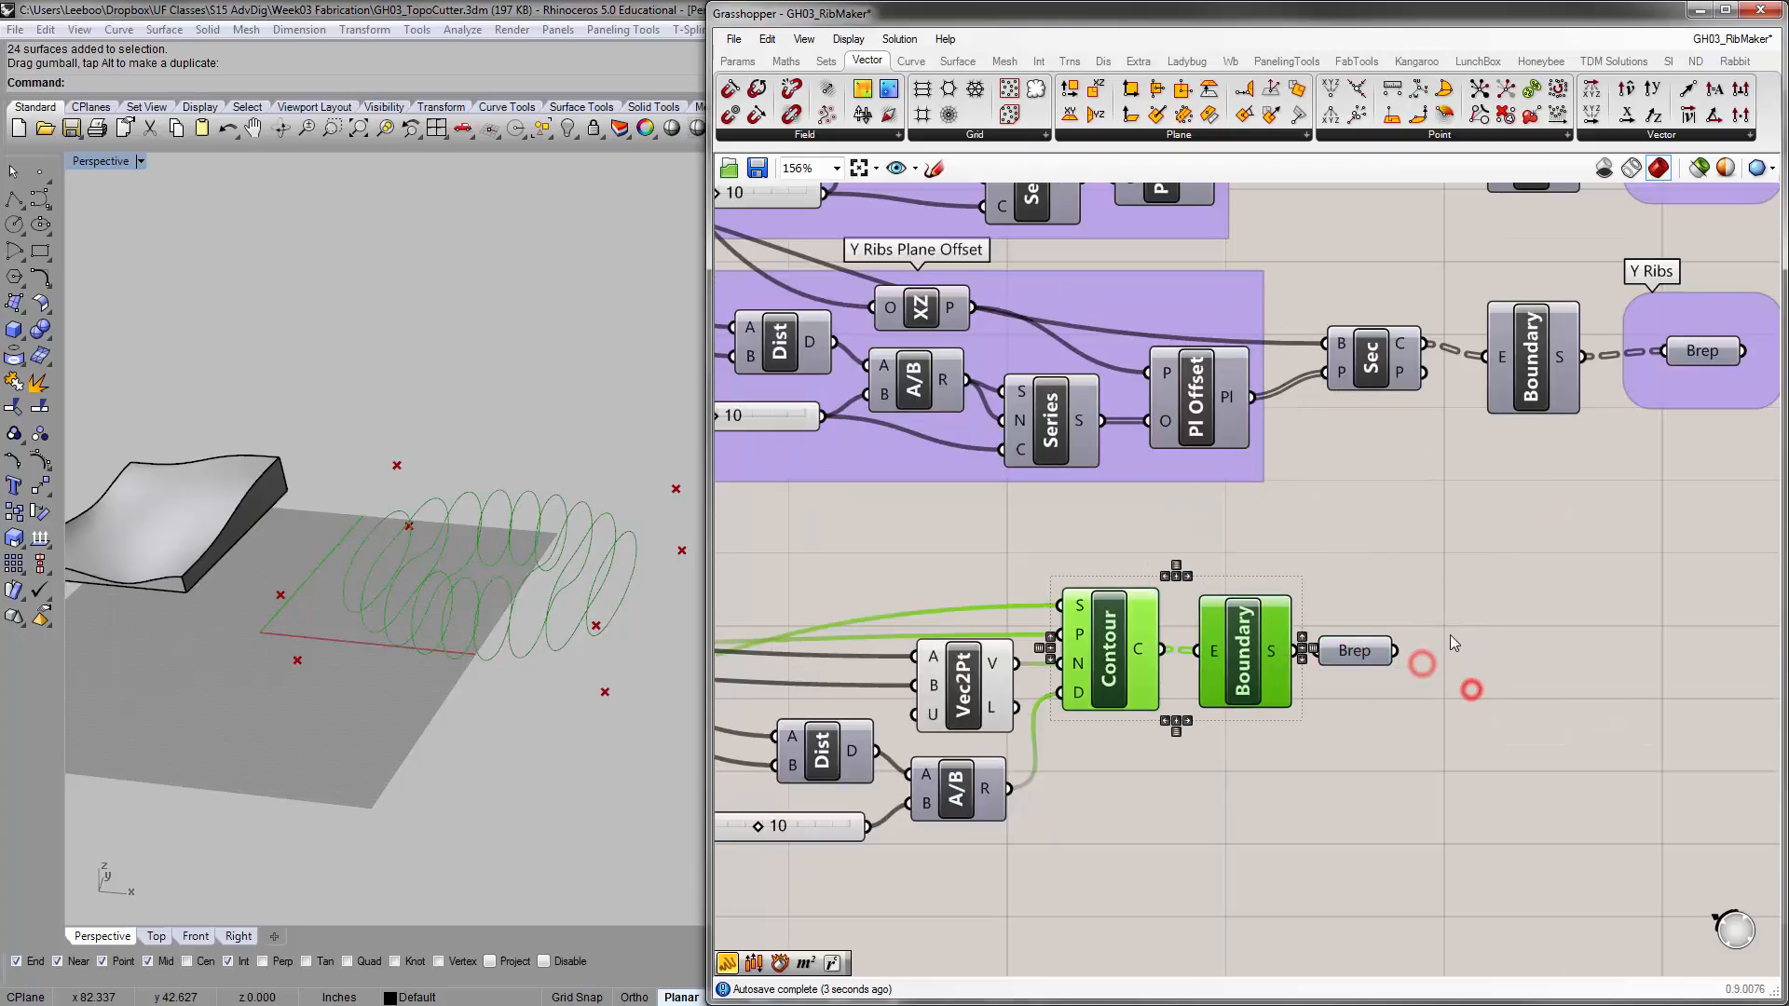
pyautogui.click(1305, 648)
pyautogui.click(1337, 691)
pyautogui.moveTo(1284, 712); pyautogui.dragTo(1454, 641, button='right')
pyautogui.scroll(-1, 1504, 639)
pyautogui.moveTo(1497, 606); pyautogui.dragTo(1531, 605)
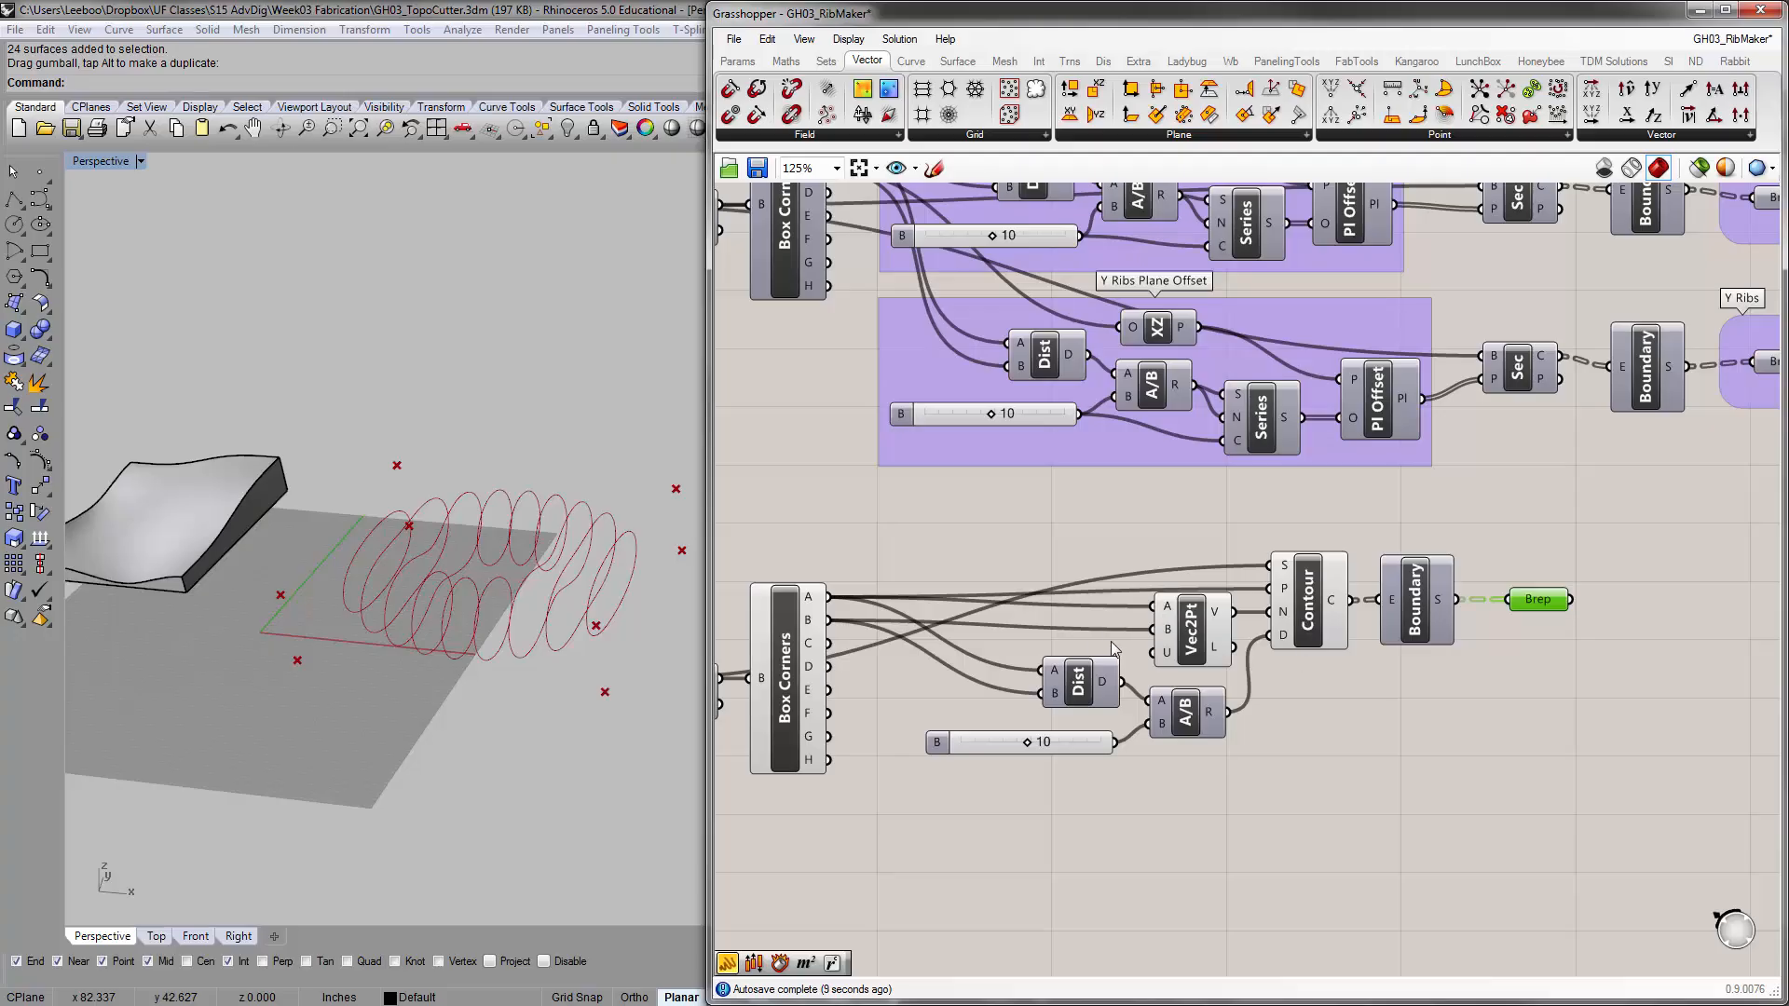
pyautogui.moveTo(1235, 698); pyautogui.dragTo(1236, 667, button='right')
# Group the components from the slider through Boundary, and put the output Brep in a separate group
pyautogui.moveTo(1367, 750); pyautogui.dragTo(1306, 798, button='right')
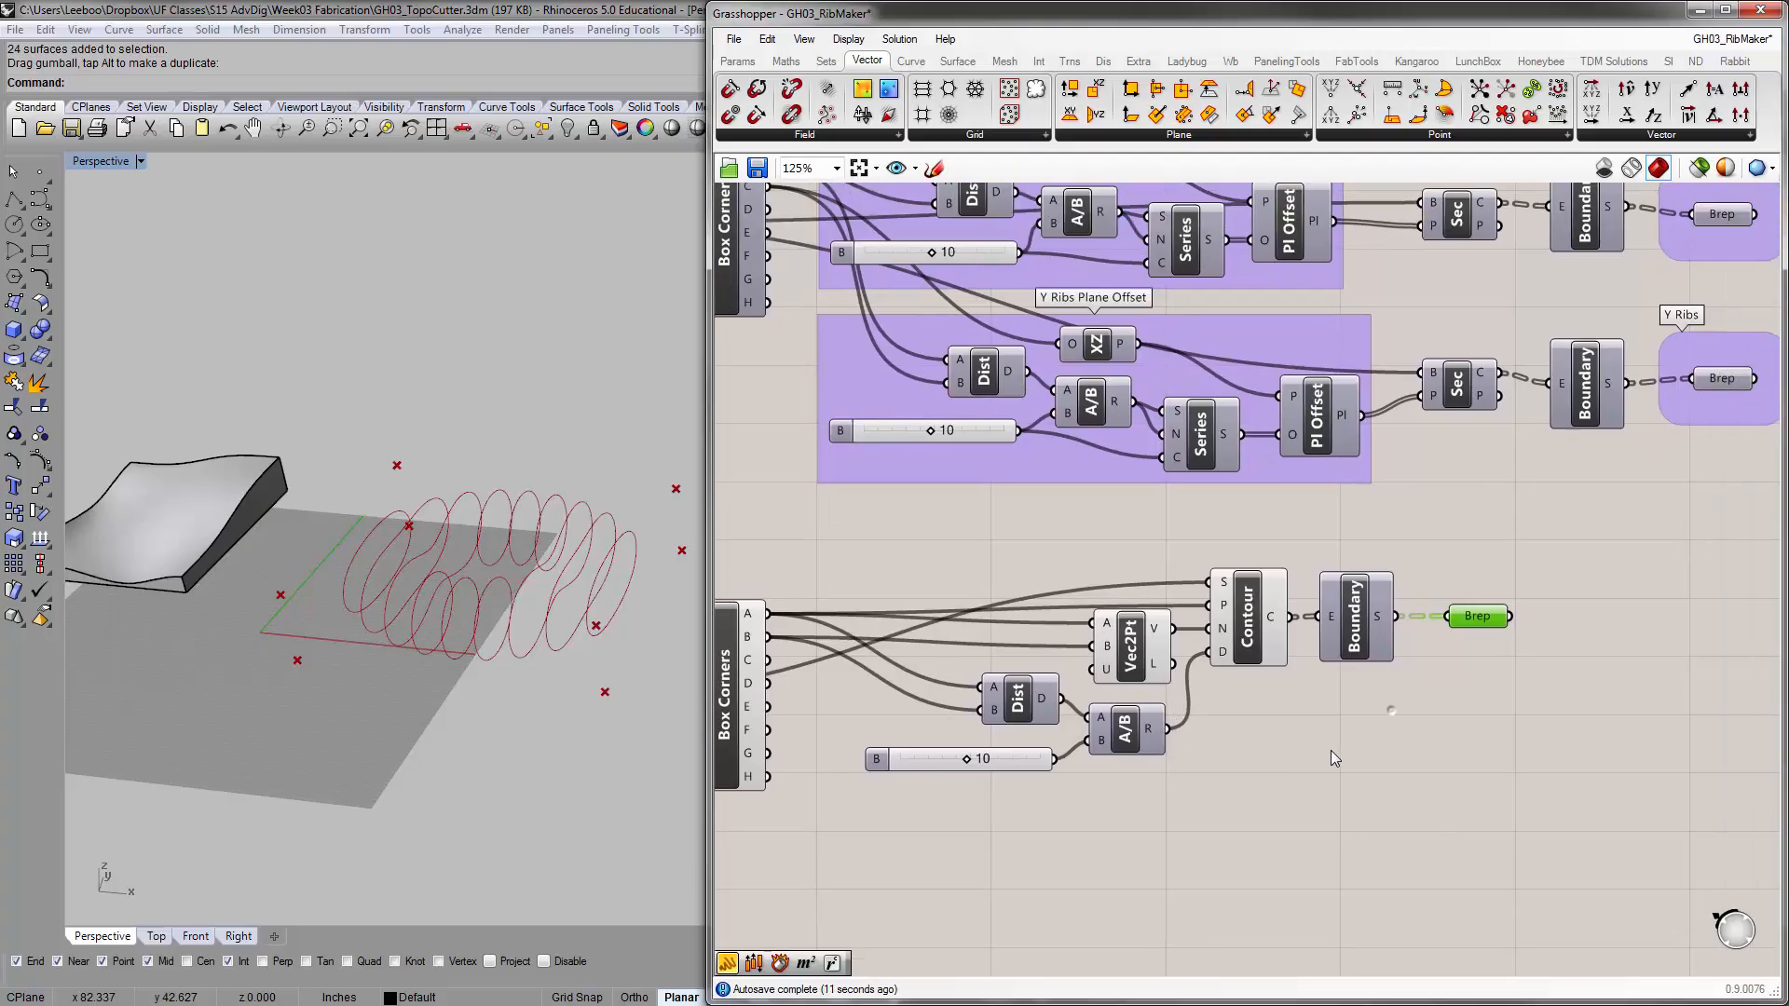
pyautogui.moveTo(1386, 780); pyautogui.dragTo(1004, 583)
pyautogui.hotkey('ctrl', 'g')
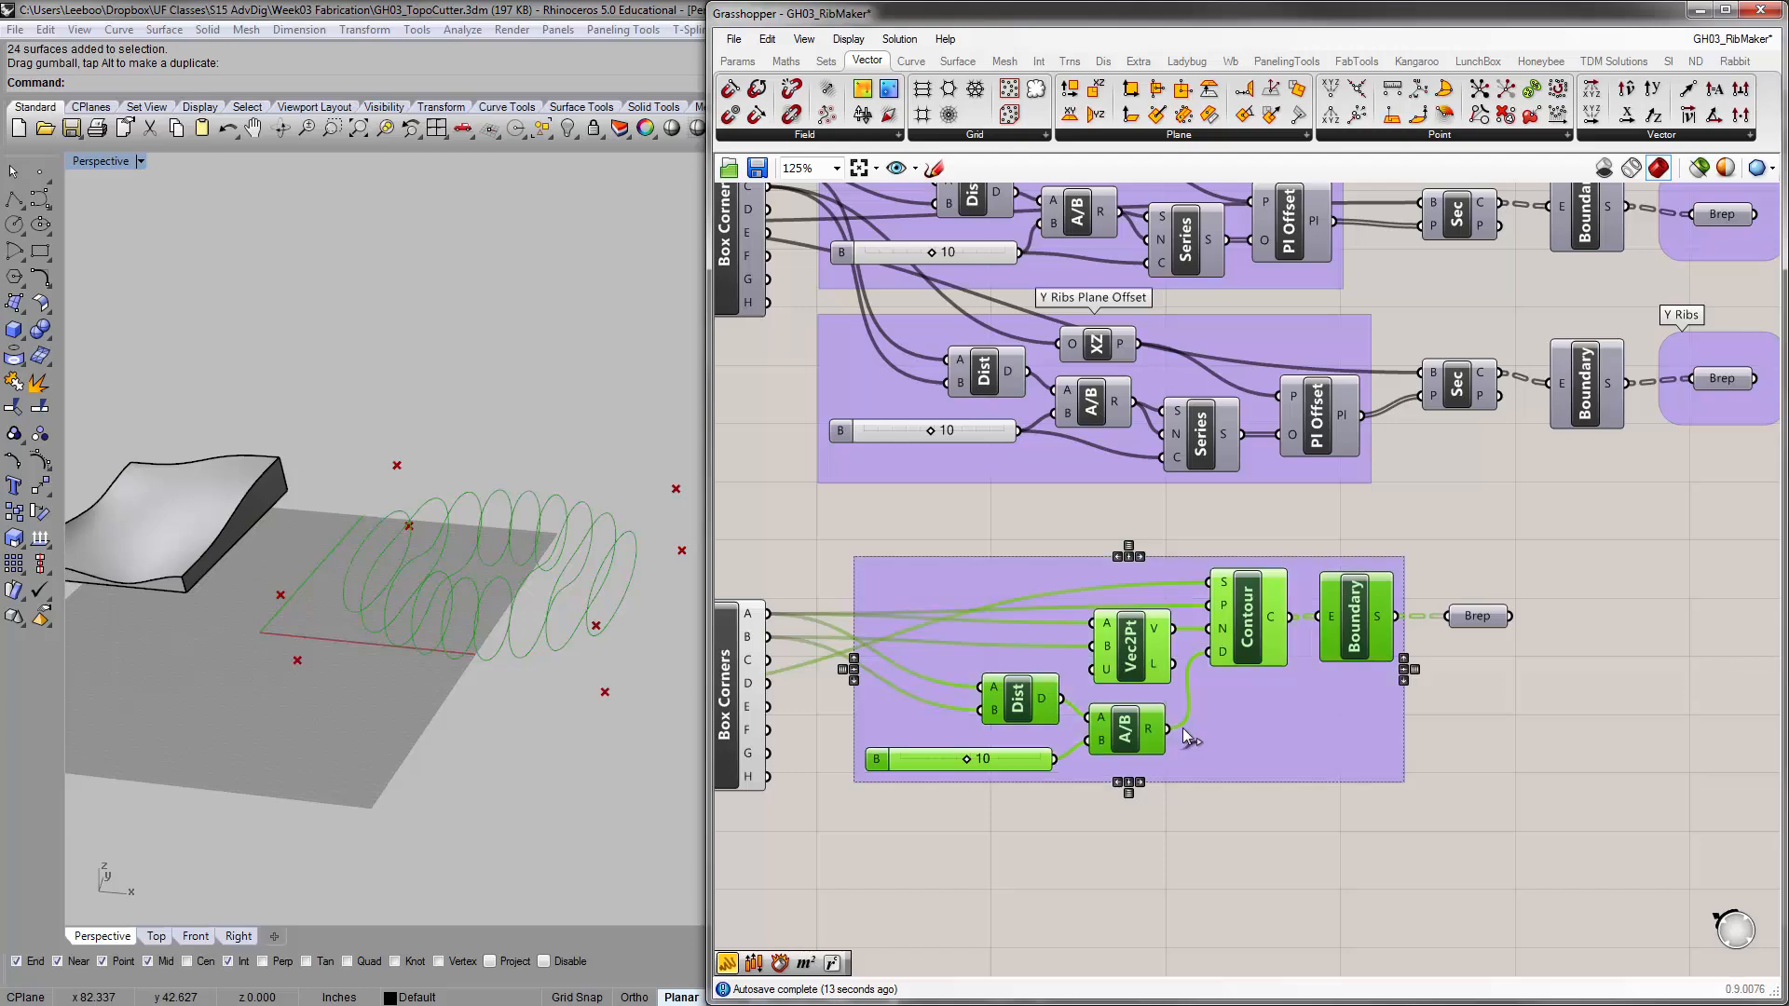
pyautogui.click(1218, 736)
pyautogui.click(1335, 712)
pyautogui.click(1510, 728)
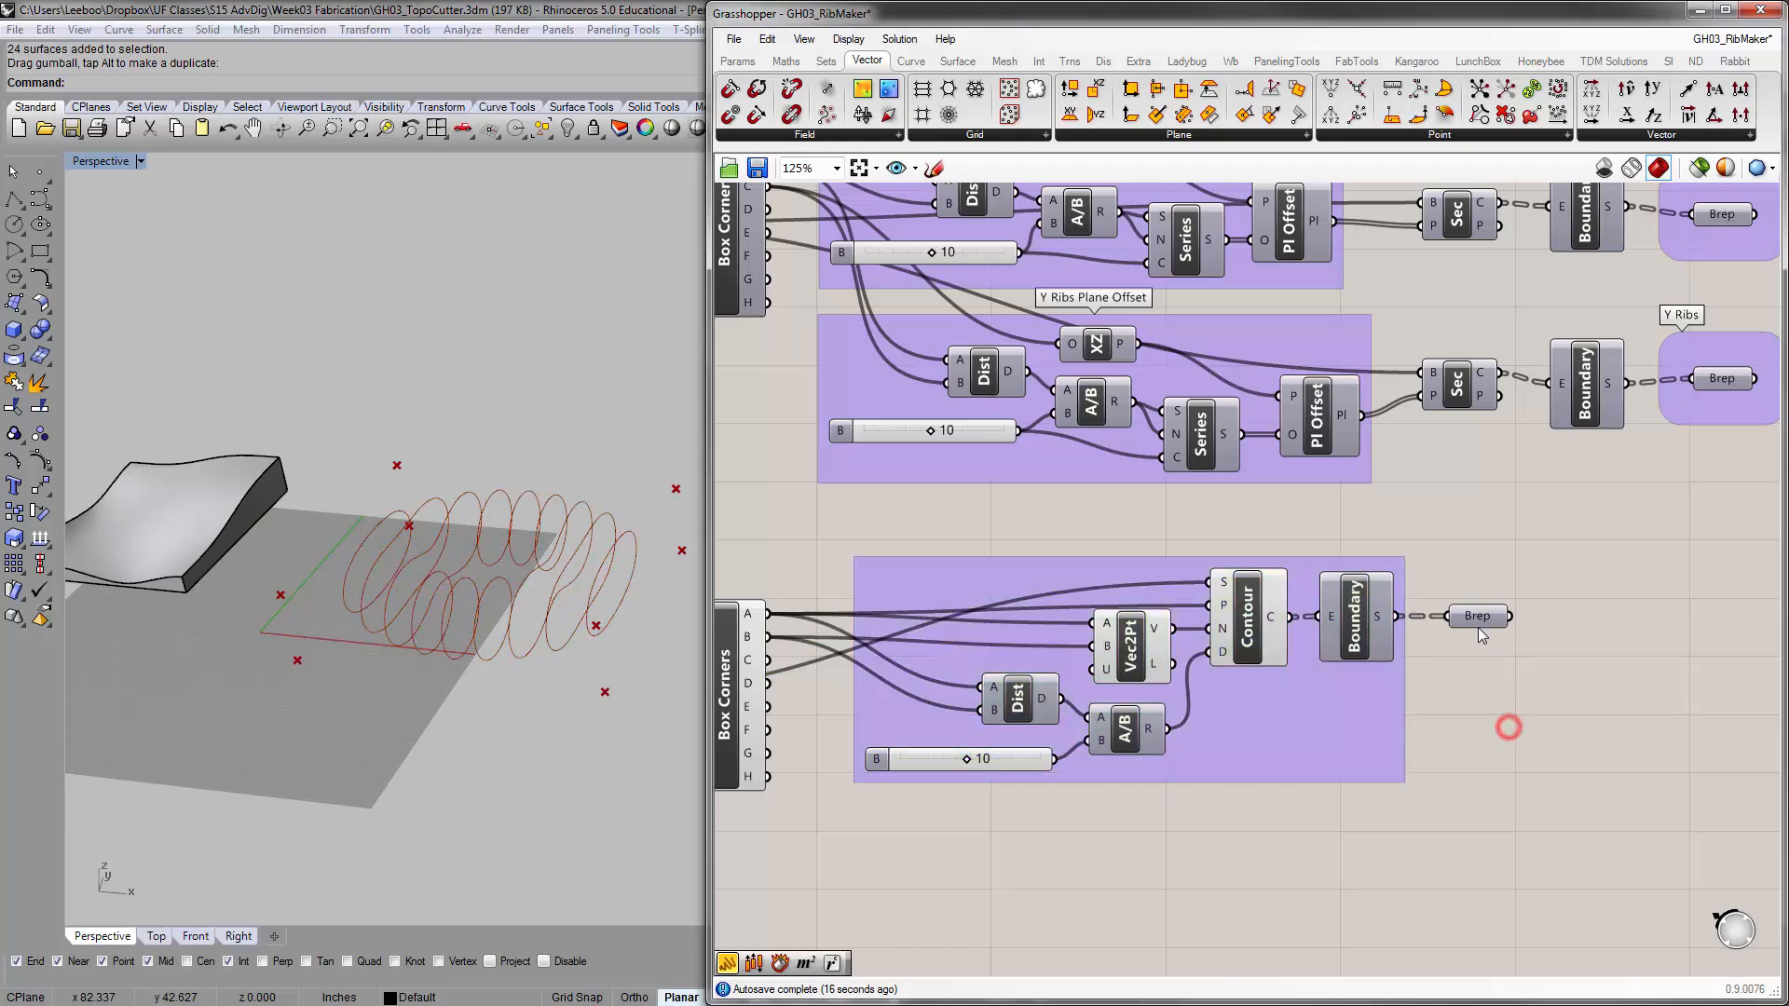
pyautogui.click(1476, 617)
pyautogui.hotkey('ctrl', 'g')
pyautogui.moveTo(1496, 727); pyautogui.dragTo(1519, 689, button='right')
pyautogui.moveTo(1524, 683); pyautogui.dragTo(1237, 594)
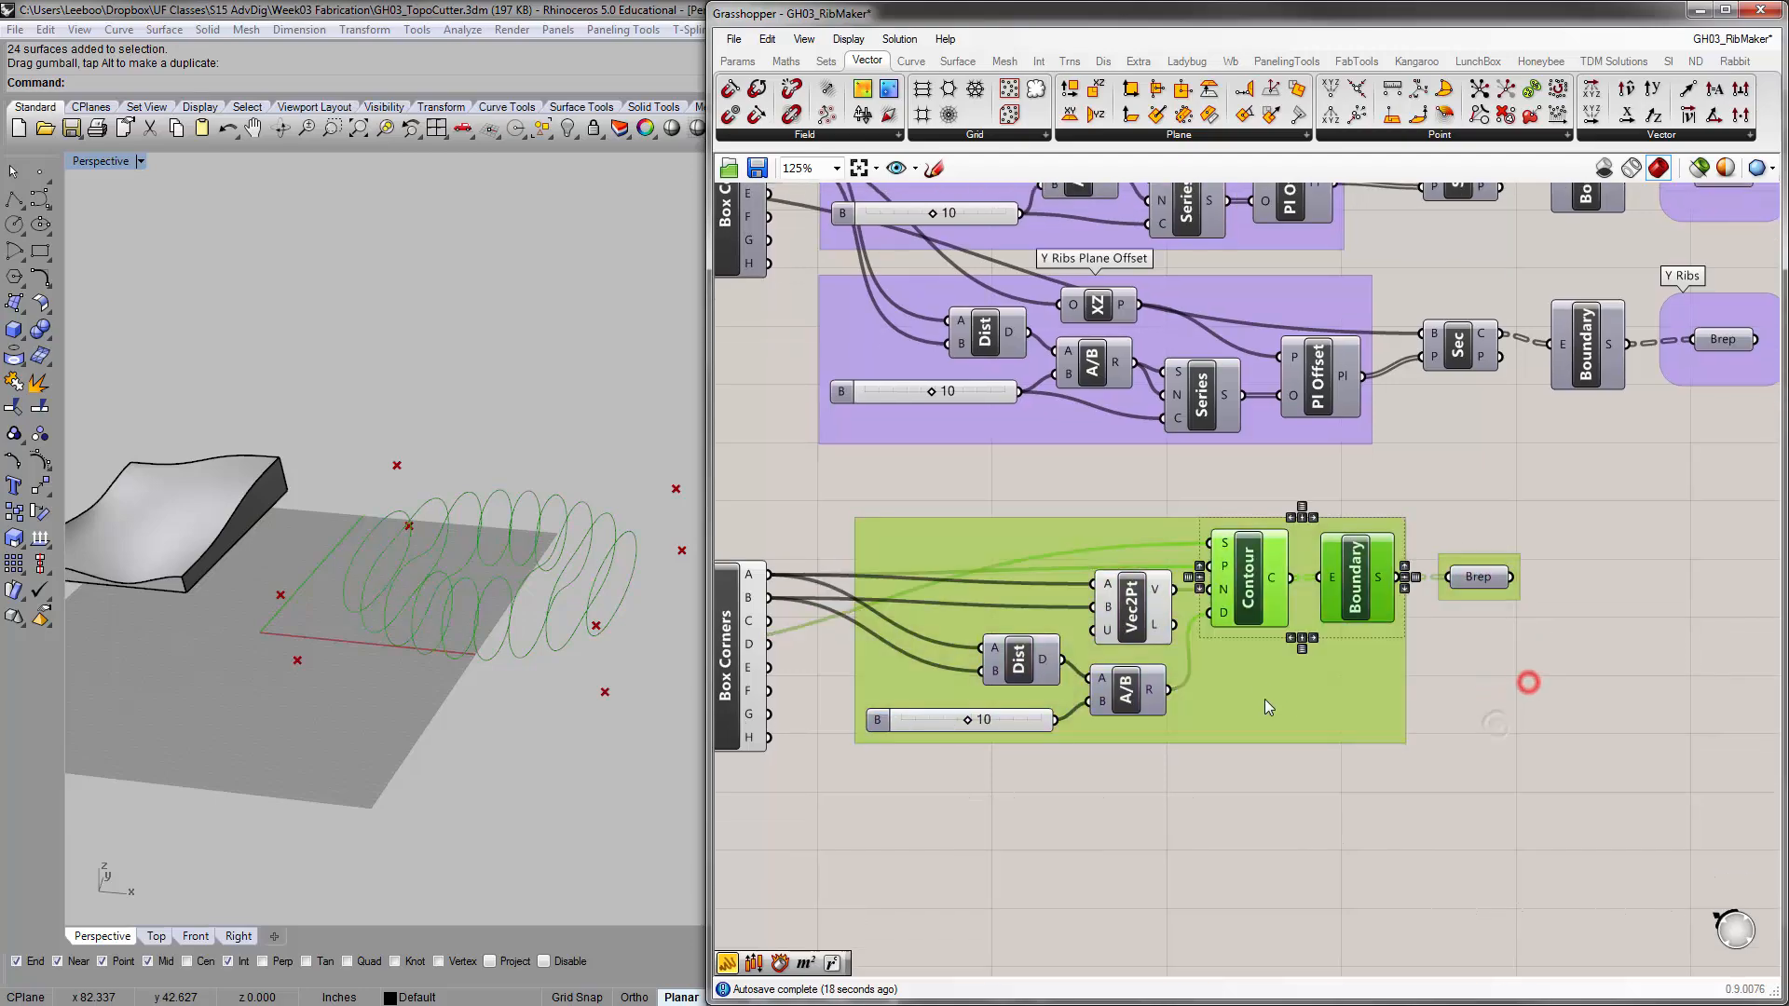
pyautogui.moveTo(1279, 711); pyautogui.dragTo(1446, 699)
pyautogui.moveTo(1455, 751); pyautogui.dragTo(1324, 807, button='right')
pyautogui.click(1328, 814)
# Name the larger group X Ribs Contour
pyautogui.scroll(-2, 1328, 813)
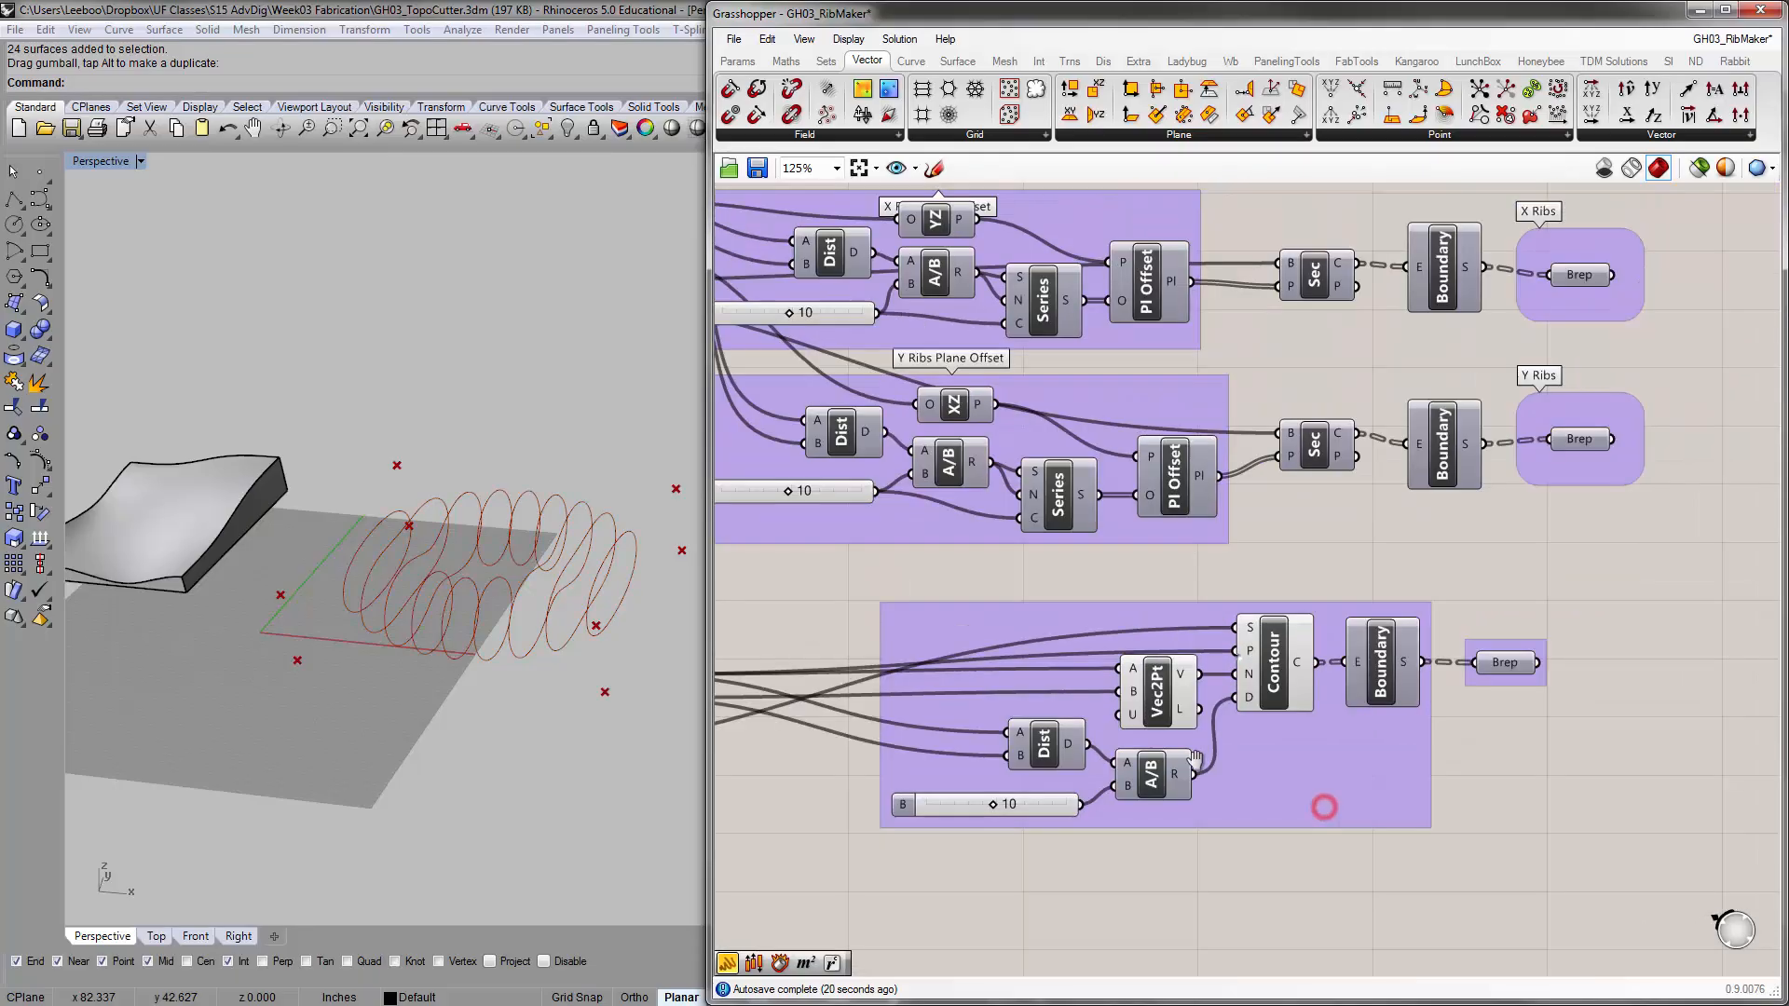
pyautogui.click(1270, 788)
pyautogui.rightClick(1269, 789)
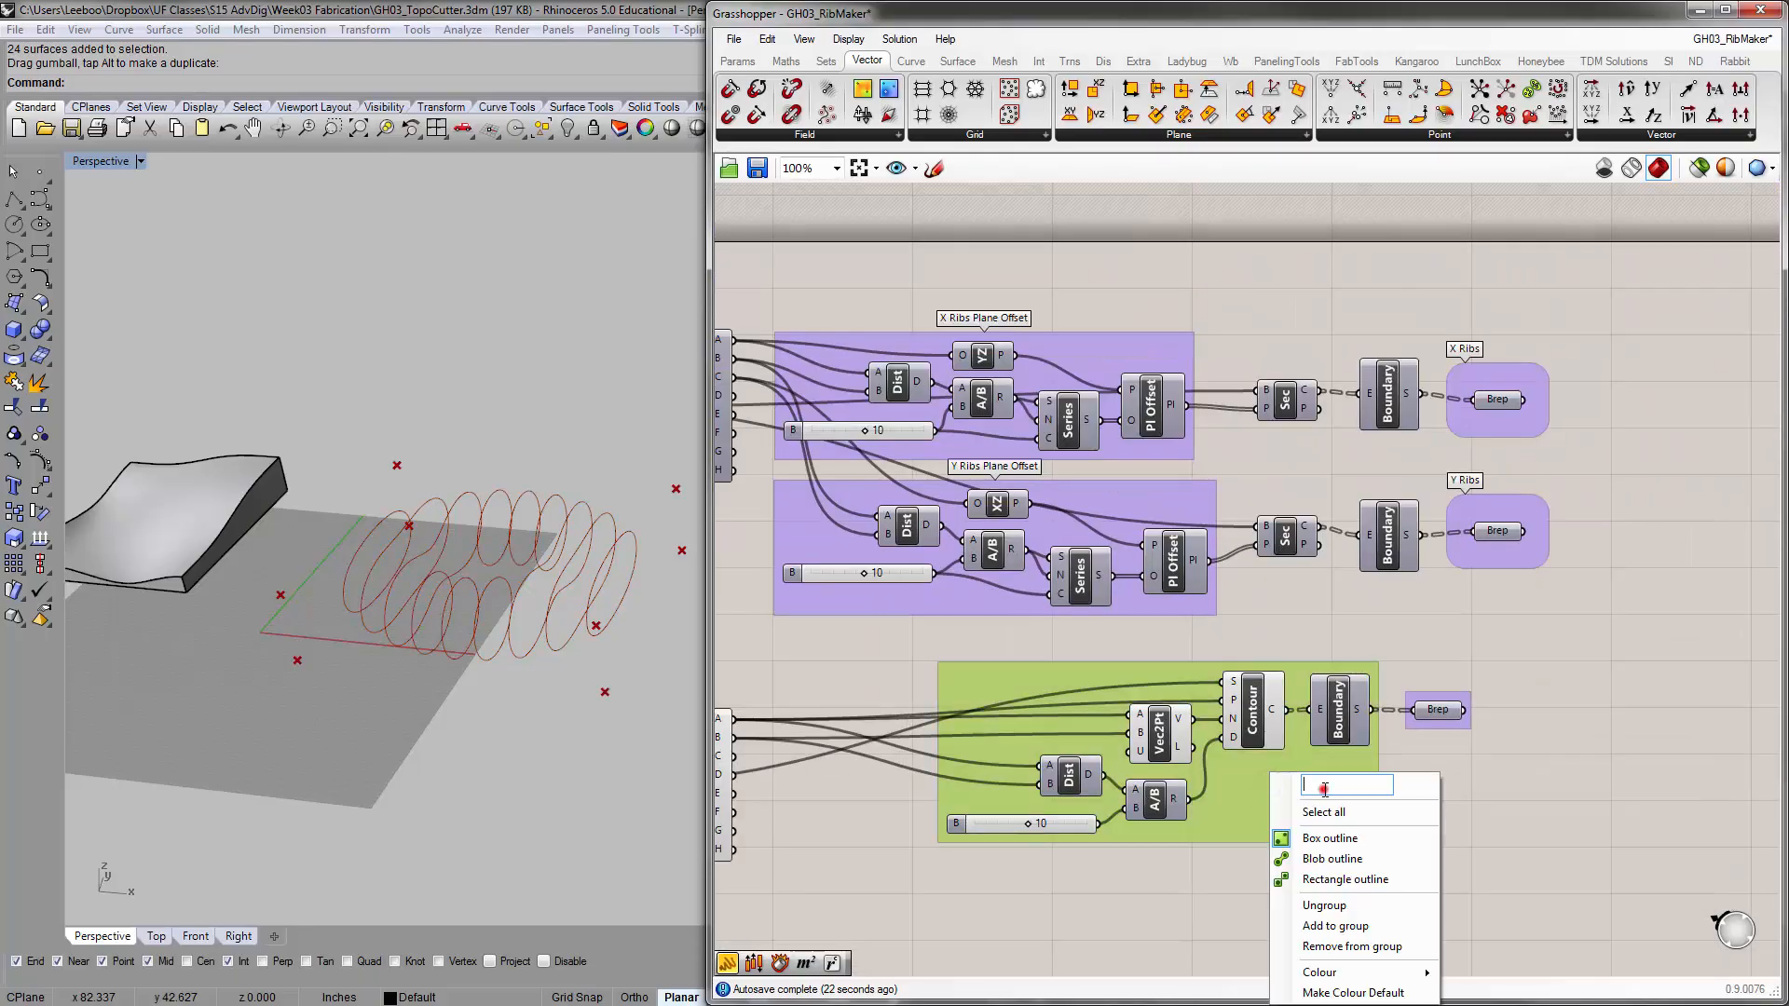
pyautogui.click(1325, 789)
pyautogui.write('X Ribs Contour')
pyautogui.click(1603, 759)
# Turn off the Contour component's preview and check the ribs held by the output Brep in the Rhino viewport
pyautogui.scroll(2, 1454, 647)
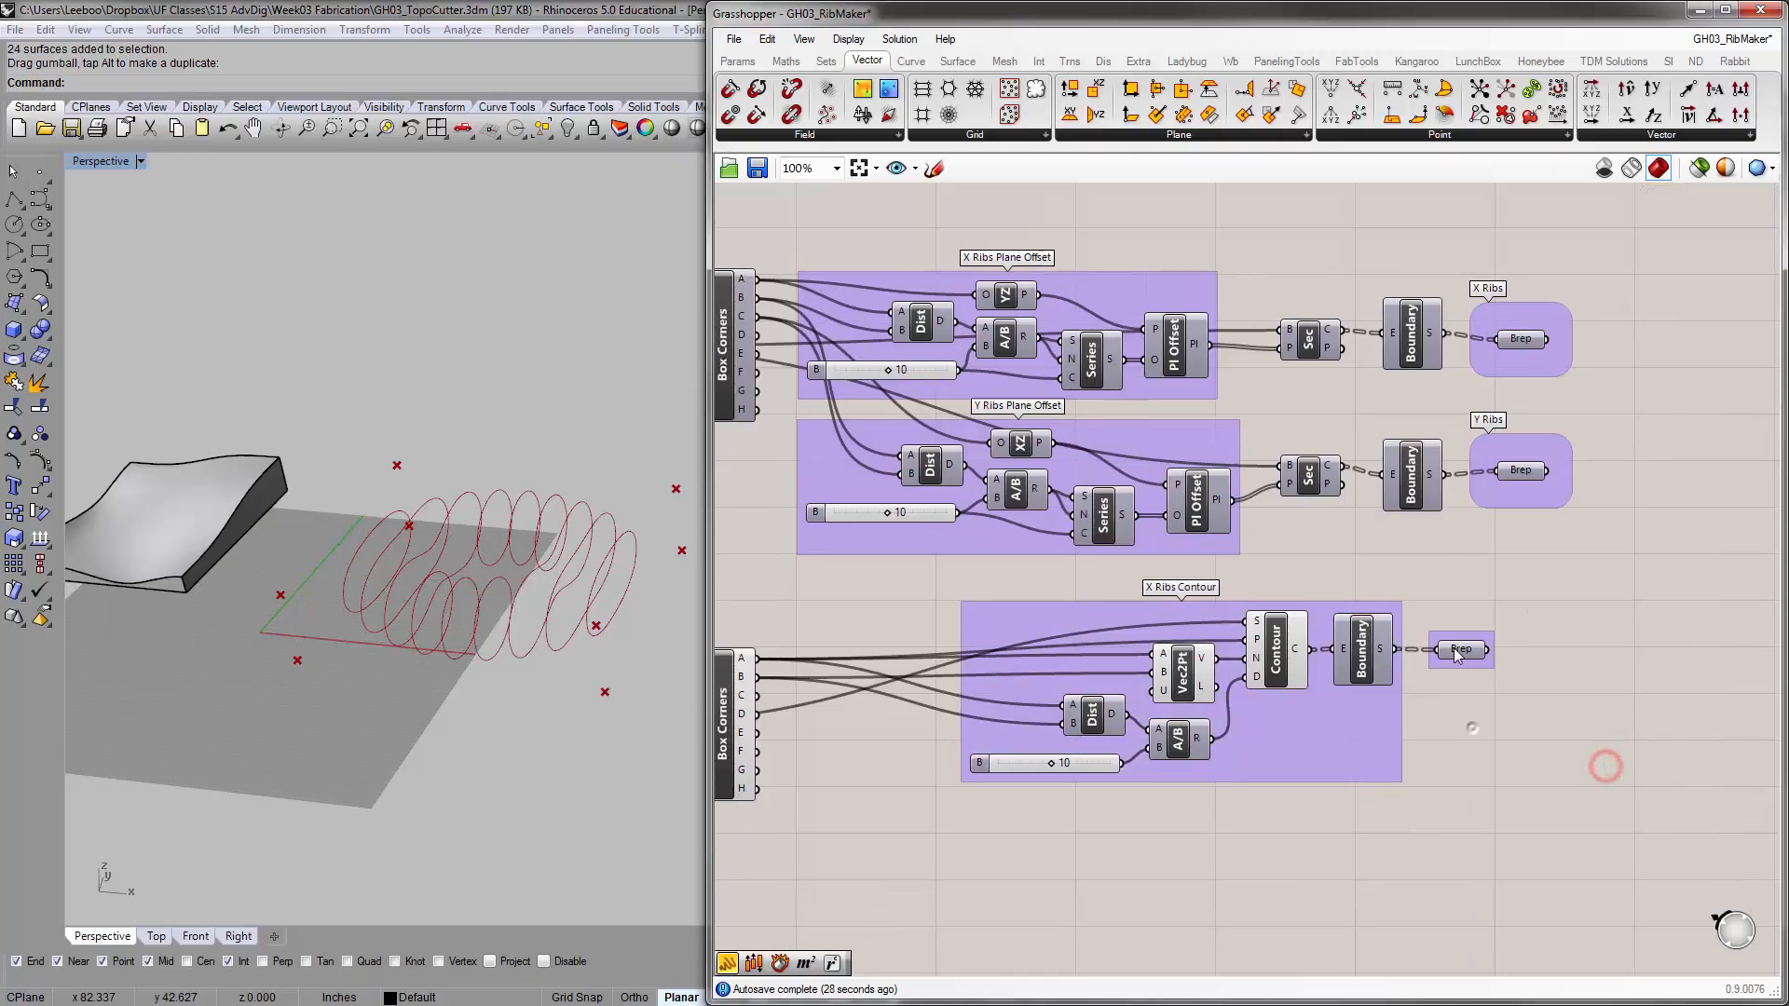
pyautogui.click(1206, 649)
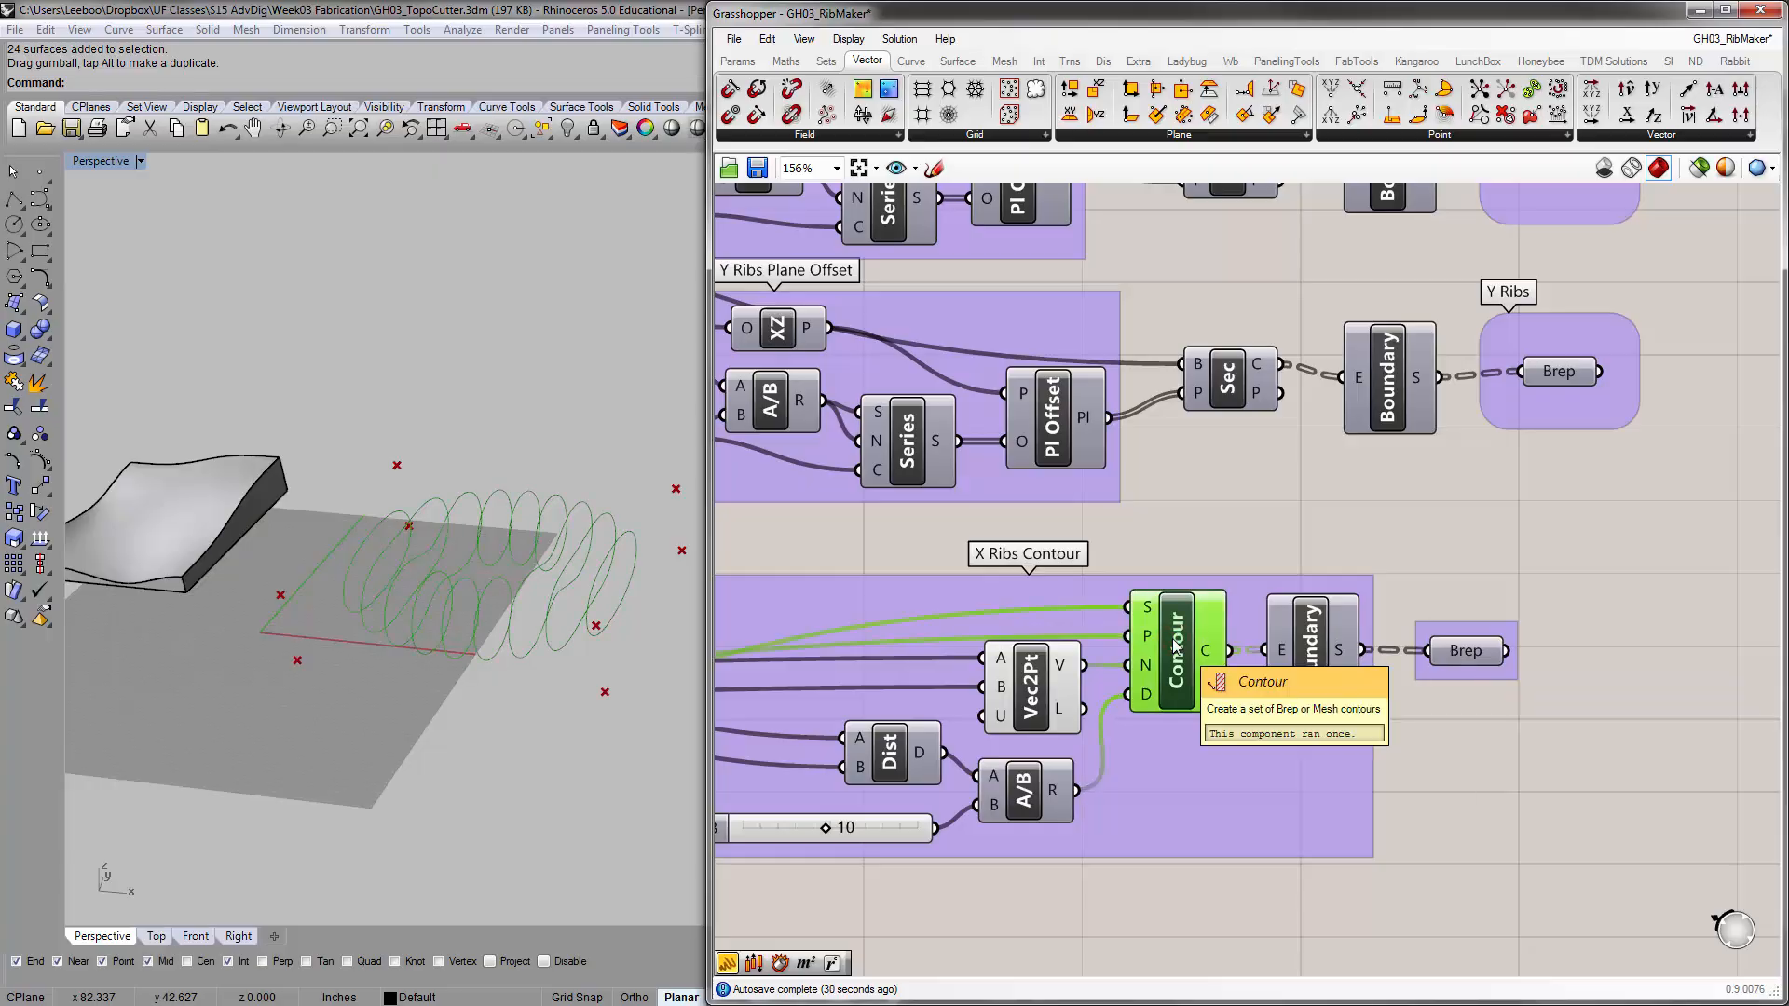
pyautogui.click(1038, 685)
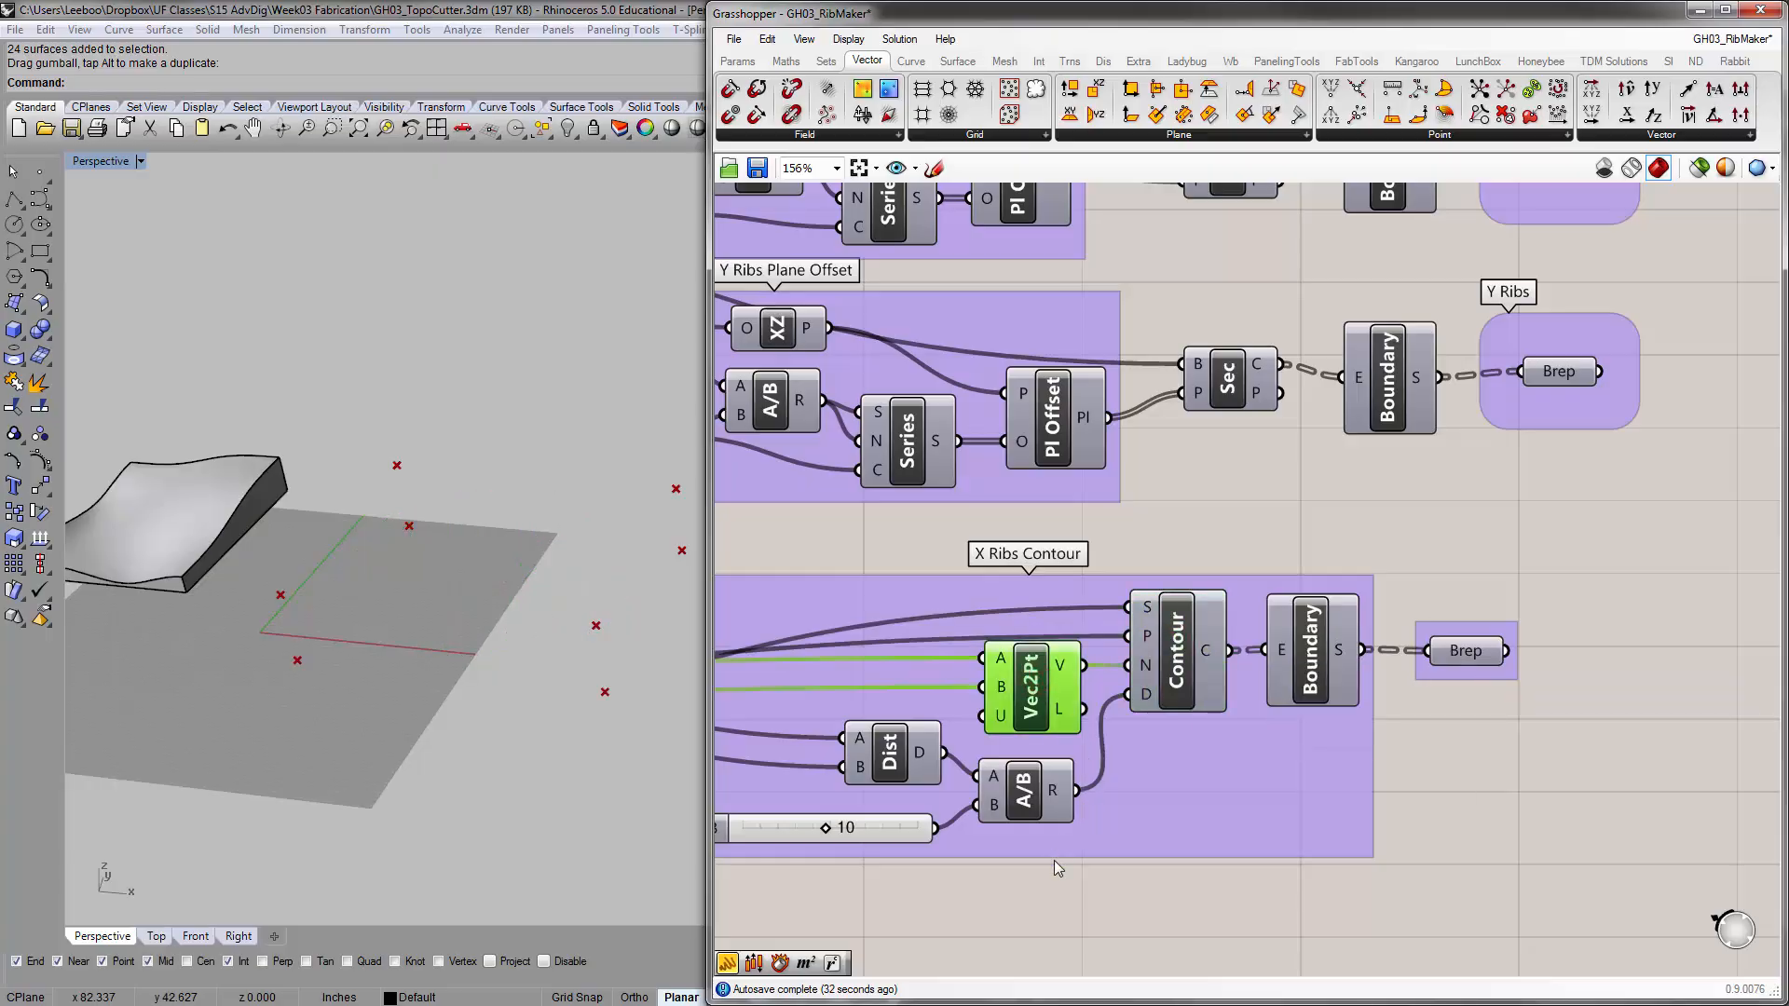
pyautogui.click(1465, 651)
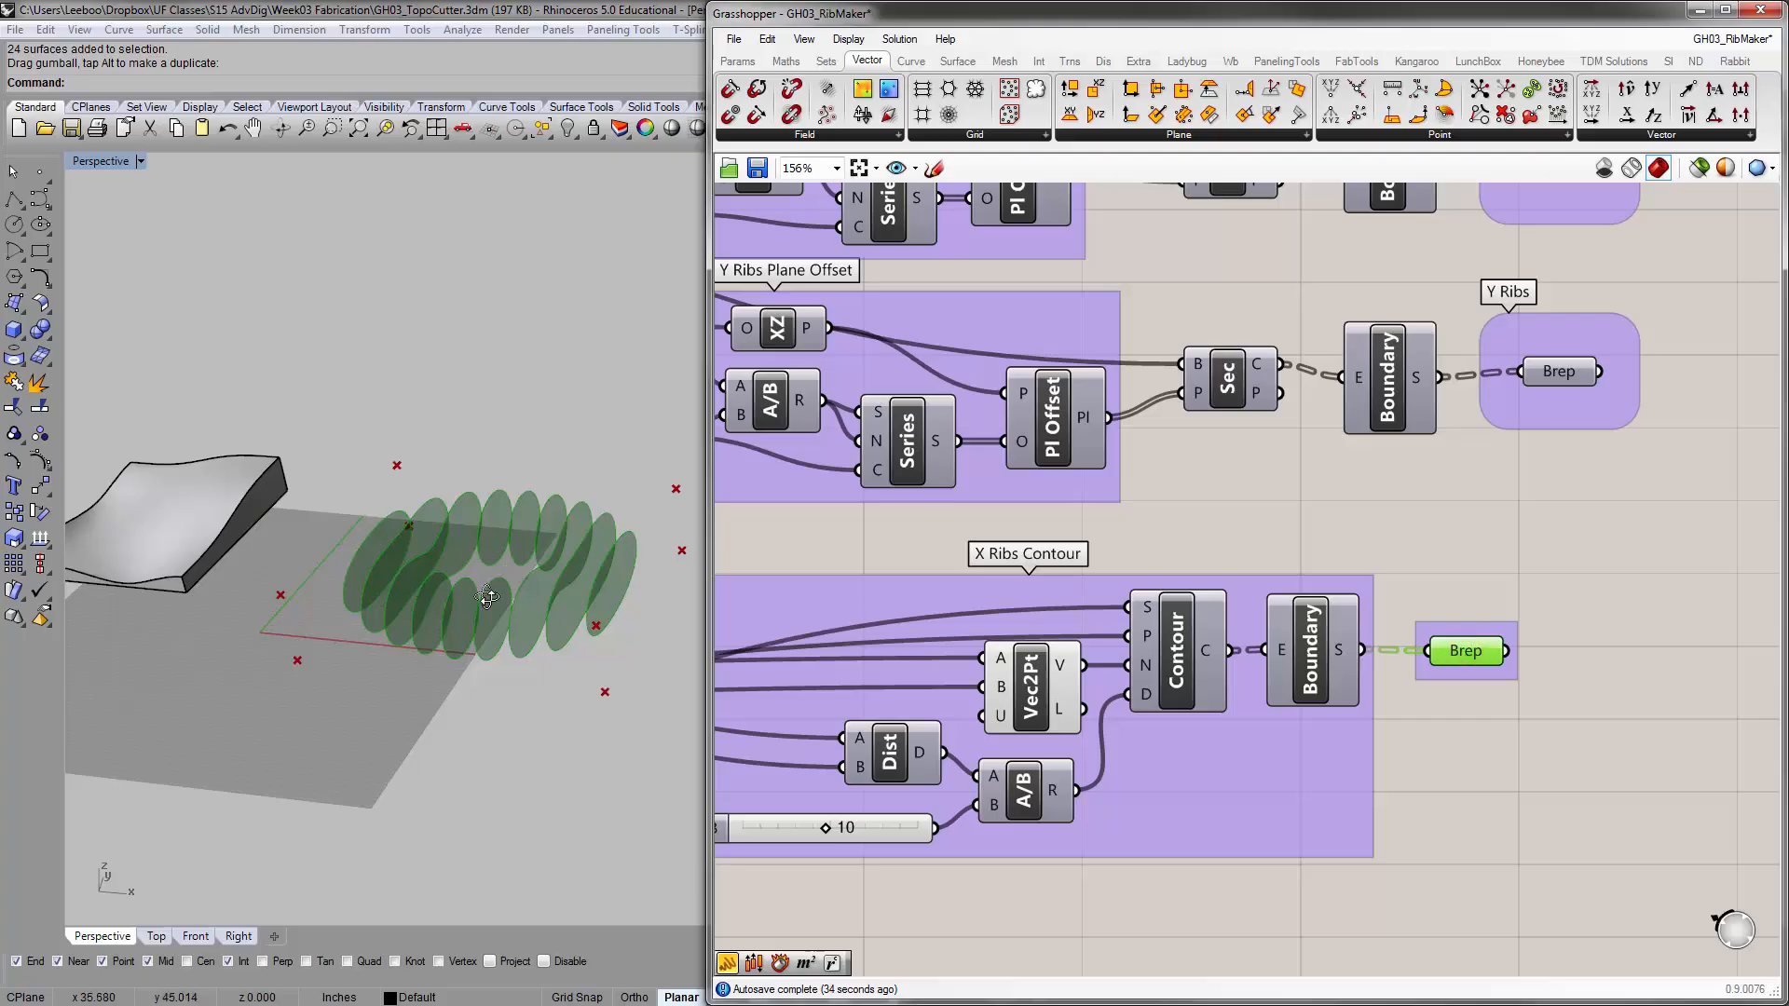
pyautogui.moveTo(401, 559); pyautogui.dragTo(472, 546, button='right')
pyautogui.scroll(3, 472, 546)
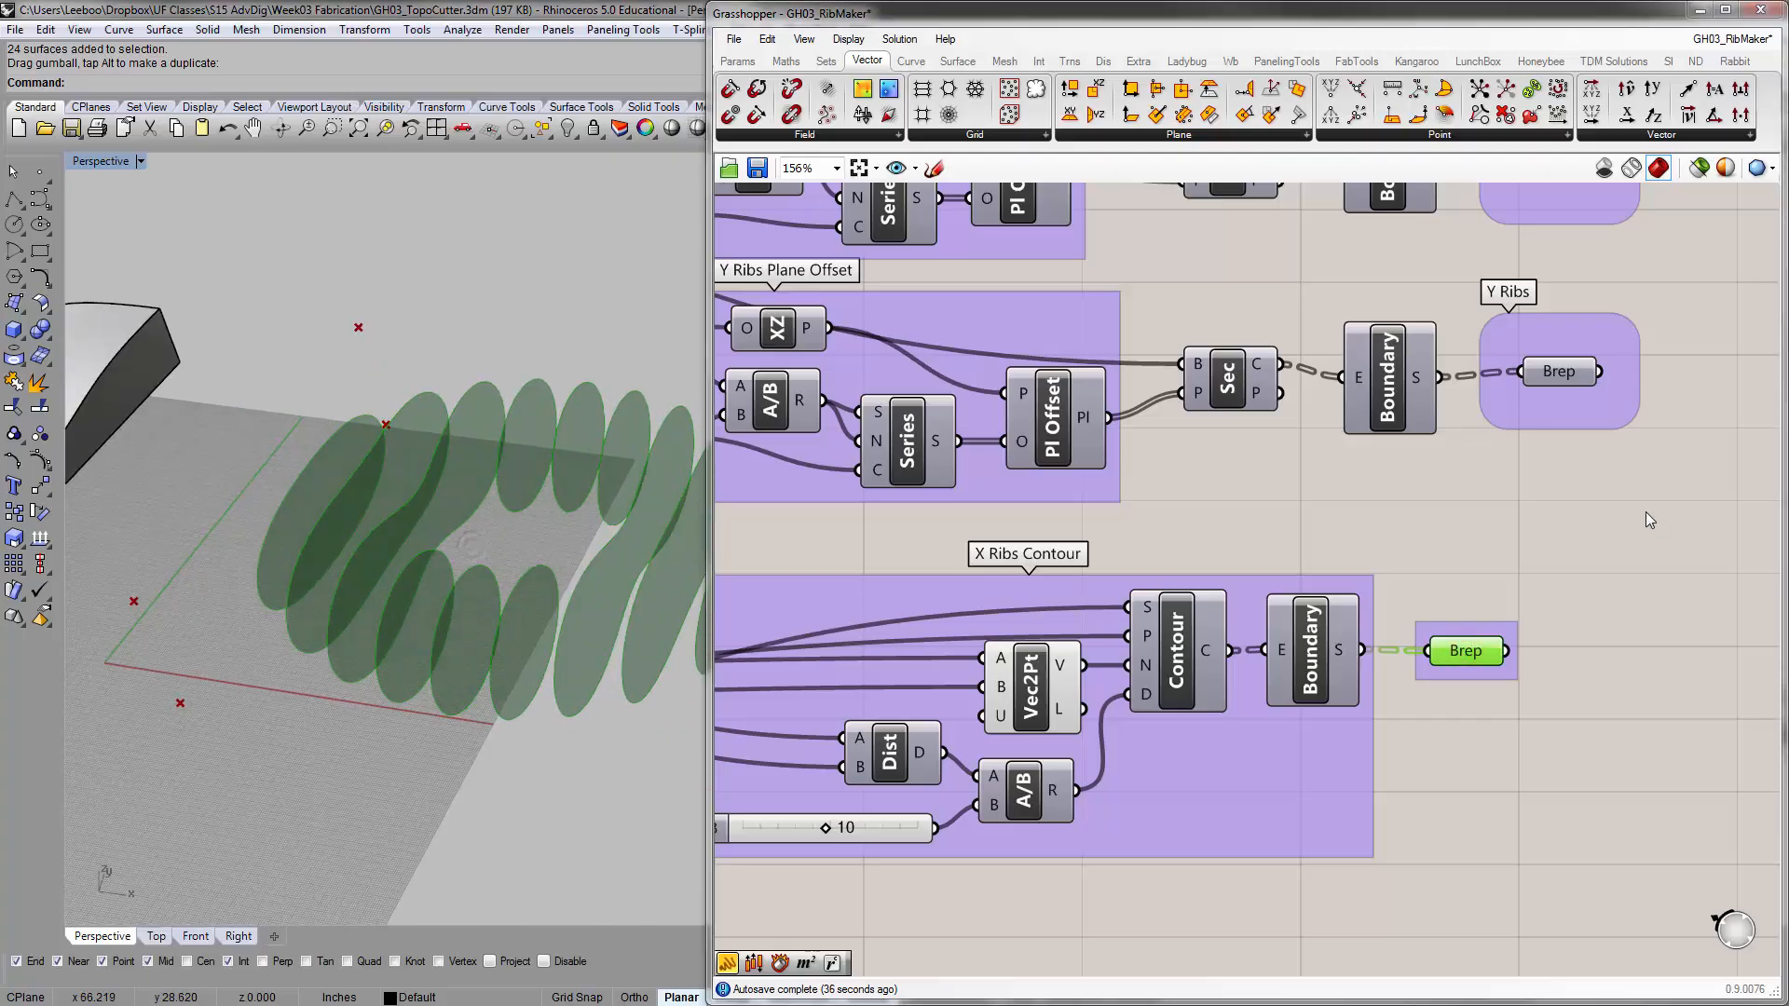
pyautogui.click(1436, 587)
# Duplicate the X Ribs Contour group together with its output Brep and place the copy directly below the original
pyautogui.scroll(-3, 1462, 563)
pyautogui.scroll(3, 1202, 585)
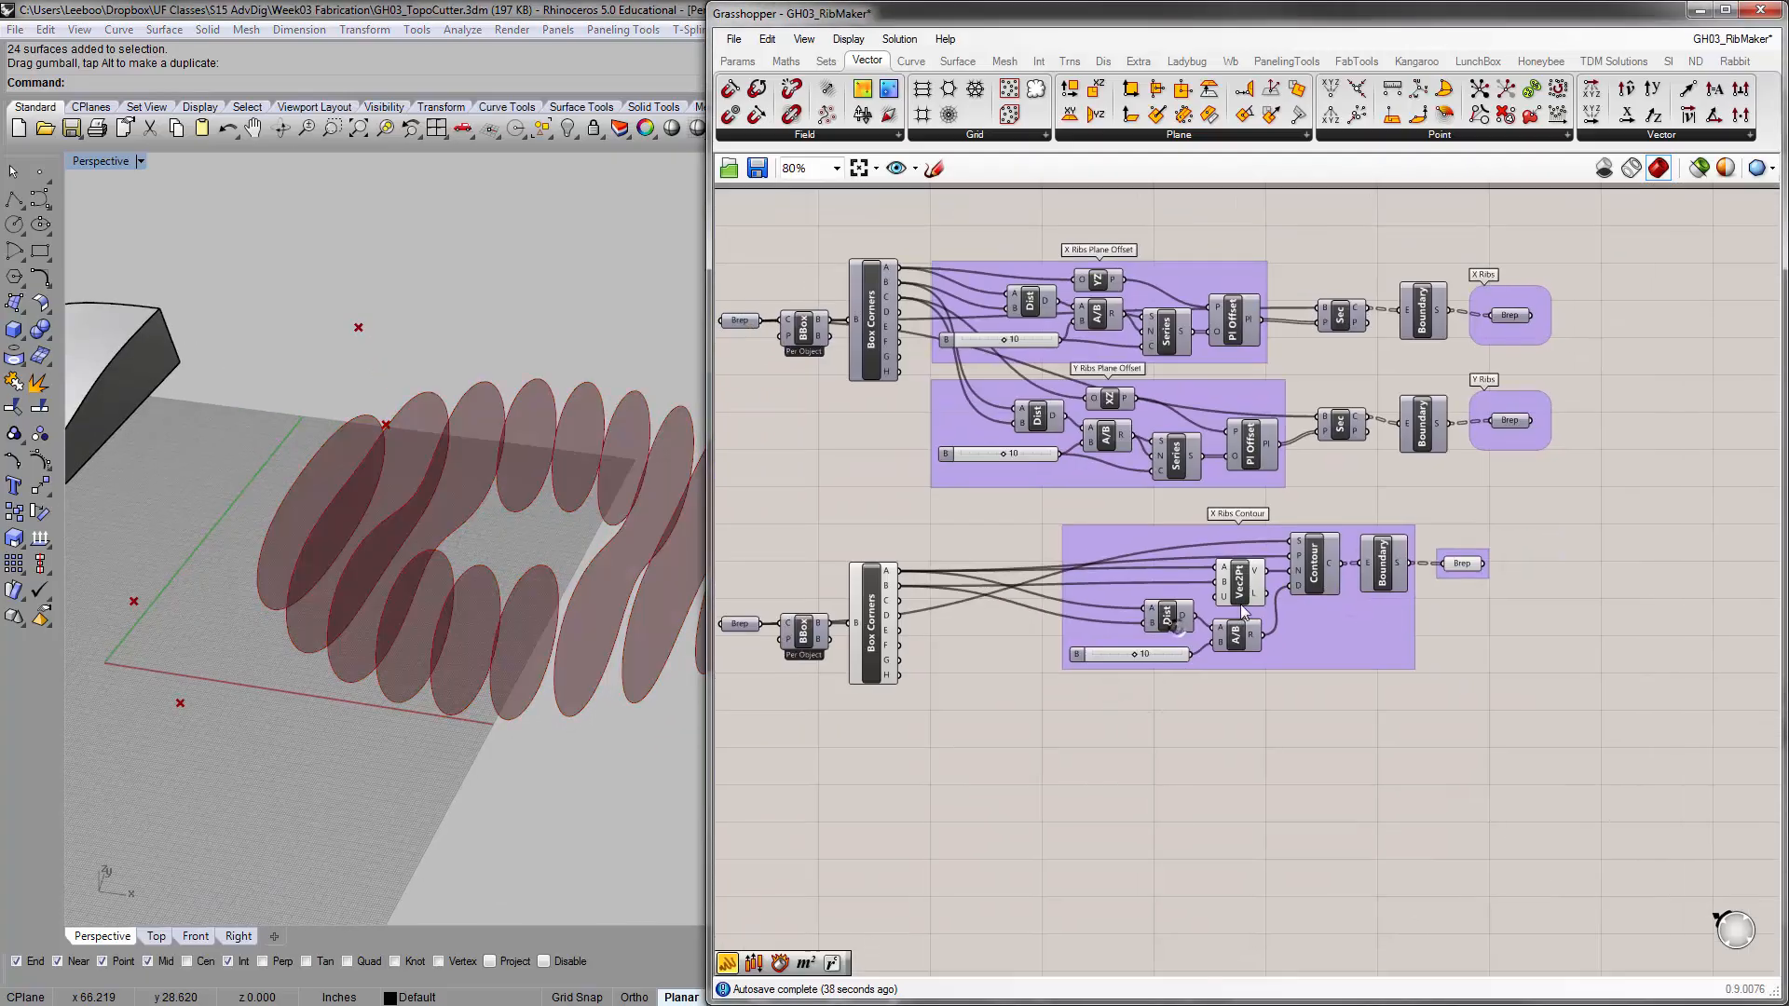
pyautogui.moveTo(927, 449); pyautogui.dragTo(1662, 797)
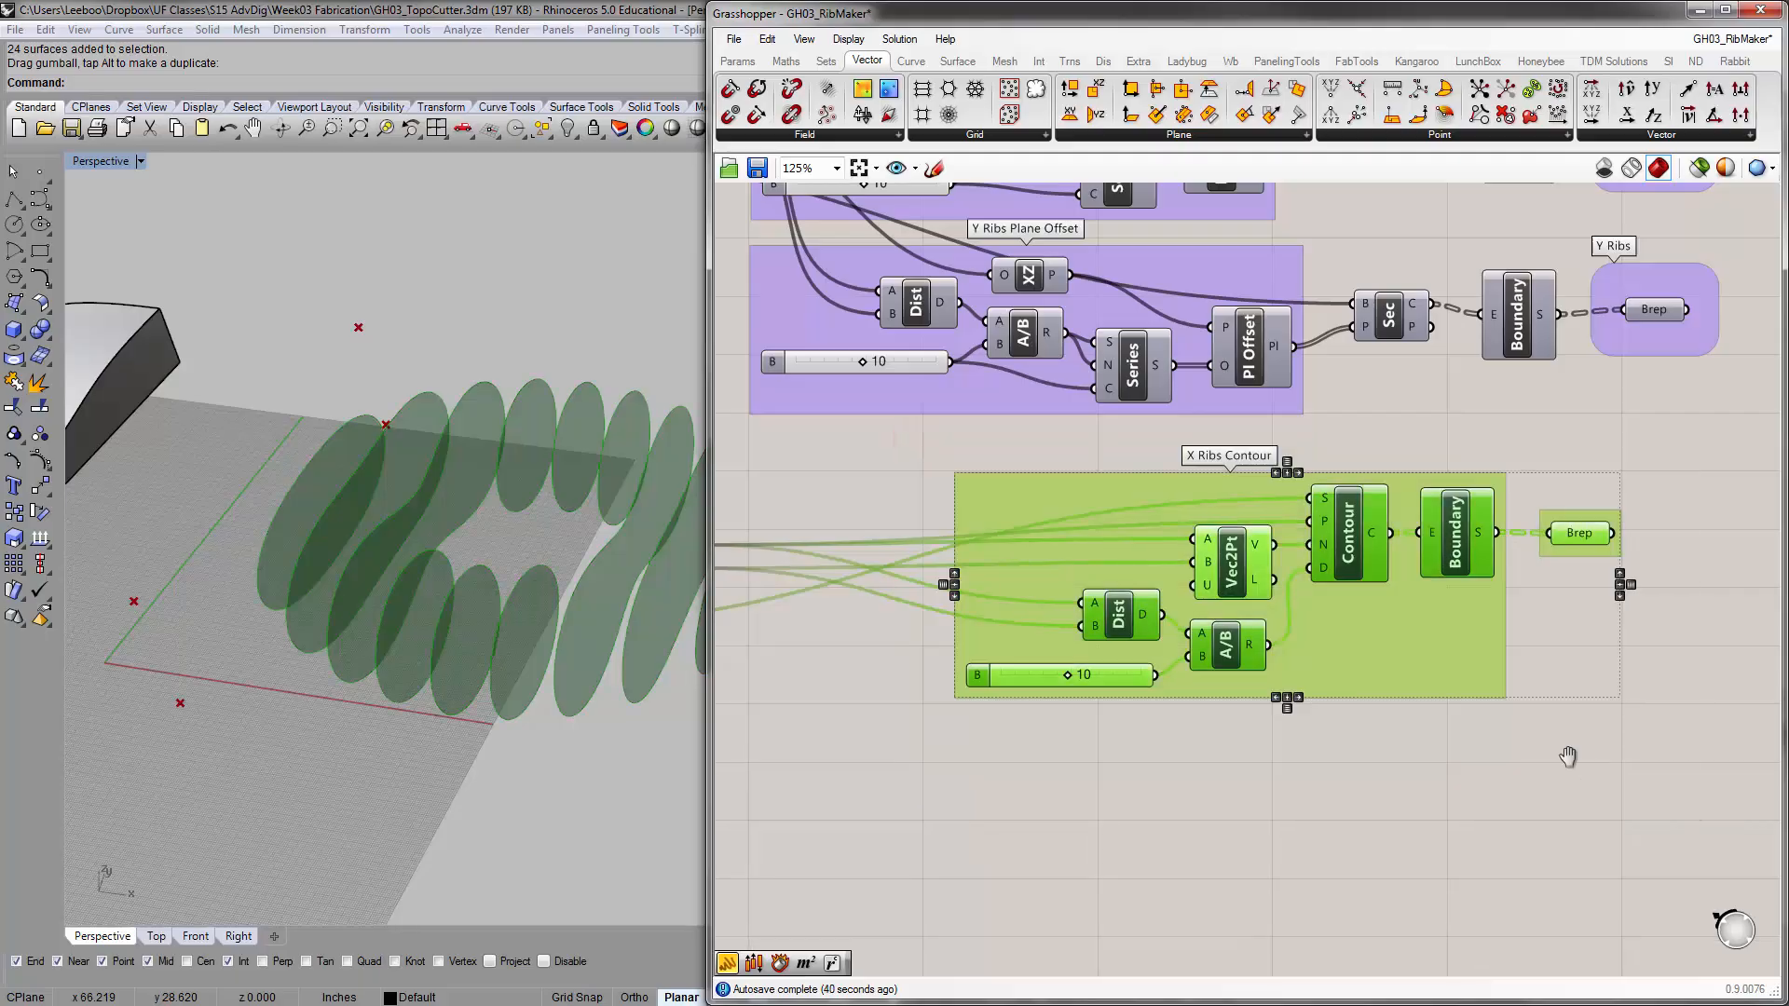
pyautogui.scroll(-2, 1565, 695)
pyautogui.hotkey('ctrl', 'c')
pyautogui.hotkey('ctrl', 'v')
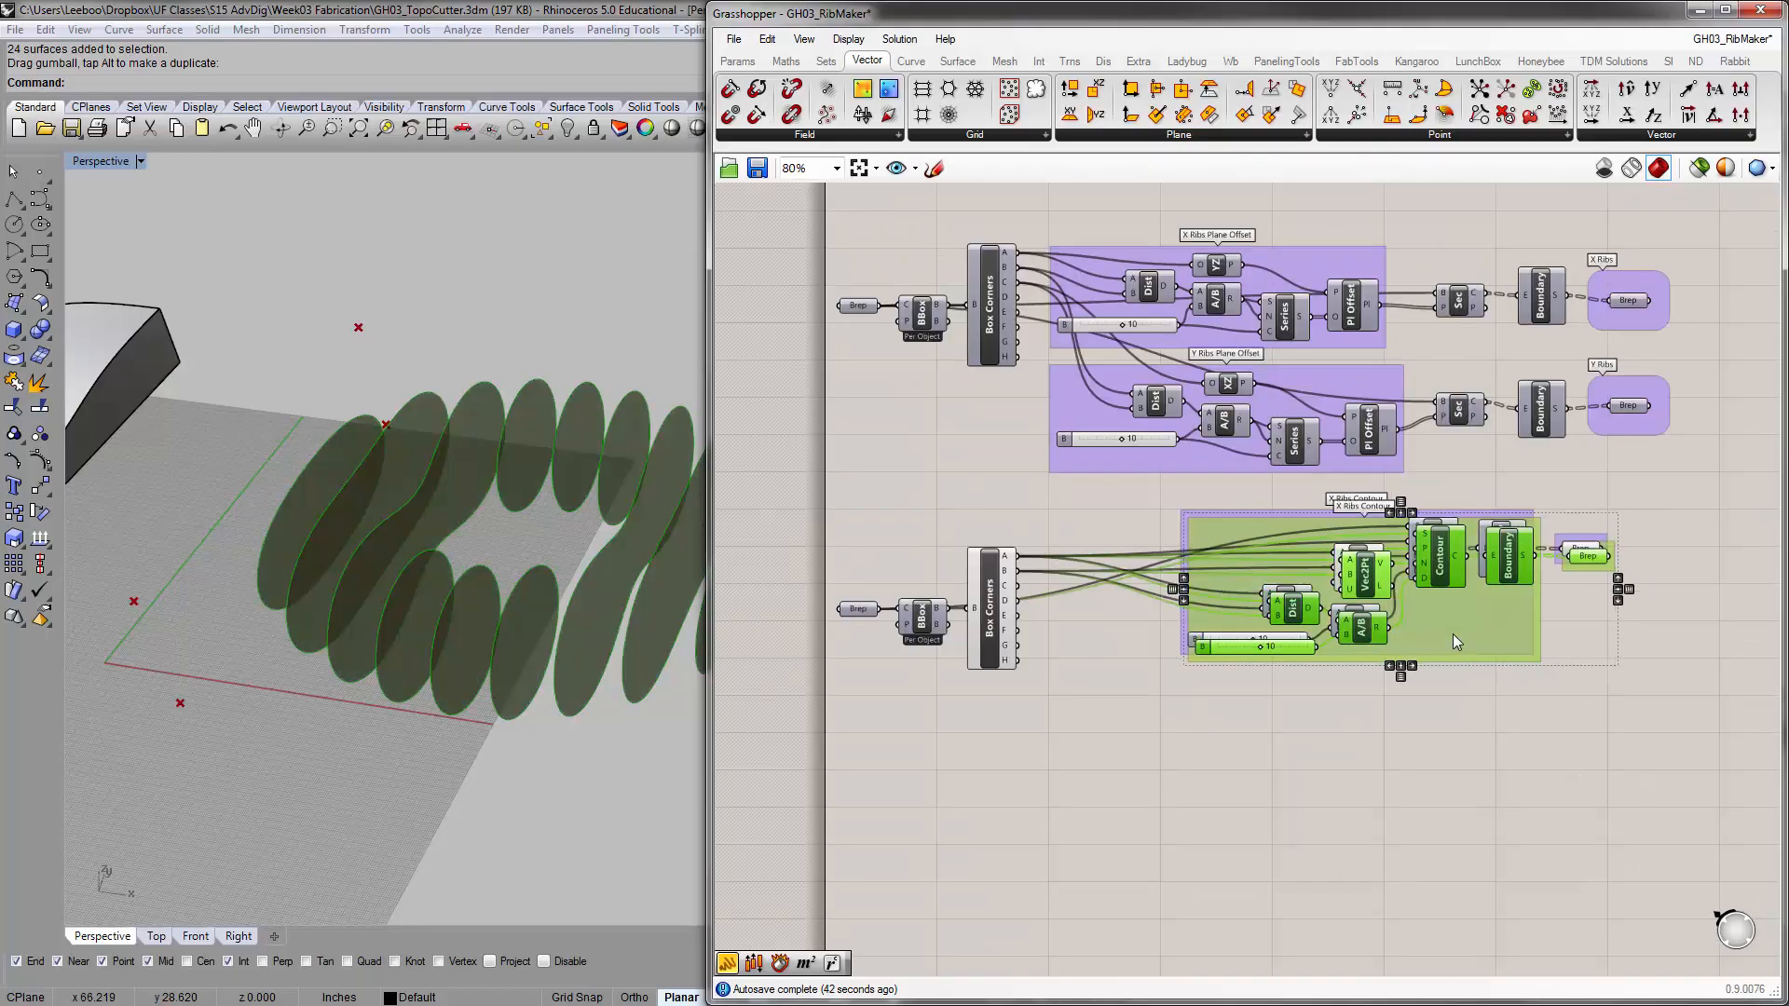
pyautogui.moveTo(1447, 572); pyautogui.dragTo(1454, 764)
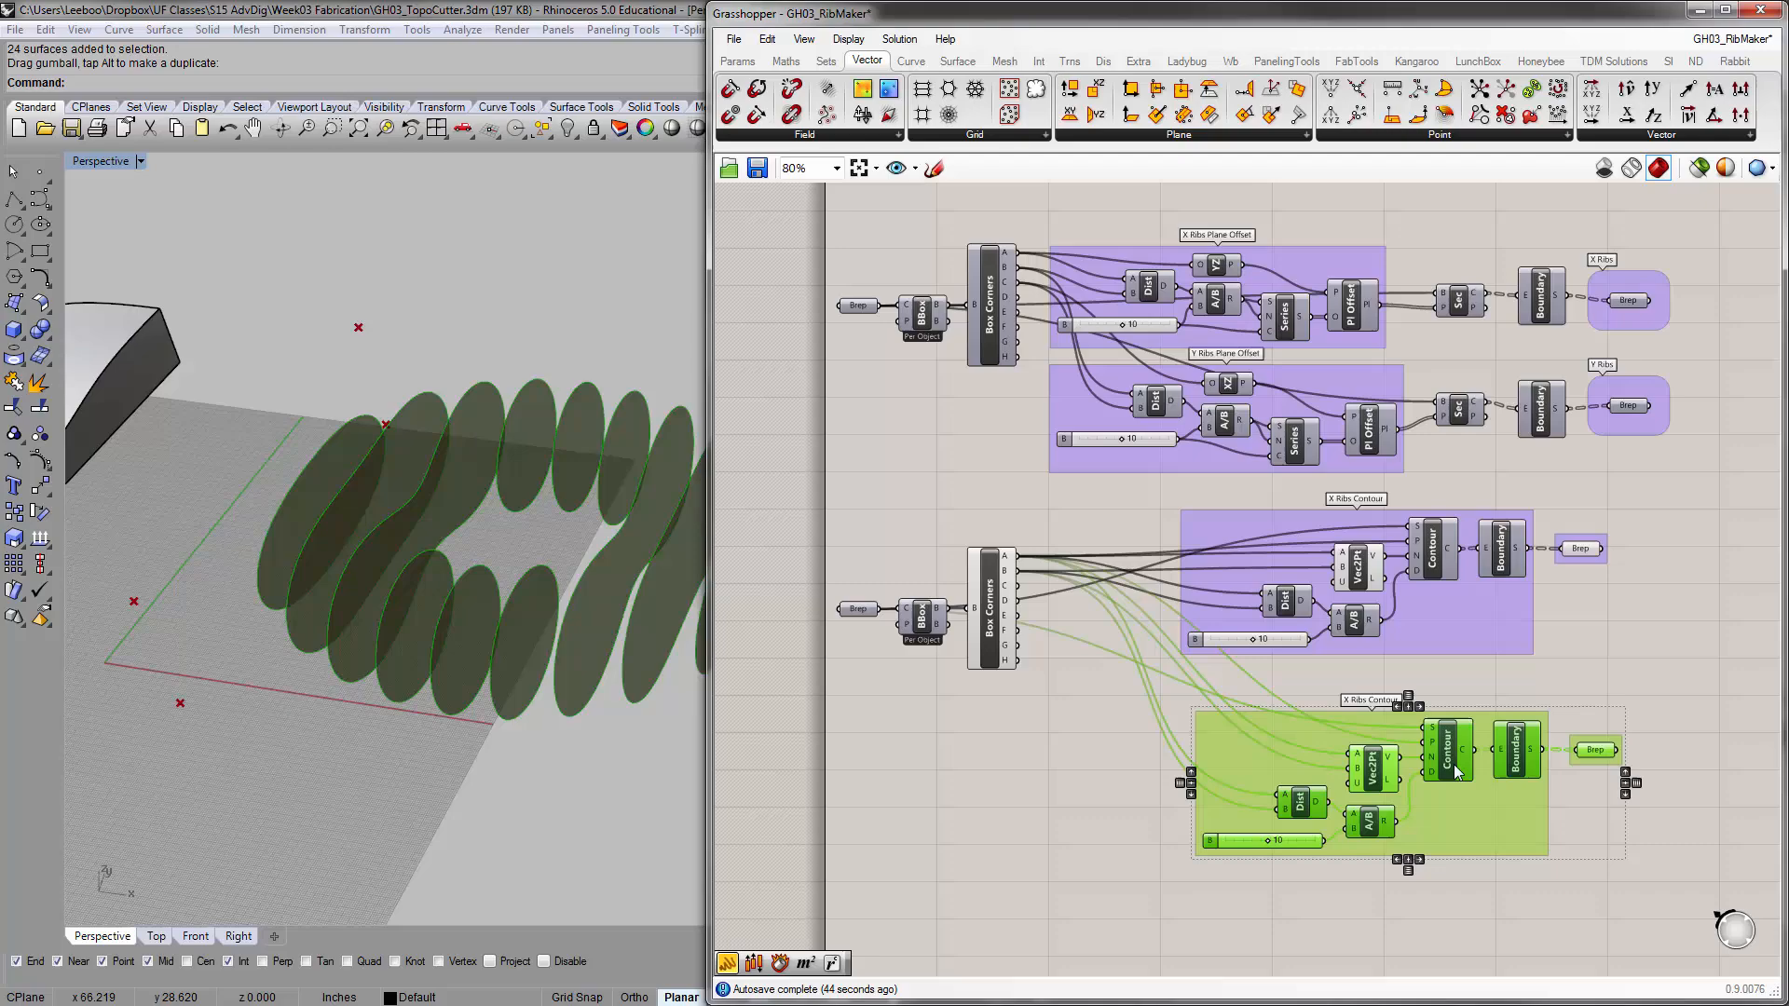
pyautogui.click(1131, 746)
# Rename the copied group as Y Ribs Contour
pyautogui.scroll(5, 1278, 691)
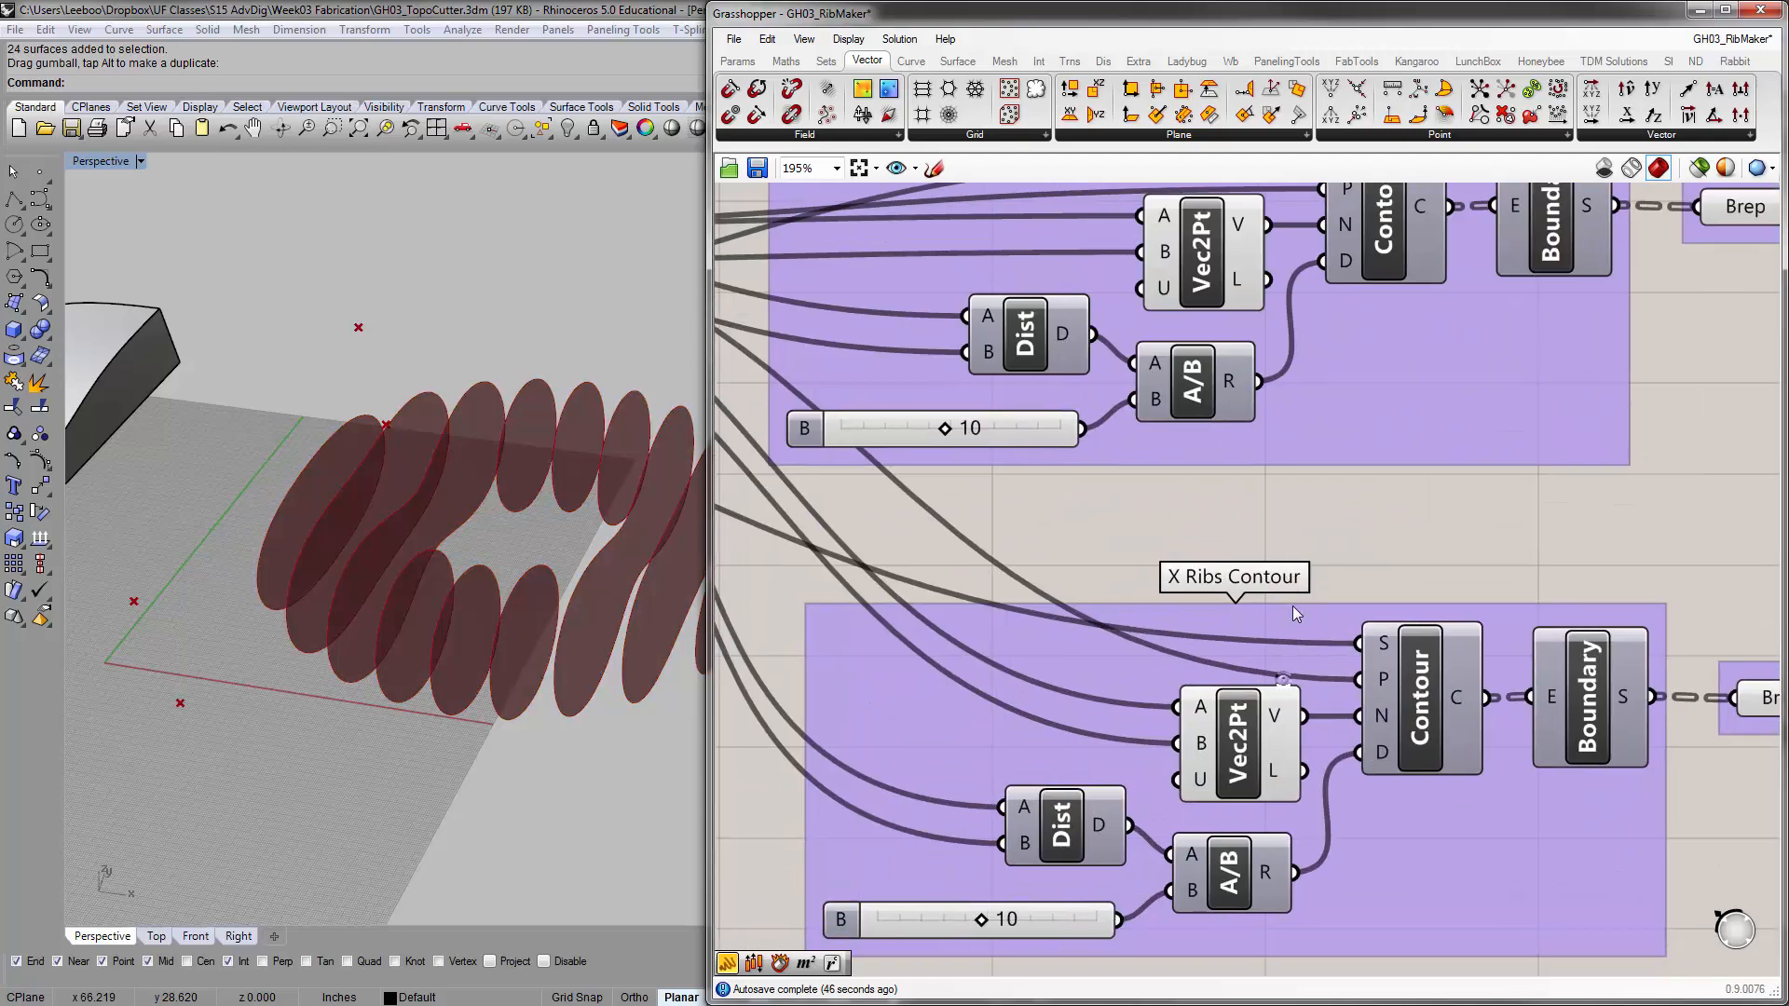
pyautogui.click(1294, 606)
pyautogui.rightClick(1294, 608)
pyautogui.moveTo(1336, 624); pyautogui.dragTo(1286, 622)
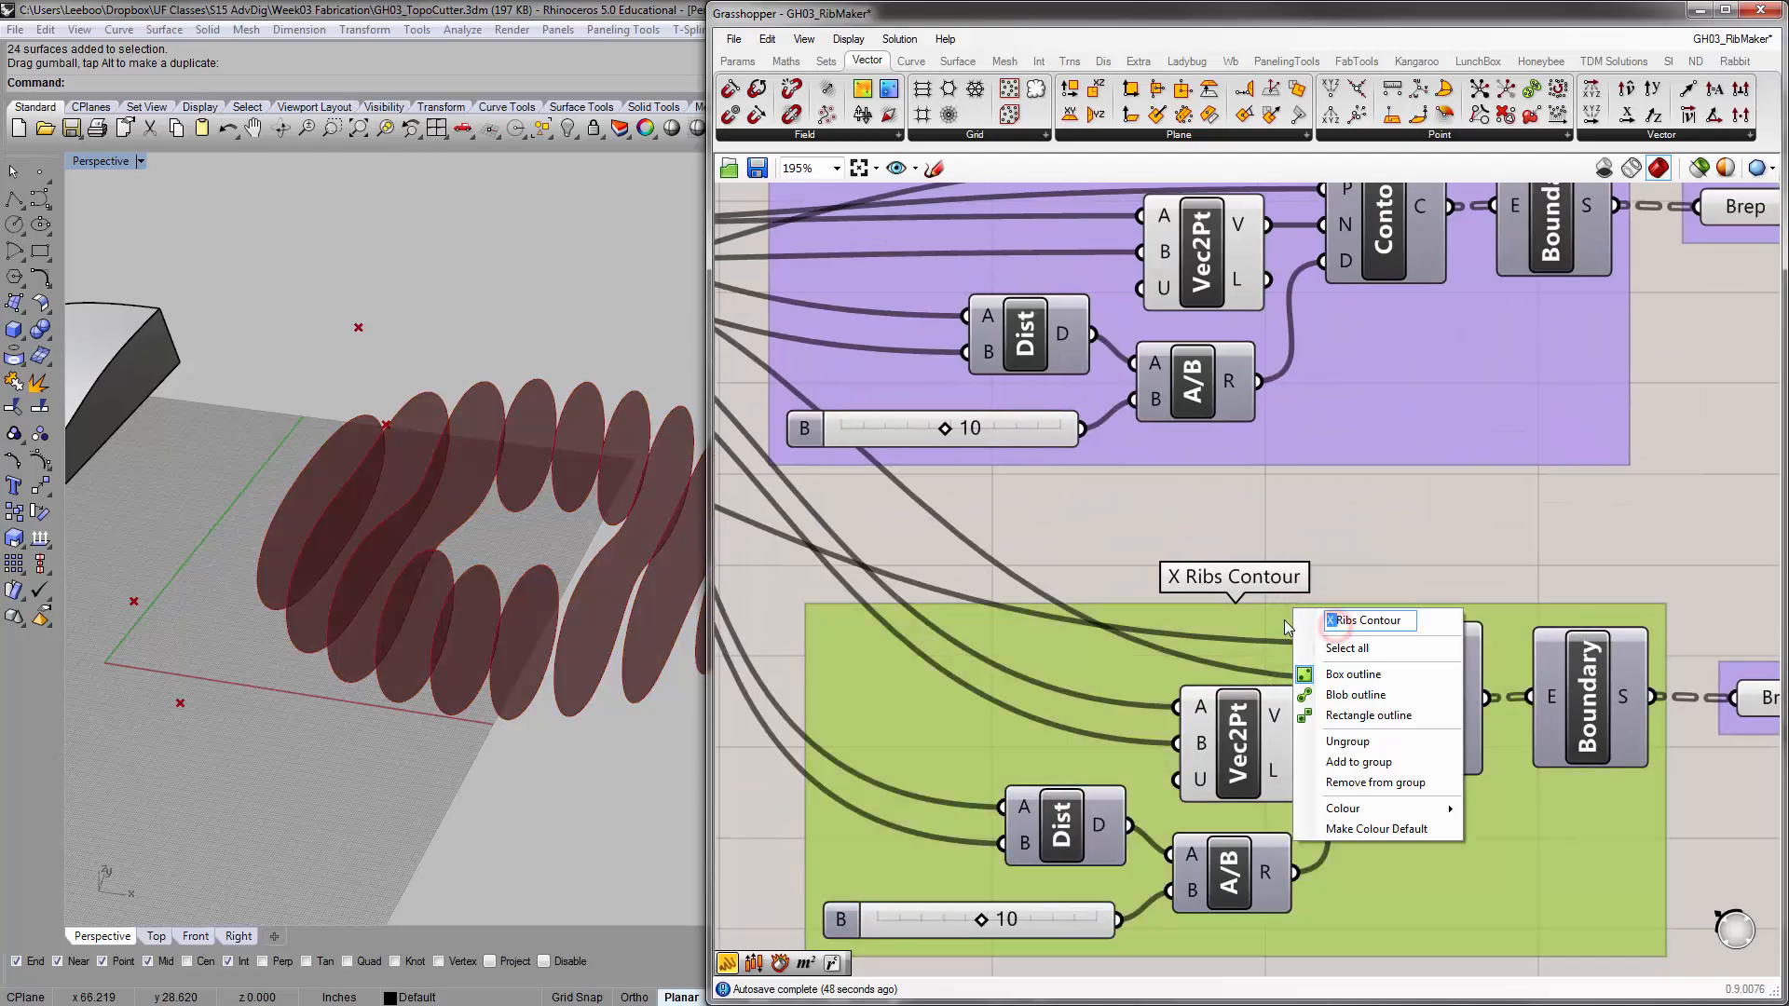
pyautogui.write('Y')
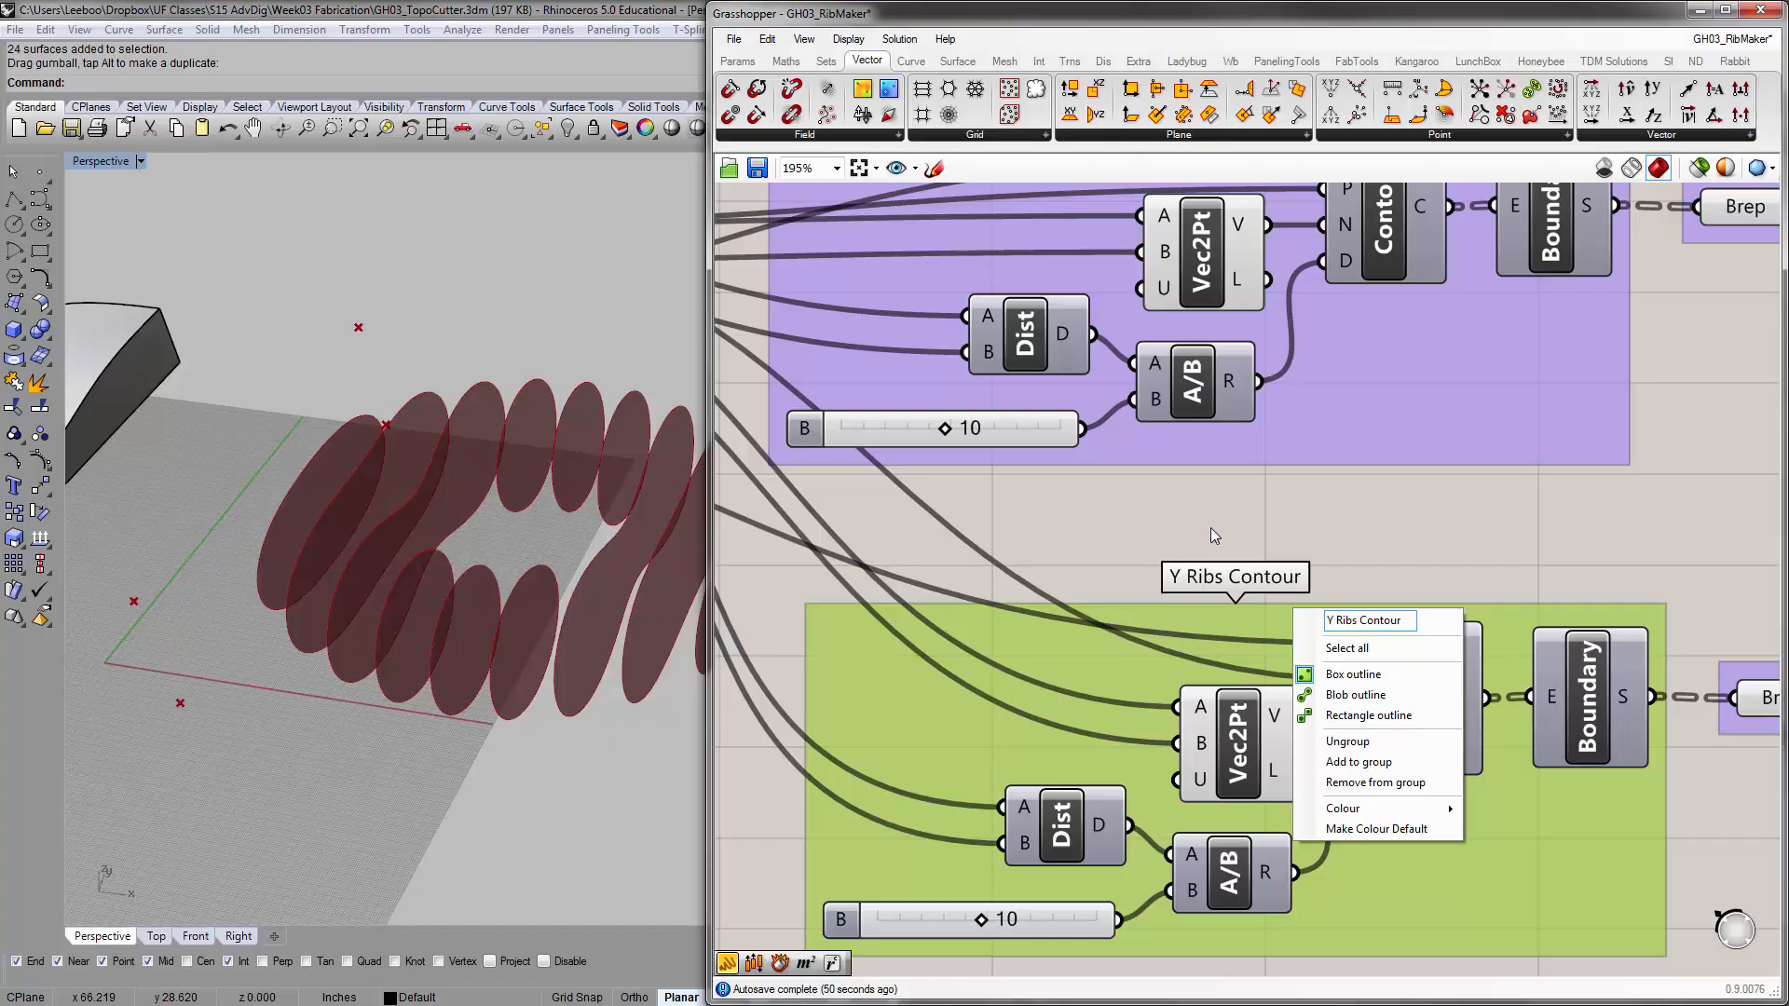
pyautogui.click(1298, 510)
pyautogui.scroll(-5, 1153, 492)
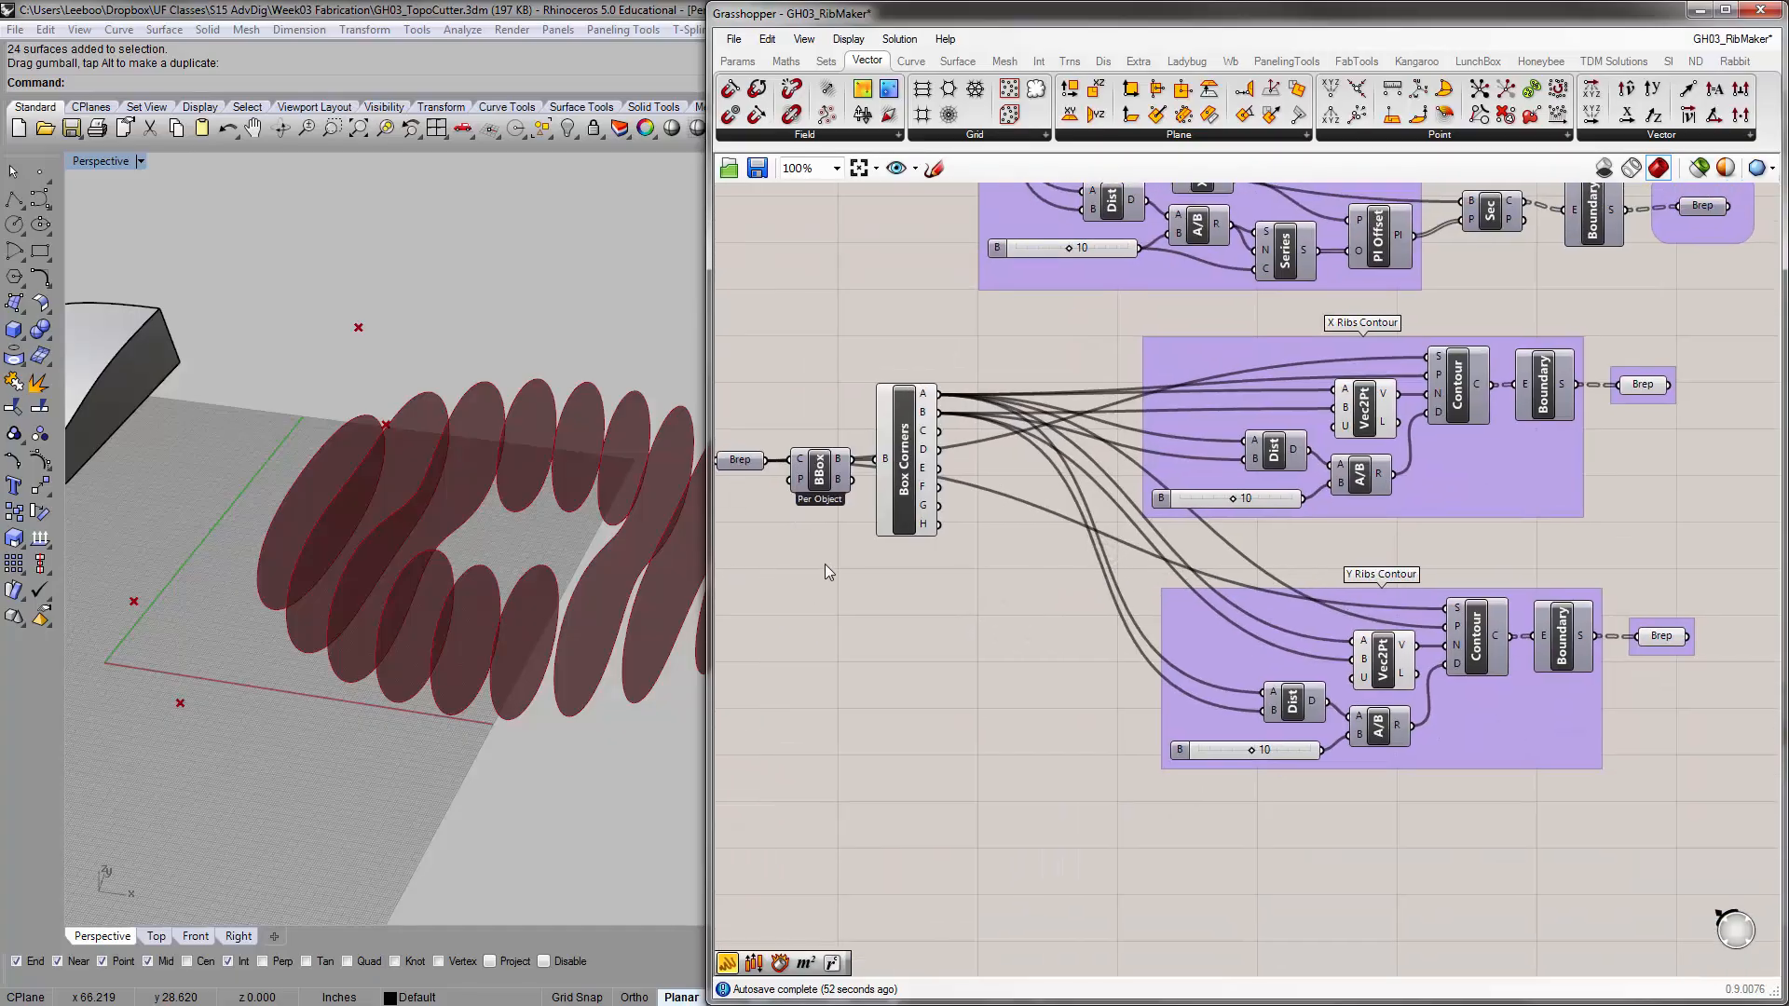
# Rewire the Y Ribs Contour group's Dist so Box Corners B feeds its A input and Box Corners C its B input
pyautogui.scroll(3, 935, 473)
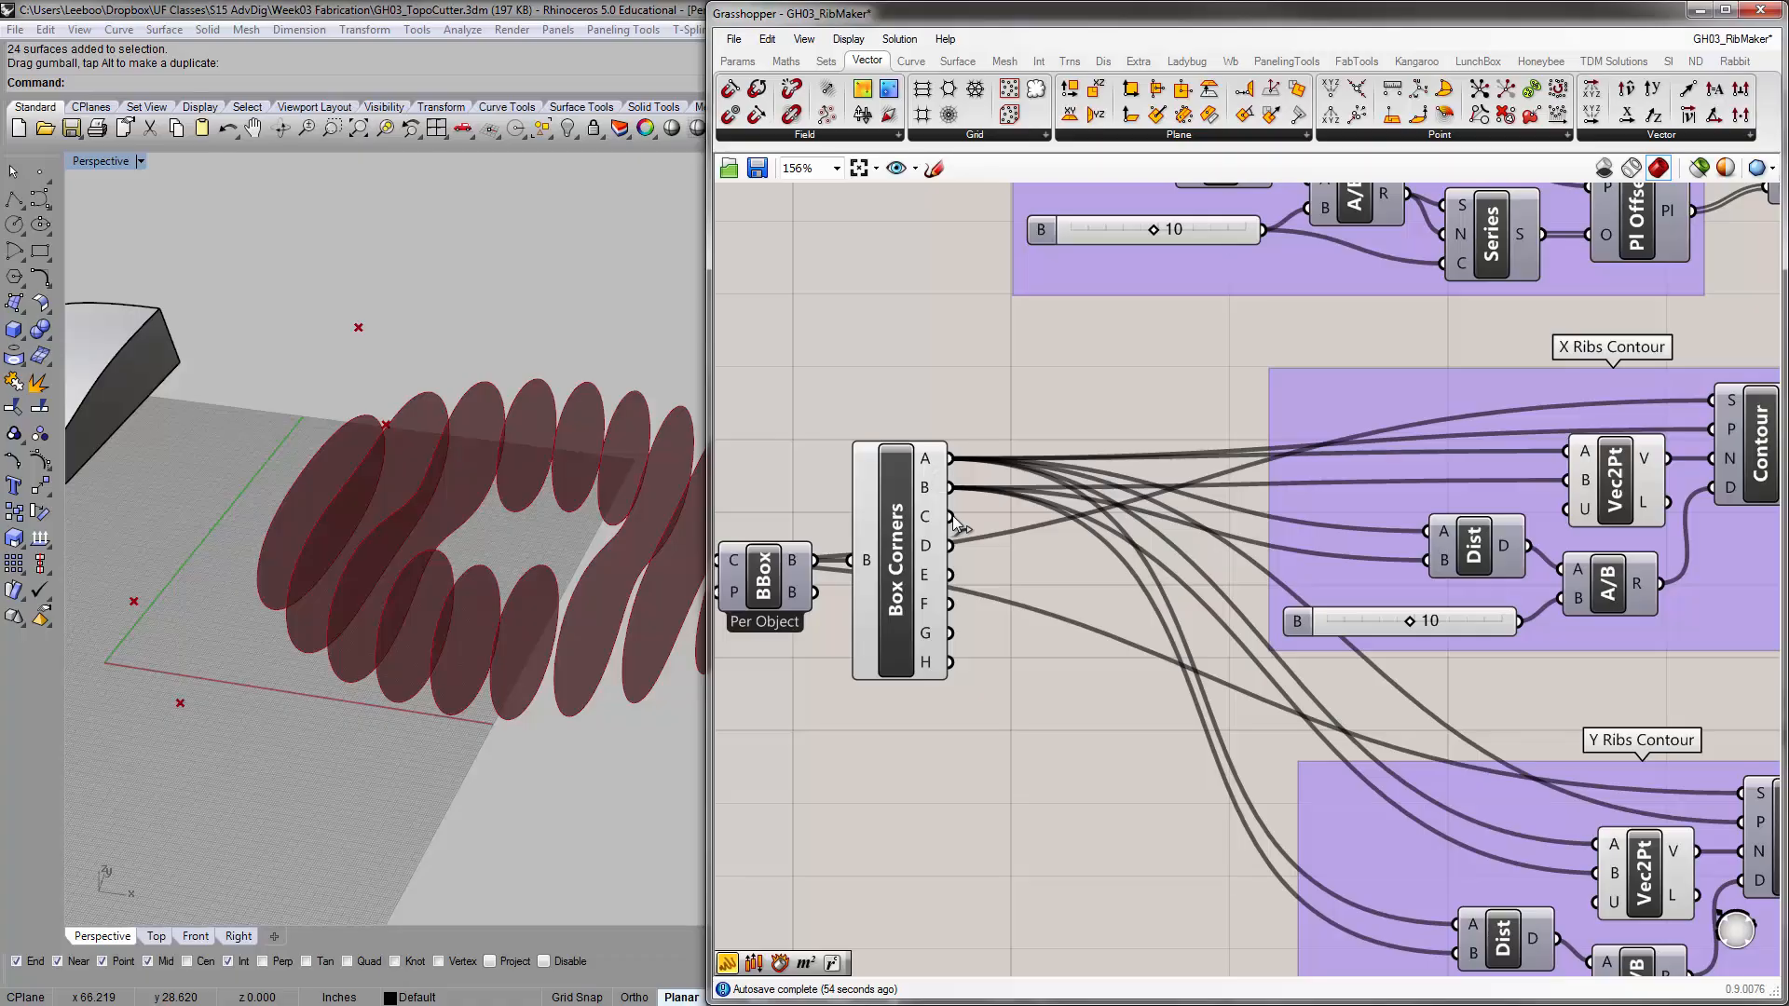
pyautogui.moveTo(578, 559)
pyautogui.mouseDown(button='right')
pyautogui.moveTo(510, 583)
pyautogui.moveTo(445, 541)
pyautogui.mouseUp(button='right')
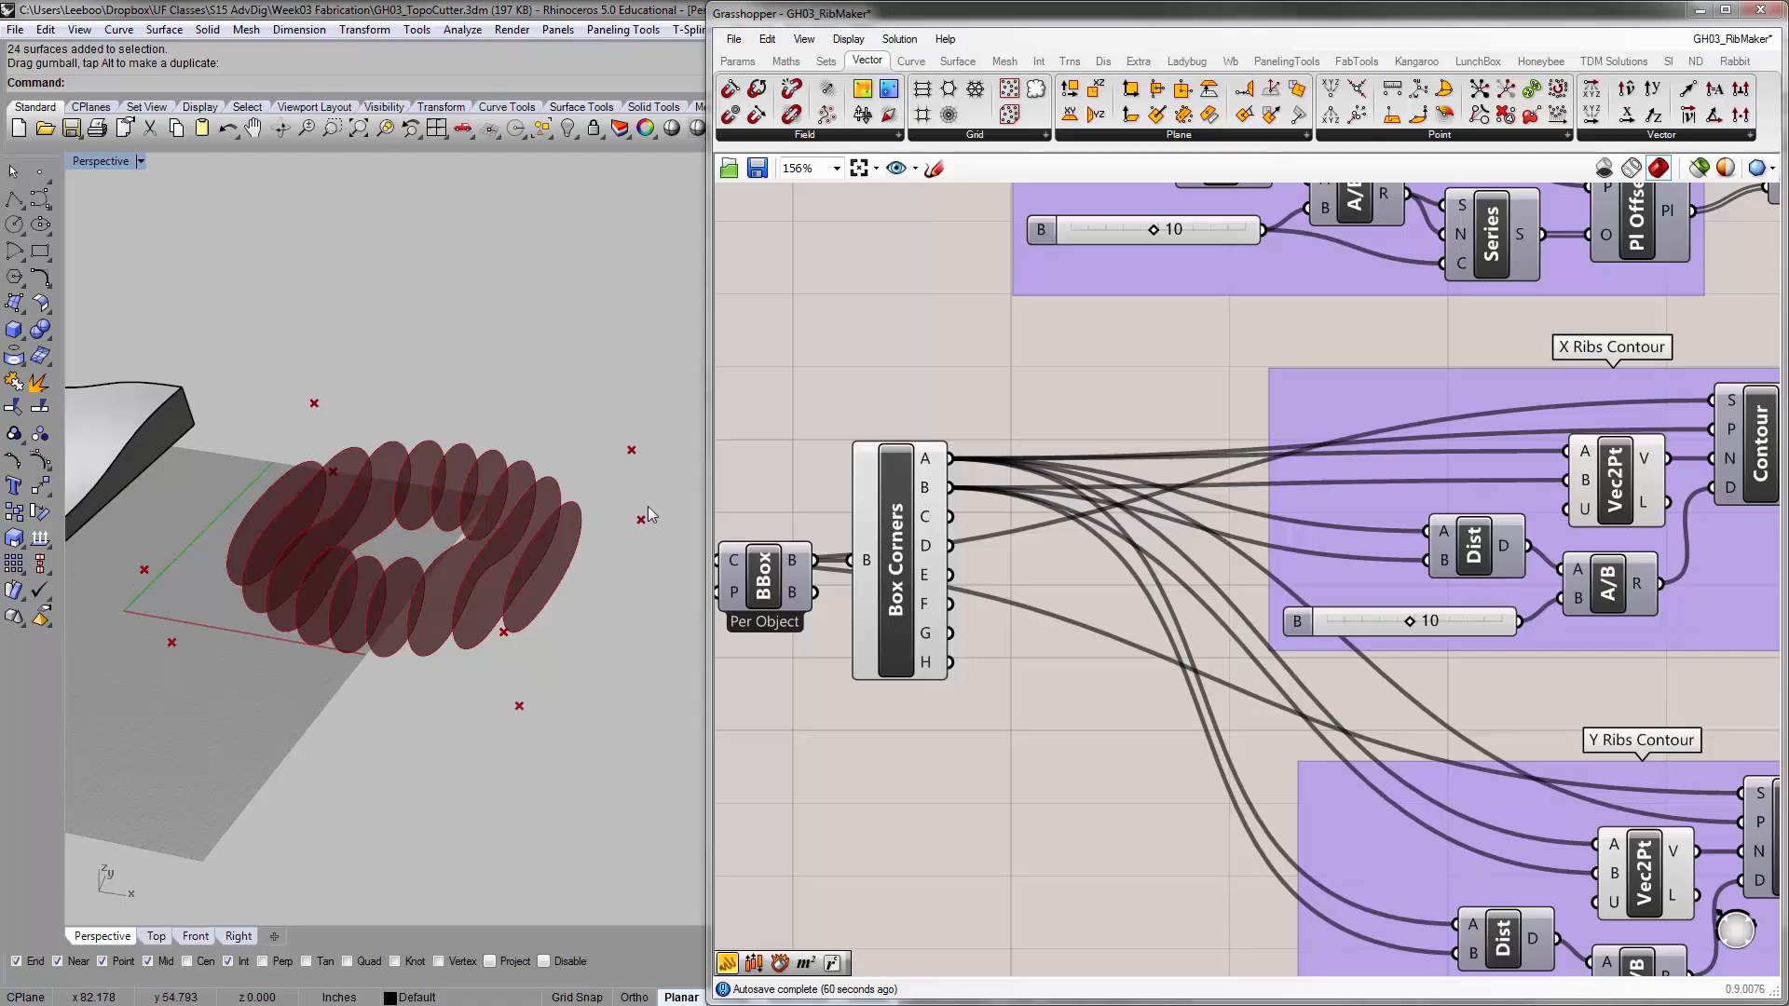
pyautogui.moveTo(1366, 585); pyautogui.dragTo(1311, 440, button='right')
pyautogui.scroll(-1, 1312, 485)
pyautogui.moveTo(1342, 501); pyautogui.dragTo(1277, 510, button='right')
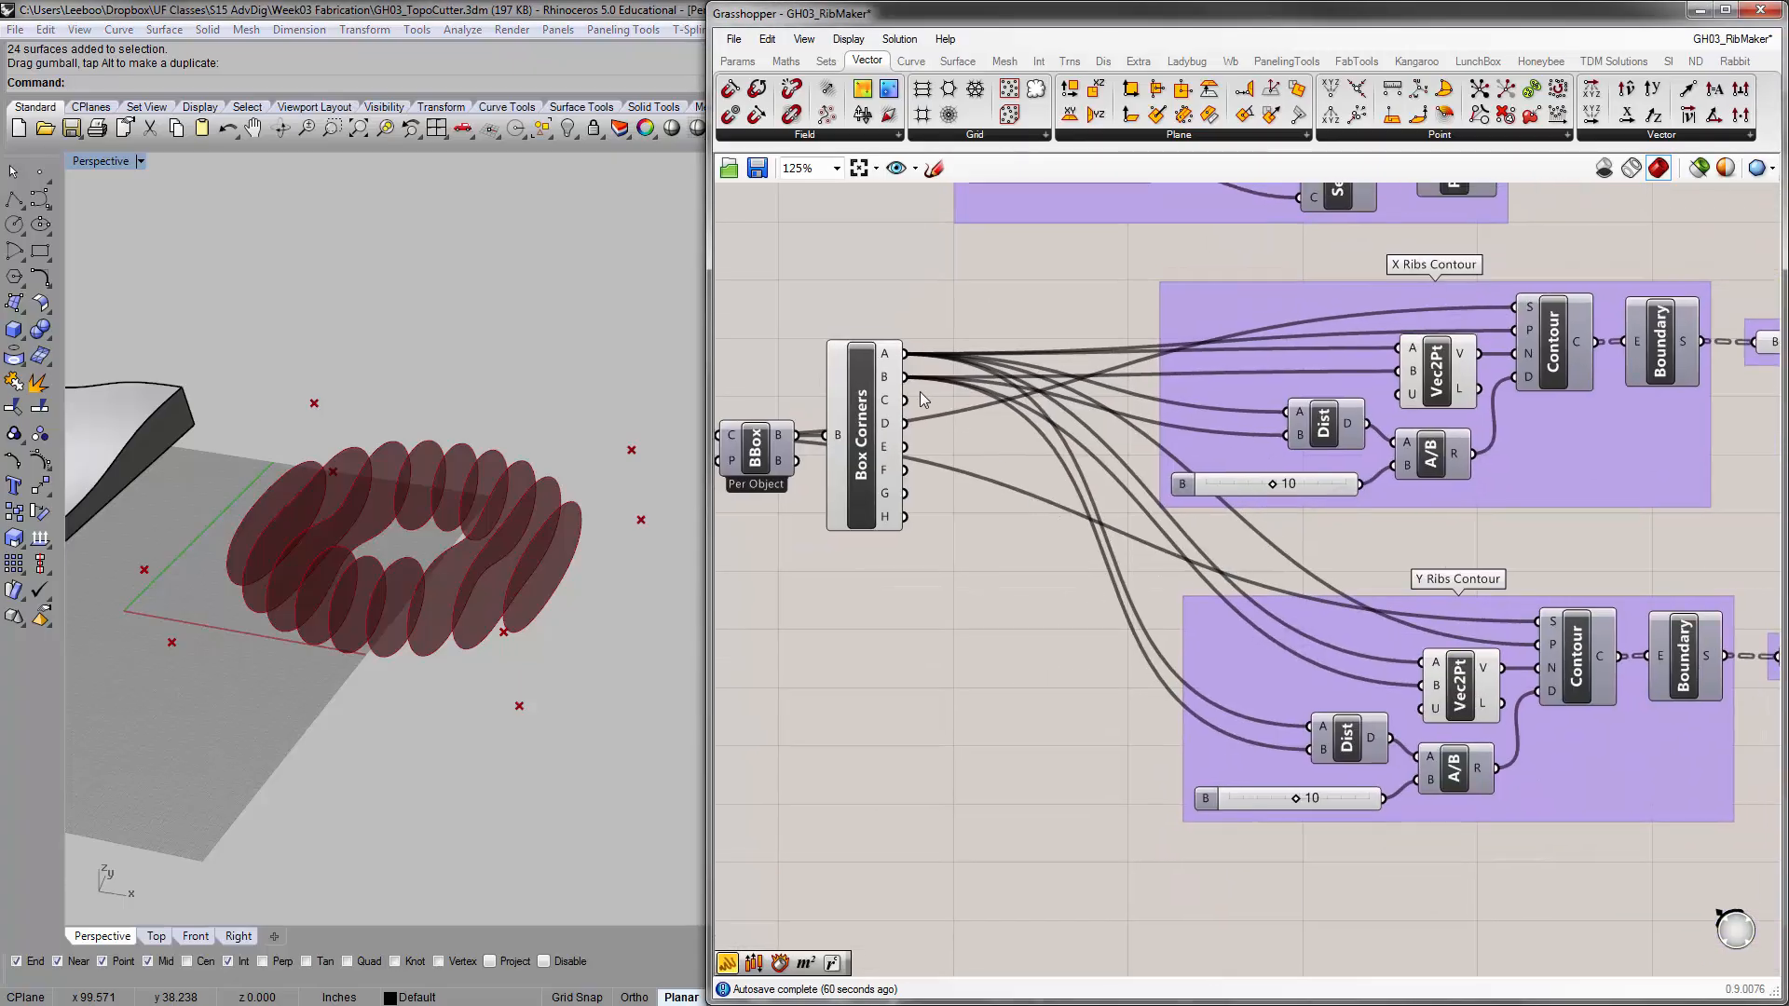
pyautogui.moveTo(908, 380); pyautogui.dragTo(1307, 736)
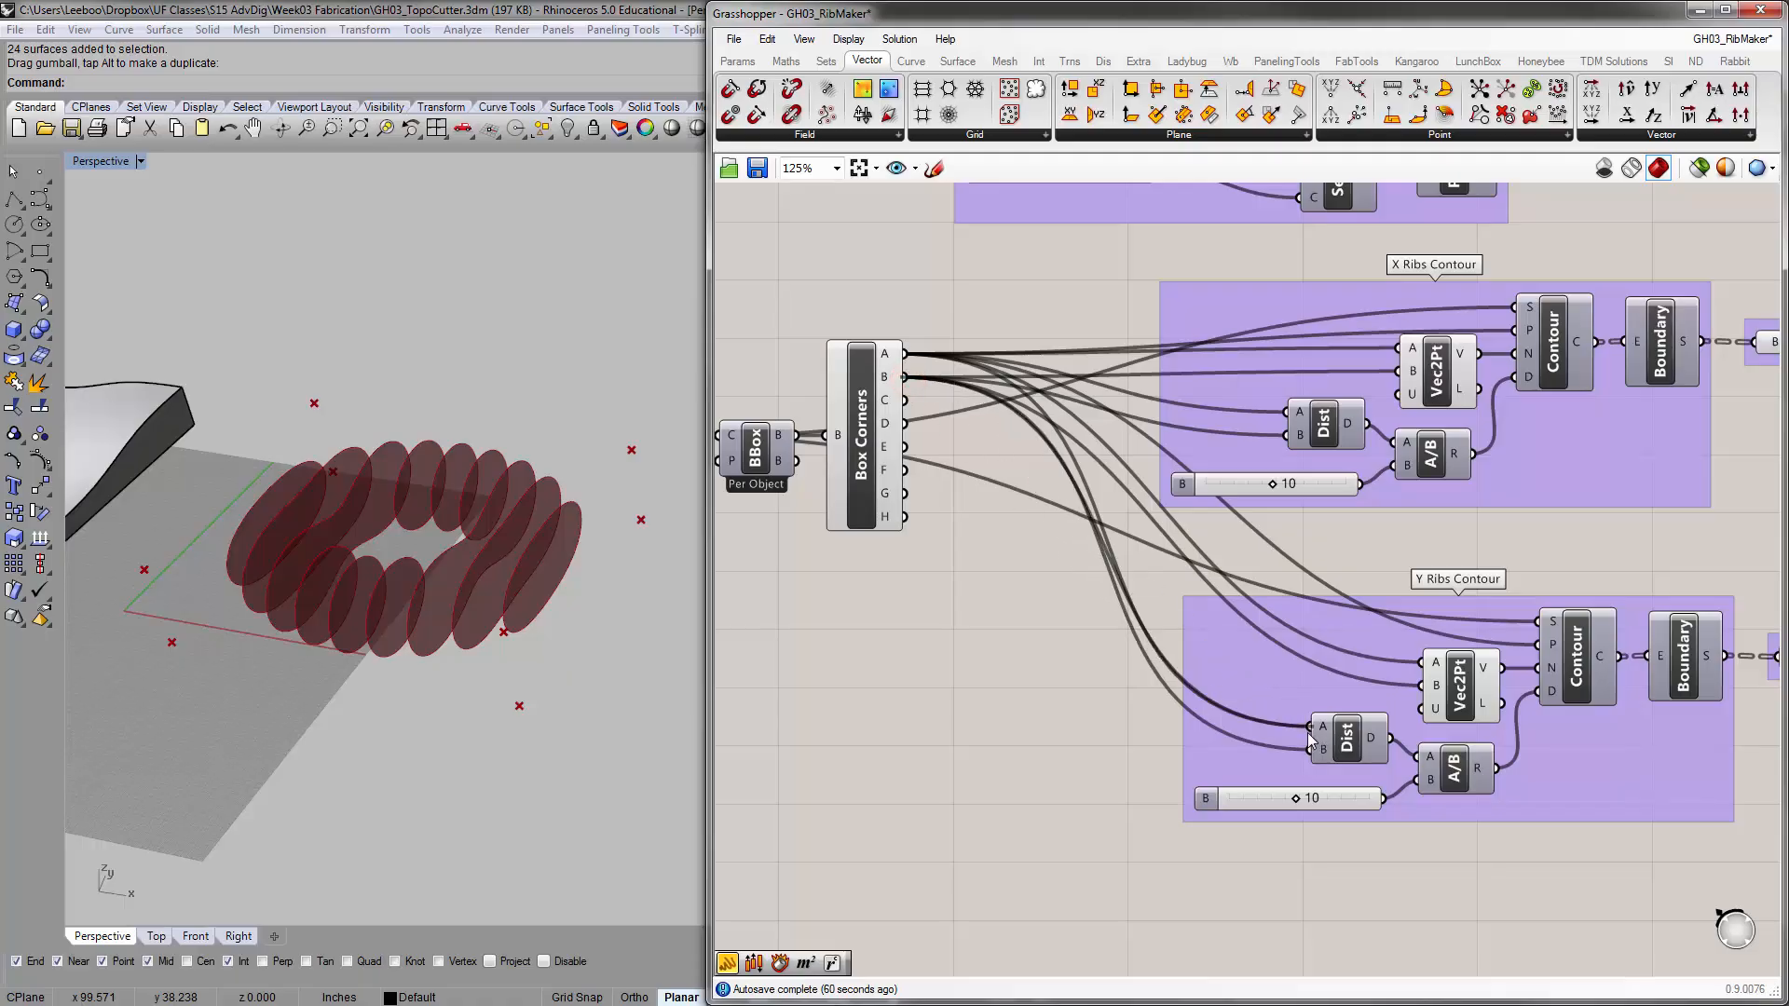
pyautogui.moveTo(921, 419); pyautogui.dragTo(1311, 749)
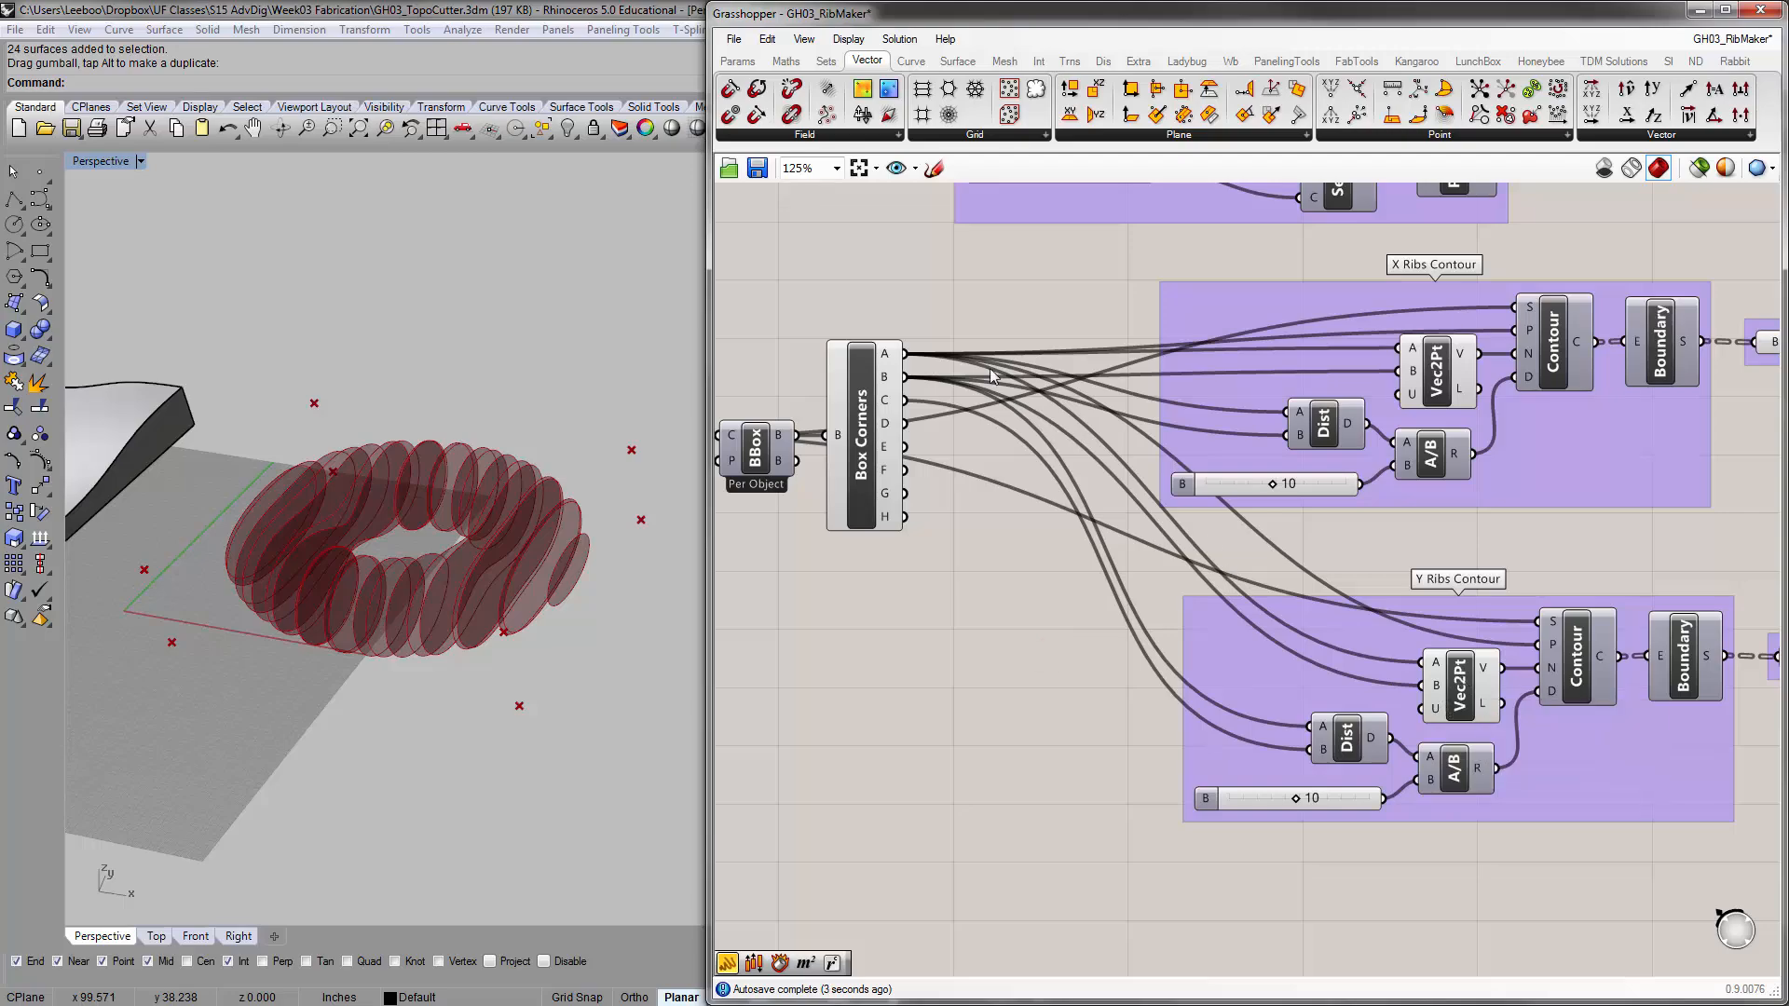
# Rewire the Y Ribs Contour group's Vec2Pt with Box Corners B into A and Box Corners C into B
pyautogui.moveTo(904, 377); pyautogui.dragTo(1422, 663)
pyautogui.moveTo(904, 401); pyautogui.dragTo(1421, 686)
pyautogui.moveTo(490, 570)
pyautogui.mouseDown(button='right')
pyautogui.moveTo(467, 627)
pyautogui.moveTo(472, 599)
pyautogui.mouseUp(button='right')
pyautogui.moveTo(1432, 595); pyautogui.dragTo(1387, 607, button='right')
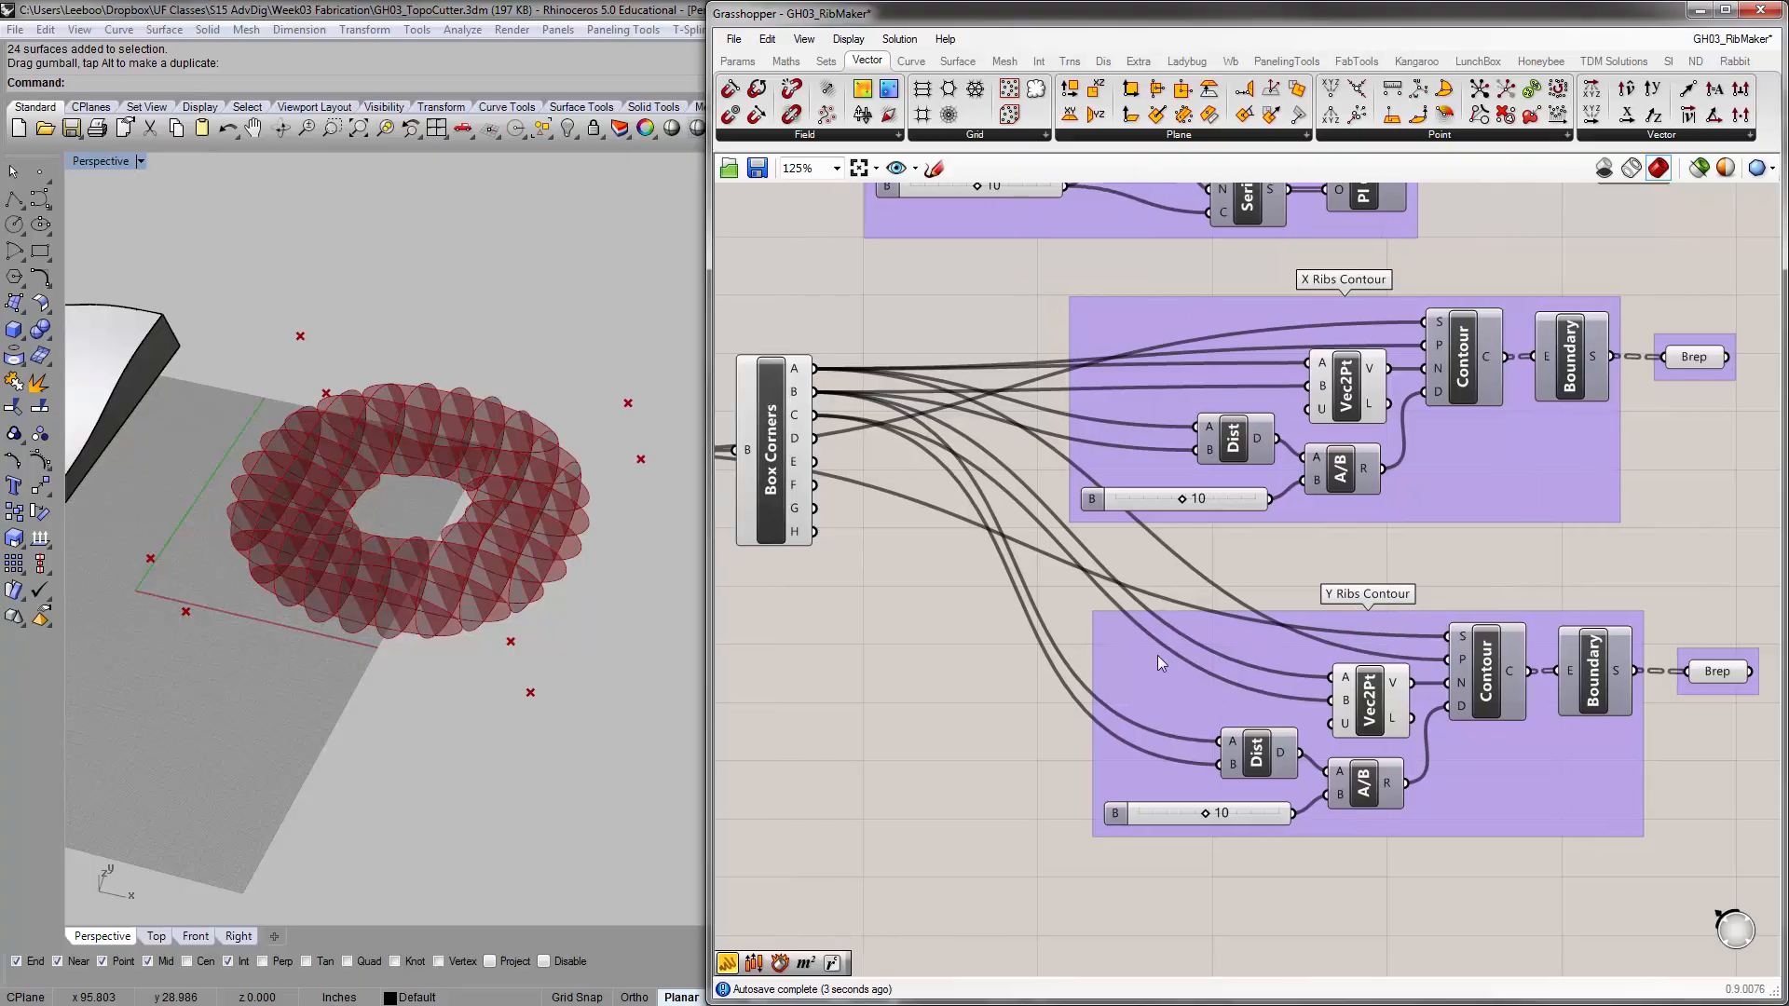
# Line up the Y Ribs Contour group under the X Ribs Contour group and check the crossing ribs in the Rhino viewport
pyautogui.moveTo(1138, 648); pyautogui.dragTo(1113, 633)
pyautogui.click(947, 643)
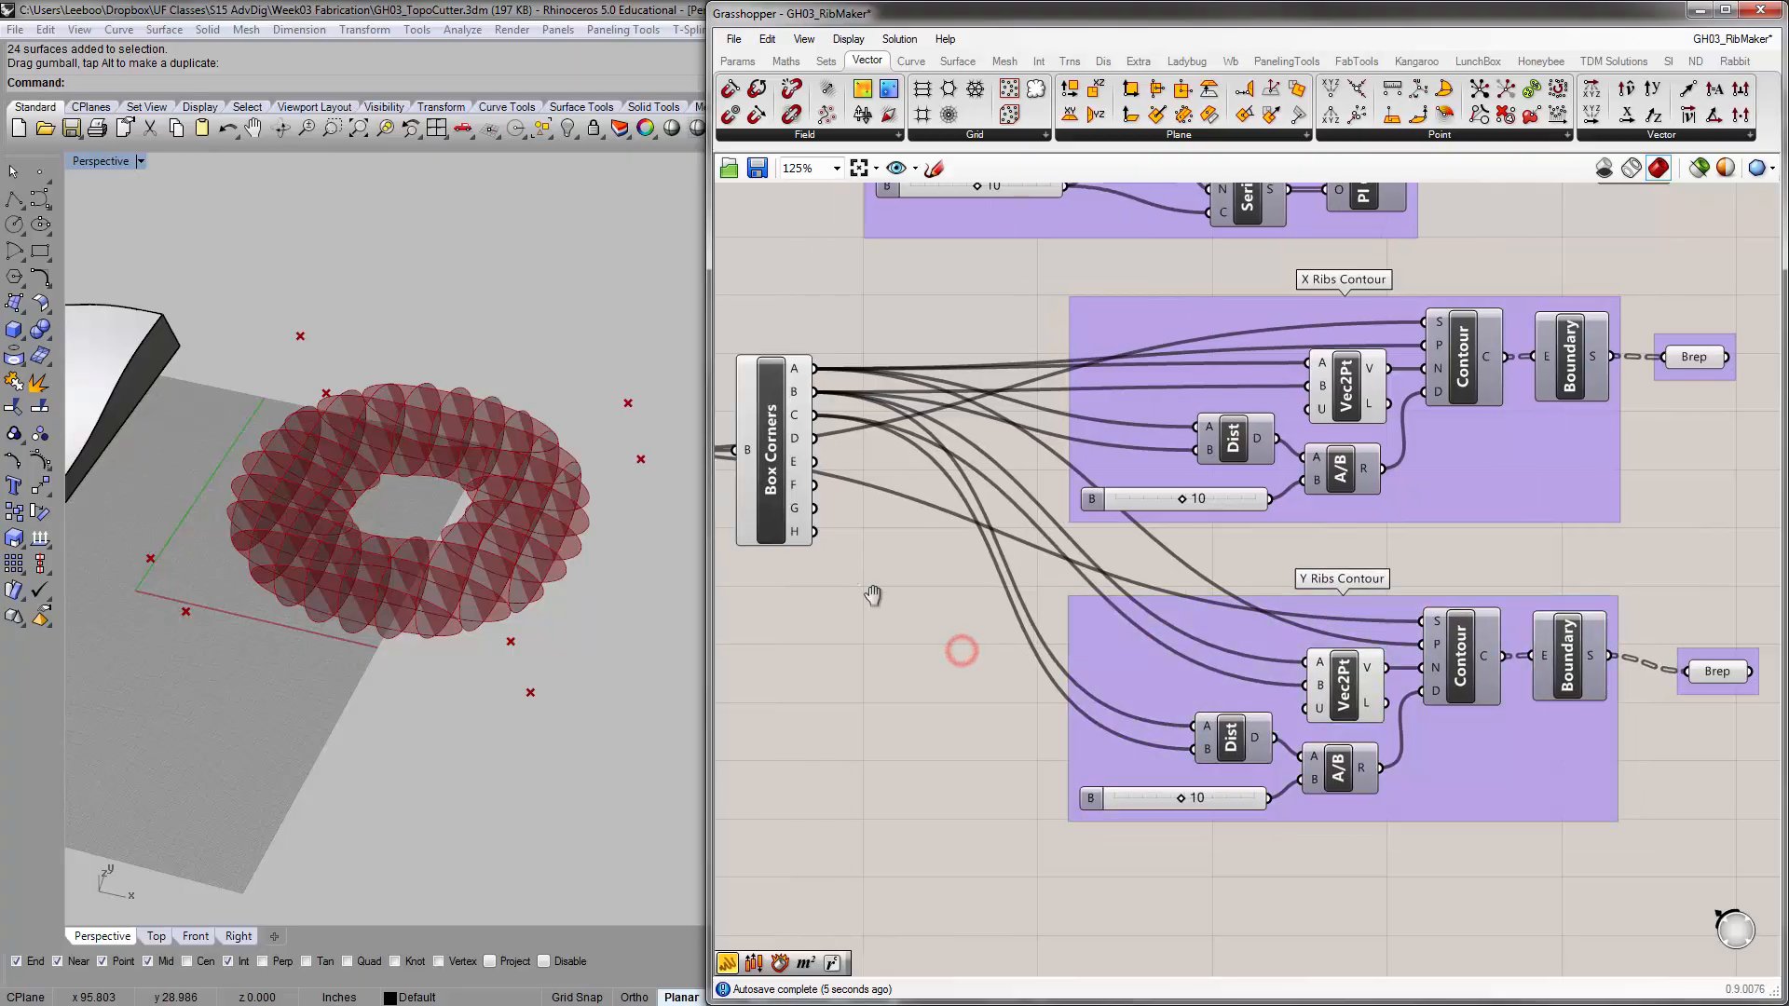
pyautogui.moveTo(959, 647); pyautogui.dragTo(1059, 689, button='right')
pyautogui.moveTo(364, 478); pyautogui.dragTo(500, 503, button='right')
pyautogui.scroll(5, 400, 545)
pyautogui.scroll(-5, 495, 515)
pyautogui.rightClick(495, 514)
# Align the Y Ribs Contour output Brep beneath the X Ribs Contour output Brep, level with its Boundary component
pyautogui.moveTo(1293, 598); pyautogui.dragTo(1098, 586, button='right')
pyautogui.scroll(-1, 1109, 587)
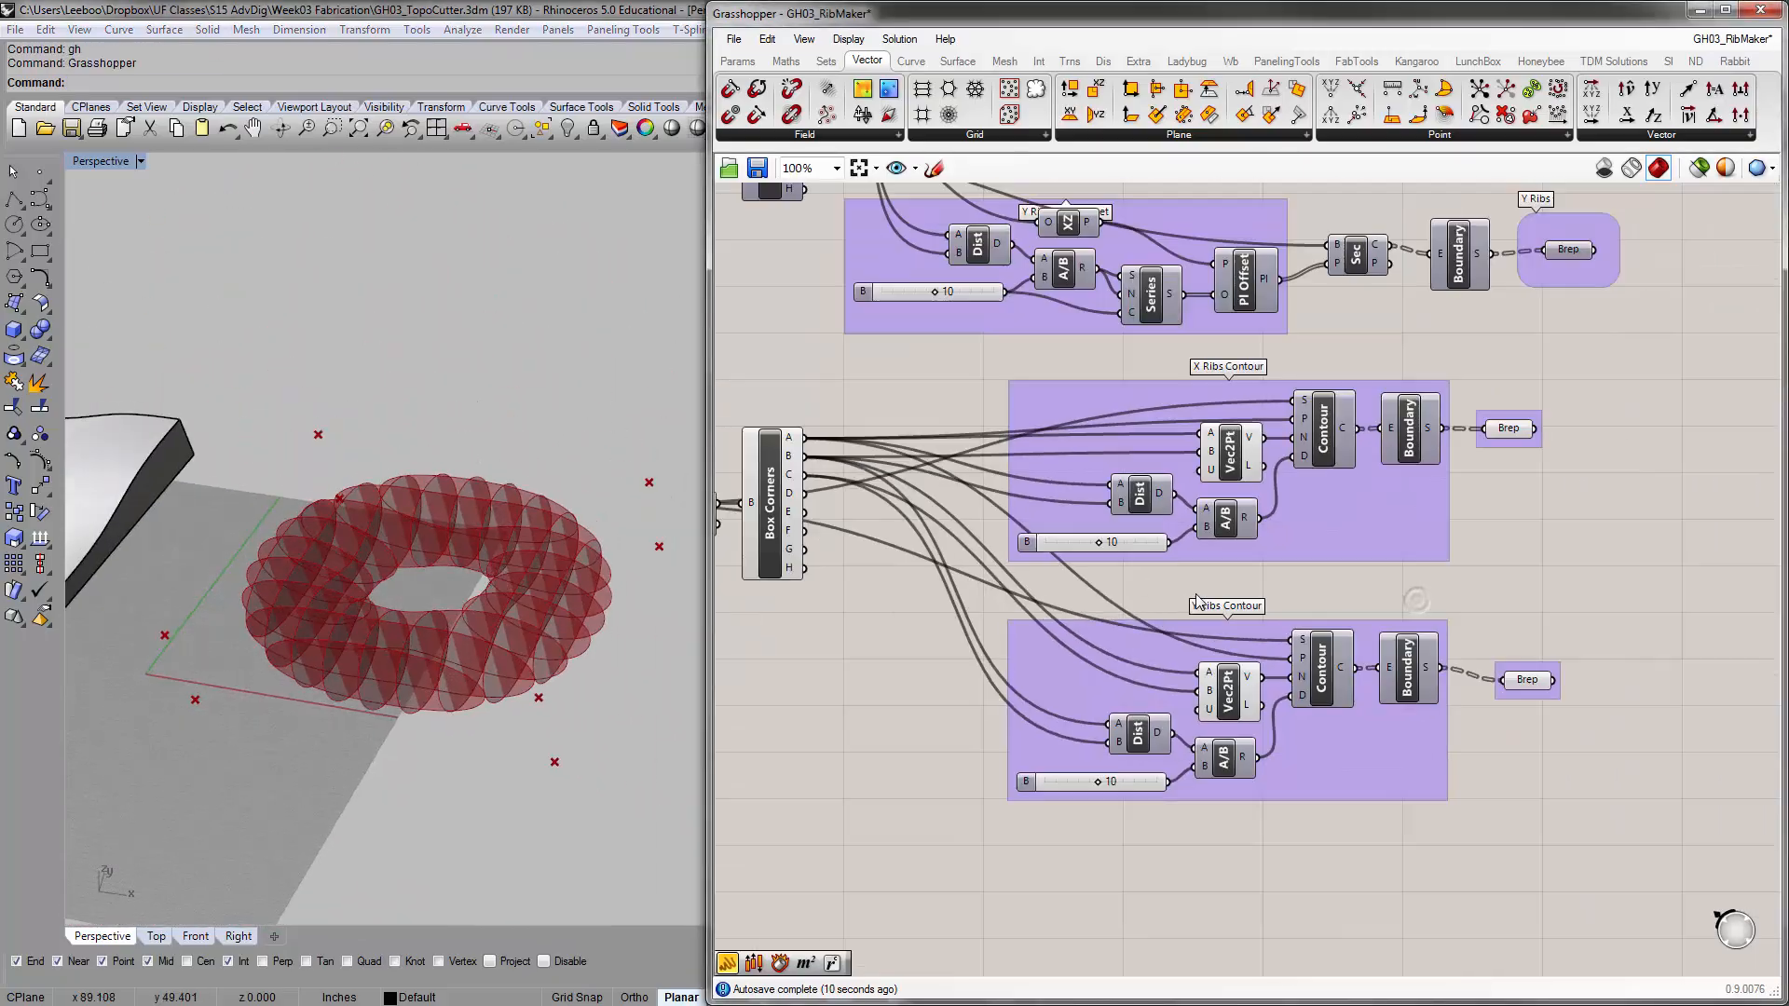
pyautogui.moveTo(1365, 587); pyautogui.dragTo(1355, 679, button='right')
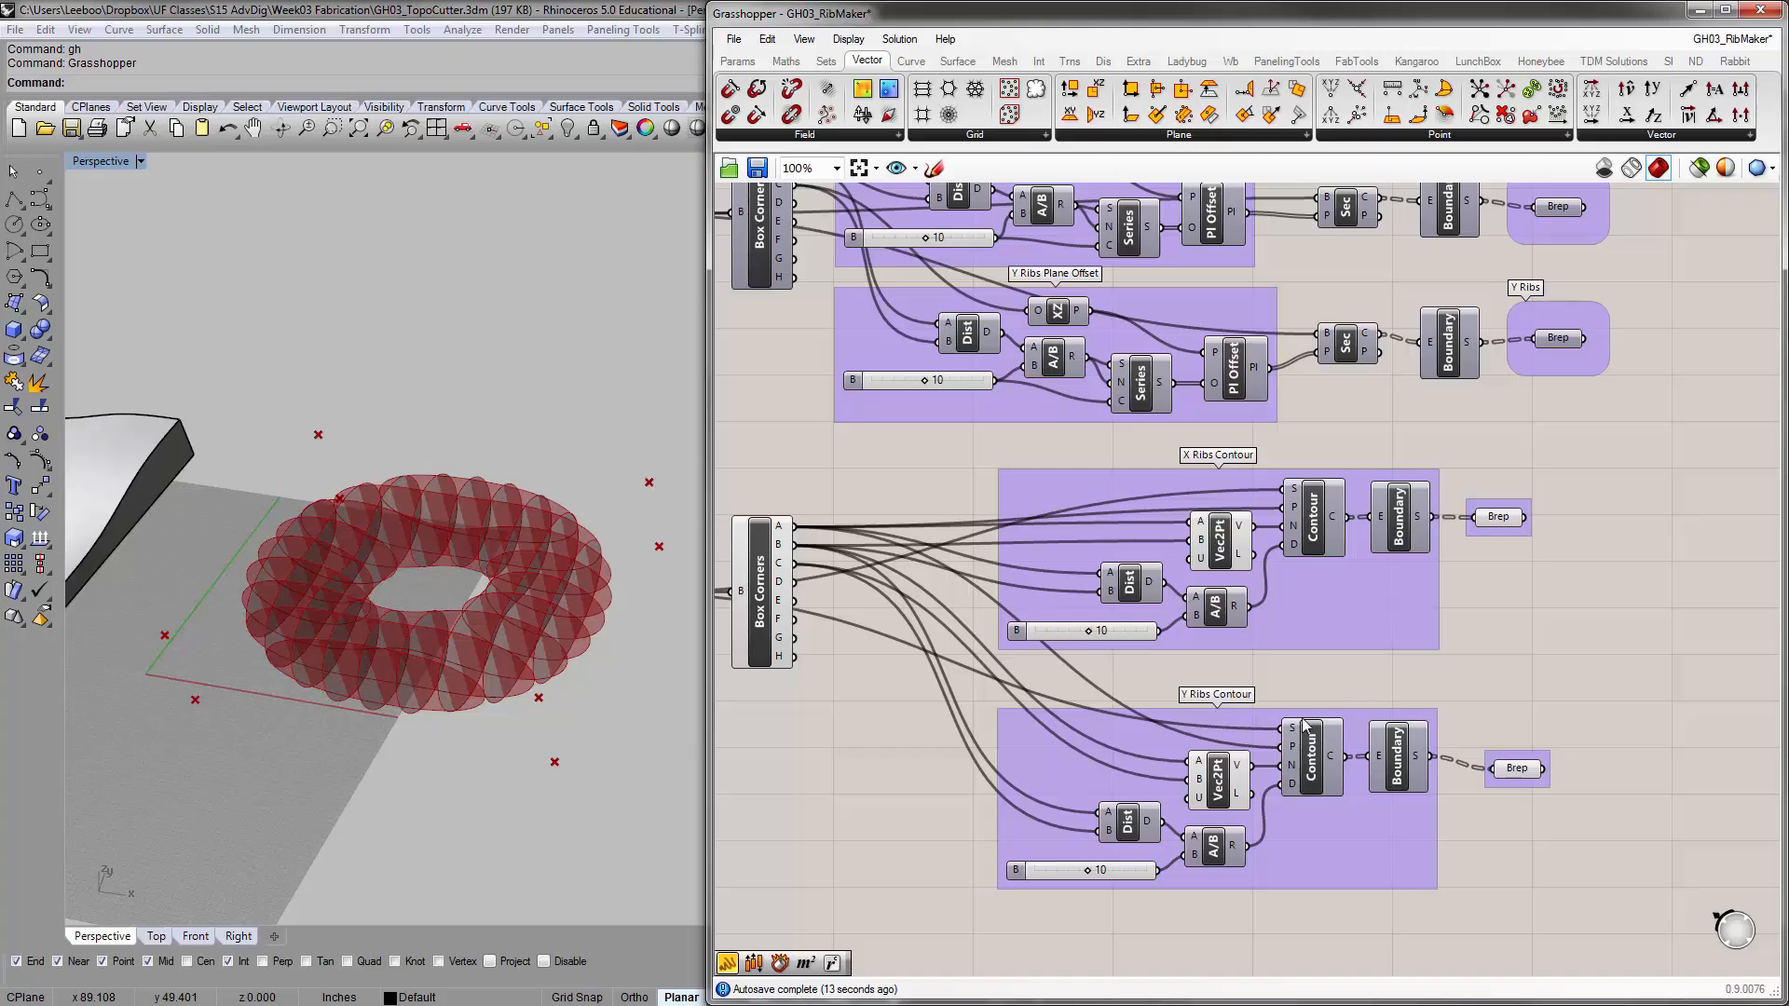
pyautogui.scroll(4, 1515, 776)
pyautogui.click(1501, 732)
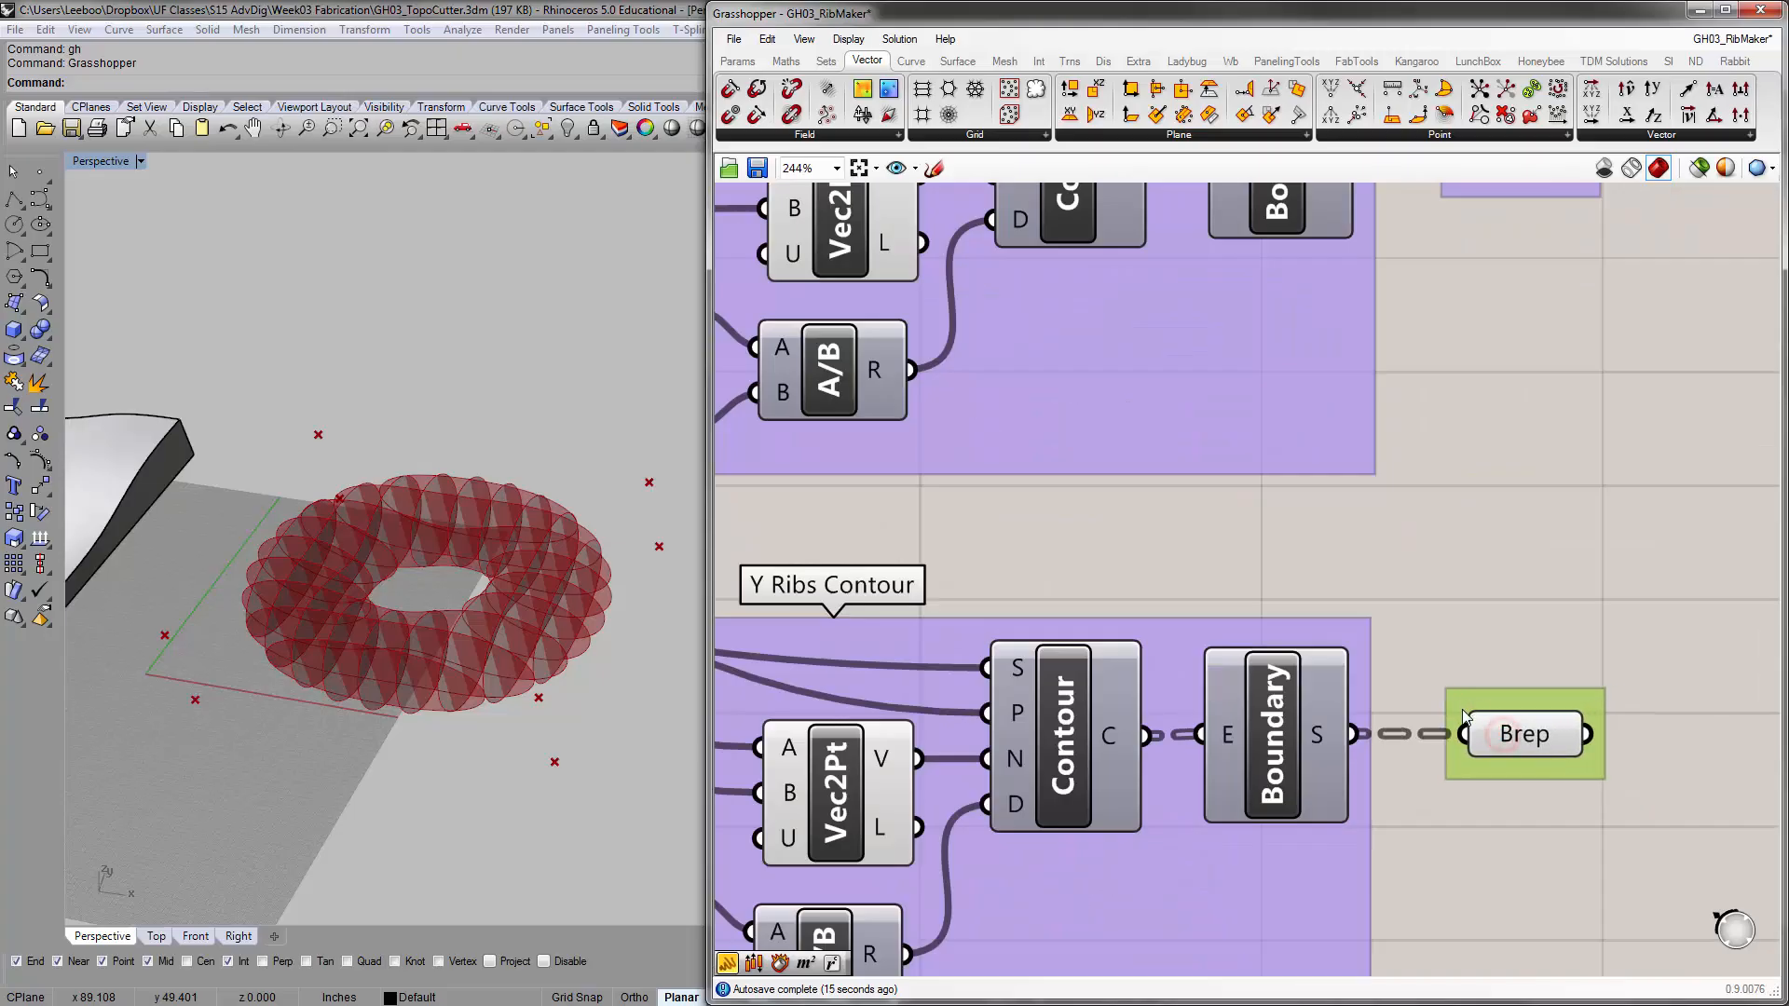
pyautogui.scroll(-4, 1476, 568)
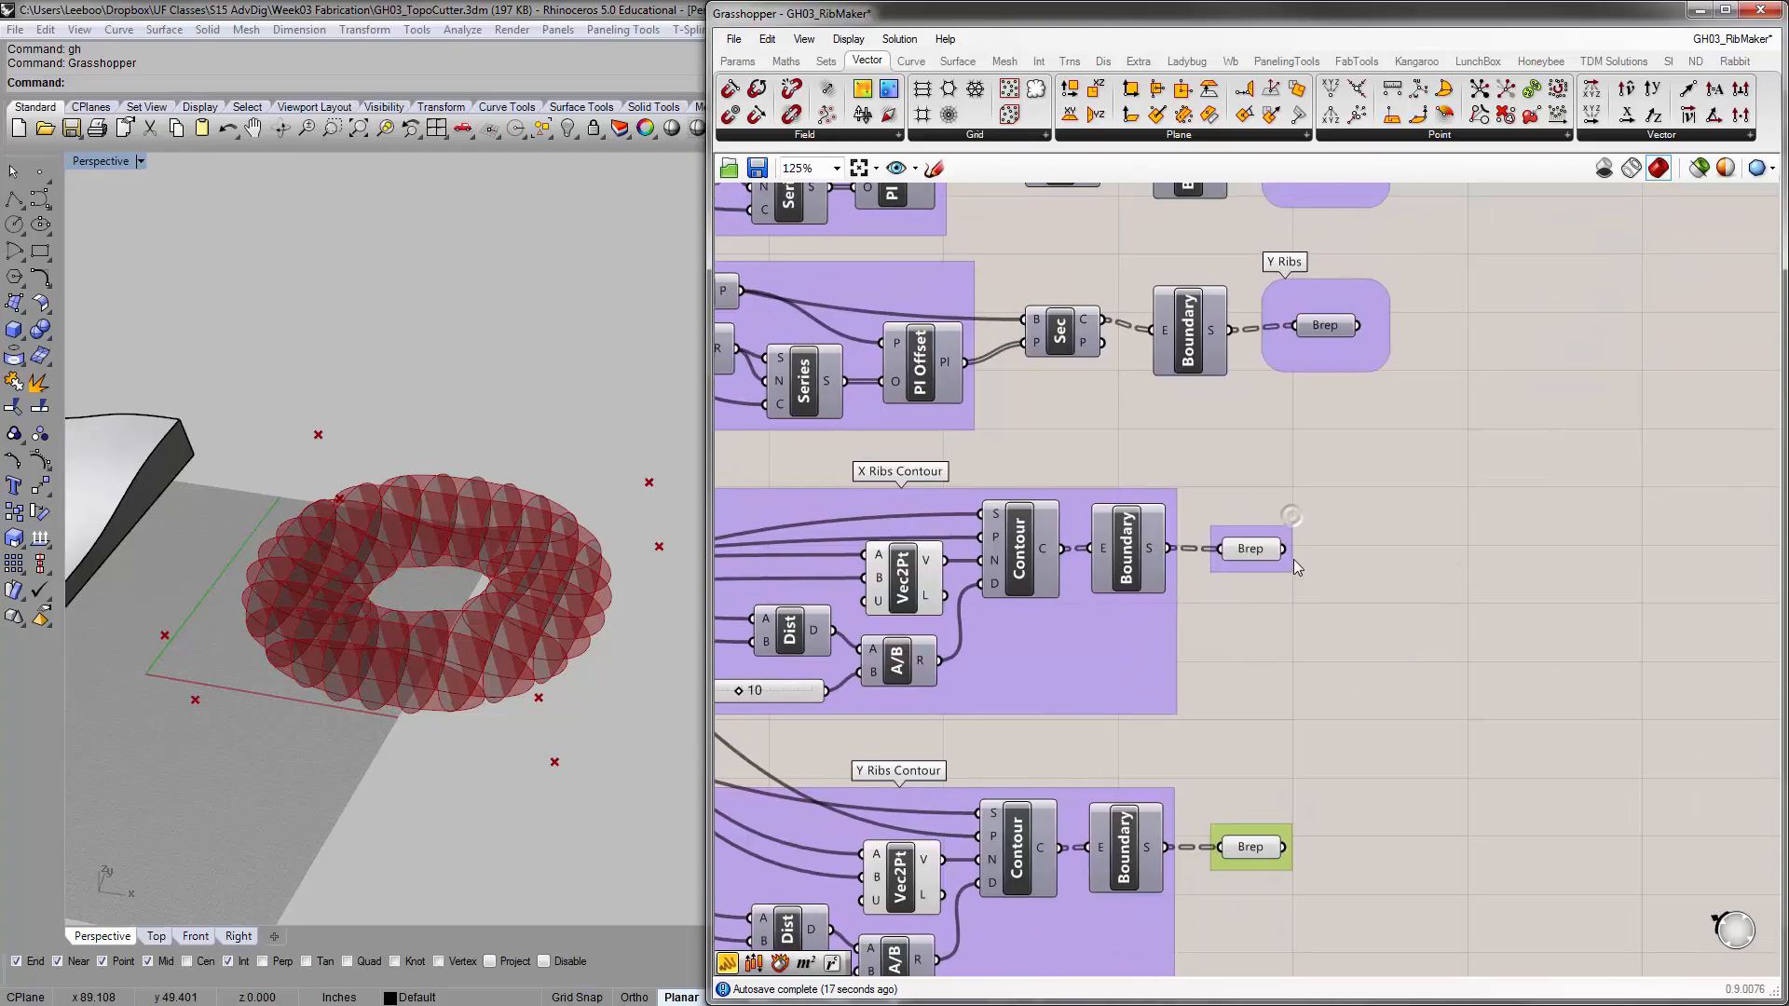
# Change the groups around both Contour output Breps to the rounded blob outline
pyautogui.doubleClick(1284, 561)
pyautogui.doubleClick(1284, 561)
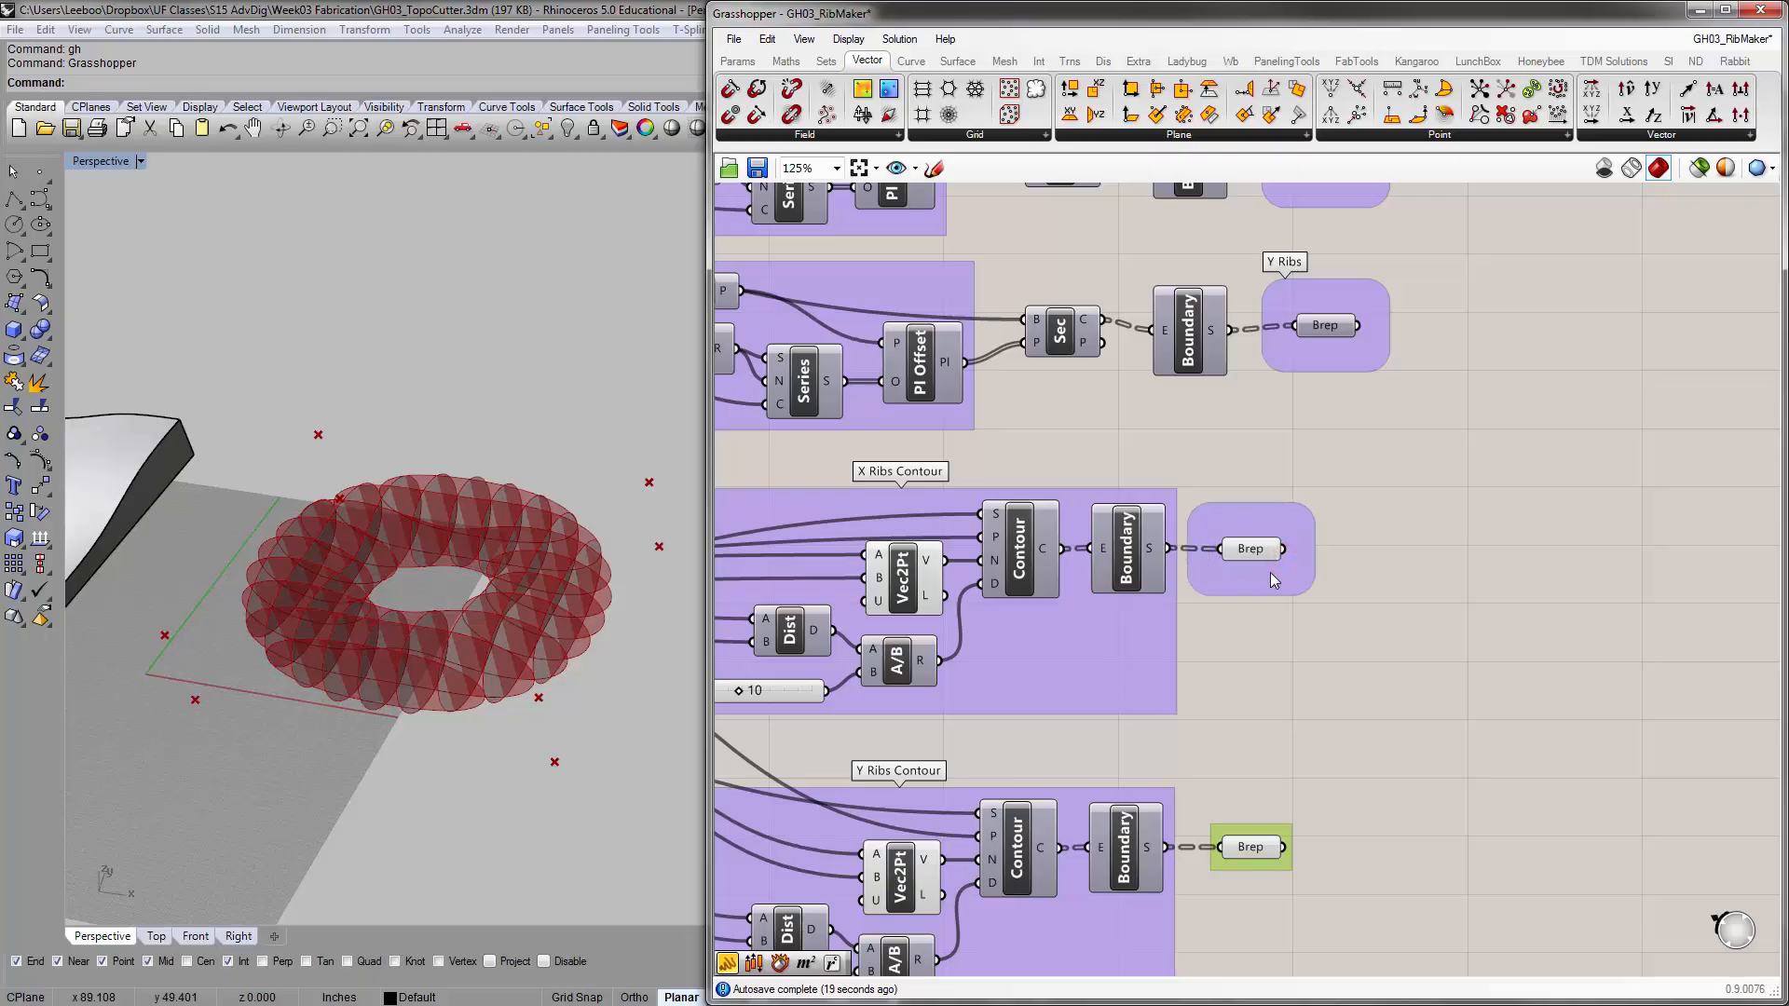
pyautogui.doubleClick(1277, 869)
pyautogui.doubleClick(1277, 862)
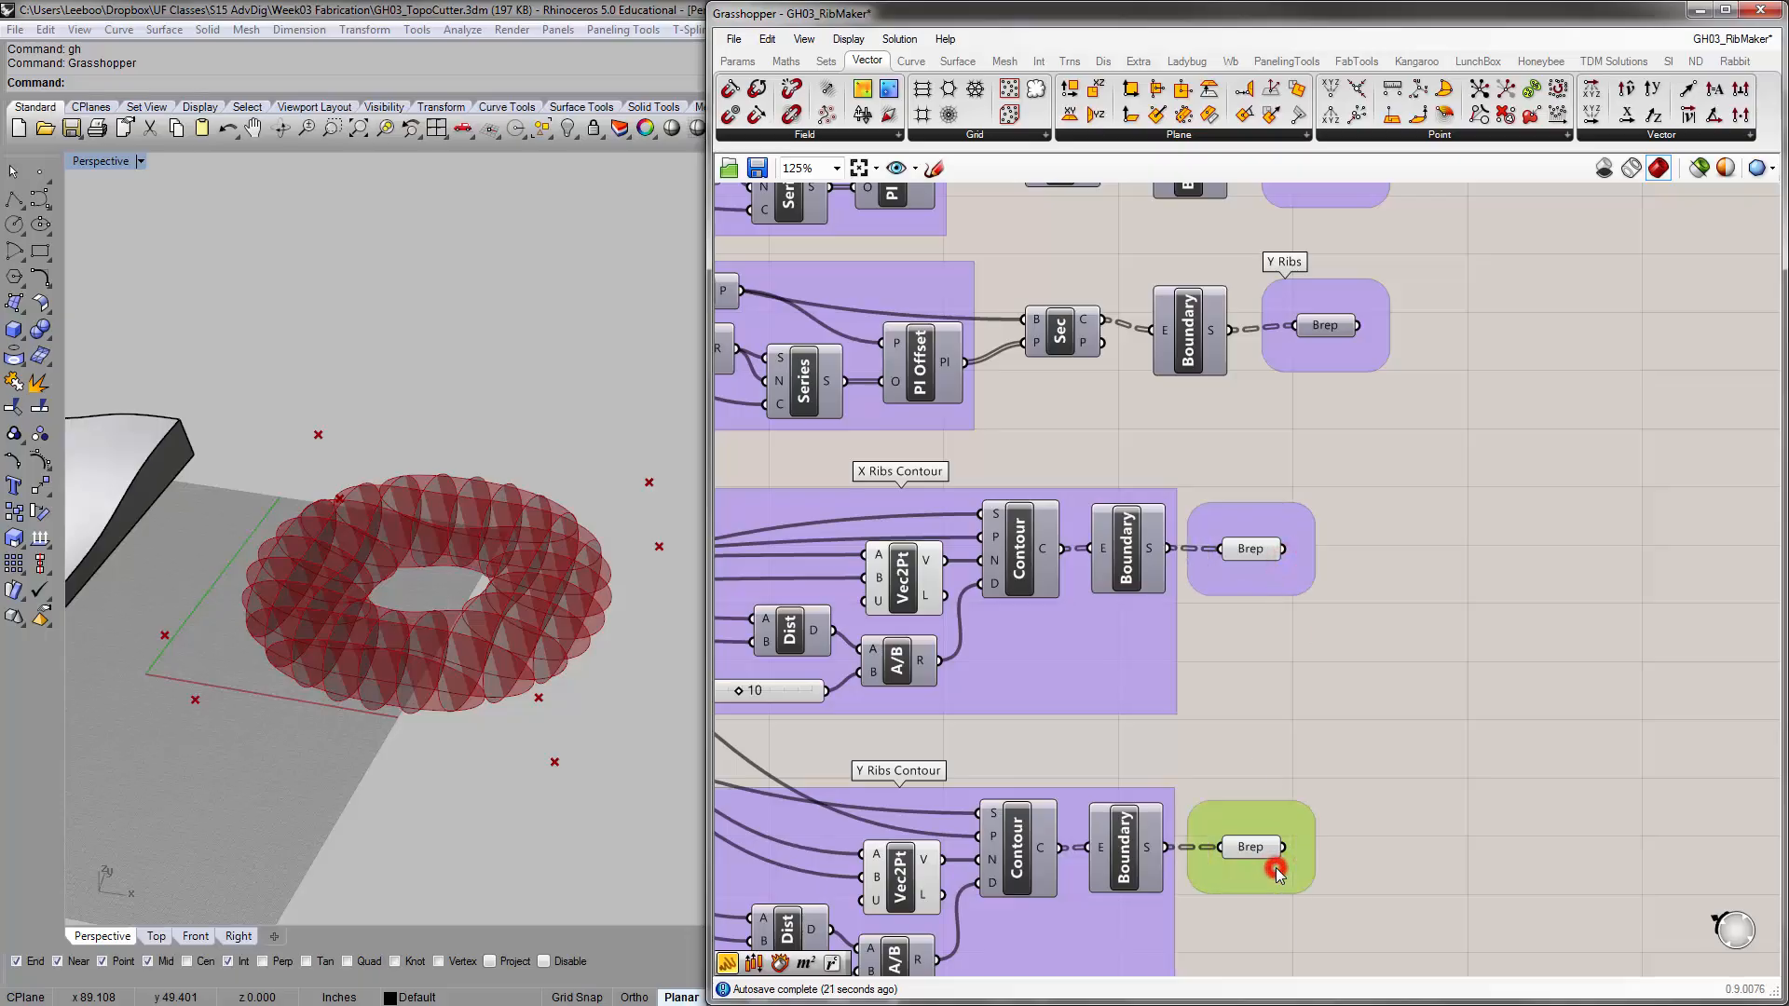
pyautogui.click(1262, 703)
pyautogui.moveTo(1262, 702); pyautogui.dragTo(1272, 753, button='right')
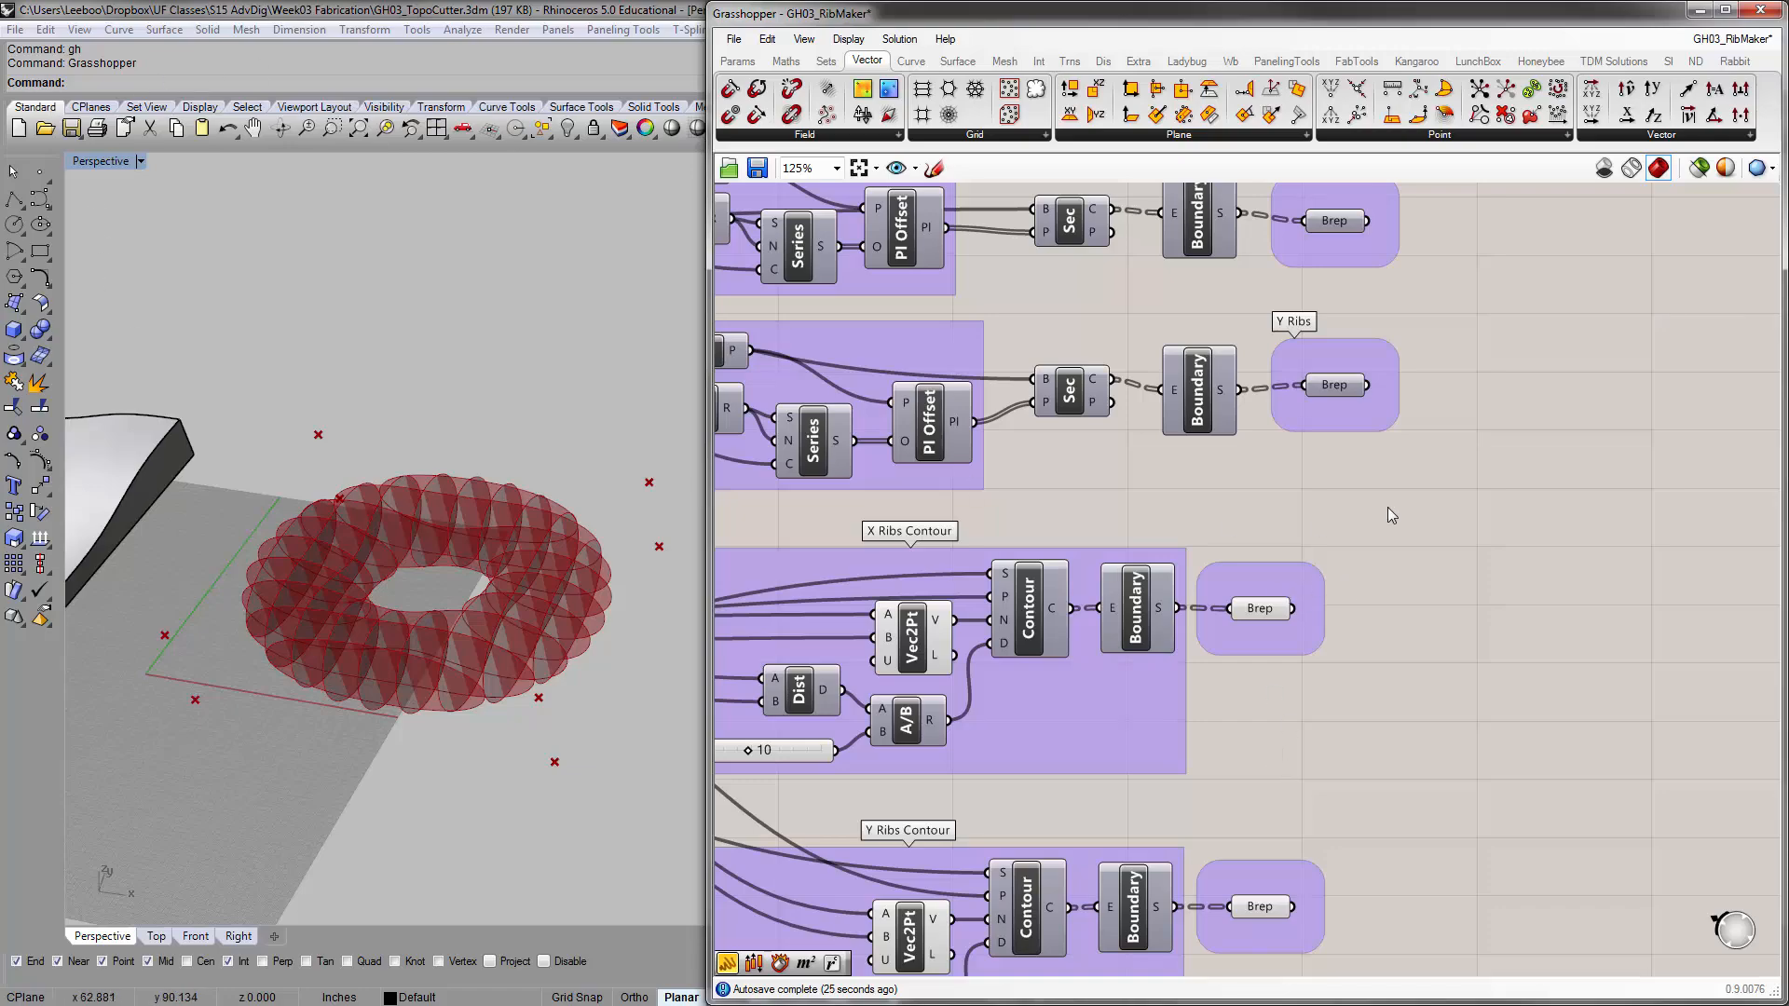
# Move the whole Contour-based definition, including its input Brep, BBox and Box Corners, further down from the Plane Offset definition
pyautogui.moveTo(1457, 436); pyautogui.dragTo(1417, 571, button='right')
pyautogui.scroll(-5, 1453, 438)
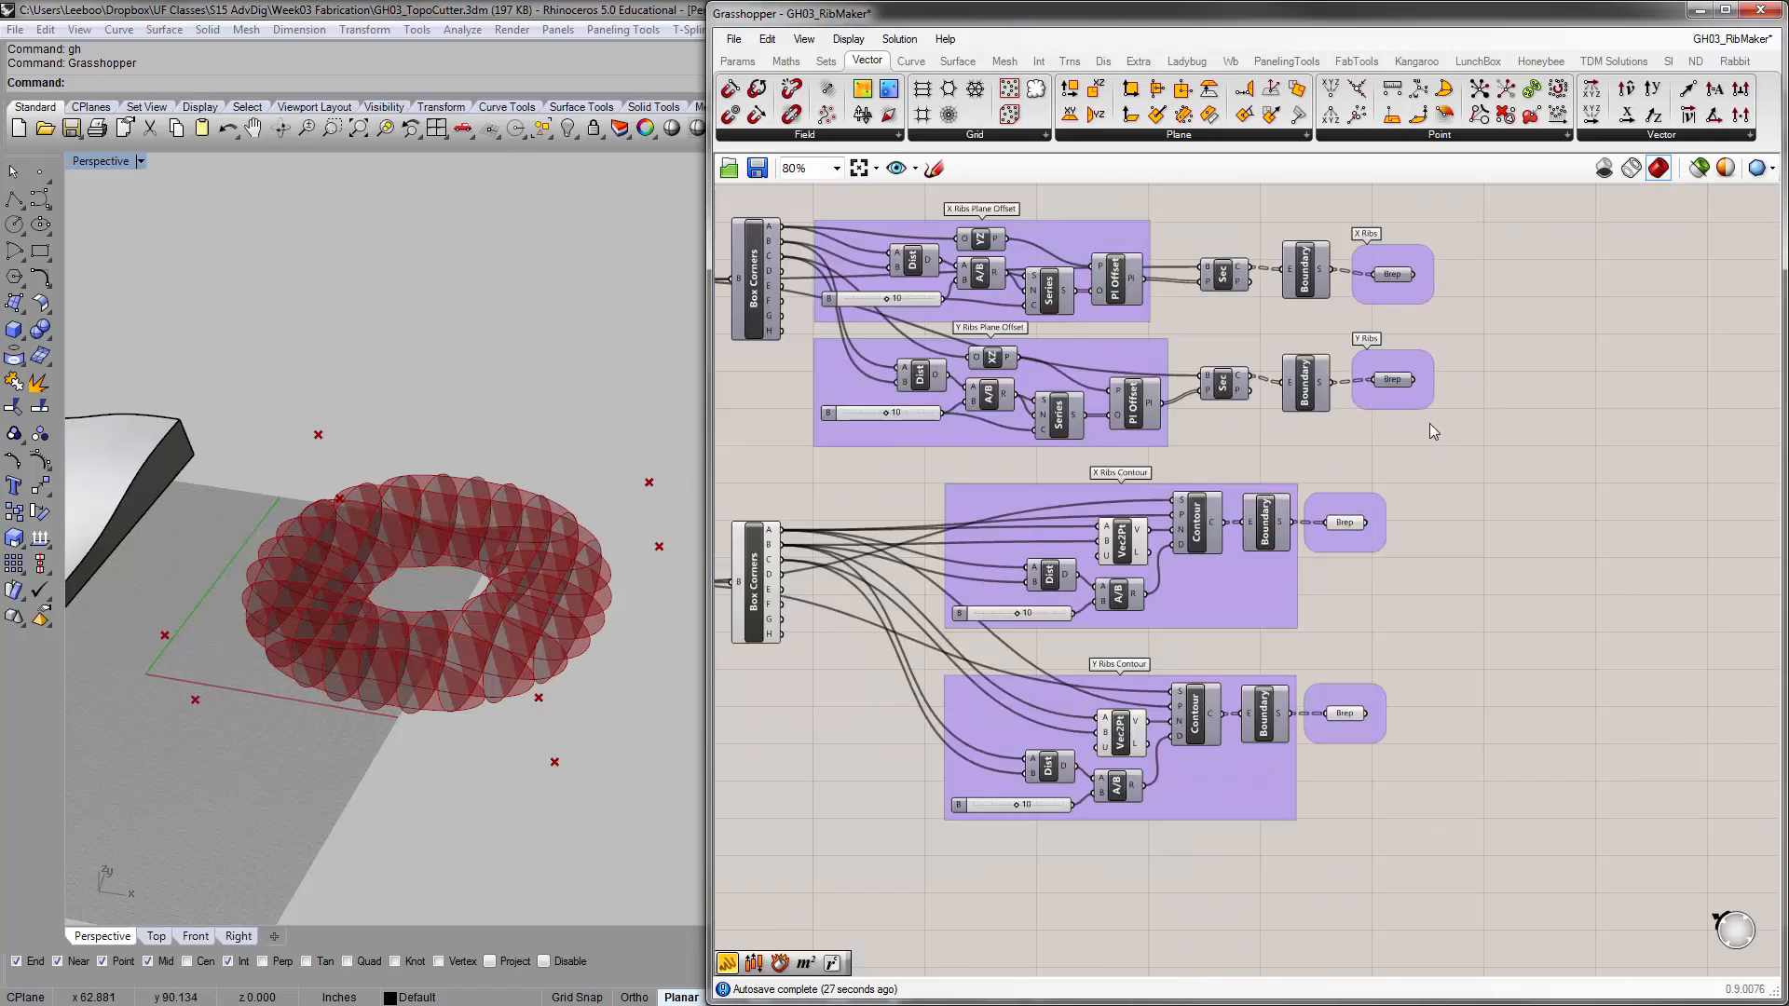
pyautogui.moveTo(1229, 657); pyautogui.dragTo(1556, 775)
pyautogui.moveTo(813, 470); pyautogui.dragTo(730, 421)
pyautogui.scroll(-4, 1113, 538)
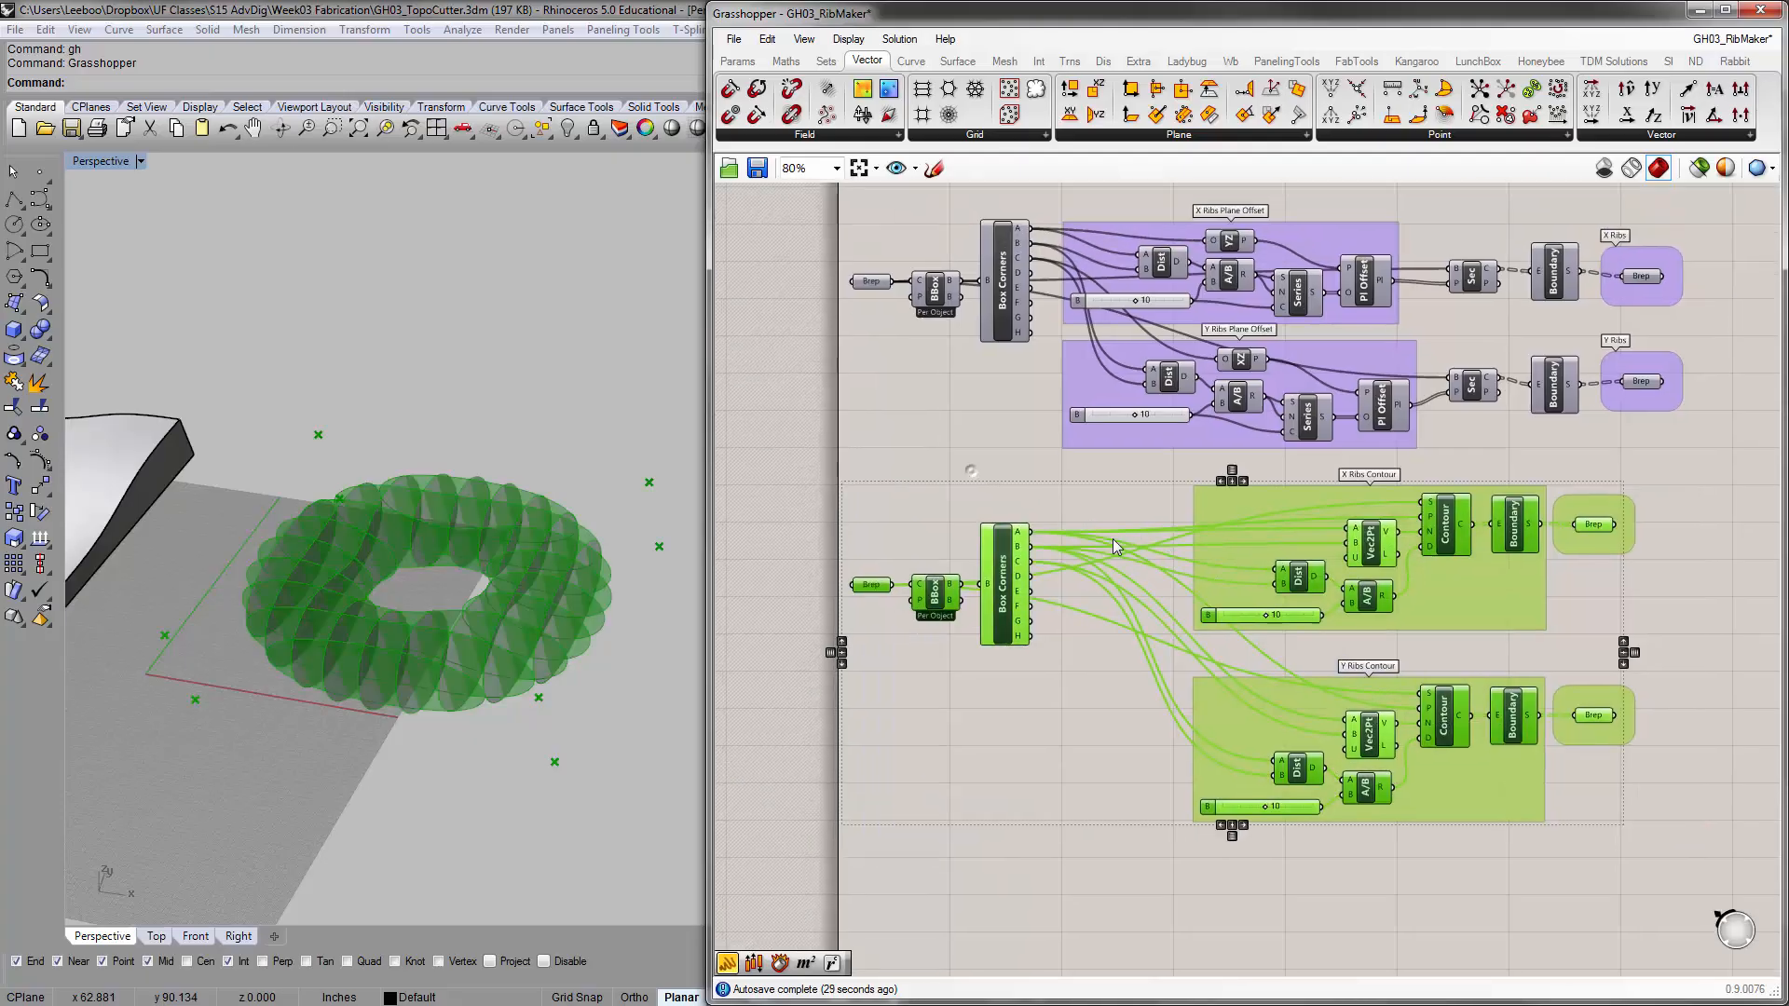
pyautogui.moveTo(1233, 524); pyautogui.dragTo(1240, 581)
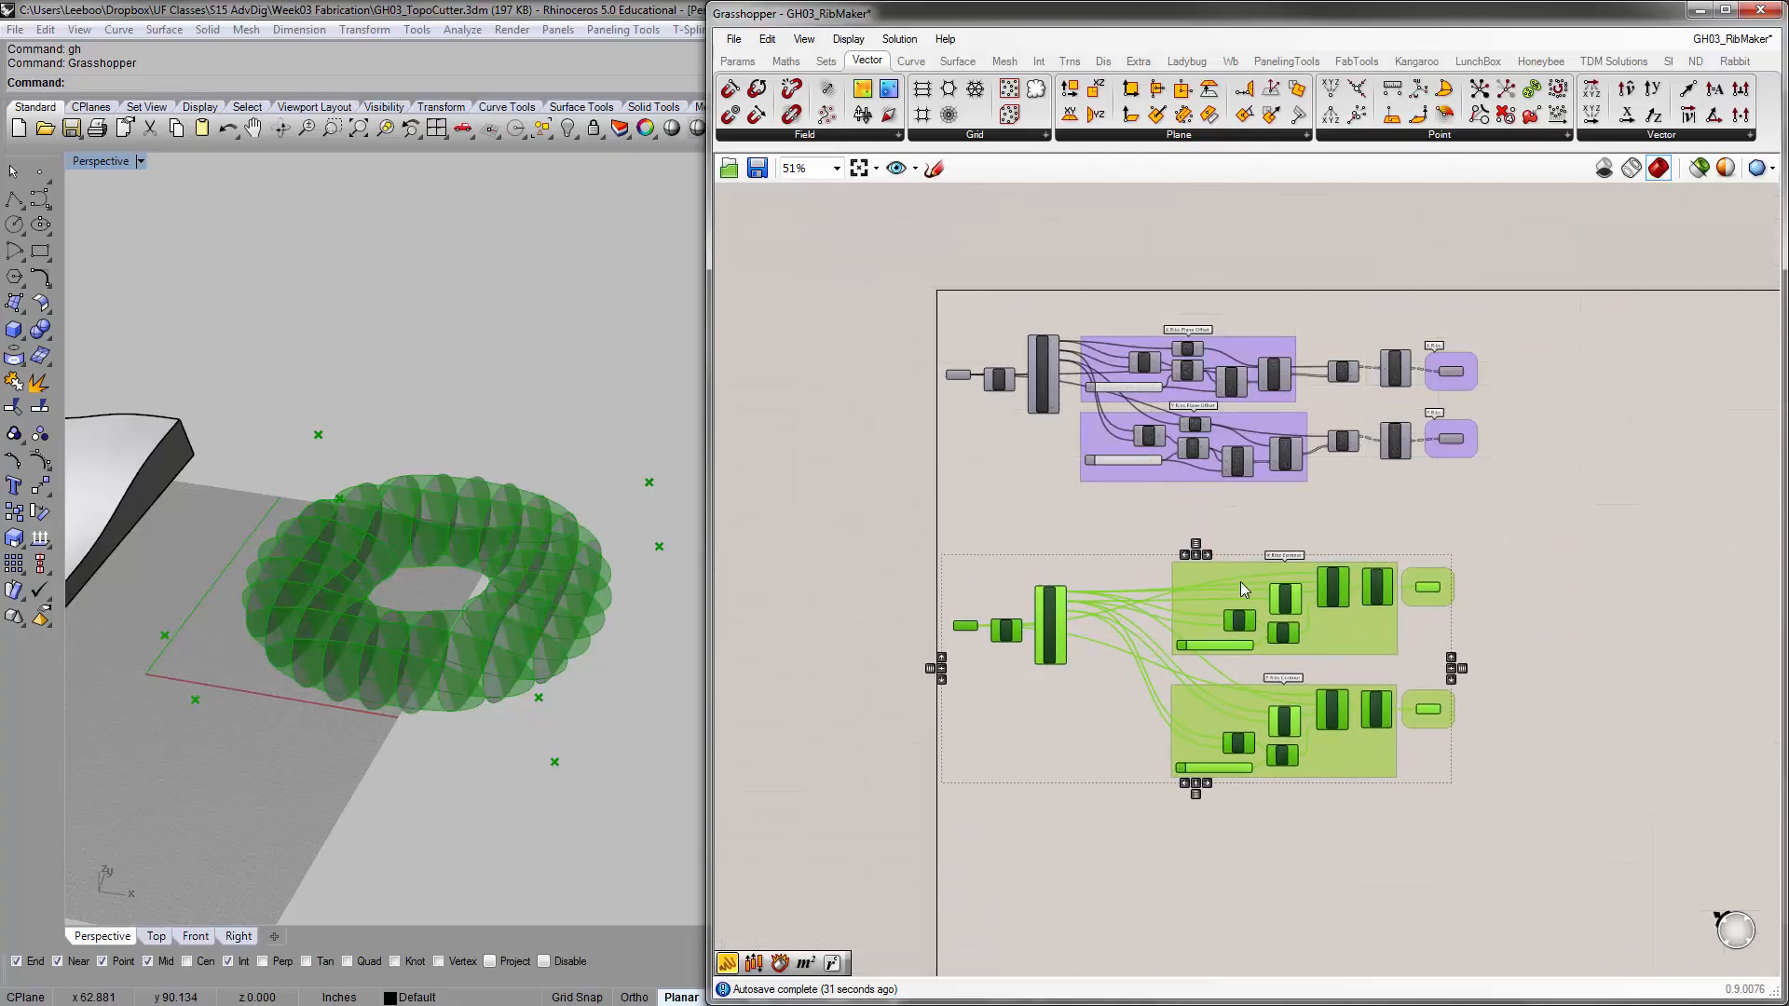
pyautogui.click(985, 482)
pyautogui.moveTo(1055, 484); pyautogui.dragTo(1125, 492, button='right')
pyautogui.moveTo(1404, 578); pyautogui.dragTo(1378, 552, button='right')
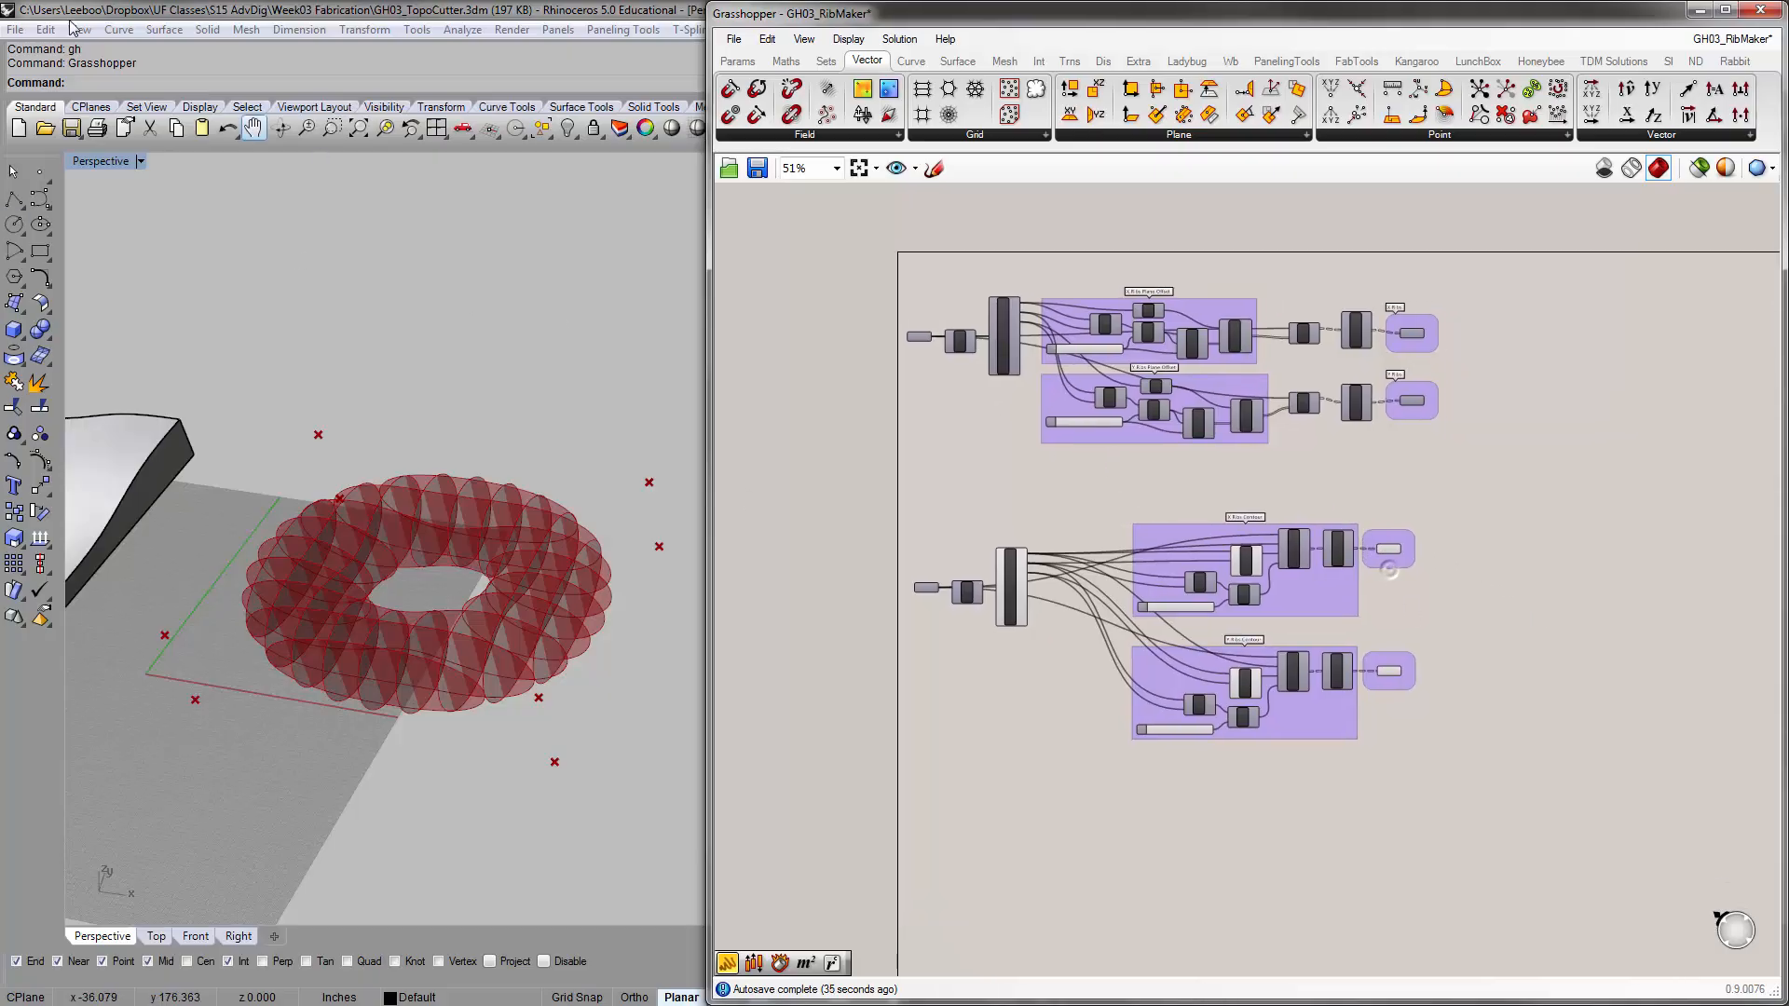